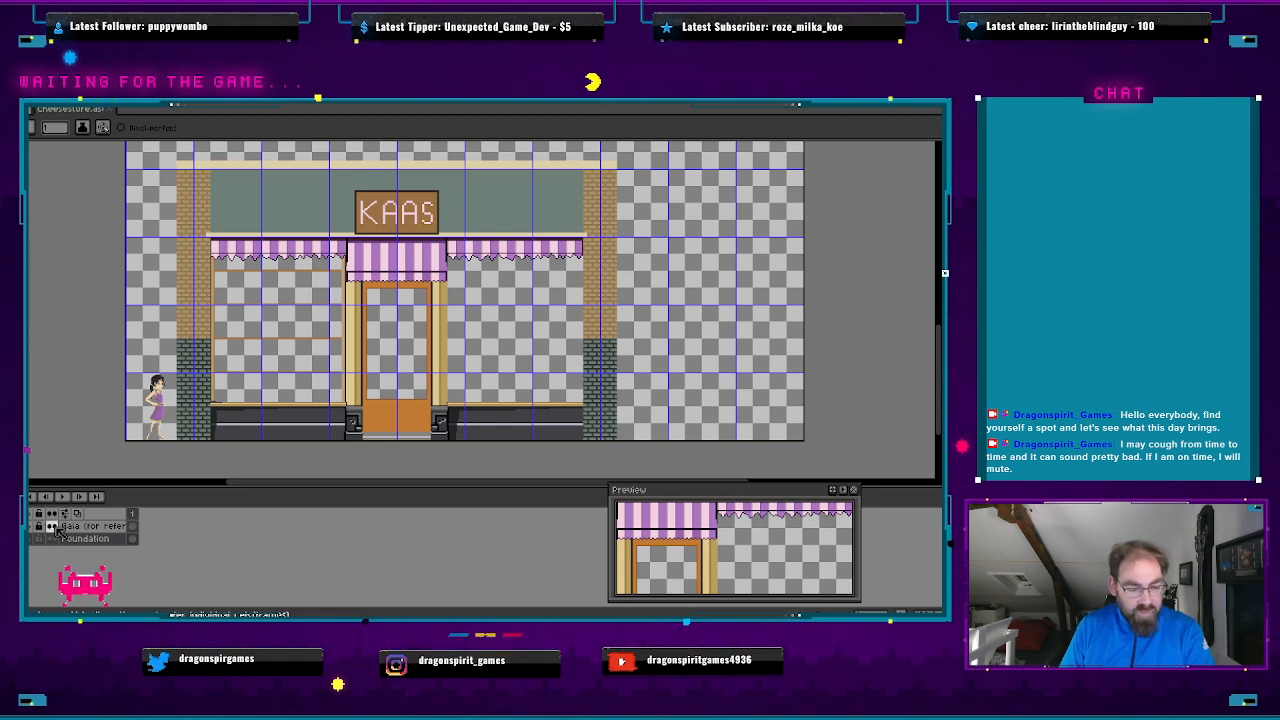
- Hide the Gaia reference layer
{"action": "left_click", "coordinate": [36, 527]}
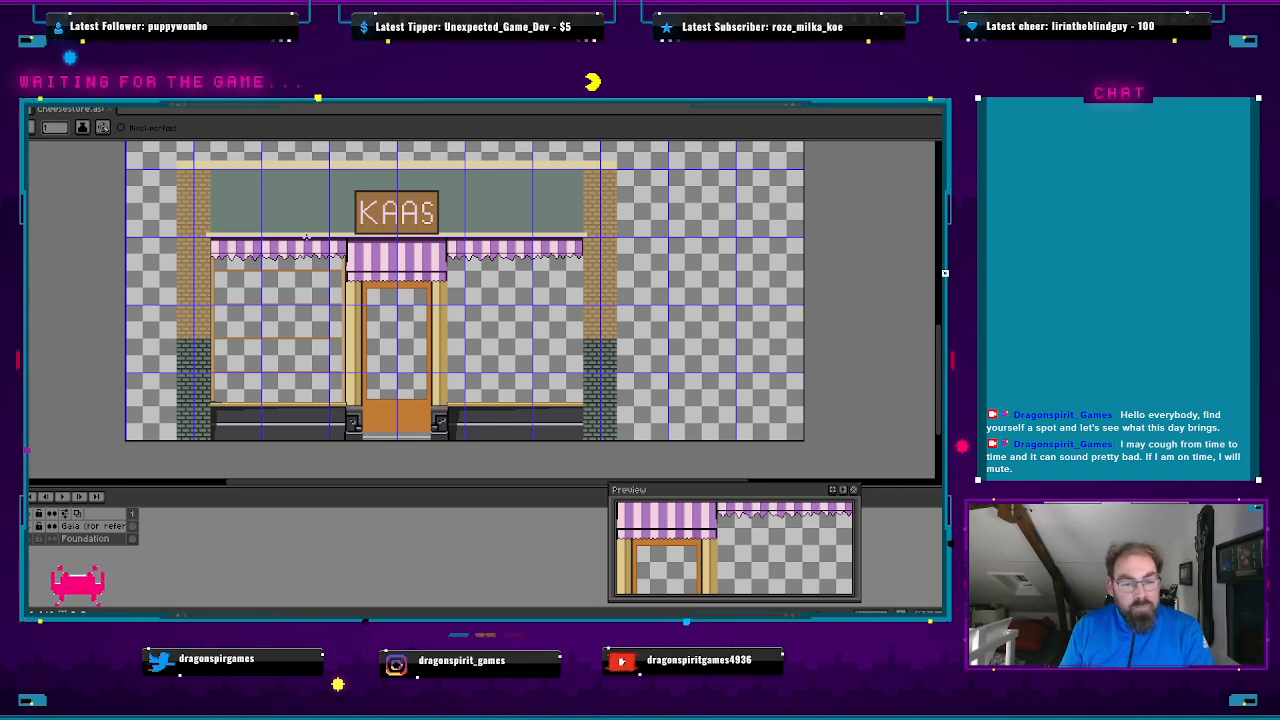
- Draw a two-pixel band, dark grey over near-black, across the window frame and the door's left pillar at the lowest shelf's height
{"action": "scroll", "coordinate": [240, 222], "scroll_direction": "up", "scroll_amount": 2}
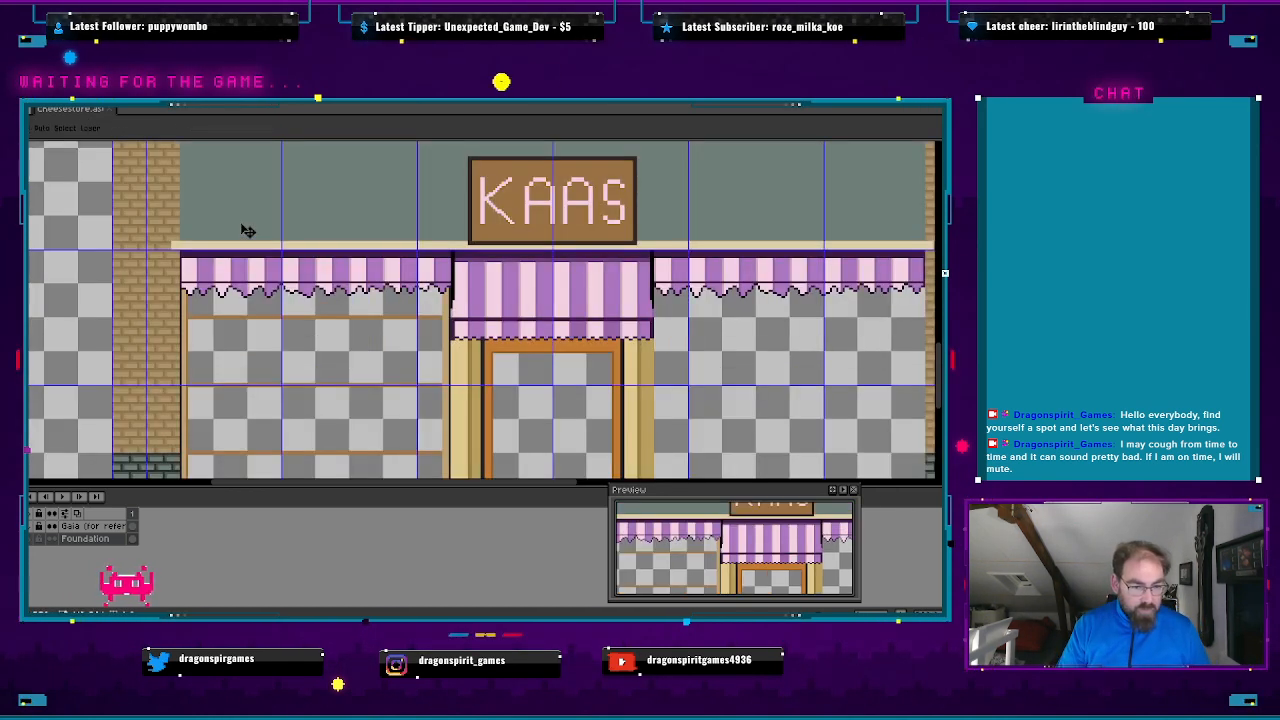
{"action": "scroll", "coordinate": [322, 399], "scroll_direction": "up", "scroll_amount": 1}
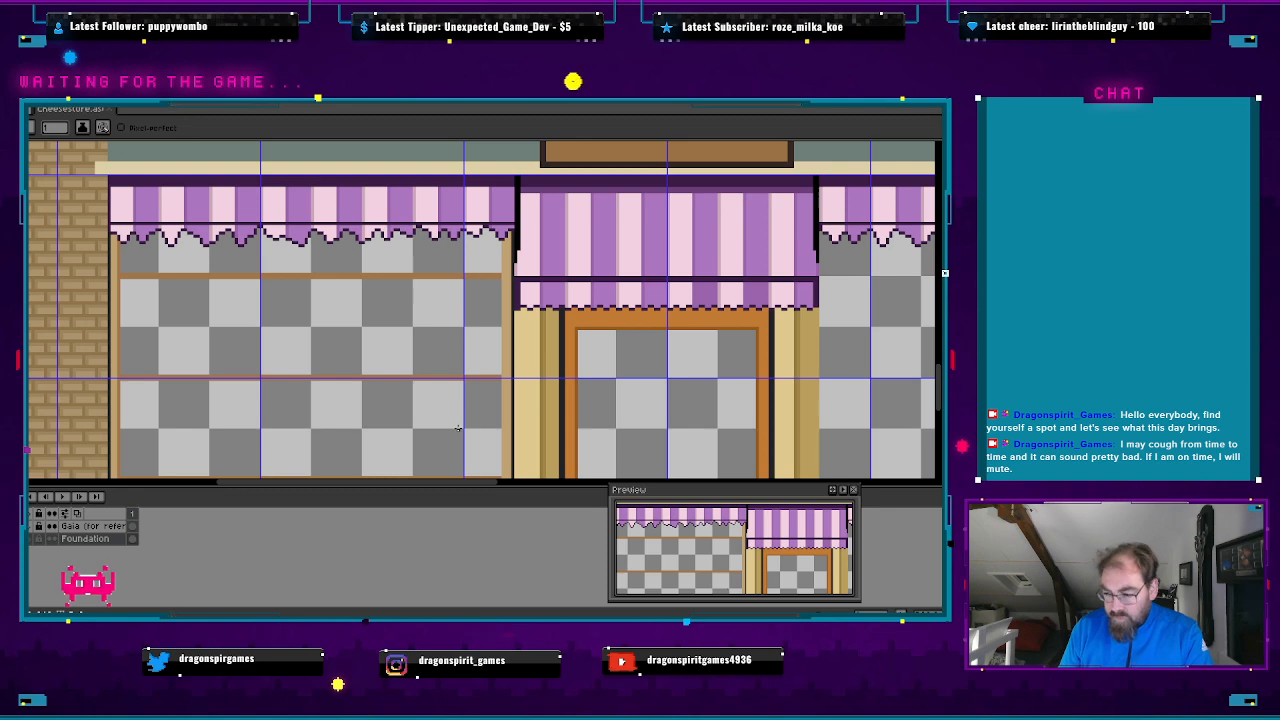
{"action": "left_click_drag", "start_coordinate": [454, 427], "coordinate": [437, 321]}
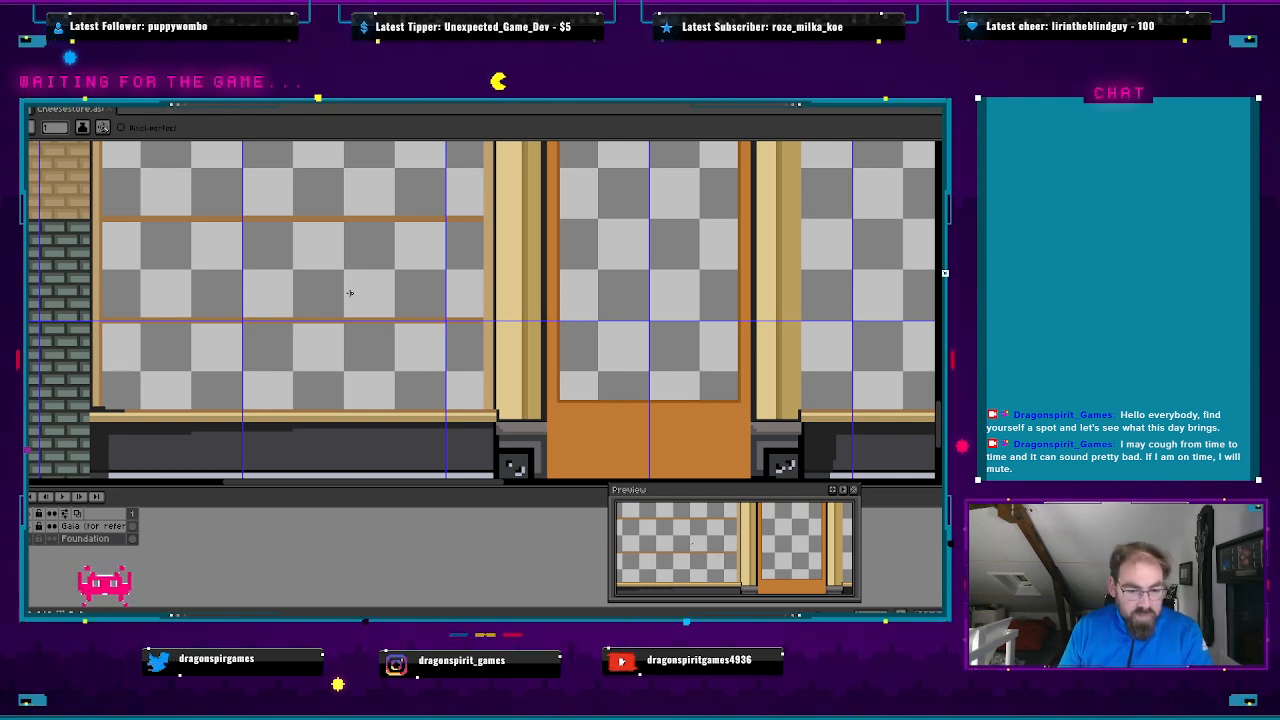
{"action": "scroll", "coordinate": [335, 308], "scroll_direction": "down", "scroll_amount": 3}
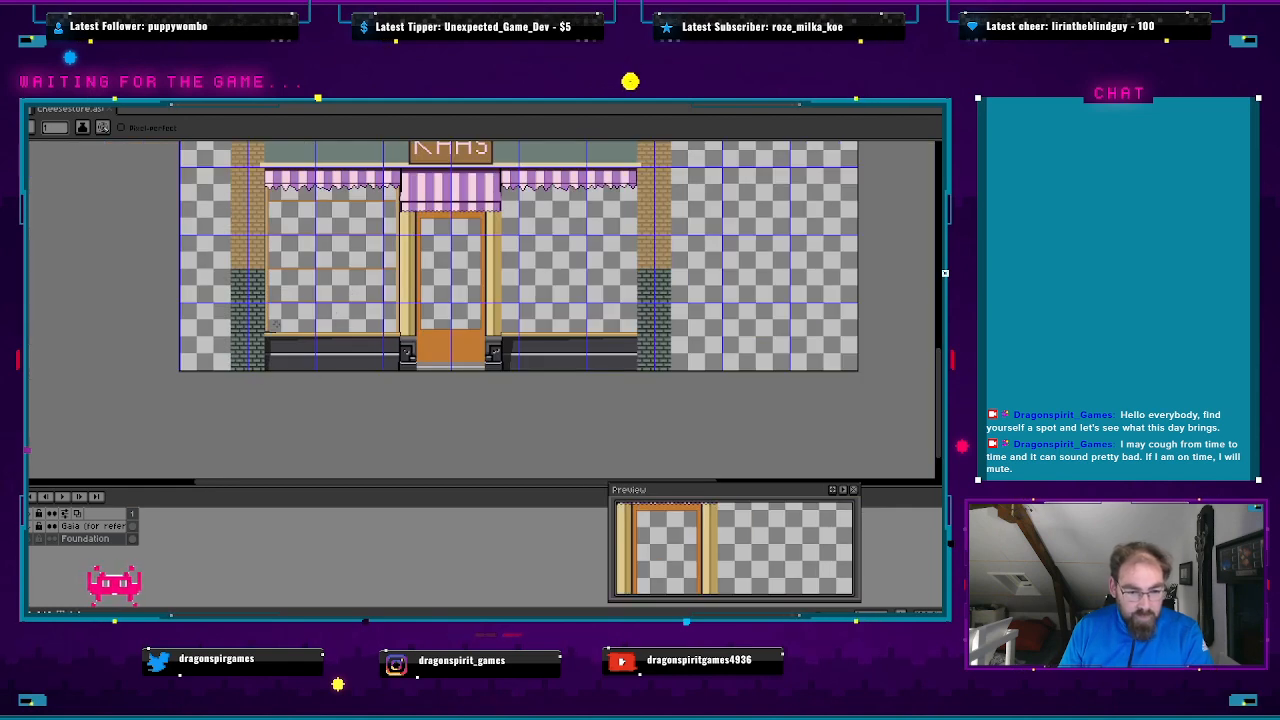
{"action": "scroll", "coordinate": [297, 306], "scroll_direction": "up", "scroll_amount": 2}
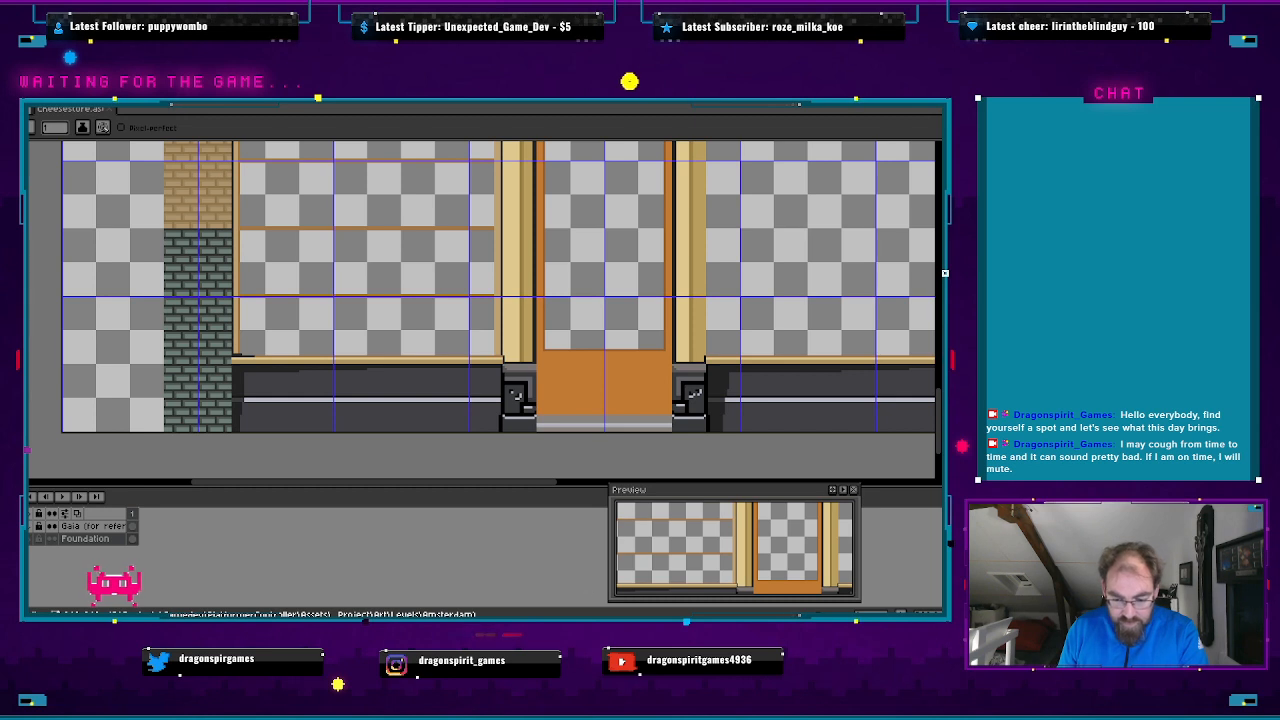
{"action": "mouse_move", "coordinate": [676, 614]}
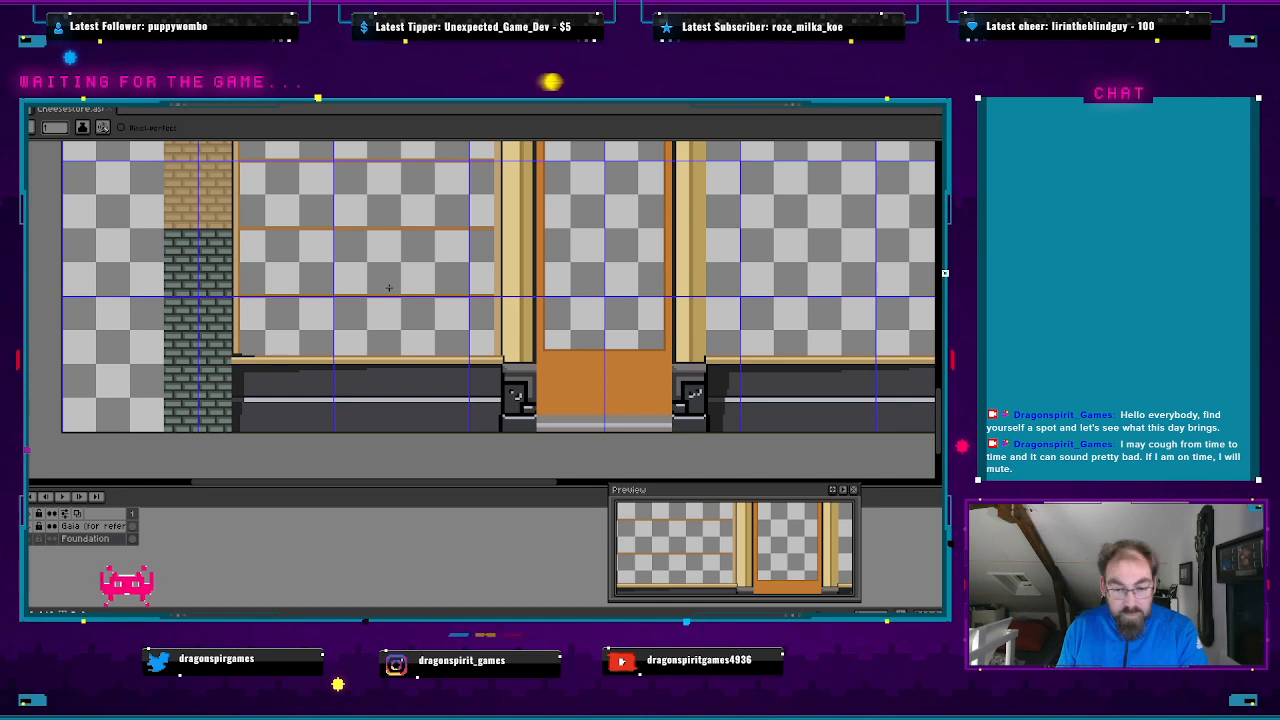
{"action": "scroll", "coordinate": [450, 311], "scroll_direction": "up", "scroll_amount": 1}
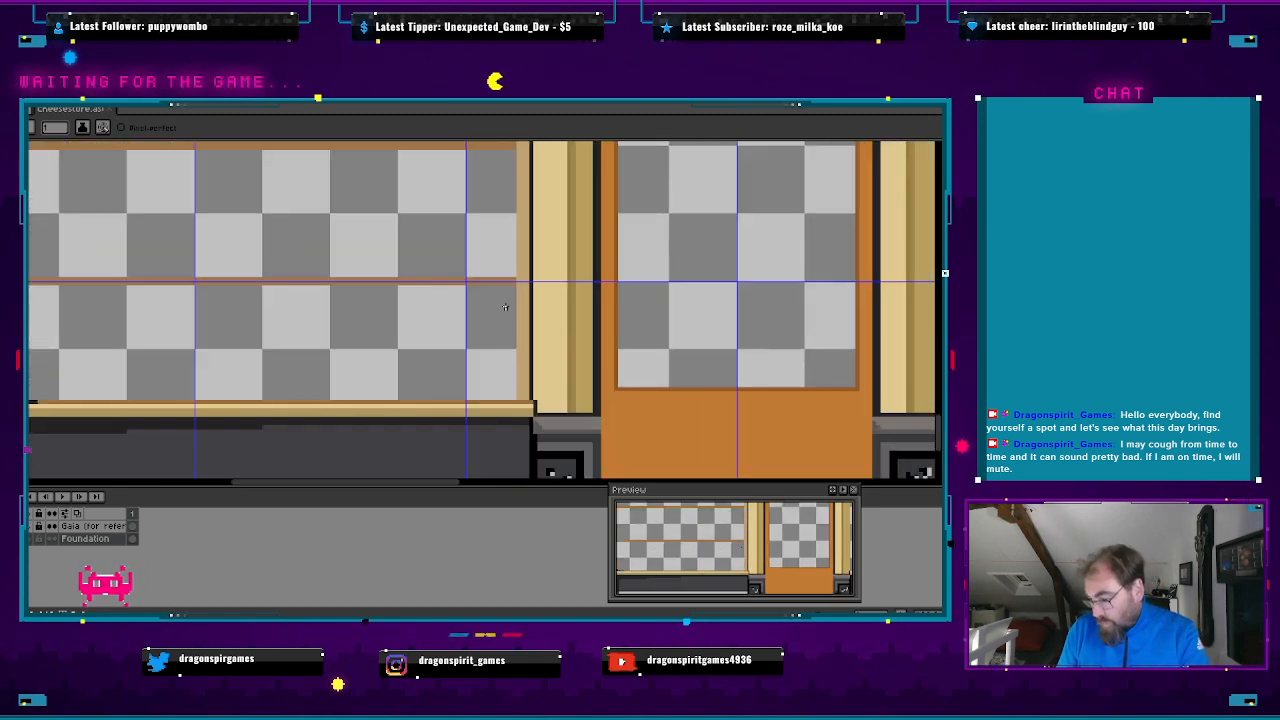
{"action": "scroll", "coordinate": [505, 279], "scroll_direction": "up", "scroll_amount": 3}
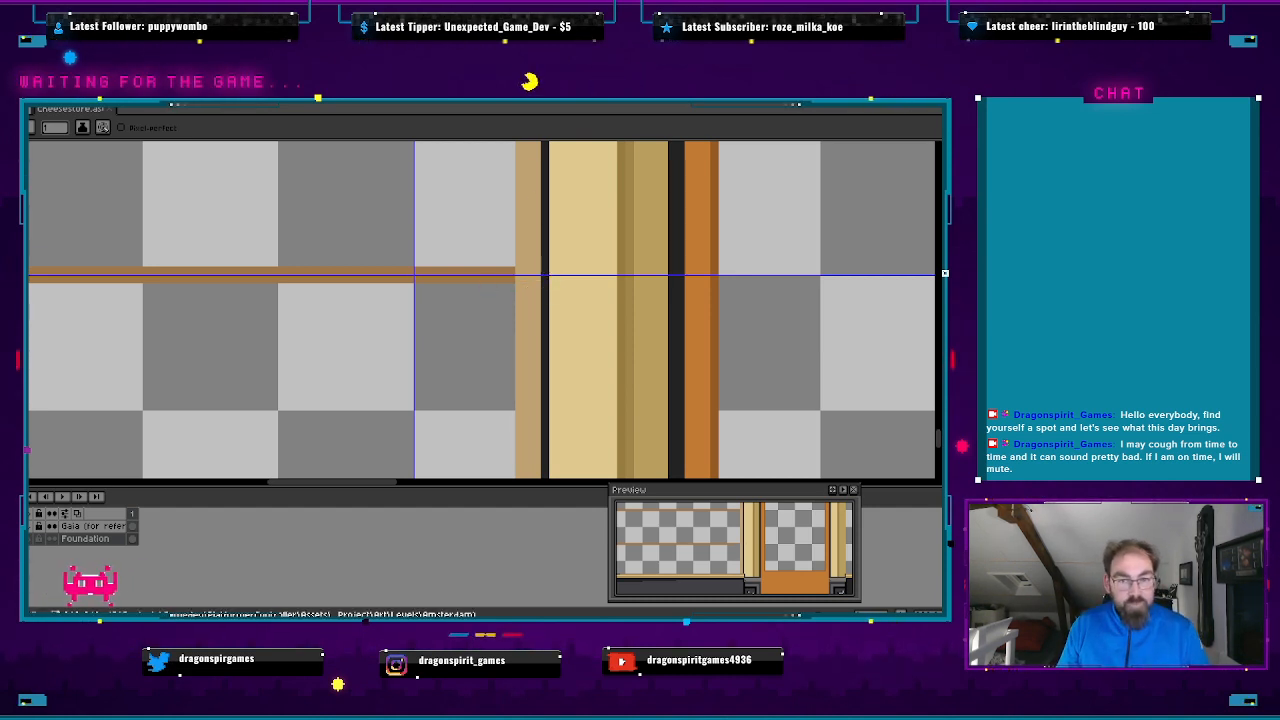
{"action": "key", "text": "i"}
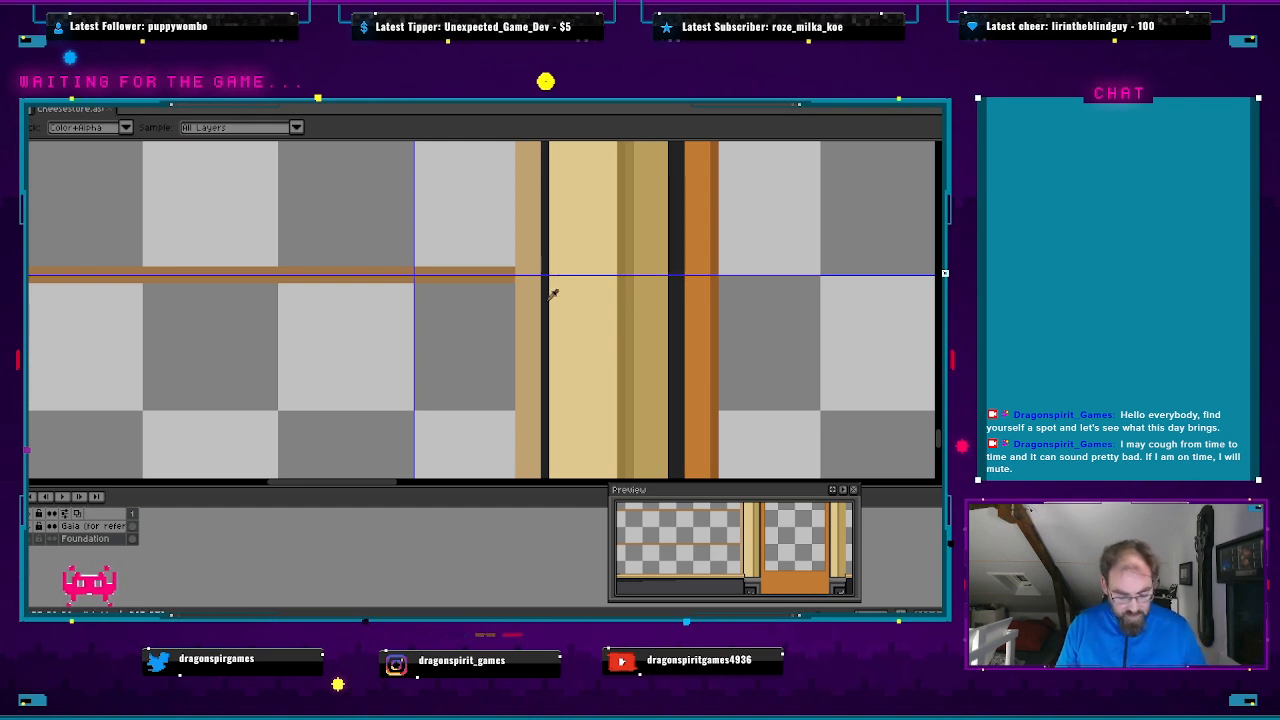
{"action": "key", "text": "b"}
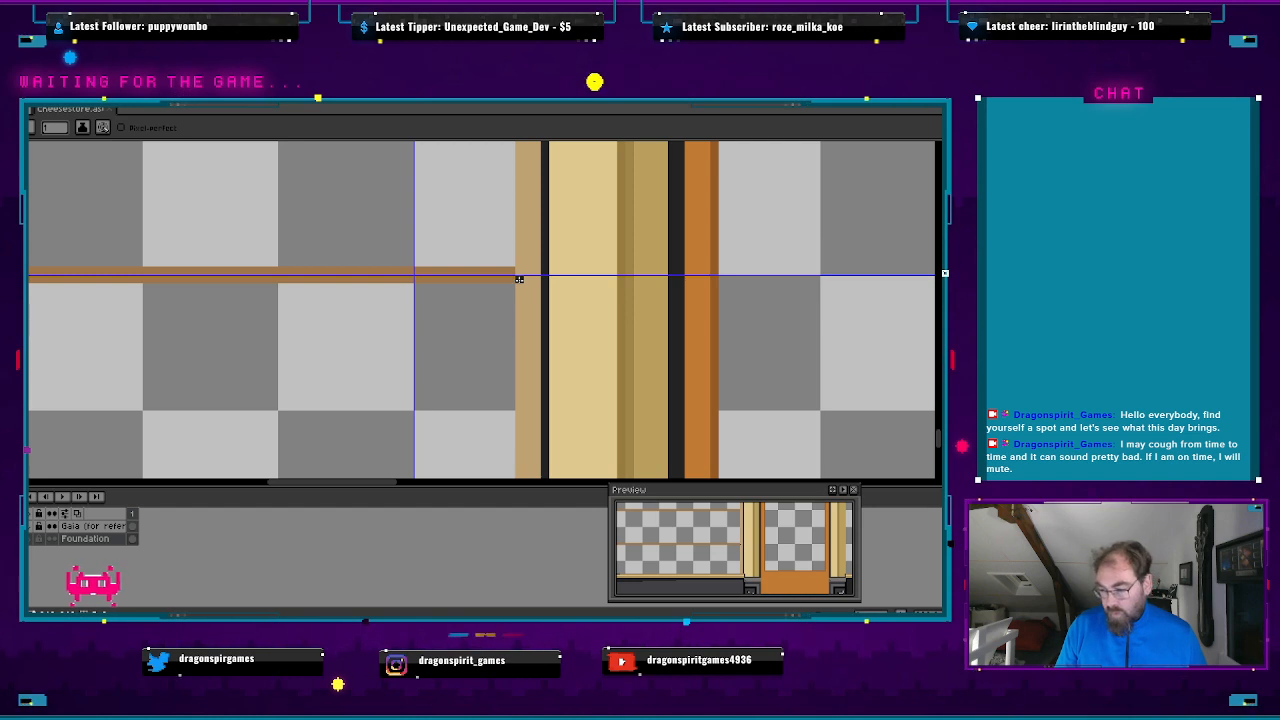
{"action": "left_click_drag", "start_coordinate": [519, 279], "coordinate": [662, 279]}
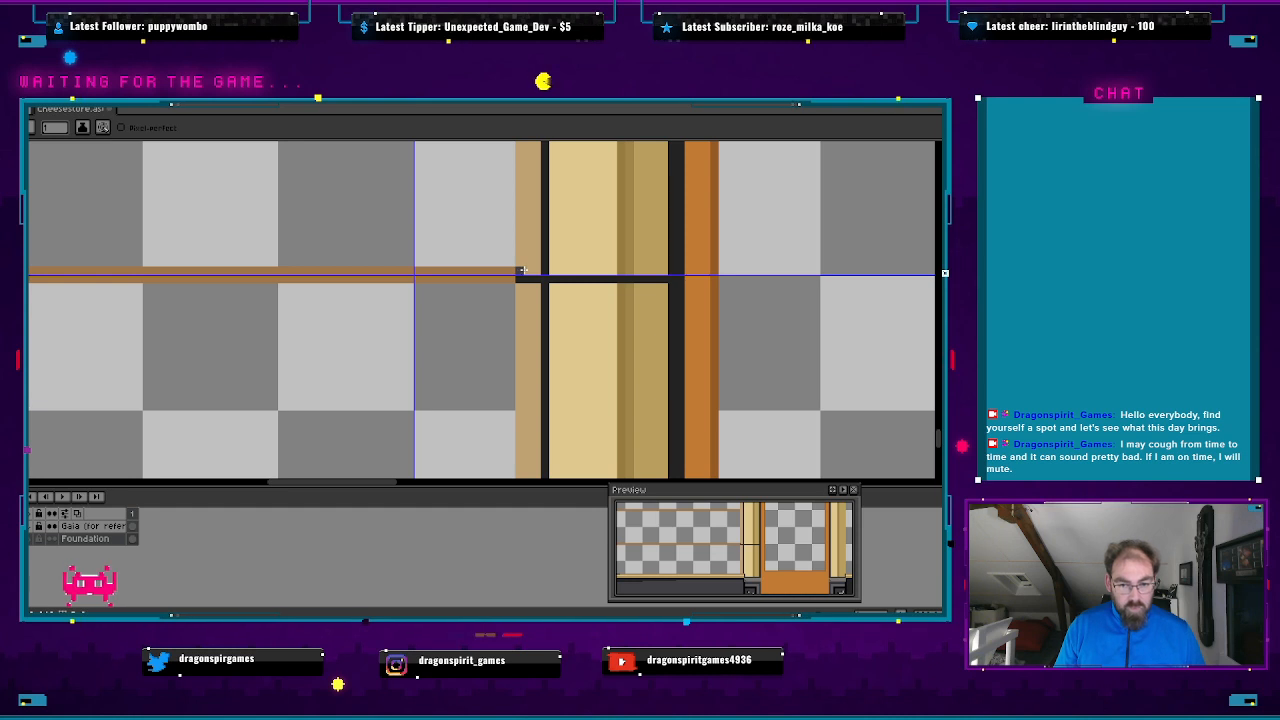
{"action": "left_click_drag", "start_coordinate": [522, 270], "coordinate": [673, 269]}
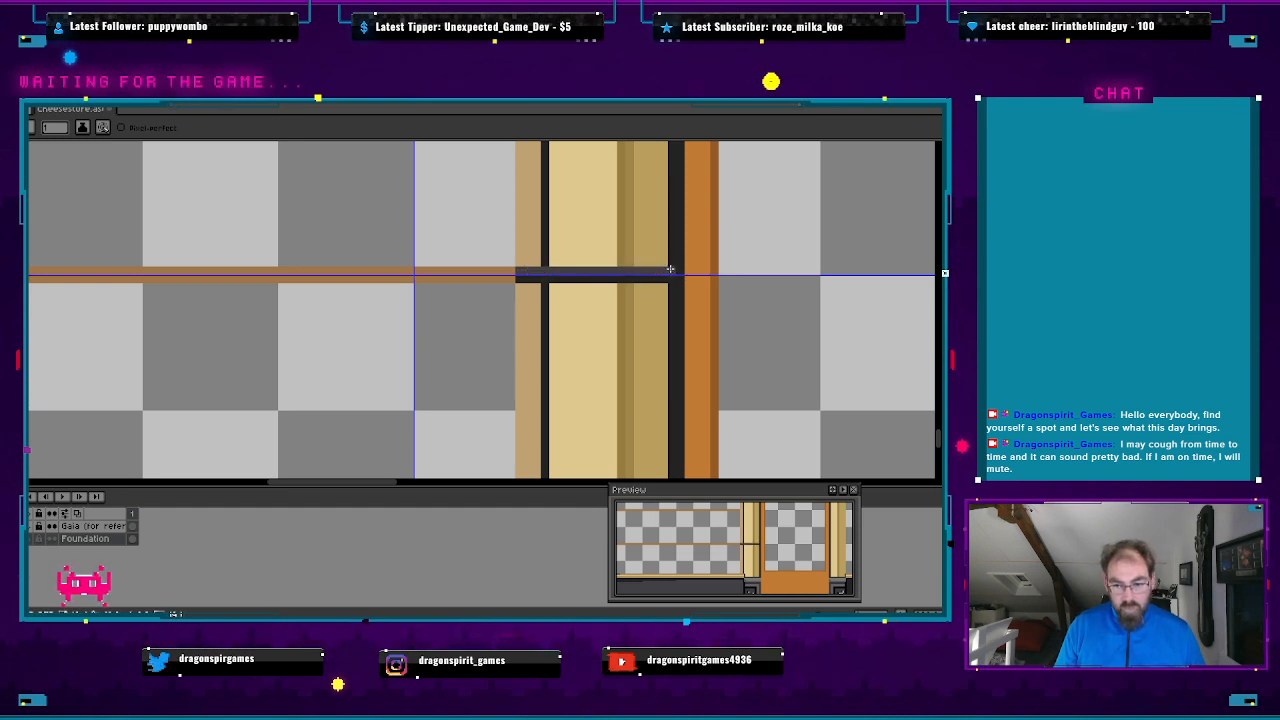
- Draw a matching dark grey and black band across the frame and pillar at the second-lowest shelf's height
{"action": "scroll", "coordinate": [665, 345], "scroll_direction": "down", "scroll_amount": 2}
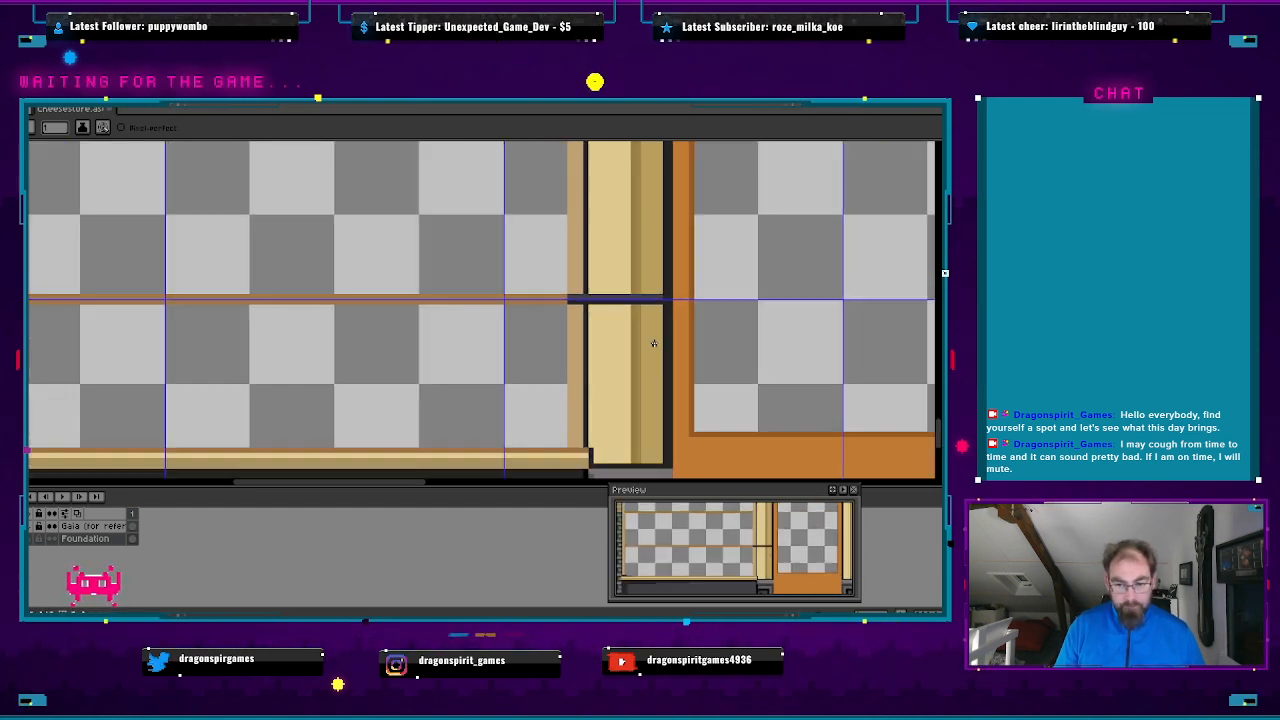
{"action": "scroll", "coordinate": [603, 350], "scroll_direction": "down", "scroll_amount": 1}
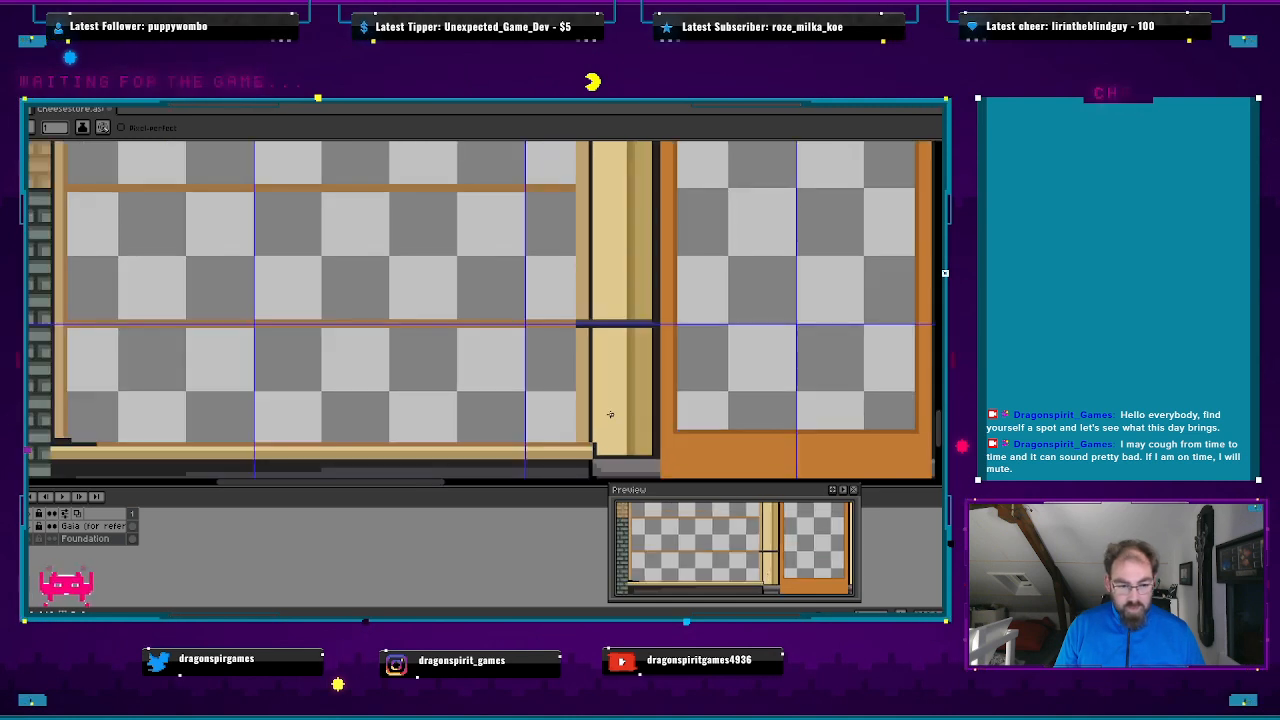
{"action": "scroll", "coordinate": [603, 350], "scroll_direction": "up", "scroll_amount": 4}
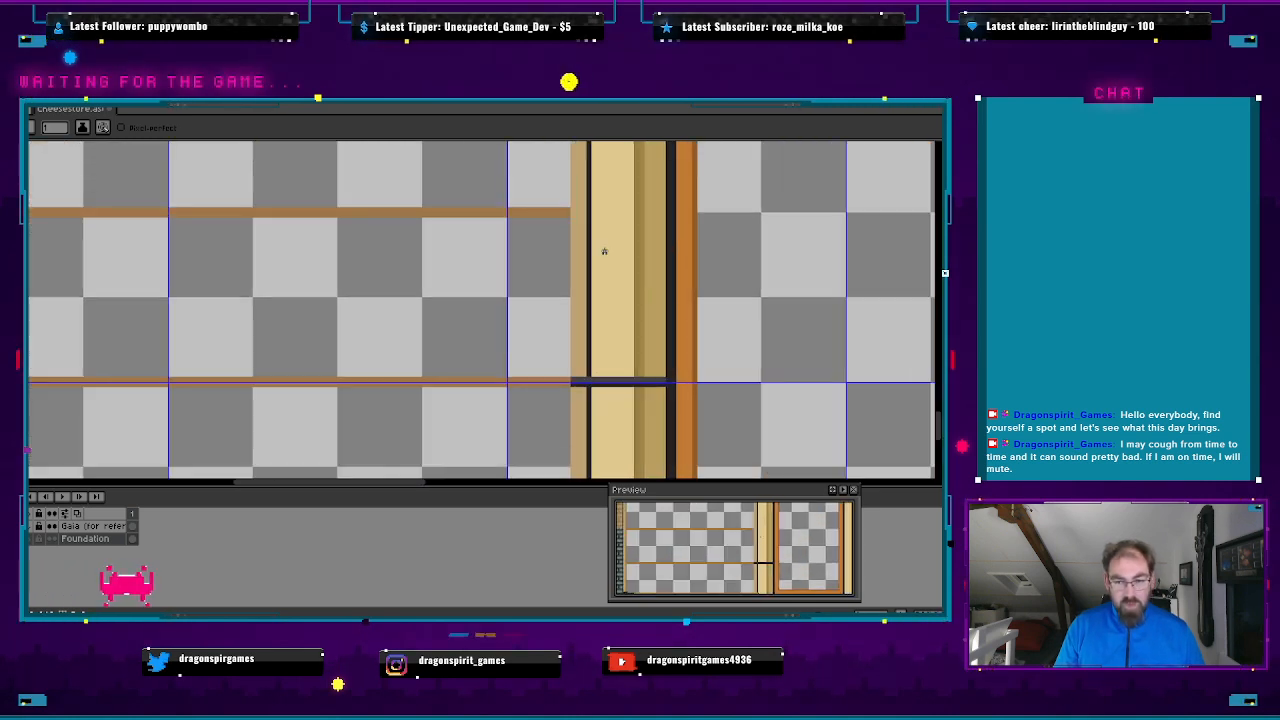
{"action": "scroll", "coordinate": [603, 235], "scroll_direction": "up", "scroll_amount": 3}
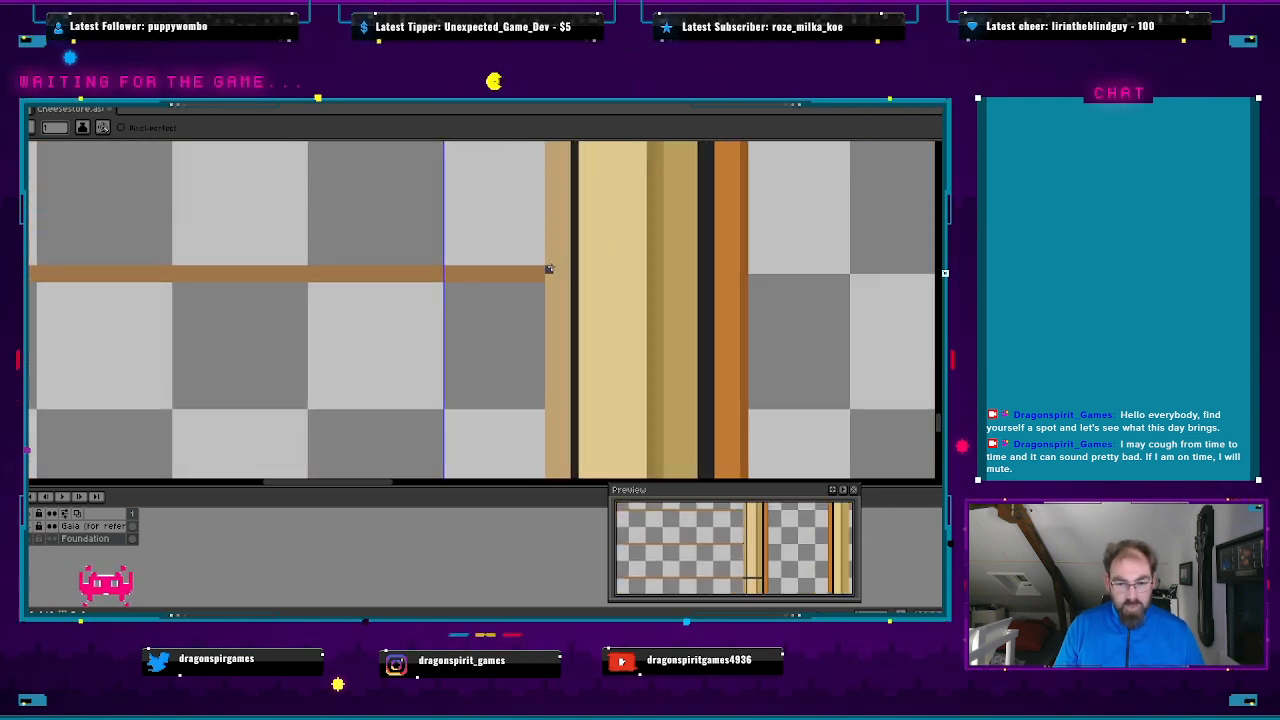
{"action": "left_click_drag", "start_coordinate": [560, 268], "coordinate": [688, 268]}
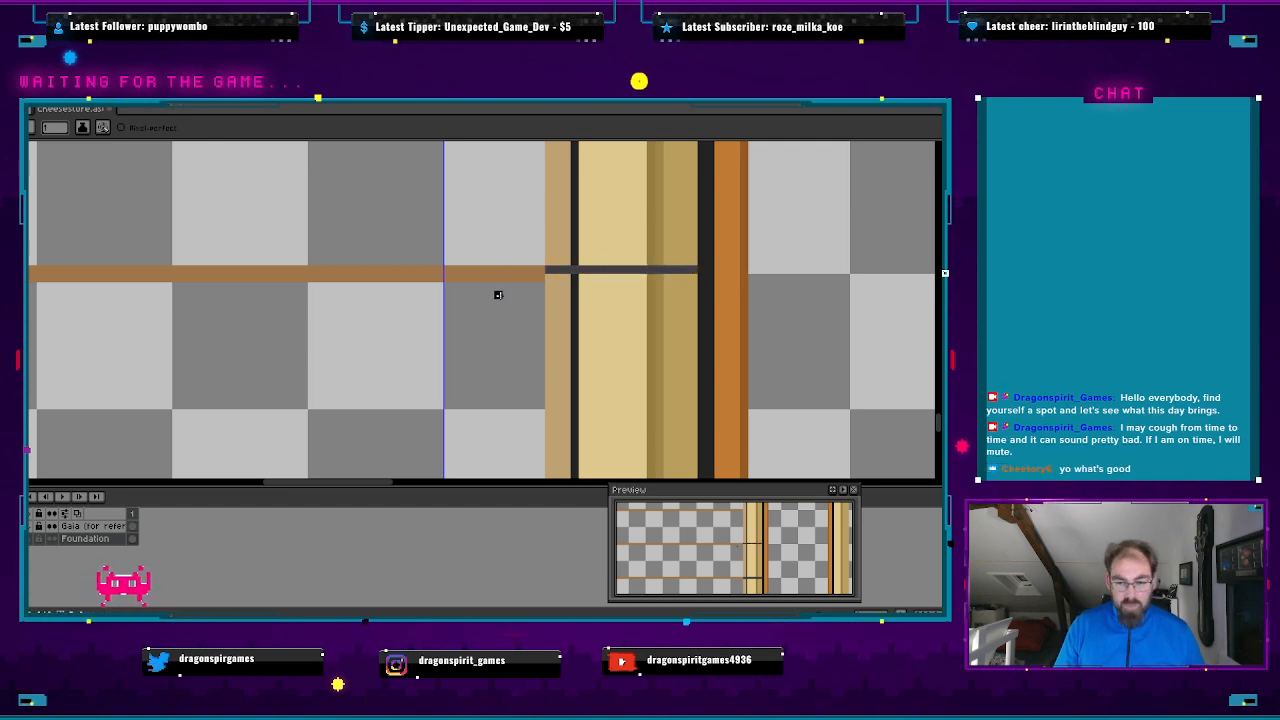
{"action": "left_click_drag", "start_coordinate": [547, 275], "coordinate": [694, 276]}
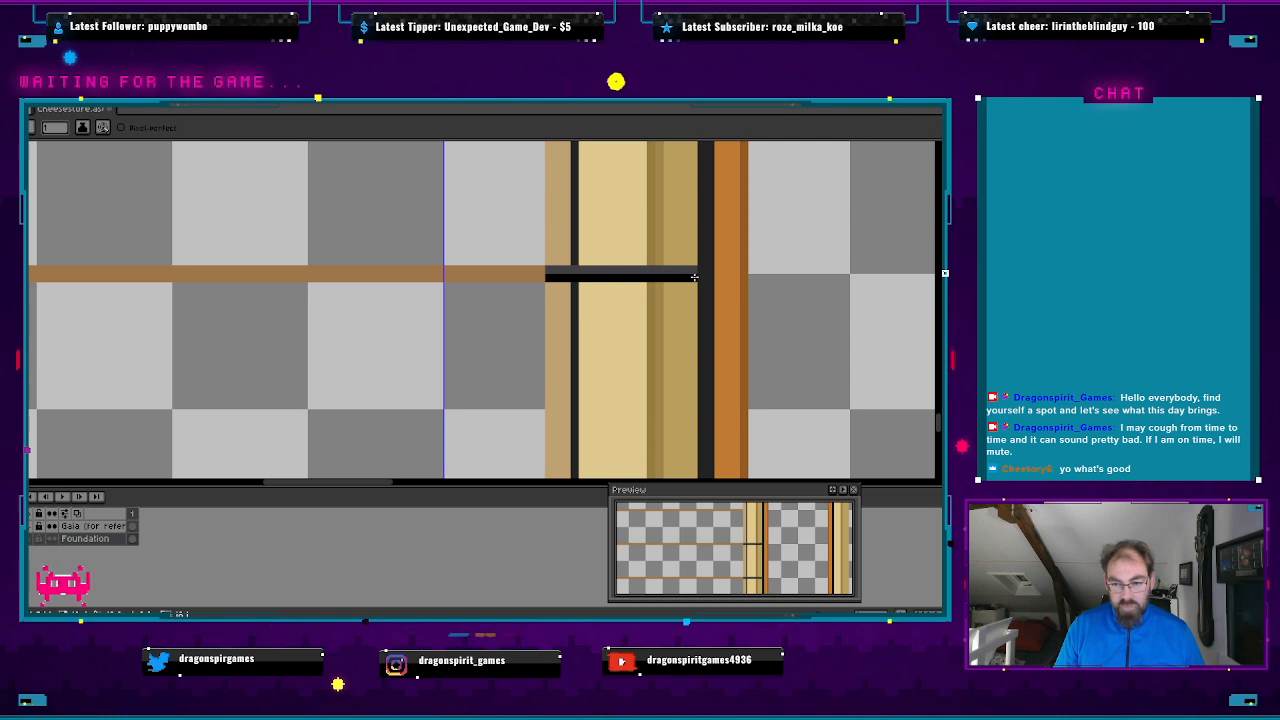
- Draw a black row topped by a dark grey row across the frame and pillar at the second shelf from the top
{"action": "scroll", "coordinate": [667, 328], "scroll_direction": "down", "scroll_amount": 1}
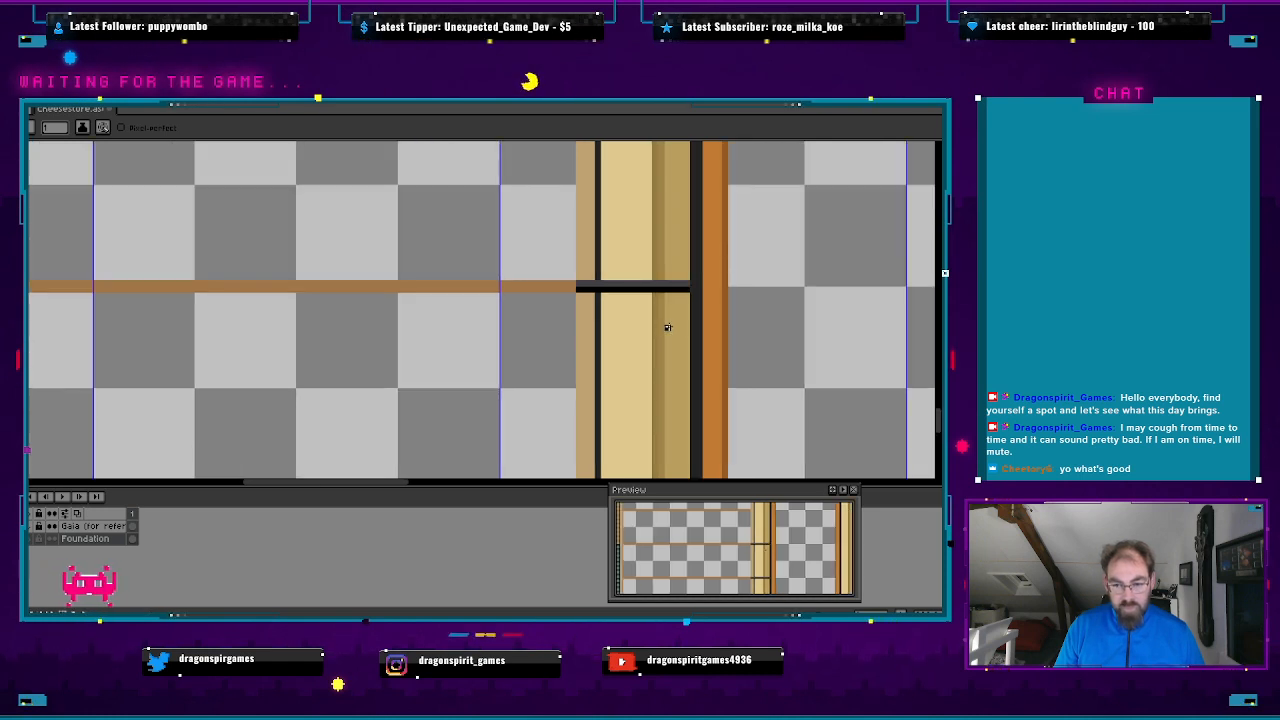
{"action": "scroll", "coordinate": [667, 346], "scroll_direction": "up", "scroll_amount": 1}
{"action": "left_click_drag", "start_coordinate": [634, 340], "coordinate": [579, 400]}
{"action": "left_click_drag", "start_coordinate": [573, 267], "coordinate": [563, 368]}
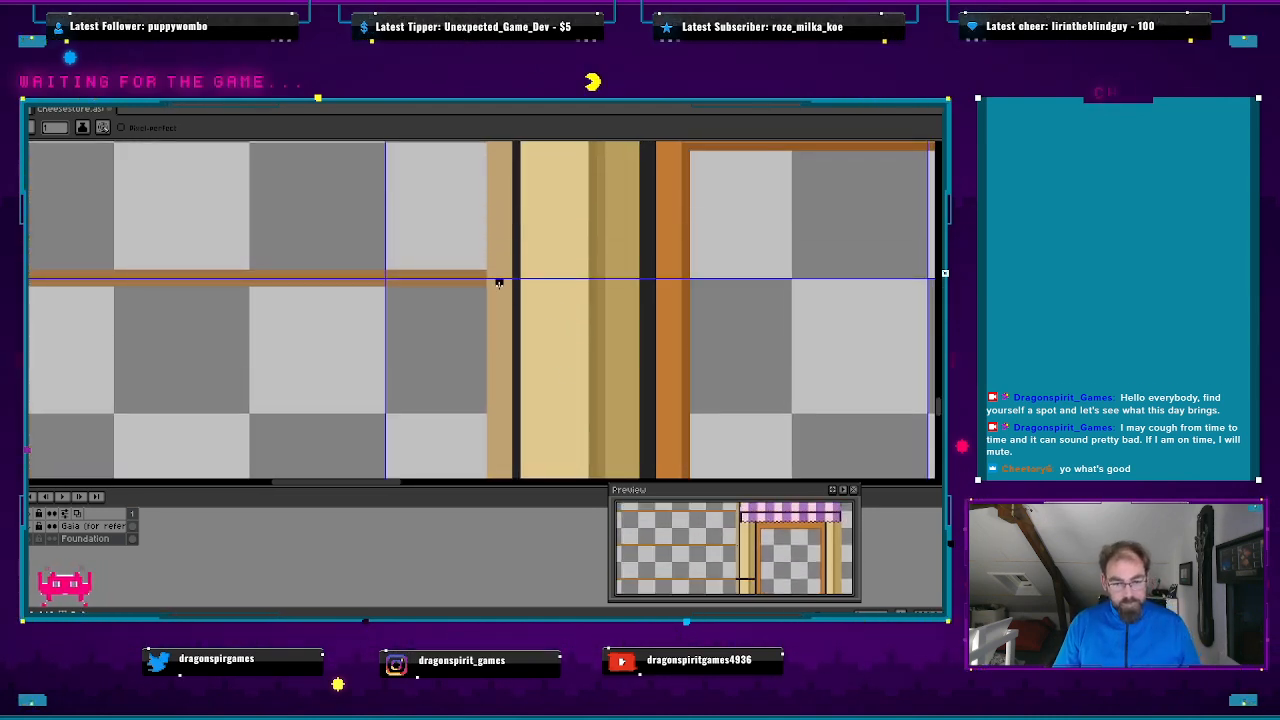
{"action": "left_click_drag", "start_coordinate": [490, 283], "coordinate": [637, 284]}
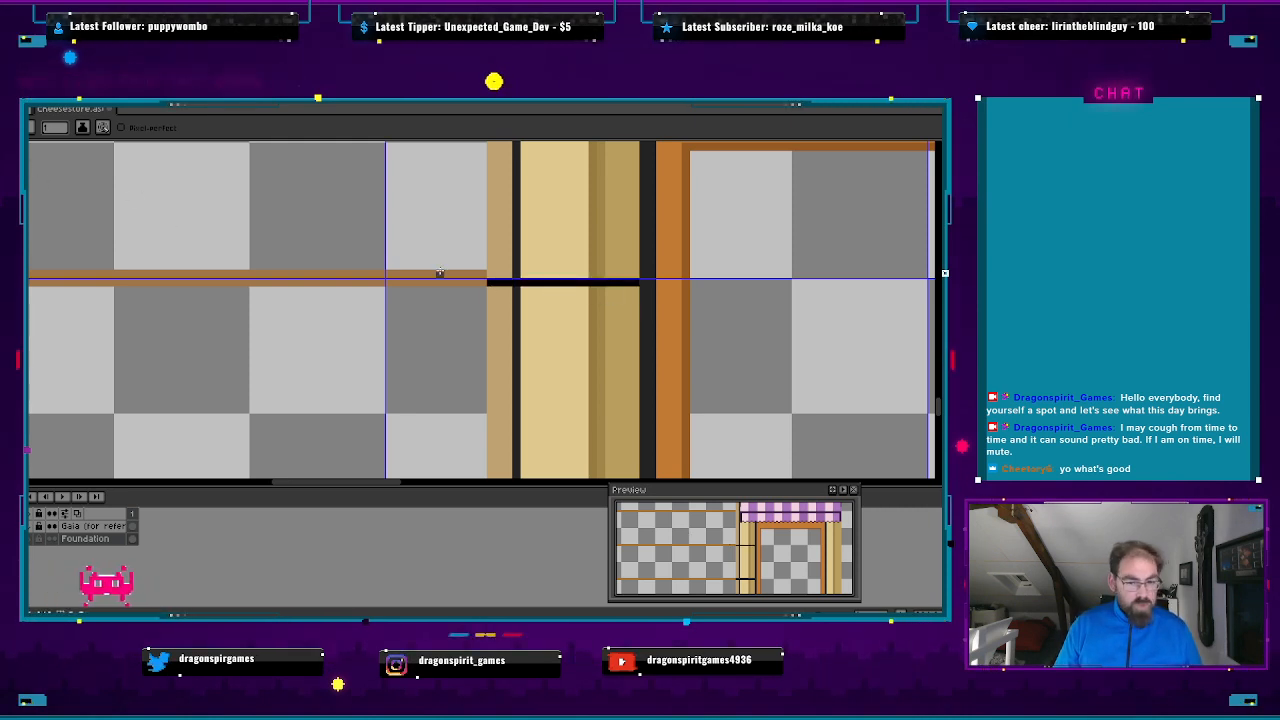
{"action": "left_click_drag", "start_coordinate": [489, 273], "coordinate": [627, 272]}
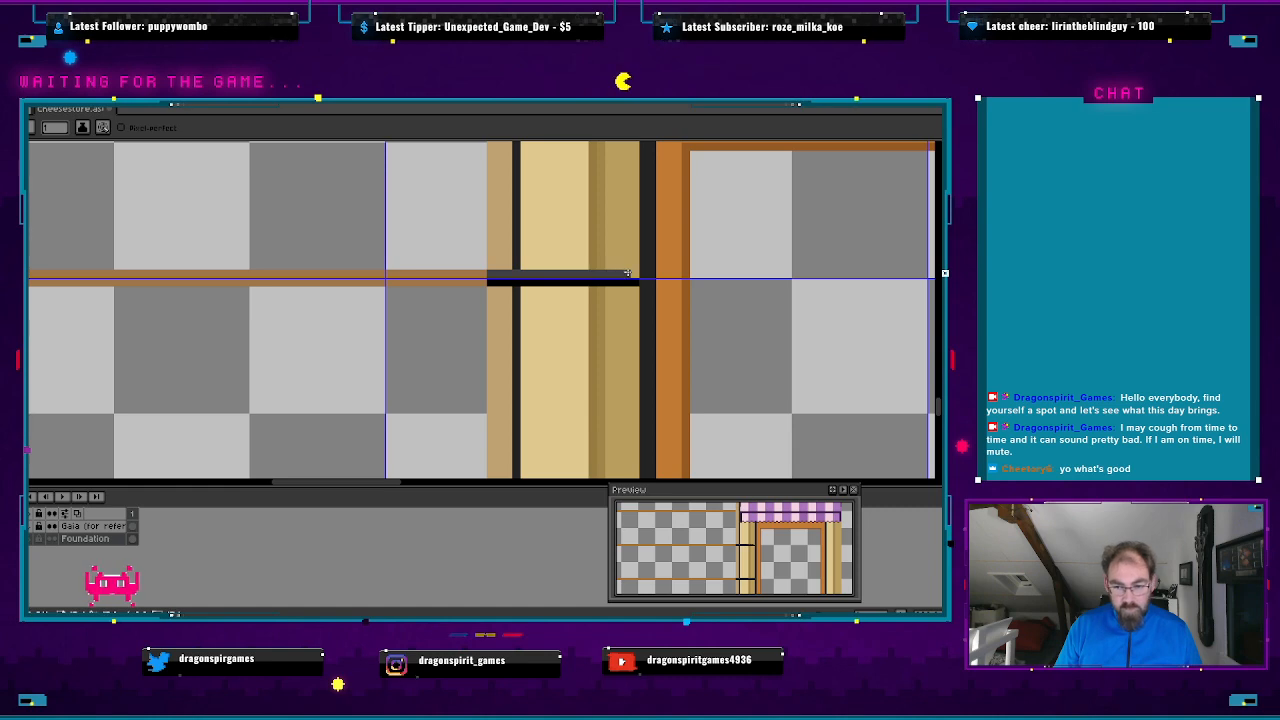
- Draw a short dark grey and black band across the window frame at the topmost shelf, stopping at the door awning
{"action": "left_click_drag", "start_coordinate": [577, 203], "coordinate": [575, 360]}
{"action": "scroll", "coordinate": [575, 360], "scroll_direction": "down", "scroll_amount": 3}
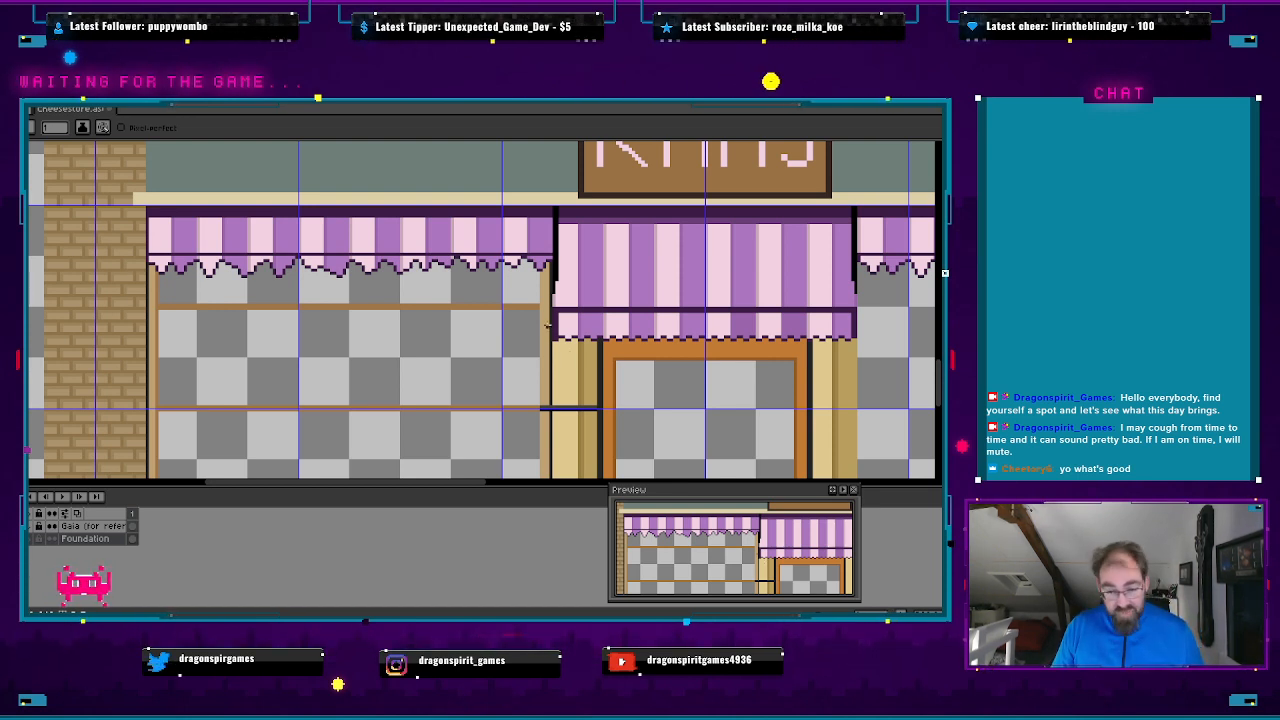
{"action": "scroll", "coordinate": [543, 315], "scroll_direction": "up", "scroll_amount": 2}
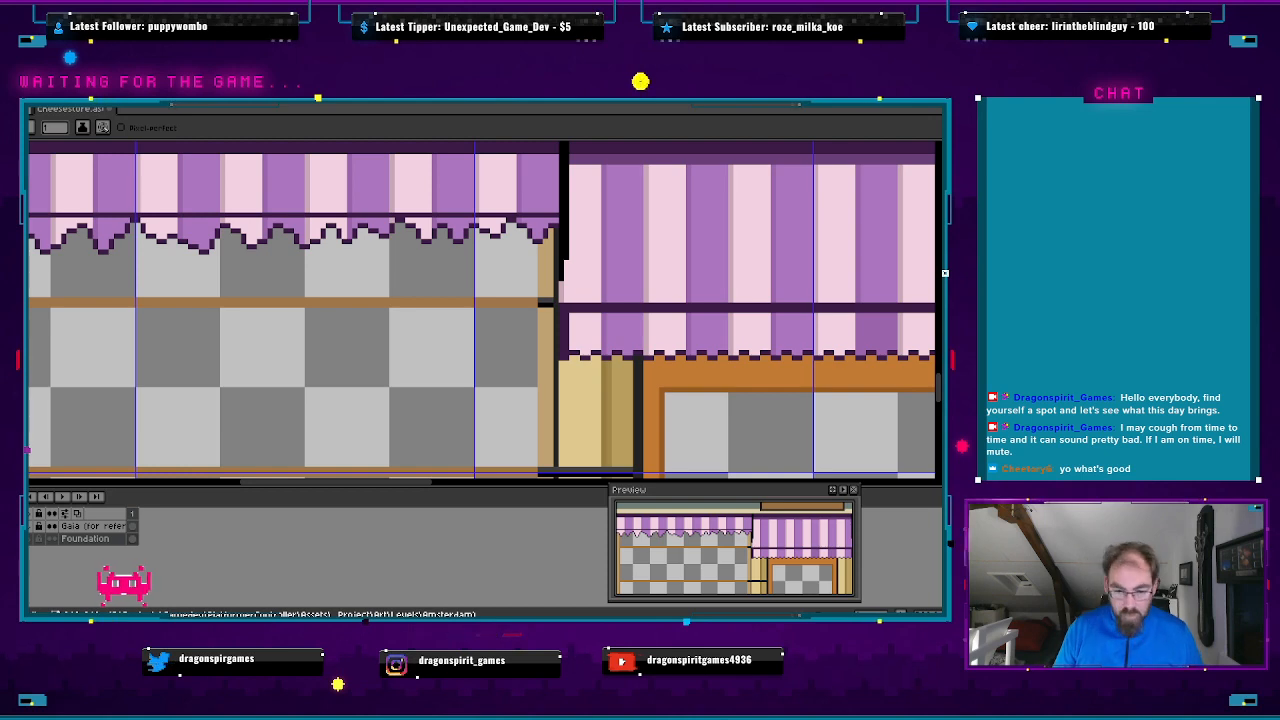
{"action": "key", "text": "alt+Tab"}
{"action": "key", "text": "alt+Tab"}
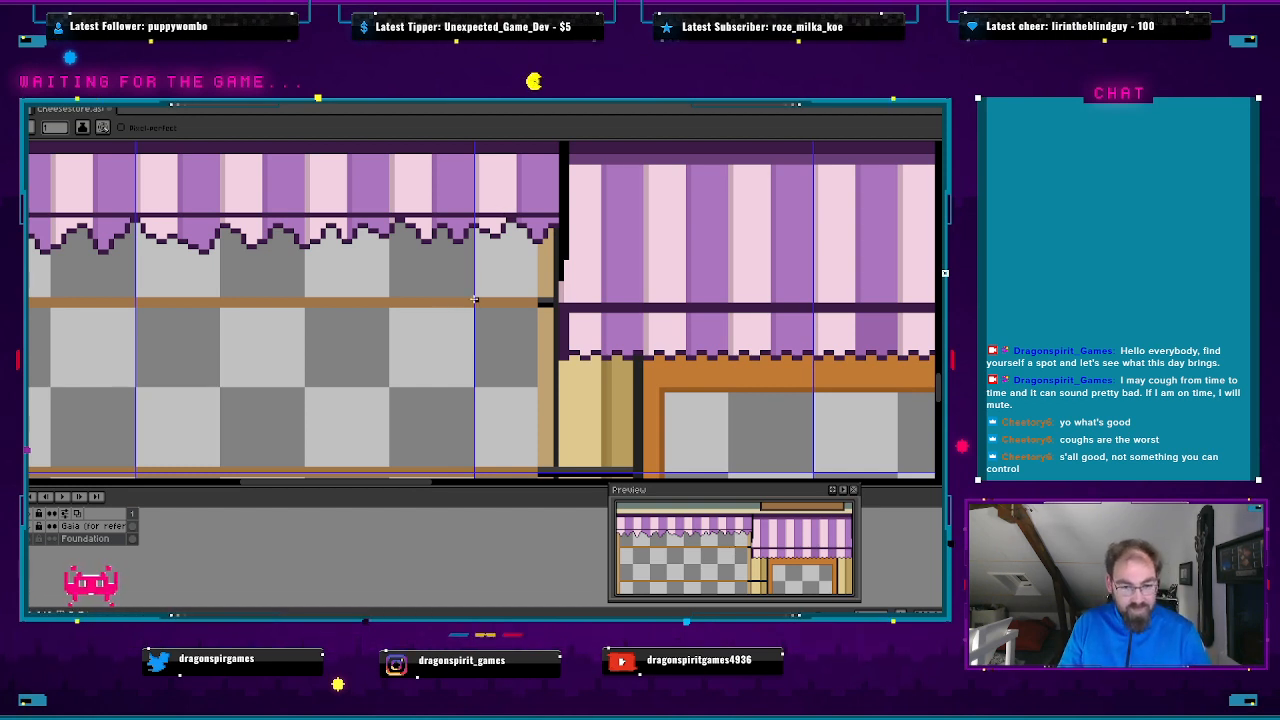
- Draw a one-pixel highlight in the window frame's light tan along the upper edge of the top two shelves
{"action": "key", "text": "i"}
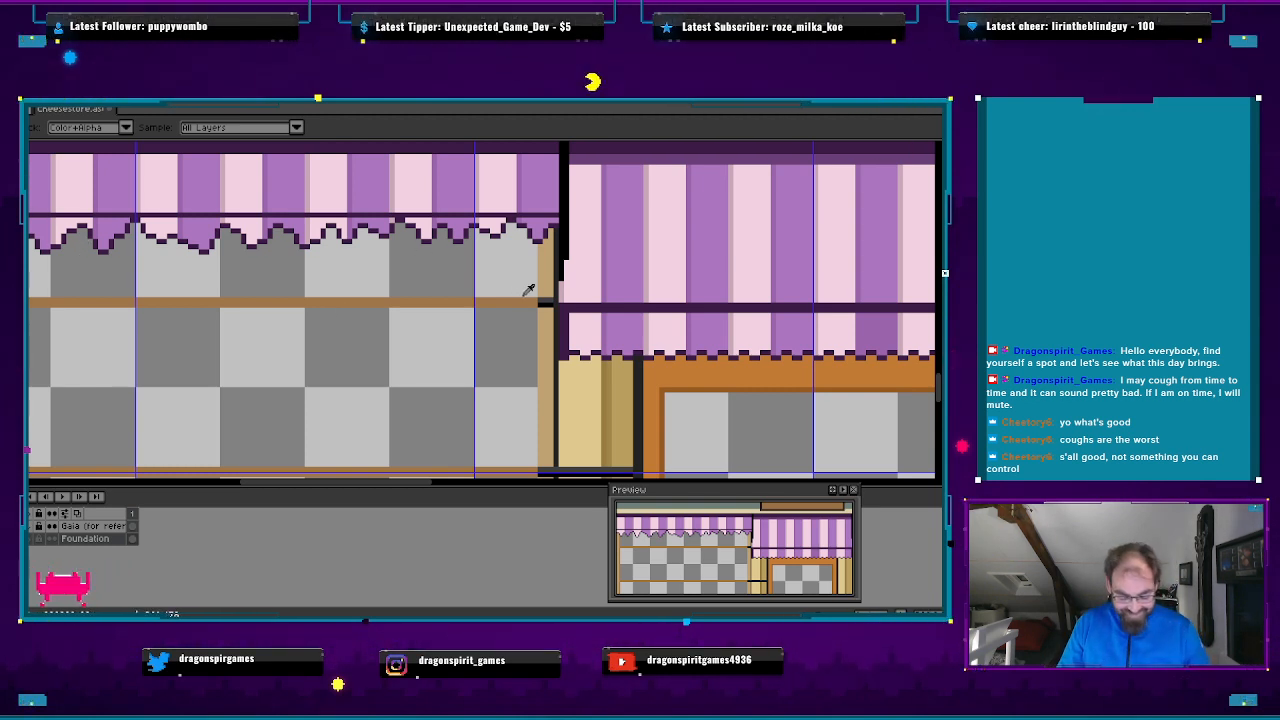
{"action": "key", "text": "b"}
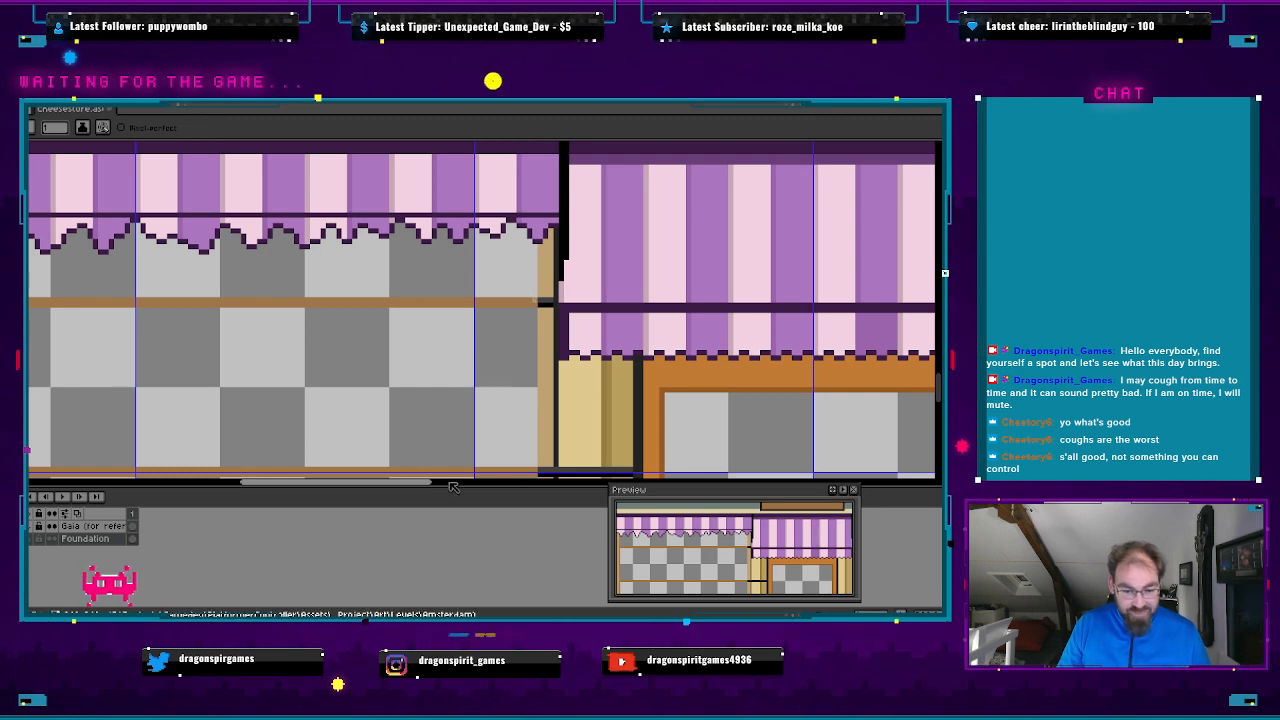
{"action": "left_click_drag", "start_coordinate": [452, 487], "coordinate": [382, 487]}
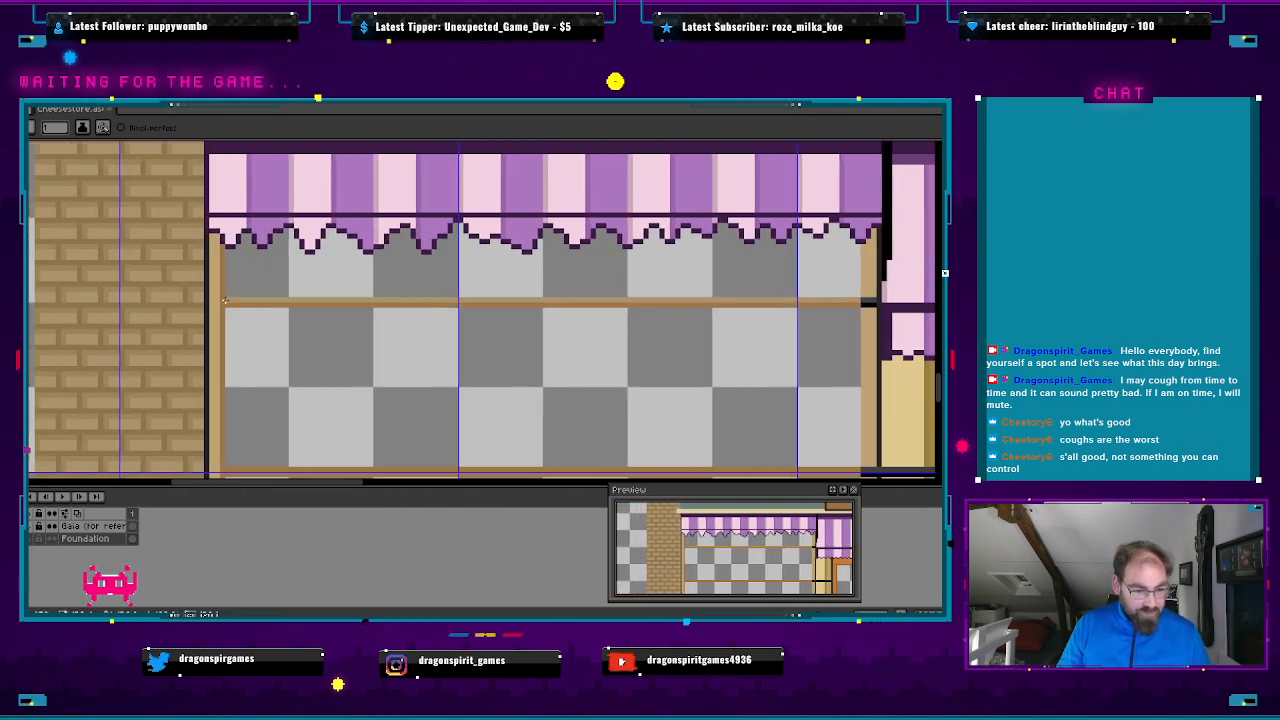
{"action": "left_click_drag", "start_coordinate": [459, 397], "coordinate": [449, 321]}
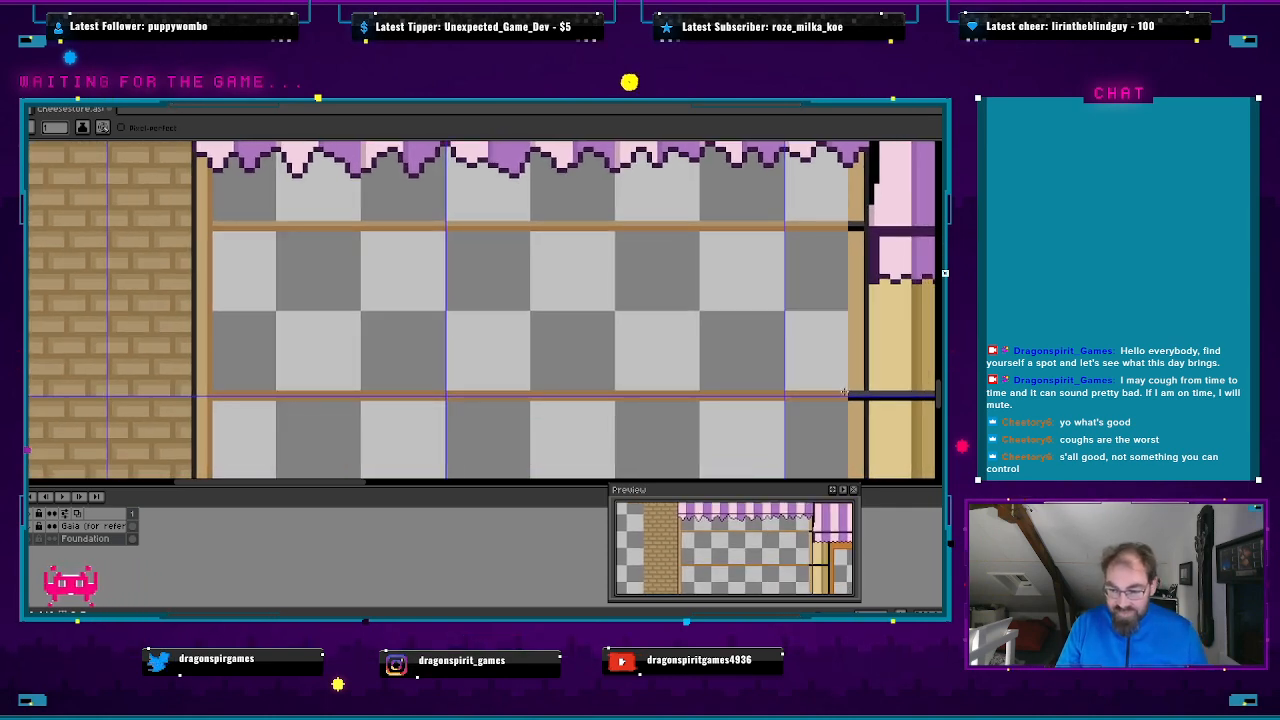
{"action": "left_click_drag", "start_coordinate": [845, 393], "coordinate": [215, 391]}
- Draw the same light tan highlight along the upper edge of the two lower shelves in the left window
{"action": "scroll", "coordinate": [489, 435], "scroll_direction": "down", "scroll_amount": 4}
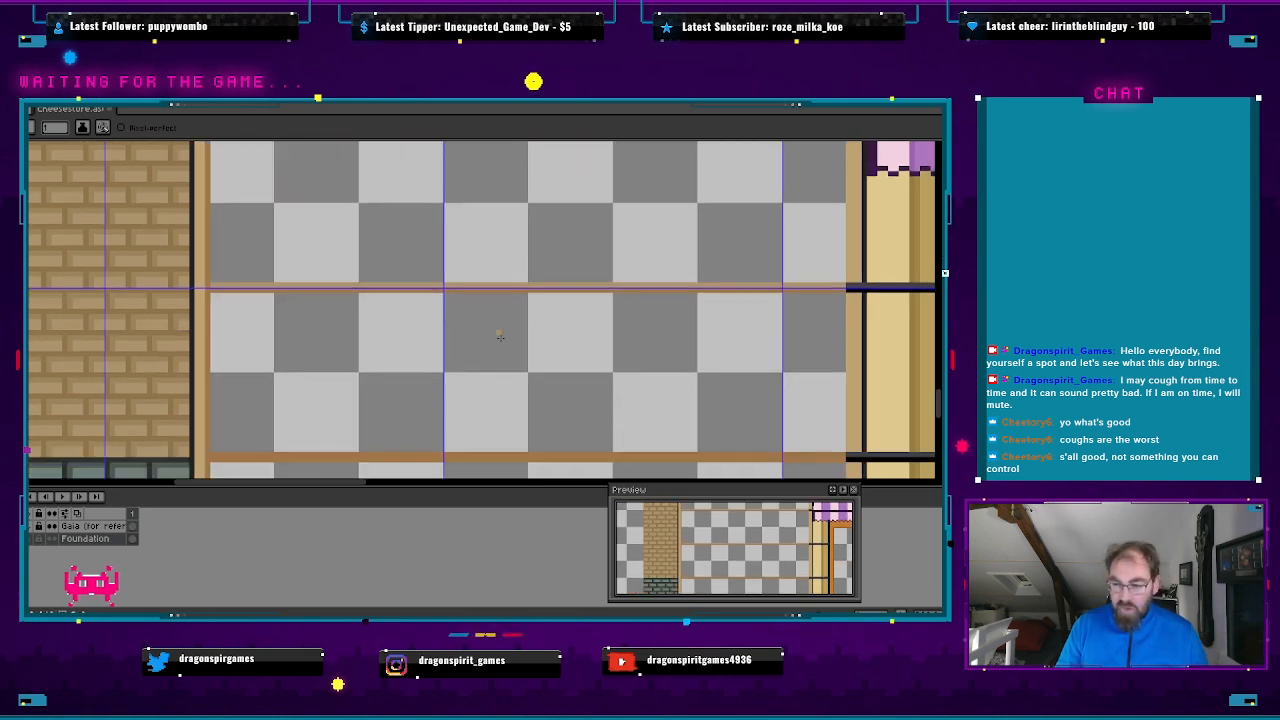
{"action": "left_click_drag", "start_coordinate": [836, 376], "coordinate": [212, 376]}
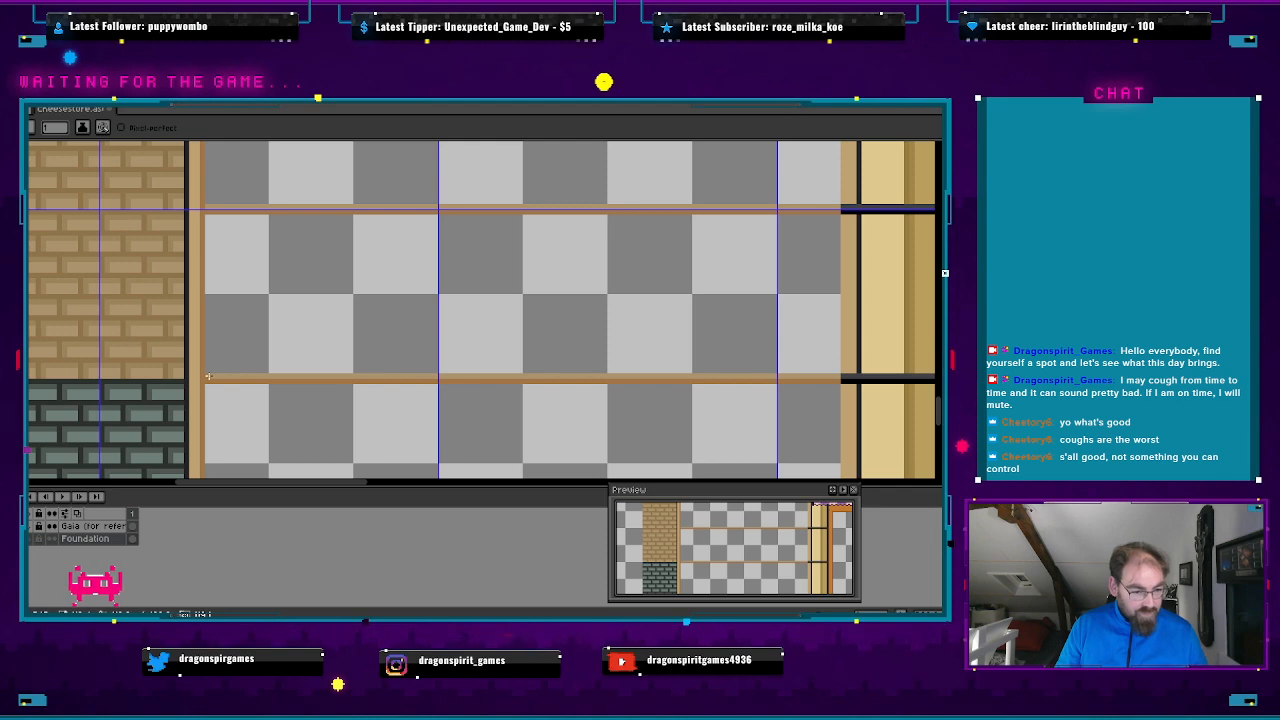
{"action": "left_click_drag", "start_coordinate": [489, 446], "coordinate": [489, 403]}
{"action": "left_click_drag", "start_coordinate": [588, 461], "coordinate": [560, 314]}
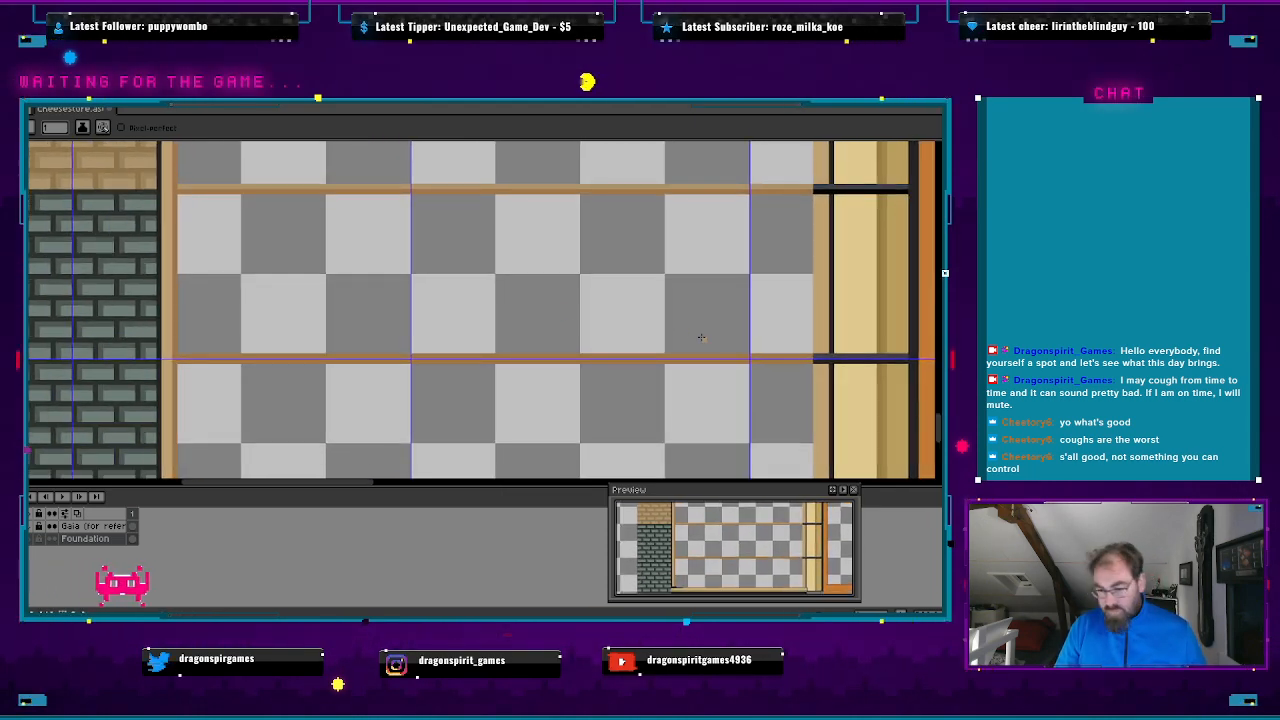
{"action": "left_click_drag", "start_coordinate": [813, 356], "coordinate": [185, 353]}
{"action": "scroll", "coordinate": [500, 375], "scroll_direction": "down", "scroll_amount": 3}
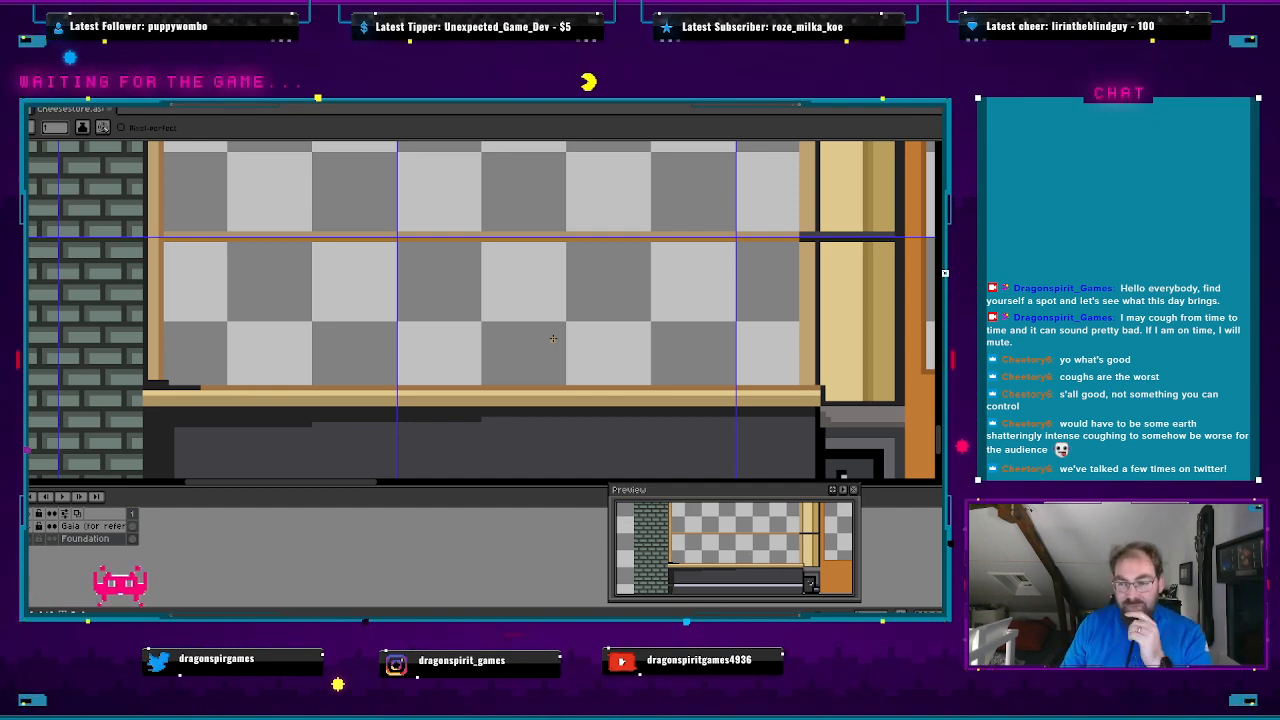
{"action": "scroll", "coordinate": [552, 338], "scroll_direction": "down", "scroll_amount": 3}
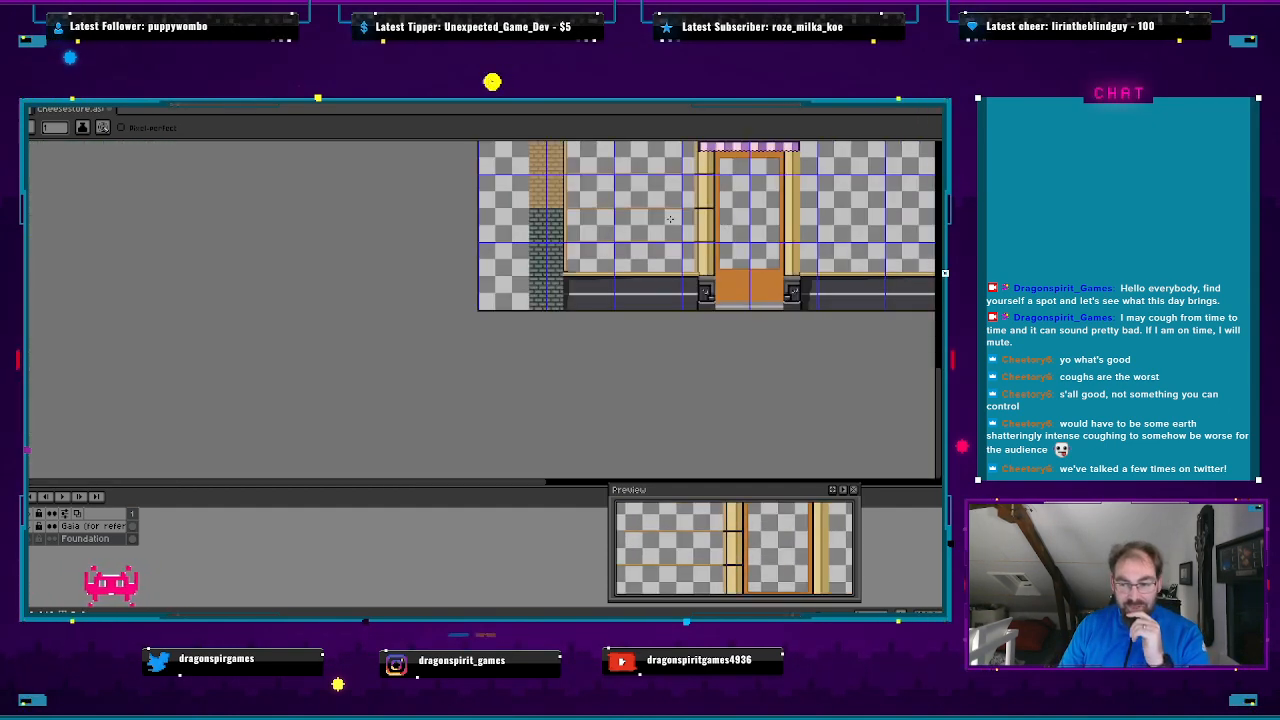
- Draw a dark grey and black band across the pillar at the door's right side, level with the lowest left-window shelf
{"action": "scroll", "coordinate": [670, 218], "scroll_direction": "up", "scroll_amount": 3}
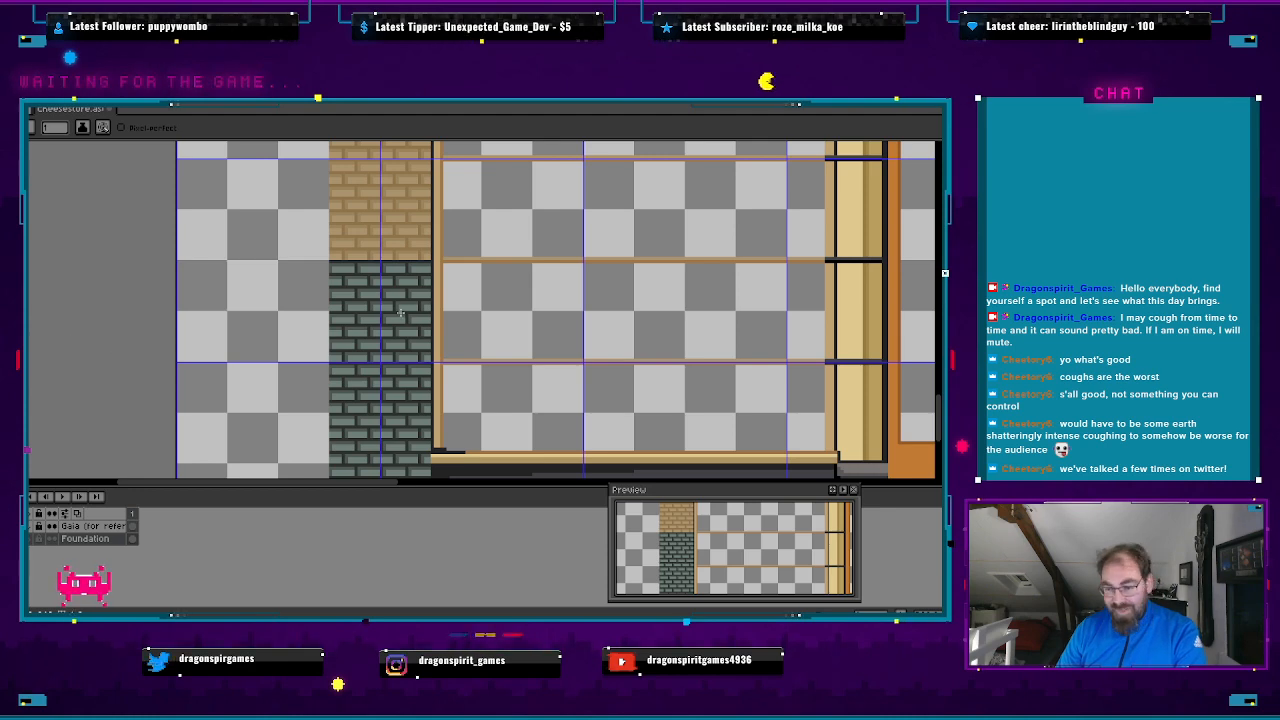
{"action": "left_click_drag", "start_coordinate": [710, 340], "coordinate": [440, 300]}
{"action": "left_click_drag", "start_coordinate": [542, 330], "coordinate": [430, 330]}
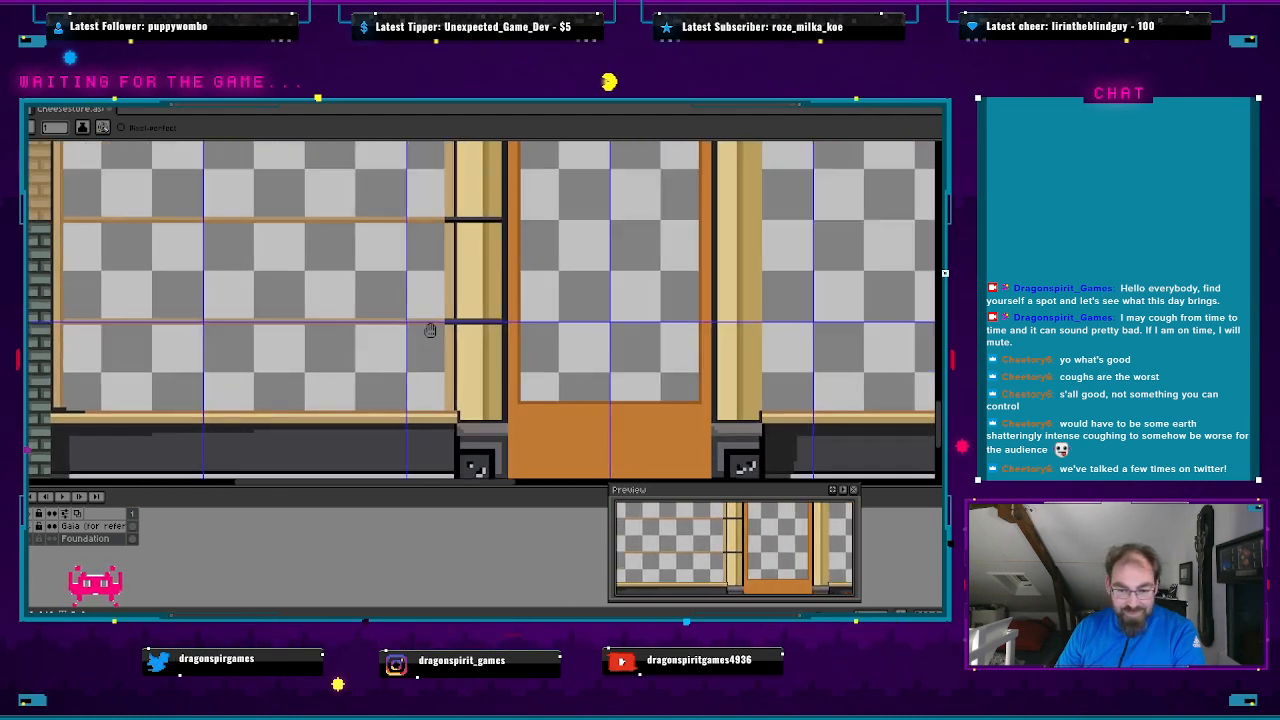
{"action": "scroll", "coordinate": [430, 330], "scroll_direction": "down", "scroll_amount": 2}
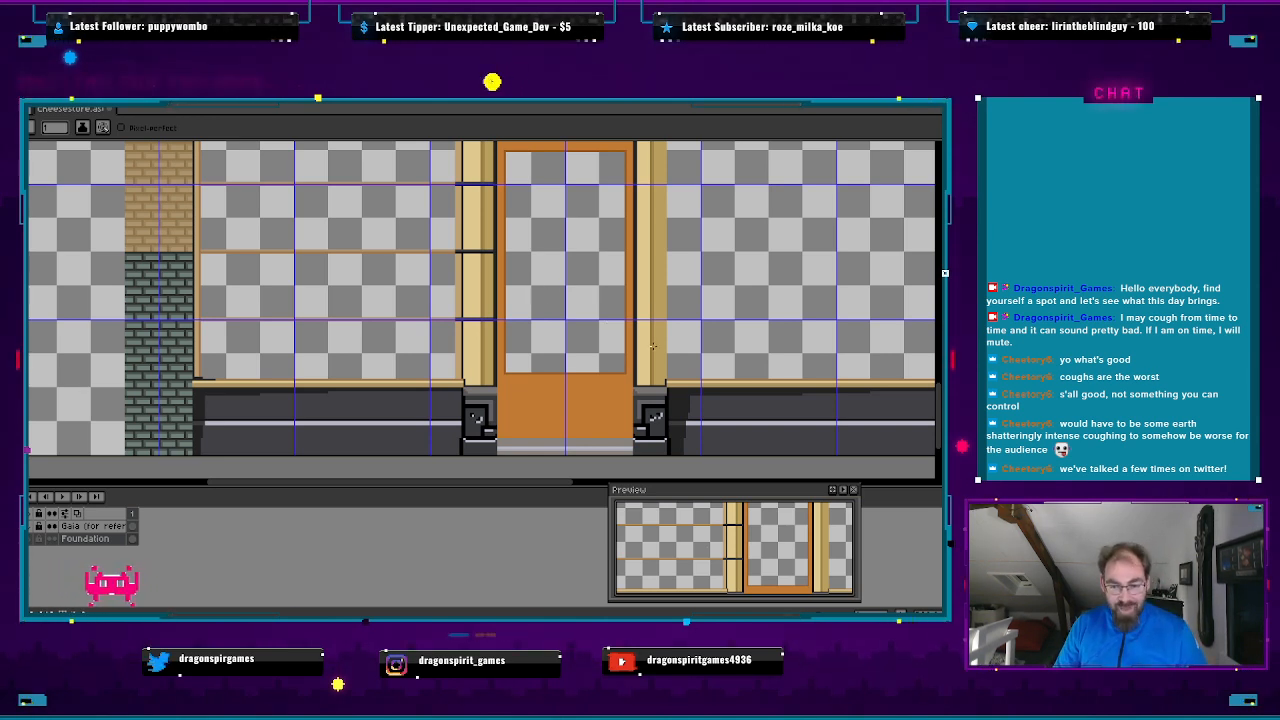
{"action": "scroll", "coordinate": [660, 339], "scroll_direction": "up", "scroll_amount": 2}
{"action": "scroll", "coordinate": [676, 333], "scroll_direction": "up", "scroll_amount": 1}
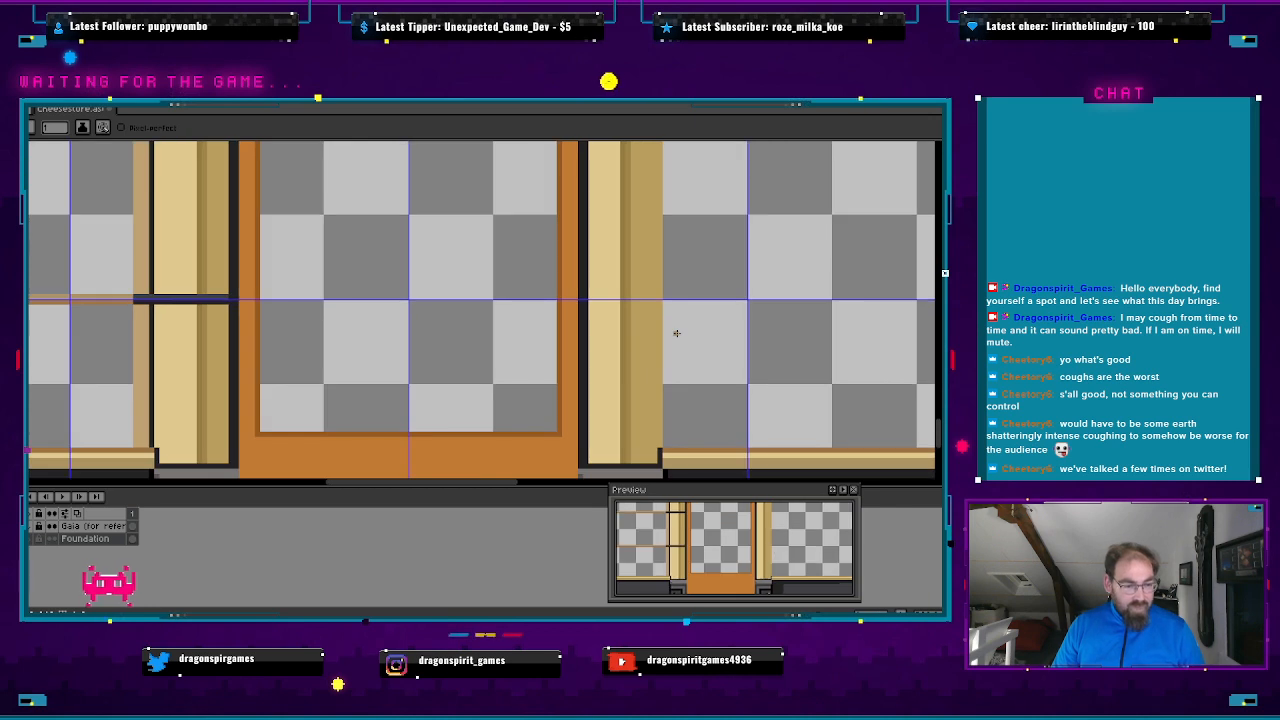
{"action": "key", "text": "i"}
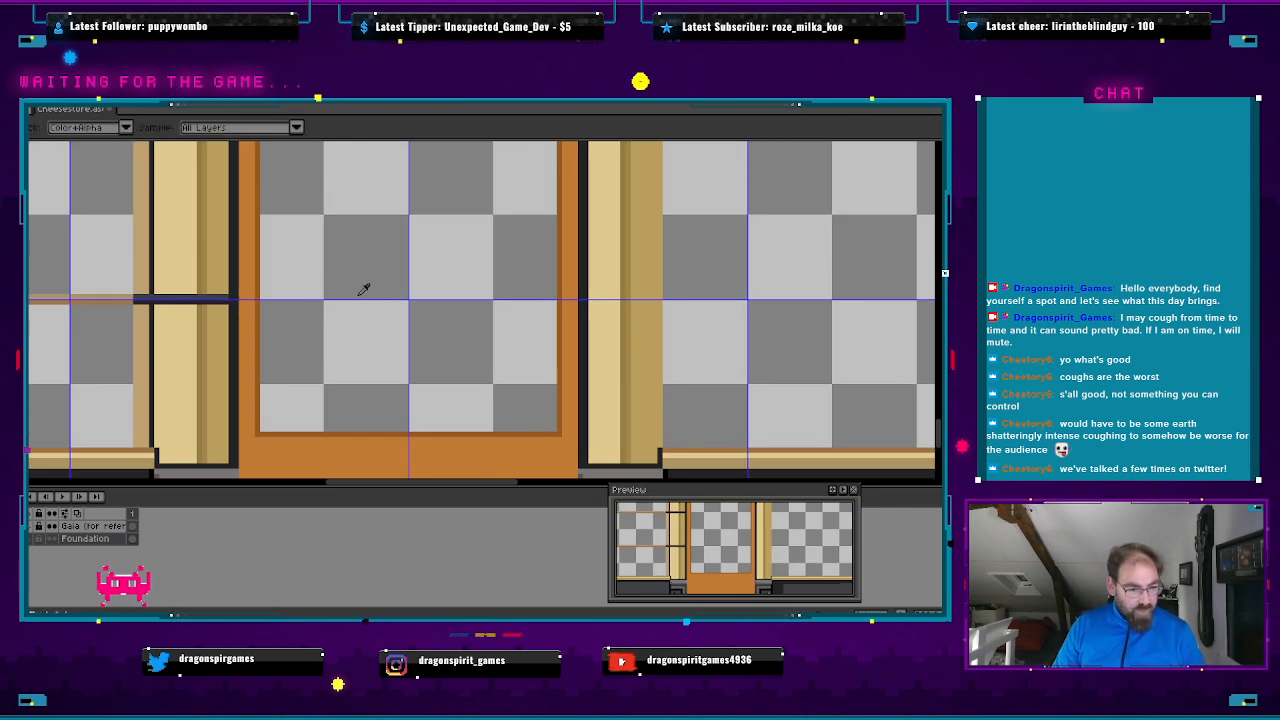
{"action": "key", "text": "b"}
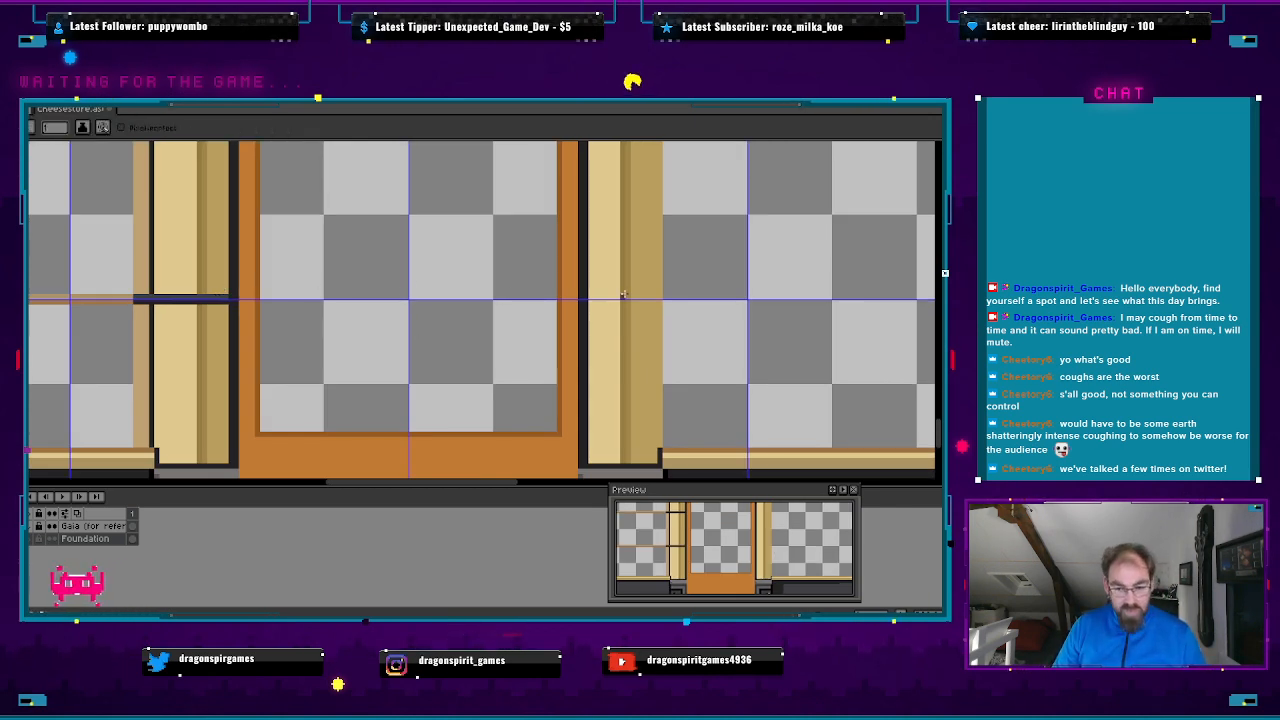
{"action": "left_click_drag", "start_coordinate": [590, 297], "coordinate": [612, 297]}
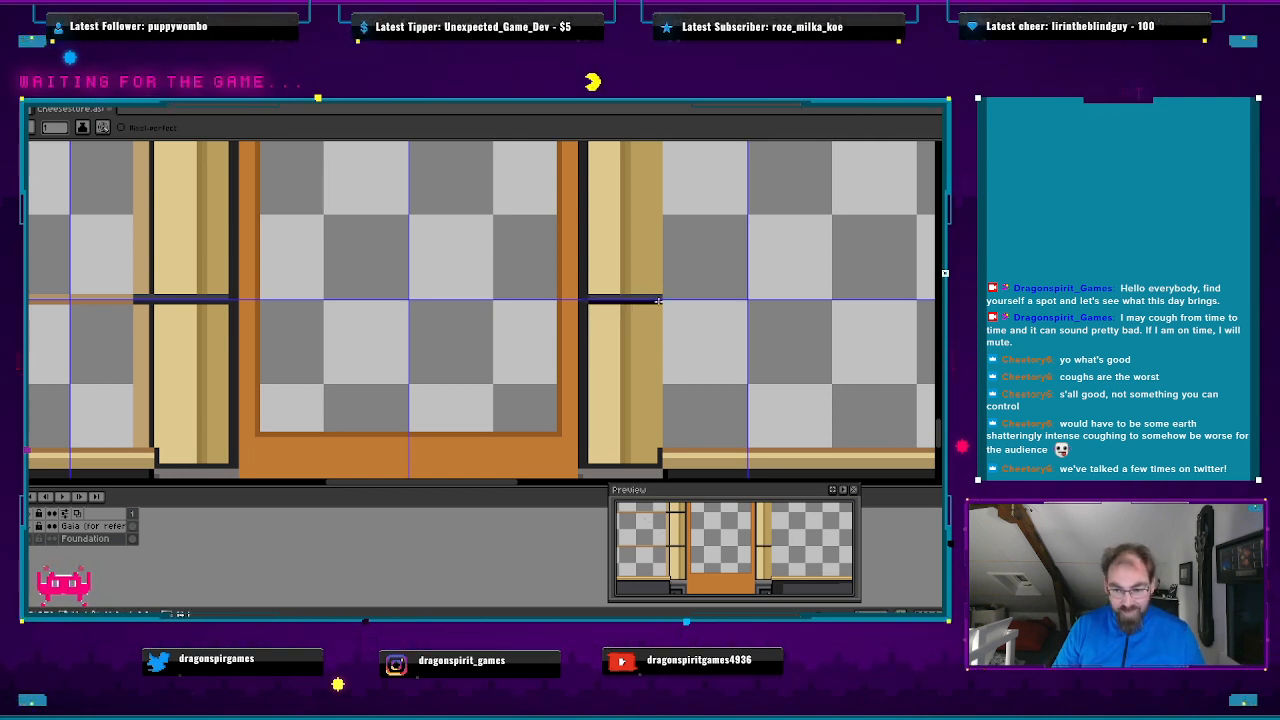
- Draw matching dark grey and black bands across the right door pillar at the next two shelf heights up
{"action": "left_click_drag", "start_coordinate": [677, 237], "coordinate": [686, 285]}
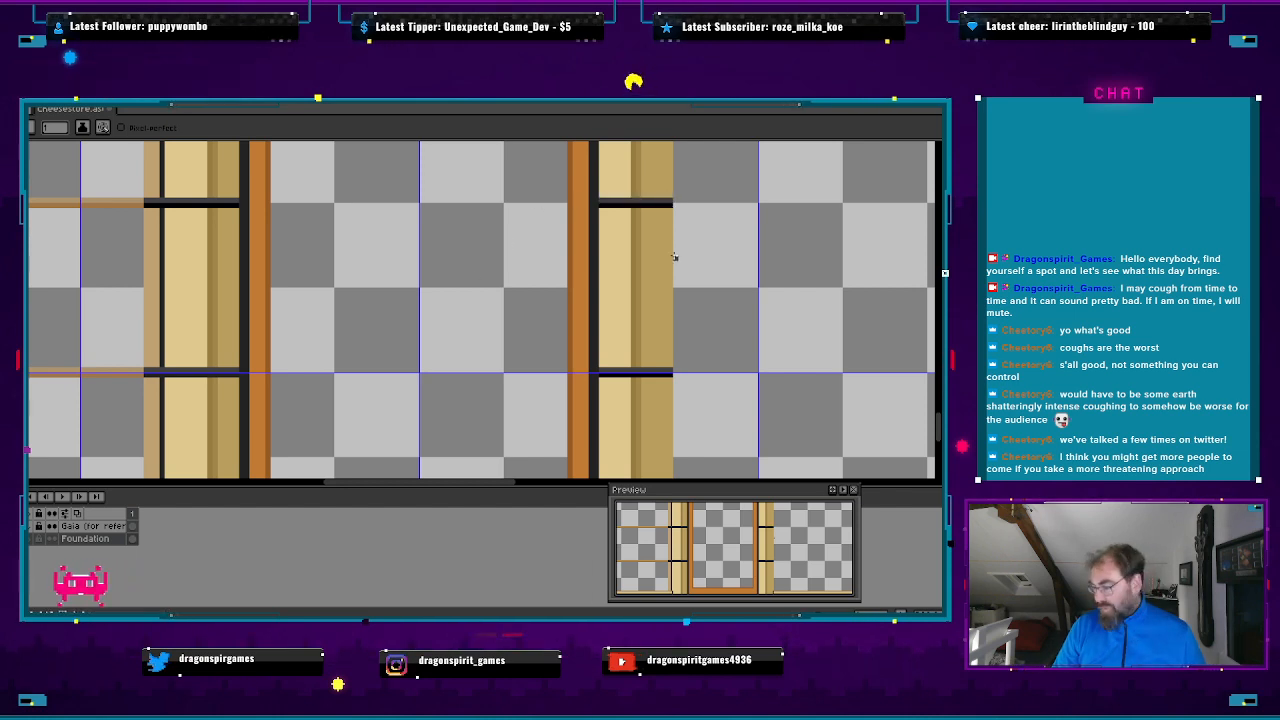
{"action": "scroll", "coordinate": [686, 260], "scroll_direction": "up", "scroll_amount": 2}
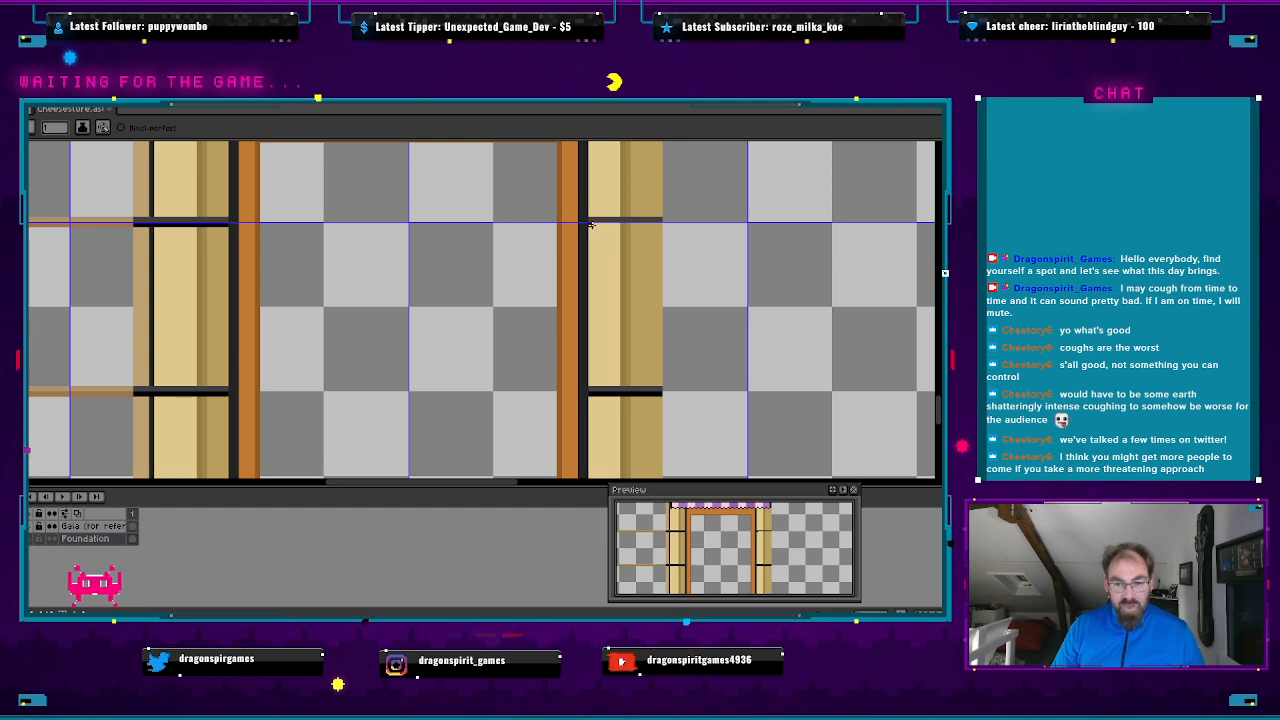
{"action": "left_click_drag", "start_coordinate": [592, 224], "coordinate": [641, 224]}
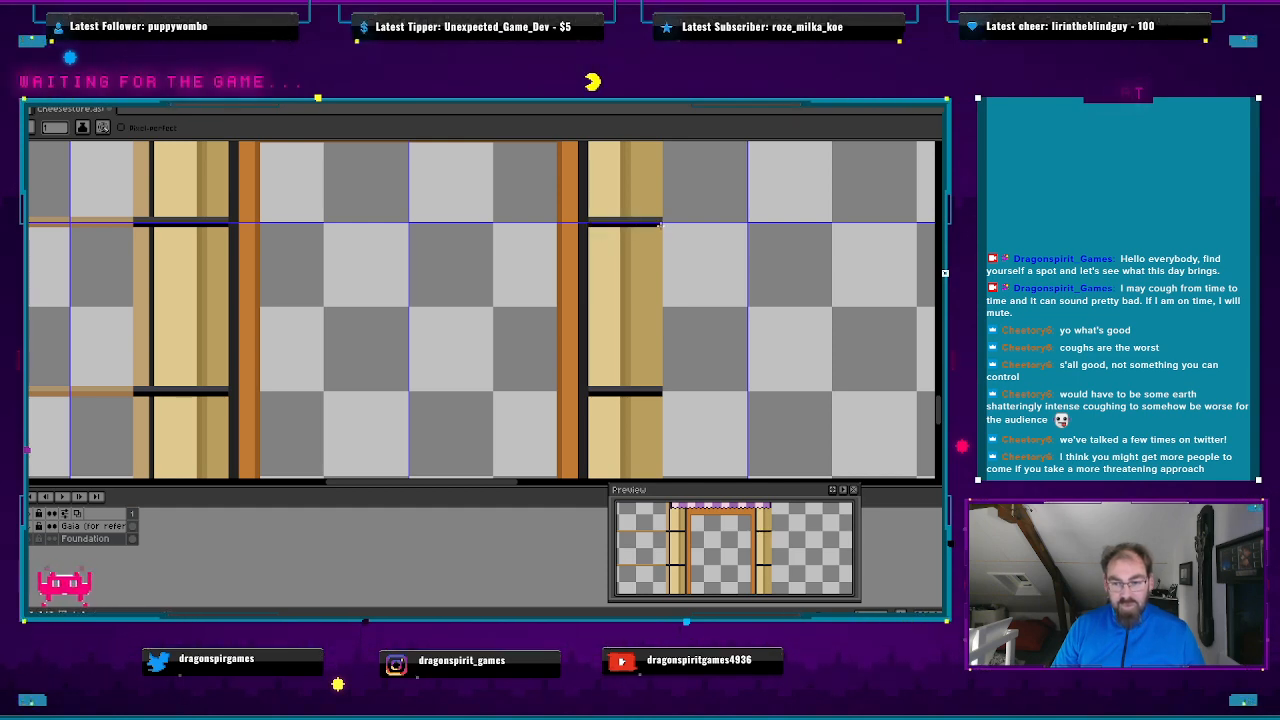
- Draw a one-pixel light tan shelf line across the right window, level with the left window's topmost shelf
{"action": "left_click_drag", "start_coordinate": [686, 184], "coordinate": [663, 304]}
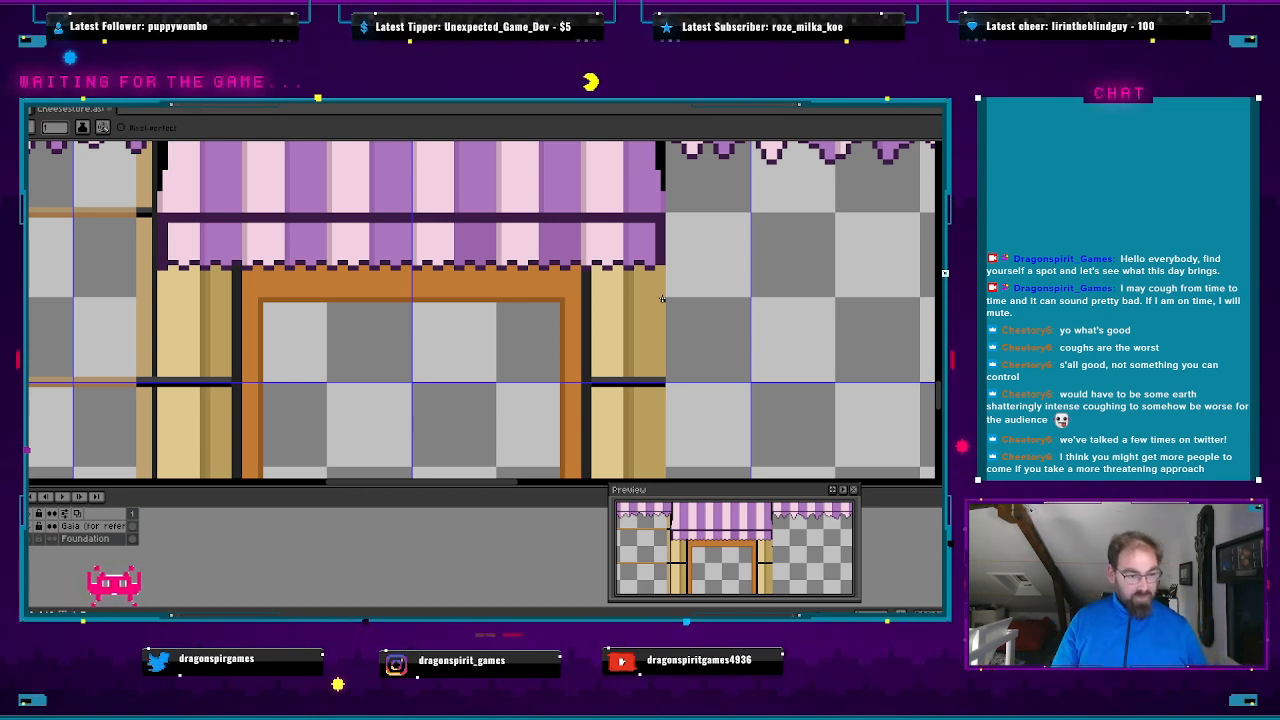
{"action": "key", "text": "i"}
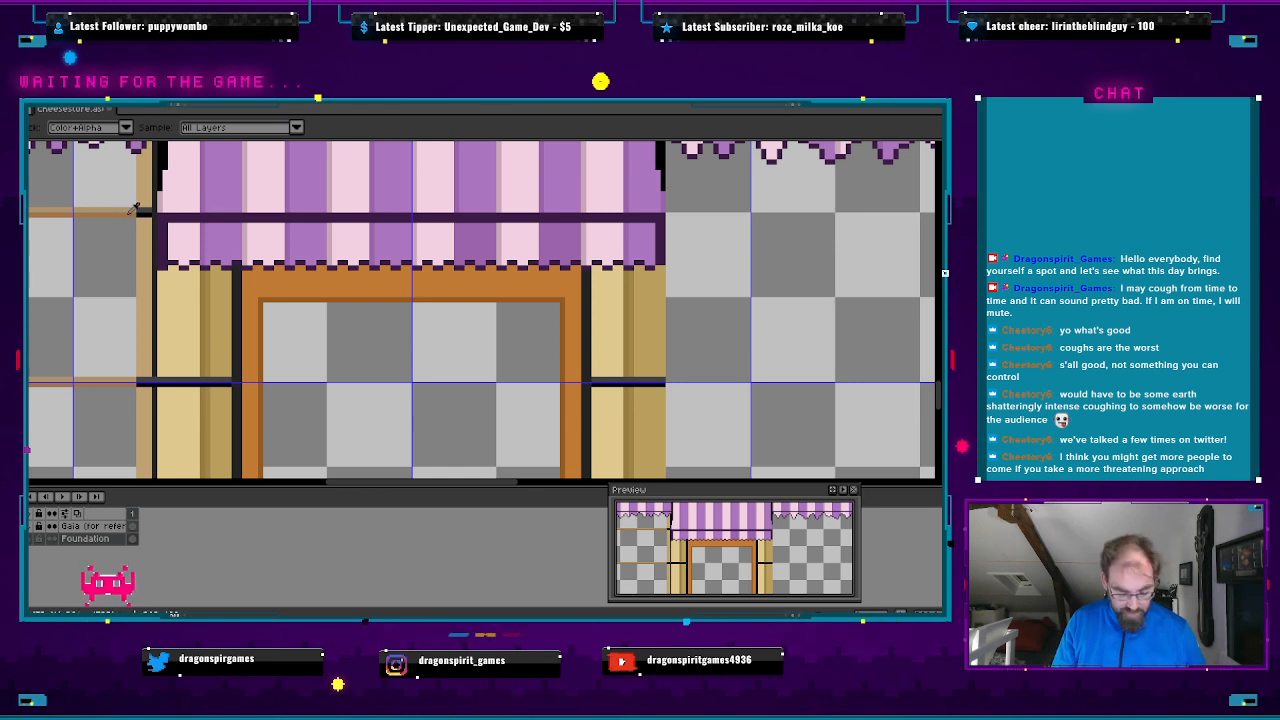
{"action": "key", "text": "b"}
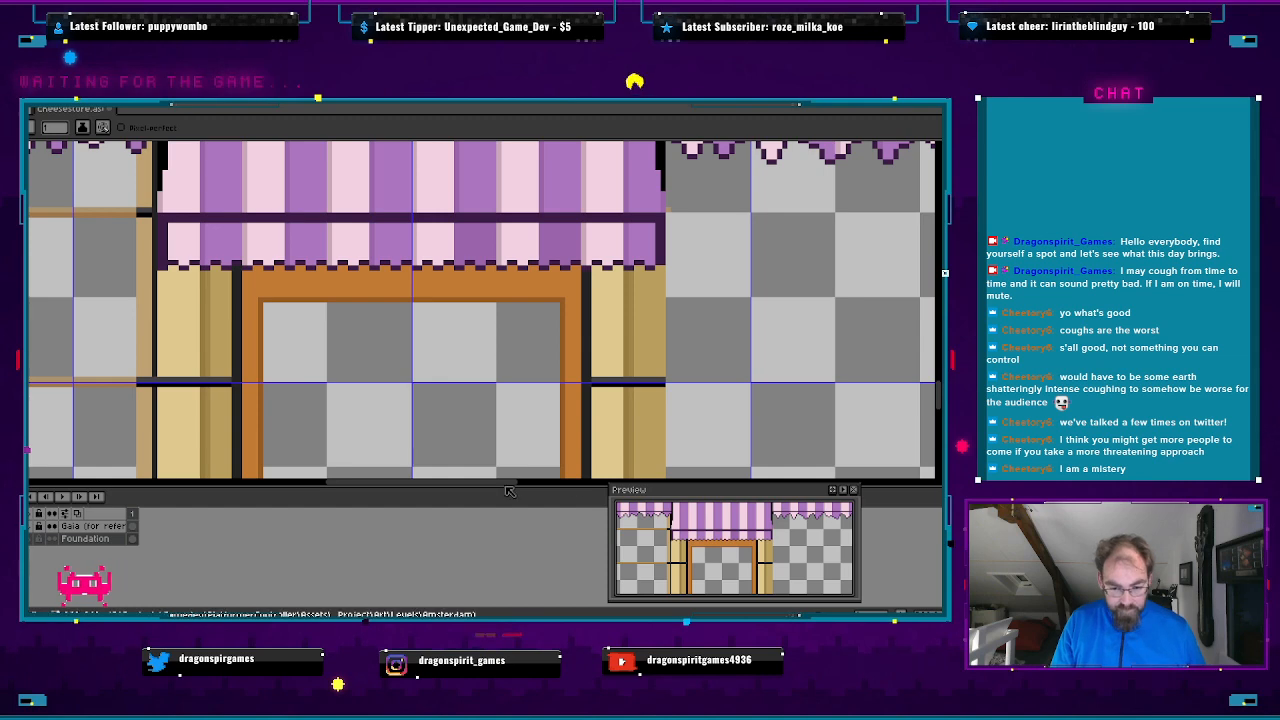
{"action": "left_click_drag", "start_coordinate": [501, 483], "coordinate": [623, 490]}
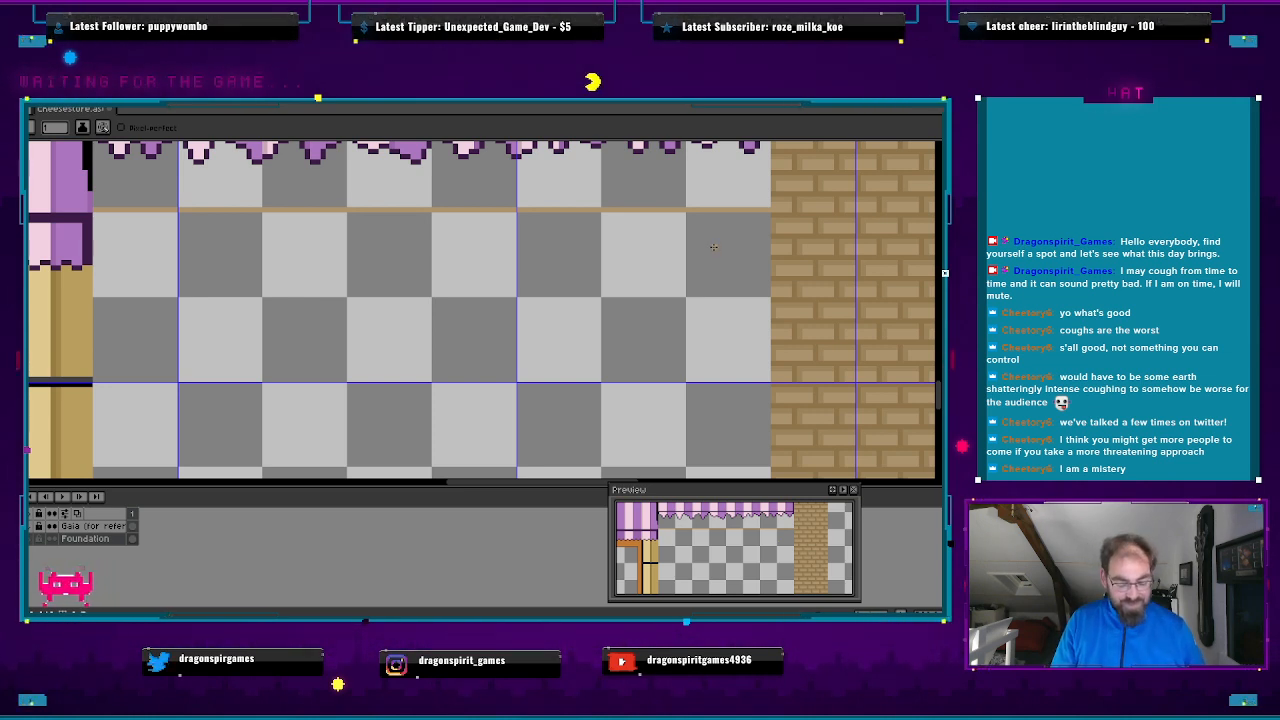
- Draw a darker brown row directly beneath the right window's tan shelf line, using the left shelf's lower colour
{"action": "left_click_drag", "start_coordinate": [402, 308], "coordinate": [545, 300]}
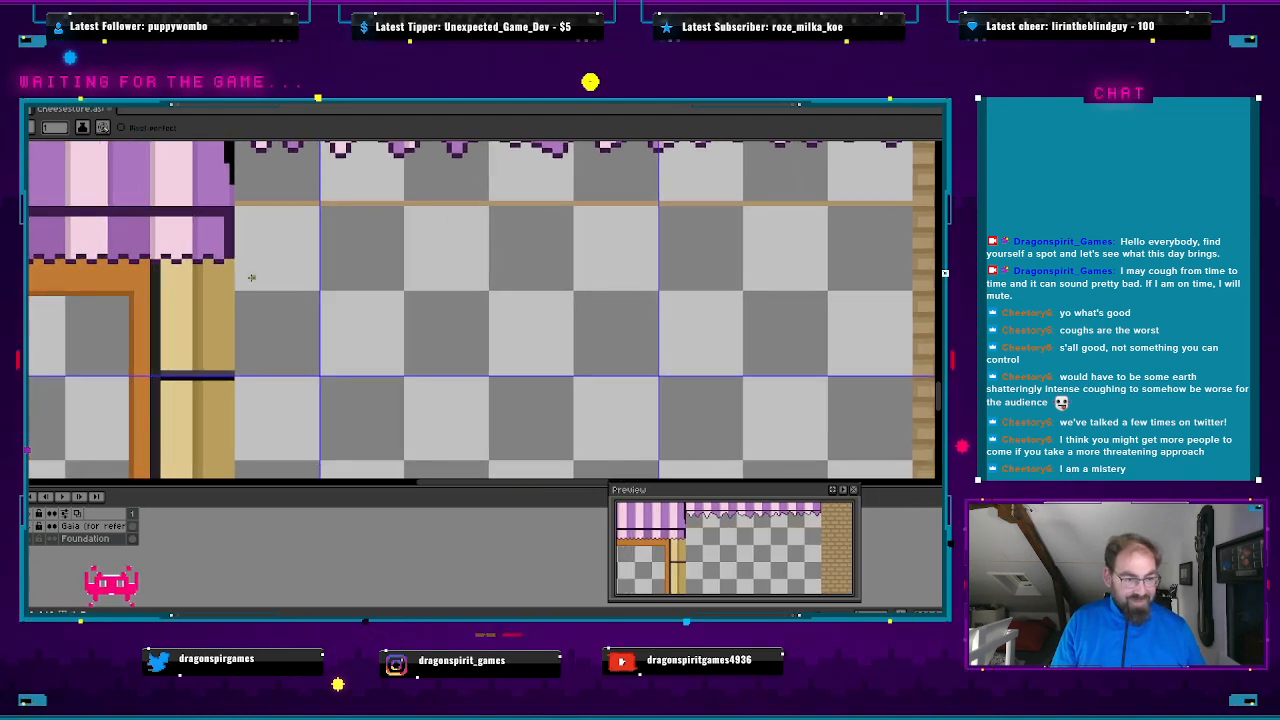
{"action": "left_click_drag", "start_coordinate": [28, 304], "coordinate": [561, 284]}
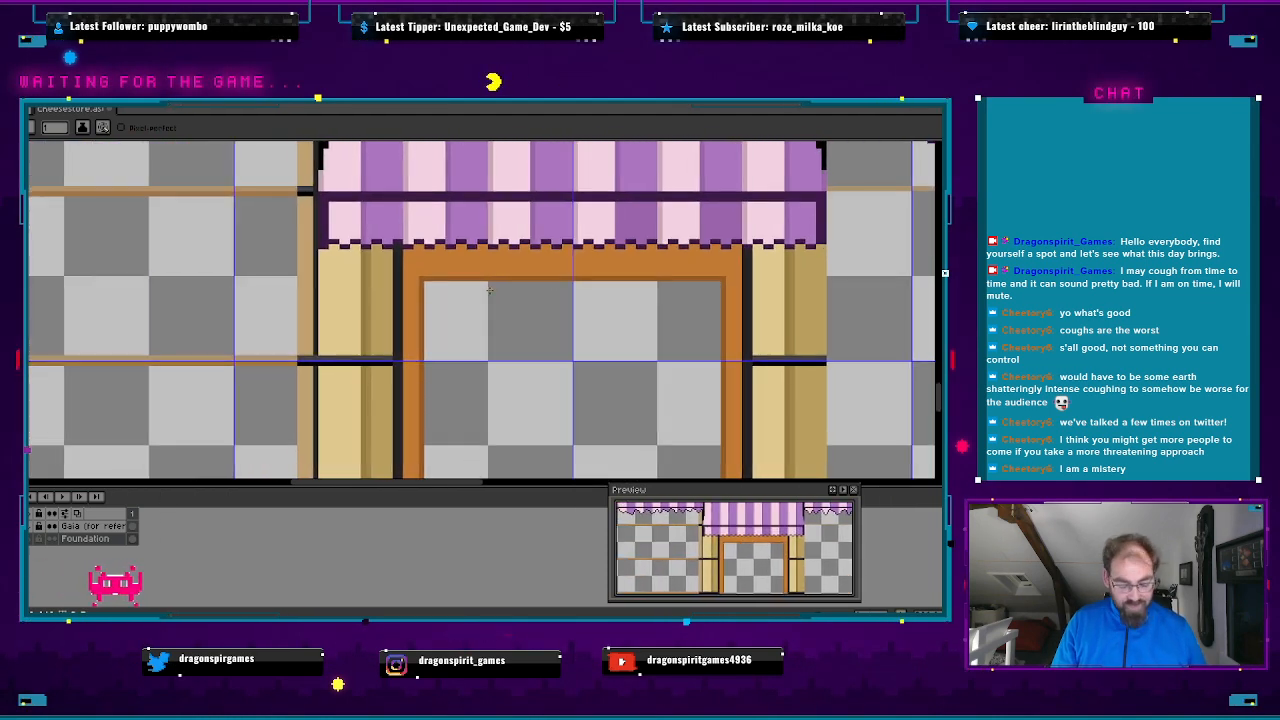
{"action": "key", "text": "i"}
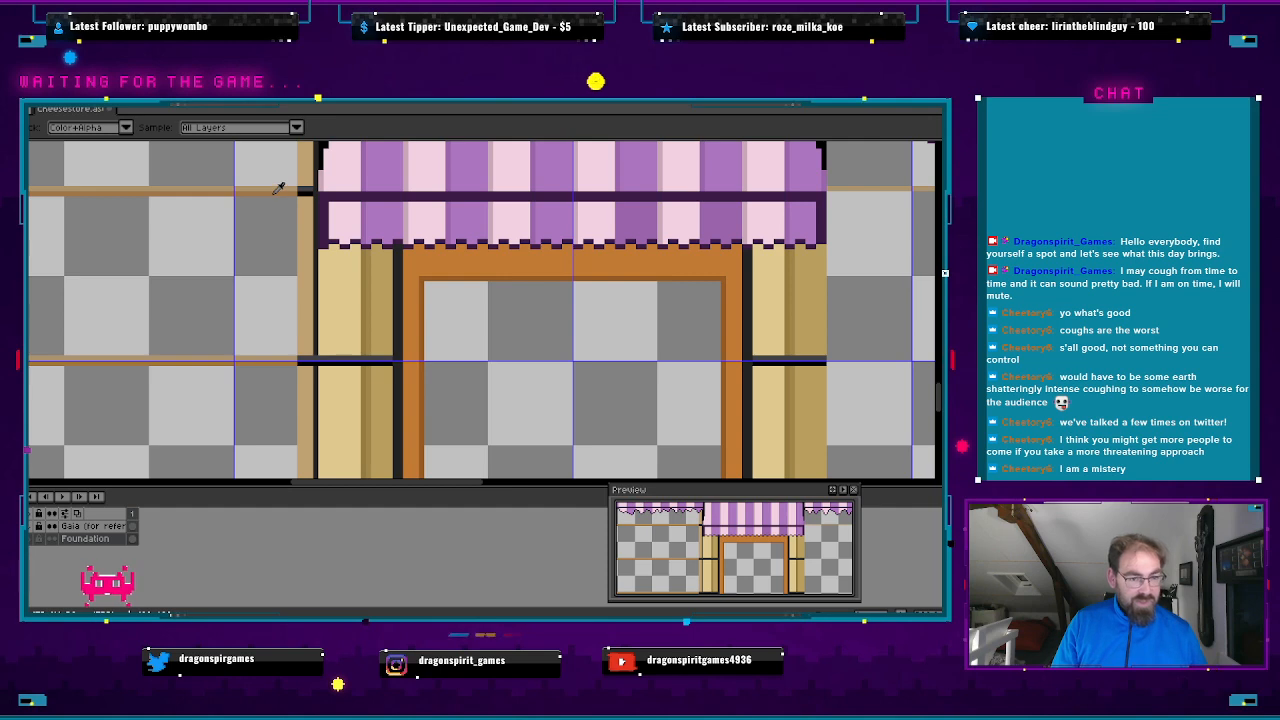
{"action": "key", "text": "b"}
{"action": "left_click_drag", "start_coordinate": [801, 292], "coordinate": [510, 290]}
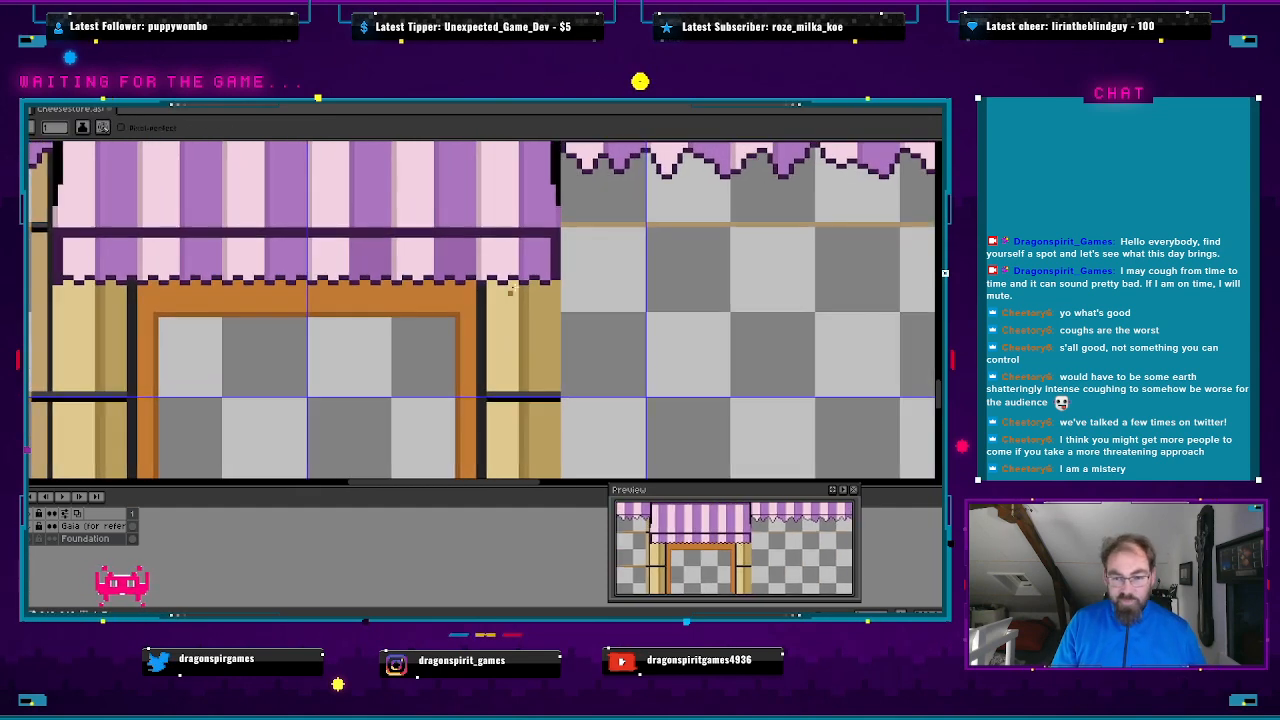
{"action": "left_click", "coordinate": [562, 231]}
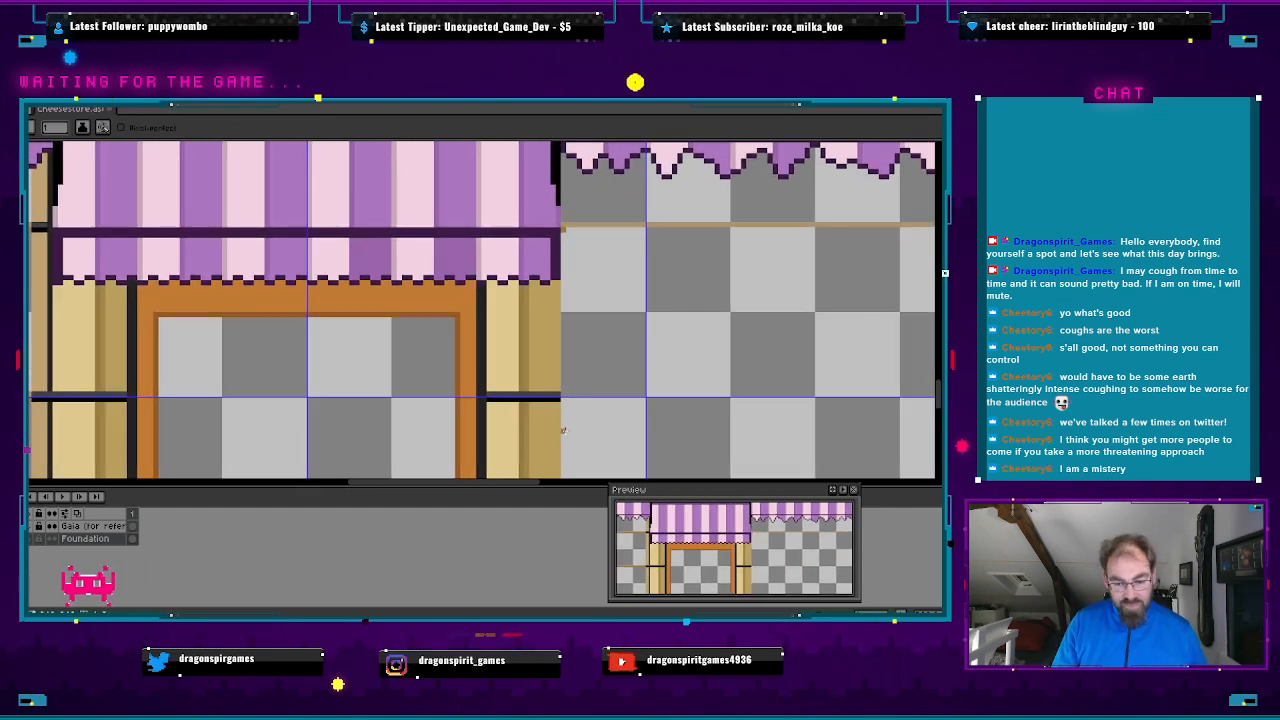
{"action": "left_click_drag", "start_coordinate": [533, 483], "coordinate": [651, 468]}
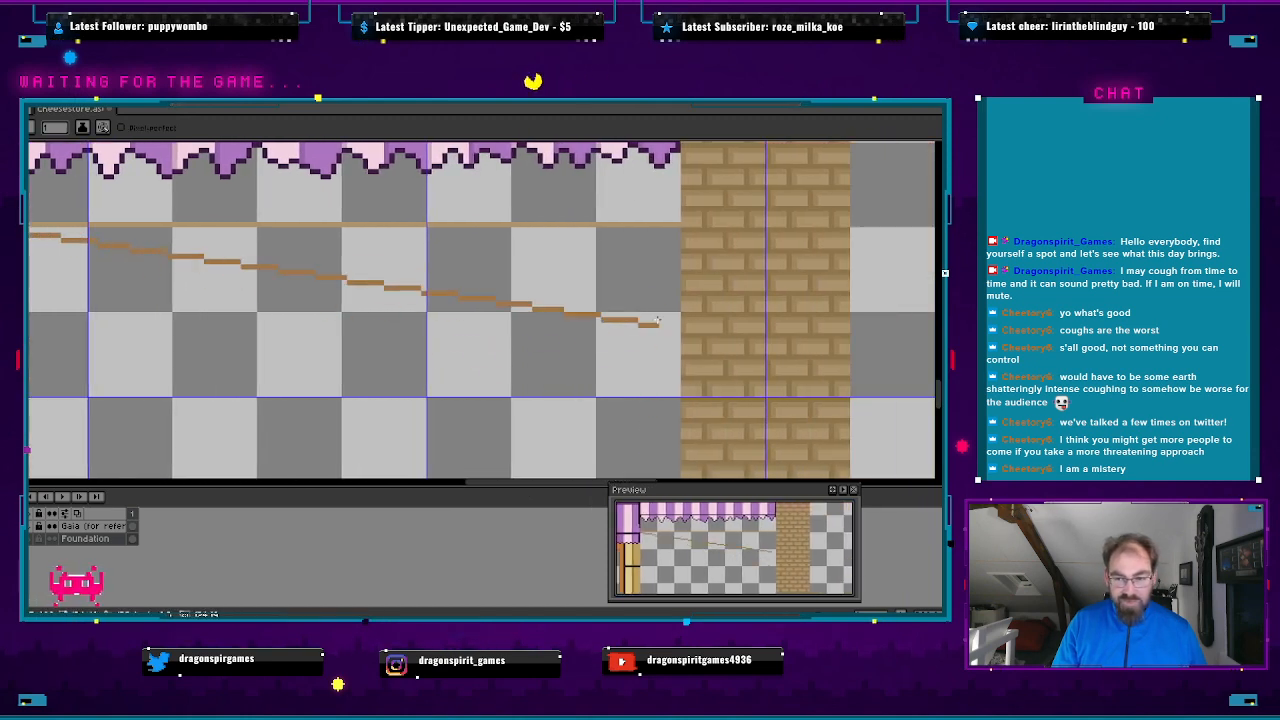
- Examine the left window's shelves and how they meet the window frame beside the brick column
{"action": "mouse_move", "coordinate": [645, 350]}
{"action": "left_mouse_down"}
{"action": "mouse_move", "coordinate": [706, 240]}
{"action": "mouse_move", "coordinate": [854, 243]}
{"action": "left_mouse_up"}
{"action": "left_click_drag", "start_coordinate": [600, 370], "coordinate": [850, 284]}
{"action": "mouse_move", "coordinate": [633, 354]}
{"action": "left_mouse_down"}
{"action": "mouse_move", "coordinate": [860, 277]}
{"action": "mouse_move", "coordinate": [846, 331]}
{"action": "left_mouse_up"}
{"action": "left_click_drag", "start_coordinate": [617, 329], "coordinate": [693, 324]}
{"action": "scroll", "coordinate": [345, 325], "scroll_direction": "down", "scroll_amount": 2}
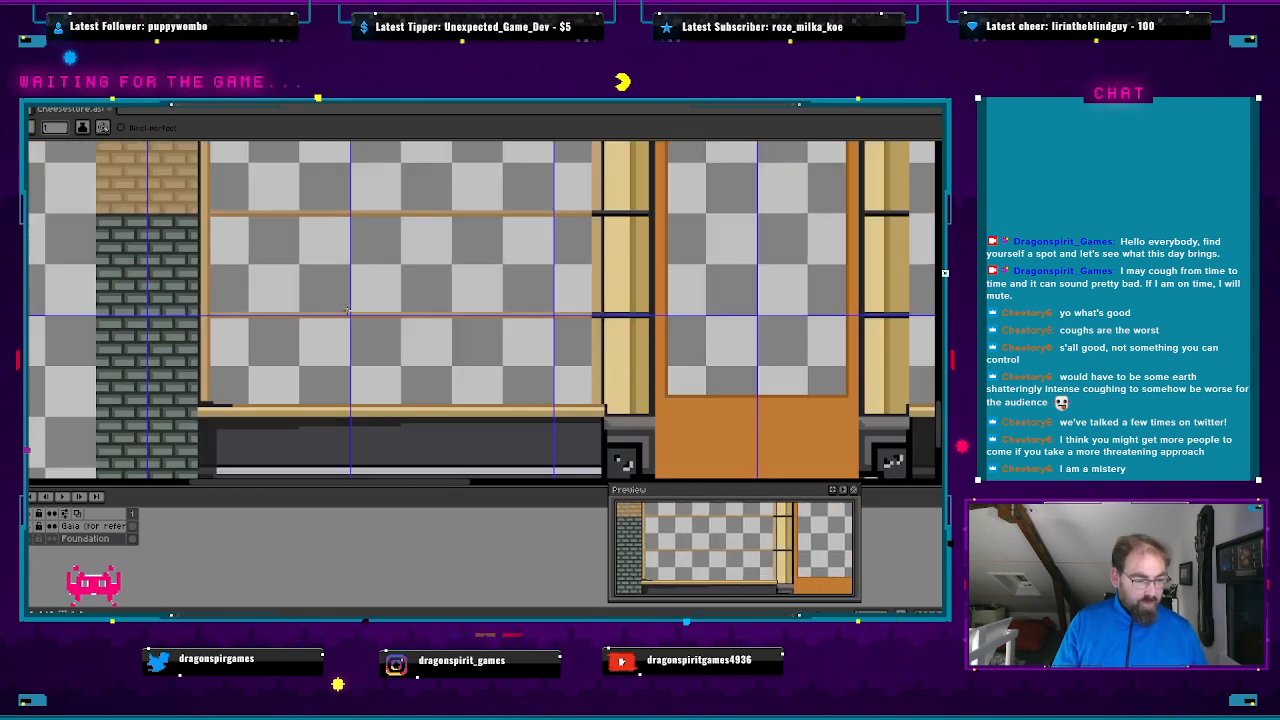
{"action": "scroll", "coordinate": [346, 337], "scroll_direction": "up", "scroll_amount": 2}
{"action": "scroll", "coordinate": [250, 260], "scroll_direction": "down", "scroll_amount": 2}
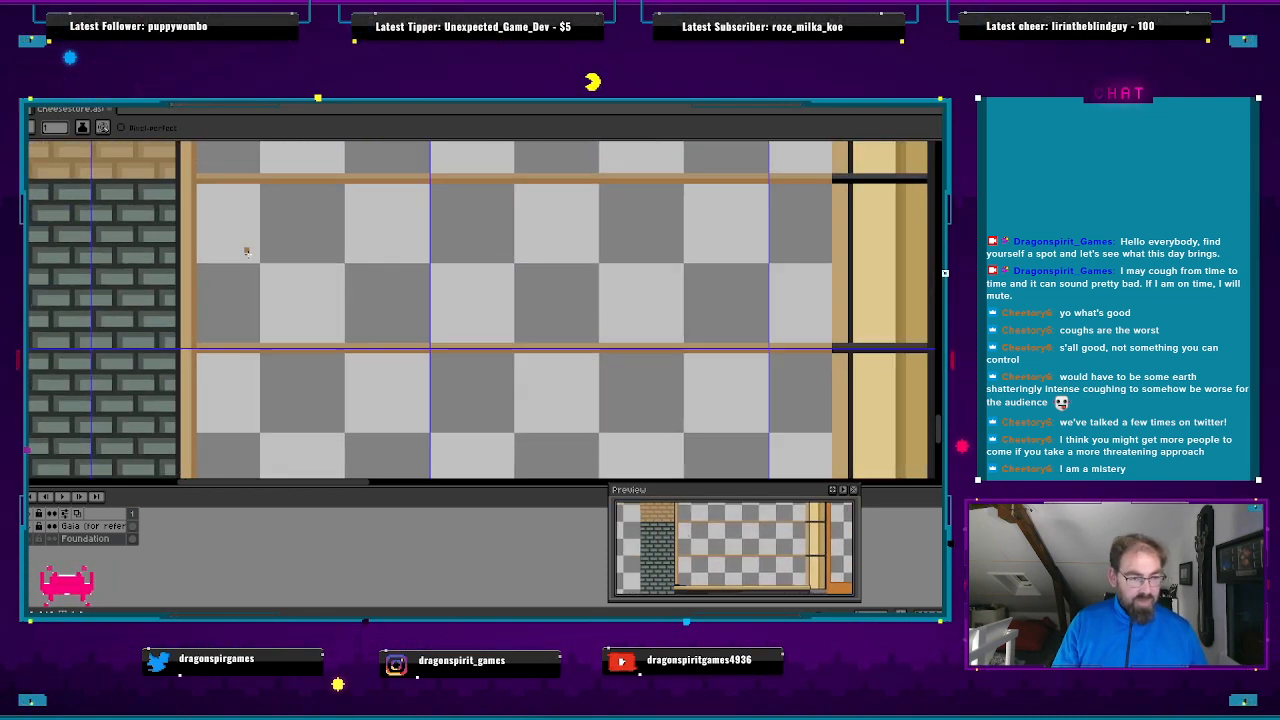
{"action": "scroll", "coordinate": [264, 289], "scroll_direction": "down", "scroll_amount": 3}
{"action": "scroll", "coordinate": [270, 222], "scroll_direction": "up", "scroll_amount": 3}
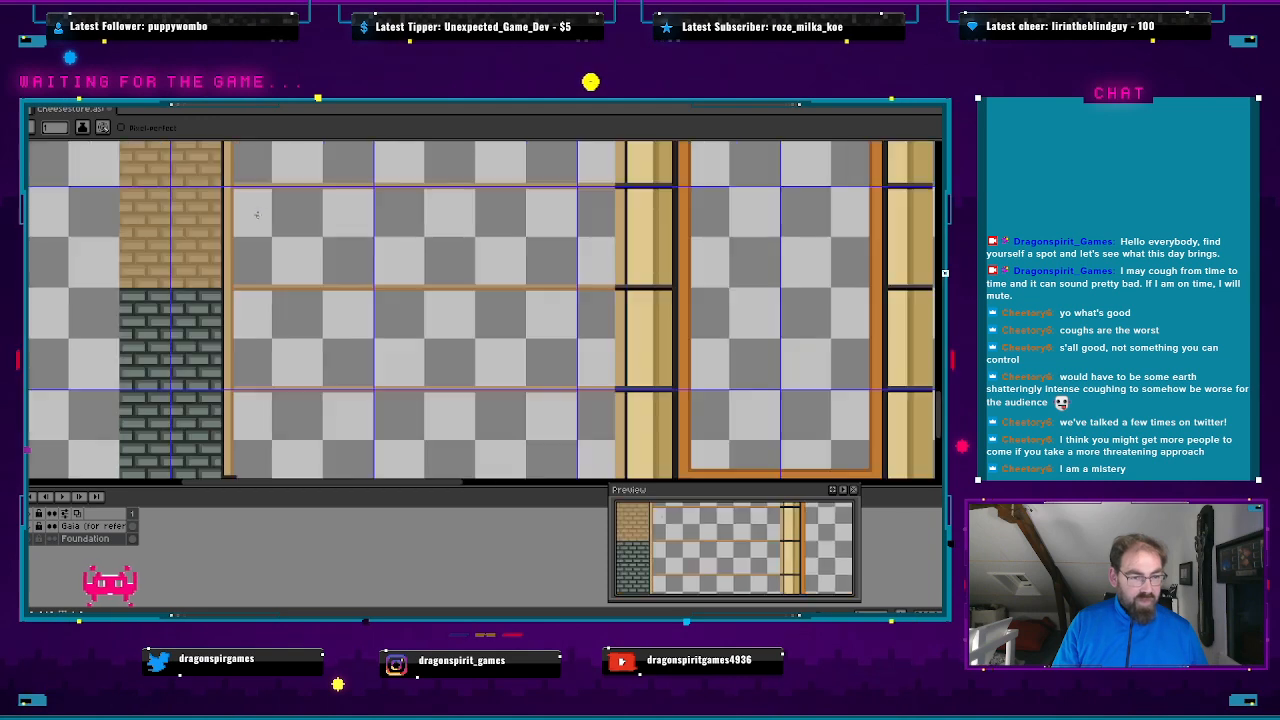
{"action": "left_click_drag", "start_coordinate": [270, 222], "coordinate": [79, 298]}
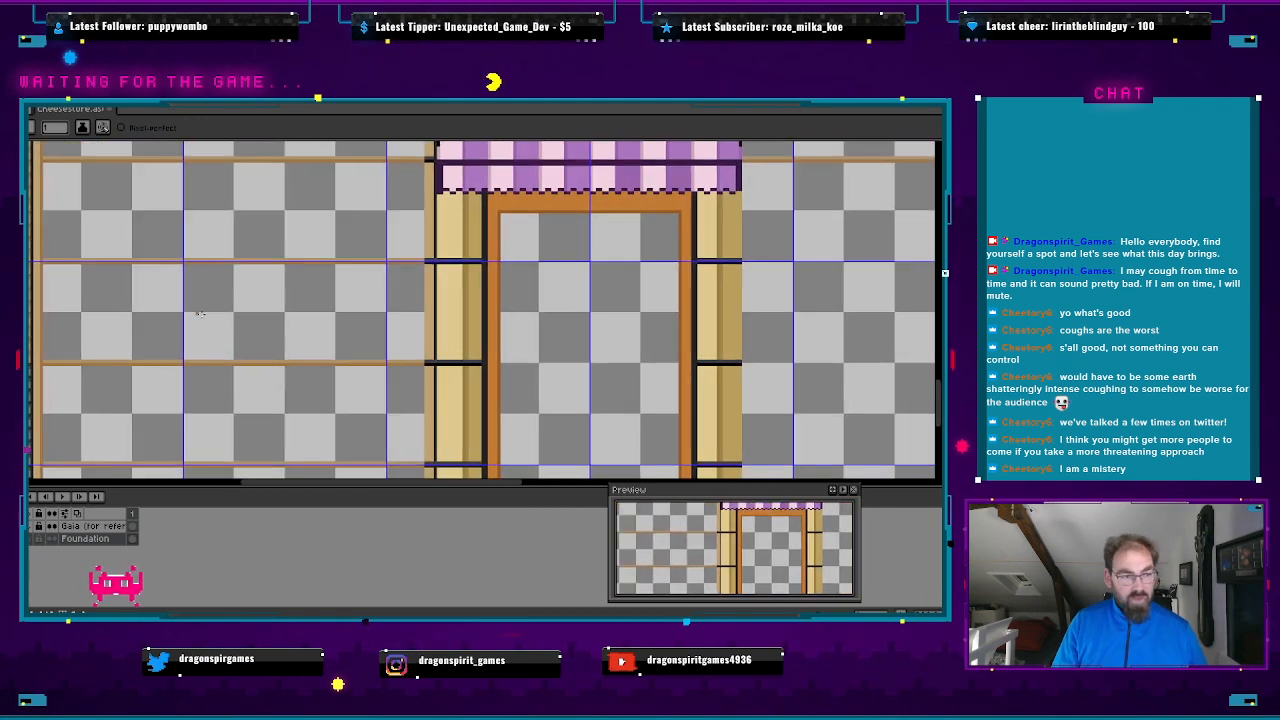
{"action": "scroll", "coordinate": [84, 308], "scroll_direction": "up", "scroll_amount": 2}
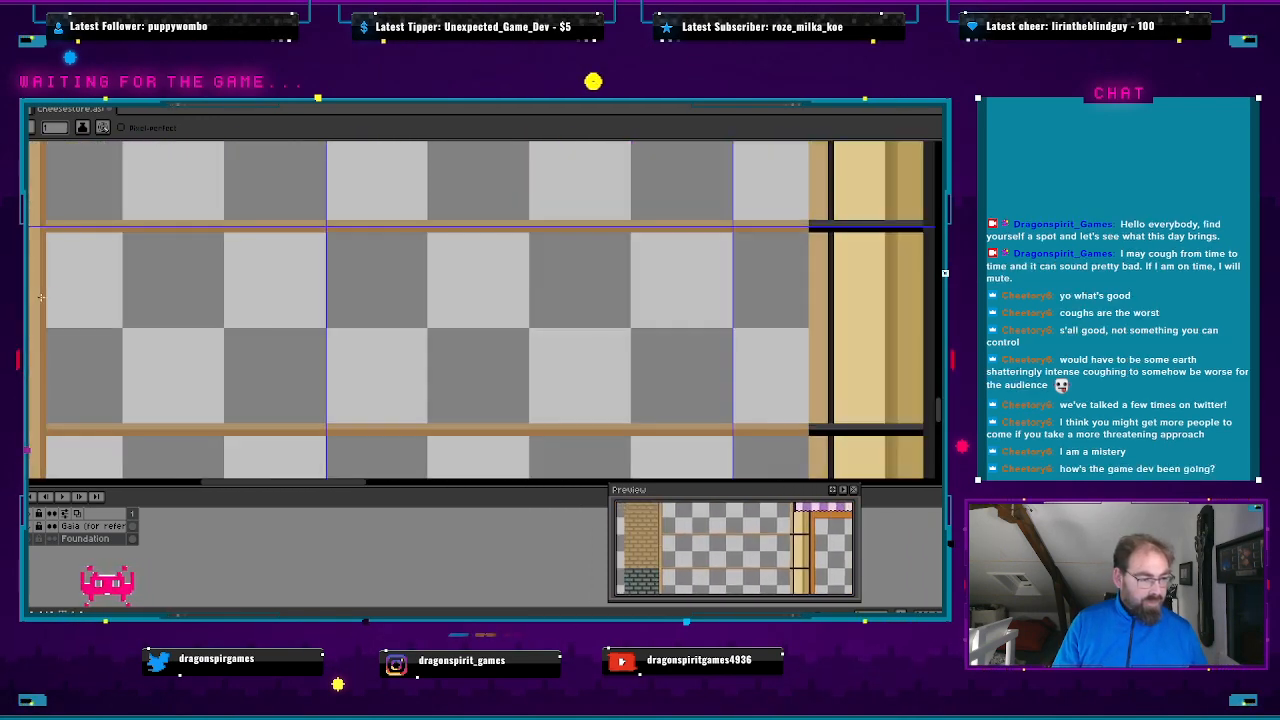
{"action": "left_click_drag", "start_coordinate": [127, 293], "coordinate": [288, 304]}
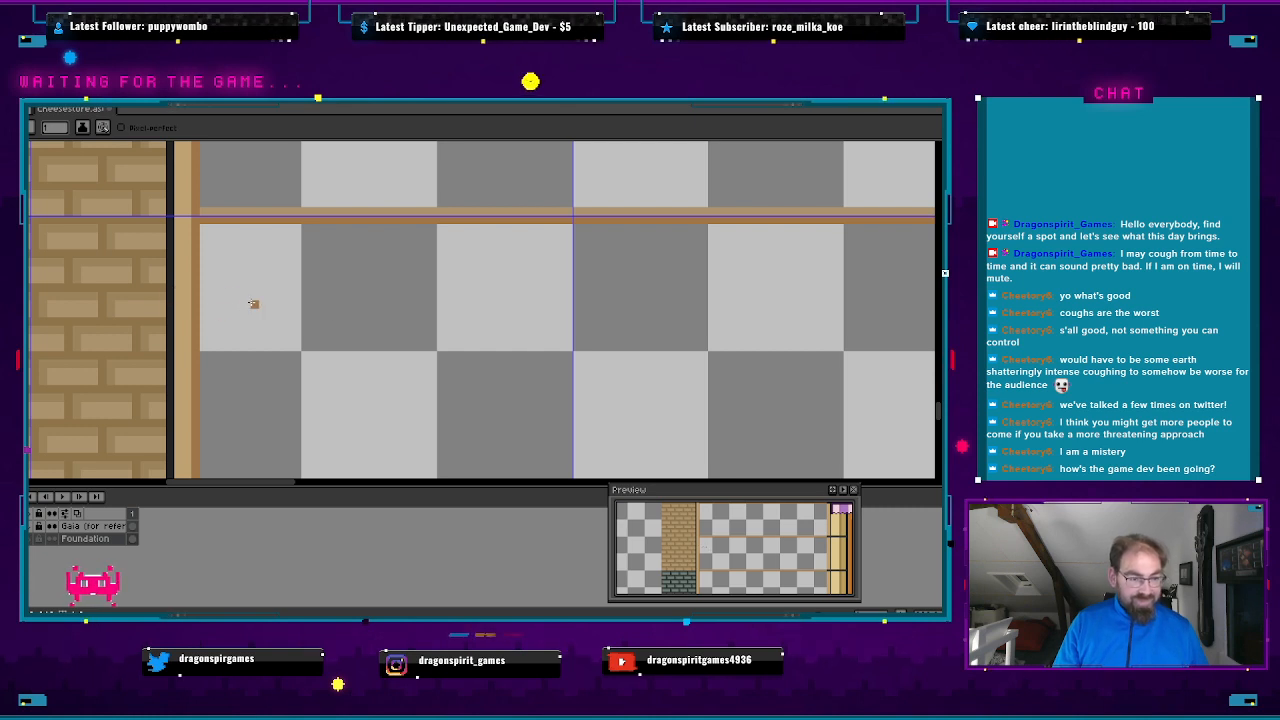
- Pick up the dark outline colour beside the left window frame and bring it to the right window's lower brick-side corner
{"action": "key", "text": "i"}
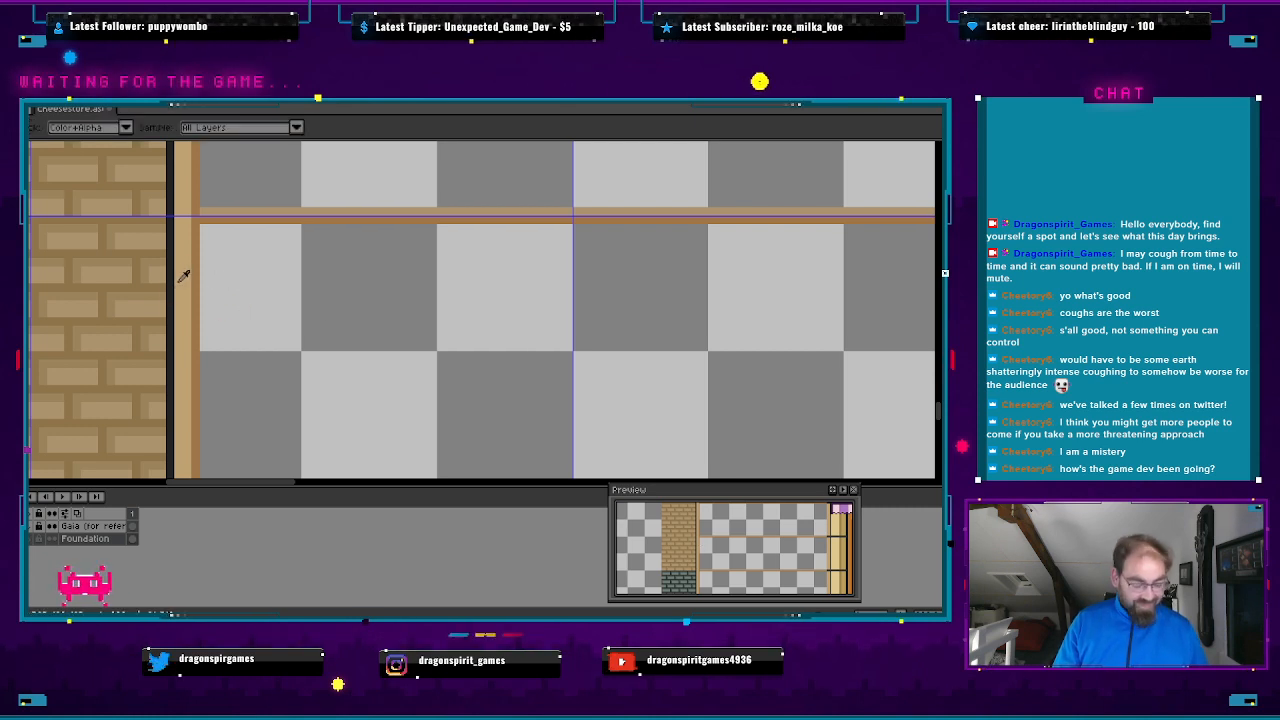
{"action": "left_click", "coordinate": [180, 281], "text": "alt"}
{"action": "mouse_move", "coordinate": [431, 312]}
{"action": "left_mouse_down"}
{"action": "mouse_move", "coordinate": [240, 305]}
{"action": "mouse_move", "coordinate": [312, 324]}
{"action": "mouse_move", "coordinate": [208, 318]}
{"action": "left_mouse_up"}
{"action": "left_click_drag", "start_coordinate": [503, 331], "coordinate": [189, 331]}
{"action": "scroll", "coordinate": [543, 334], "scroll_direction": "down", "scroll_amount": 1}
{"action": "left_click_drag", "start_coordinate": [543, 334], "coordinate": [185, 301]}
{"action": "scroll", "coordinate": [475, 313], "scroll_direction": "down", "scroll_amount": 1}
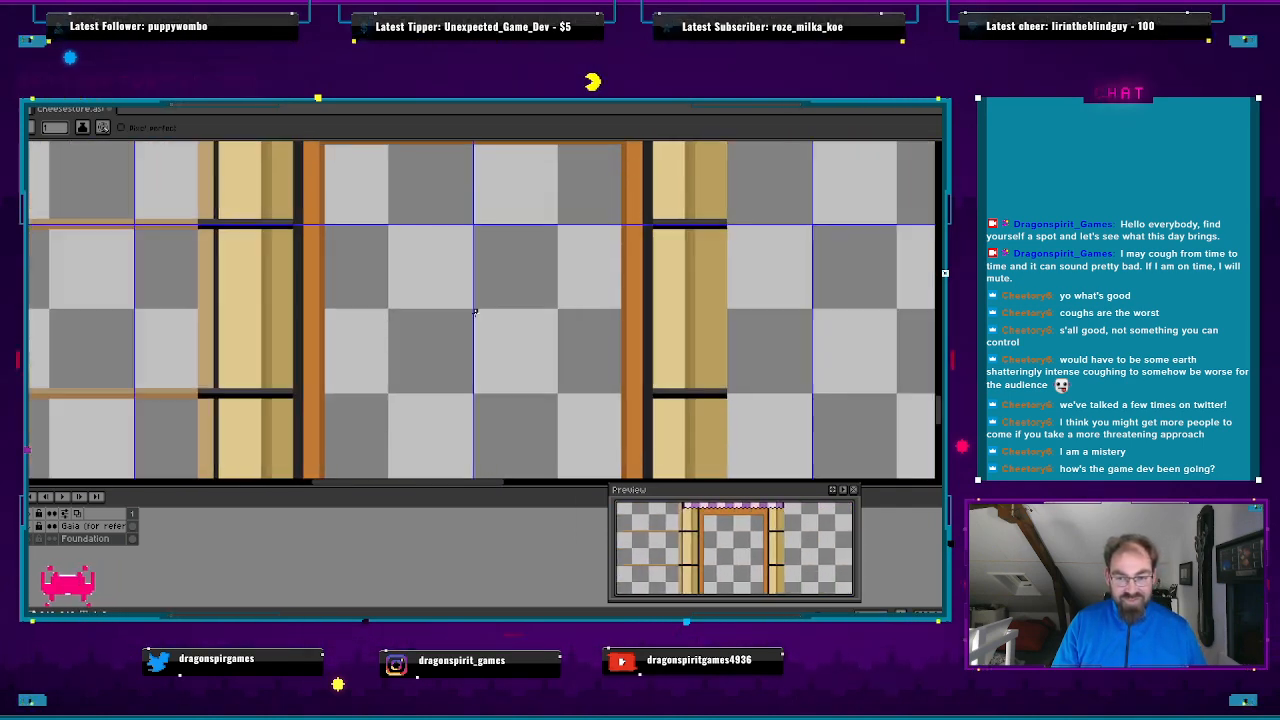
{"action": "scroll", "coordinate": [475, 313], "scroll_direction": "down", "scroll_amount": 1}
{"action": "left_click_drag", "start_coordinate": [643, 314], "coordinate": [322, 326]}
{"action": "left_click_drag", "start_coordinate": [800, 335], "coordinate": [638, 333]}
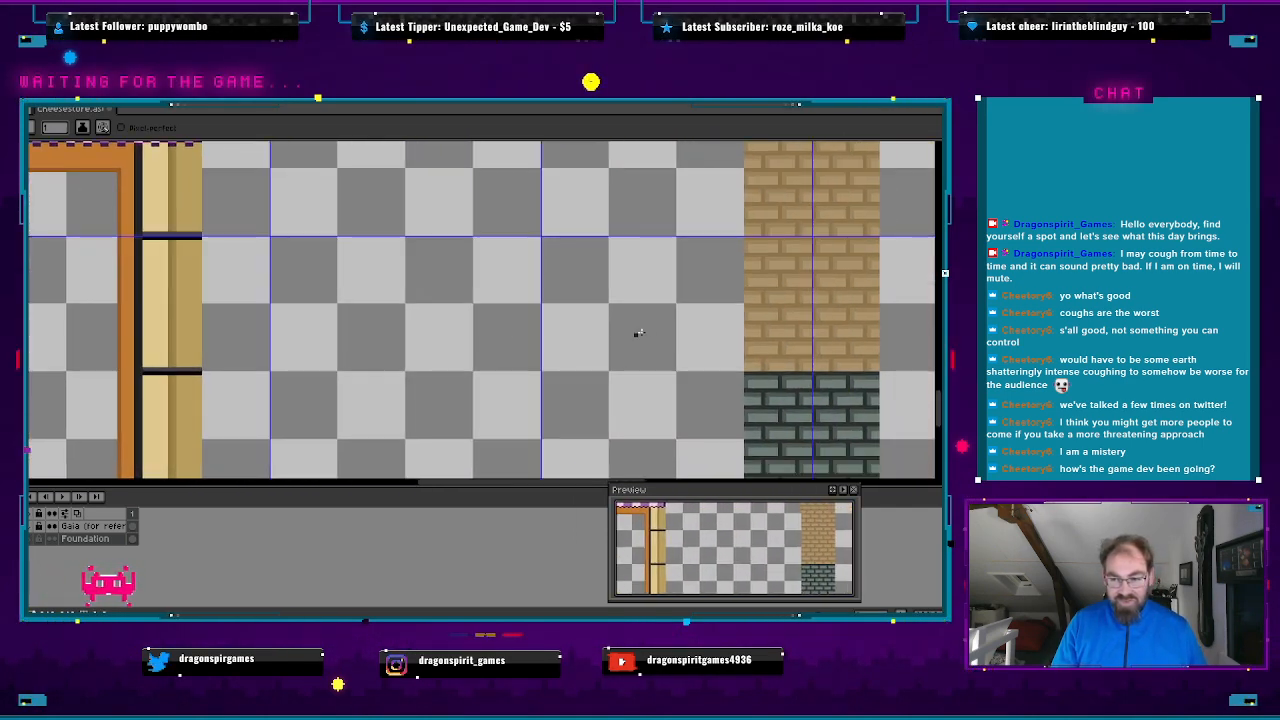
{"action": "scroll", "coordinate": [663, 283], "scroll_direction": "down", "scroll_amount": 2}
{"action": "left_click_drag", "start_coordinate": [686, 416], "coordinate": [635, 321]}
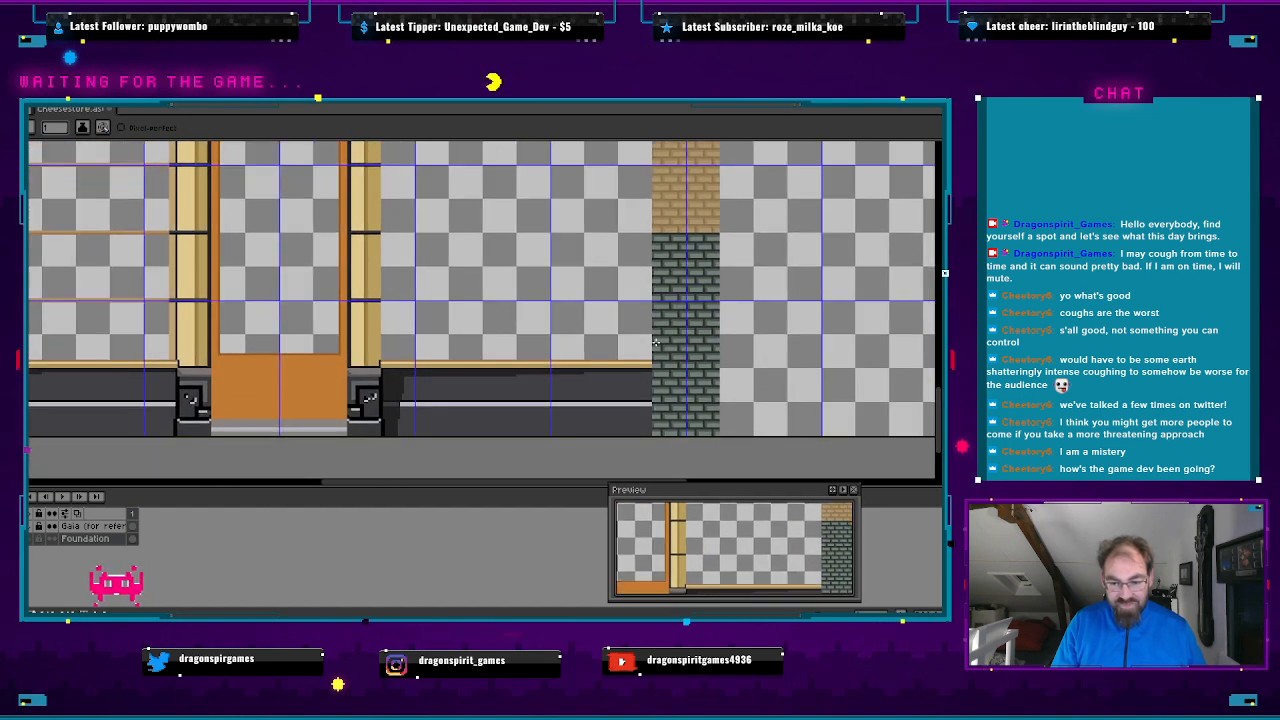
- Try a short dark stroke just above the right window's sill near the brick column
{"action": "scroll", "coordinate": [656, 343], "scroll_direction": "up", "scroll_amount": 3}
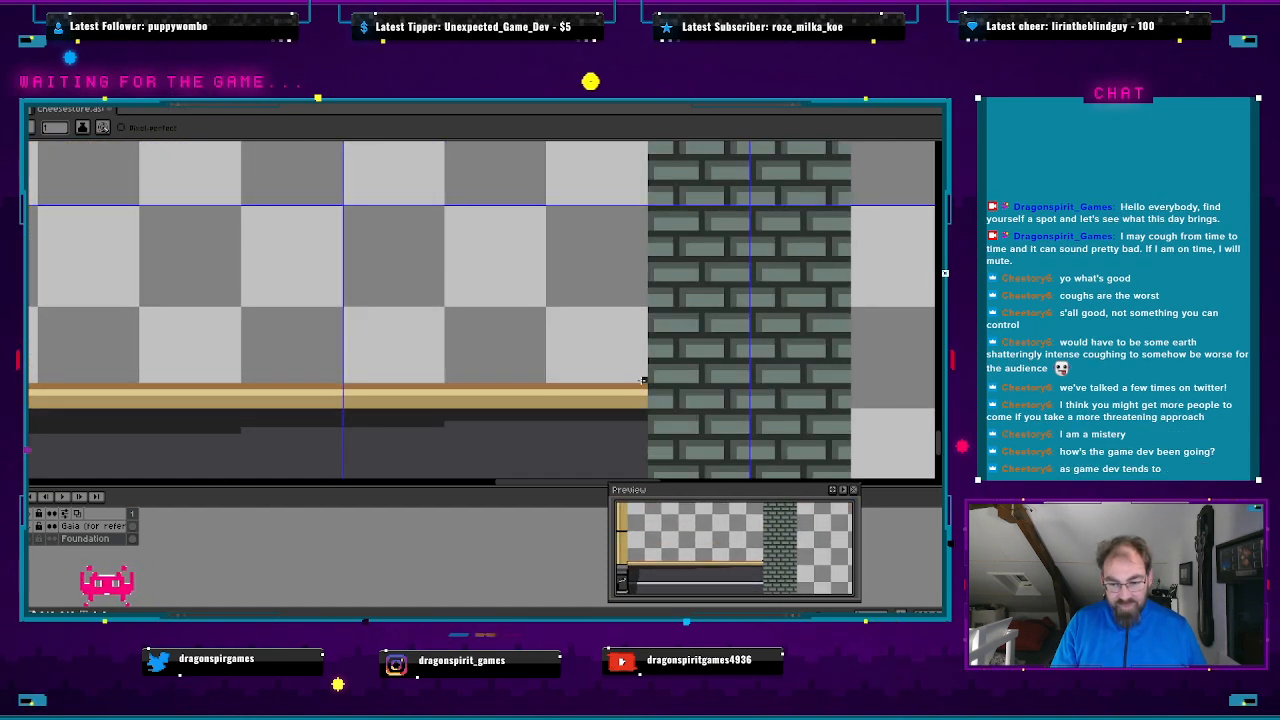
{"action": "left_click_drag", "start_coordinate": [551, 358], "coordinate": [559, 365]}
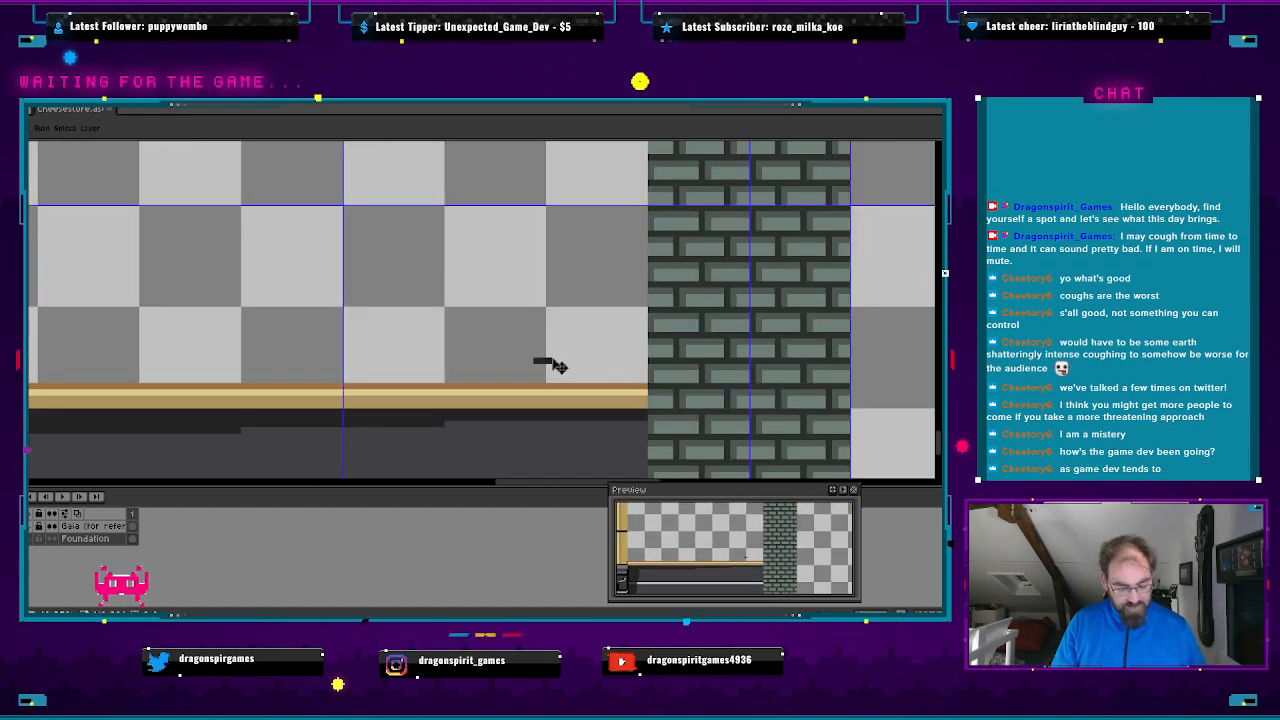
{"action": "key", "text": "ctrl+z"}
- Draw a one-pixel dark vertical outline along the right window's edge beside the brick column, from the sill up to the awning, matching the left window
{"action": "mouse_move", "coordinate": [469, 346]}
{"action": "left_mouse_down"}
{"action": "mouse_move", "coordinate": [771, 346]}
{"action": "mouse_move", "coordinate": [851, 318]}
{"action": "left_mouse_up"}
{"action": "left_click_drag", "start_coordinate": [402, 317], "coordinate": [745, 319]}
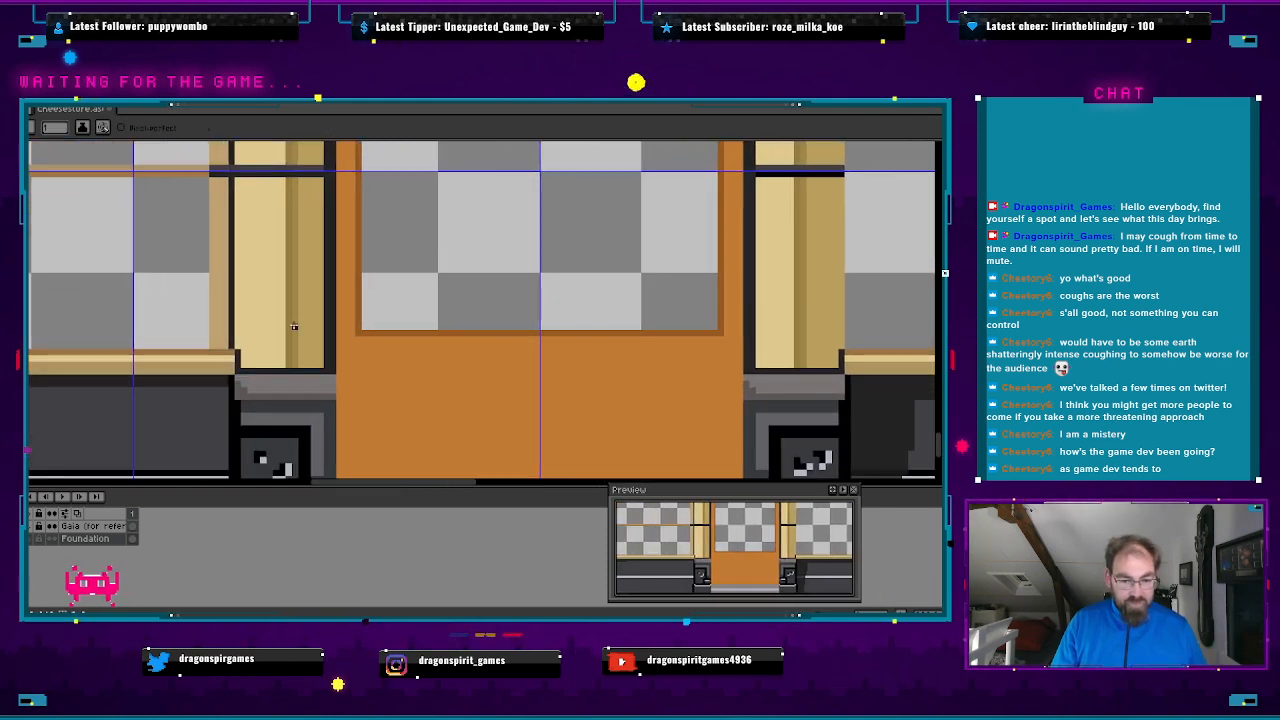
{"action": "left_click_drag", "start_coordinate": [294, 329], "coordinate": [670, 329]}
{"action": "left_click_drag", "start_coordinate": [423, 340], "coordinate": [665, 340]}
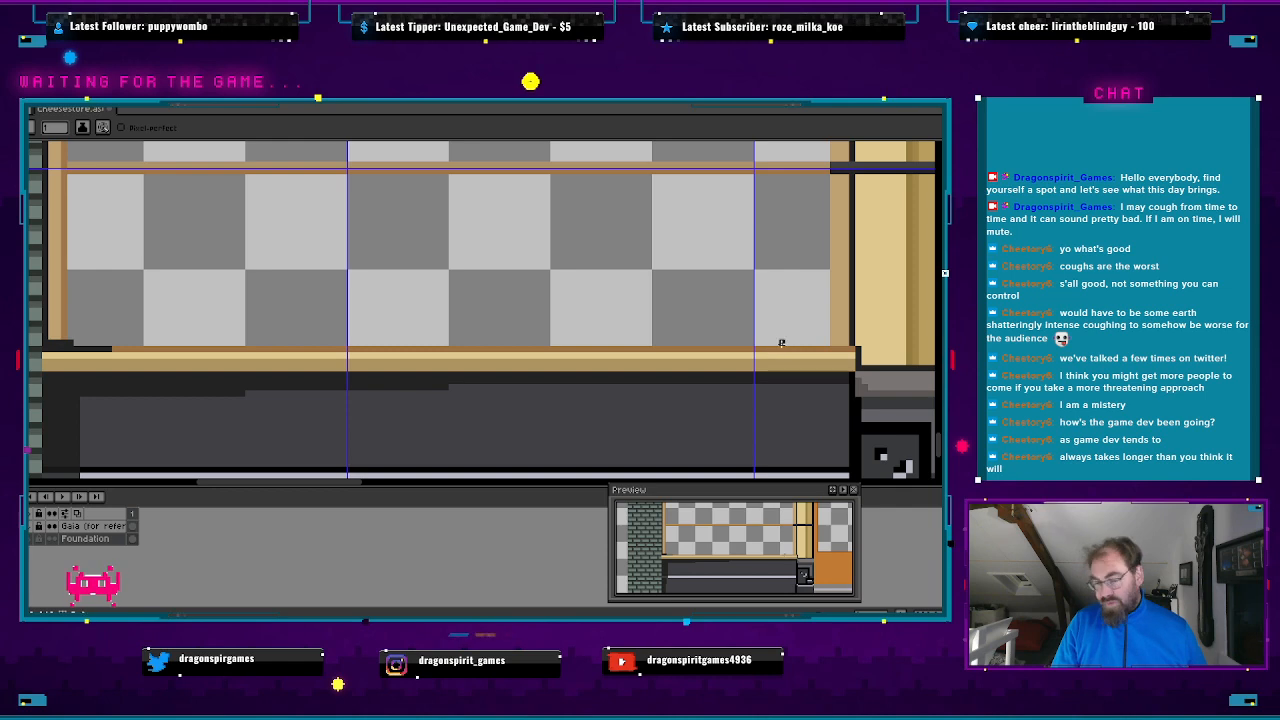
{"action": "mouse_move", "coordinate": [754, 331]}
{"action": "left_mouse_down"}
{"action": "mouse_move", "coordinate": [623, 349]}
{"action": "mouse_move", "coordinate": [207, 352]}
{"action": "left_mouse_up"}
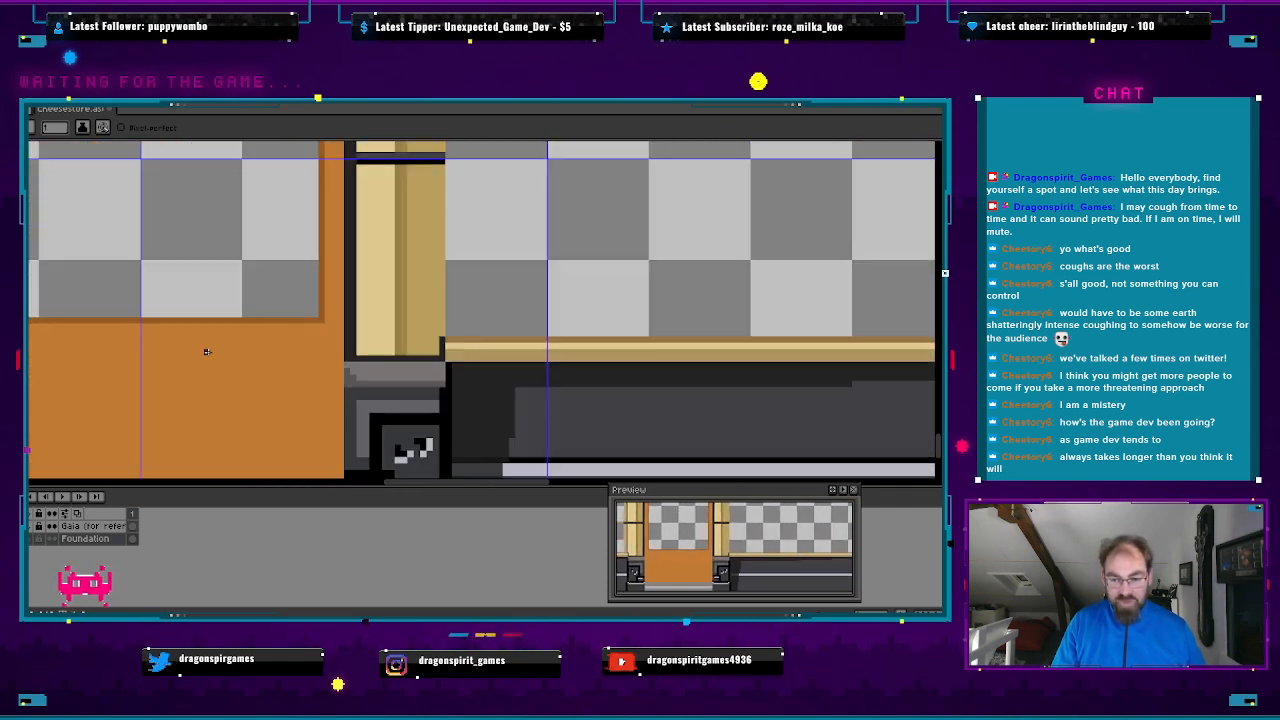
{"action": "left_click_drag", "start_coordinate": [530, 350], "coordinate": [330, 353]}
{"action": "left_click_drag", "start_coordinate": [760, 355], "coordinate": [513, 358]}
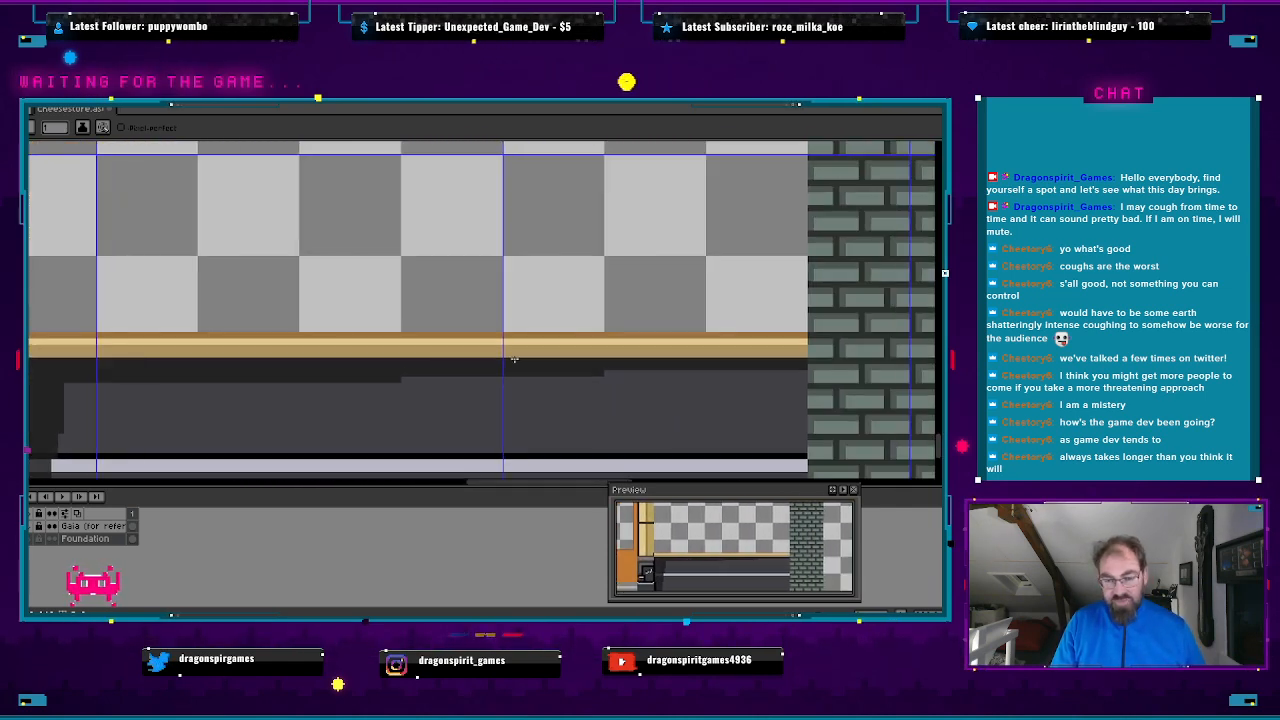
{"action": "left_click_drag", "start_coordinate": [657, 354], "coordinate": [540, 354]}
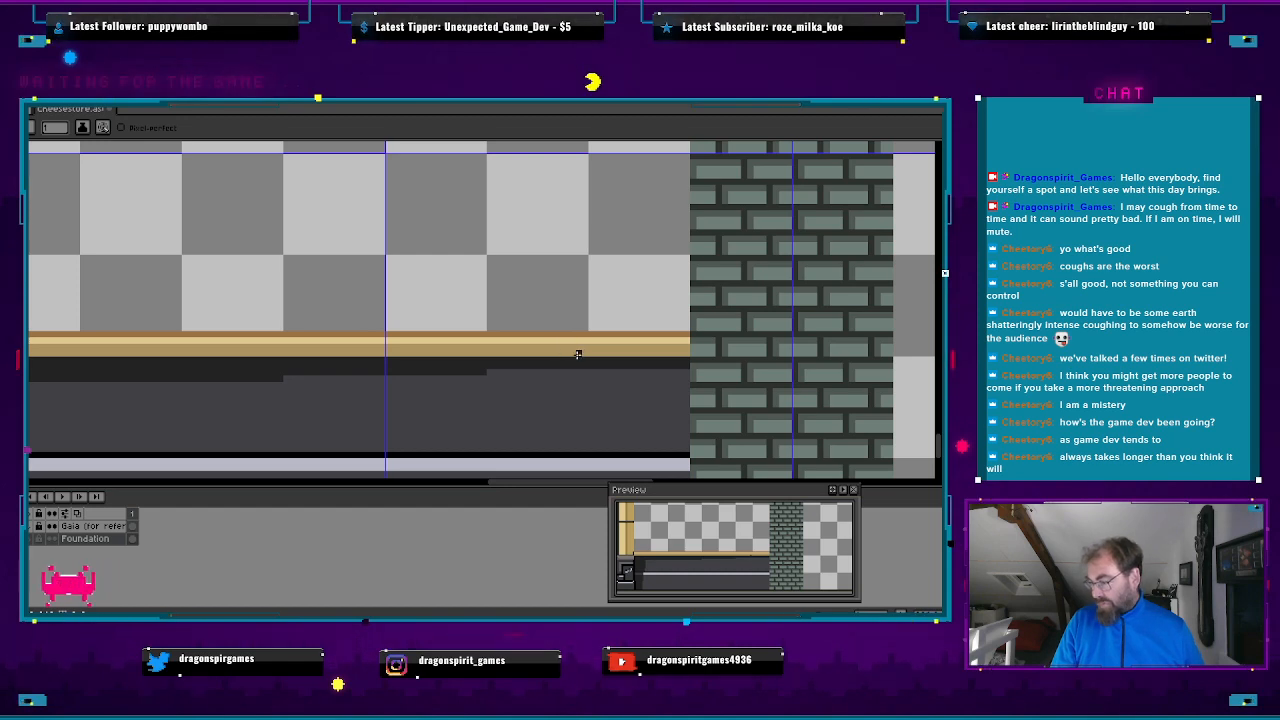
{"action": "scroll", "coordinate": [688, 328], "scroll_direction": "up", "scroll_amount": 1}
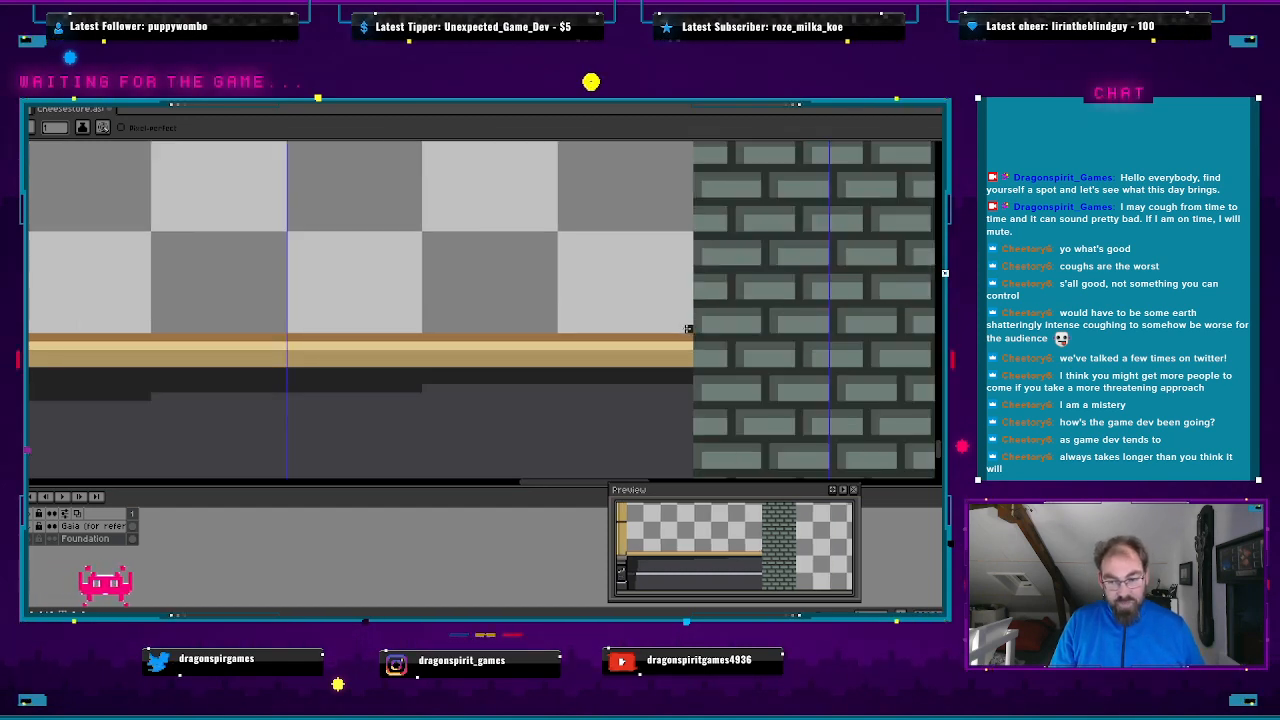
{"action": "left_click_drag", "start_coordinate": [728, 238], "coordinate": [760, 381]}
{"action": "left_click_drag", "start_coordinate": [756, 258], "coordinate": [755, 398]}
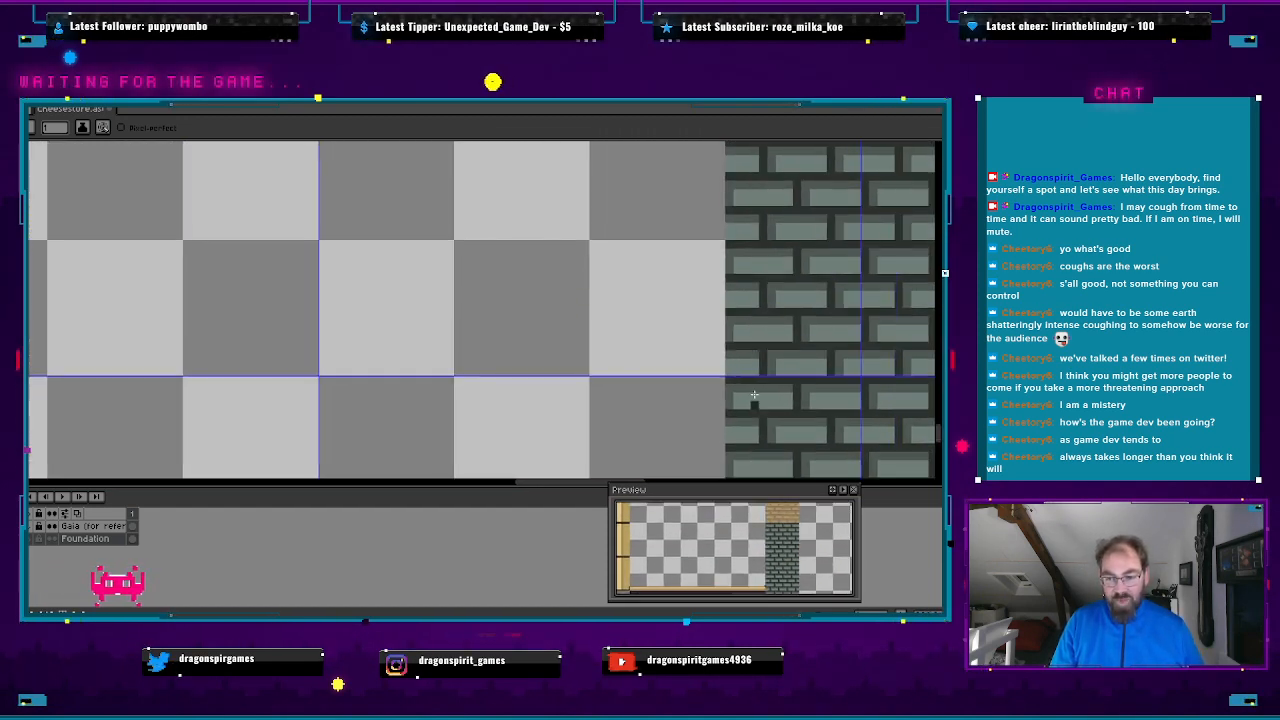
{"action": "mouse_move", "coordinate": [754, 197]}
{"action": "left_mouse_down"}
{"action": "mouse_move", "coordinate": [750, 355]}
{"action": "mouse_move", "coordinate": [722, 330]}
{"action": "left_mouse_up"}
{"action": "left_click_drag", "start_coordinate": [718, 259], "coordinate": [714, 323]}
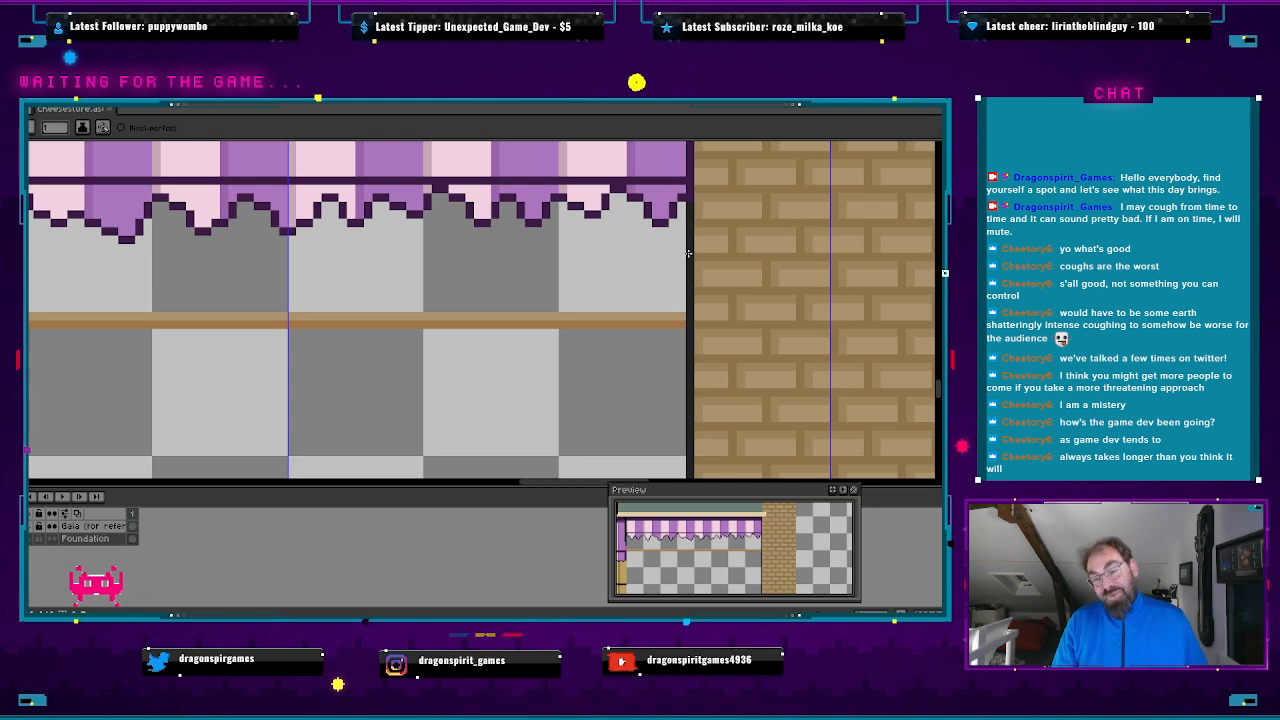
- Pick up the light tan colour of the left window's vertical frame strip beside the brick column
{"action": "left_click_drag", "start_coordinate": [496, 371], "coordinate": [643, 372]}
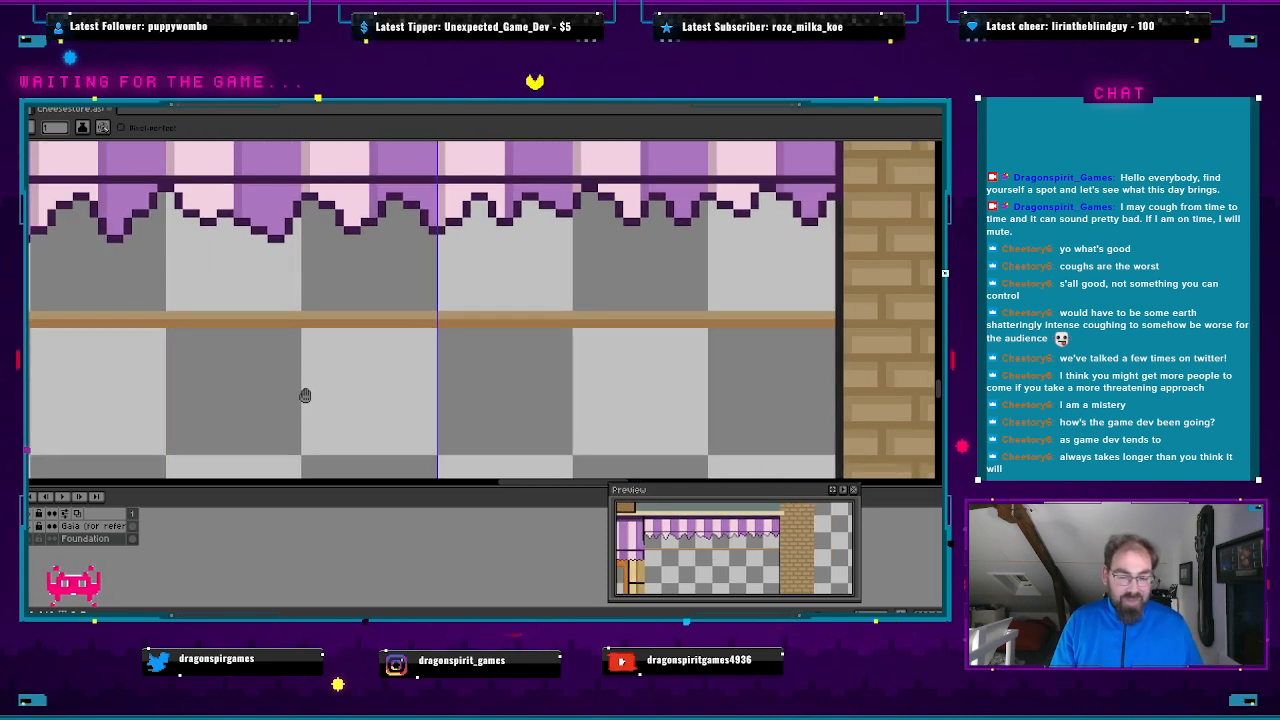
{"action": "left_click_drag", "start_coordinate": [306, 394], "coordinate": [667, 355]}
{"action": "left_click_drag", "start_coordinate": [363, 354], "coordinate": [653, 354]}
{"action": "left_click_drag", "start_coordinate": [467, 337], "coordinate": [720, 345]}
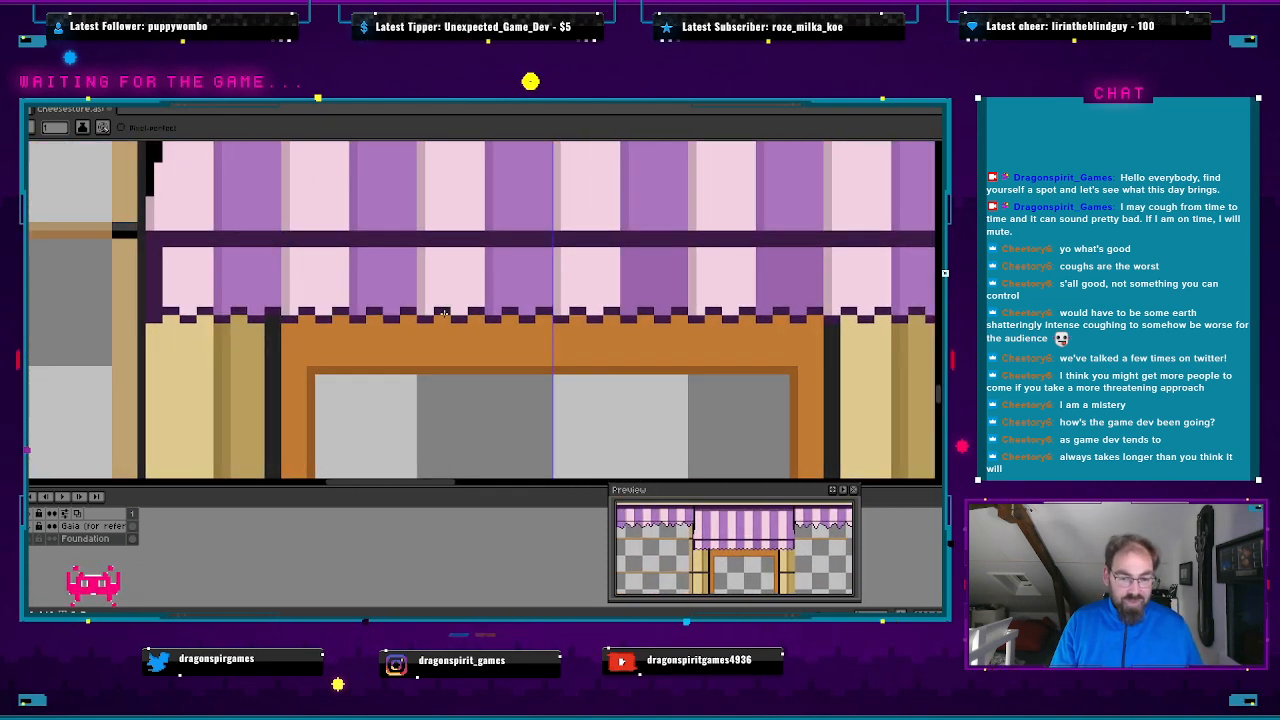
{"action": "left_click_drag", "start_coordinate": [300, 330], "coordinate": [640, 318]}
{"action": "left_click_drag", "start_coordinate": [309, 354], "coordinate": [595, 340]}
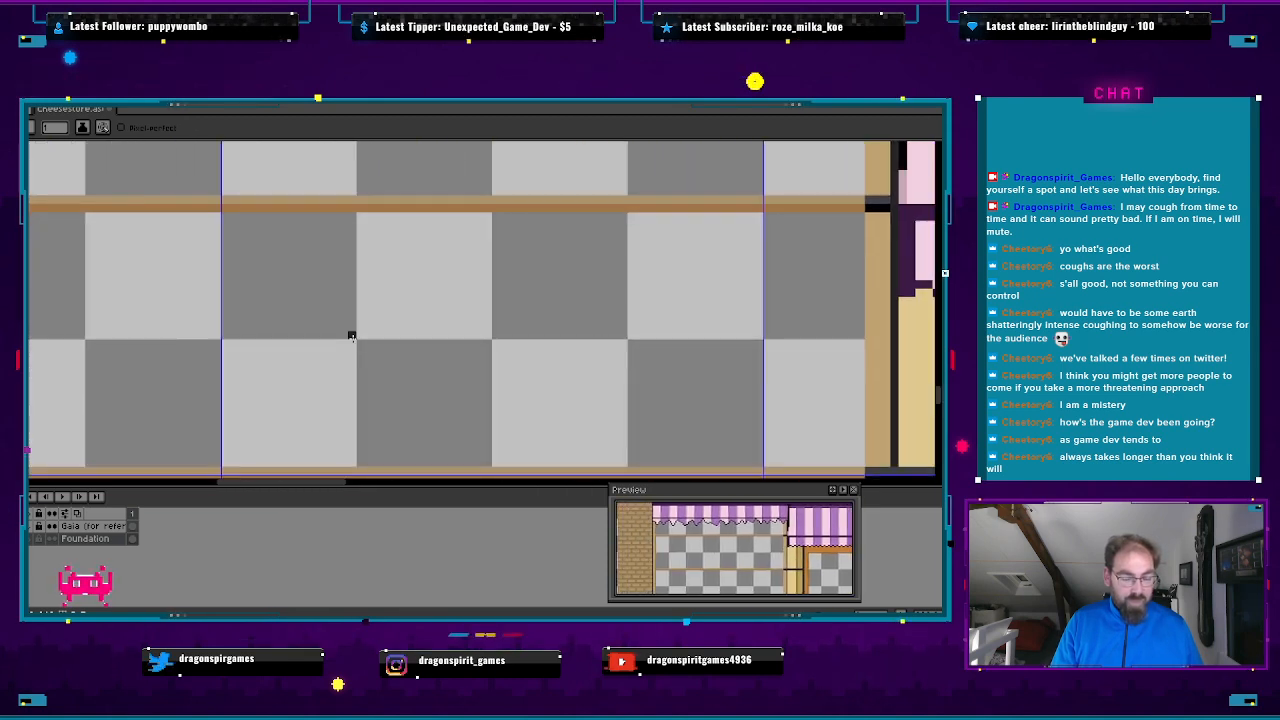
{"action": "left_click_drag", "start_coordinate": [351, 334], "coordinate": [600, 335]}
{"action": "left_click_drag", "start_coordinate": [294, 383], "coordinate": [413, 367]}
{"action": "key", "text": "i"}
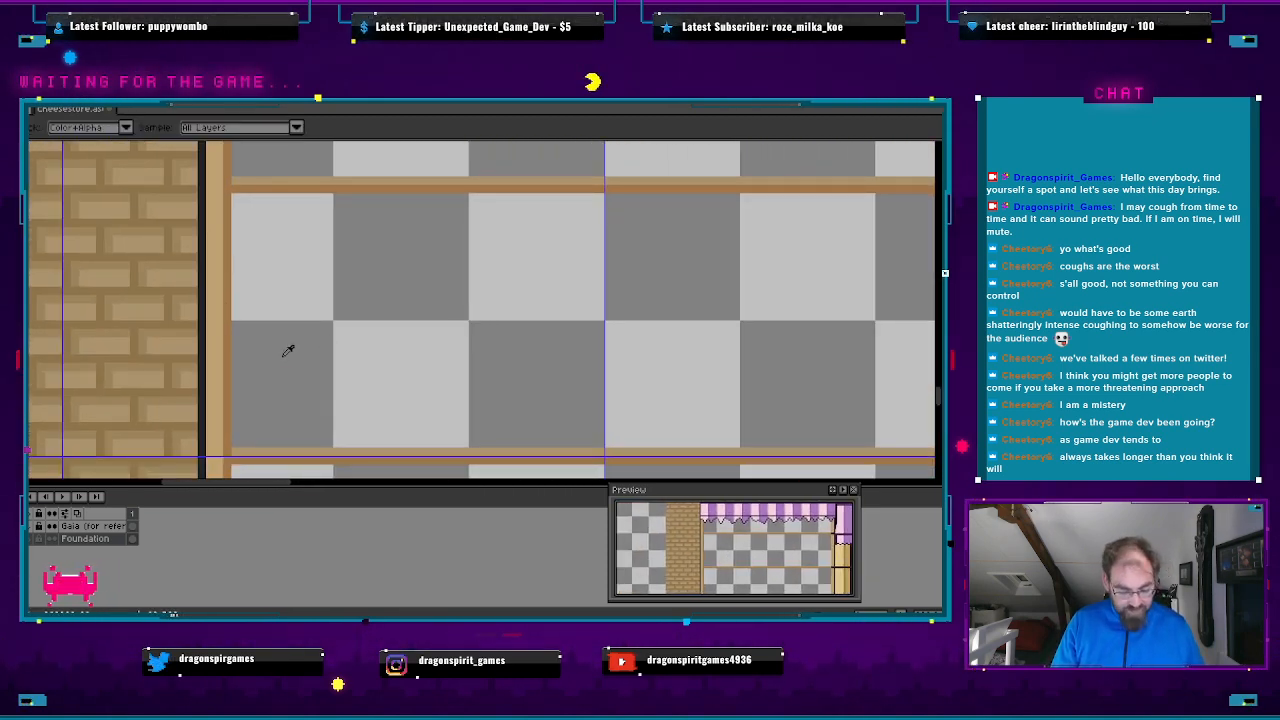
{"action": "key", "text": "b"}
- Draw a light tan vertical frame strip two pixels wide inside the right window's dark brick-side outline, from the sill up to the awning
{"action": "mouse_move", "coordinate": [538, 384]}
{"action": "left_mouse_down"}
{"action": "mouse_move", "coordinate": [117, 348]}
{"action": "mouse_move", "coordinate": [443, 374]}
{"action": "mouse_move", "coordinate": [121, 271]}
{"action": "left_mouse_up"}
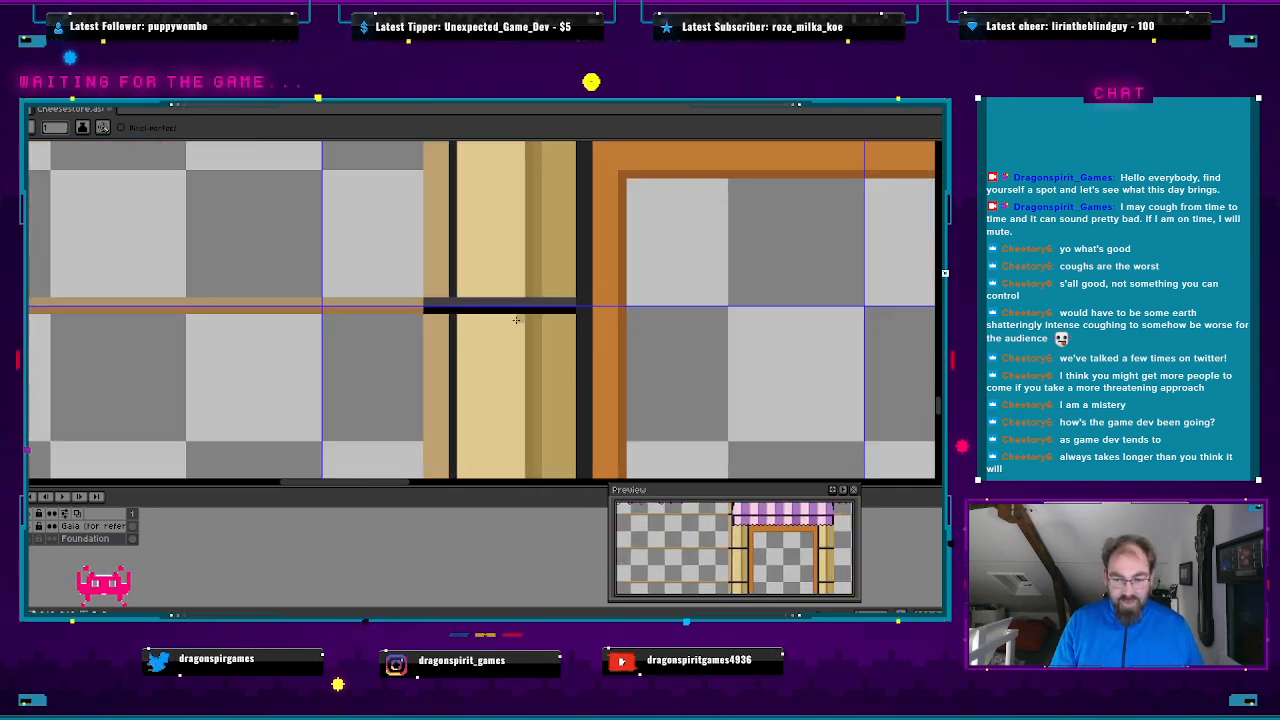
{"action": "left_click_drag", "start_coordinate": [516, 320], "coordinate": [75, 394]}
{"action": "left_click_drag", "start_coordinate": [557, 360], "coordinate": [124, 353]}
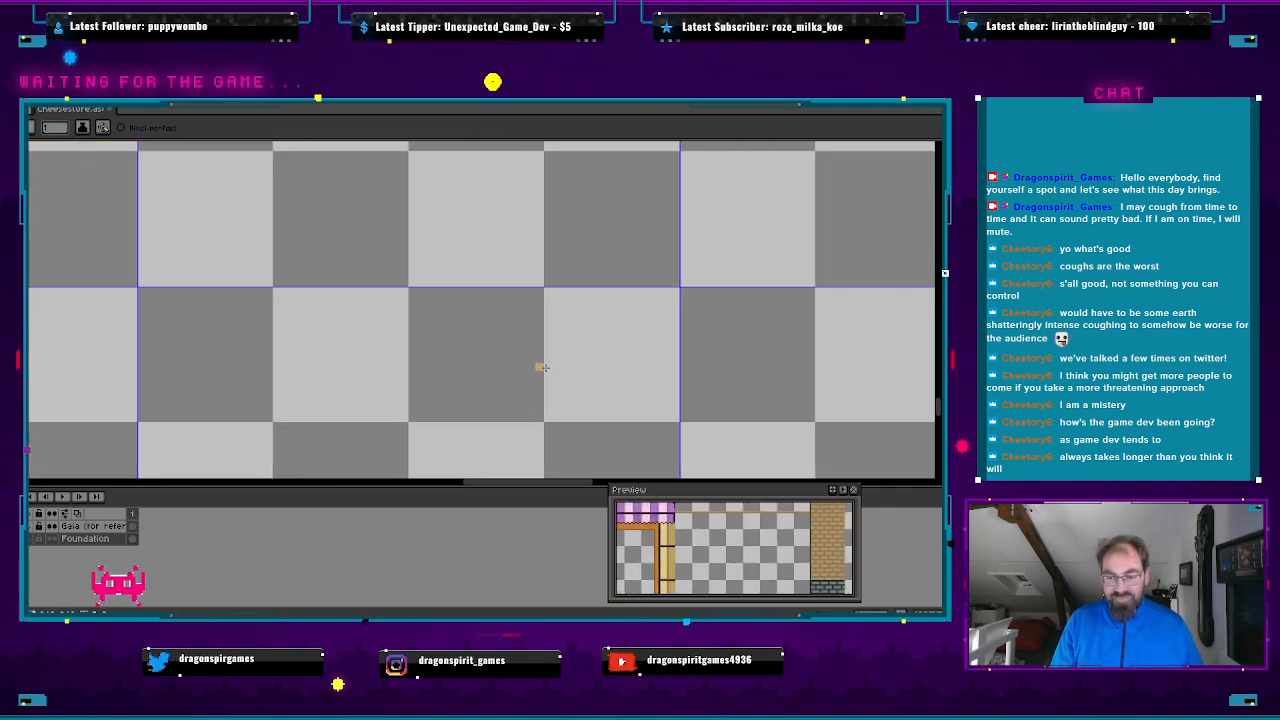
{"action": "left_click_drag", "start_coordinate": [588, 378], "coordinate": [231, 346]}
{"action": "left_click_drag", "start_coordinate": [533, 379], "coordinate": [384, 258]}
{"action": "scroll", "coordinate": [509, 345], "scroll_direction": "down", "scroll_amount": 2}
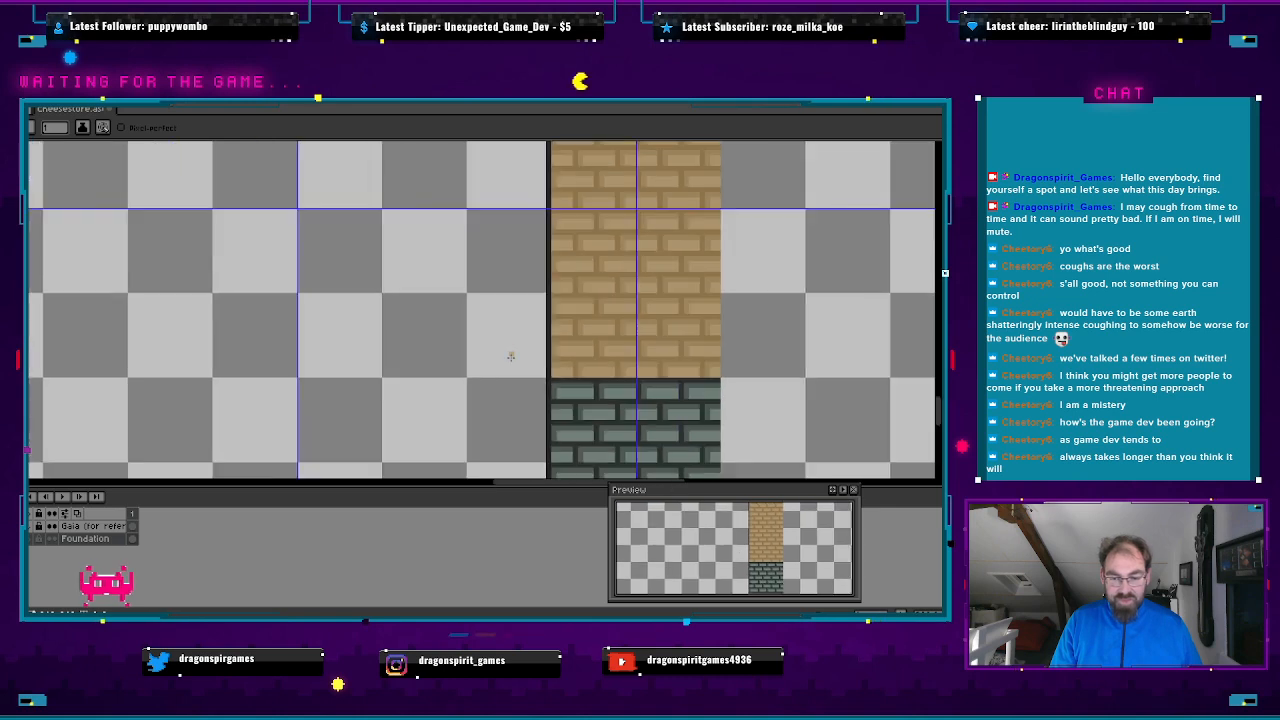
{"action": "left_click_drag", "start_coordinate": [513, 369], "coordinate": [483, 246]}
{"action": "left_click_drag", "start_coordinate": [488, 399], "coordinate": [455, 270]}
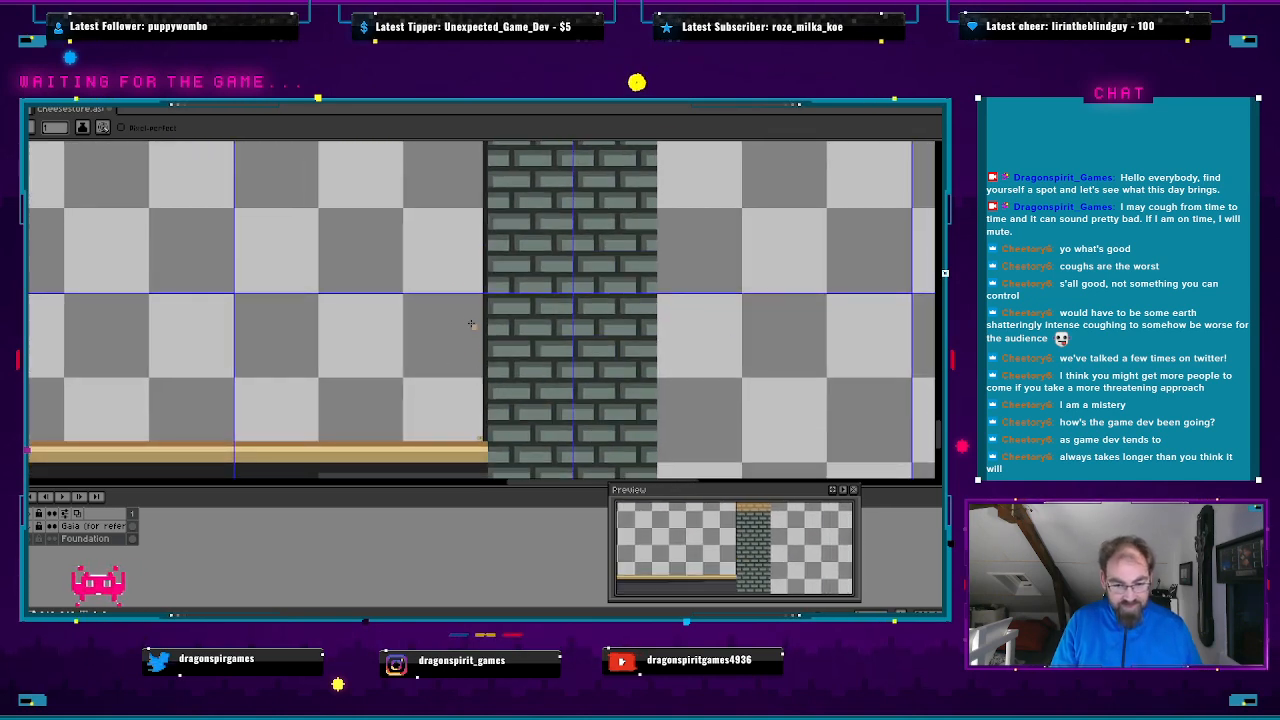
{"action": "left_click_drag", "start_coordinate": [471, 323], "coordinate": [464, 457]}
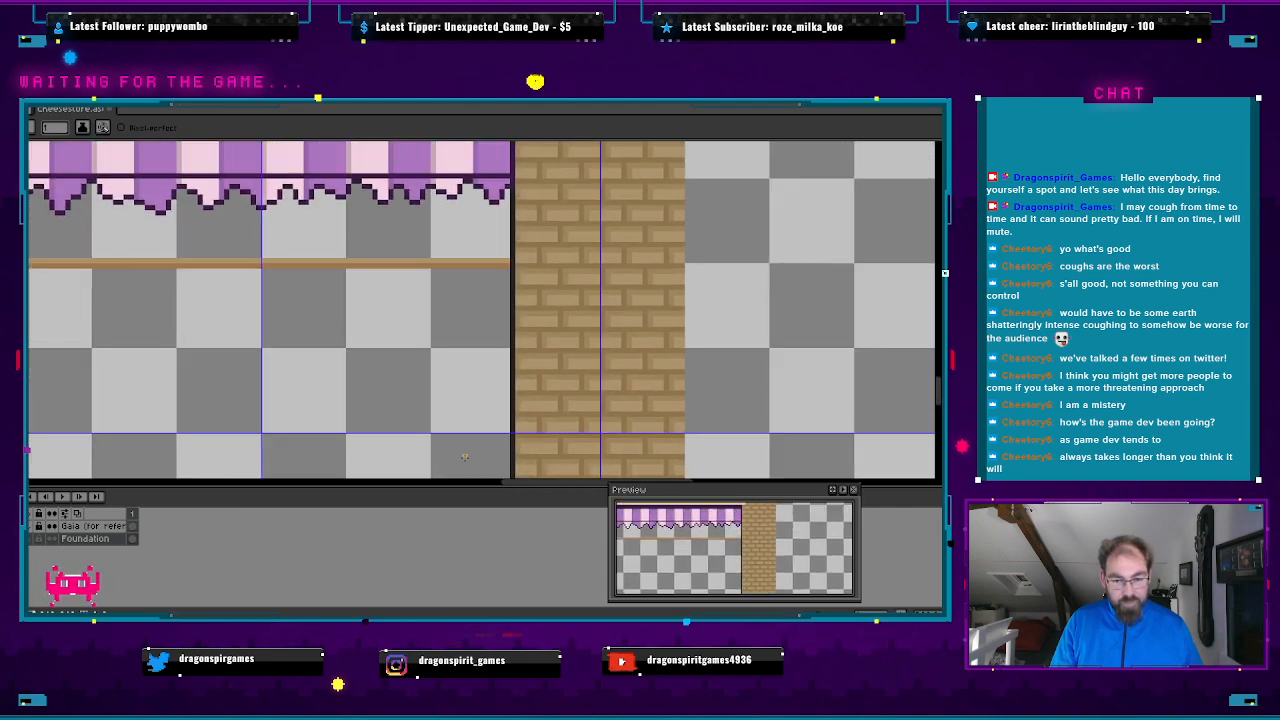
{"action": "left_click", "coordinate": [507, 203], "text": "shift"}
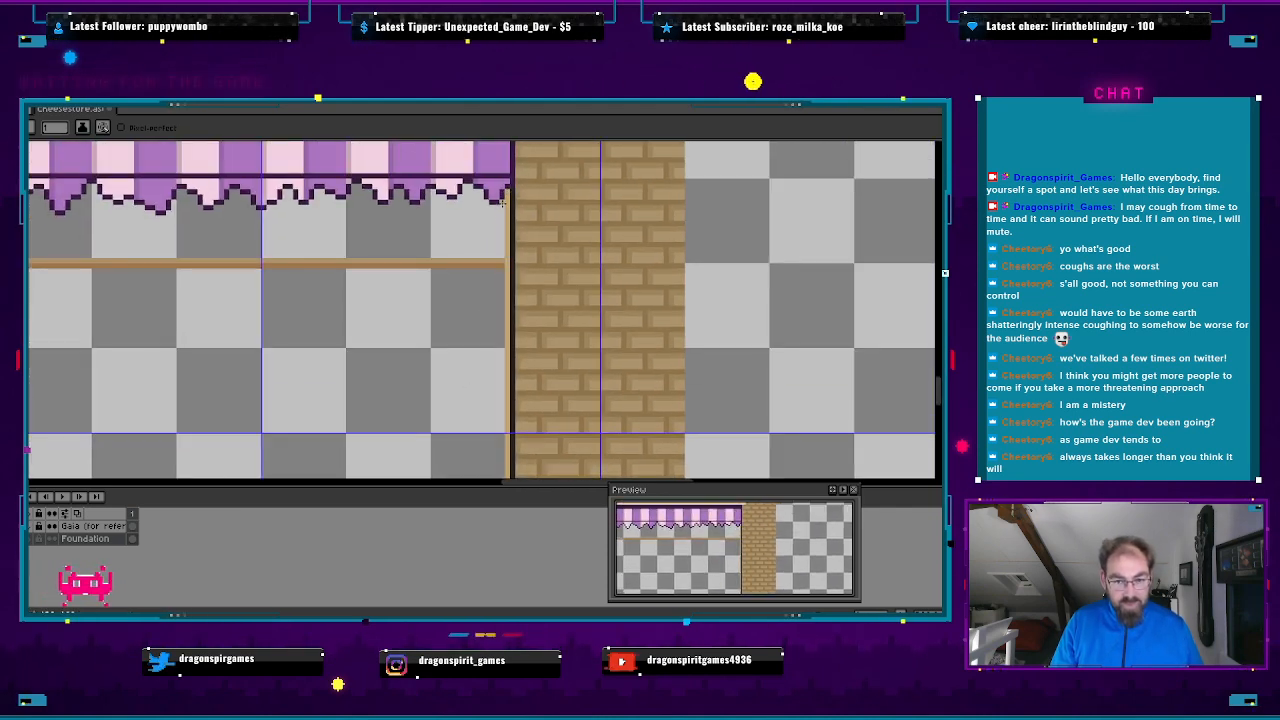
{"action": "mouse_move", "coordinate": [499, 220]}
{"action": "left_mouse_down"}
{"action": "mouse_move", "coordinate": [480, 478]}
{"action": "mouse_move", "coordinate": [502, 478]}
{"action": "mouse_move", "coordinate": [503, 446]}
{"action": "left_mouse_up"}
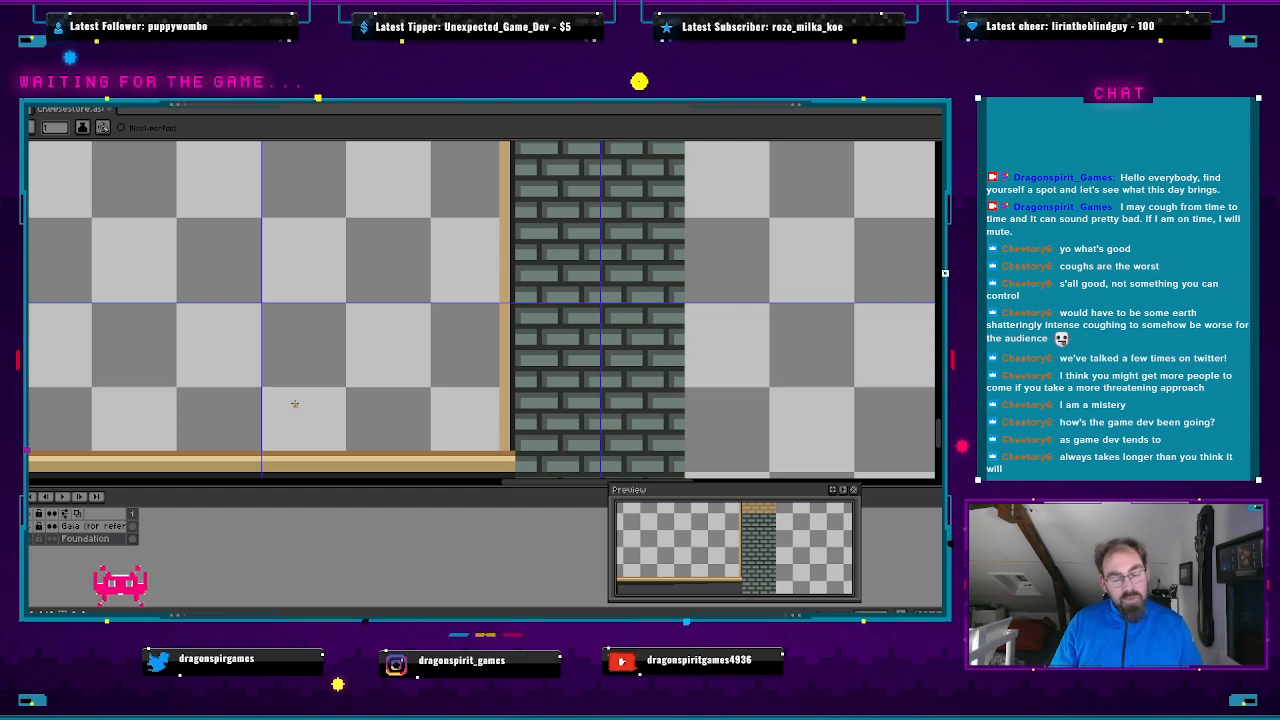
- Pick up the darker brown from the inner edge of the left window's brick-side frame
{"action": "left_click_drag", "start_coordinate": [247, 380], "coordinate": [555, 374]}
{"action": "left_click_drag", "start_coordinate": [366, 369], "coordinate": [657, 351]}
{"action": "mouse_move", "coordinate": [325, 324]}
{"action": "left_mouse_down"}
{"action": "mouse_move", "coordinate": [491, 303]}
{"action": "mouse_move", "coordinate": [784, 347]}
{"action": "left_mouse_up"}
{"action": "left_click_drag", "start_coordinate": [430, 338], "coordinate": [554, 343]}
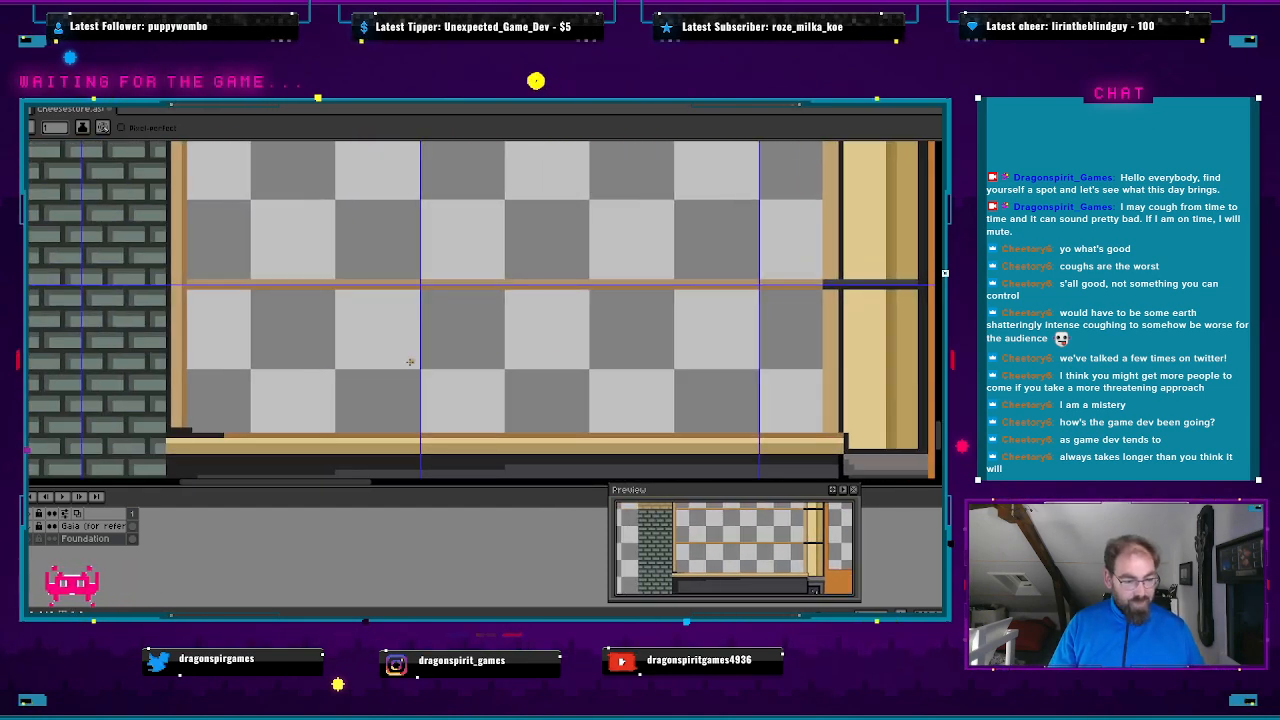
{"action": "key", "text": "i"}
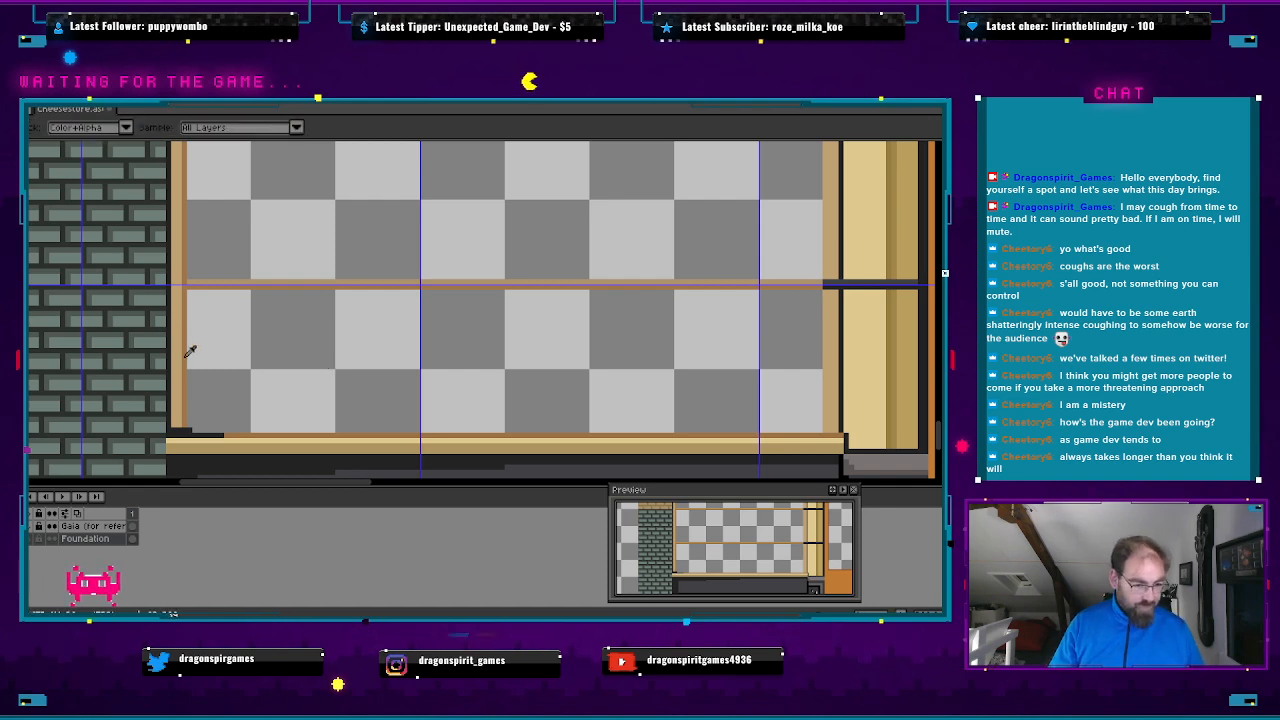
{"action": "key", "text": "b"}
- Draw a darker brown vertical line along the inner edge of the right window's tan frame strip, from the sill up to the awning
{"action": "left_click_drag", "start_coordinate": [466, 353], "coordinate": [268, 346]}
{"action": "mouse_move", "coordinate": [540, 348]}
{"action": "left_mouse_down"}
{"action": "mouse_move", "coordinate": [267, 346]}
{"action": "mouse_move", "coordinate": [329, 349]}
{"action": "mouse_move", "coordinate": [295, 350]}
{"action": "left_mouse_up"}
{"action": "left_click_drag", "start_coordinate": [475, 342], "coordinate": [220, 348]}
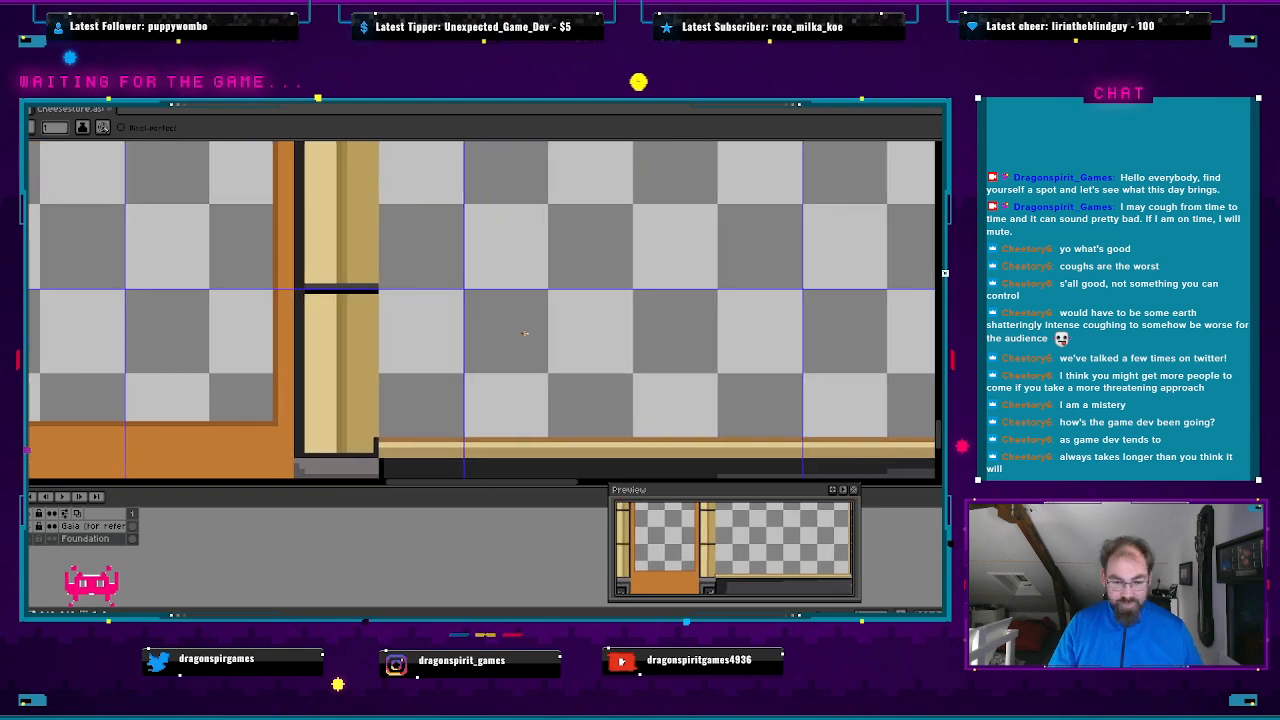
{"action": "left_click_drag", "start_coordinate": [529, 334], "coordinate": [204, 310]}
{"action": "left_click_drag", "start_coordinate": [440, 319], "coordinate": [209, 341]}
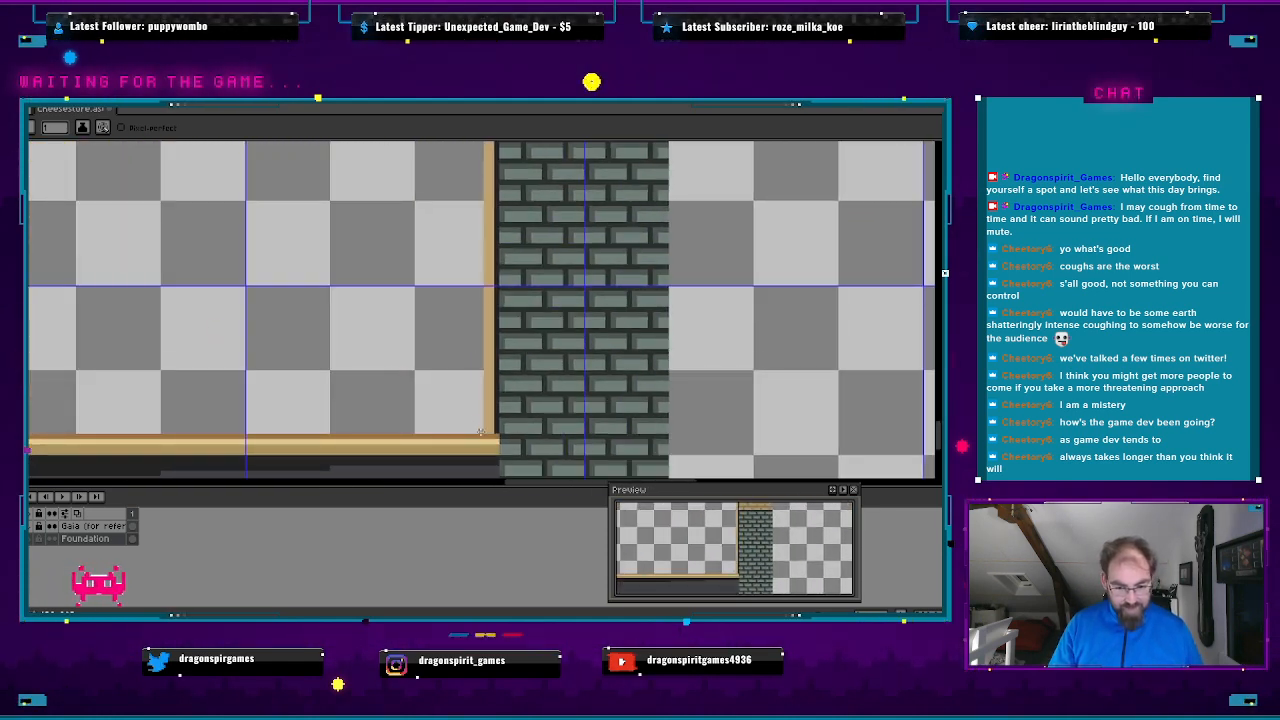
{"action": "left_click_drag", "start_coordinate": [475, 330], "coordinate": [493, 440]}
{"action": "left_click_drag", "start_coordinate": [477, 288], "coordinate": [479, 516]}
{"action": "left_click_drag", "start_coordinate": [467, 257], "coordinate": [477, 333]}
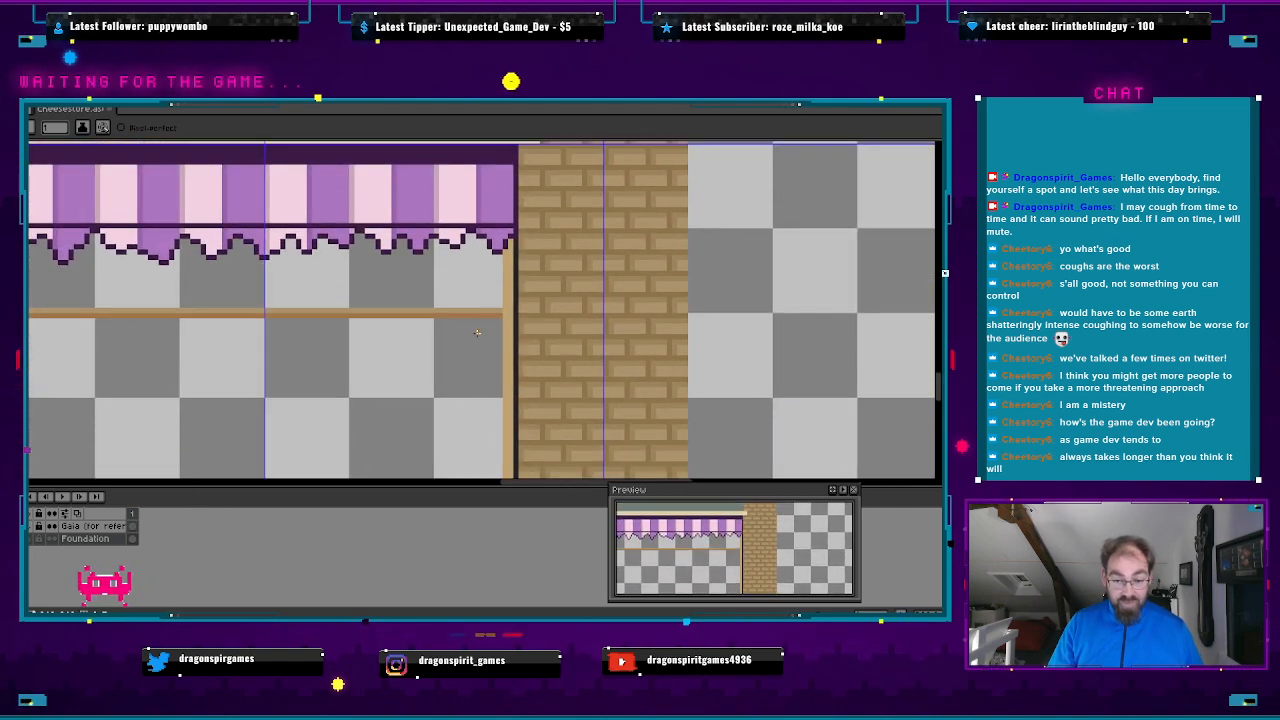
{"action": "left_click", "coordinate": [500, 262], "text": "shift"}
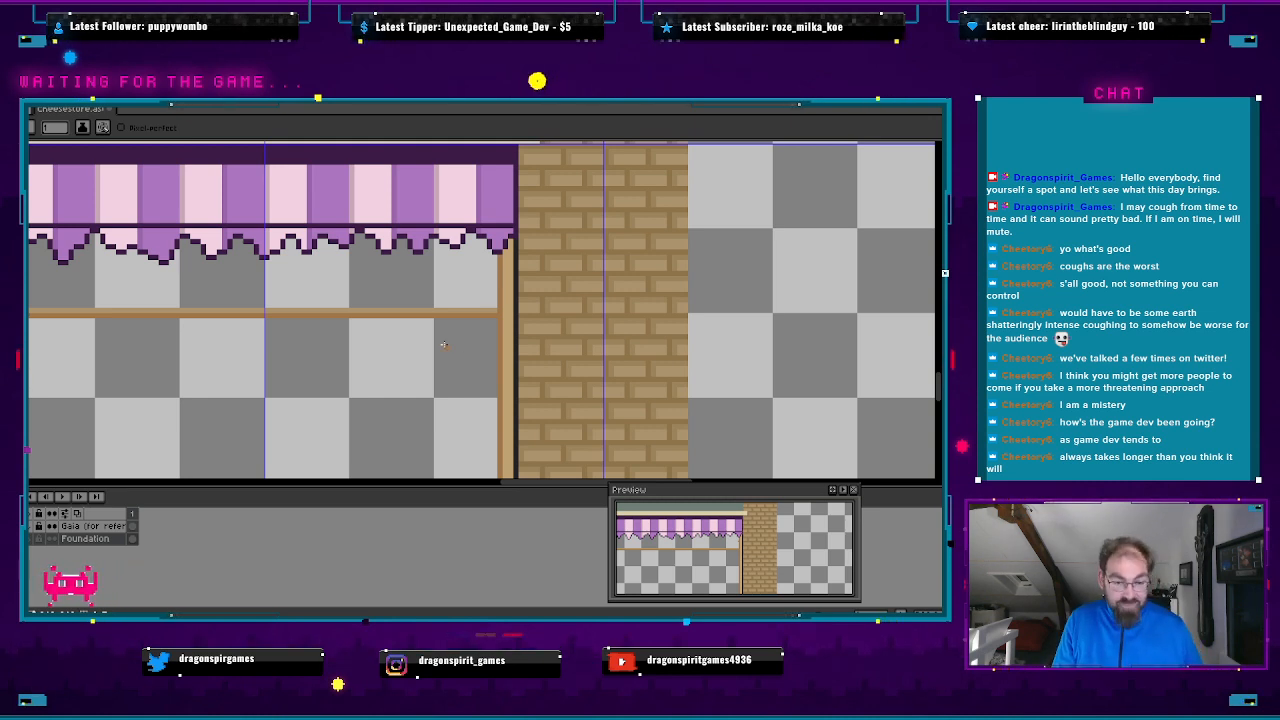
- Draw a light tan shelf line across the right window, level with the door pillar's band just below the door top, using the left shelf's colour
{"action": "left_click_drag", "start_coordinate": [252, 372], "coordinate": [464, 358]}
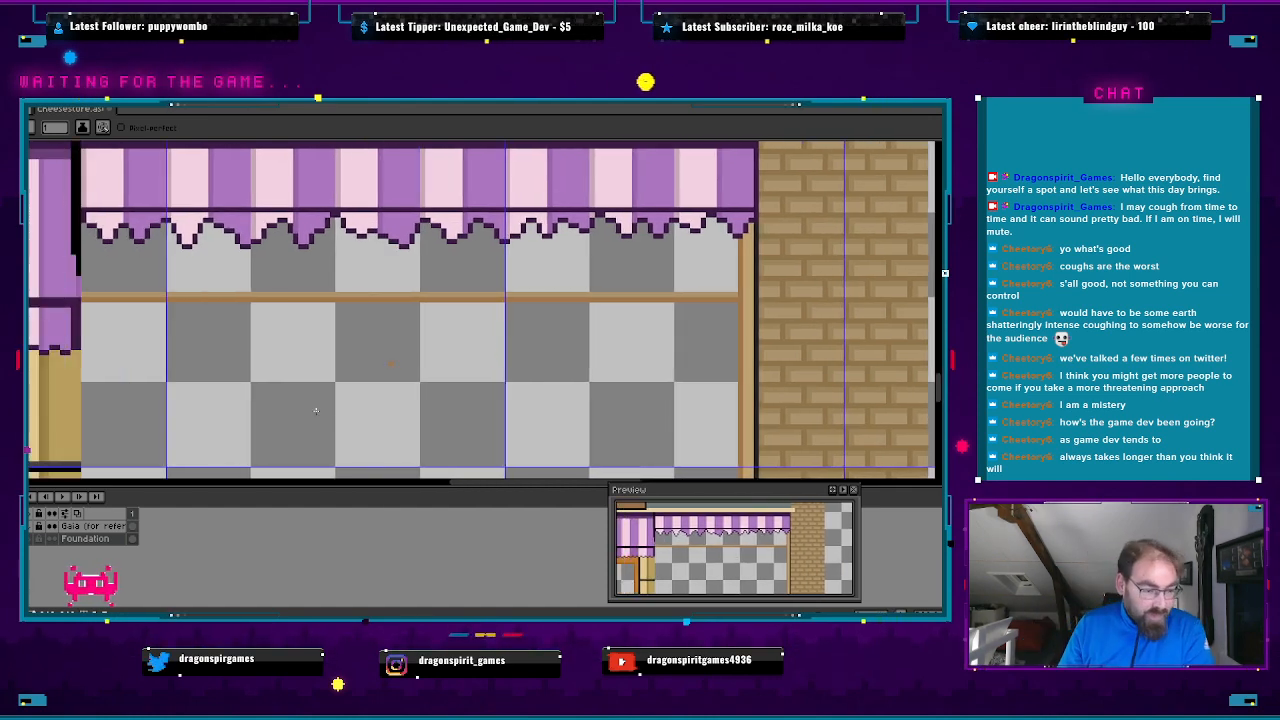
{"action": "scroll", "coordinate": [224, 388], "scroll_direction": "down", "scroll_amount": 4}
{"action": "scroll", "coordinate": [226, 392], "scroll_direction": "up", "scroll_amount": 1}
{"action": "left_click_drag", "start_coordinate": [234, 400], "coordinate": [554, 331]}
{"action": "scroll", "coordinate": [305, 357], "scroll_direction": "up", "scroll_amount": 1}
{"action": "scroll", "coordinate": [250, 330], "scroll_direction": "up", "scroll_amount": 1}
{"action": "key", "text": "i"}
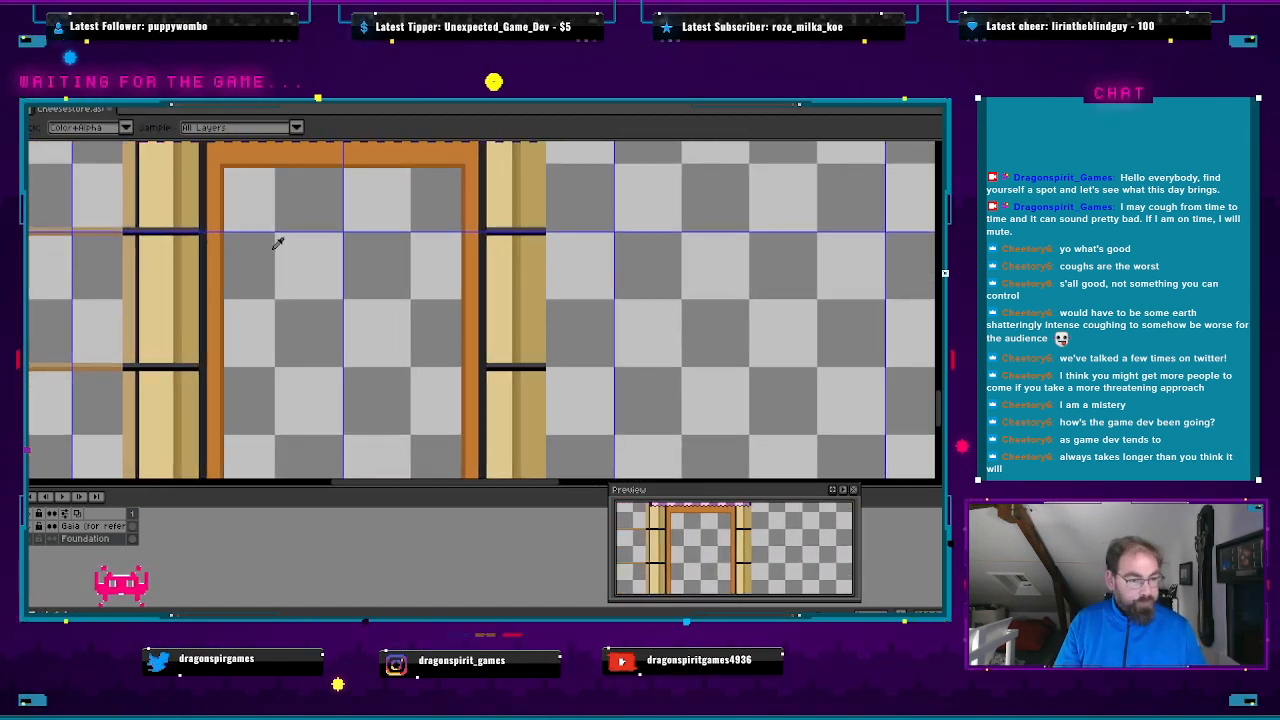
{"action": "key", "text": "b"}
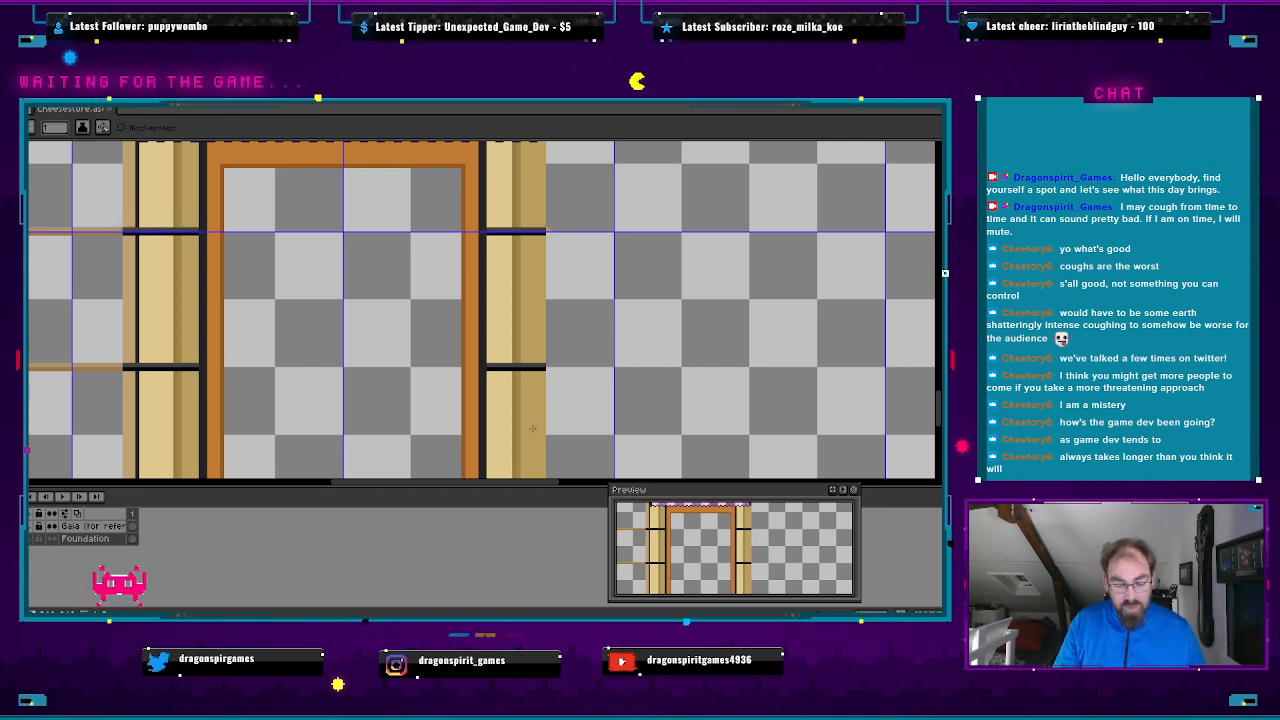
{"action": "left_click_drag", "start_coordinate": [372, 486], "coordinate": [480, 490]}
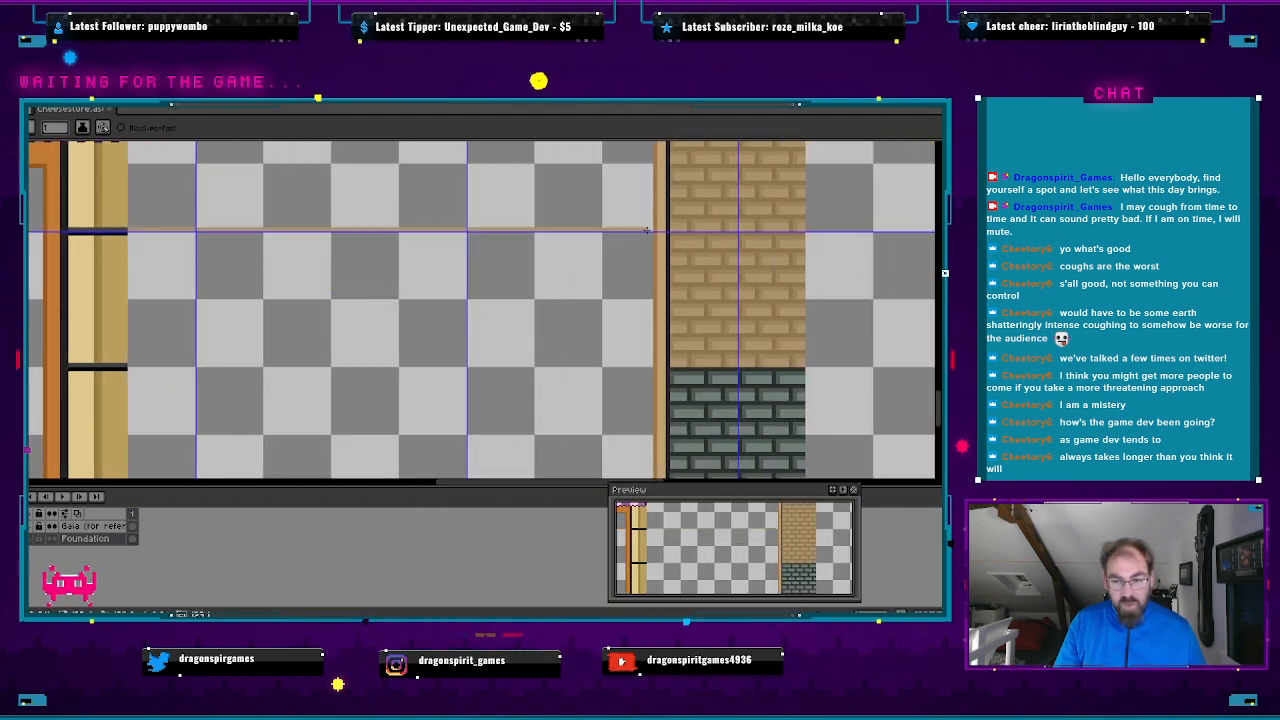
- Draw two more light tan shelf lines across the right window to its brick-side frame, level with the door pillar's next two lower dark bands
{"action": "left_click", "coordinate": [130, 366]}
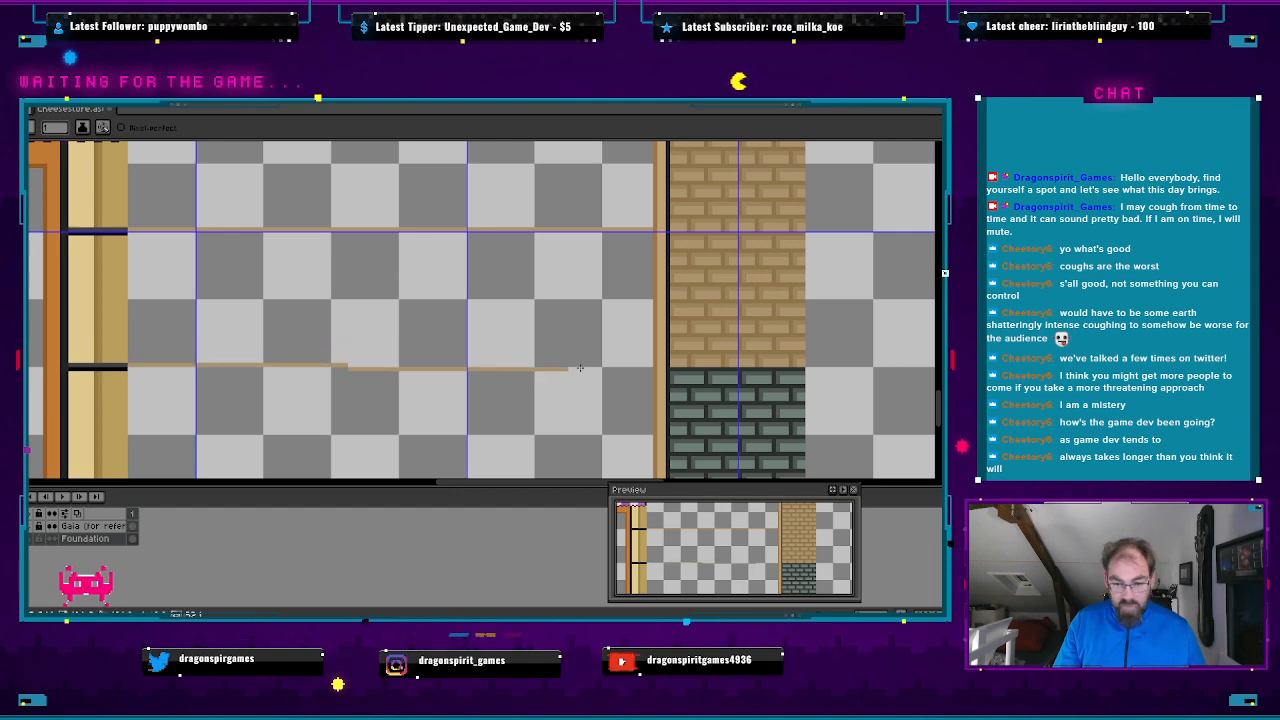
{"action": "left_click", "coordinate": [648, 364], "text": "shift"}
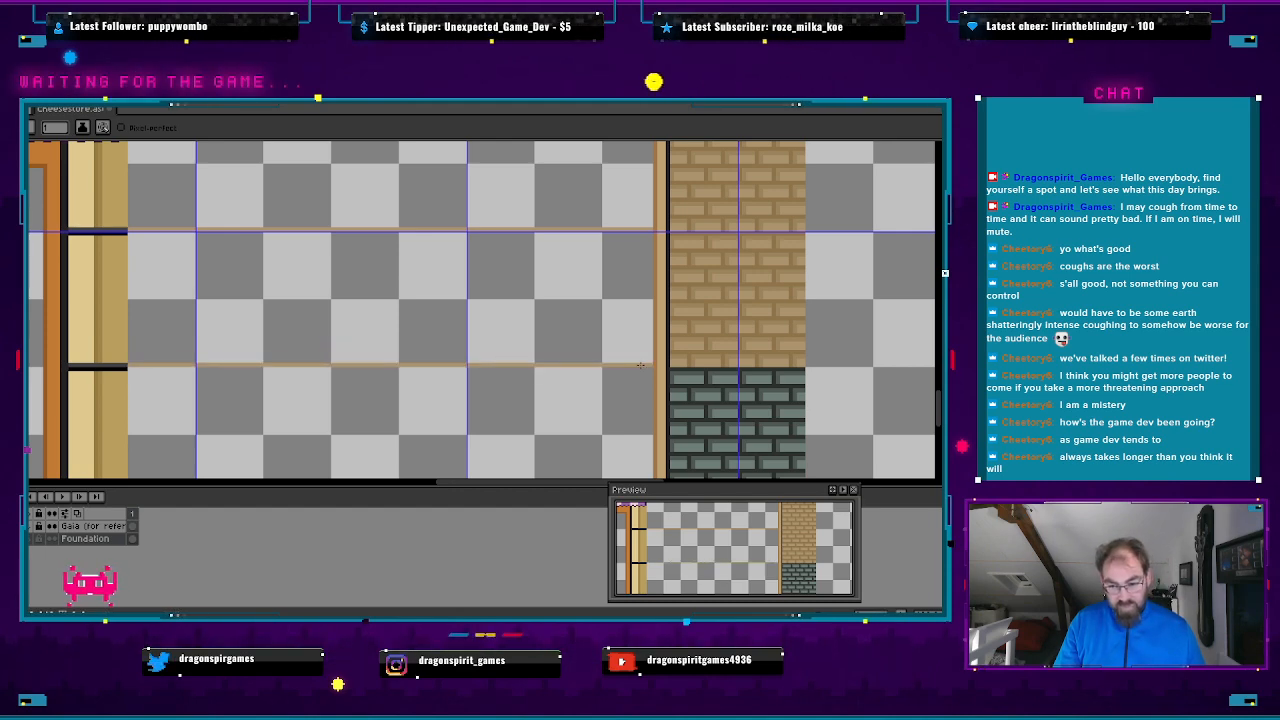
{"action": "scroll", "coordinate": [589, 408], "scroll_direction": "down", "scroll_amount": 3}
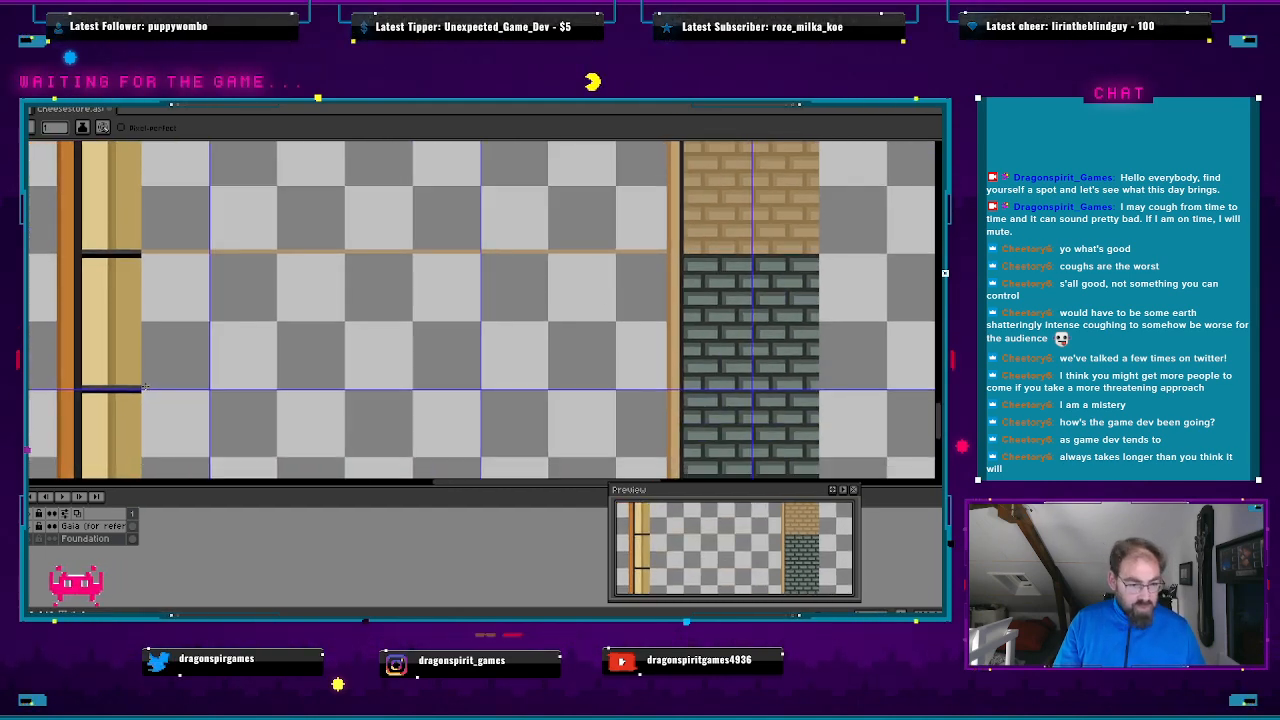
{"action": "left_click", "coordinate": [145, 386]}
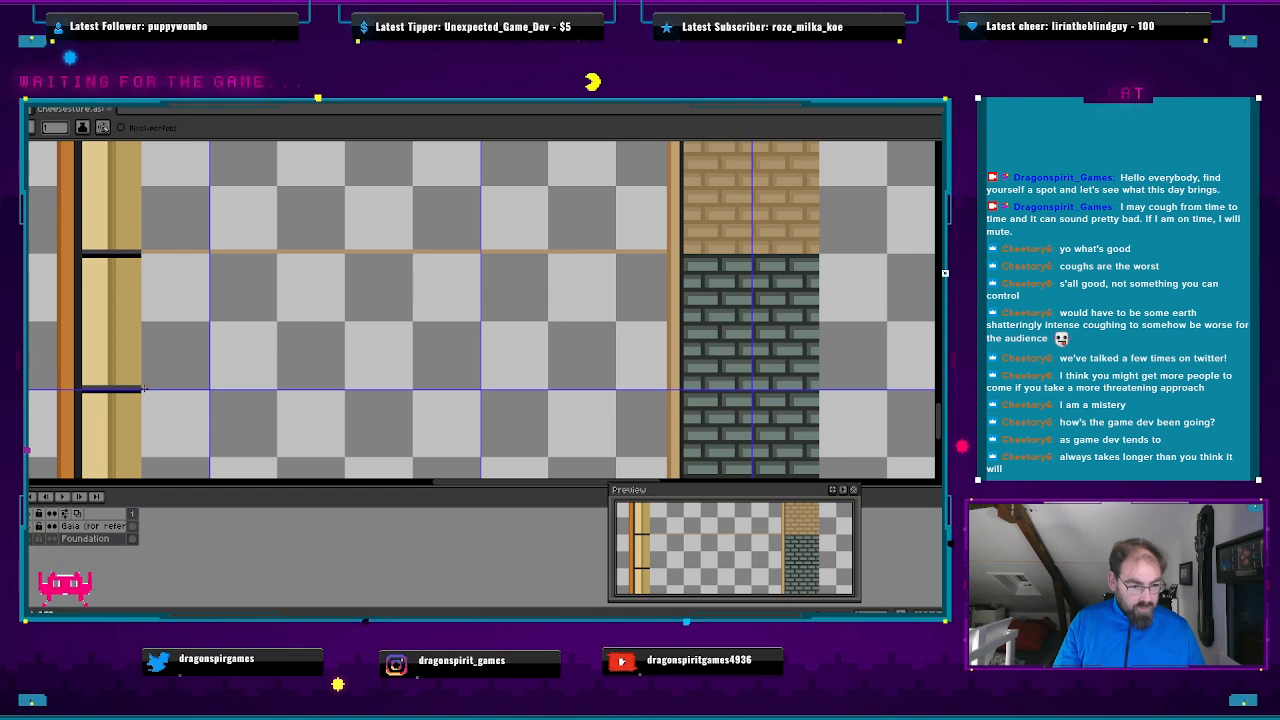
{"action": "left_click", "coordinate": [662, 386], "text": "shift"}
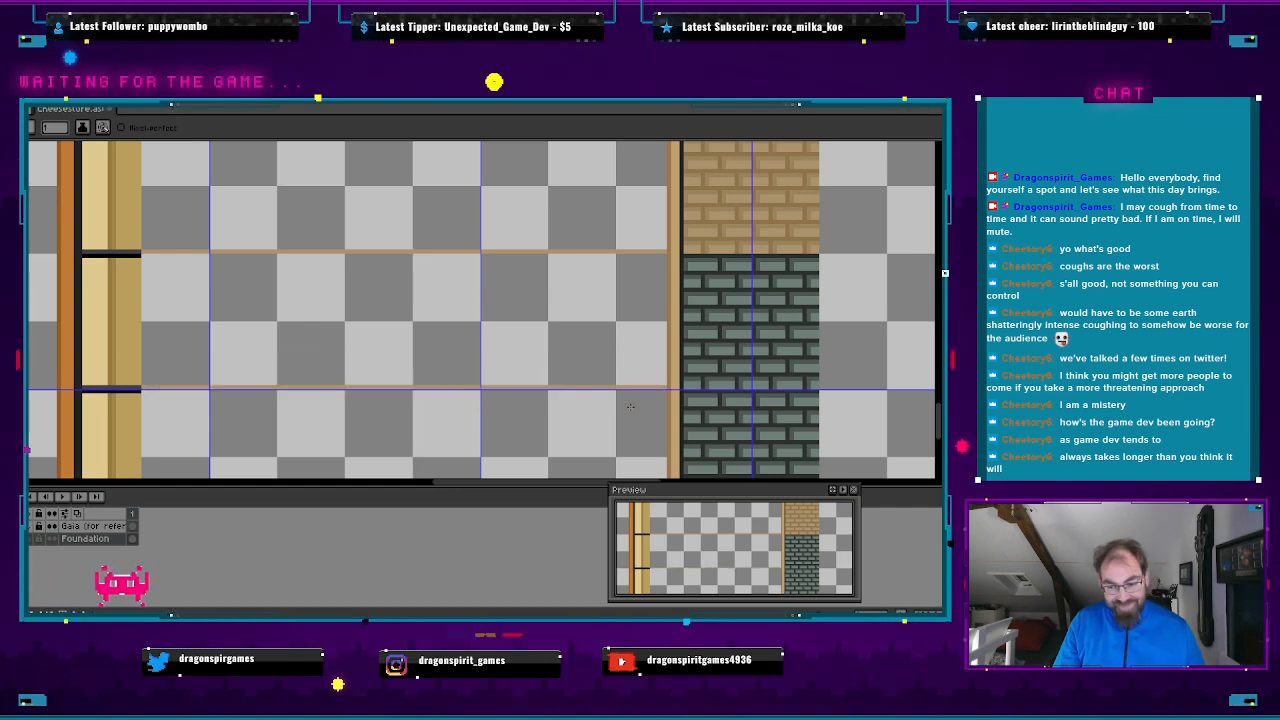
{"action": "scroll", "coordinate": [617, 385], "scroll_direction": "down", "scroll_amount": 3}
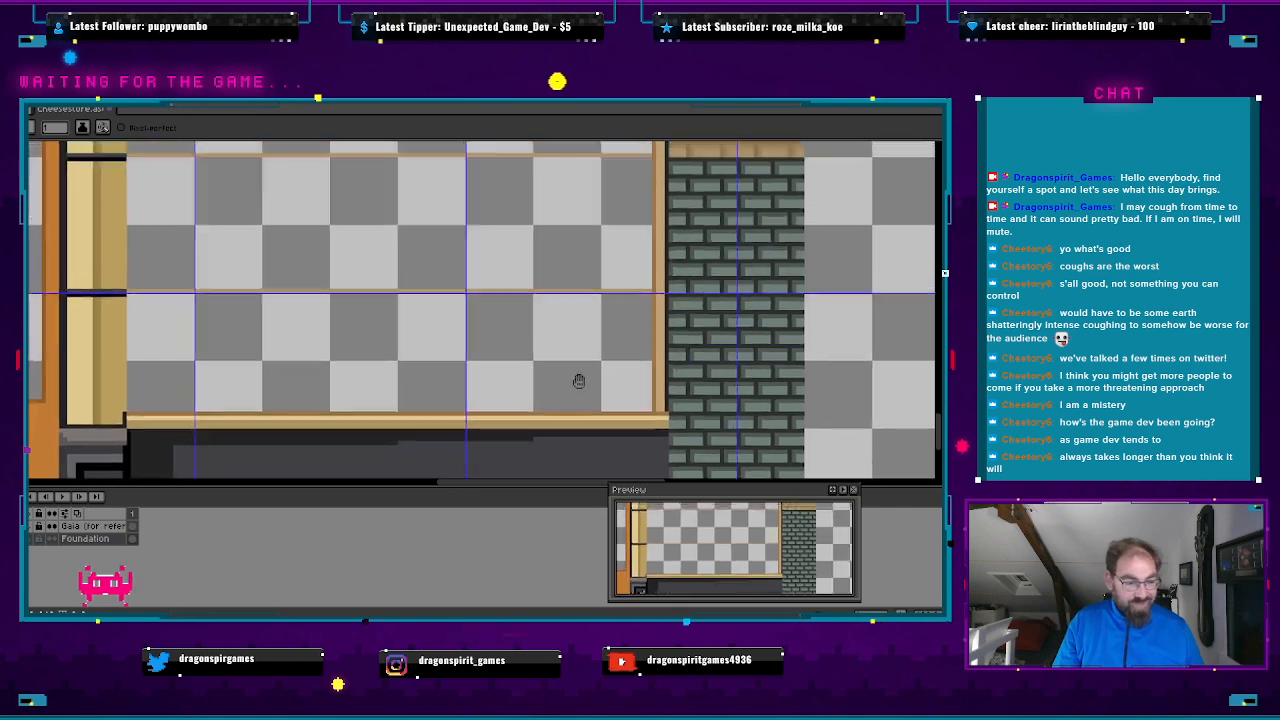
- Draw a darker brown line under the right window's shelf just below door-top level, using the colour of the left shelf's underside
{"action": "left_click_drag", "start_coordinate": [579, 381], "coordinate": [588, 398]}
{"action": "left_click_drag", "start_coordinate": [381, 262], "coordinate": [651, 398]}
{"action": "left_click_drag", "start_coordinate": [383, 361], "coordinate": [653, 361]}
{"action": "key", "text": "i"}
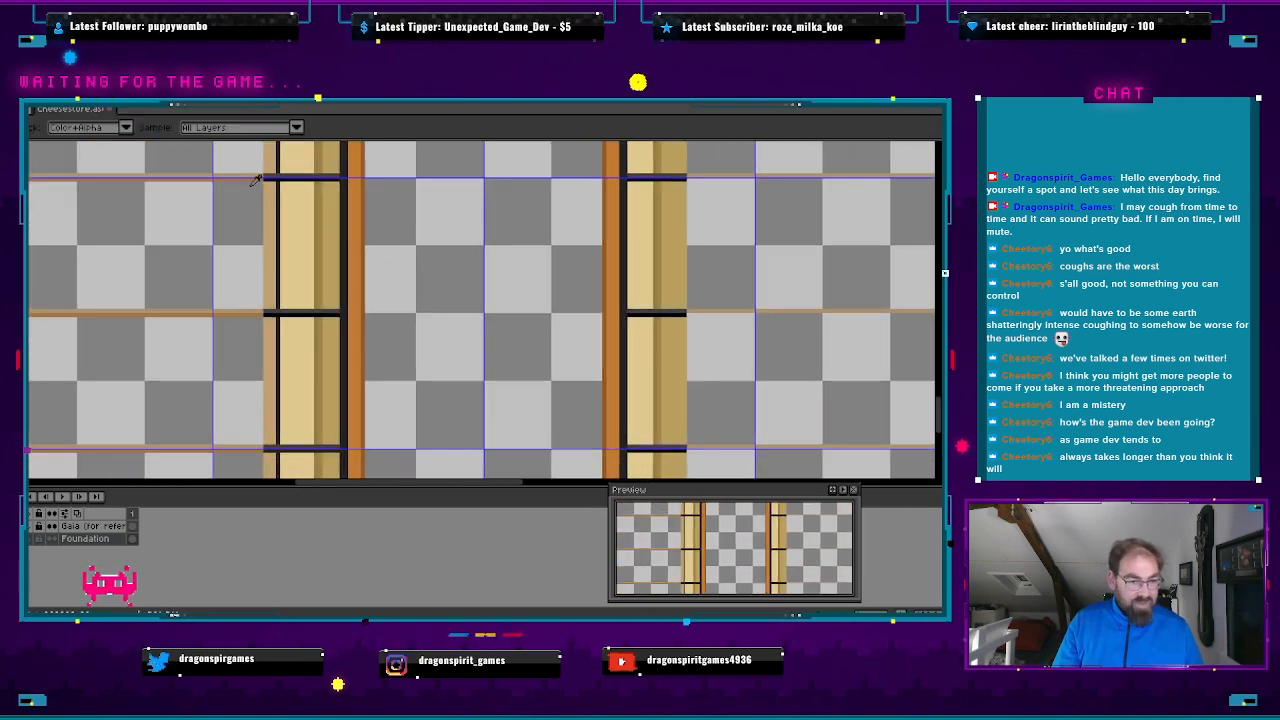
{"action": "key", "text": "b"}
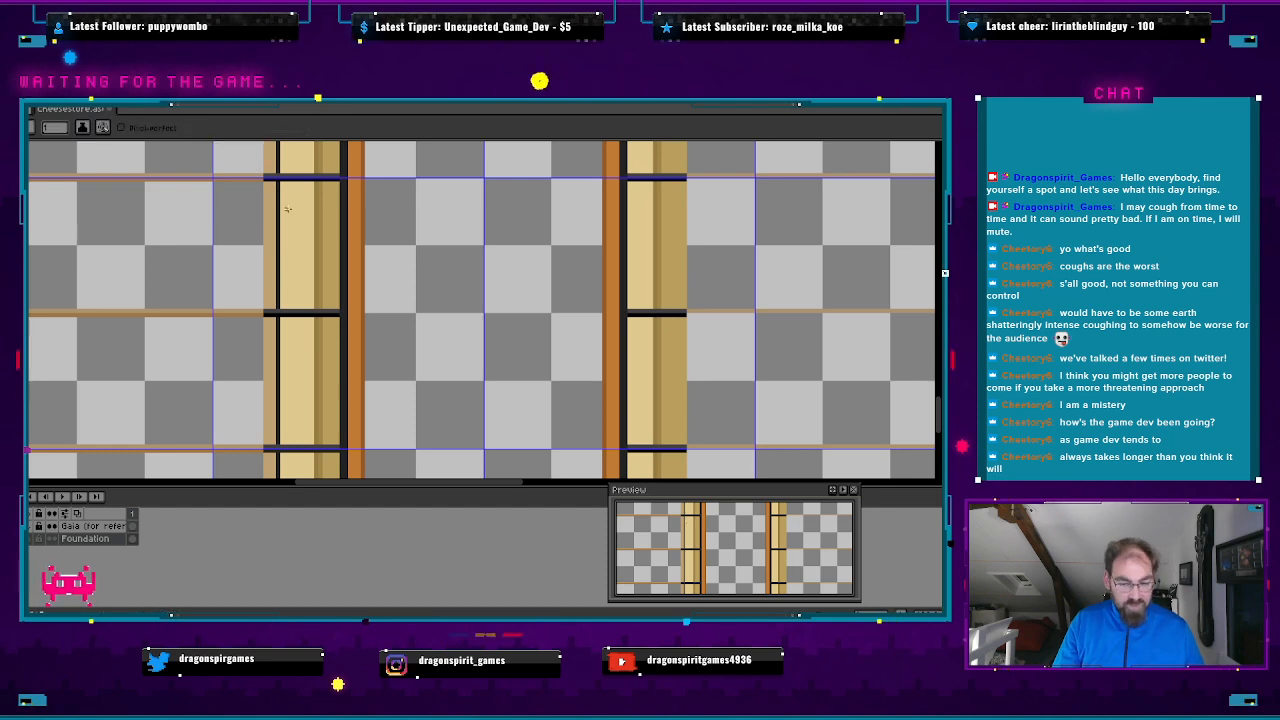
{"action": "scroll", "coordinate": [404, 221], "scroll_direction": "right", "scroll_amount": 3}
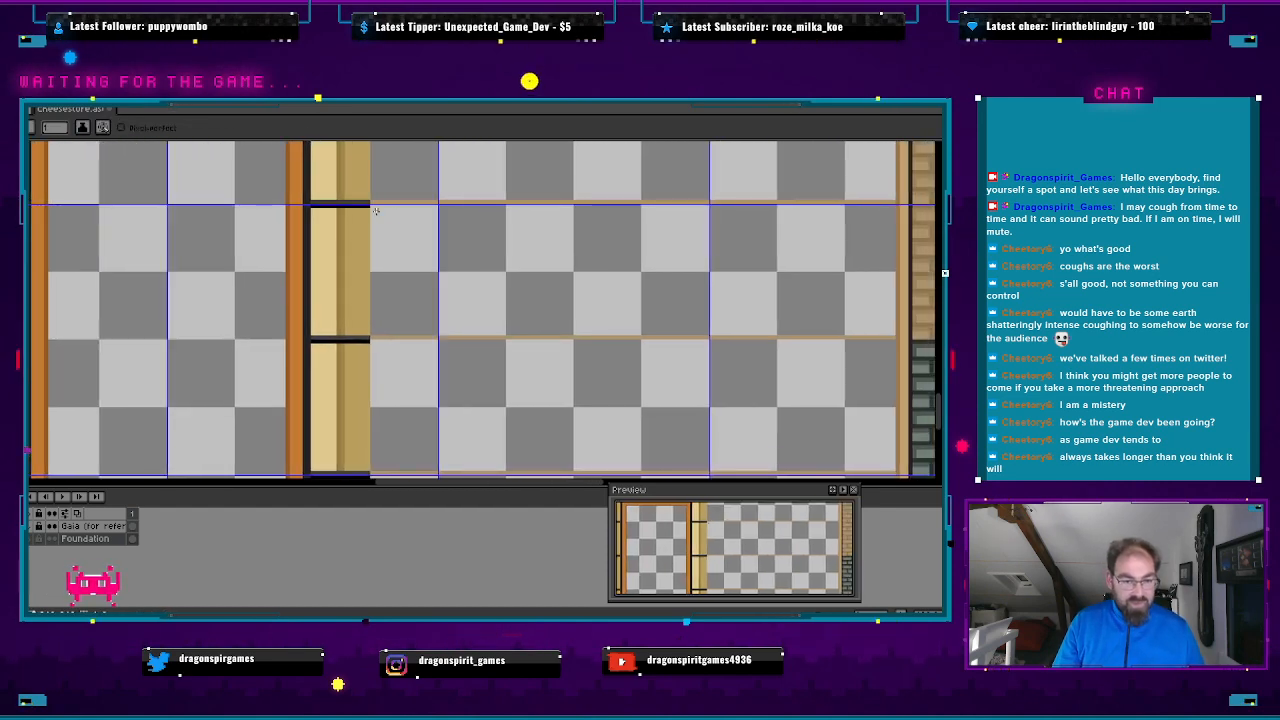
{"action": "left_click_drag", "start_coordinate": [372, 205], "coordinate": [893, 206]}
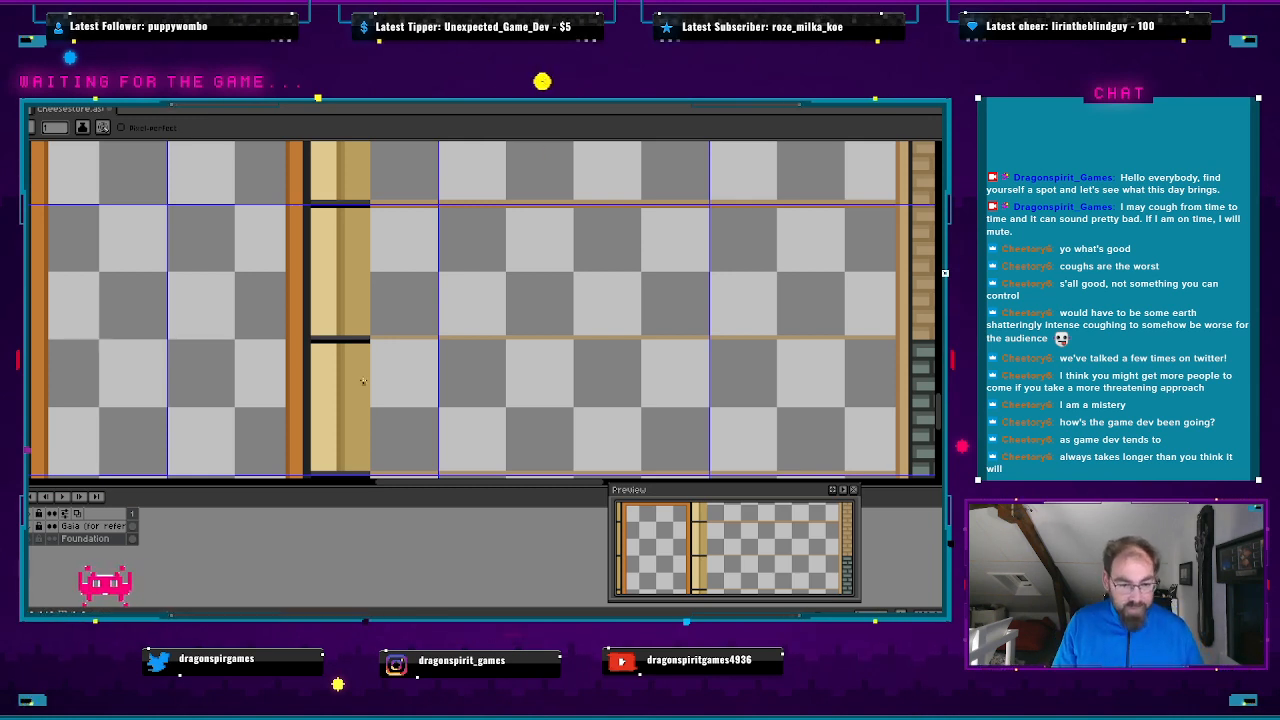
- Draw the same darker brown line under the right window's two lower shelves, ending at the brick-side frame
{"action": "scroll", "coordinate": [376, 349], "scroll_direction": "up", "scroll_amount": 1}
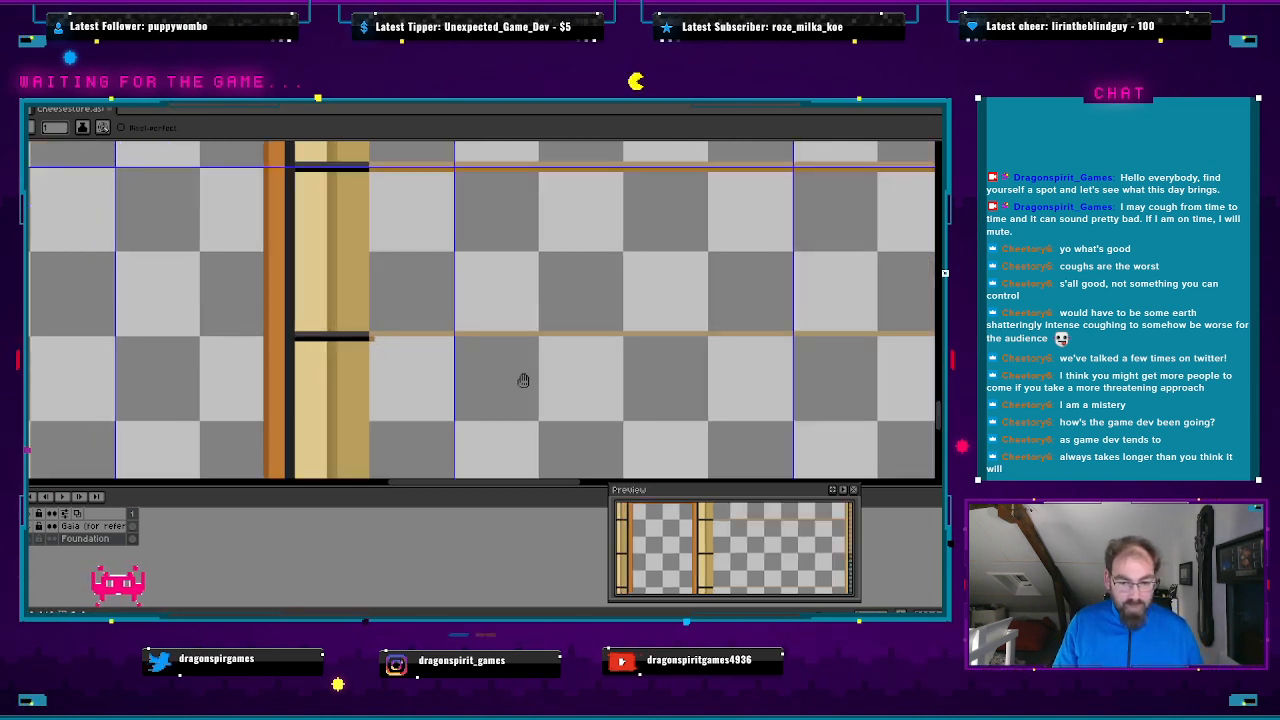
{"action": "scroll", "coordinate": [523, 377], "scroll_direction": "right", "scroll_amount": 5}
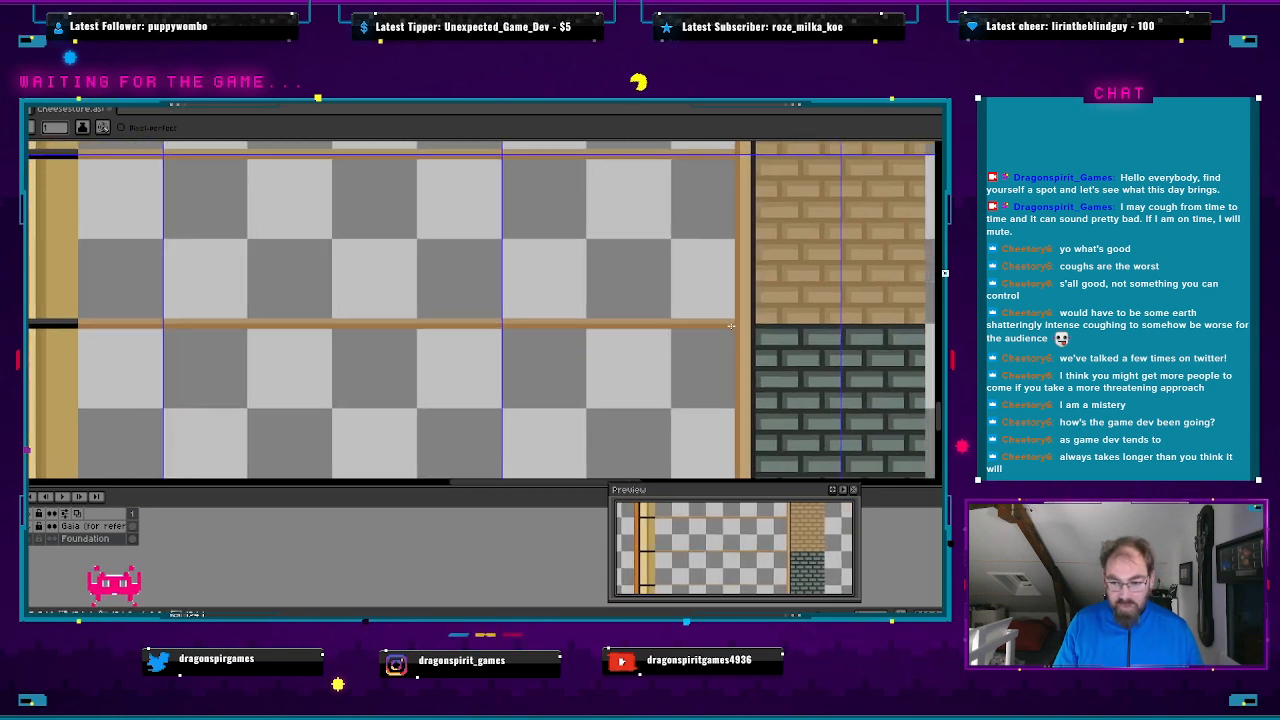
{"action": "scroll", "coordinate": [697, 354], "scroll_direction": "down", "scroll_amount": 3}
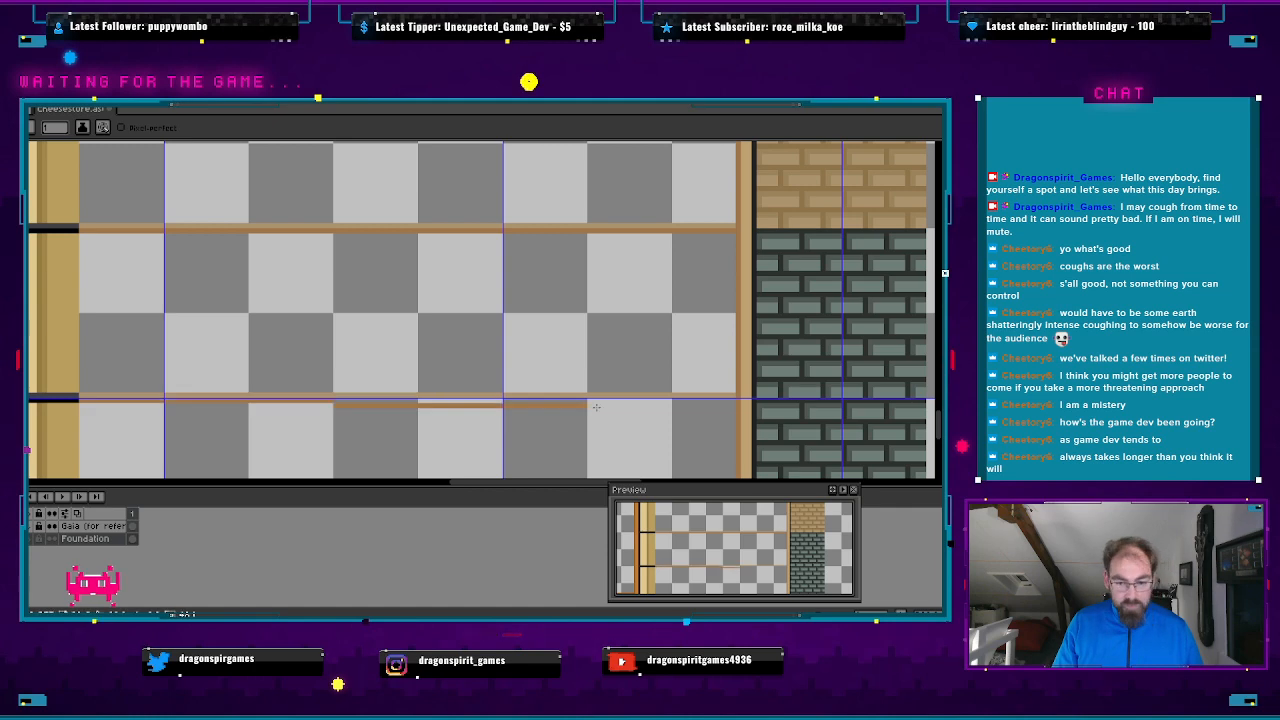
{"action": "left_click", "coordinate": [731, 400], "text": "shift"}
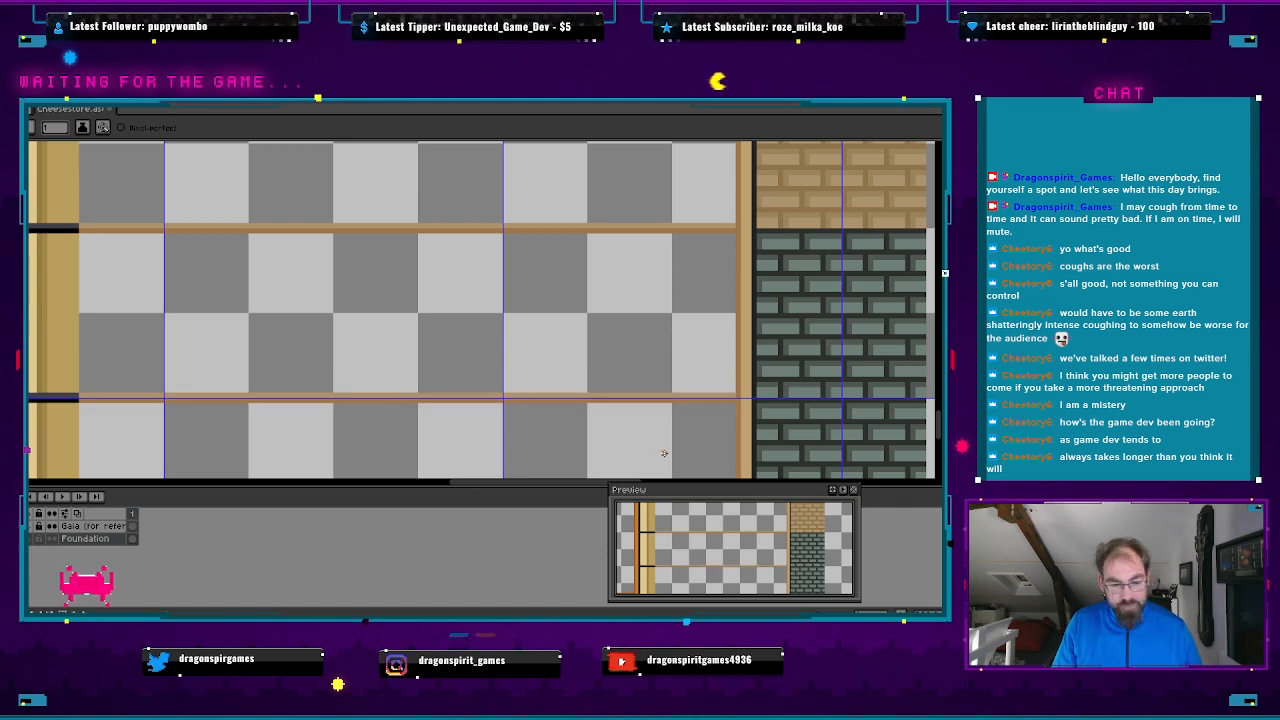
- Fill all the transparent compartments between the left window's shelves with dark brown using the Paint Bucket
{"action": "scroll", "coordinate": [650, 410], "scroll_direction": "down", "scroll_amount": 4}
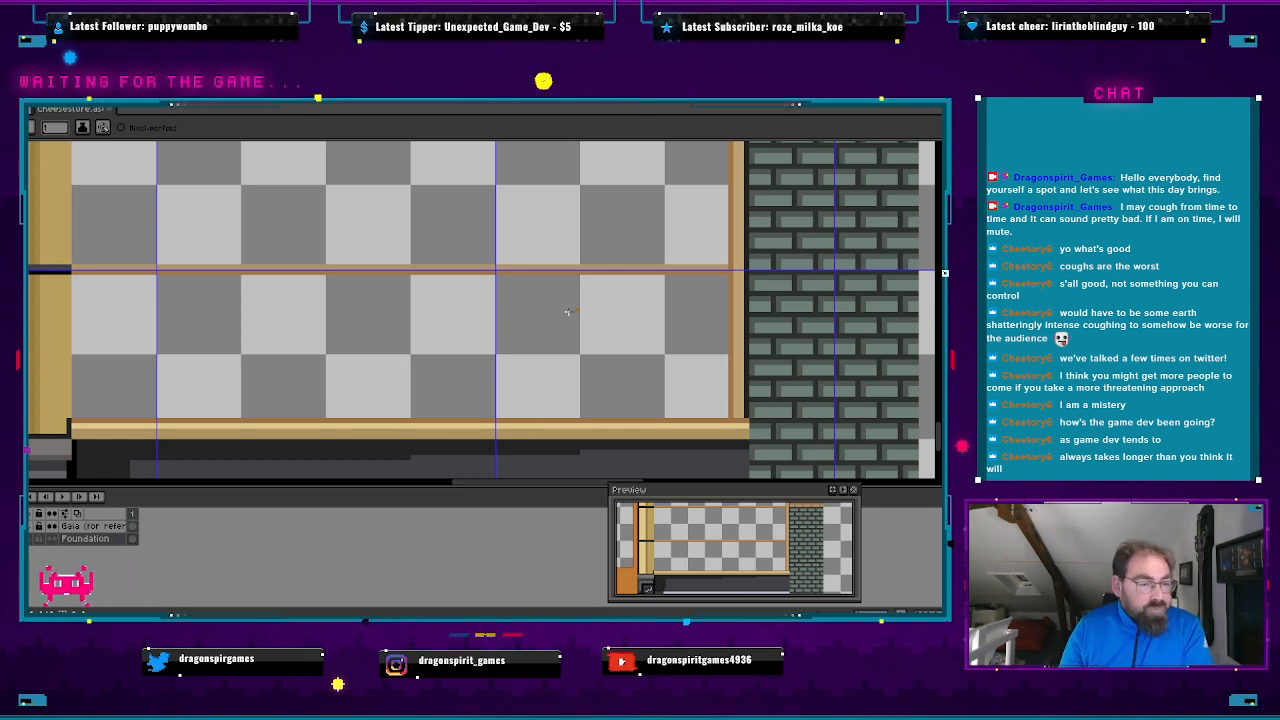
{"action": "scroll", "coordinate": [295, 405], "scroll_direction": "down", "scroll_amount": 2}
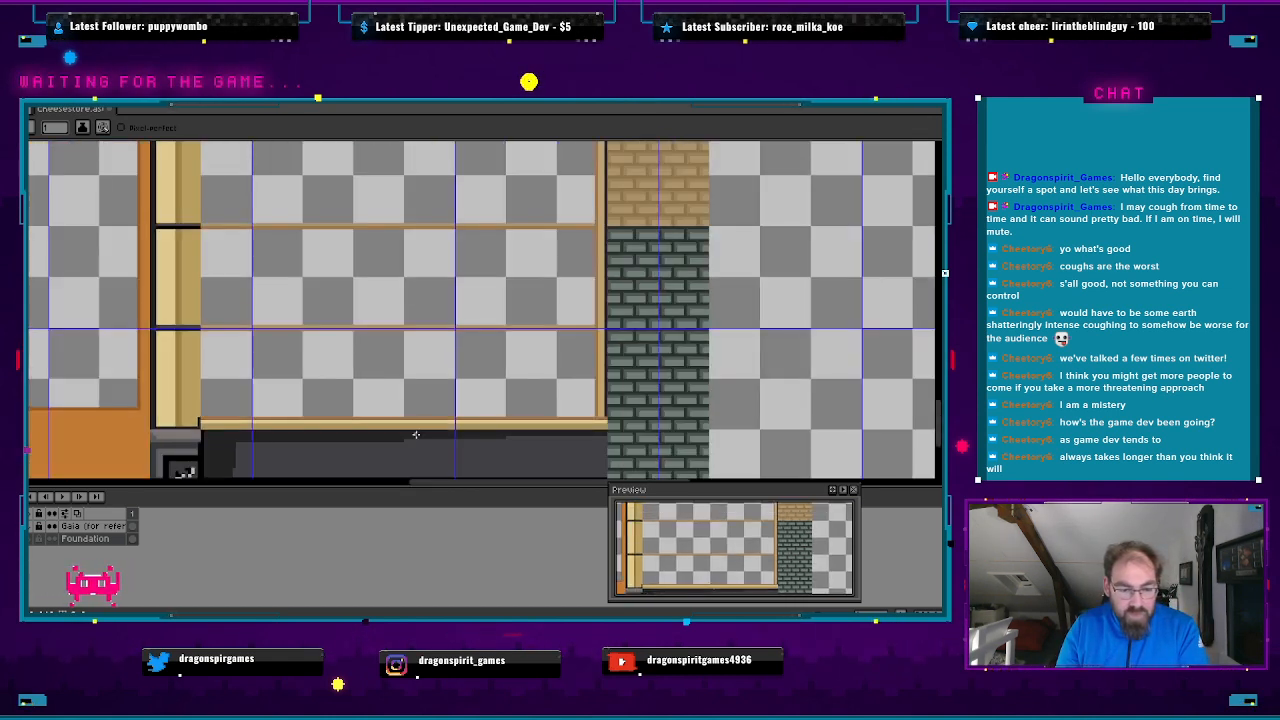
{"action": "left_click_drag", "start_coordinate": [438, 487], "coordinate": [395, 485]}
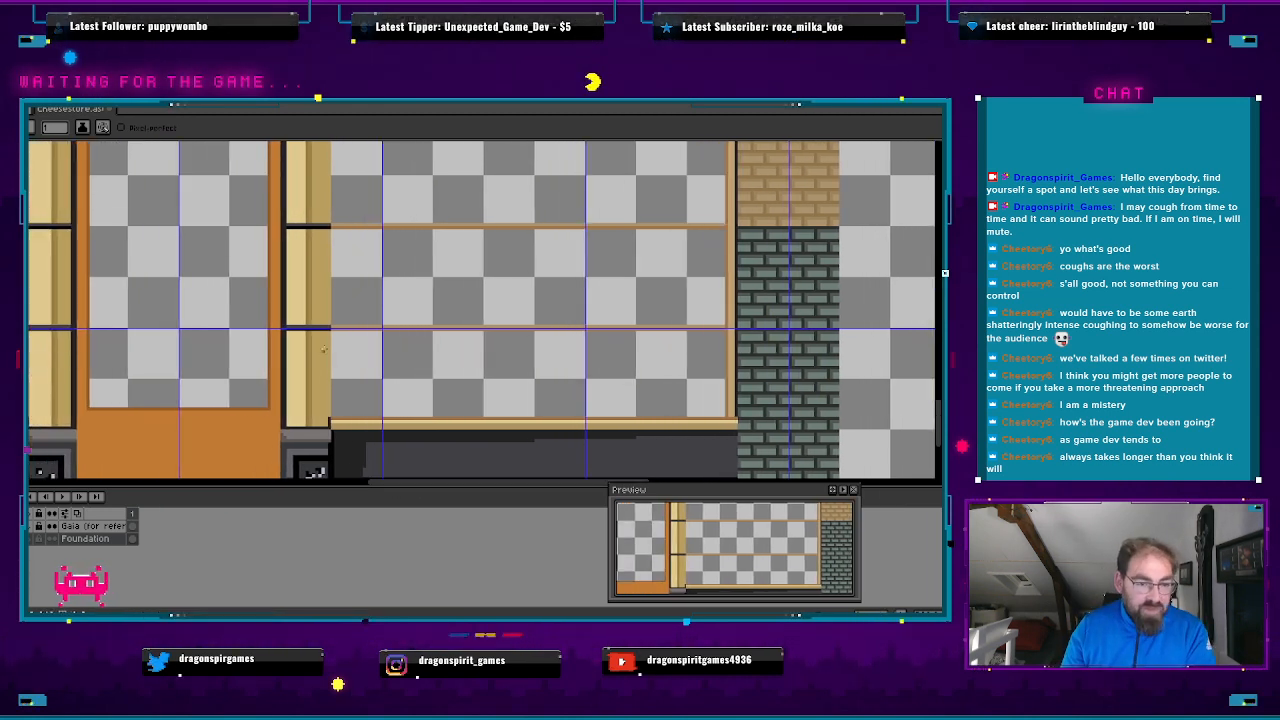
{"action": "scroll", "coordinate": [323, 349], "scroll_direction": "down", "scroll_amount": 1}
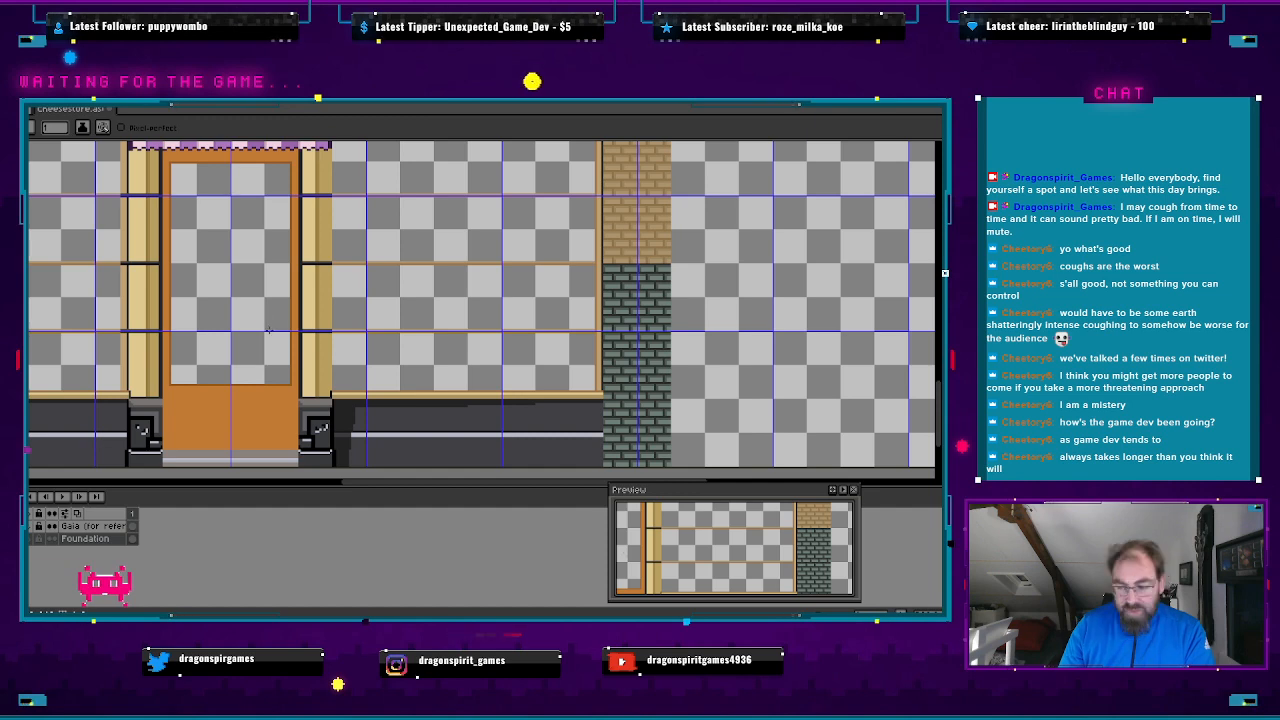
{"action": "scroll", "coordinate": [245, 302], "scroll_direction": "down", "scroll_amount": 1}
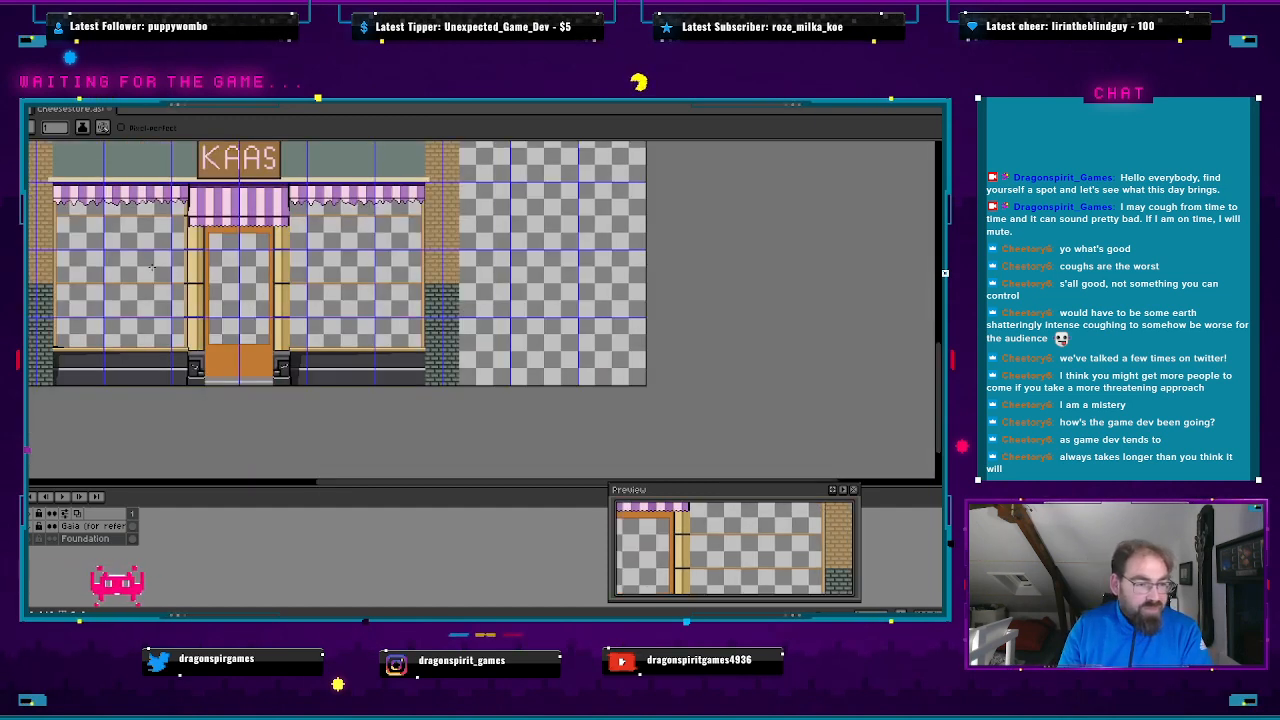
{"action": "scroll", "coordinate": [210, 318], "scroll_direction": "up", "scroll_amount": 1}
{"action": "scroll", "coordinate": [224, 335], "scroll_direction": "up", "scroll_amount": 2}
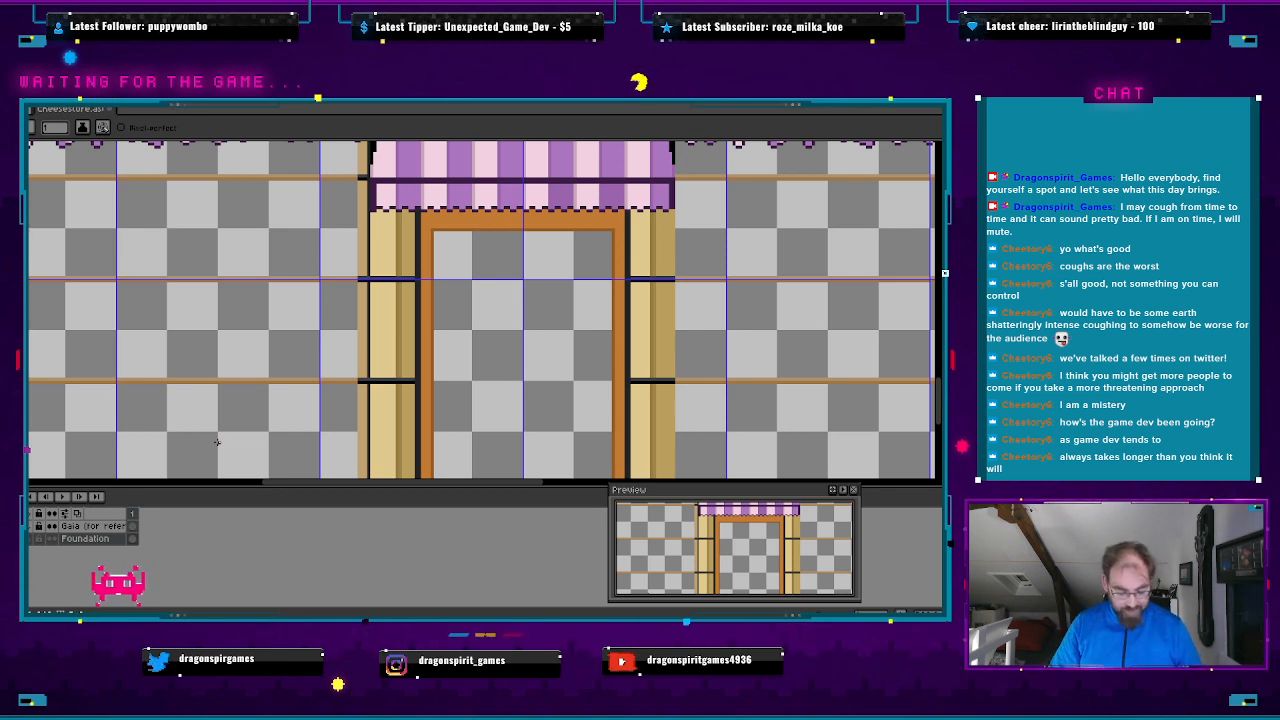
{"action": "key", "text": "g"}
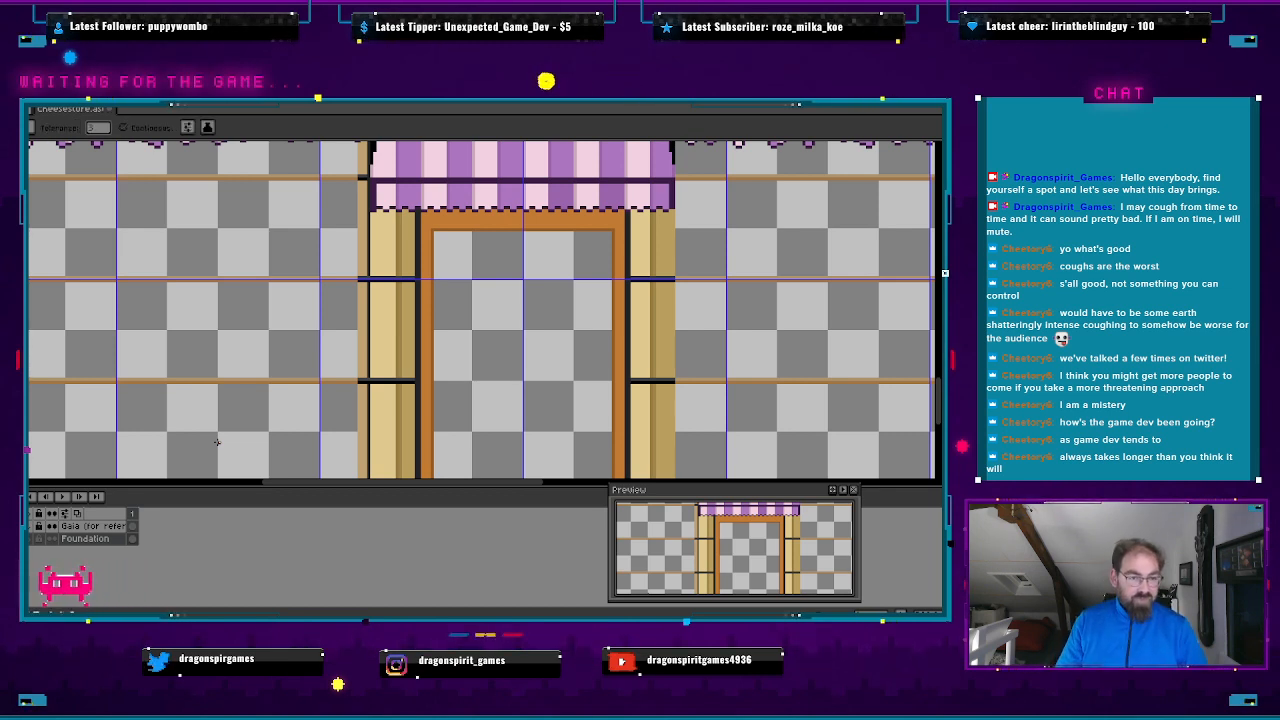
{"action": "left_click_drag", "start_coordinate": [212, 332], "coordinate": [417, 369]}
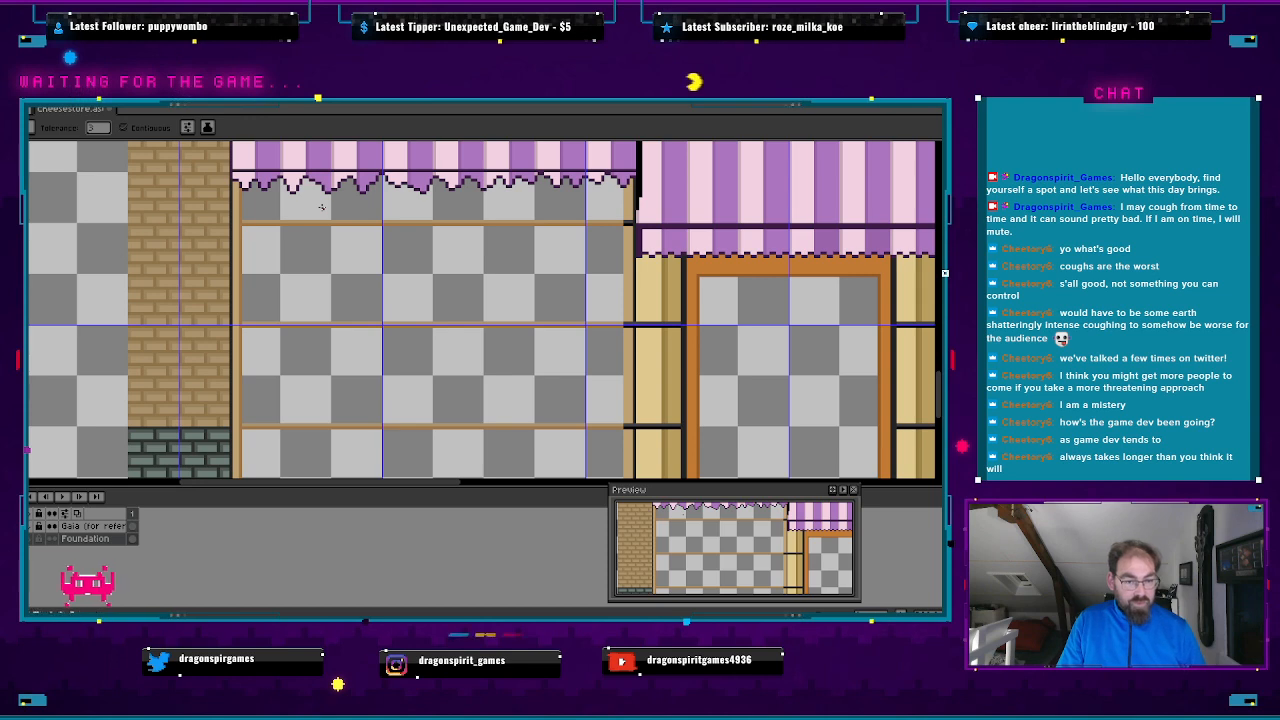
{"action": "left_click", "coordinate": [316, 204]}
{"action": "left_click", "coordinate": [346, 279]}
{"action": "left_click", "coordinate": [350, 373]}
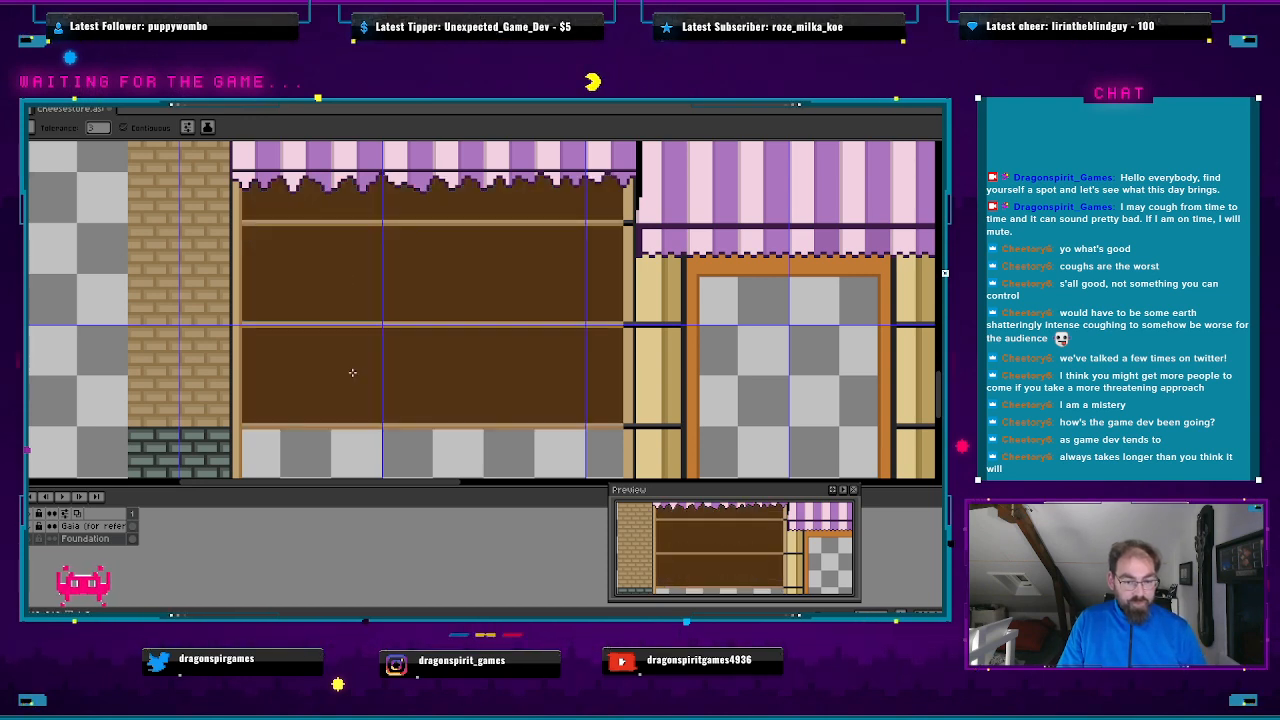
{"action": "left_click", "coordinate": [353, 450]}
{"action": "scroll", "coordinate": [498, 387], "scroll_direction": "down", "scroll_amount": 5}
{"action": "scroll", "coordinate": [498, 387], "scroll_direction": "up", "scroll_amount": 5}
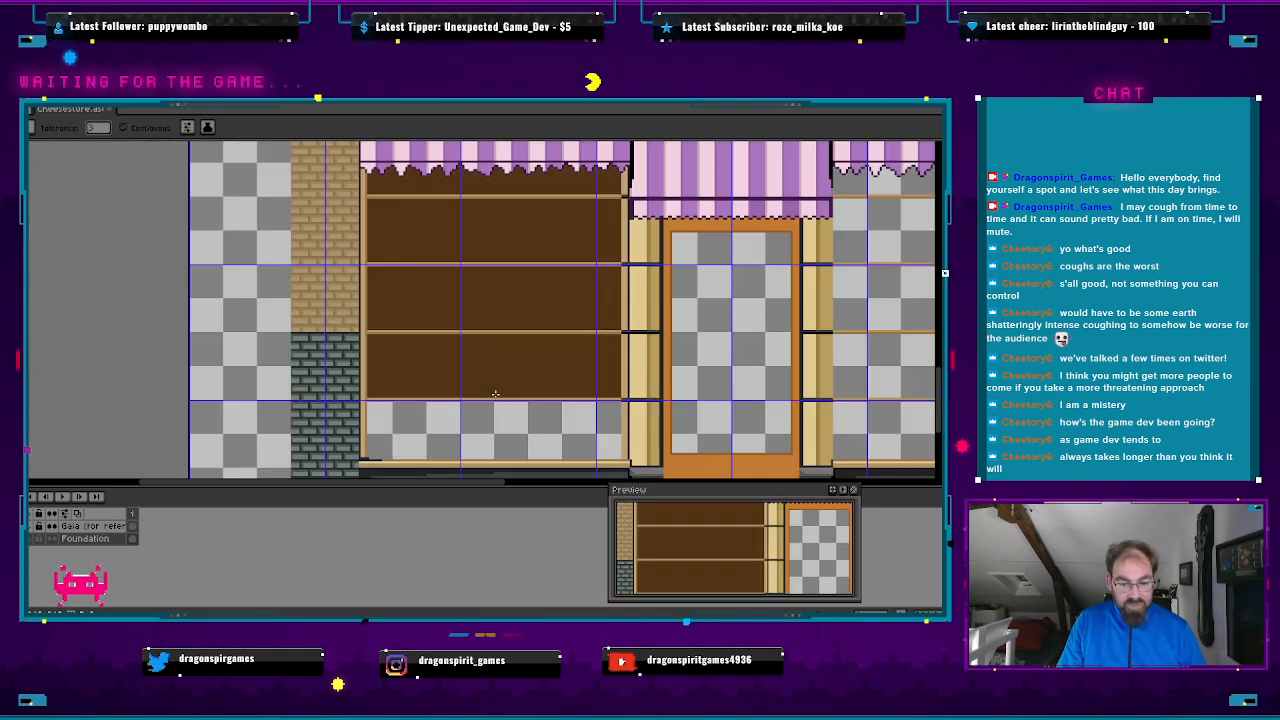
- Fill all the compartments between the right window's shelves with the same dark brown, from the sill up to the awning
{"action": "scroll", "coordinate": [500, 423], "scroll_direction": "right", "scroll_amount": 4}
{"action": "left_click", "coordinate": [600, 398]}
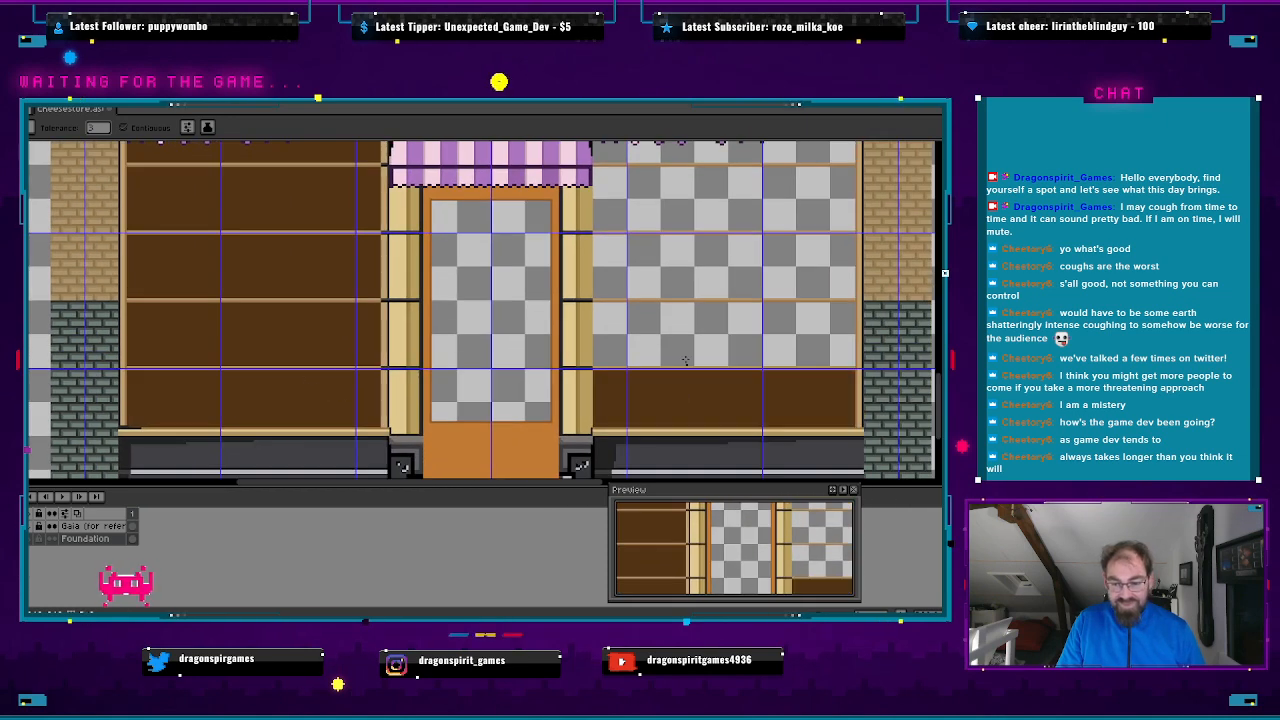
{"action": "left_click", "coordinate": [640, 335]}
{"action": "left_click", "coordinate": [670, 266]}
{"action": "left_click", "coordinate": [695, 200]}
{"action": "left_click", "coordinate": [707, 152]}
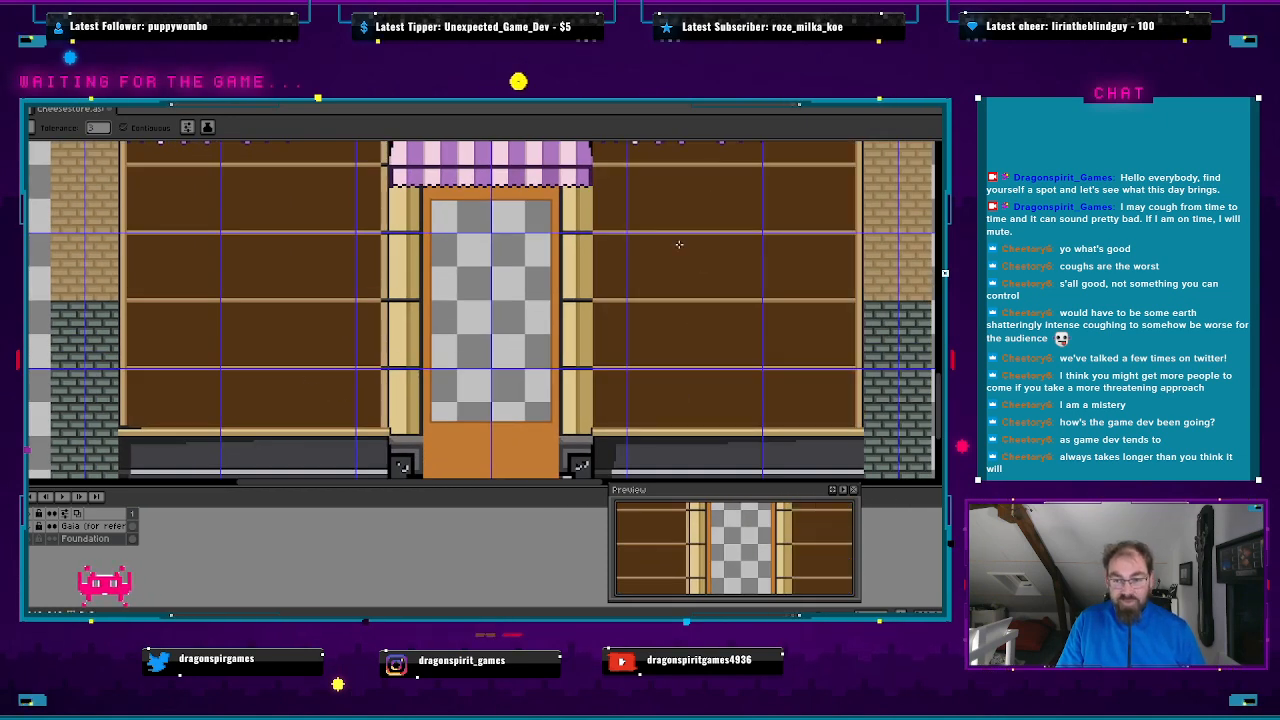
- Switch to the Gradient tool and set its dithering to Bayer Matrix 8x8
{"action": "scroll", "coordinate": [430, 288], "scroll_direction": "down", "scroll_amount": 2}
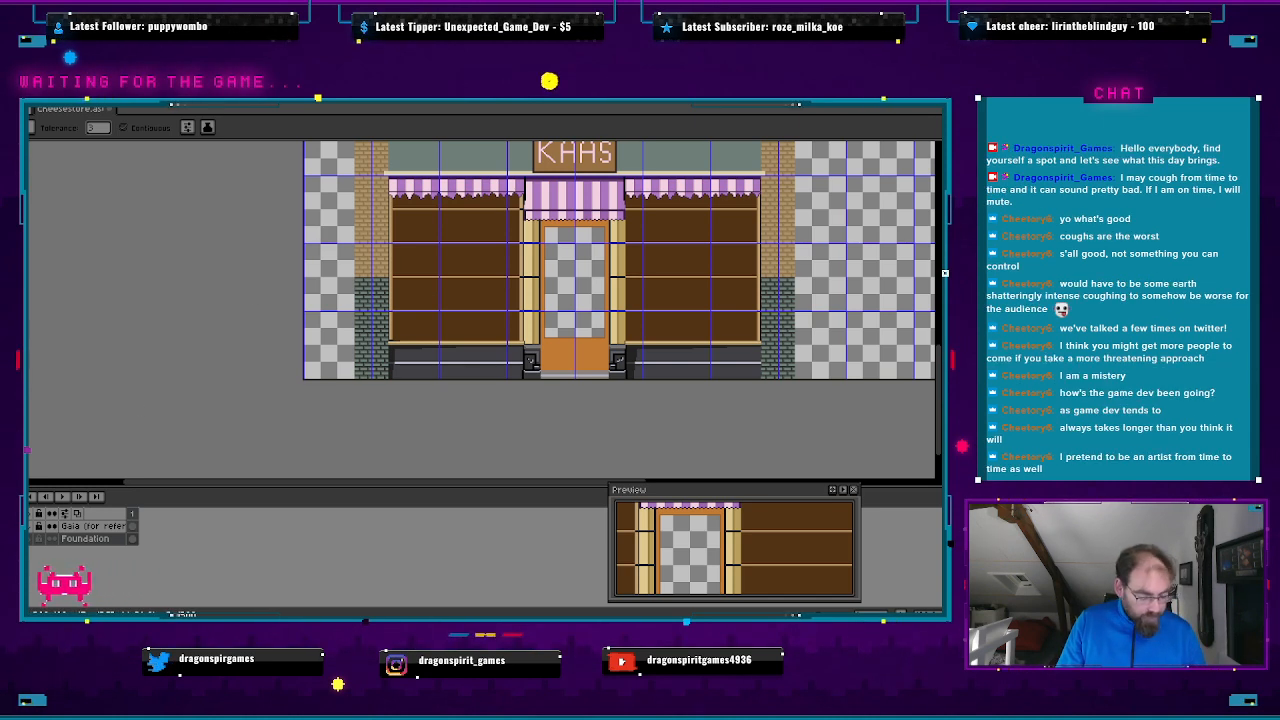
{"action": "key", "text": "b"}
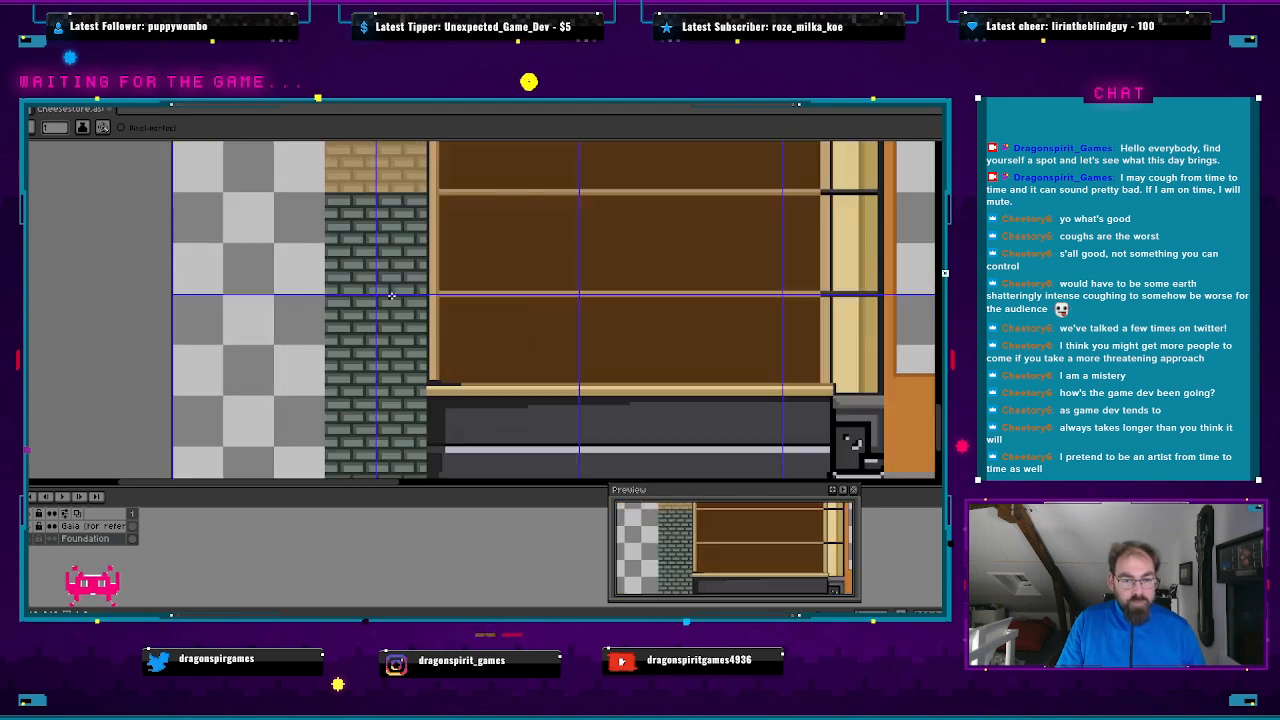
{"action": "scroll", "coordinate": [482, 263], "scroll_direction": "up", "scroll_amount": 3}
{"action": "scroll", "coordinate": [482, 263], "scroll_direction": "up", "scroll_amount": 1}
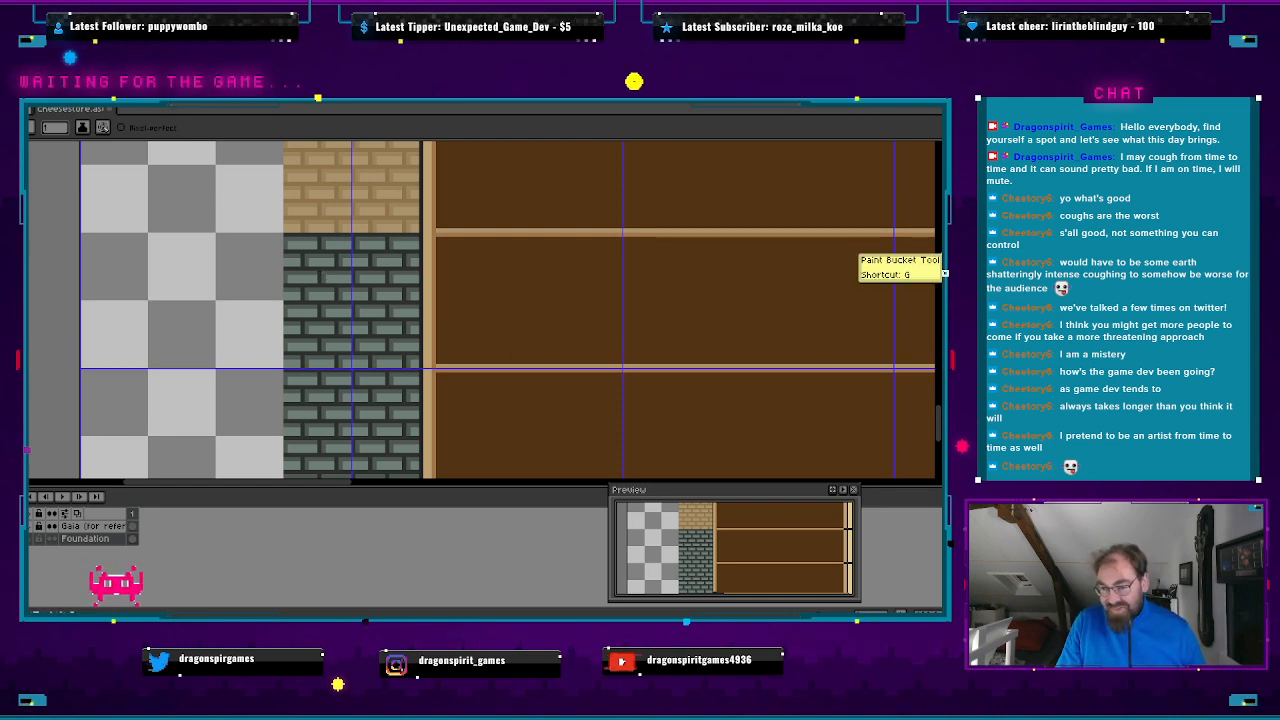
{"action": "left_click", "coordinate": [950, 242]}
{"action": "left_click", "coordinate": [936, 241]}
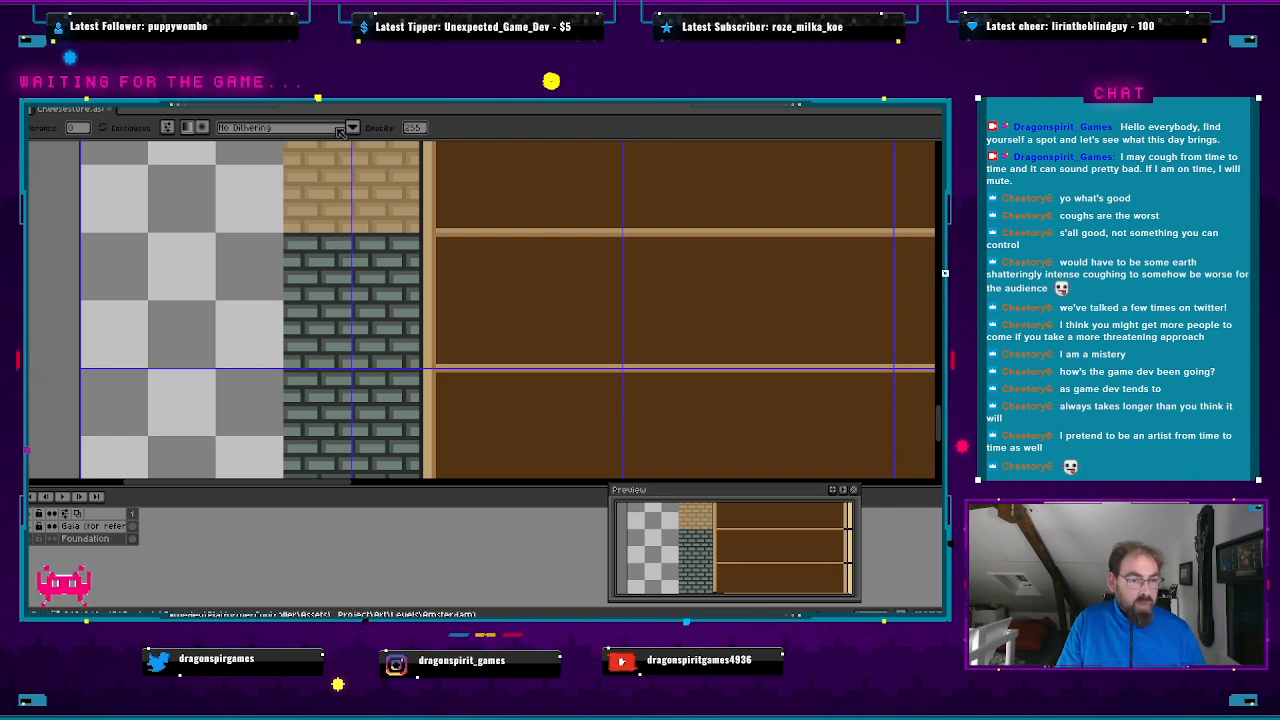
{"action": "left_click", "coordinate": [352, 128]}
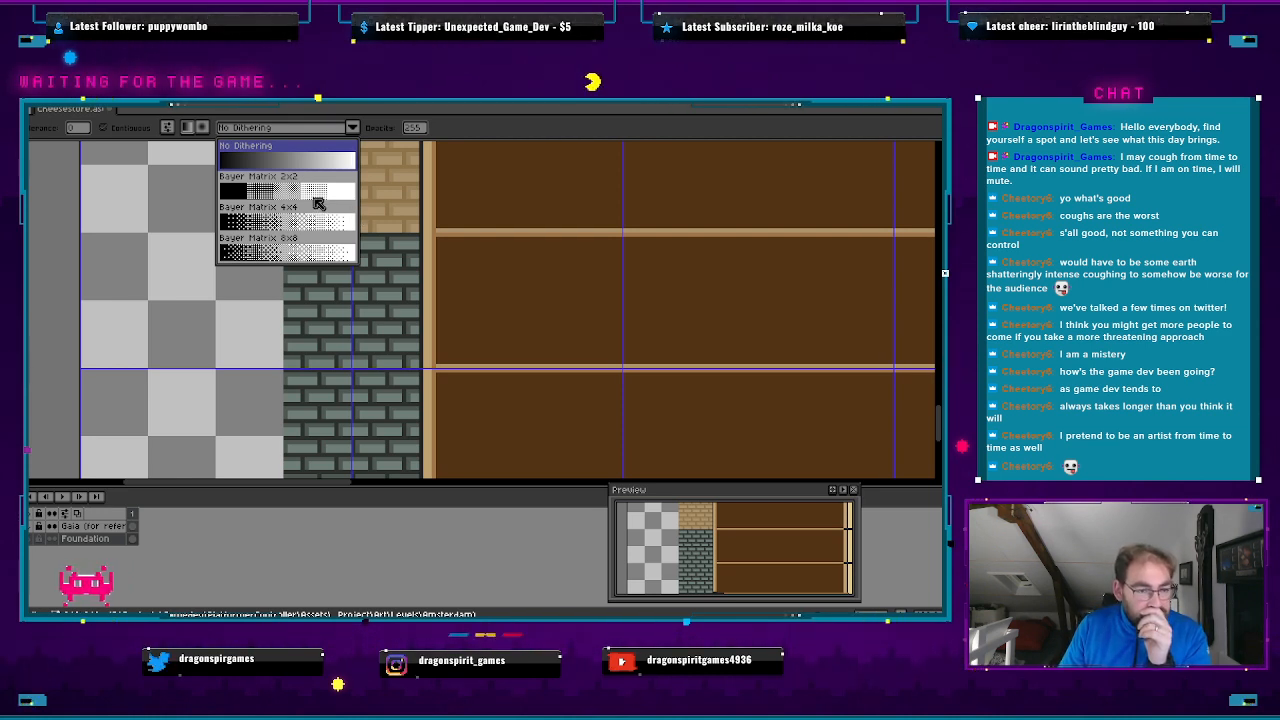
{"action": "left_click", "coordinate": [259, 251]}
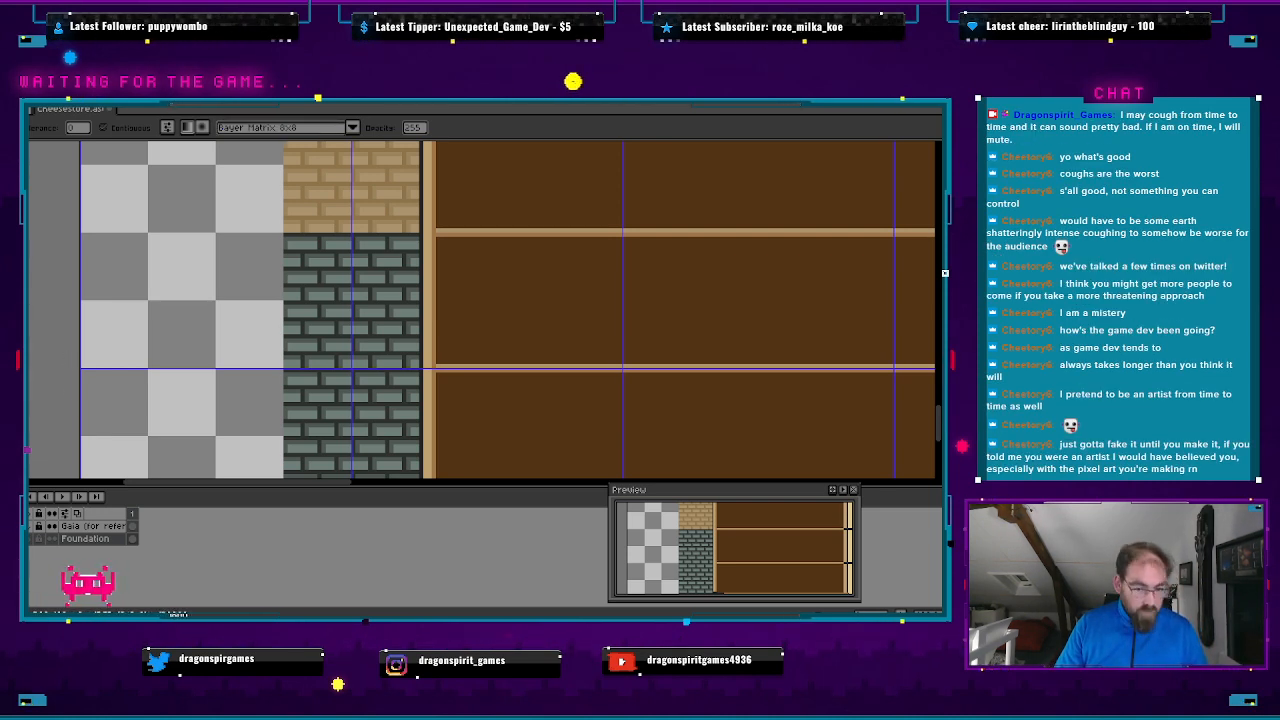
{"action": "key", "text": "i"}
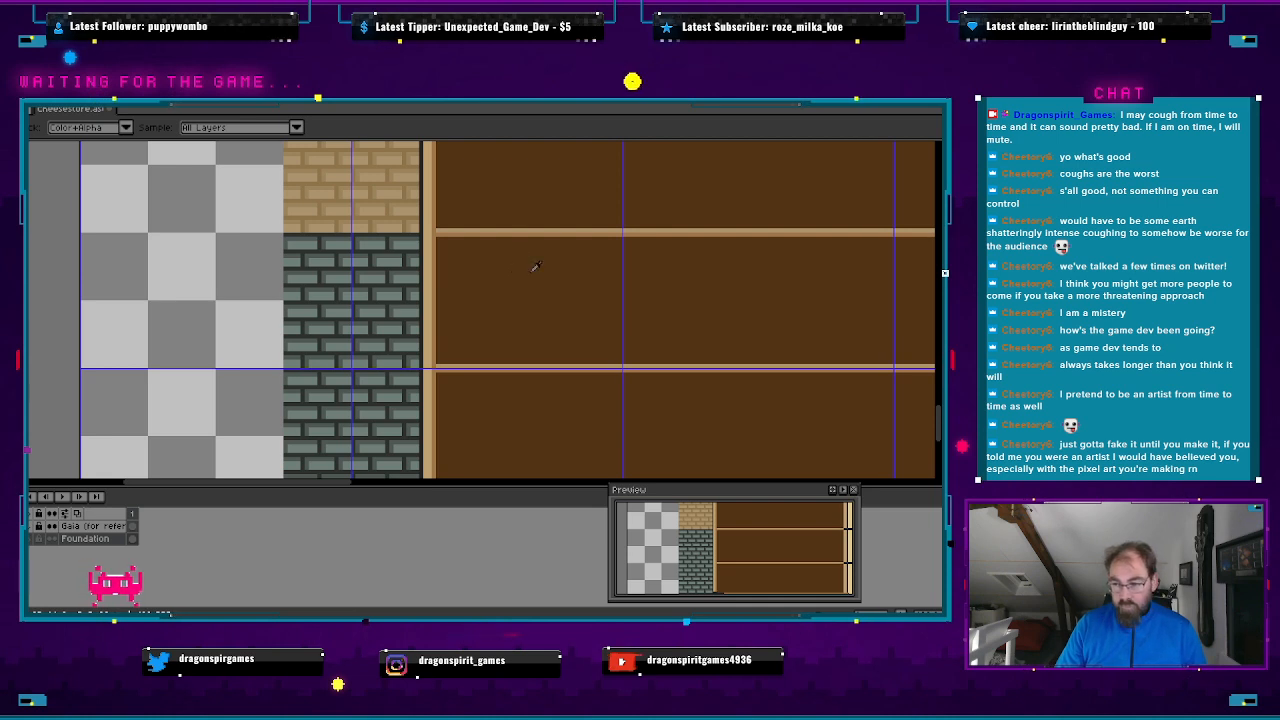
{"action": "key", "text": "g"}
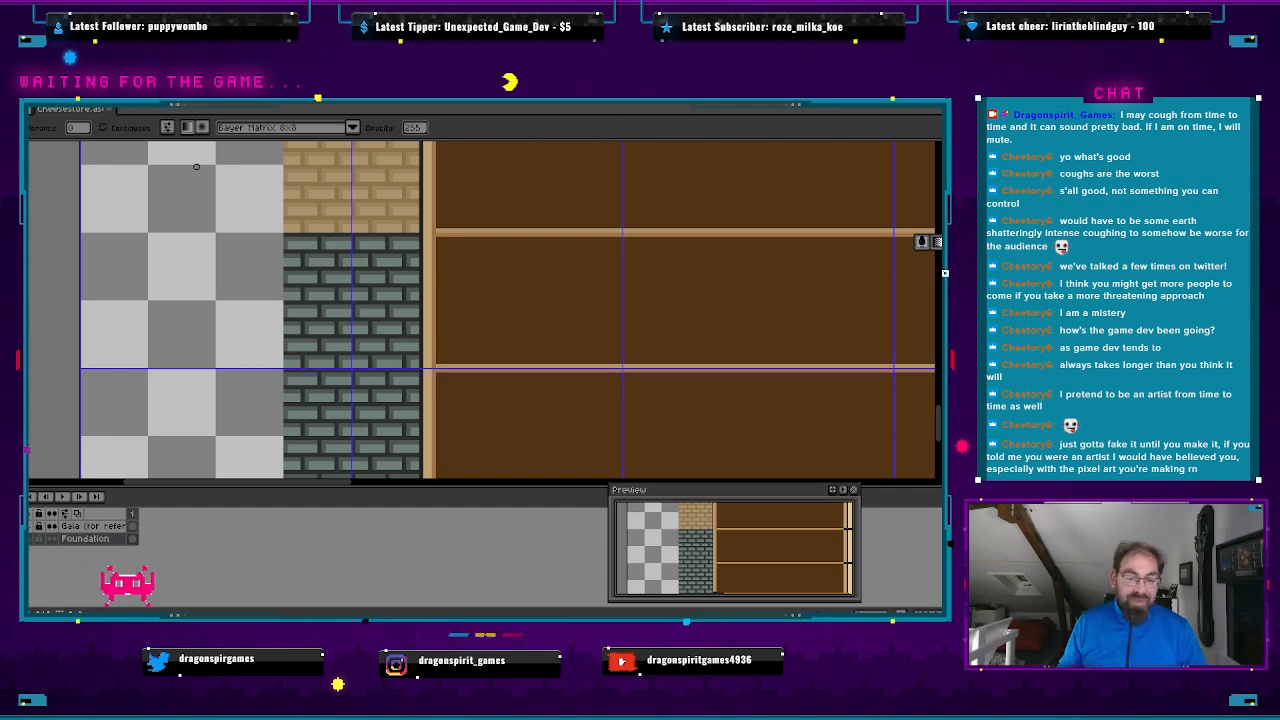
- Show the Gaia reference layer beside the shop facade
{"action": "scroll", "coordinate": [509, 228], "scroll_direction": "down", "scroll_amount": 1}
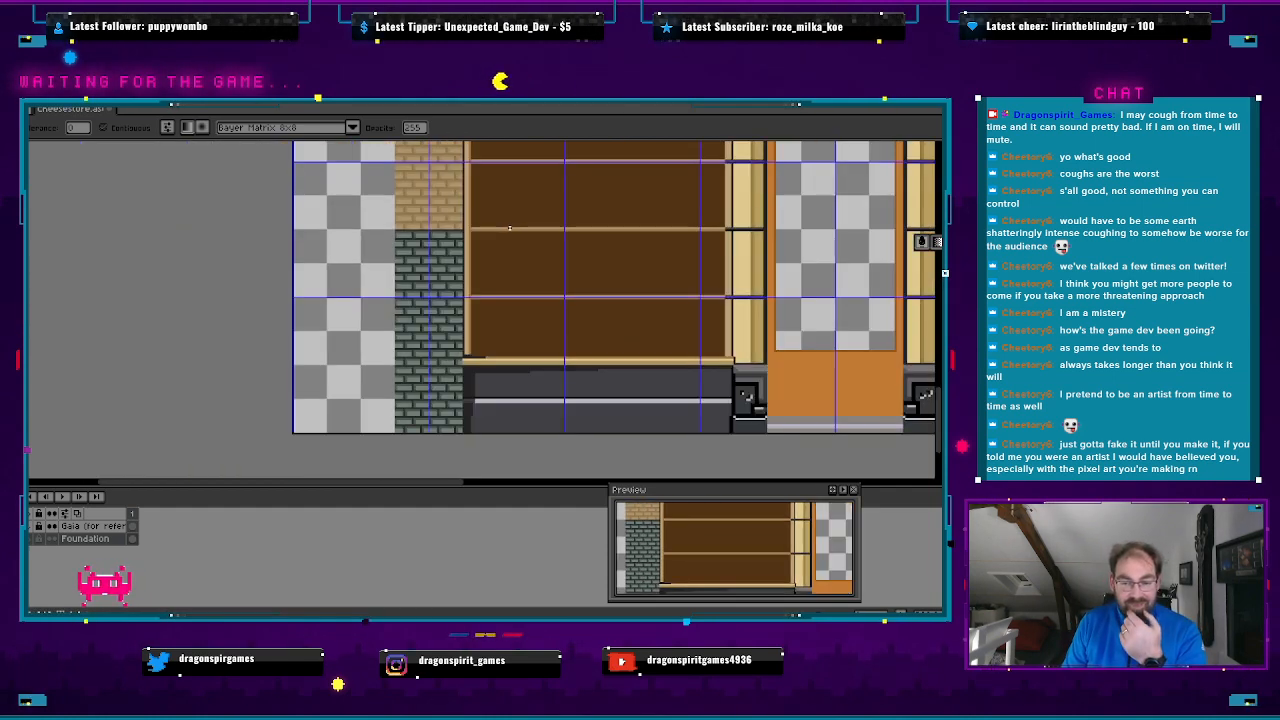
{"action": "scroll", "coordinate": [520, 247], "scroll_direction": "down", "scroll_amount": 1}
{"action": "left_click_drag", "start_coordinate": [557, 242], "coordinate": [498, 318]}
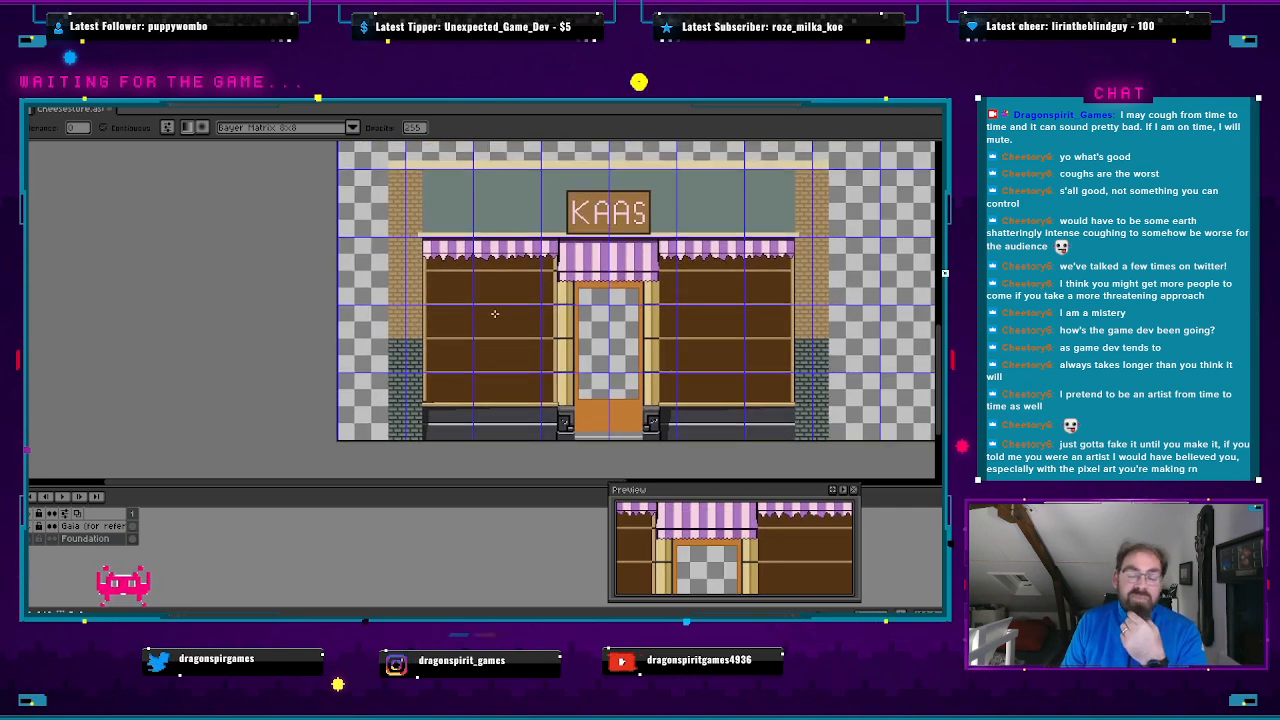
{"action": "left_click", "coordinate": [51, 527]}
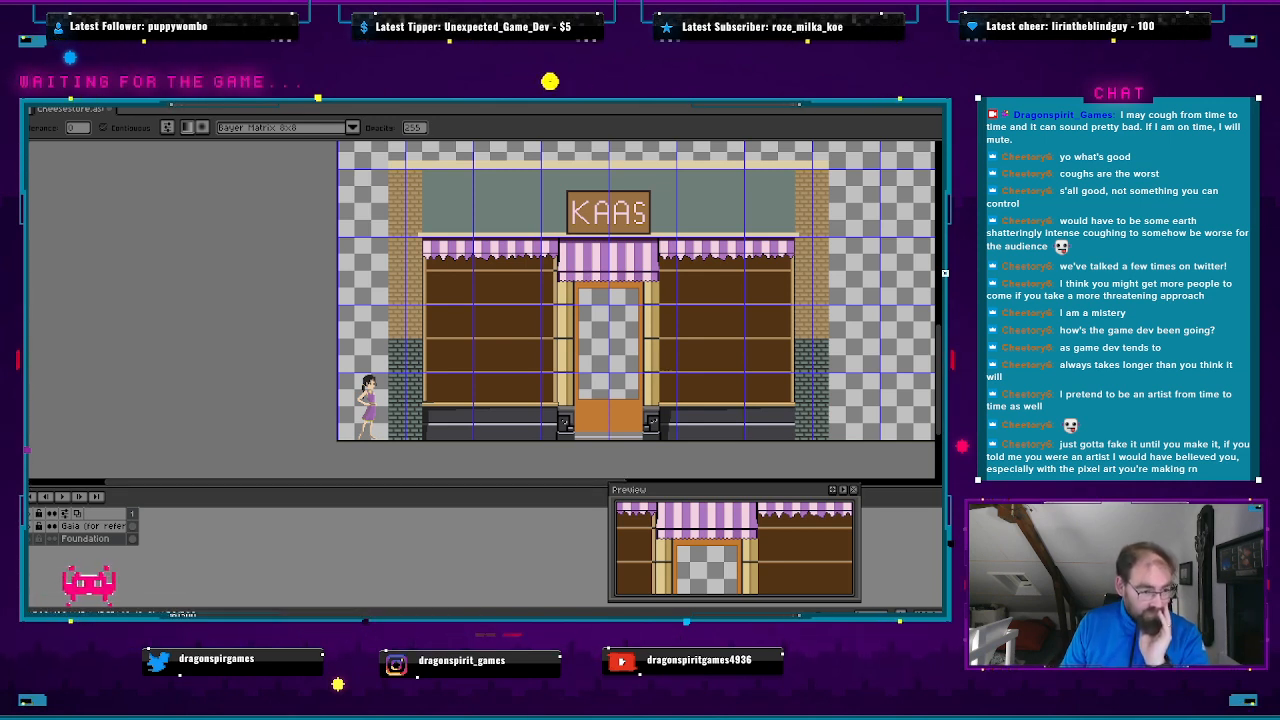
- Apply a short vertical dithered gradient from dark brown to black in the left window's compartment directly below its top shelf
{"action": "key", "text": "i"}
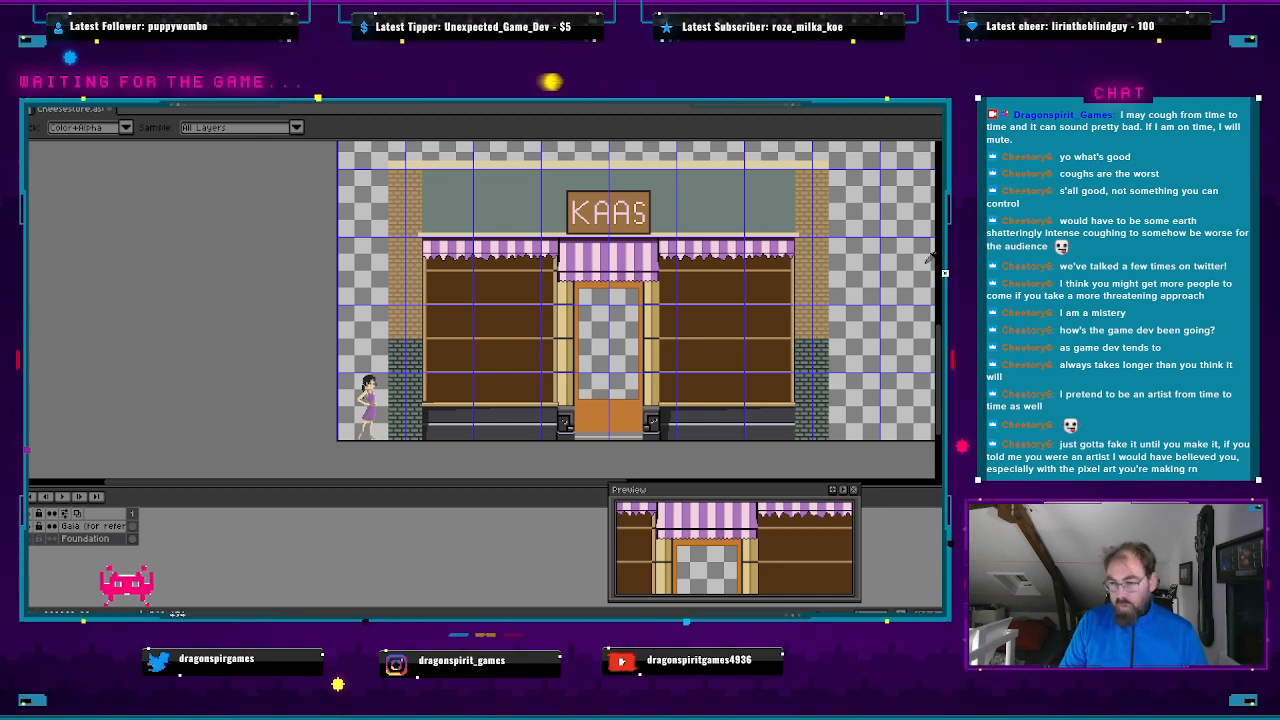
{"action": "key", "text": "g"}
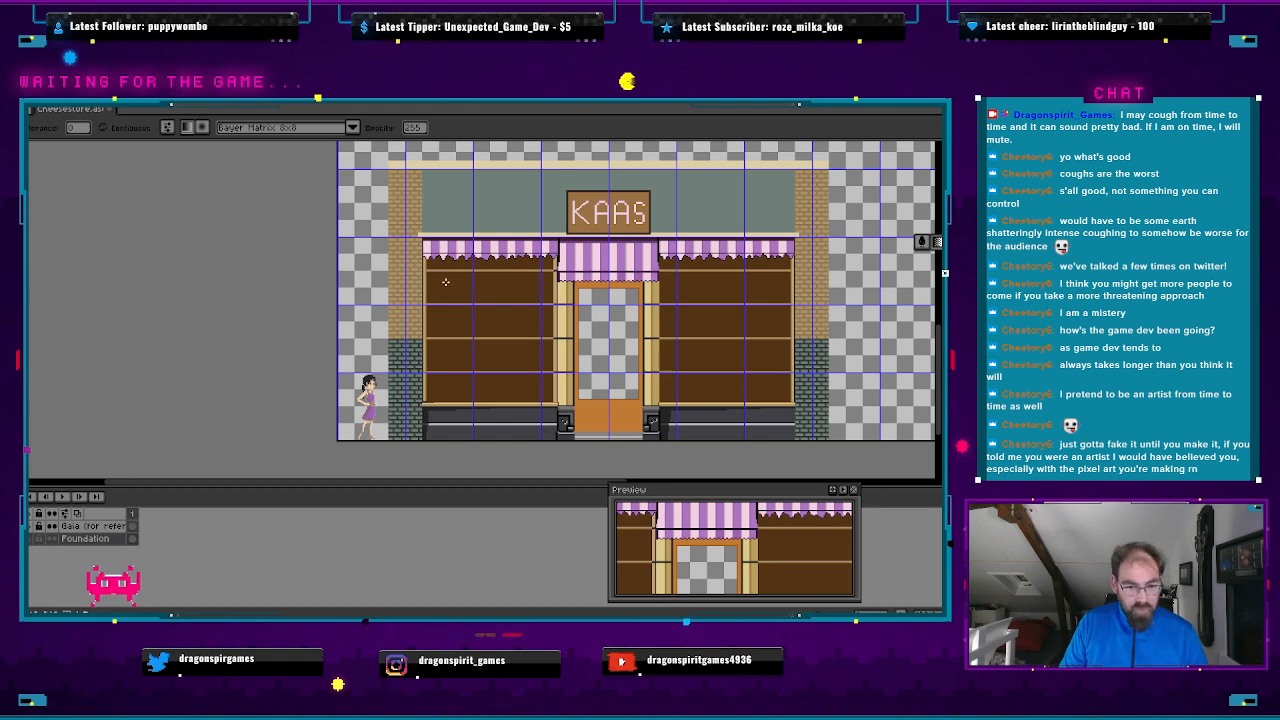
{"action": "scroll", "coordinate": [445, 282], "scroll_direction": "up", "scroll_amount": 2}
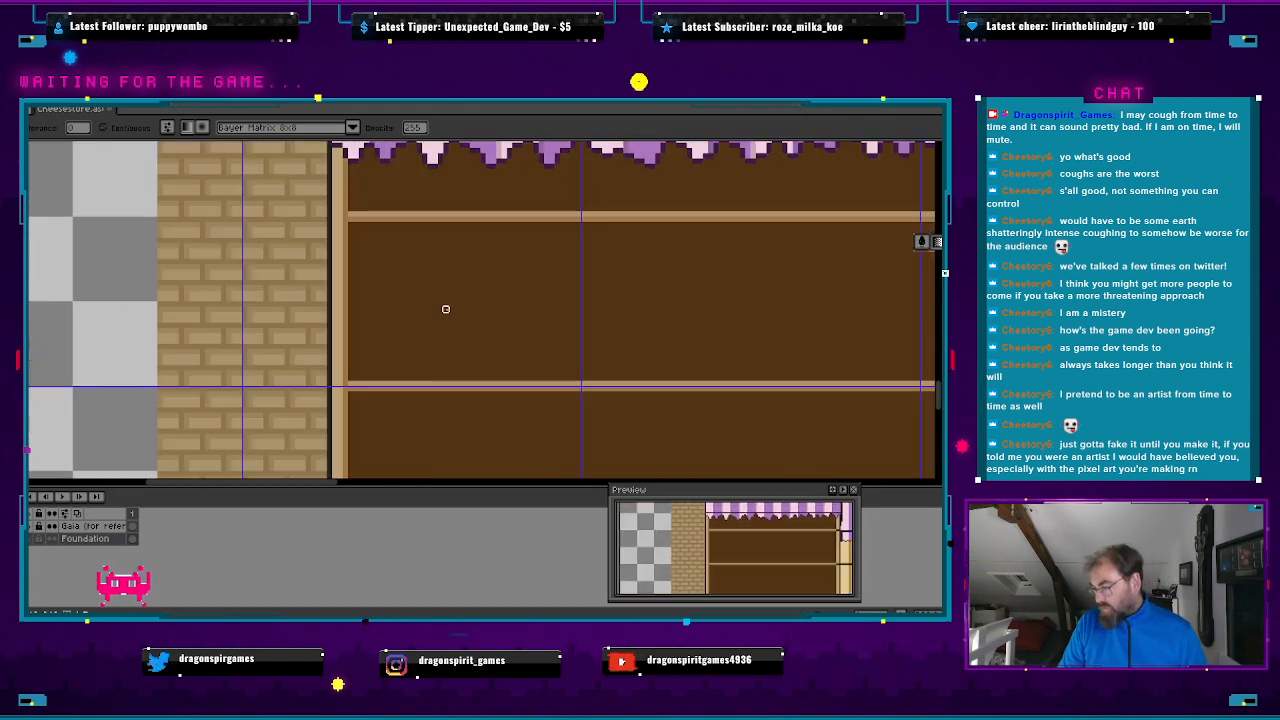
{"action": "mouse_move", "coordinate": [382, 224]}
{"action": "left_mouse_down"}
{"action": "mouse_move", "coordinate": [423, 271]}
{"action": "mouse_move", "coordinate": [382, 245]}
{"action": "left_mouse_up"}
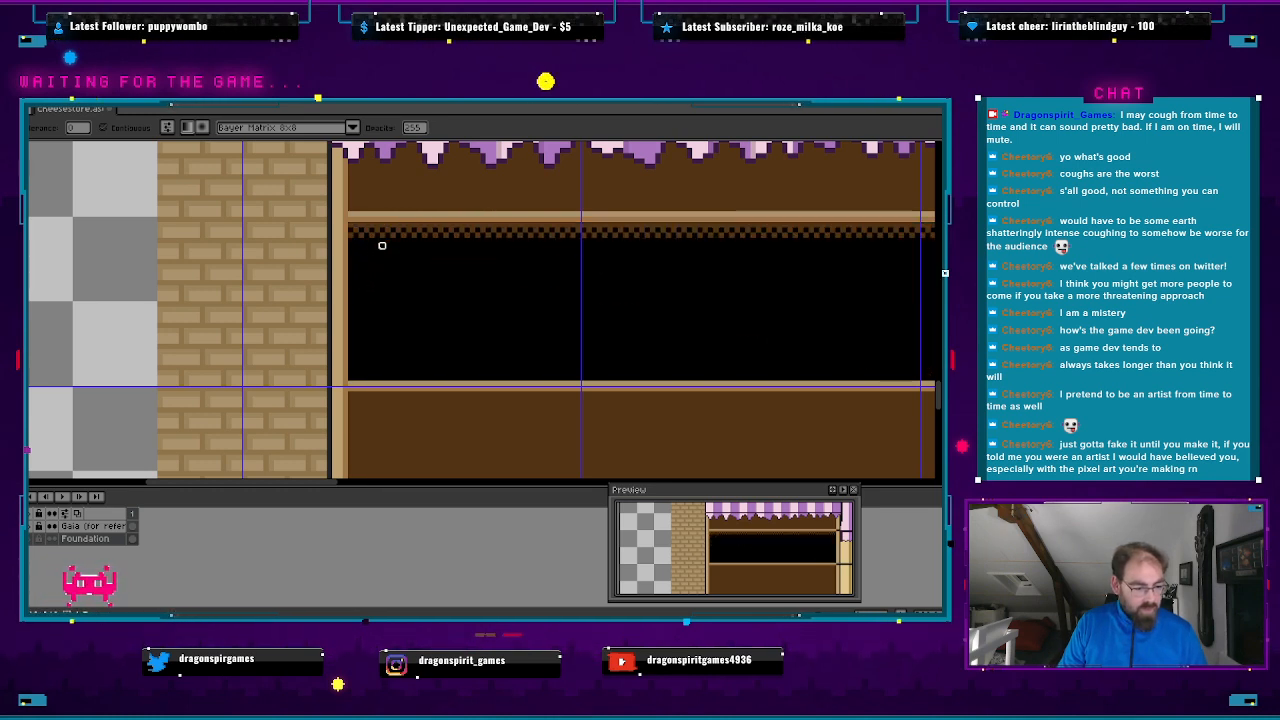
- Undo the black gradient and set the background color to the darker brown 281300
{"action": "key", "text": "ctrl+z"}
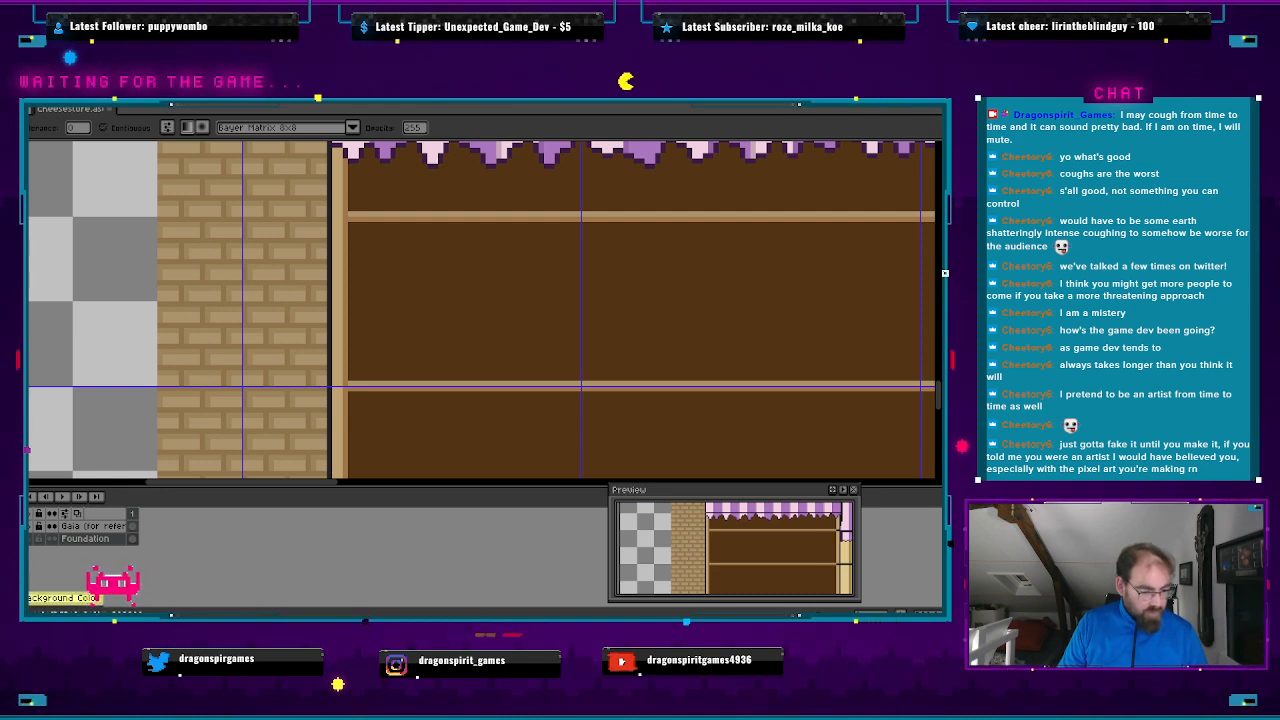
{"action": "left_click", "coordinate": [20, 598]}
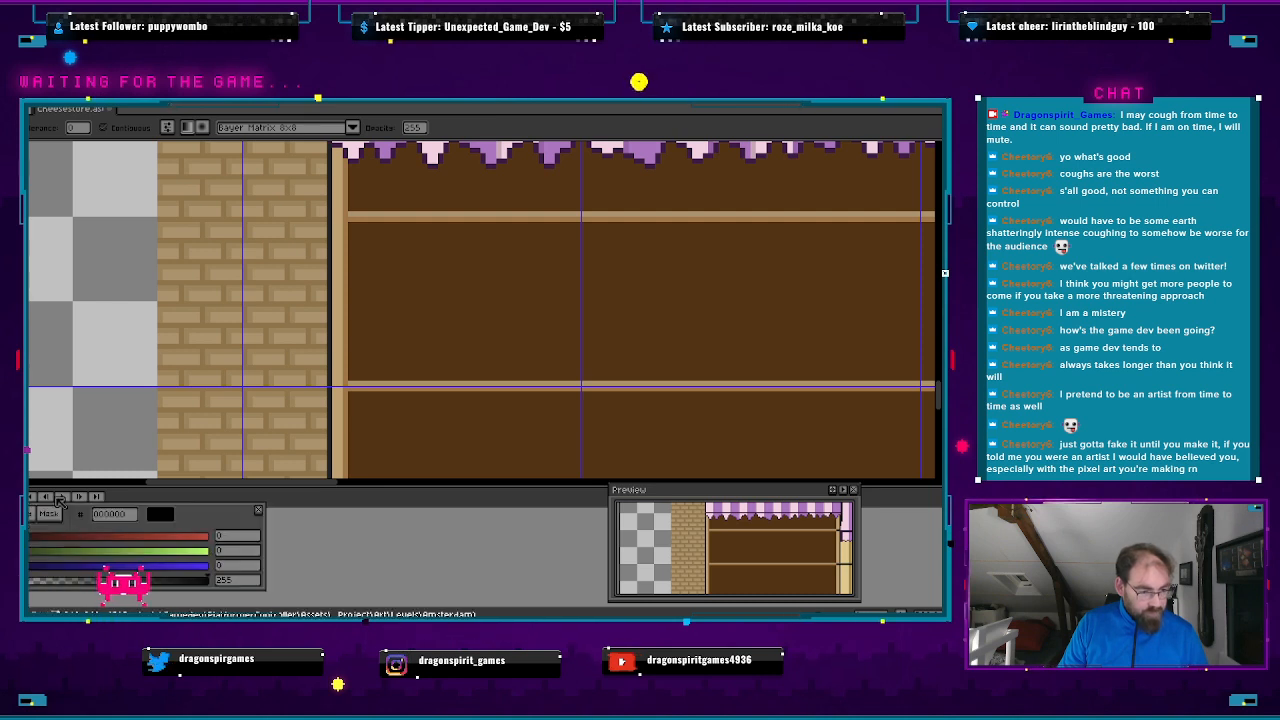
{"action": "key", "text": "Escape"}
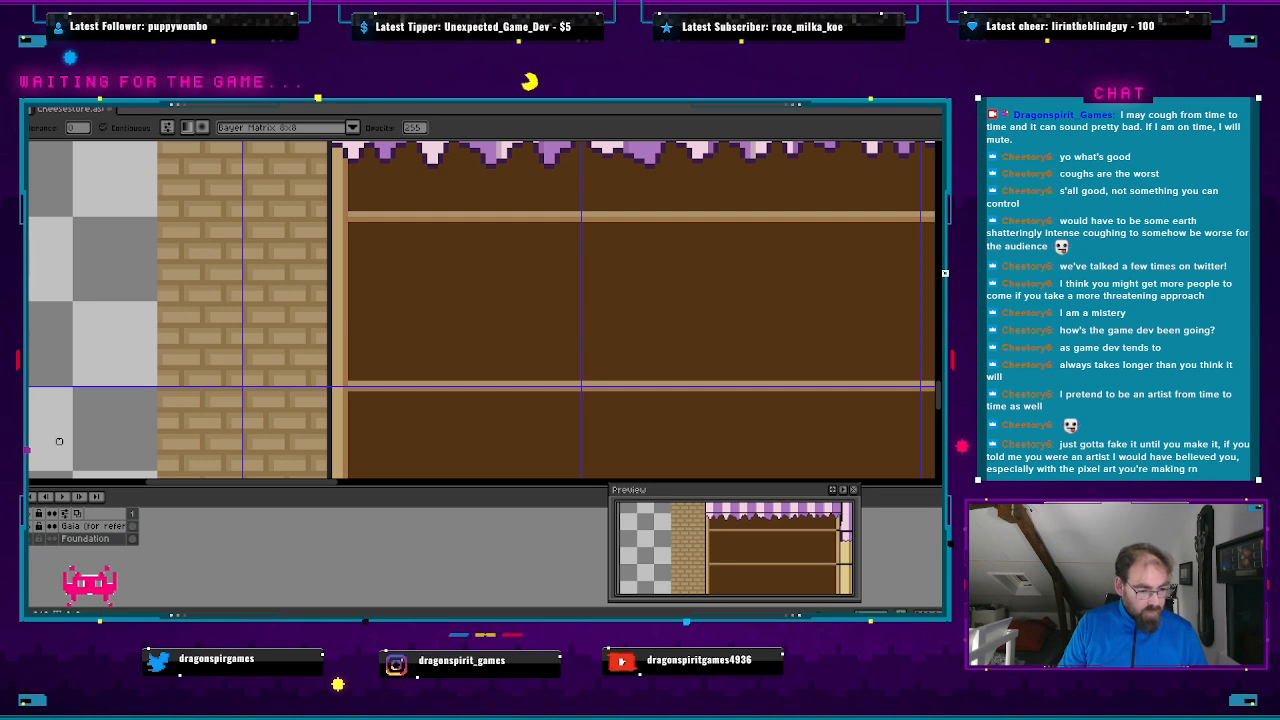
{"action": "left_click", "coordinate": [80, 578]}
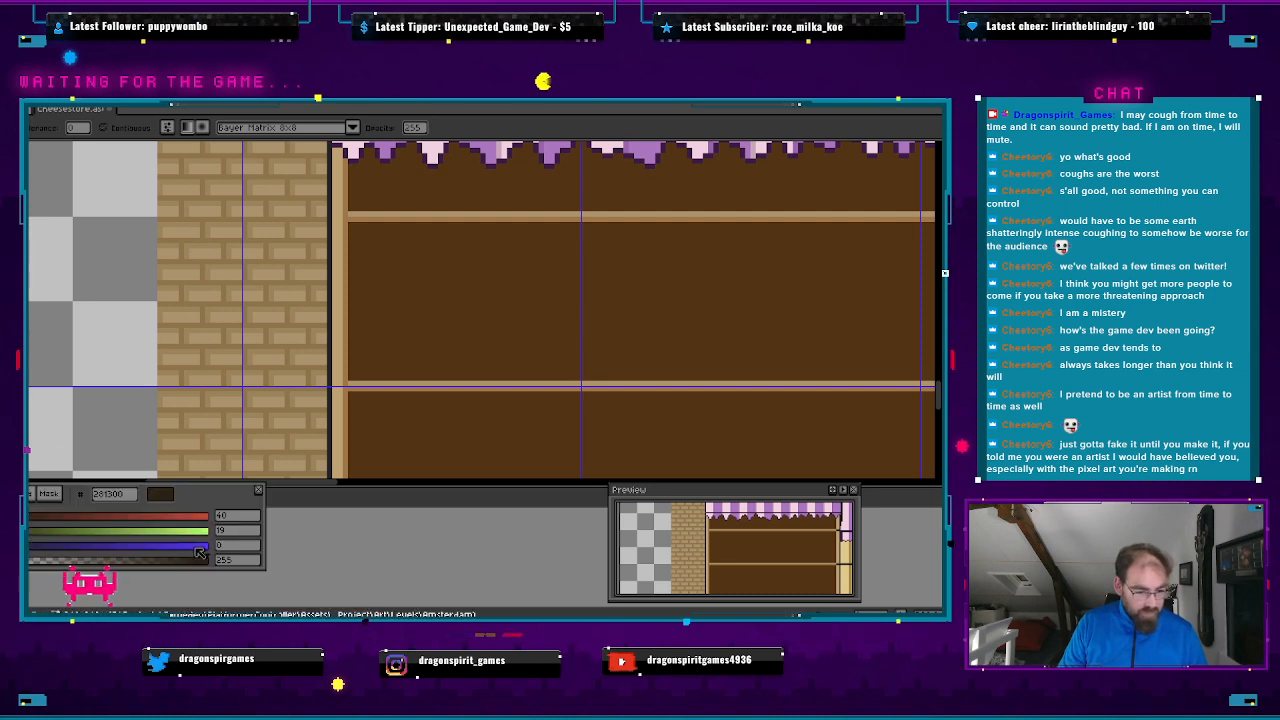
{"action": "left_click", "coordinate": [130, 494]}
{"action": "key", "text": "ctrl+c"}
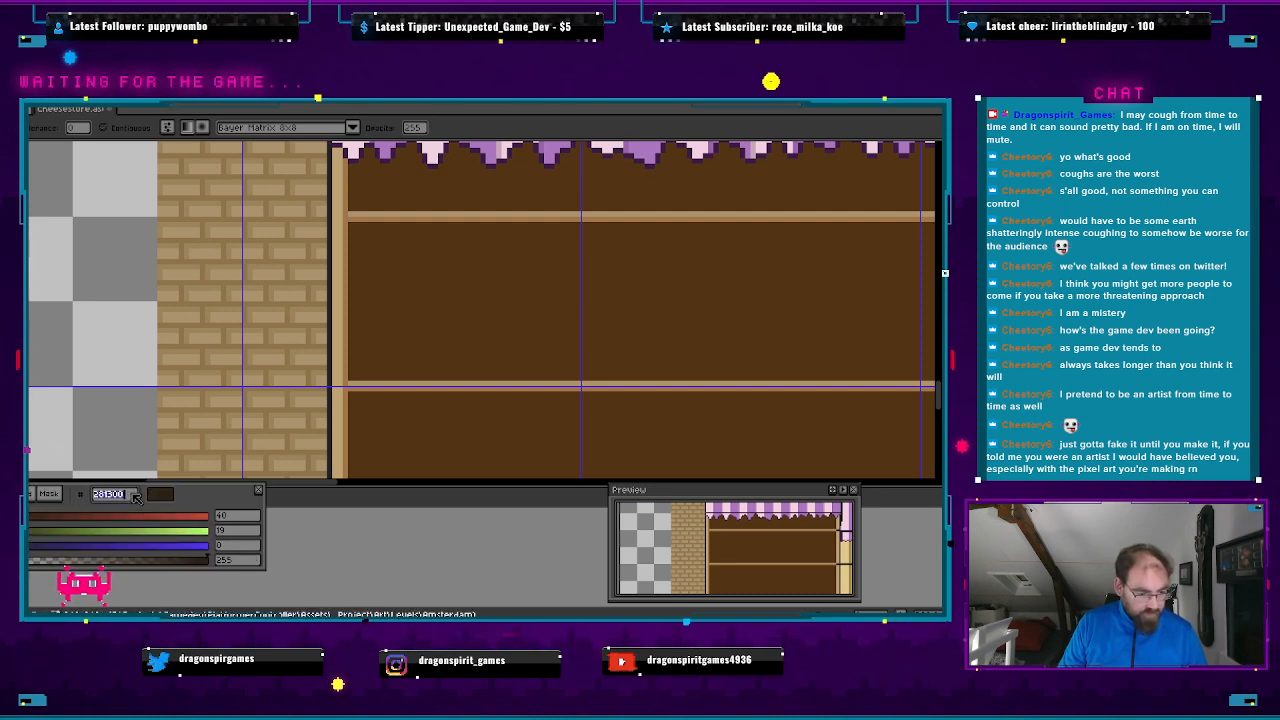
{"action": "key", "text": "Return"}
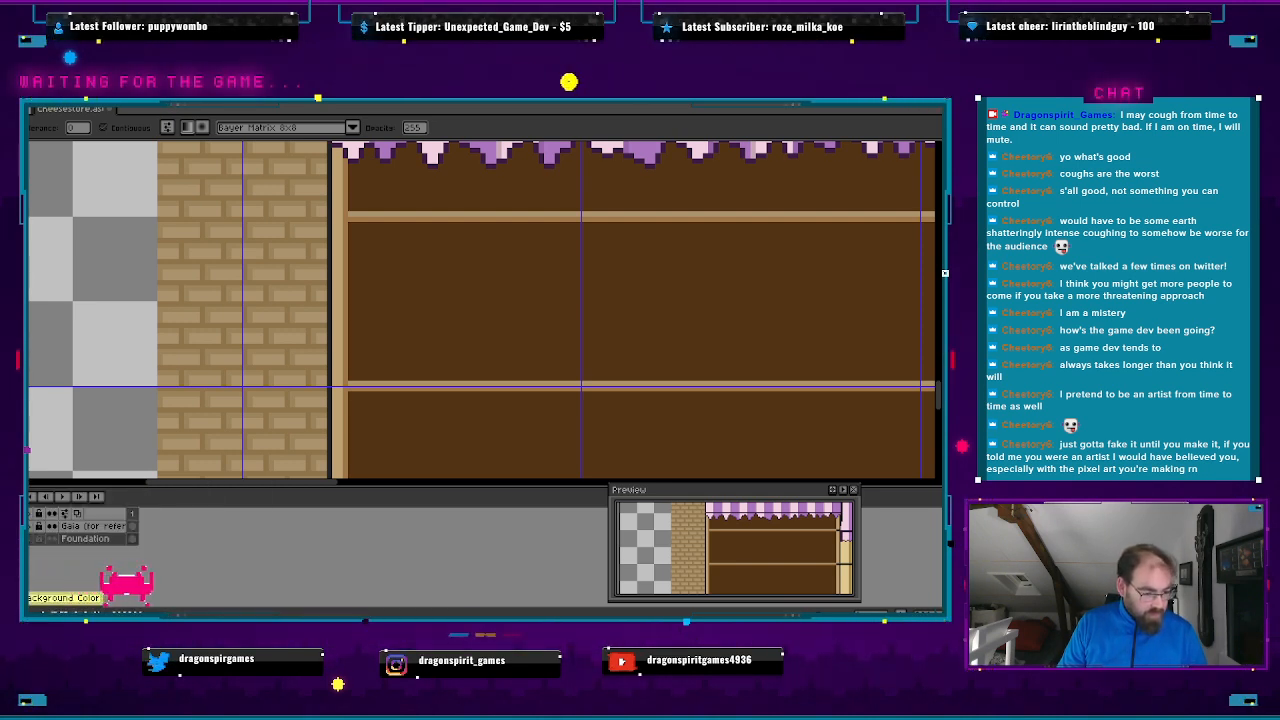
{"action": "left_click", "coordinate": [125, 600]}
{"action": "left_click", "coordinate": [121, 517]}
{"action": "key", "text": "ctrl+v"}
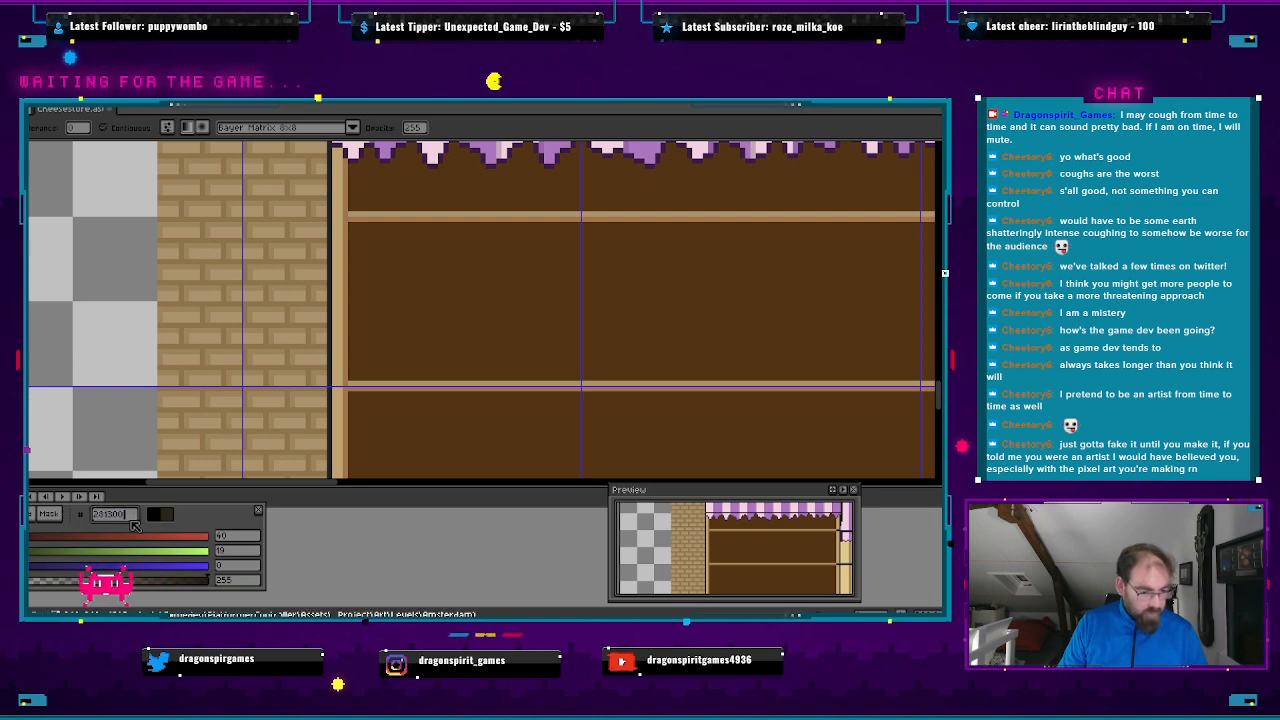
{"action": "left_click", "coordinate": [258, 510]}
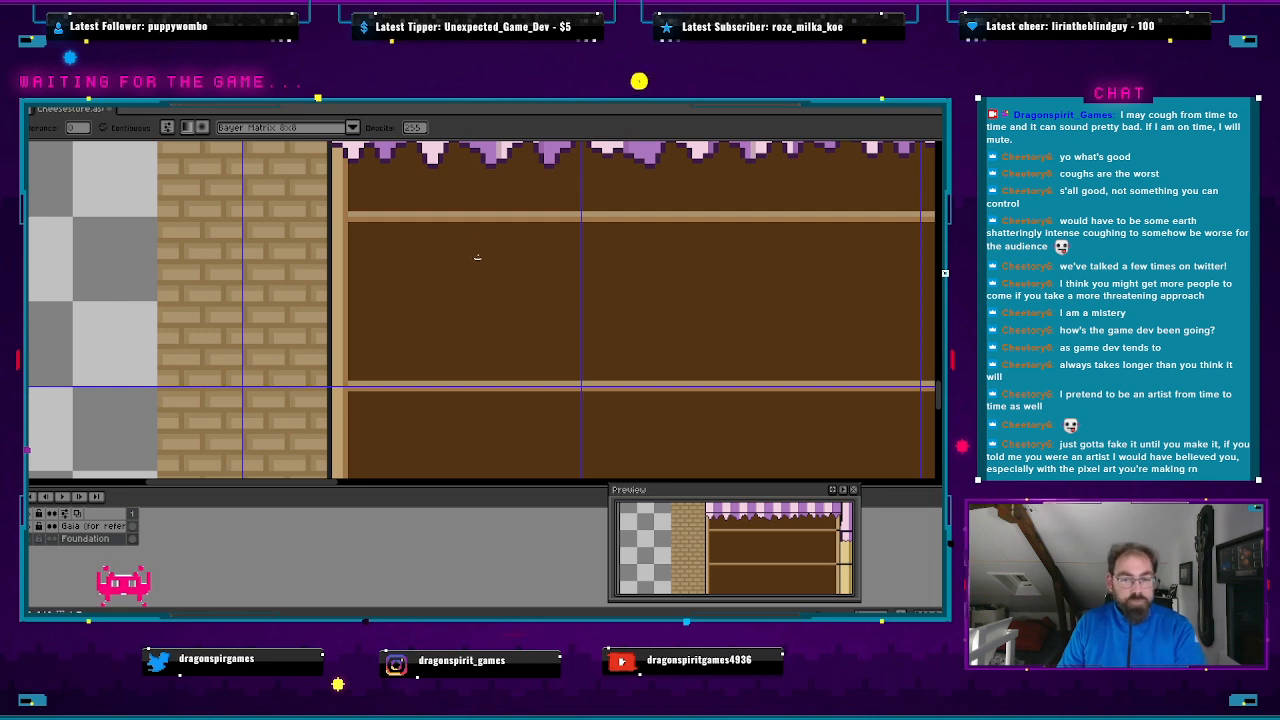
{"action": "left_click", "coordinate": [557, 232]}
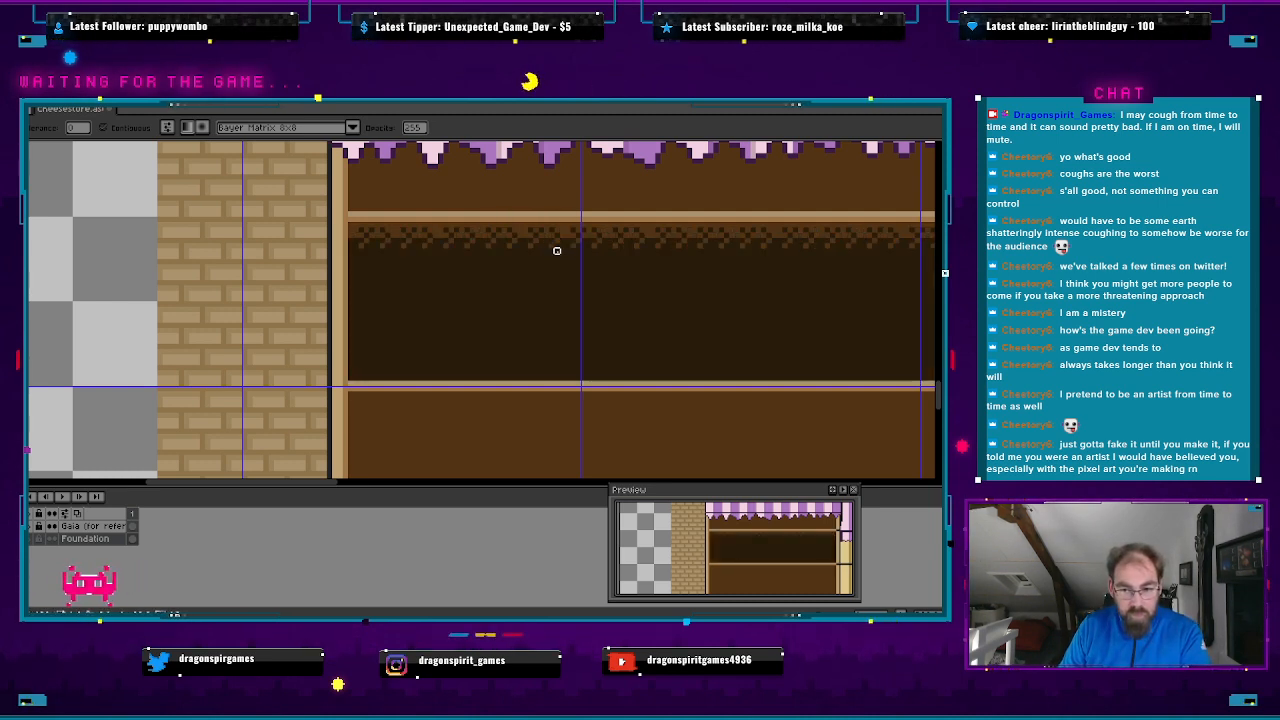
{"action": "key", "text": "ctrl+z"}
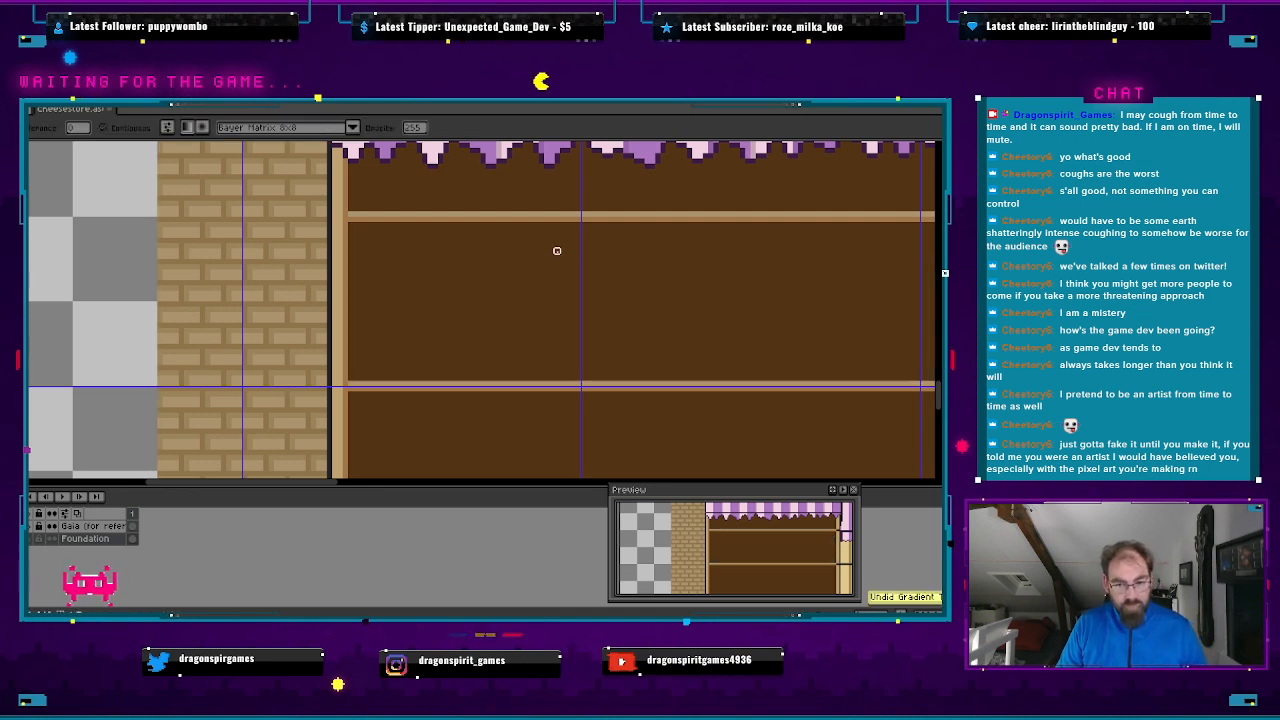
{"action": "left_click_drag", "start_coordinate": [551, 288], "coordinate": [551, 222]}
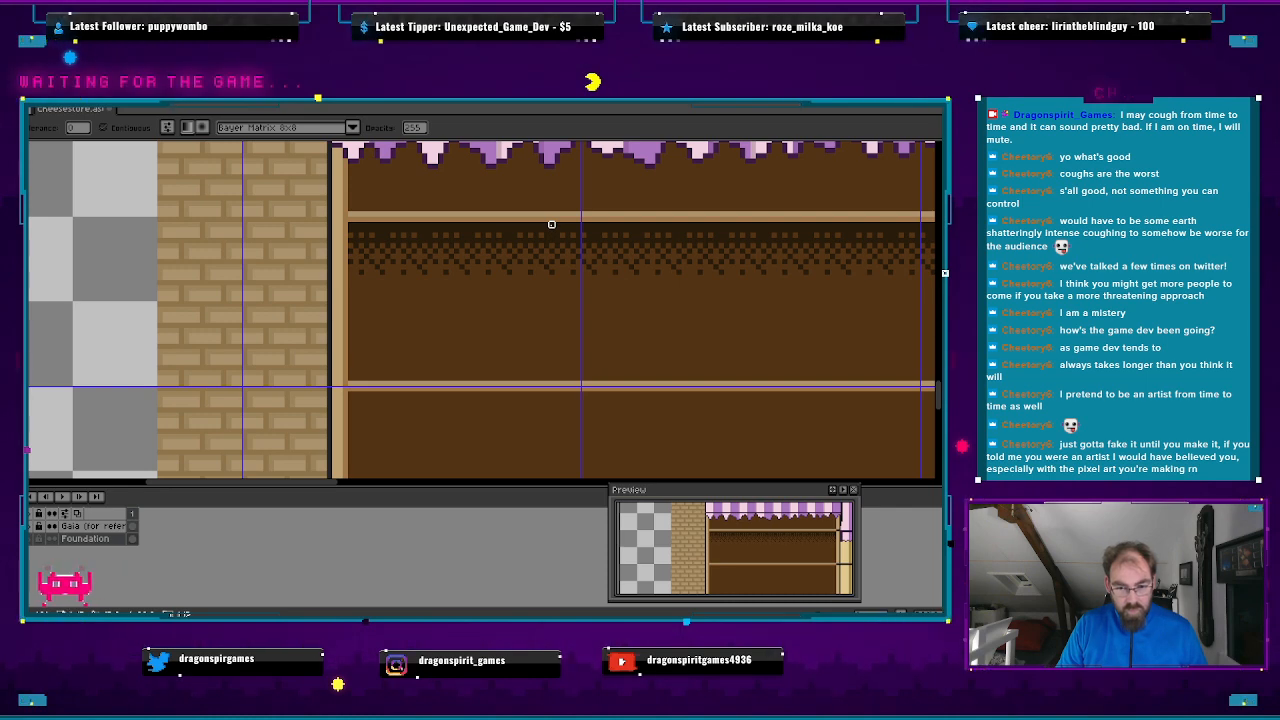
{"action": "scroll", "coordinate": [551, 333], "scroll_direction": "down", "scroll_amount": 1}
{"action": "scroll", "coordinate": [551, 333], "scroll_direction": "down", "scroll_amount": 1}
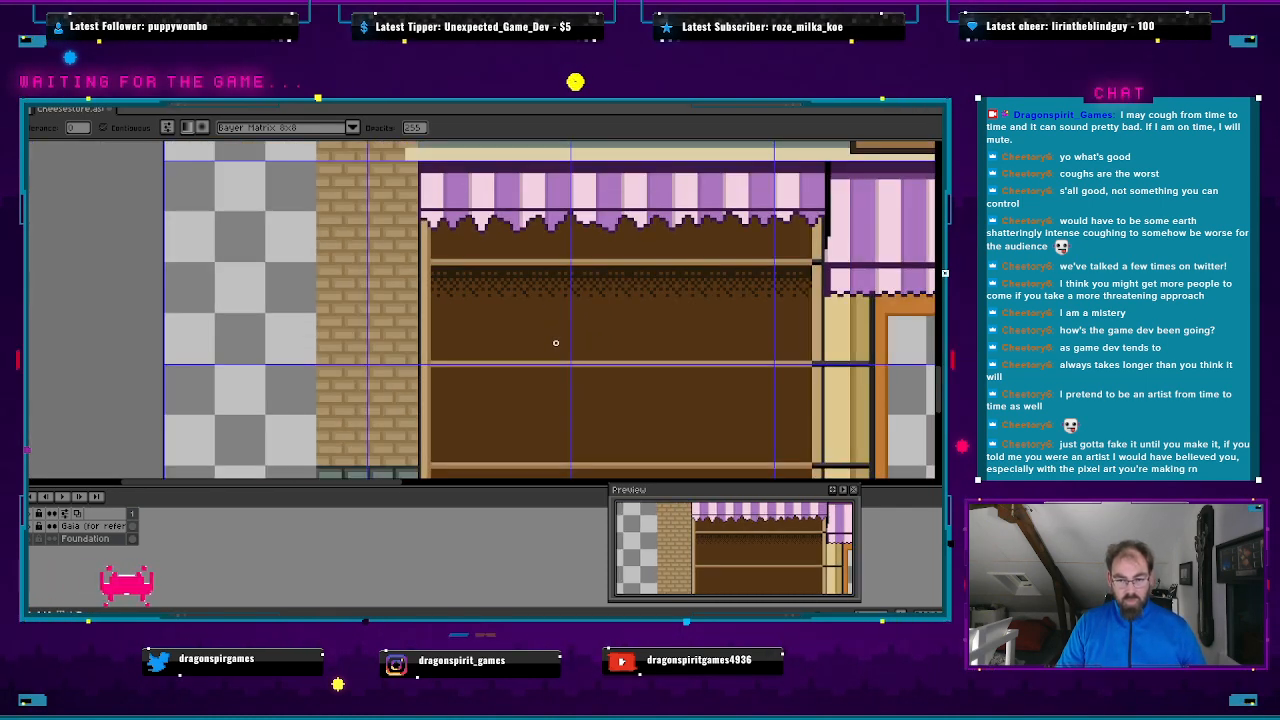
{"action": "key", "text": "ctrl+z"}
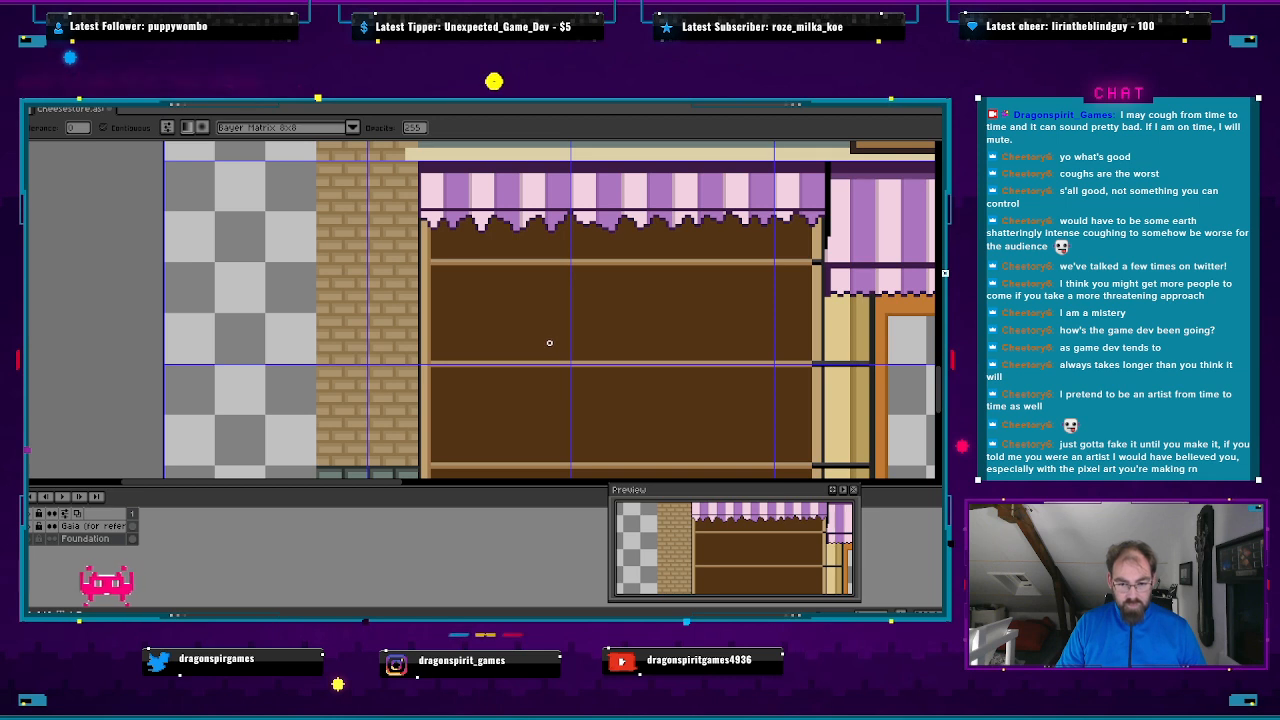
- Apply vertical dithered gradients, darker brown above fading to brown below, in the left window's first three compartments under its top shelf
{"action": "left_click_drag", "start_coordinate": [551, 343], "coordinate": [549, 292]}
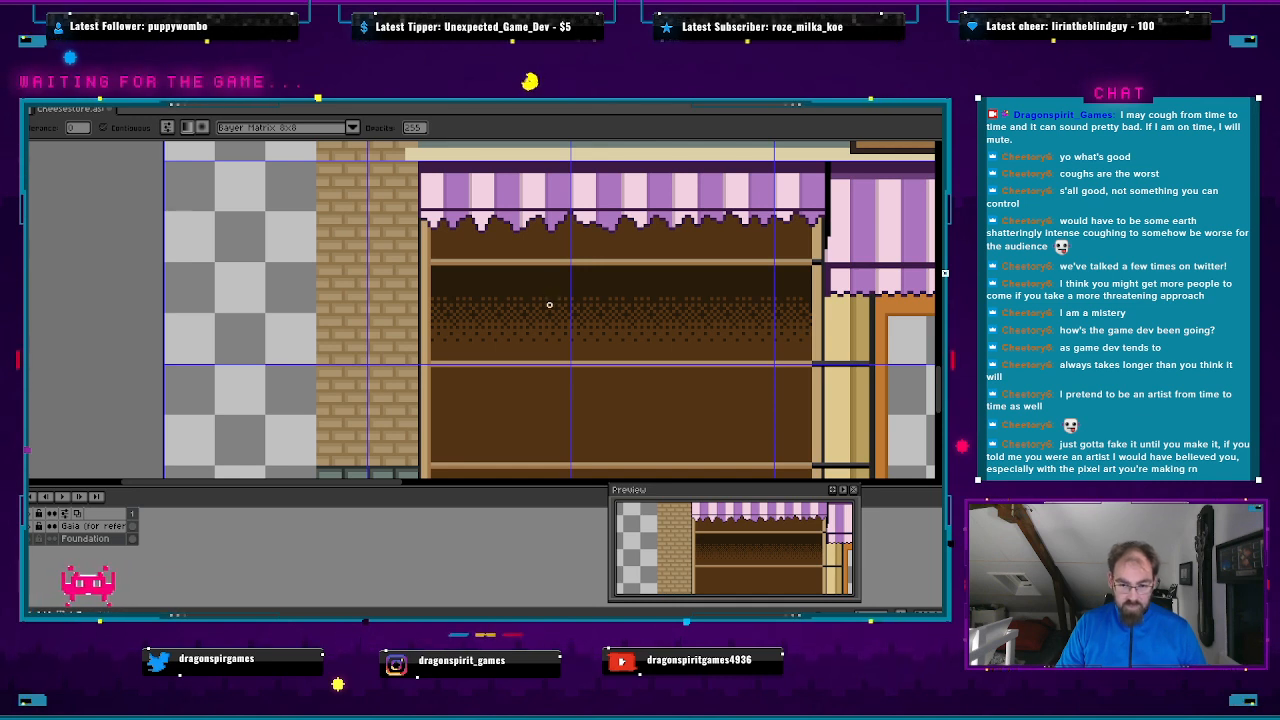
{"action": "left_click_drag", "start_coordinate": [536, 434], "coordinate": [536, 393]}
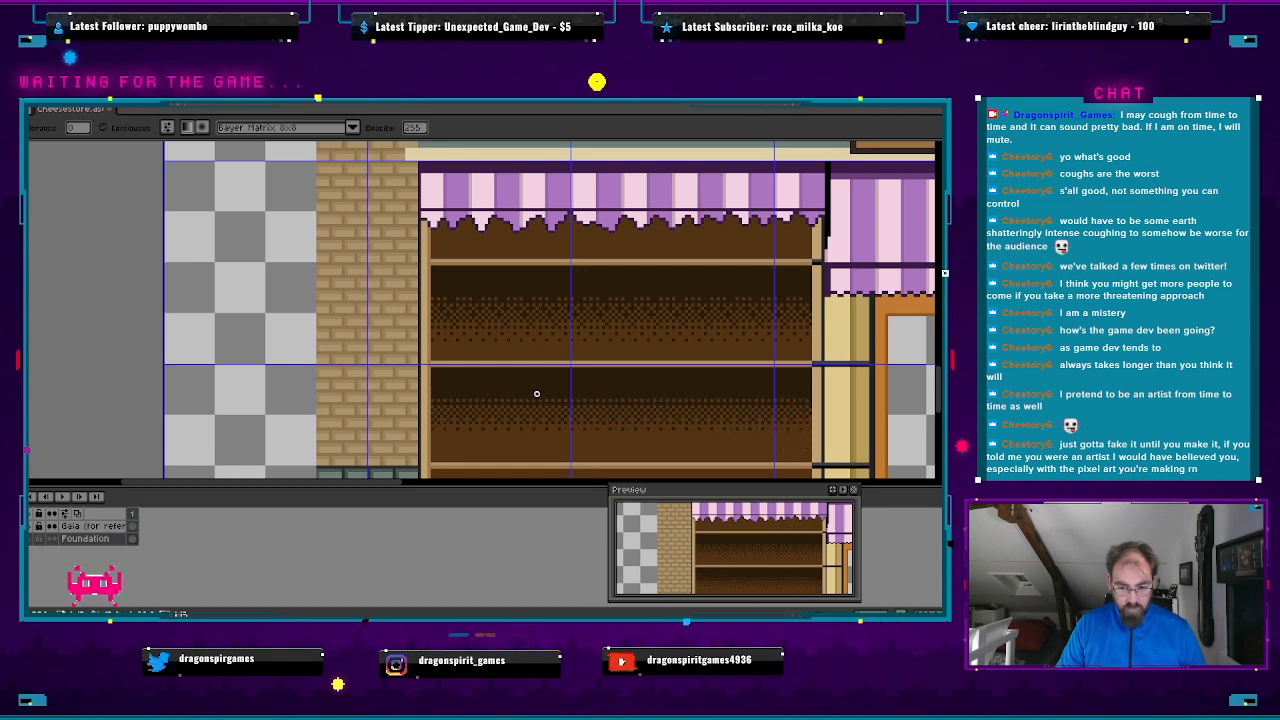
{"action": "scroll", "coordinate": [540, 380], "scroll_direction": "down", "scroll_amount": 5}
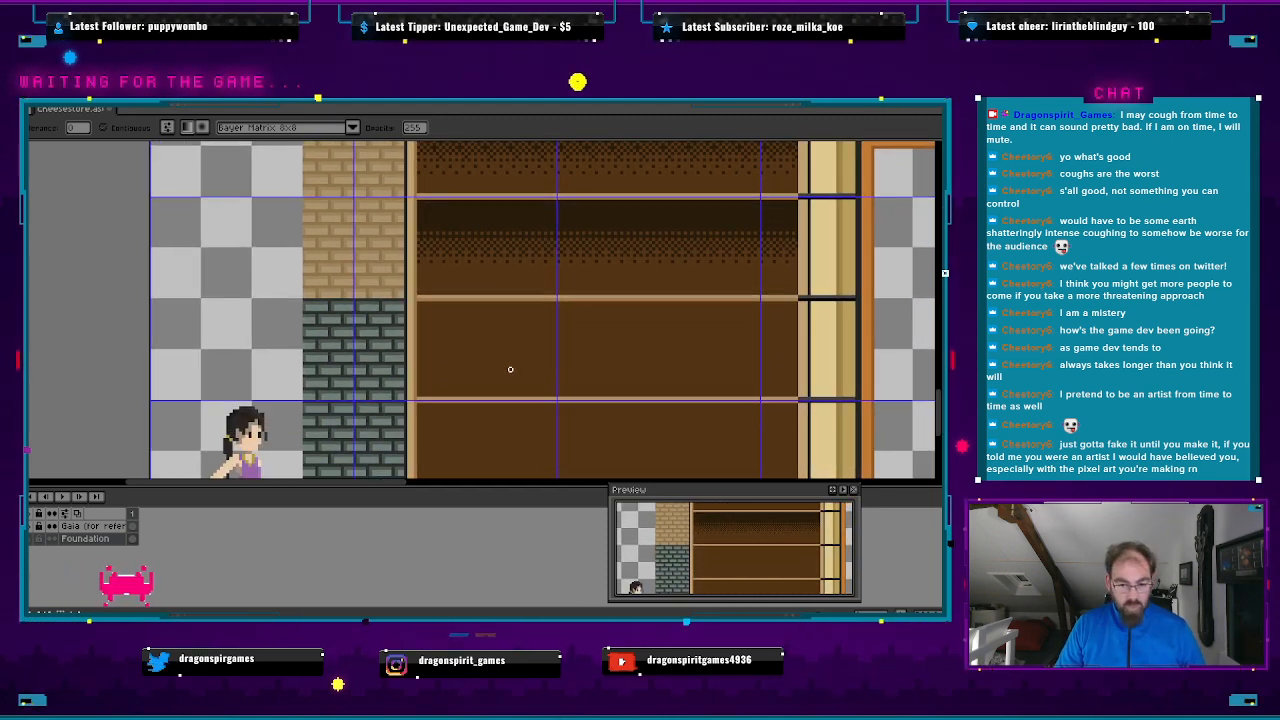
{"action": "left_click_drag", "start_coordinate": [501, 369], "coordinate": [501, 338]}
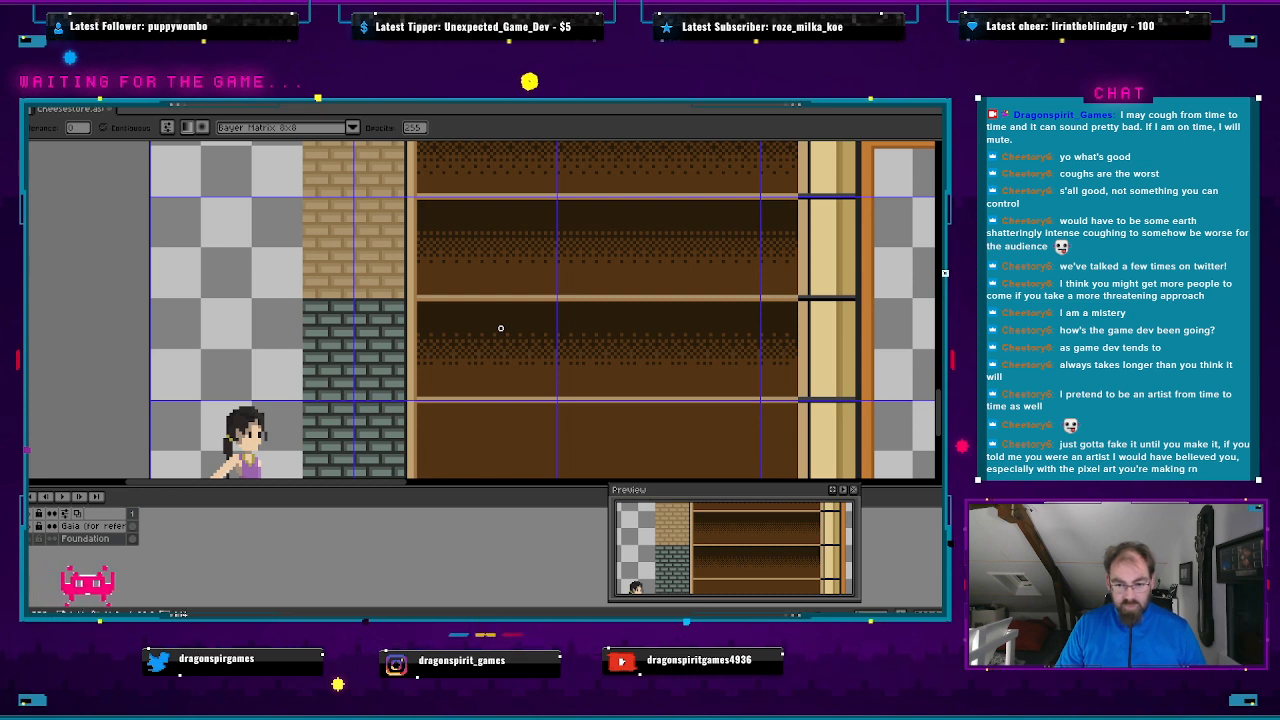
{"action": "left_click_drag", "start_coordinate": [501, 328], "coordinate": [497, 324]}
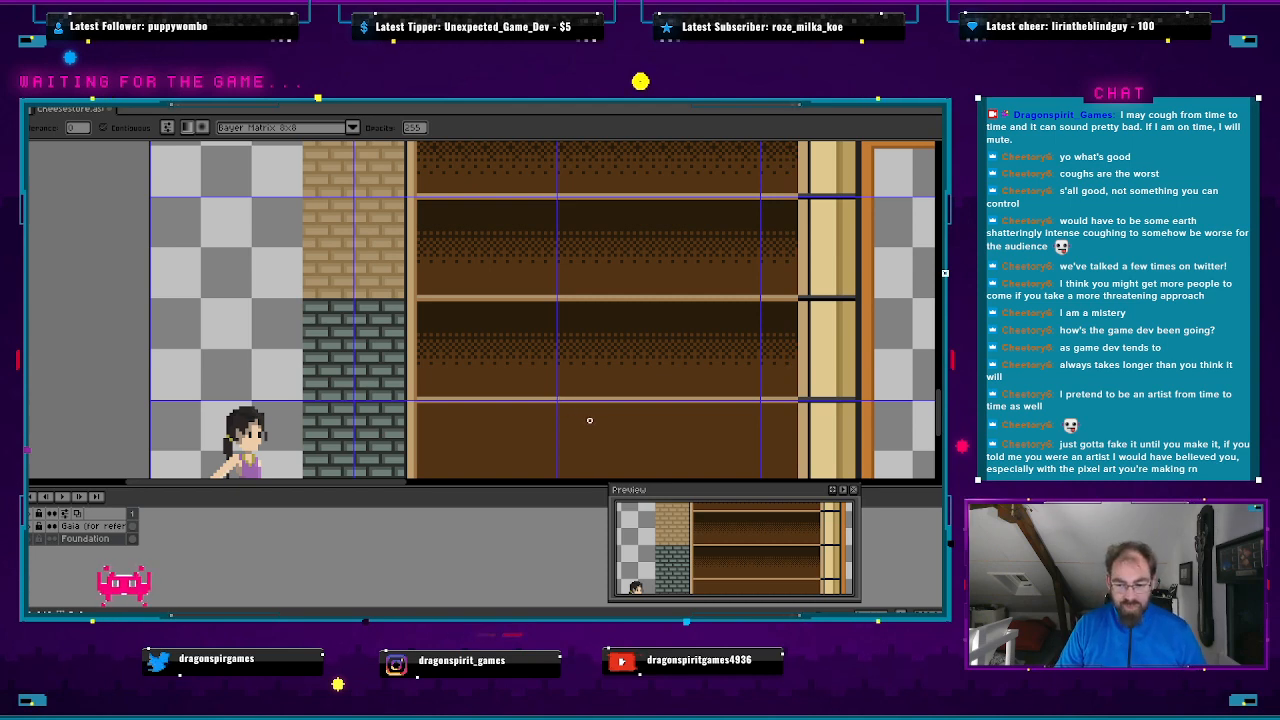
- Shade the left window's lowest compartment above the sill with a shorter dithered gradient, darker brown under the shelf fading downward
{"action": "scroll", "coordinate": [586, 420], "scroll_direction": "down", "scroll_amount": 1}
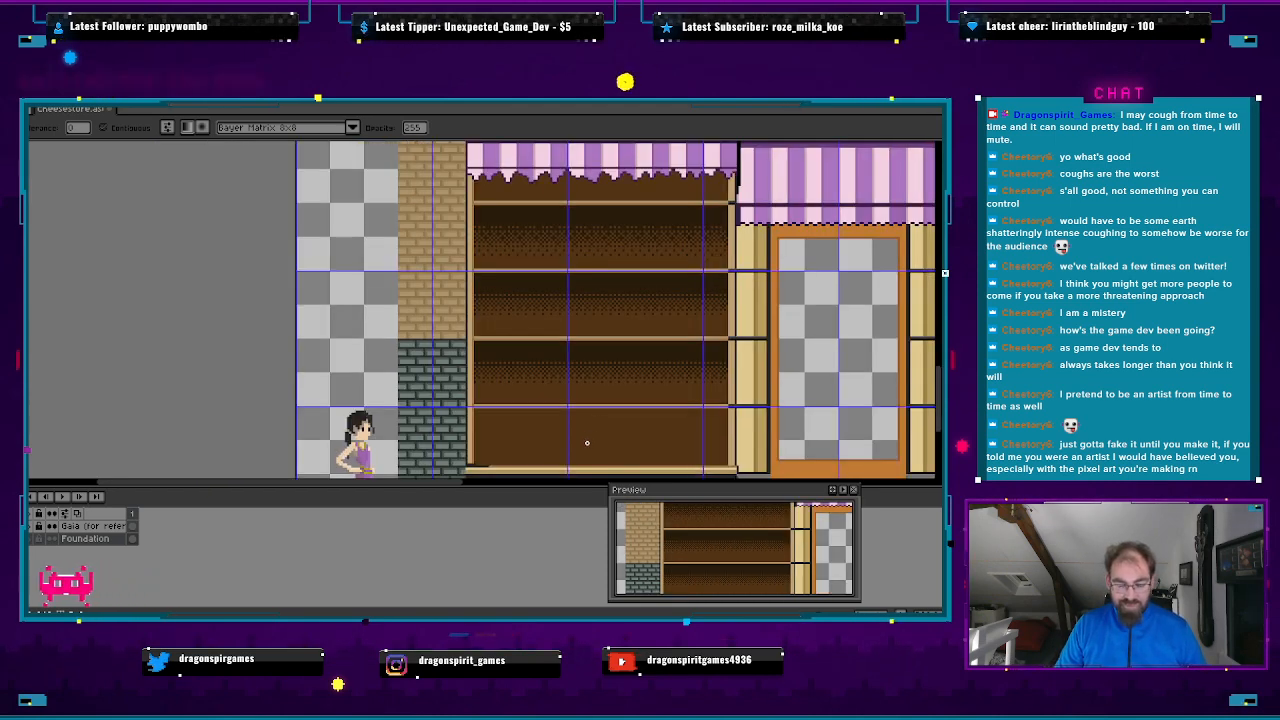
{"action": "left_click_drag", "start_coordinate": [588, 443], "coordinate": [576, 373]}
{"action": "scroll", "coordinate": [543, 375], "scroll_direction": "up", "scroll_amount": 1}
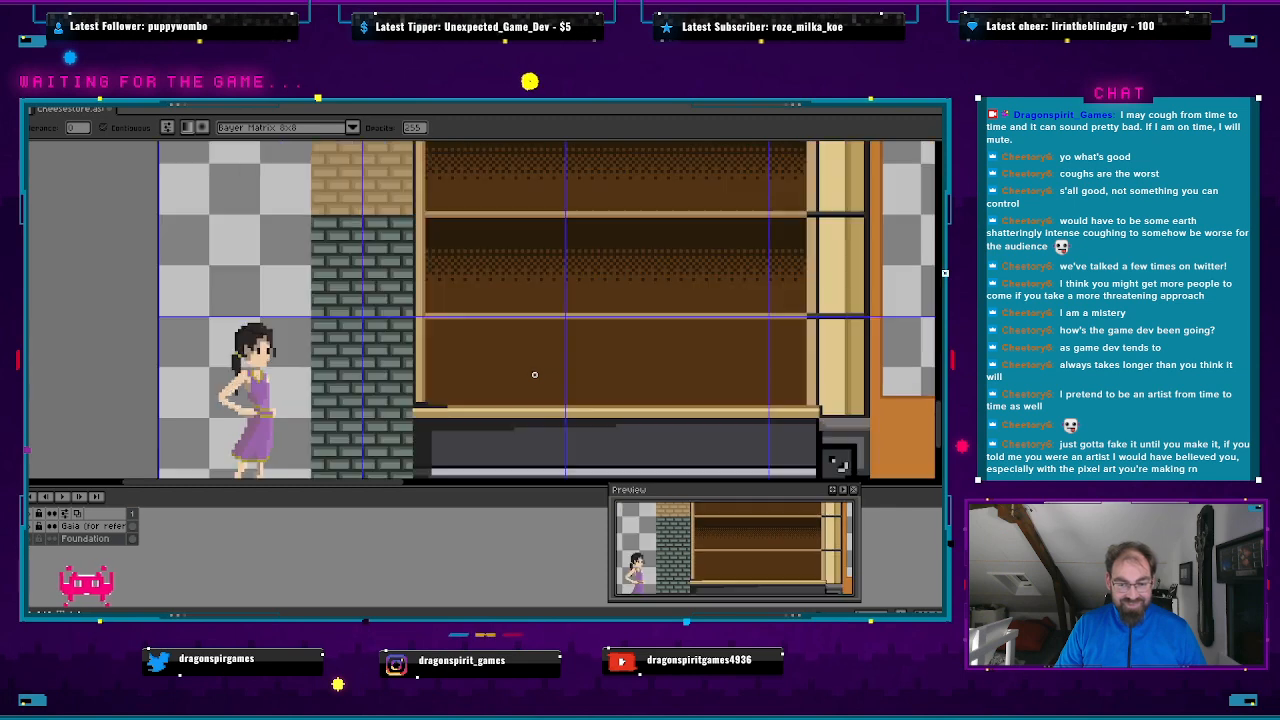
{"action": "scroll", "coordinate": [531, 371], "scroll_direction": "up", "scroll_amount": 1}
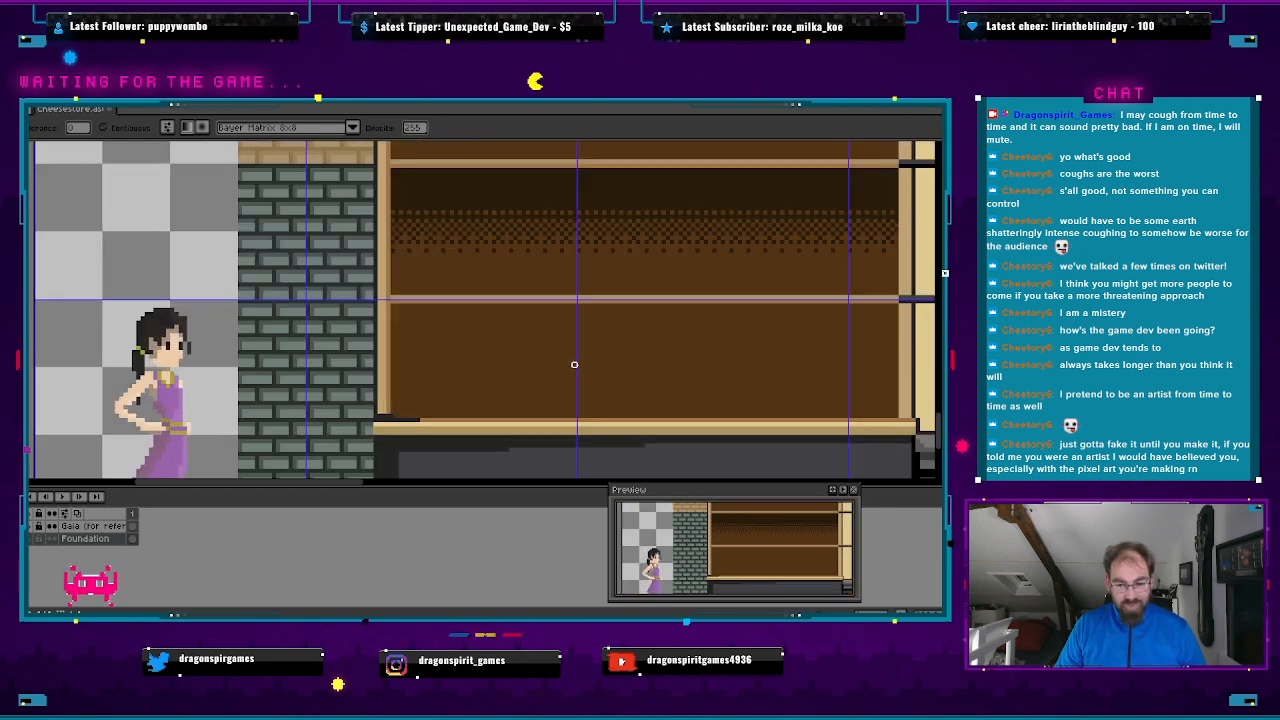
{"action": "left_click_drag", "start_coordinate": [594, 369], "coordinate": [595, 343]}
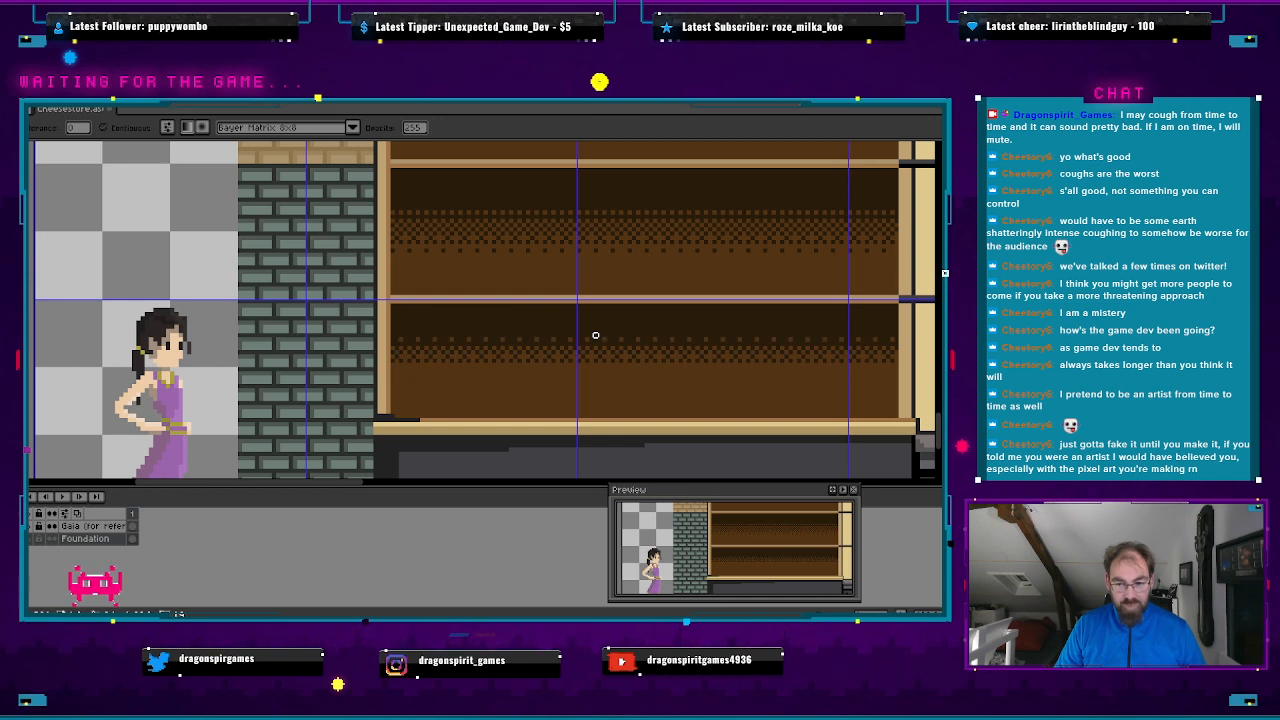
{"action": "left_click_drag", "start_coordinate": [595, 331], "coordinate": [595, 331]}
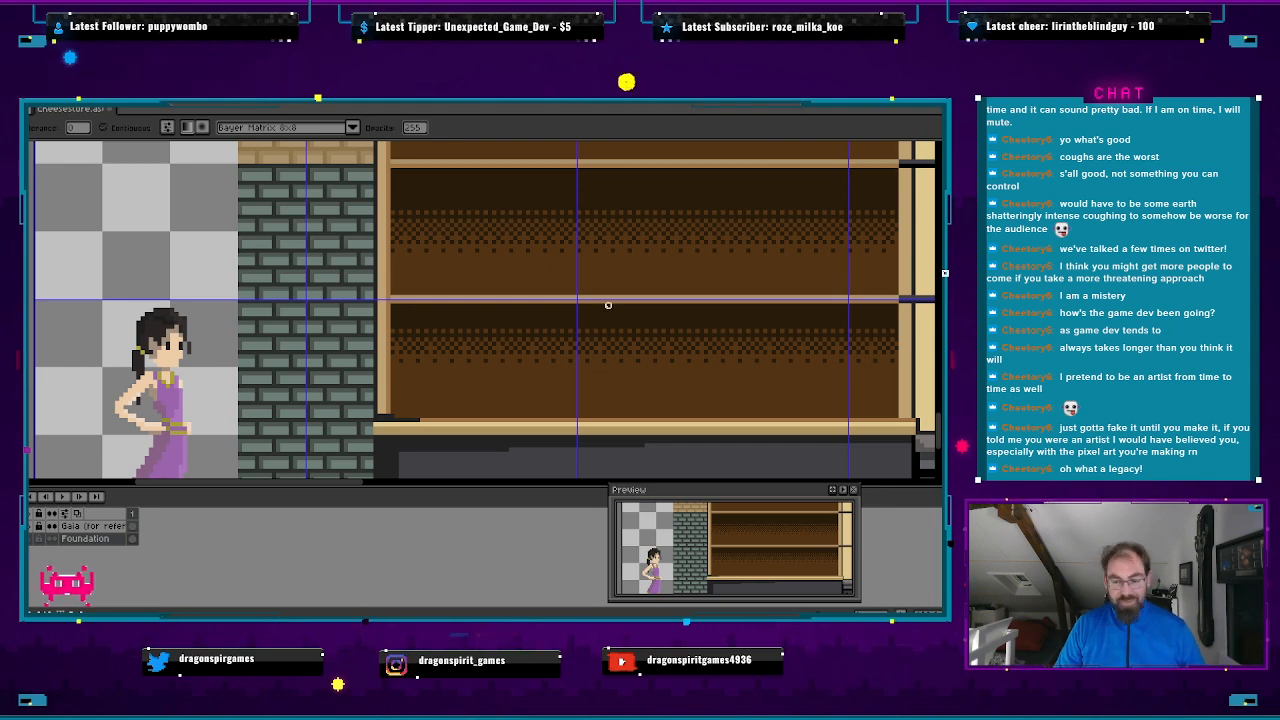
{"action": "scroll", "coordinate": [607, 305], "scroll_direction": "up", "scroll_amount": 3}
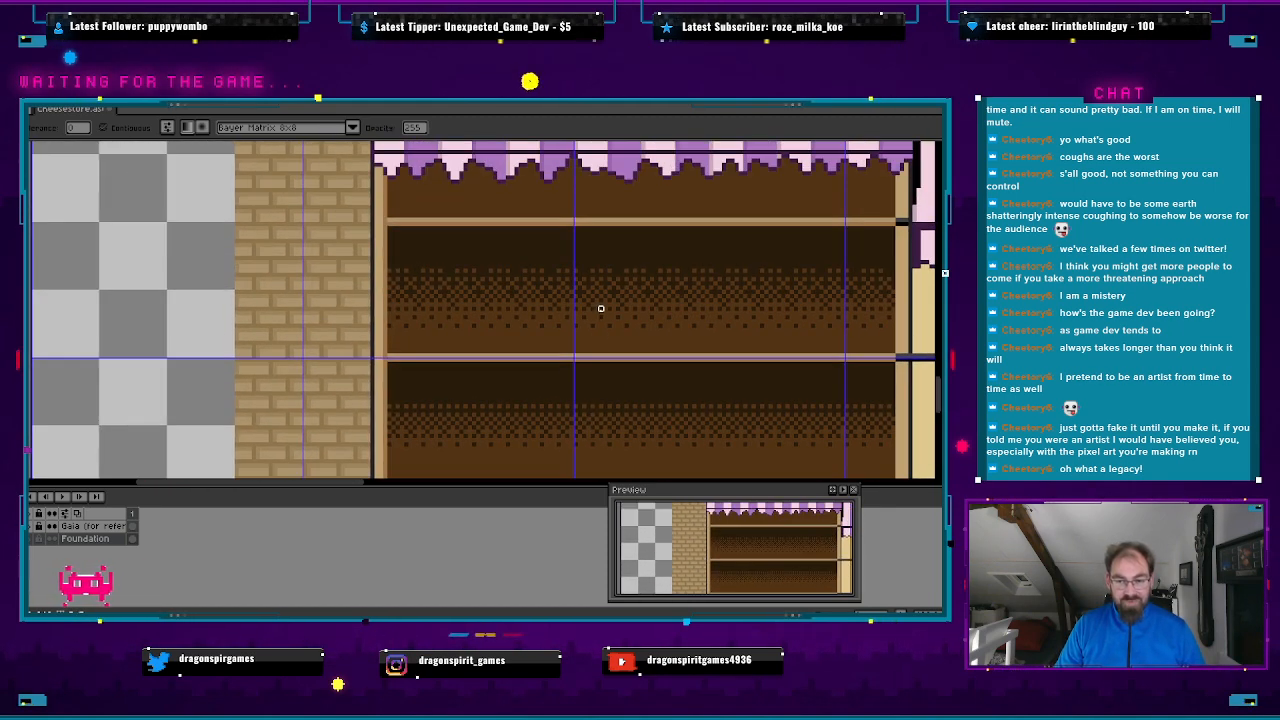
{"action": "scroll", "coordinate": [600, 308], "scroll_direction": "up", "scroll_amount": 3}
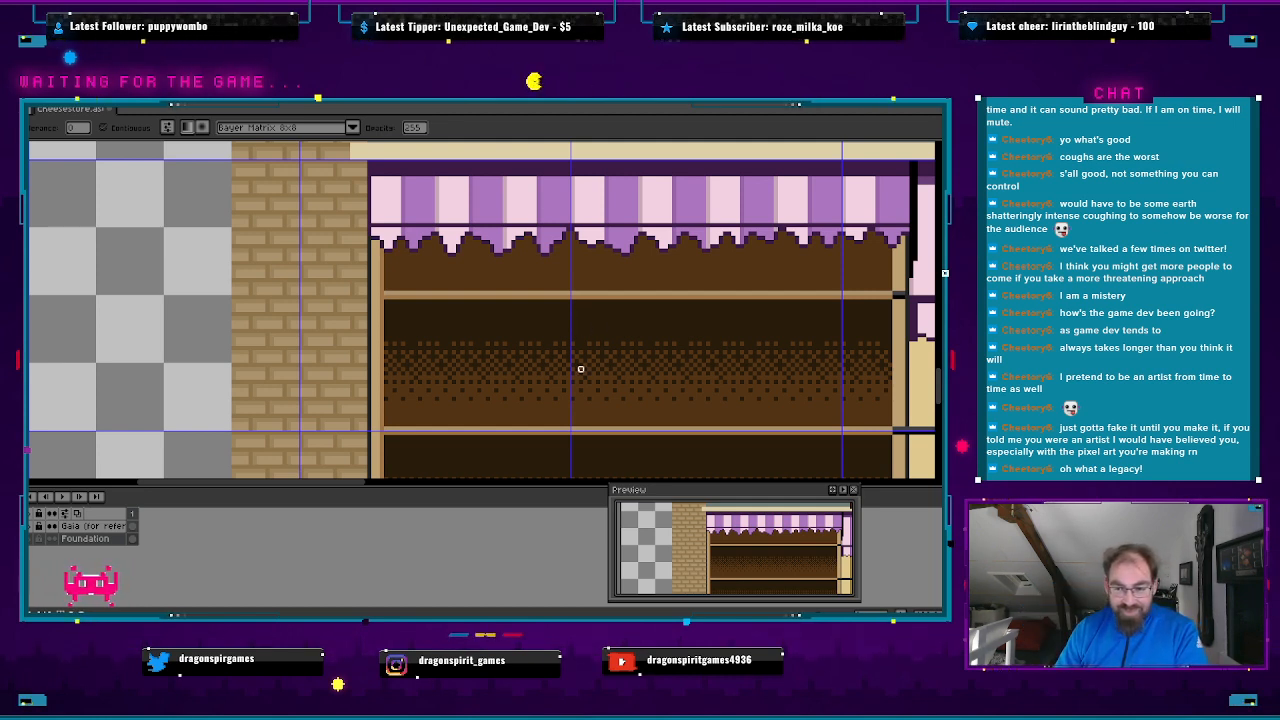
{"action": "scroll", "coordinate": [580, 369], "scroll_direction": "down", "scroll_amount": 3}
{"action": "scroll", "coordinate": [613, 384], "scroll_direction": "up", "scroll_amount": 3}
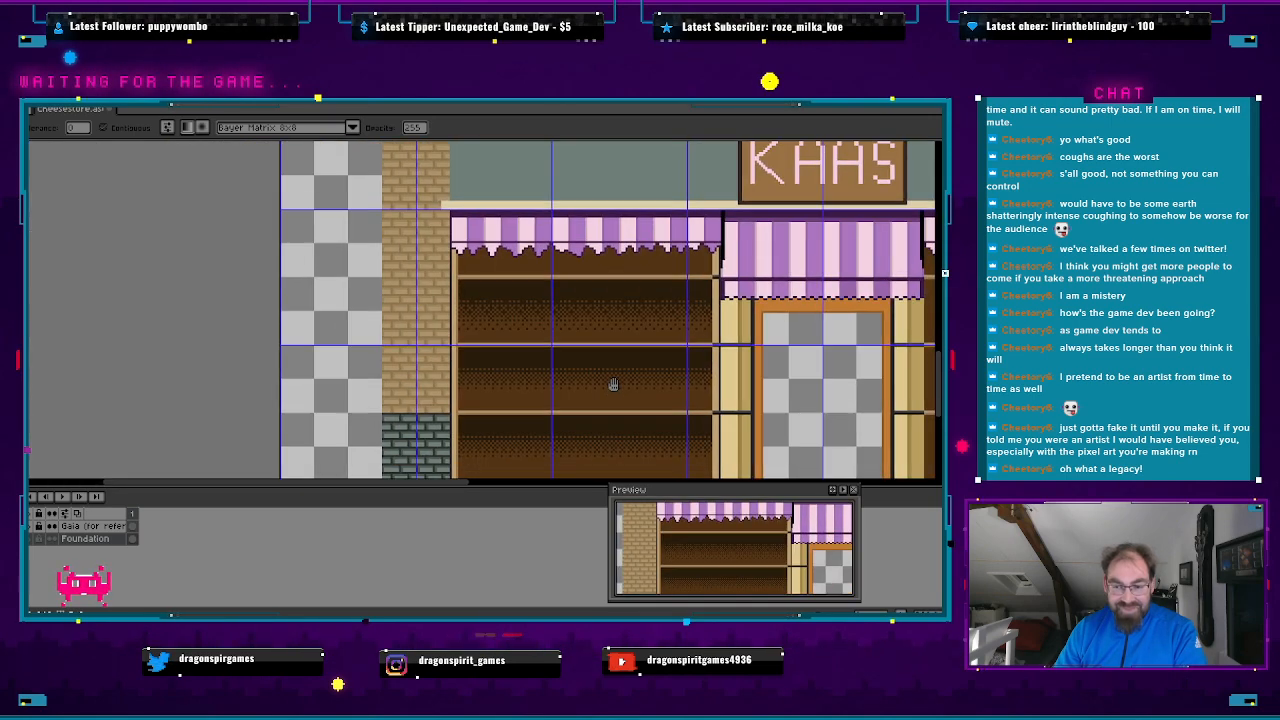
{"action": "left_click_drag", "start_coordinate": [613, 384], "coordinate": [581, 284]}
{"action": "mouse_move", "coordinate": [646, 355]}
{"action": "left_mouse_down"}
{"action": "mouse_move", "coordinate": [551, 404]}
{"action": "mouse_move", "coordinate": [529, 401]}
{"action": "left_mouse_up"}
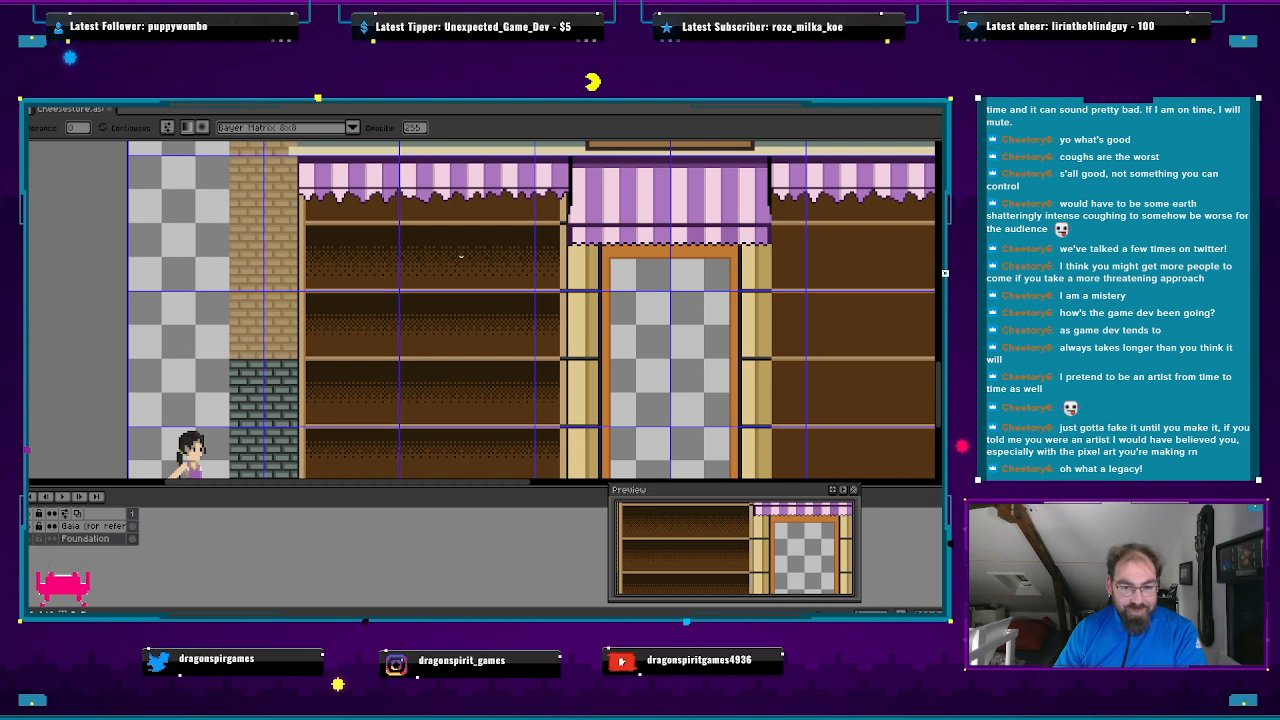
- Sample the darker brown and pencil a row of evenly spaced single pixels across the left window's strip above its top shelf
{"action": "key", "text": "i"}
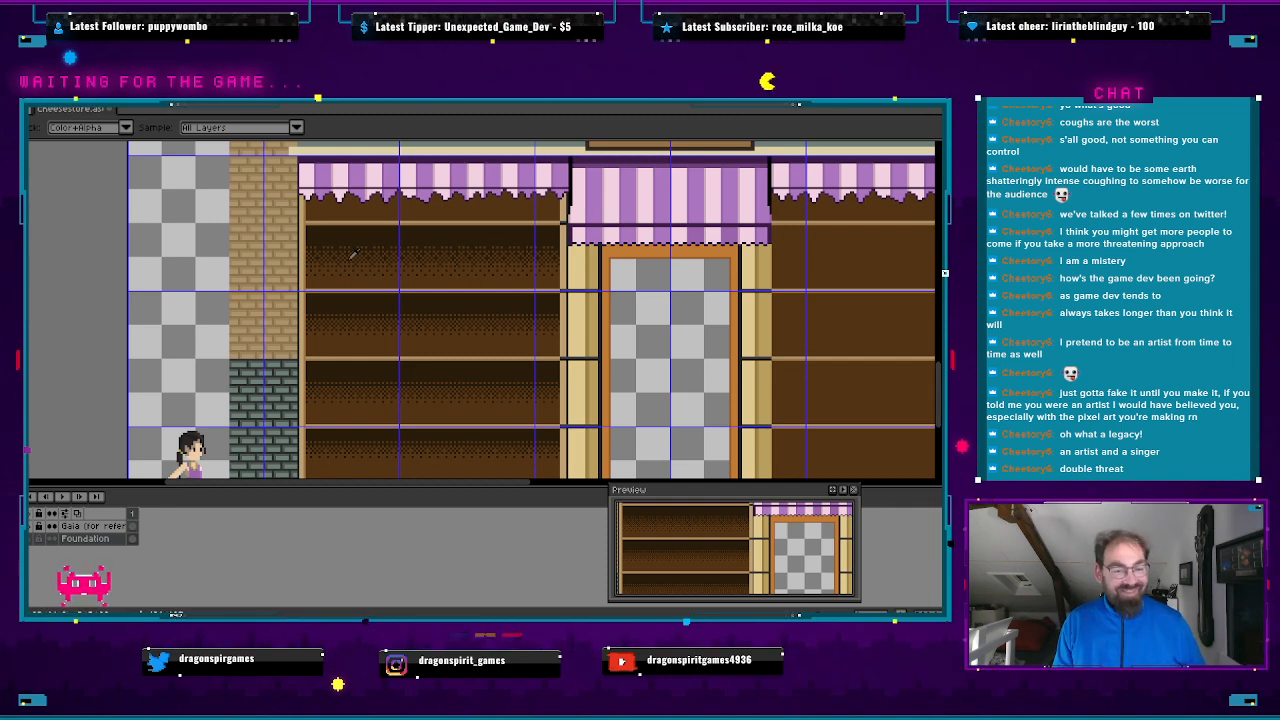
{"action": "scroll", "coordinate": [366, 270], "scroll_direction": "up", "scroll_amount": 1}
{"action": "left_click_drag", "start_coordinate": [363, 236], "coordinate": [380, 311]}
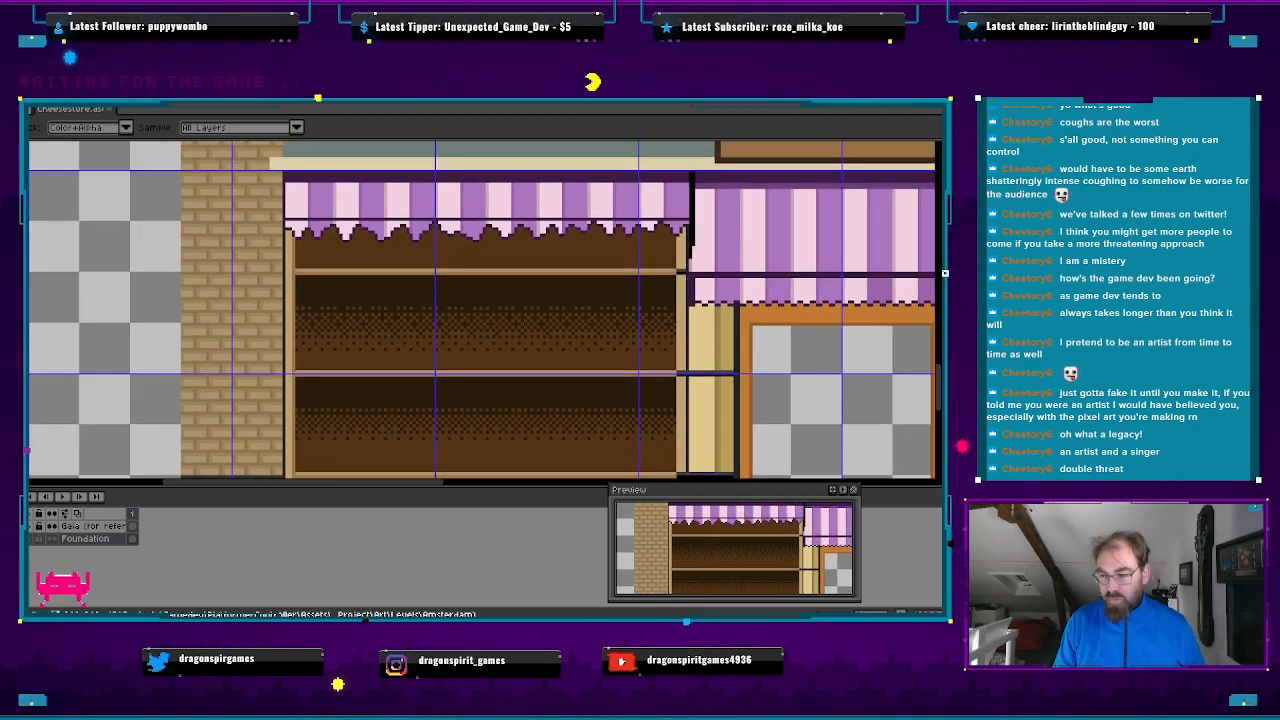
{"action": "key", "text": "b"}
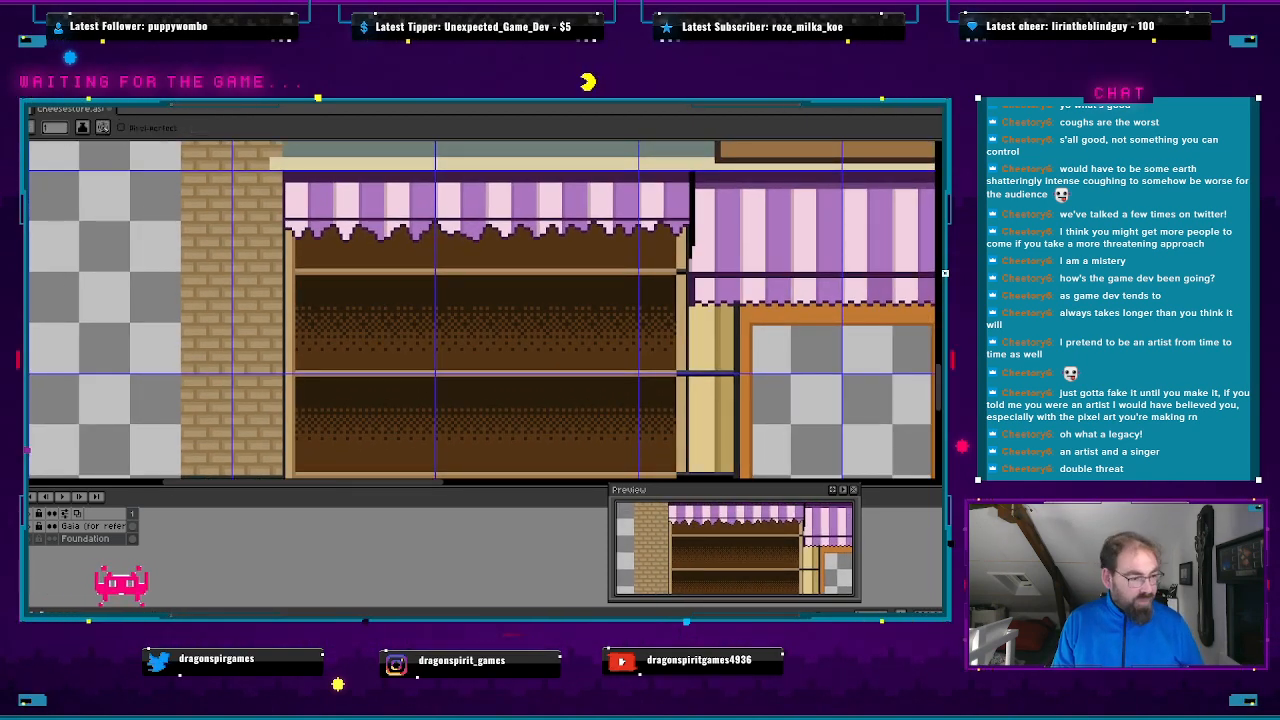
{"action": "scroll", "coordinate": [330, 293], "scroll_direction": "up", "scroll_amount": 2}
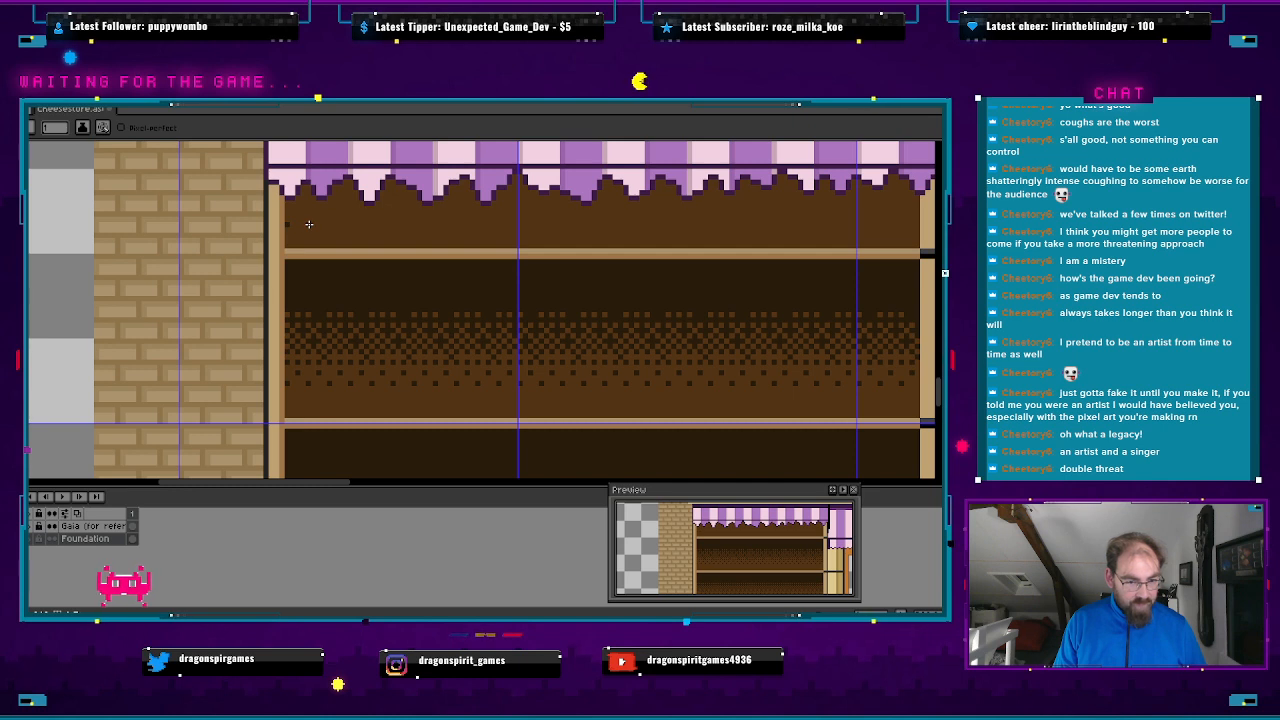
{"action": "left_click", "coordinate": [392, 223]}
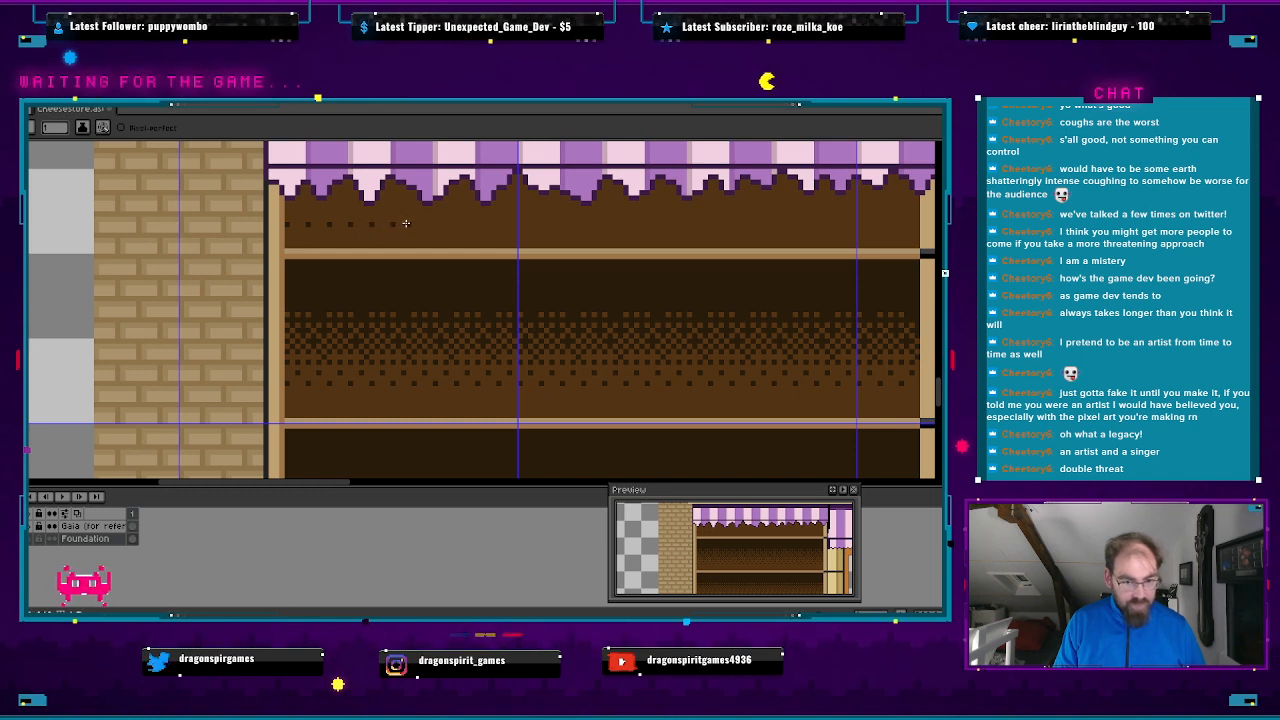
{"action": "left_click", "coordinate": [413, 223]}
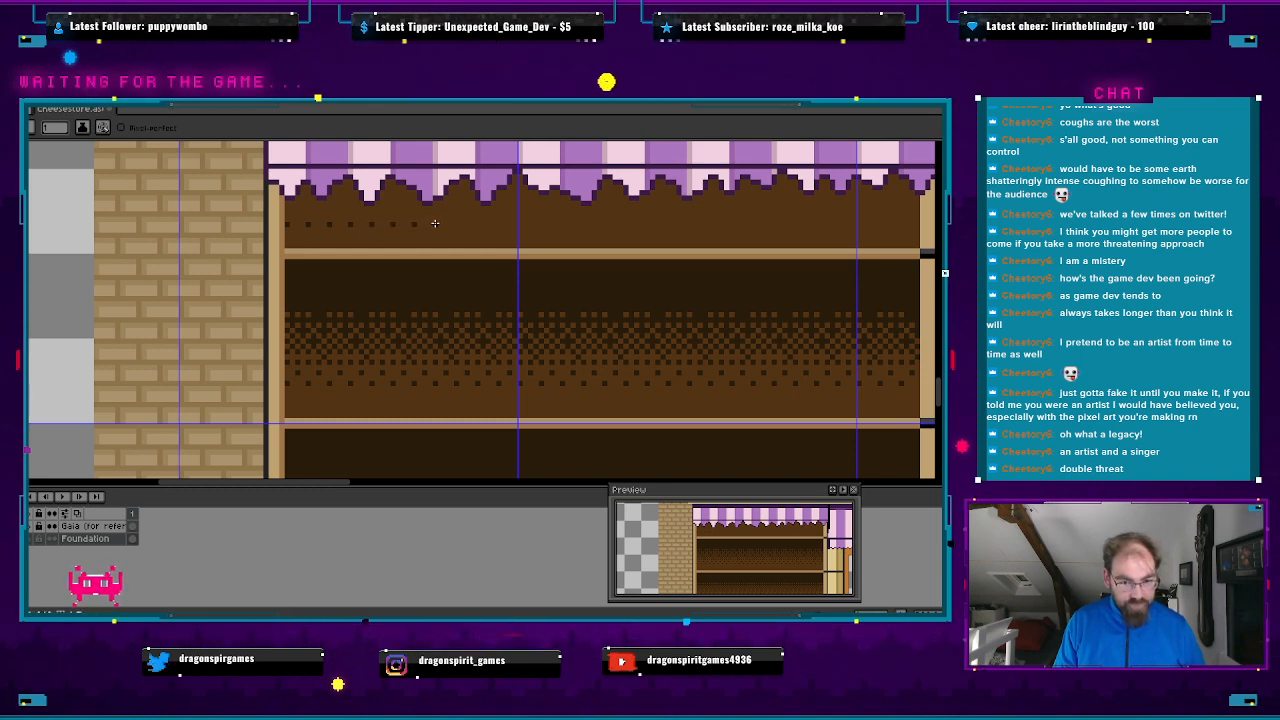
{"action": "left_click", "coordinate": [435, 223]}
{"action": "left_click", "coordinate": [455, 223]}
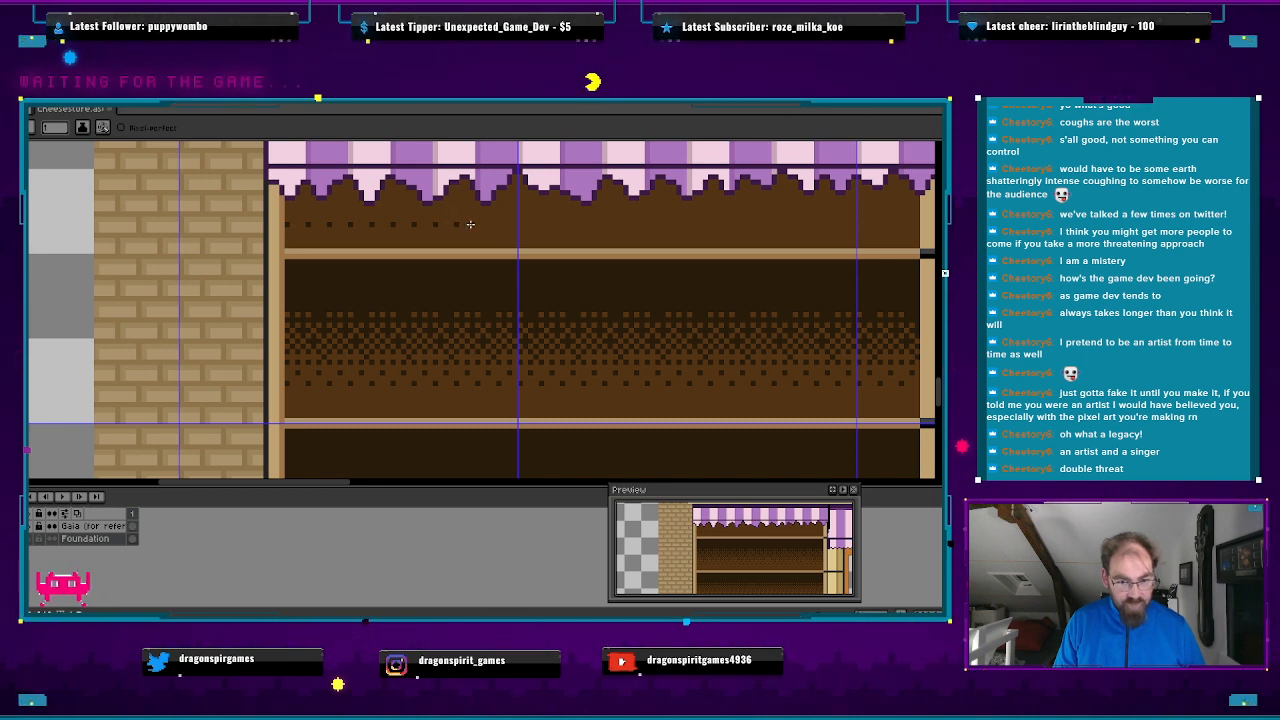
{"action": "left_click", "coordinate": [476, 223]}
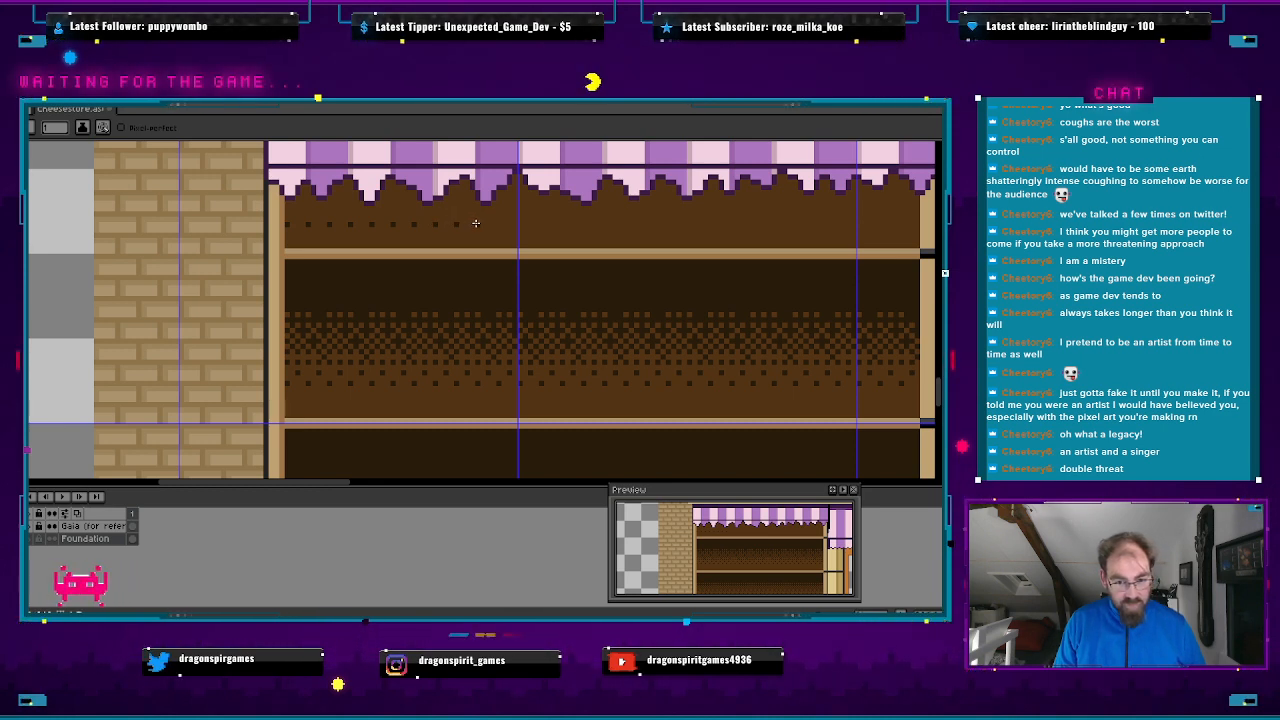
{"action": "left_click", "coordinate": [541, 224]}
{"action": "left_click", "coordinate": [562, 225]}
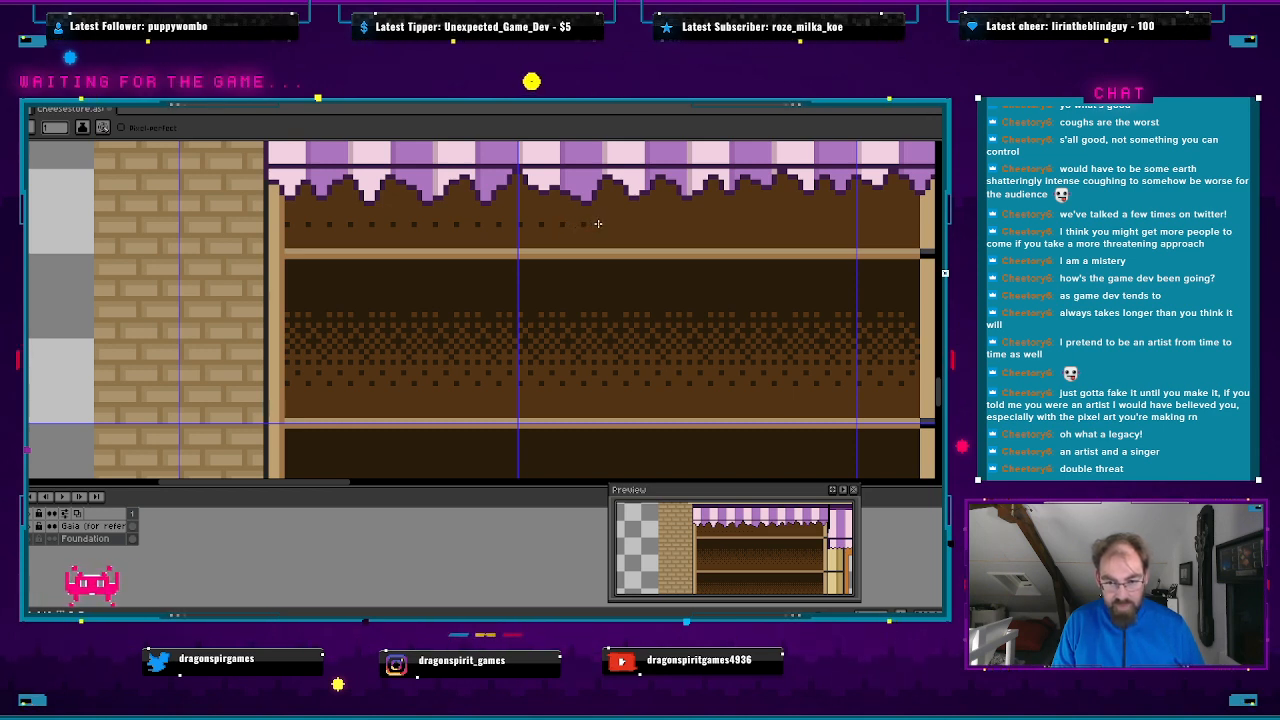
{"action": "left_click", "coordinate": [605, 224]}
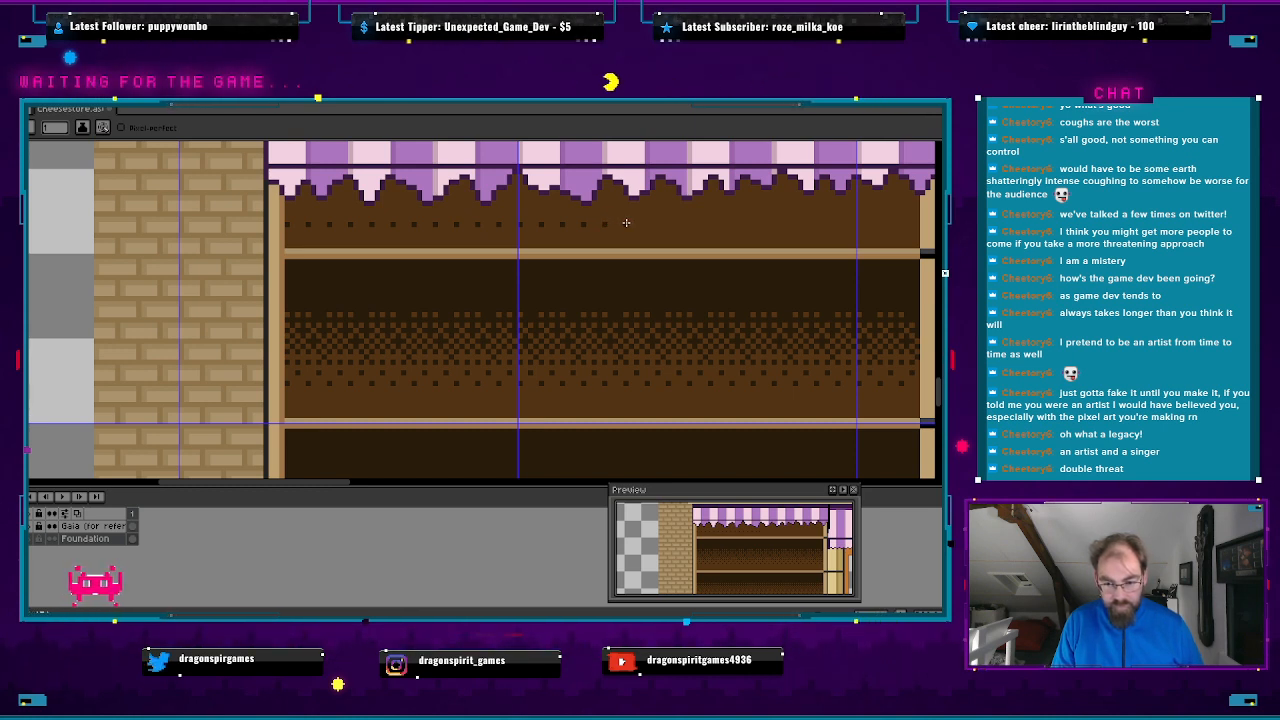
{"action": "left_click", "coordinate": [647, 223]}
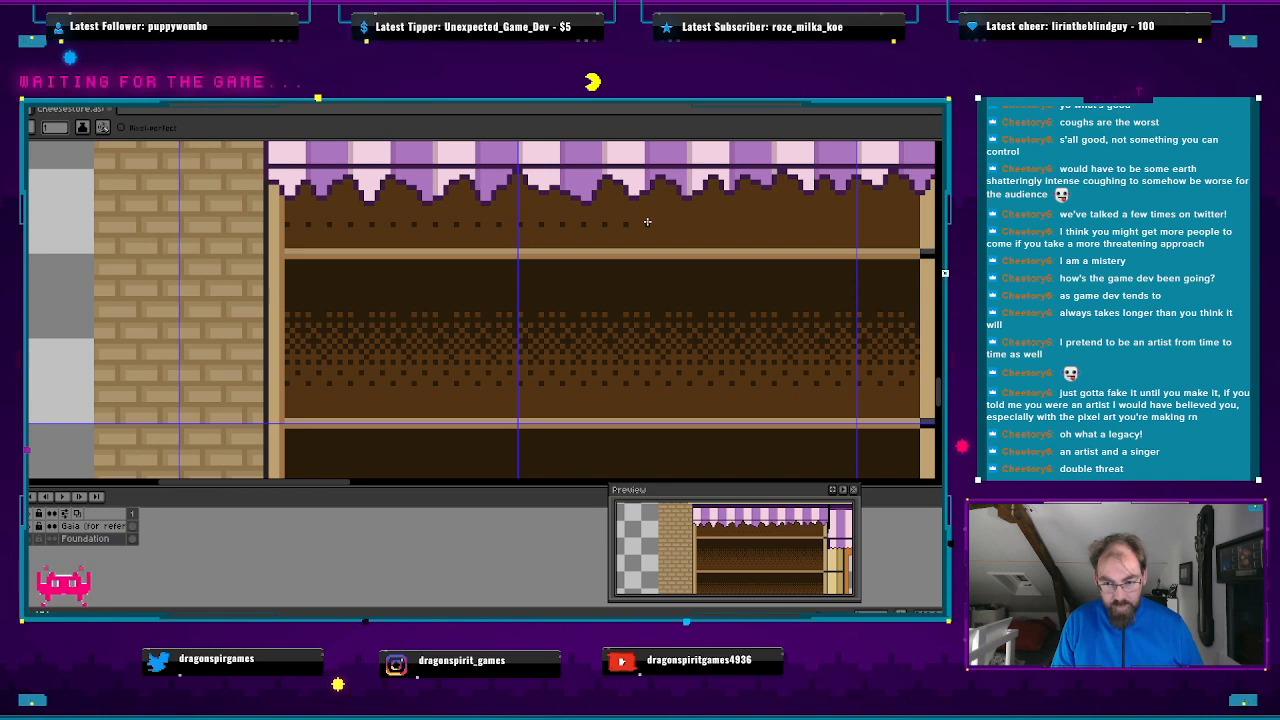
{"action": "left_click", "coordinate": [668, 224]}
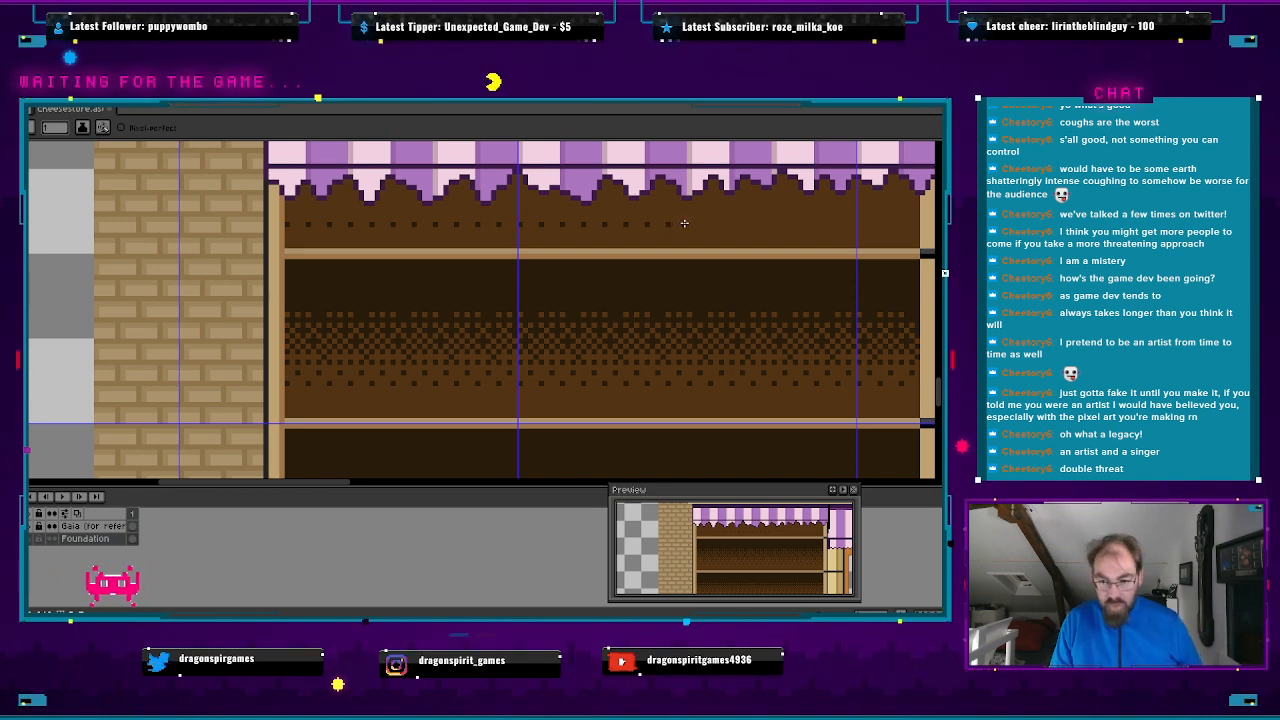
{"action": "left_click", "coordinate": [689, 224]}
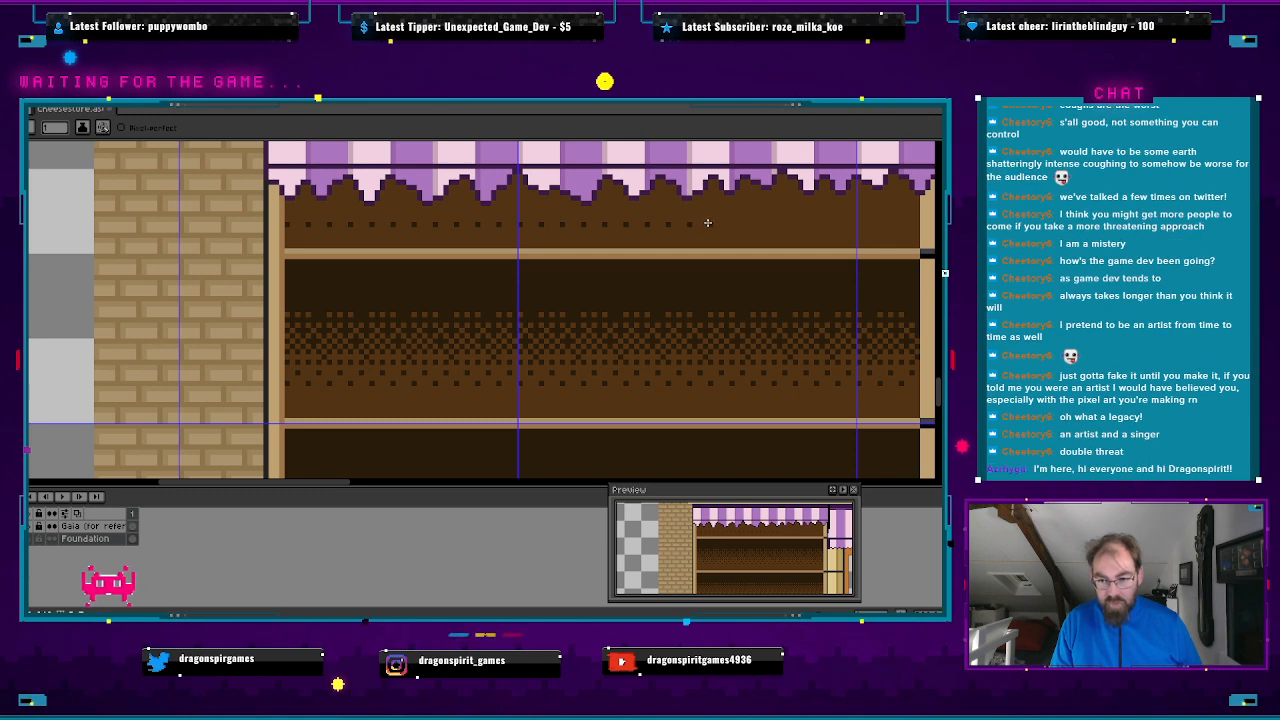
{"action": "left_click", "coordinate": [708, 224]}
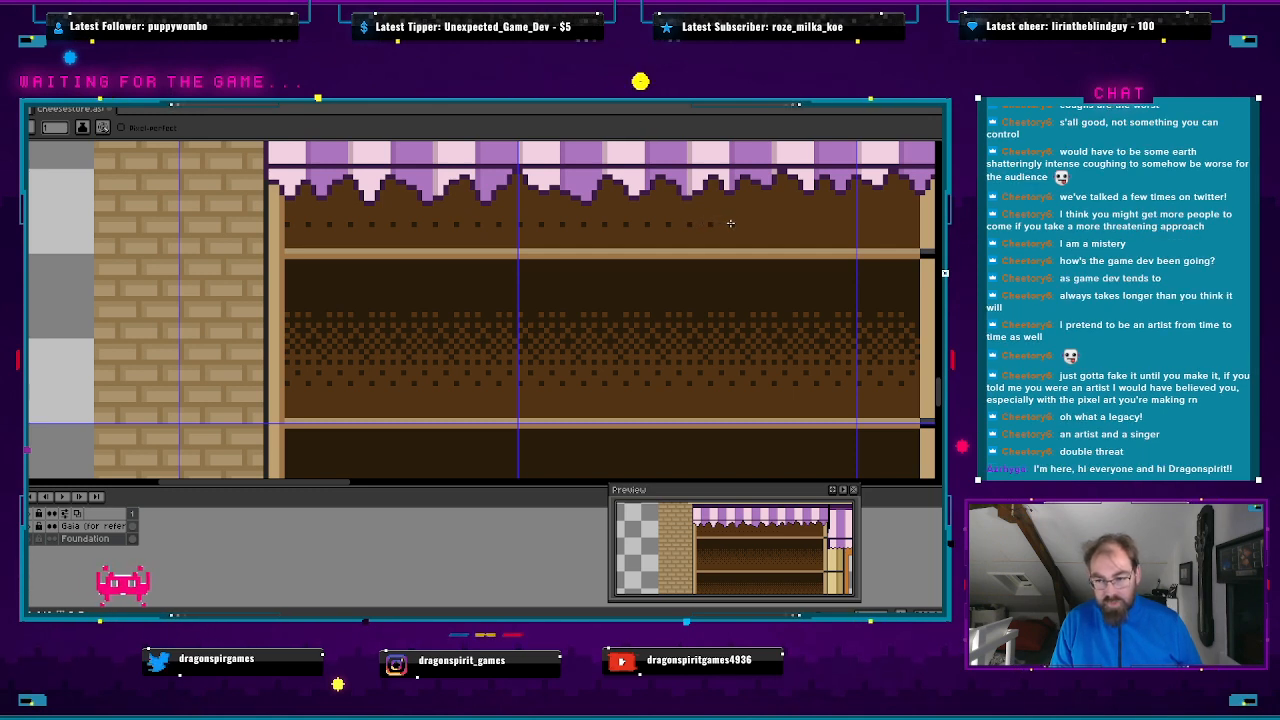
{"action": "left_click", "coordinate": [730, 224]}
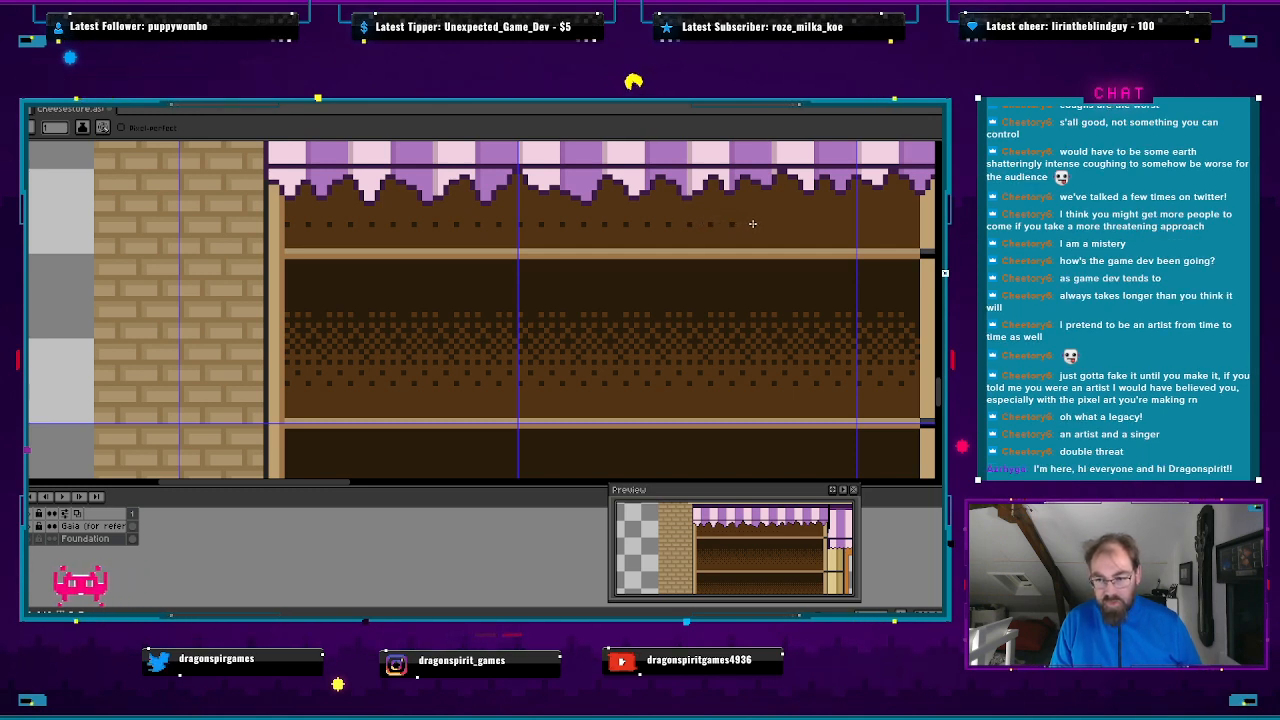
{"action": "left_click", "coordinate": [757, 224]}
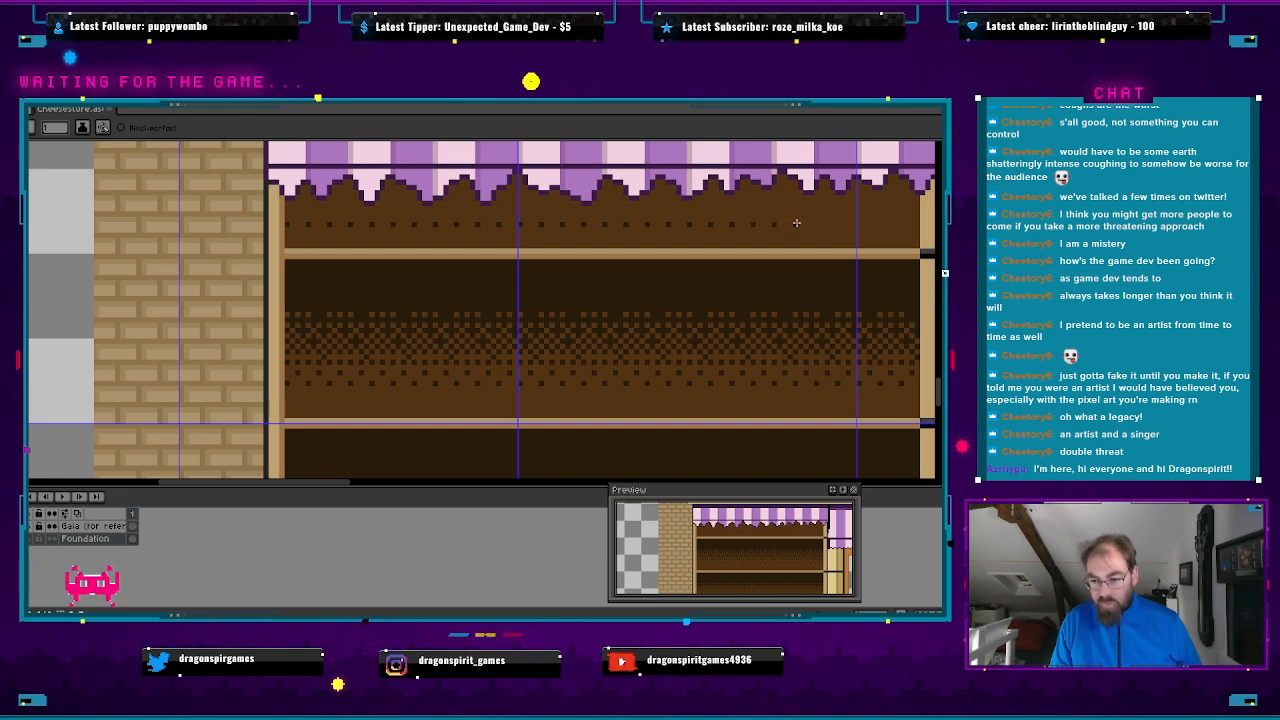
{"action": "left_click", "coordinate": [816, 224]}
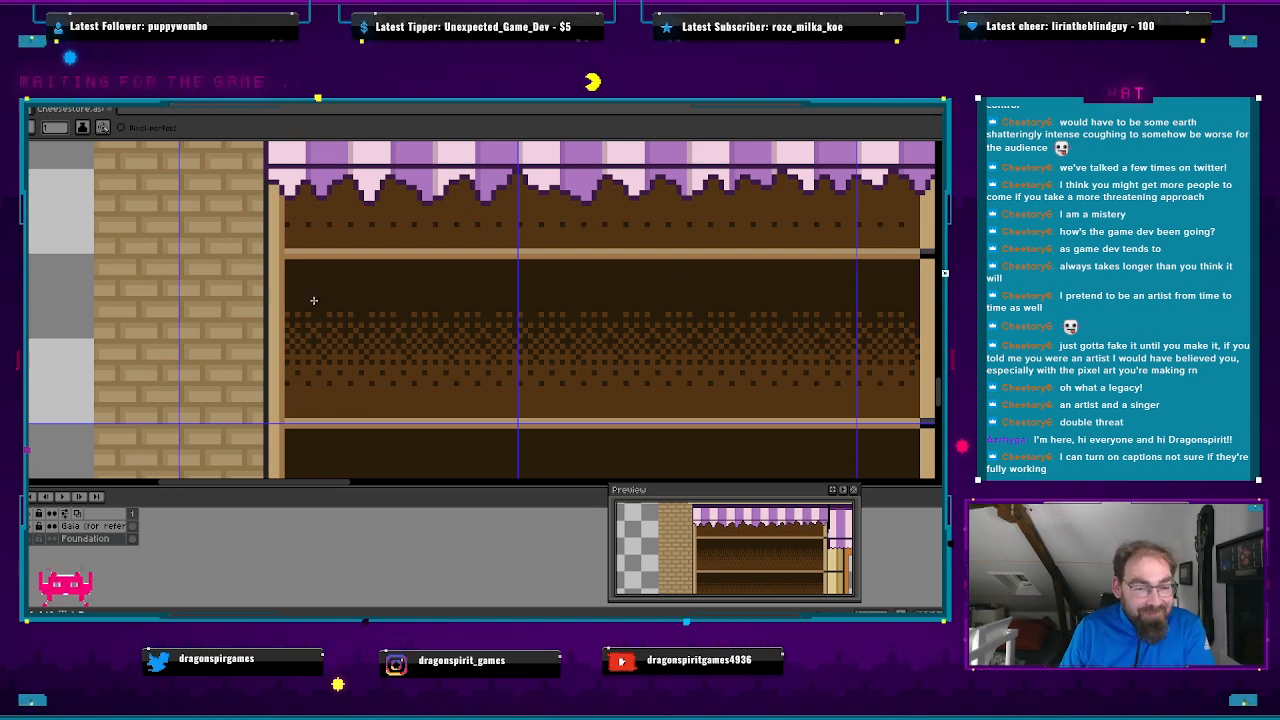
- Add two more rows of darker brown pixels above the first, staggering them across the left window's top strip
{"action": "scroll", "coordinate": [307, 256], "scroll_direction": "up", "scroll_amount": 1}
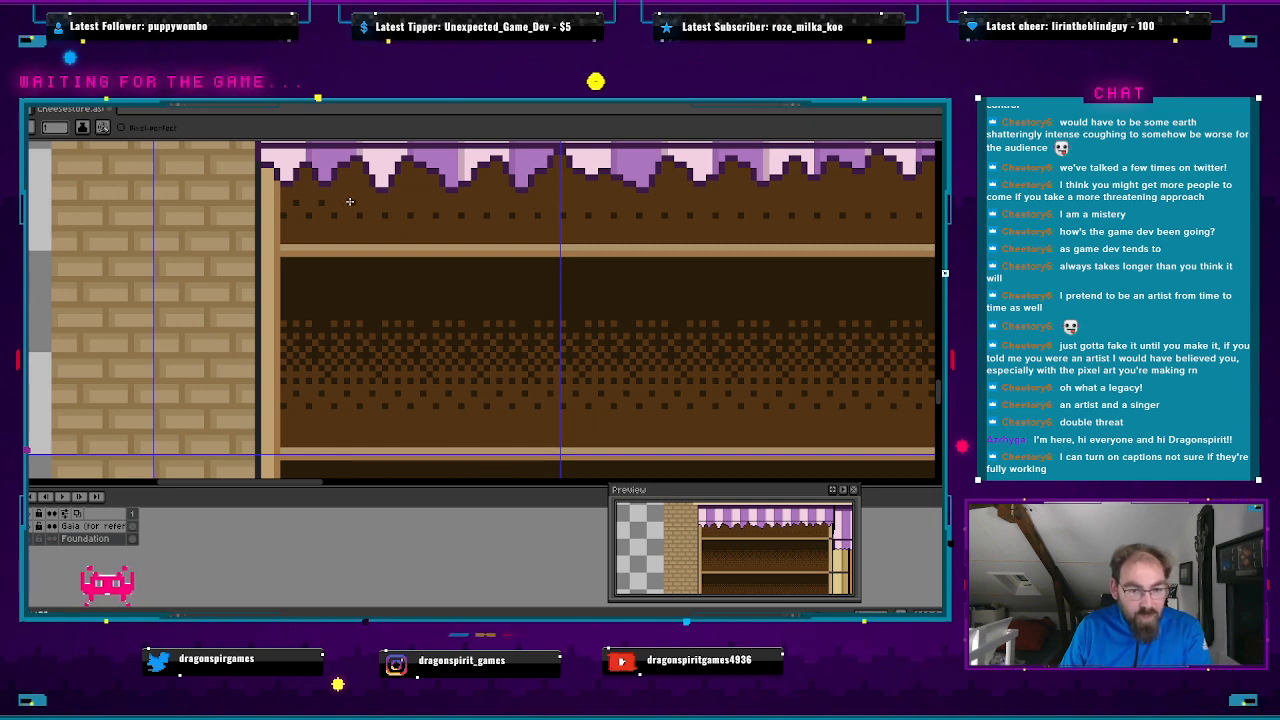
{"action": "key", "text": "ctrl+z"}
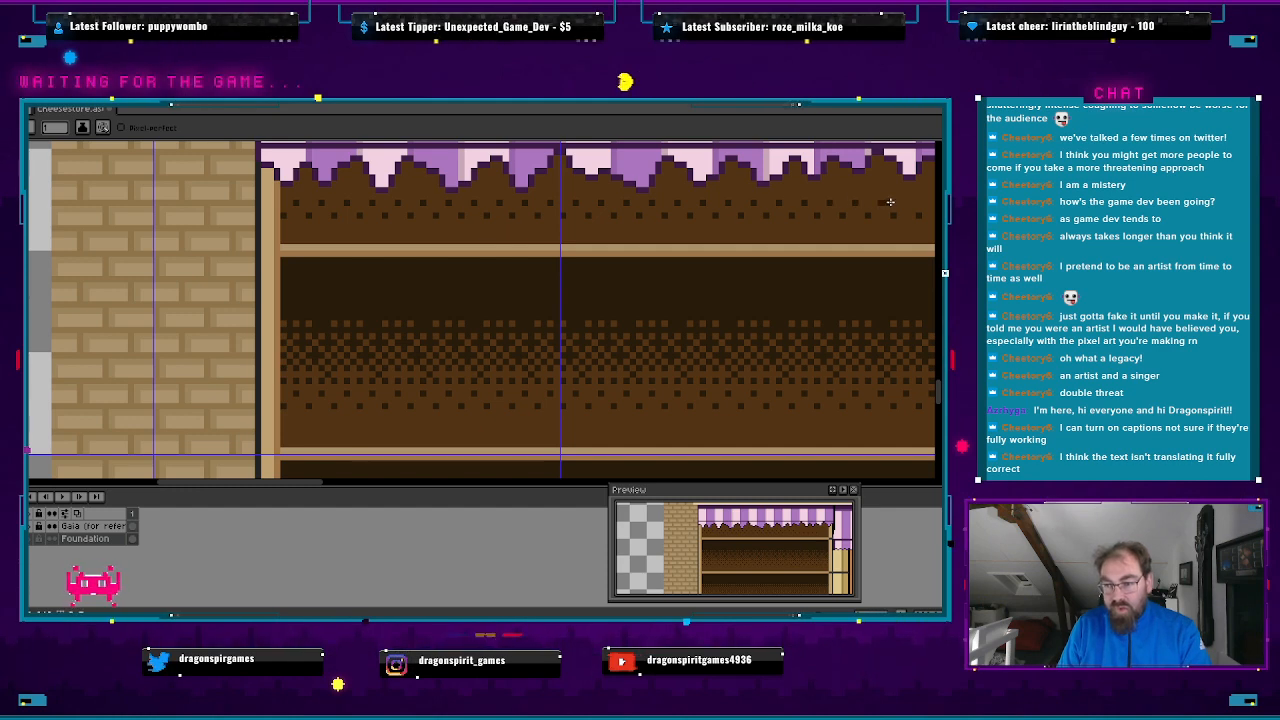
{"action": "left_click_drag", "start_coordinate": [897, 212], "coordinate": [613, 236]}
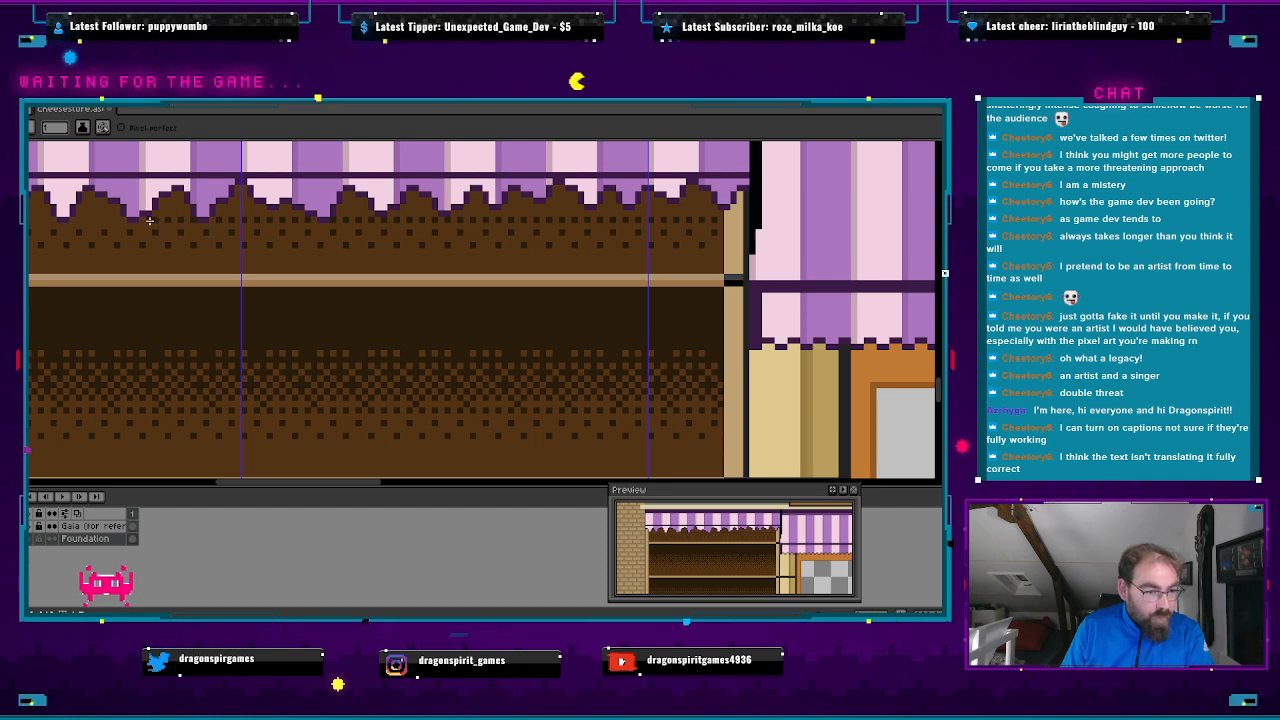
- Try adding denser darker brown pixels beneath the awning at the left end of the left window's strip, and undo them
{"action": "left_click_drag", "start_coordinate": [178, 233], "coordinate": [299, 215]}
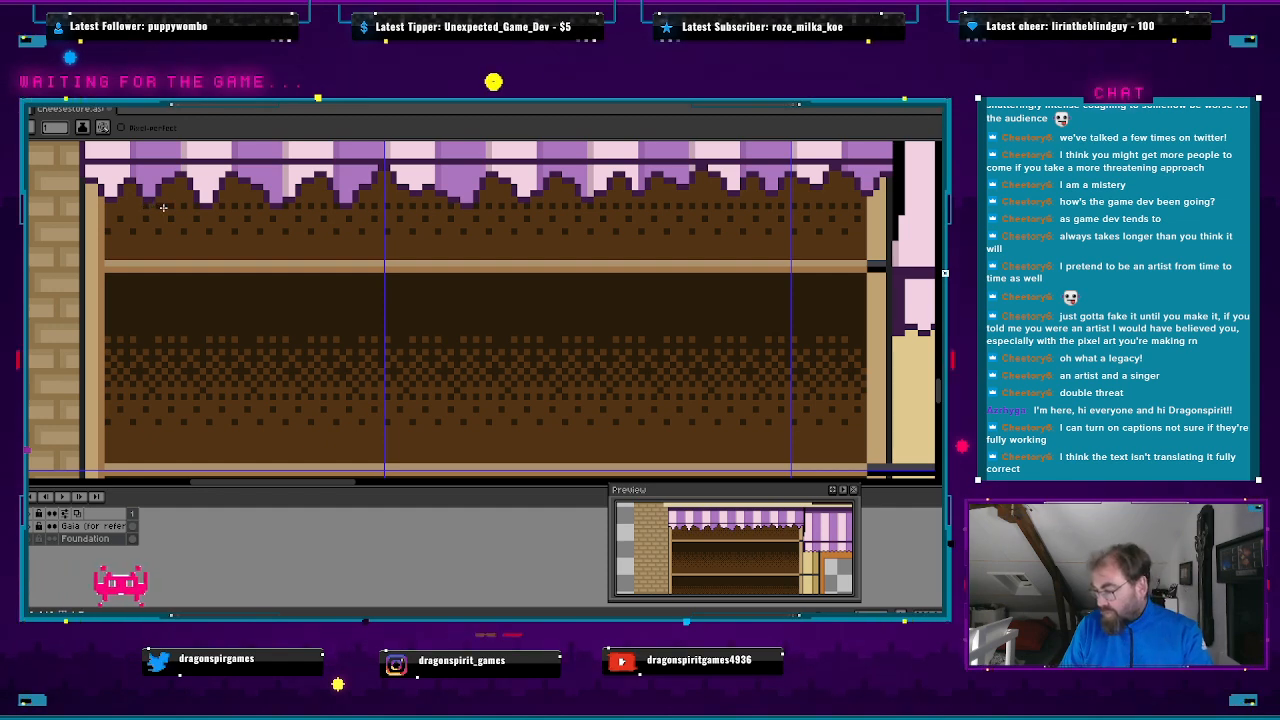
{"action": "left_click_drag", "start_coordinate": [138, 226], "coordinate": [235, 226]}
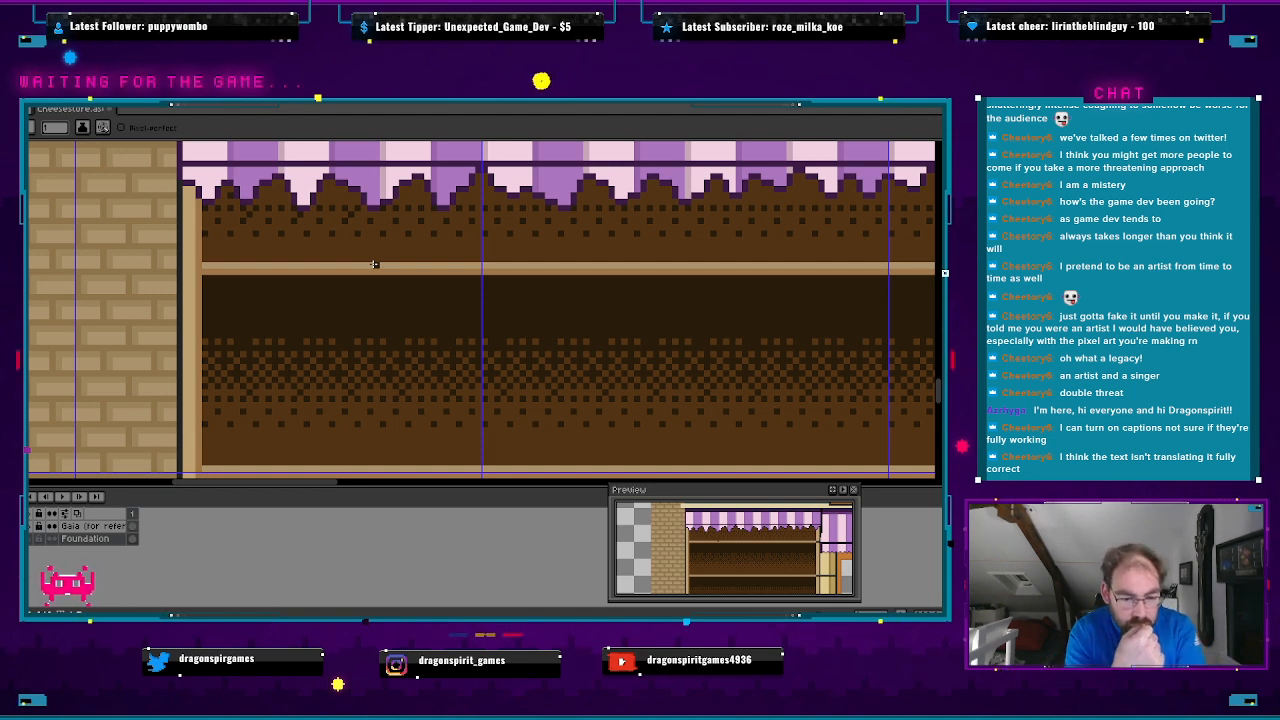
{"action": "key", "text": "ctrl+z"}
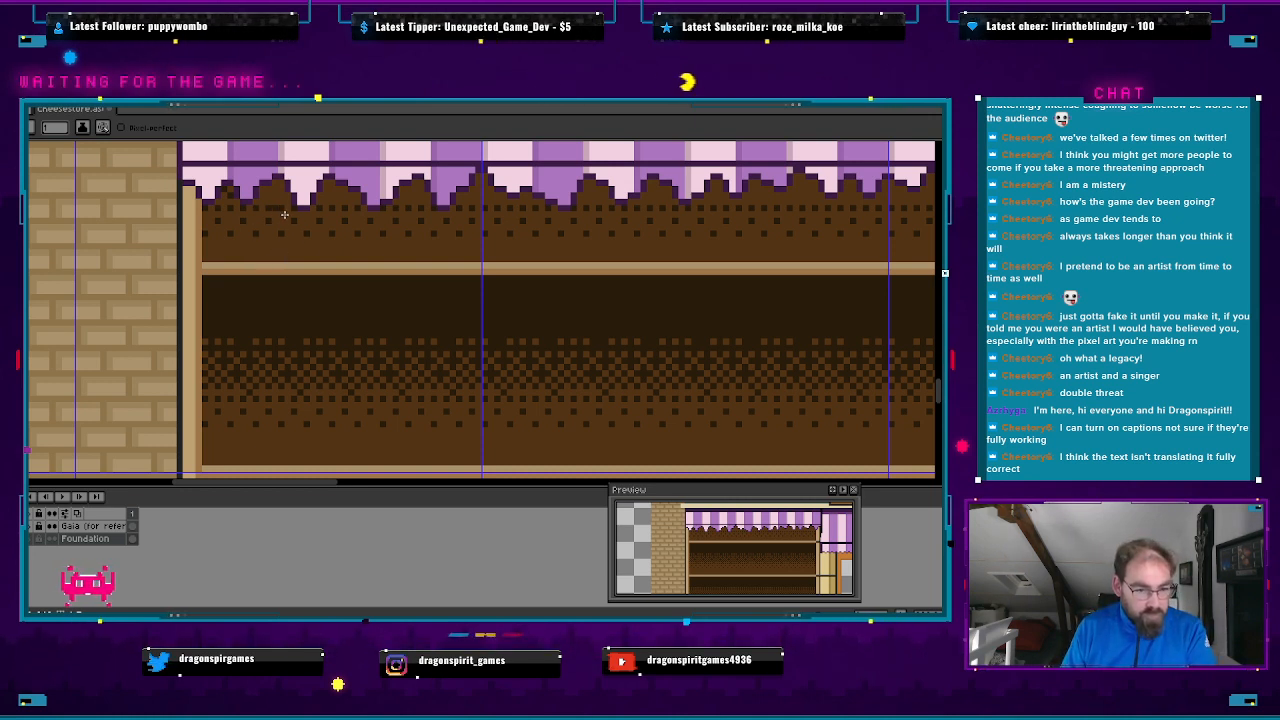
- Thicken the dithering just beneath the left awning with another staggered pass of darker brown pixels across the window's full width
{"action": "scroll", "coordinate": [300, 240], "scroll_direction": "down", "scroll_amount": 3}
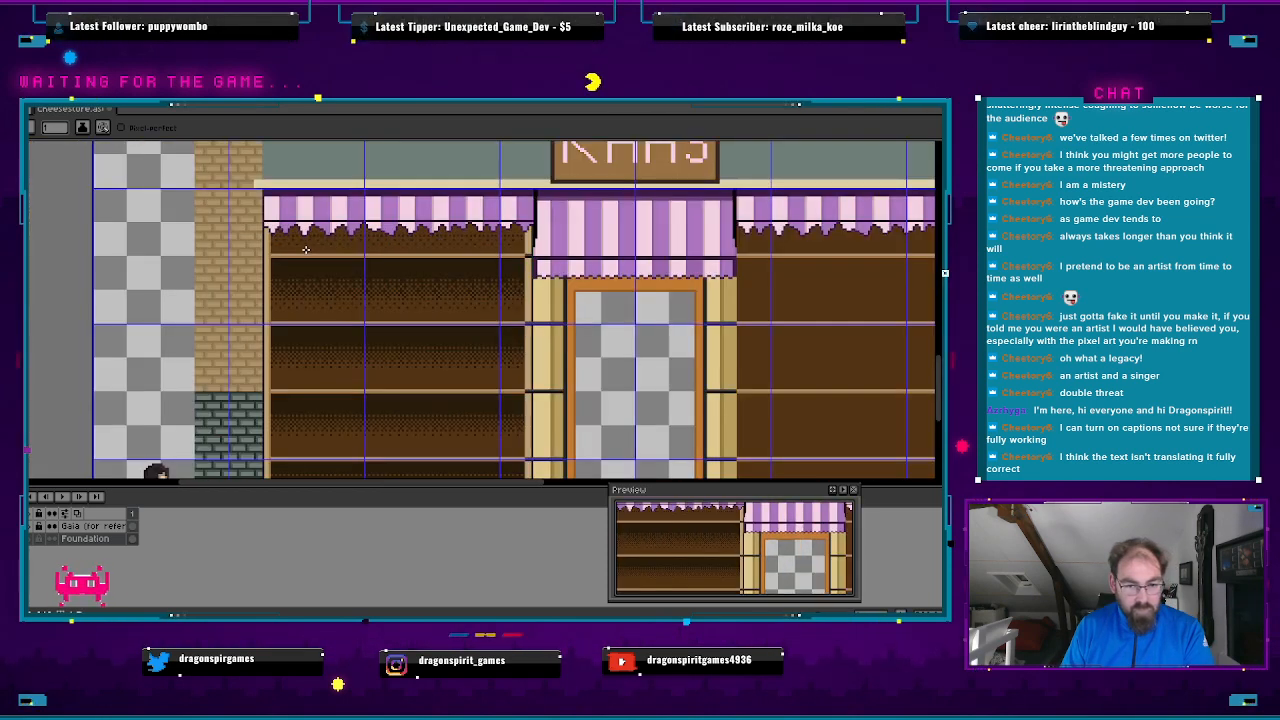
{"action": "scroll", "coordinate": [305, 249], "scroll_direction": "down", "scroll_amount": 2}
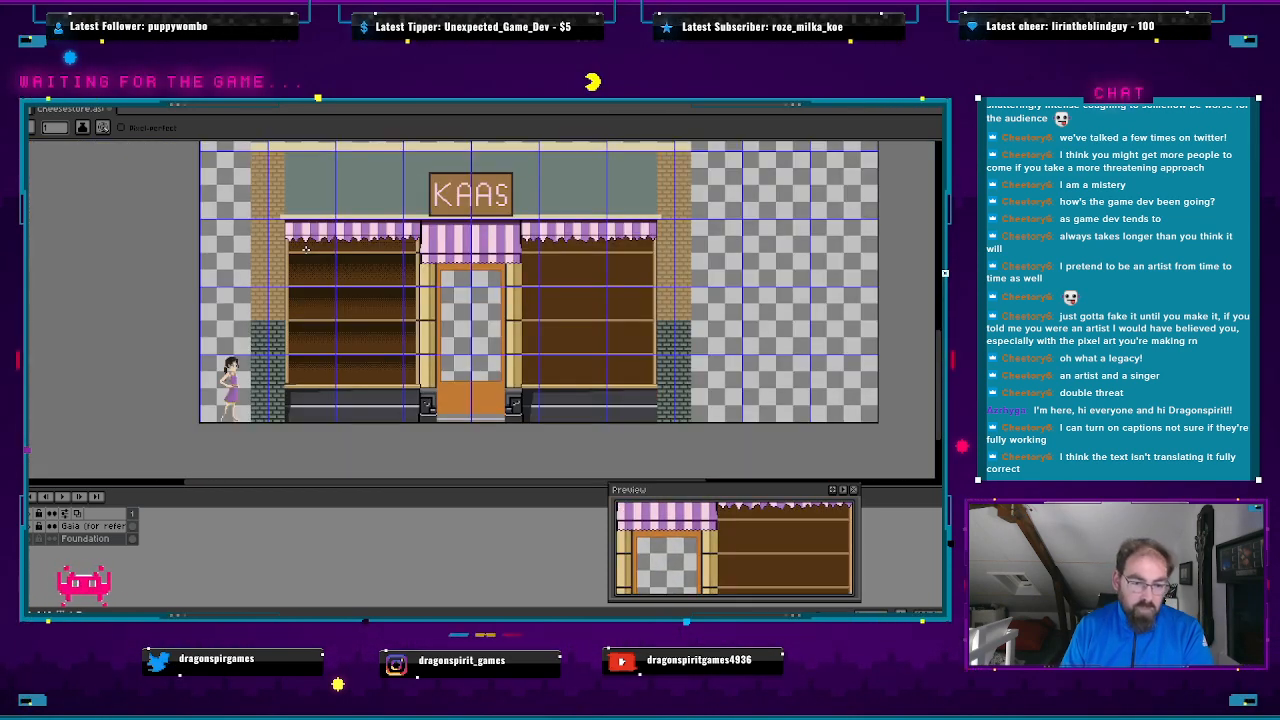
{"action": "scroll", "coordinate": [305, 249], "scroll_direction": "up", "scroll_amount": 3}
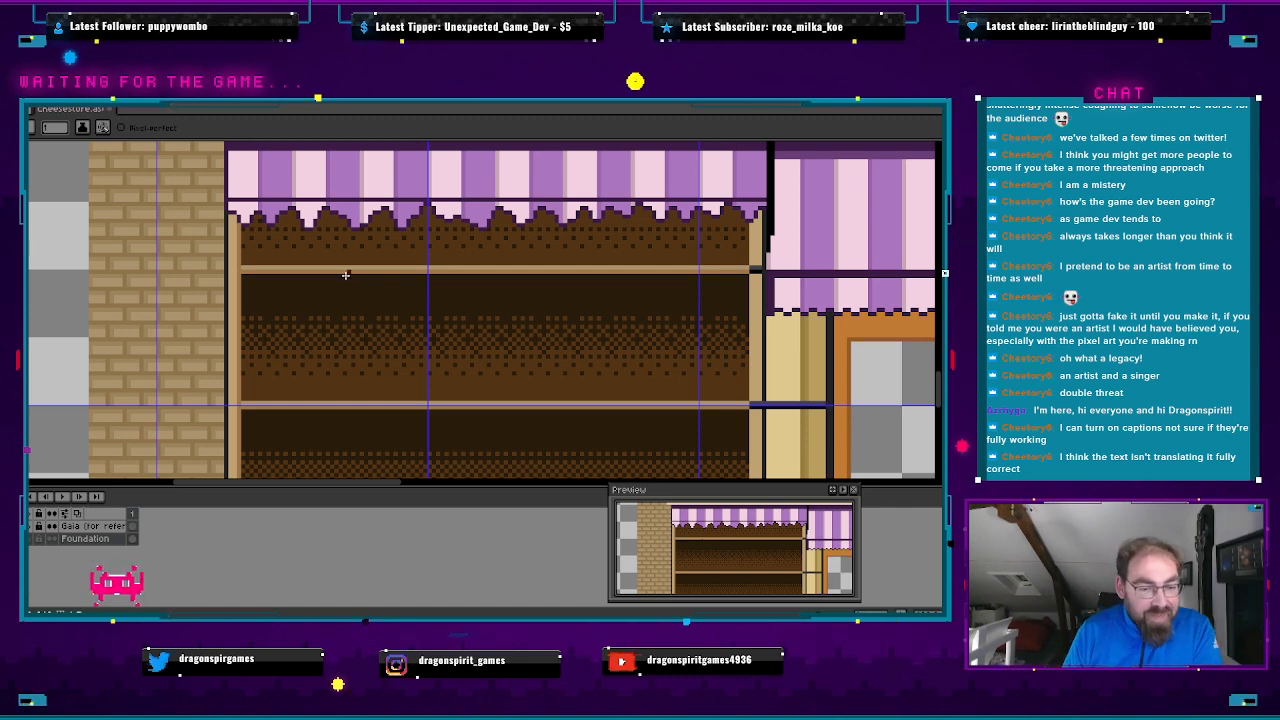
{"action": "scroll", "coordinate": [362, 290], "scroll_direction": "up", "scroll_amount": 1}
{"action": "scroll", "coordinate": [270, 250], "scroll_direction": "up", "scroll_amount": 1}
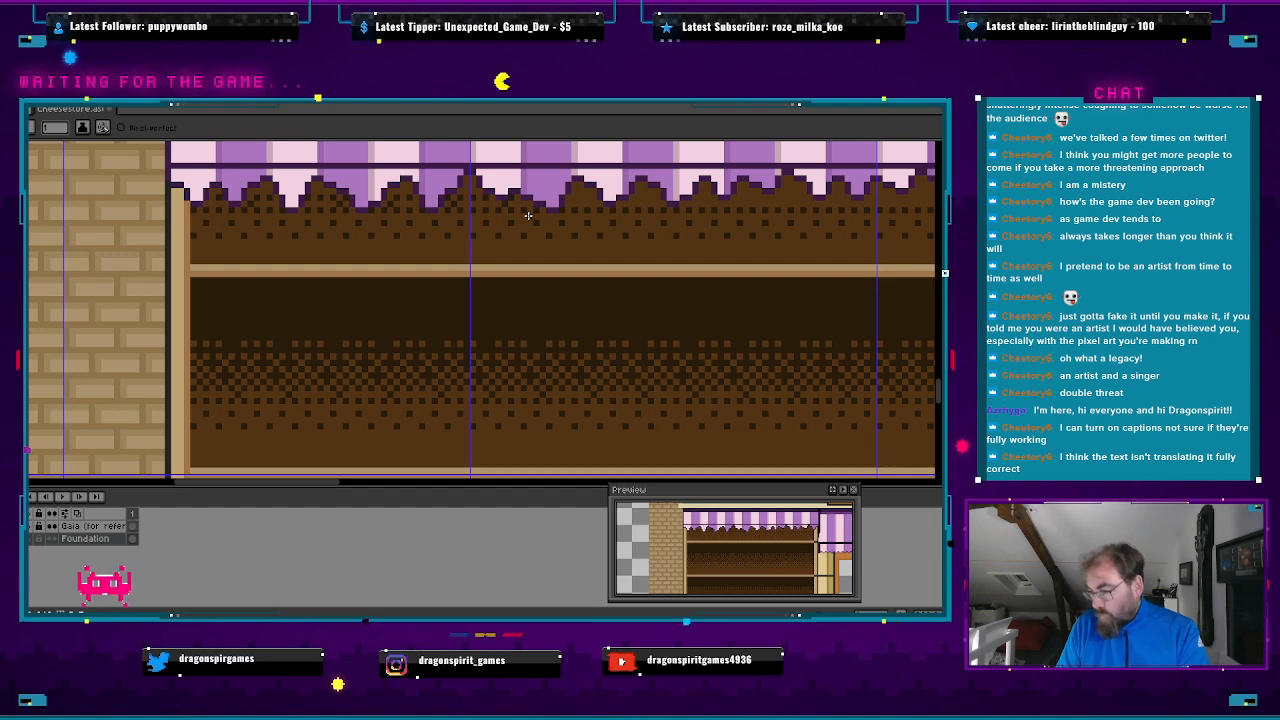
{"action": "left_click_drag", "start_coordinate": [514, 220], "coordinate": [357, 212]}
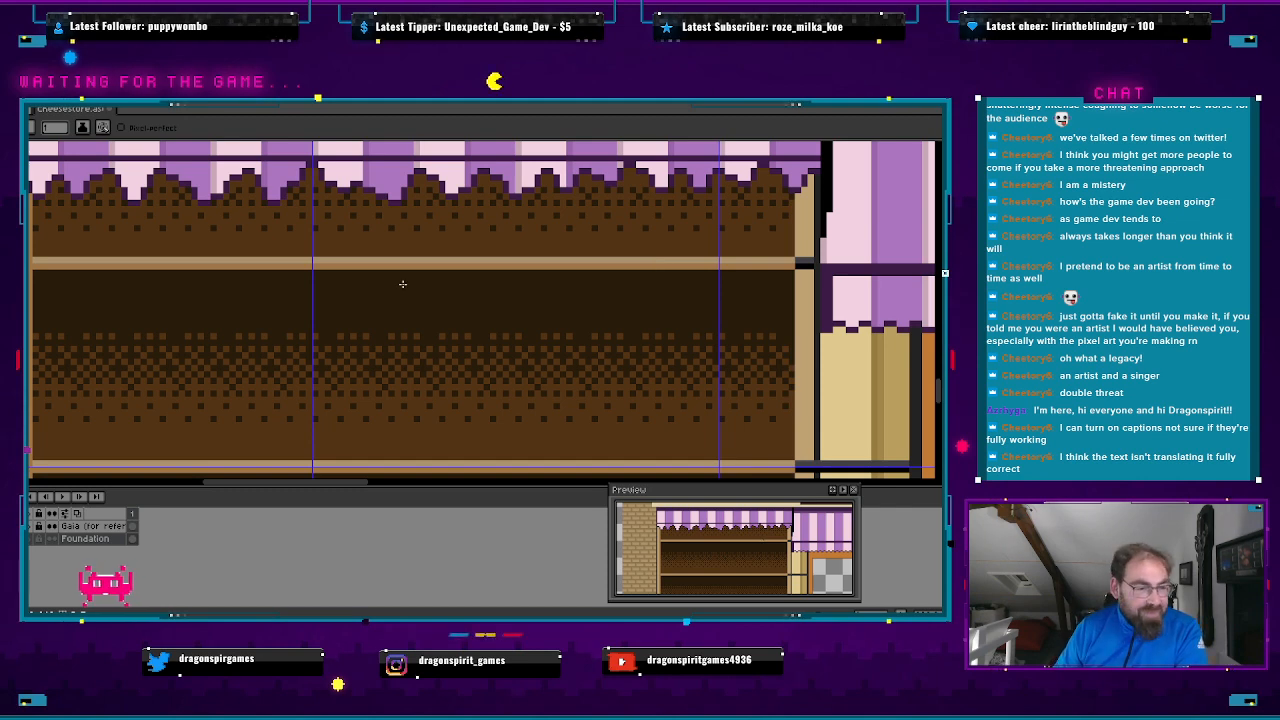
- Fill the gaps between the left awning's scallops with dense checkered darker brown pixels, completing the top strip's gradient
{"action": "left_click_drag", "start_coordinate": [117, 229], "coordinate": [350, 239]}
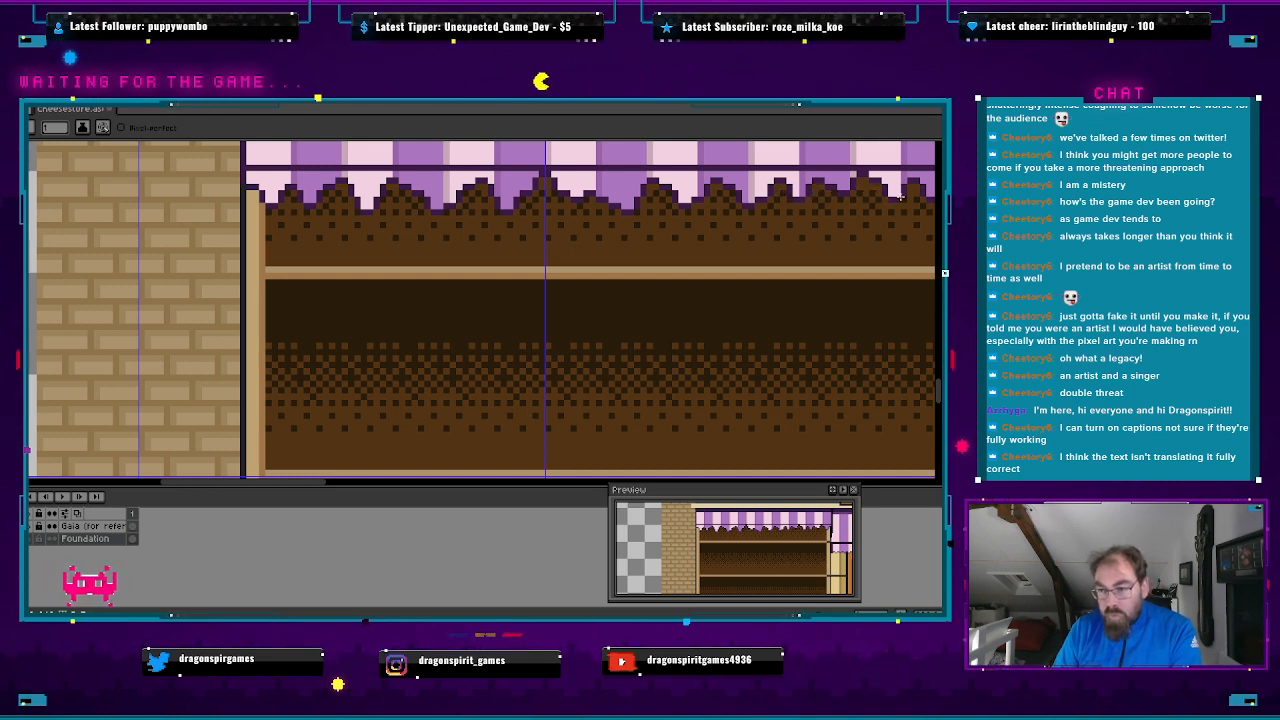
{"action": "left_click_drag", "start_coordinate": [874, 218], "coordinate": [580, 224]}
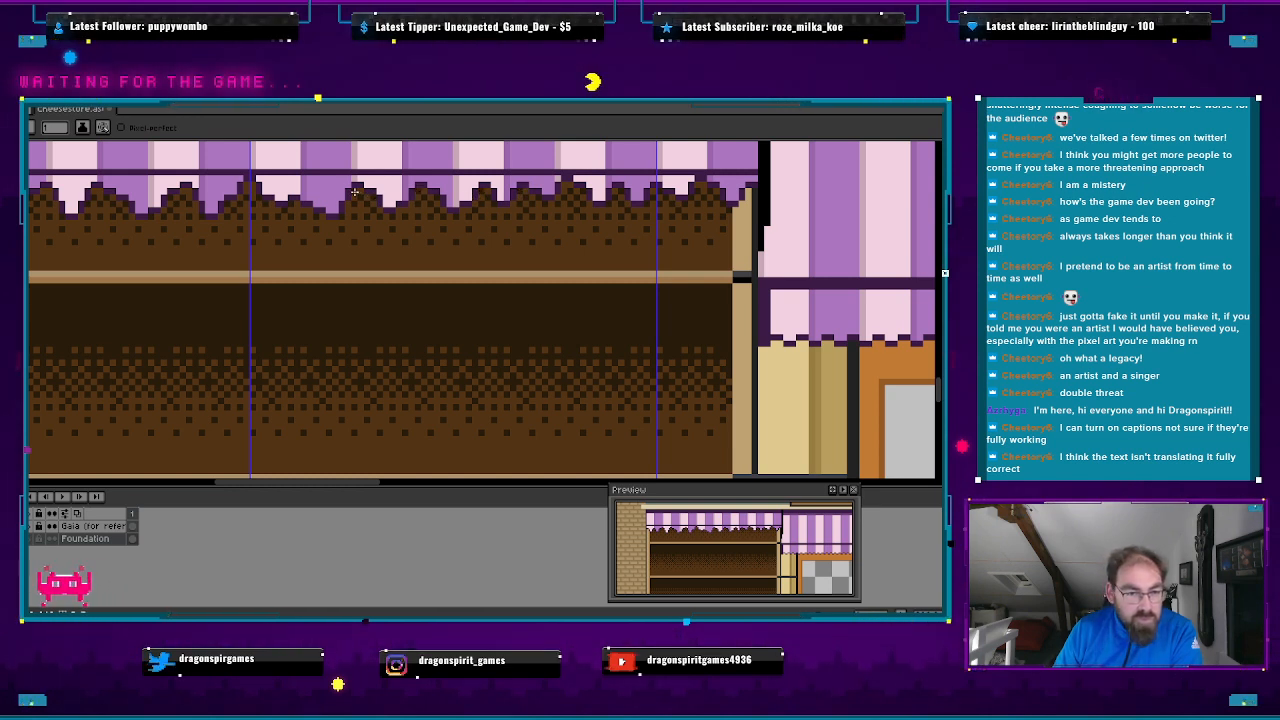
{"action": "left_click_drag", "start_coordinate": [384, 216], "coordinate": [492, 231]}
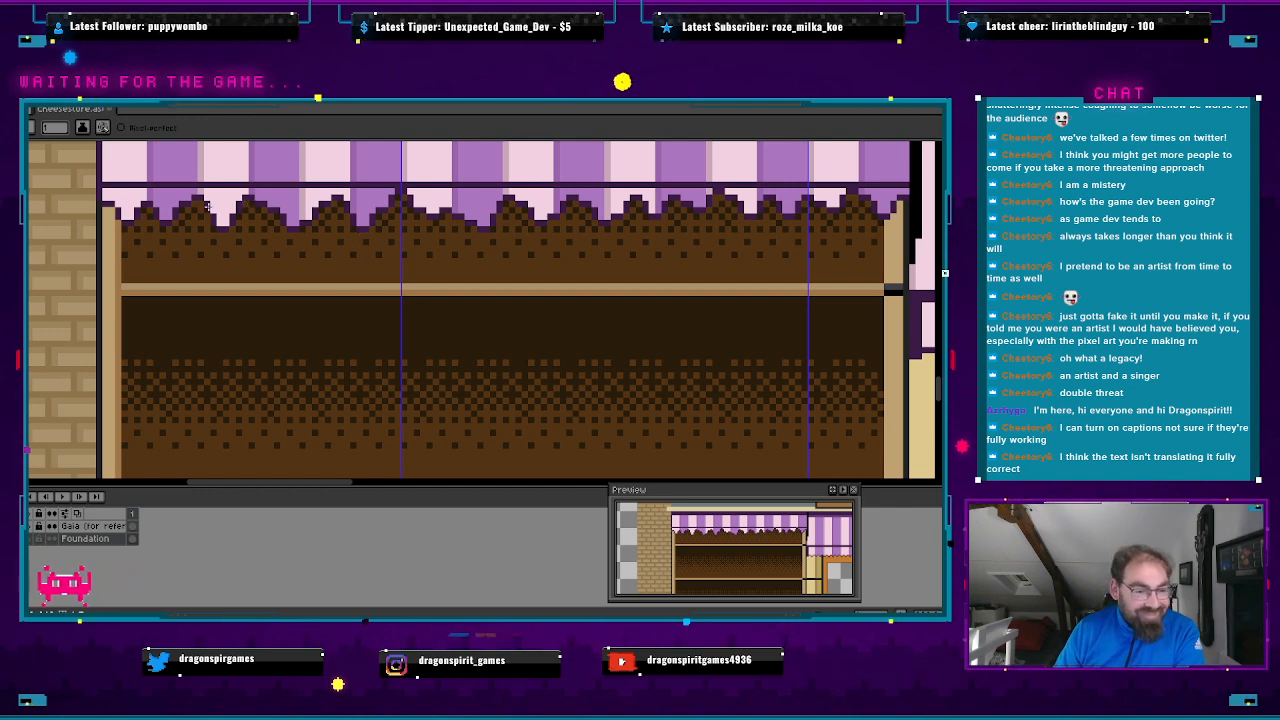
{"action": "left_click_drag", "start_coordinate": [232, 234], "coordinate": [348, 239]}
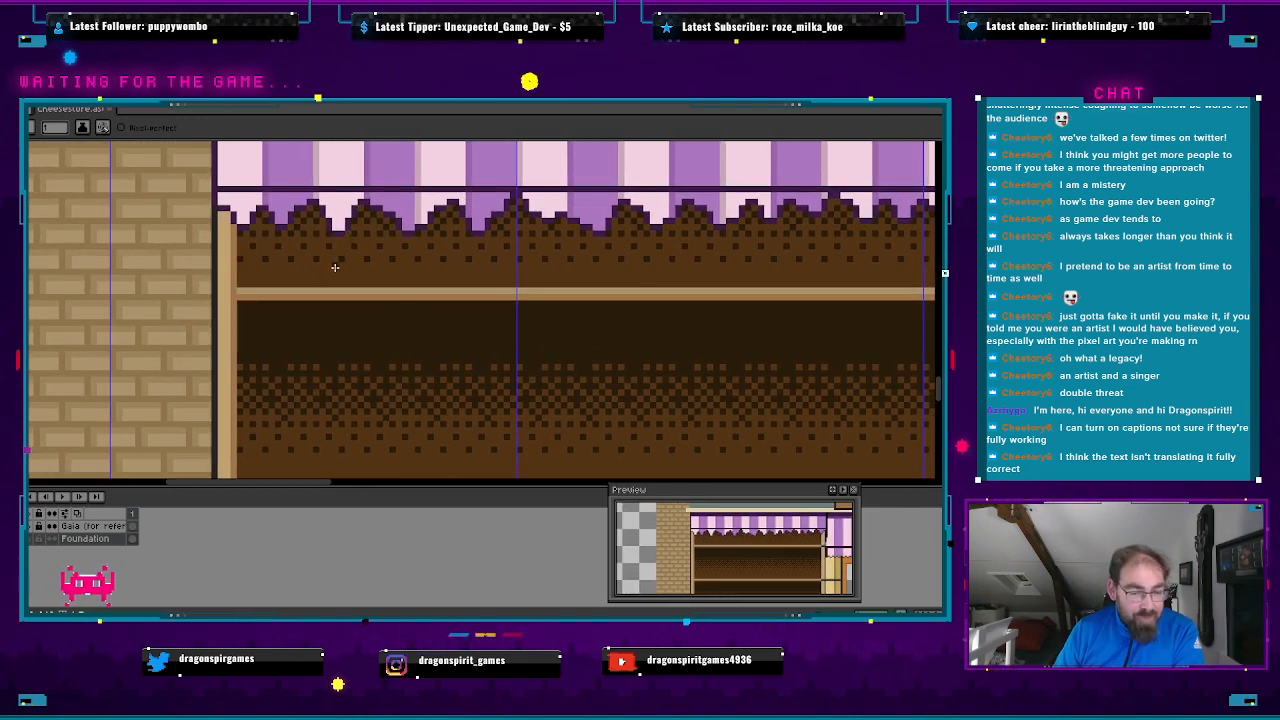
{"action": "left_click_drag", "start_coordinate": [397, 294], "coordinate": [249, 277]}
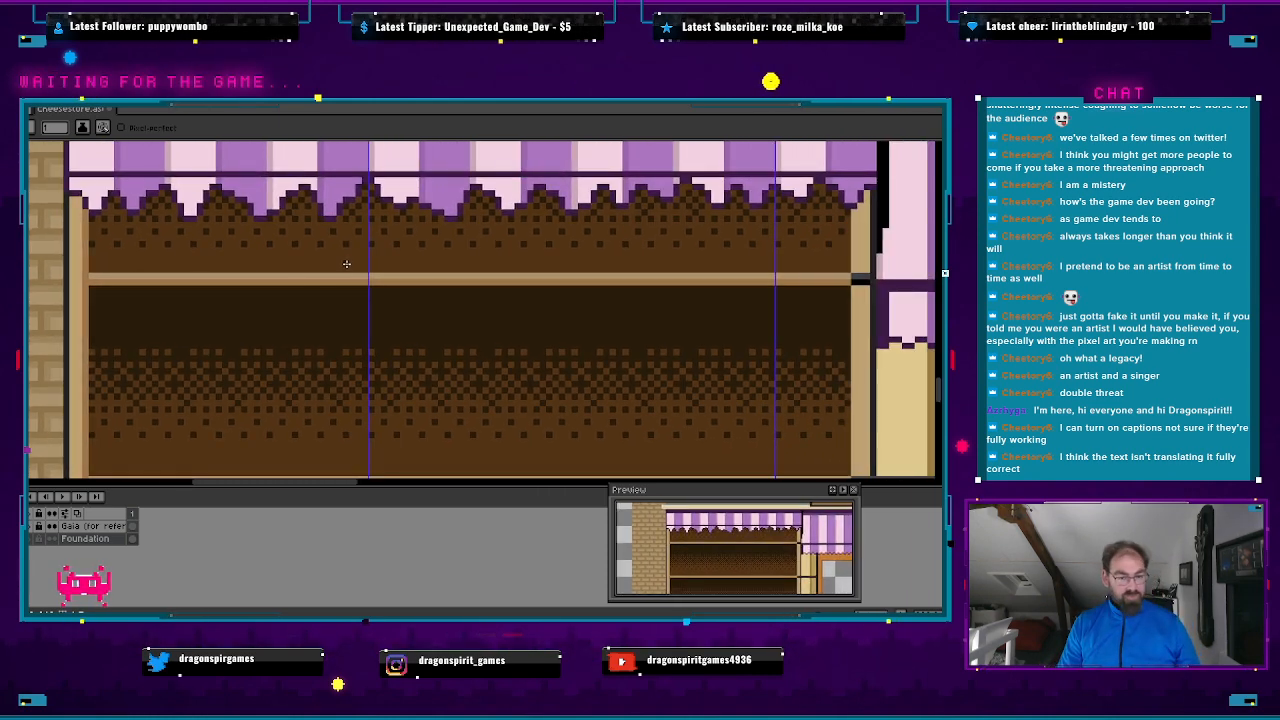
{"action": "scroll", "coordinate": [339, 241], "scroll_direction": "down", "scroll_amount": 3}
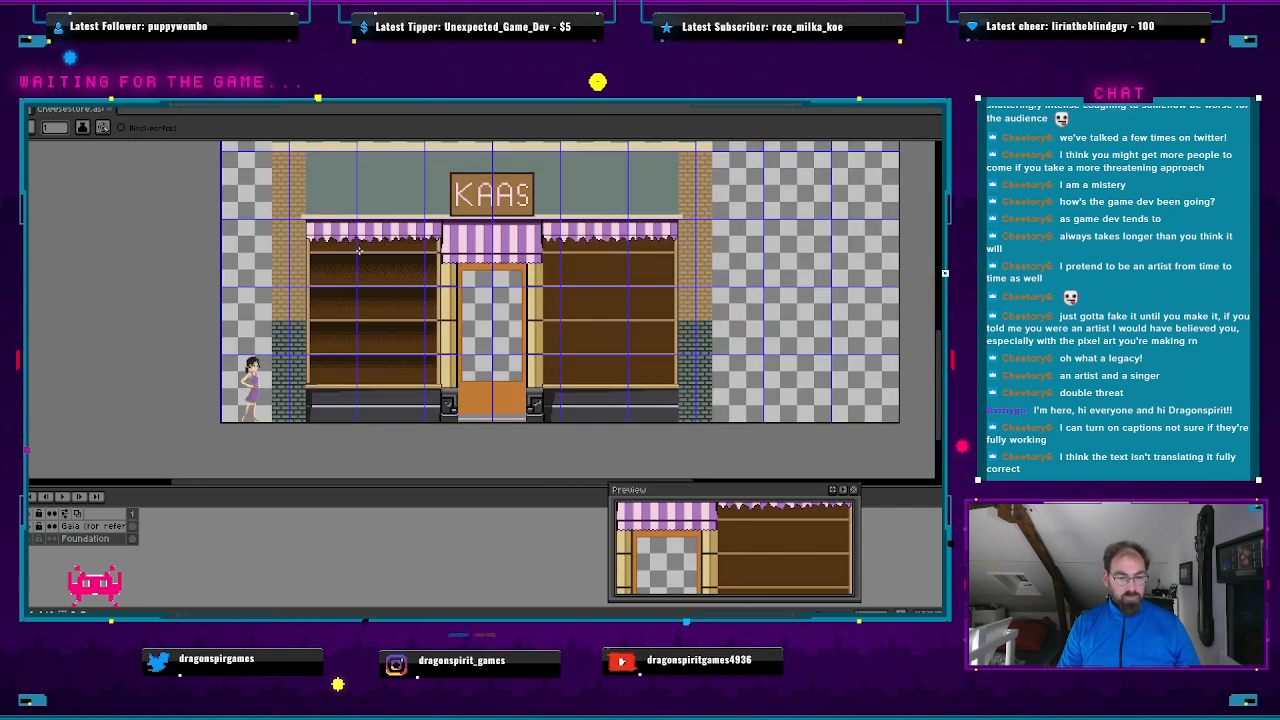
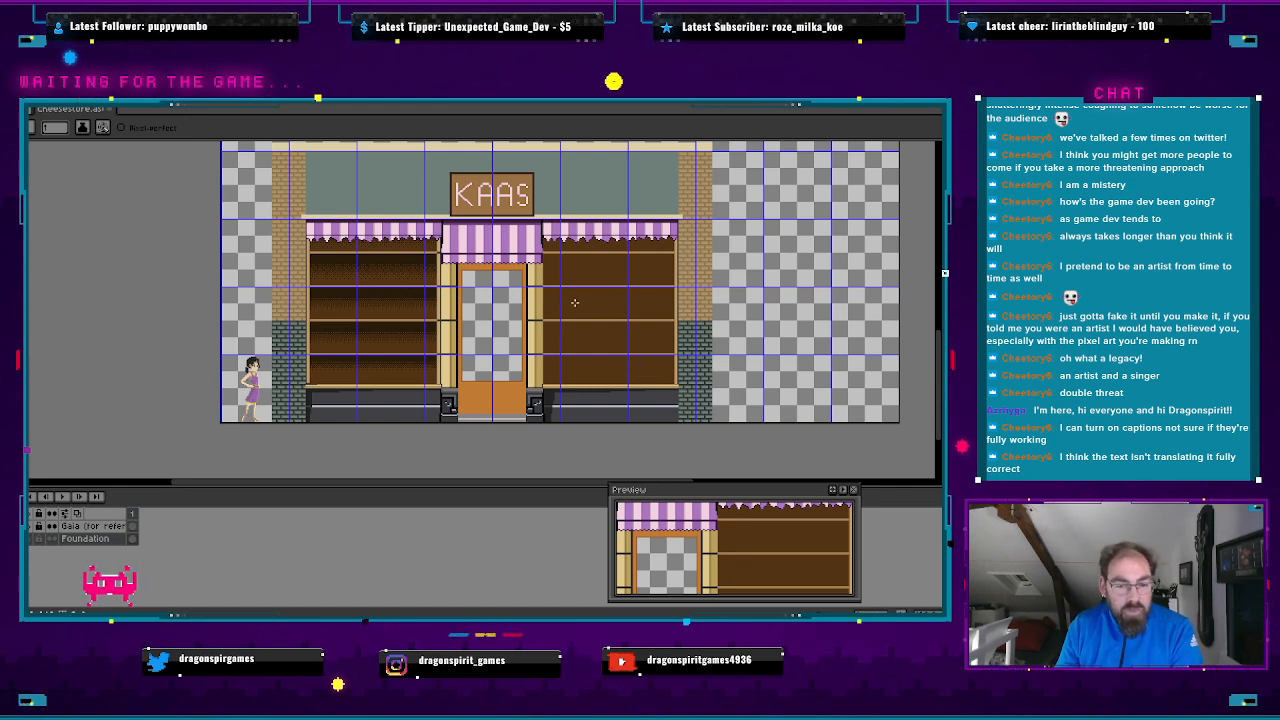
- Shade the right window's four shelf compartments with Bayer Matrix 8x8 dithered gradients running from darker brown under each shelf to brown below
{"action": "scroll", "coordinate": [567, 300], "scroll_direction": "up", "scroll_amount": 2}
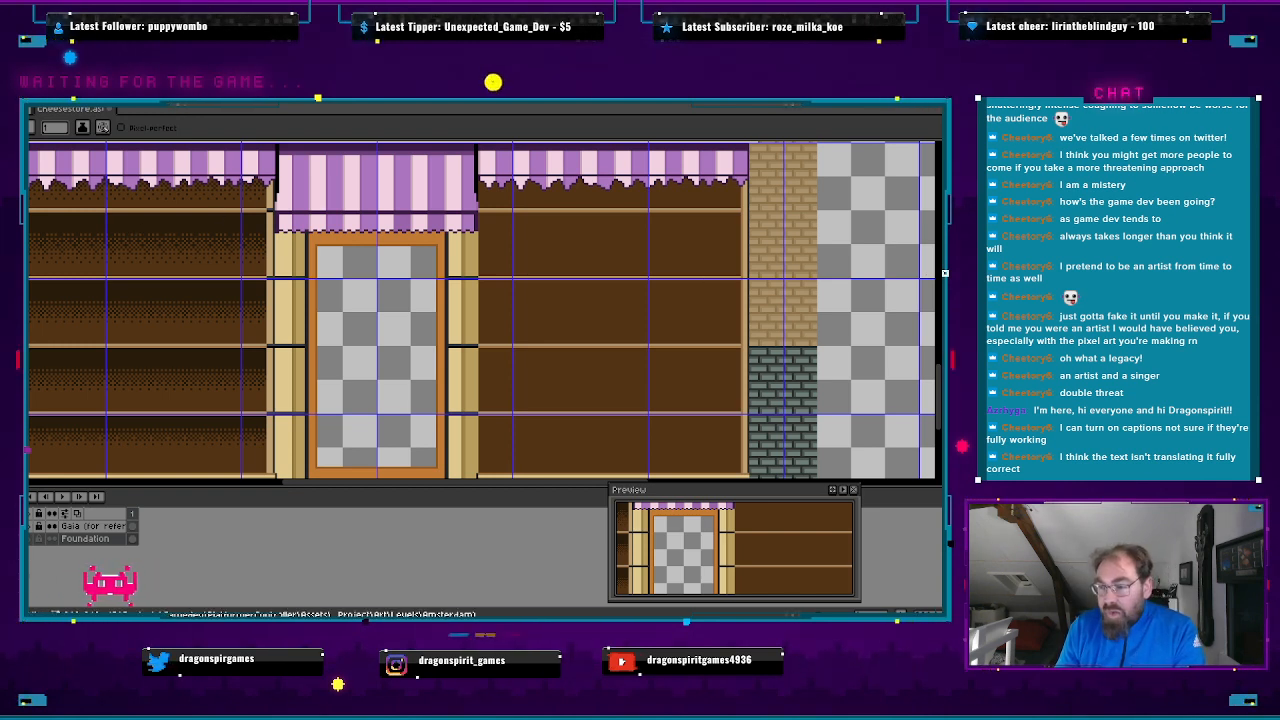
{"action": "key", "text": "shift+g"}
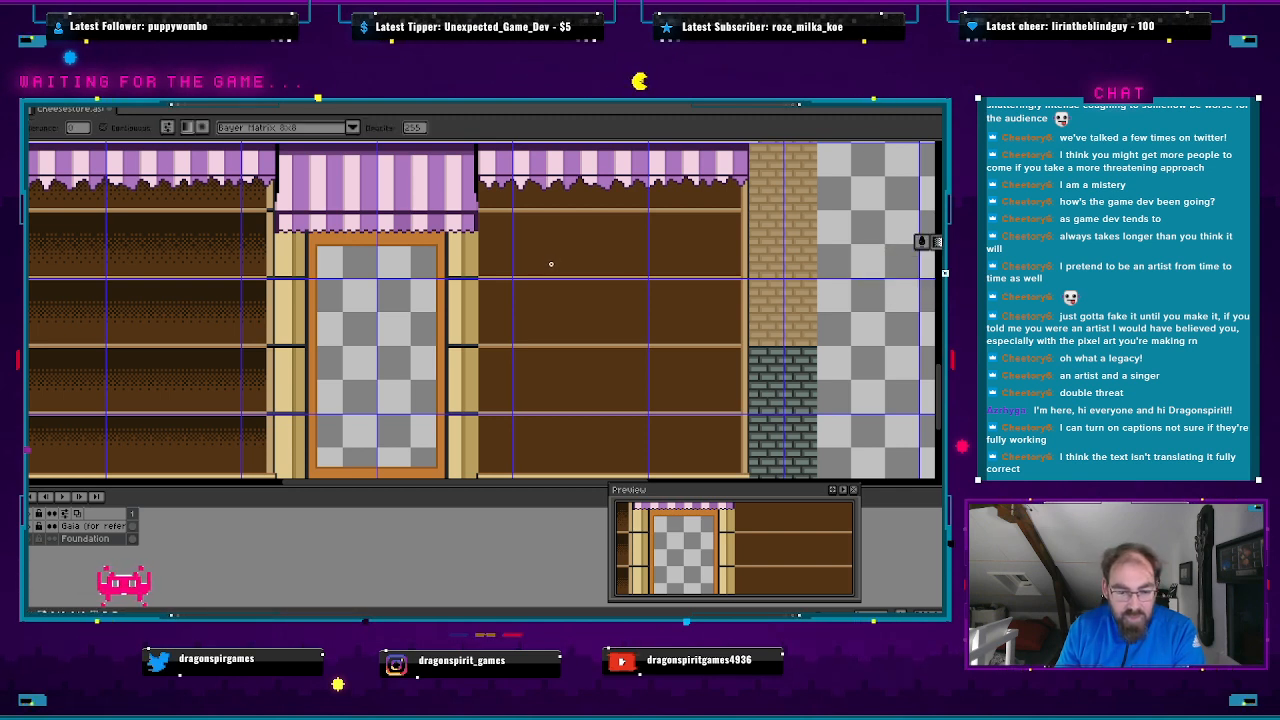
{"action": "left_click_drag", "start_coordinate": [550, 264], "coordinate": [550, 253]}
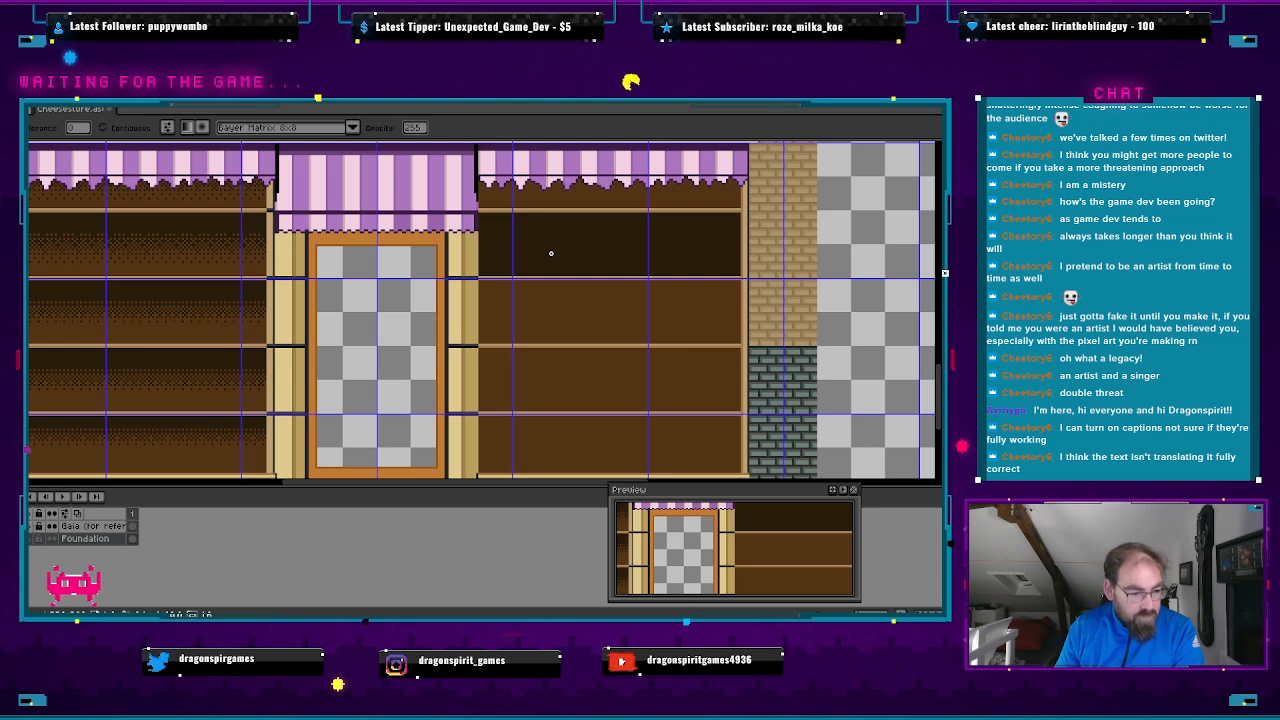
{"action": "key", "text": "ctrl+z"}
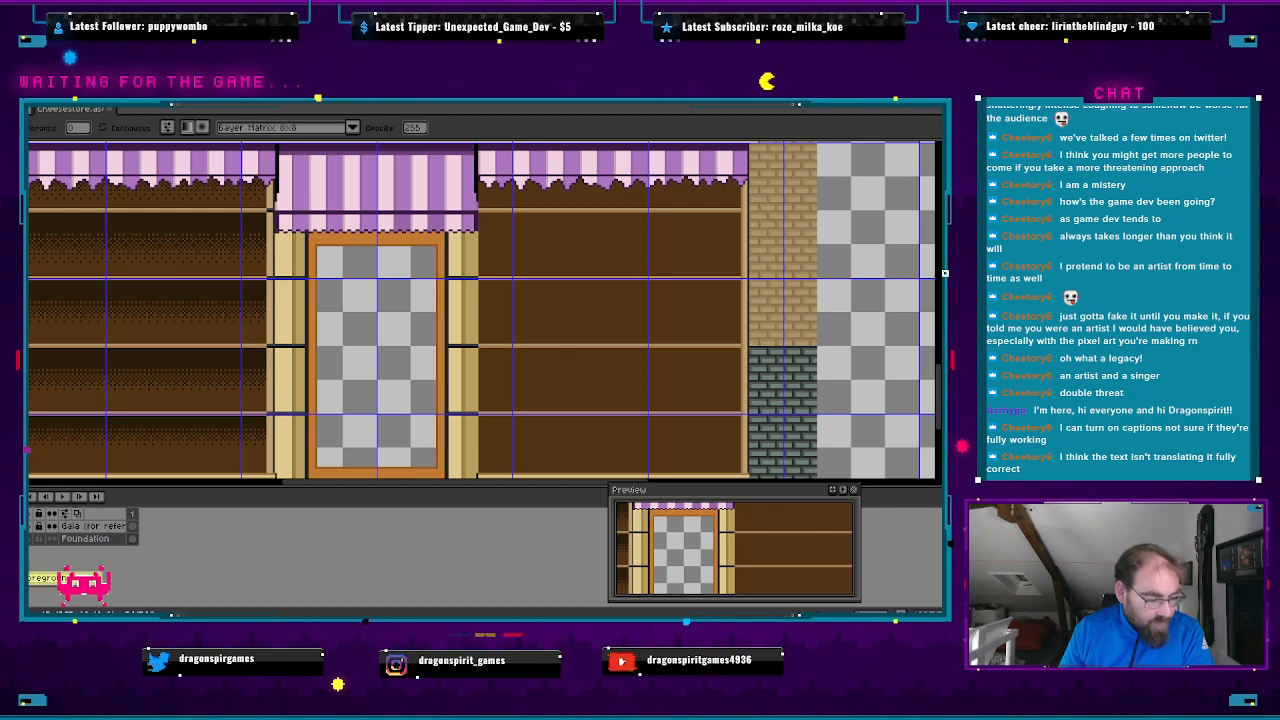
{"action": "left_click", "coordinate": [29, 603]}
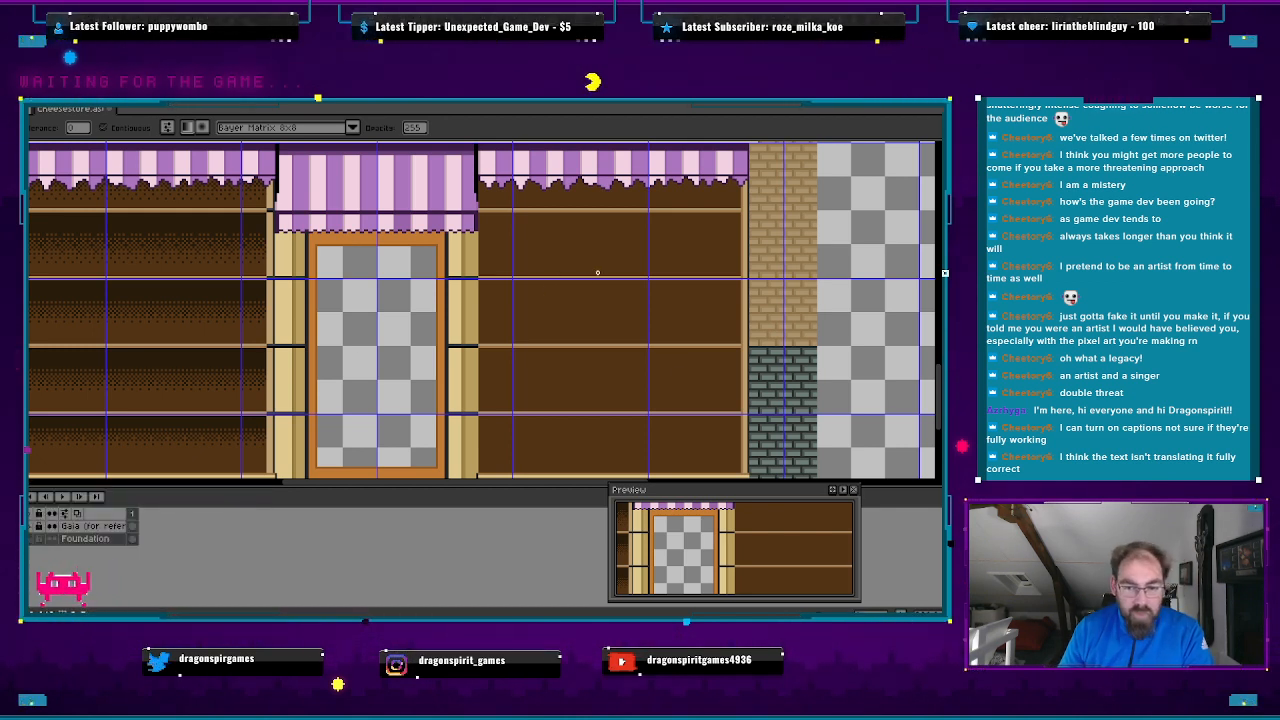
{"action": "left_click_drag", "start_coordinate": [569, 263], "coordinate": [568, 230]}
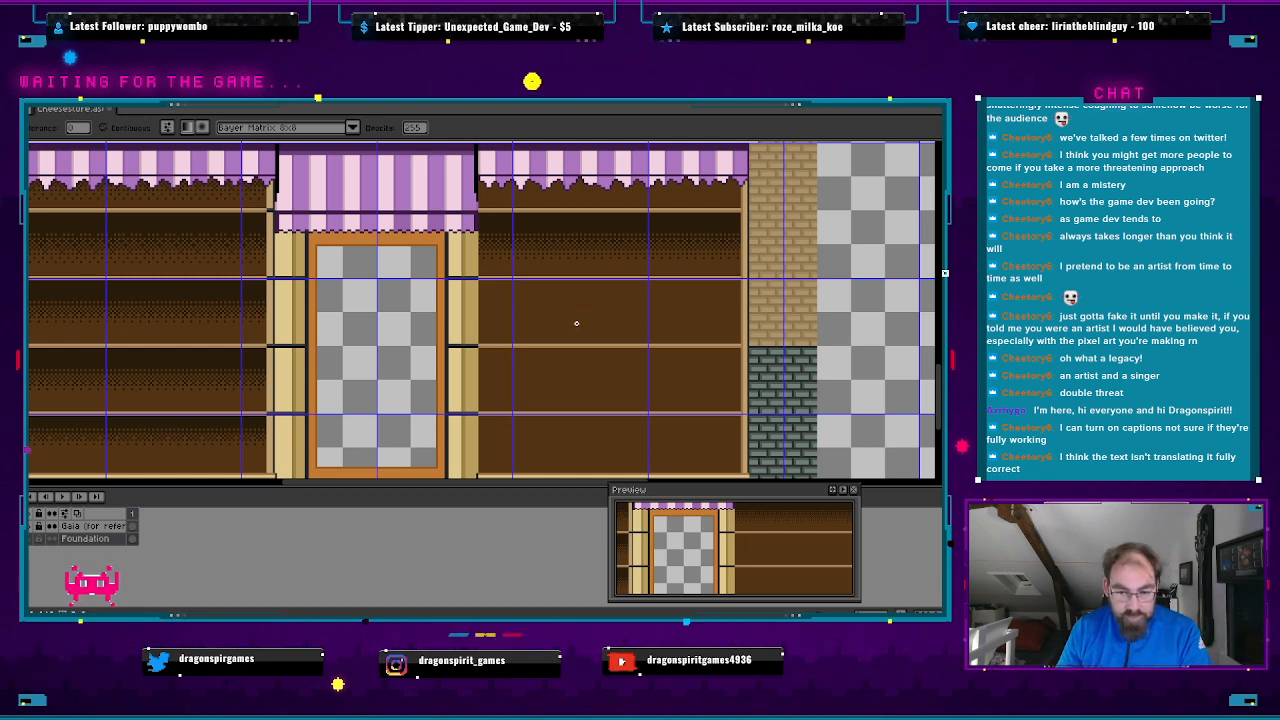
{"action": "left_click_drag", "start_coordinate": [574, 329], "coordinate": [574, 300]}
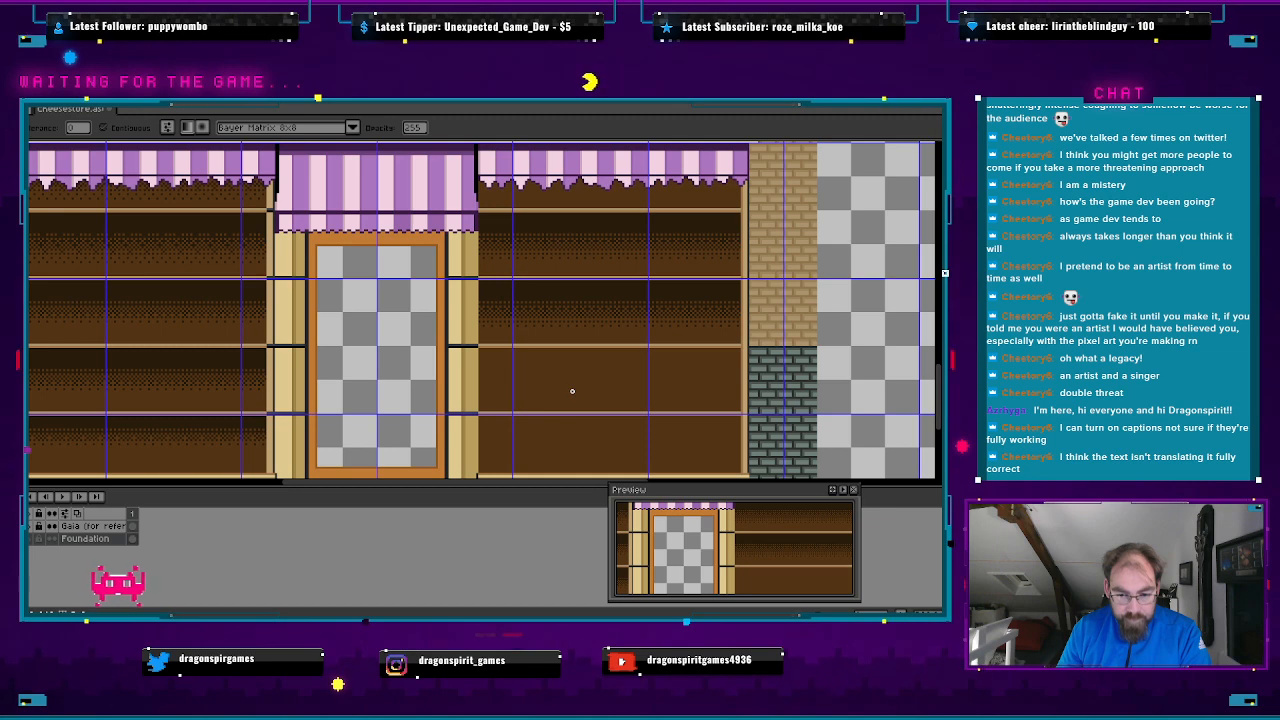
{"action": "left_click_drag", "start_coordinate": [572, 391], "coordinate": [570, 366]}
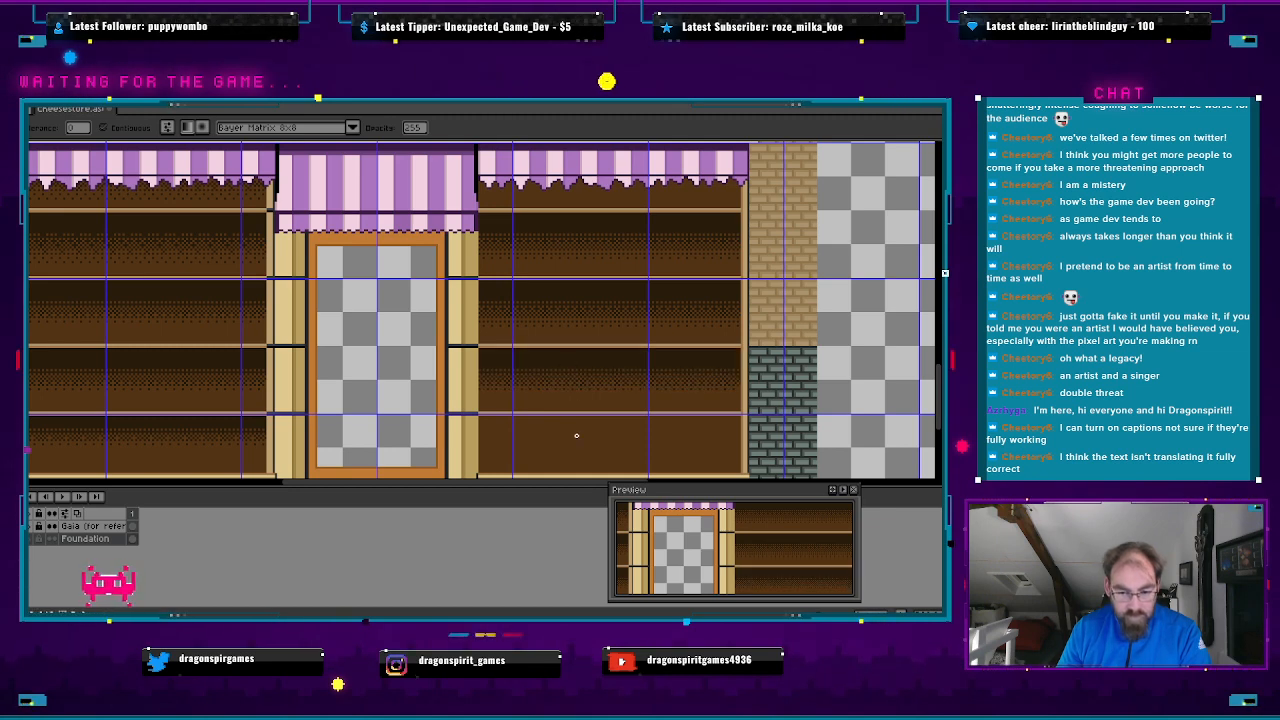
{"action": "left_click_drag", "start_coordinate": [572, 455], "coordinate": [572, 429]}
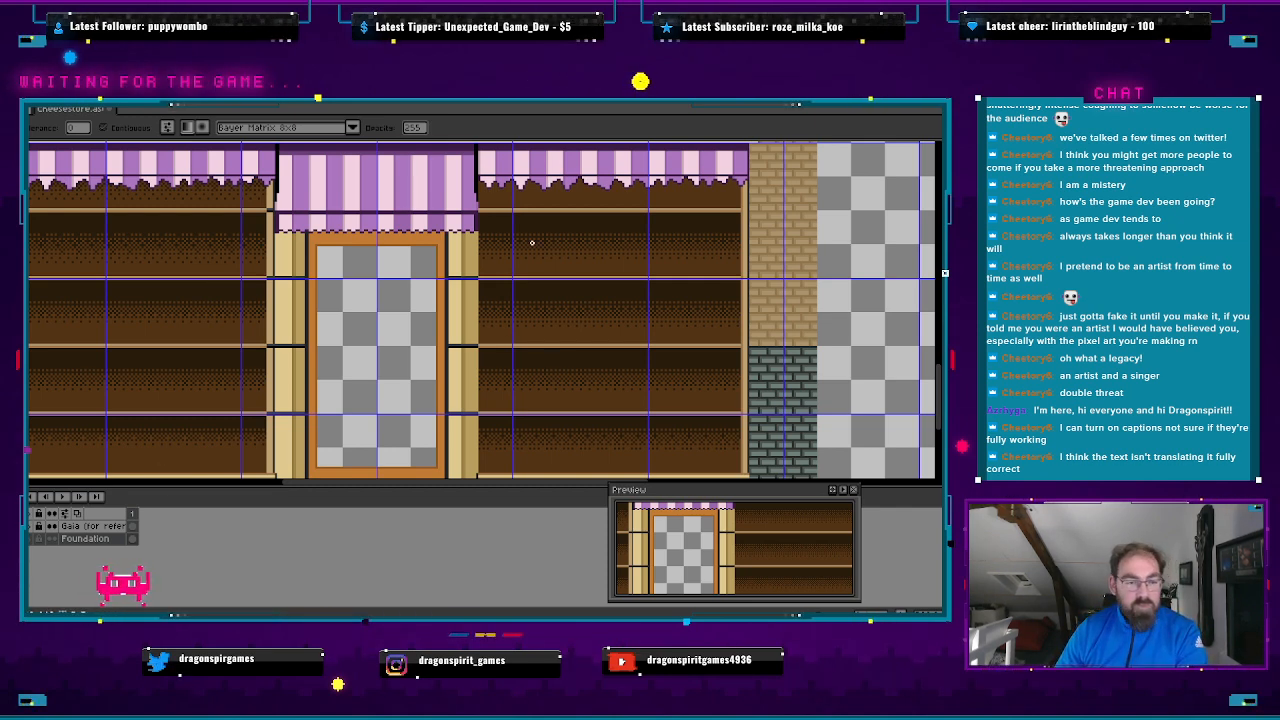
- Dither the strip beneath the right awning with staggered darker brown pixel rows, growing denser toward the scallops across the window's full width
{"action": "scroll", "coordinate": [469, 220], "scroll_direction": "up", "scroll_amount": 2}
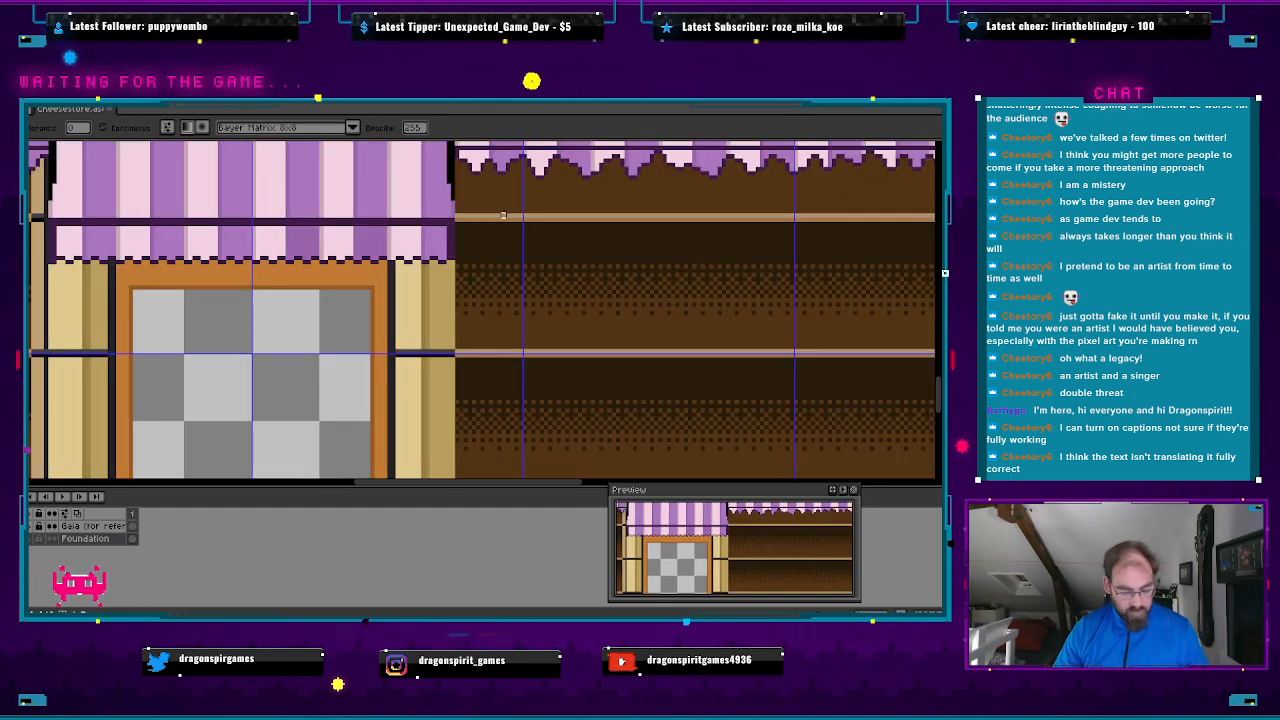
{"action": "key", "text": "b"}
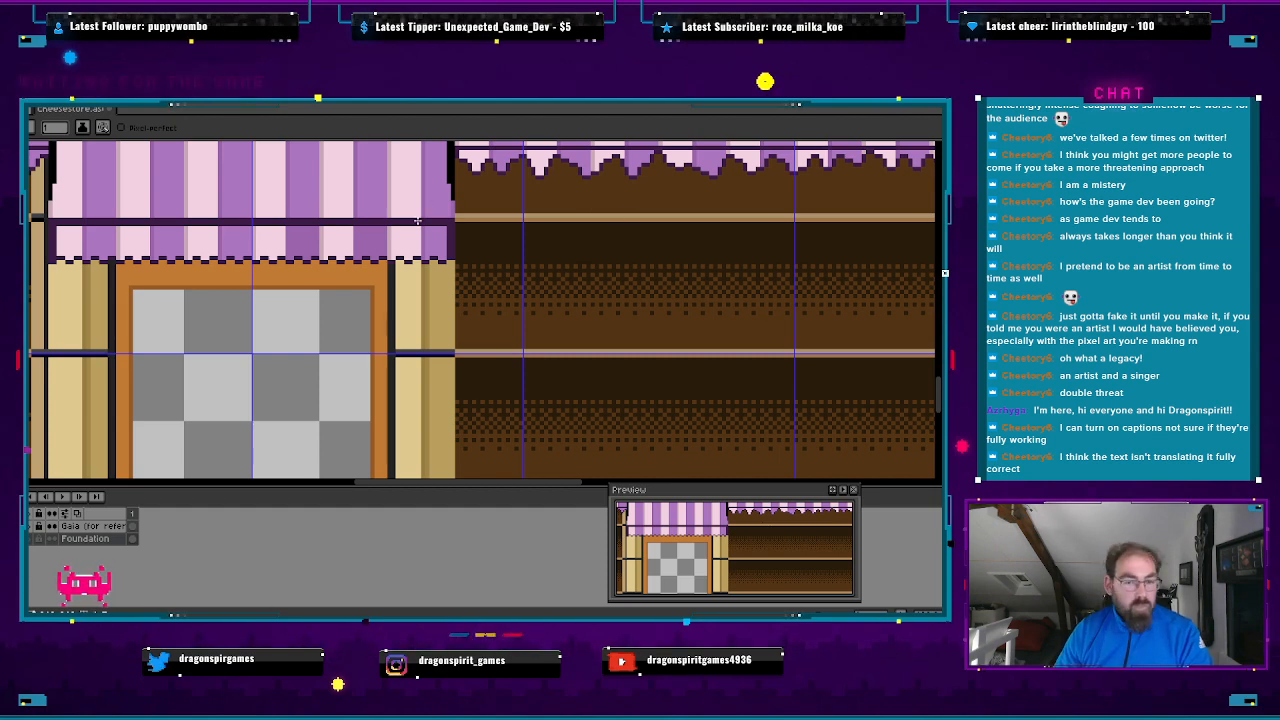
{"action": "scroll", "coordinate": [626, 236], "scroll_direction": "left", "scroll_amount": 5}
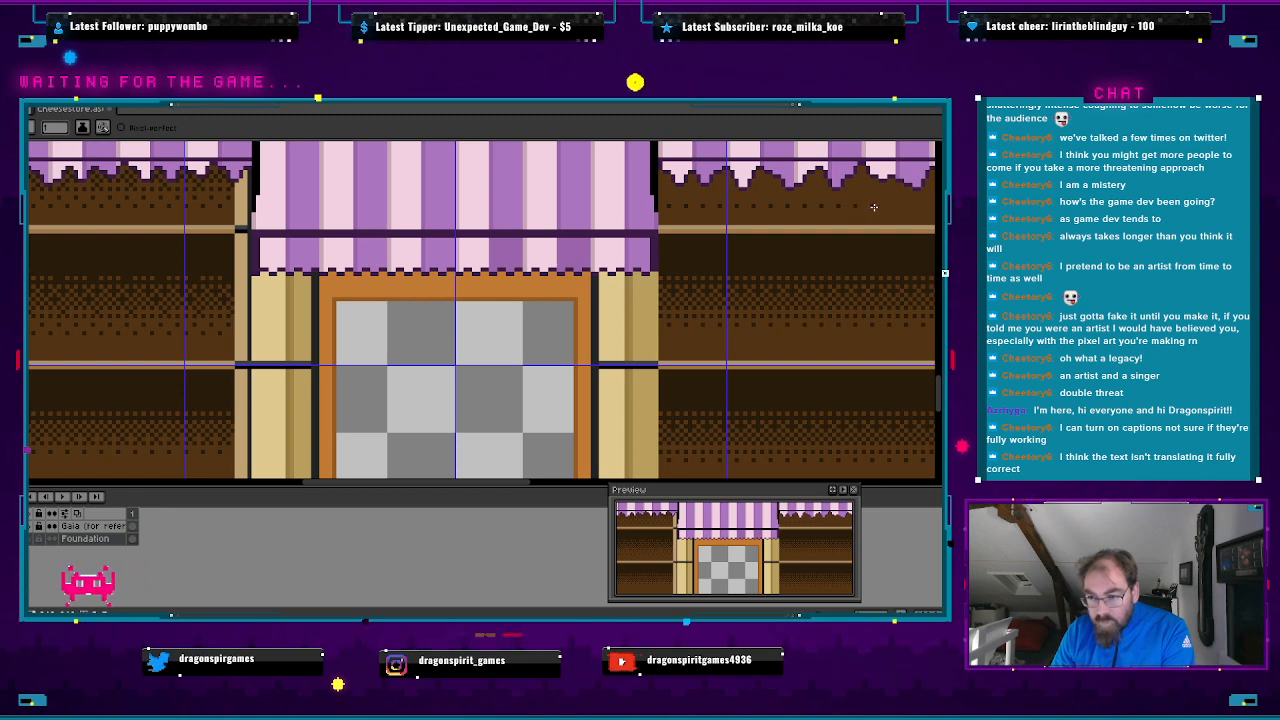
{"action": "left_click_drag", "start_coordinate": [882, 230], "coordinate": [490, 239]}
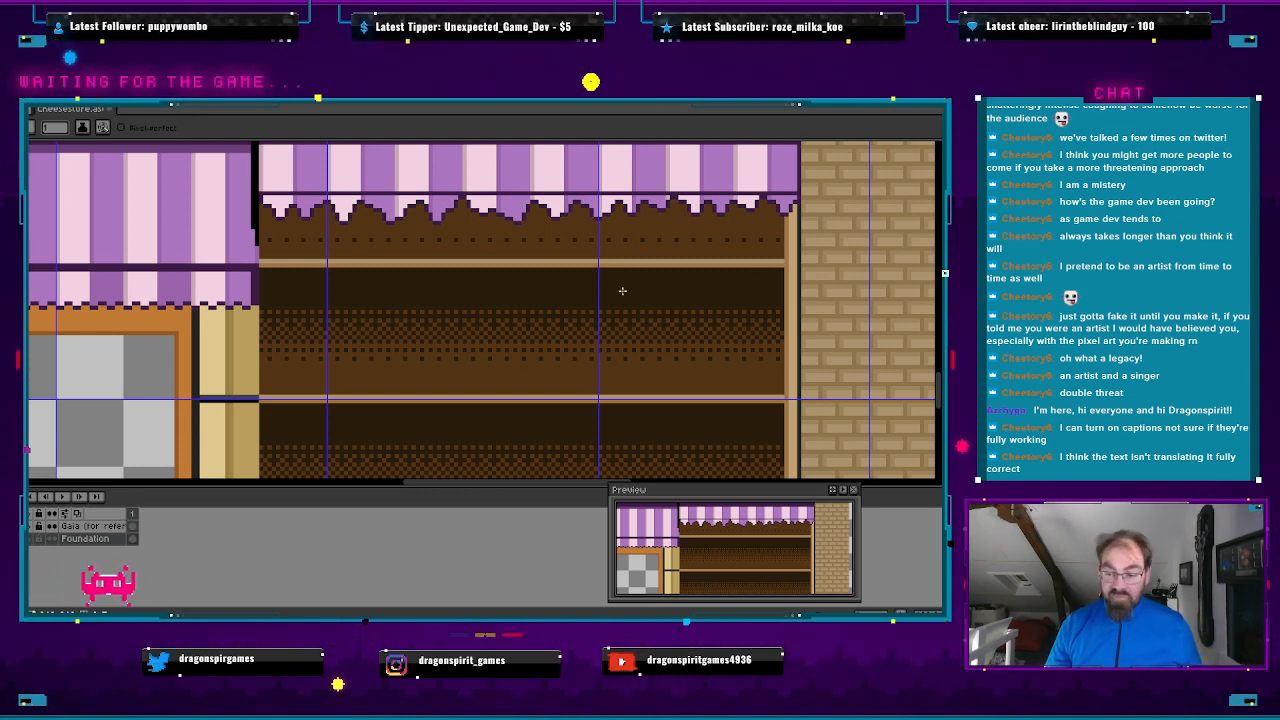
{"action": "scroll", "coordinate": [700, 286], "scroll_direction": "up", "scroll_amount": 1}
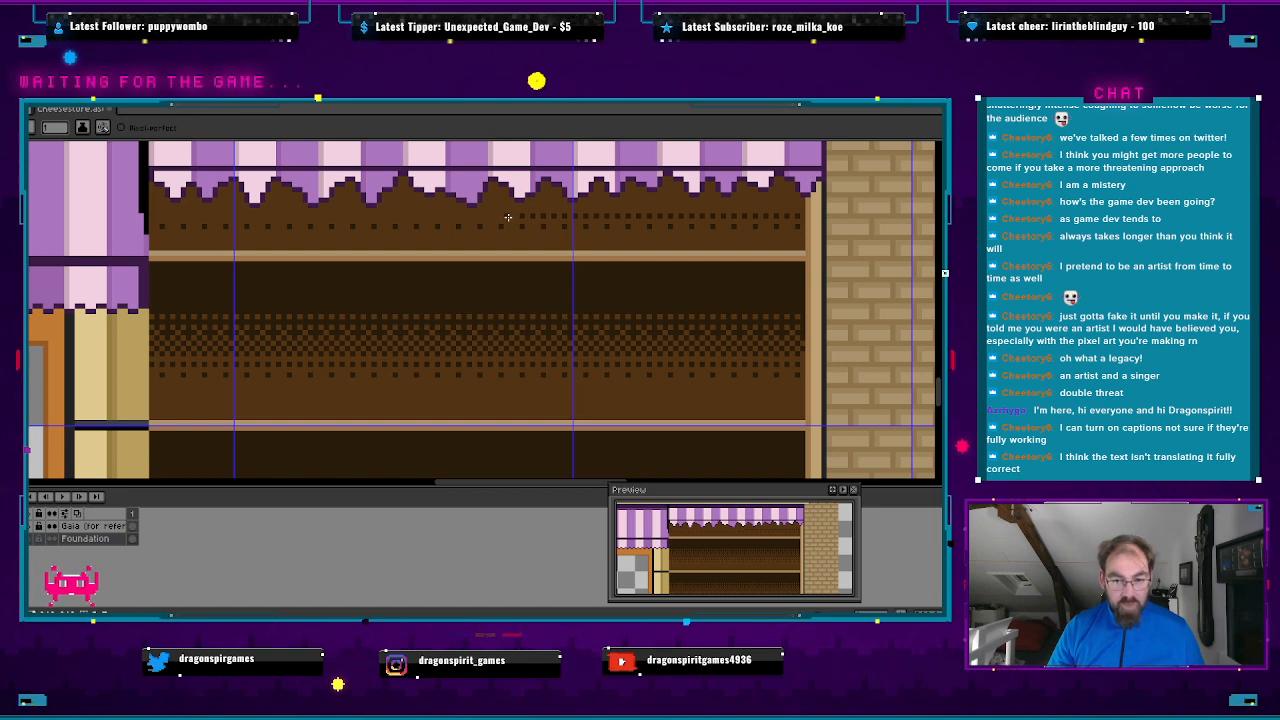
{"action": "key", "text": "ctrl+z"}
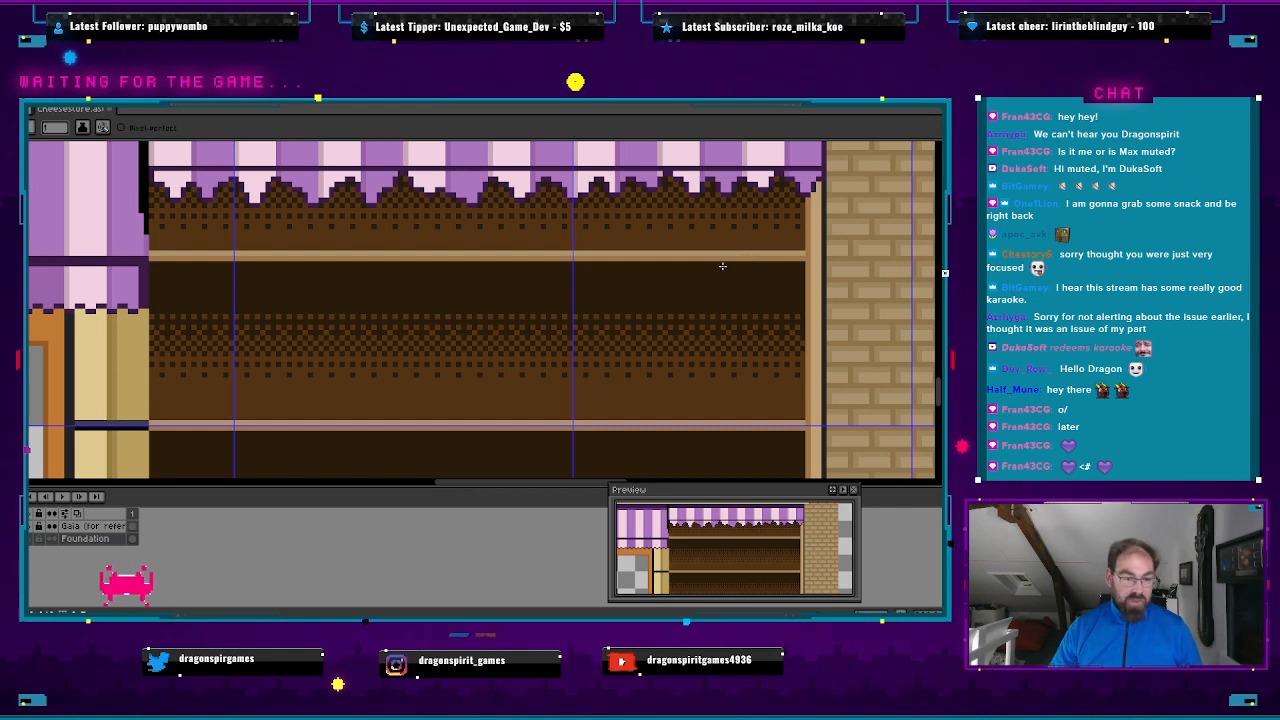
- Look over both shaded windows across the whole facade and save the drawing
{"action": "scroll", "coordinate": [721, 266], "scroll_direction": "down", "scroll_amount": 1}
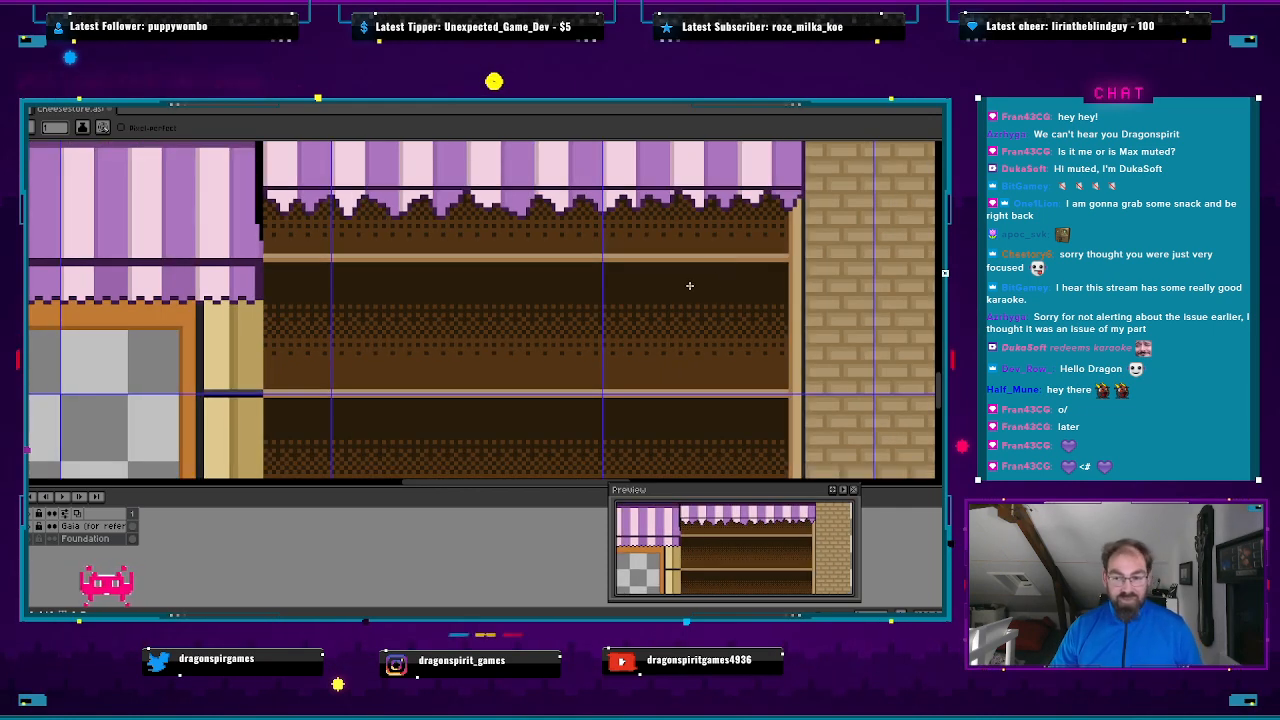
{"action": "scroll", "coordinate": [690, 287], "scroll_direction": "down", "scroll_amount": 1}
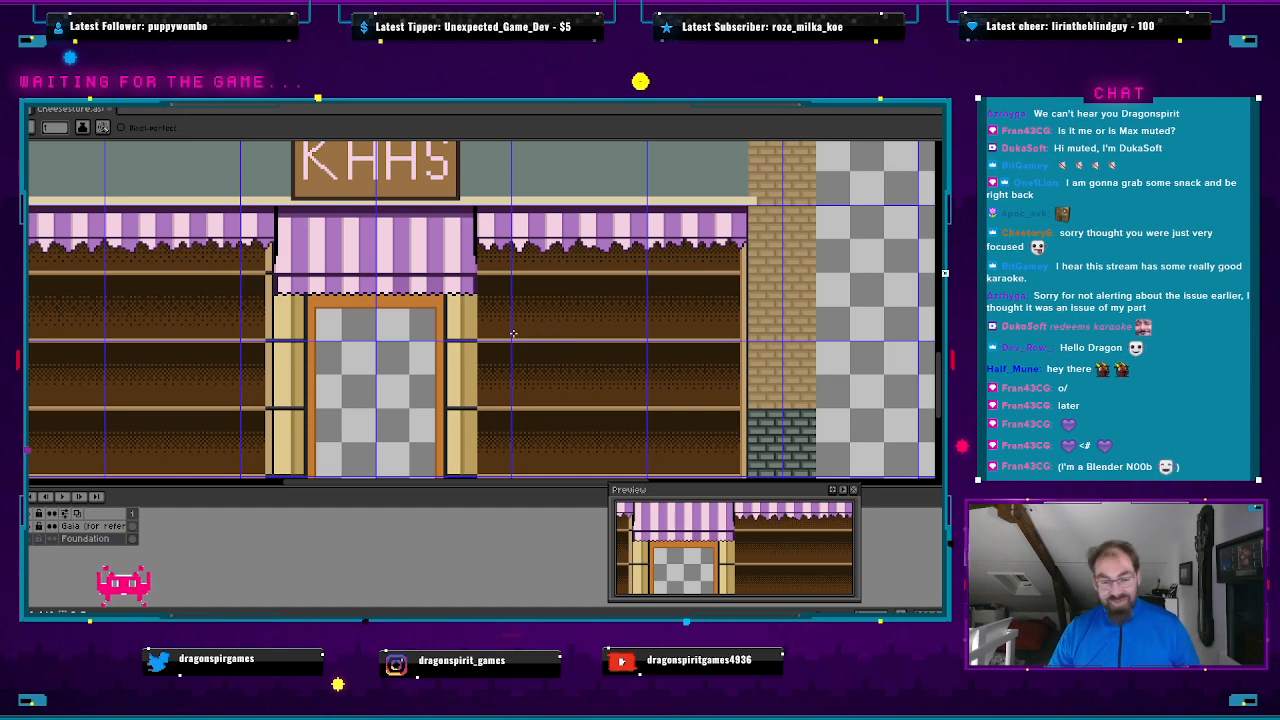
{"action": "left_click_drag", "start_coordinate": [458, 333], "coordinate": [553, 304]}
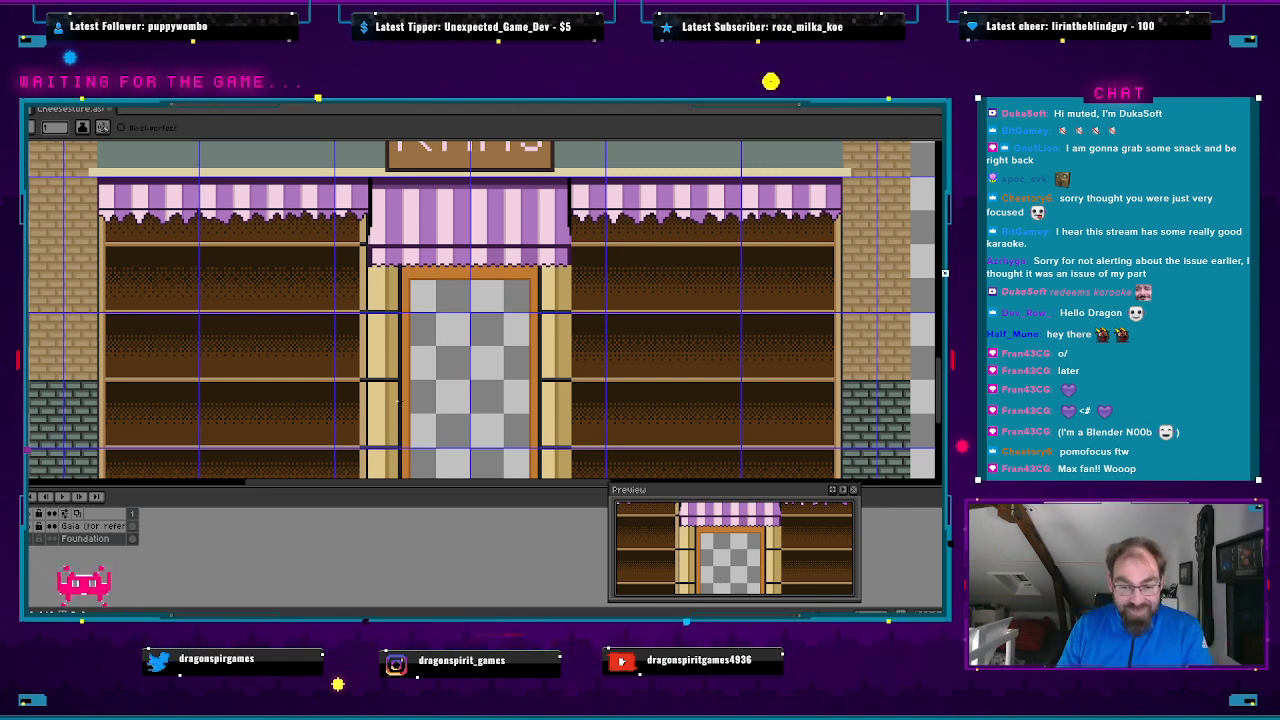
{"action": "scroll", "coordinate": [437, 342], "scroll_direction": "down", "scroll_amount": 3}
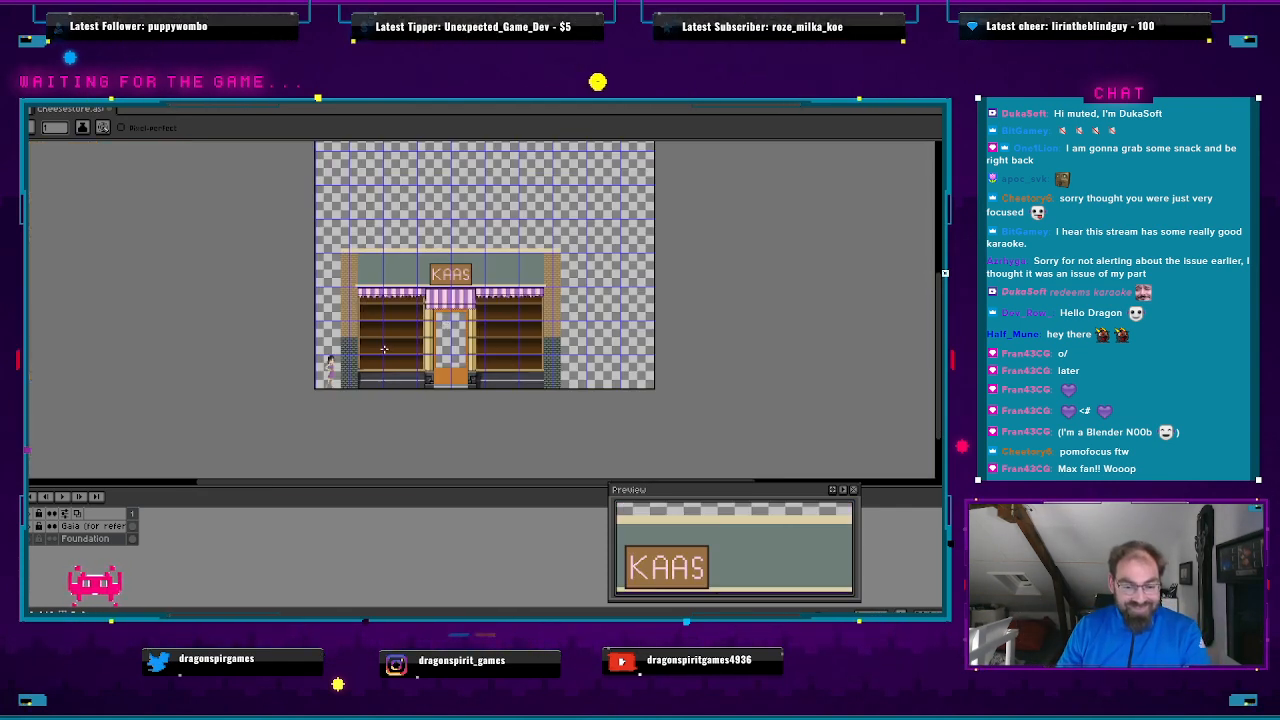
{"action": "scroll", "coordinate": [394, 373], "scroll_direction": "up", "scroll_amount": 2}
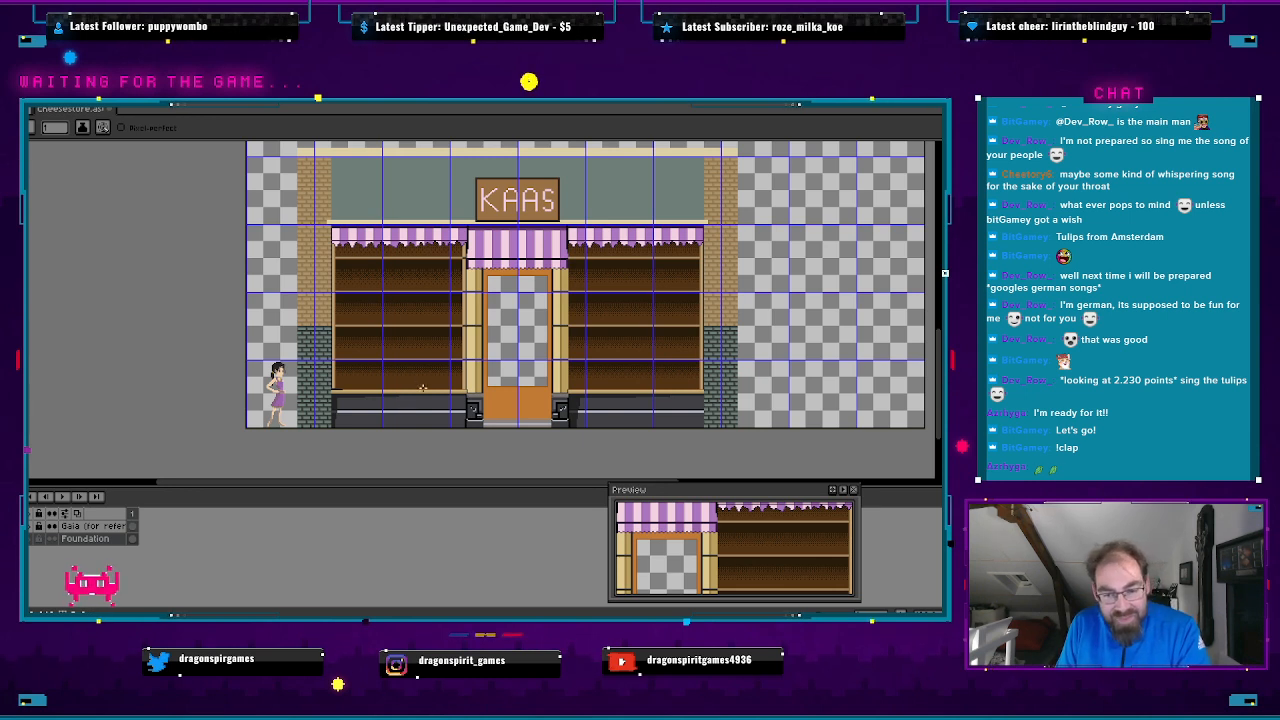
{"action": "key", "text": "ctrl+s"}
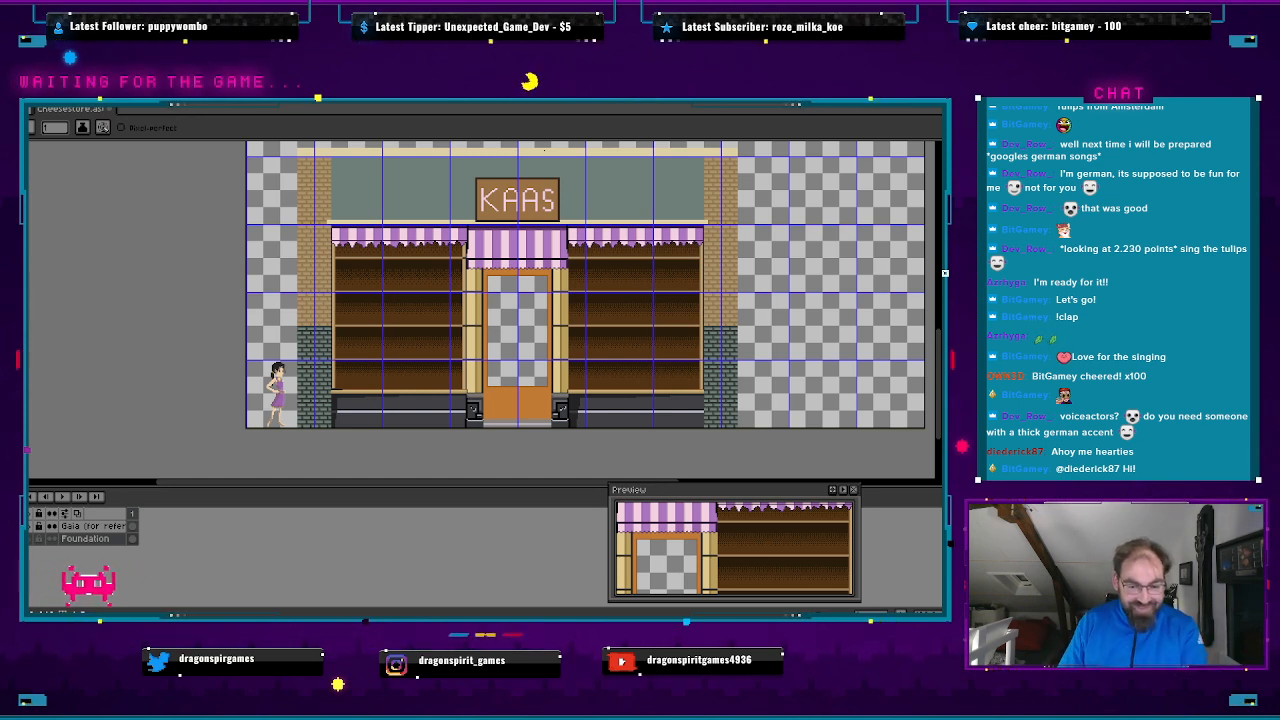
- Add a new layer directly above the Foundation layer
{"action": "scroll", "coordinate": [411, 297], "scroll_direction": "up", "scroll_amount": 1}
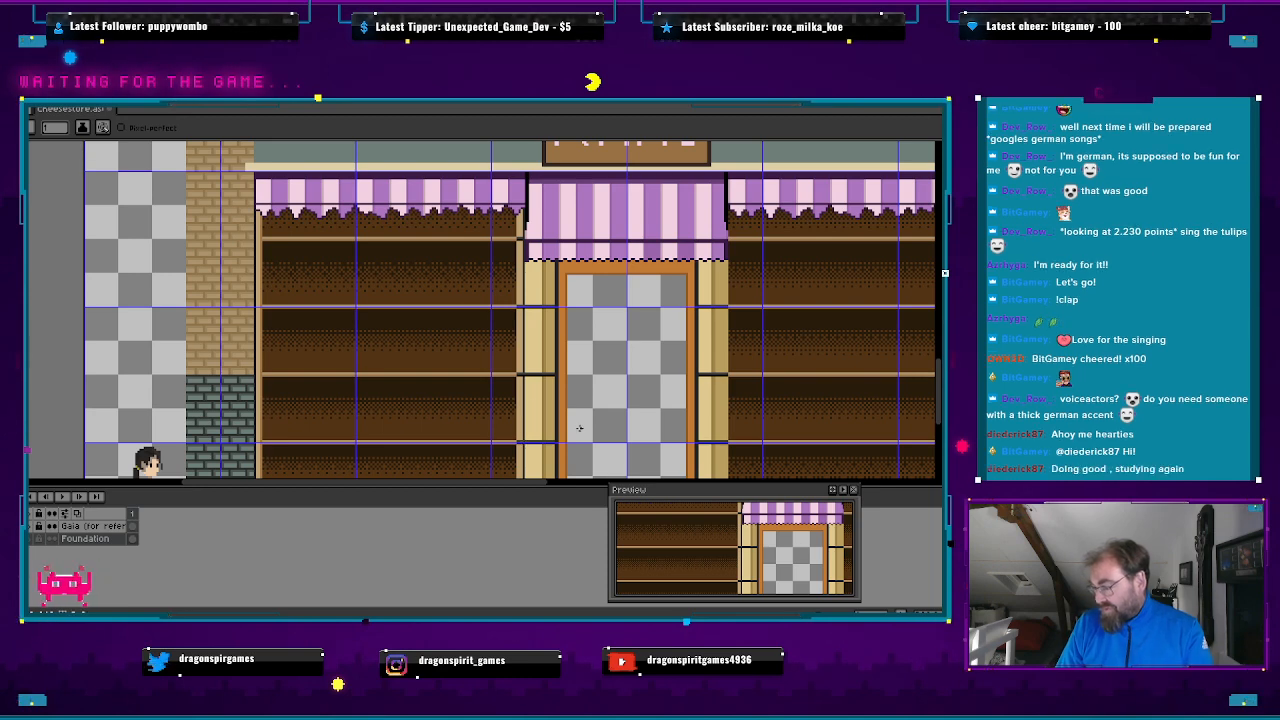
{"action": "scroll", "coordinate": [400, 345], "scroll_direction": "down", "scroll_amount": 2}
{"action": "scroll", "coordinate": [420, 390], "scroll_direction": "up", "scroll_amount": 2}
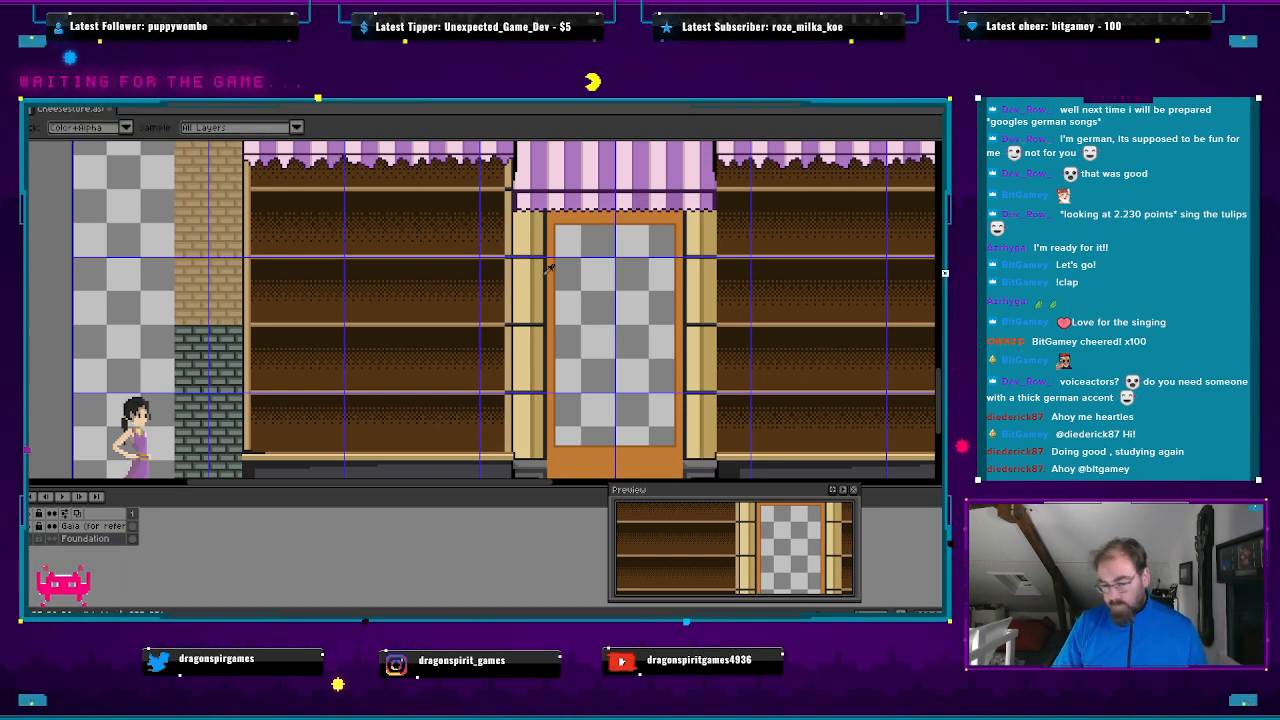
{"action": "key", "text": "alt+Tab"}
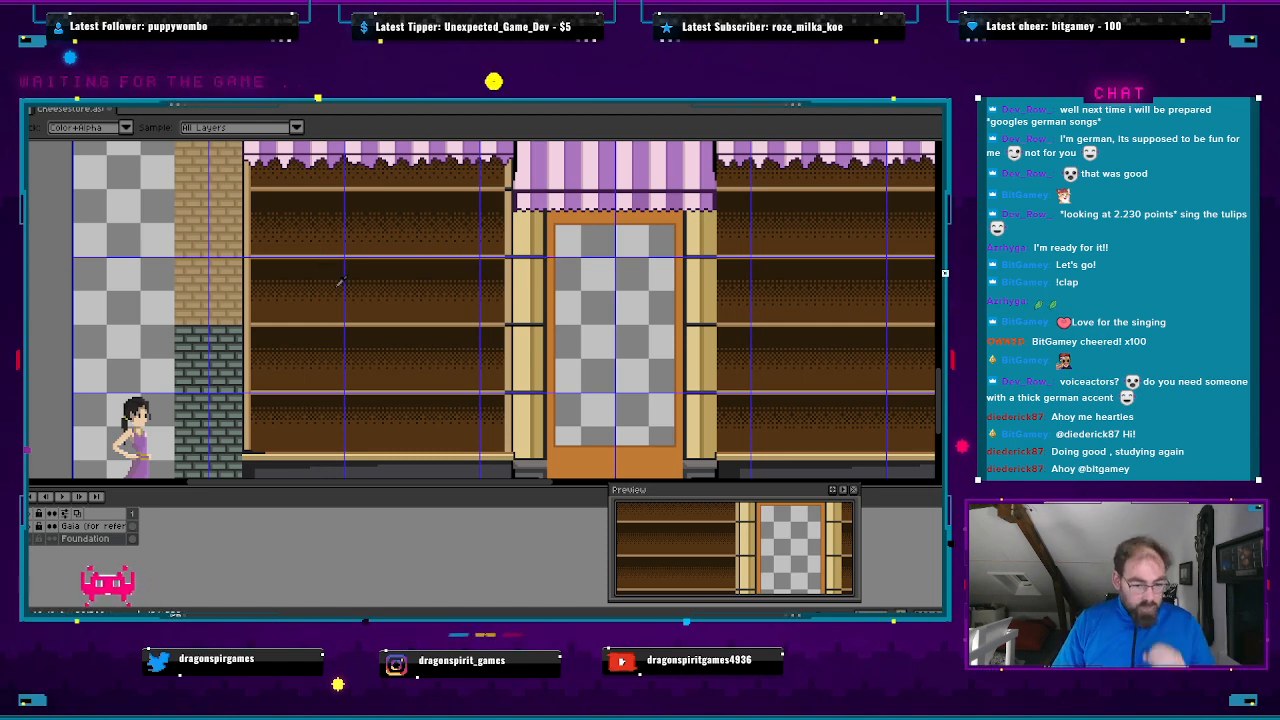
{"action": "scroll", "coordinate": [268, 331], "scroll_direction": "up", "scroll_amount": 1}
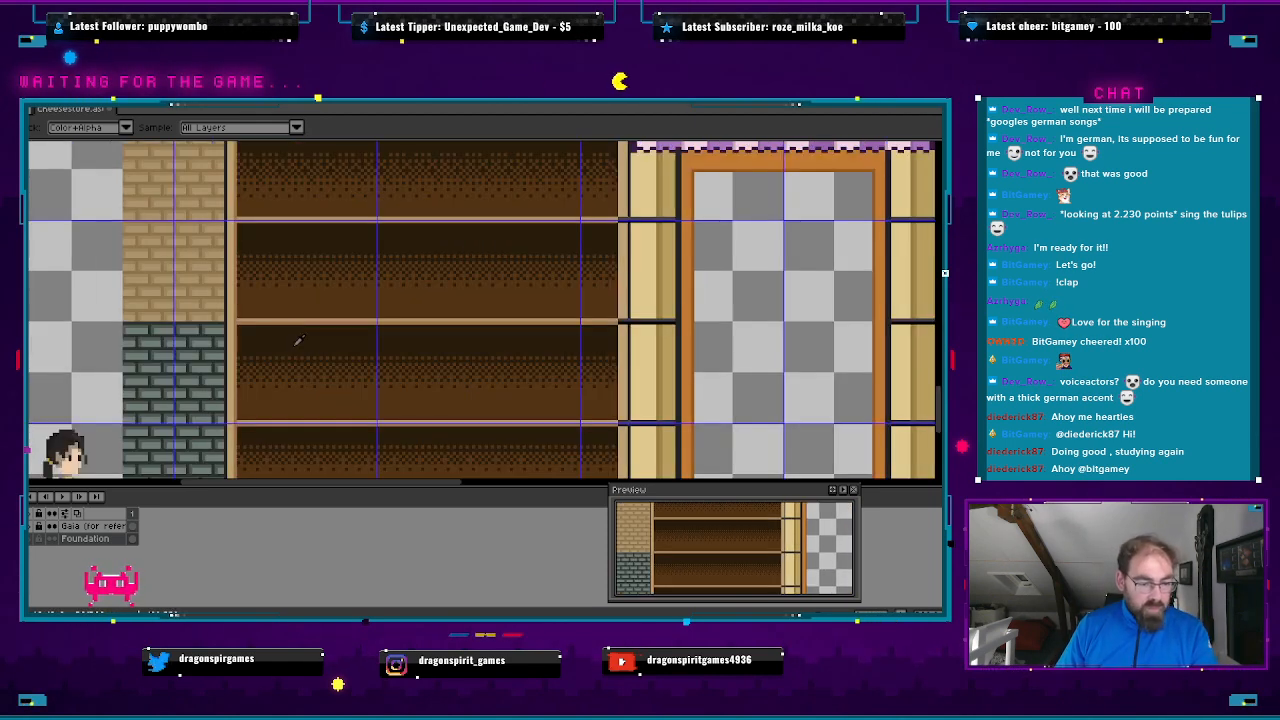
{"action": "left_click_drag", "start_coordinate": [304, 363], "coordinate": [281, 296]}
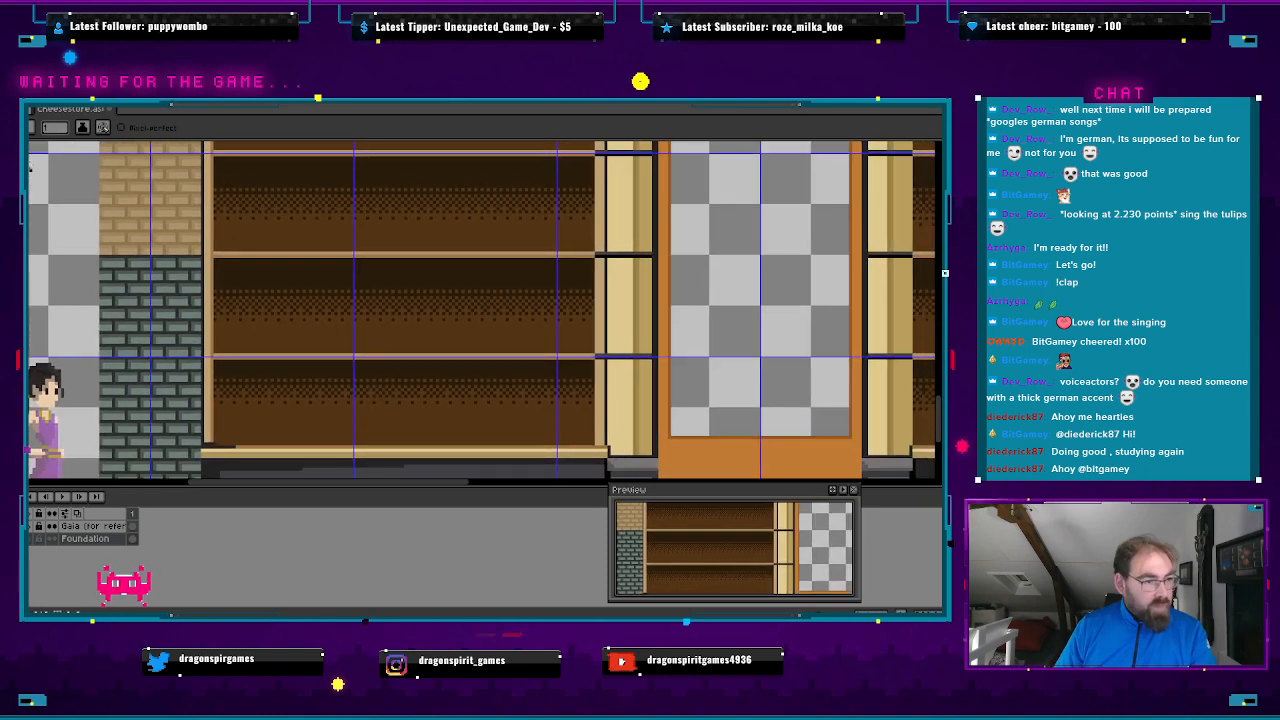
{"action": "left_click", "coordinate": [44, 98]}
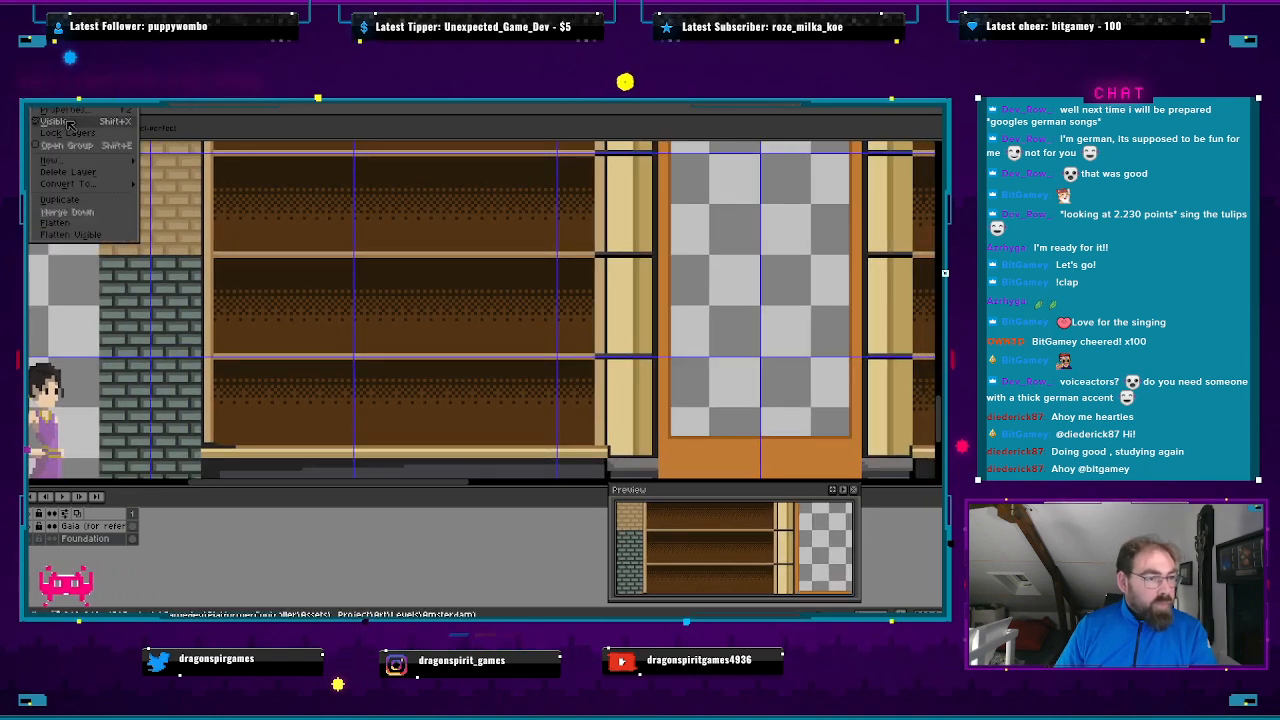
{"action": "mouse_move", "coordinate": [86, 165]}
{"action": "left_click", "coordinate": [175, 160]}
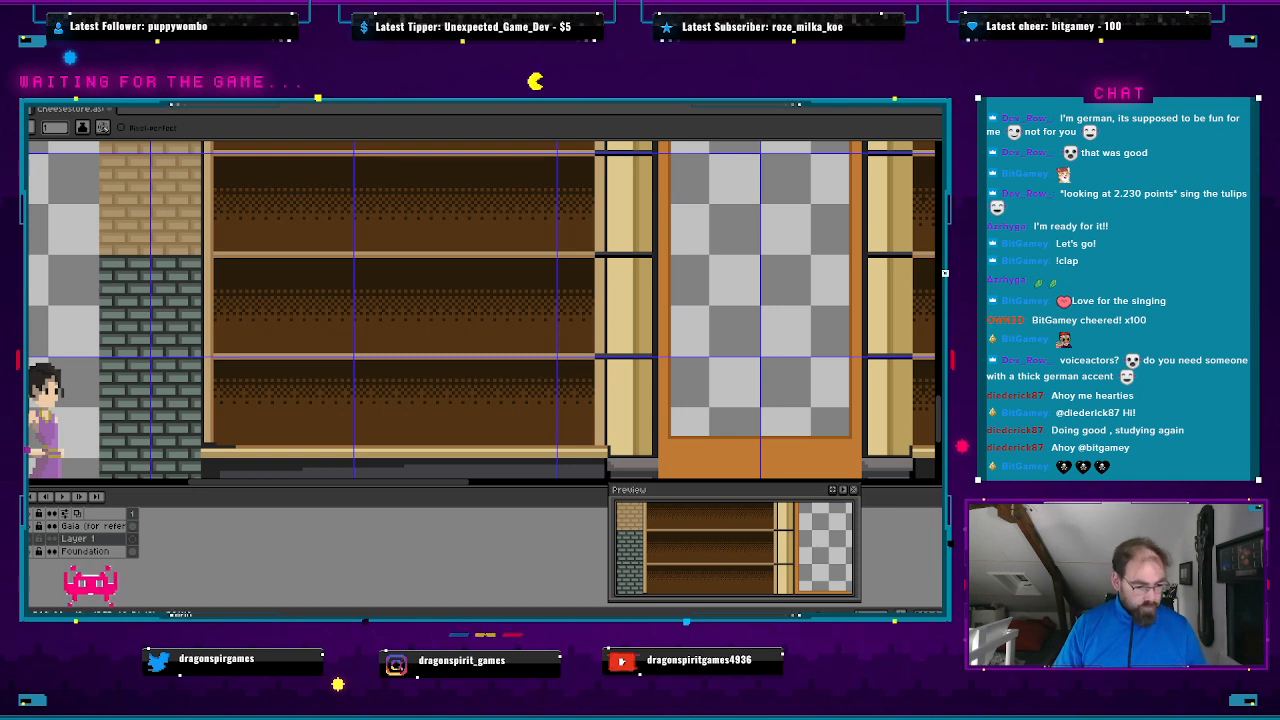
- Rename the new layer Windows
{"action": "right_click", "coordinate": [98, 520]}
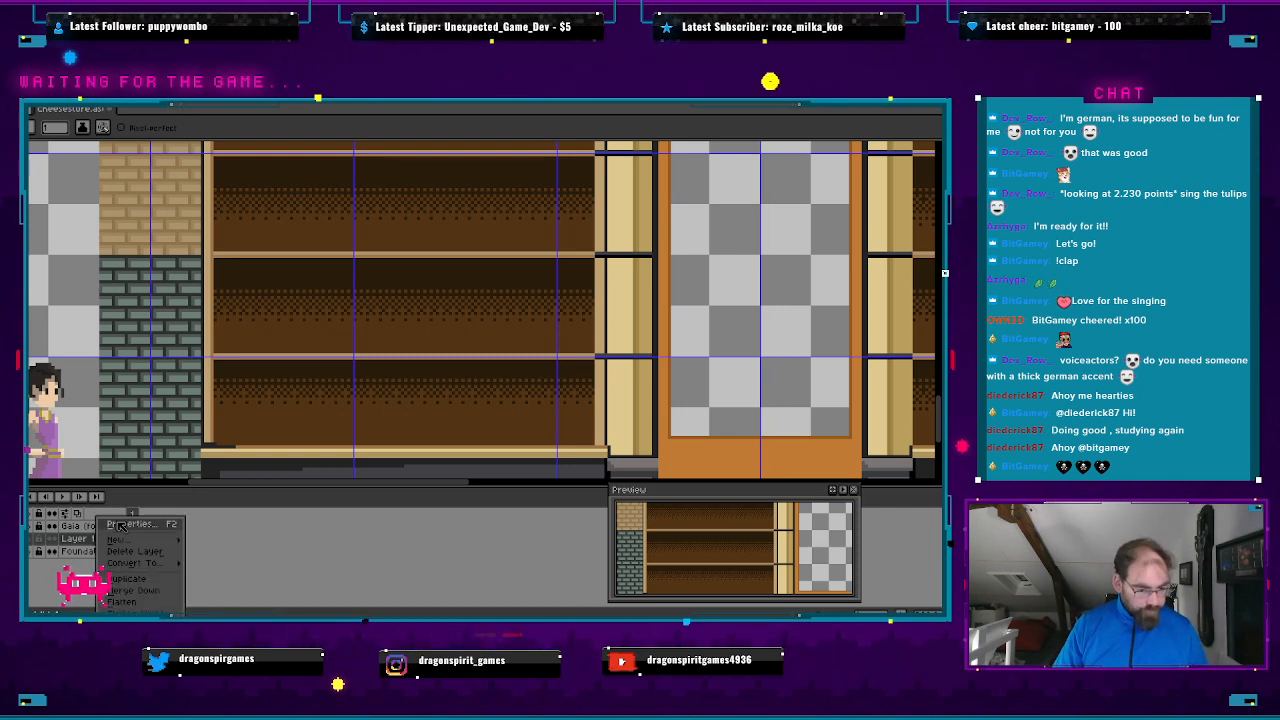
{"action": "left_click", "coordinate": [120, 525]}
{"action": "type", "text": "Wind"}
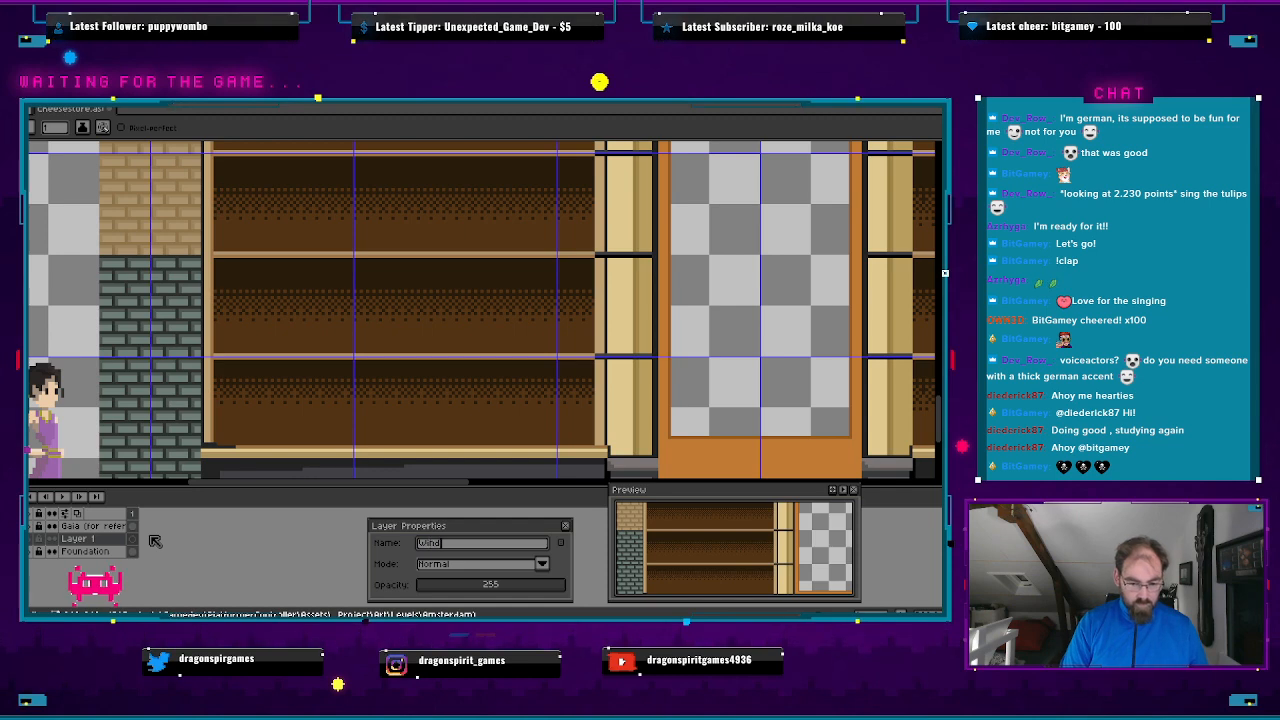
{"action": "type", "text": "ows"}
{"action": "key", "text": "Return"}
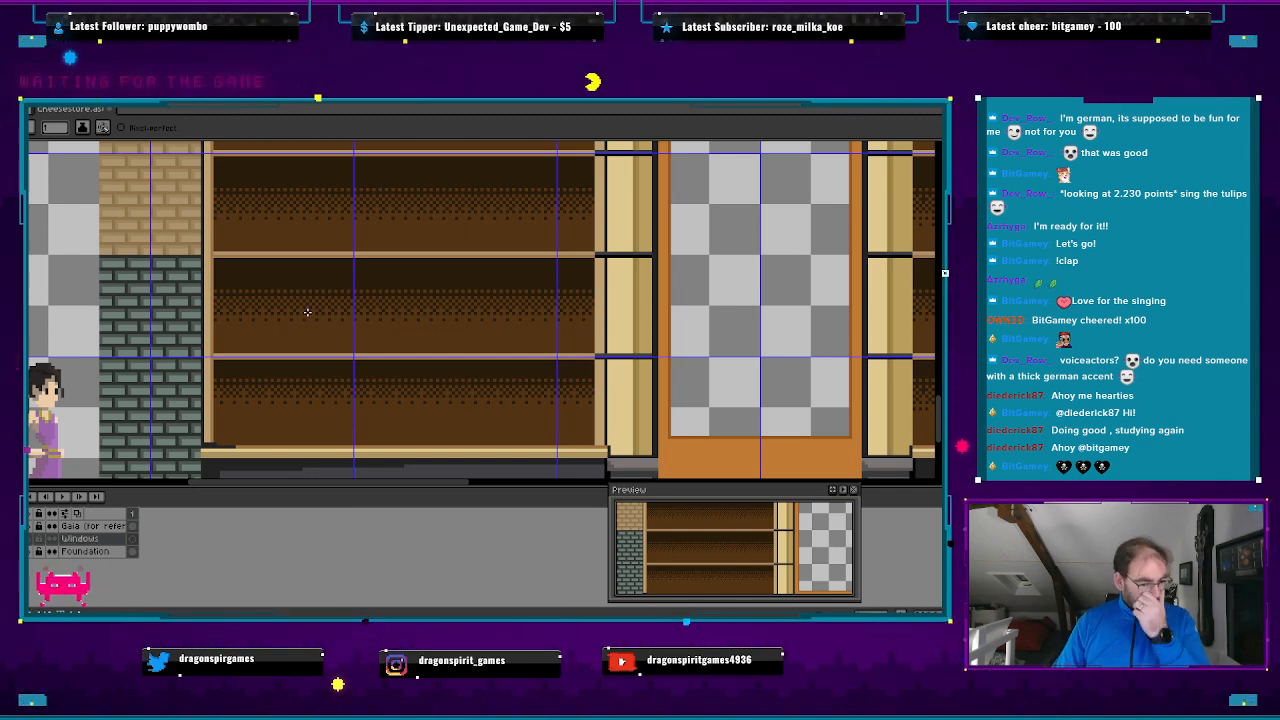
- Make the brown 5c2c00 drawing colour semi-transparent with an alpha of 141
{"action": "left_click_drag", "start_coordinate": [369, 215], "coordinate": [405, 392]}
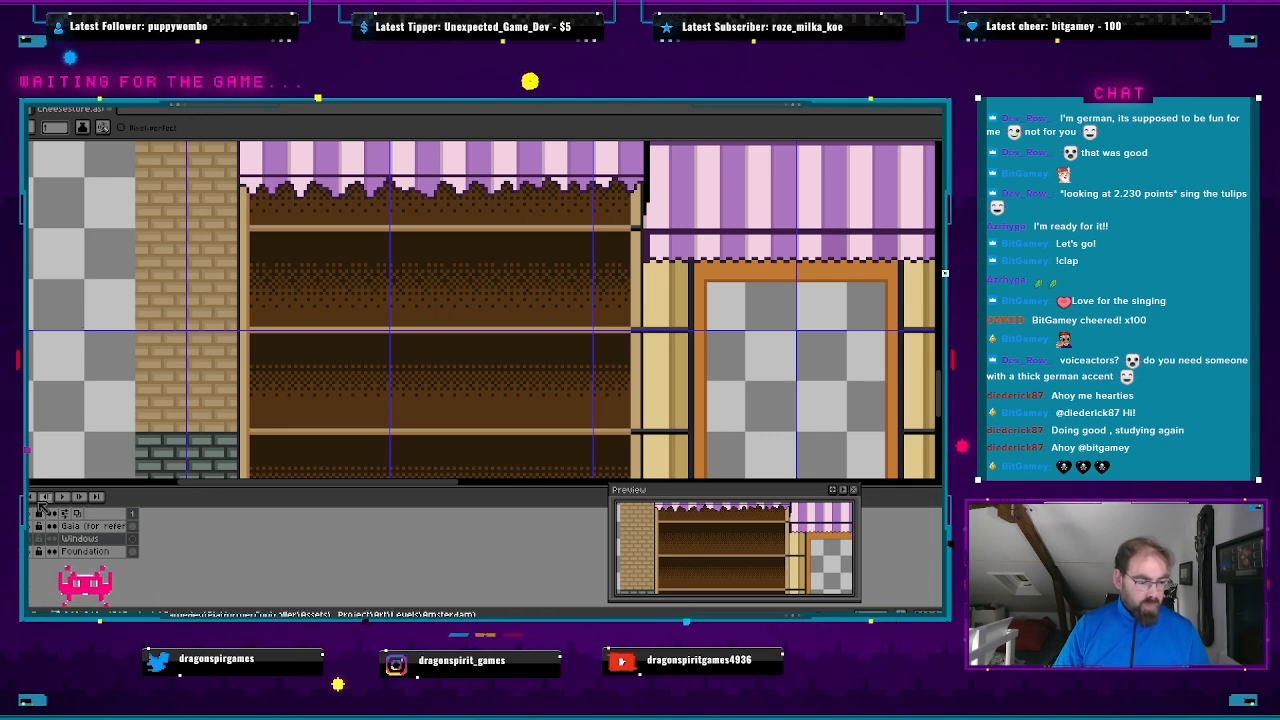
{"action": "left_click", "coordinate": [24, 580]}
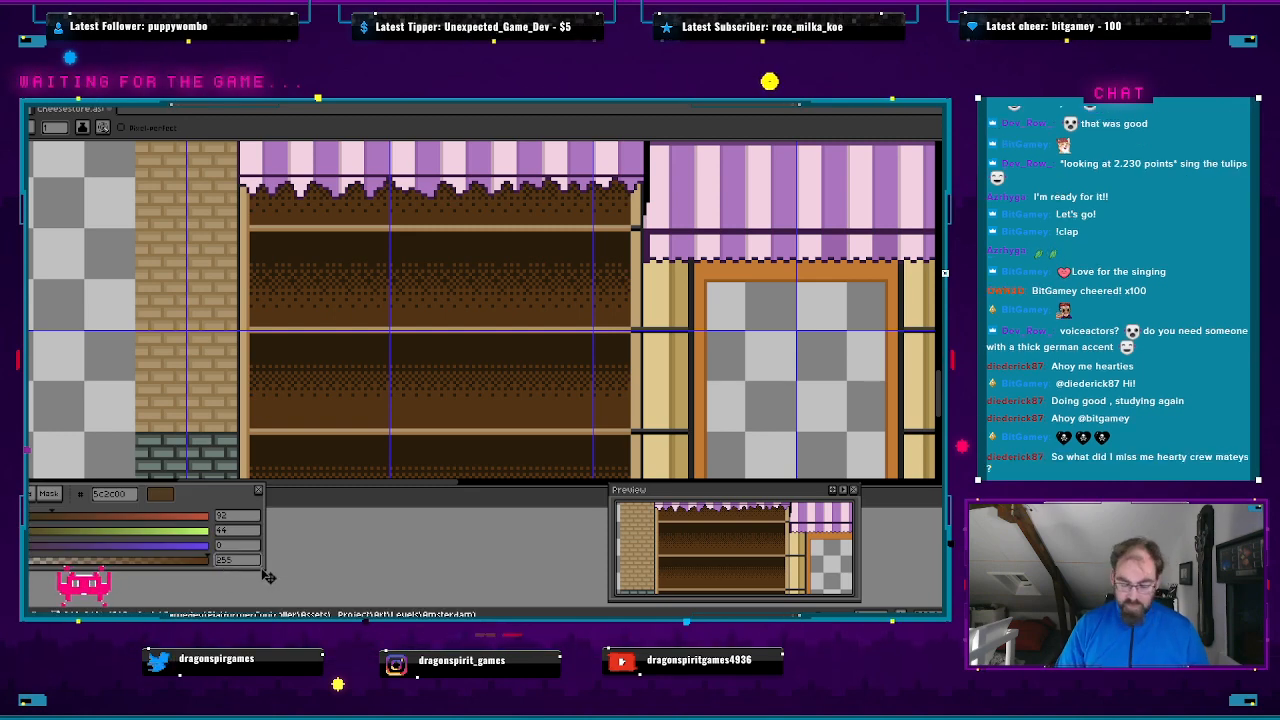
{"action": "type", "text": "0"}
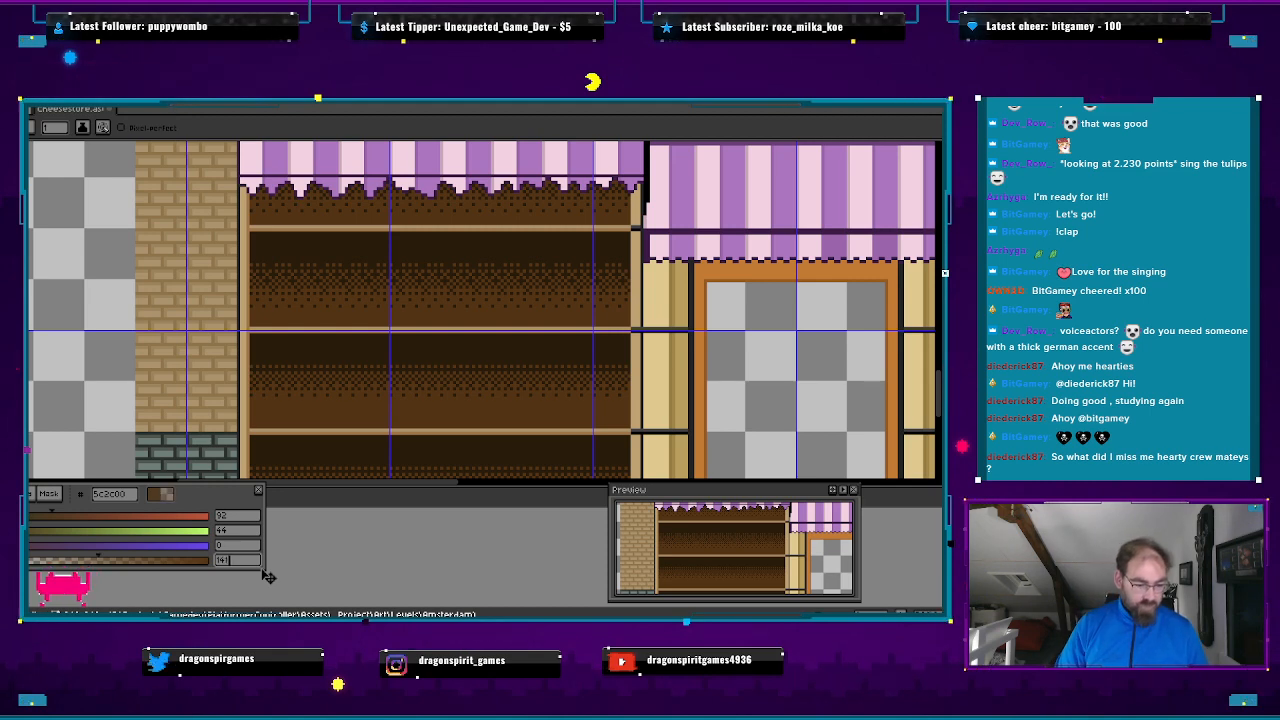
{"action": "left_click", "coordinate": [267, 575]}
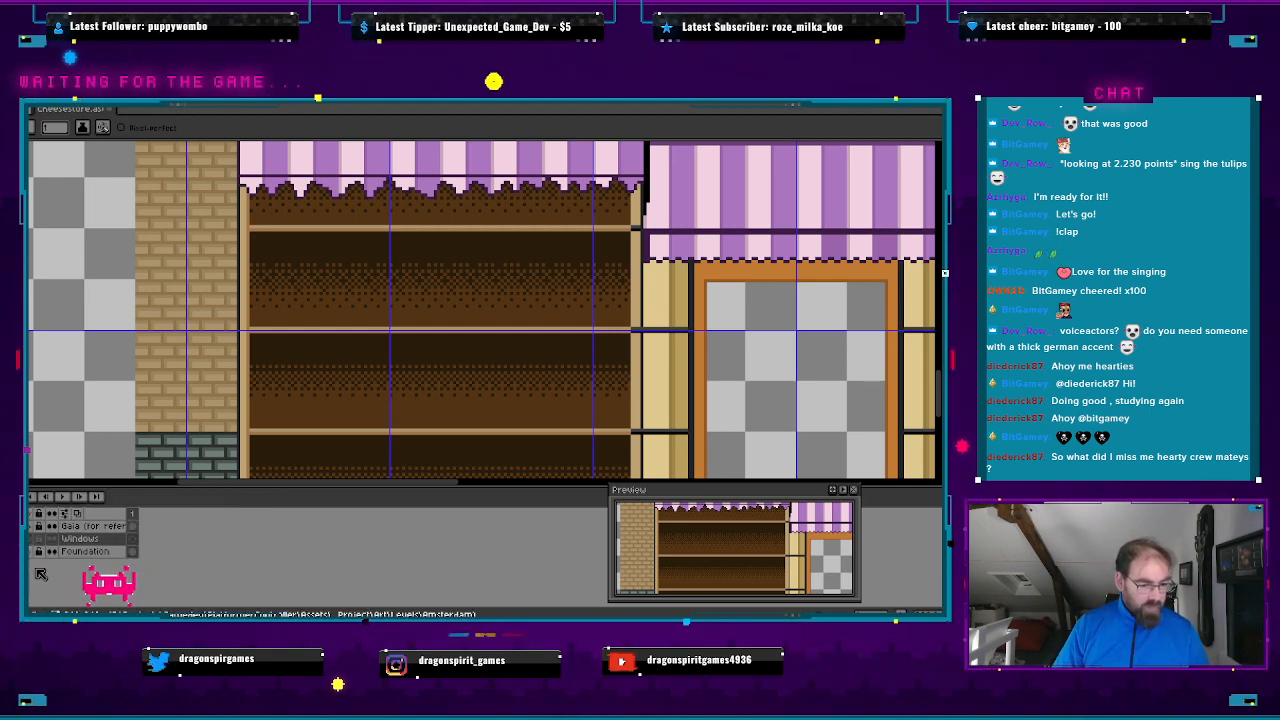
- Select the left display window's interior below the awning's scalloped edge and fill it with the semi-transparent brown on the Windows layer
{"action": "left_click_drag", "start_coordinate": [356, 380], "coordinate": [344, 264]}
{"action": "key", "text": "m"}
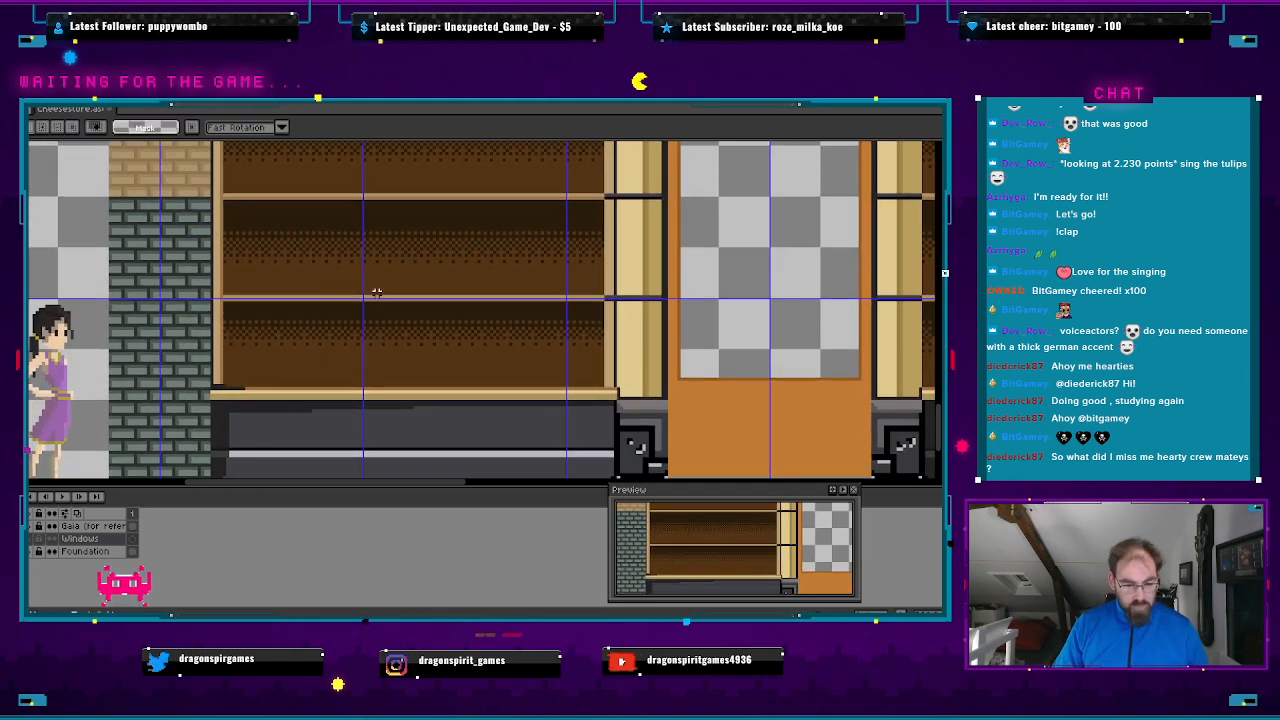
{"action": "scroll", "coordinate": [227, 382], "scroll_direction": "up", "scroll_amount": 3}
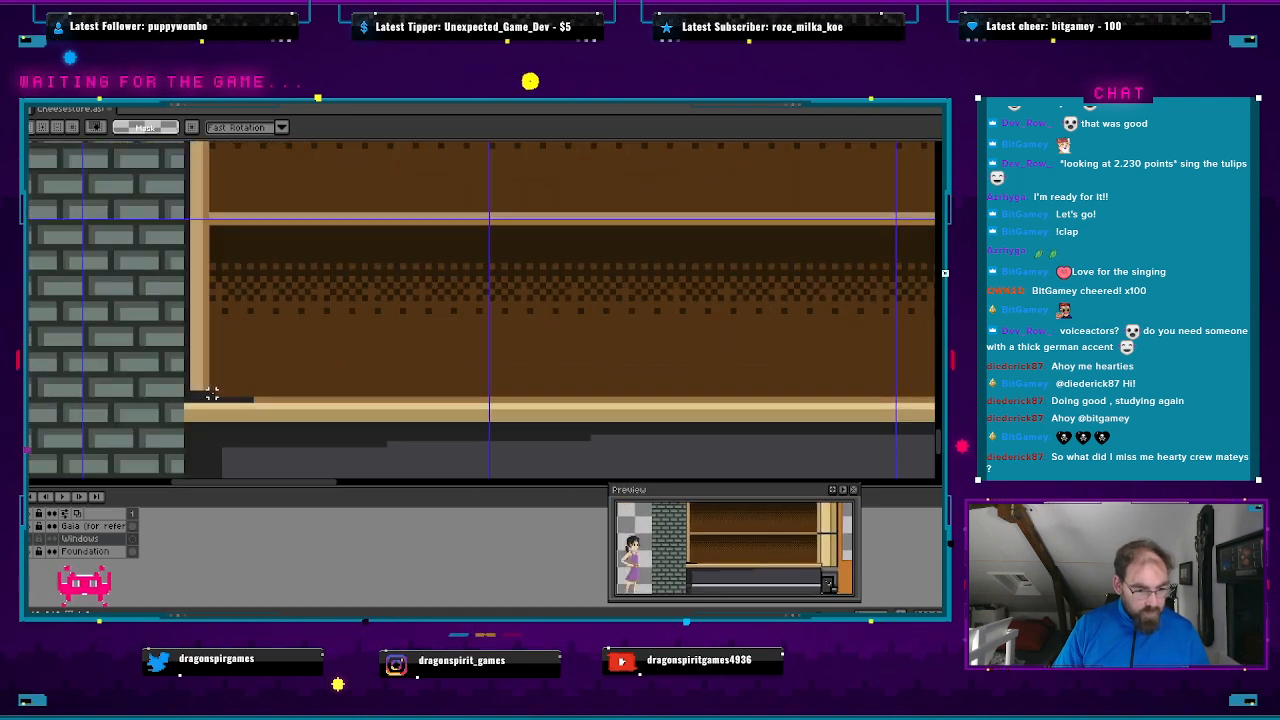
{"action": "left_click_drag", "start_coordinate": [213, 388], "coordinate": [886, 213]}
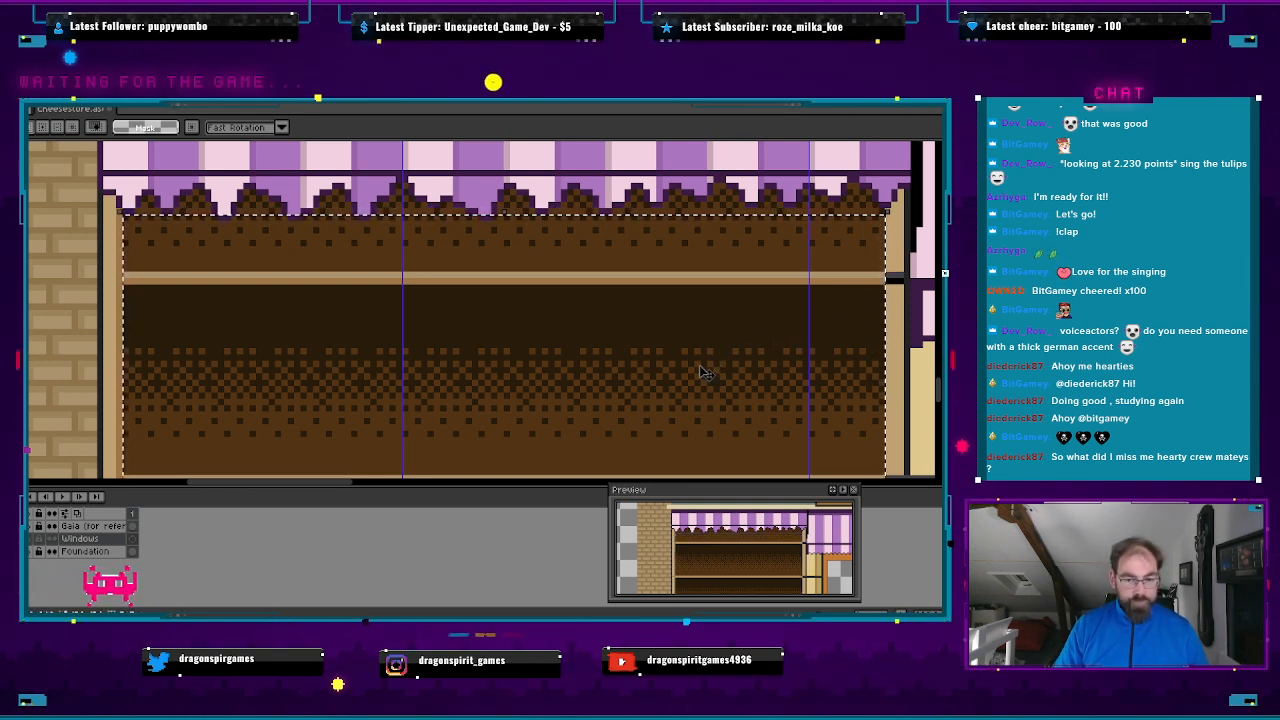
{"action": "key", "text": "g"}
{"action": "left_click", "coordinate": [525, 340]}
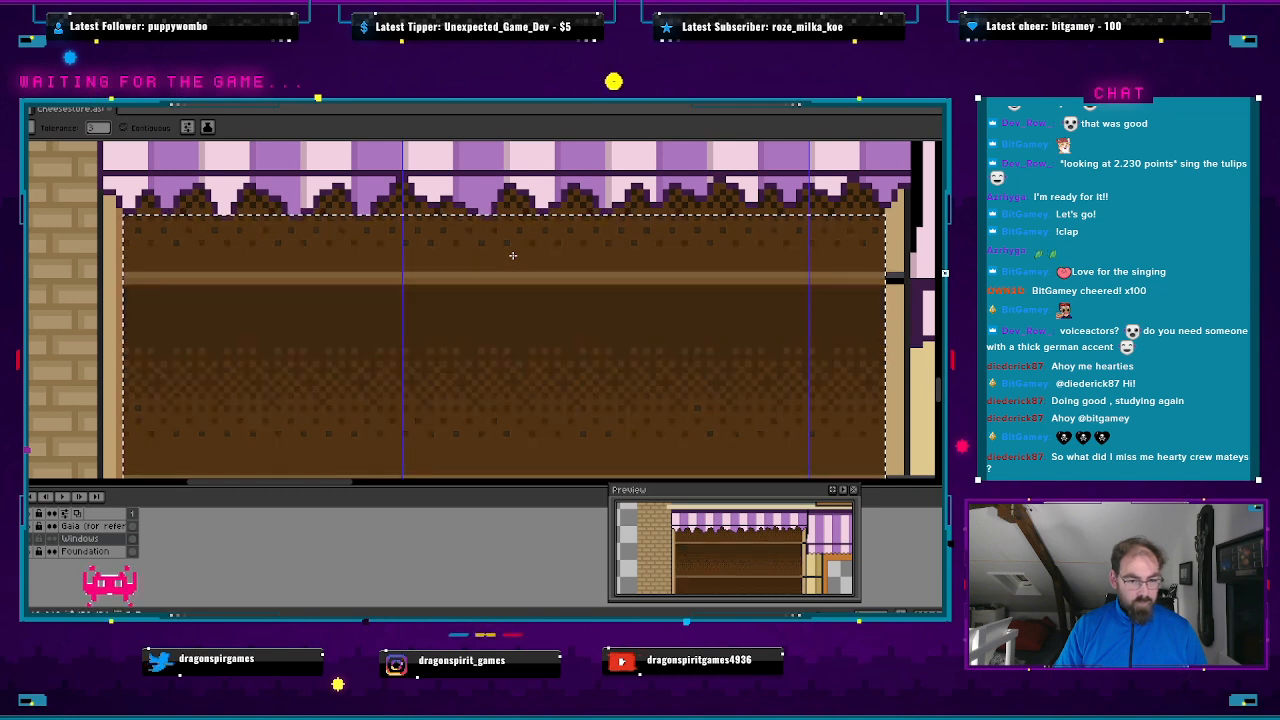
- Clear the selection and pencil the semi-transparent brown over the gaps between the left awning's scallops
{"action": "scroll", "coordinate": [522, 357], "scroll_direction": "down", "scroll_amount": 5}
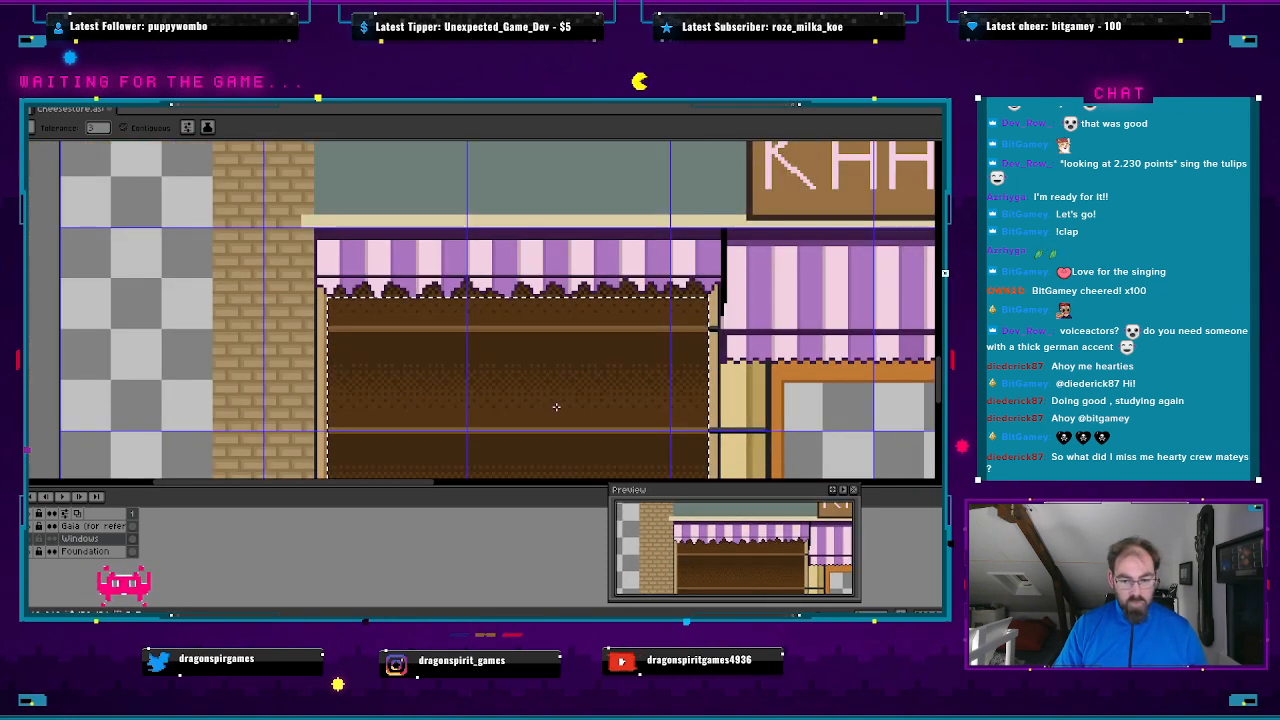
{"action": "scroll", "coordinate": [533, 271], "scroll_direction": "down", "scroll_amount": 2}
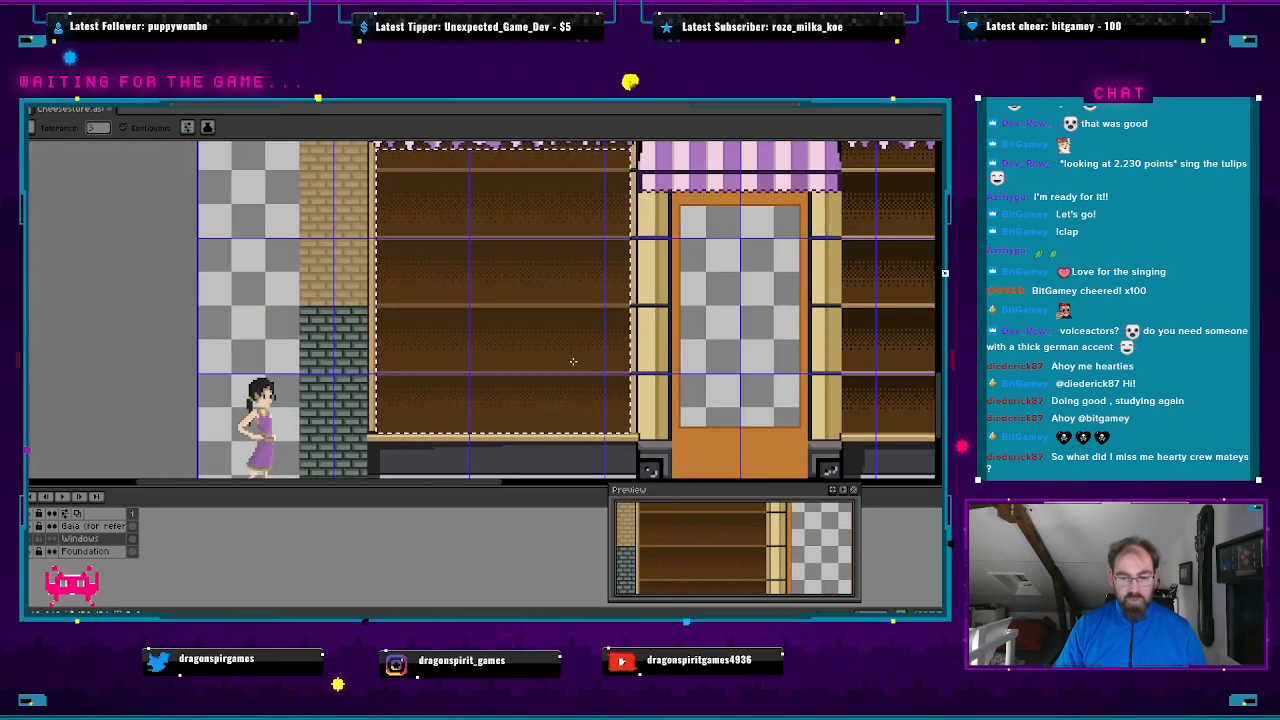
{"action": "scroll", "coordinate": [586, 361], "scroll_direction": "right", "scroll_amount": 3}
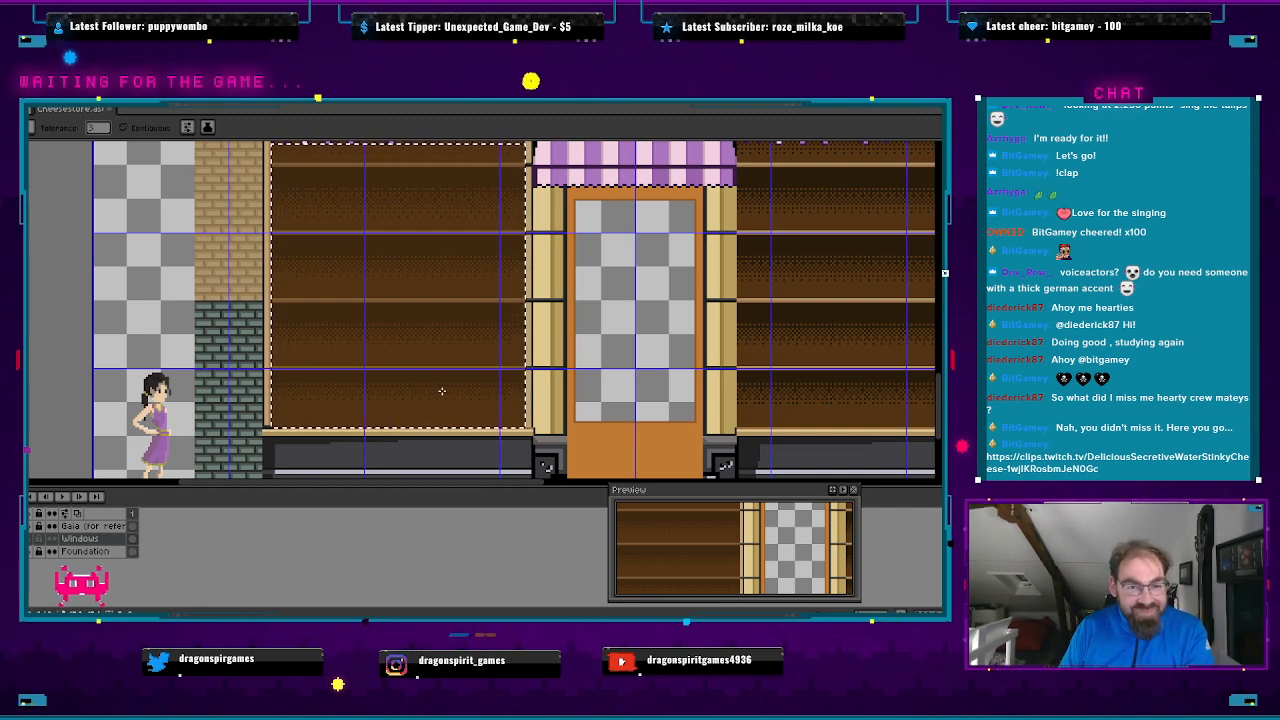
{"action": "scroll", "coordinate": [441, 390], "scroll_direction": "up", "scroll_amount": 3}
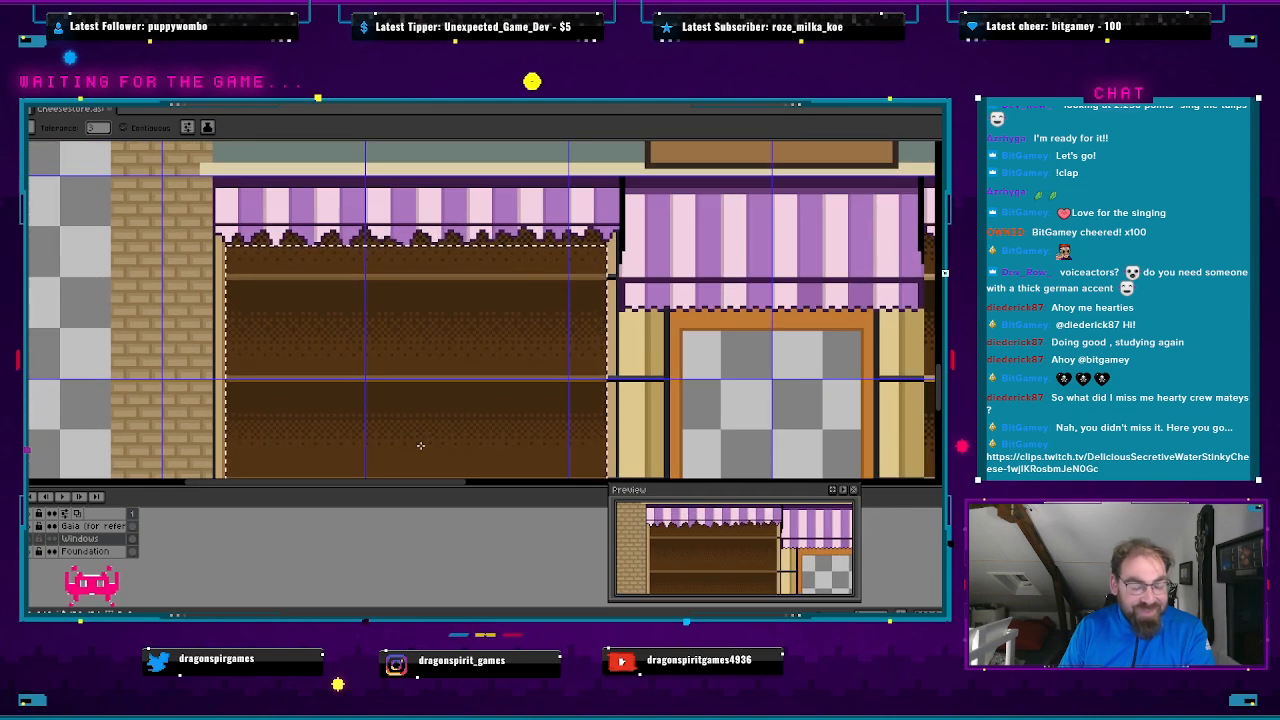
{"action": "scroll", "coordinate": [415, 440], "scroll_direction": "up", "scroll_amount": 4}
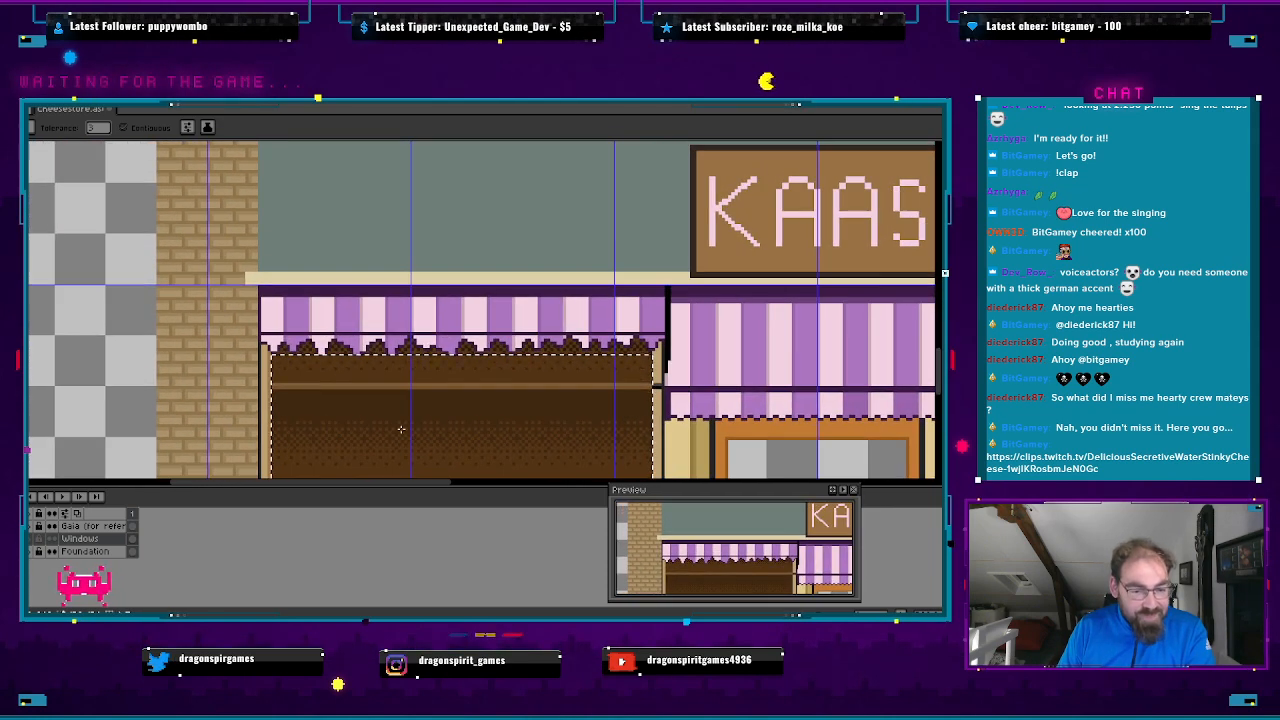
{"action": "scroll", "coordinate": [401, 429], "scroll_direction": "up", "scroll_amount": 3}
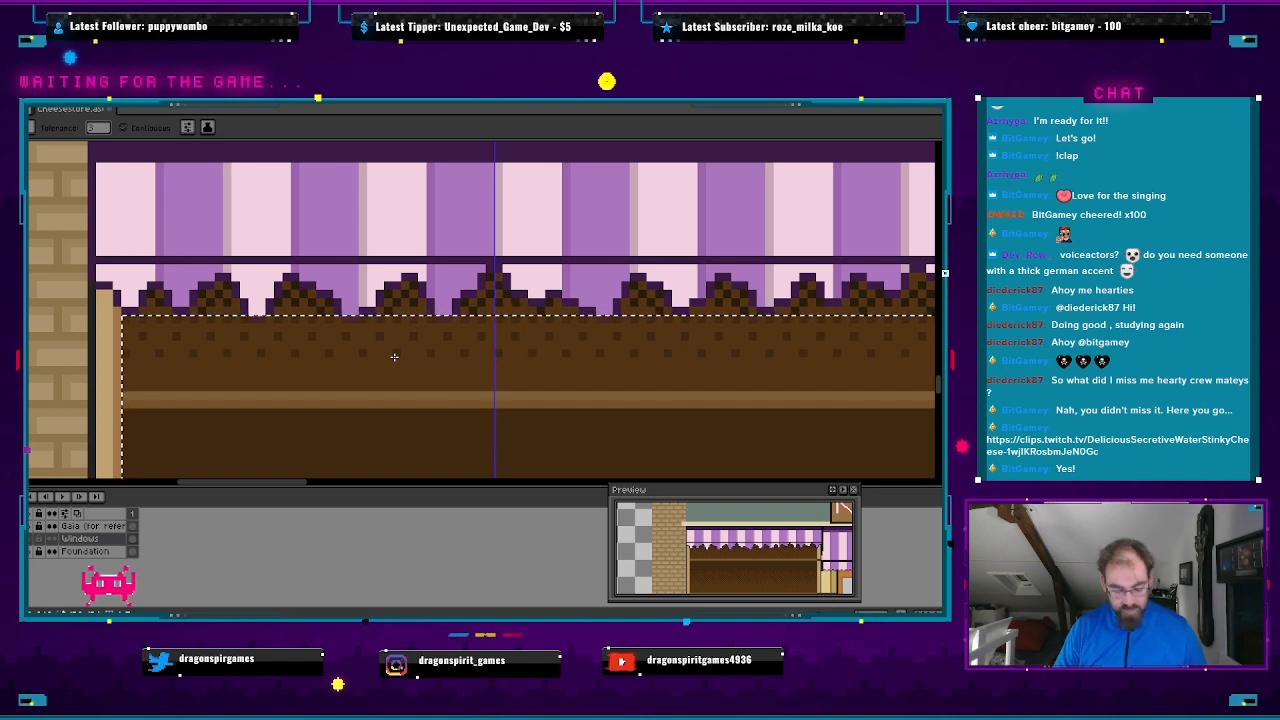
{"action": "key", "text": "ctrl+d"}
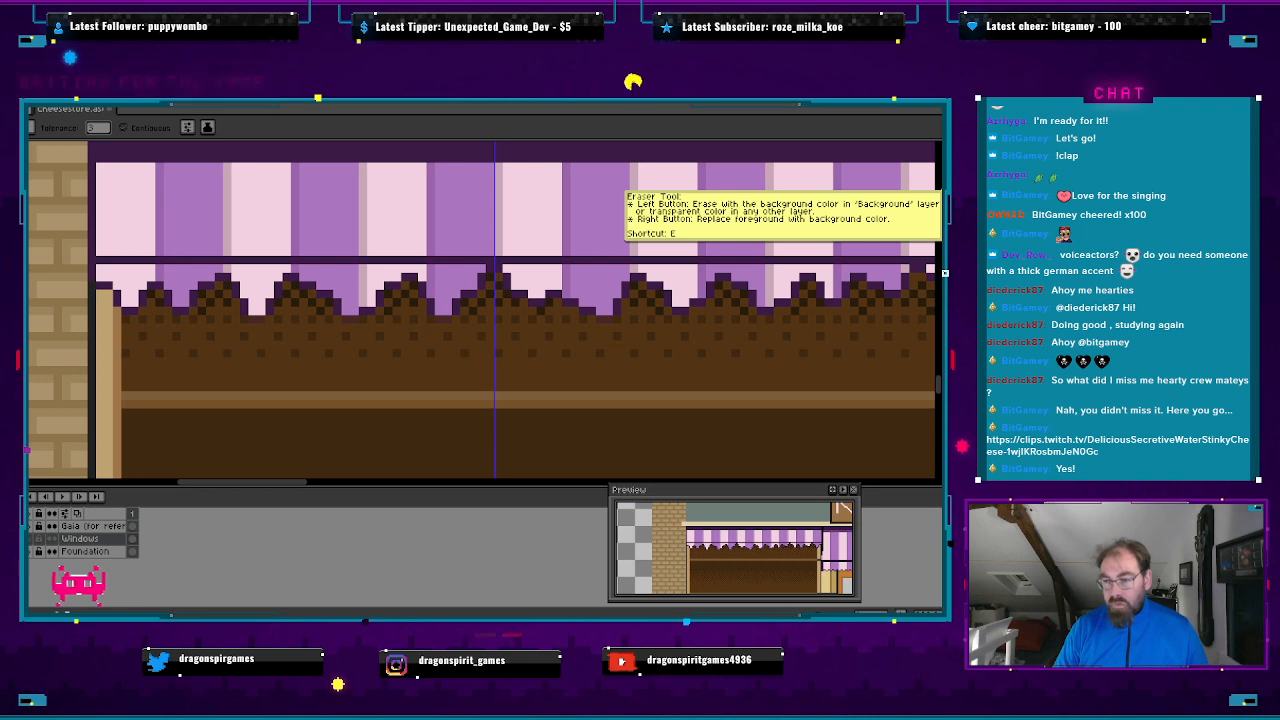
{"action": "left_click", "coordinate": [948, 182]}
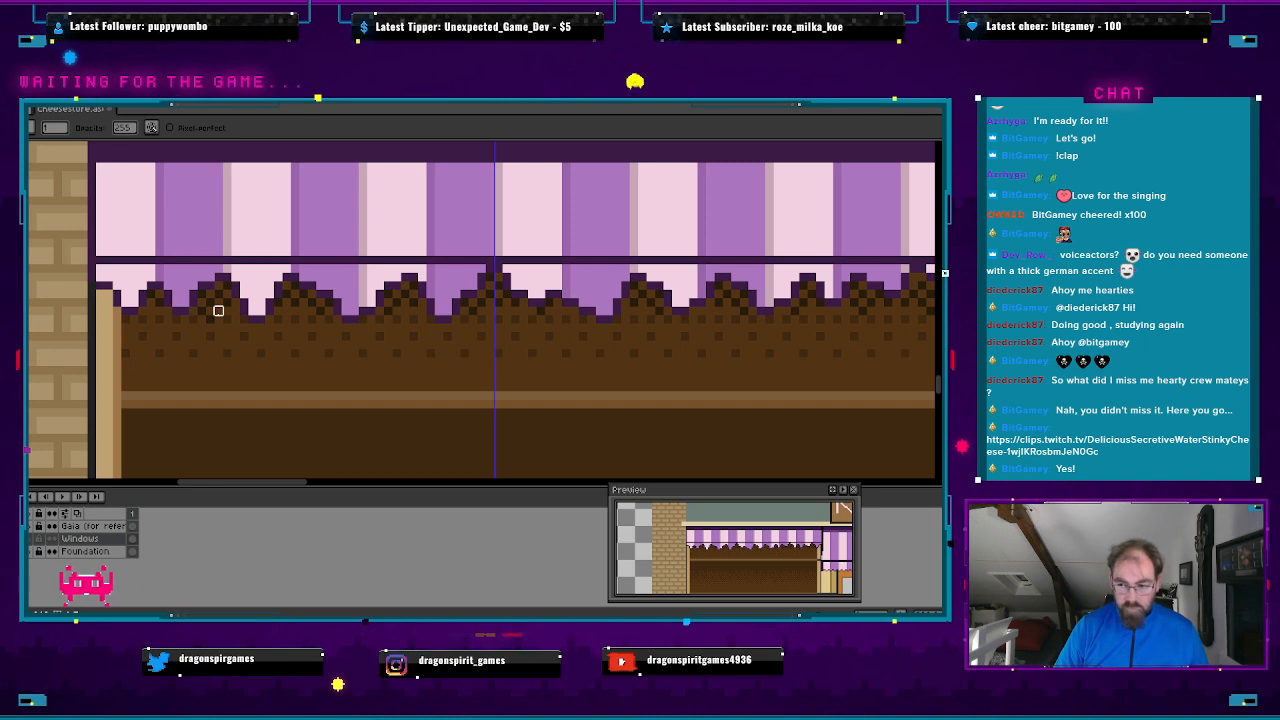
{"action": "left_click", "coordinate": [946, 165]}
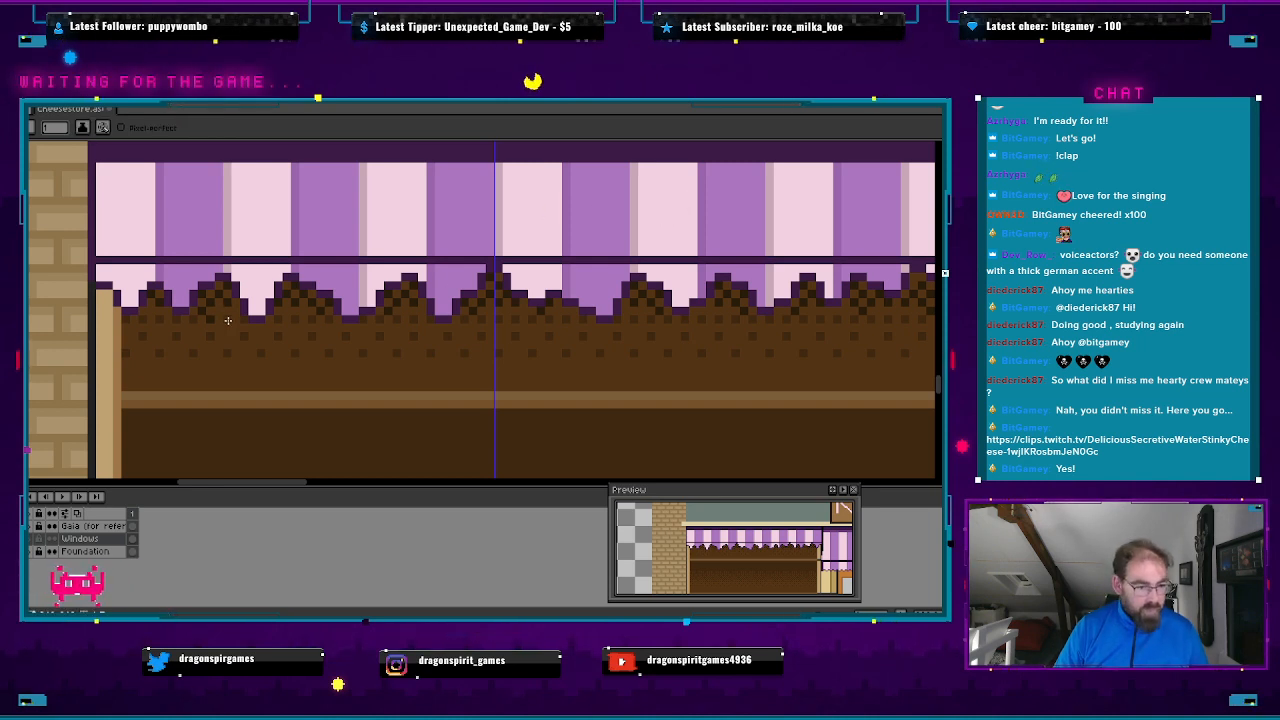
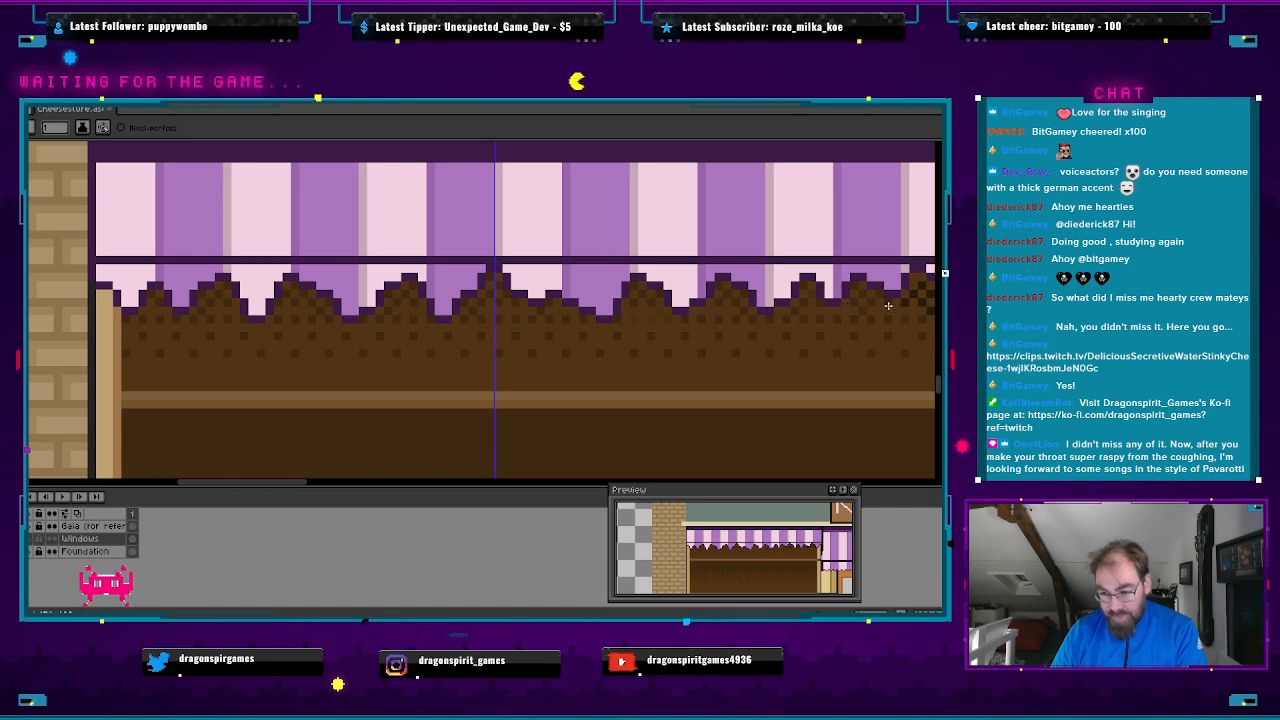
{"action": "left_click_drag", "start_coordinate": [881, 323], "coordinate": [605, 335]}
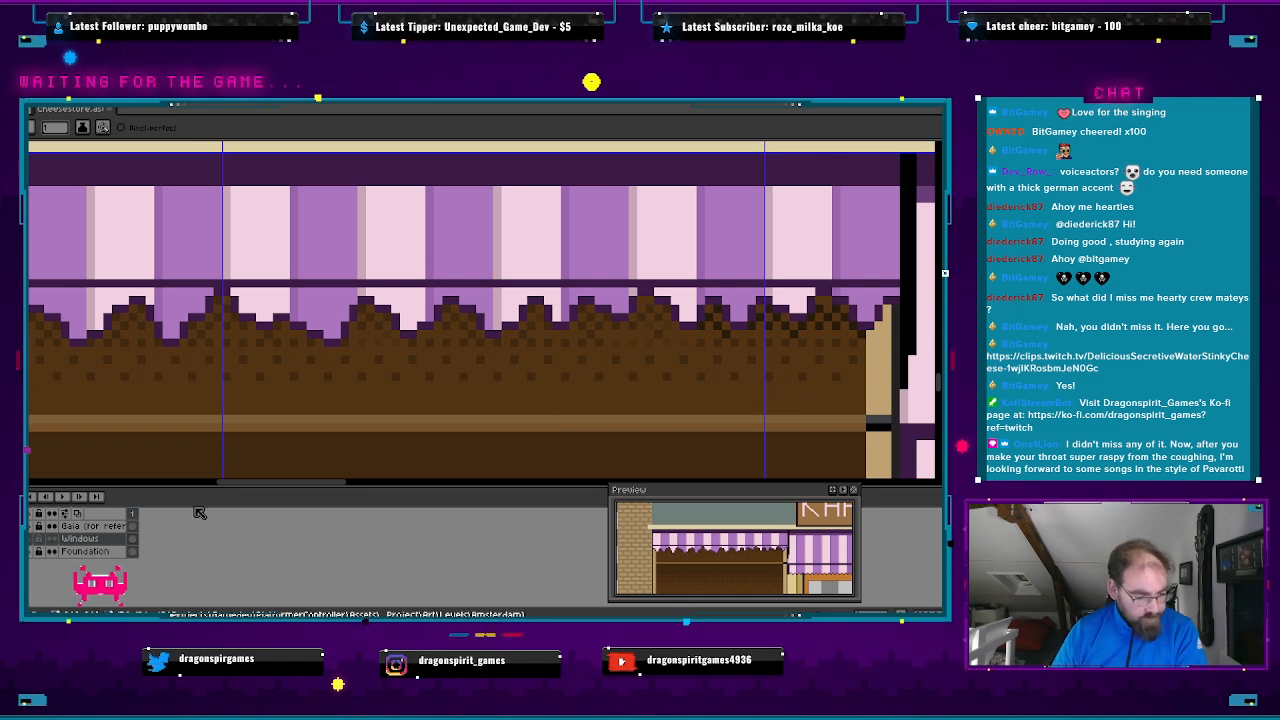
- Switch to the Foundation layer and compare the tinted left window with the untinted right window across the whole facade
{"action": "left_click", "coordinate": [95, 551]}
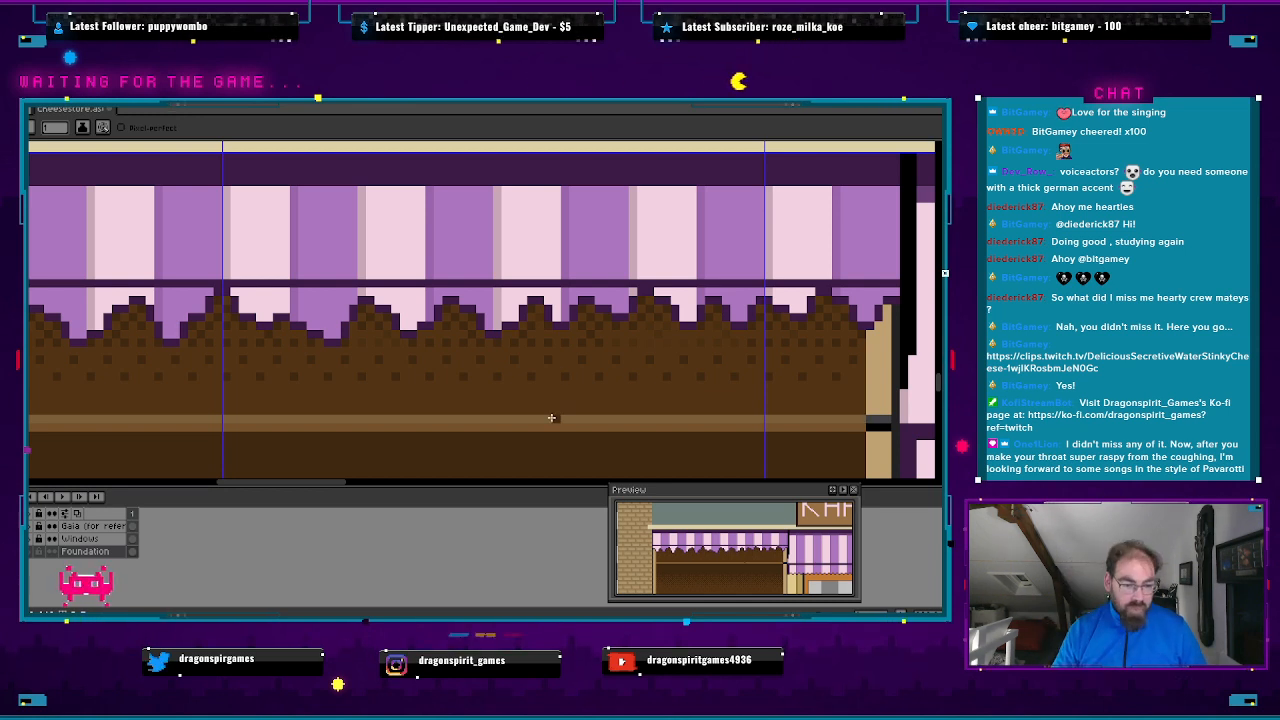
{"action": "scroll", "coordinate": [382, 452], "scroll_direction": "down", "scroll_amount": 1}
{"action": "scroll", "coordinate": [385, 471], "scroll_direction": "down", "scroll_amount": 1}
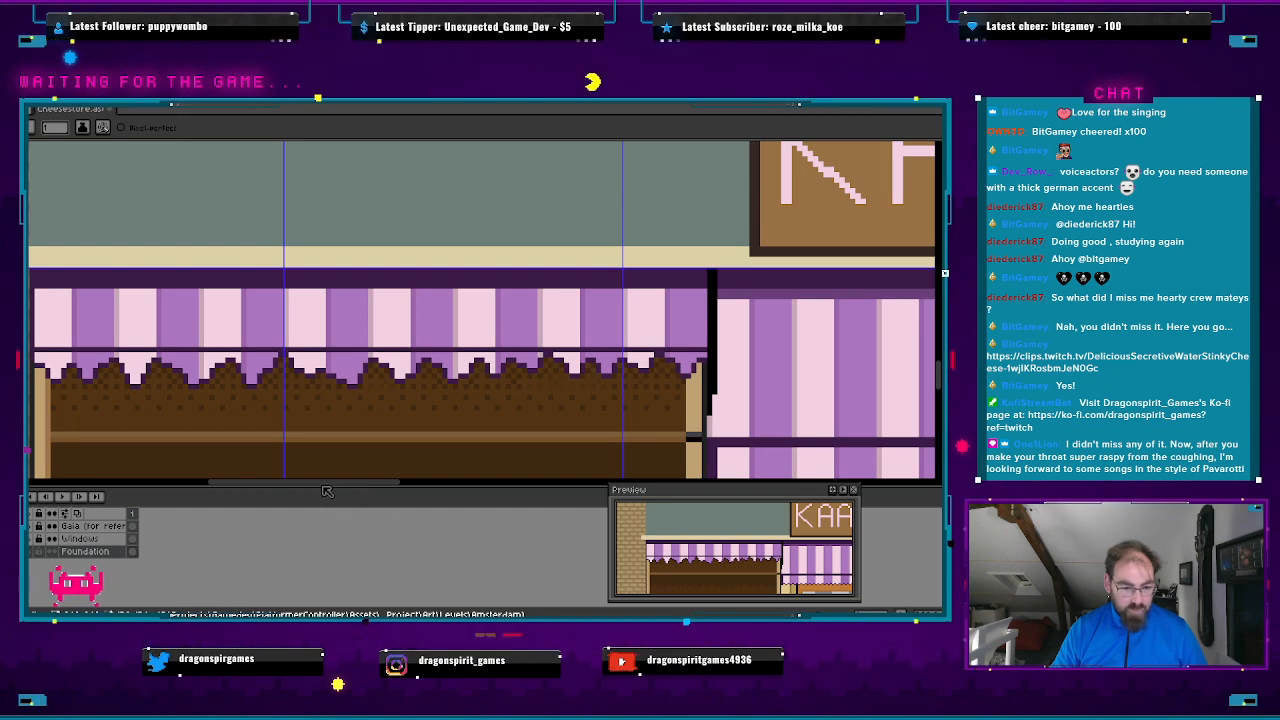
{"action": "left_click_drag", "start_coordinate": [325, 484], "coordinate": [348, 472]}
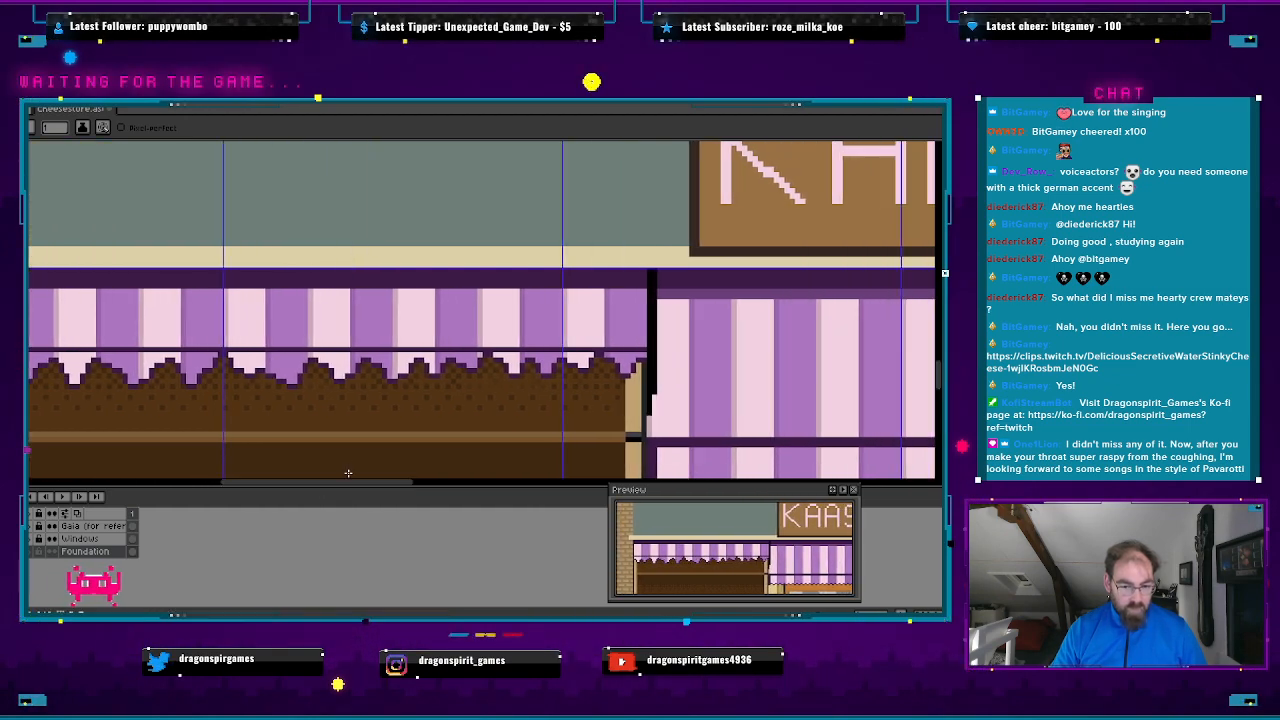
{"action": "scroll", "coordinate": [348, 472], "scroll_direction": "down", "scroll_amount": 3}
{"action": "scroll", "coordinate": [474, 357], "scroll_direction": "up", "scroll_amount": 2}
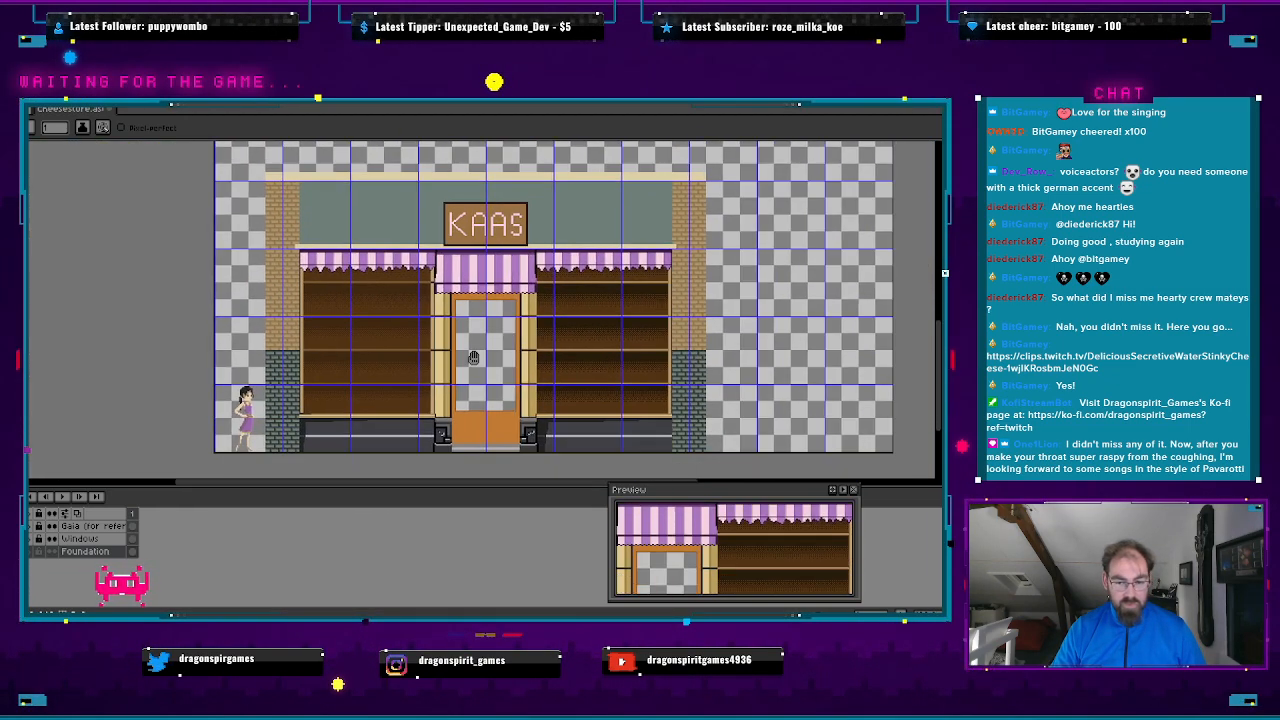
{"action": "left_click_drag", "start_coordinate": [474, 357], "coordinate": [323, 347]}
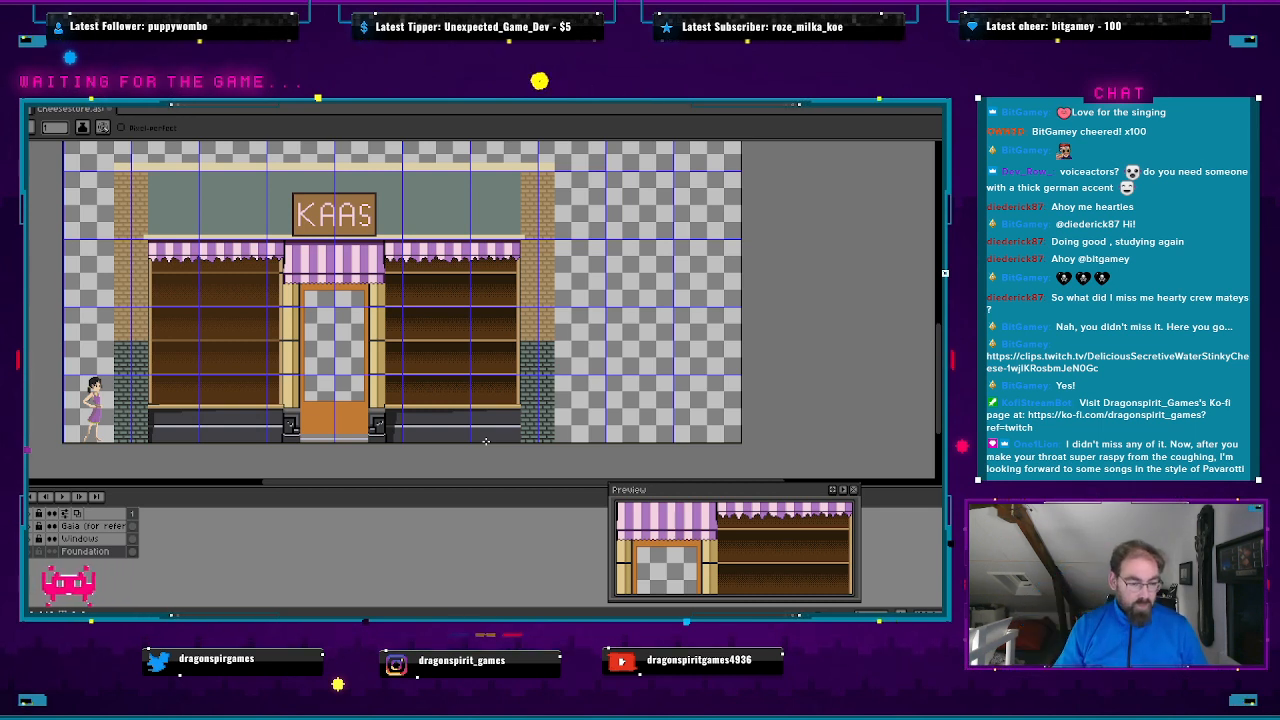
- On the Windows layer, select the right display window's interior below the awning, fill it with the semi-transparent brown and deselect
{"action": "left_click", "coordinate": [116, 552]}
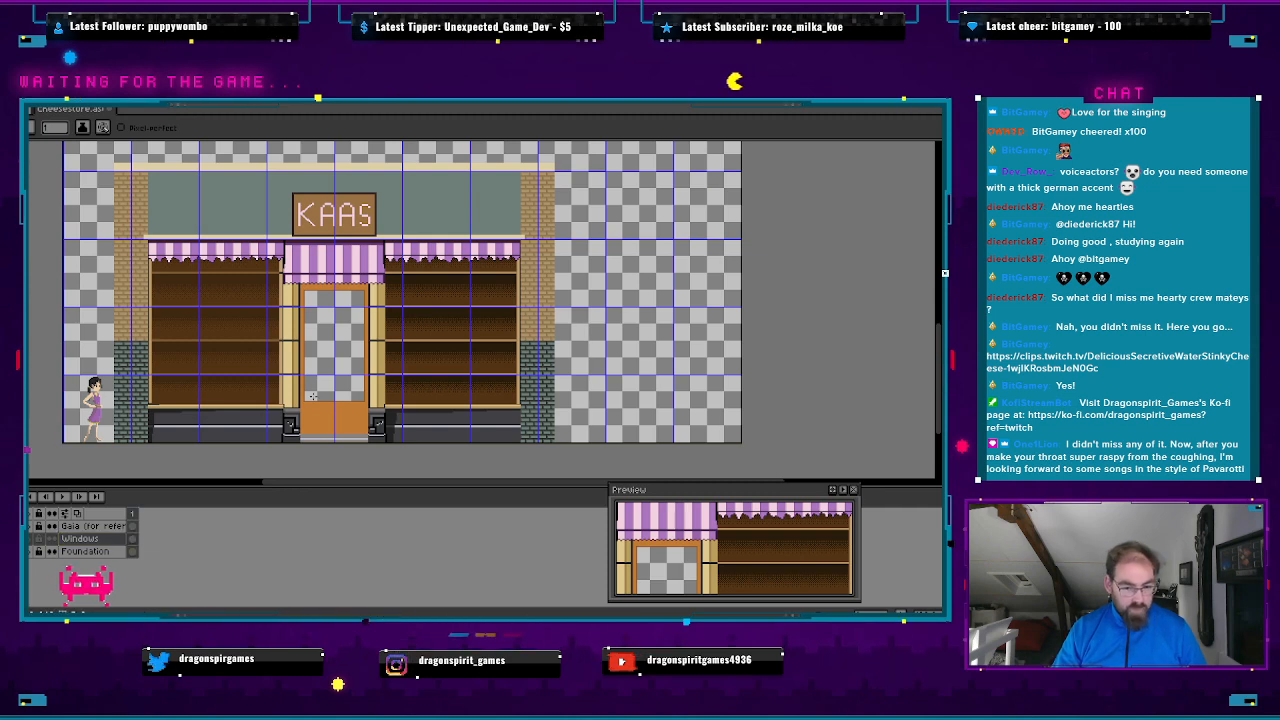
{"action": "key", "text": "m"}
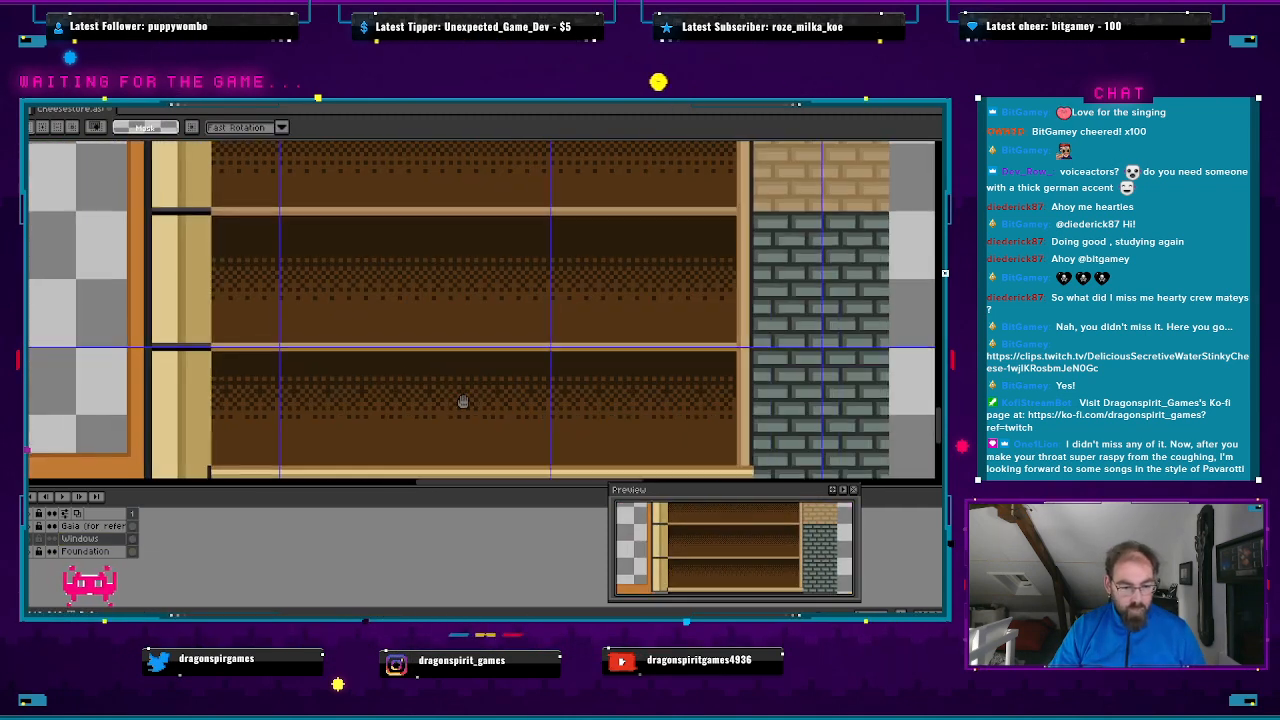
{"action": "left_click_drag", "start_coordinate": [463, 400], "coordinate": [443, 357]}
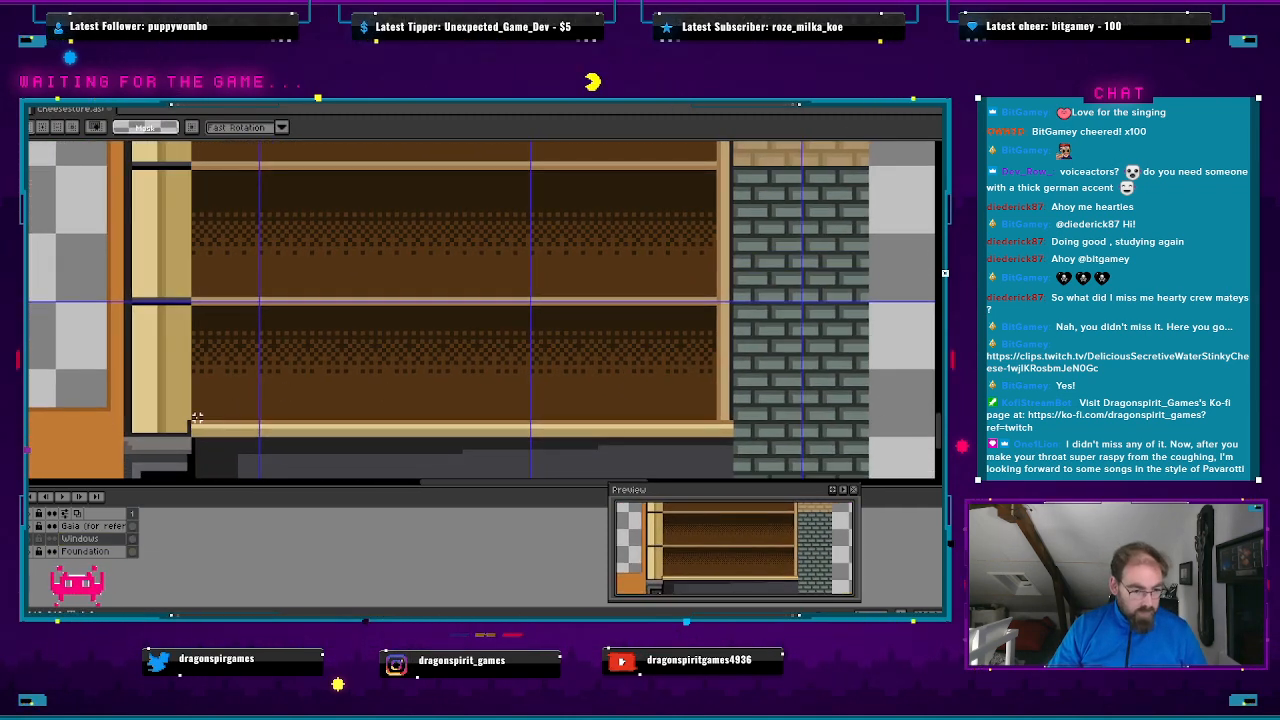
{"action": "left_click_drag", "start_coordinate": [196, 418], "coordinate": [714, 186]}
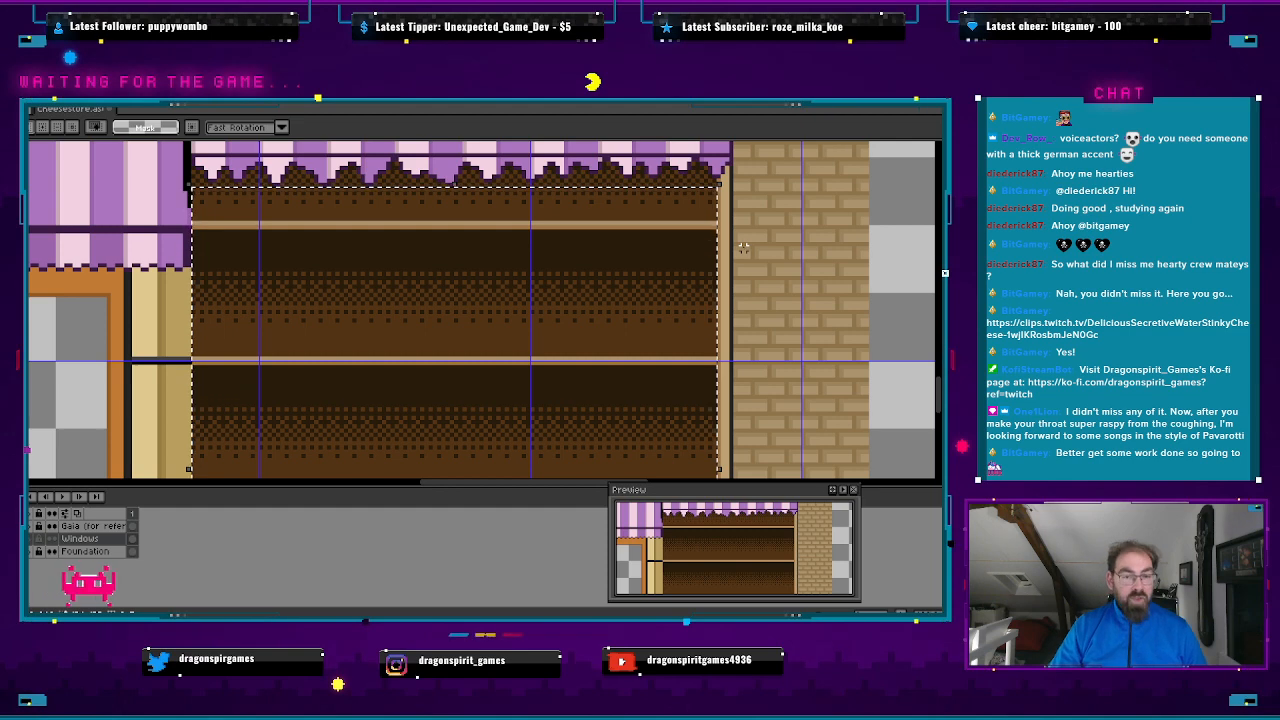
{"action": "key", "text": "w"}
{"action": "left_click", "coordinate": [460, 295]}
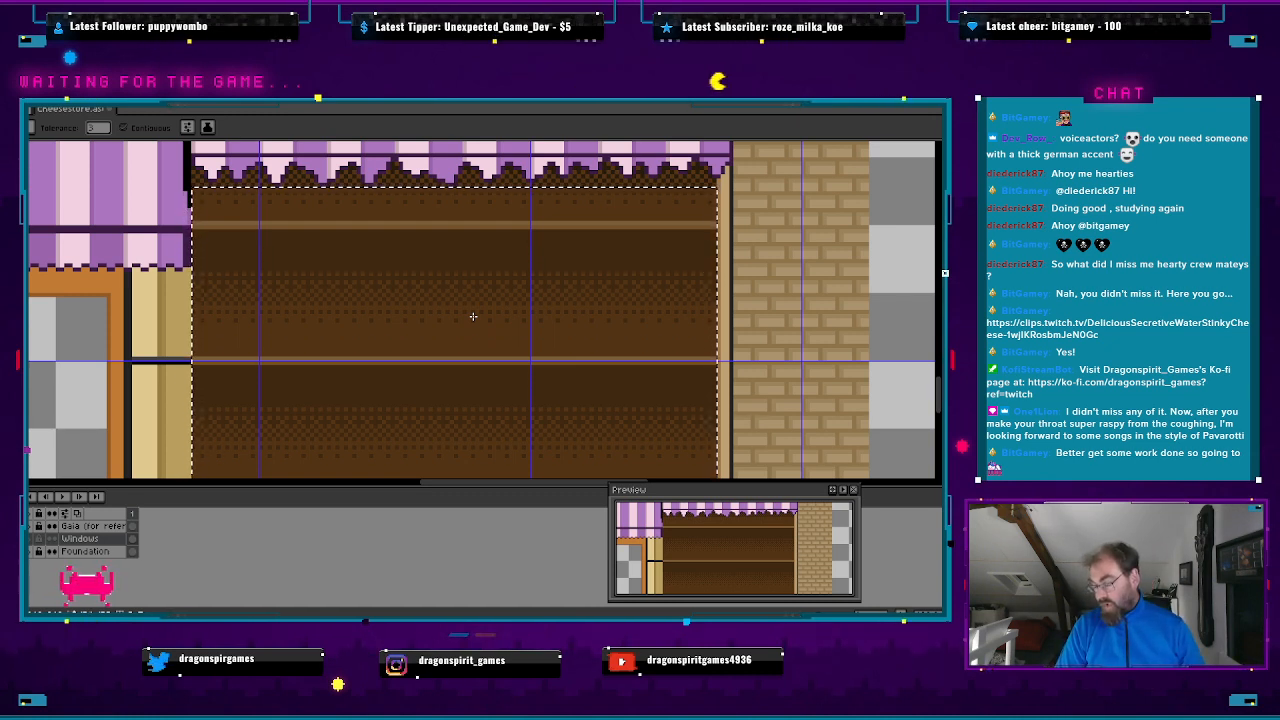
{"action": "key", "text": "ctrl+d"}
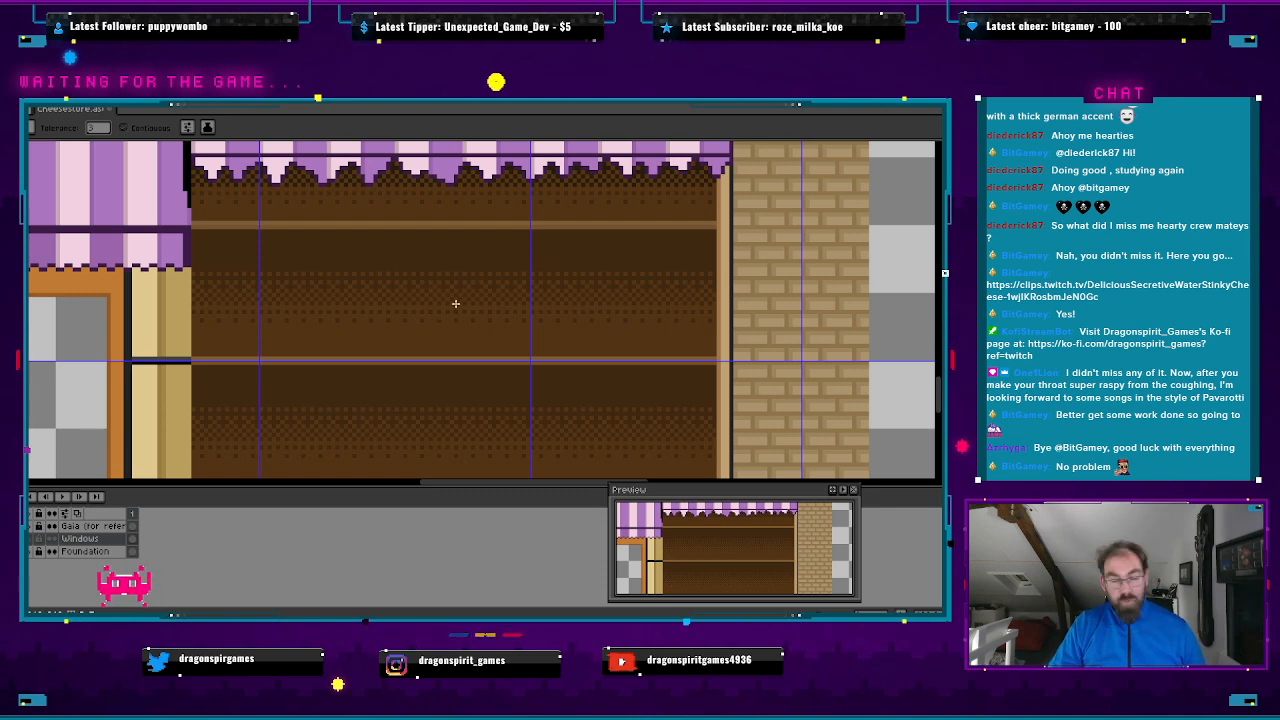
- Pencil the semi-transparent brown over the gaps between the right awning's scallops, along the window's full width
{"action": "scroll", "coordinate": [264, 278], "scroll_direction": "up", "scroll_amount": 1}
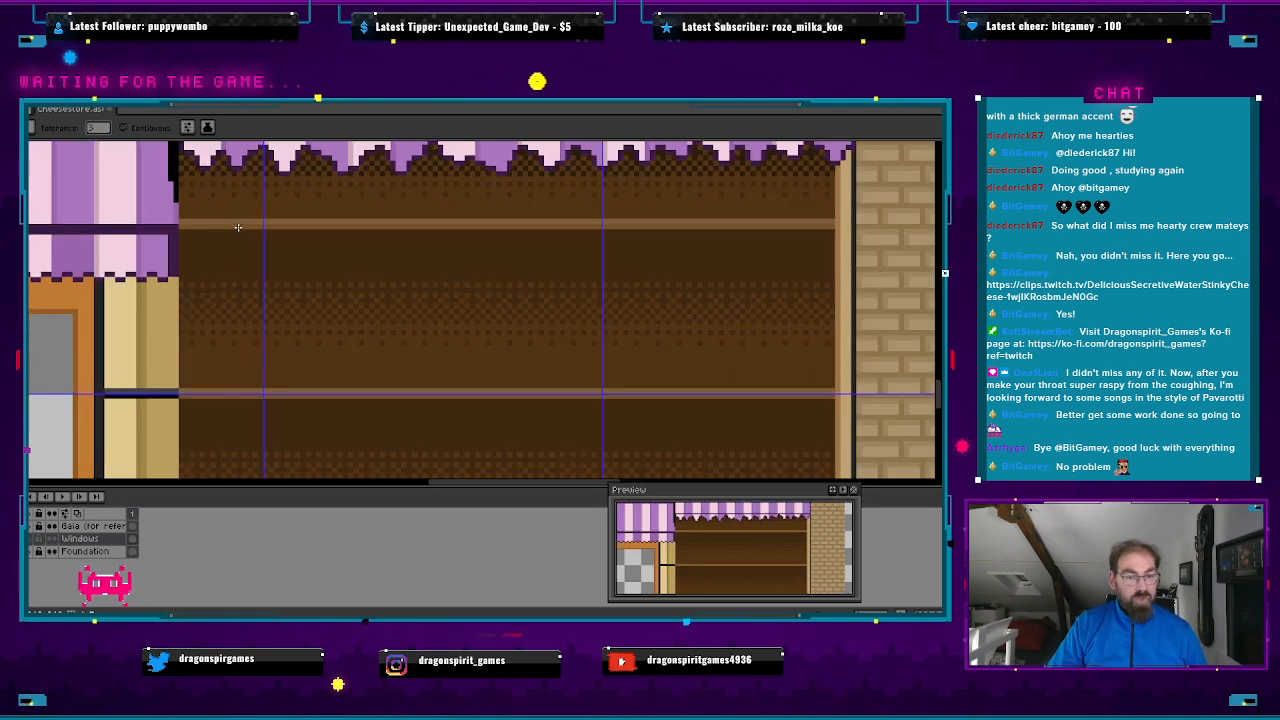
{"action": "scroll", "coordinate": [350, 320], "scroll_direction": "up", "scroll_amount": 1}
{"action": "scroll", "coordinate": [330, 305], "scroll_direction": "up", "scroll_amount": 1}
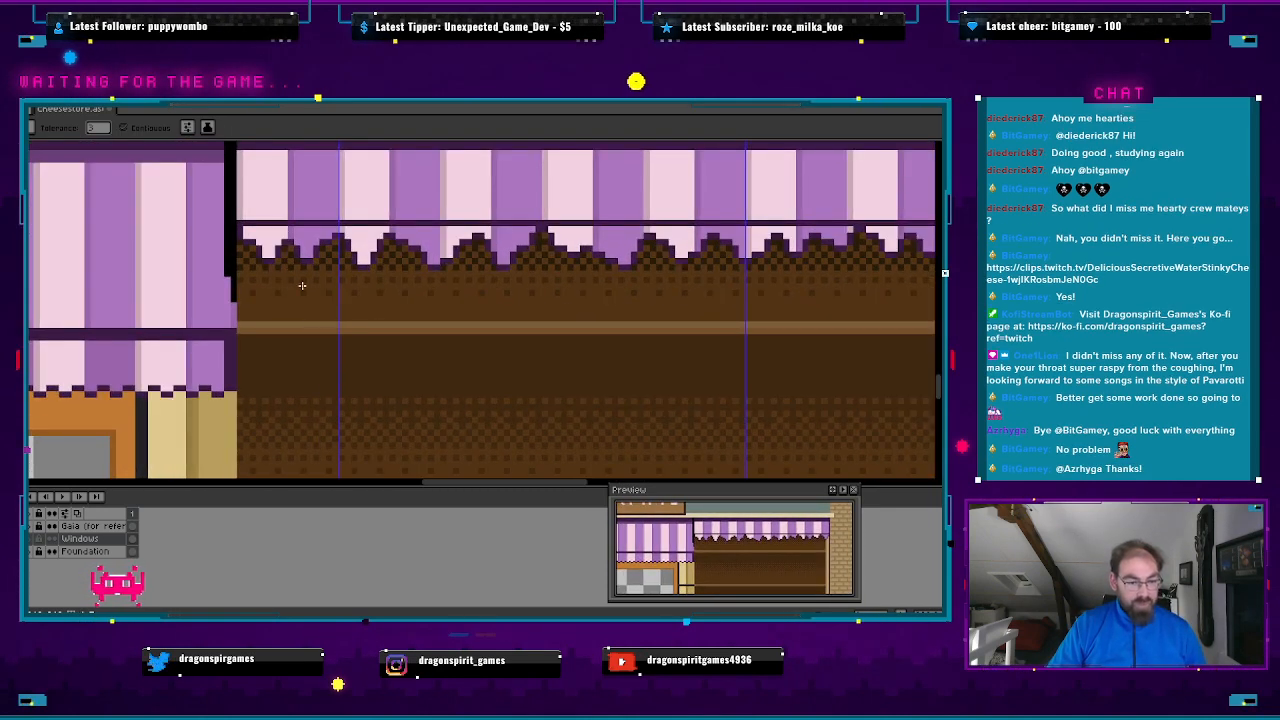
{"action": "scroll", "coordinate": [300, 286], "scroll_direction": "up", "scroll_amount": 1}
{"action": "scroll", "coordinate": [295, 292], "scroll_direction": "up", "scroll_amount": 1}
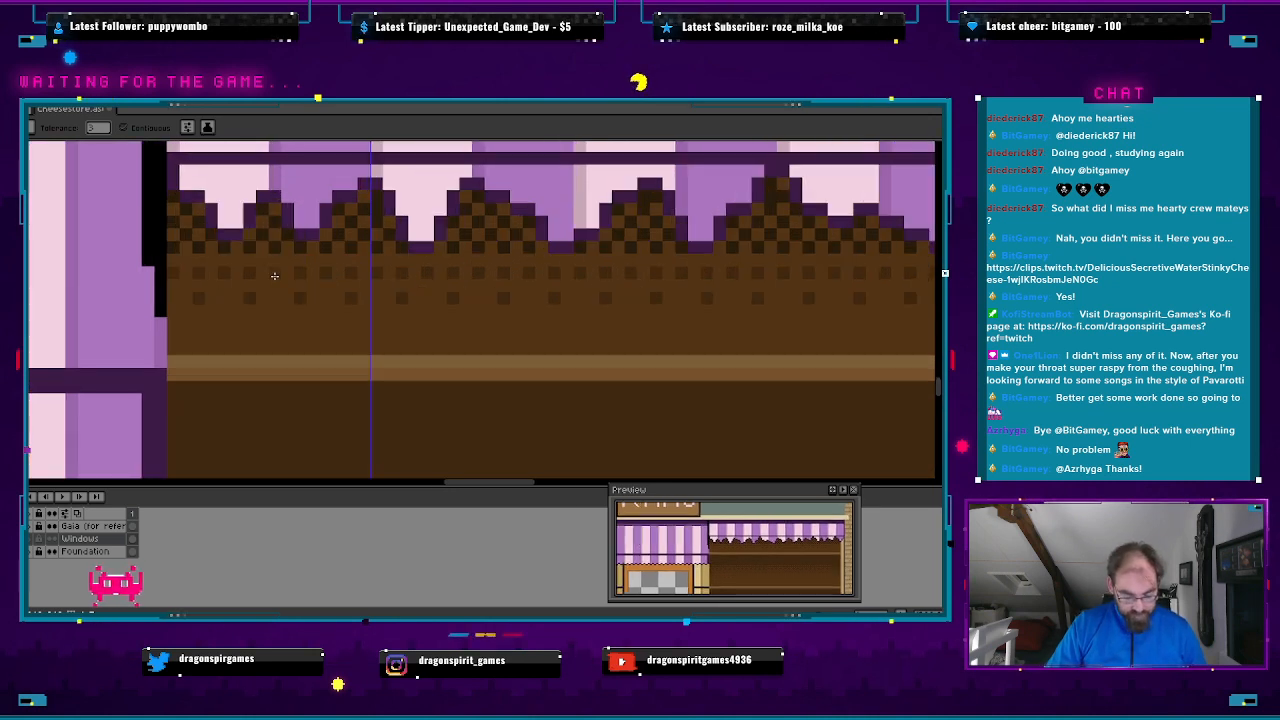
{"action": "key", "text": "b"}
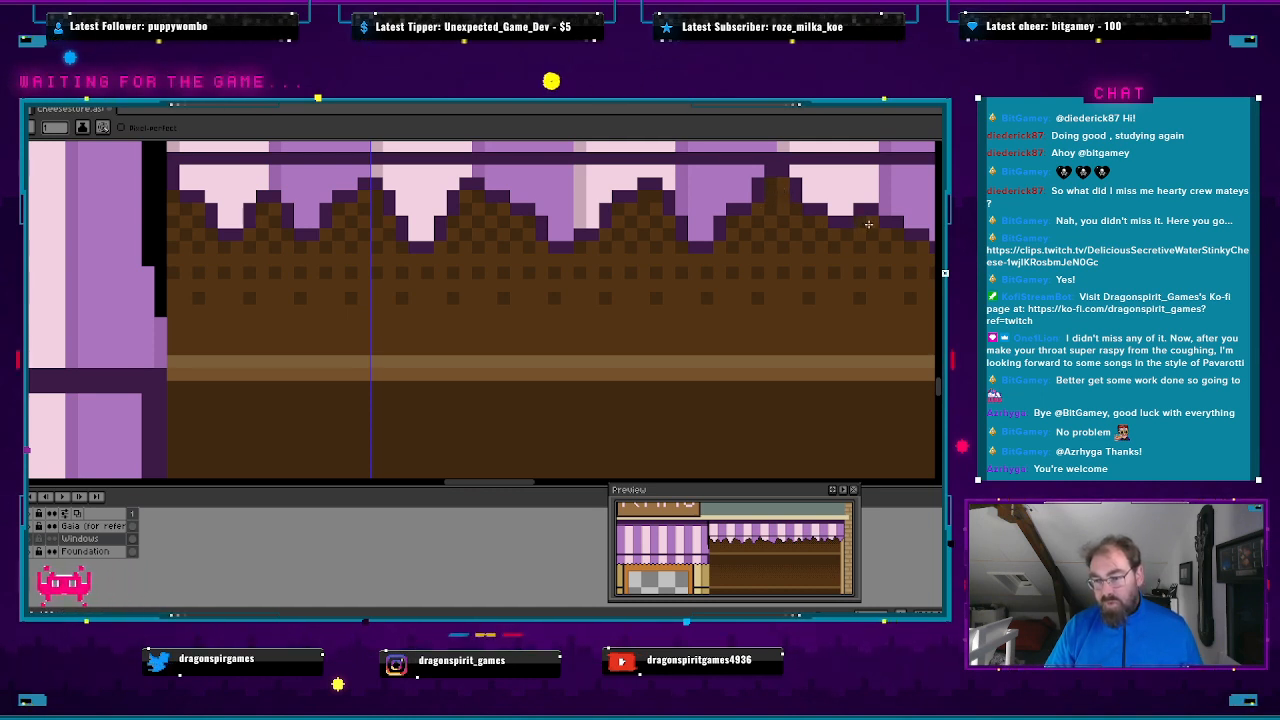
{"action": "left_click_drag", "start_coordinate": [872, 284], "coordinate": [492, 305]}
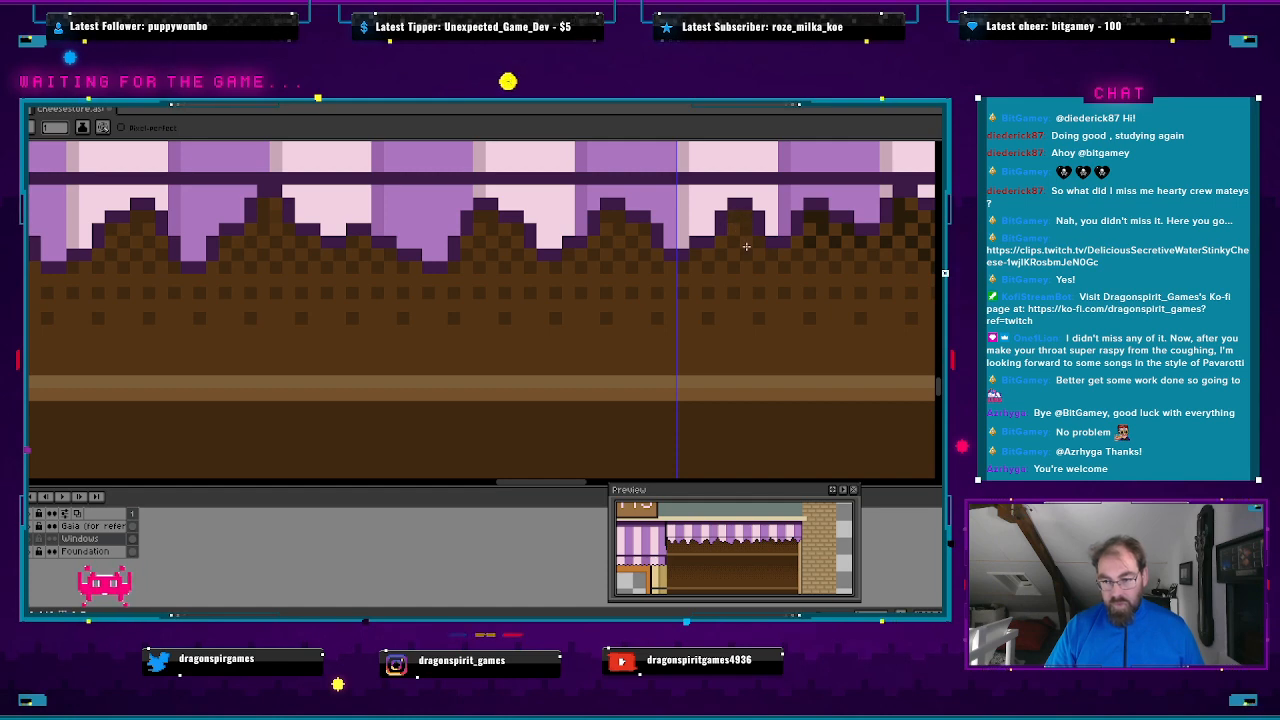
{"action": "scroll", "coordinate": [743, 291], "scroll_direction": "up", "scroll_amount": 4}
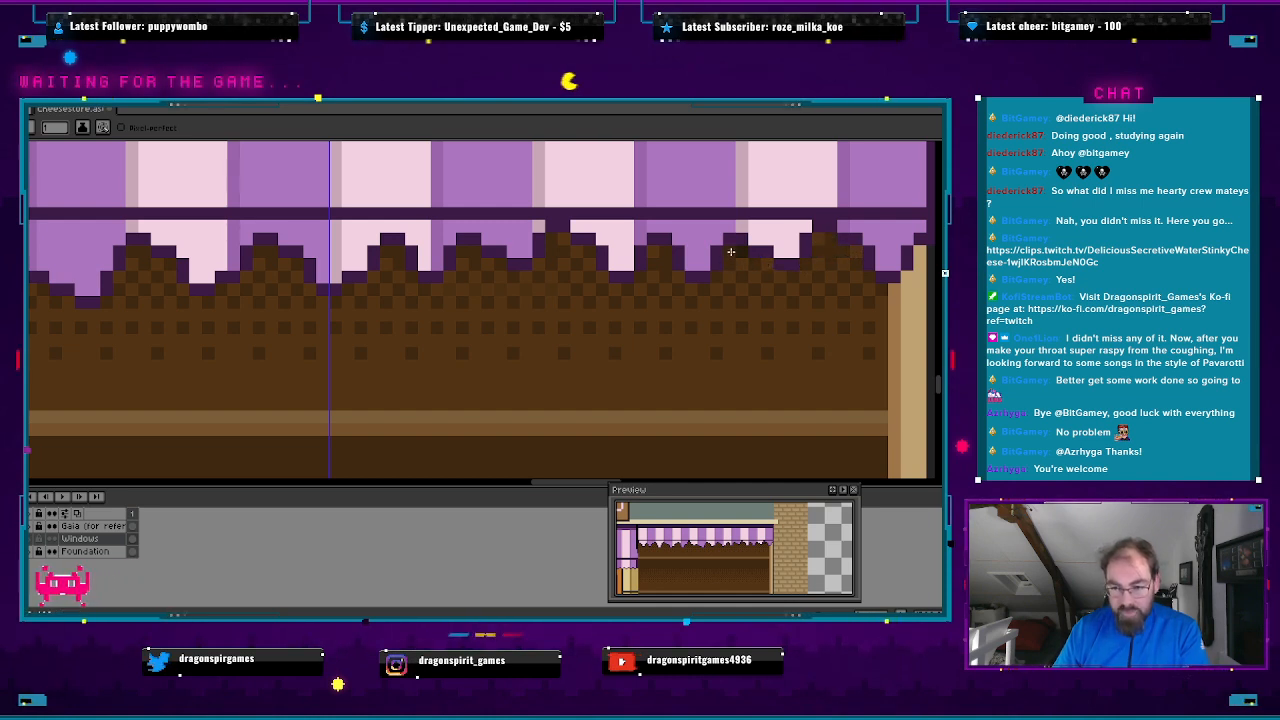
{"action": "left_click_drag", "start_coordinate": [787, 309], "coordinate": [606, 306]}
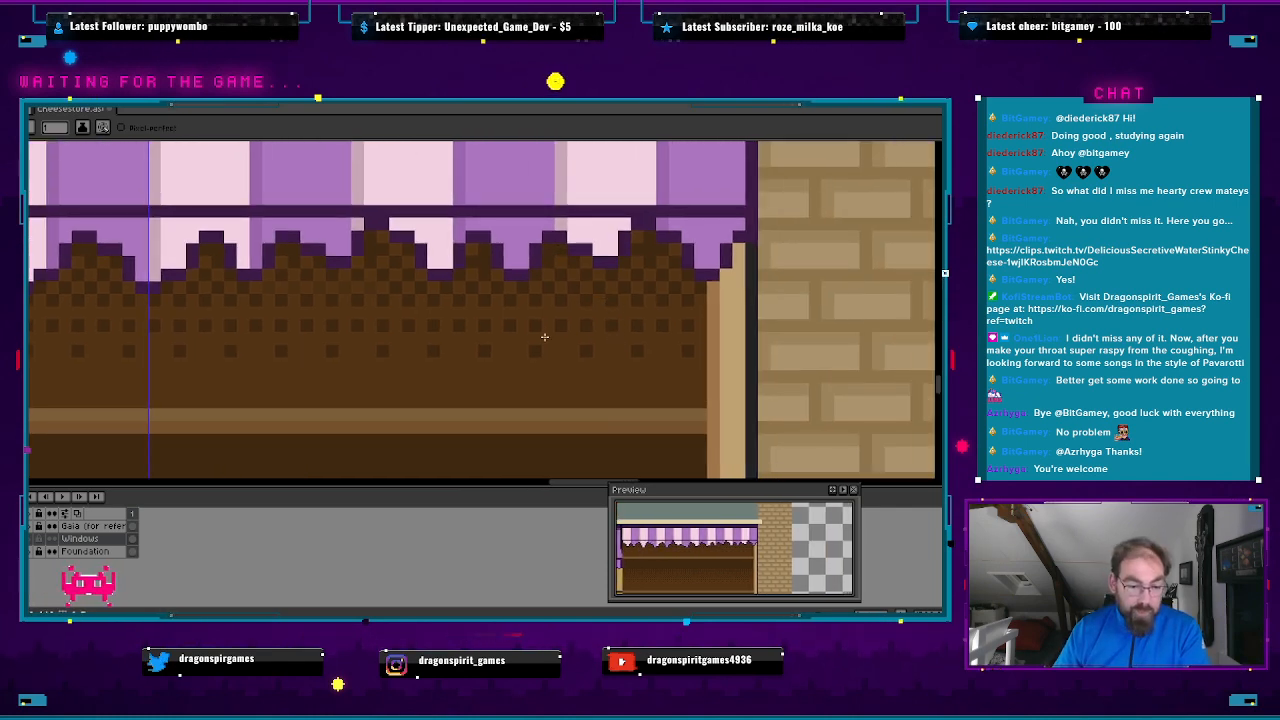
{"action": "left_click_drag", "start_coordinate": [447, 368], "coordinate": [695, 286]}
{"action": "scroll", "coordinate": [591, 300], "scroll_direction": "down", "scroll_amount": 2}
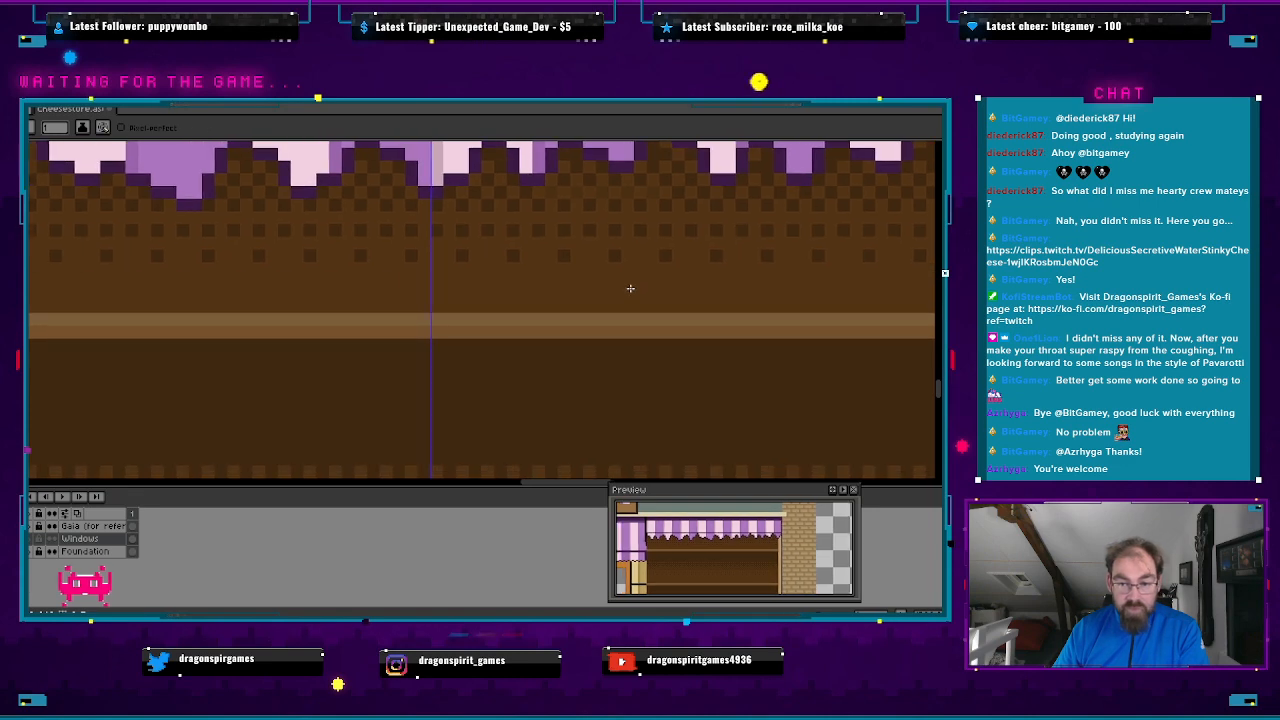
{"action": "scroll", "coordinate": [603, 283], "scroll_direction": "down", "scroll_amount": 2}
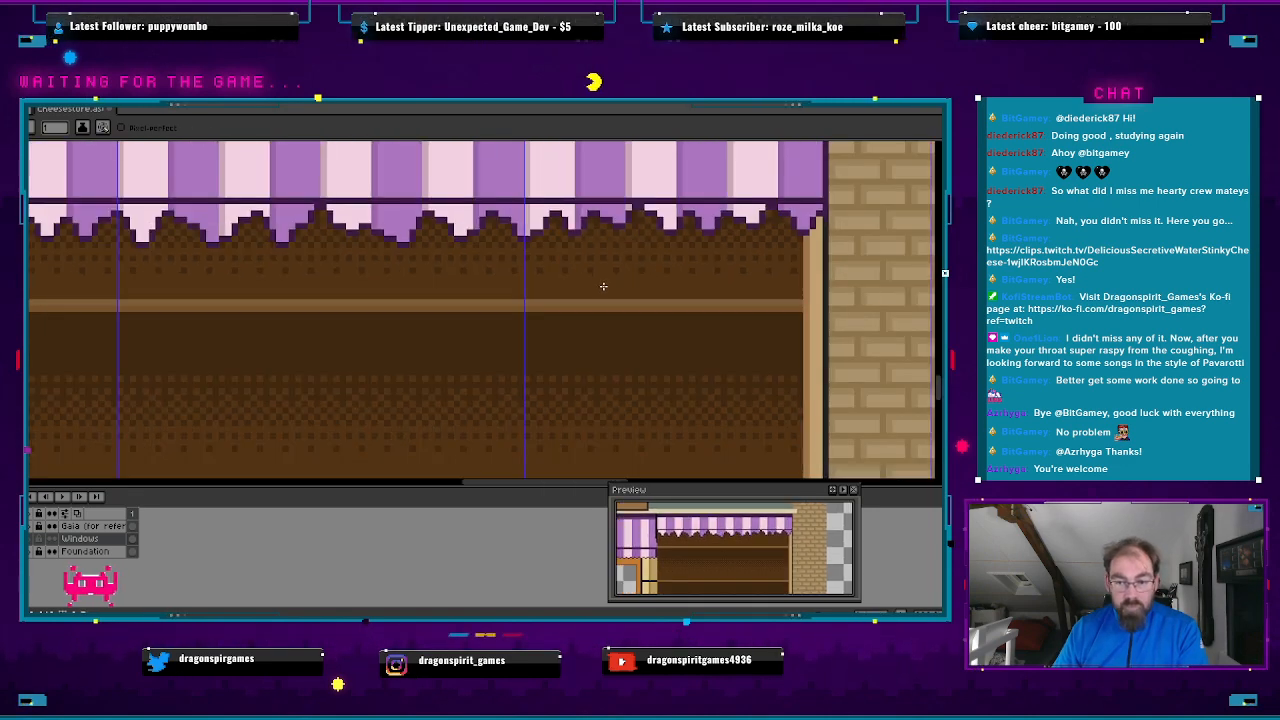
- Check the tinted display windows across the whole facade and hide the Windows layer
{"action": "scroll", "coordinate": [343, 298], "scroll_direction": "down", "scroll_amount": 4}
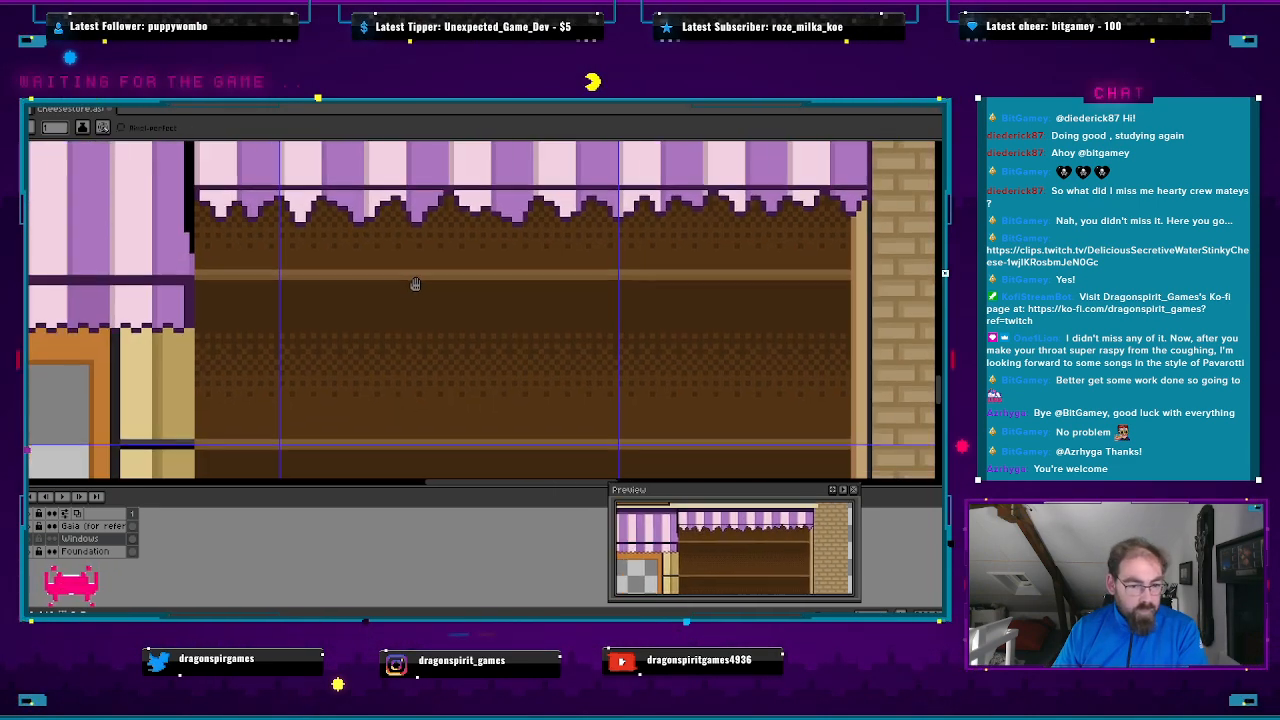
{"action": "scroll", "coordinate": [522, 365], "scroll_direction": "down", "scroll_amount": 2}
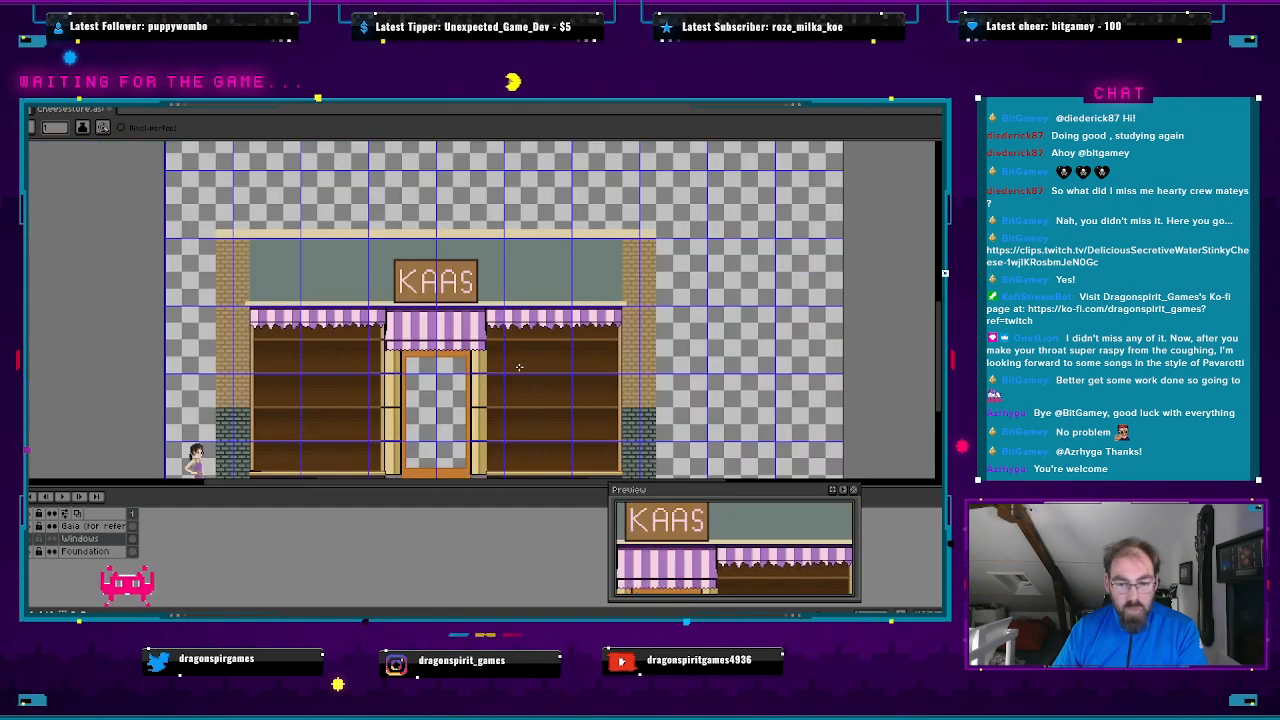
{"action": "scroll", "coordinate": [519, 408], "scroll_direction": "up", "scroll_amount": 4}
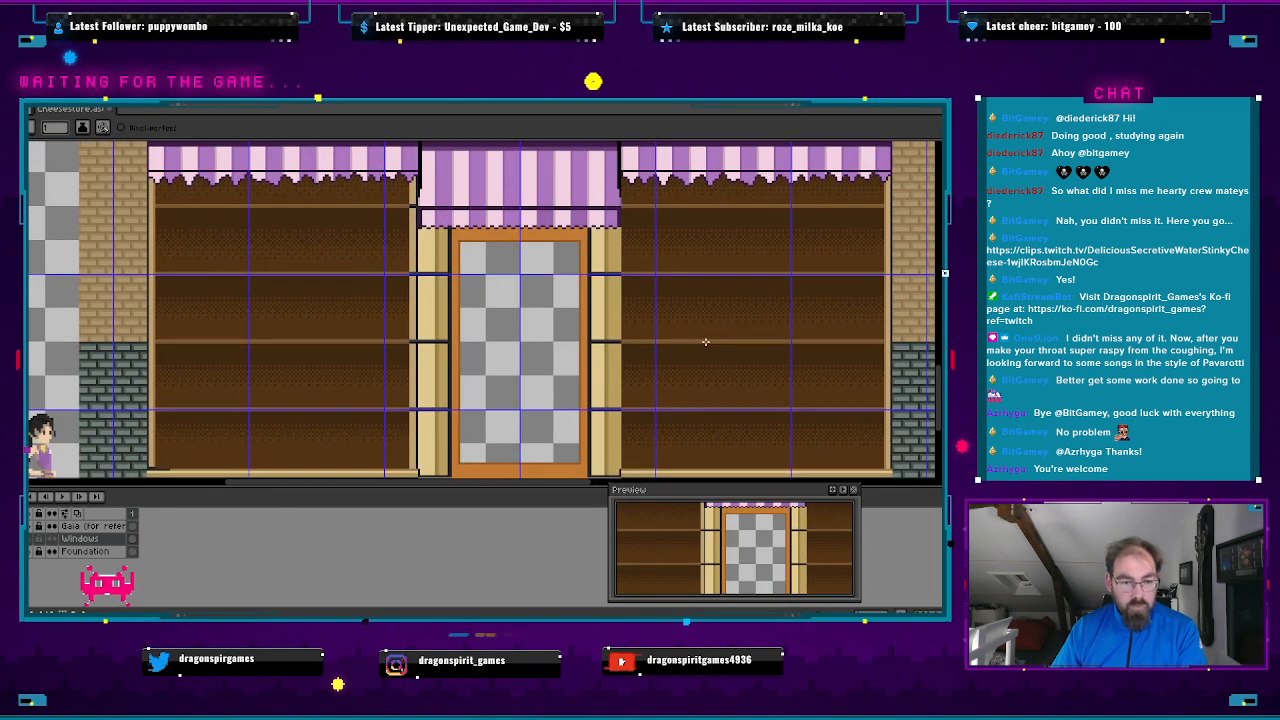
{"action": "left_click", "coordinate": [38, 539]}
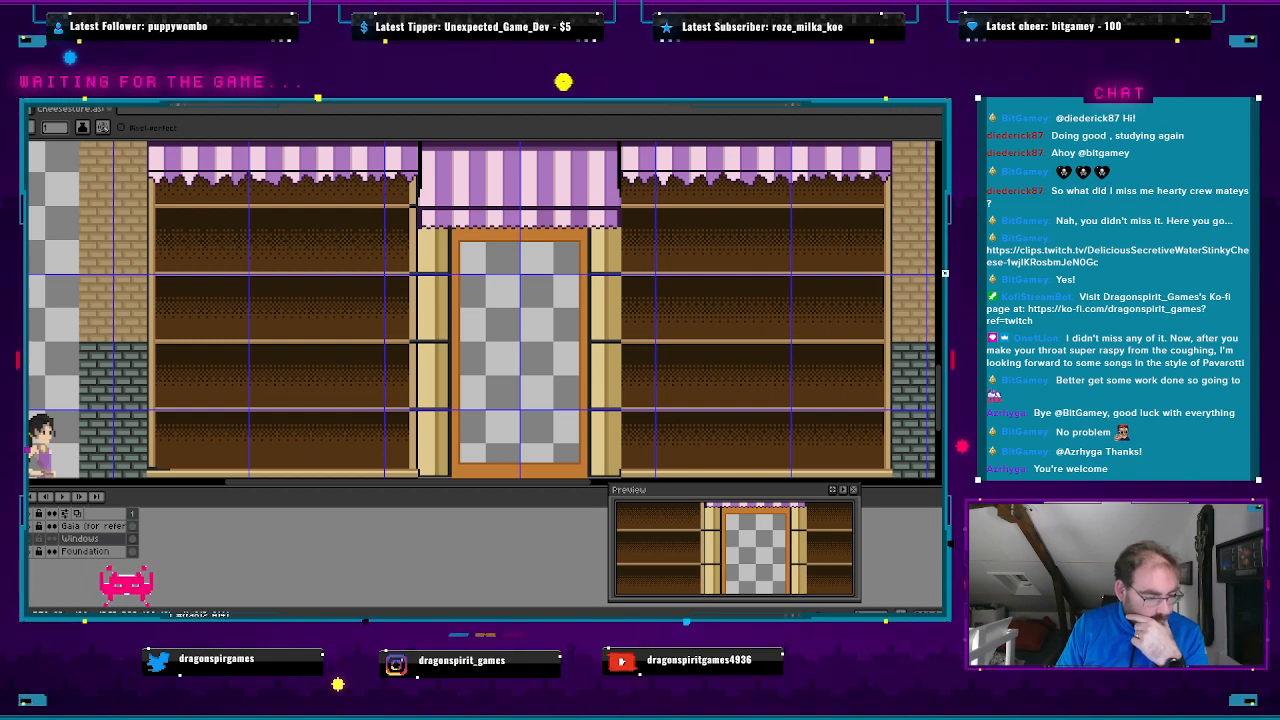
- Edit the alpha value of the current golden drawing colour
{"action": "left_click", "coordinate": [26, 581]}
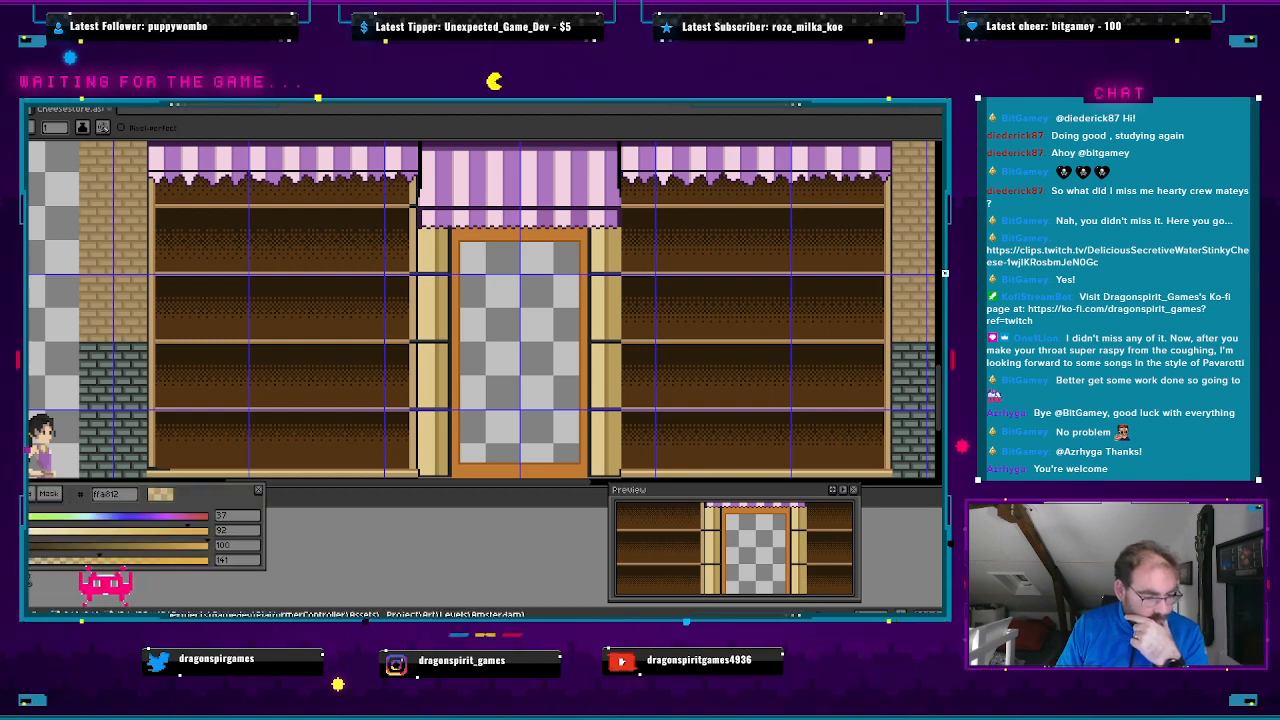
{"action": "left_click", "coordinate": [222, 559]}
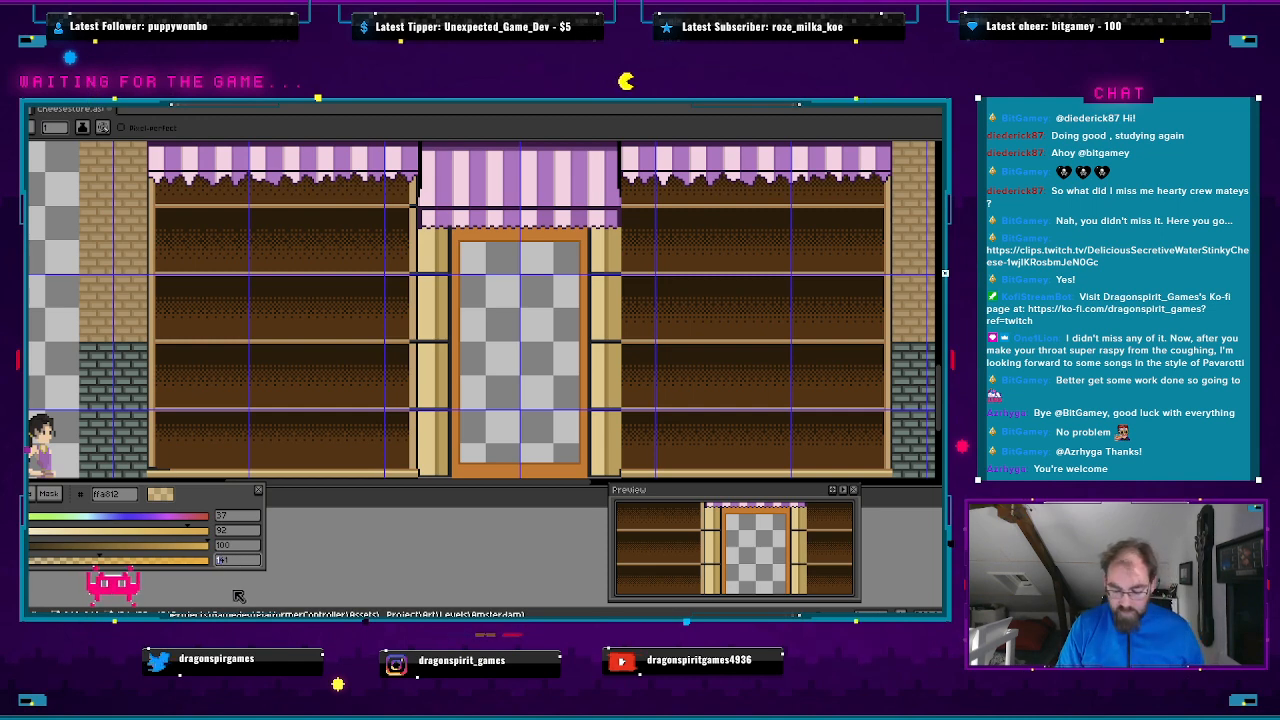
{"action": "key", "text": "Return"}
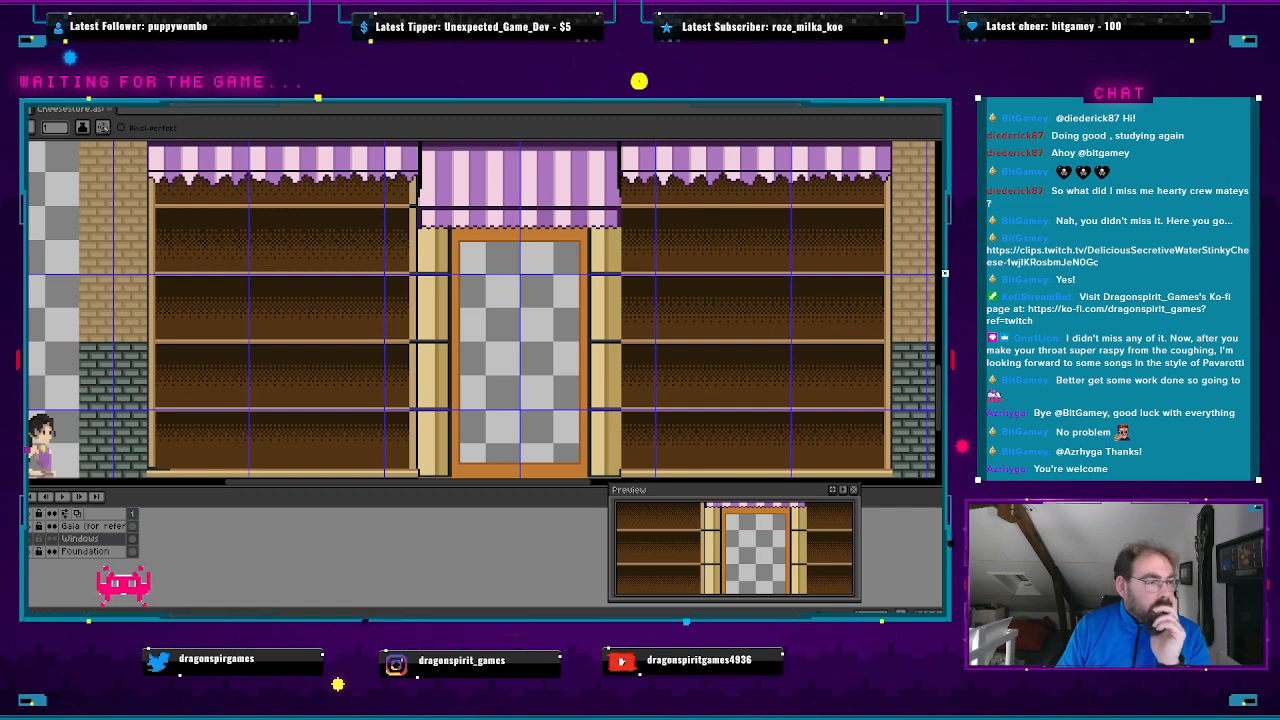
- Open the cheese wheel sprite from the recent files as a colour reference and activate the Eyedropper
{"action": "left_click", "coordinate": [14, 109]}
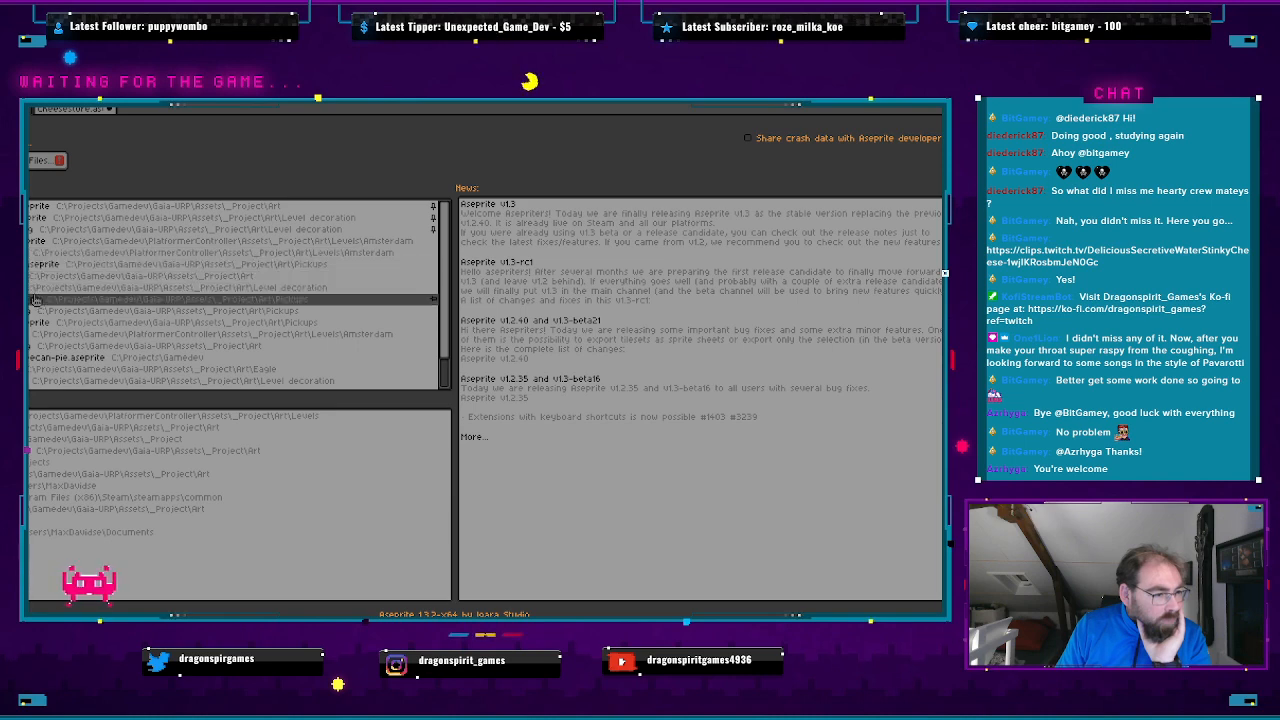
{"action": "left_click", "coordinate": [148, 230]}
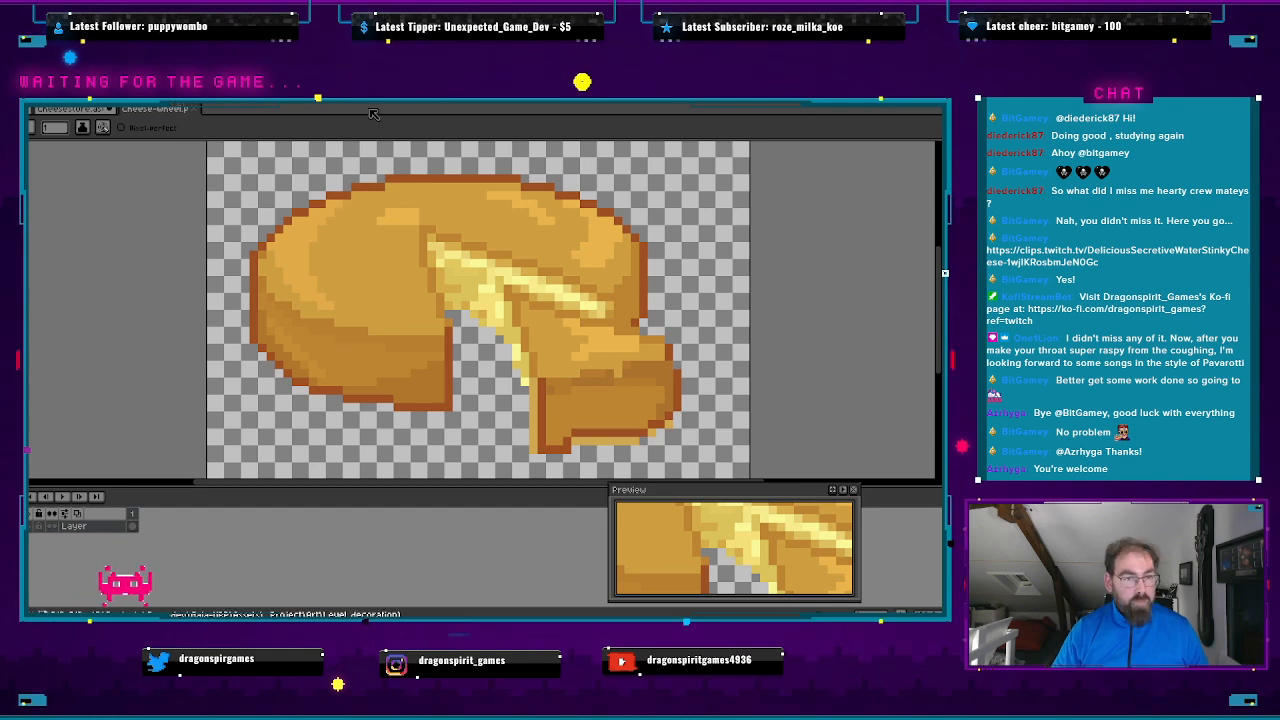
{"action": "key", "text": "i"}
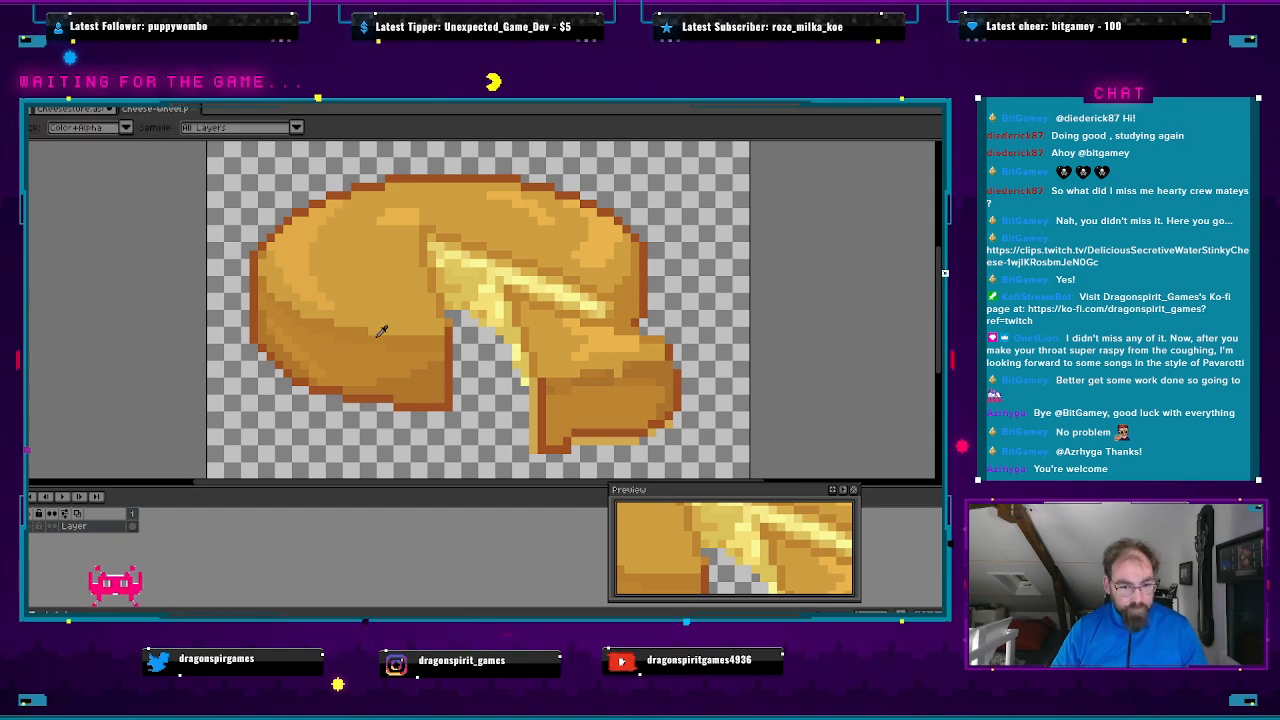
- Return to the cheese store sprite and focus on the lowest shelf of the left display window
{"action": "left_click", "coordinate": [70, 108]}
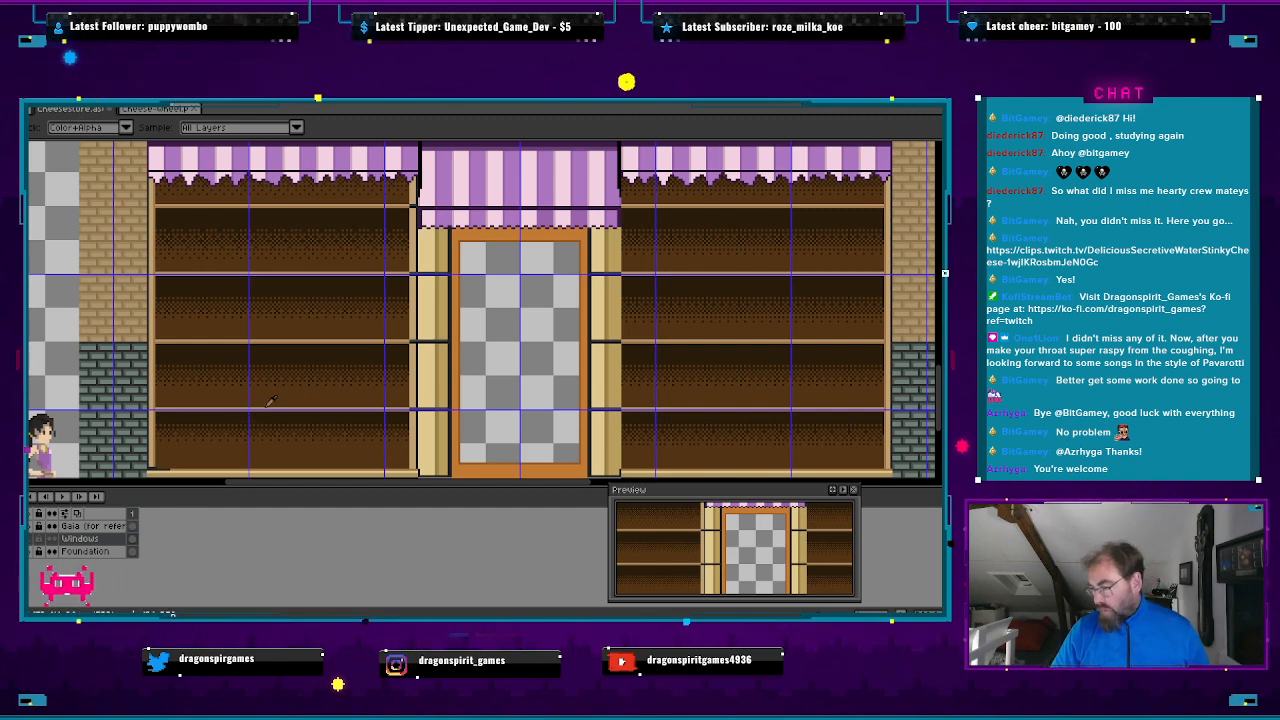
{"action": "scroll", "coordinate": [273, 425], "scroll_direction": "up", "scroll_amount": 4}
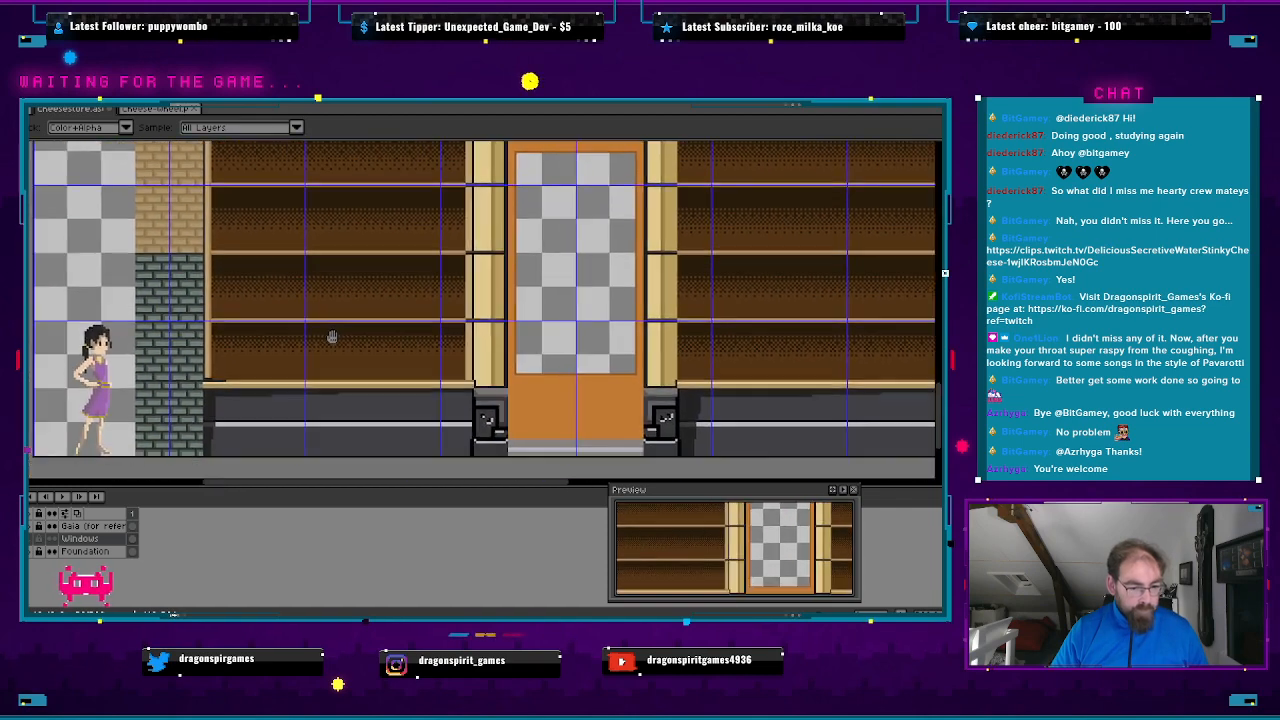
{"action": "scroll", "coordinate": [350, 374], "scroll_direction": "up", "scroll_amount": 1}
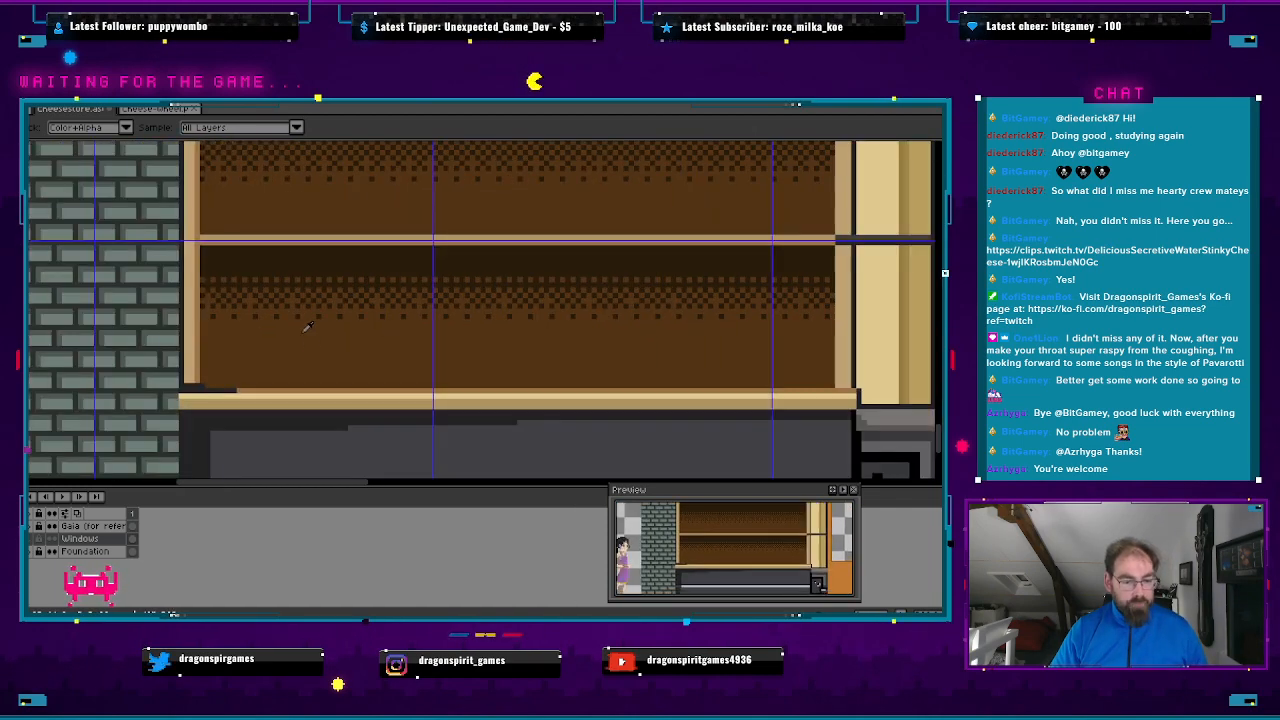
{"action": "mouse_move", "coordinate": [308, 326]}
{"action": "left_mouse_down"}
{"action": "mouse_move", "coordinate": [524, 312]}
{"action": "mouse_move", "coordinate": [484, 315]}
{"action": "left_mouse_up"}
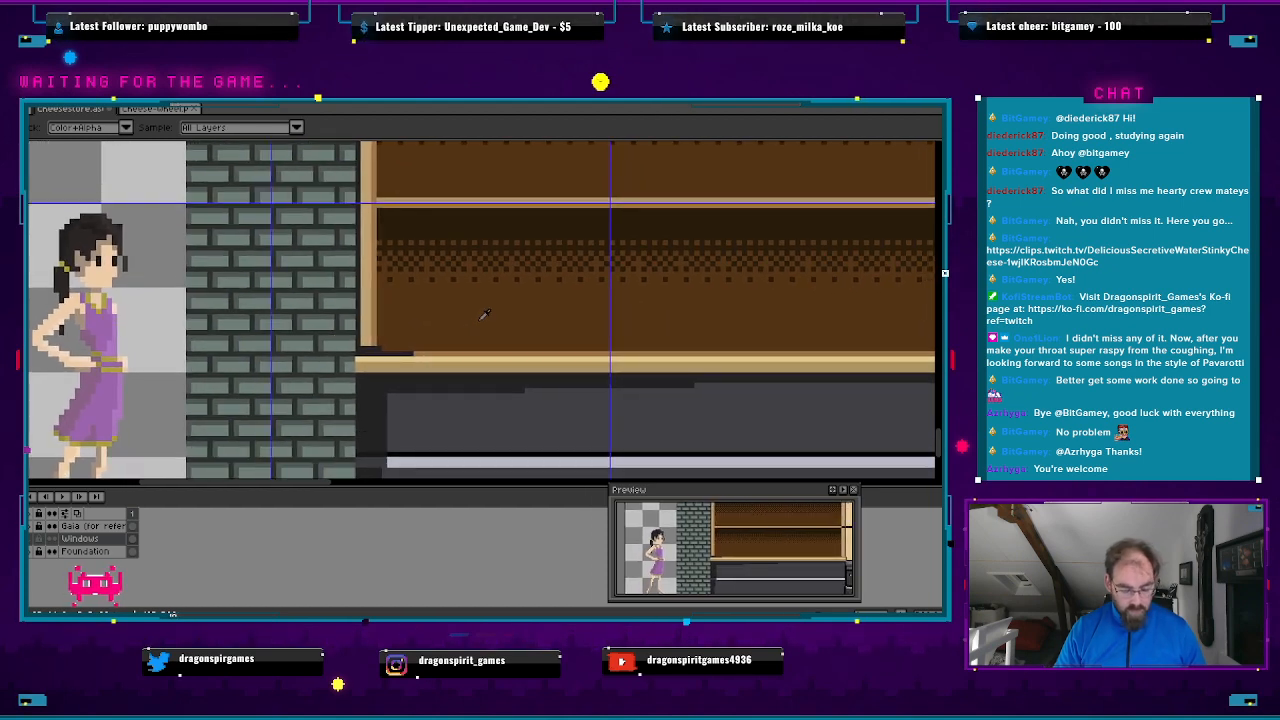
- Try drawing a flat golden cheese base near the left end of the lower shelf on the Foundation layer
{"action": "left_click", "coordinate": [481, 319], "text": "alt"}
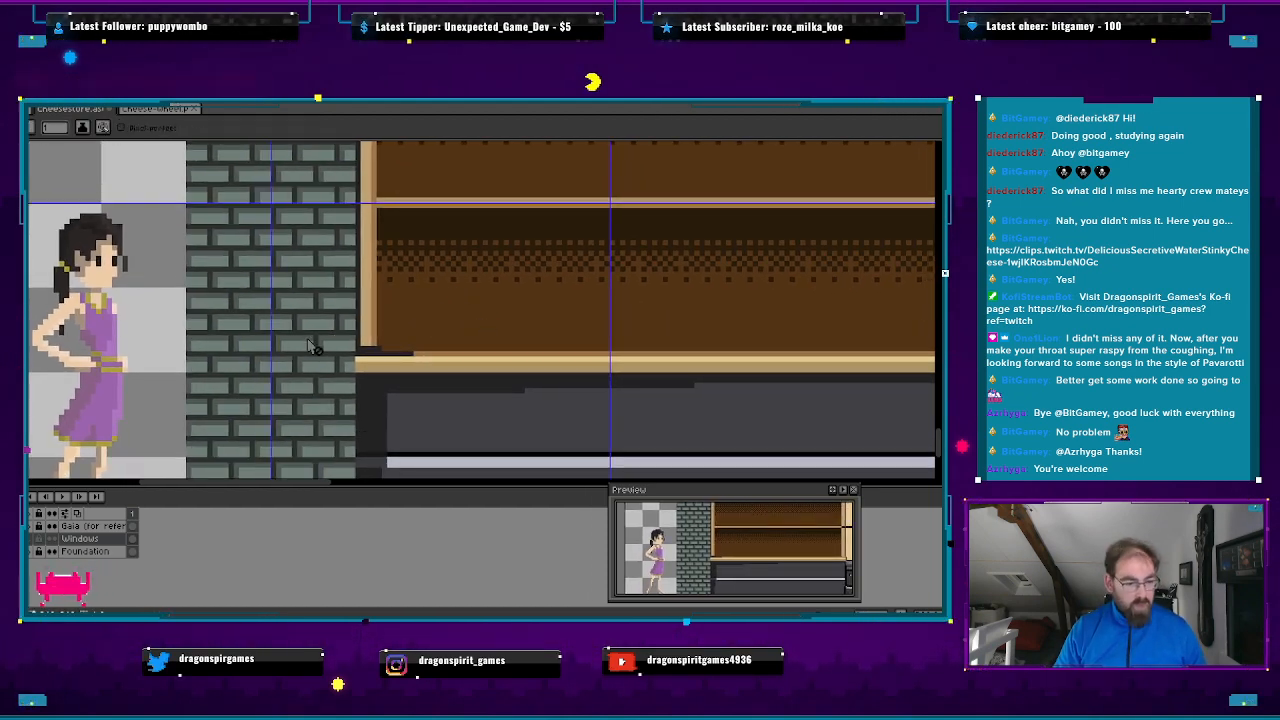
{"action": "left_click", "coordinate": [85, 551]}
{"action": "scroll", "coordinate": [420, 343], "scroll_direction": "up", "scroll_amount": 2}
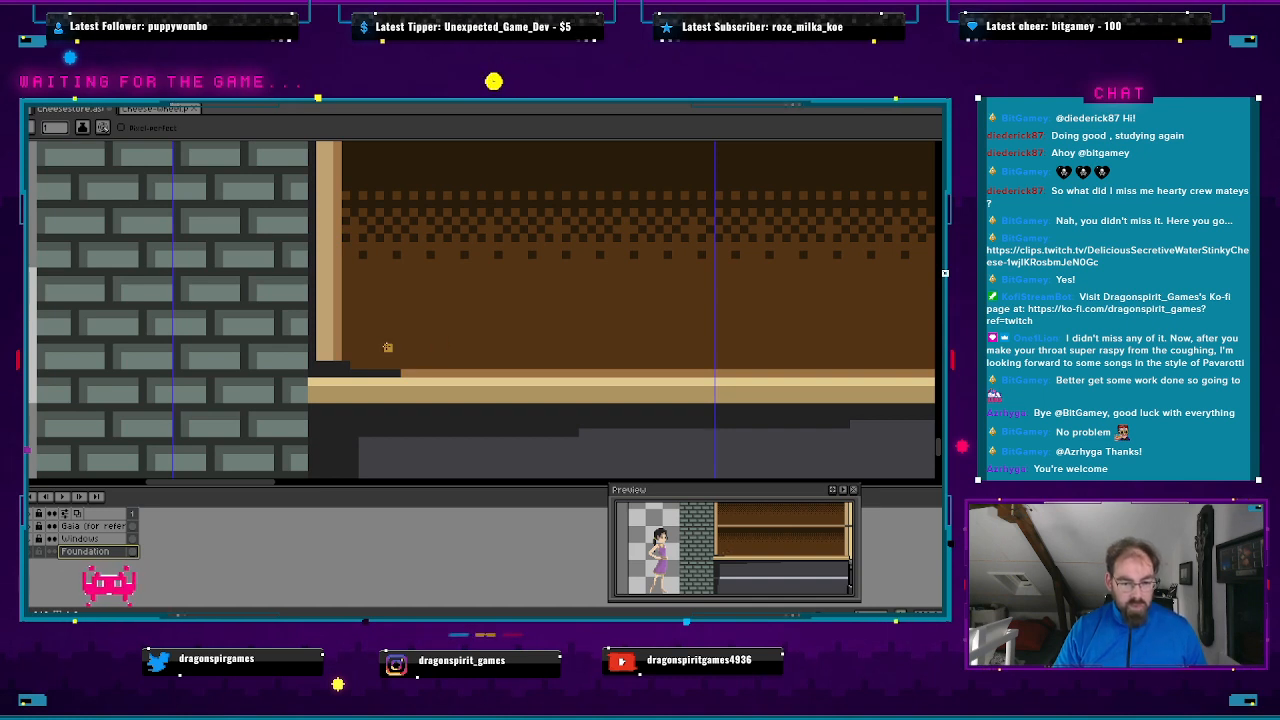
{"action": "mouse_move", "coordinate": [368, 339]}
{"action": "left_mouse_down"}
{"action": "mouse_move", "coordinate": [502, 340]}
{"action": "mouse_move", "coordinate": [371, 342]}
{"action": "left_mouse_up"}
{"action": "key", "text": "ctrl+z"}
{"action": "key", "text": "ctrl+z"}
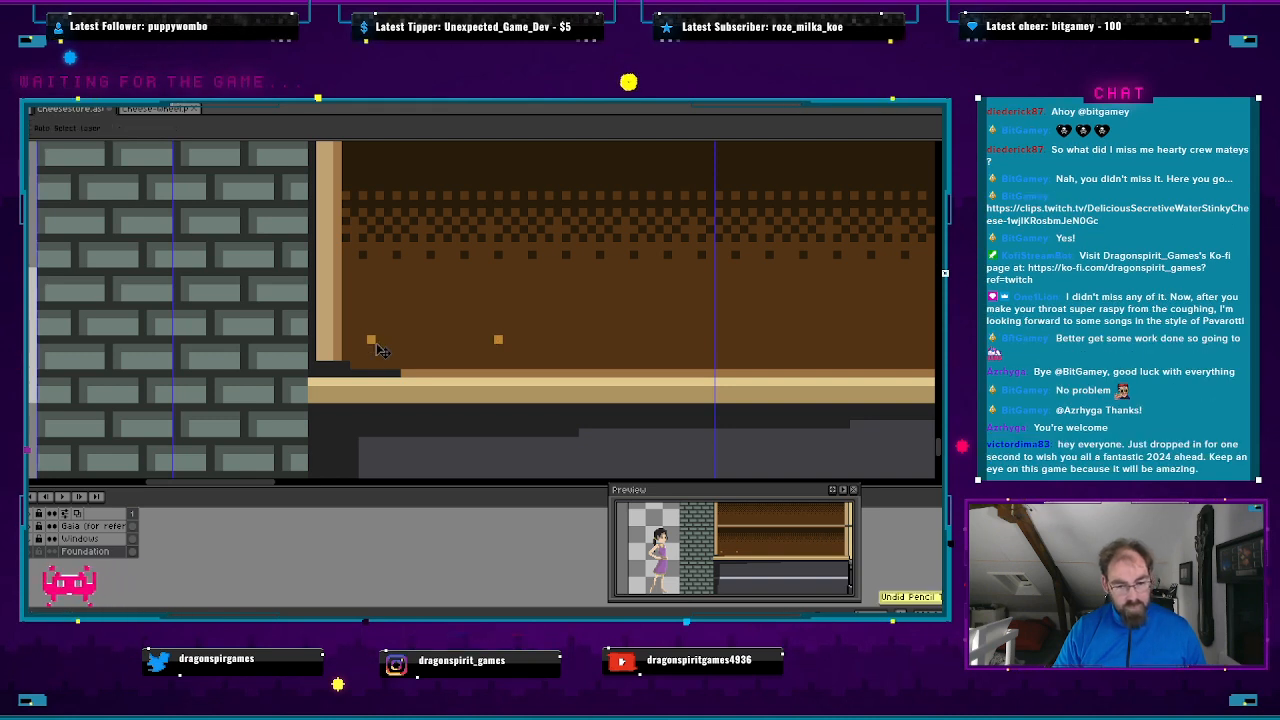
{"action": "left_click", "coordinate": [376, 339], "text": "shift"}
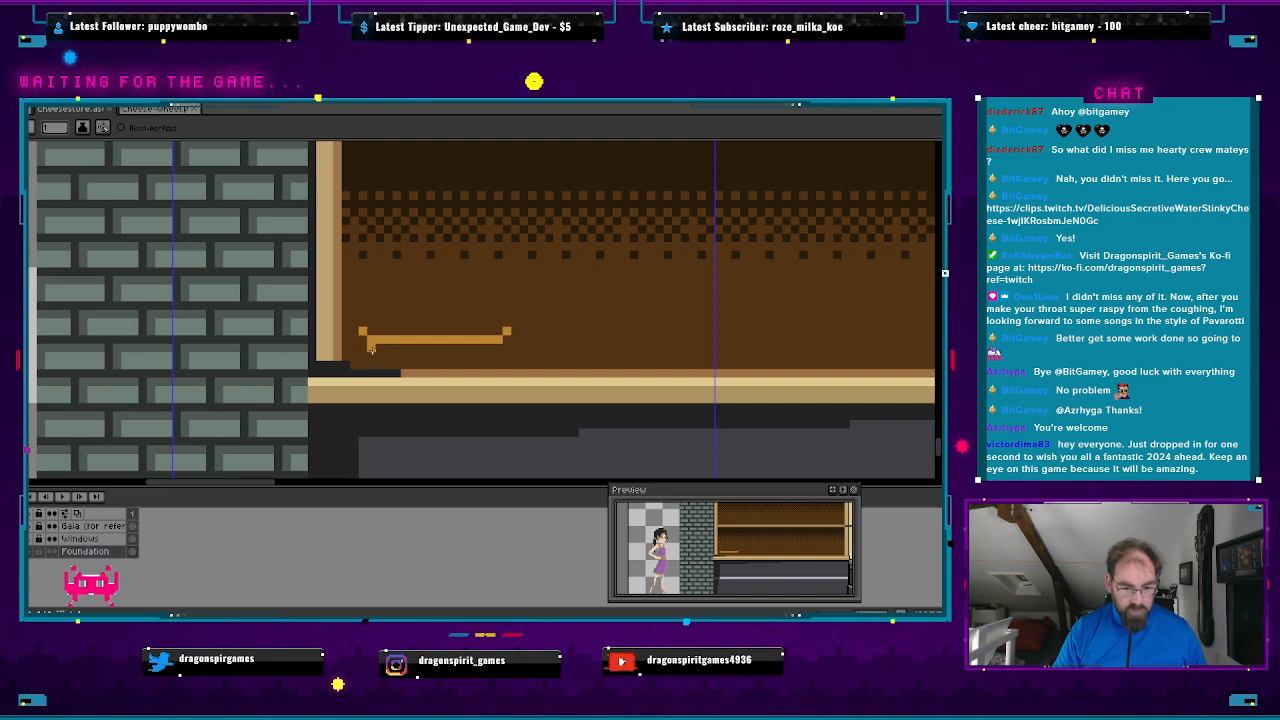
{"action": "left_click_drag", "start_coordinate": [371, 348], "coordinate": [497, 344]}
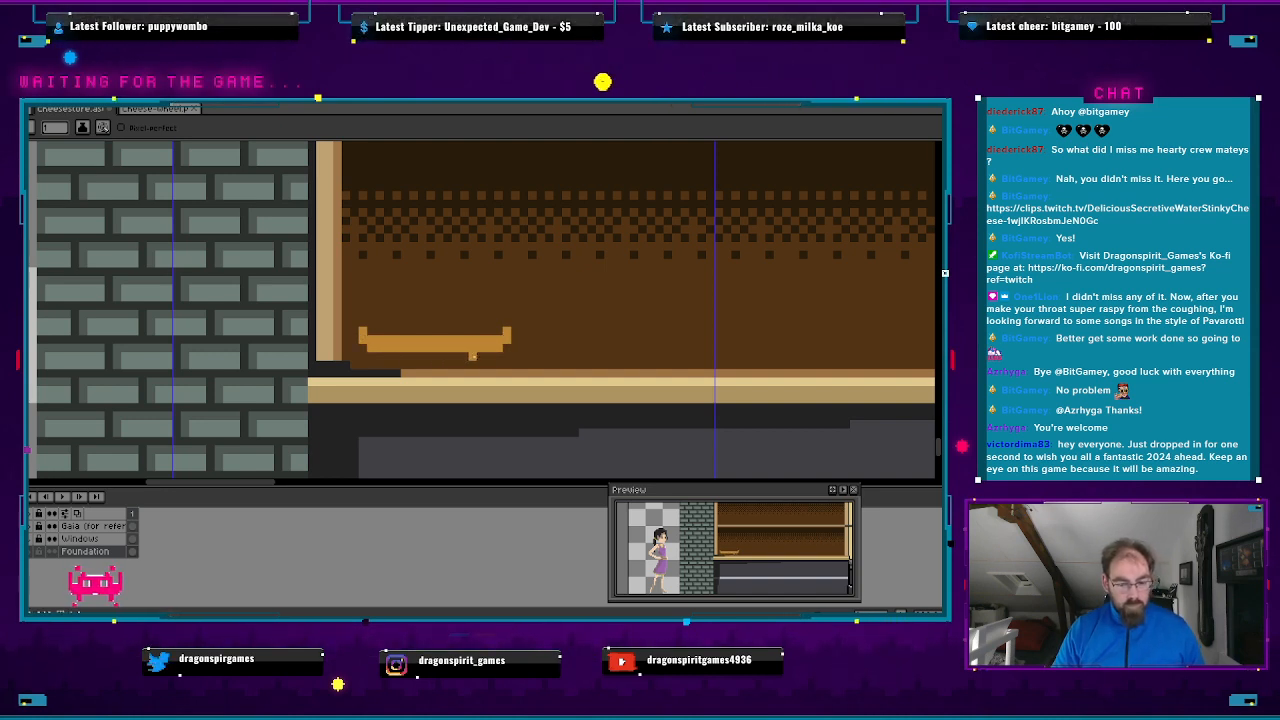
{"action": "scroll", "coordinate": [464, 362], "scroll_direction": "down", "scroll_amount": 2}
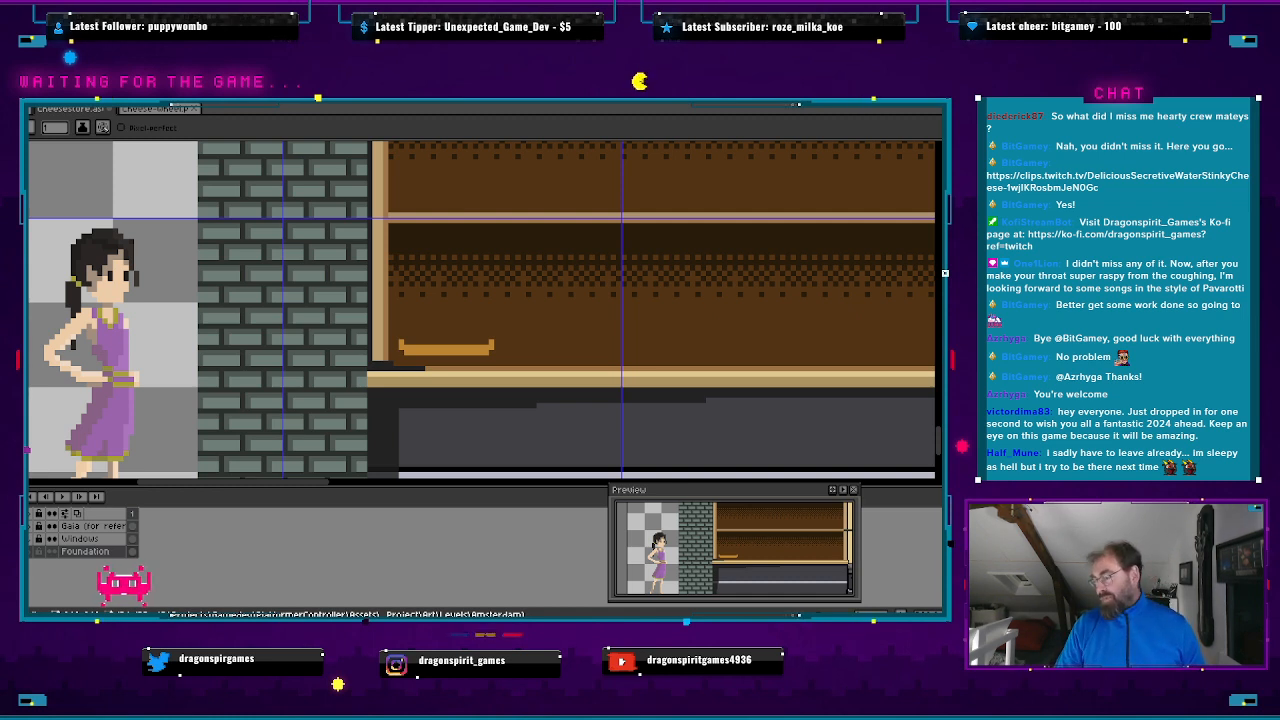
- Sample the dark rust outline colour from the cheese wheel image for drawing in the cheese store scene
{"action": "left_click", "coordinate": [160, 108]}
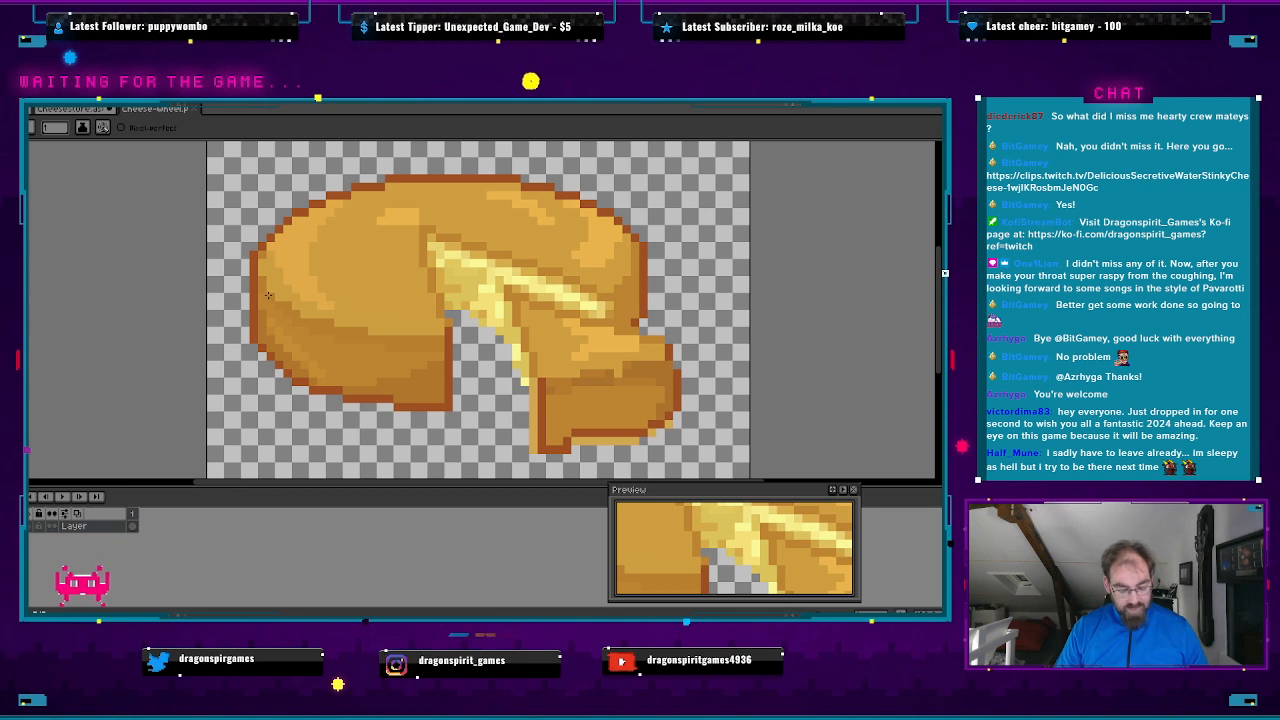
{"action": "key", "text": "i"}
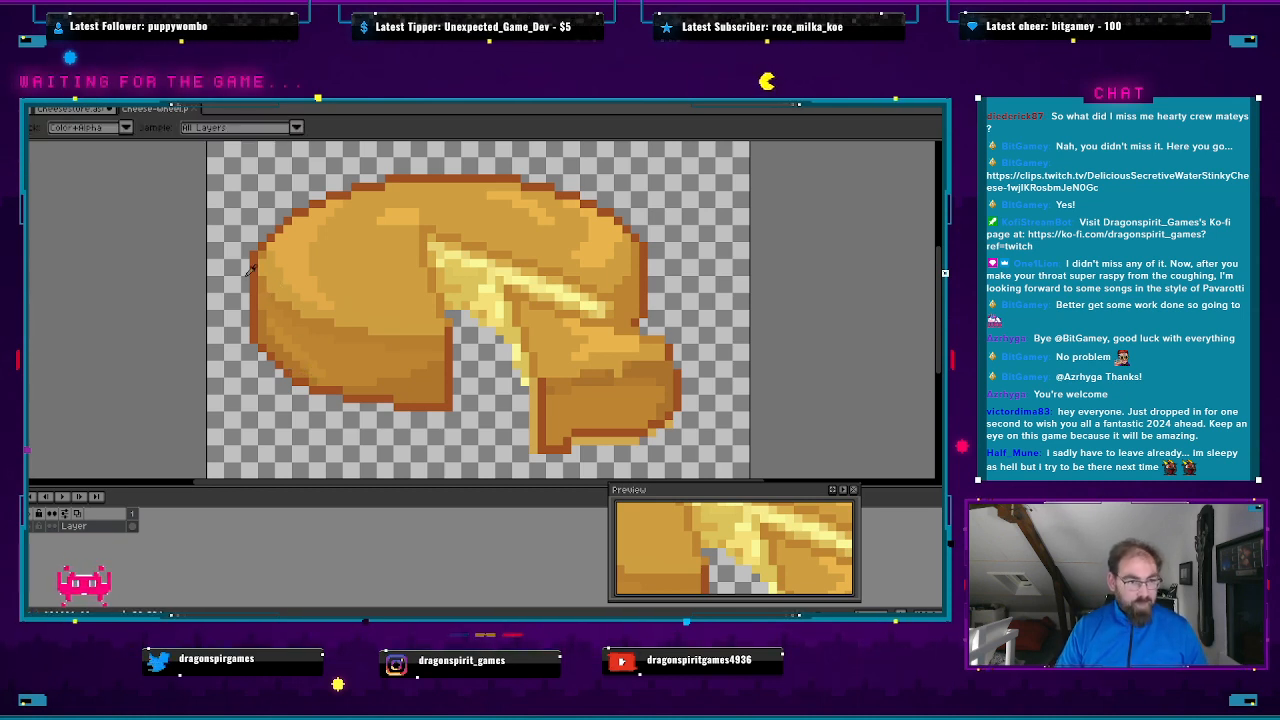
{"action": "left_click", "coordinate": [70, 108]}
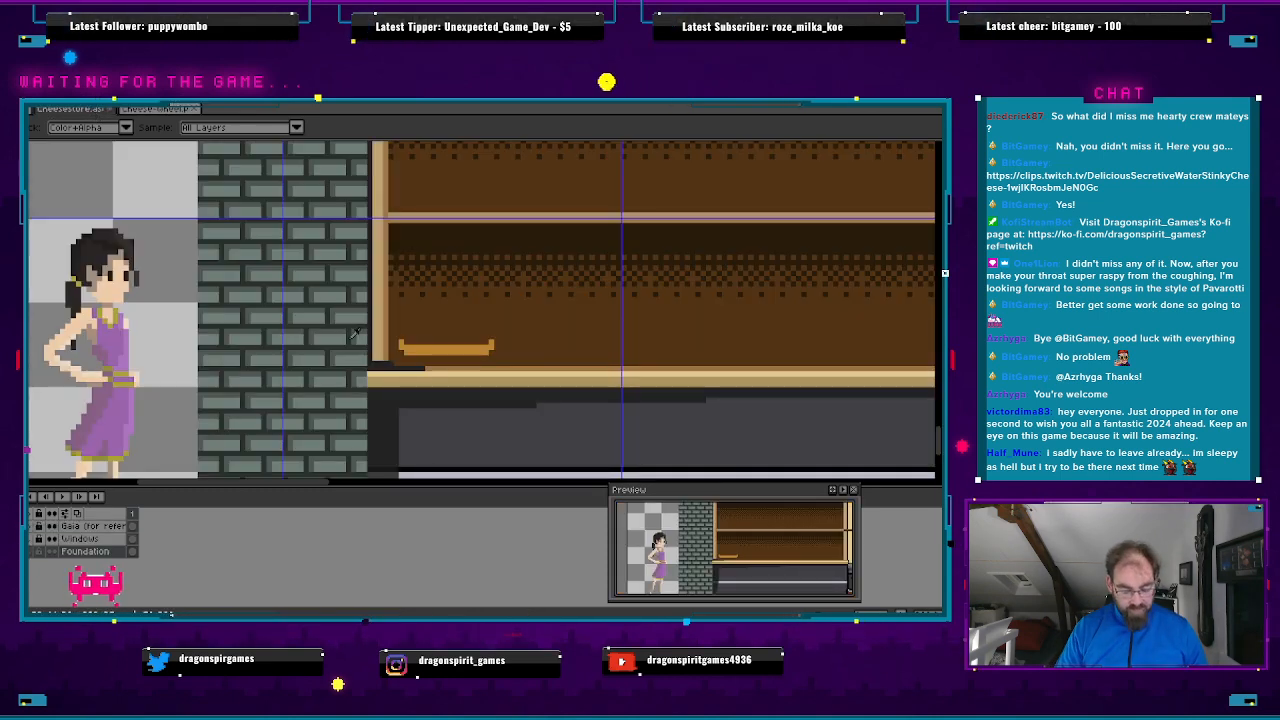
{"action": "key", "text": "b"}
{"action": "scroll", "coordinate": [399, 353], "scroll_direction": "up", "scroll_amount": 1}
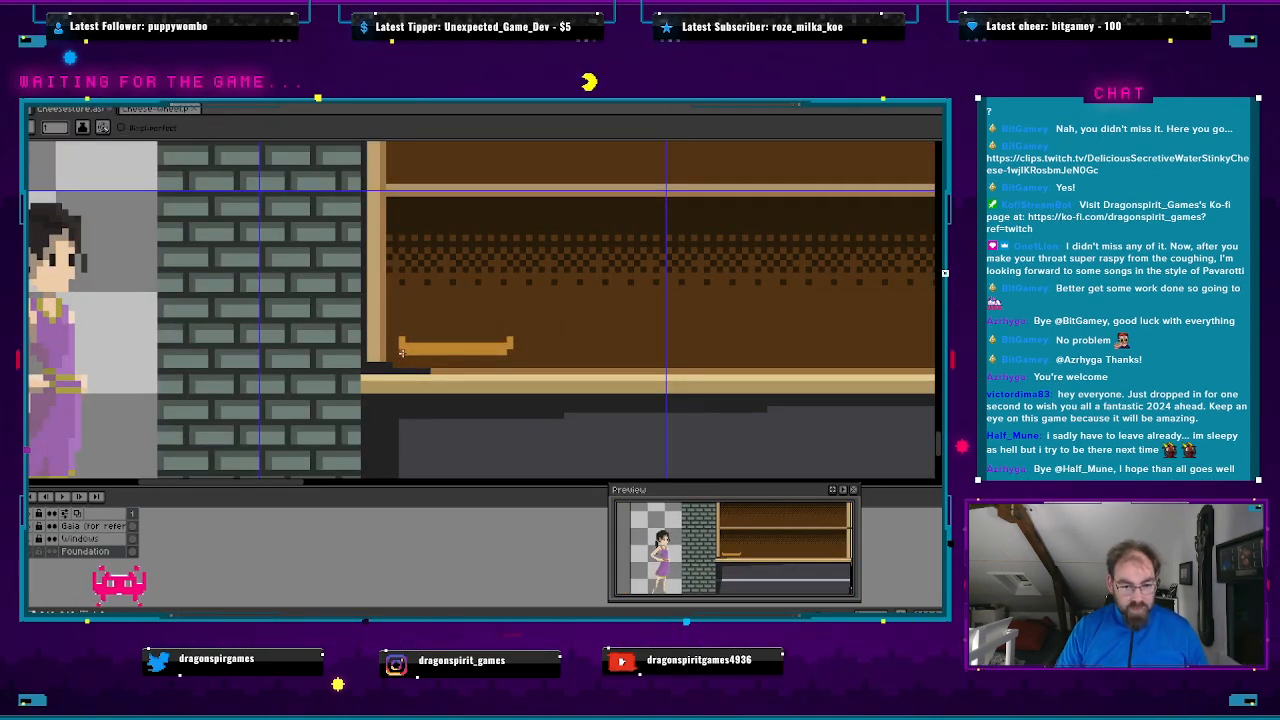
- Try shading the cheese's underside with dark rust rows and extending its golden body upward with a rust upper edge
{"action": "left_click_drag", "start_coordinate": [403, 354], "coordinate": [509, 354]}
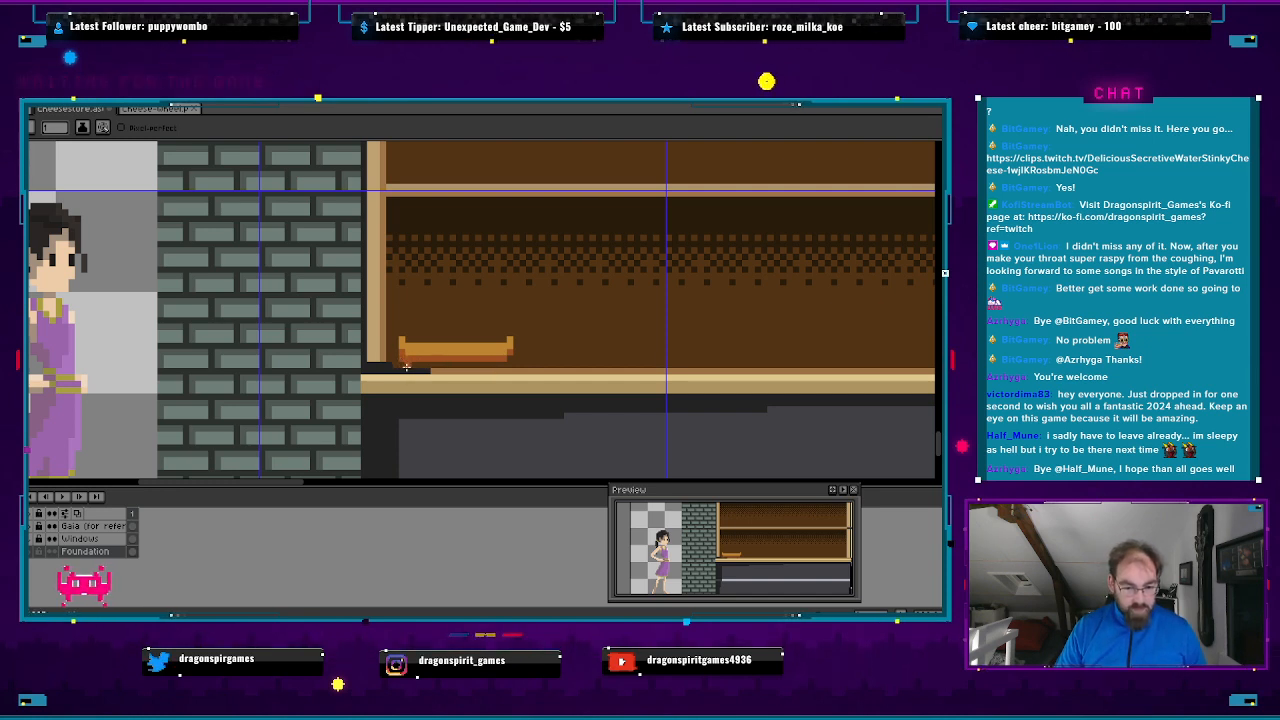
{"action": "left_click_drag", "start_coordinate": [408, 365], "coordinate": [509, 367]}
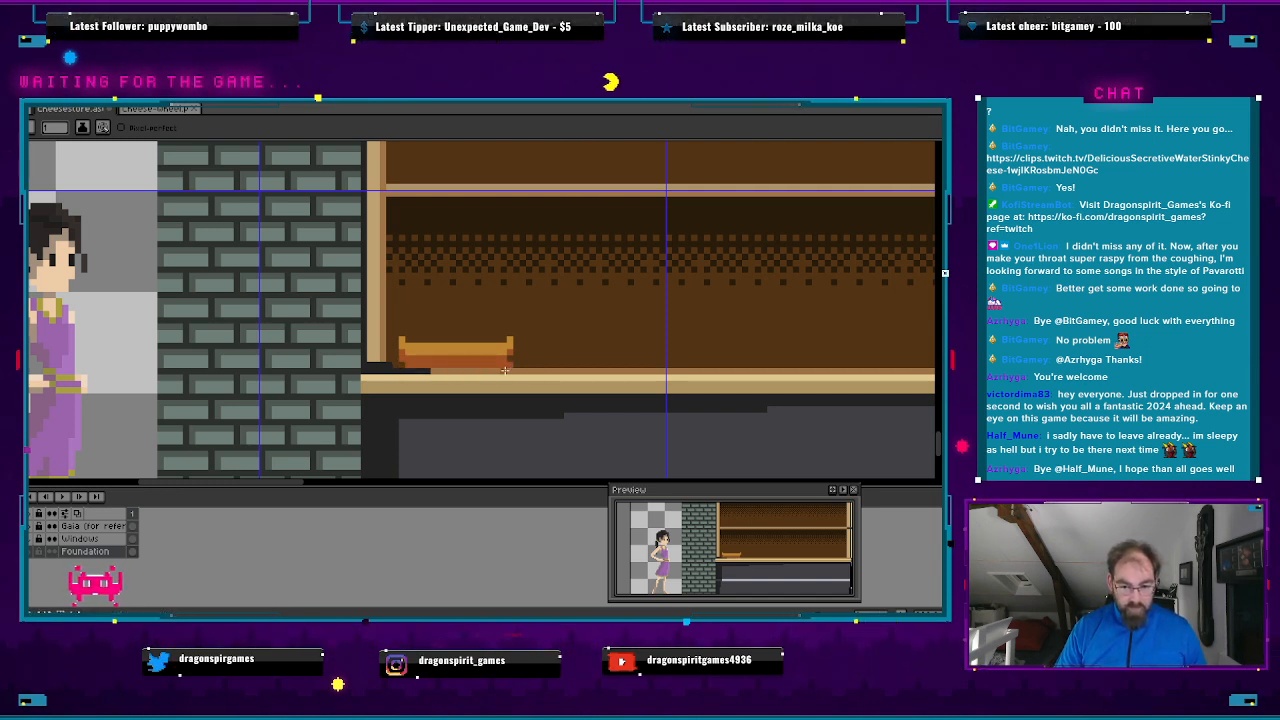
{"action": "key", "text": "ctrl+z"}
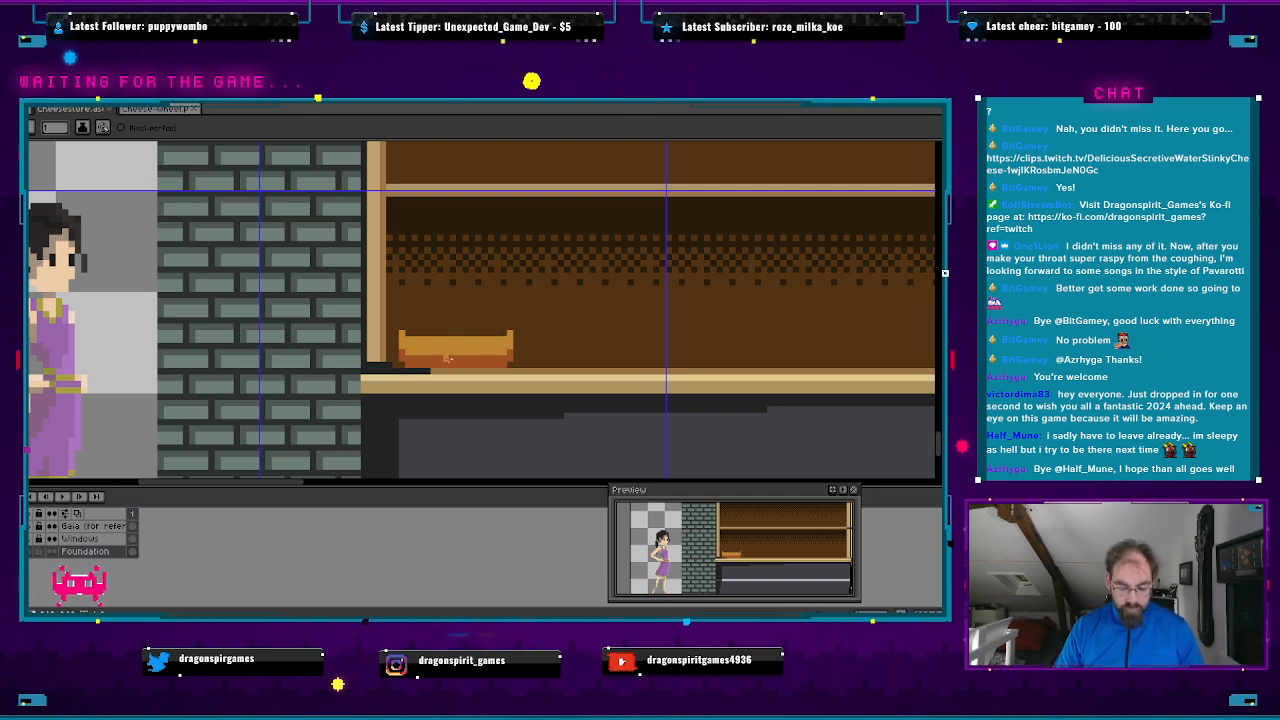
{"action": "key", "text": "i"}
{"action": "key", "text": "b"}
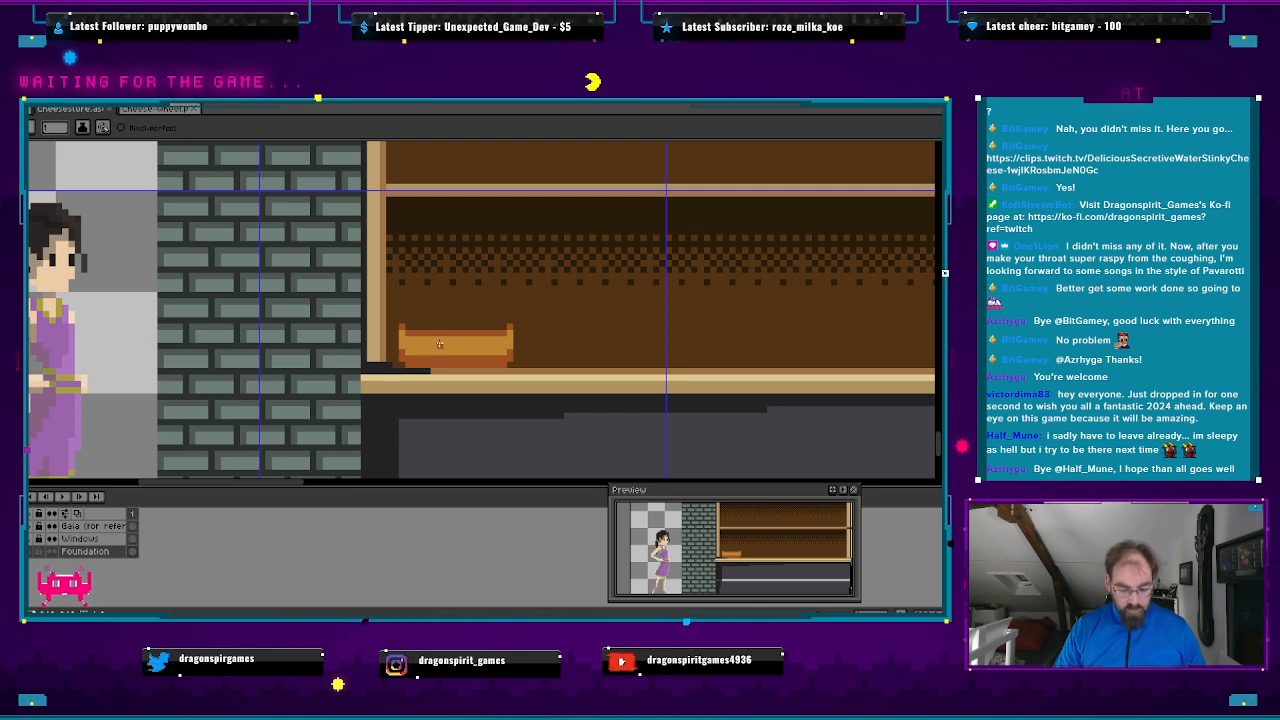
{"action": "key", "text": "i"}
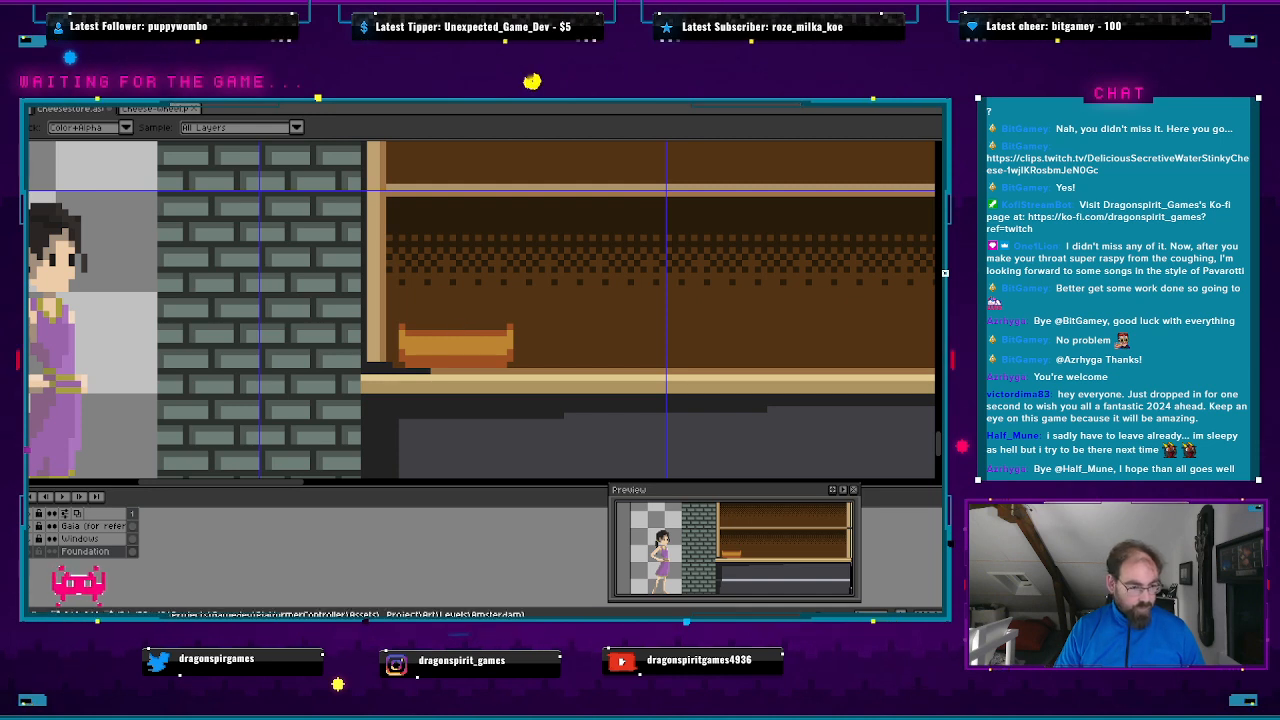
- Undo all the cheese strokes drawn on the Foundation layer
{"action": "key", "text": "ctrl+z"}
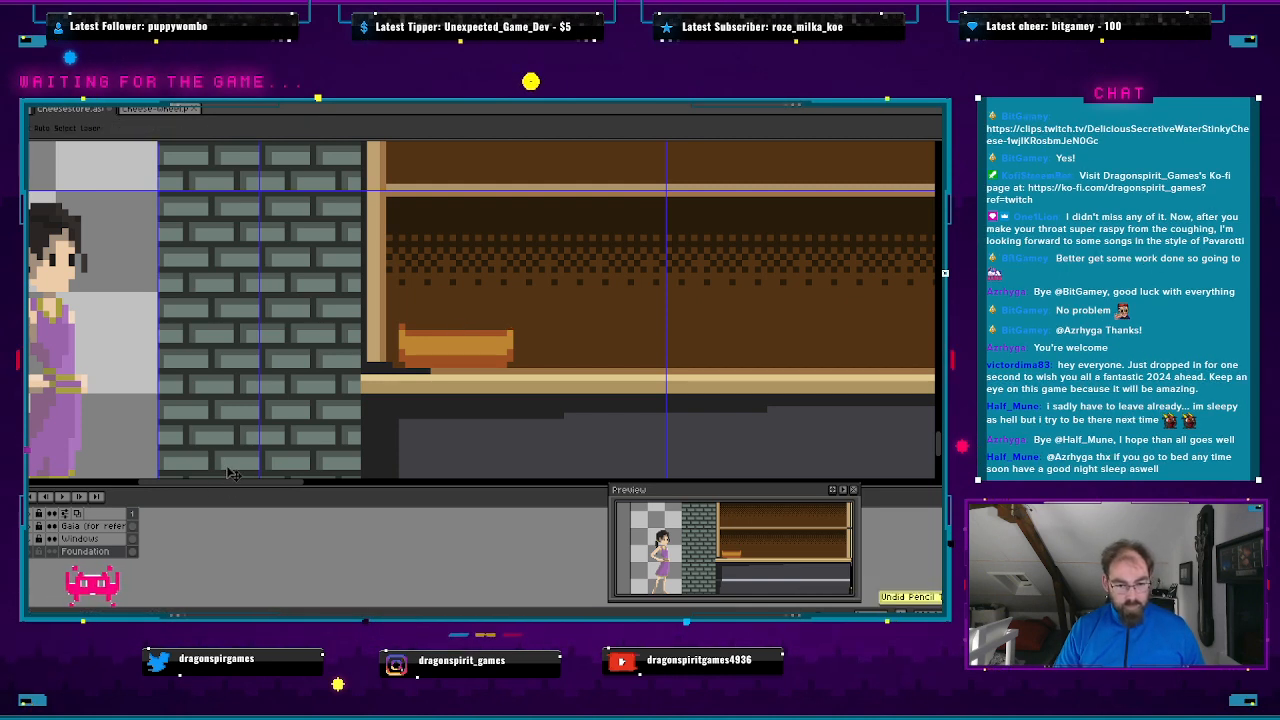
{"action": "key", "text": "ctrl+z"}
{"action": "key", "text": "ctrl+z"}
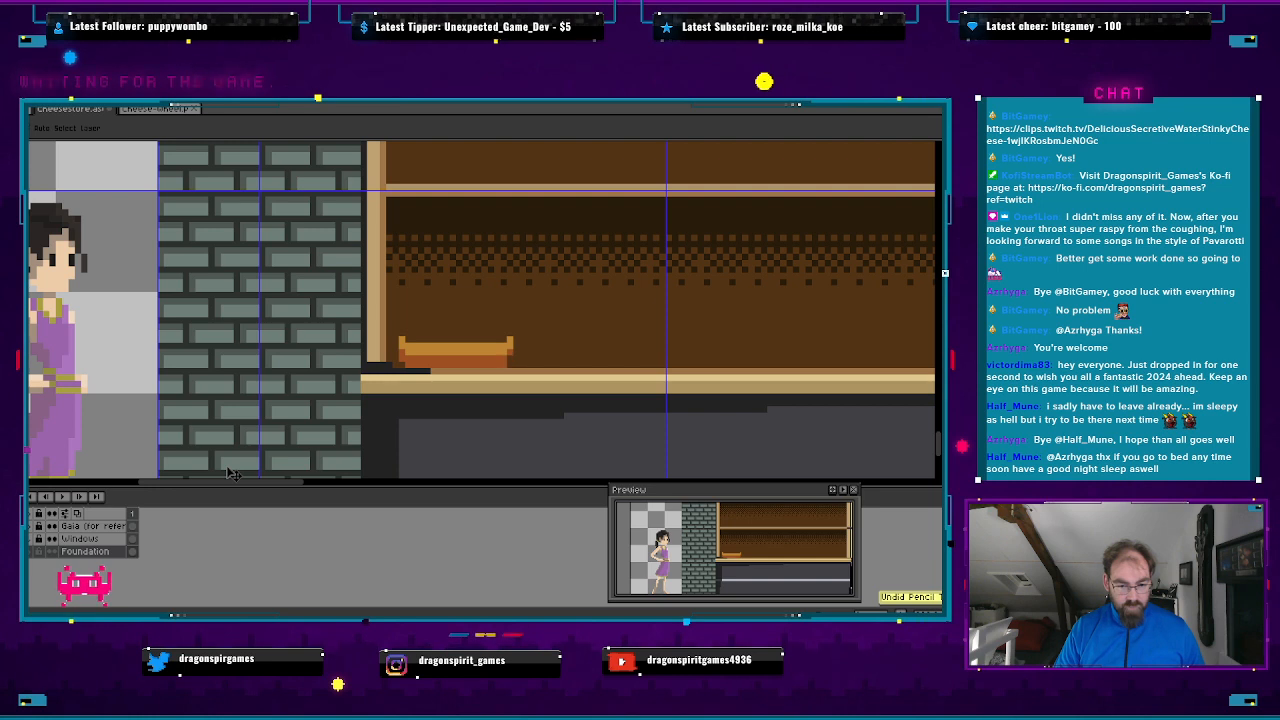
{"action": "key", "text": "ctrl+z"}
{"action": "key", "text": "ctrl+z"}
{"action": "key", "text": "ctrl+z"}
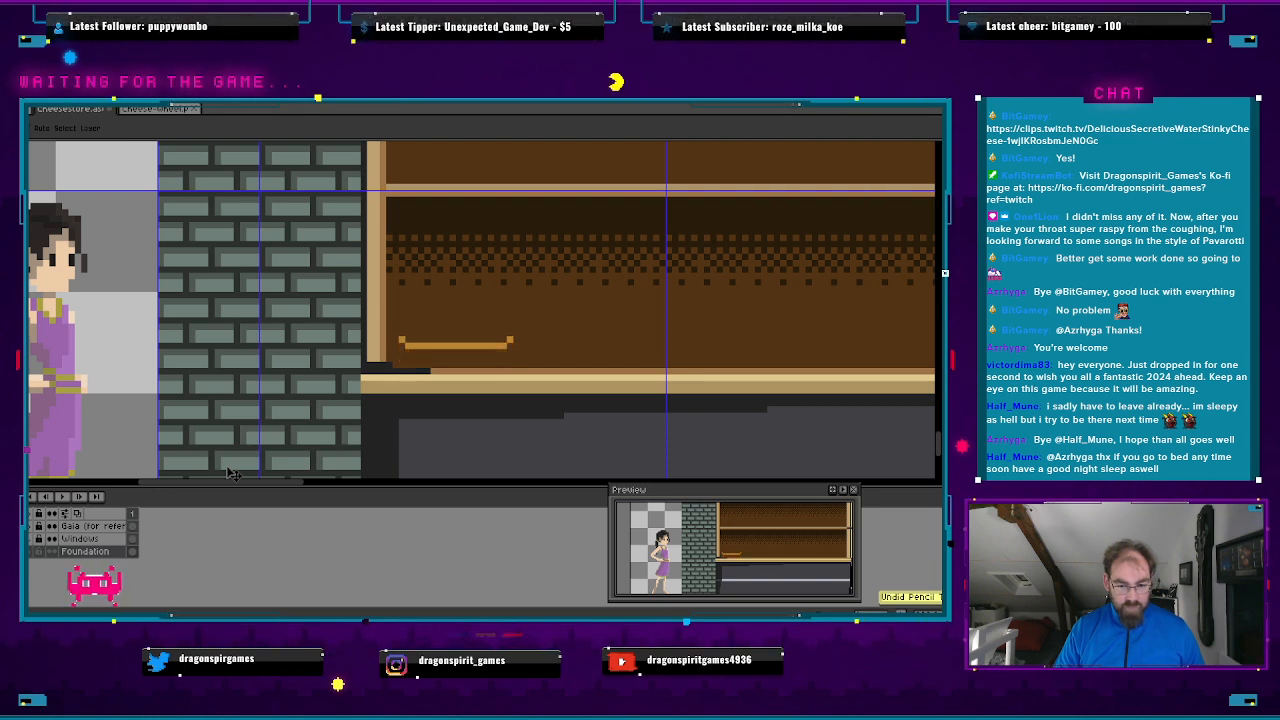
{"action": "key", "text": "ctrl+z"}
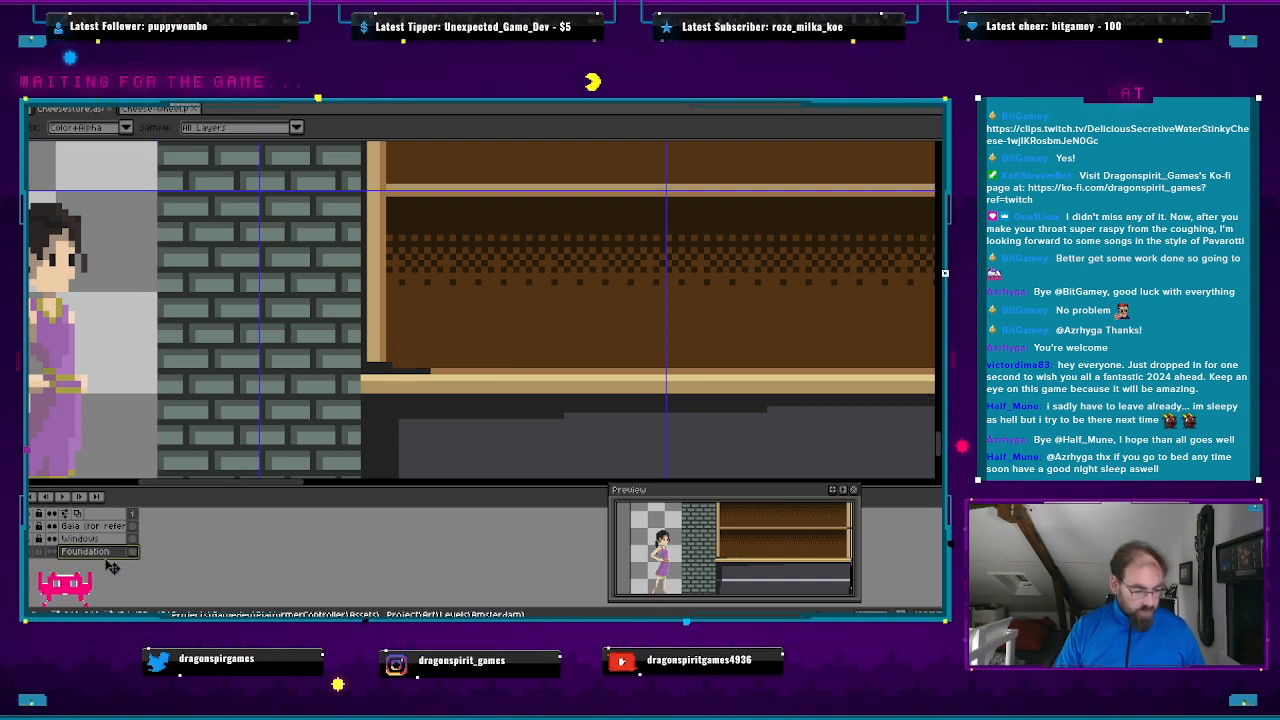
- Add a new layer directly above Foundation and name it "Contents of Windows"
{"action": "left_click", "coordinate": [45, 99]}
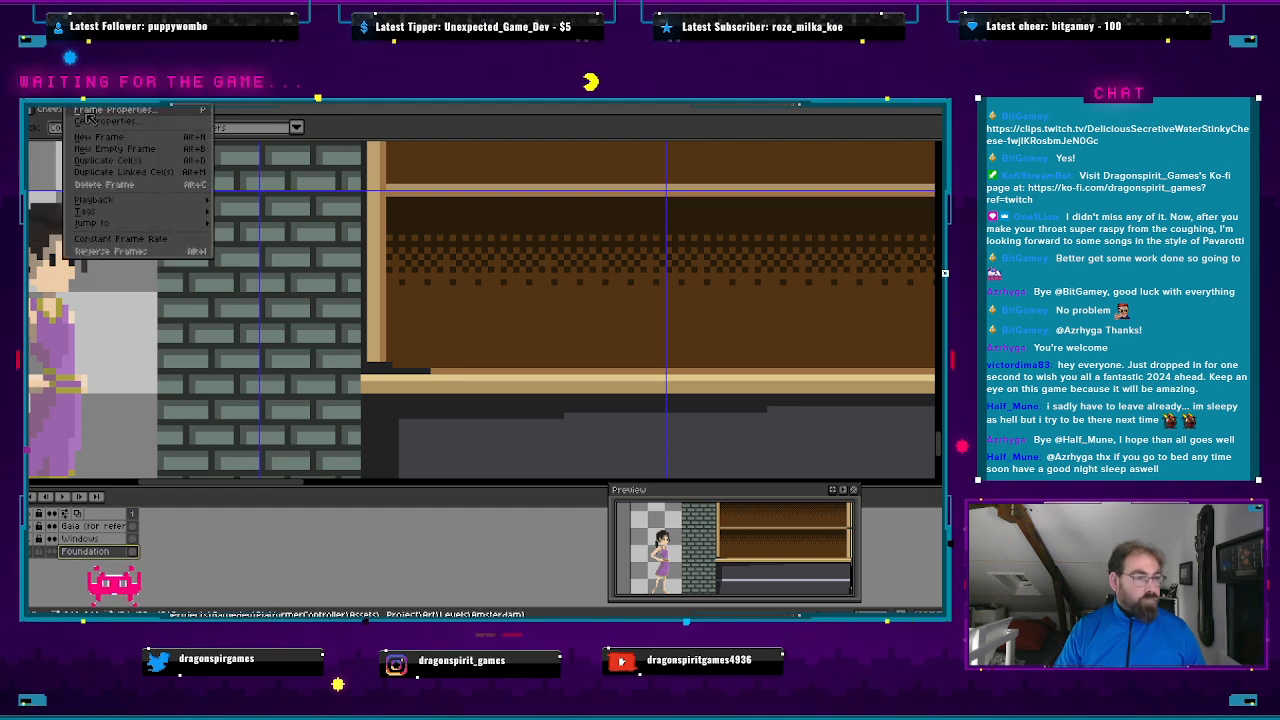
{"action": "mouse_move", "coordinate": [62, 163]}
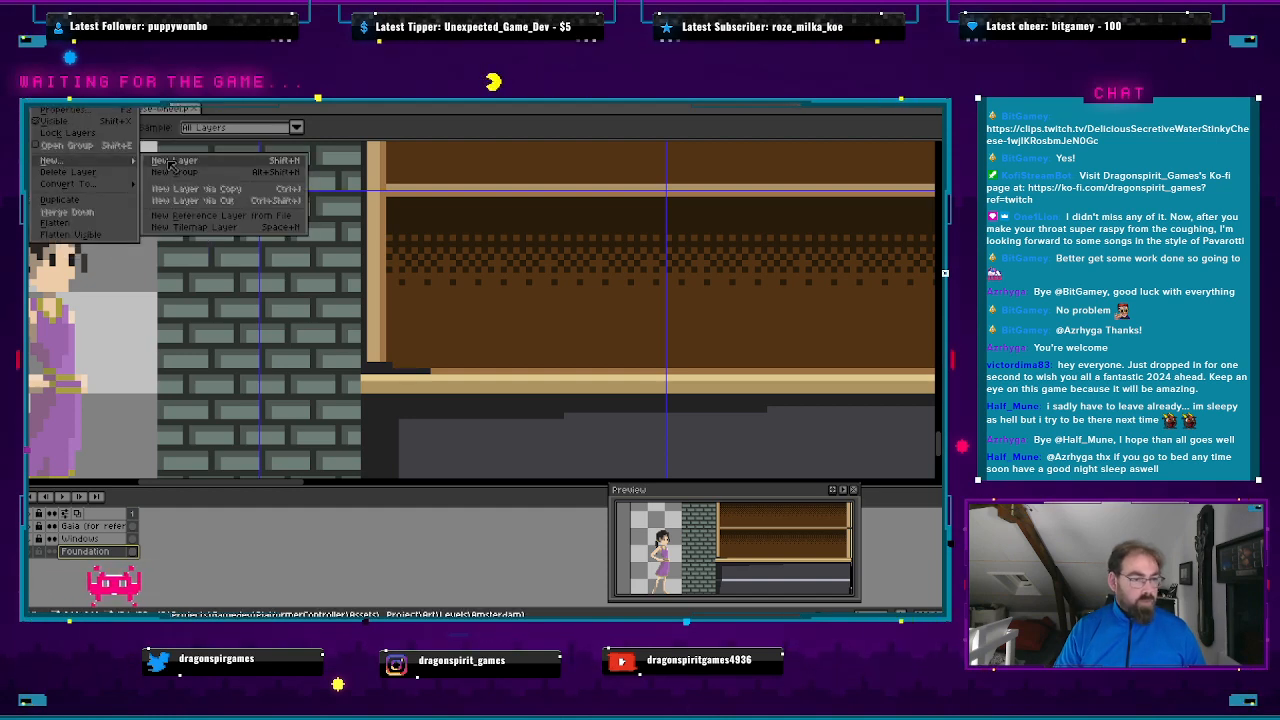
{"action": "left_click", "coordinate": [178, 166]}
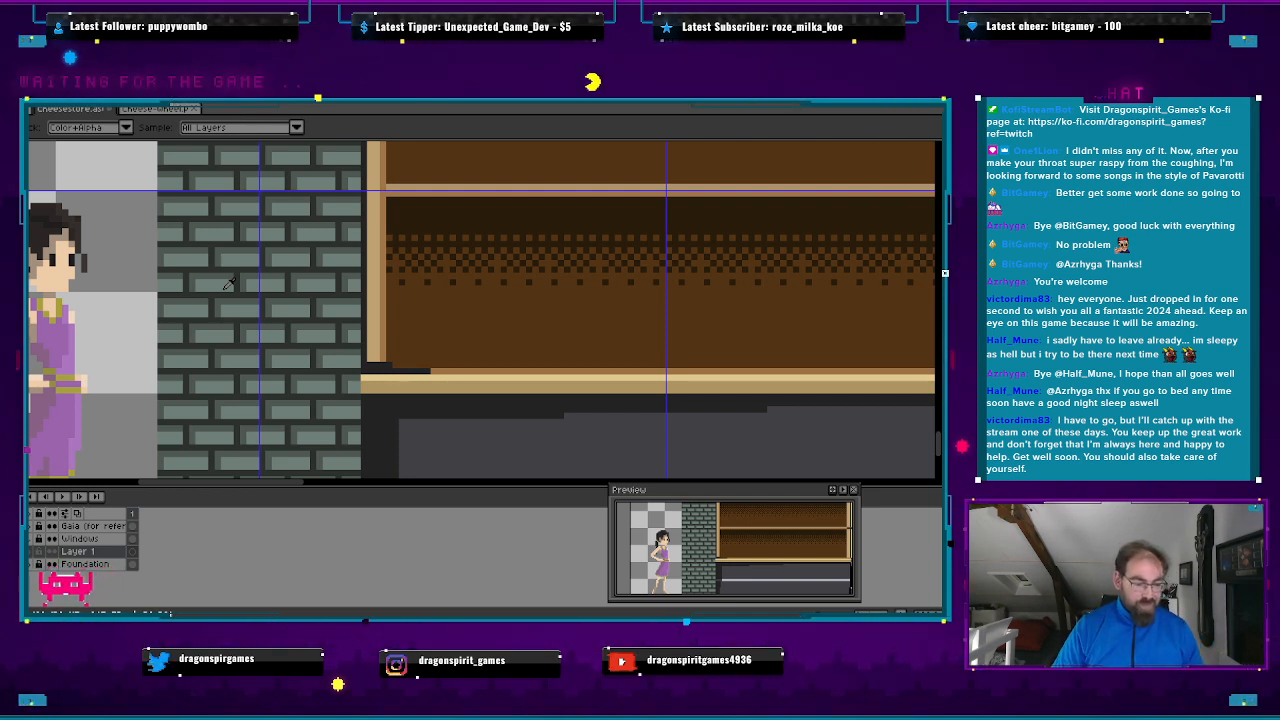
{"action": "left_click", "coordinate": [100, 539]}
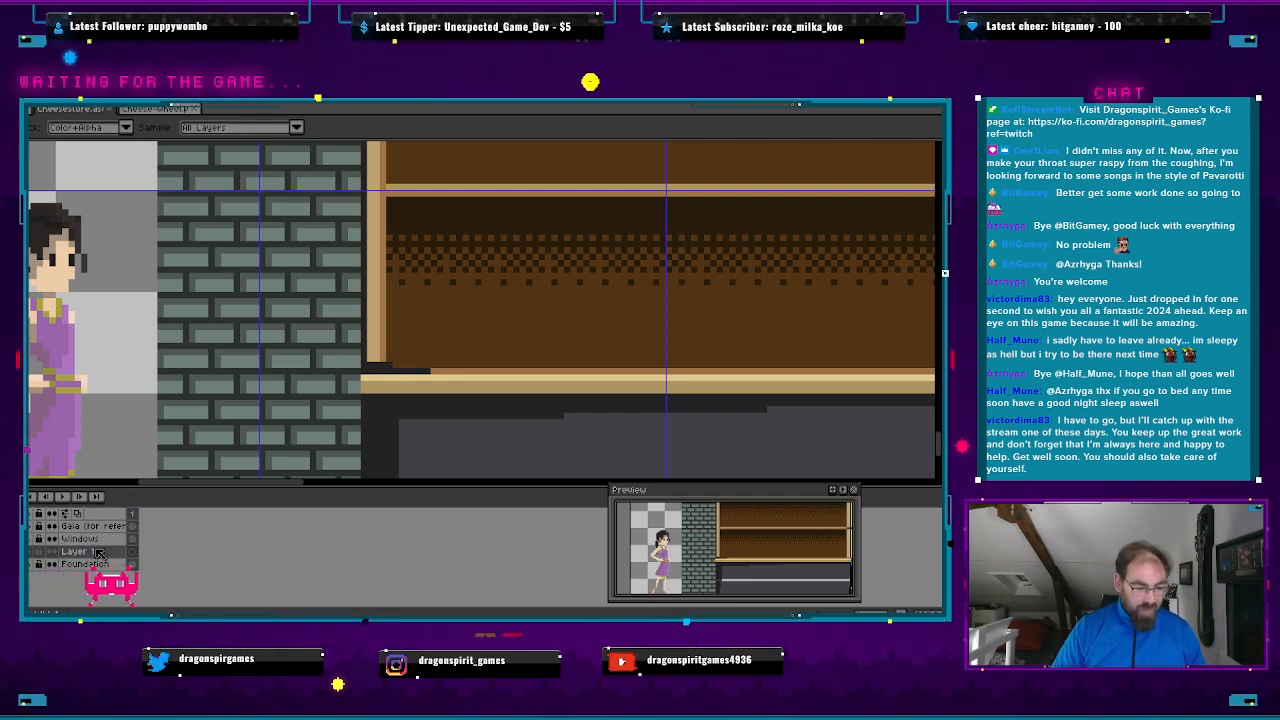
{"action": "right_click", "coordinate": [100, 520]}
{"action": "left_click", "coordinate": [138, 525]}
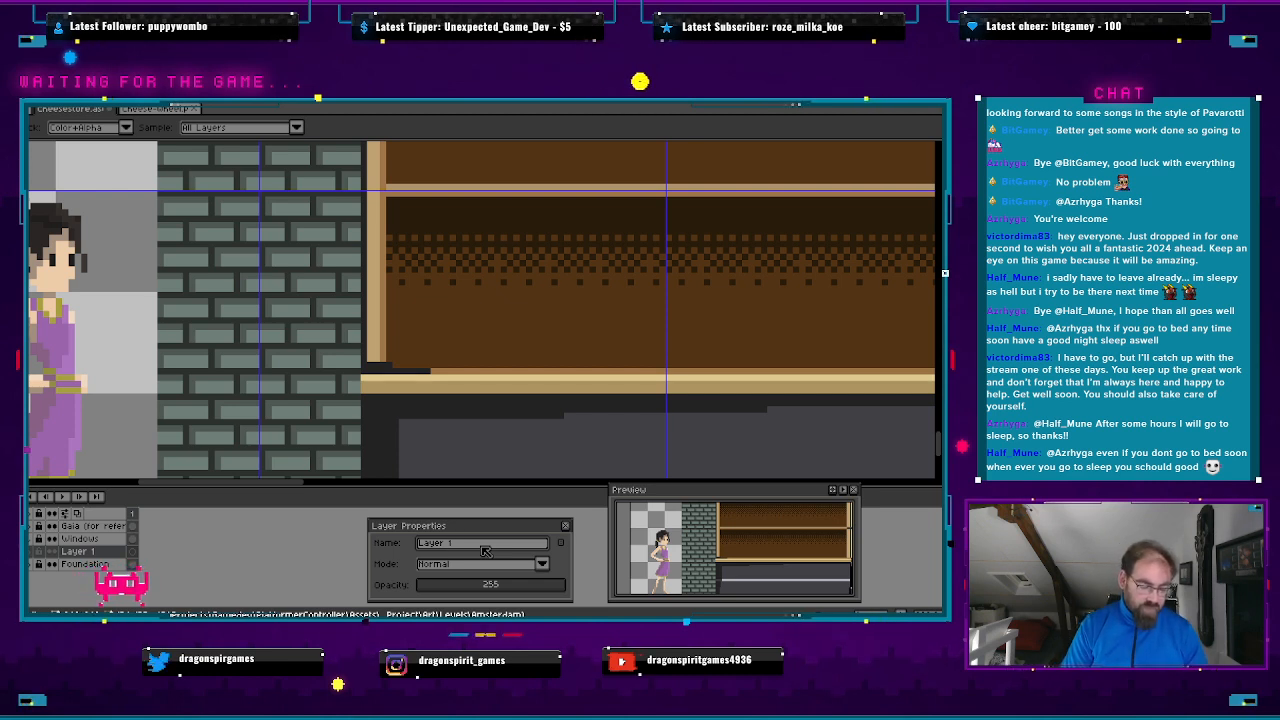
{"action": "key", "text": "ctrl+a"}
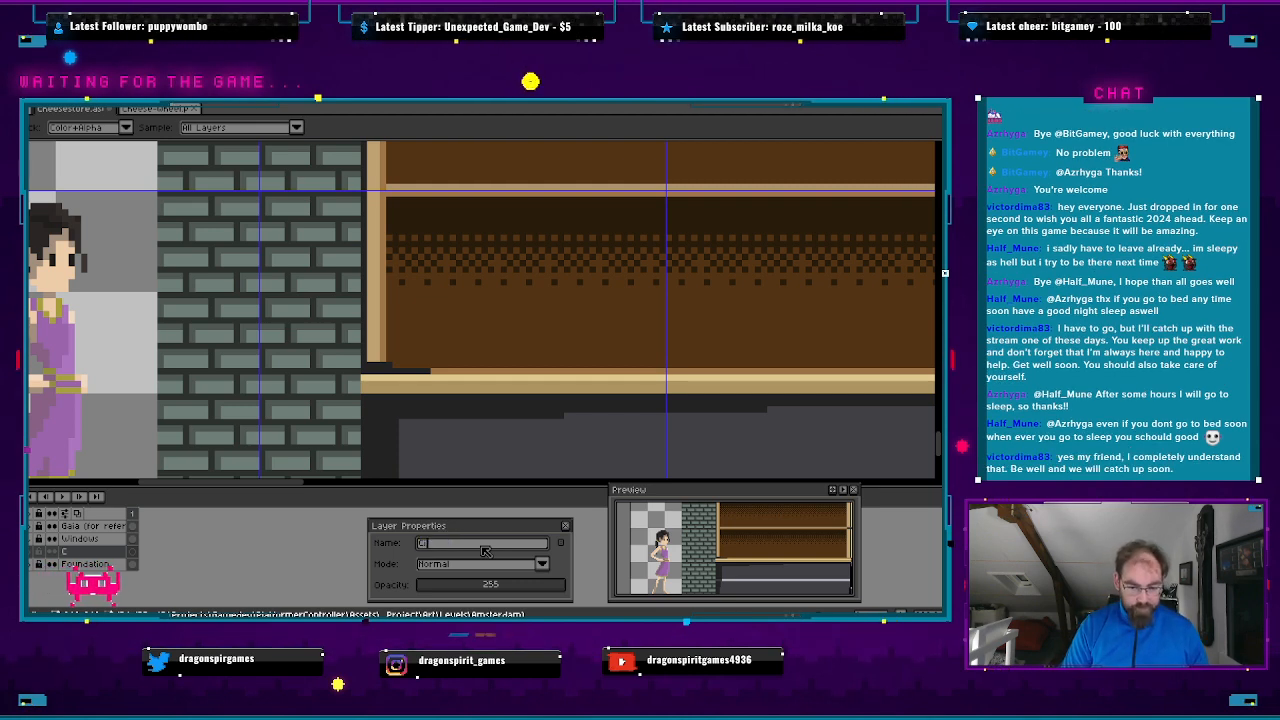
{"action": "type", "text": "s"}
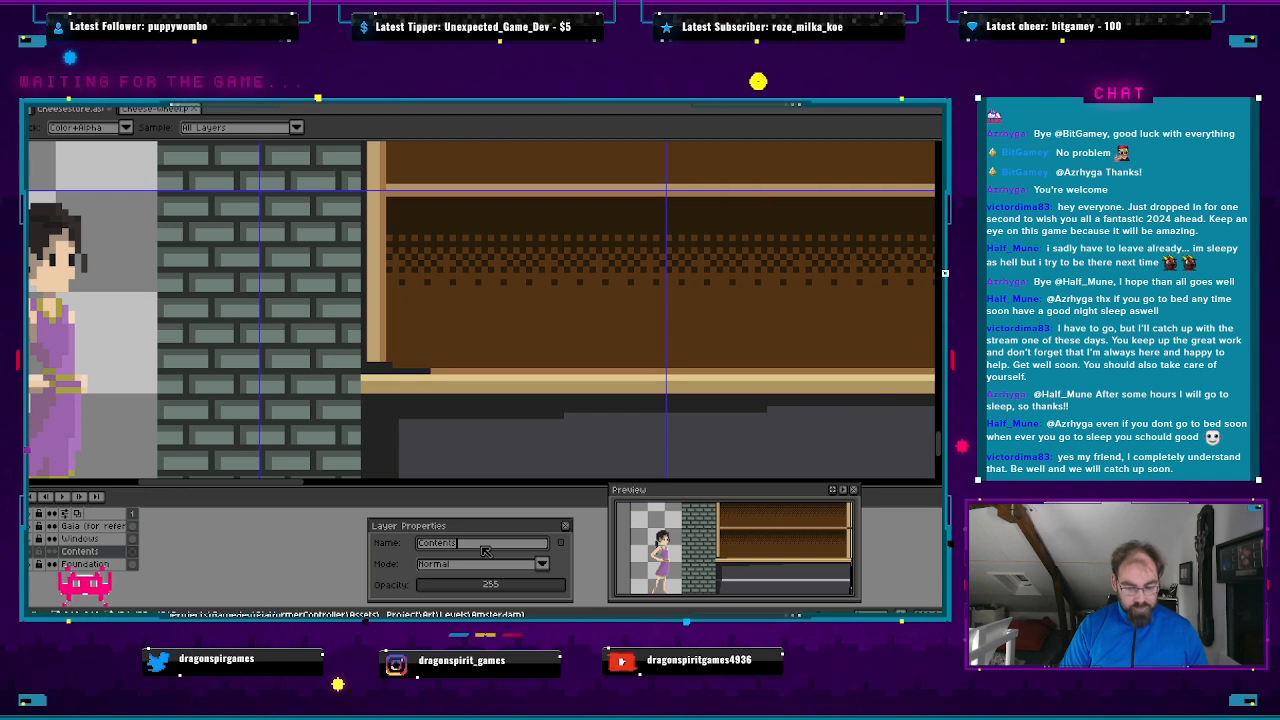
{"action": "type", "text": " of Windows"}
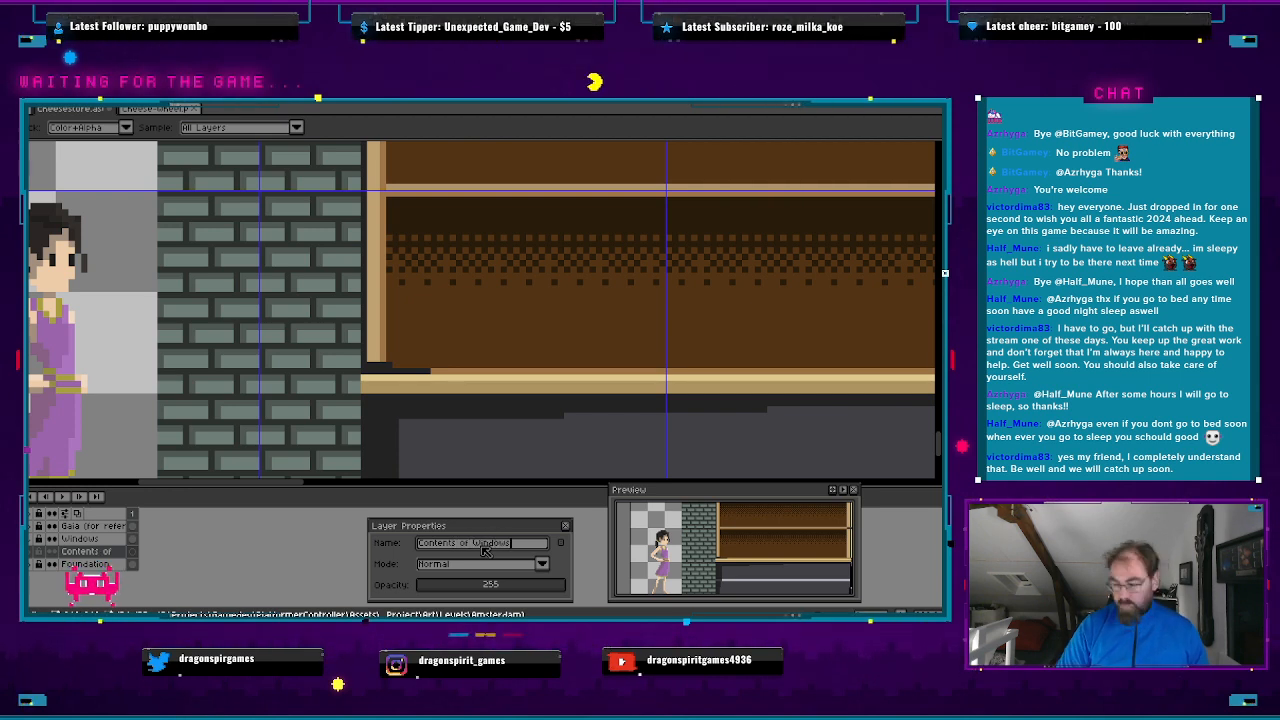
{"action": "key", "text": "Return"}
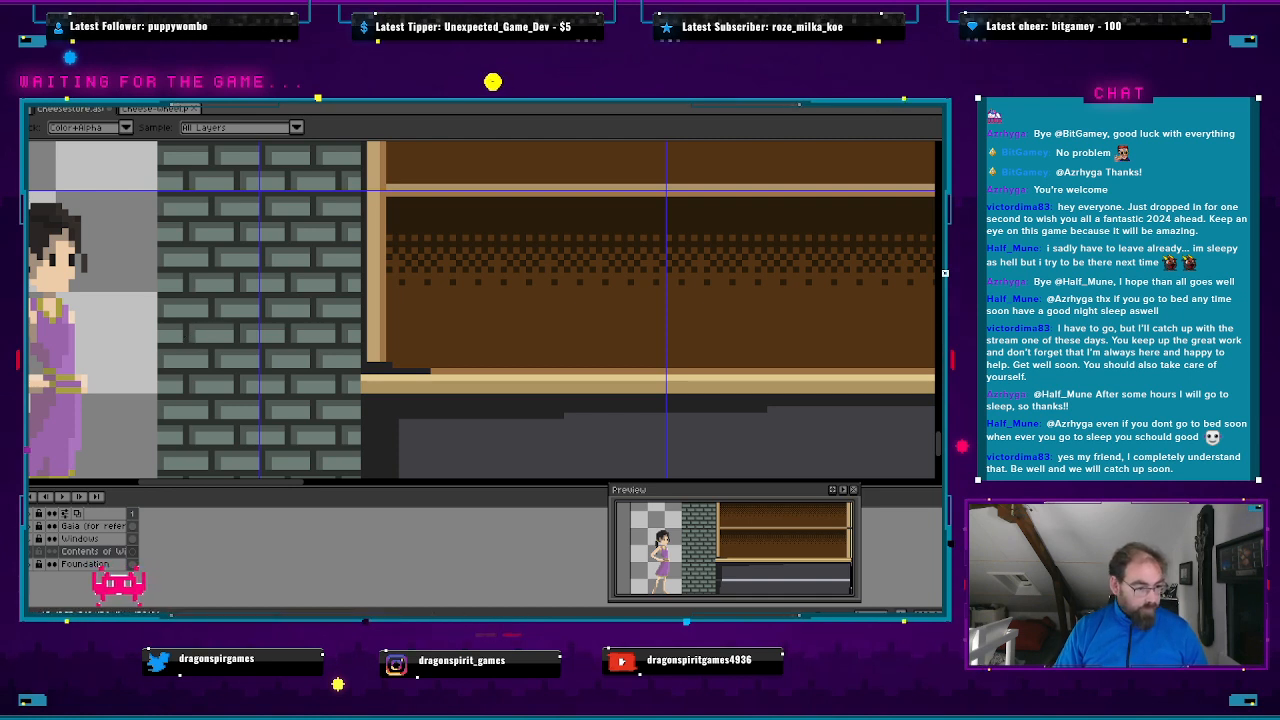
- Draw a golden cheese rim with upturned ends at the lower shelf's left end and shade its underside in dark rust
{"action": "key", "text": "b"}
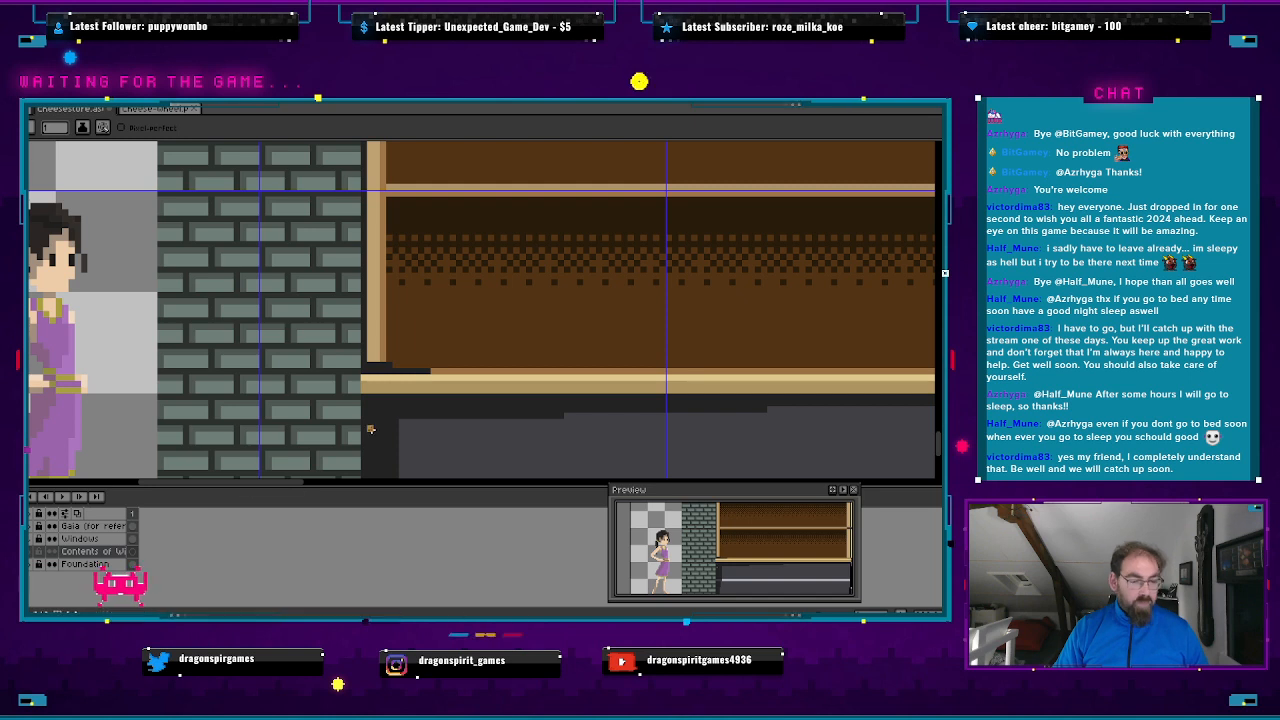
{"action": "scroll", "coordinate": [421, 344], "scroll_direction": "up", "scroll_amount": 1}
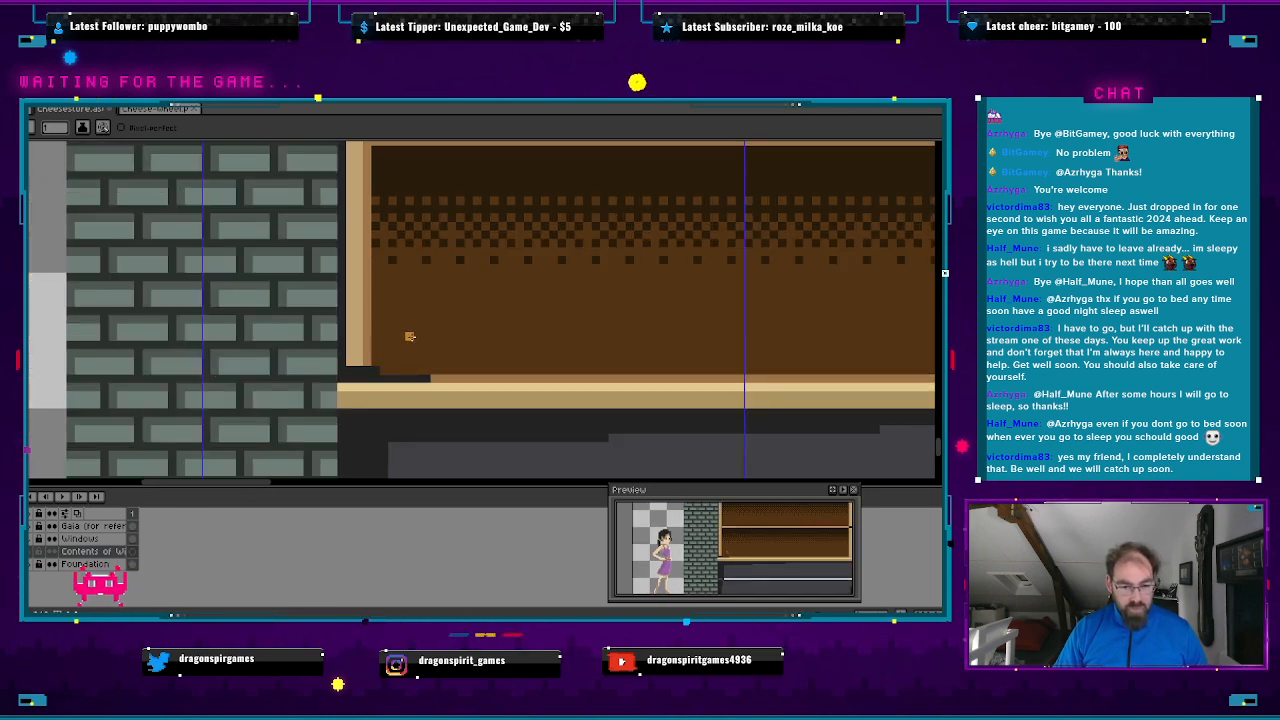
{"action": "left_click", "coordinate": [409, 336]}
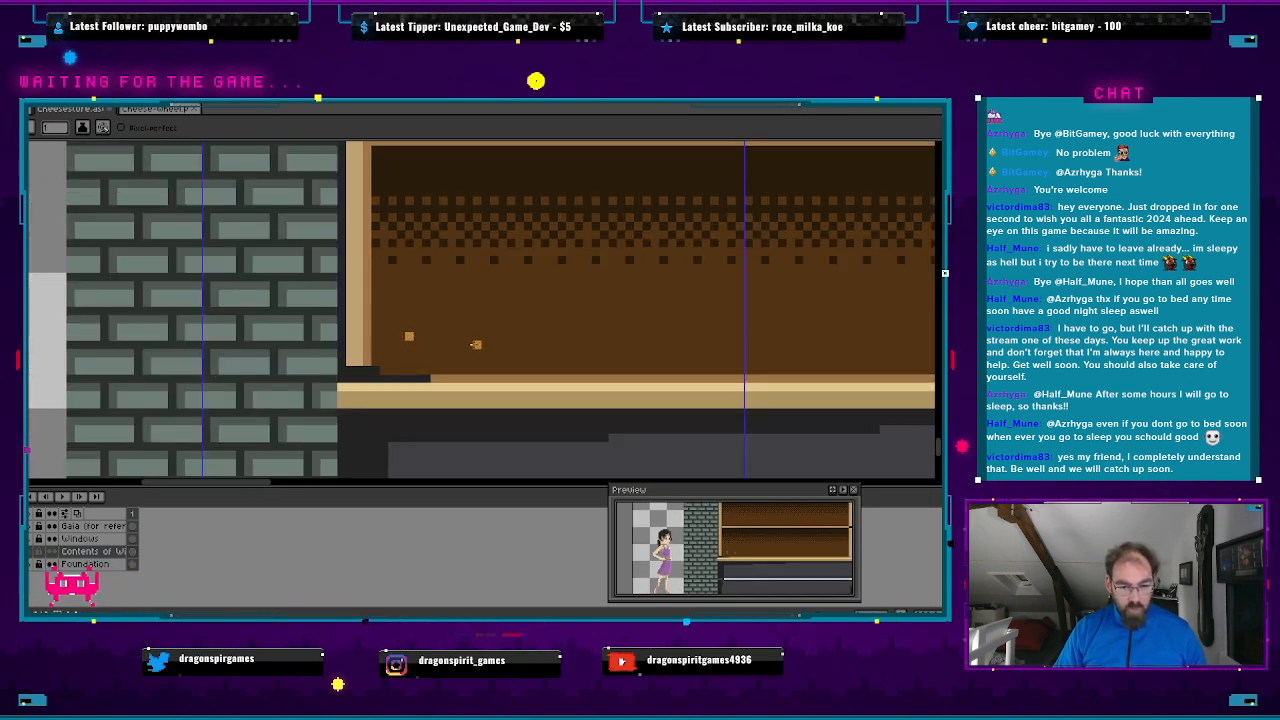
{"action": "left_click", "coordinate": [541, 335], "text": "shift"}
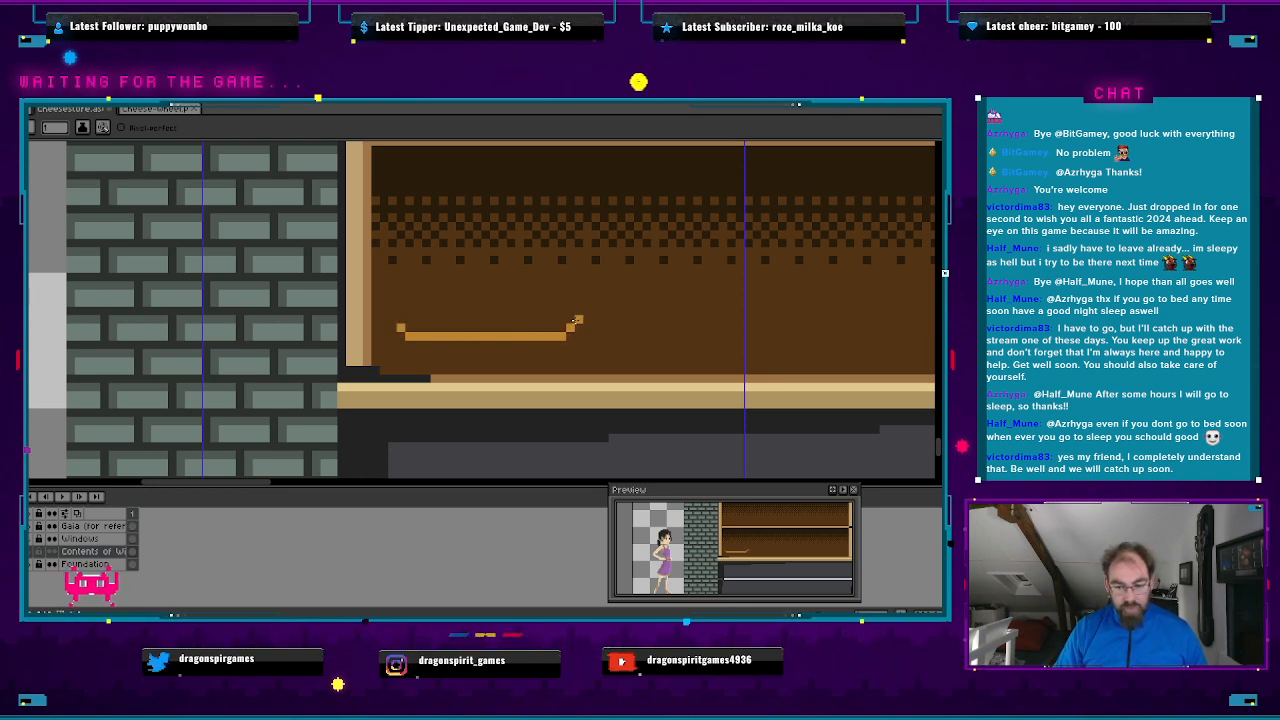
{"action": "left_click", "coordinate": [392, 321]}
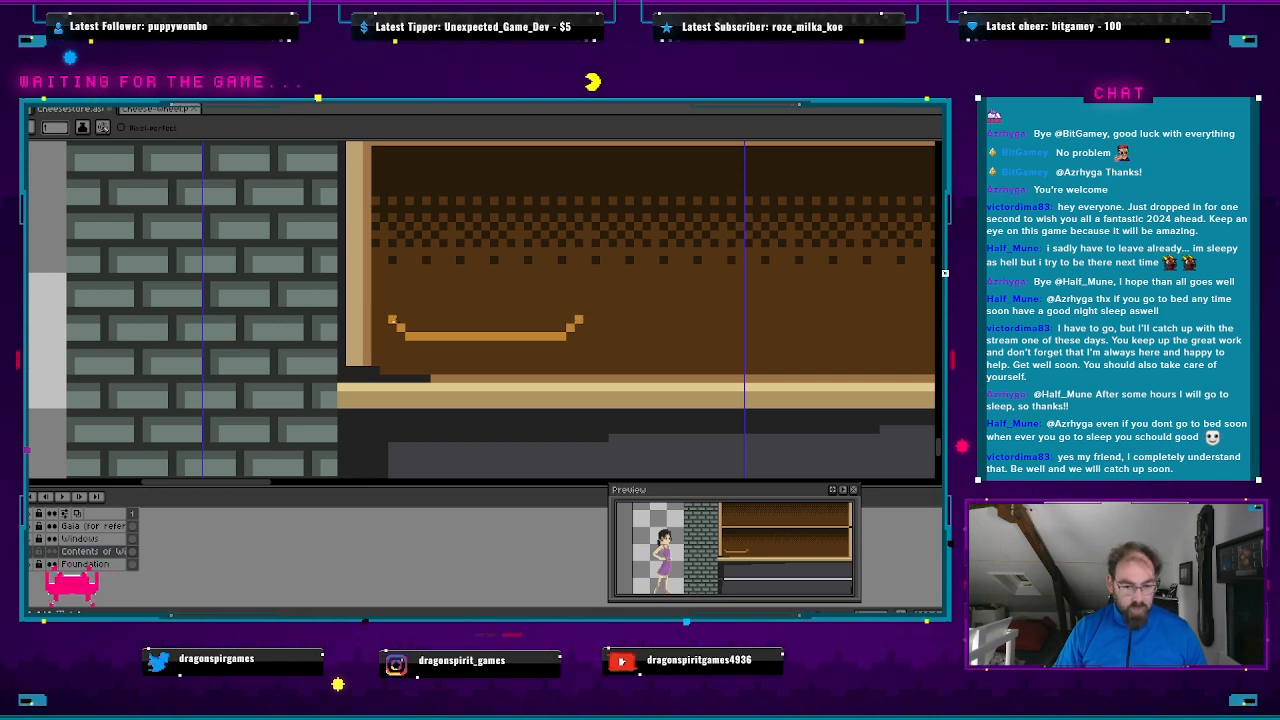
{"action": "left_click", "coordinate": [396, 334]}
{"action": "left_click_drag", "start_coordinate": [408, 343], "coordinate": [562, 345]}
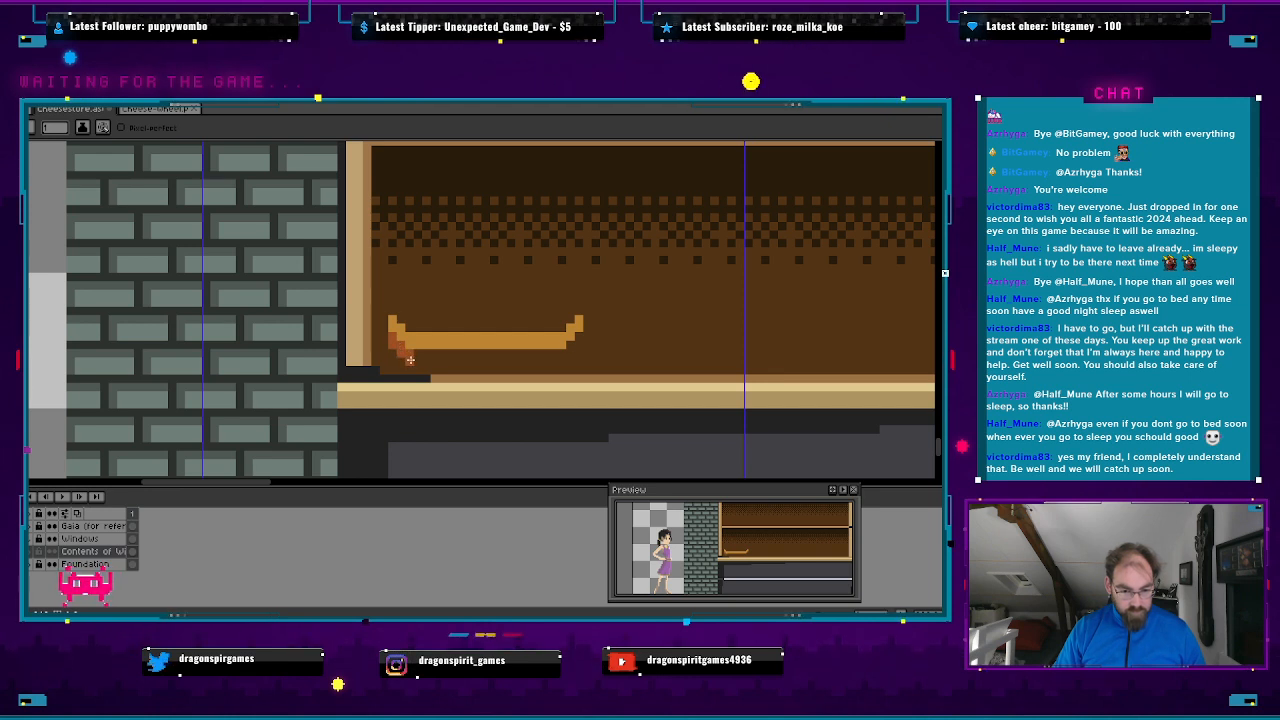
{"action": "left_click_drag", "start_coordinate": [408, 359], "coordinate": [568, 359]}
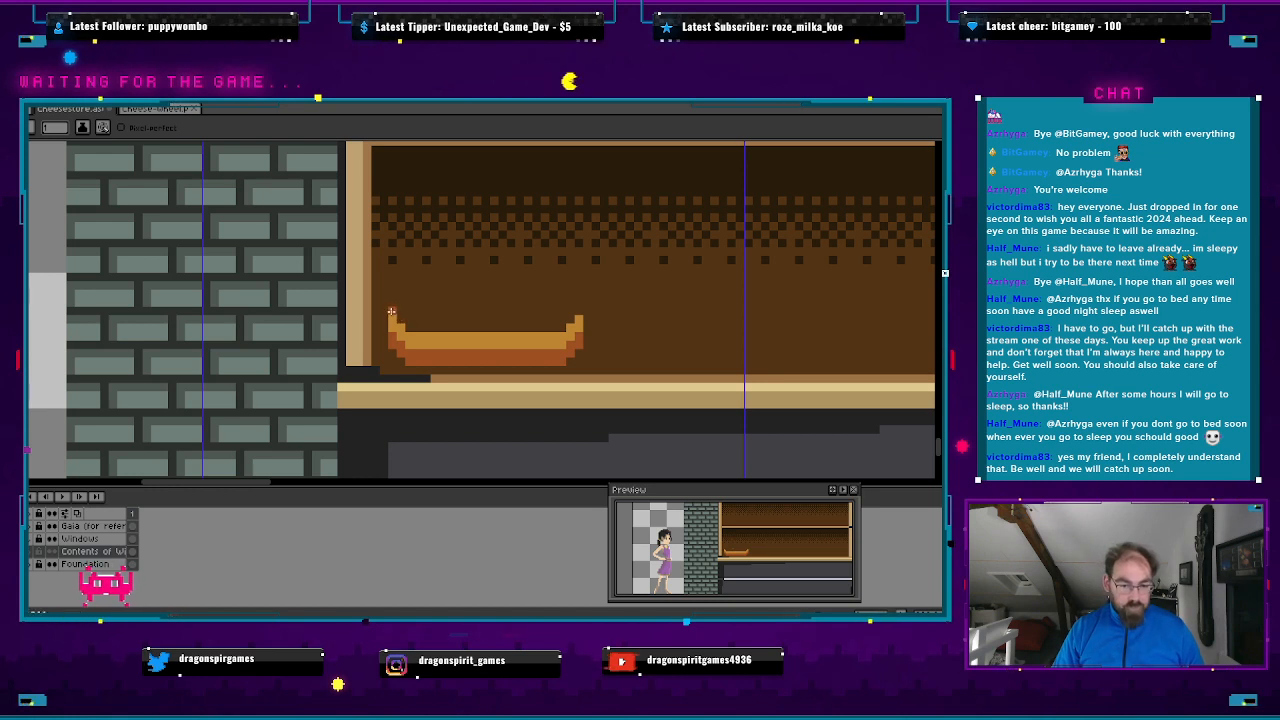
- Edge the golden rim with a rust row, and stack a second golden layer above it with its own rust upper edge
{"action": "left_click_drag", "start_coordinate": [437, 328], "coordinate": [563, 326]}
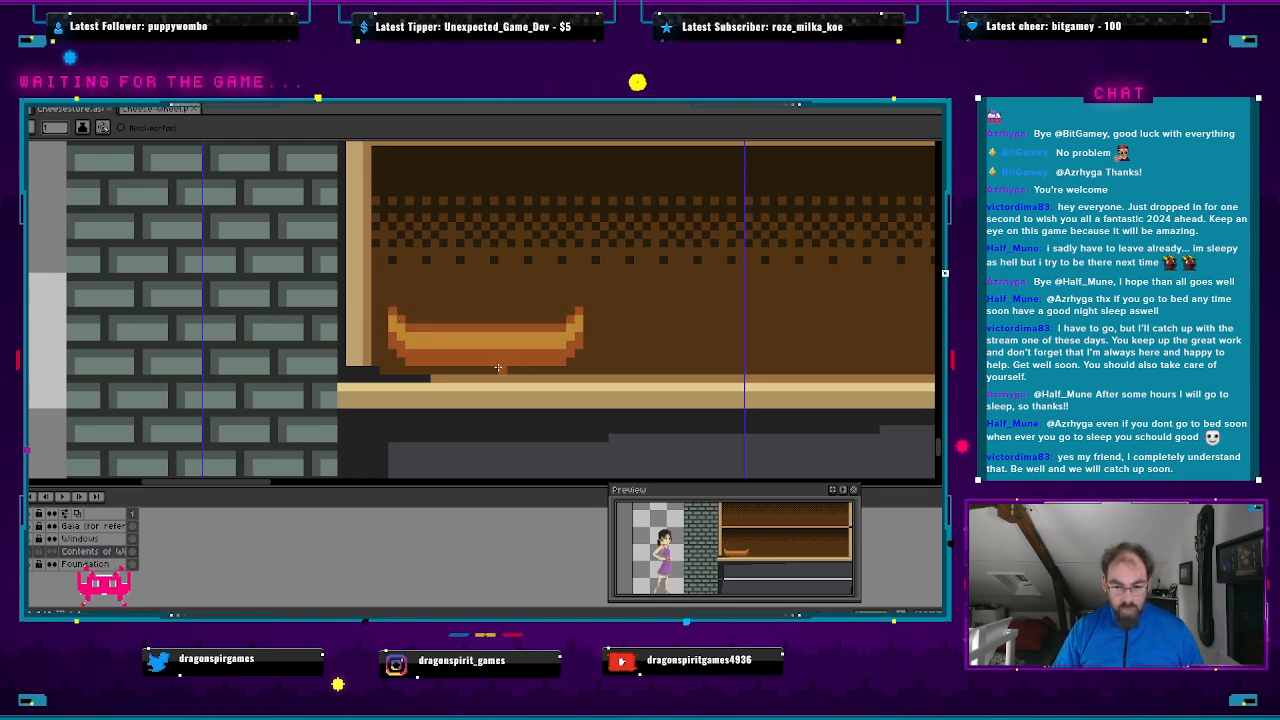
{"action": "key", "text": "i"}
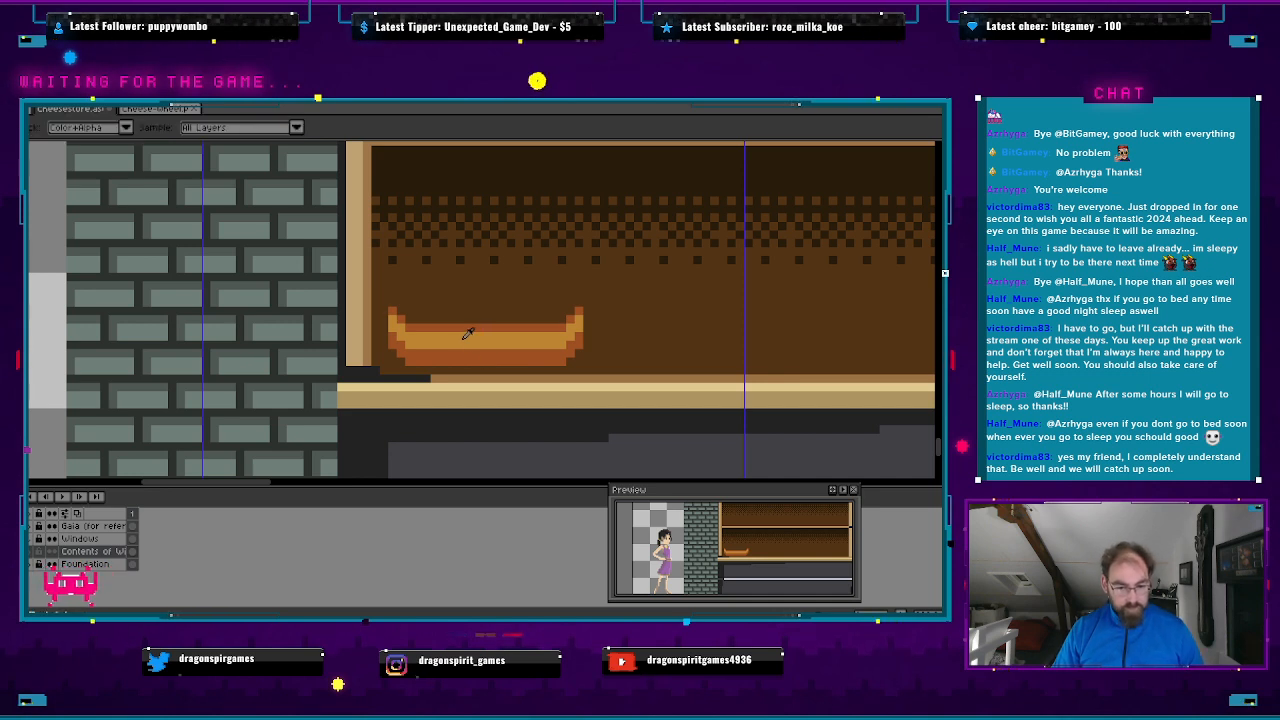
{"action": "key", "text": "b"}
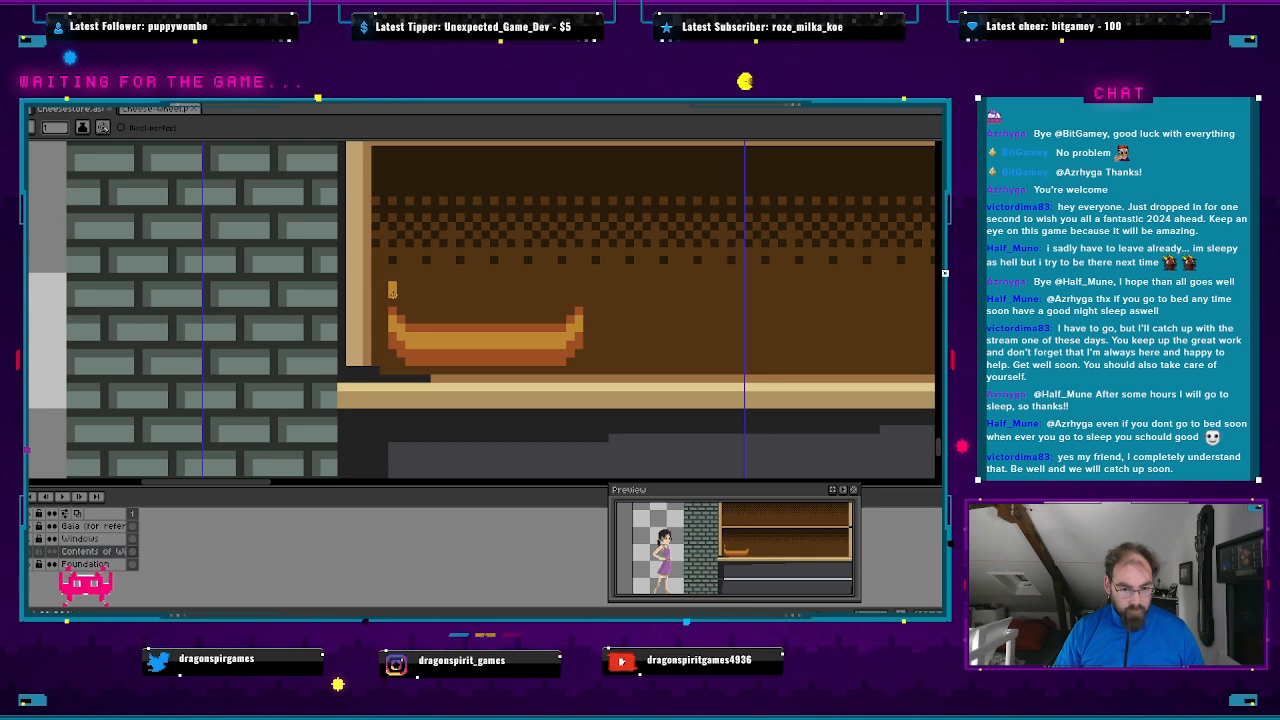
{"action": "left_click_drag", "start_coordinate": [393, 294], "coordinate": [401, 292]}
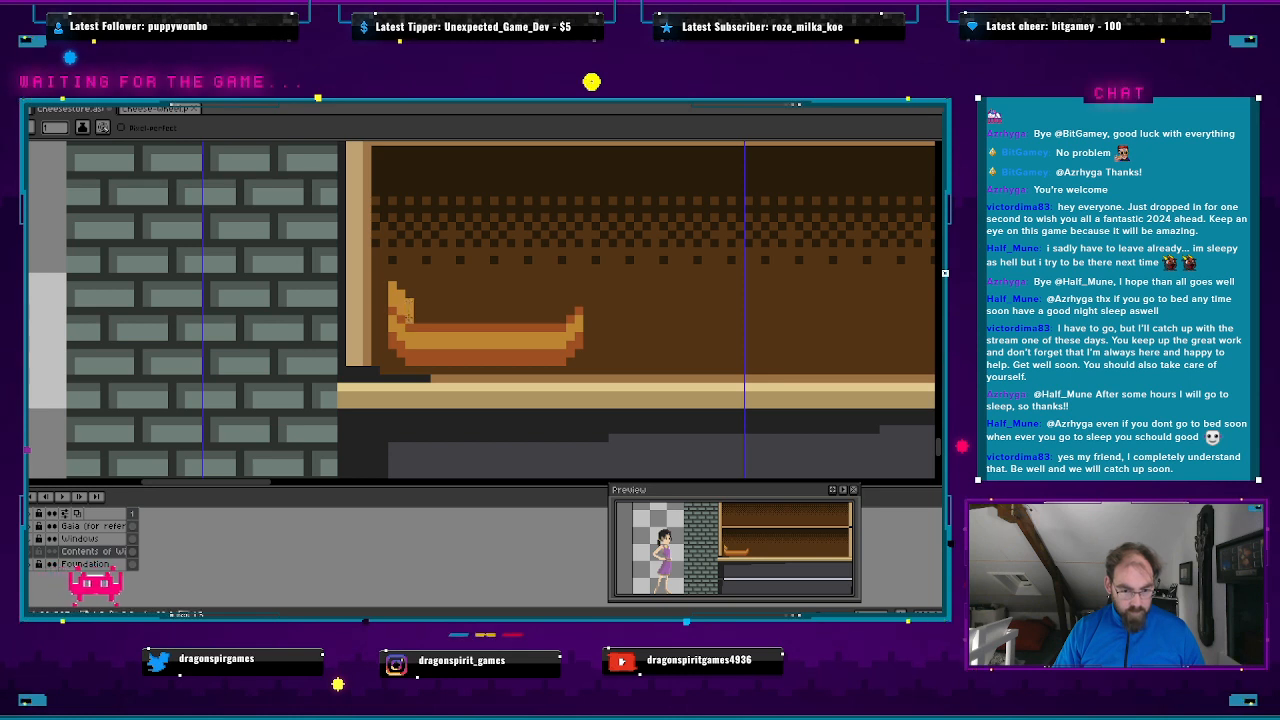
{"action": "mouse_move", "coordinate": [411, 319]}
{"action": "left_mouse_down"}
{"action": "mouse_move", "coordinate": [567, 311]}
{"action": "mouse_move", "coordinate": [416, 303]}
{"action": "mouse_move", "coordinate": [544, 305]}
{"action": "left_mouse_up"}
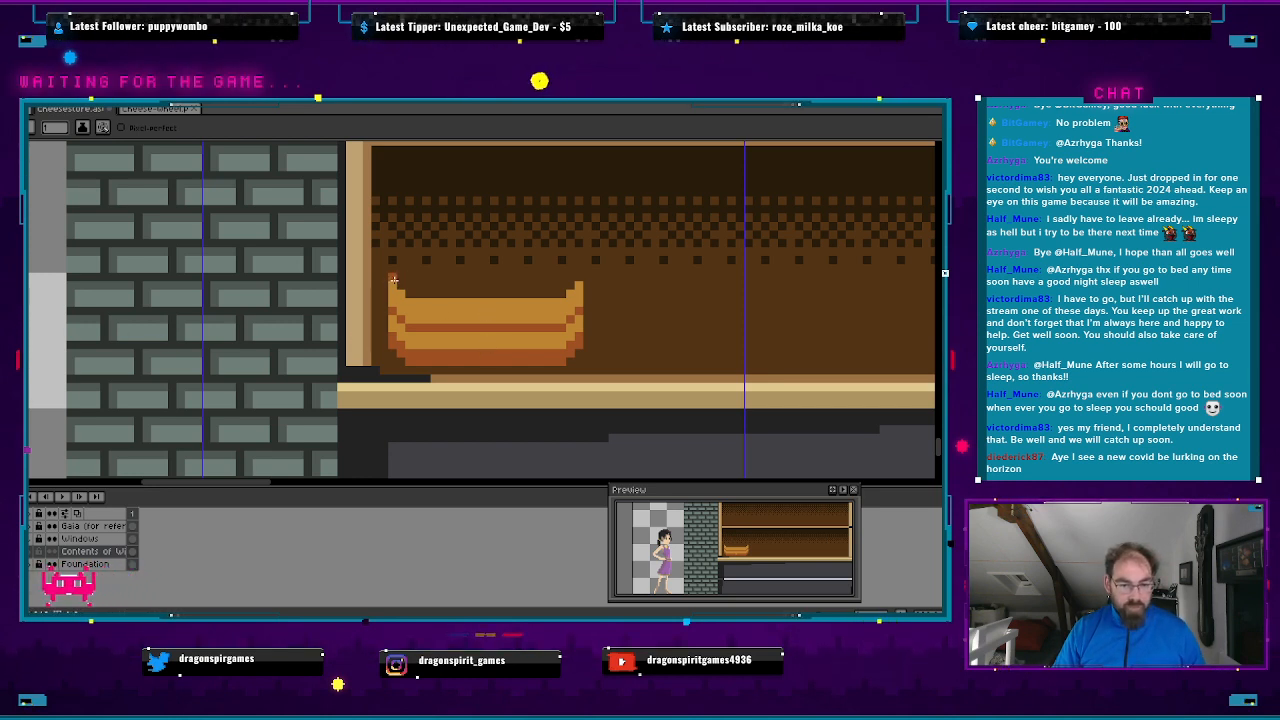
{"action": "left_click_drag", "start_coordinate": [418, 293], "coordinate": [555, 293]}
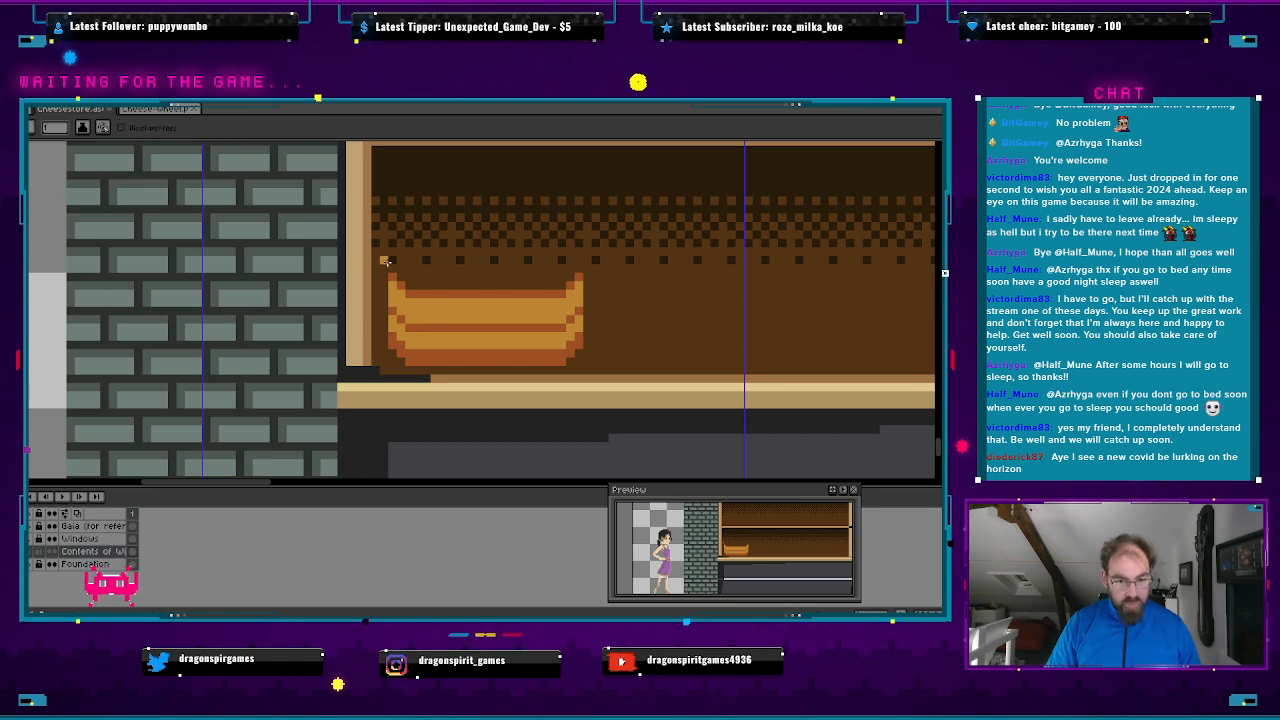
- Stack a third golden layer with upturned ends on the cheese and give it a rust upper edge
{"action": "left_click_drag", "start_coordinate": [392, 269], "coordinate": [392, 252]}
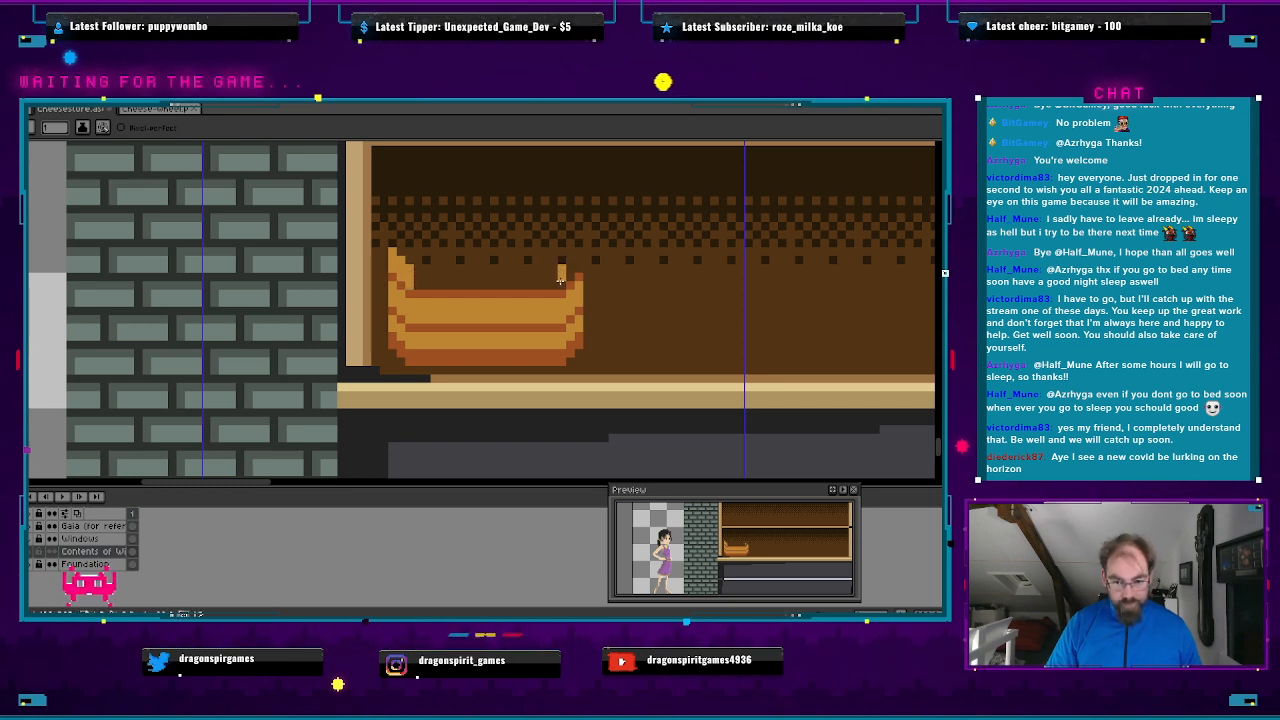
{"action": "mouse_move", "coordinate": [560, 281]}
{"action": "left_mouse_down"}
{"action": "mouse_move", "coordinate": [570, 260]}
{"action": "mouse_move", "coordinate": [578, 267]}
{"action": "left_mouse_up"}
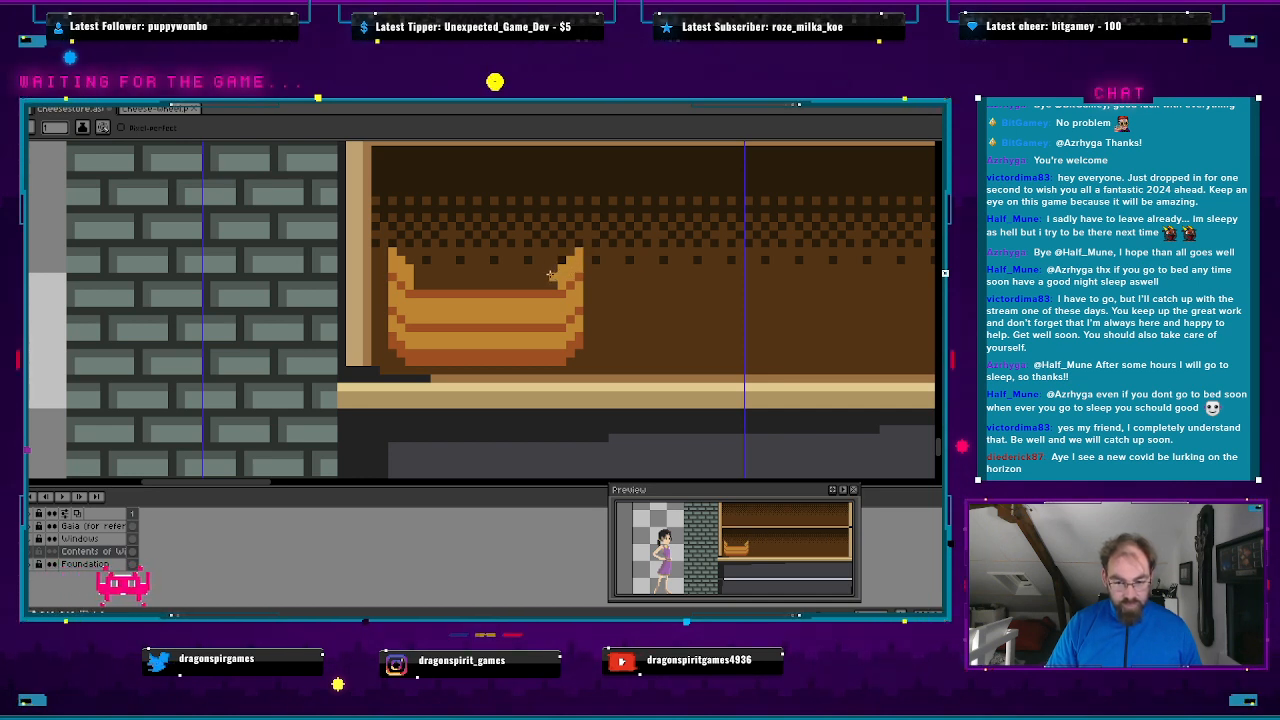
{"action": "mouse_move", "coordinate": [418, 284]}
{"action": "left_mouse_down"}
{"action": "mouse_move", "coordinate": [558, 284]}
{"action": "mouse_move", "coordinate": [416, 270]}
{"action": "mouse_move", "coordinate": [564, 268]}
{"action": "left_mouse_up"}
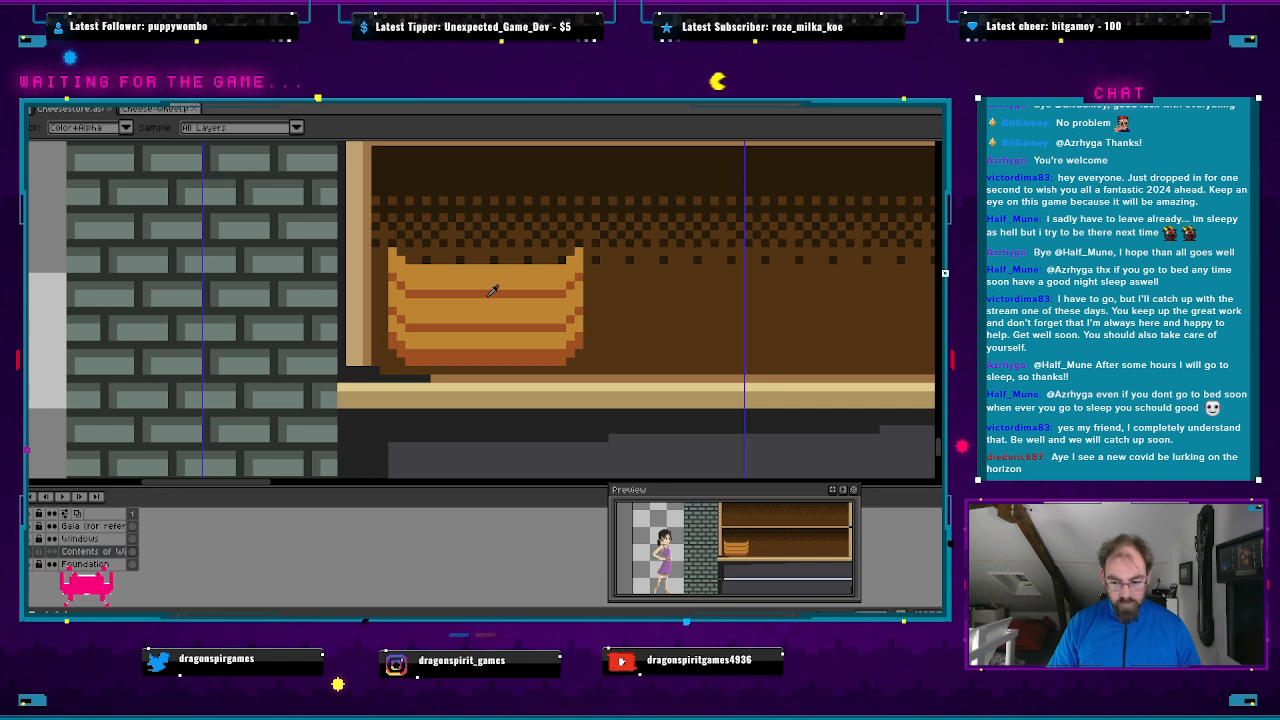
{"action": "left_click", "coordinate": [408, 259]}
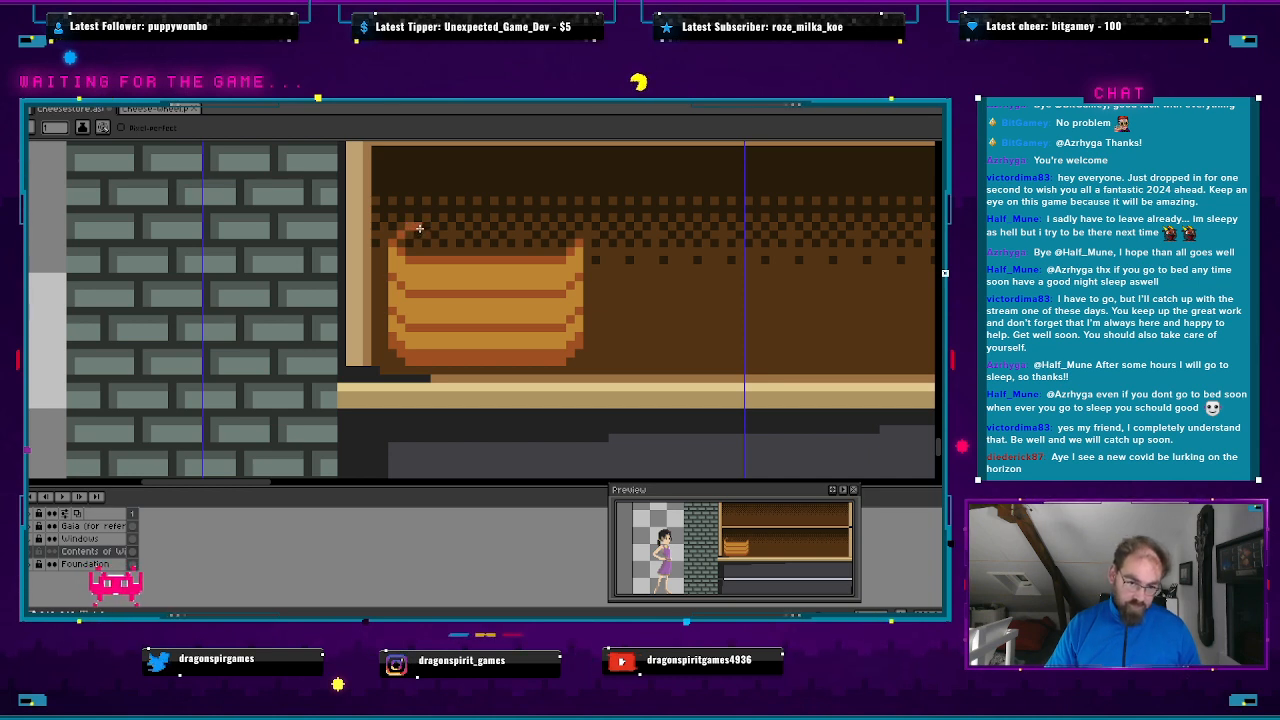
- Close the top of the stack with a rust outline and fill the enclosed area with the golden body colour
{"action": "left_click_drag", "start_coordinate": [417, 227], "coordinate": [560, 226]}
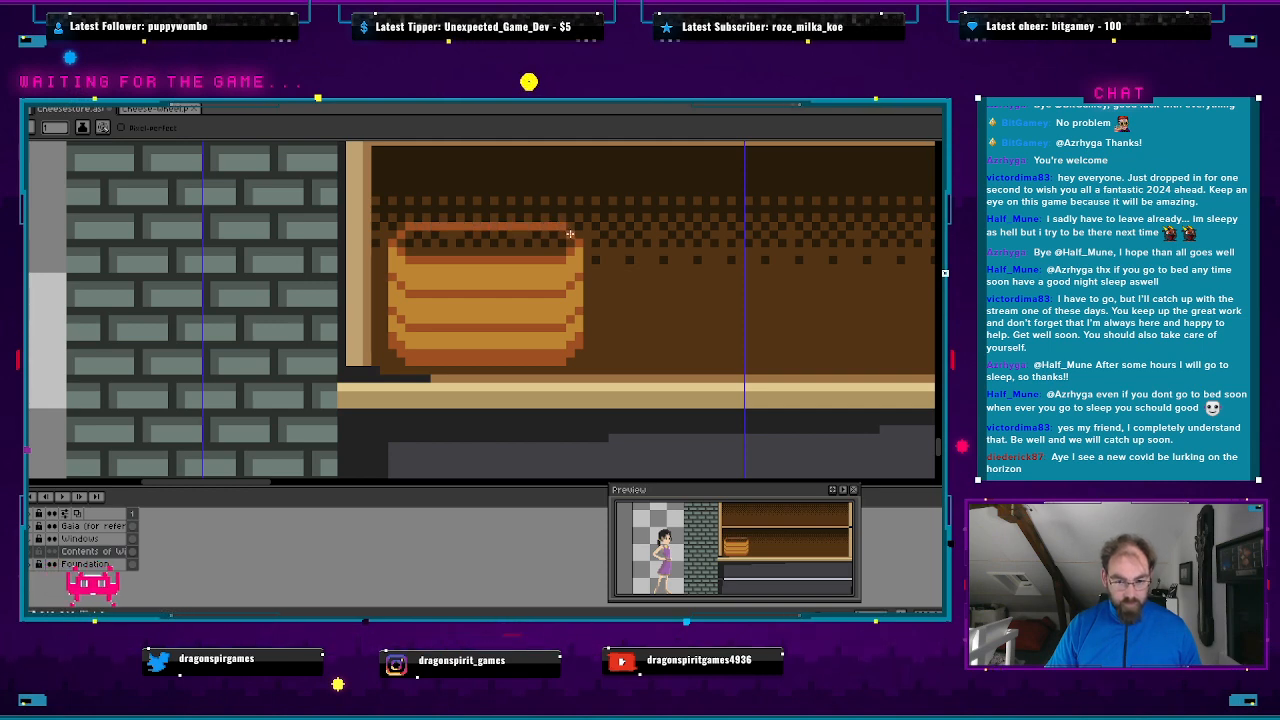
{"action": "scroll", "coordinate": [552, 305], "scroll_direction": "down", "scroll_amount": 2}
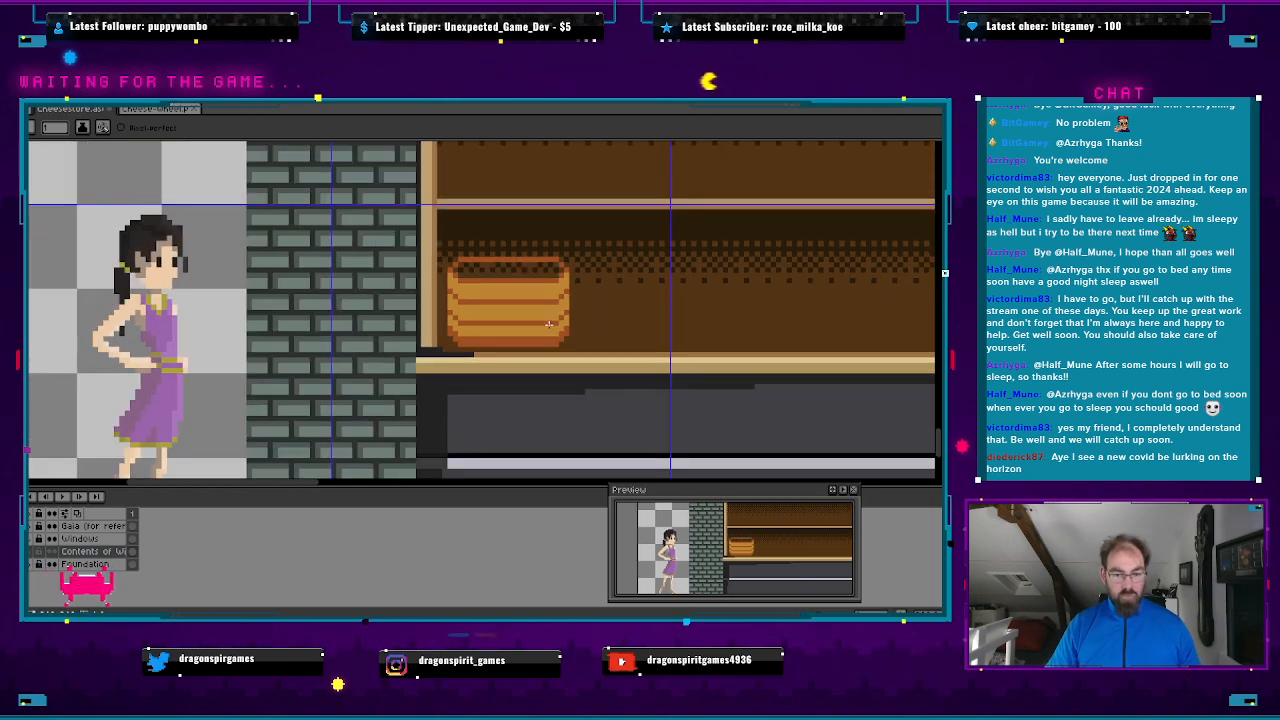
{"action": "scroll", "coordinate": [550, 326], "scroll_direction": "up", "scroll_amount": 1}
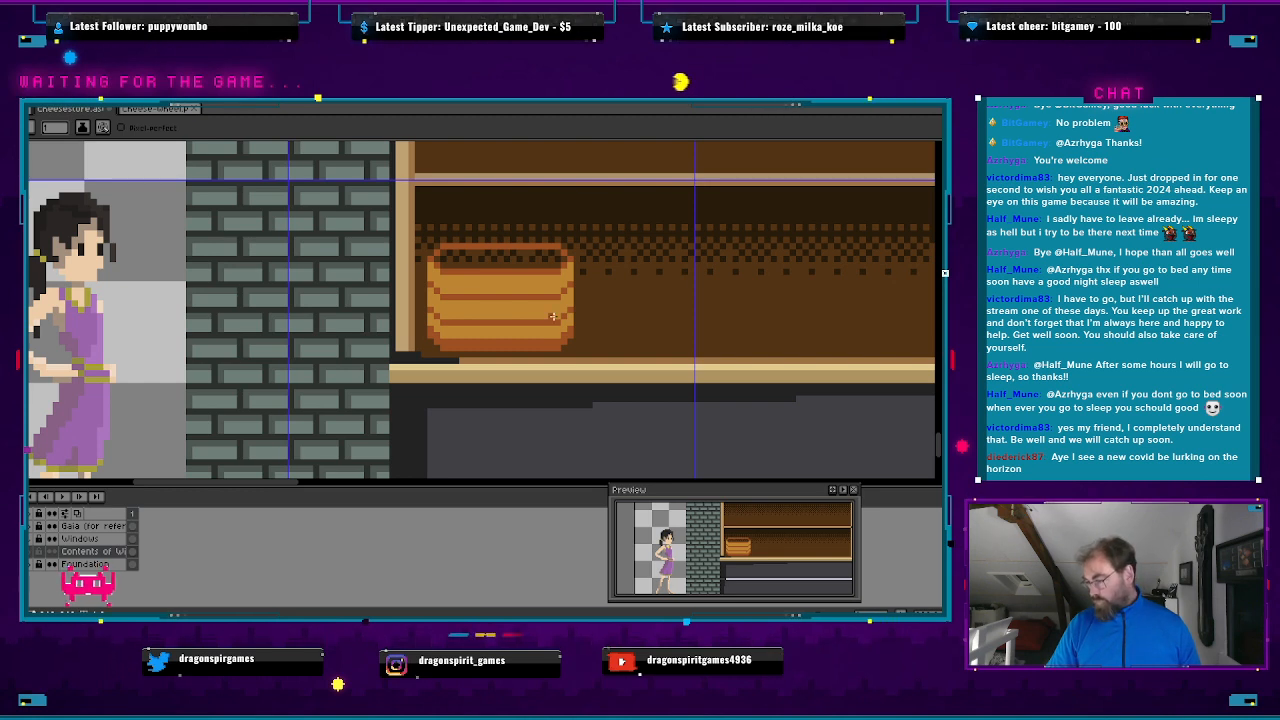
{"action": "key", "text": "i"}
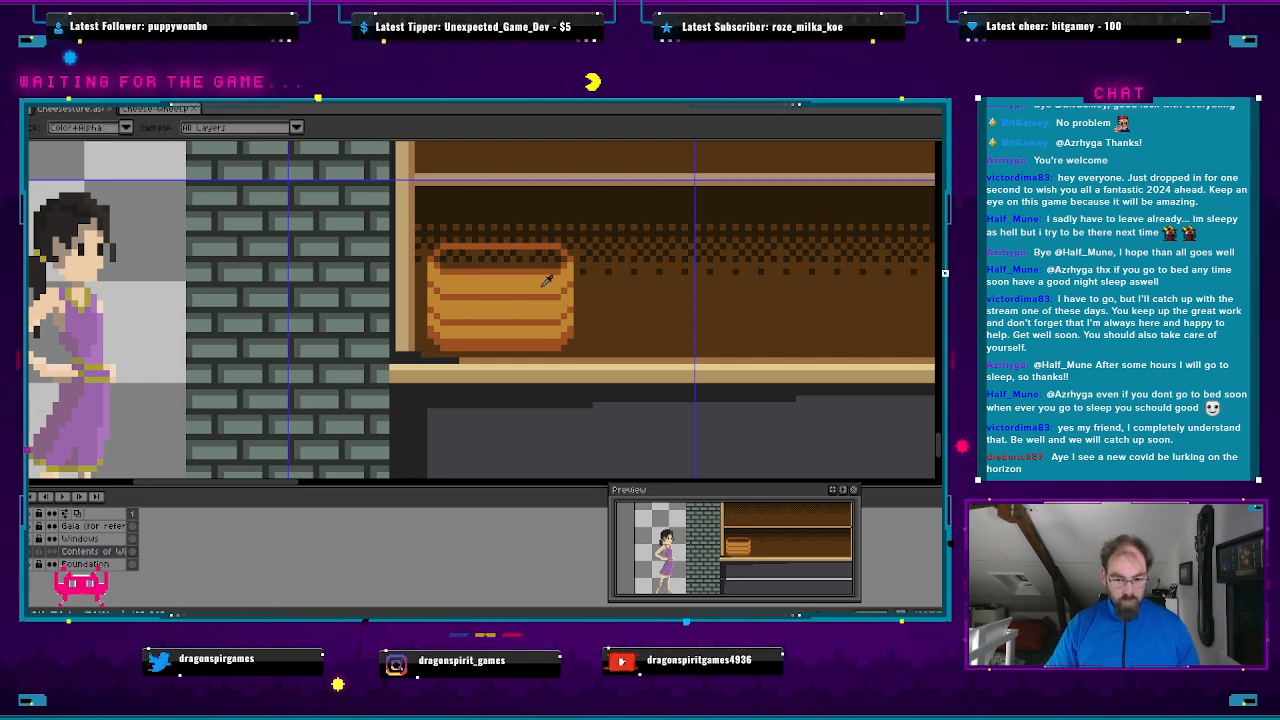
{"action": "key", "text": "b"}
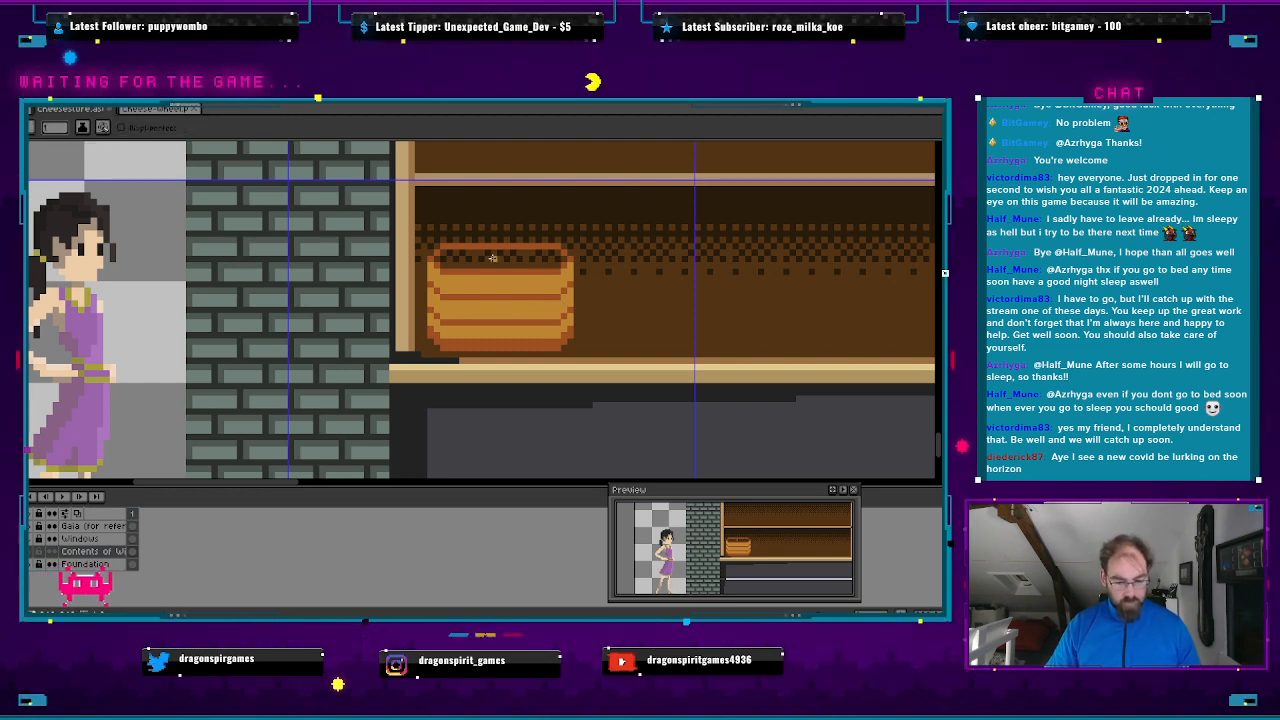
{"action": "key", "text": "g"}
{"action": "left_click", "coordinate": [492, 258]}
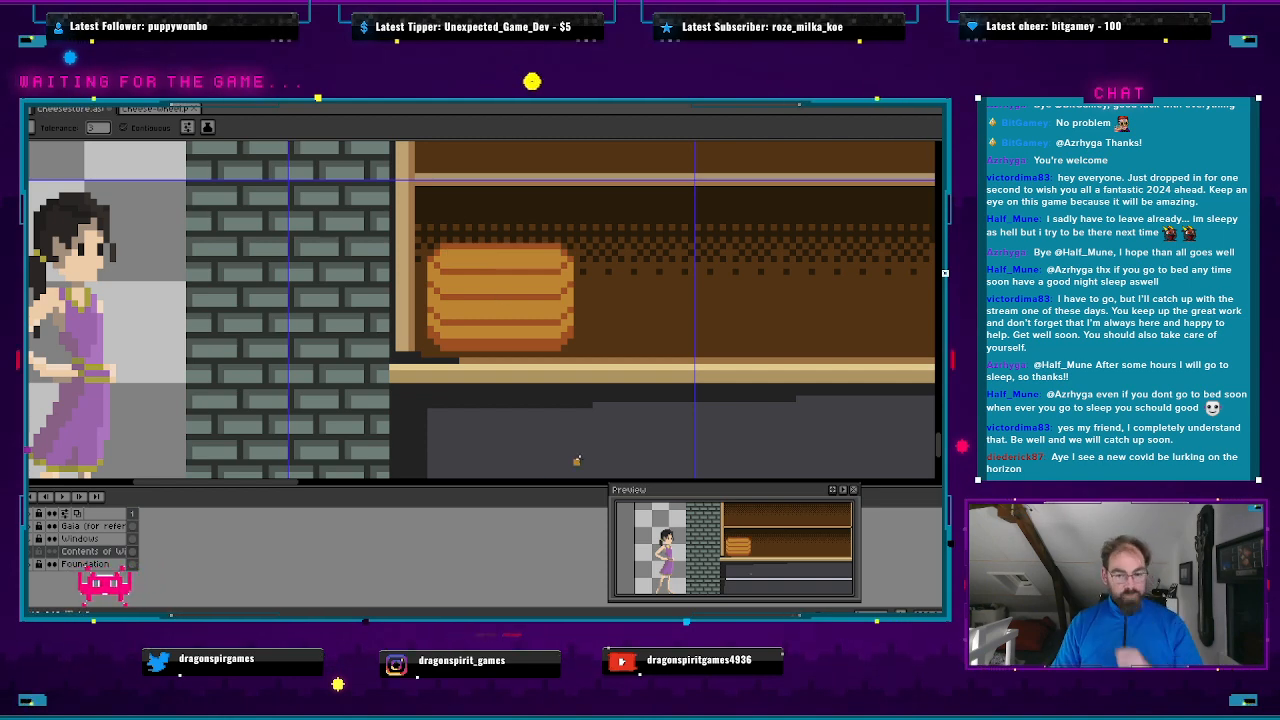
- Try filling the top cheese layer with a lighter yellow
{"action": "scroll", "coordinate": [576, 460], "scroll_direction": "down", "scroll_amount": 3}
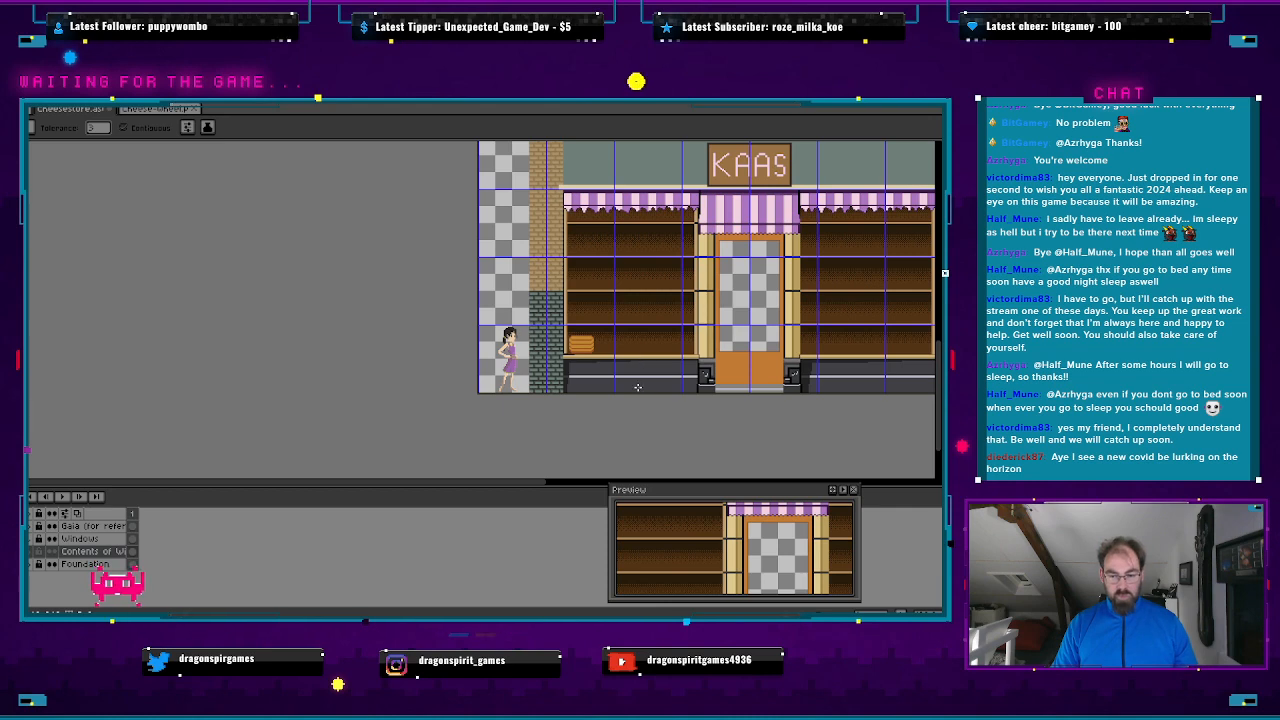
{"action": "left_click_drag", "start_coordinate": [585, 367], "coordinate": [462, 381]}
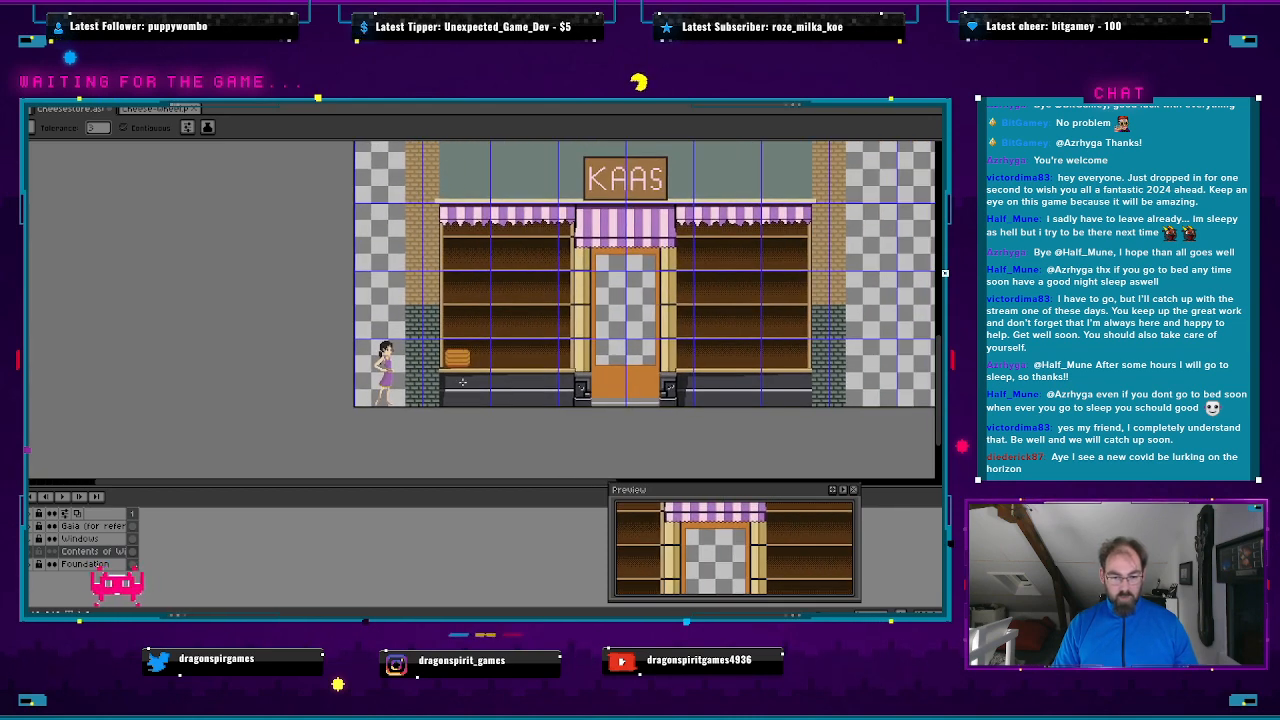
{"action": "scroll", "coordinate": [462, 381], "scroll_direction": "up", "scroll_amount": 3}
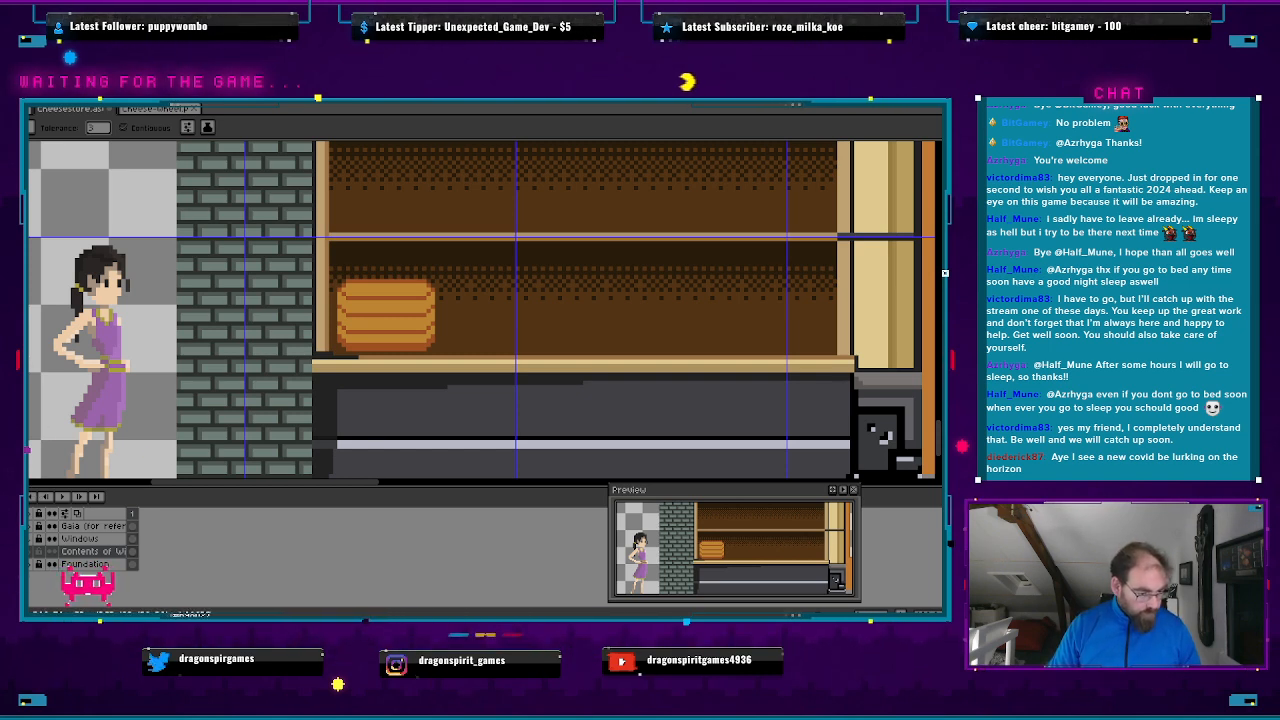
{"action": "scroll", "coordinate": [347, 315], "scroll_direction": "up", "scroll_amount": 1}
{"action": "scroll", "coordinate": [347, 315], "scroll_direction": "up", "scroll_amount": 2}
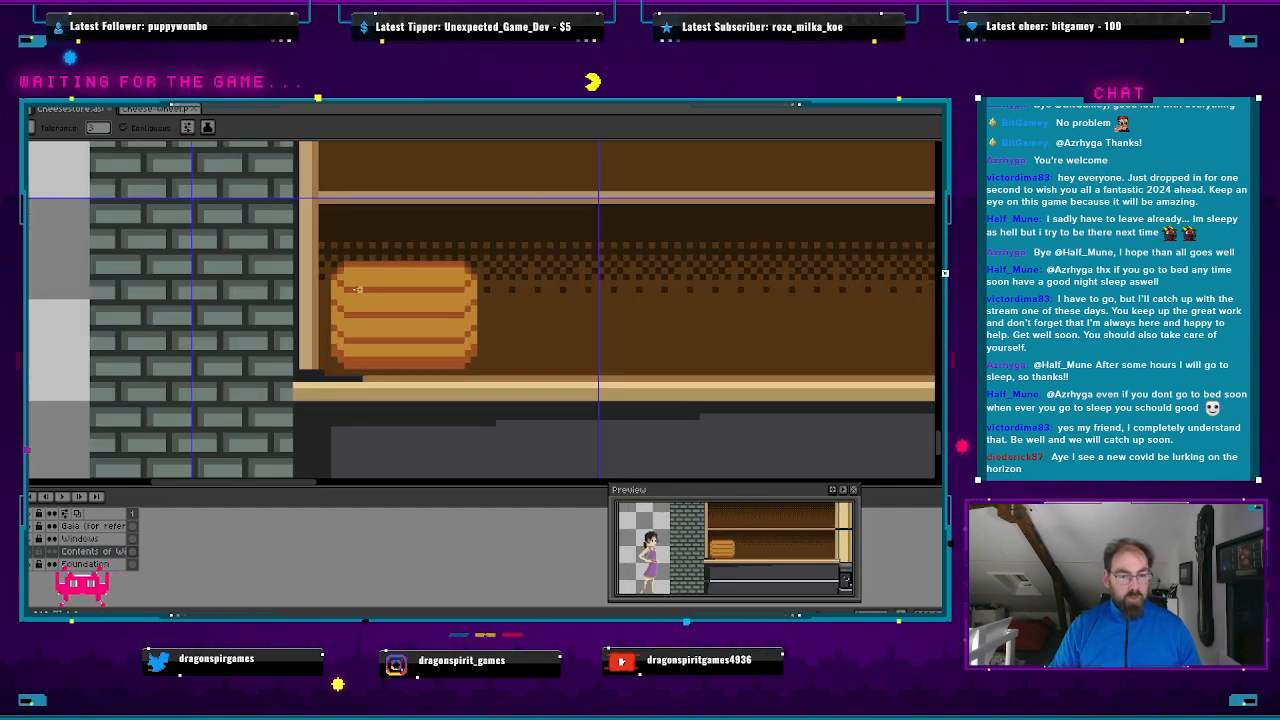
{"action": "left_click", "coordinate": [352, 220]}
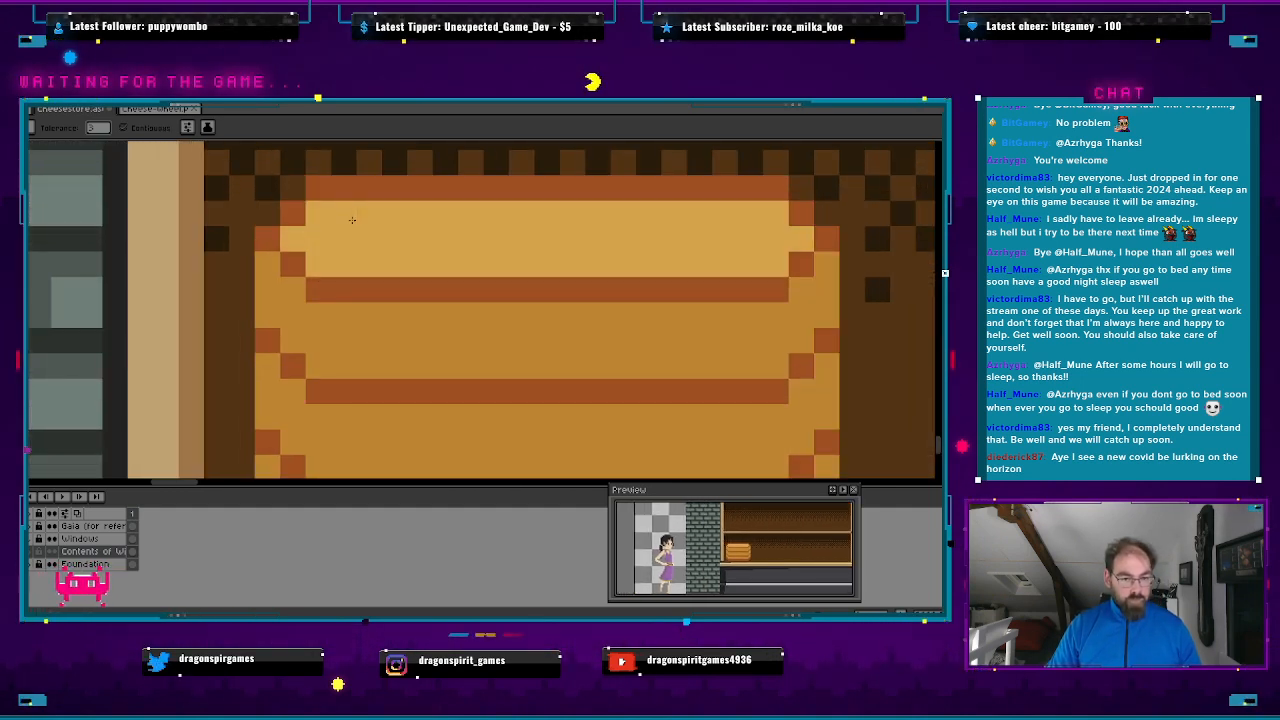
{"action": "key", "text": "ctrl+z"}
- Paint light yellow highlight pixels at the left end of the top cheese layer
{"action": "key", "text": "b"}
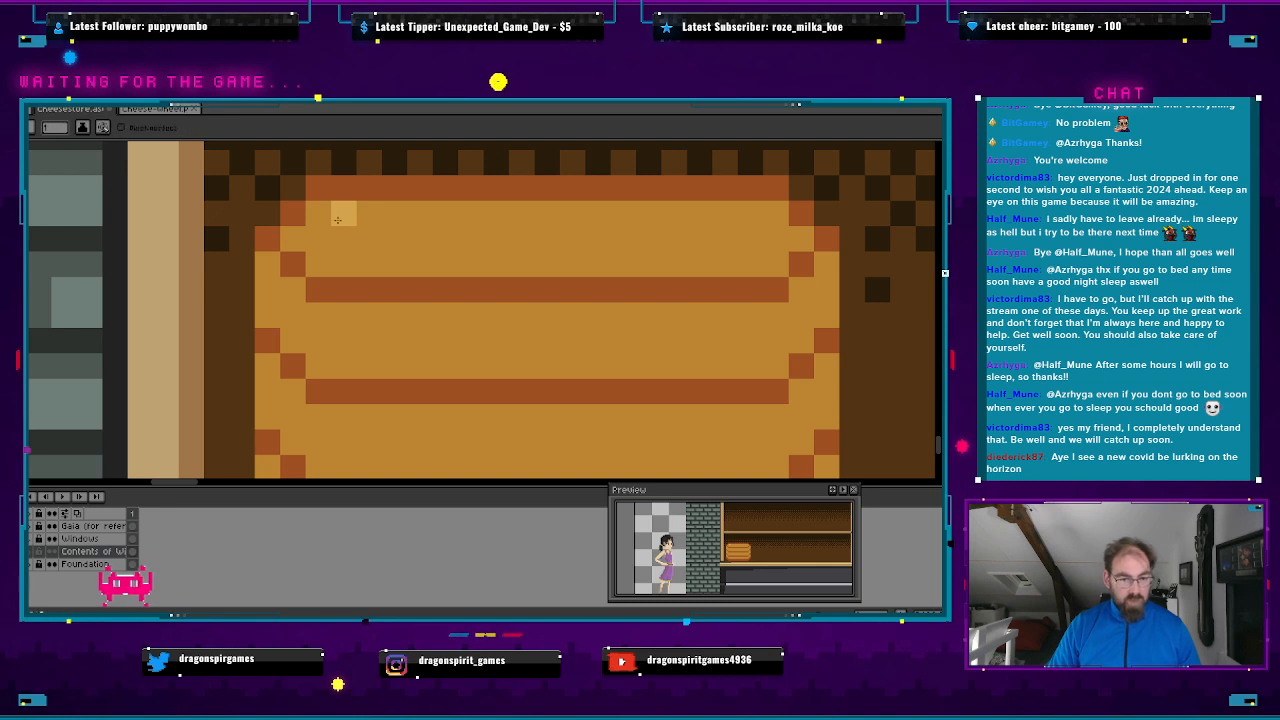
{"action": "left_click_drag", "start_coordinate": [343, 215], "coordinate": [318, 215]}
{"action": "left_click", "coordinate": [292, 239]}
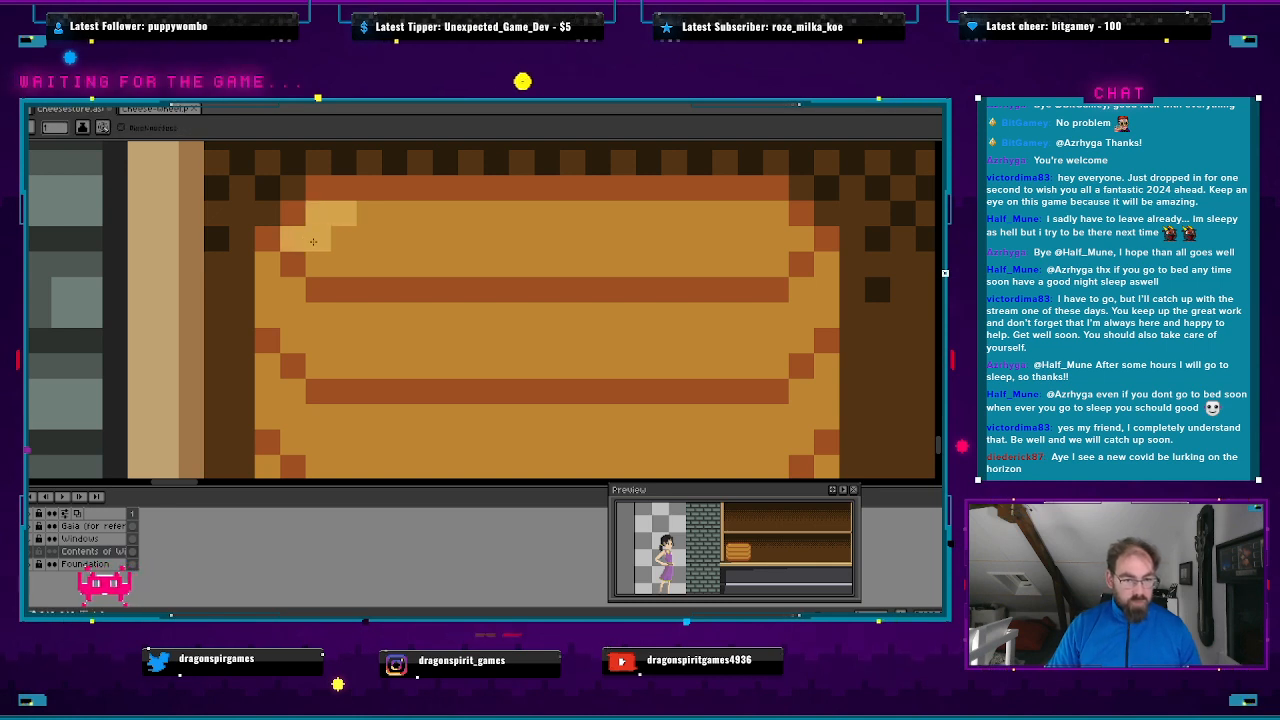
{"action": "left_click", "coordinate": [318, 265]}
{"action": "left_click", "coordinate": [343, 265]}
{"action": "left_click", "coordinate": [343, 341]}
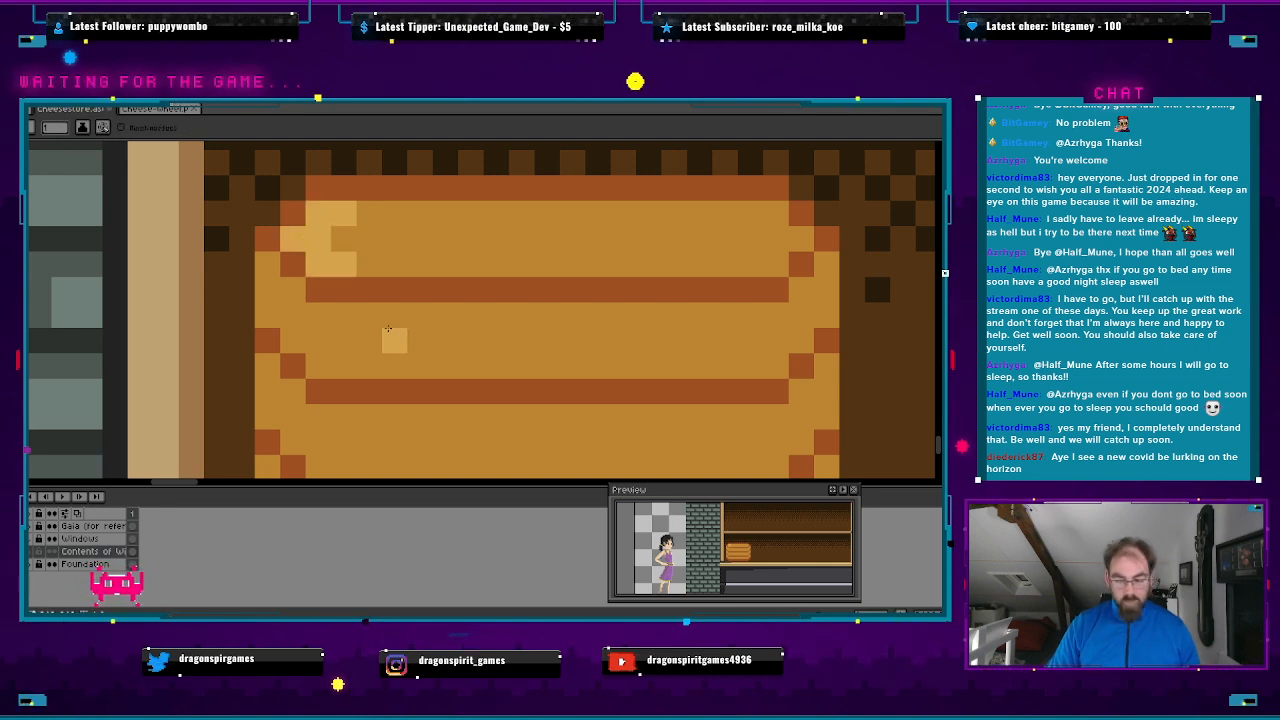
- Extend the light highlights over the stacked cheese layers and add darker shading rows along their lower edges
{"action": "scroll", "coordinate": [390, 300], "scroll_direction": "down", "scroll_amount": 3}
{"action": "scroll", "coordinate": [389, 296], "scroll_direction": "down", "scroll_amount": 2}
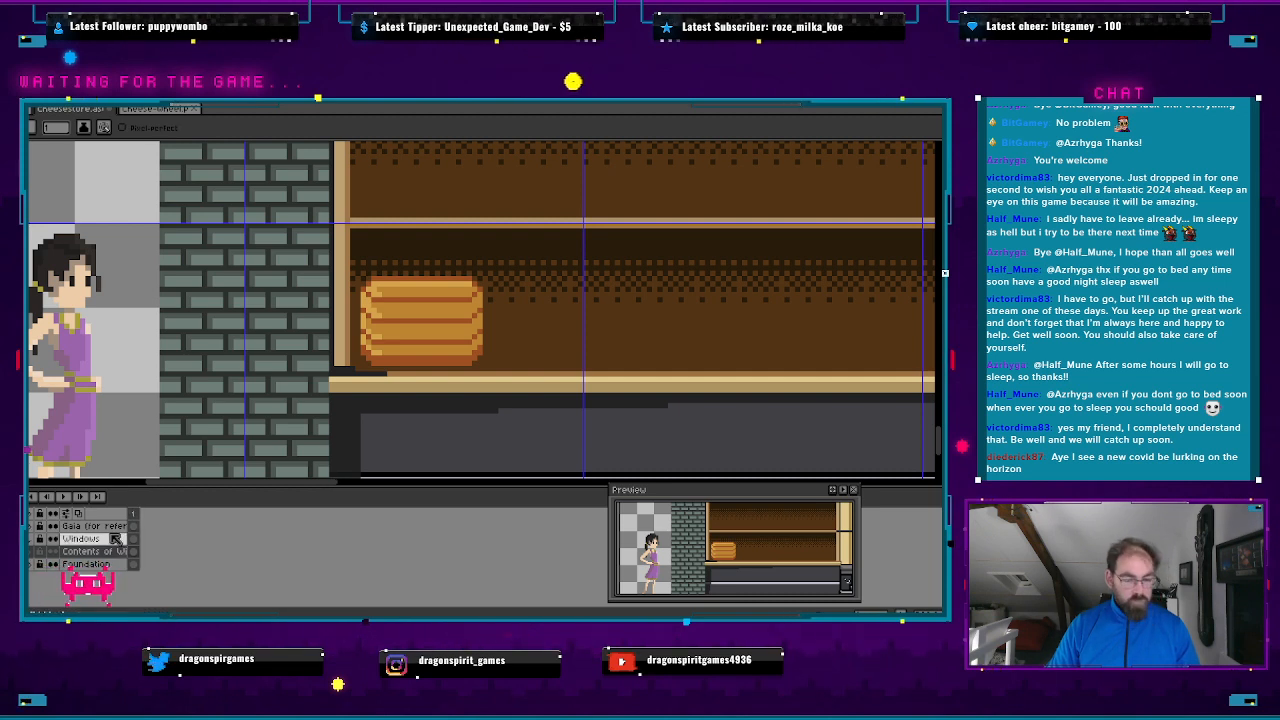
{"action": "scroll", "coordinate": [443, 301], "scroll_direction": "up", "scroll_amount": 1}
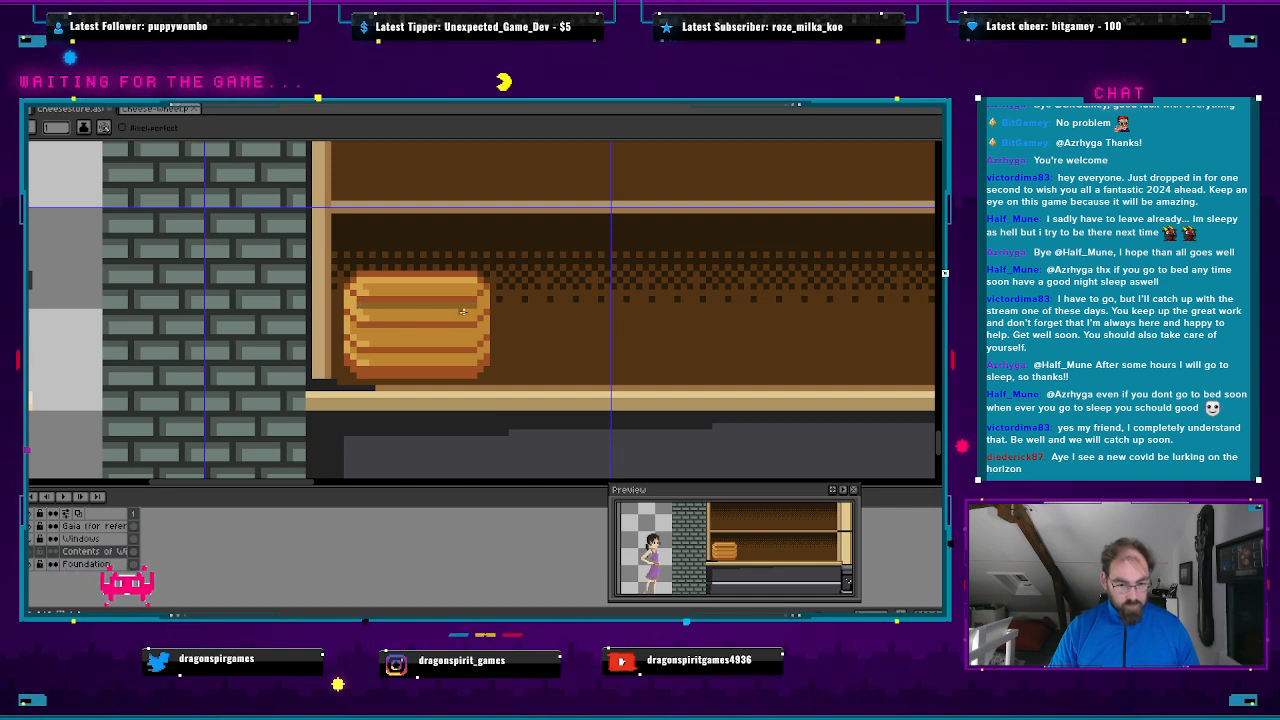
{"action": "scroll", "coordinate": [465, 311], "scroll_direction": "down", "scroll_amount": 1}
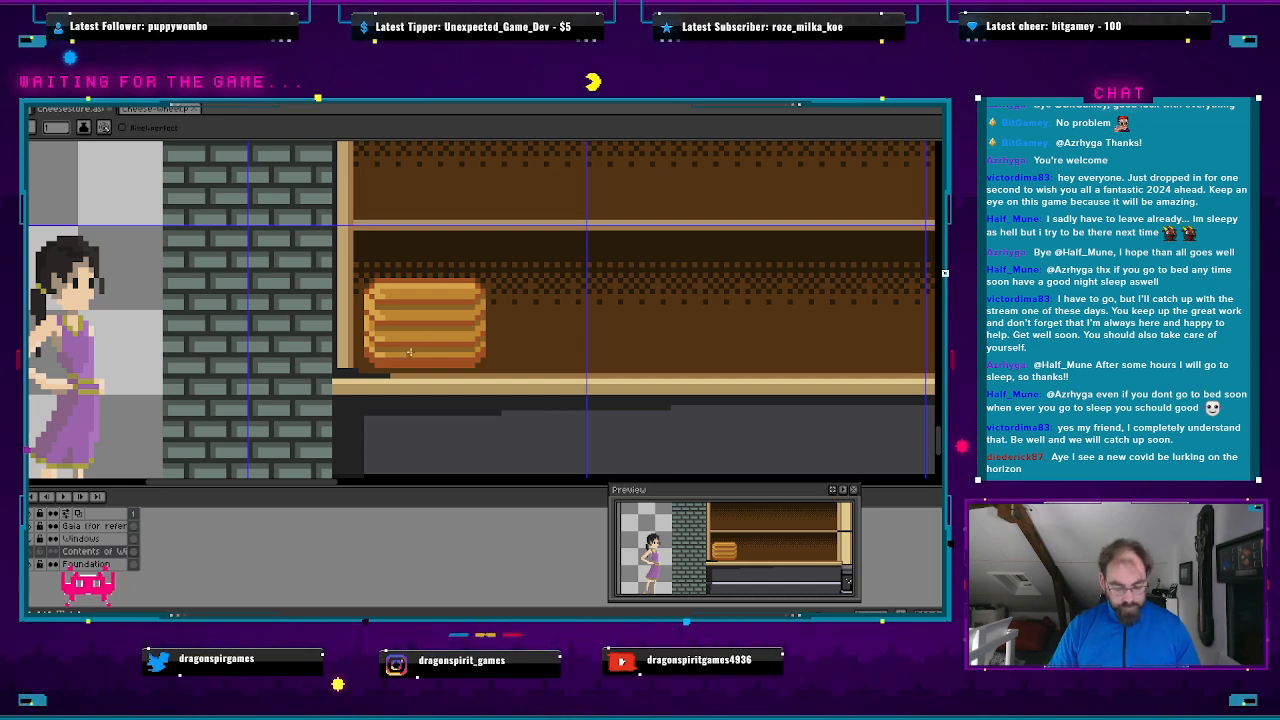
{"action": "key", "text": "i"}
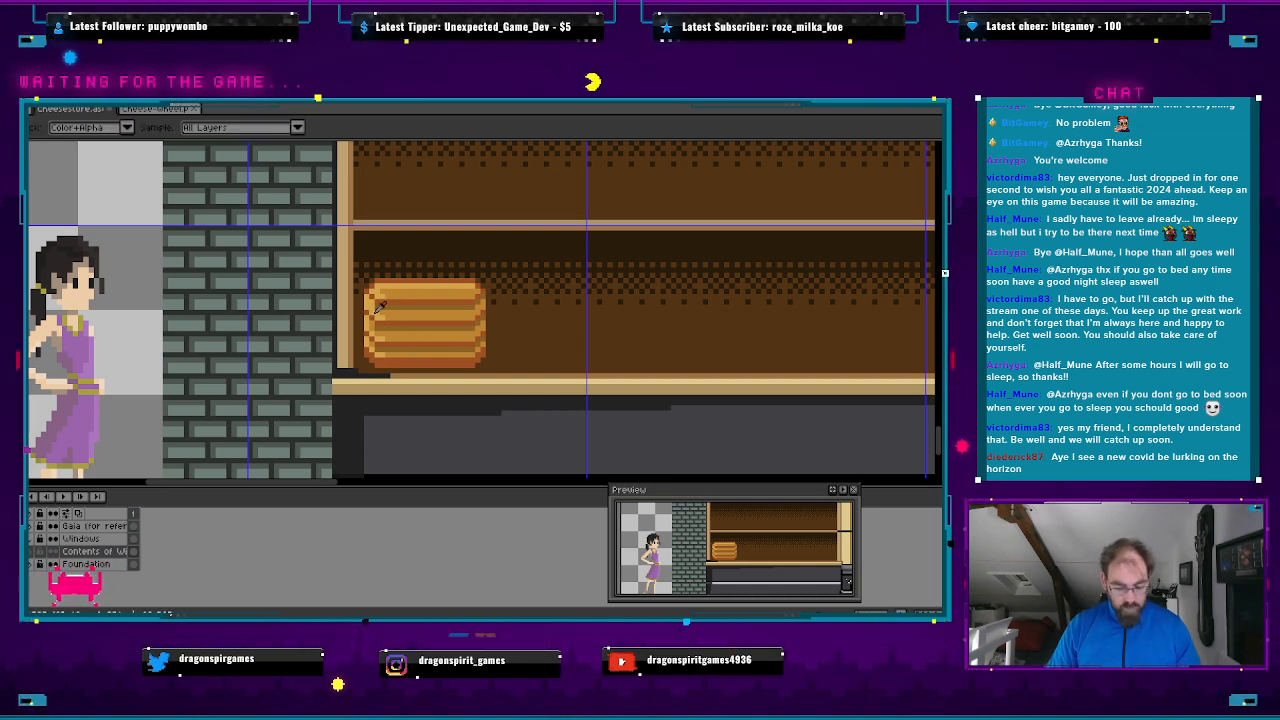
{"action": "key", "text": "b"}
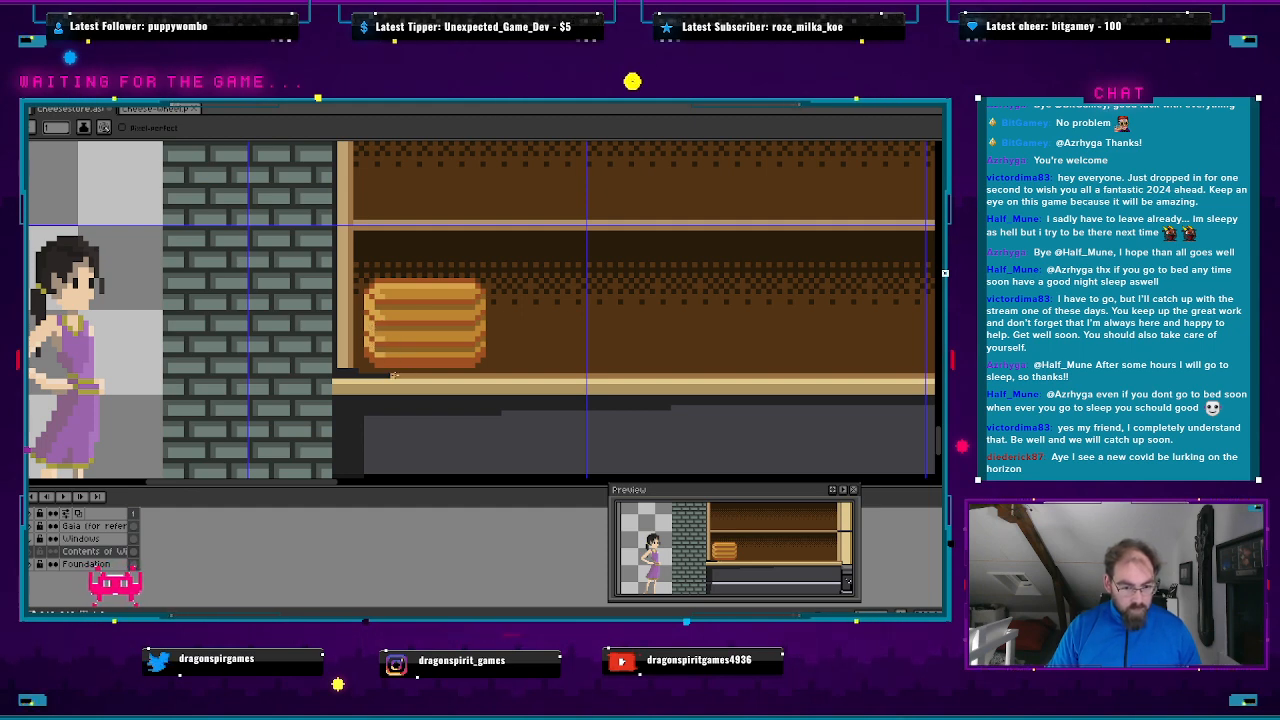
{"action": "scroll", "coordinate": [393, 375], "scroll_direction": "down", "scroll_amount": 3}
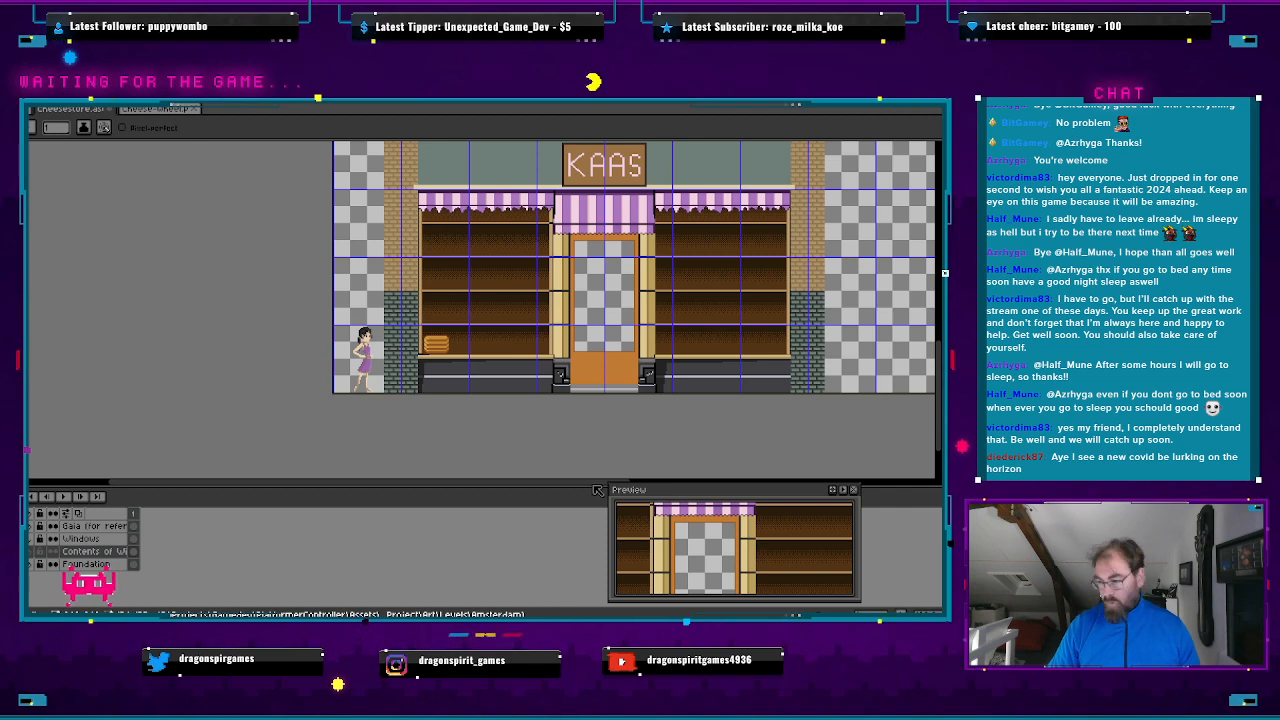
{"action": "key", "text": "alt+Tab"}
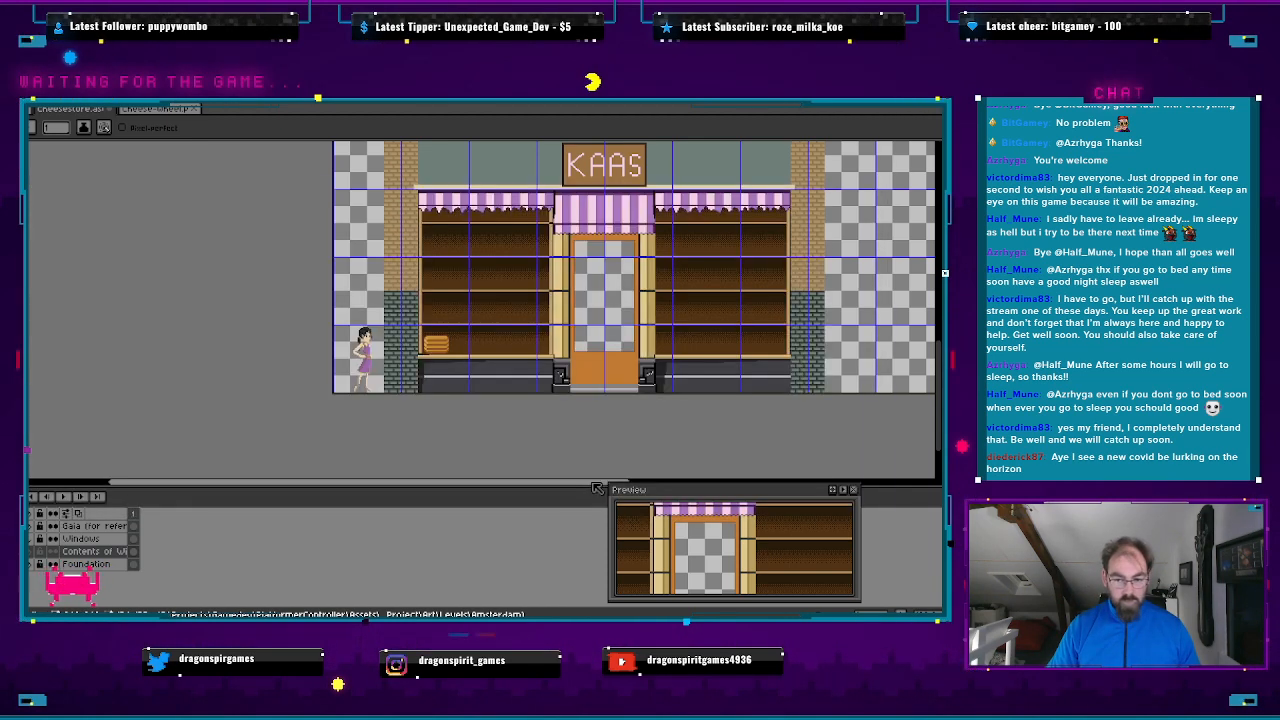
{"action": "key", "text": "alt+Tab"}
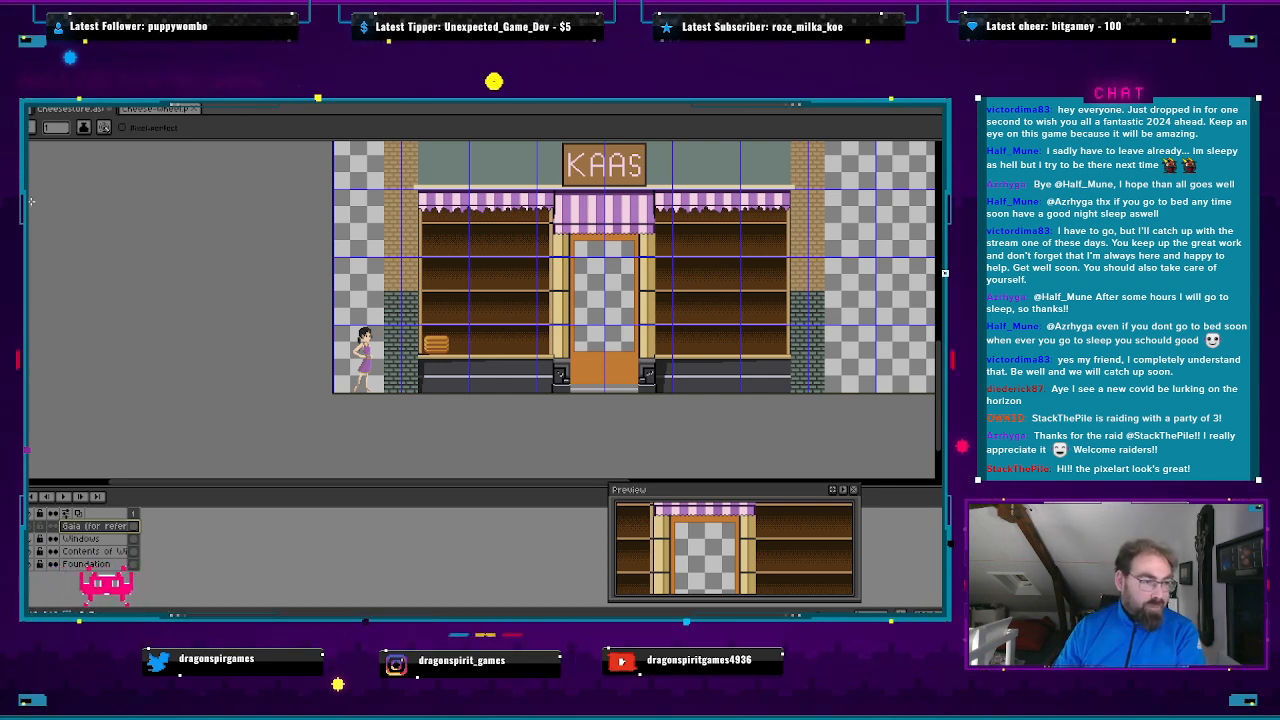
- Open the recent file baker.aseprite to view the baker sprite, and return to the start page
{"action": "left_click", "coordinate": [29, 109]}
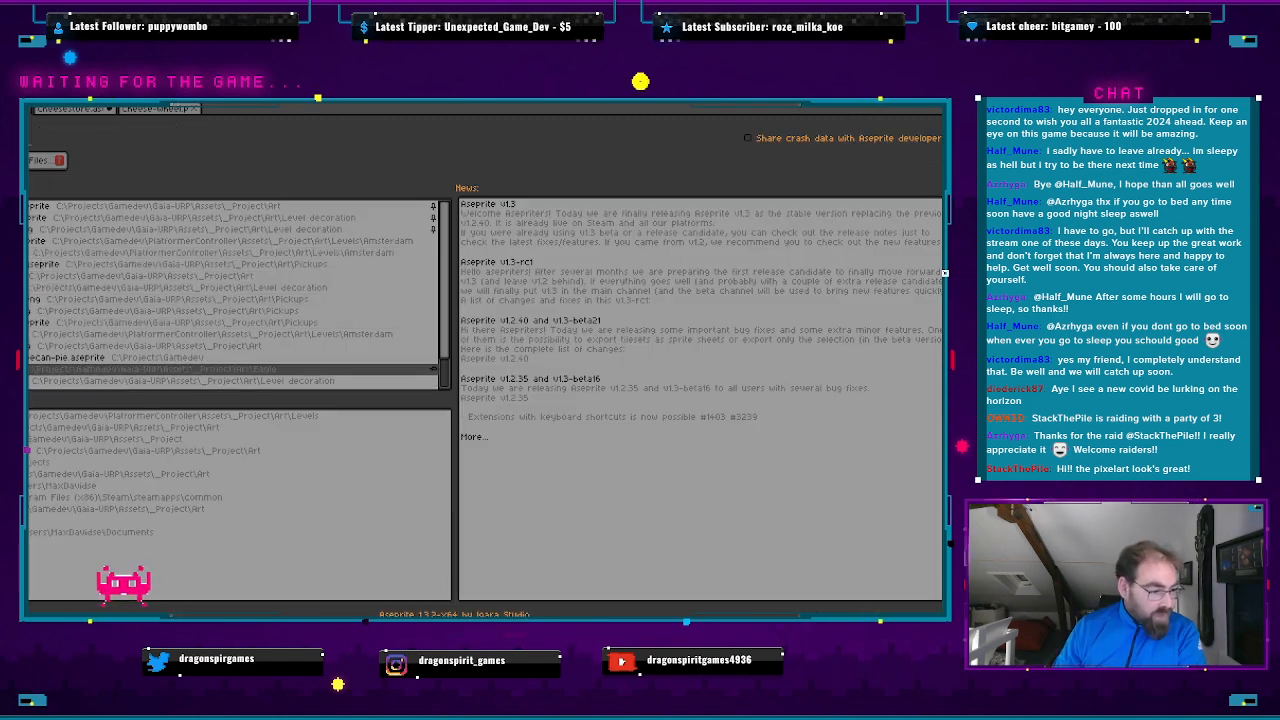
{"action": "left_click", "coordinate": [180, 287]}
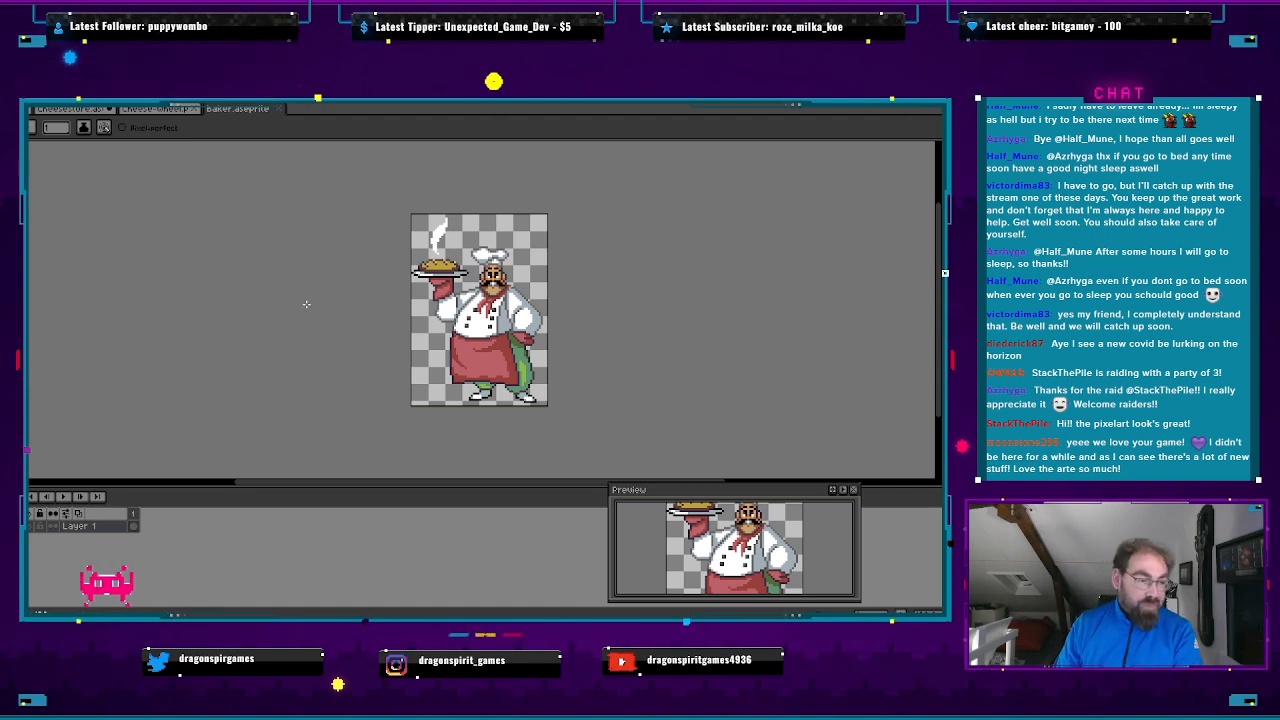
{"action": "key", "text": "ctrl+Tab"}
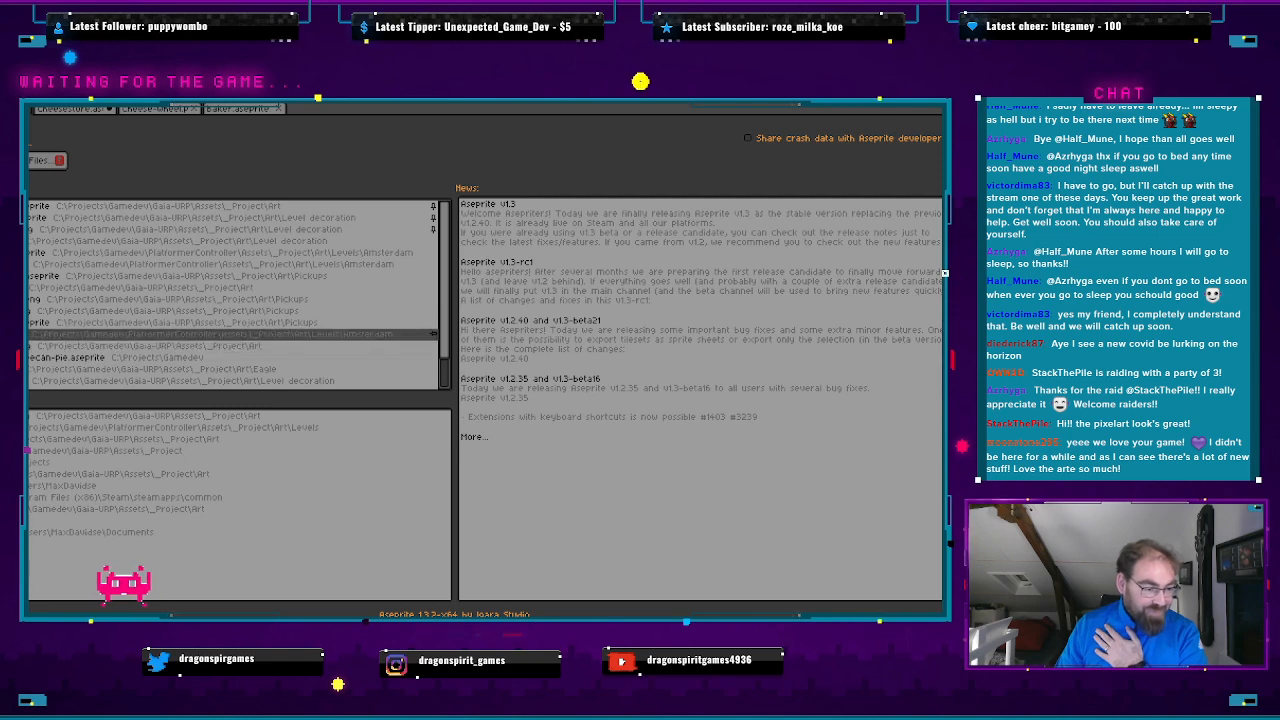
- Open the recent file BAKERY.aseprite and examine the bakery's storefront, upper windows and roof
{"action": "left_click", "coordinate": [230, 334]}
{"action": "scroll", "coordinate": [466, 288], "scroll_direction": "down", "scroll_amount": 1}
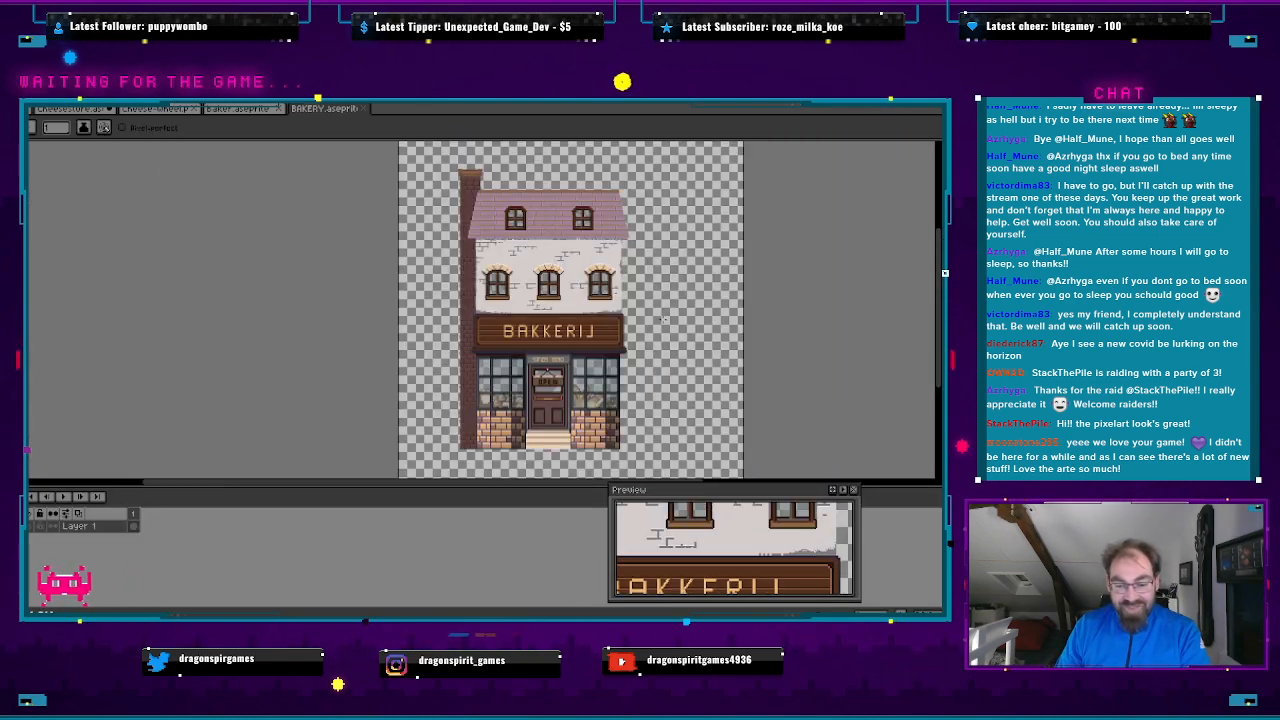
{"action": "scroll", "coordinate": [622, 347], "scroll_direction": "up", "scroll_amount": 1}
{"action": "left_click_drag", "start_coordinate": [622, 347], "coordinate": [651, 285]}
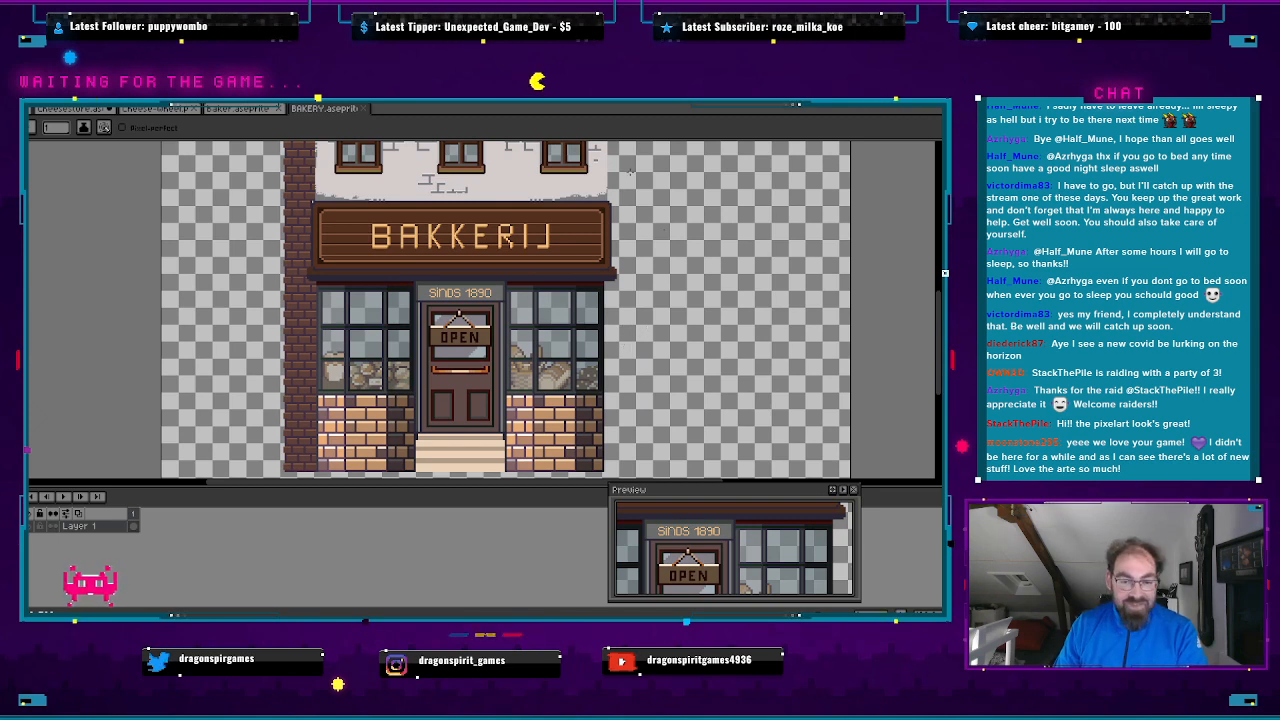
{"action": "left_click_drag", "start_coordinate": [527, 423], "coordinate": [579, 323]}
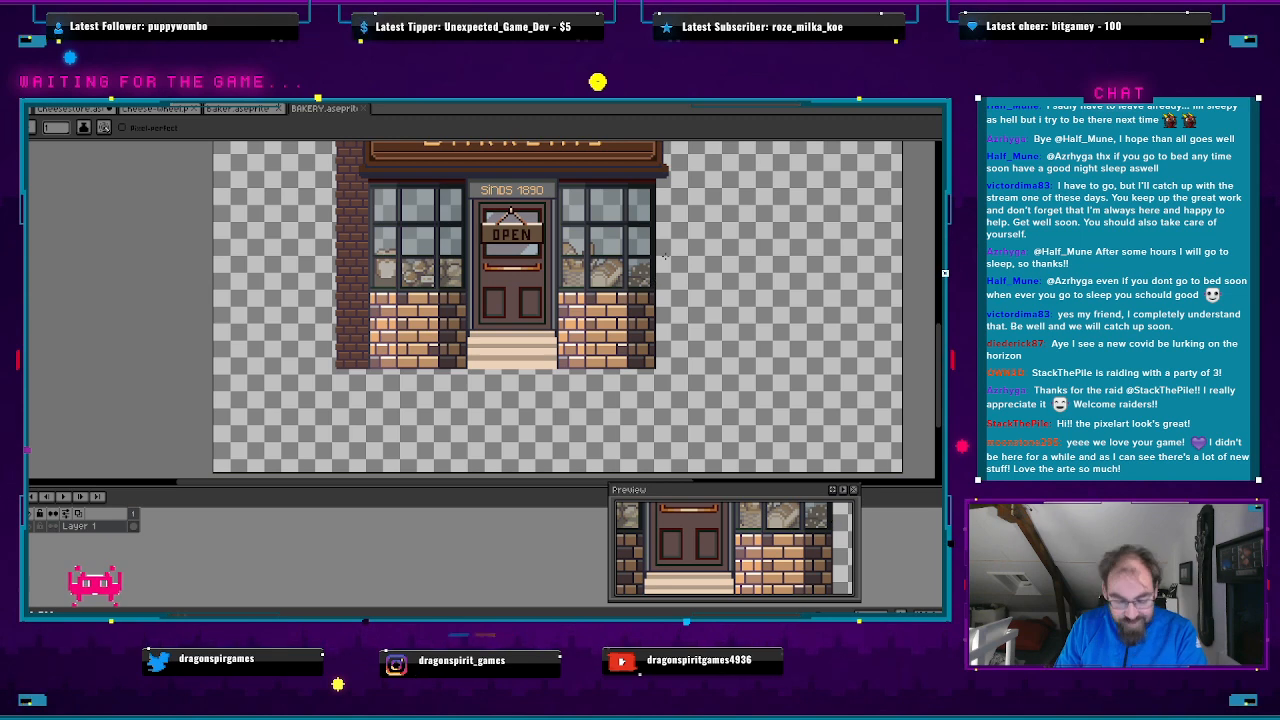
{"action": "left_click_drag", "start_coordinate": [682, 258], "coordinate": [670, 376]}
{"action": "left_click_drag", "start_coordinate": [676, 232], "coordinate": [687, 388]}
{"action": "left_click_drag", "start_coordinate": [697, 188], "coordinate": [714, 277]}
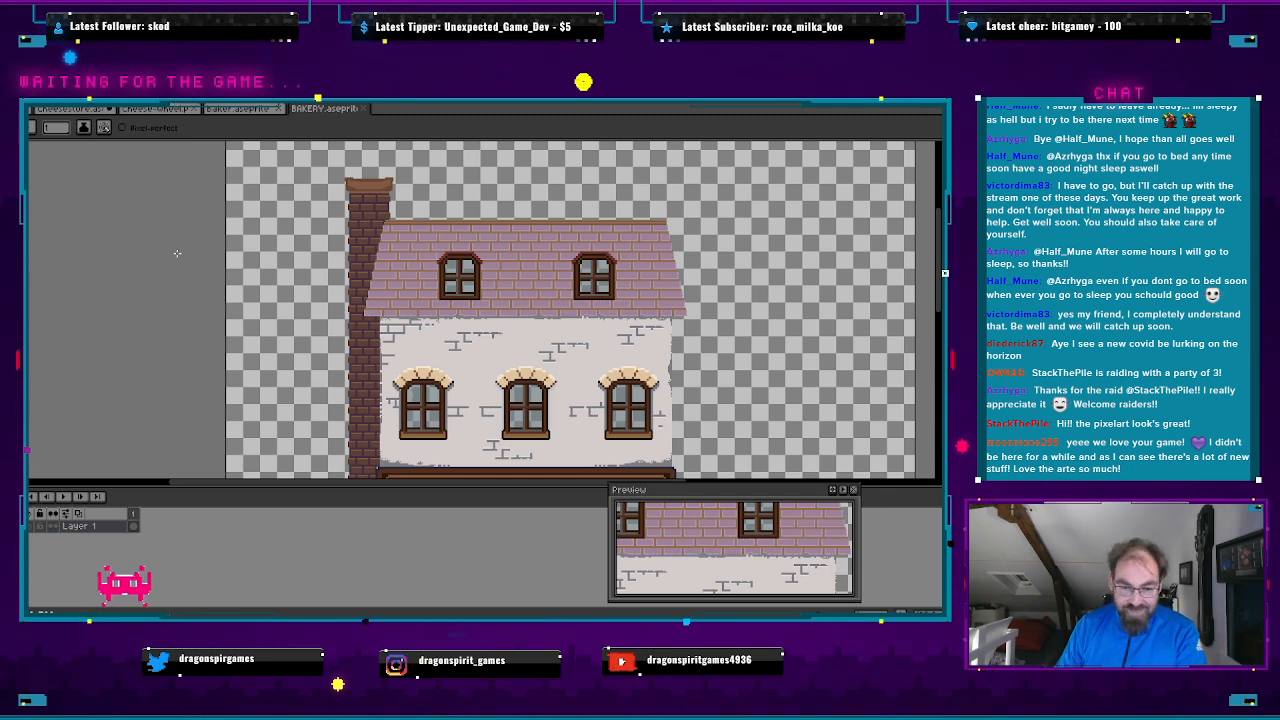
{"action": "scroll", "coordinate": [507, 301], "scroll_direction": "down", "scroll_amount": 5}
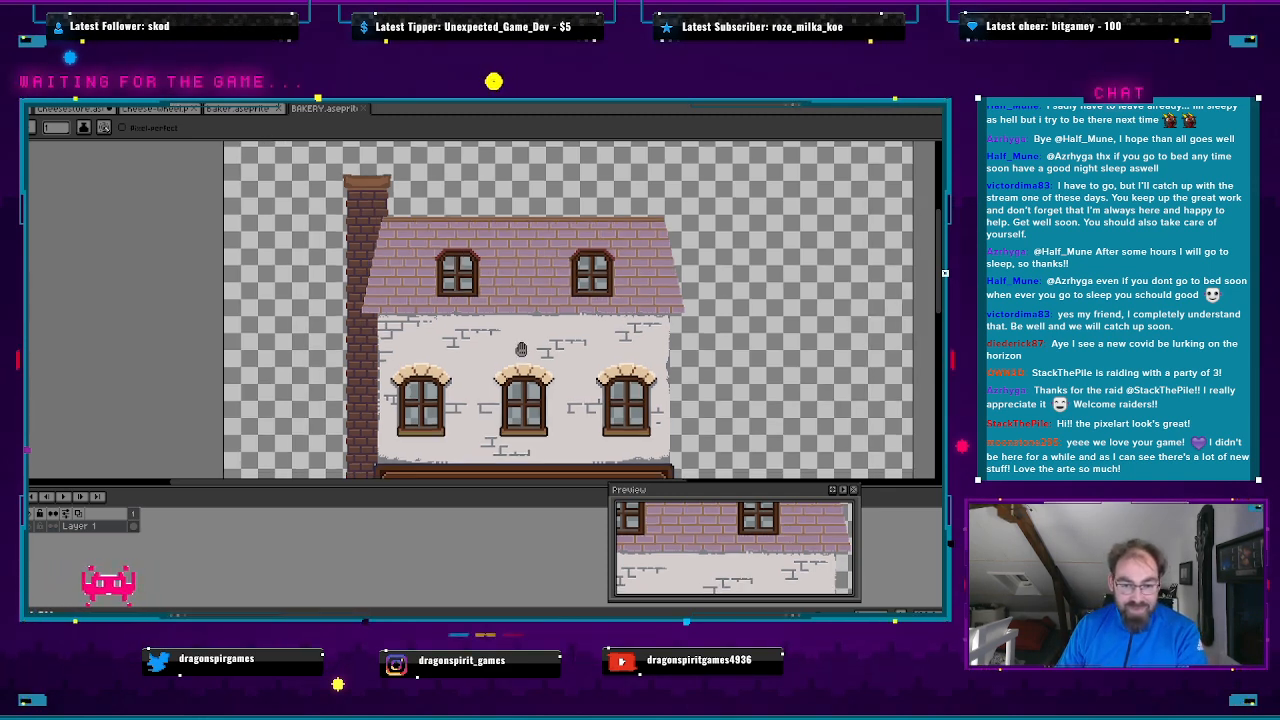
{"action": "scroll", "coordinate": [513, 246], "scroll_direction": "down", "scroll_amount": 3}
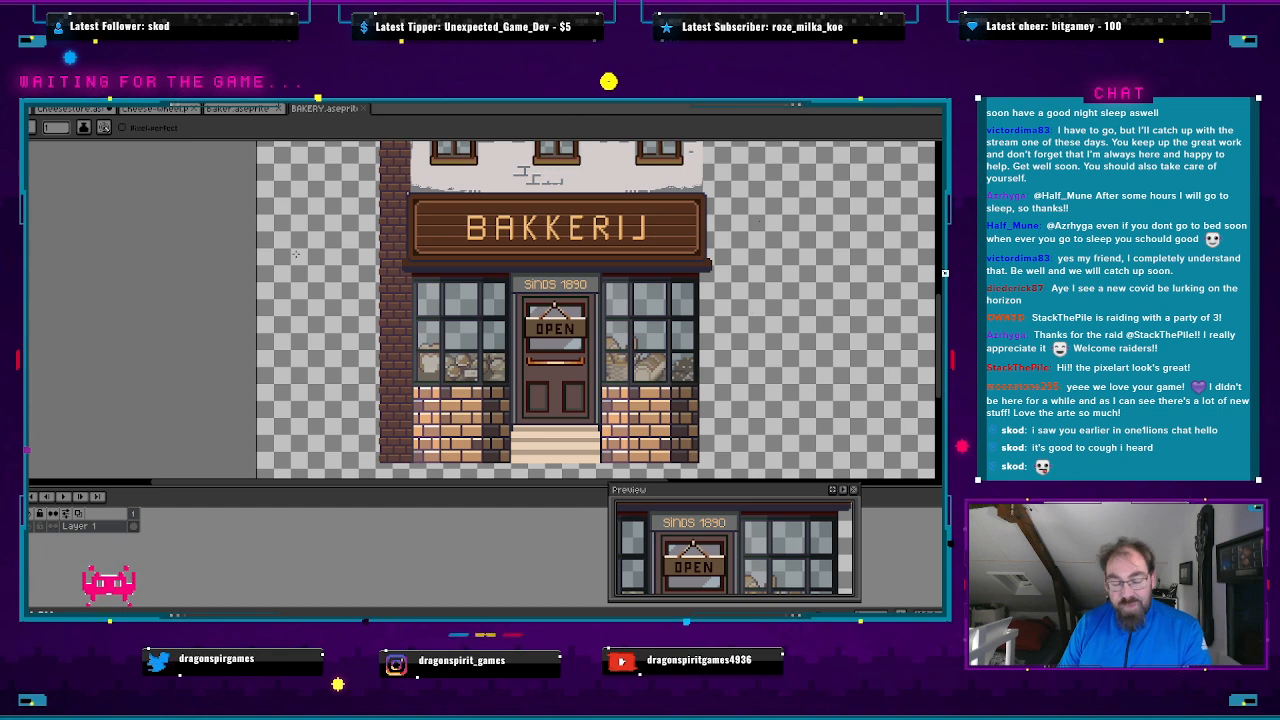
- Return to the cheese store drawing and view its whole facade
{"action": "left_click", "coordinate": [70, 108]}
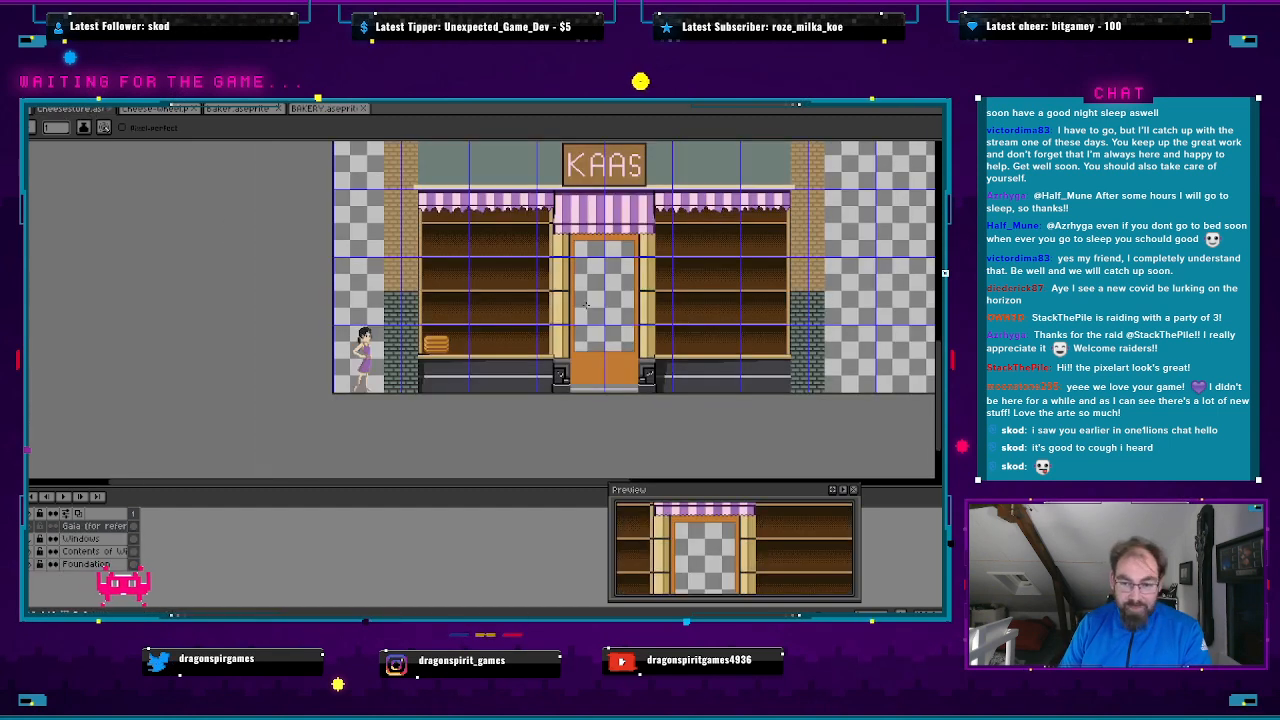
{"action": "scroll", "coordinate": [688, 280], "scroll_direction": "up", "scroll_amount": 2}
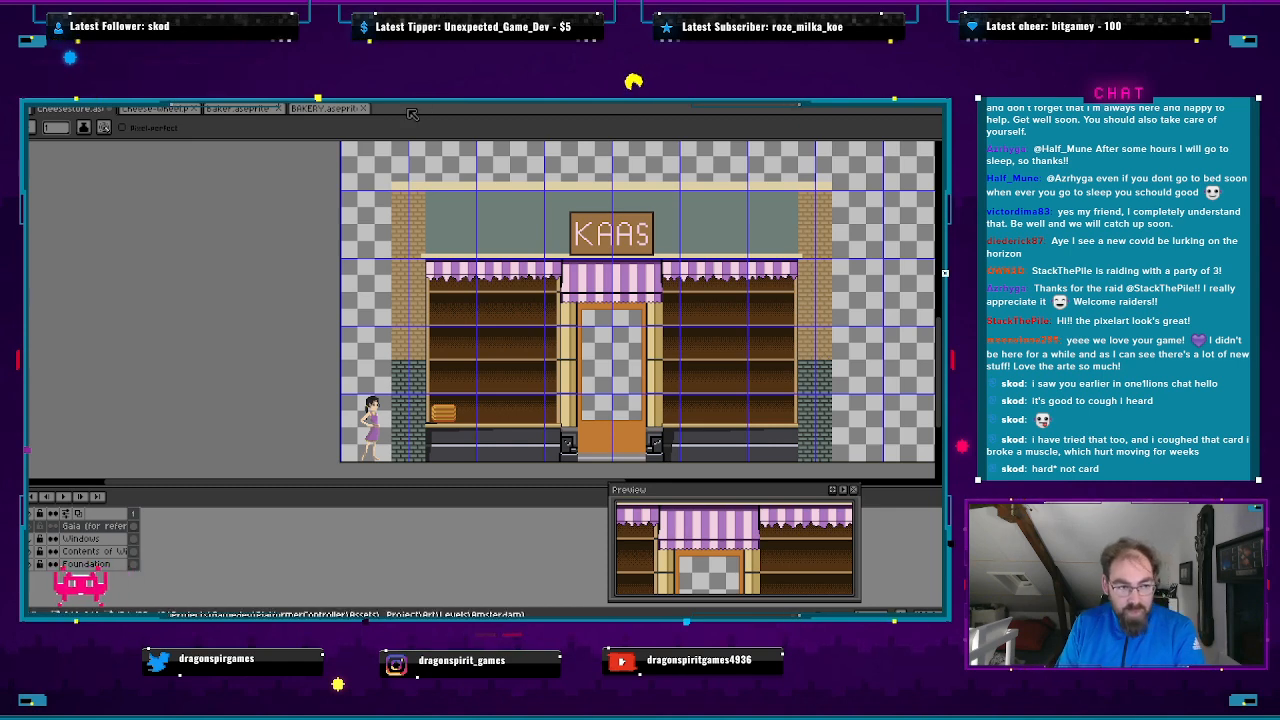
- Open the recent file drawbridge.png to view the drawbridge artwork, closing the wrongly opened hot chocolate file
{"action": "key", "text": "ctrl+shift+Tab"}
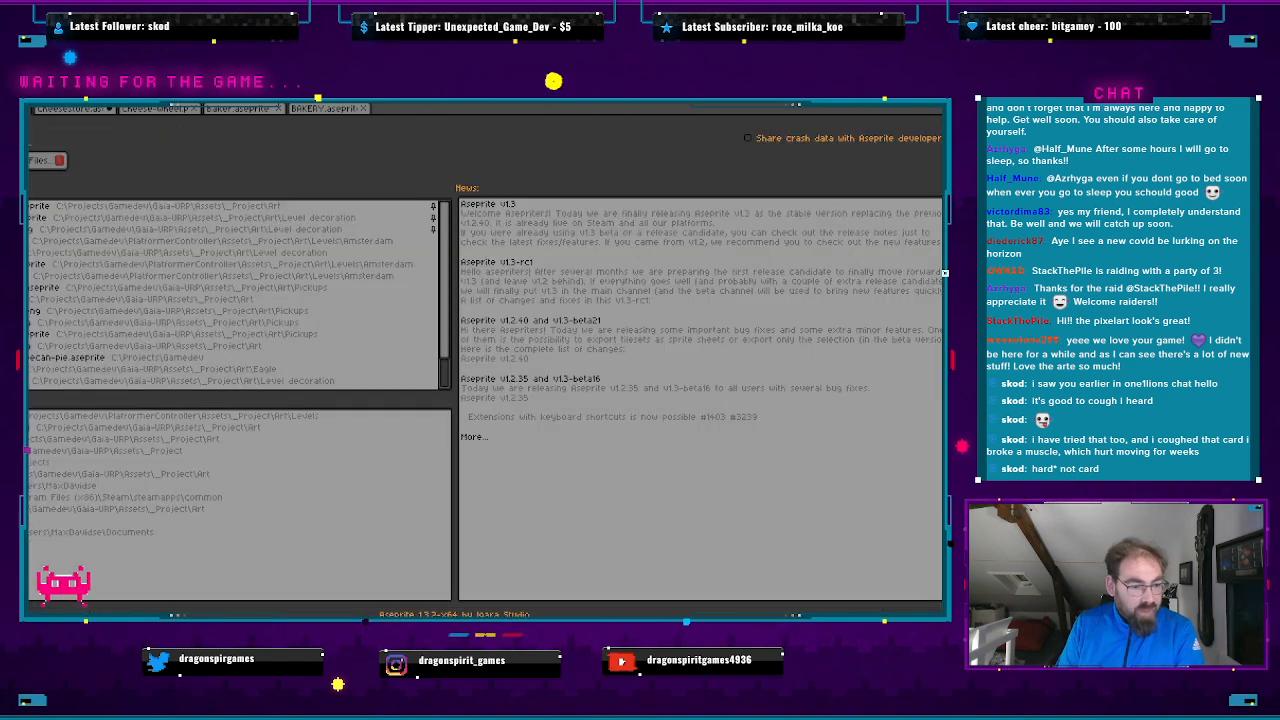
{"action": "left_click", "coordinate": [60, 357]}
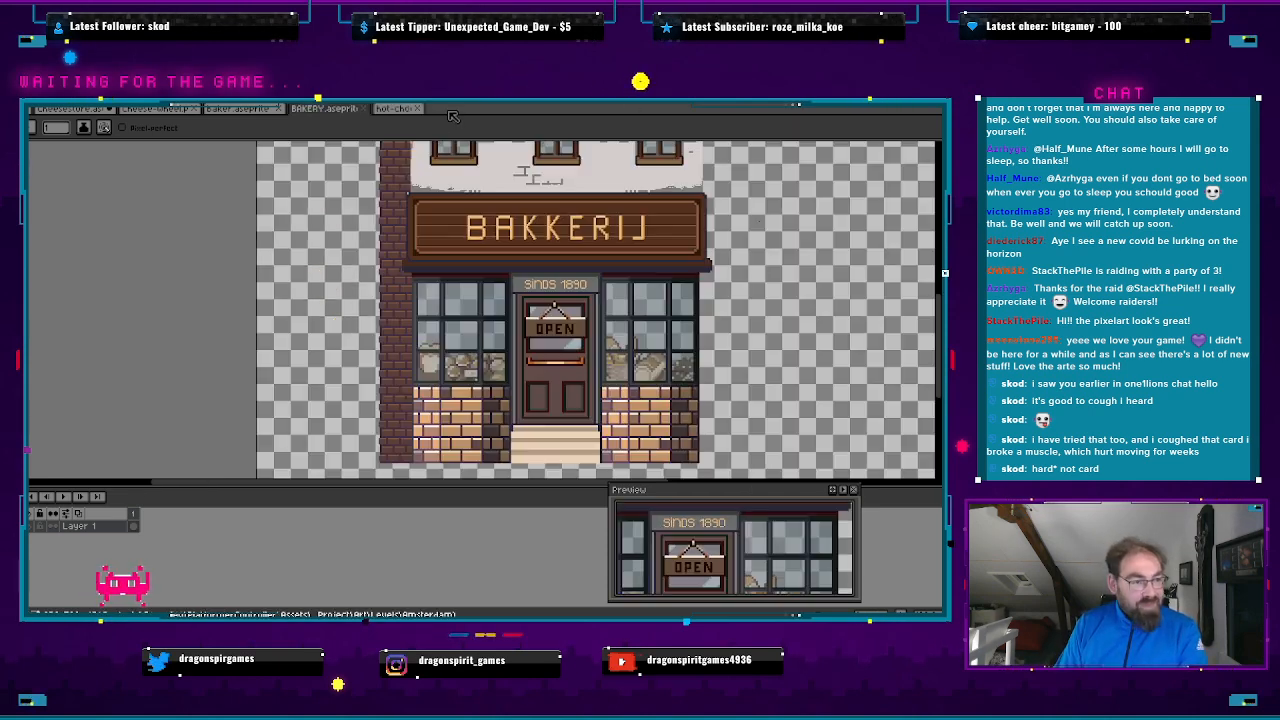
{"action": "left_click", "coordinate": [449, 109]}
{"action": "left_click", "coordinate": [24, 108]}
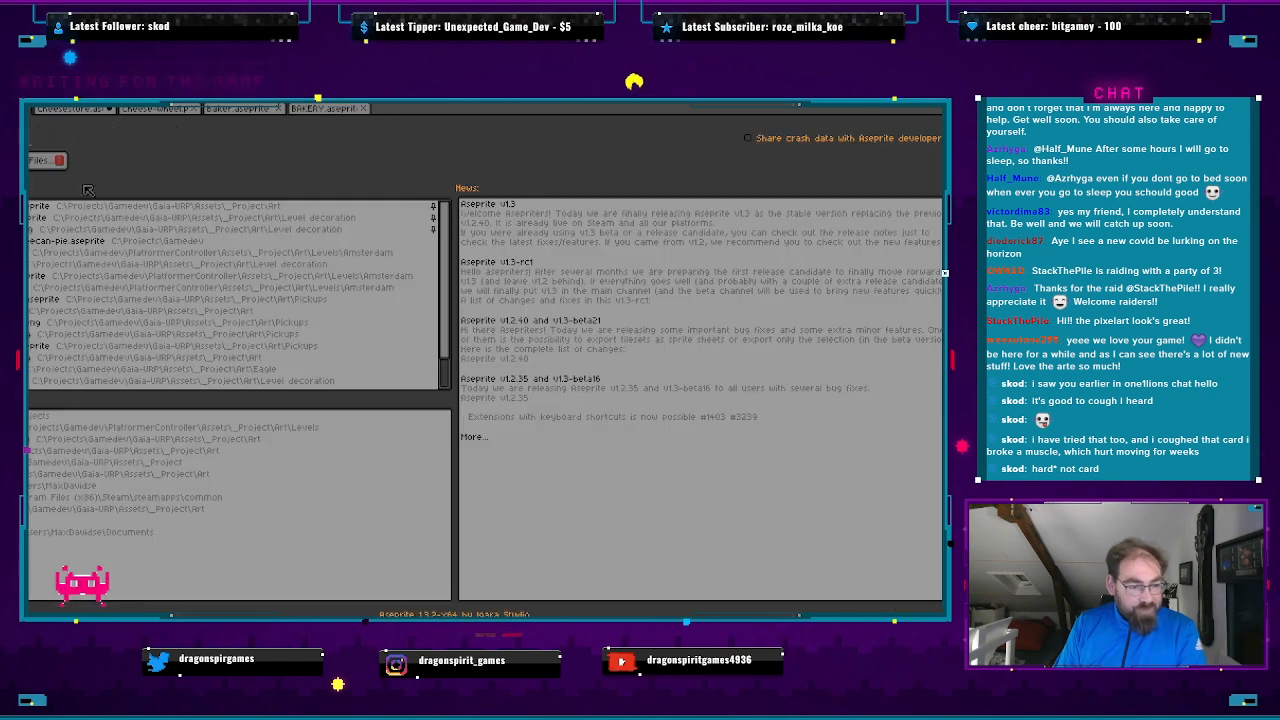
{"action": "left_click", "coordinate": [174, 302]}
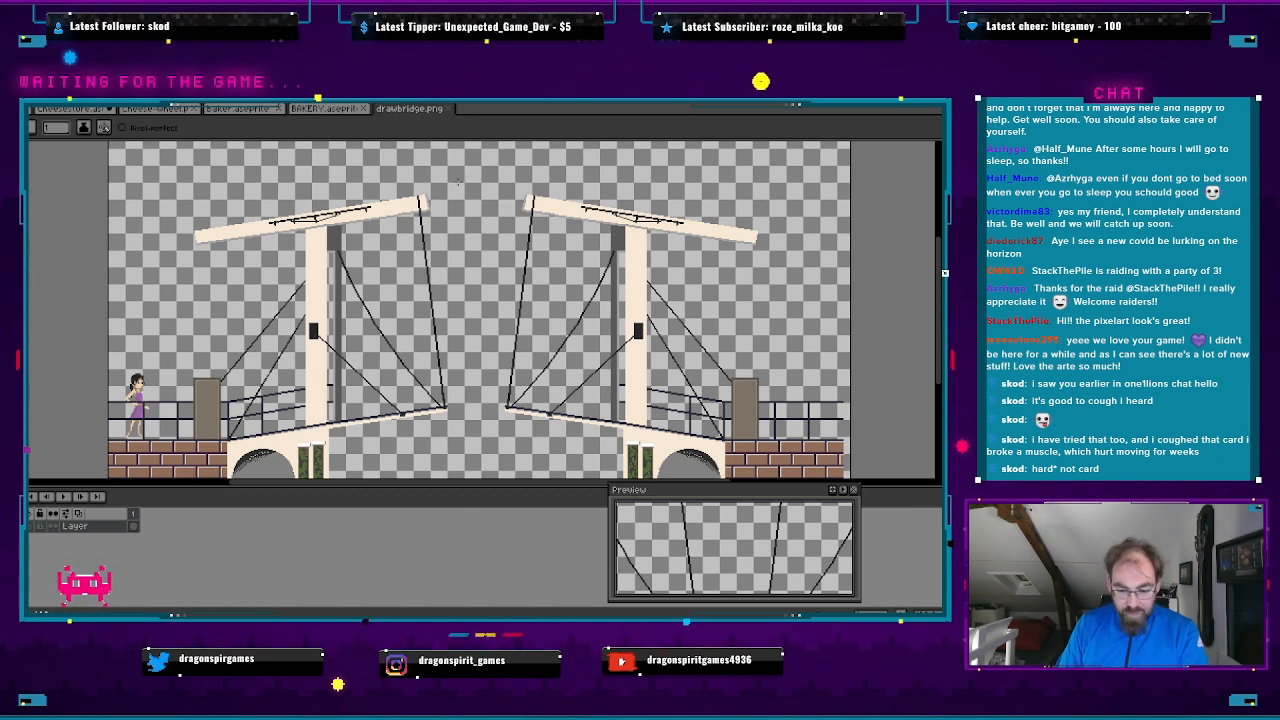
- Switch to Unity to view the bakery in the Amsterdam scene, and return to Aseprite
{"action": "key", "text": "alt+Tab"}
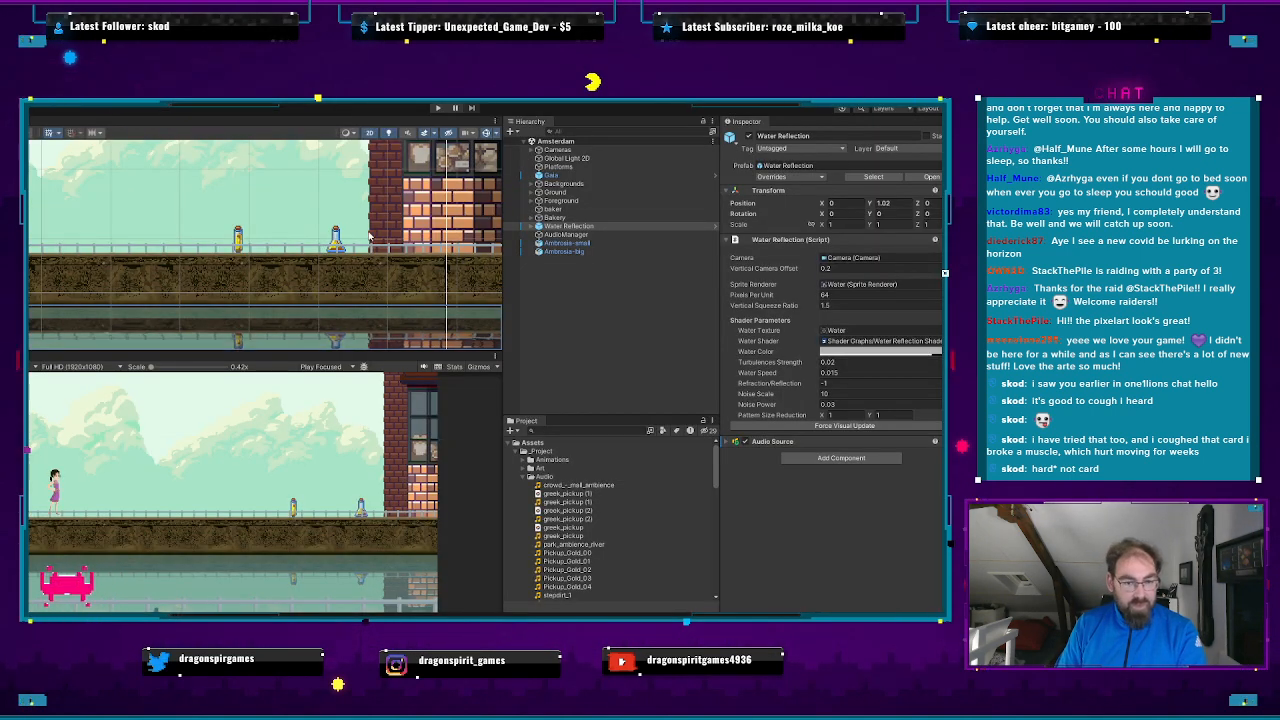
{"action": "scroll", "coordinate": [355, 279], "scroll_direction": "down", "scroll_amount": 4}
{"action": "scroll", "coordinate": [389, 277], "scroll_direction": "up", "scroll_amount": 5}
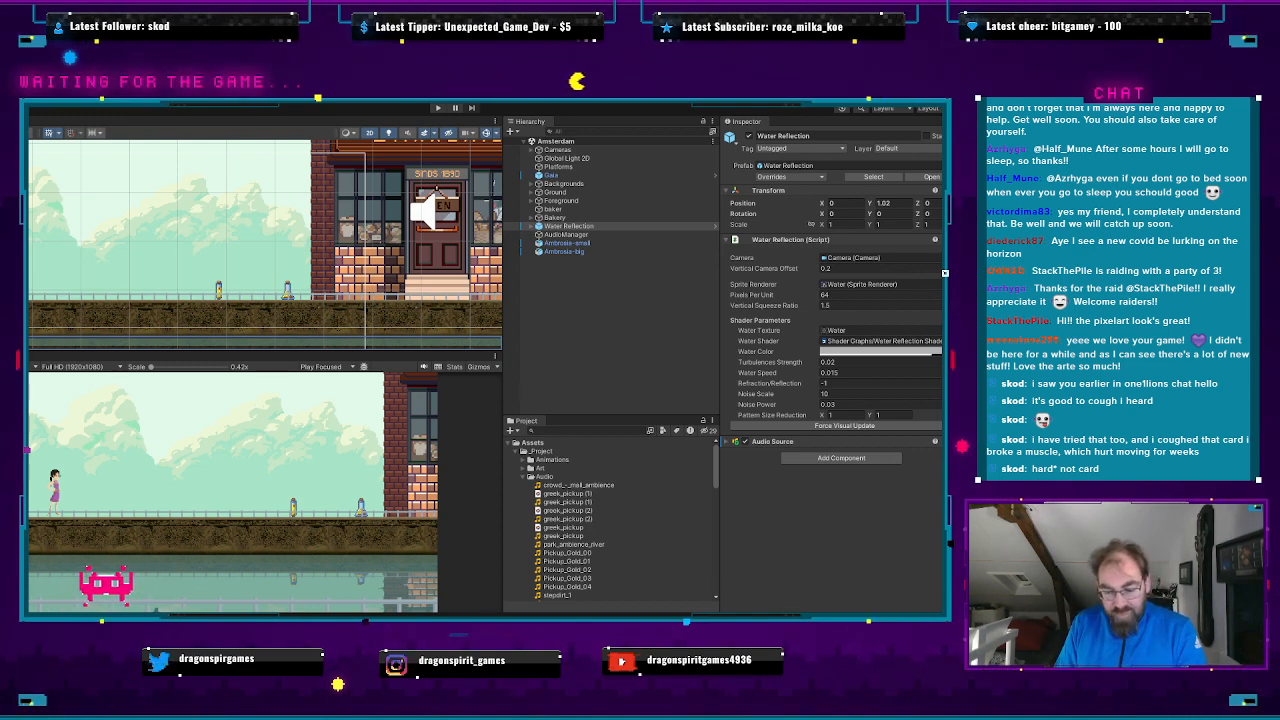
{"action": "key", "text": "alt+Tab"}
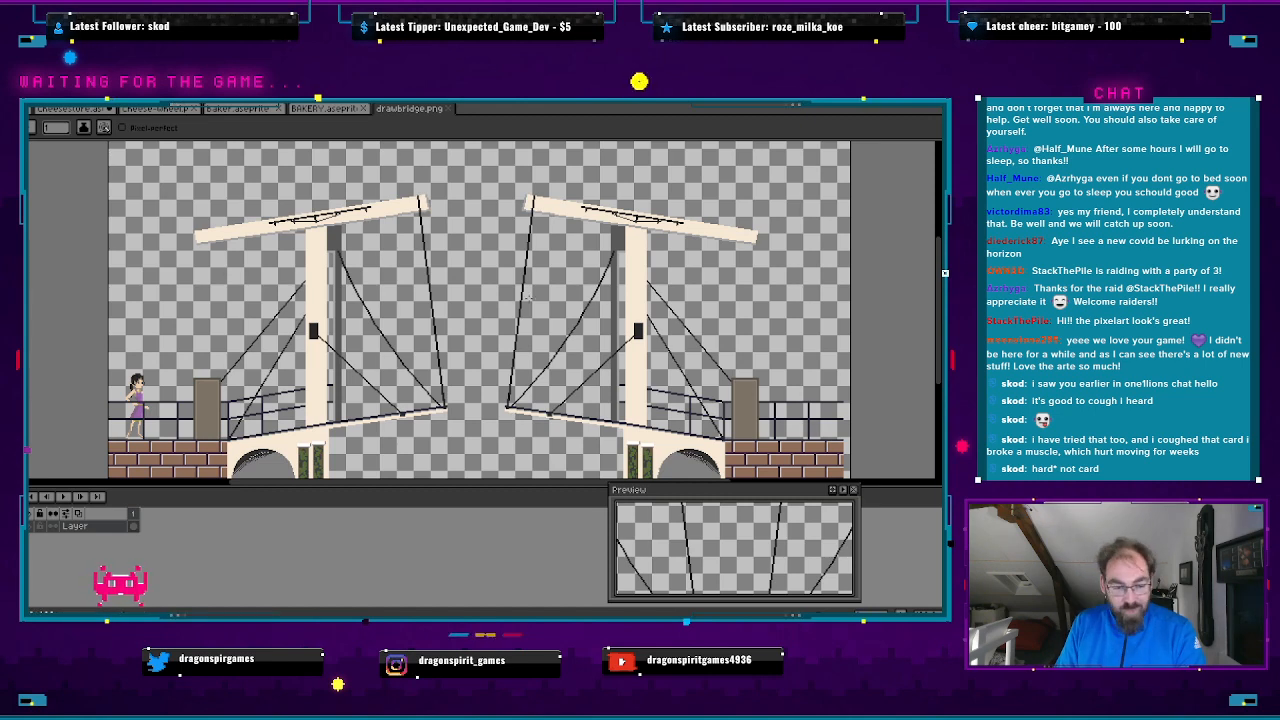
- Open the recent Rijksmuseum image and examine the museum's towers and facade
{"action": "key", "text": "ctrl+Tab"}
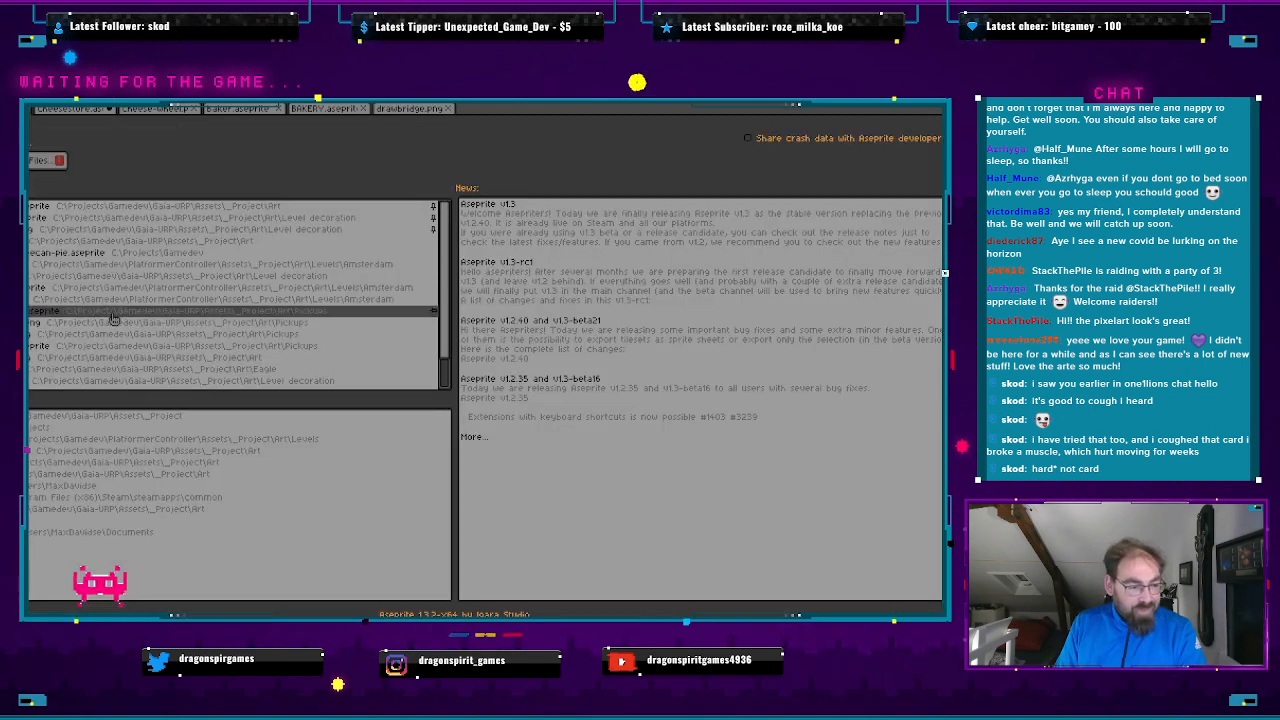
{"action": "left_click", "coordinate": [31, 360]}
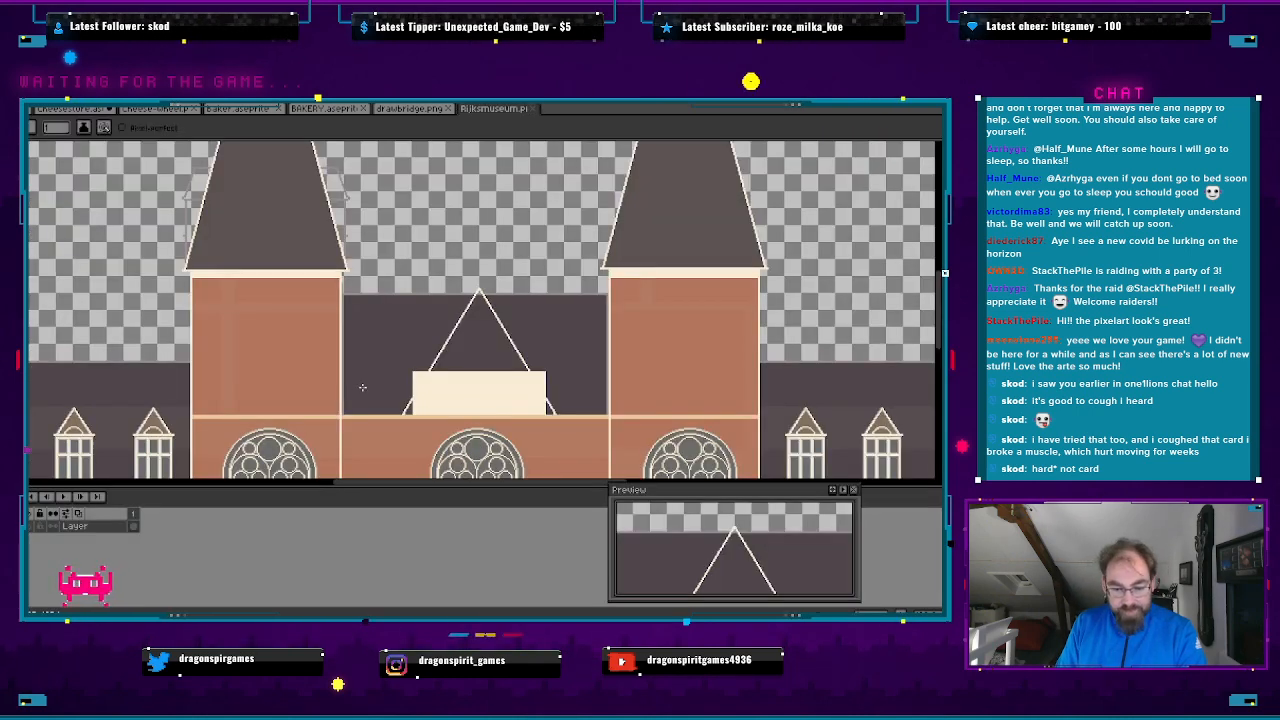
{"action": "scroll", "coordinate": [405, 355], "scroll_direction": "down", "scroll_amount": 3}
{"action": "scroll", "coordinate": [430, 390], "scroll_direction": "up", "scroll_amount": 1}
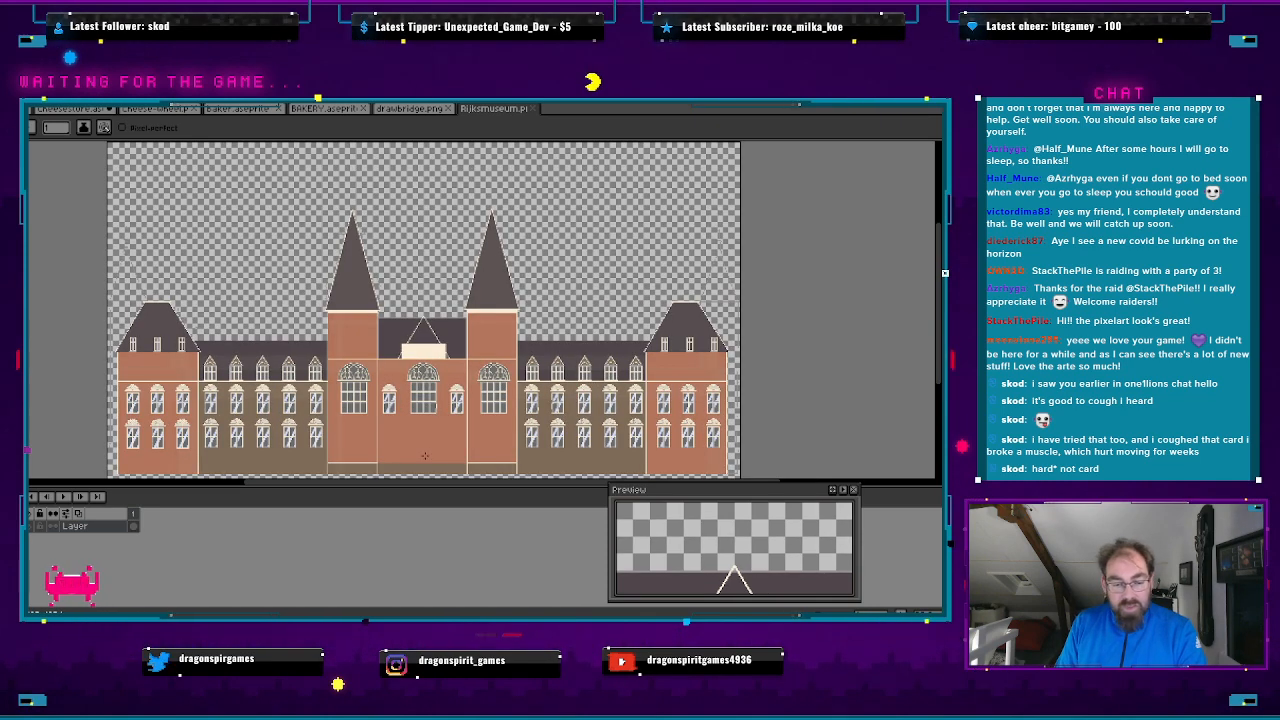
{"action": "scroll", "coordinate": [425, 456], "scroll_direction": "up", "scroll_amount": 1}
{"action": "left_click_drag", "start_coordinate": [425, 456], "coordinate": [576, 387]}
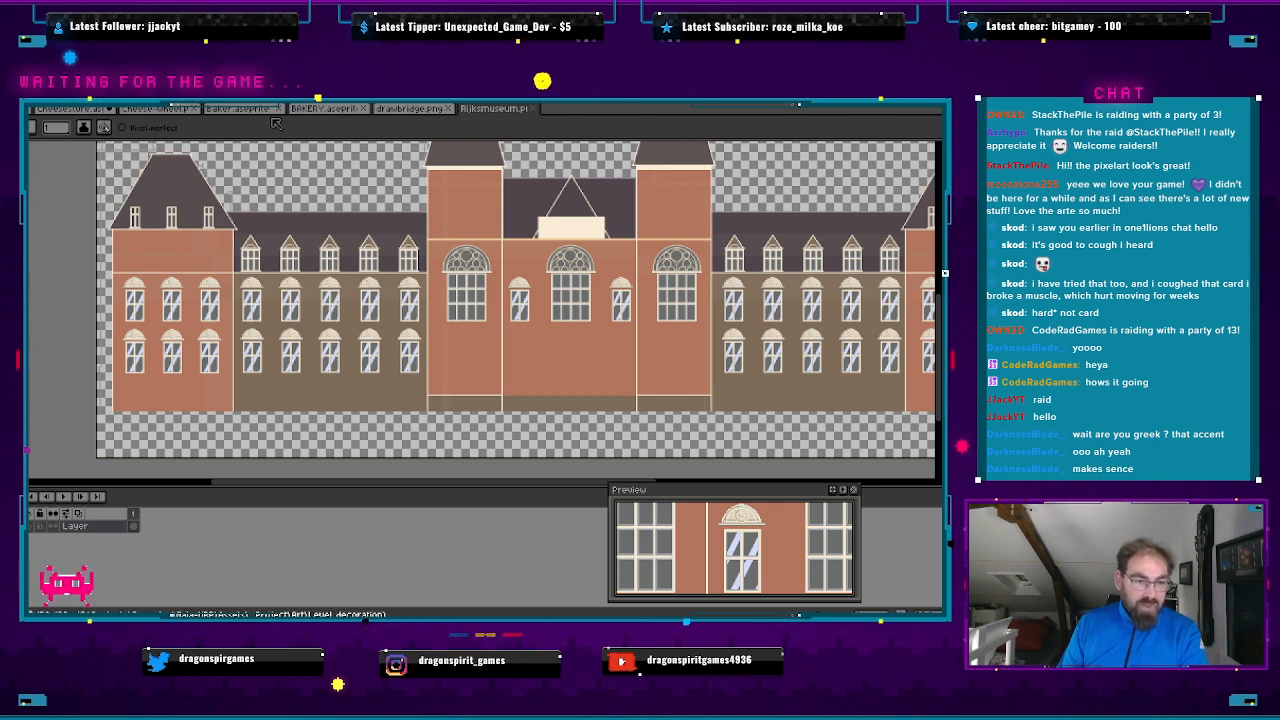
- Look at the bakery drawing again for comparison and return to the cheese store drawing
{"action": "left_click", "coordinate": [323, 108]}
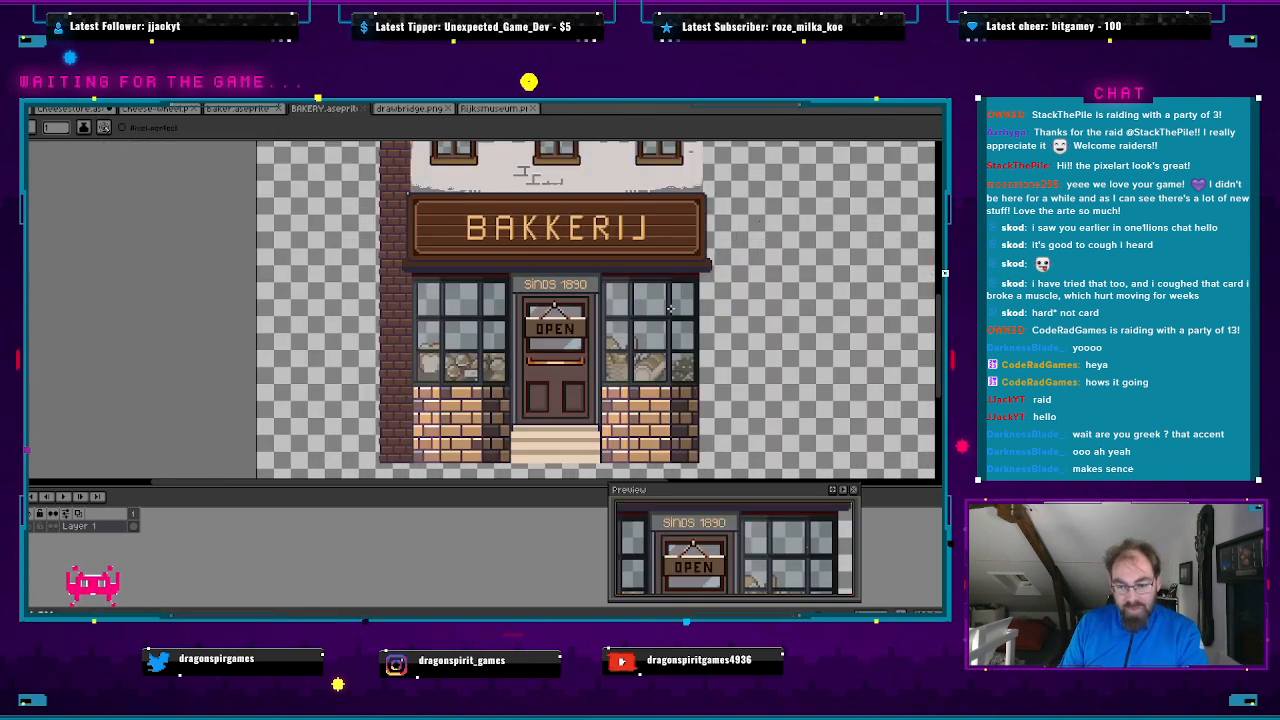
{"action": "scroll", "coordinate": [670, 308], "scroll_direction": "down", "scroll_amount": 2}
{"action": "scroll", "coordinate": [680, 309], "scroll_direction": "up", "scroll_amount": 1}
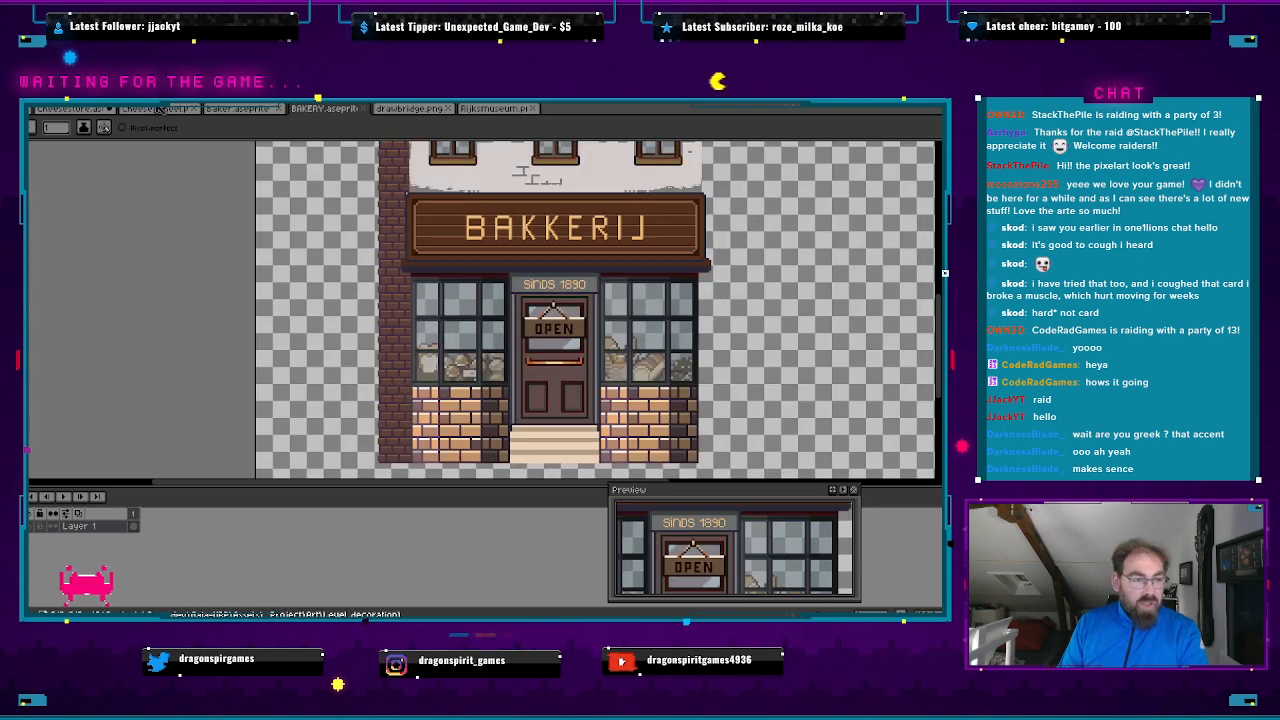
{"action": "left_click", "coordinate": [72, 108]}
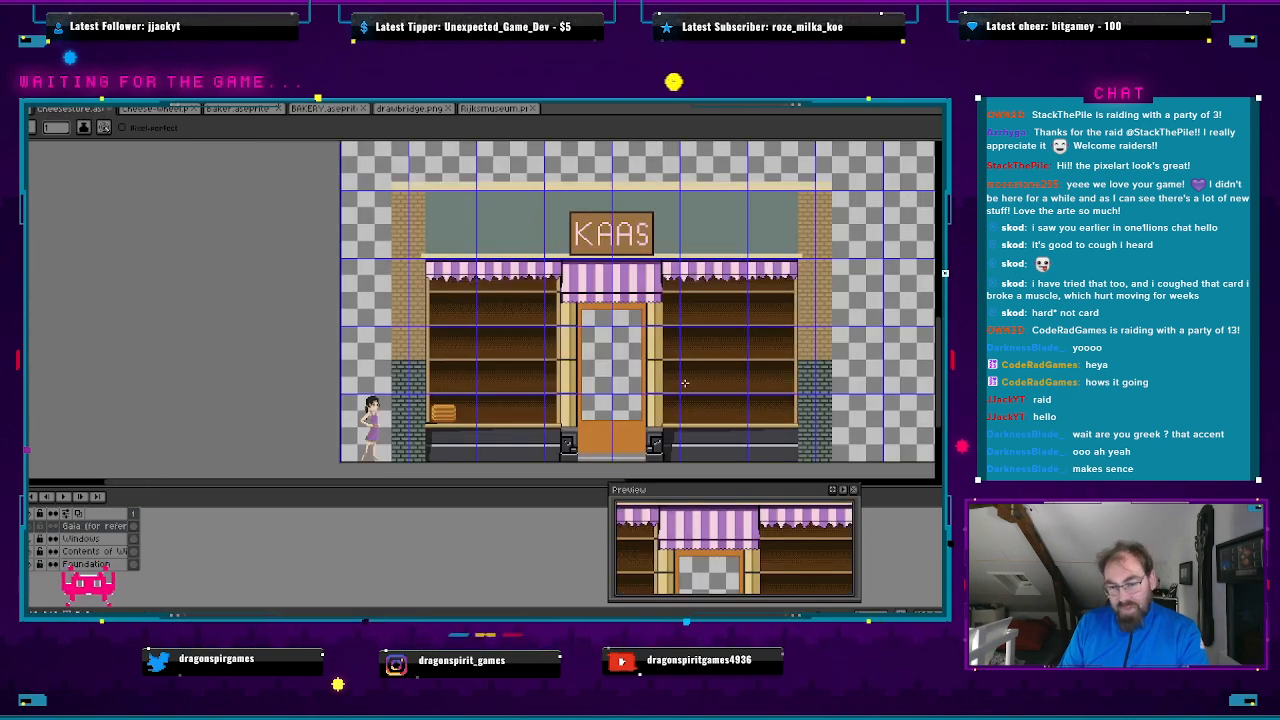
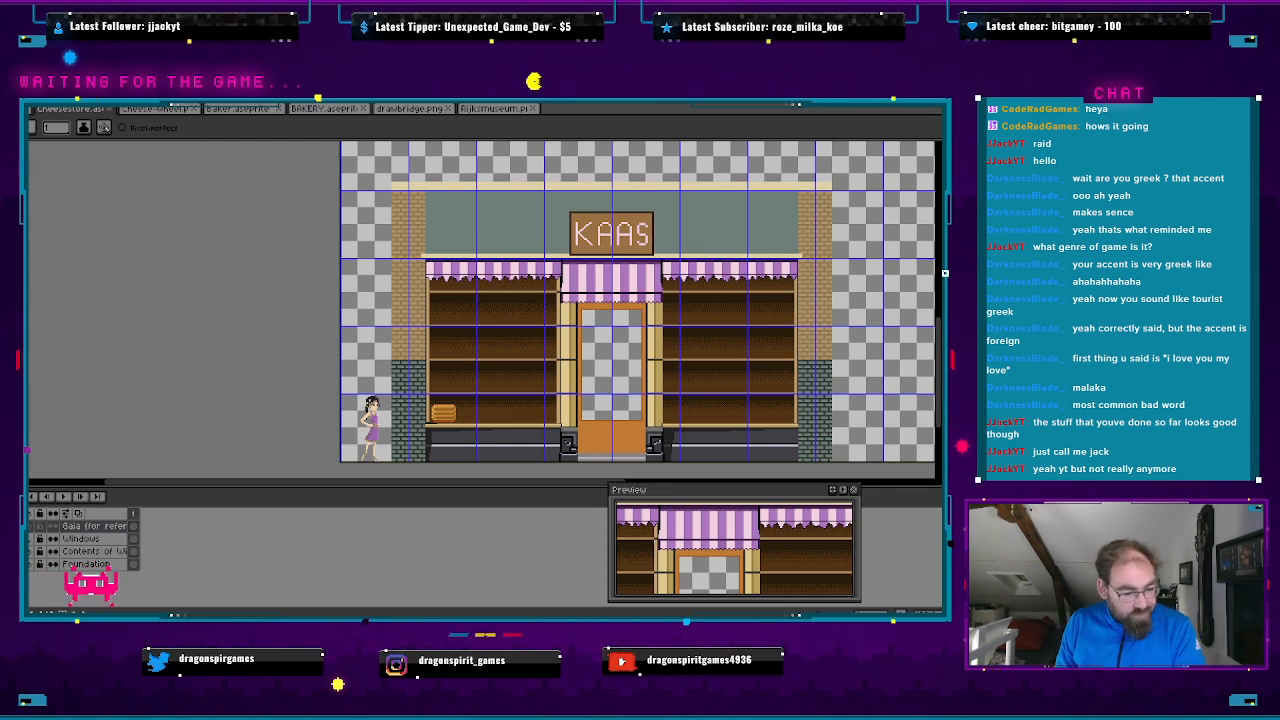
- Make the window contents layer active and select the door's whole rectangular glass opening with the rectangular marquee
{"action": "left_click", "coordinate": [103, 566]}
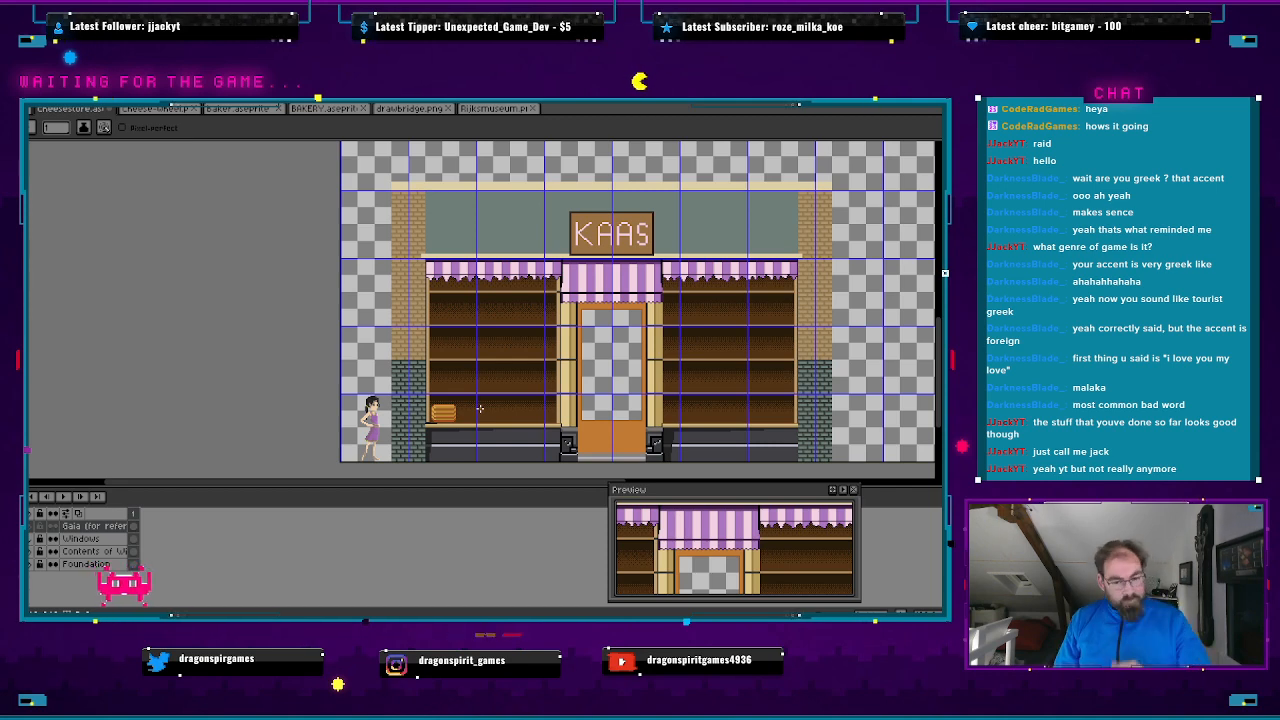
{"action": "scroll", "coordinate": [479, 408], "scroll_direction": "up", "scroll_amount": 1}
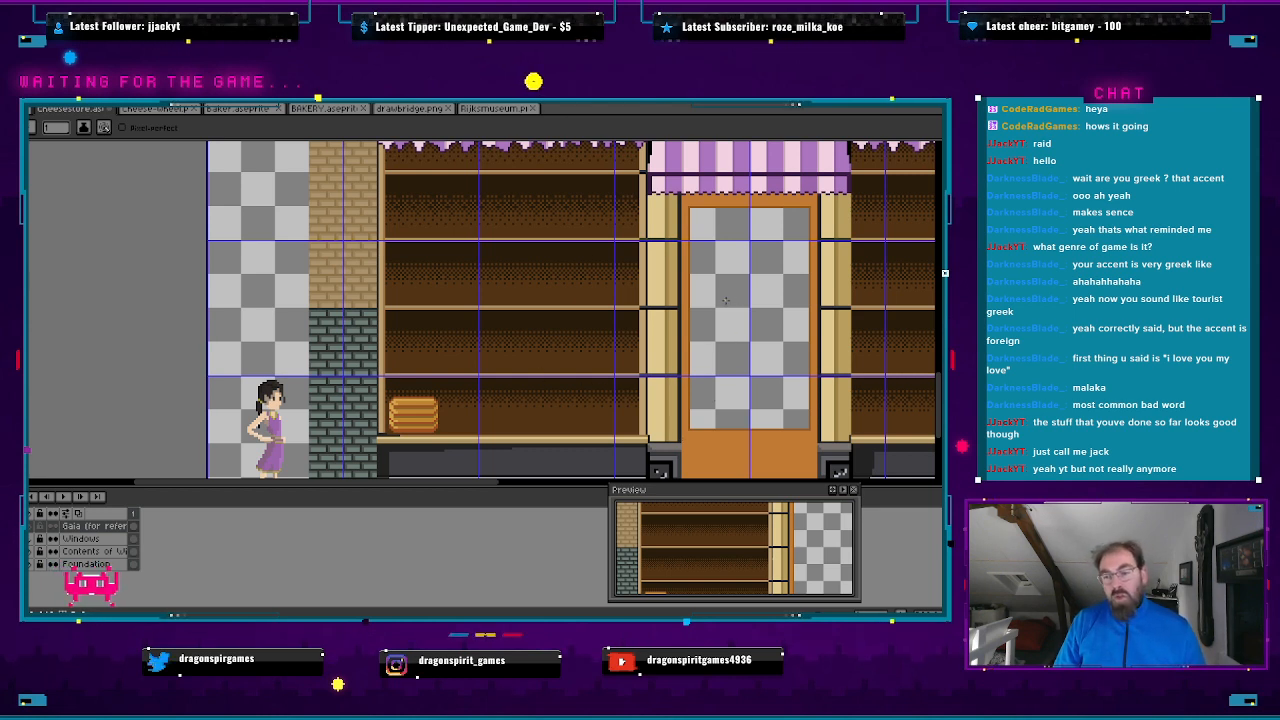
{"action": "key", "text": "m"}
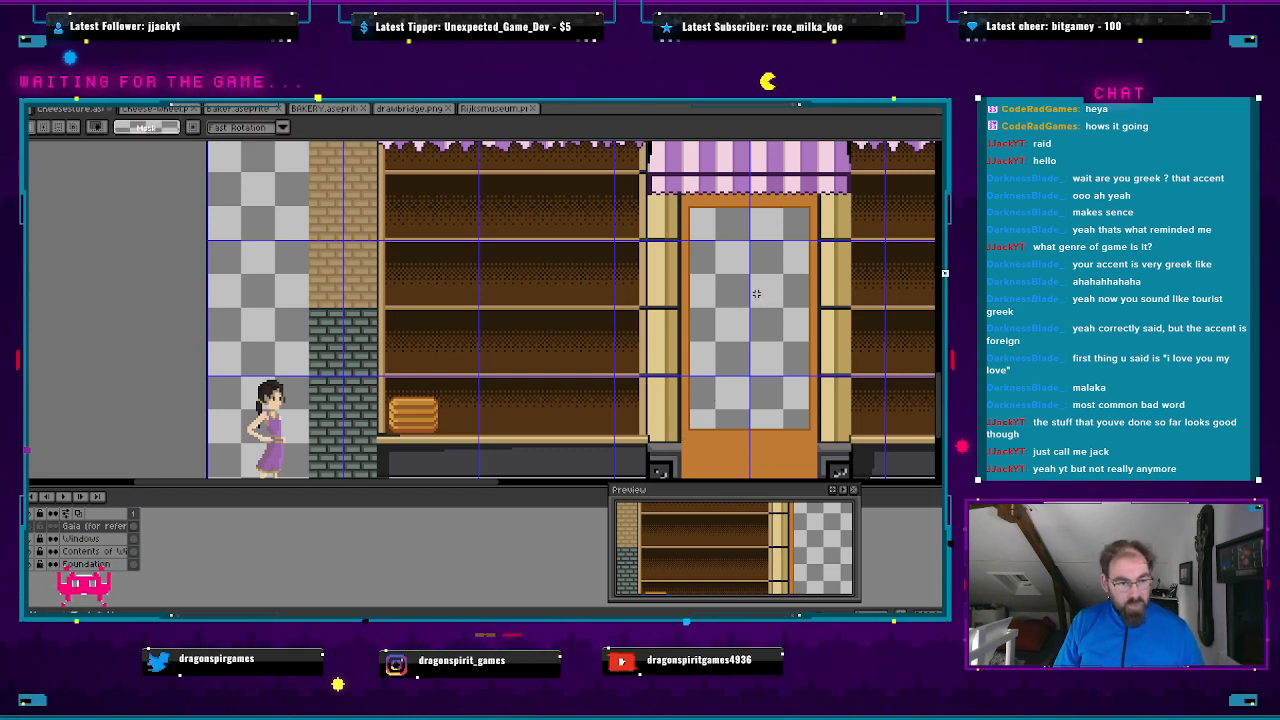
{"action": "left_click", "coordinate": [95, 551]}
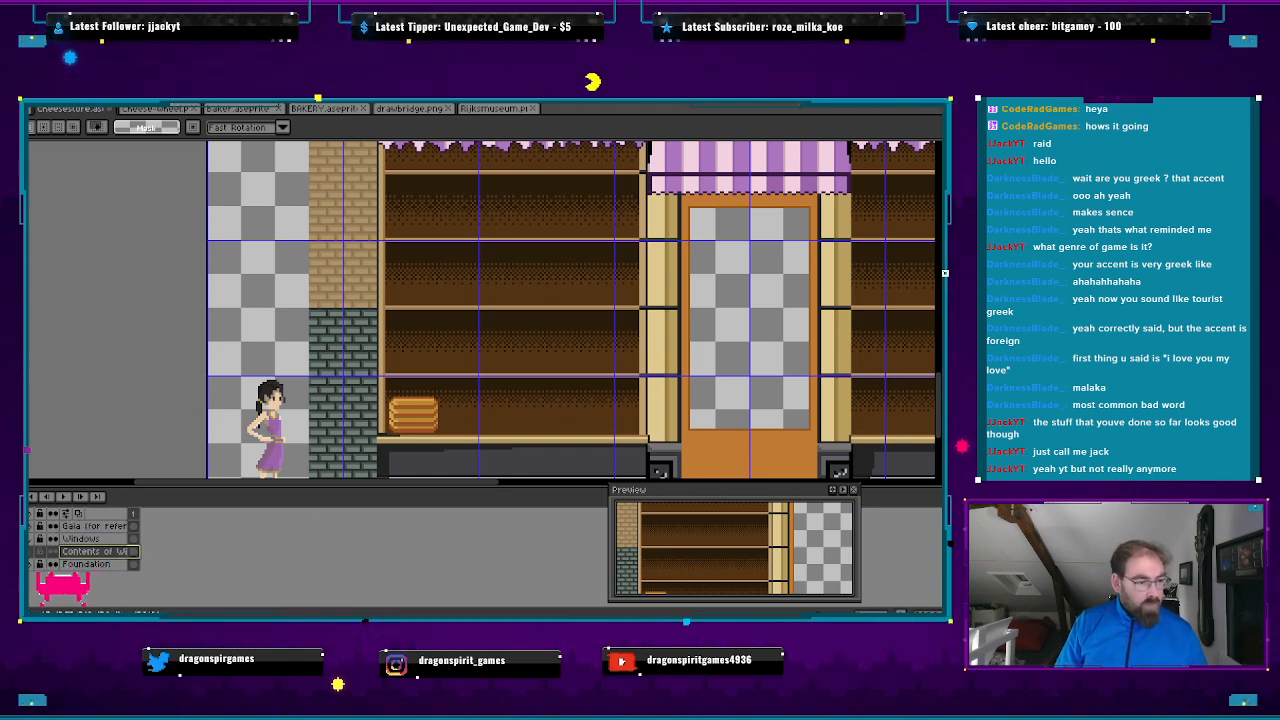
{"action": "scroll", "coordinate": [762, 305], "scroll_direction": "up", "scroll_amount": 3}
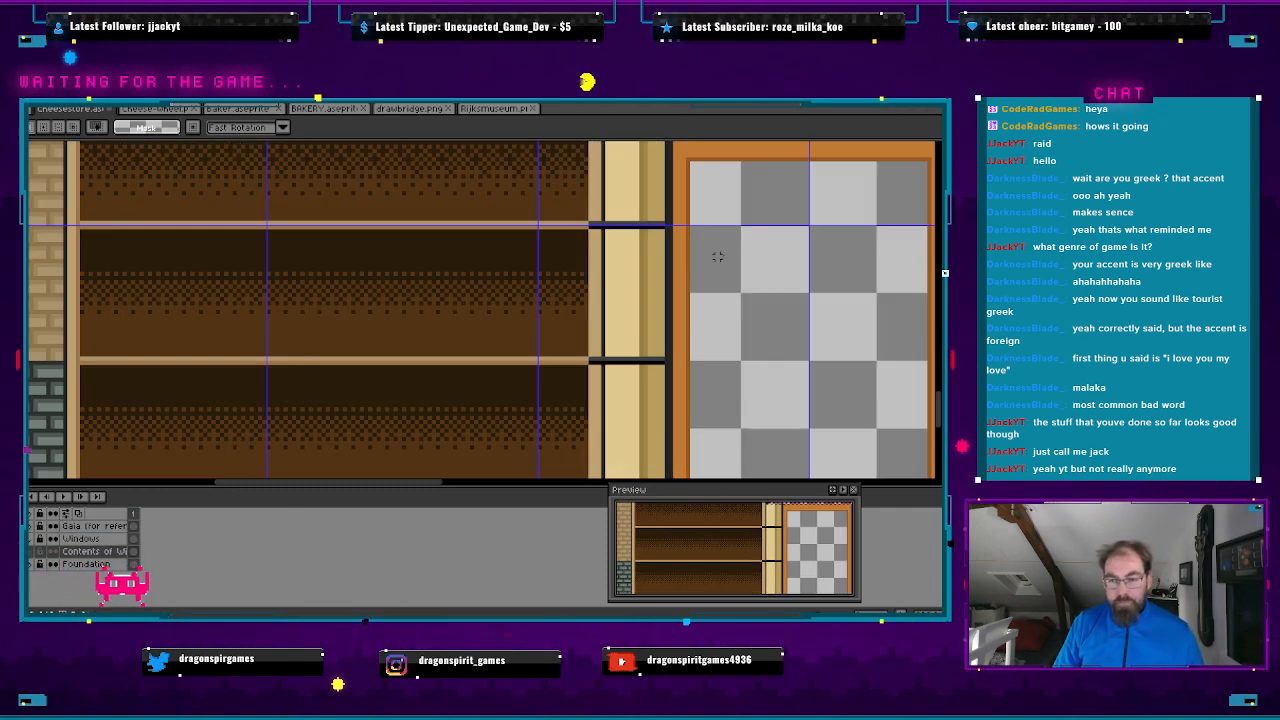
{"action": "left_click_drag", "start_coordinate": [762, 305], "coordinate": [520, 283]}
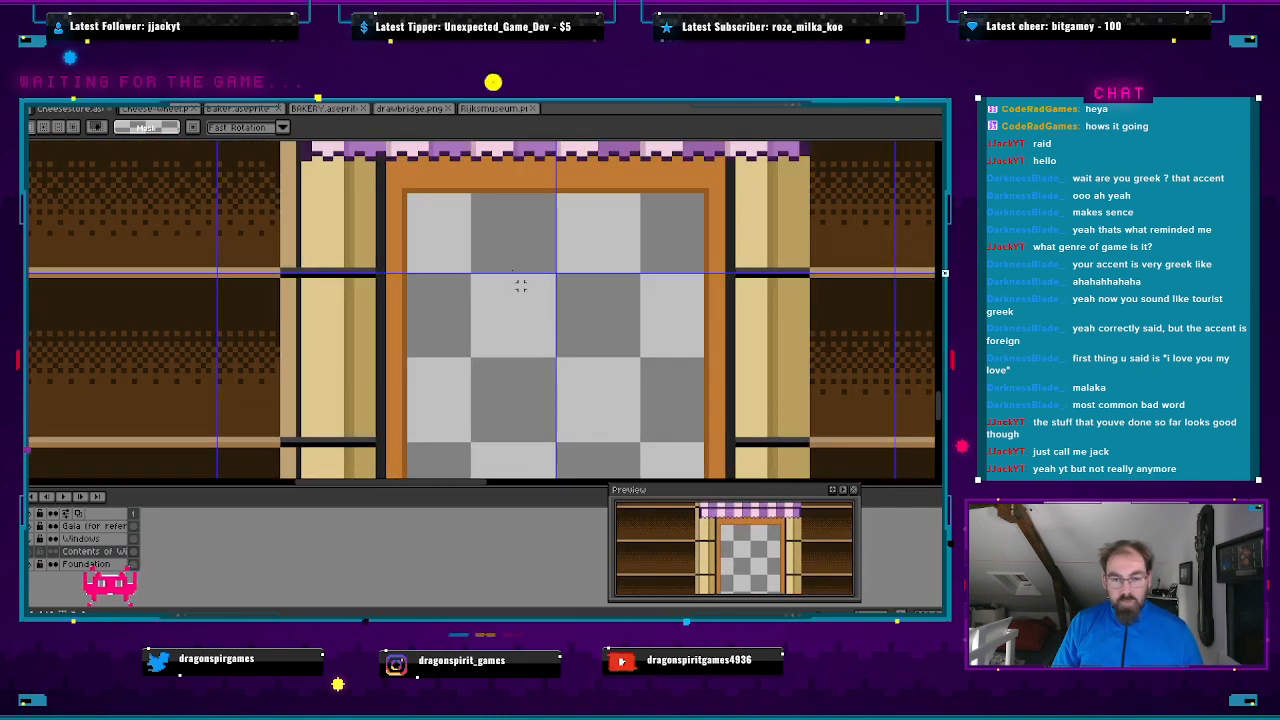
{"action": "left_click_drag", "start_coordinate": [409, 196], "coordinate": [706, 396]}
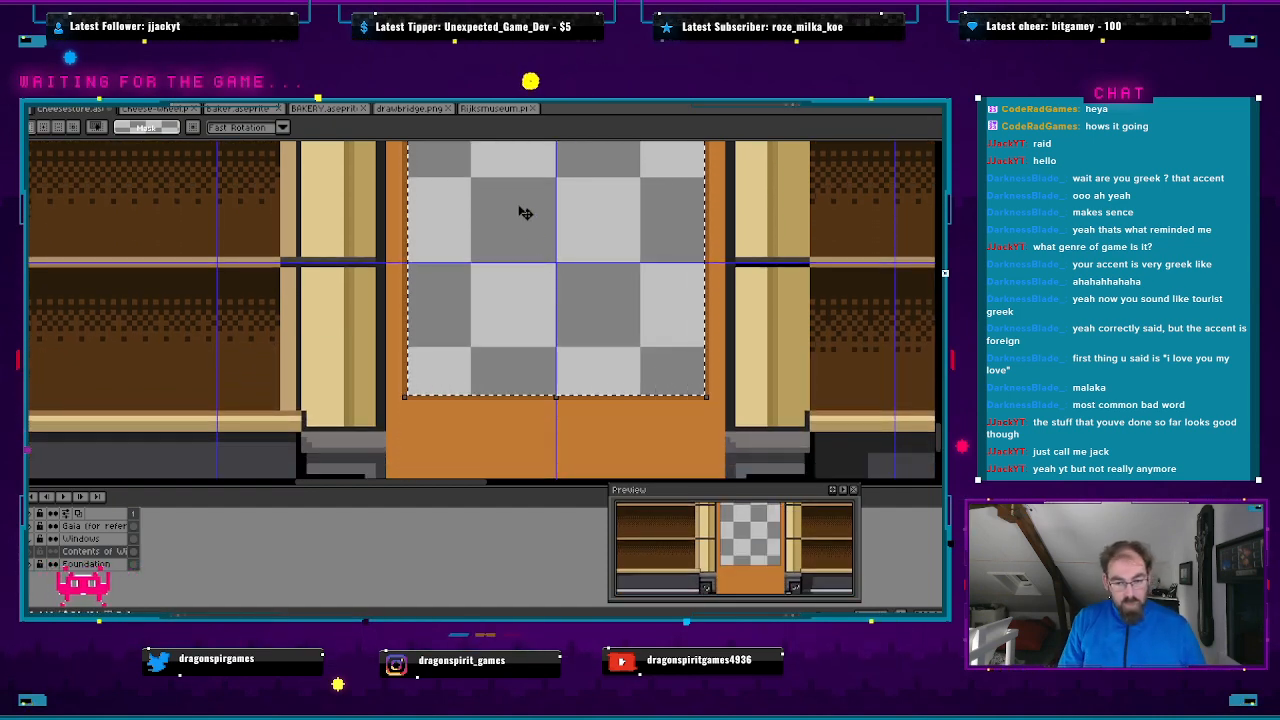
- Try filling the door's glass opening with translucent brown on the window contents layer, and undo the fill
{"action": "key", "text": "g"}
{"action": "left_click", "coordinate": [540, 242]}
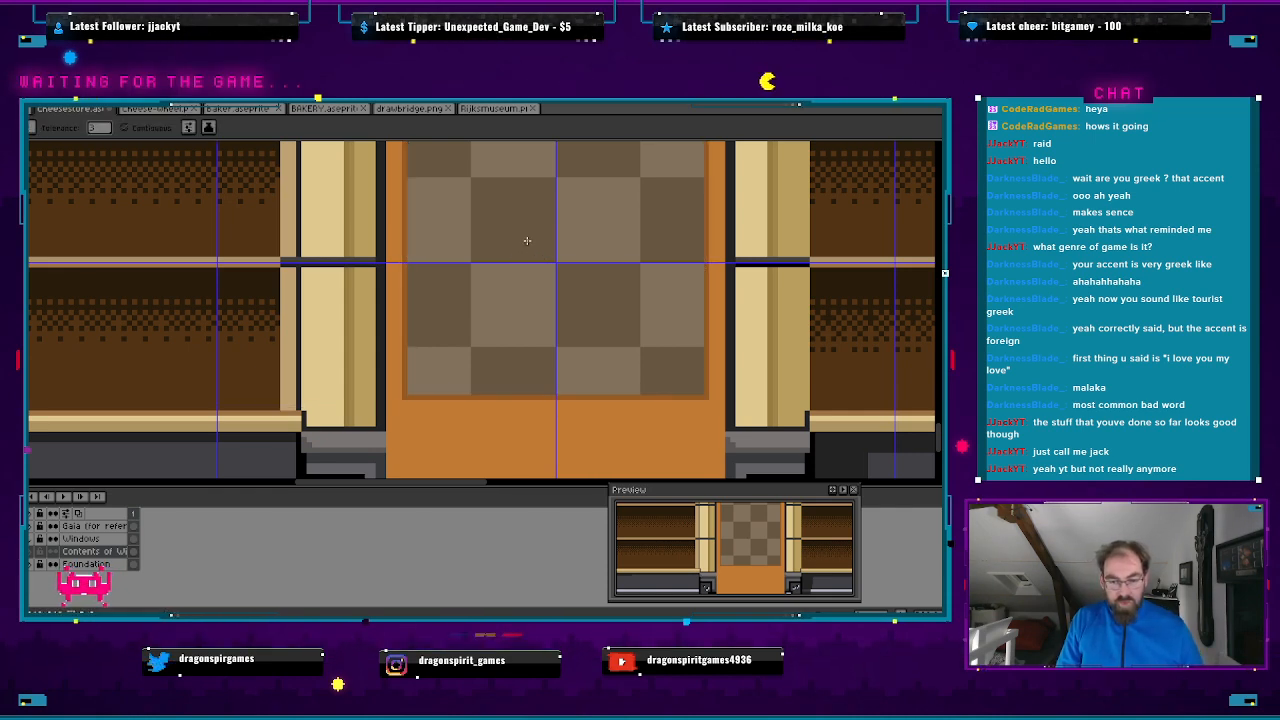
{"action": "scroll", "coordinate": [510, 260], "scroll_direction": "down", "scroll_amount": 2}
{"action": "scroll", "coordinate": [506, 260], "scroll_direction": "down", "scroll_amount": 3}
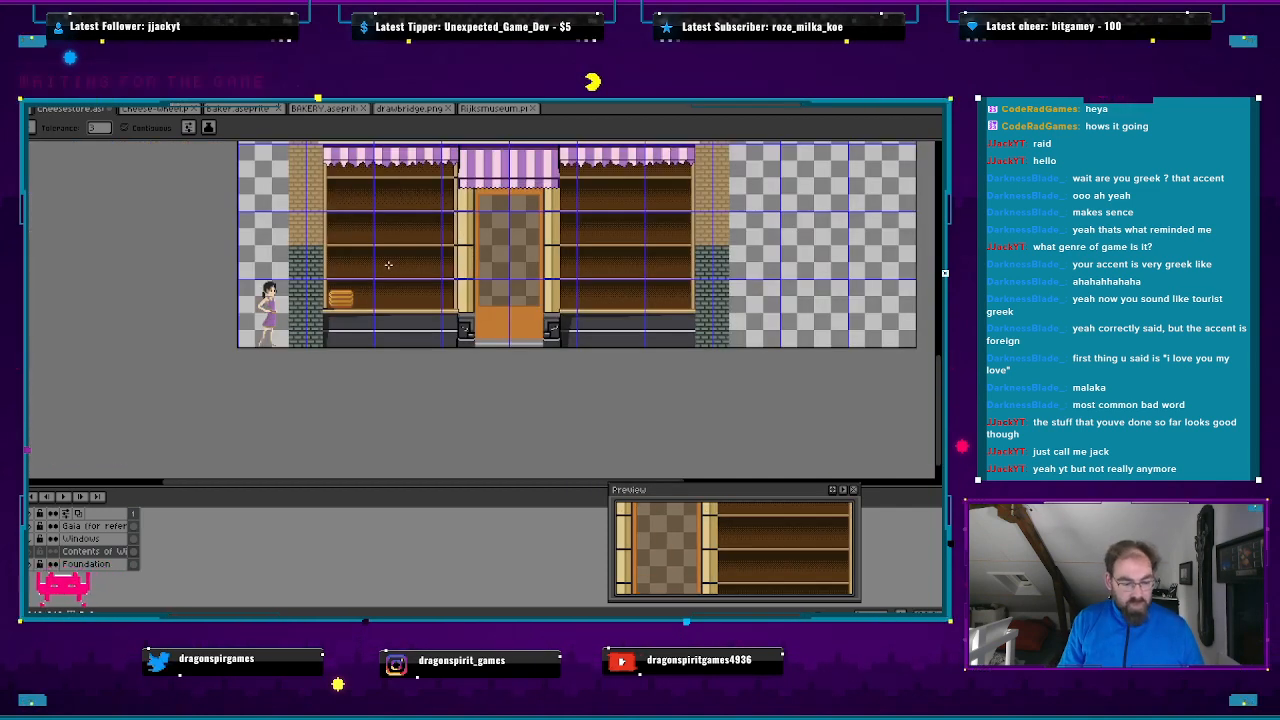
{"action": "key", "text": "ctrl+z"}
{"action": "key", "text": "ctrl+z"}
{"action": "key", "text": "ctrl+z"}
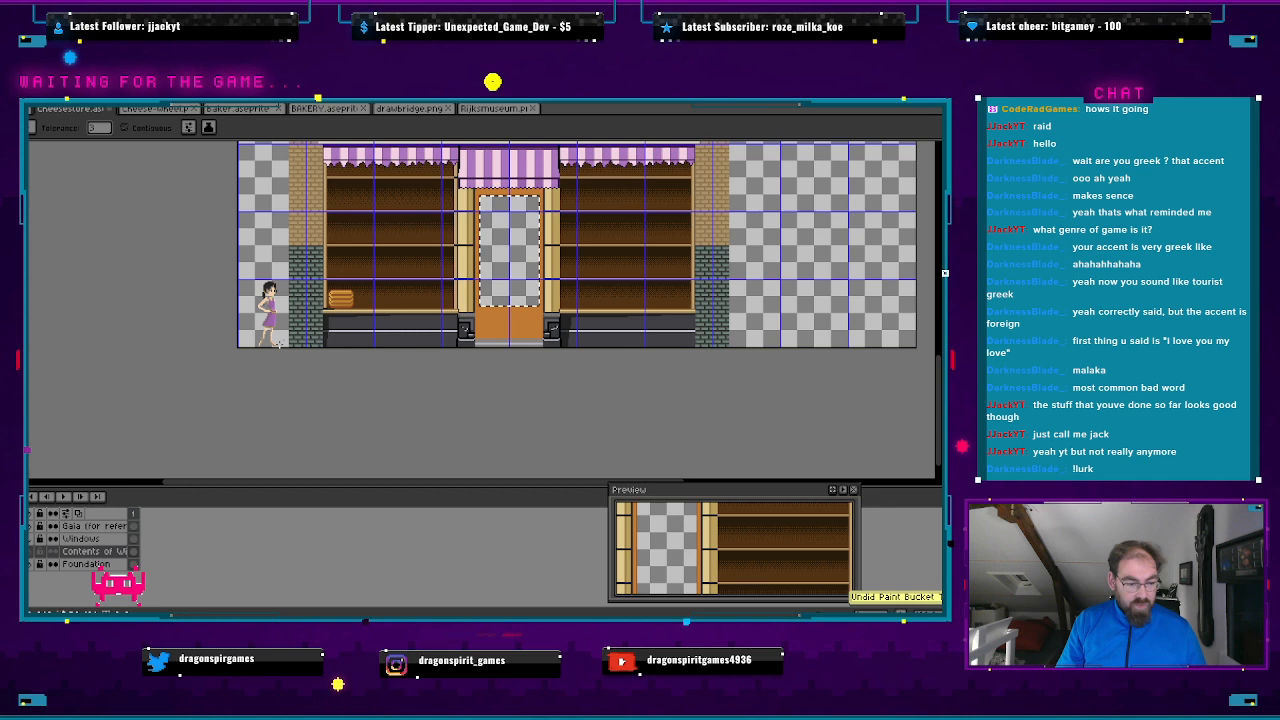
- Show the Windows layer, make it active, fill the door's selected glass opening with translucent brown, and clear the selection
{"action": "left_click", "coordinate": [88, 539]}
{"action": "key", "text": "g"}
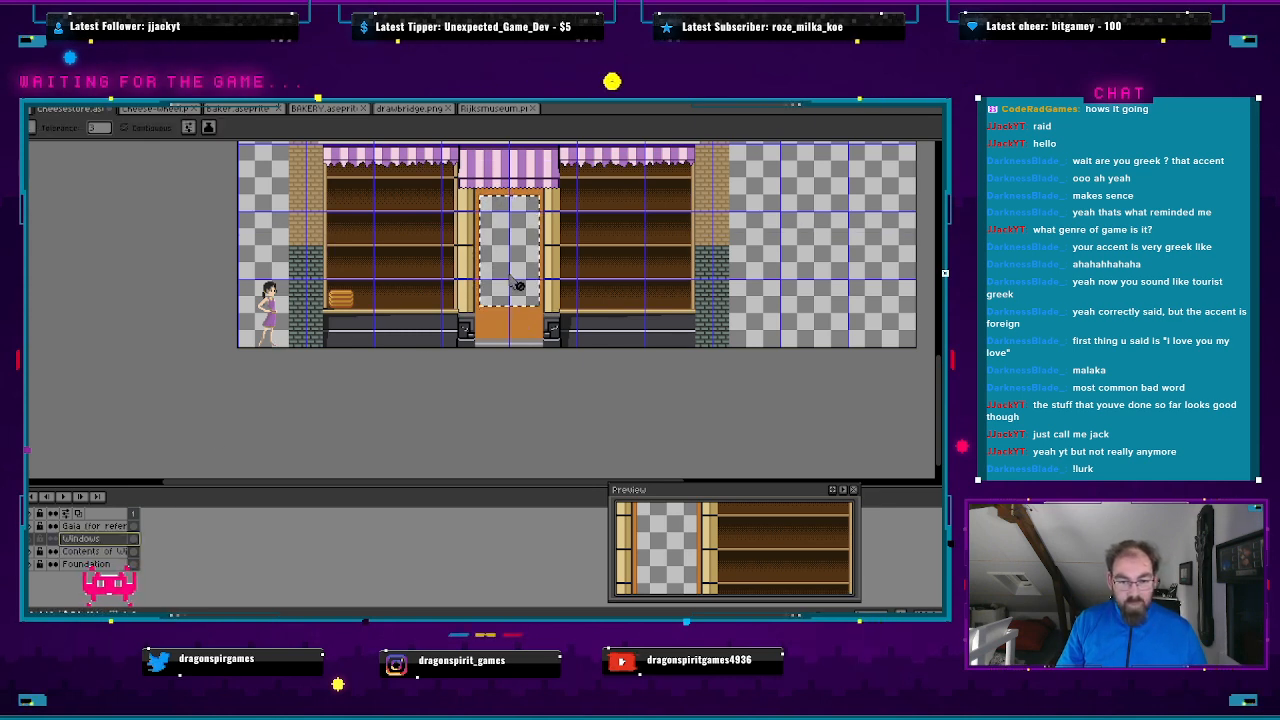
{"action": "left_click", "coordinate": [107, 540]}
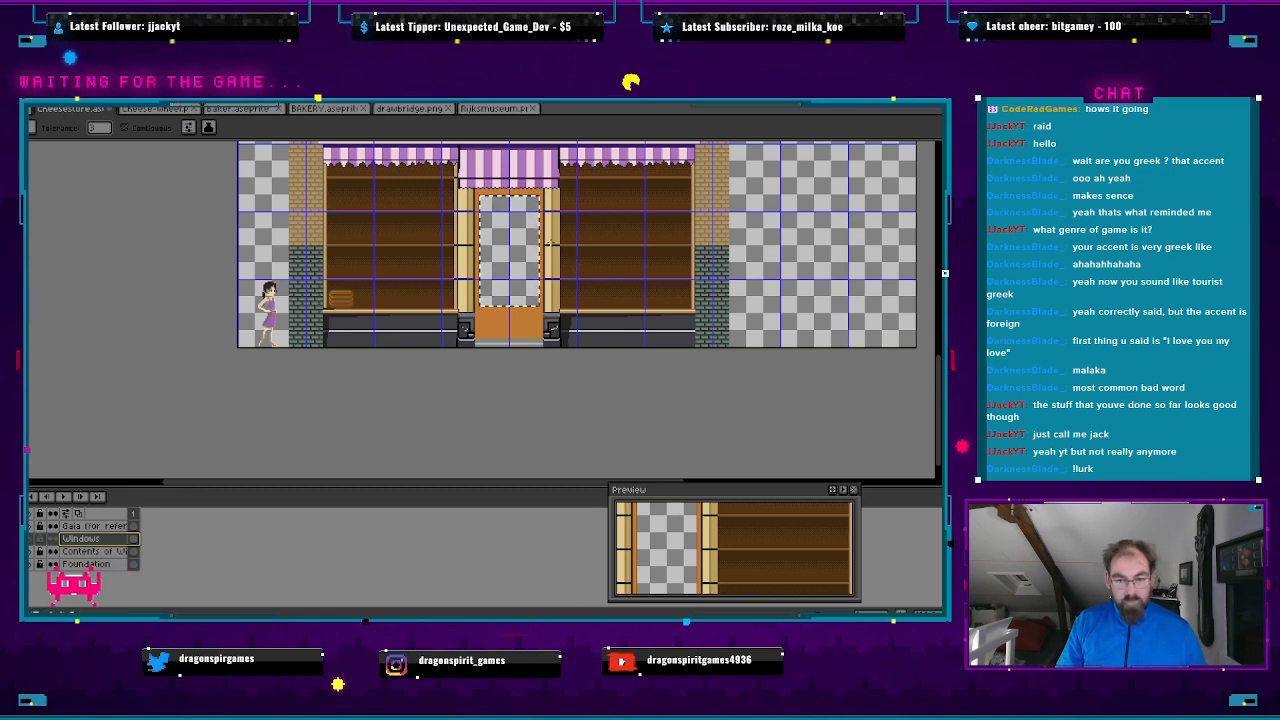
{"action": "left_click", "coordinate": [518, 241]}
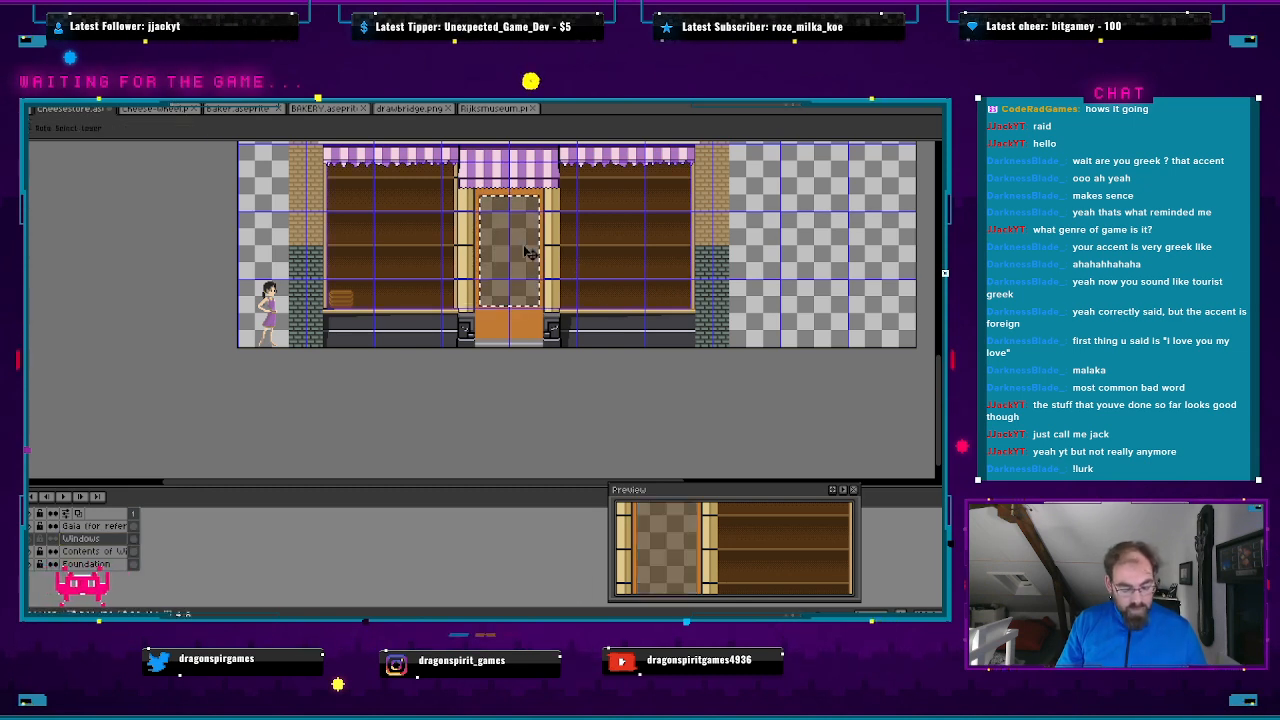
{"action": "key", "text": "ctrl+d"}
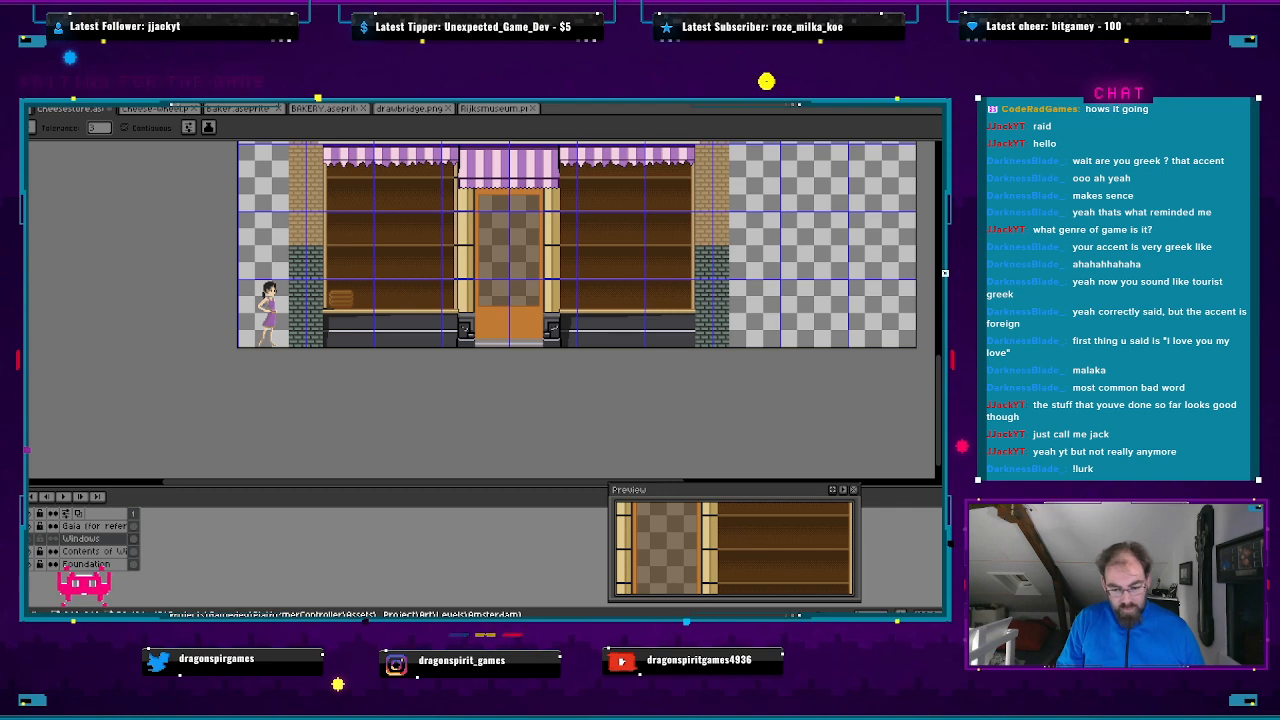
- Switch to Unity, examine the bakery with its baker object disabled and re-enabled, and return to the cheese store drawing
{"action": "left_click", "coordinate": [612, 617]}
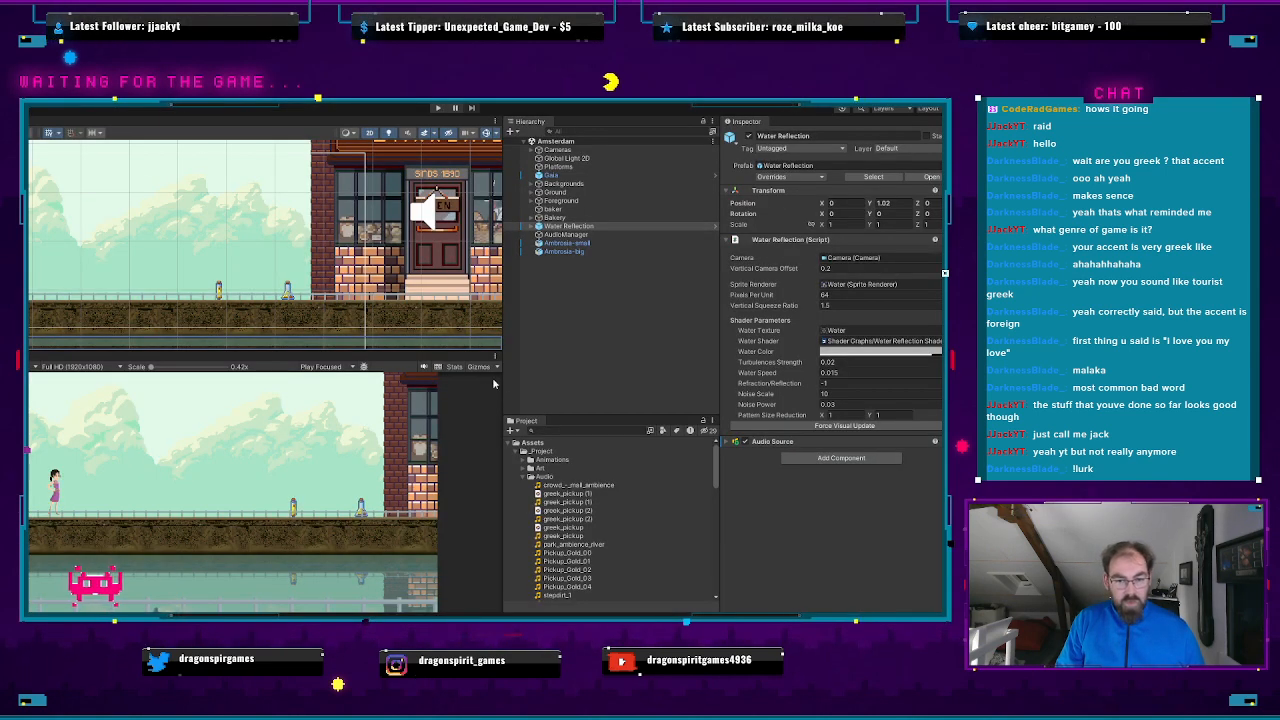
{"action": "left_click_drag", "start_coordinate": [445, 288], "coordinate": [319, 320]}
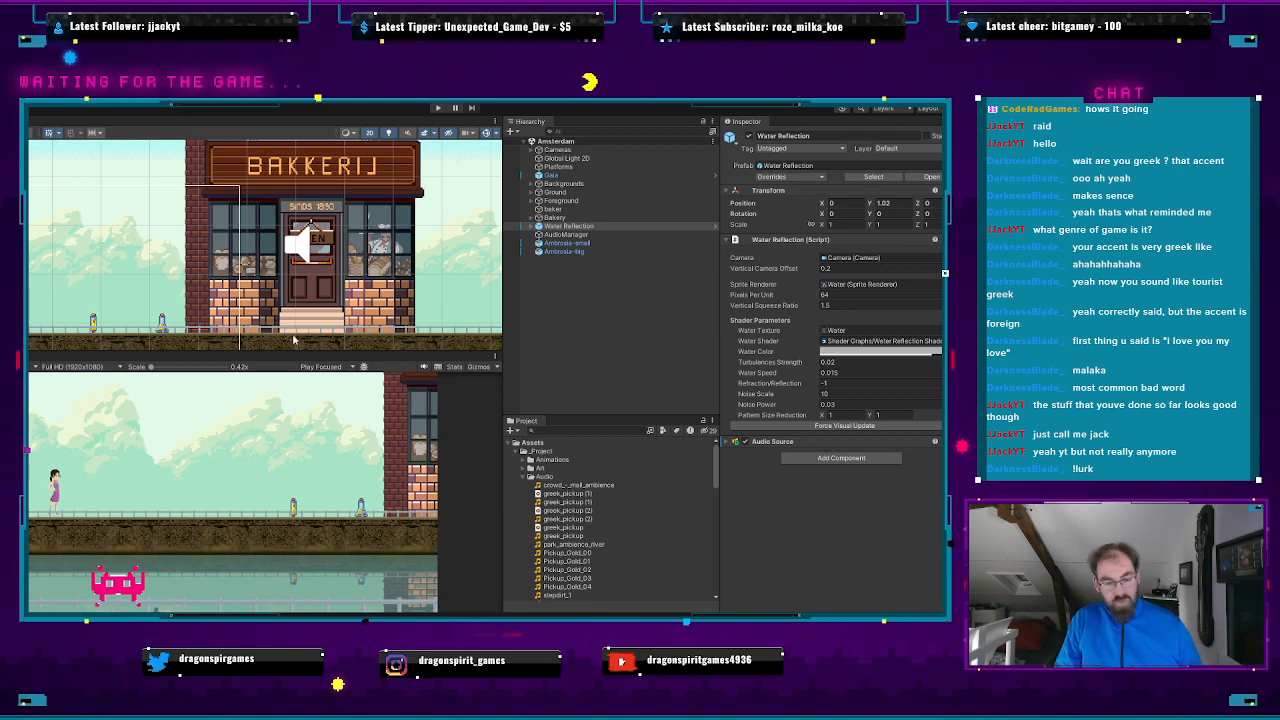
{"action": "left_click", "coordinate": [552, 209]}
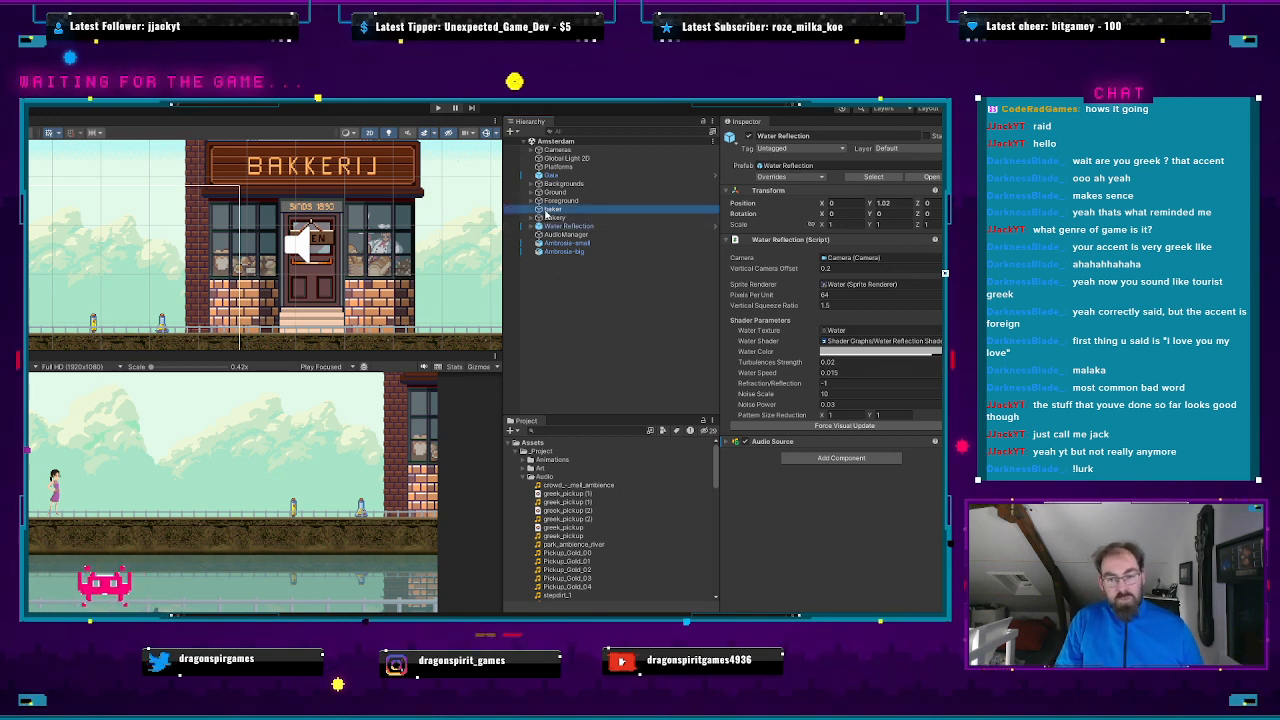
{"action": "left_click", "coordinate": [748, 137]}
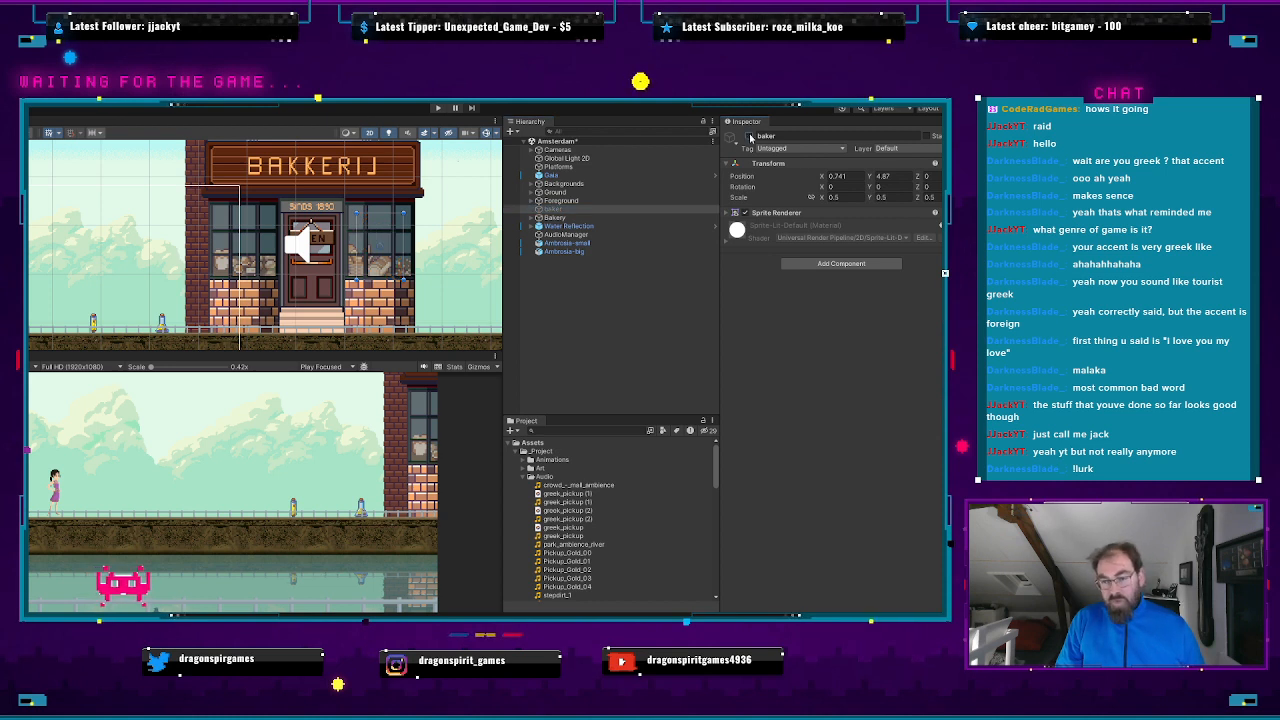
{"action": "left_click", "coordinate": [748, 137]}
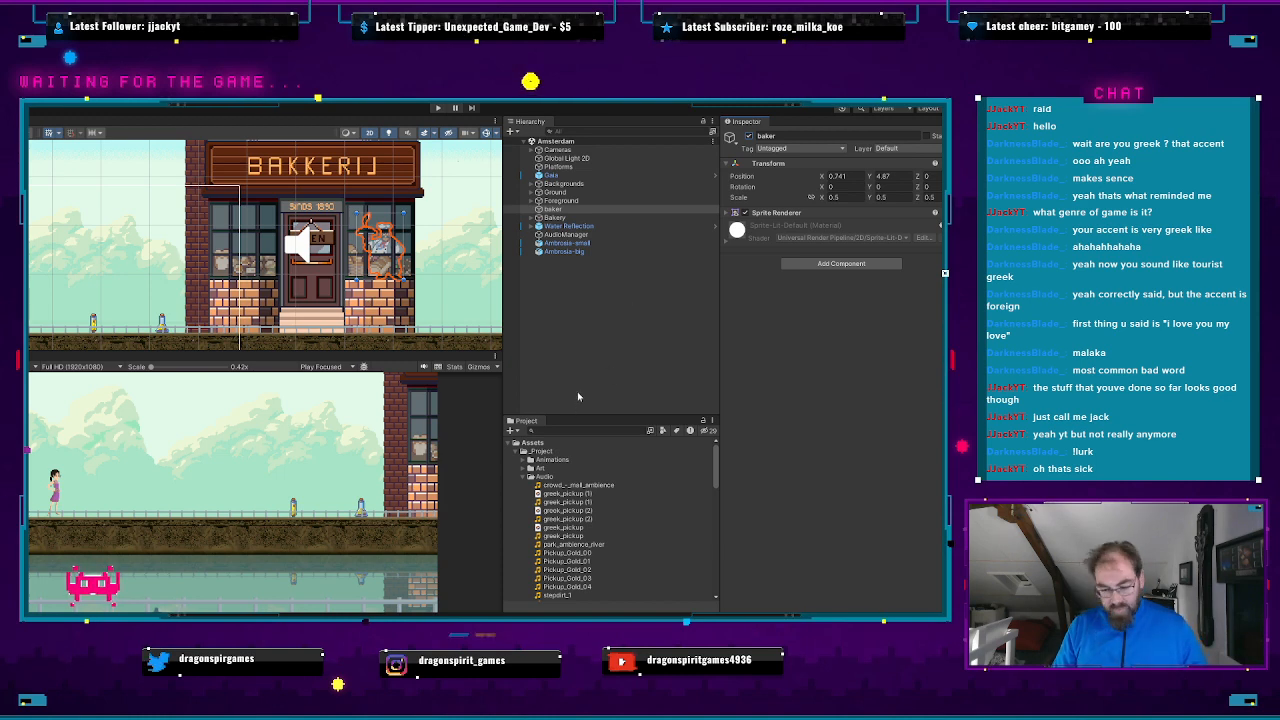
{"action": "key", "text": "alt+Tab"}
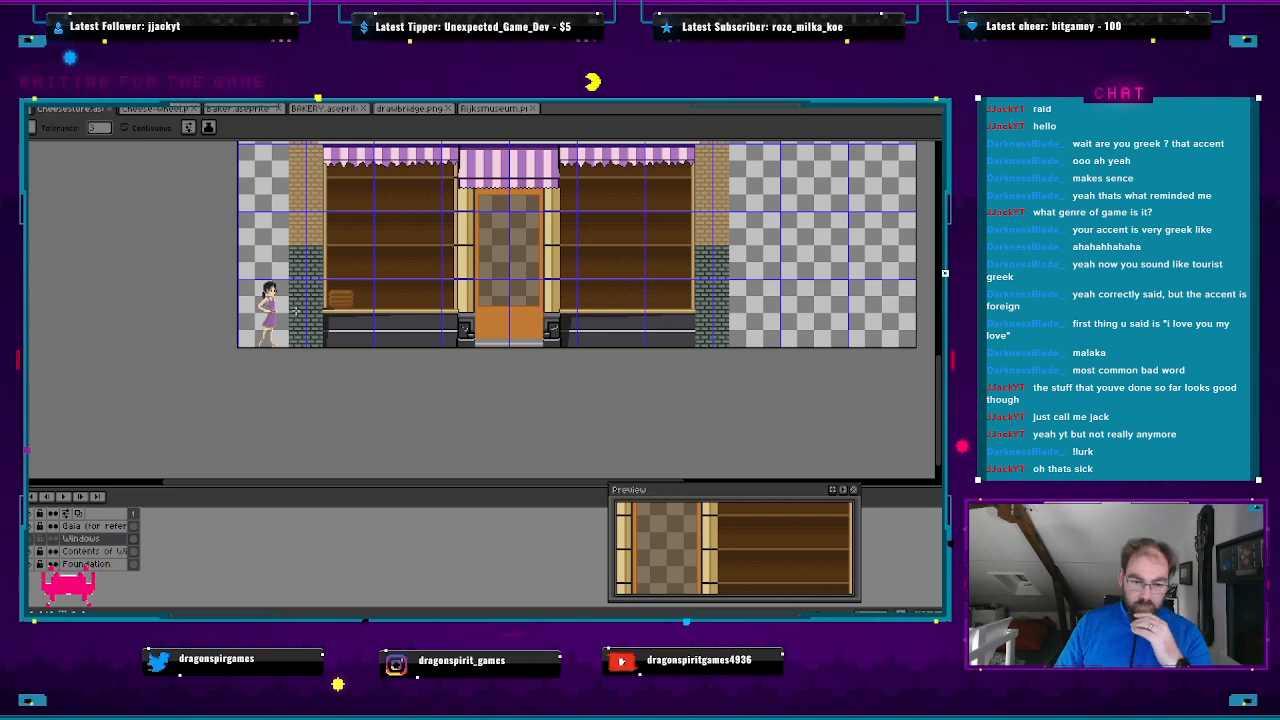
- Hide the Windows layer, make the window contents layer active, and select the cheese stack on the first window's lowest shelf
{"action": "left_click", "coordinate": [36, 540]}
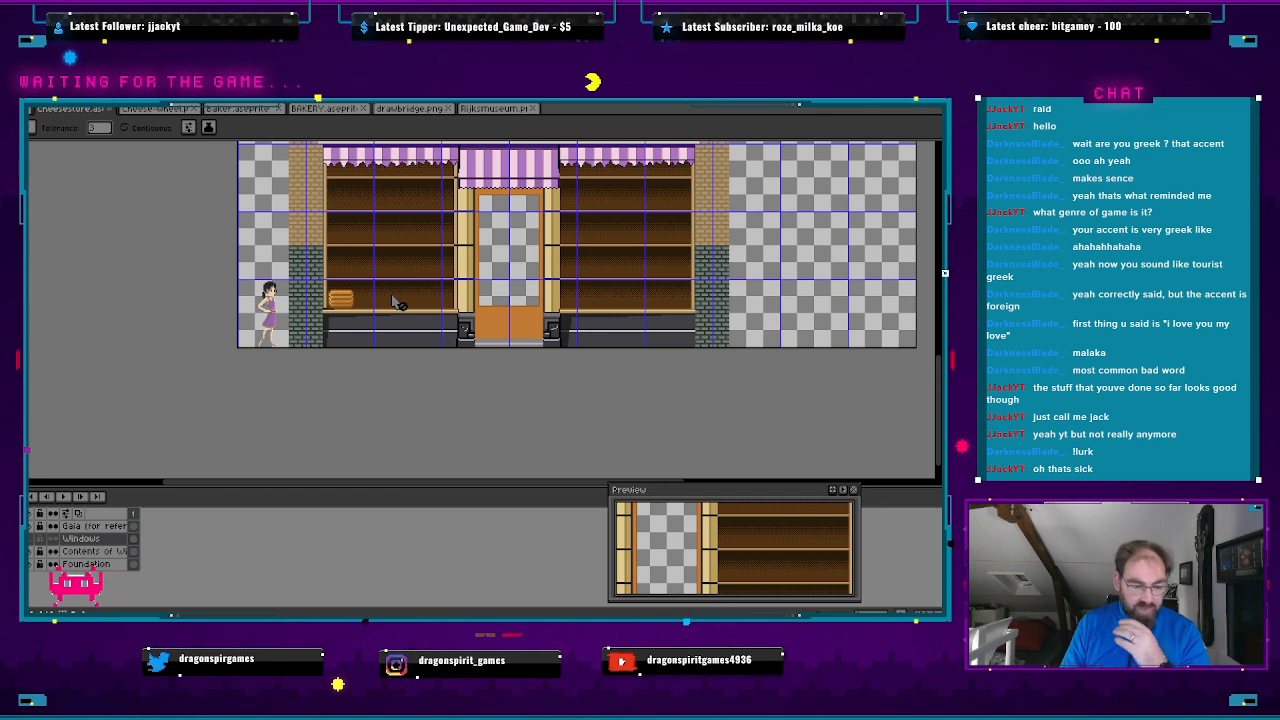
{"action": "left_click", "coordinate": [106, 552]}
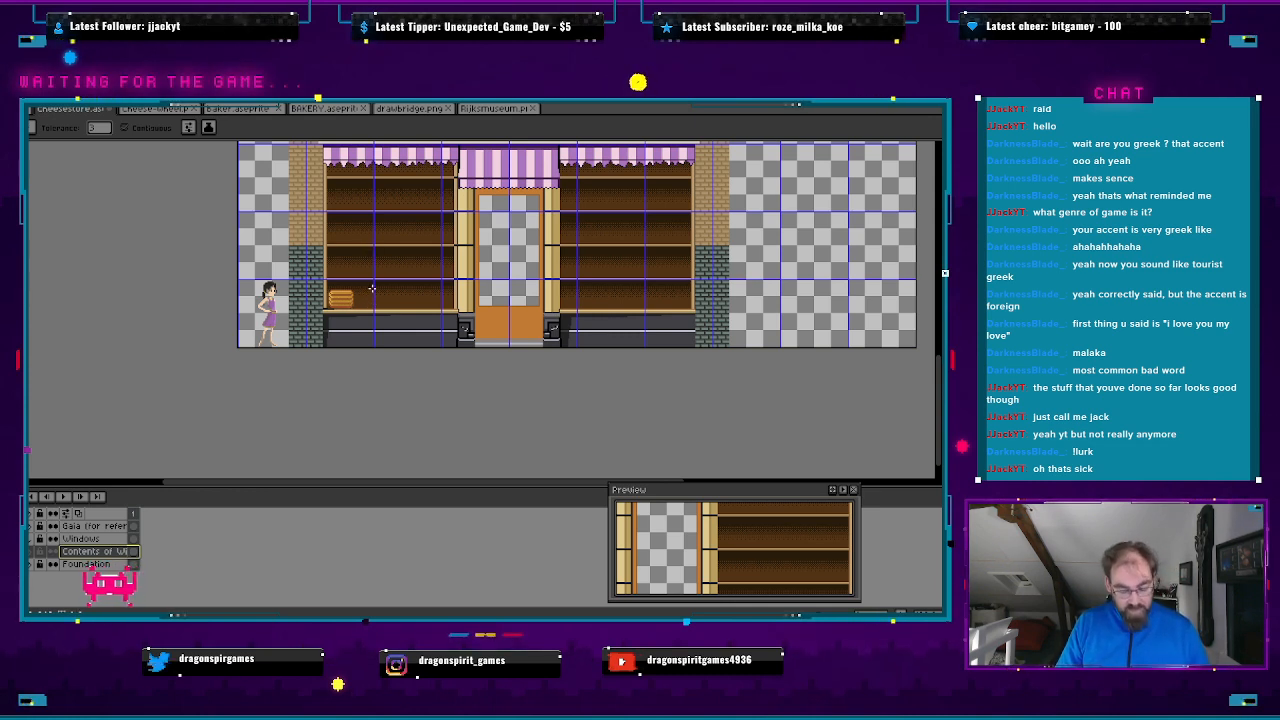
{"action": "key", "text": "m"}
{"action": "scroll", "coordinate": [358, 299], "scroll_direction": "up", "scroll_amount": 2}
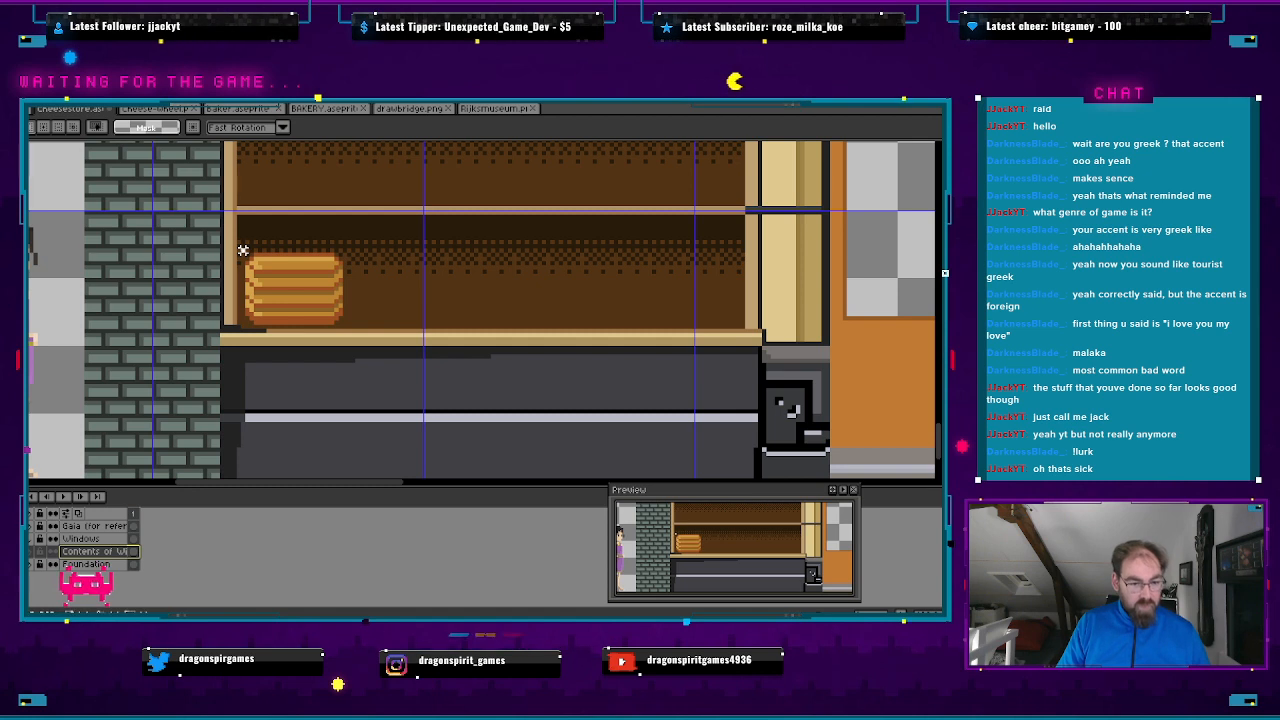
{"action": "left_click_drag", "start_coordinate": [243, 250], "coordinate": [356, 322]}
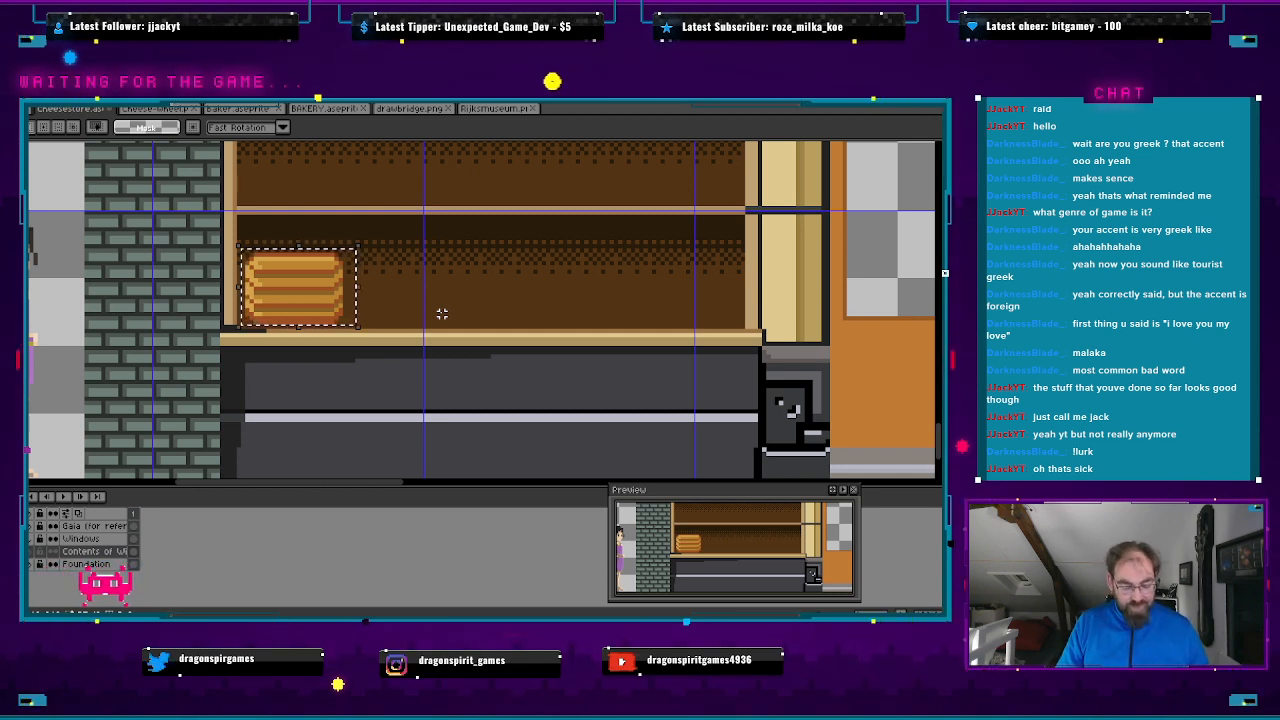
- Paste copies of the cheese stack into the window beyond the door, one on the lowest shelf and one at the far end of the shelf above
{"action": "left_click_drag", "start_coordinate": [537, 277], "coordinate": [242, 295]}
{"action": "left_click_drag", "start_coordinate": [614, 286], "coordinate": [360, 290]}
{"action": "left_click_drag", "start_coordinate": [734, 303], "coordinate": [440, 320]}
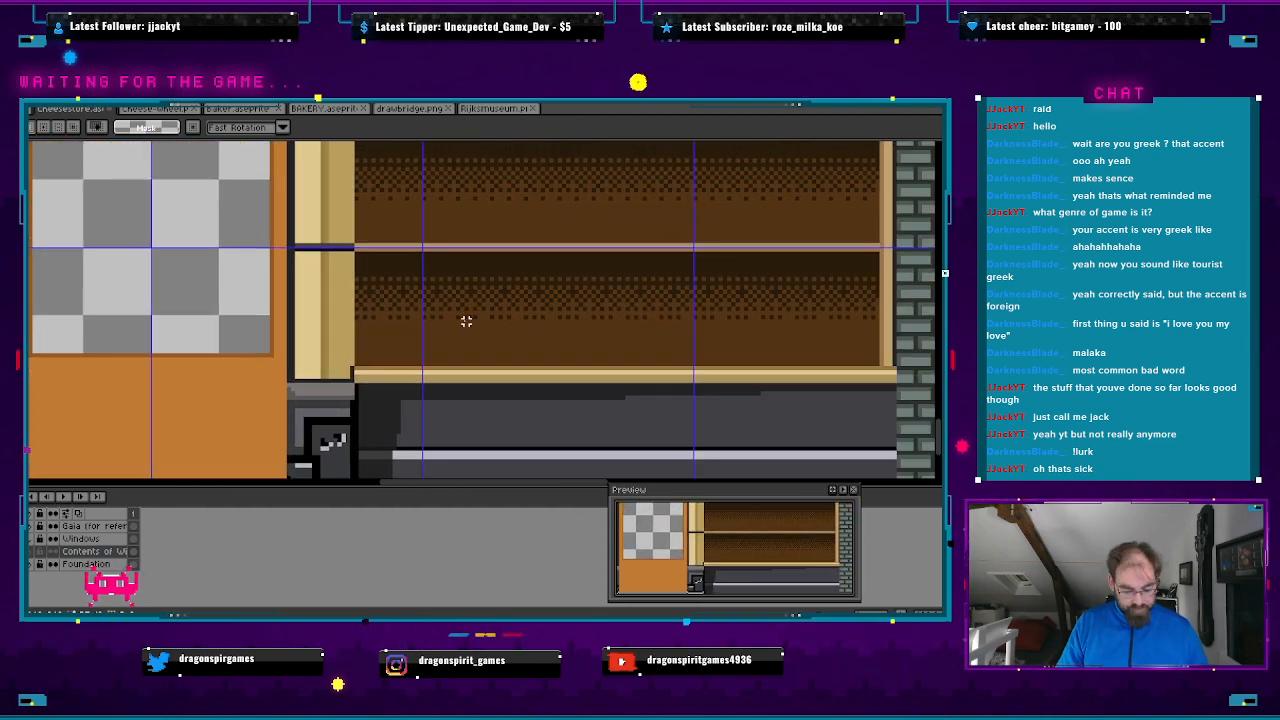
{"action": "key", "text": "ctrl+v"}
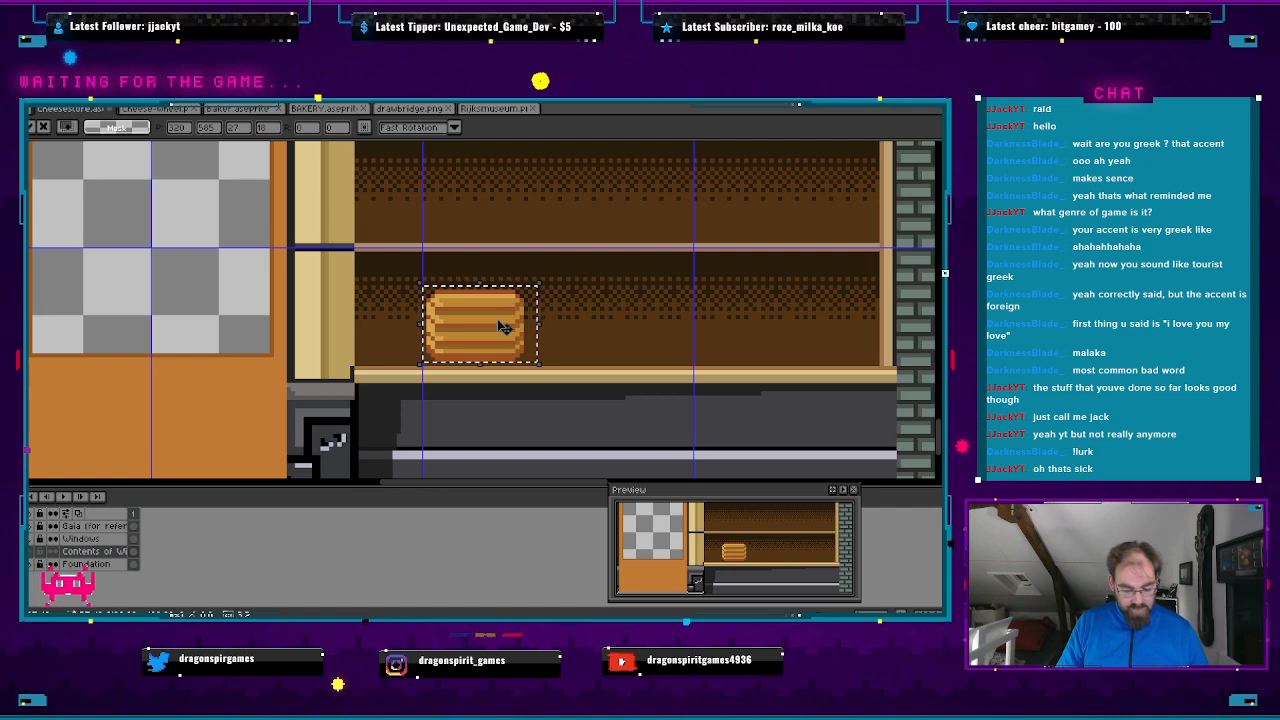
{"action": "left_click_drag", "start_coordinate": [503, 327], "coordinate": [824, 236]}
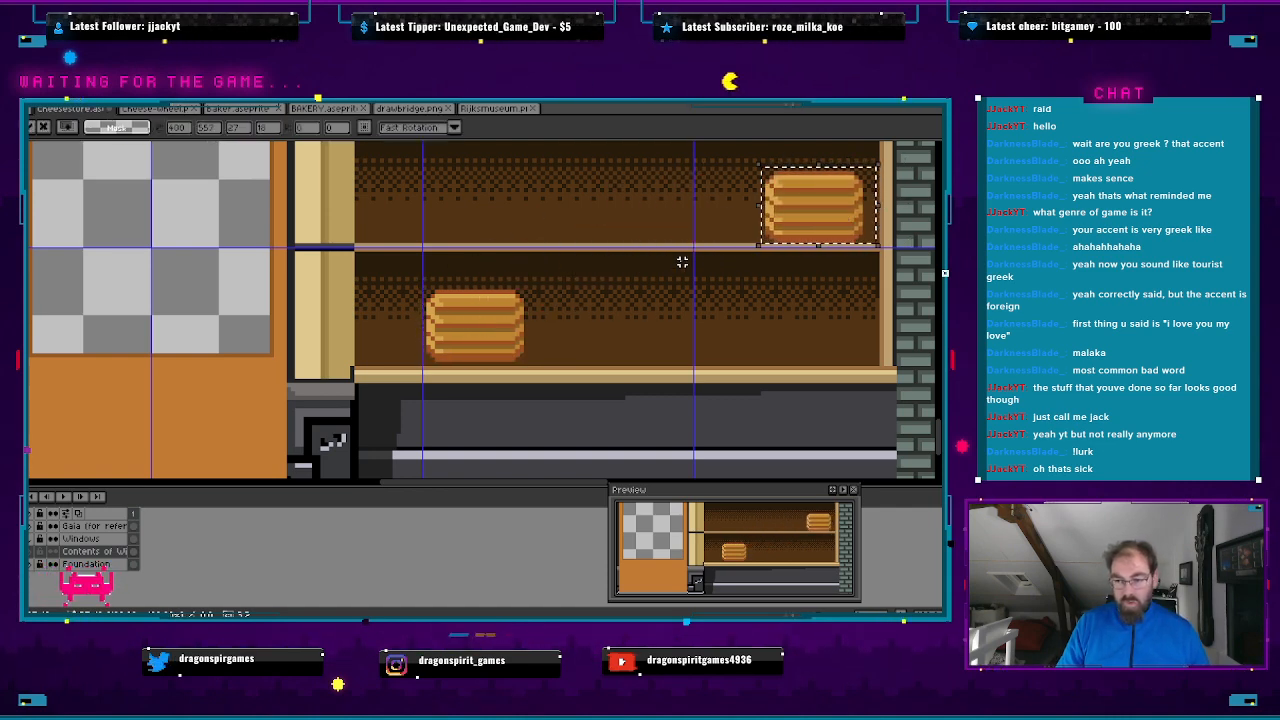
{"action": "scroll", "coordinate": [683, 260], "scroll_direction": "up", "scroll_amount": 5}
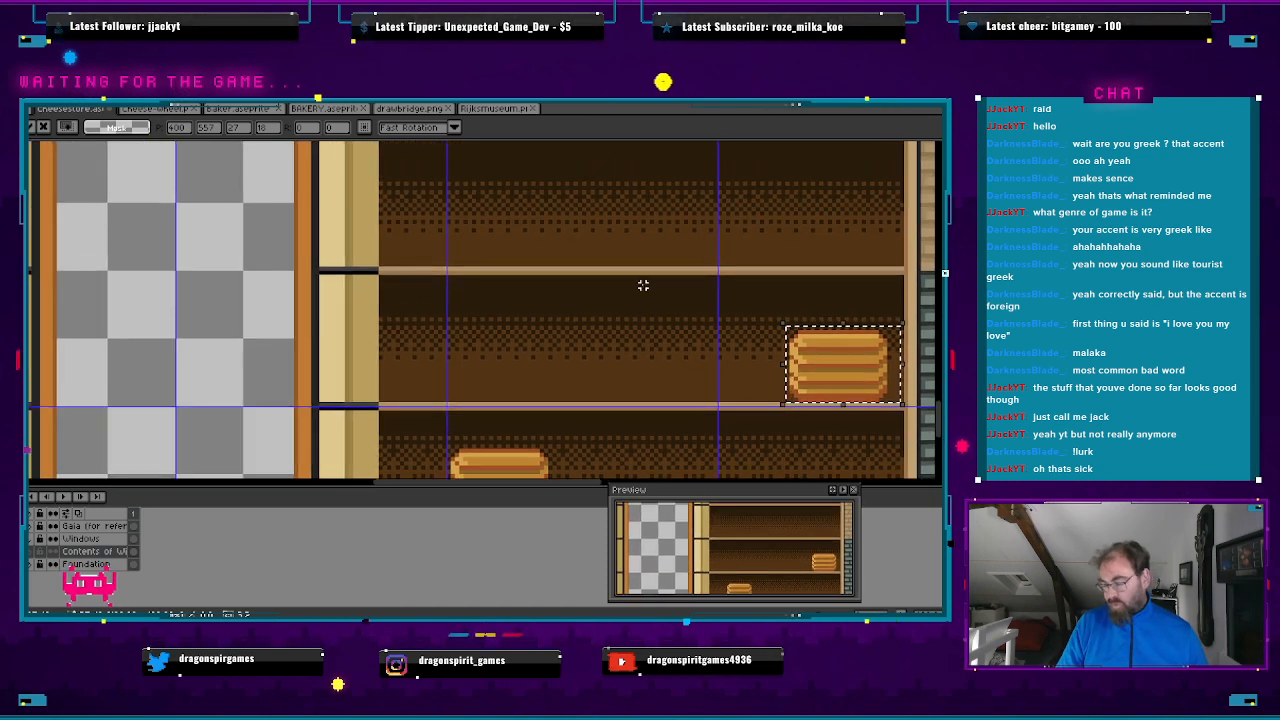
{"action": "left_click_drag", "start_coordinate": [640, 273], "coordinate": [519, 238]}
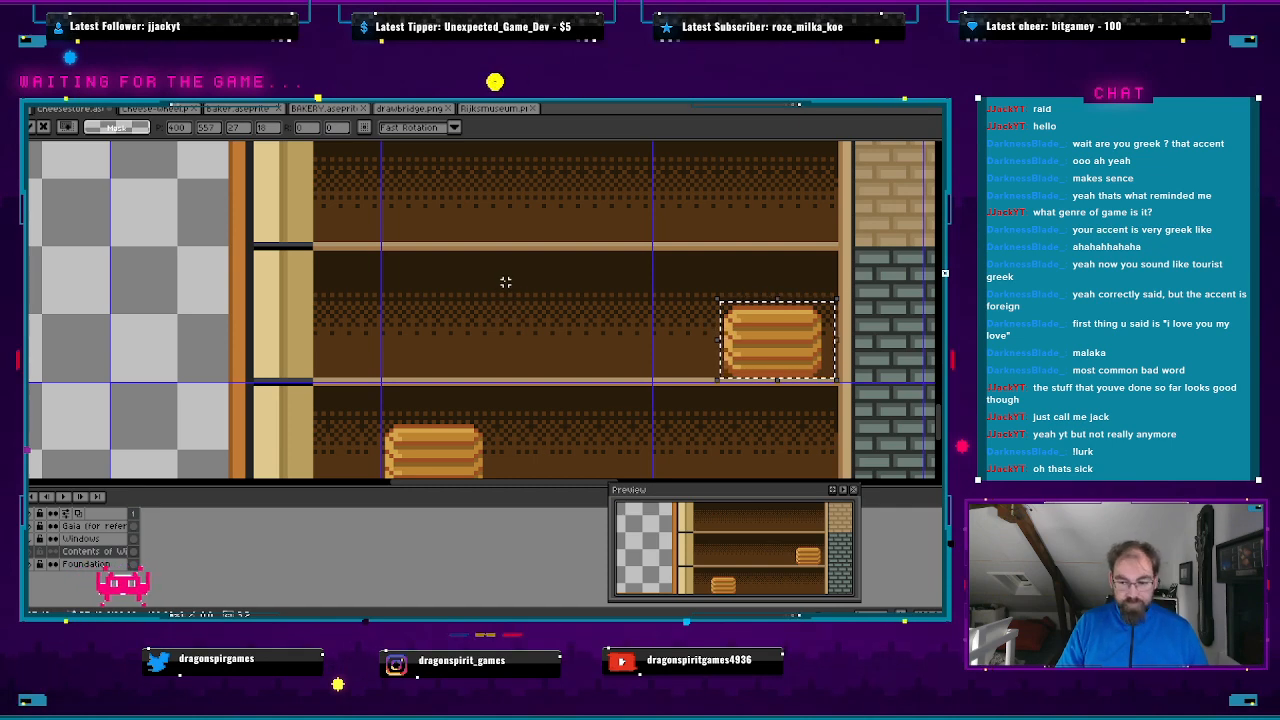
{"action": "scroll", "coordinate": [505, 286], "scroll_direction": "down", "scroll_amount": 3}
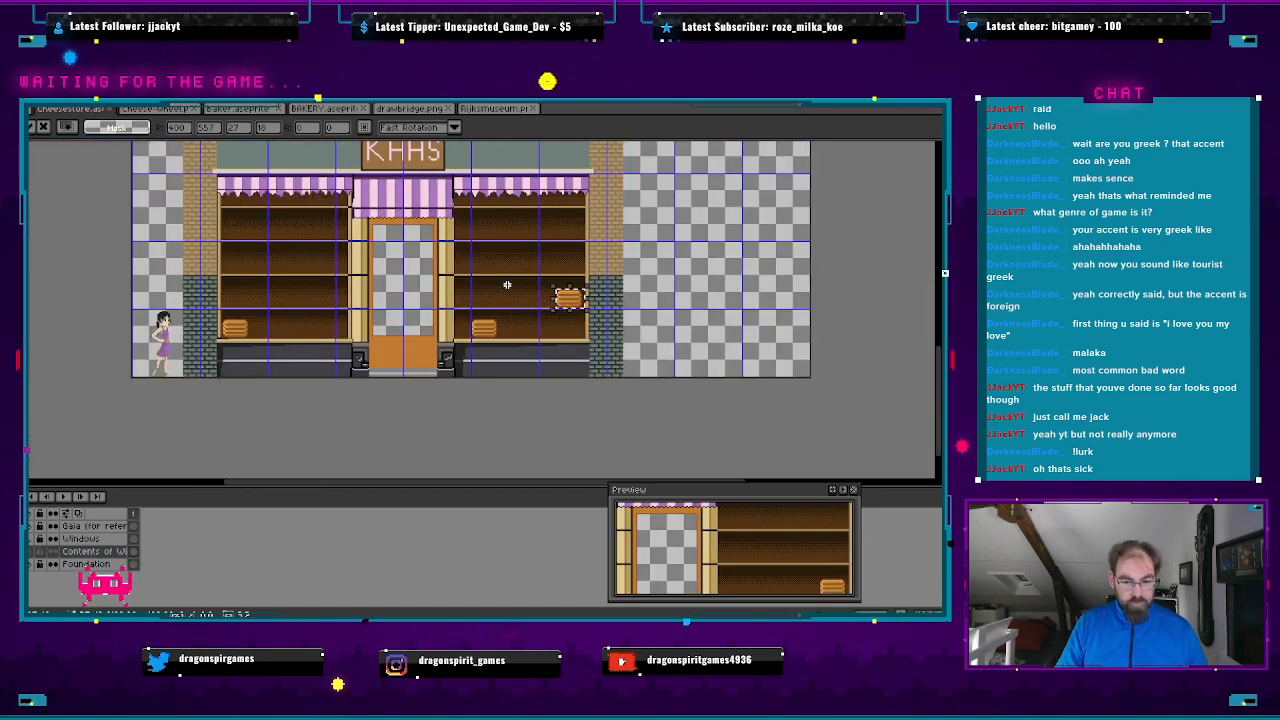
{"action": "left_click", "coordinate": [497, 284]}
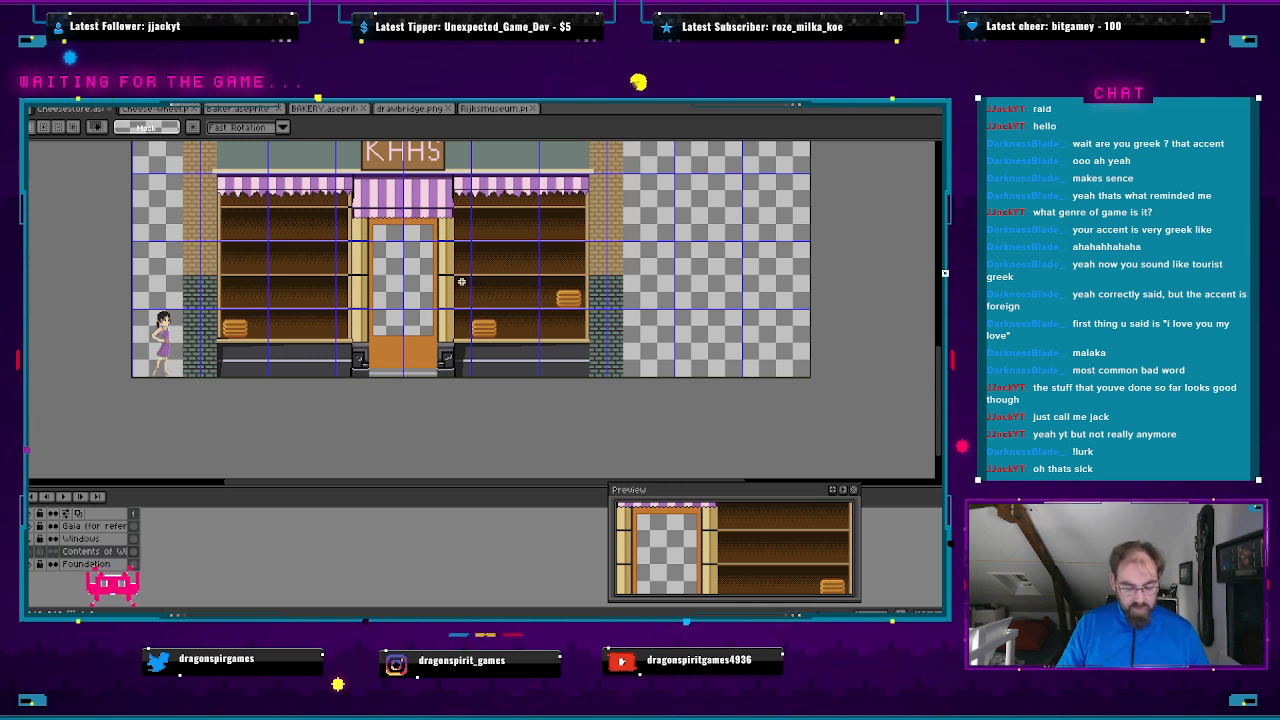
- Place another cheese stack copy on the second-lowest shelf of the window beside the character, and clear the selection
{"action": "left_click_drag", "start_coordinate": [221, 316], "coordinate": [313, 305]}
{"action": "scroll", "coordinate": [313, 305], "scroll_direction": "up", "scroll_amount": 2}
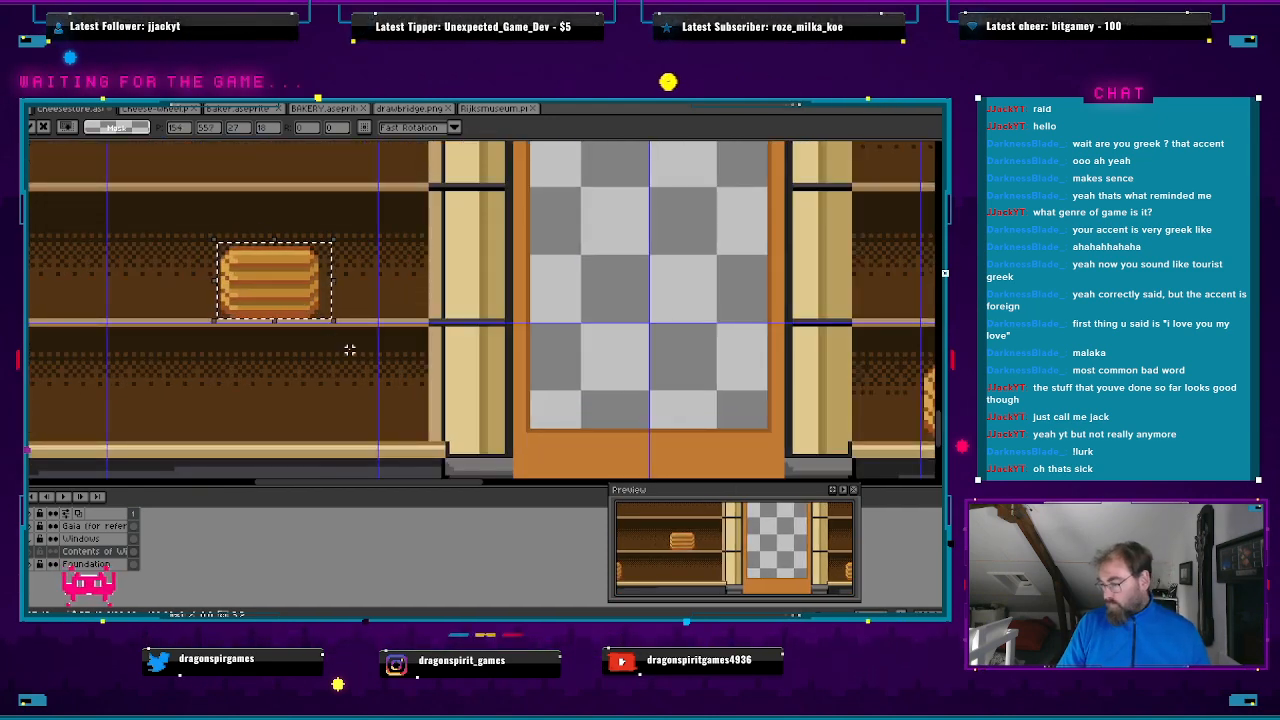
{"action": "scroll", "coordinate": [291, 351], "scroll_direction": "down", "scroll_amount": 1}
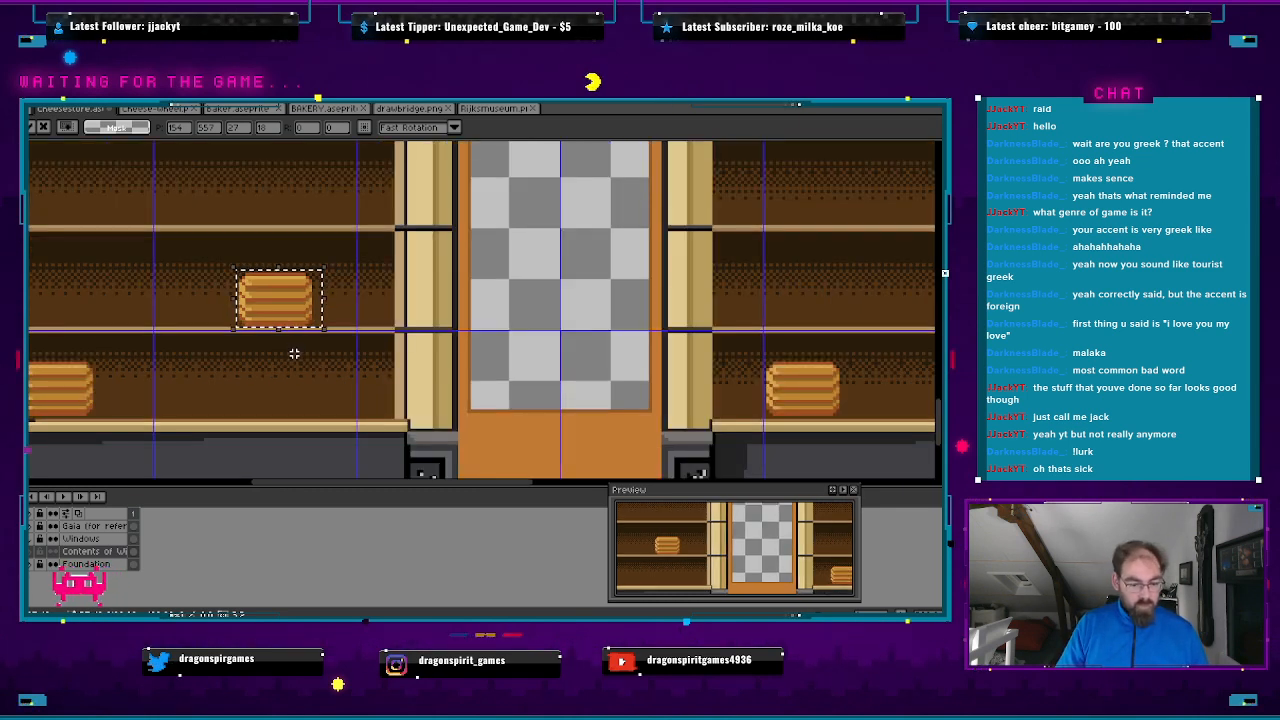
{"action": "key", "text": "ctrl+d"}
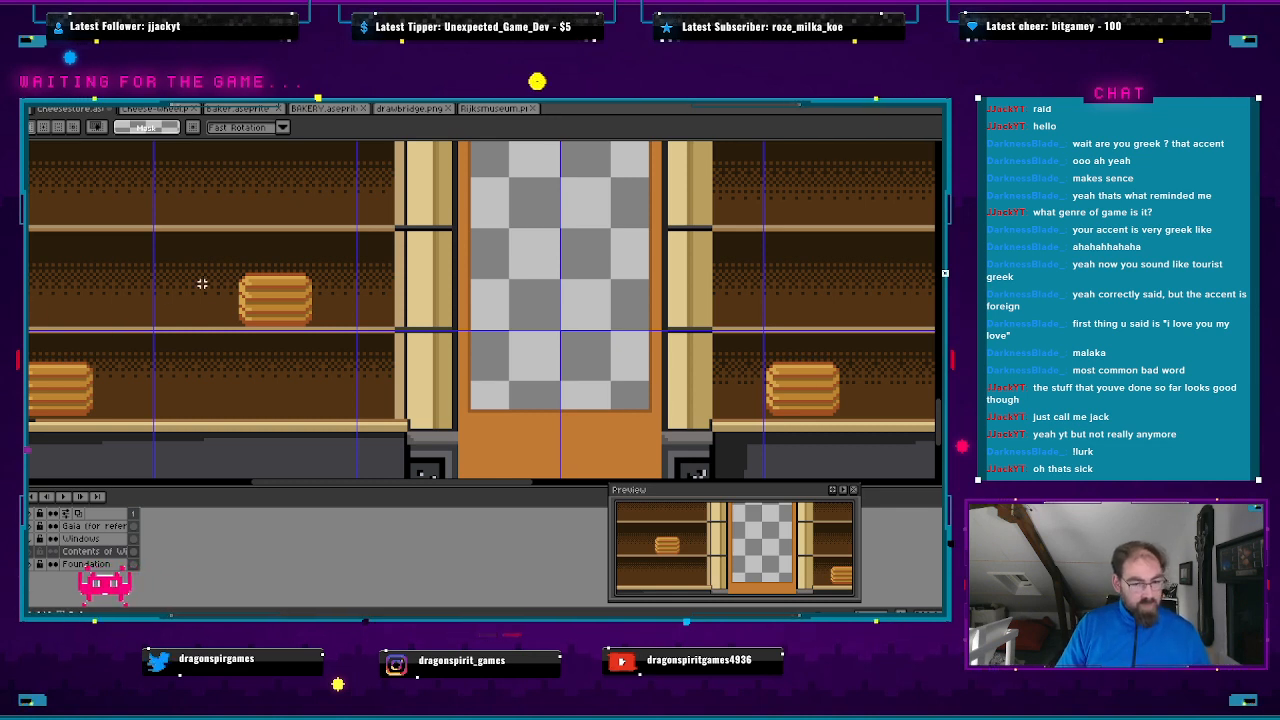
- Fill the four main orange bands of the newly placed cheese stack with purple
{"action": "scroll", "coordinate": [215, 303], "scroll_direction": "up", "scroll_amount": 1}
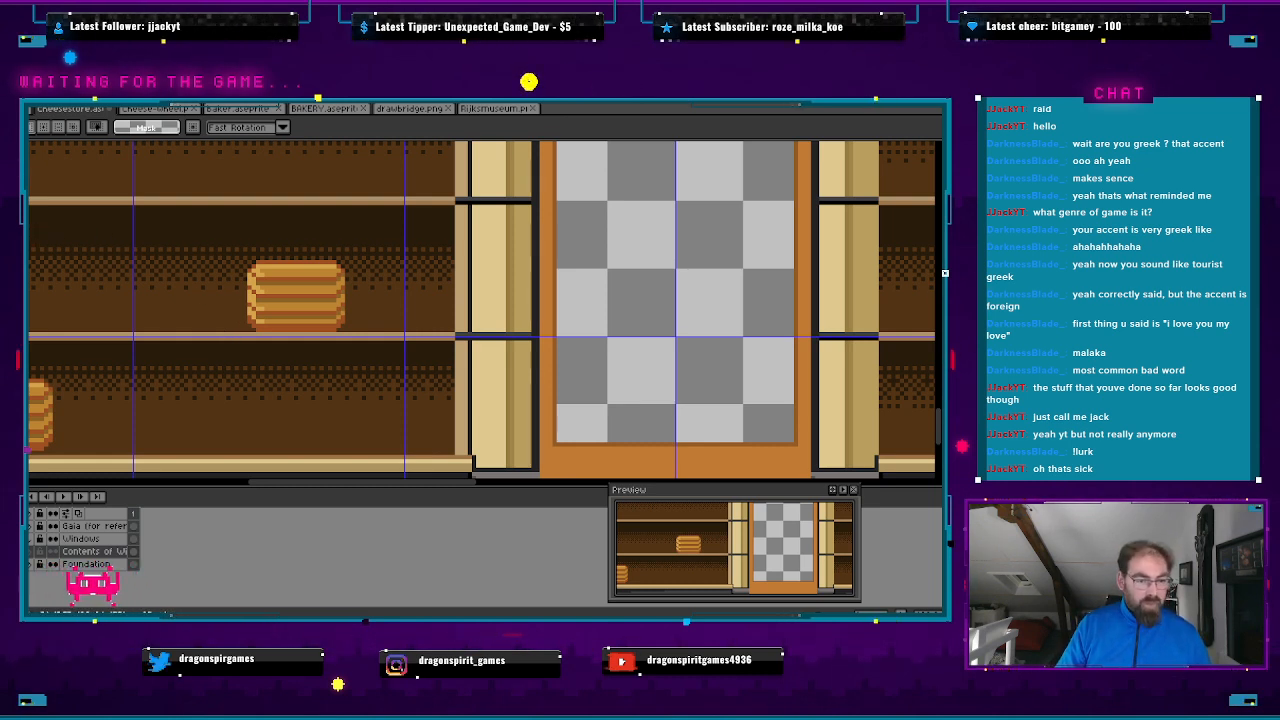
{"action": "scroll", "coordinate": [250, 270], "scroll_direction": "up", "scroll_amount": 3}
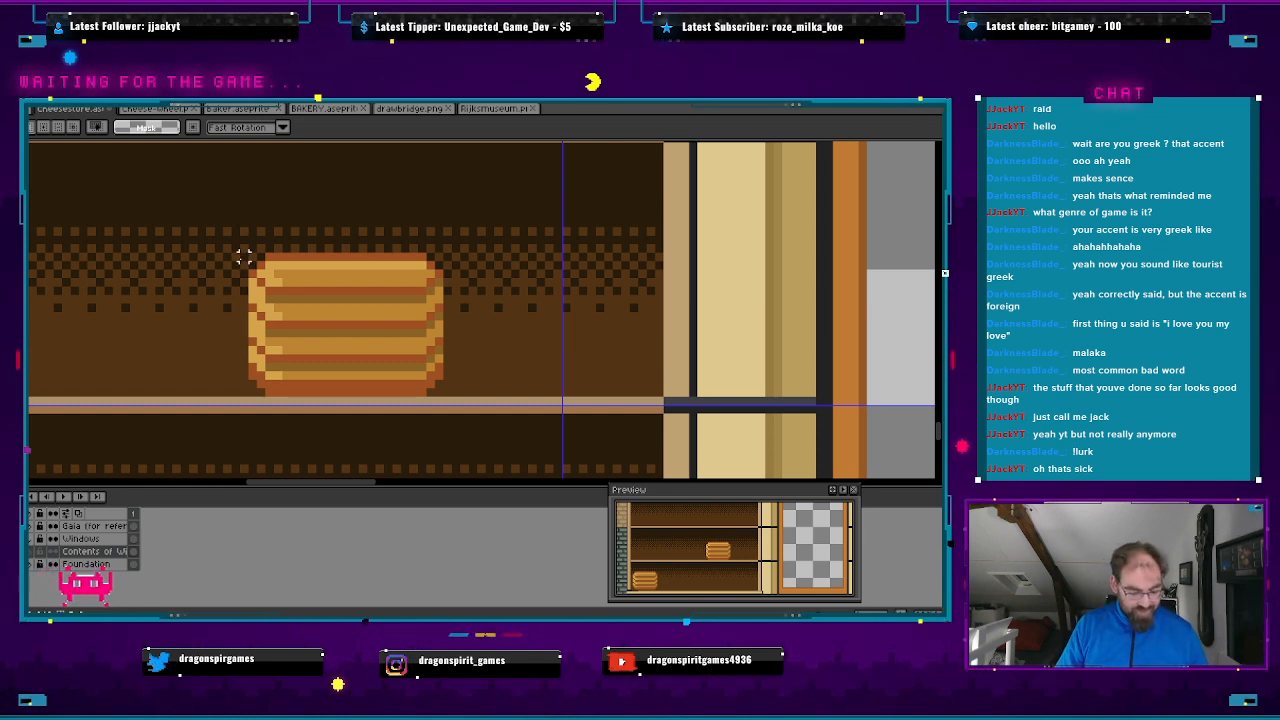
{"action": "key", "text": "g"}
{"action": "left_click", "coordinate": [295, 272]}
{"action": "left_click", "coordinate": [322, 309]}
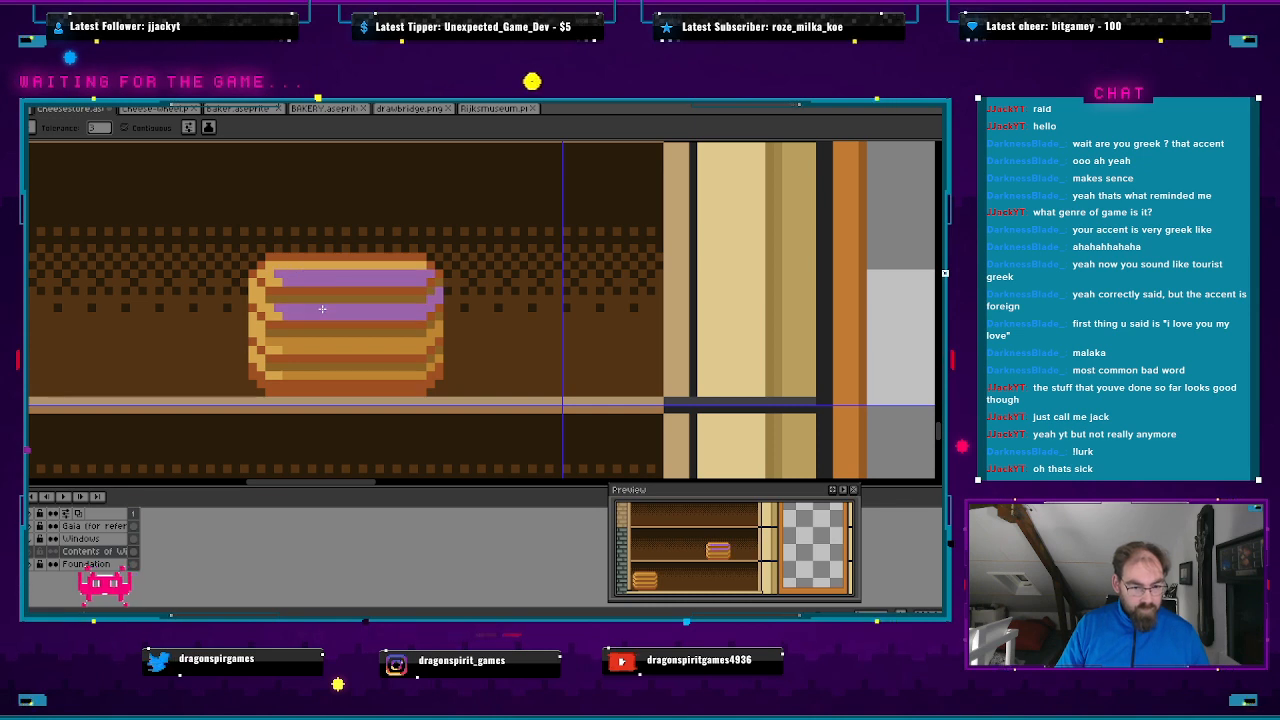
{"action": "left_click", "coordinate": [335, 342]}
{"action": "left_click", "coordinate": [336, 377]}
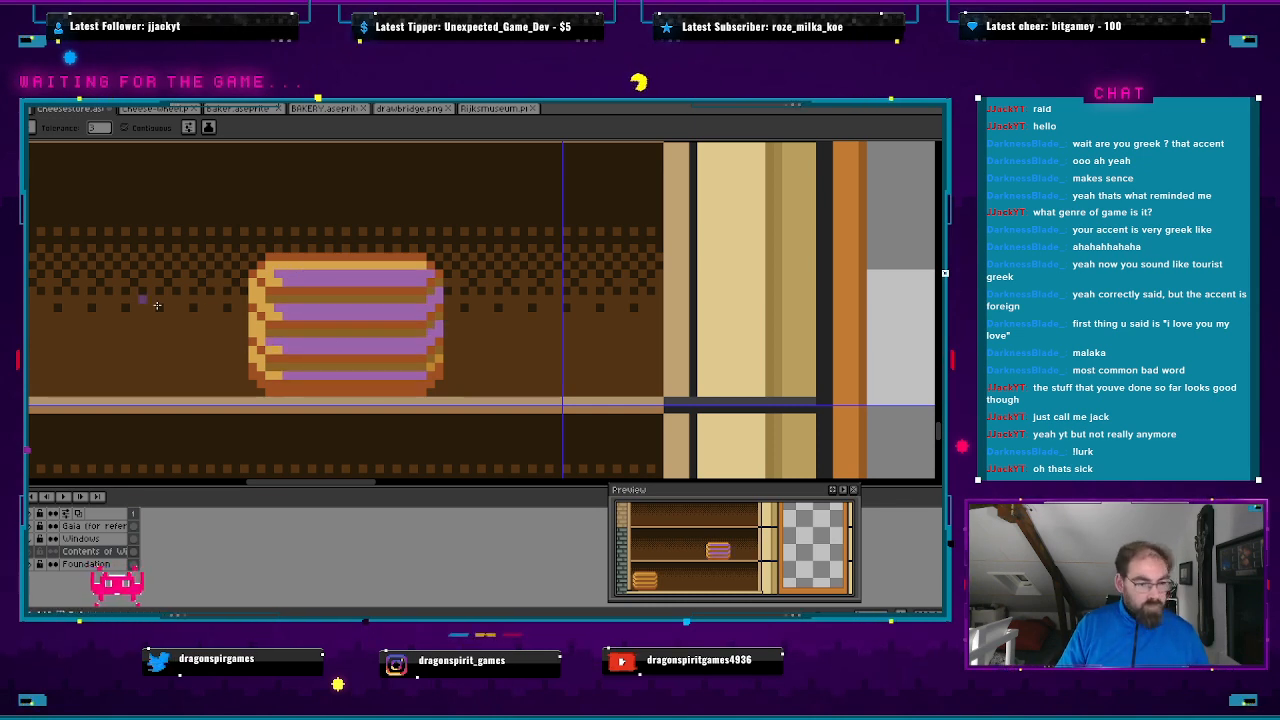
- Fill the reddish-brown outline and dividing shadow lines of the purple cheese stack with dark purple
{"action": "left_click", "coordinate": [293, 390]}
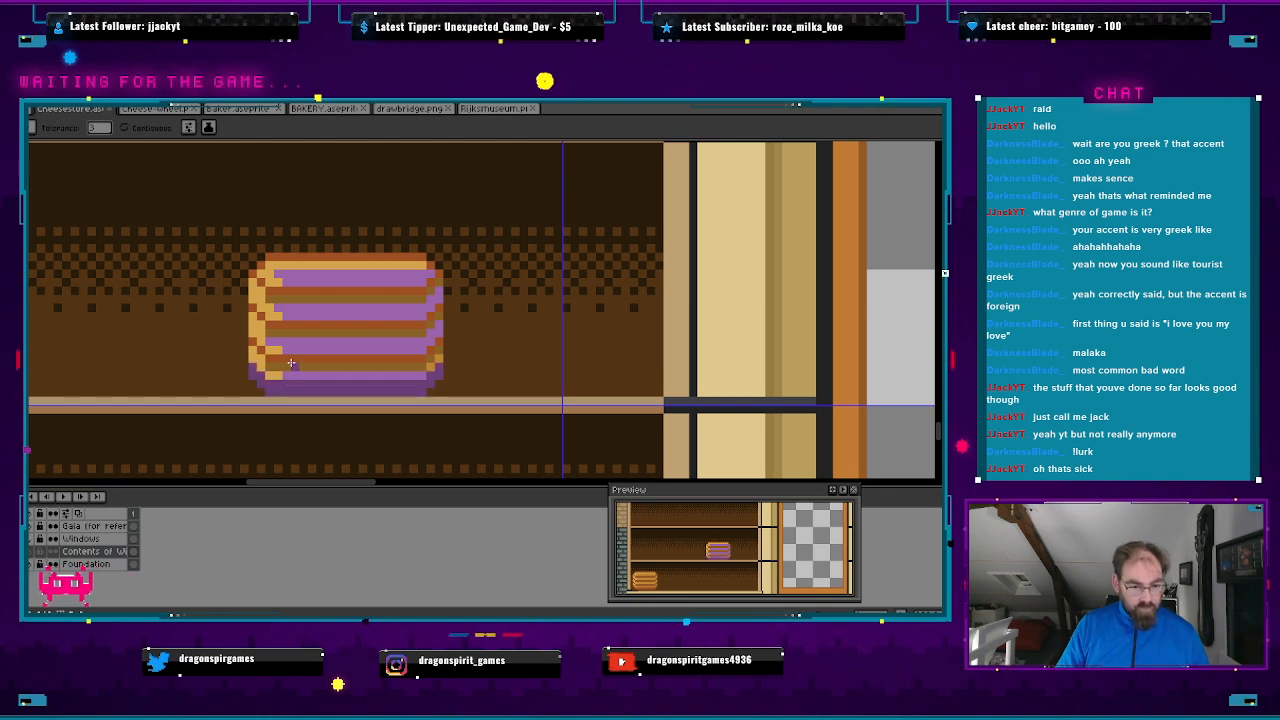
{"action": "left_click", "coordinate": [310, 358]}
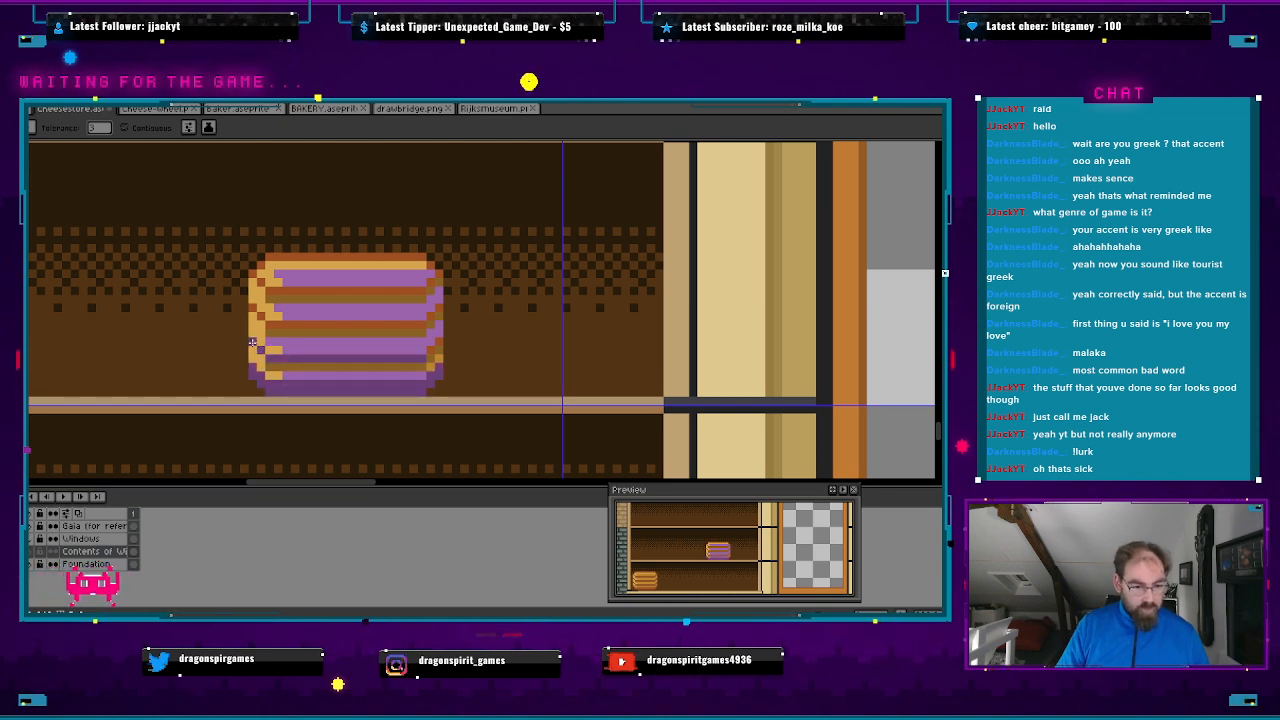
{"action": "left_click", "coordinate": [268, 324]}
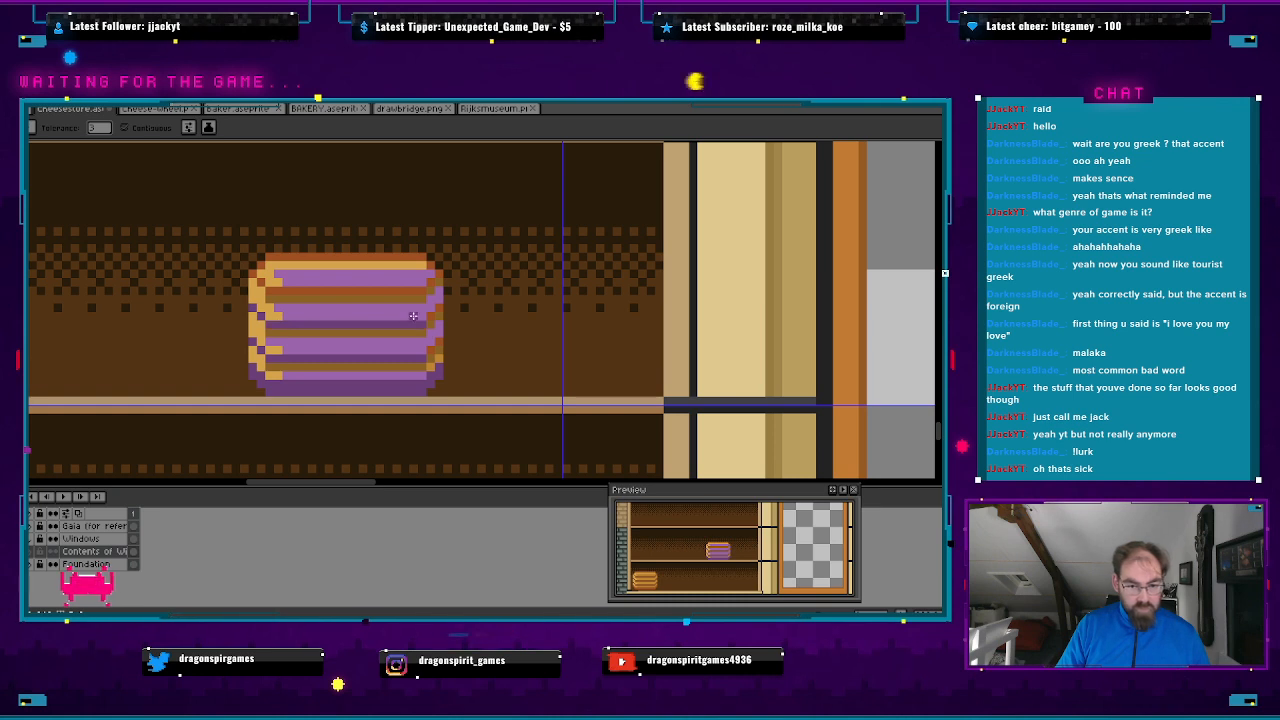
{"action": "left_click", "coordinate": [429, 291]}
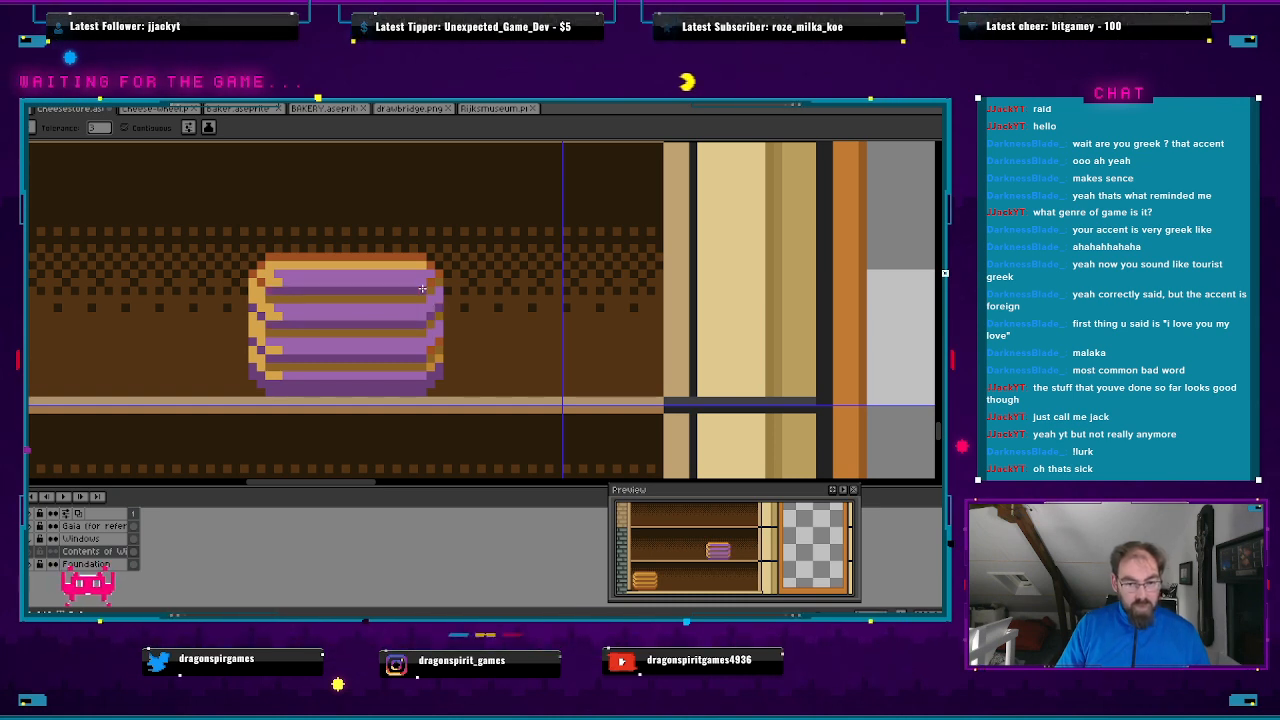
{"action": "left_click", "coordinate": [432, 264]}
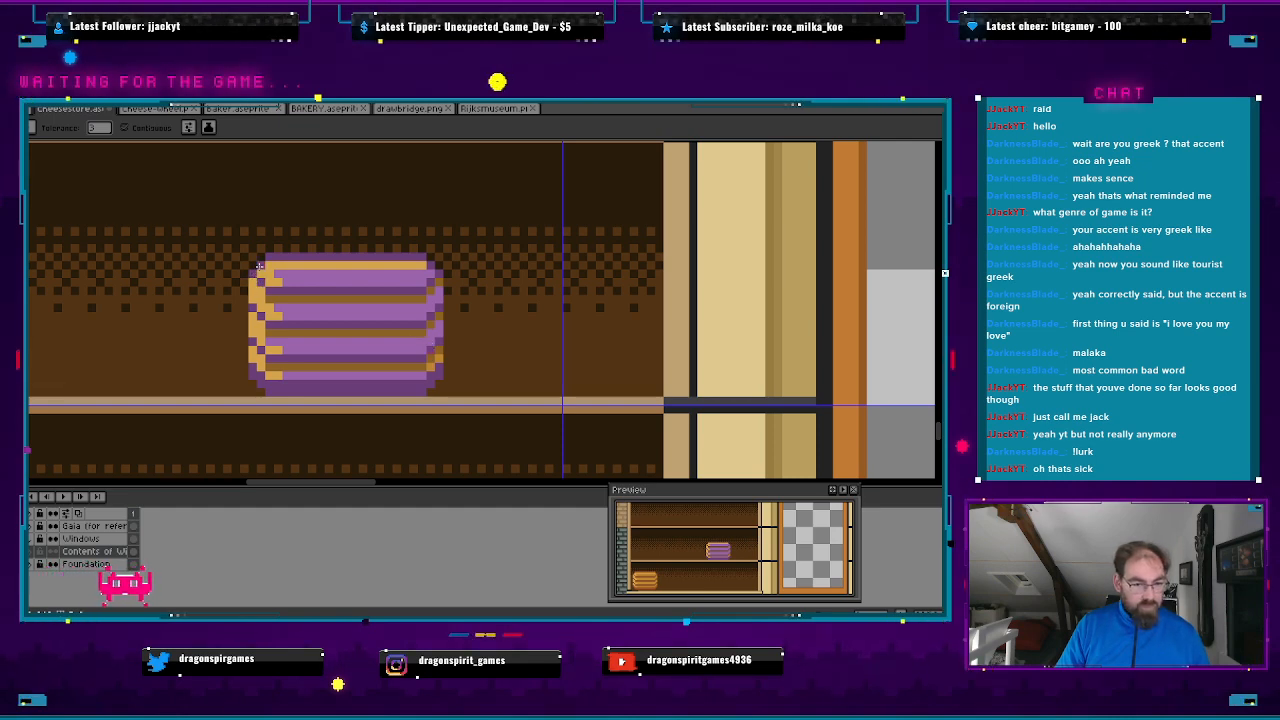
- Fill the purple cheese stack's remaining yellow highlights with light purple and its brown band shadows with a darker purple
{"action": "scroll", "coordinate": [305, 307], "scroll_direction": "down", "scroll_amount": 1}
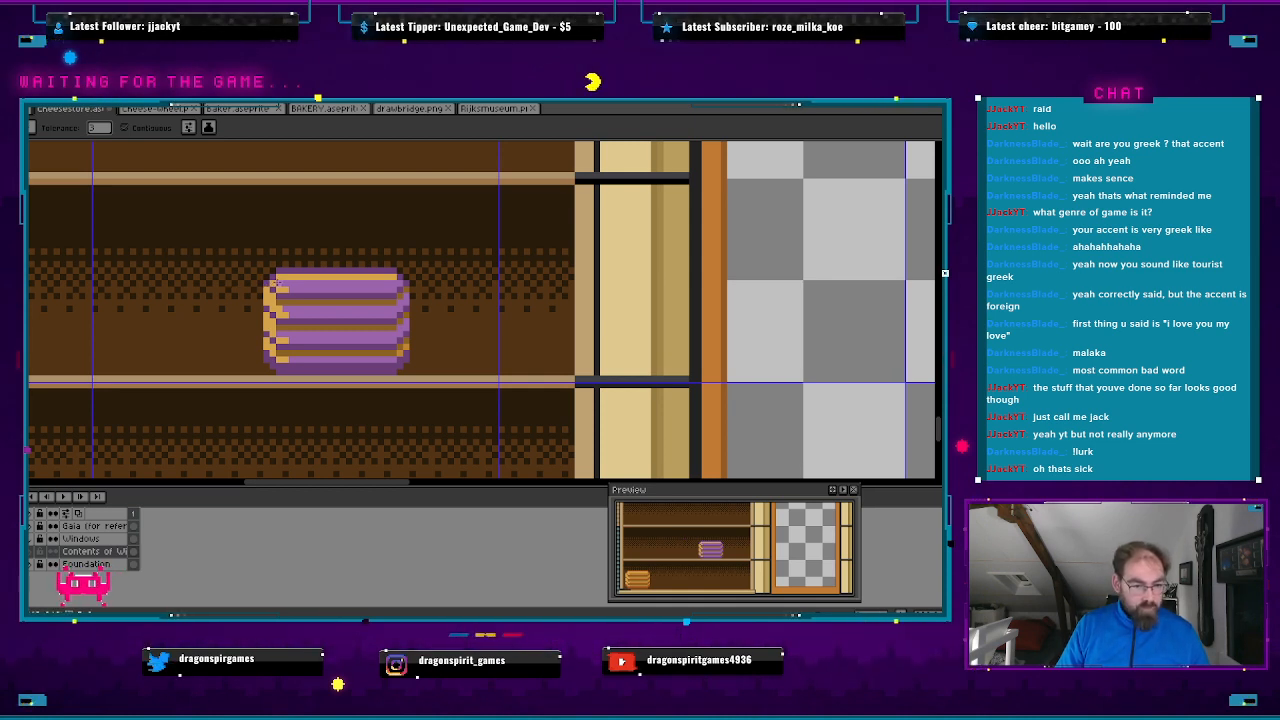
{"action": "left_click", "coordinate": [275, 283]}
{"action": "left_click", "coordinate": [271, 296]}
{"action": "left_click", "coordinate": [274, 317]}
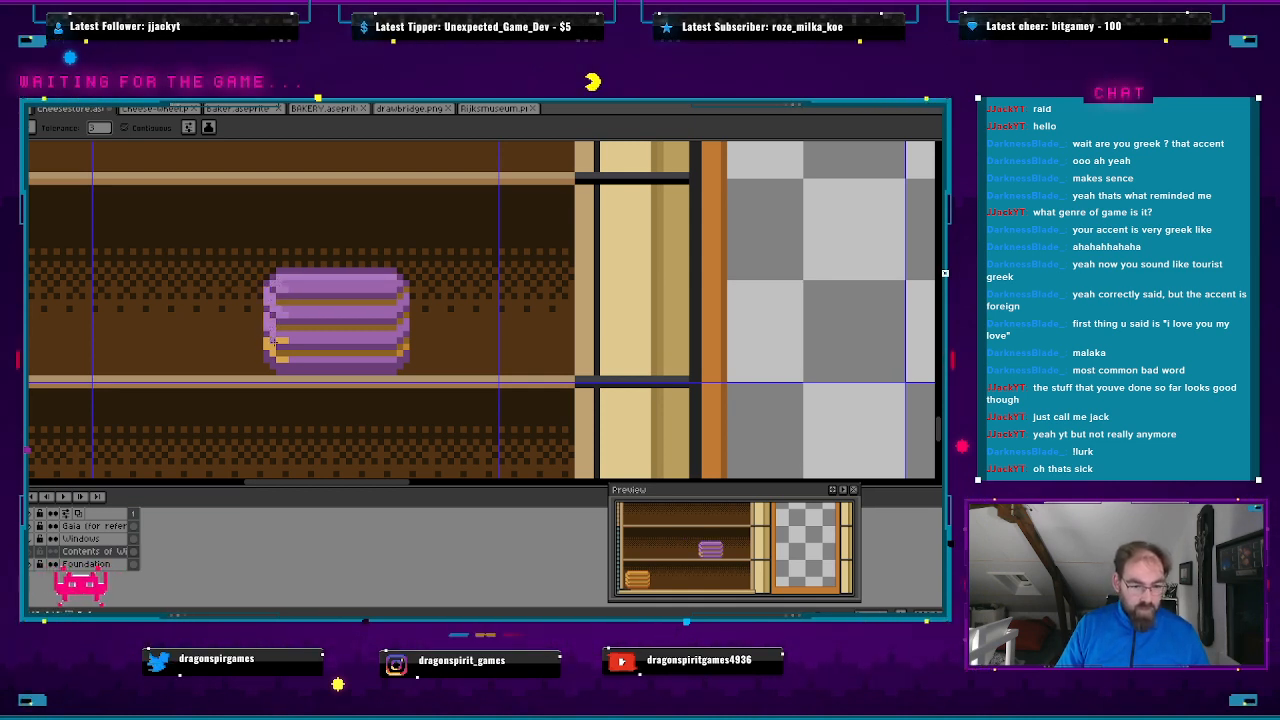
{"action": "left_click", "coordinate": [271, 344]}
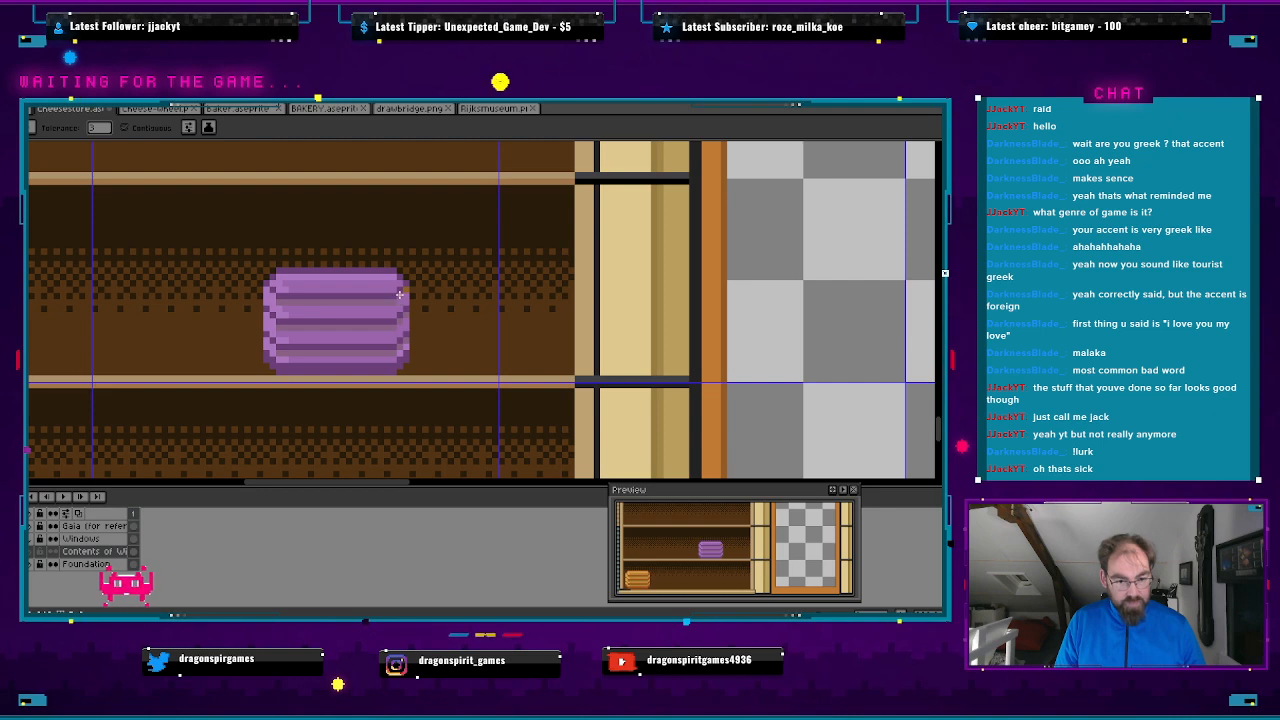
- Narrow the orange cheese stack on the lowest shelf beyond the door by shifting its outer half inward, and clear the selection
{"action": "scroll", "coordinate": [430, 293], "scroll_direction": "down", "scroll_amount": 2}
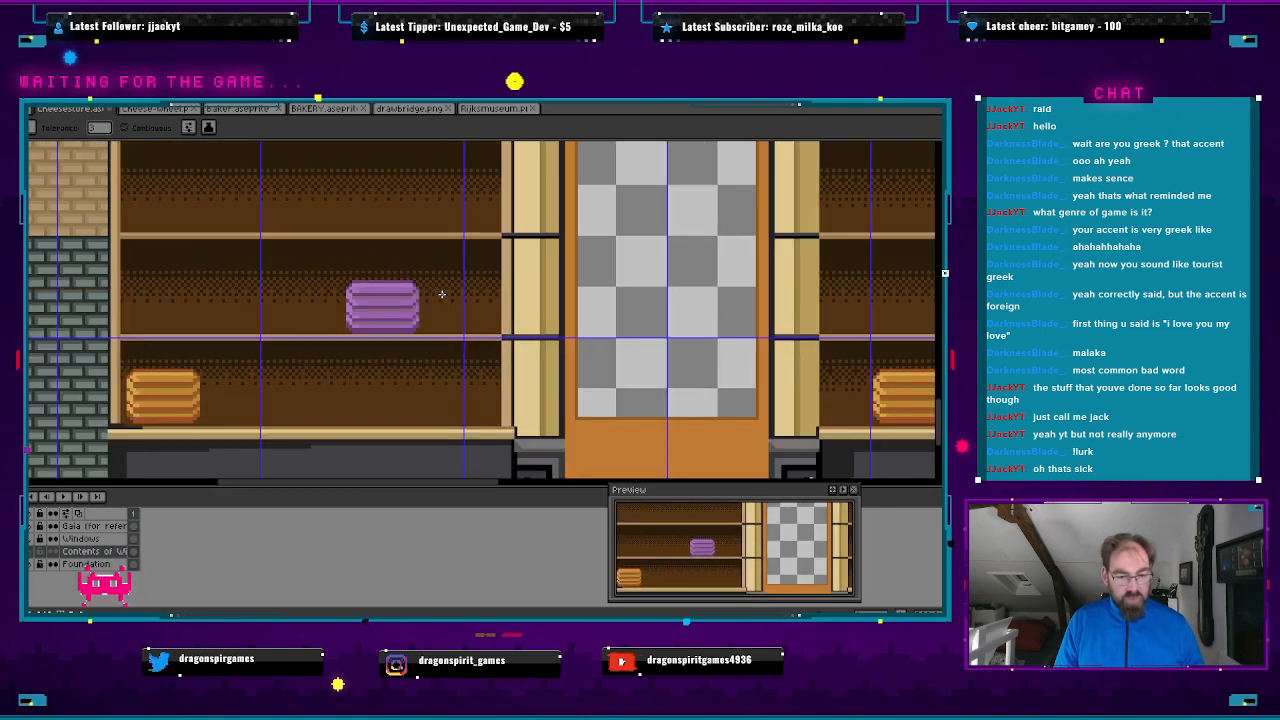
{"action": "scroll", "coordinate": [470, 321], "scroll_direction": "down", "scroll_amount": 4}
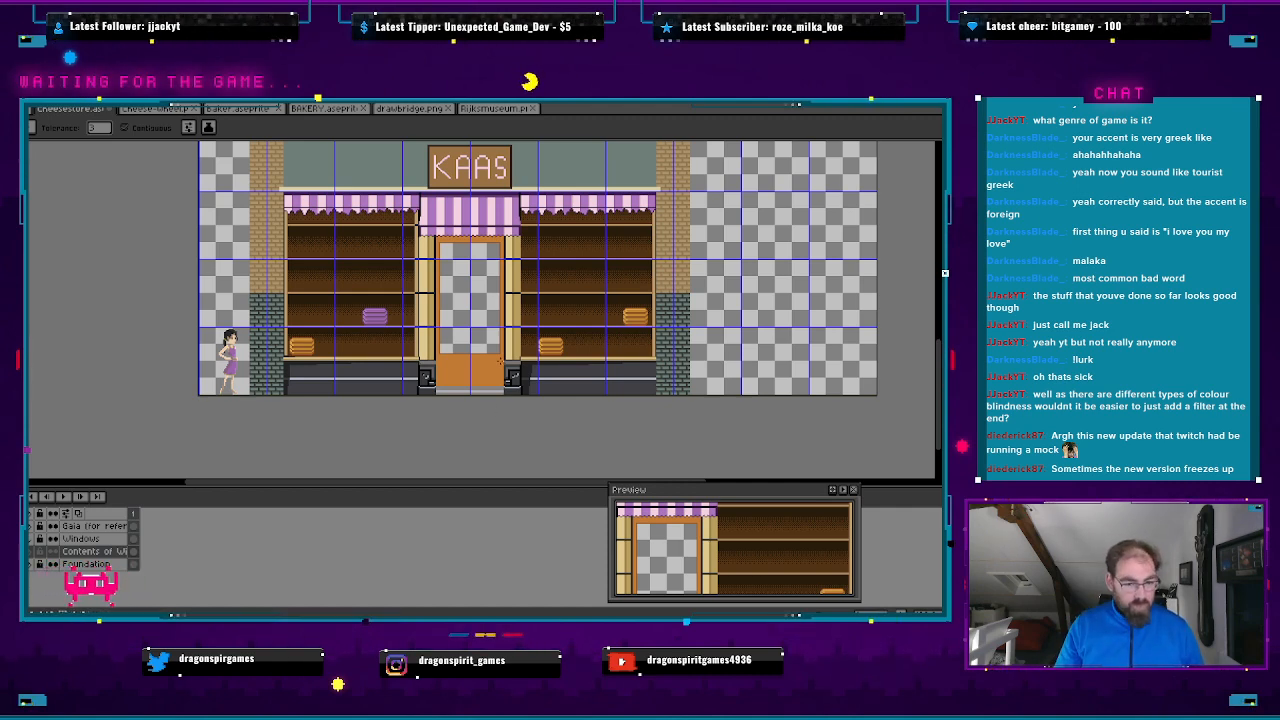
{"action": "scroll", "coordinate": [499, 357], "scroll_direction": "up", "scroll_amount": 2}
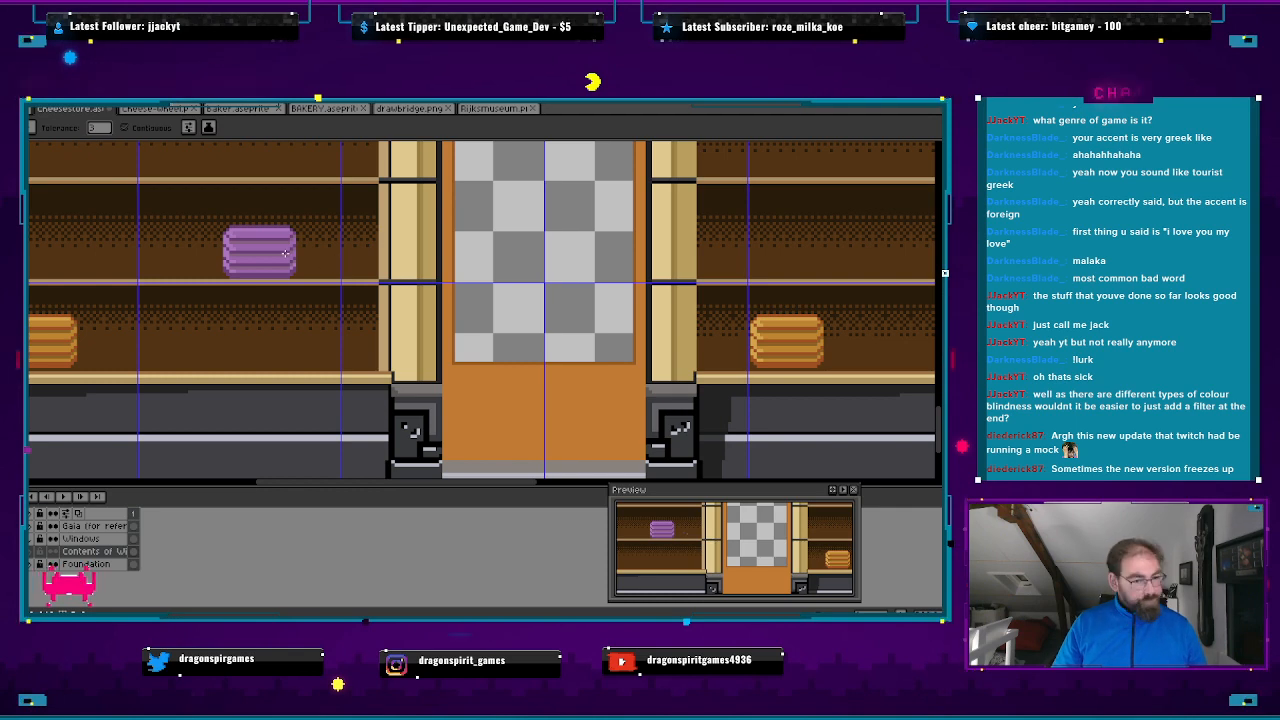
{"action": "left_click_drag", "start_coordinate": [805, 324], "coordinate": [643, 342]}
{"action": "key", "text": "m"}
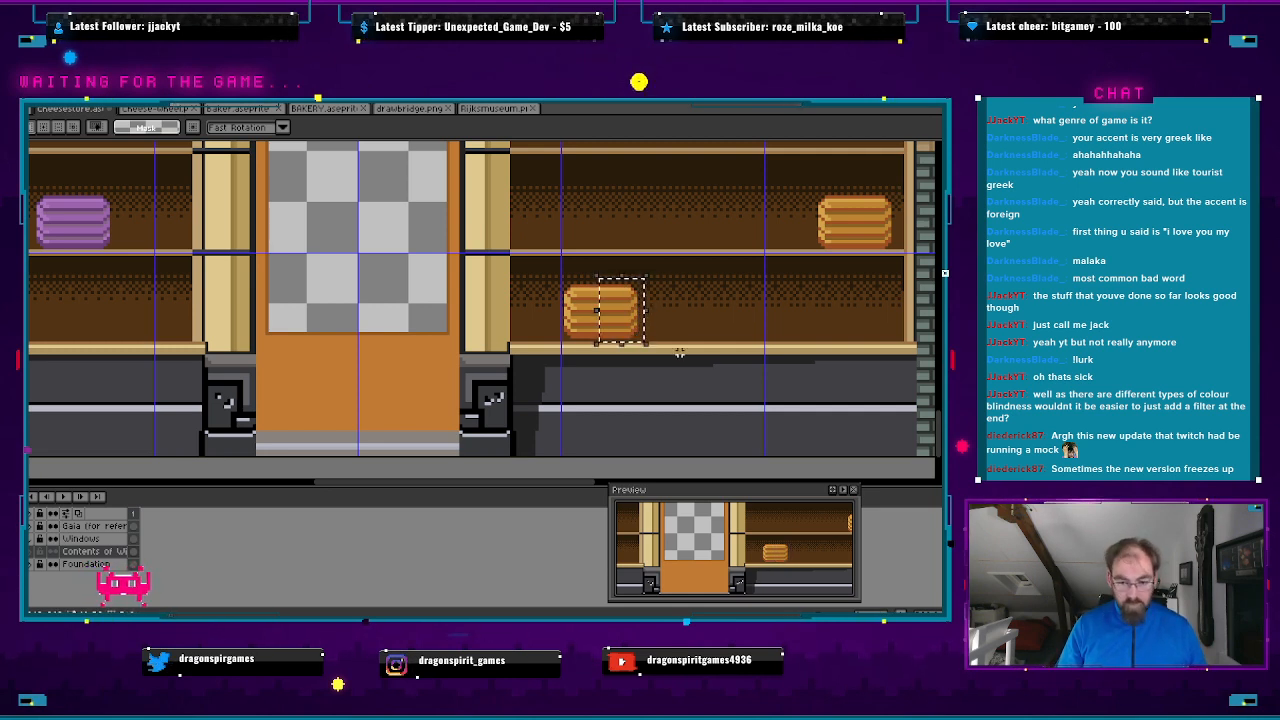
{"action": "key", "text": "Left"}
{"action": "key", "text": "Left"}
{"action": "key", "text": "Left"}
{"action": "key", "text": "Left"}
{"action": "key", "text": "Left"}
{"action": "key", "text": "Left"}
{"action": "key", "text": "Left"}
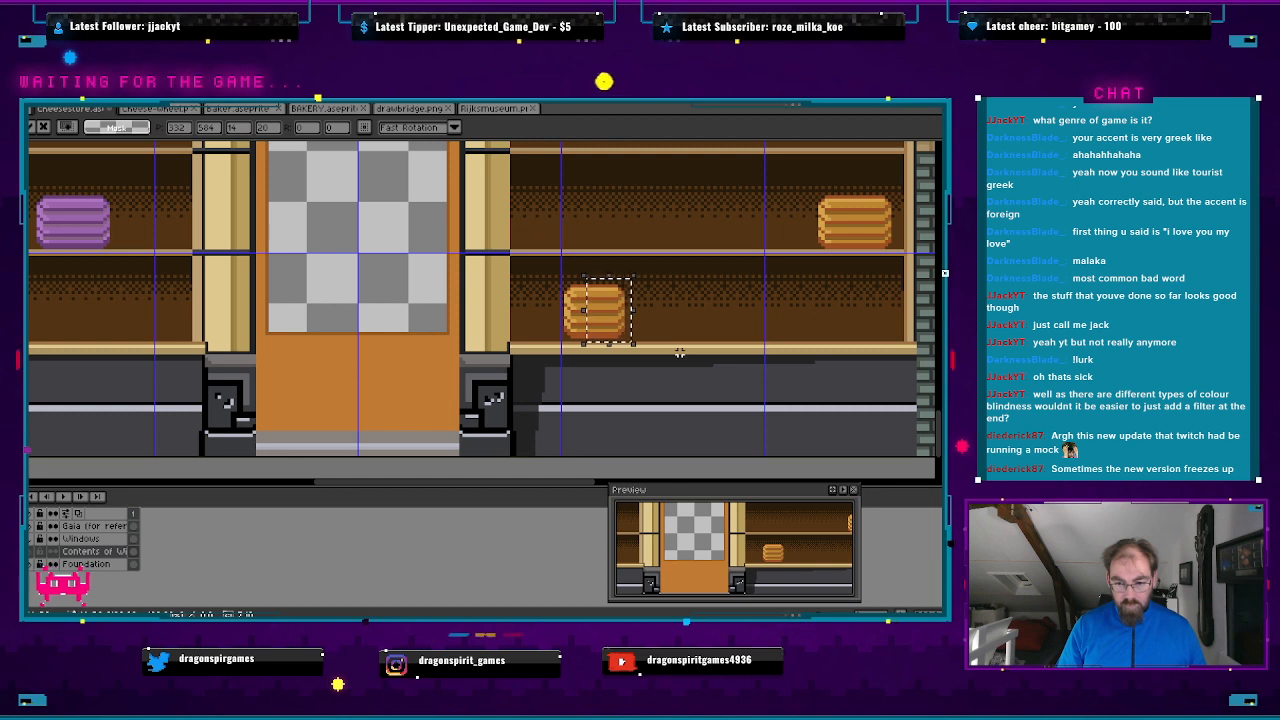
{"action": "key", "text": "Left"}
{"action": "key", "text": "Left"}
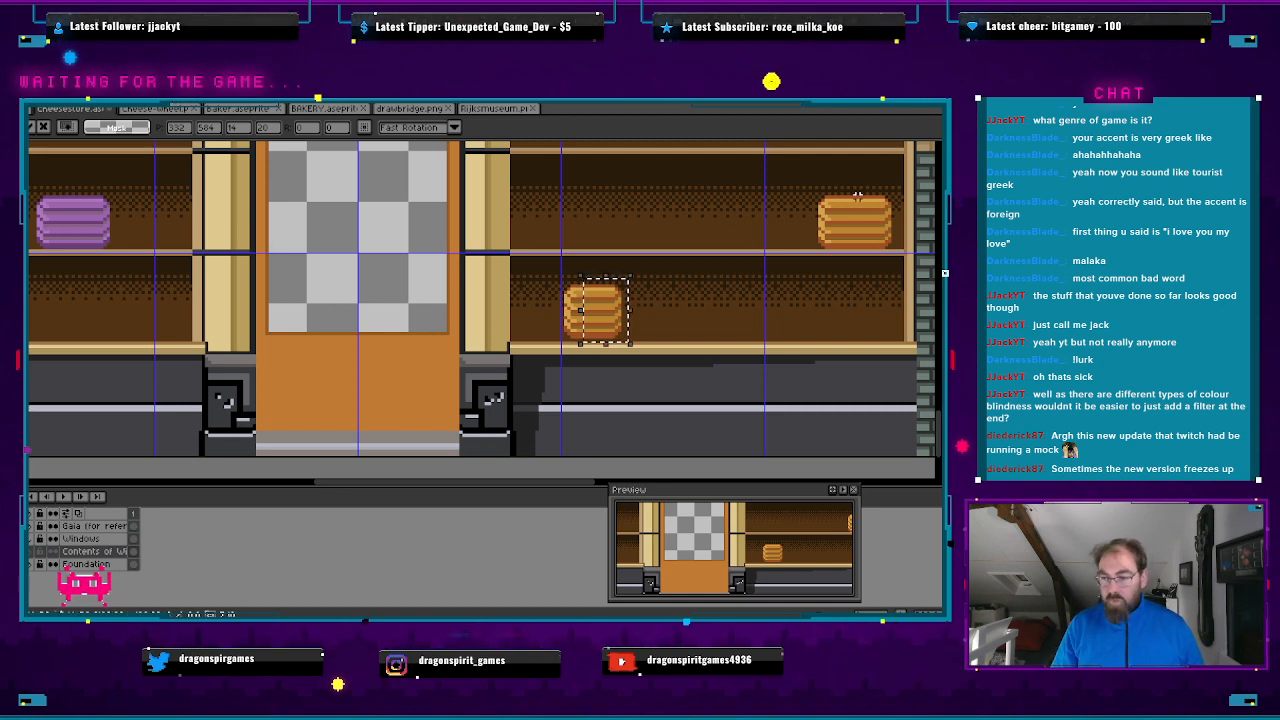
{"action": "key", "text": "ctrl+d"}
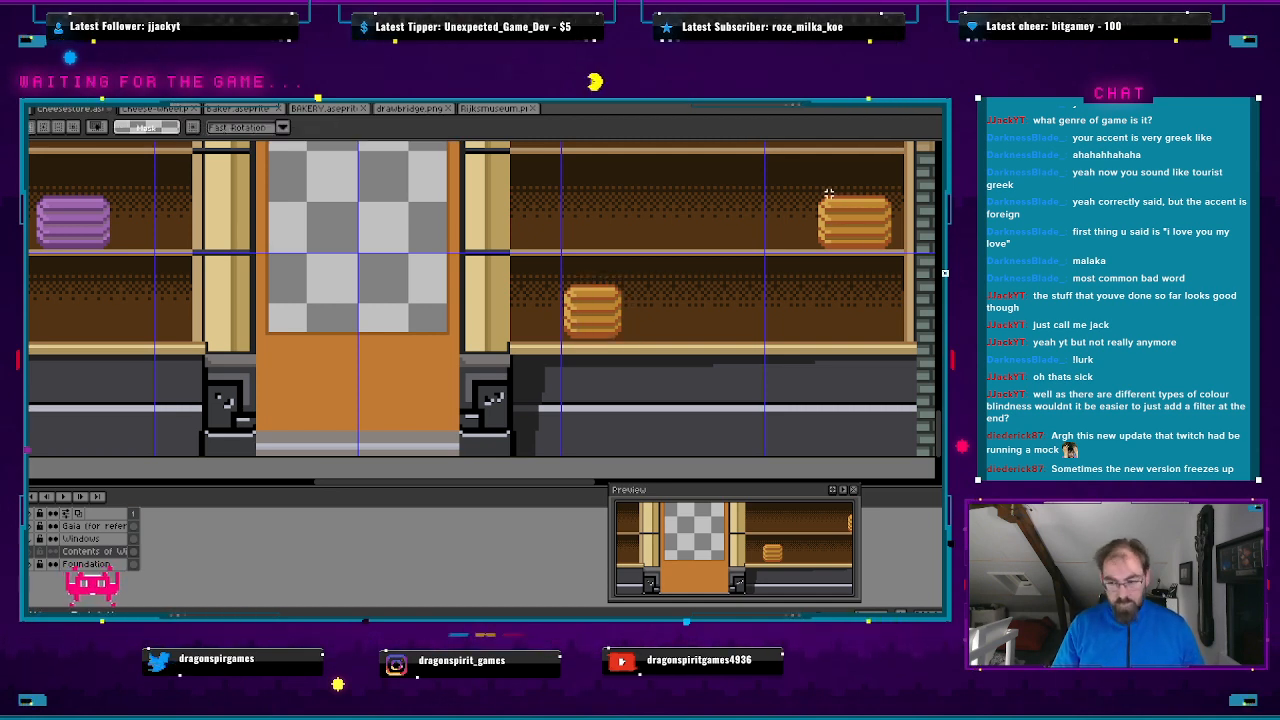
- Shorten the orange cheese stack at the far end of the second-lowest shelf by shifting its upper part down, and clear the selection
{"action": "left_click_drag", "start_coordinate": [810, 187], "coordinate": [898, 228]}
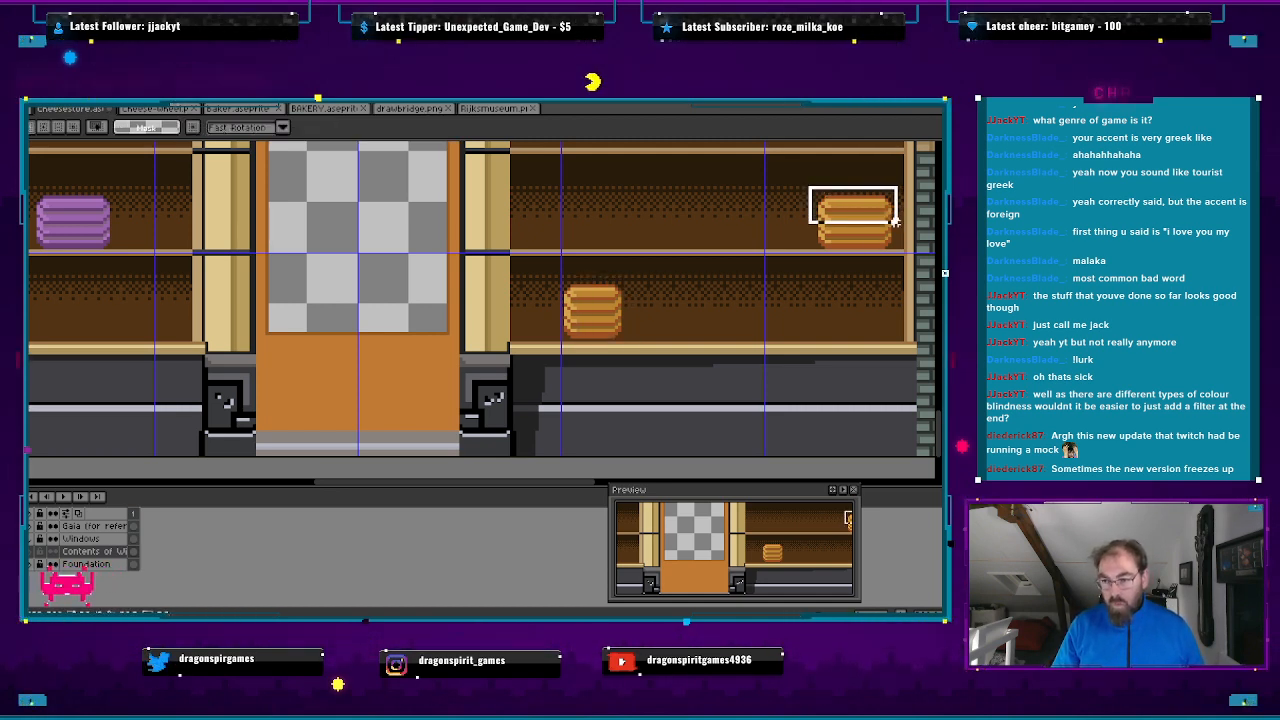
{"action": "key", "text": "Down"}
{"action": "key", "text": "Down"}
{"action": "key", "text": "Down"}
{"action": "key", "text": "Down"}
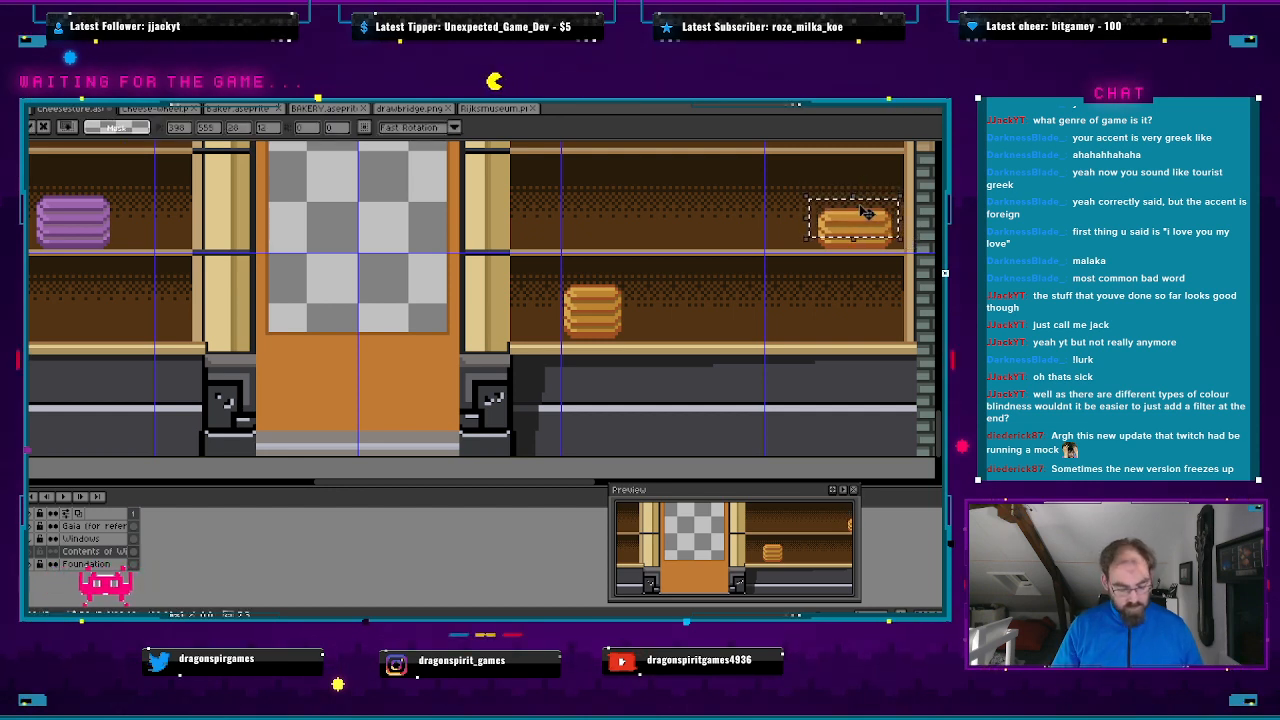
{"action": "key", "text": "ctrl+d"}
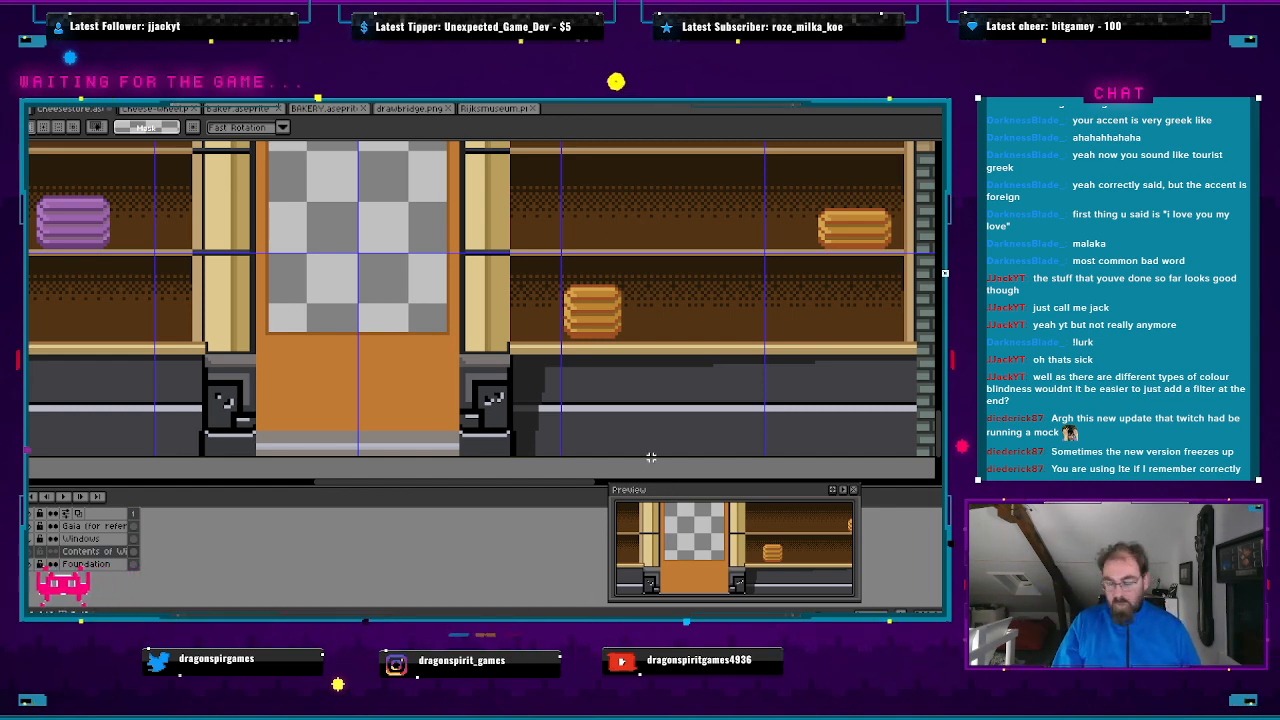
{"action": "scroll", "coordinate": [152, 283], "scroll_direction": "down", "scroll_amount": 1}
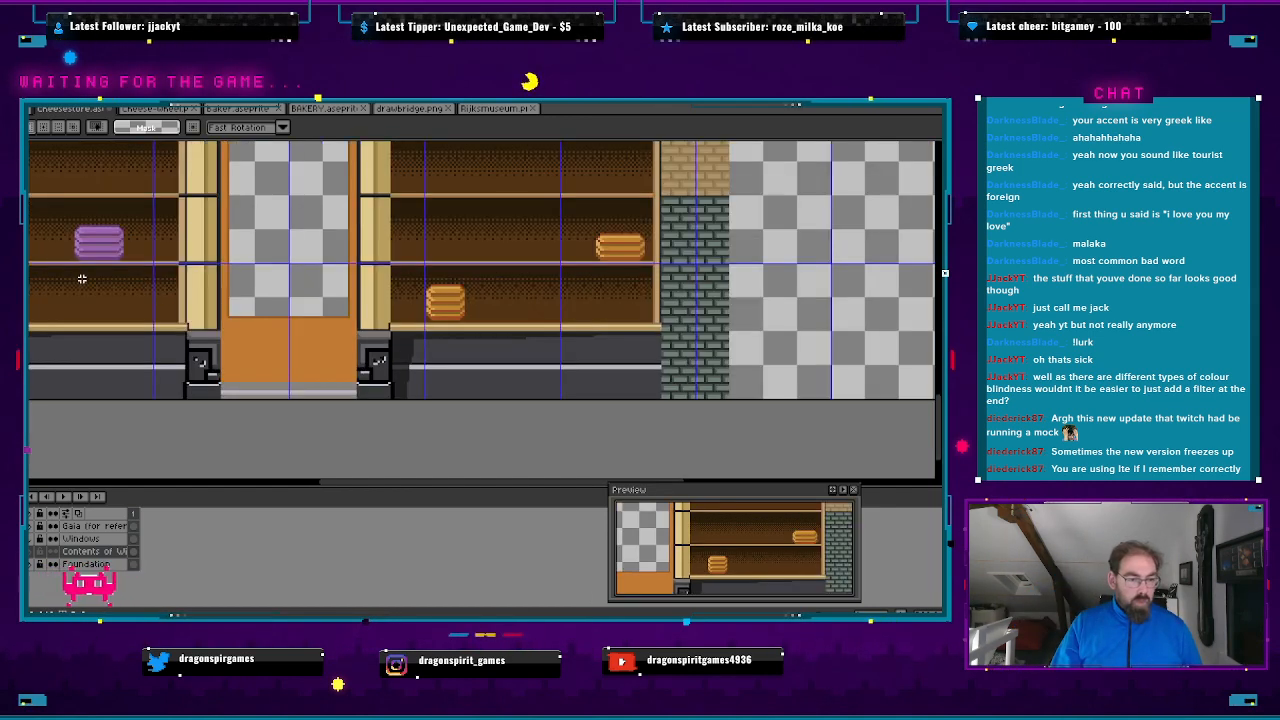
{"action": "left_click_drag", "start_coordinate": [80, 277], "coordinate": [305, 345]}
{"action": "scroll", "coordinate": [300, 340], "scroll_direction": "down", "scroll_amount": 2}
{"action": "scroll", "coordinate": [254, 329], "scroll_direction": "up", "scroll_amount": 2}
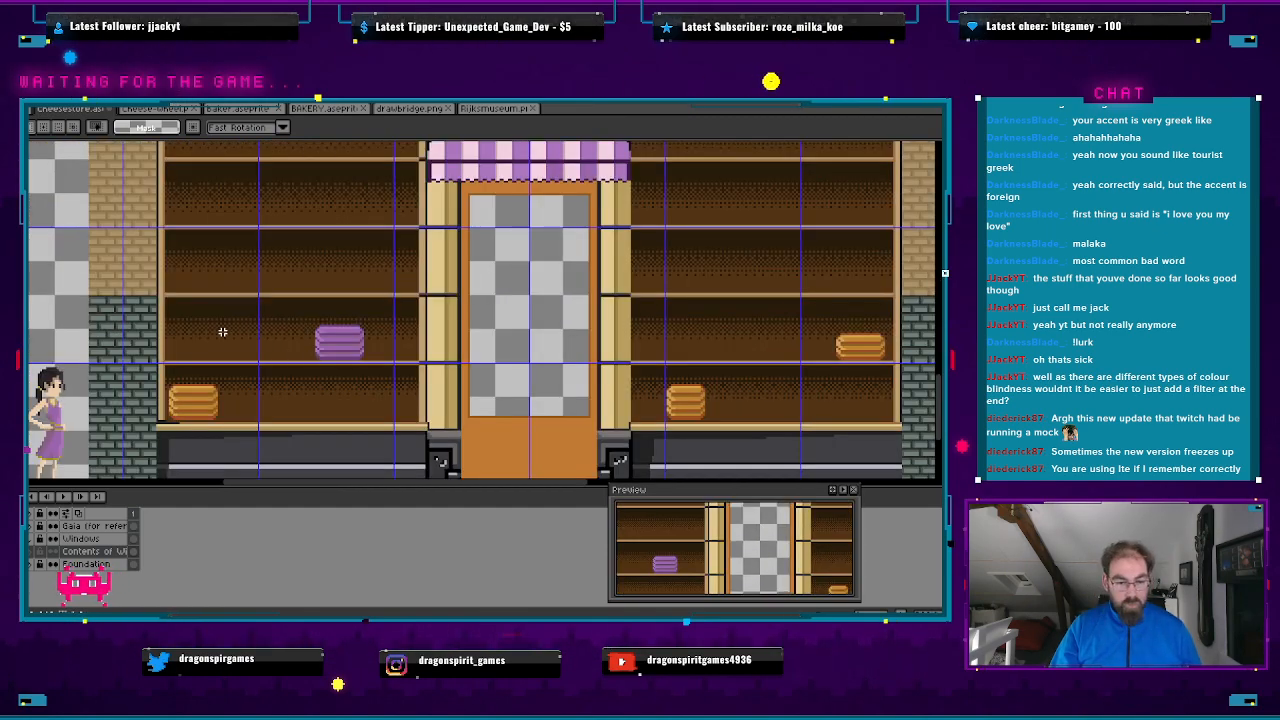
{"action": "left_click_drag", "start_coordinate": [222, 331], "coordinate": [333, 354]}
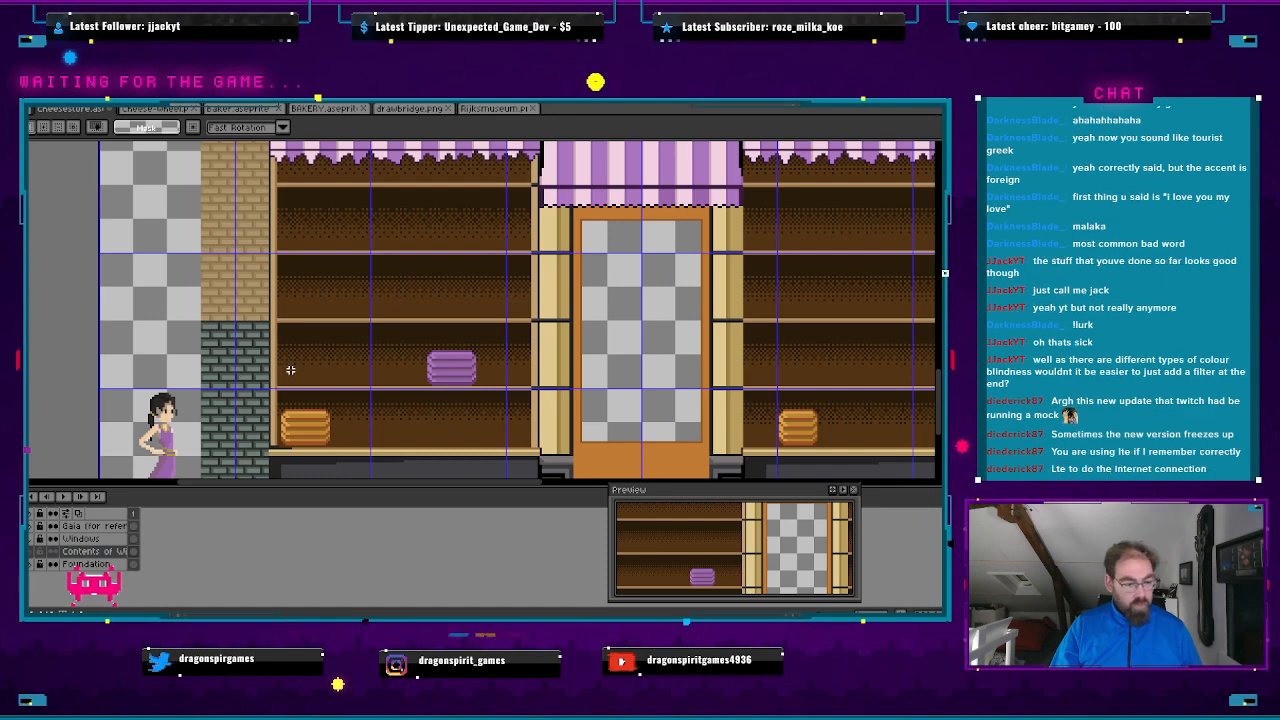
{"action": "scroll", "coordinate": [303, 376], "scroll_direction": "up", "scroll_amount": 2}
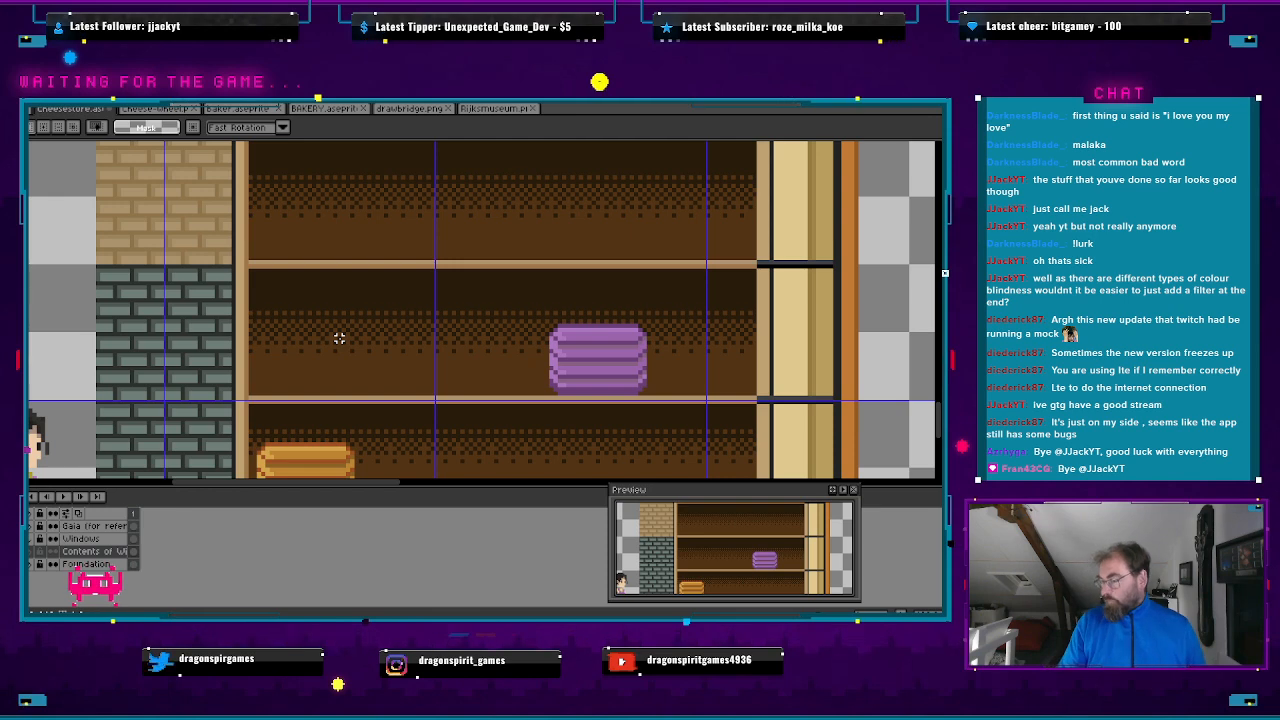
{"action": "scroll", "coordinate": [366, 286], "scroll_direction": "down", "scroll_amount": 2}
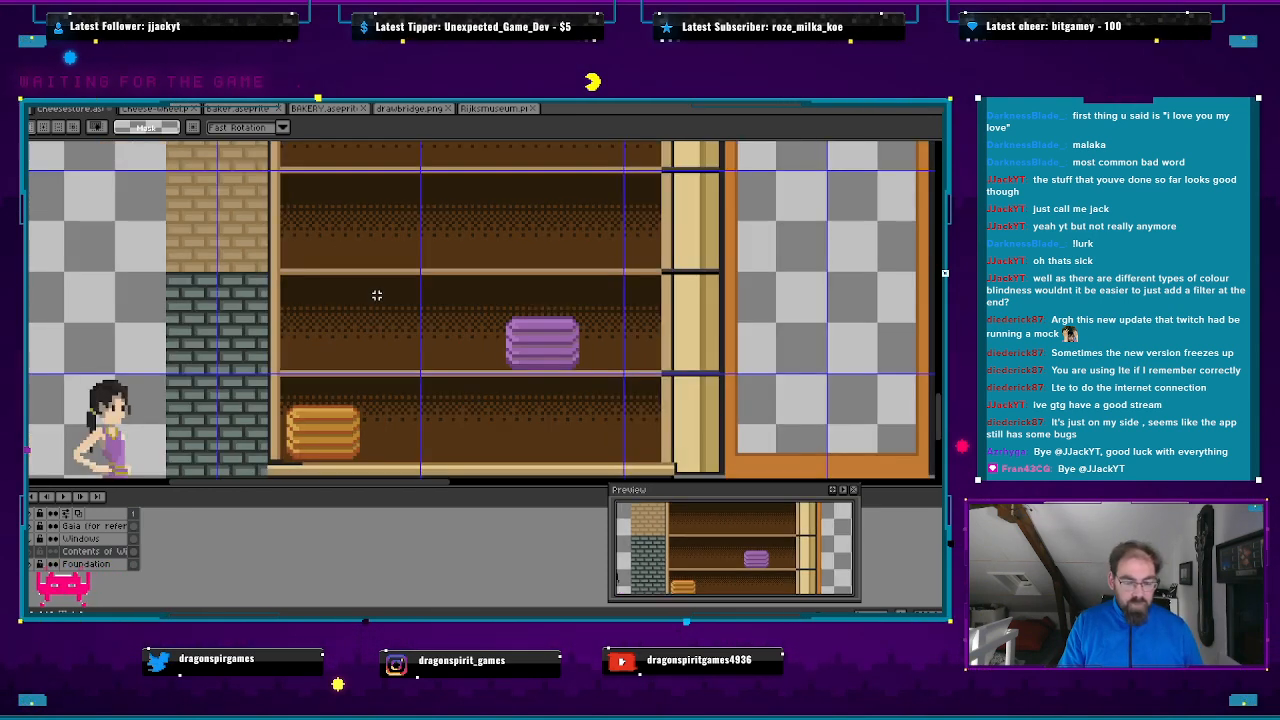
{"action": "left_click_drag", "start_coordinate": [386, 288], "coordinate": [402, 247]}
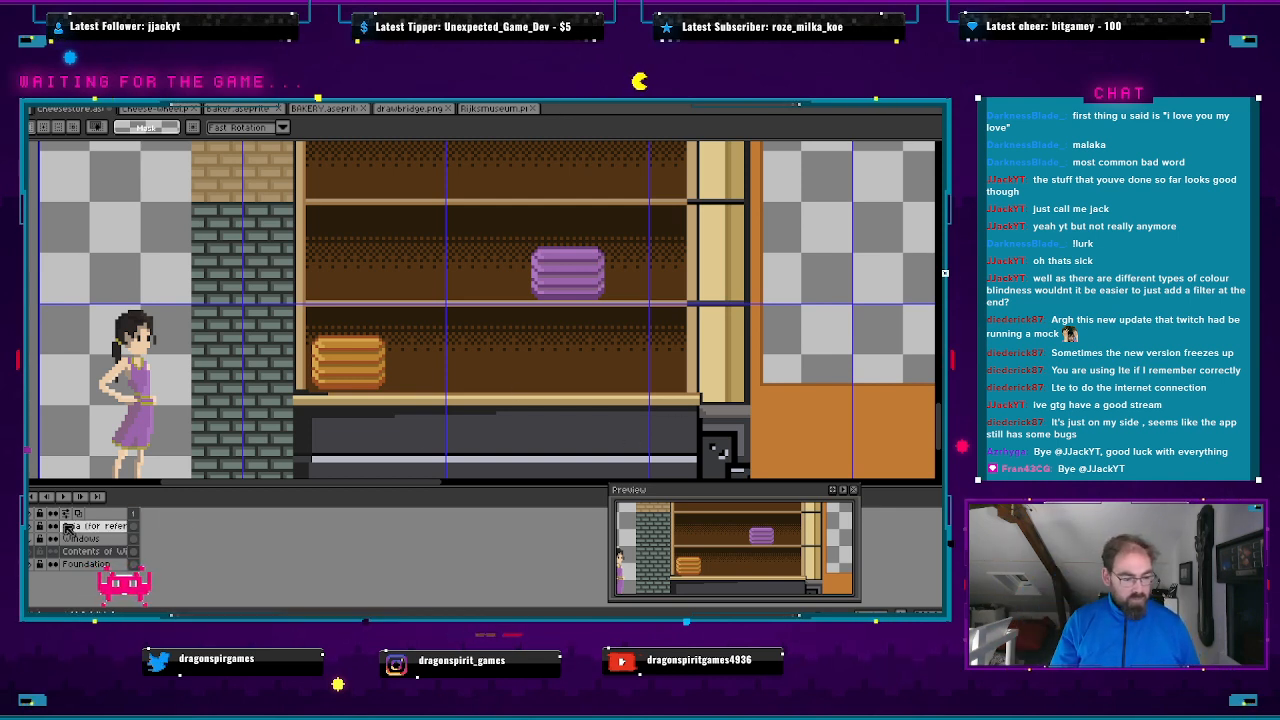
- Compare the storefront with and without the glass by toggling the Windows layer's visibility, leaving the layer hidden
{"action": "left_click", "coordinate": [39, 544]}
{"action": "scroll", "coordinate": [415, 393], "scroll_direction": "down", "scroll_amount": 3}
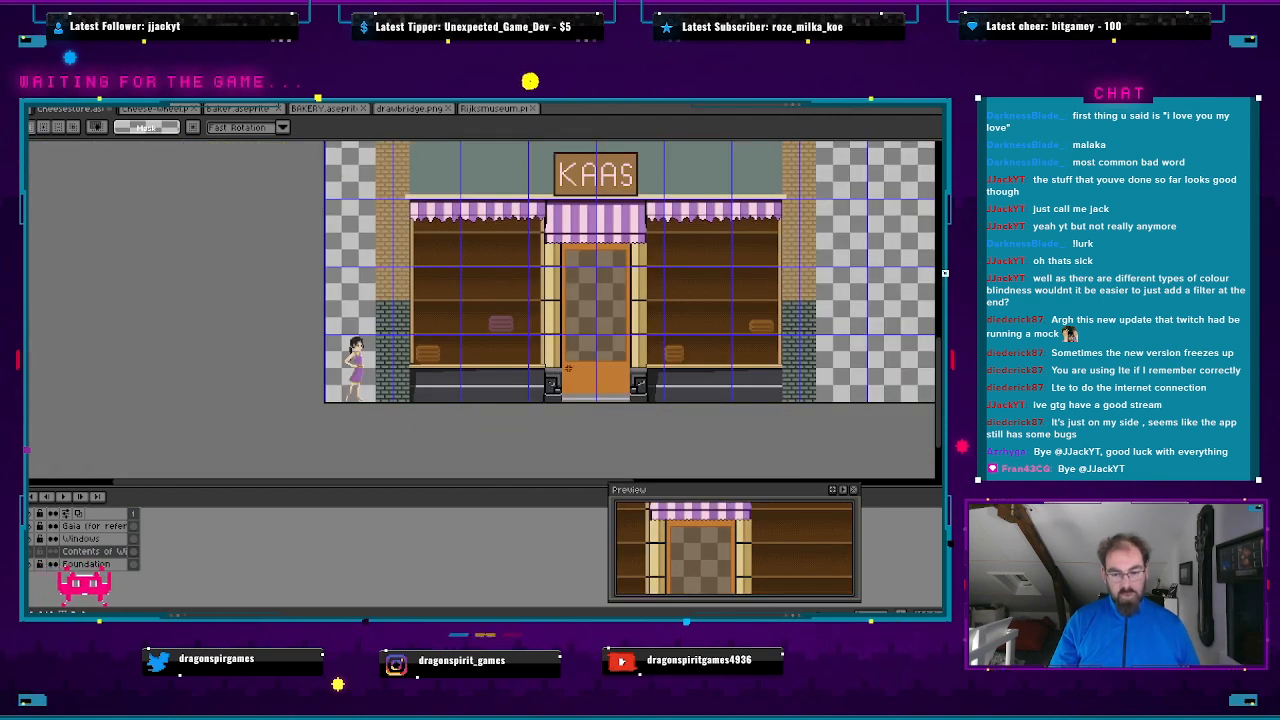
{"action": "left_click", "coordinate": [38, 539]}
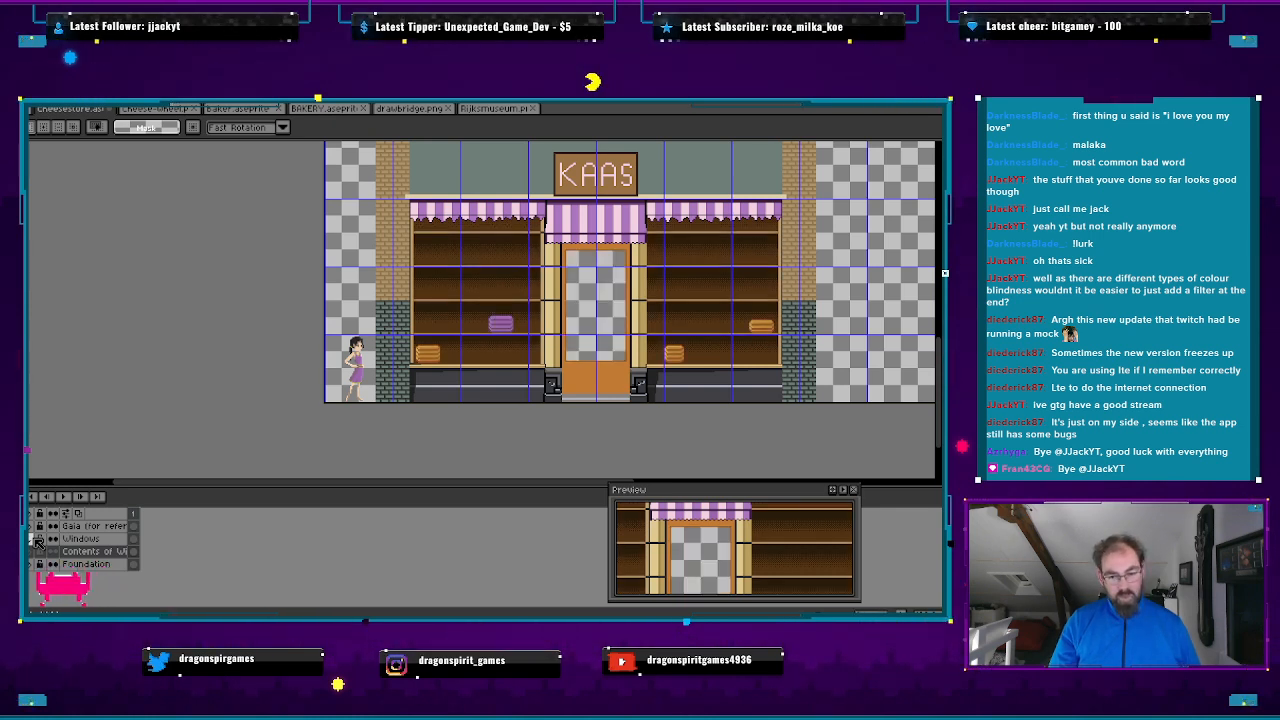
{"action": "left_click", "coordinate": [38, 539]}
{"action": "left_click", "coordinate": [38, 539]}
{"action": "left_click", "coordinate": [38, 539]}
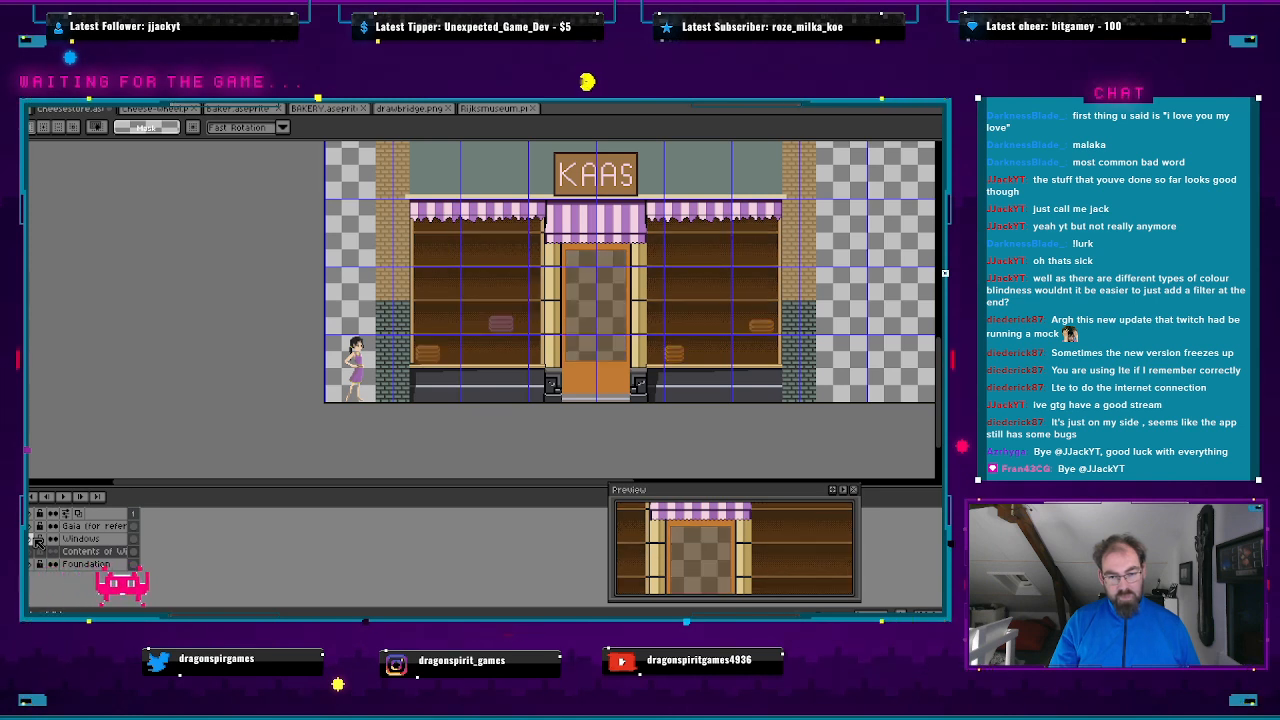
{"action": "left_click", "coordinate": [38, 539]}
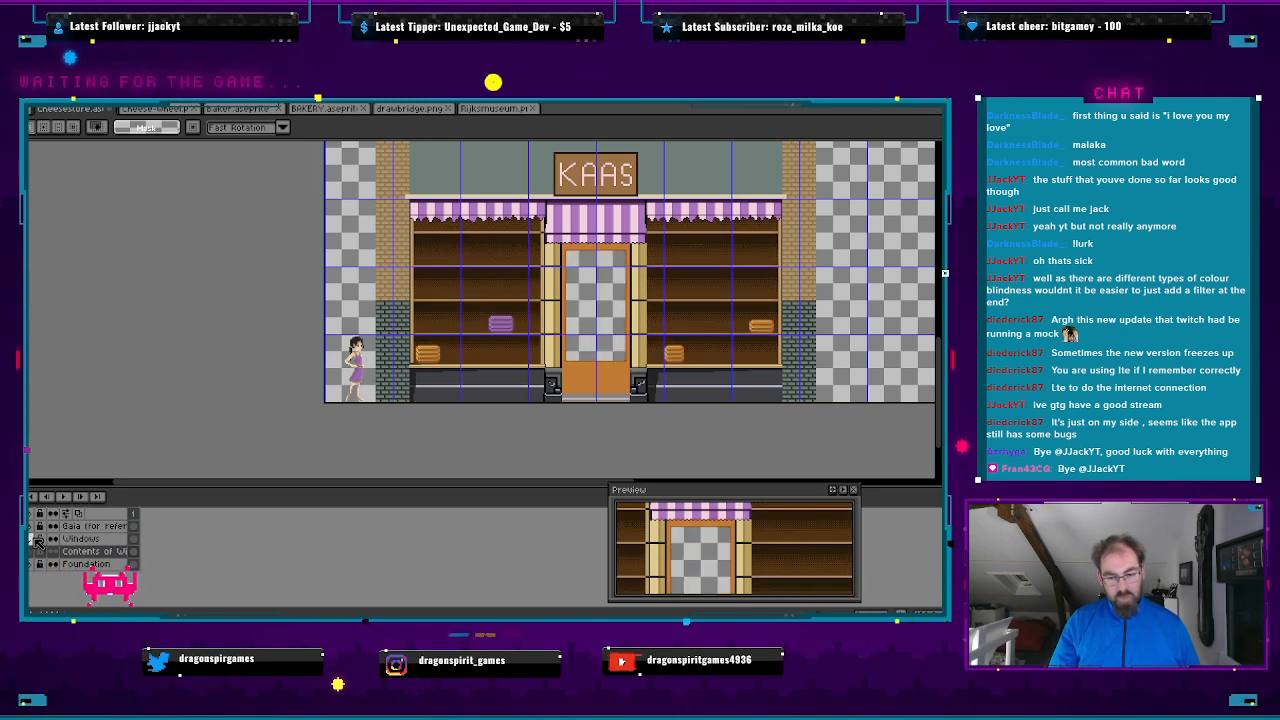
{"action": "left_click", "coordinate": [38, 539]}
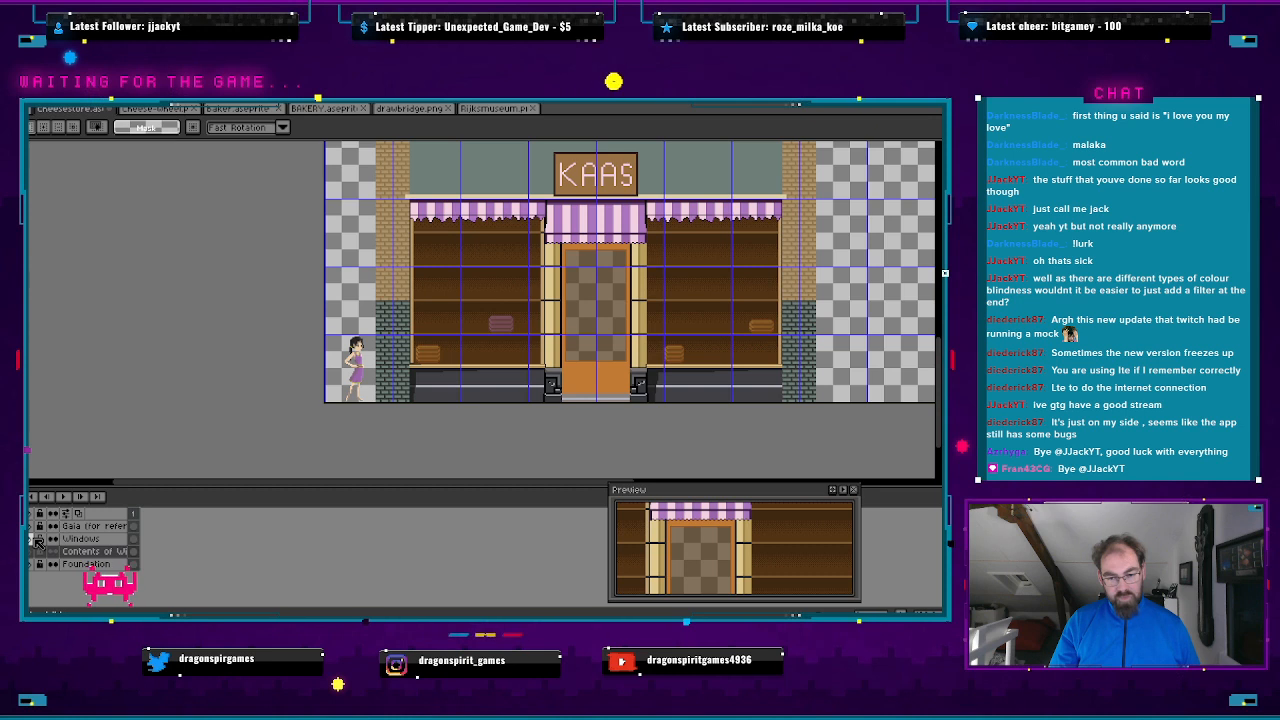
{"action": "left_click", "coordinate": [38, 539]}
{"action": "left_click", "coordinate": [38, 539]}
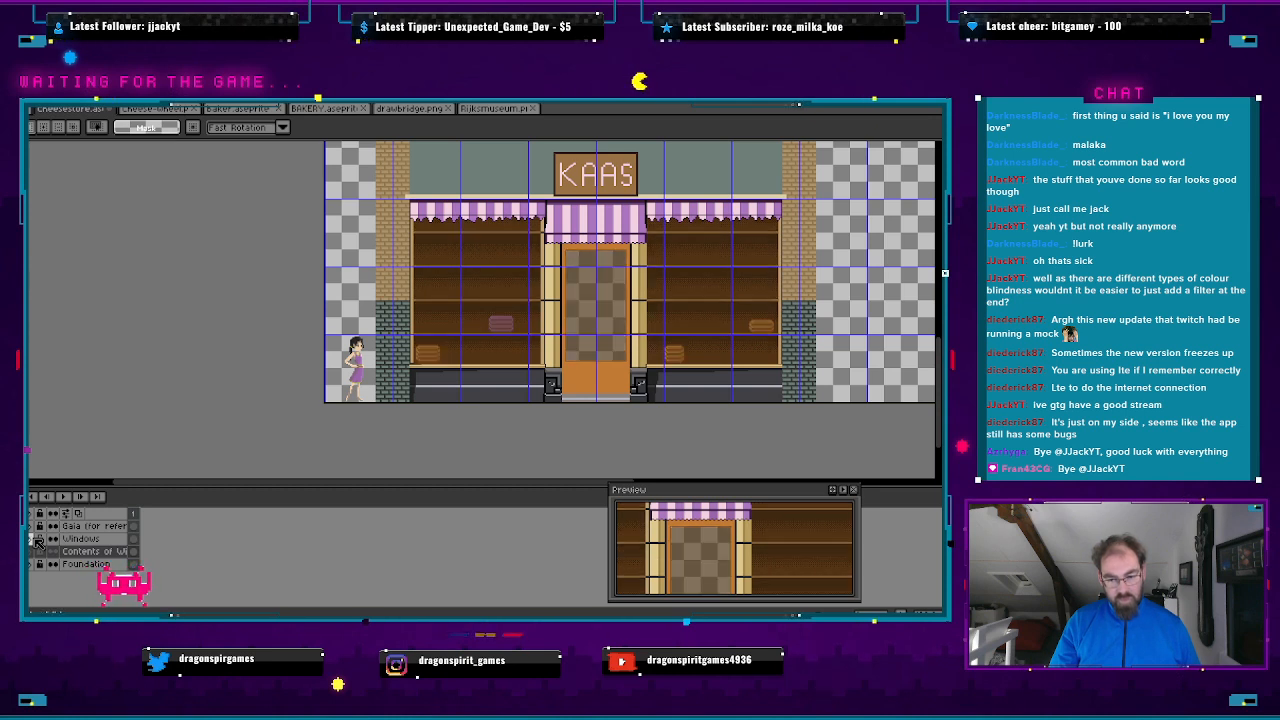
{"action": "left_click", "coordinate": [38, 539]}
{"action": "left_click", "coordinate": [38, 539]}
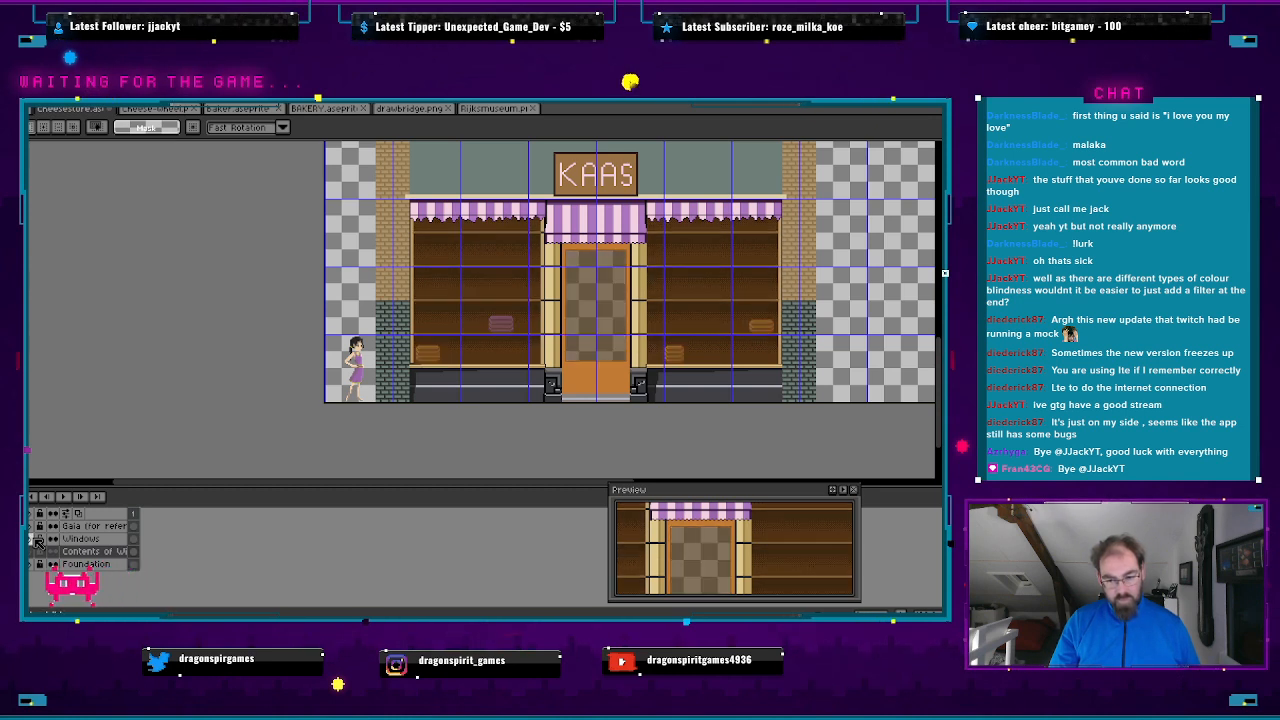
{"action": "left_click", "coordinate": [38, 539]}
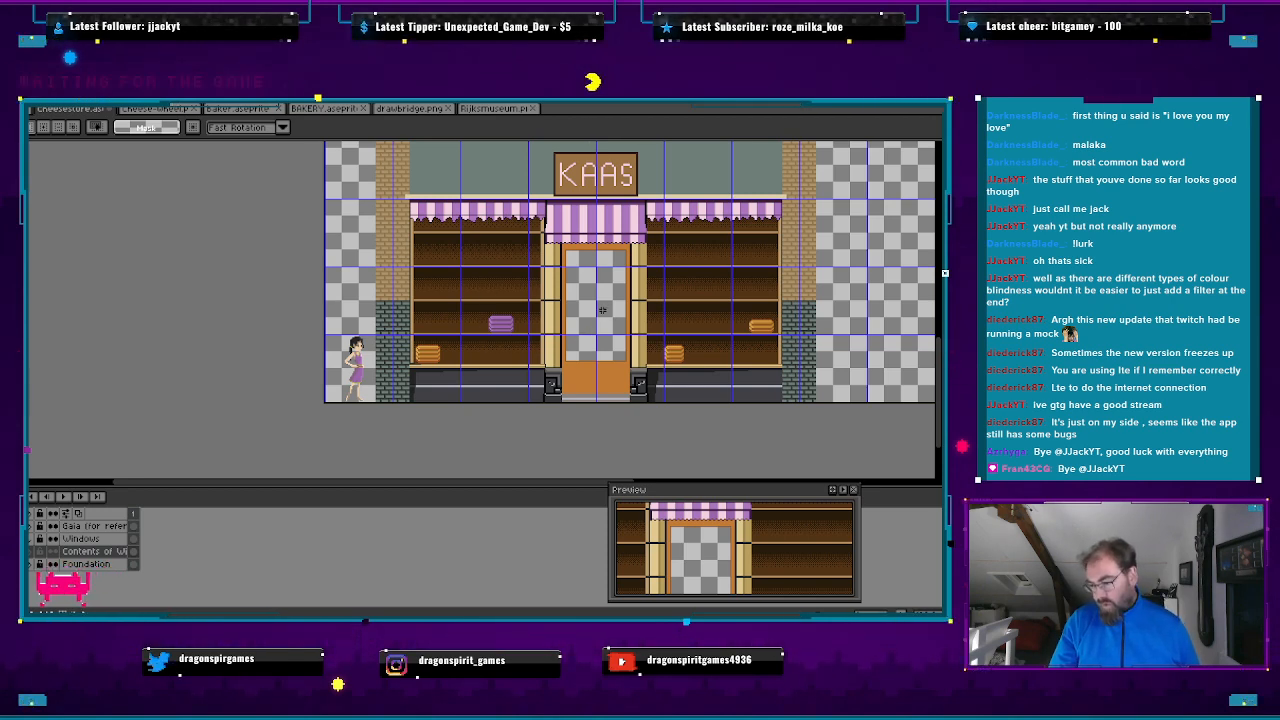
{"action": "scroll", "coordinate": [464, 340], "scroll_direction": "up", "scroll_amount": 2}
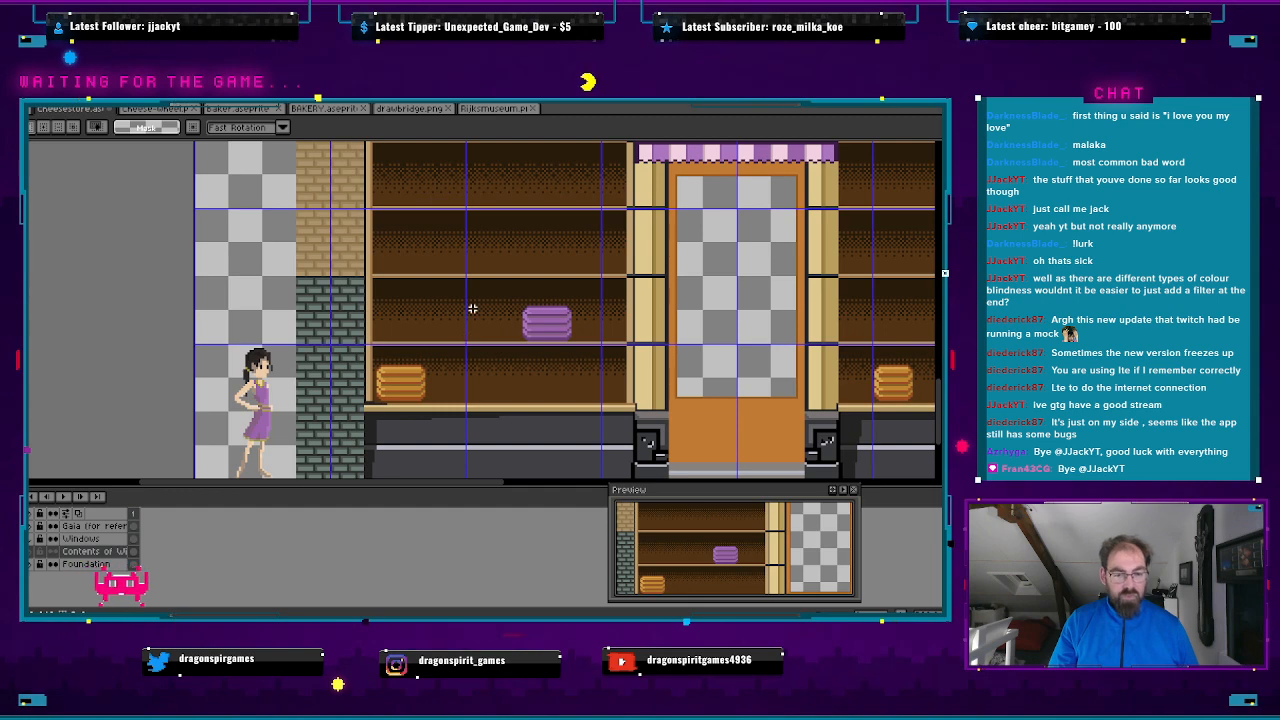
{"action": "key", "text": "i"}
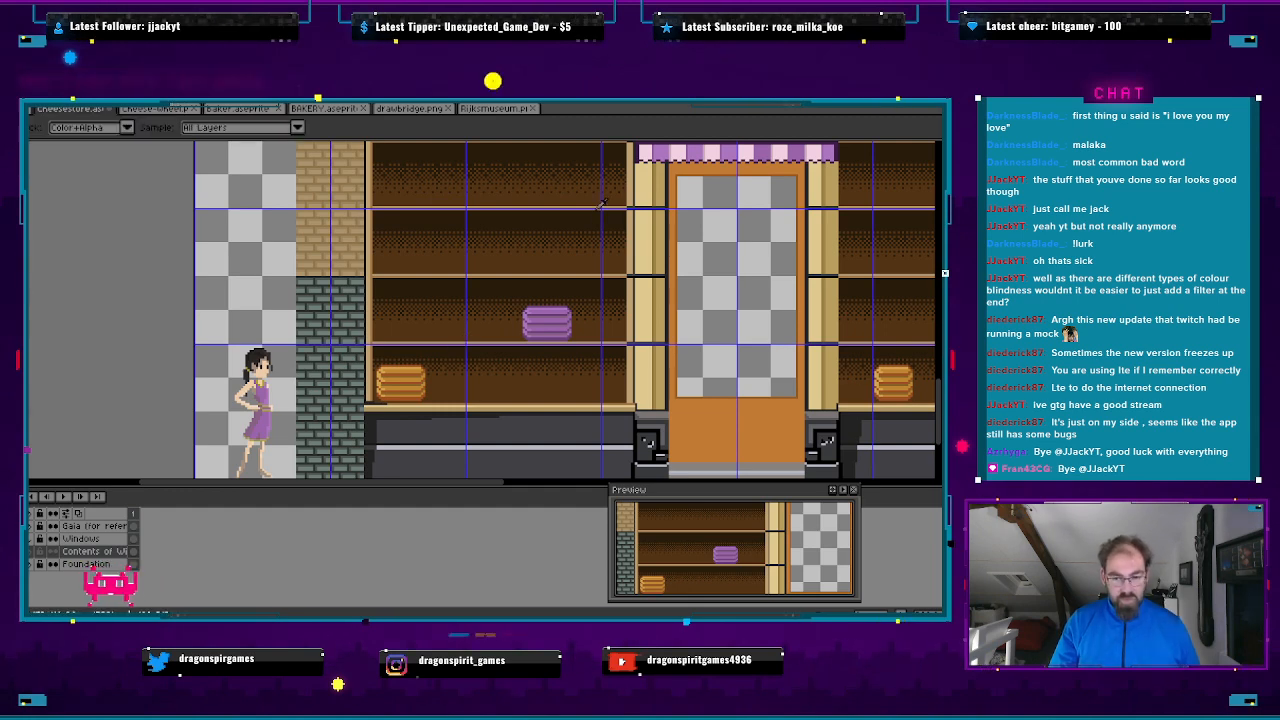
{"action": "key", "text": "alt+Tab"}
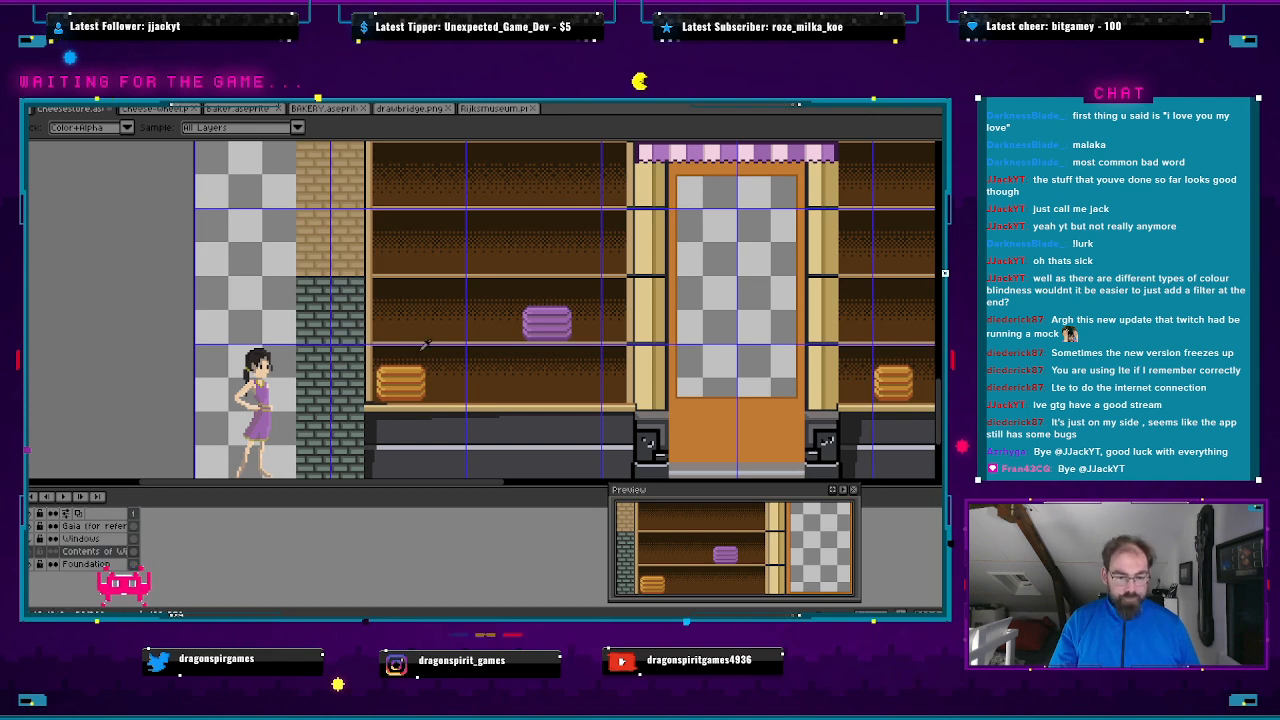
{"action": "scroll", "coordinate": [439, 350], "scroll_direction": "down", "scroll_amount": 3}
{"action": "scroll", "coordinate": [509, 314], "scroll_direction": "up", "scroll_amount": 2}
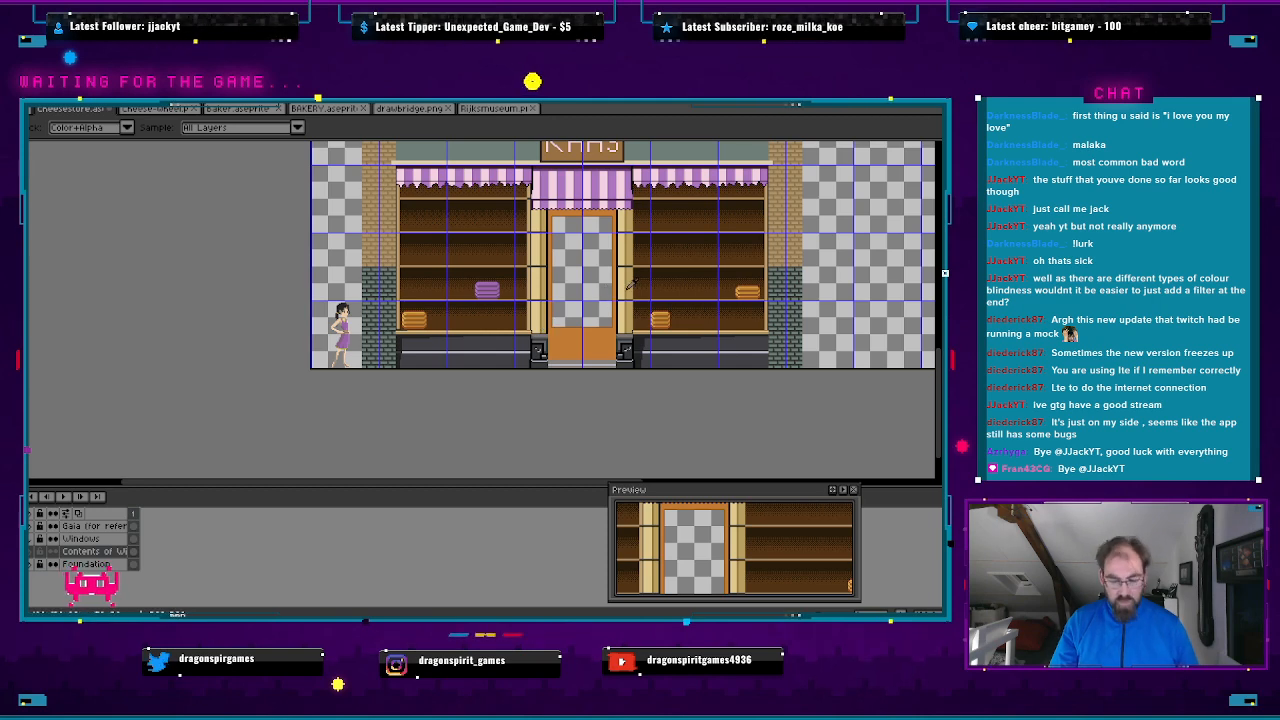
- Place a copy of the narrowed orange cheese stack on the third-lowest shelf of the window beside the character, at its outer end
{"action": "key", "text": "m"}
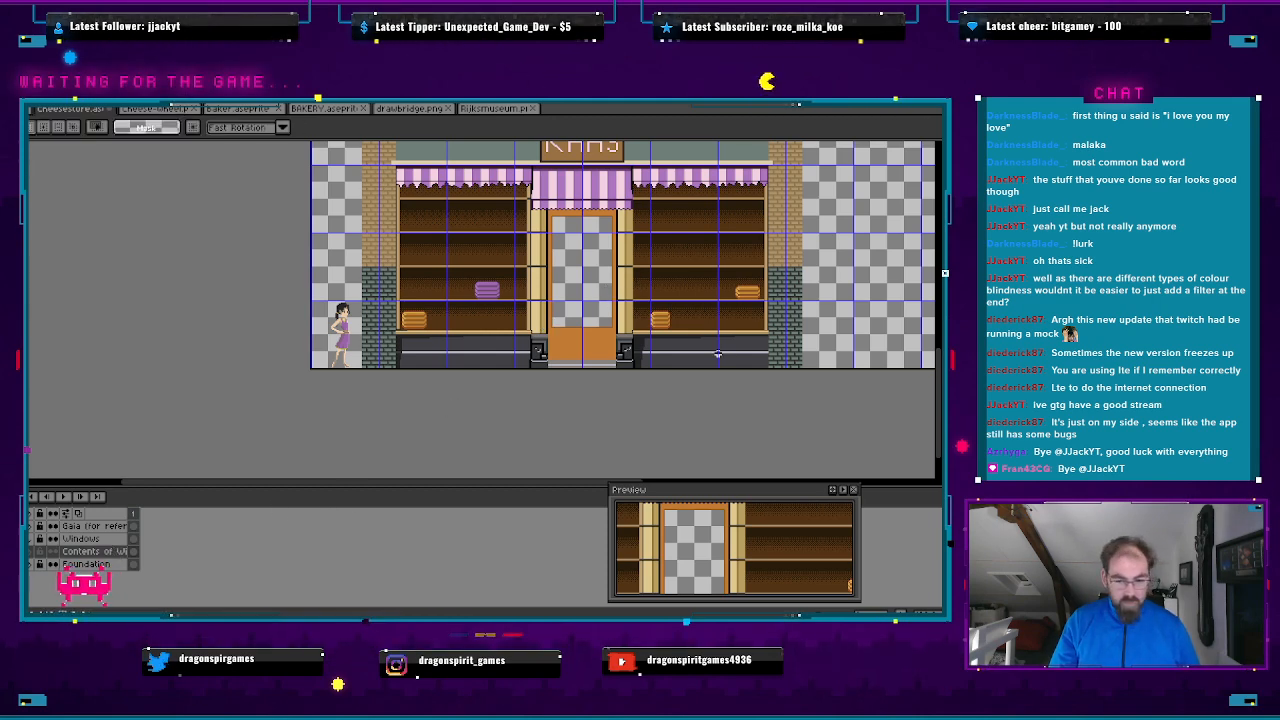
{"action": "scroll", "coordinate": [665, 323], "scroll_direction": "up", "scroll_amount": 3}
{"action": "left_click_drag", "start_coordinate": [612, 272], "coordinate": [692, 342]}
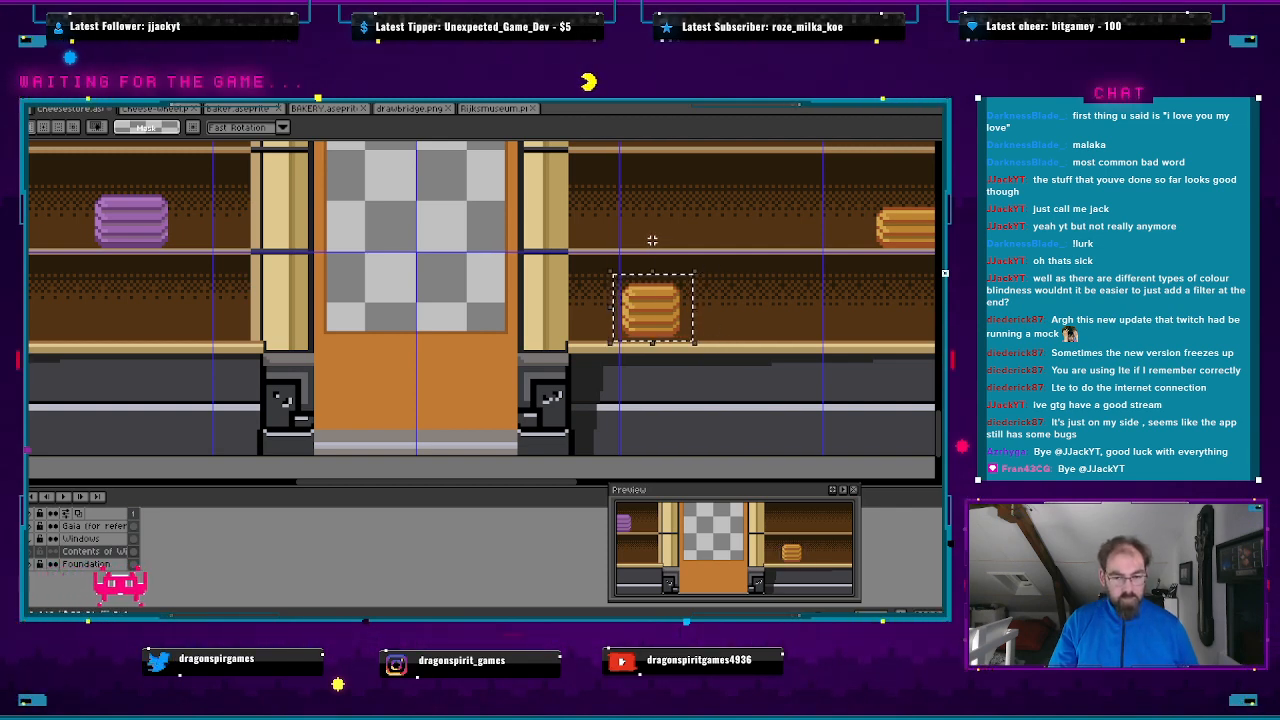
{"action": "scroll", "coordinate": [663, 254], "scroll_direction": "down", "scroll_amount": 3}
{"action": "left_click_drag", "start_coordinate": [663, 254], "coordinate": [467, 267]}
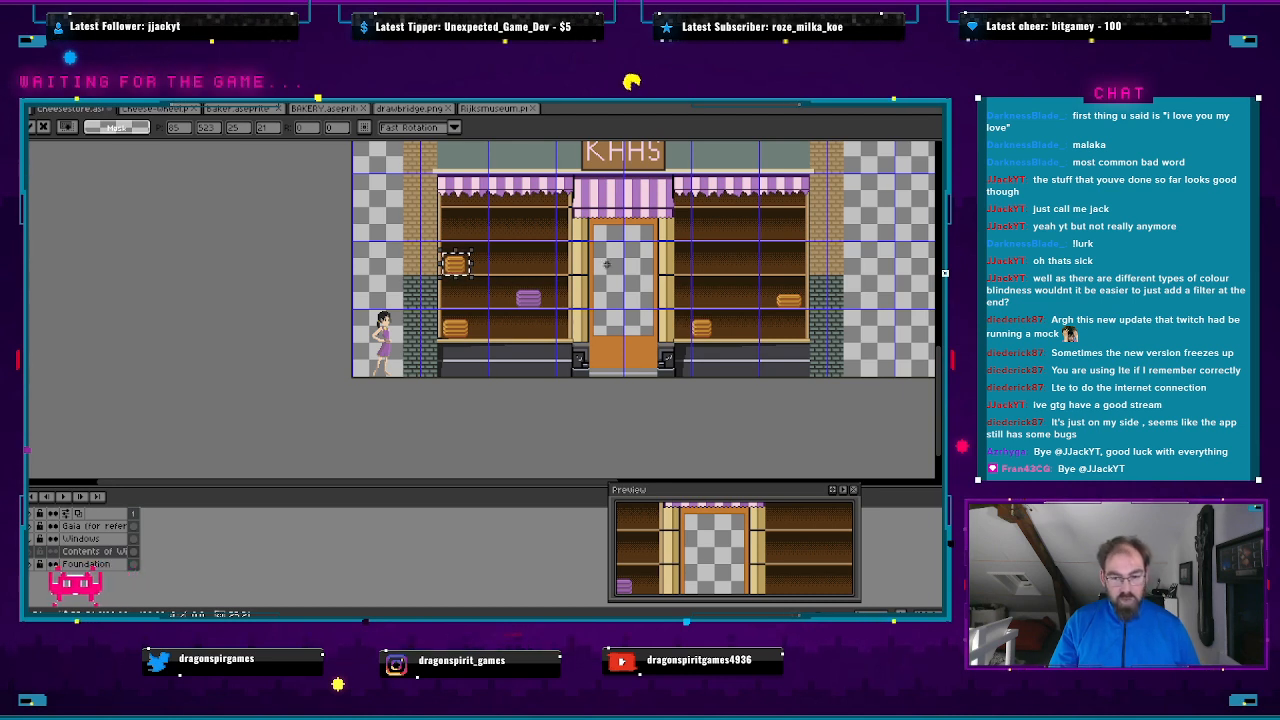
{"action": "key", "text": "ctrl+z"}
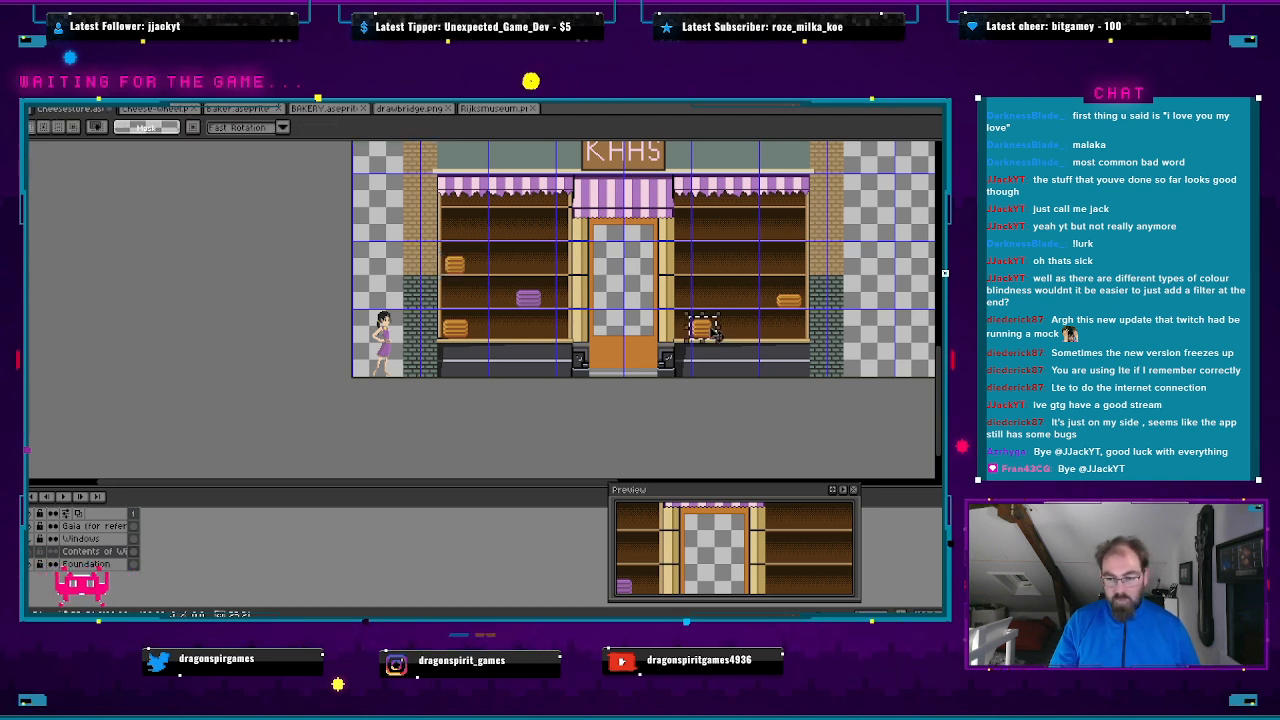
- Place a copy of the narrowed orange cheese stack on the third-lowest shelf of the window beyond the door
{"action": "left_click_drag", "start_coordinate": [712, 330], "coordinate": [755, 283]}
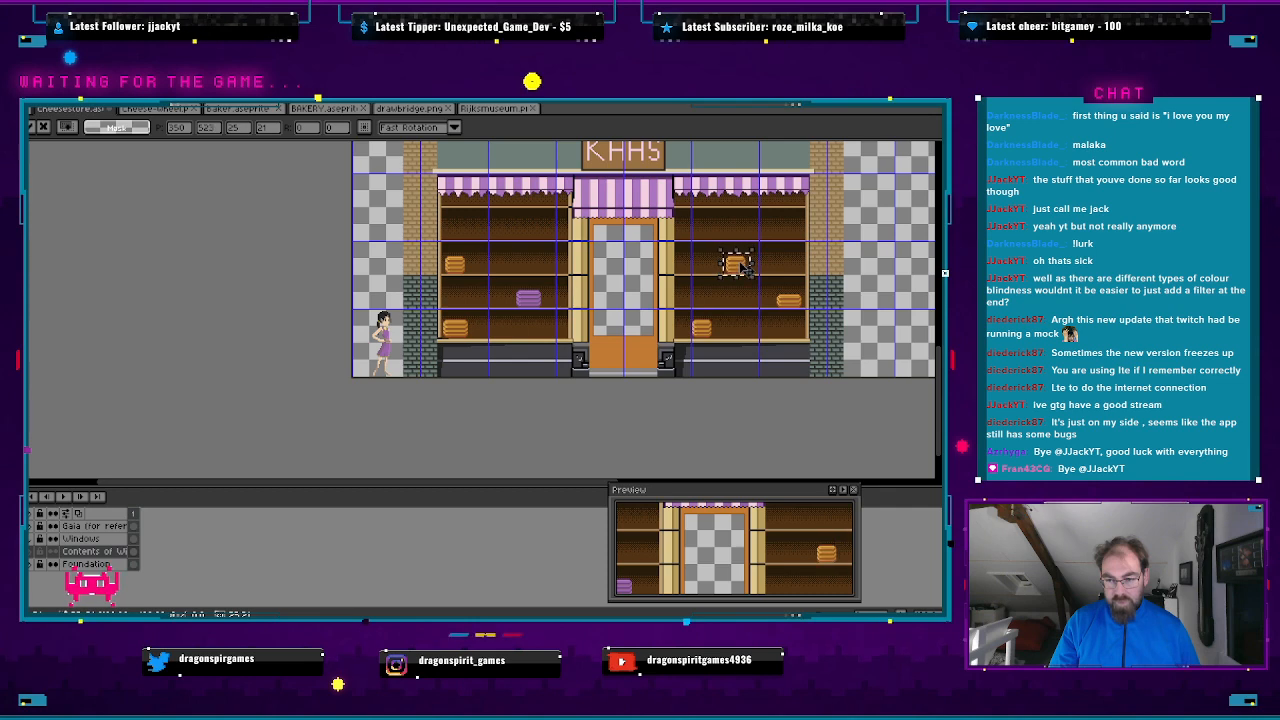
{"action": "scroll", "coordinate": [752, 276], "scroll_direction": "up", "scroll_amount": 3}
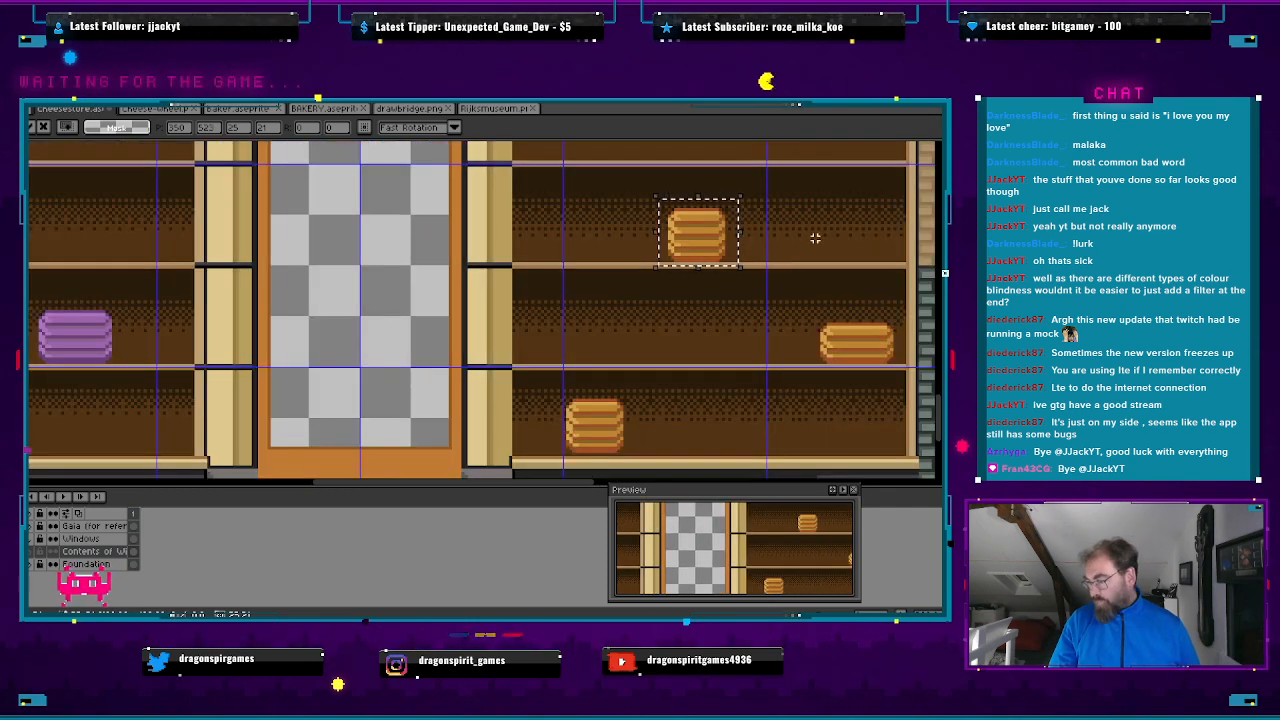
{"action": "scroll", "coordinate": [750, 240], "scroll_direction": "down", "scroll_amount": 1}
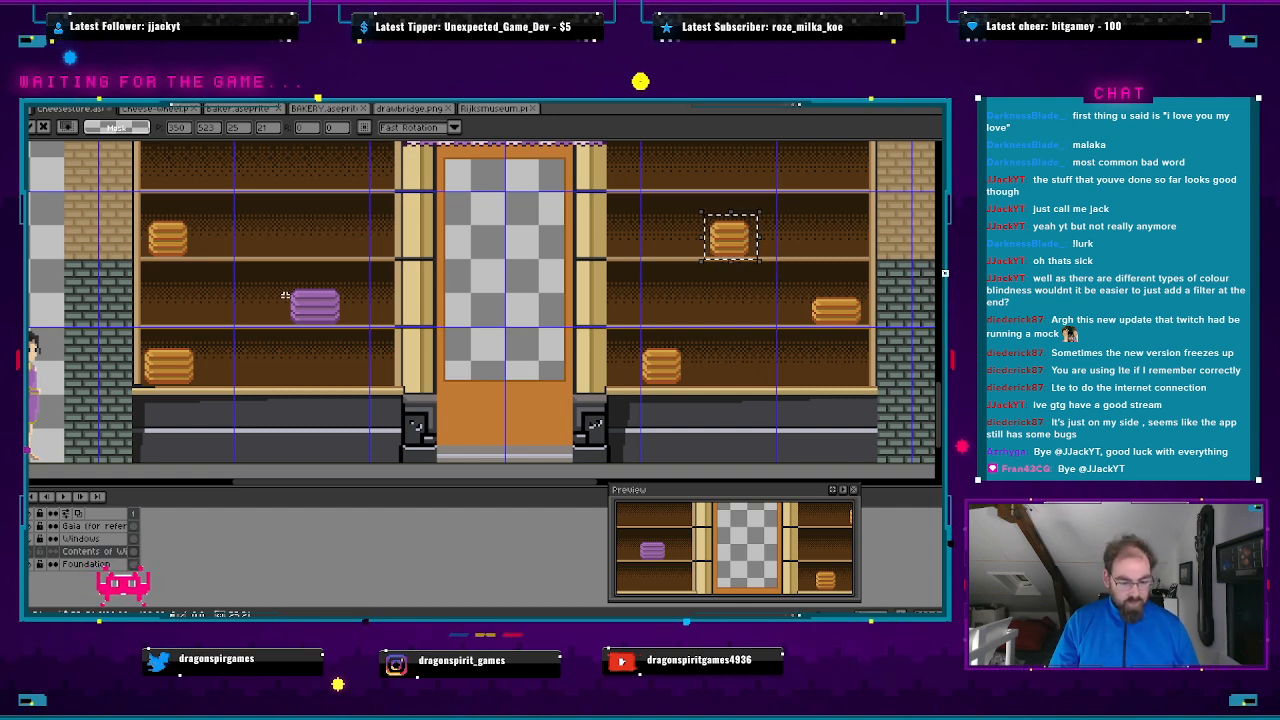
- Copy the purple cheese stack onto the lowest shelf beyond the door, right beside the orange stack, and clear the selection
{"action": "left_click_drag", "start_coordinate": [281, 285], "coordinate": [350, 322]}
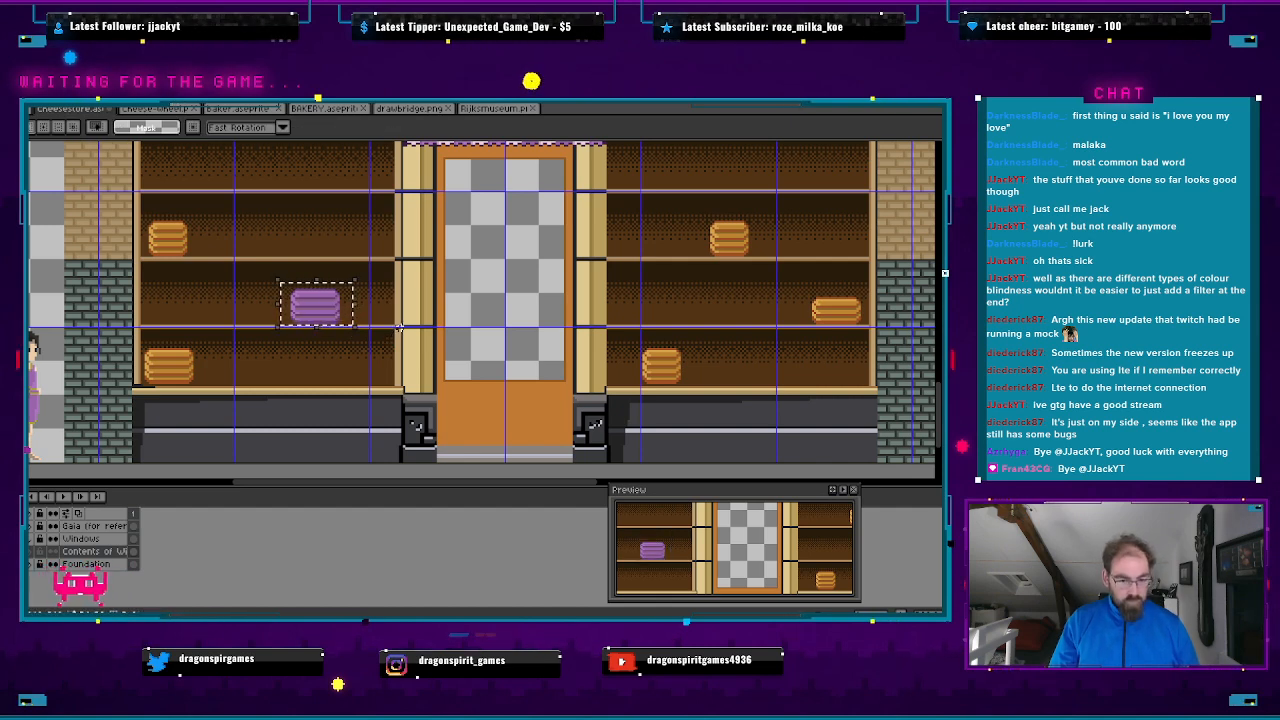
{"action": "left_click_drag", "start_coordinate": [316, 306], "coordinate": [707, 368]}
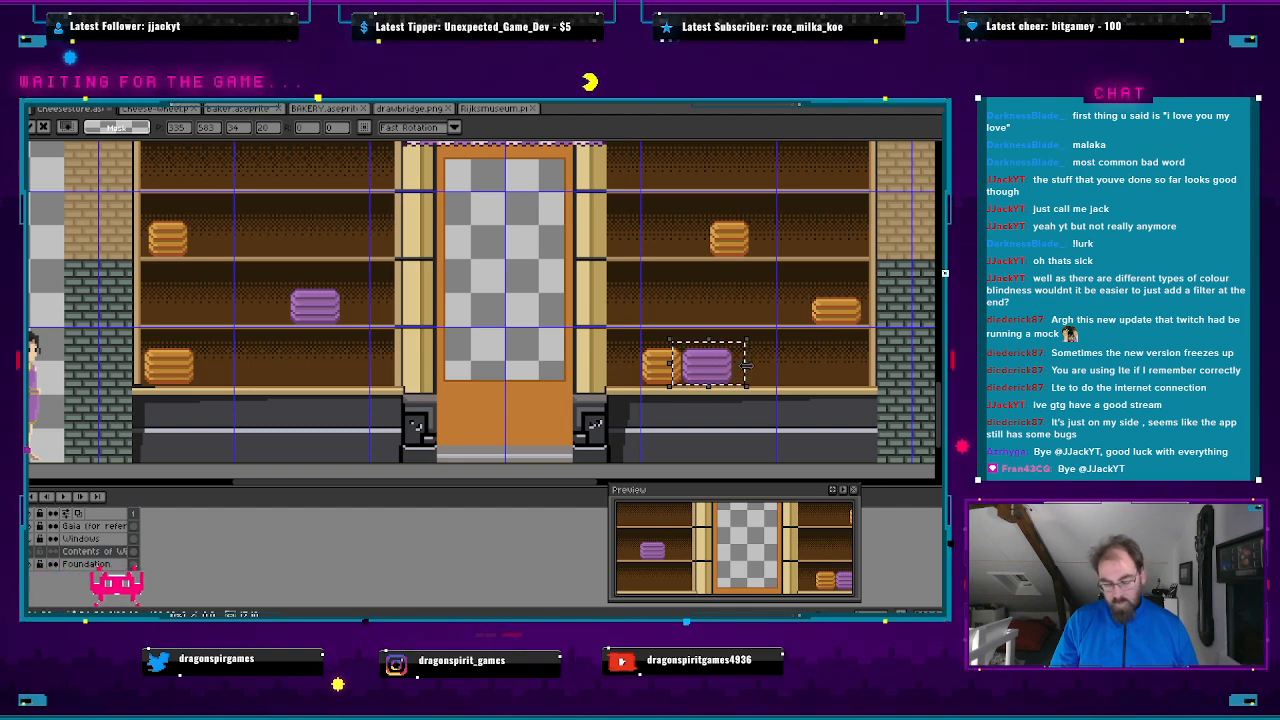
{"action": "key", "text": "ctrl+d"}
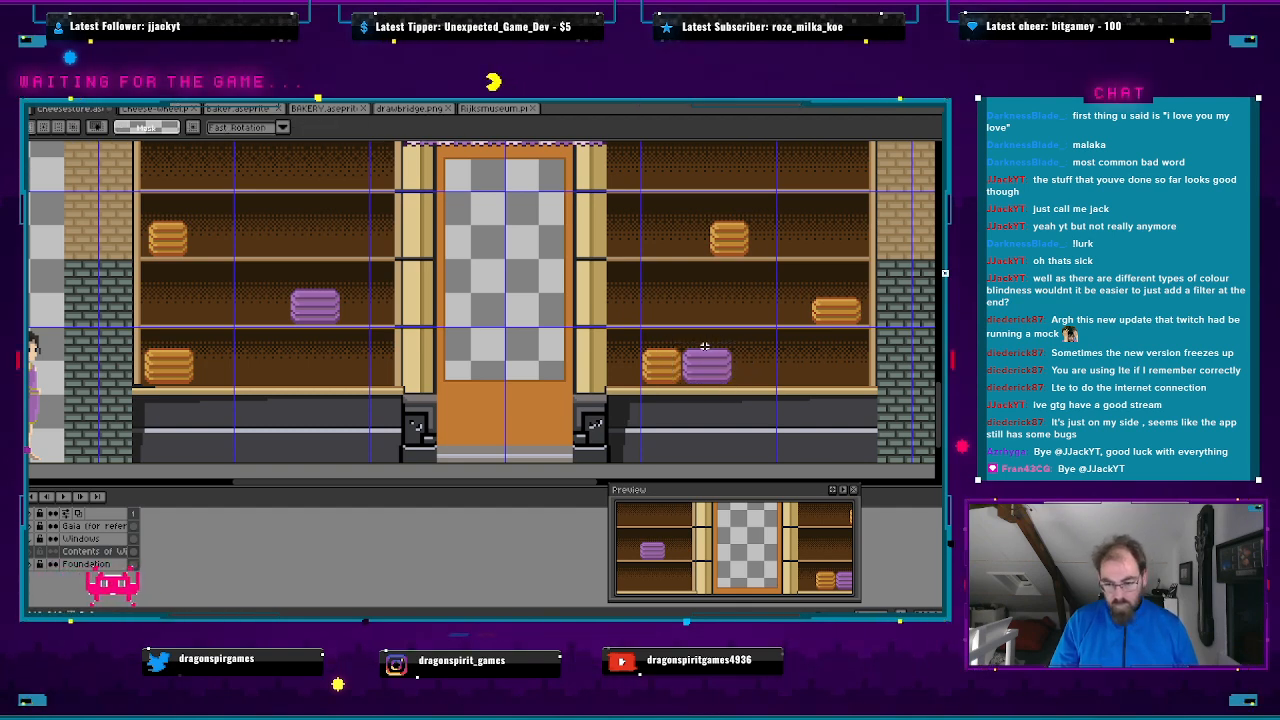
- Narrow the copied purple cheese stack by shifting its outer half inward, and clear the selection
{"action": "left_click_drag", "start_coordinate": [703, 340], "coordinate": [742, 389]}
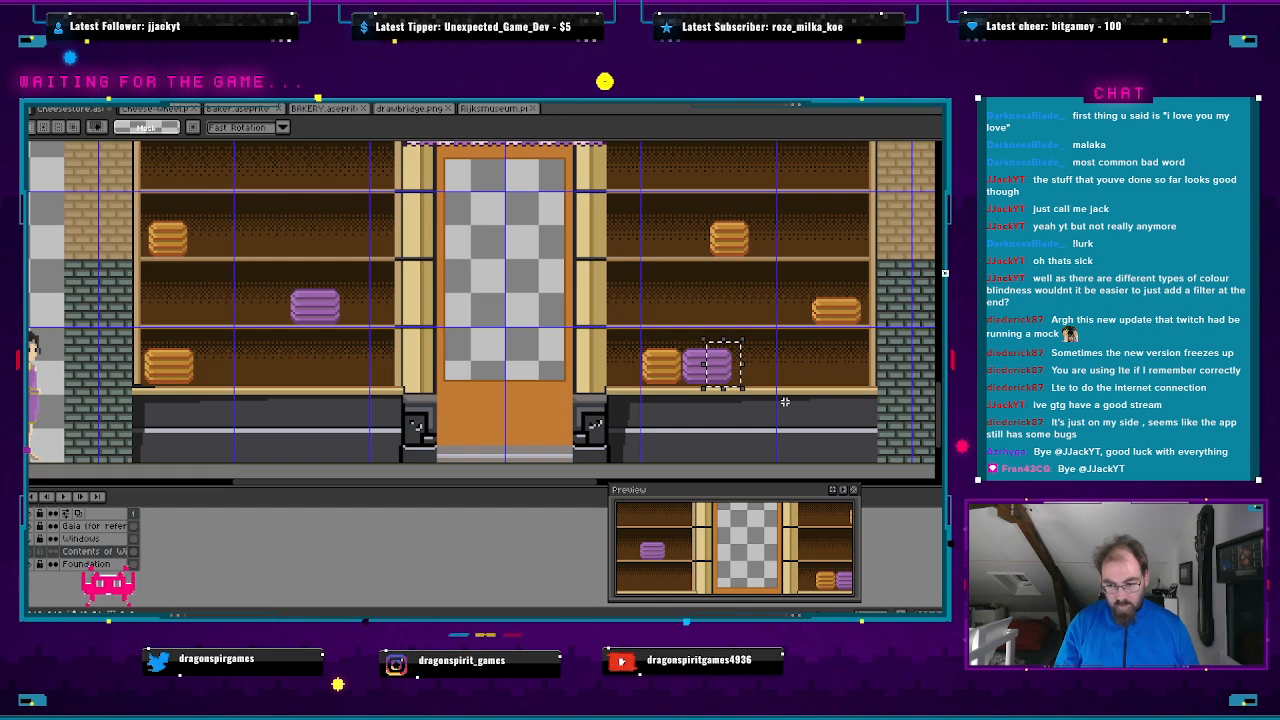
{"action": "key", "text": "Left"}
{"action": "key", "text": "Left"}
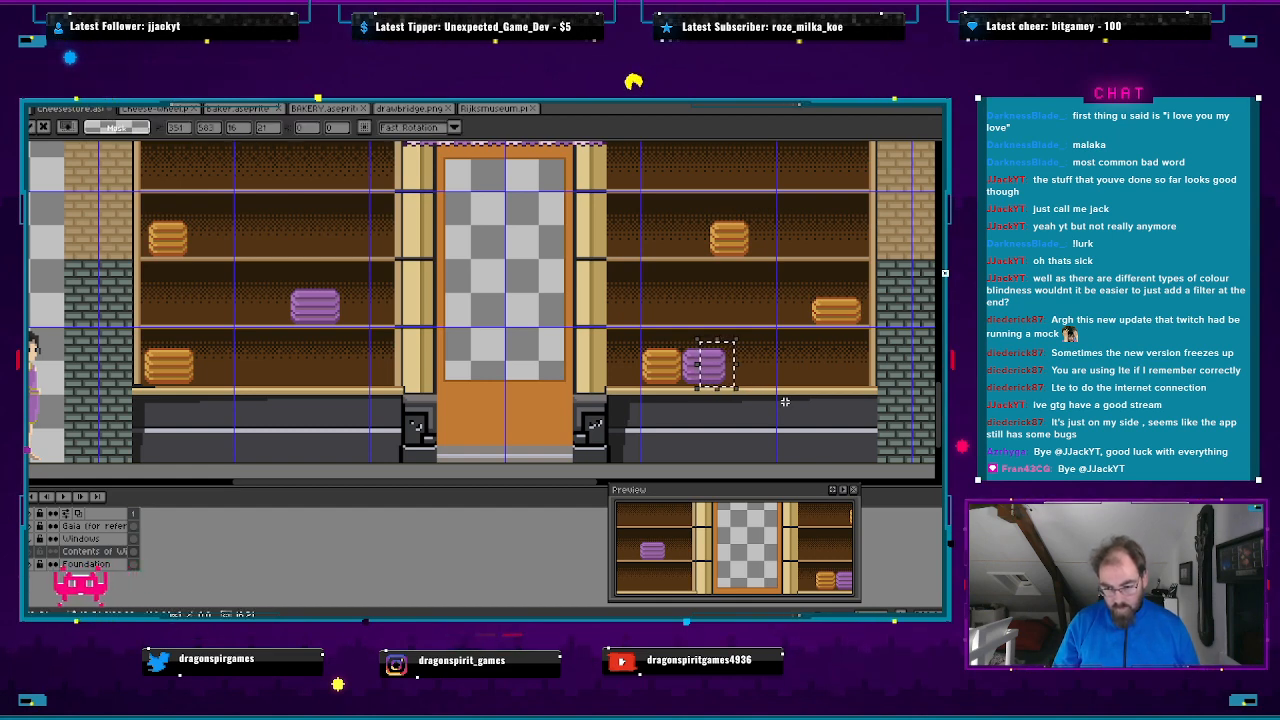
{"action": "key", "text": "ctrl+d"}
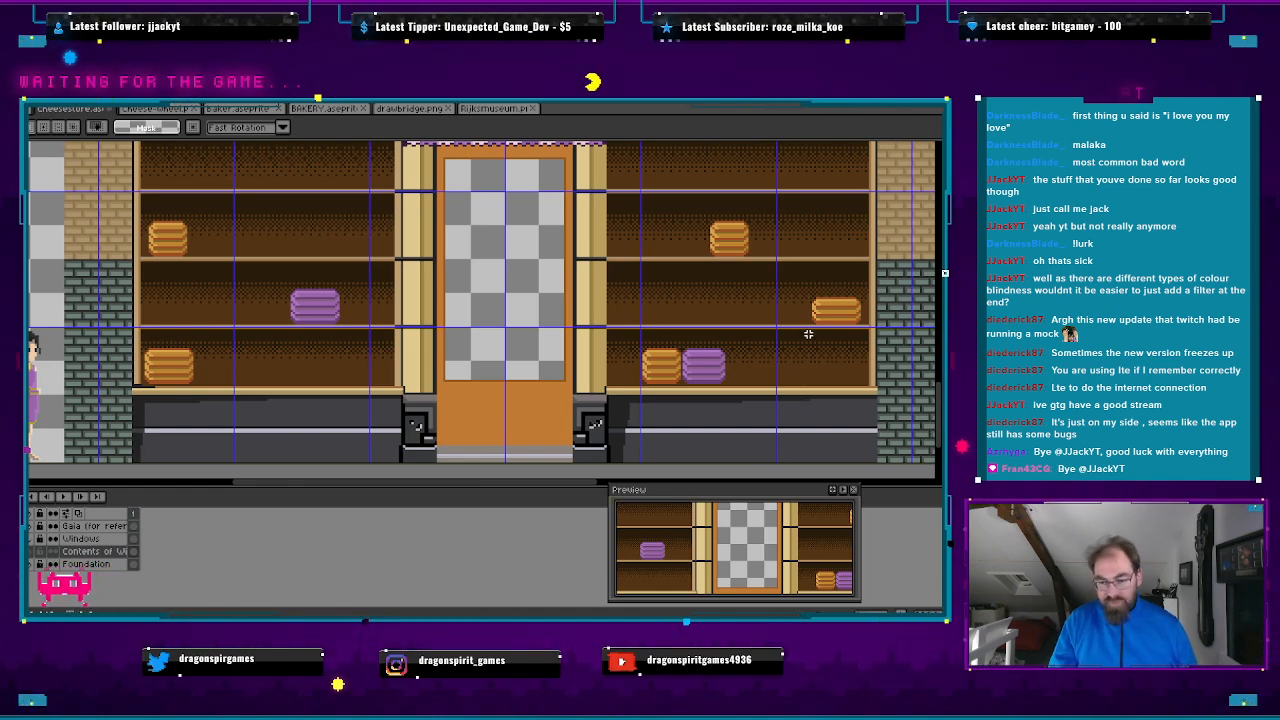
- Make the Windows layer active and show its glass over the shelves again
{"action": "left_click_drag", "start_coordinate": [807, 333], "coordinate": [722, 385]}
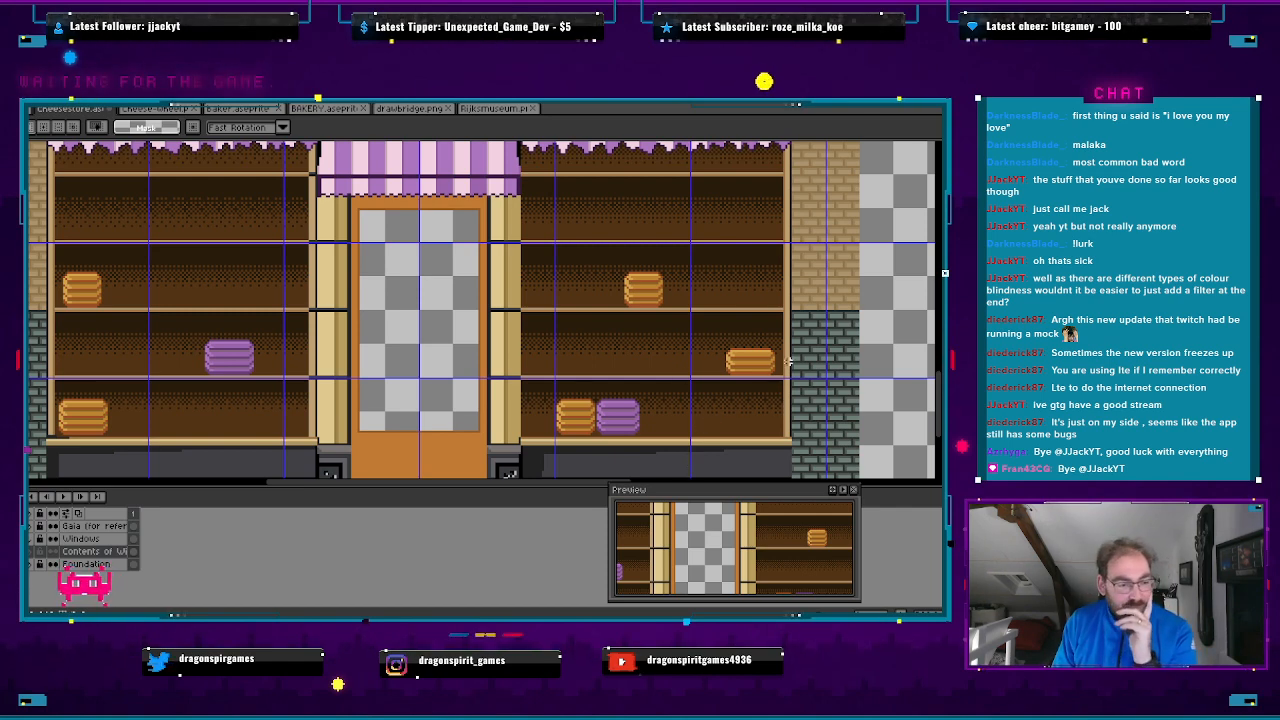
{"action": "scroll", "coordinate": [775, 371], "scroll_direction": "up", "scroll_amount": 2}
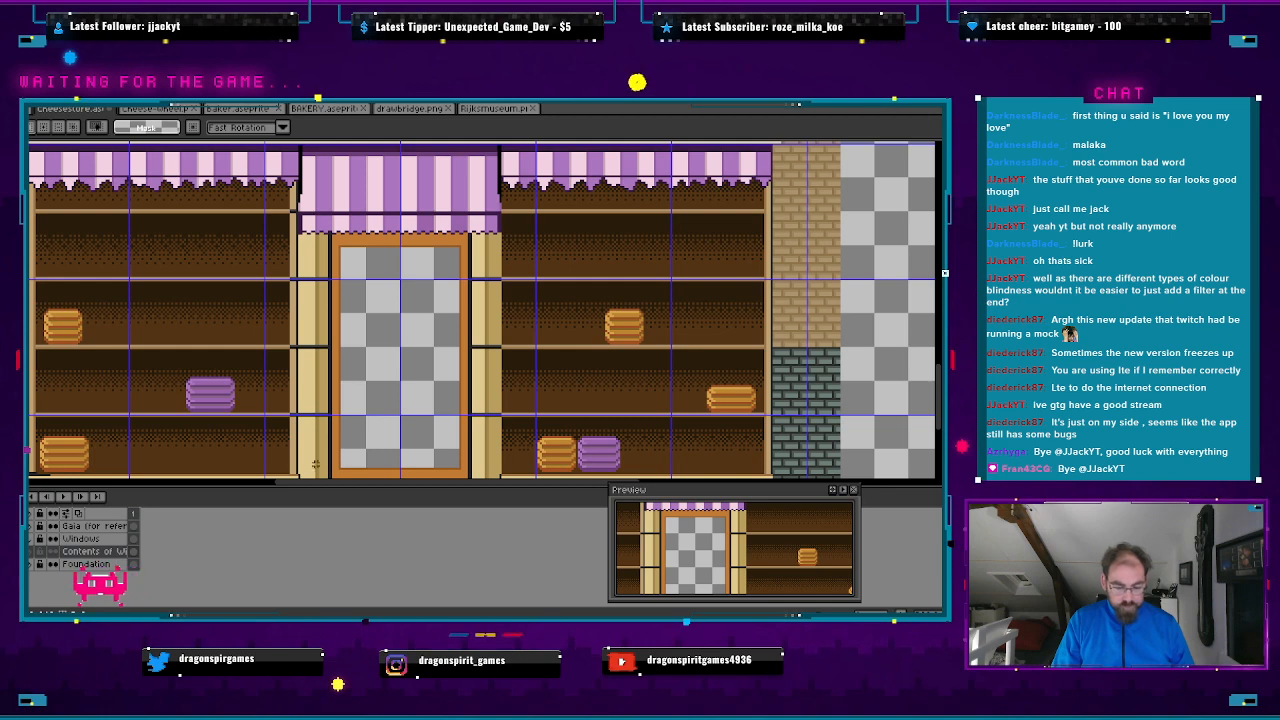
{"action": "left_click", "coordinate": [82, 540]}
{"action": "left_click", "coordinate": [248, 419]}
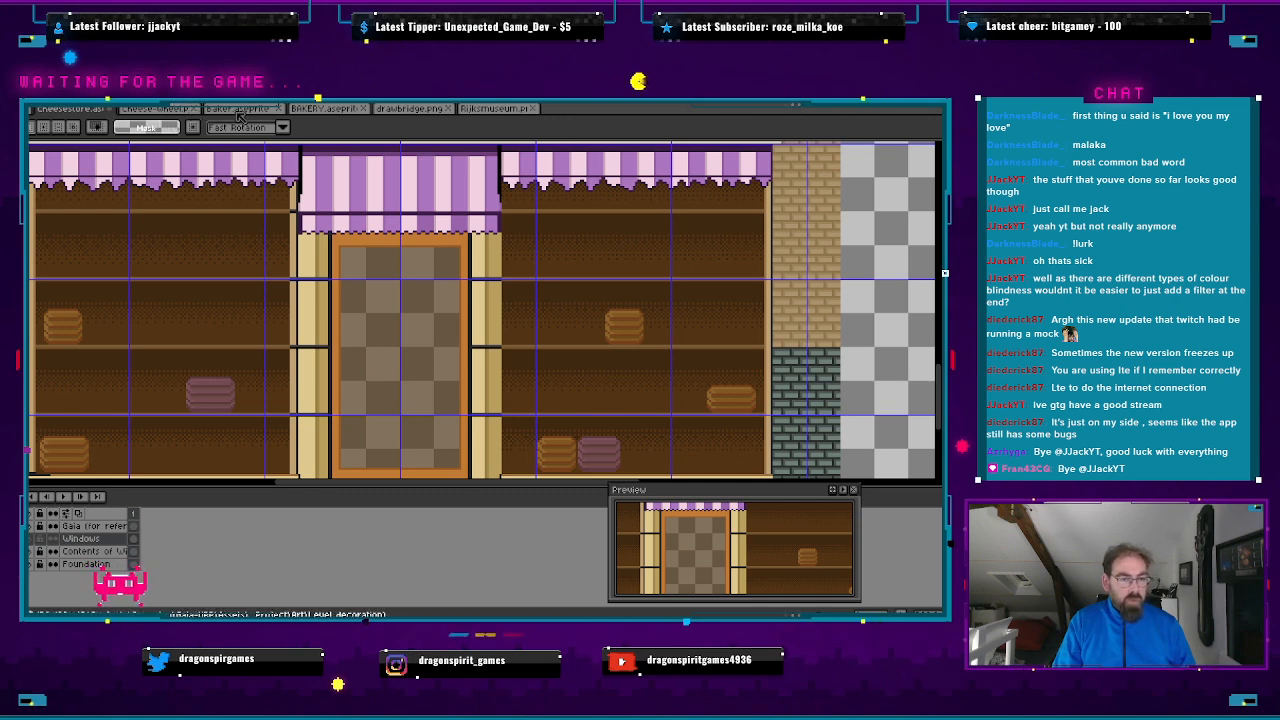
- Sample the translucent glass colour 6b8389 from the bakery's shop window in the BAKERY sprite, and return to the cheese store sprite
{"action": "left_click", "coordinate": [322, 108]}
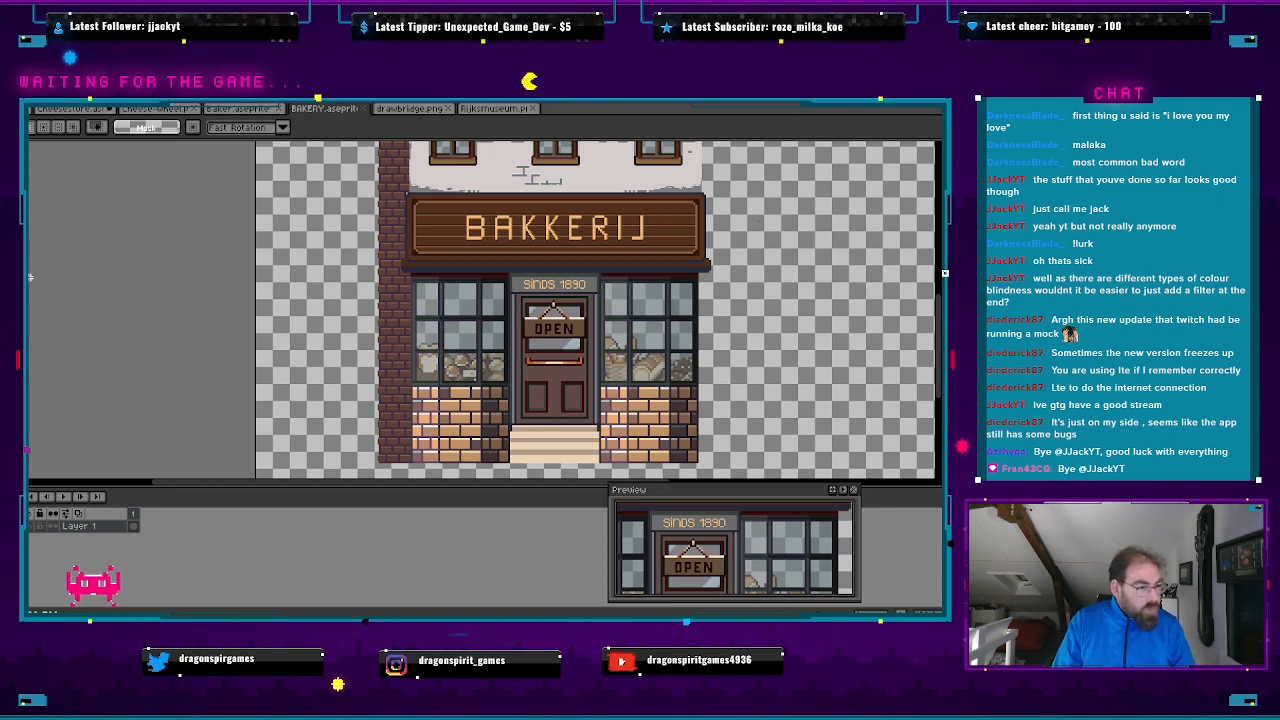
{"action": "key", "text": "i"}
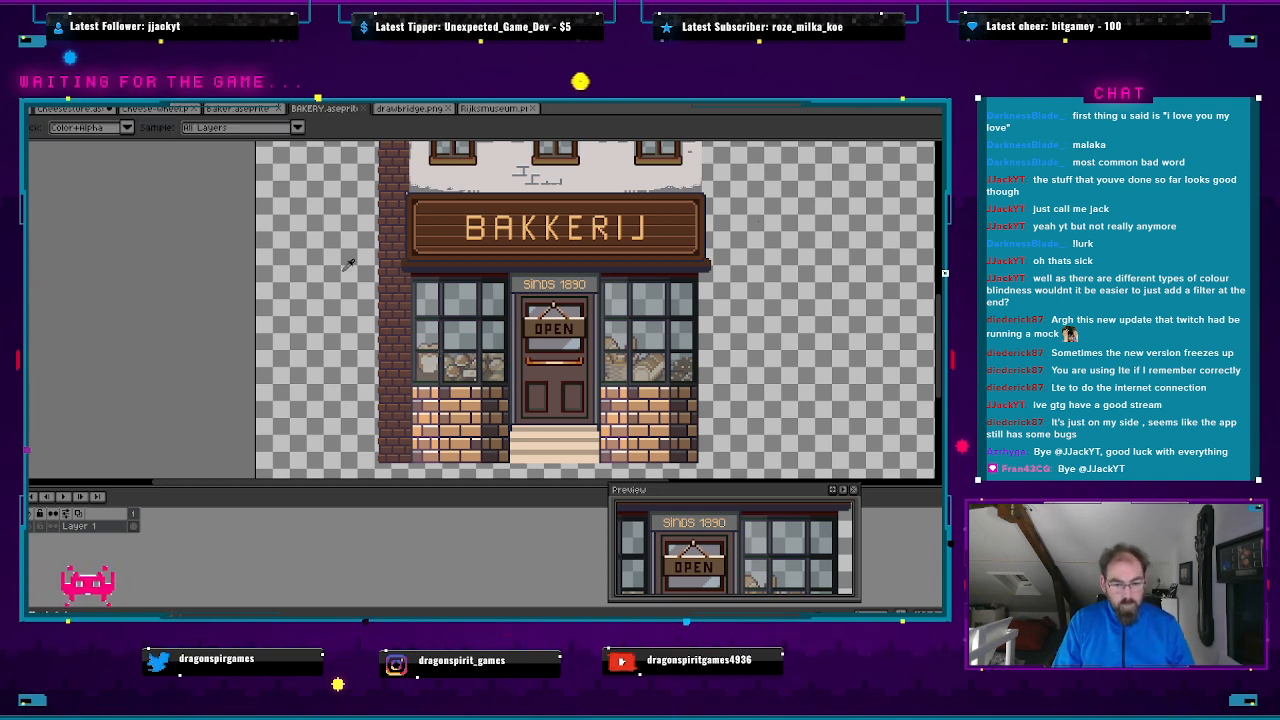
{"action": "left_click", "coordinate": [465, 298]}
{"action": "left_click", "coordinate": [28, 580]}
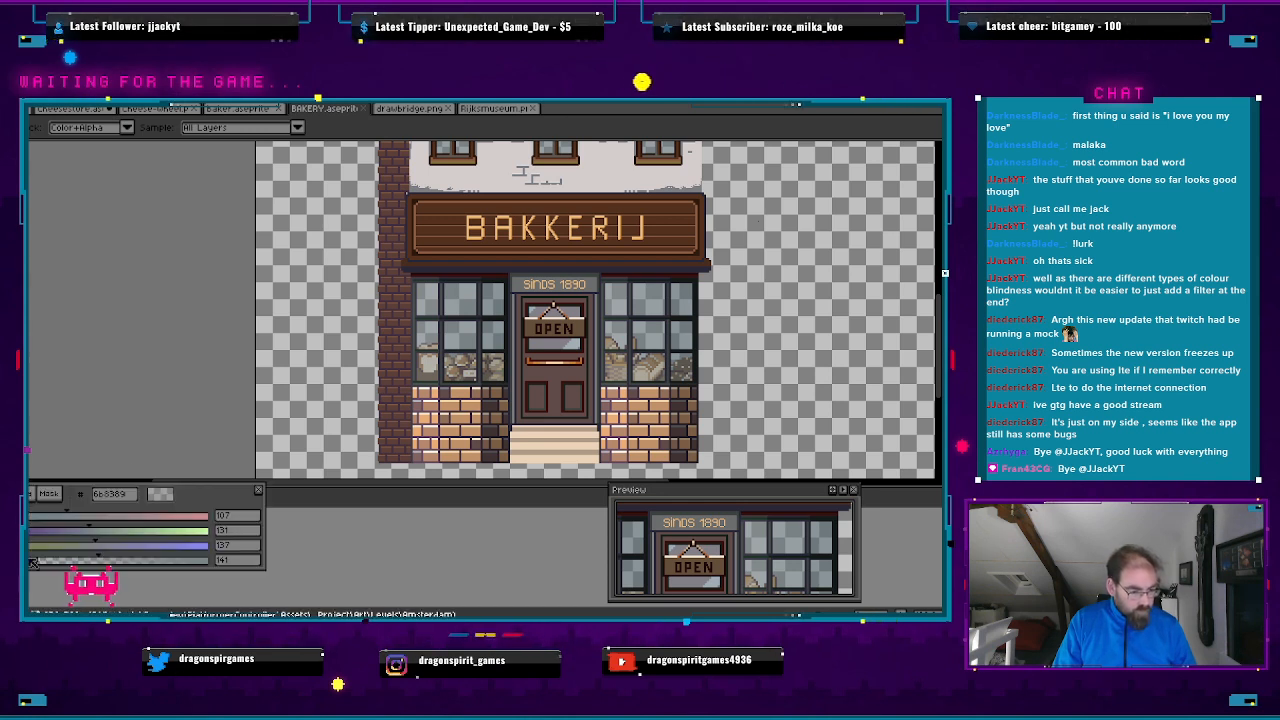
{"action": "double_click", "coordinate": [134, 493]}
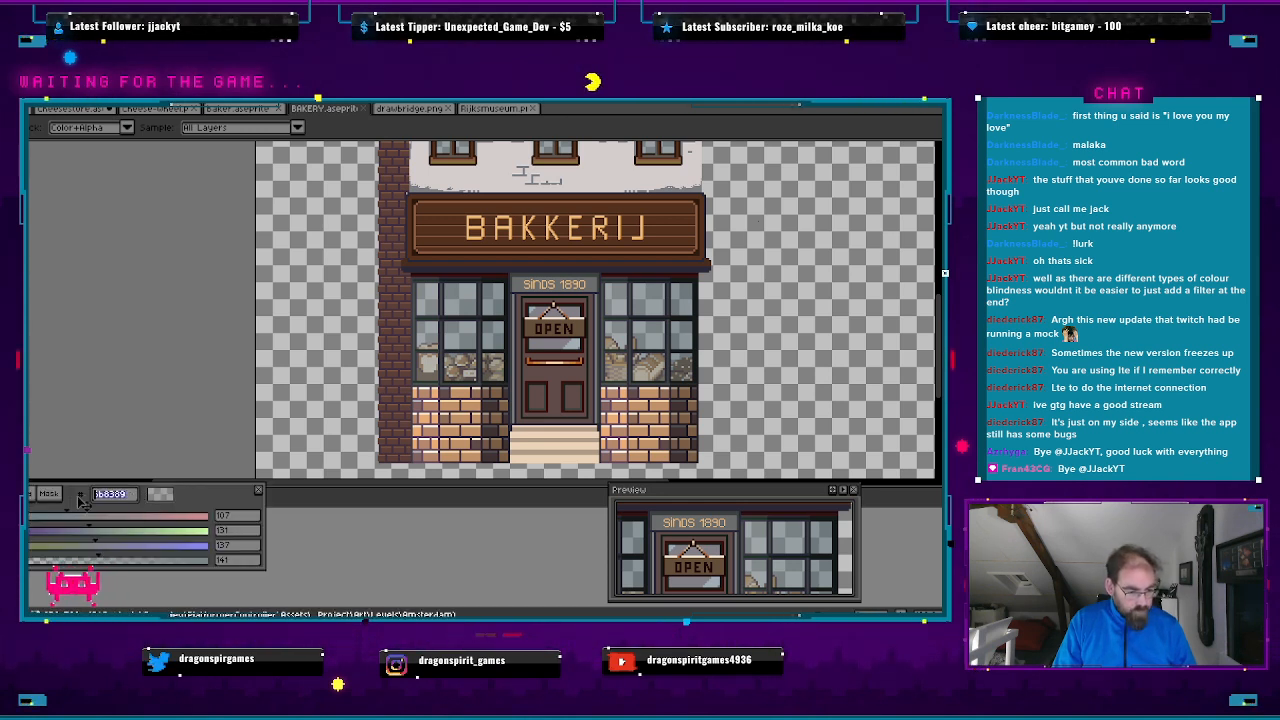
{"action": "left_click", "coordinate": [122, 365]}
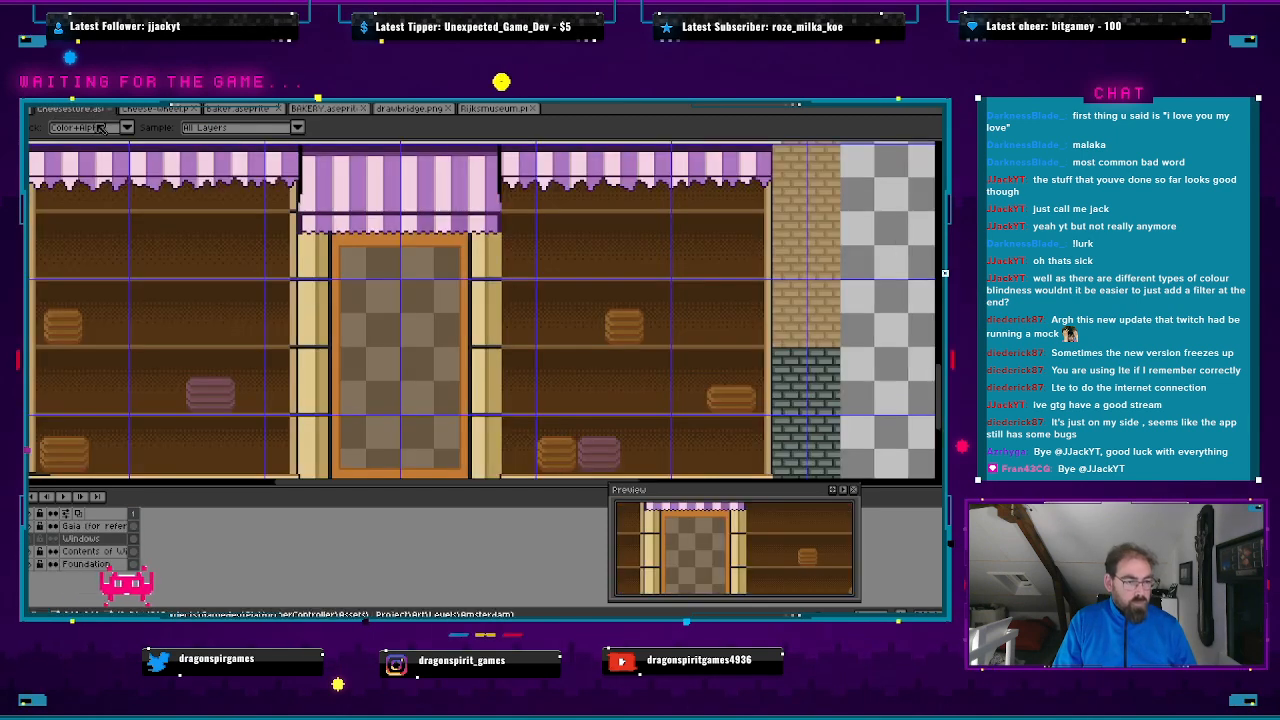
{"action": "left_click", "coordinate": [70, 108]}
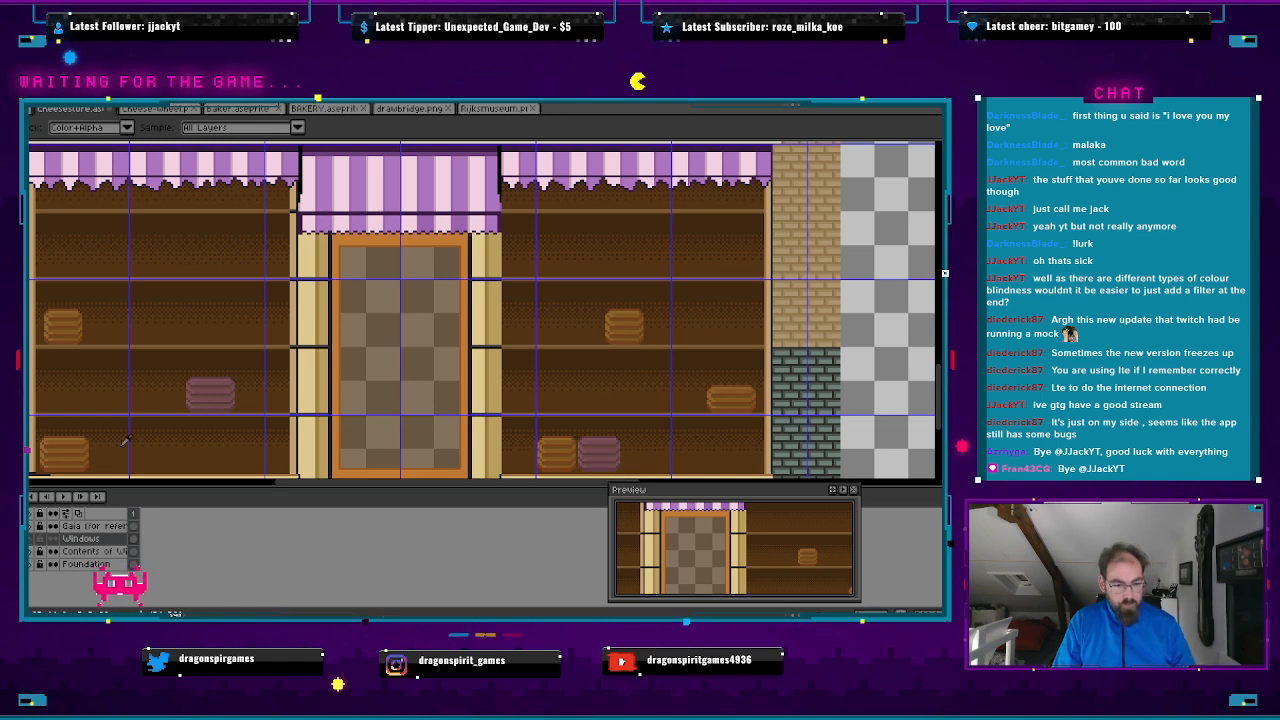
- Fill the glass of the window beside the character with the colour sampled from the bakery
{"action": "key", "text": "w"}
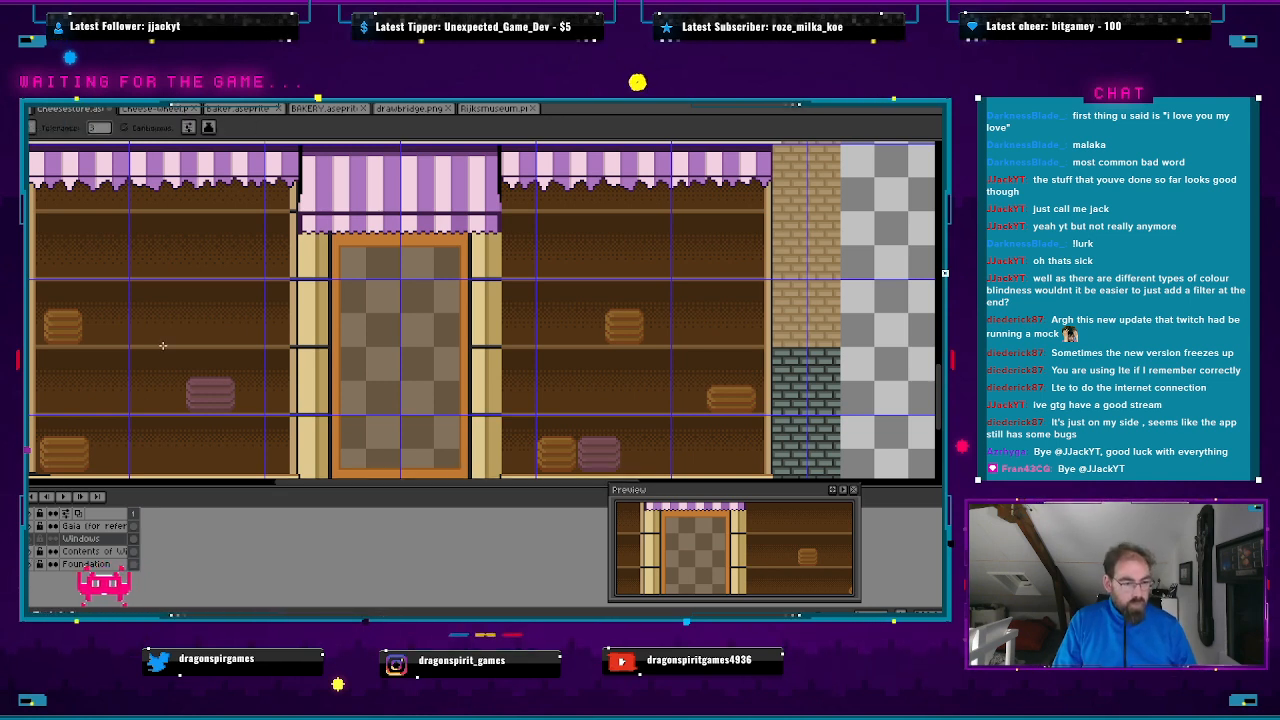
{"action": "left_click", "coordinate": [160, 329]}
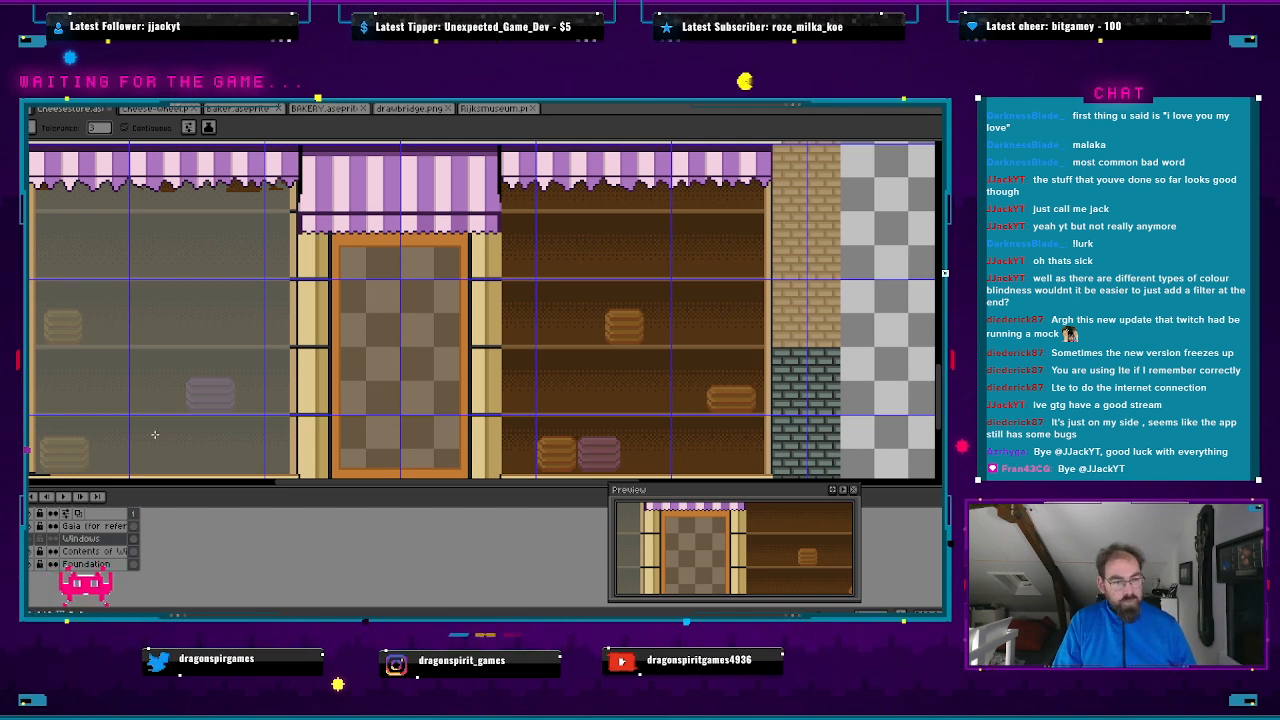
{"action": "key", "text": "ctrl+z"}
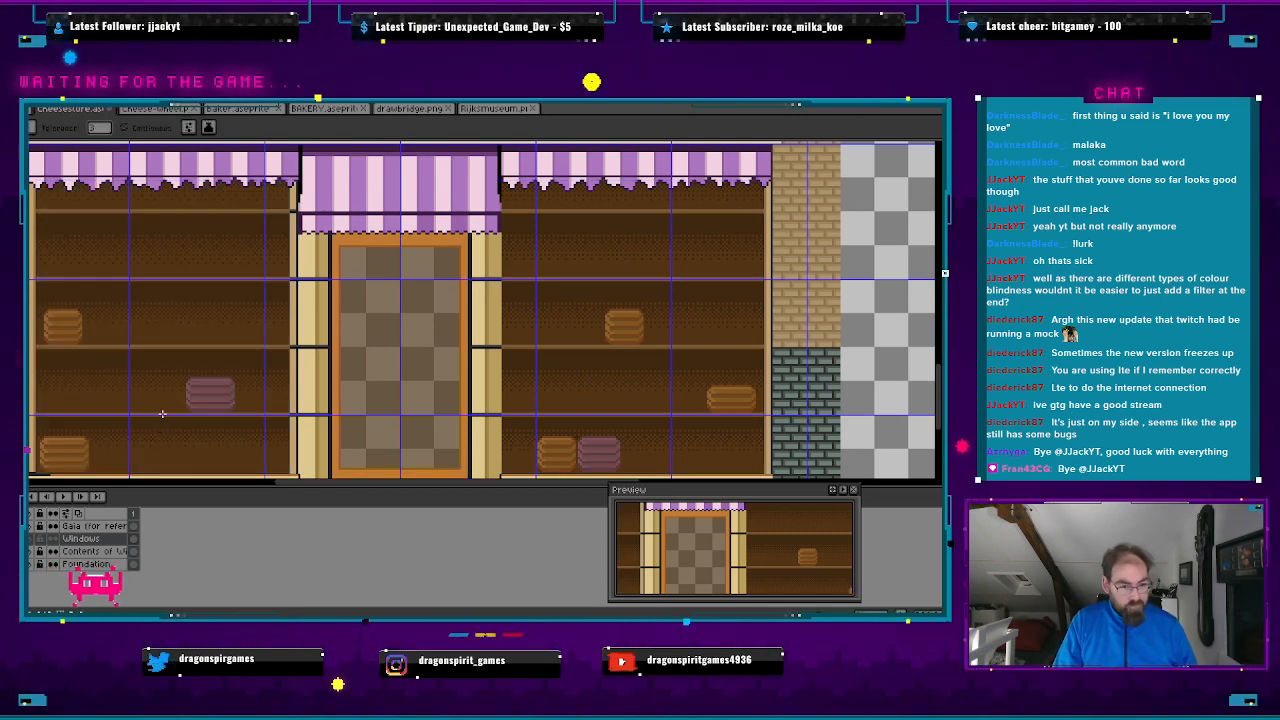
{"action": "left_click", "coordinate": [163, 416]}
{"action": "scroll", "coordinate": [166, 187], "scroll_direction": "up", "scroll_amount": 4}
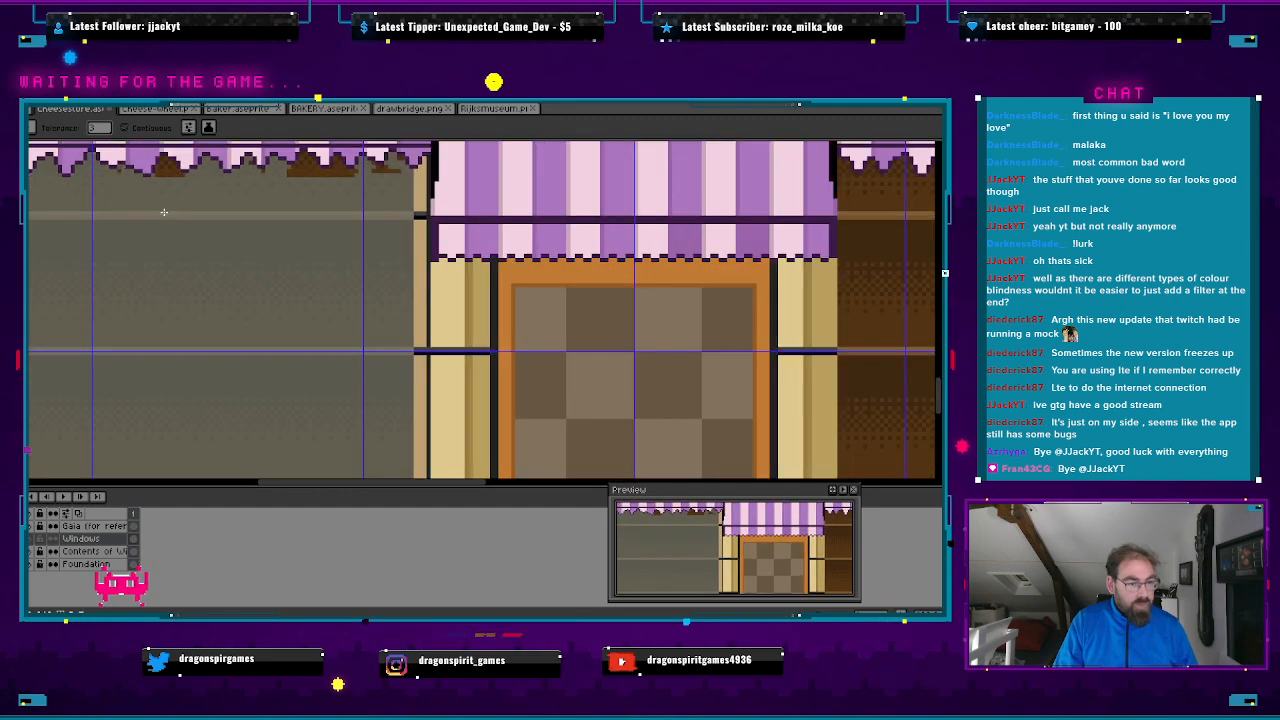
- Fill the enclosed leftover glass area between the awning scallops of the window beside the character with the sampled colour
{"action": "left_click_drag", "start_coordinate": [189, 237], "coordinate": [212, 396]}
{"action": "scroll", "coordinate": [190, 381], "scroll_direction": "up", "scroll_amount": 1}
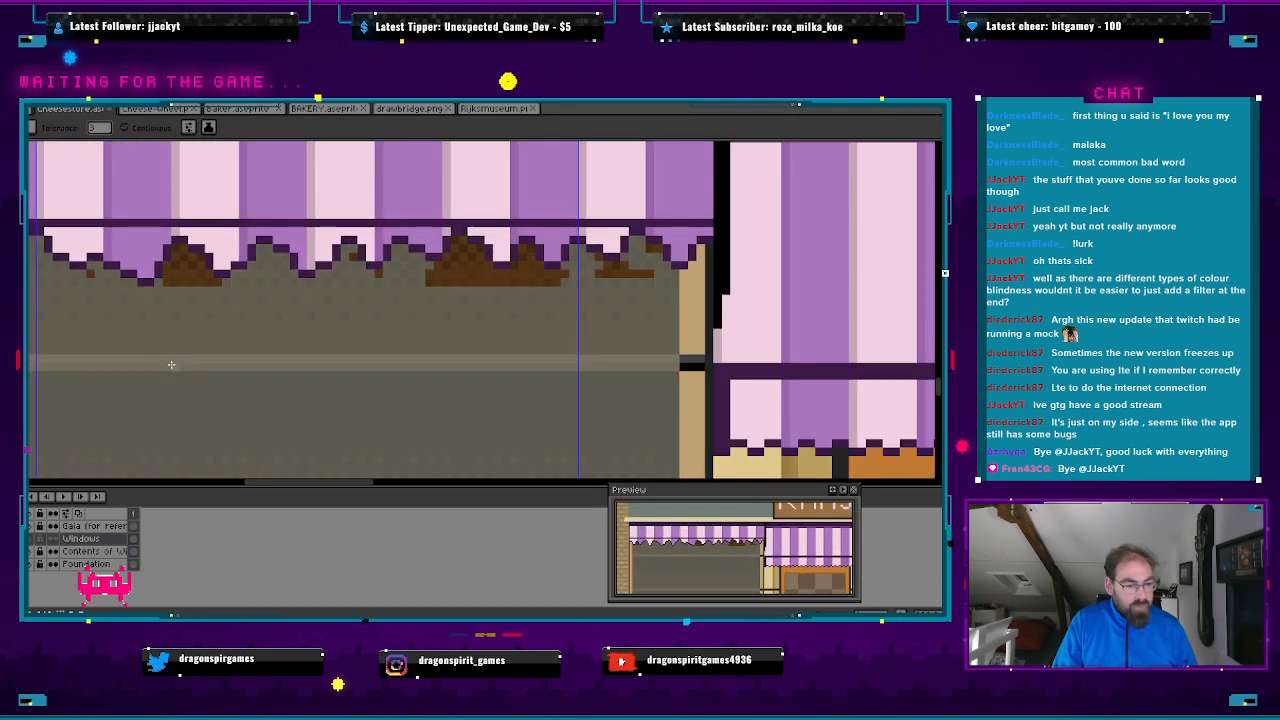
{"action": "left_click", "coordinate": [182, 272]}
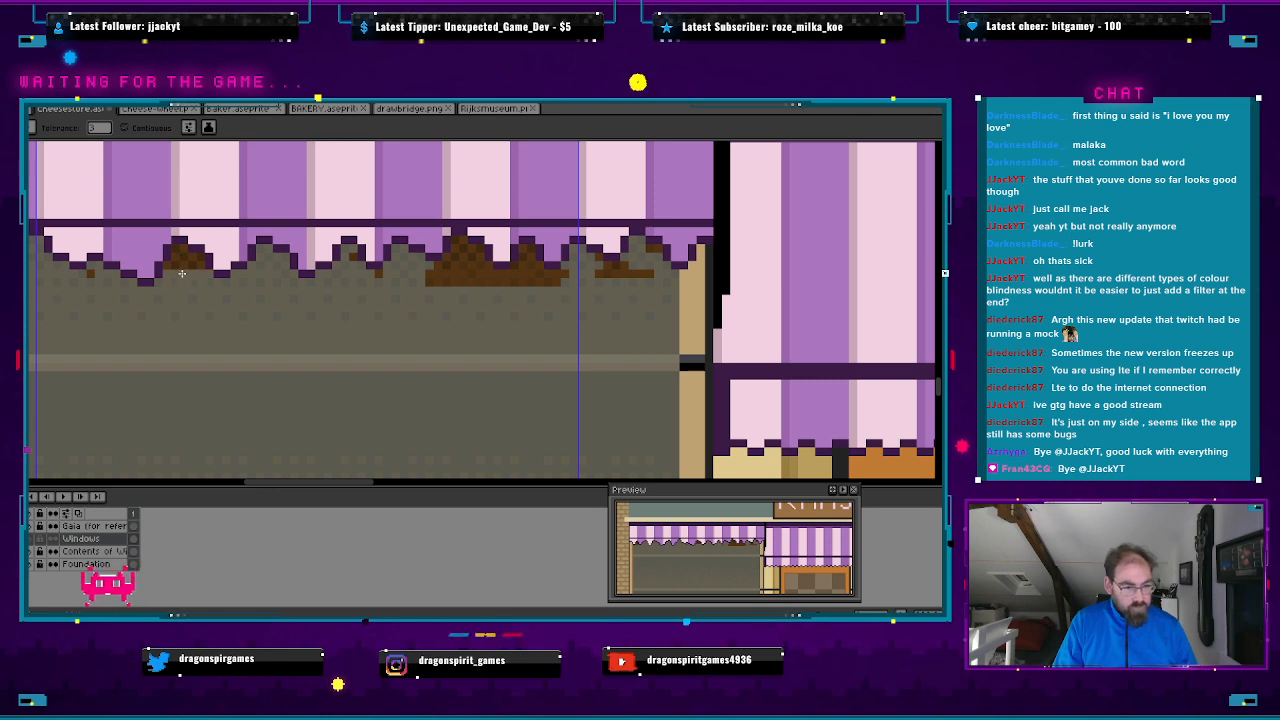
{"action": "left_click", "coordinate": [181, 262]}
{"action": "left_click", "coordinate": [176, 287]}
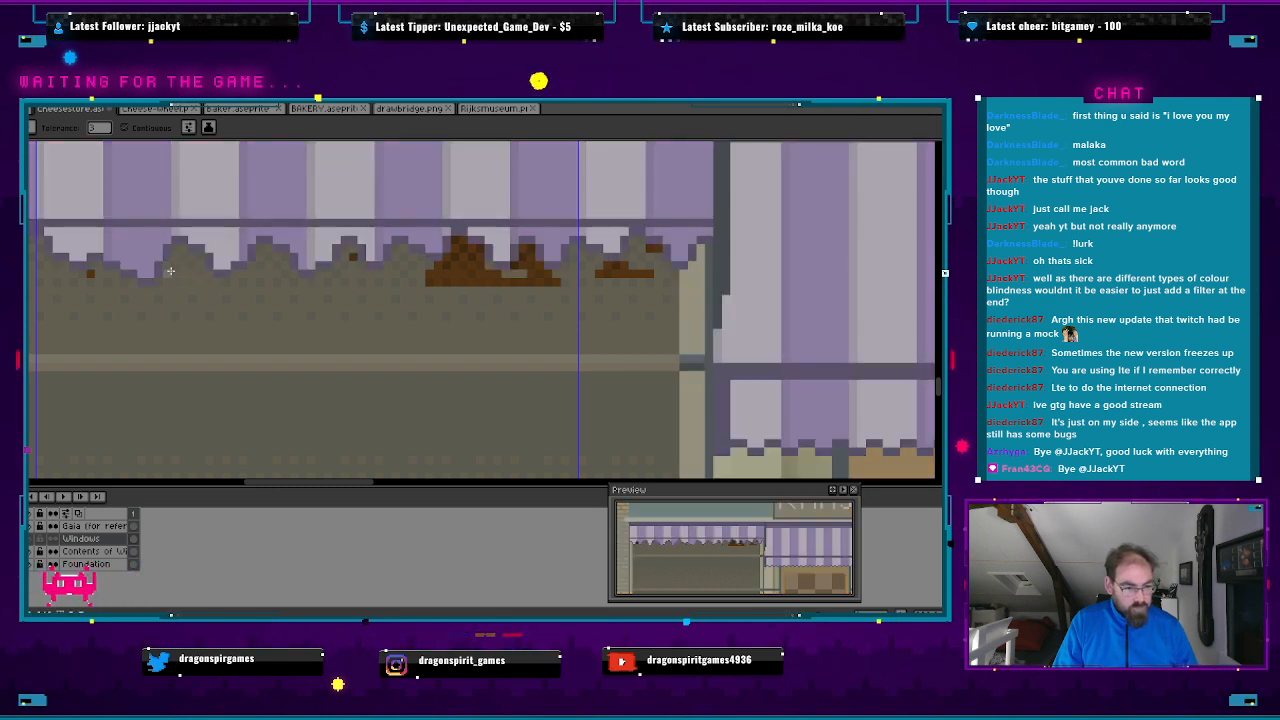
{"action": "key", "text": "ctrl+z"}
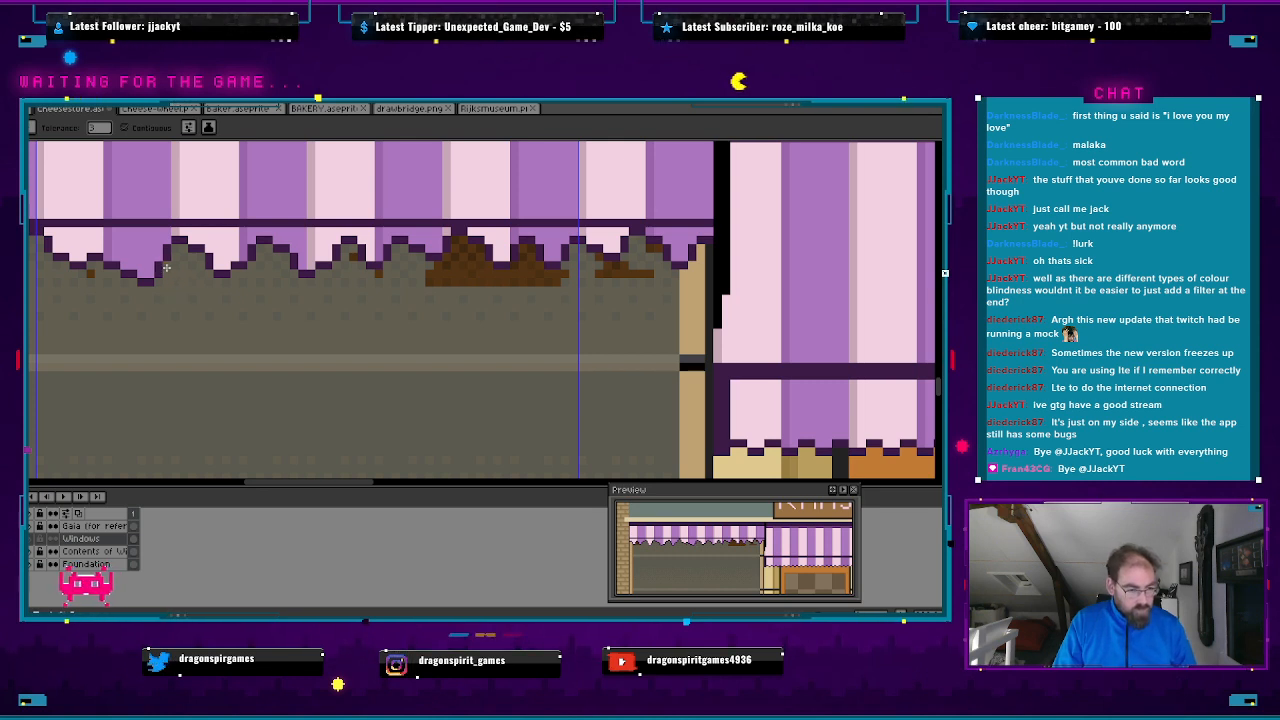
- Paint the remaining brown glass pixels below the awning scallops in the sampled colour with a 1-pixel pencil
{"action": "key", "text": "b"}
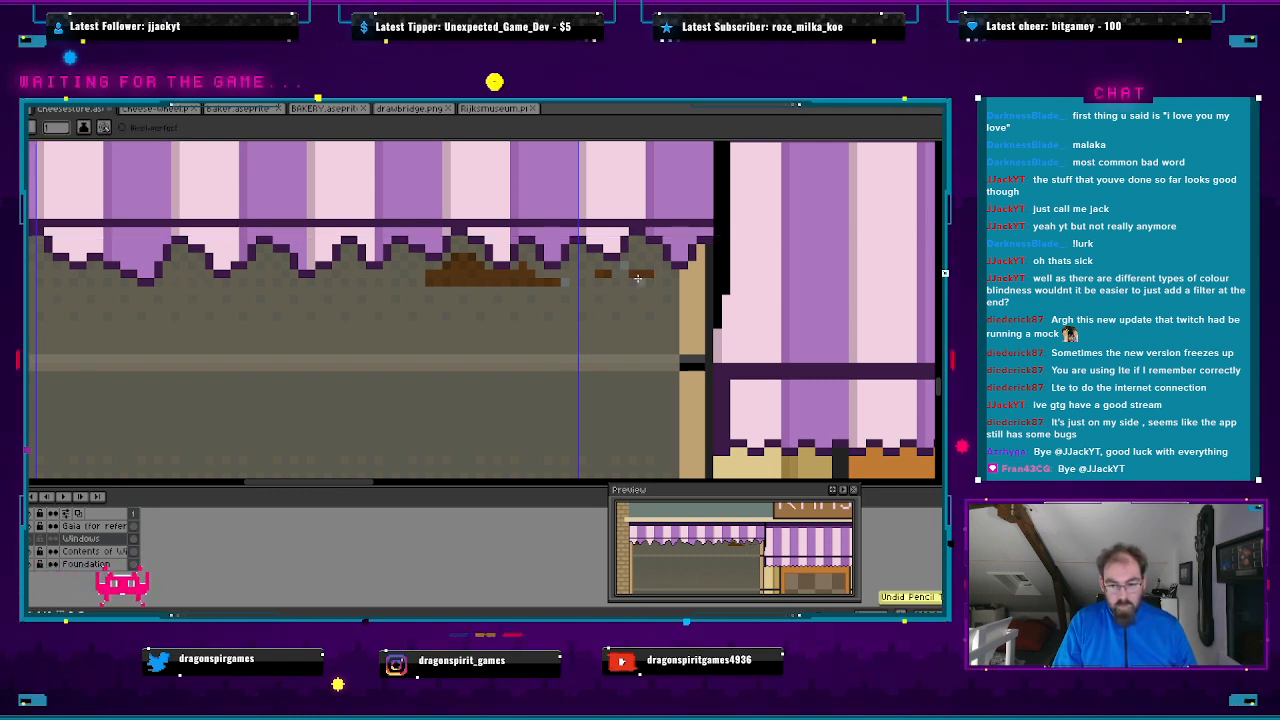
{"action": "left_click_drag", "start_coordinate": [631, 274], "coordinate": [646, 273]}
{"action": "key", "text": "ctrl+z"}
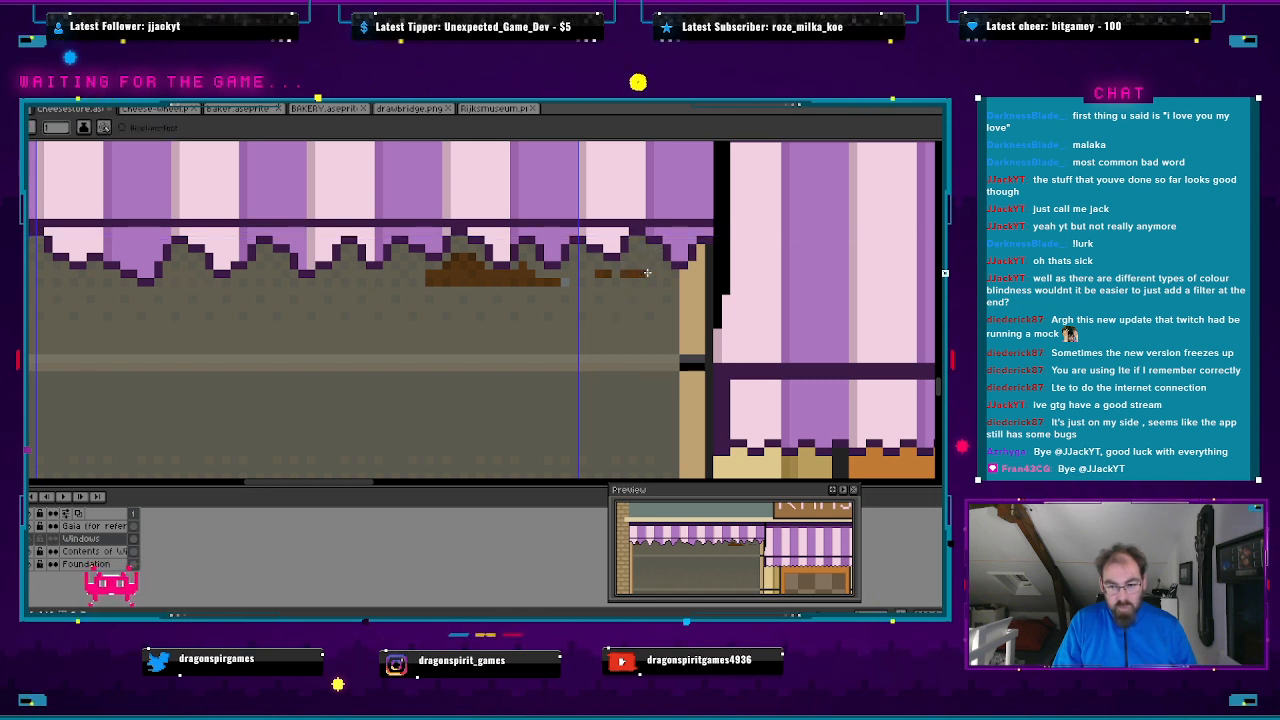
{"action": "left_click_drag", "start_coordinate": [646, 273], "coordinate": [598, 274]}
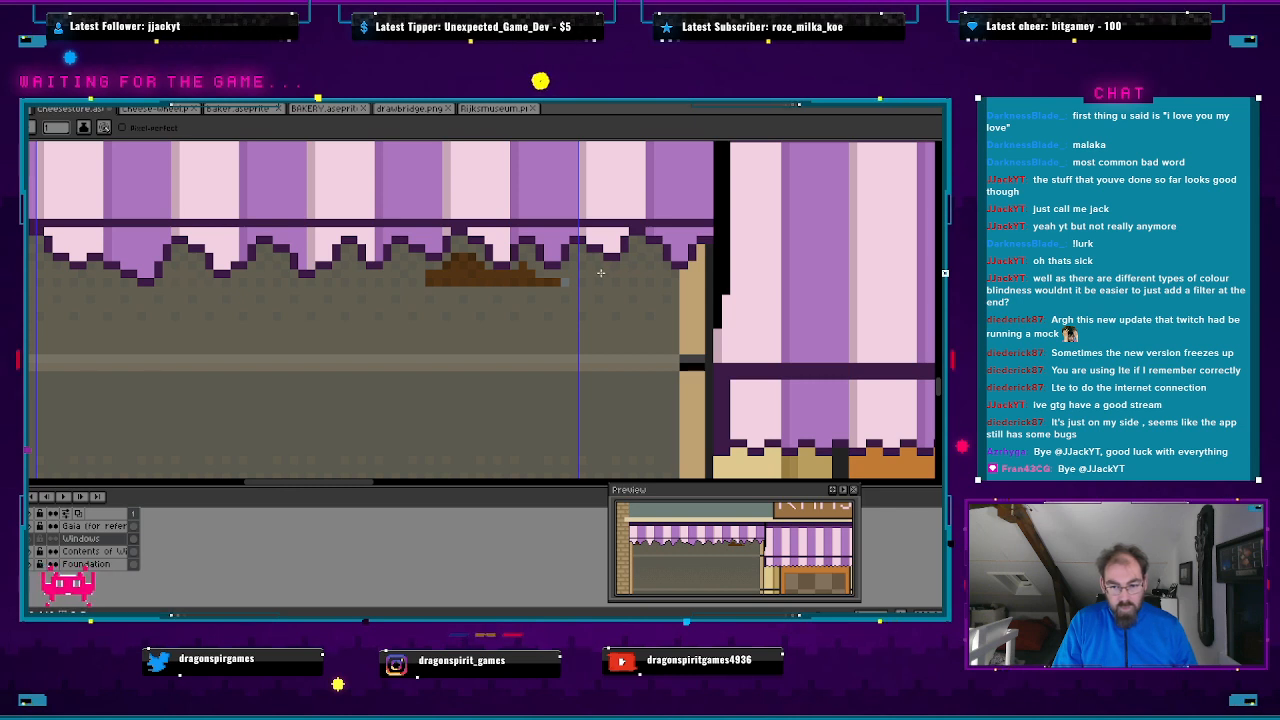
{"action": "left_click", "coordinate": [566, 283]}
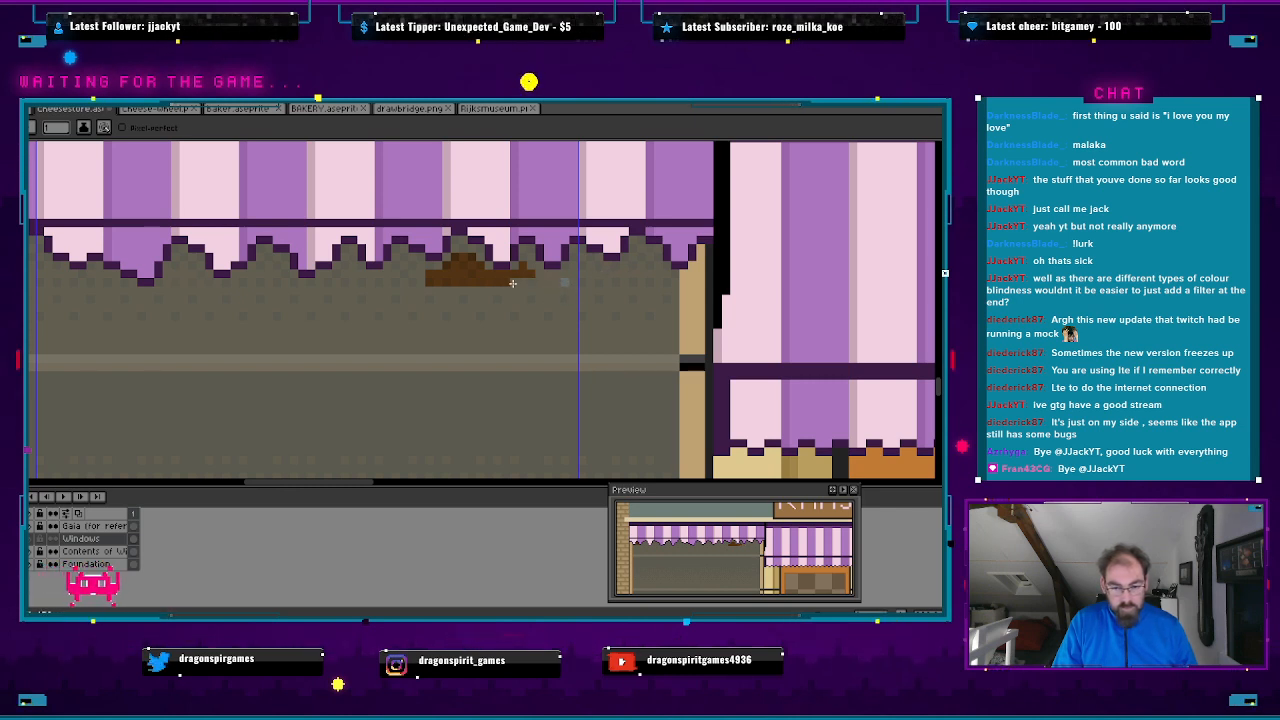
{"action": "mouse_move", "coordinate": [430, 275]}
{"action": "left_mouse_down"}
{"action": "mouse_move", "coordinate": [528, 273]}
{"action": "mouse_move", "coordinate": [446, 266]}
{"action": "mouse_move", "coordinate": [471, 257]}
{"action": "left_mouse_up"}
{"action": "left_click", "coordinate": [480, 266]}
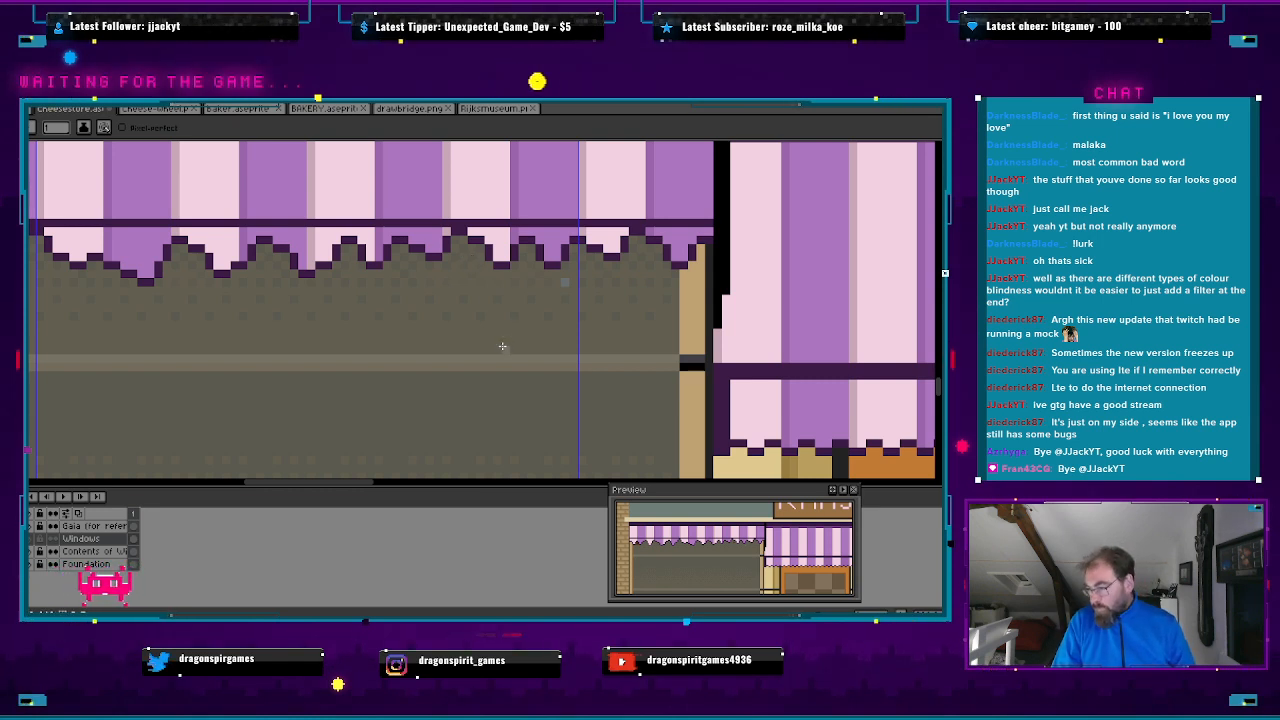
- Refill the glass of the window beside the character using the foreground colour and the Paint Bucket
{"action": "scroll", "coordinate": [472, 365], "scroll_direction": "down", "scroll_amount": 2}
{"action": "scroll", "coordinate": [474, 385], "scroll_direction": "down", "scroll_amount": 1}
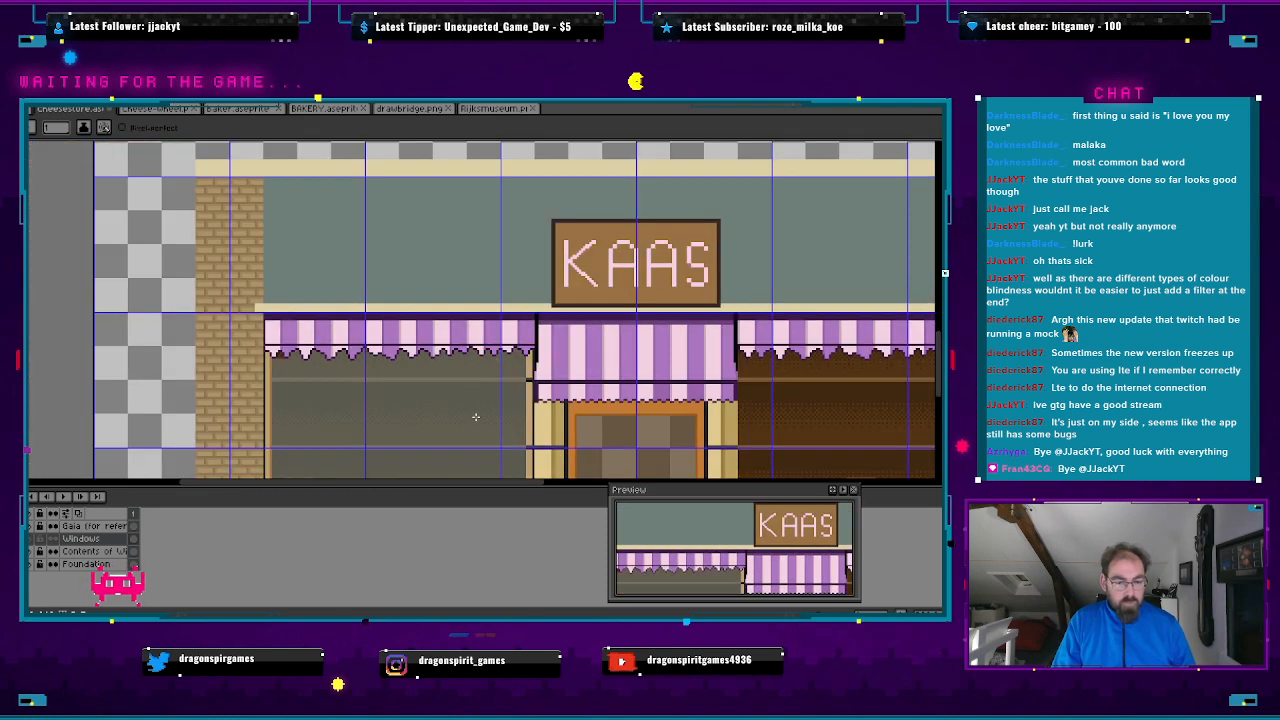
{"action": "left_click_drag", "start_coordinate": [474, 417], "coordinate": [478, 338]}
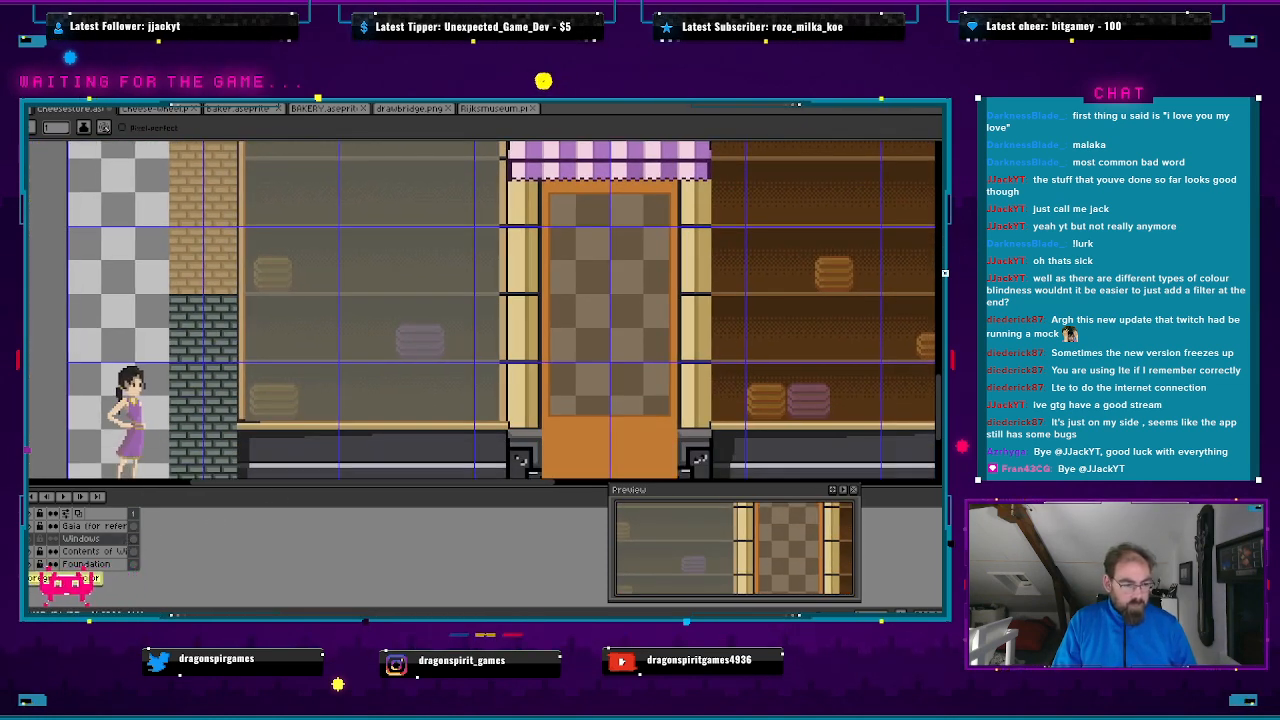
{"action": "left_click", "coordinate": [16, 579]}
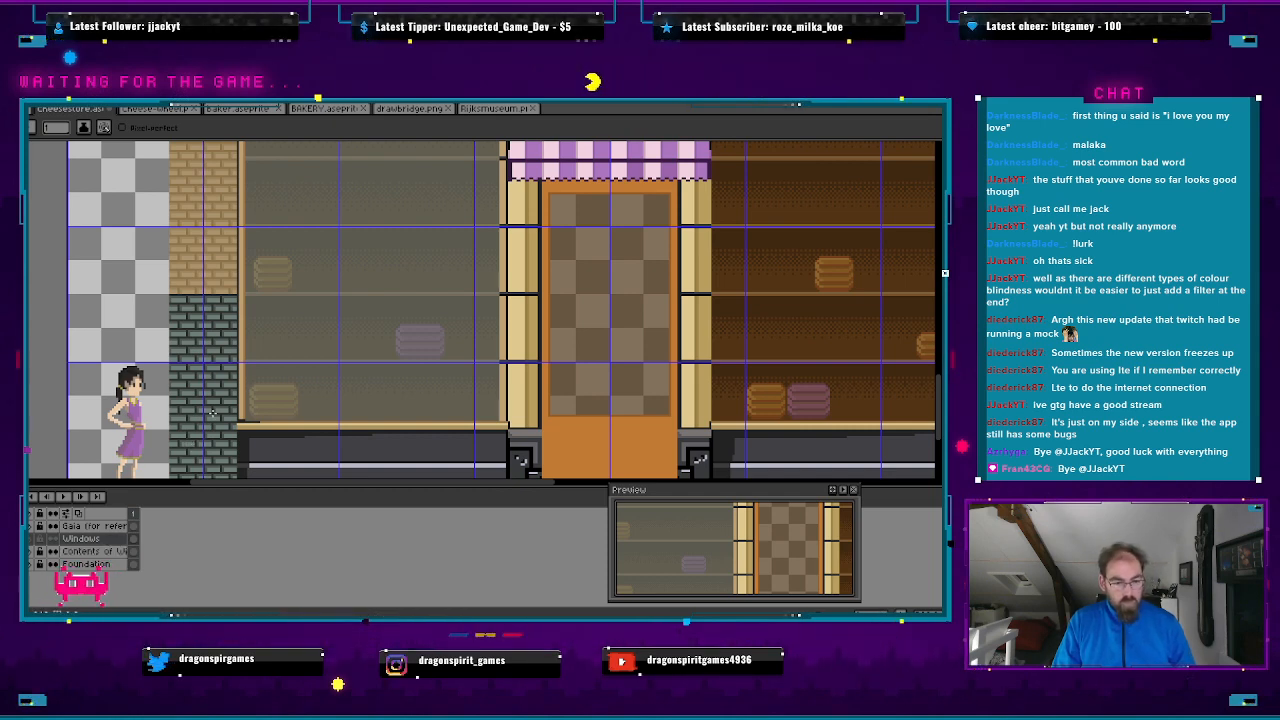
{"action": "key", "text": "g"}
{"action": "left_click", "coordinate": [374, 326]}
{"action": "scroll", "coordinate": [386, 351], "scroll_direction": "down", "scroll_amount": 3}
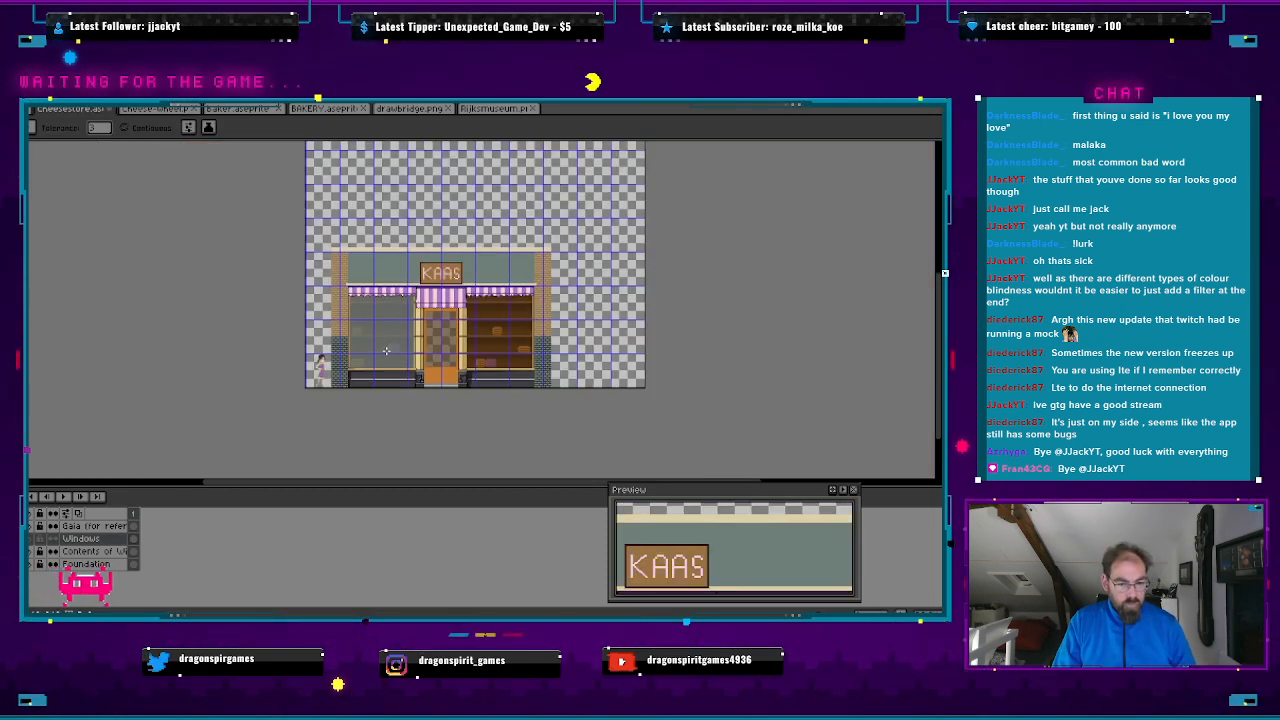
- Paint the leftover brown glass pixels below the awning scallops at the door end of the window beside the character with a 1-pixel pencil
{"action": "scroll", "coordinate": [386, 351], "scroll_direction": "up", "scroll_amount": 3}
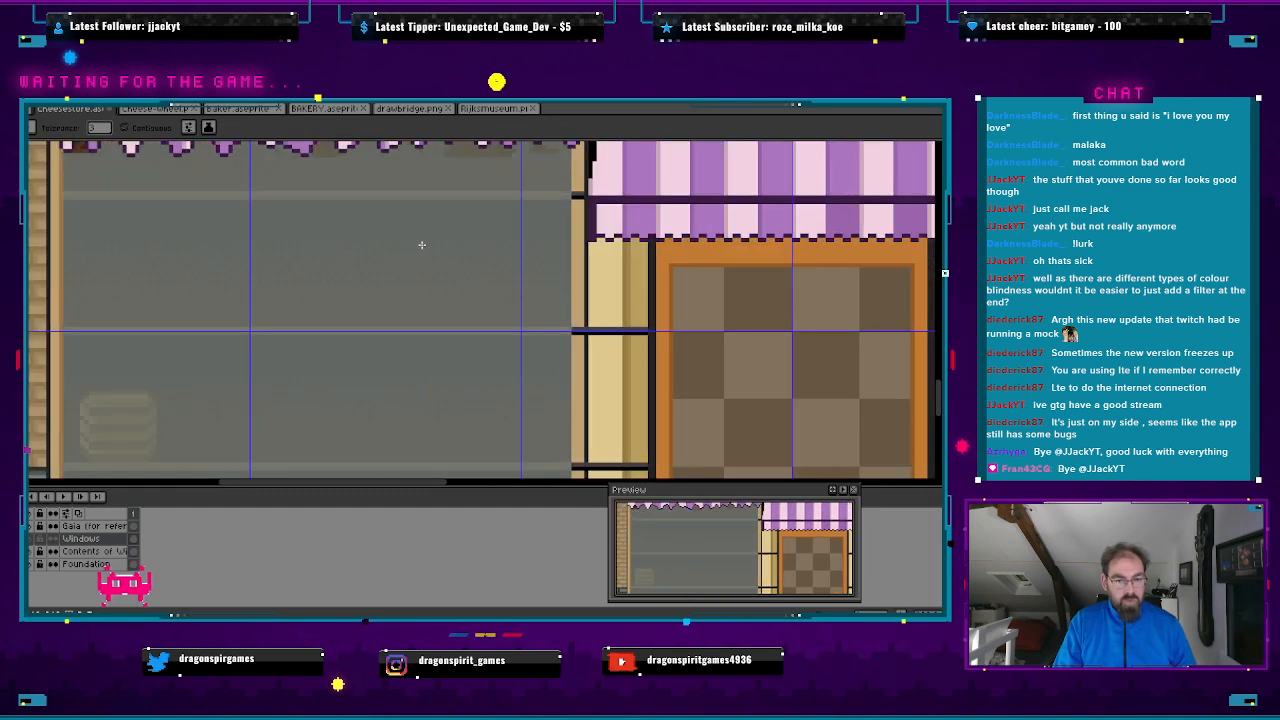
{"action": "left_click_drag", "start_coordinate": [422, 245], "coordinate": [389, 414]}
{"action": "scroll", "coordinate": [402, 353], "scroll_direction": "up", "scroll_amount": 1}
{"action": "left_click_drag", "start_coordinate": [257, 389], "coordinate": [500, 370]}
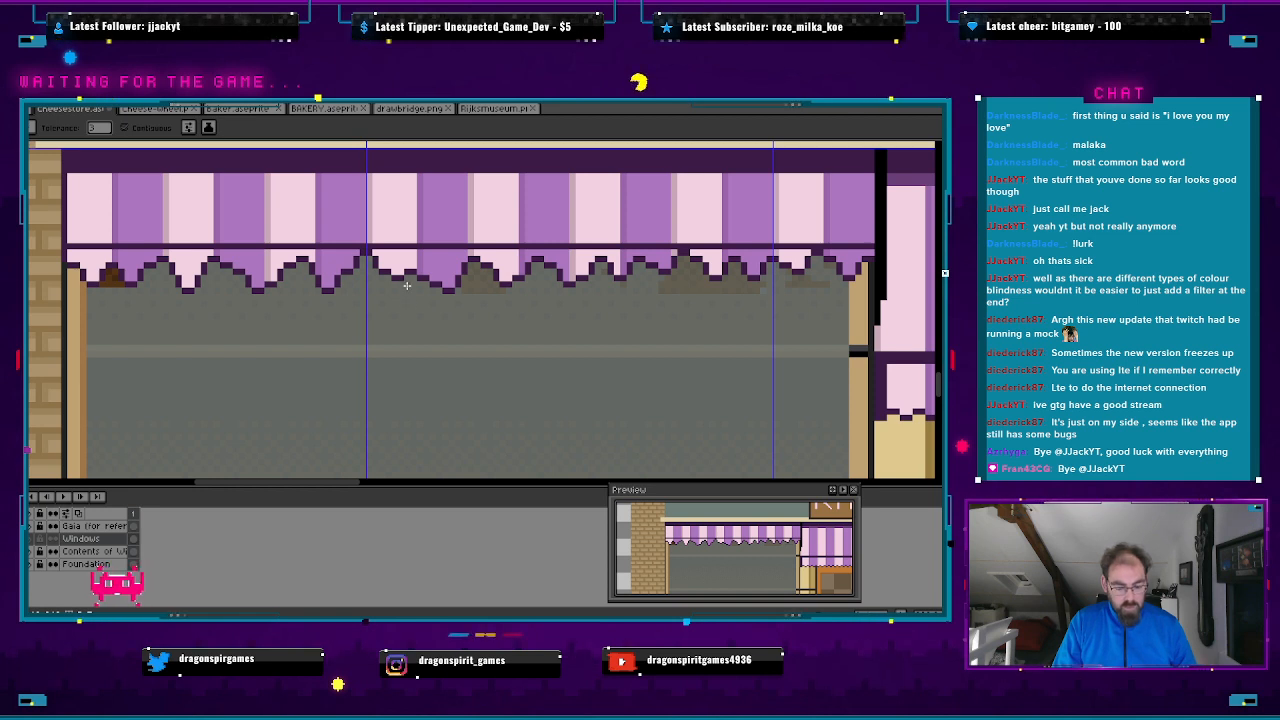
{"action": "key", "text": "b"}
{"action": "scroll", "coordinate": [409, 329], "scroll_direction": "up", "scroll_amount": 1}
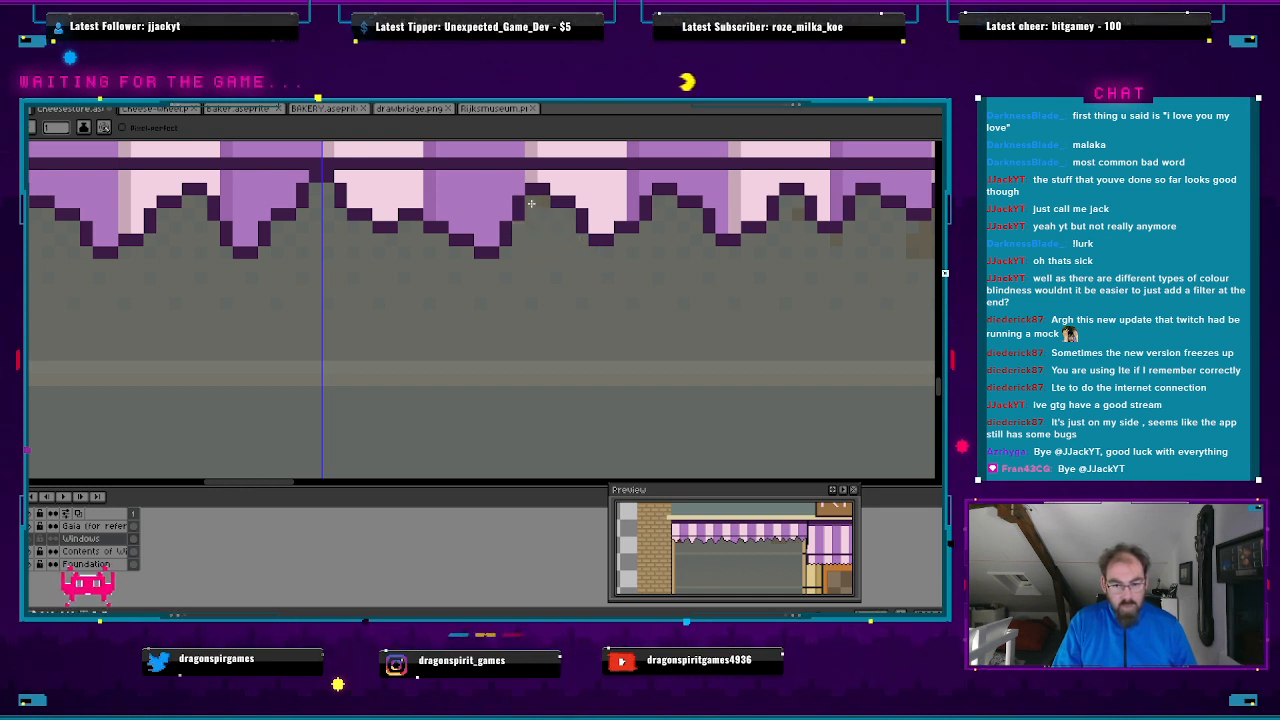
{"action": "left_click_drag", "start_coordinate": [735, 310], "coordinate": [407, 408]}
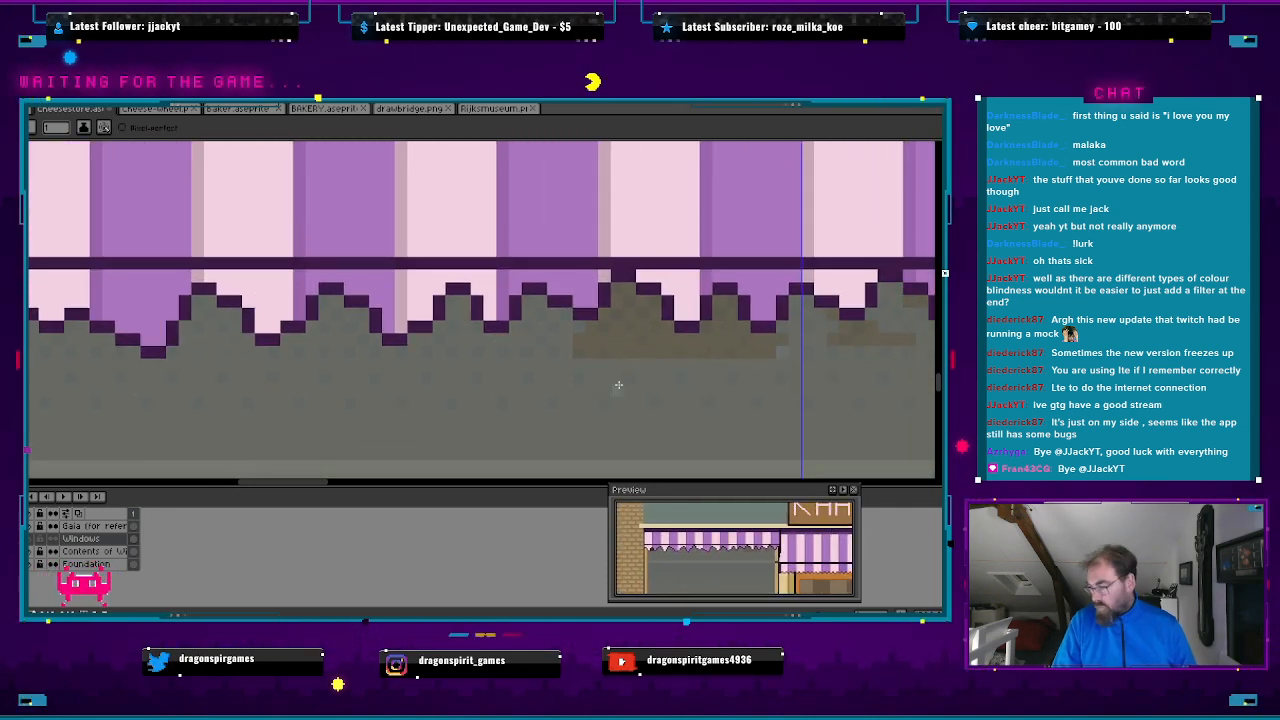
{"action": "left_click_drag", "start_coordinate": [618, 295], "coordinate": [619, 346]}
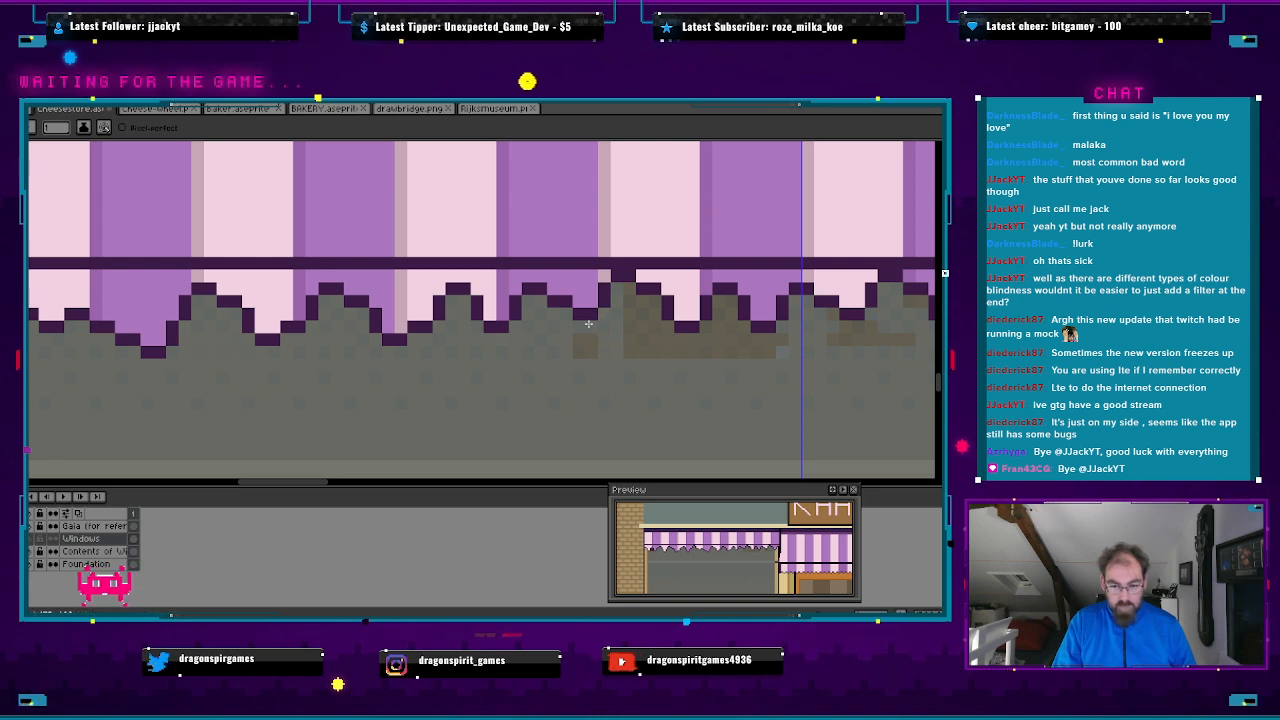
{"action": "left_click", "coordinate": [577, 336]}
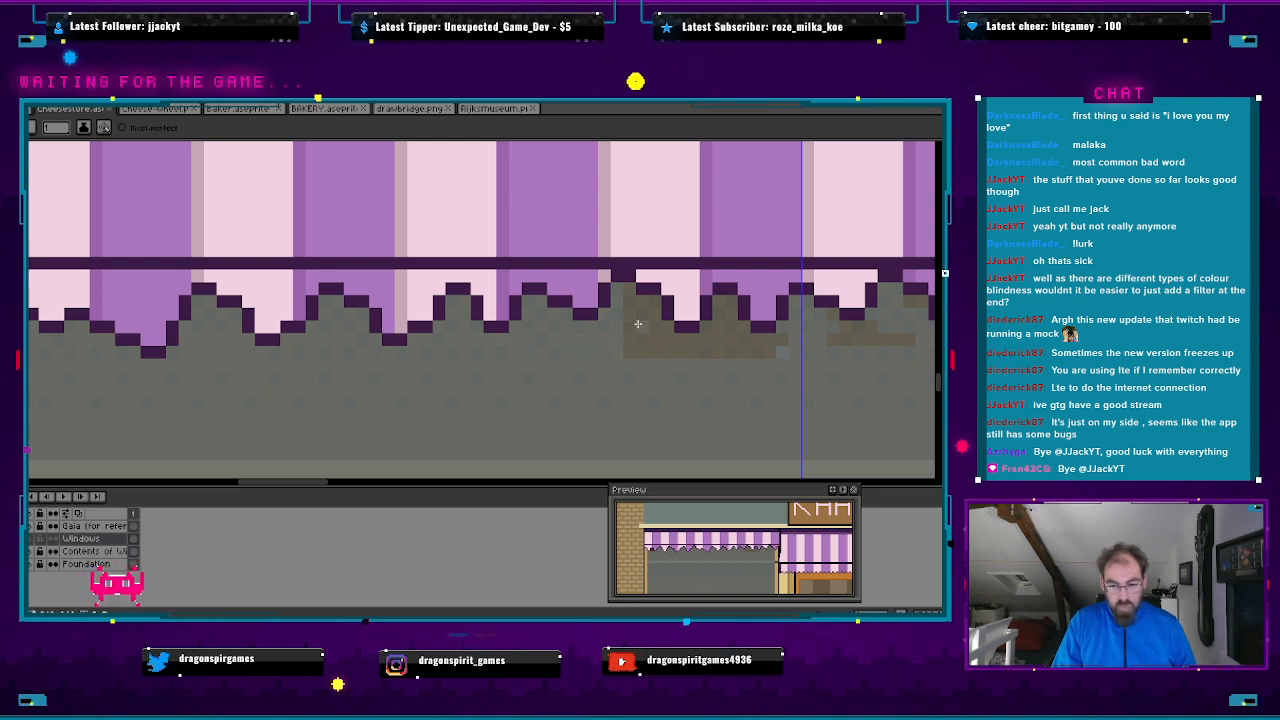
{"action": "left_click_drag", "start_coordinate": [628, 293], "coordinate": [636, 355]}
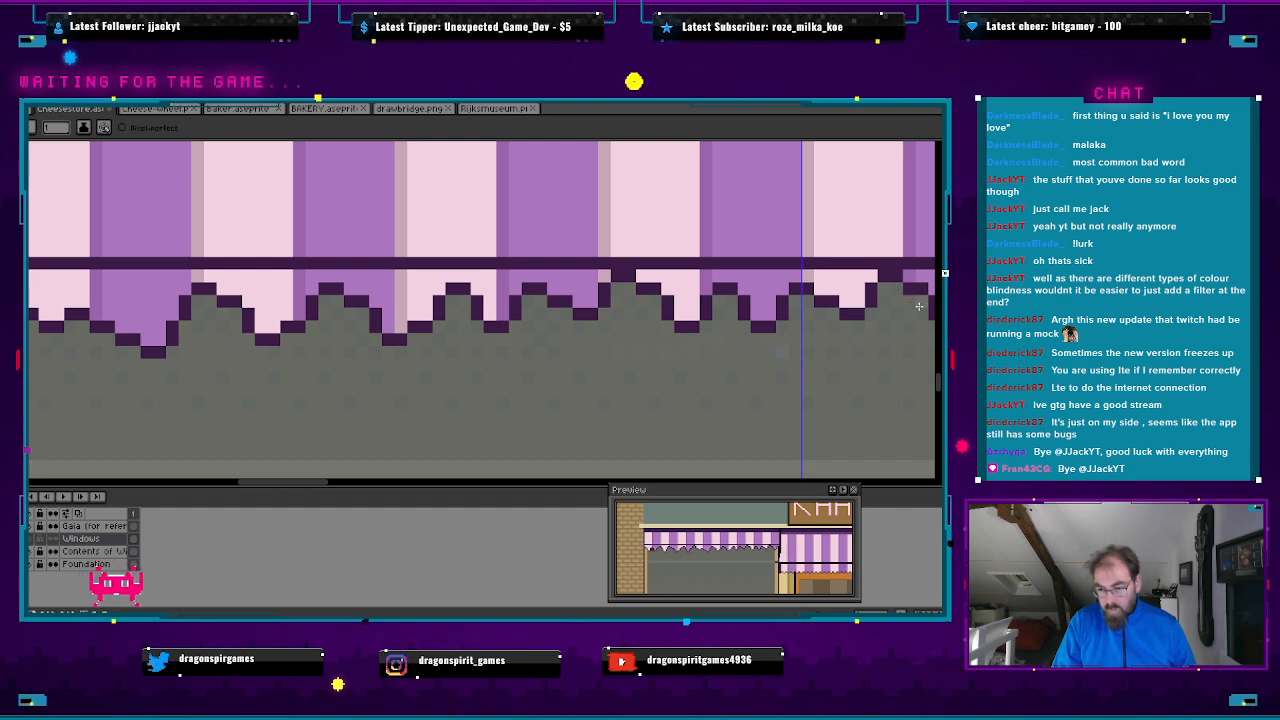
- Cover the remaining brown glass patch between the awning scallops nearest the brick wall with the 1-pixel pencil
{"action": "left_click_drag", "start_coordinate": [857, 380], "coordinate": [508, 355]}
{"action": "scroll", "coordinate": [508, 355], "scroll_direction": "up", "scroll_amount": 2}
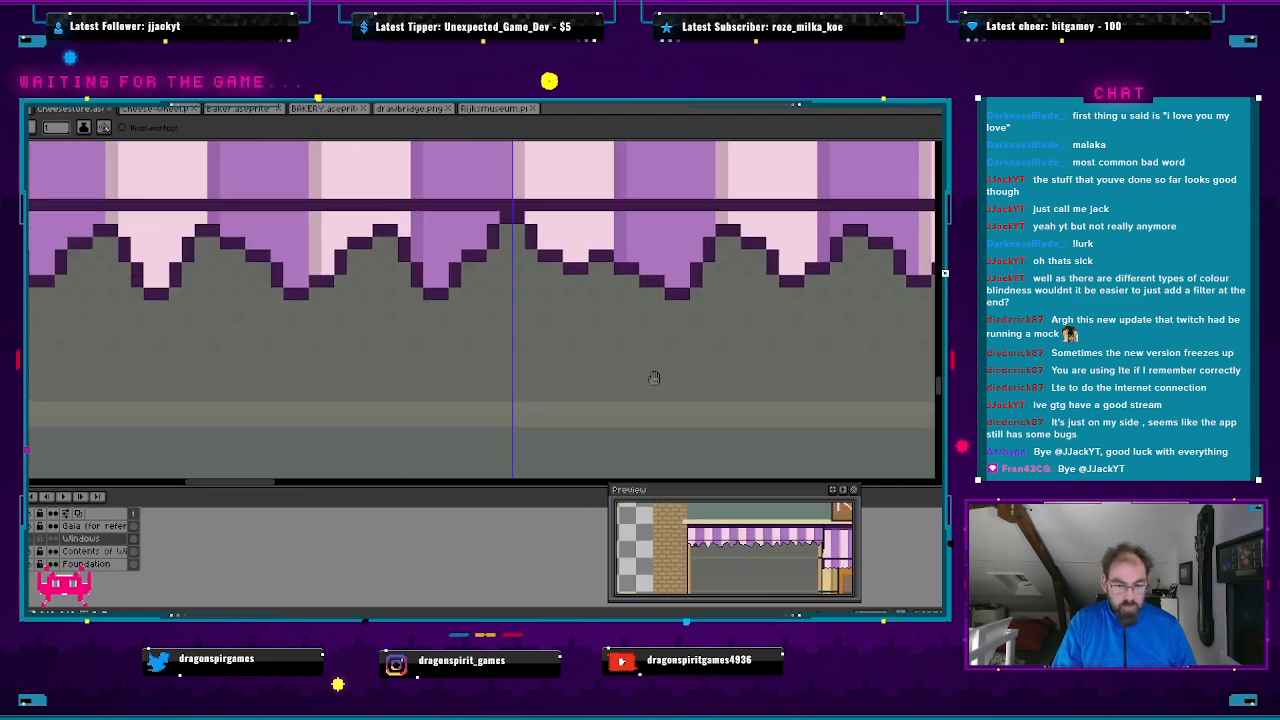
{"action": "scroll", "coordinate": [651, 371], "scroll_direction": "left", "scroll_amount": 10}
{"action": "scroll", "coordinate": [686, 371], "scroll_direction": "right", "scroll_amount": 2}
{"action": "scroll", "coordinate": [449, 335], "scroll_direction": "up", "scroll_amount": 1}
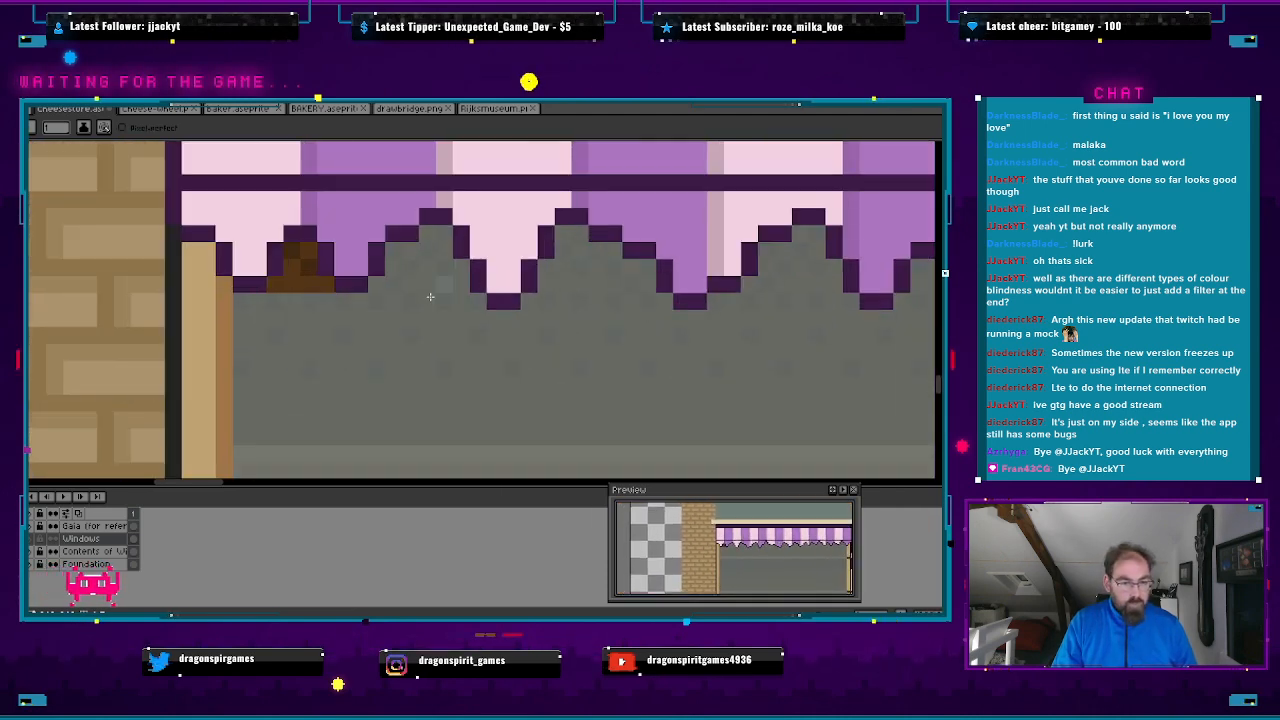
{"action": "mouse_move", "coordinate": [310, 253]}
{"action": "left_mouse_down"}
{"action": "mouse_move", "coordinate": [319, 283]}
{"action": "mouse_move", "coordinate": [270, 288]}
{"action": "mouse_move", "coordinate": [279, 300]}
{"action": "mouse_move", "coordinate": [274, 289]}
{"action": "mouse_move", "coordinate": [322, 288]}
{"action": "mouse_move", "coordinate": [272, 288]}
{"action": "mouse_move", "coordinate": [295, 261]}
{"action": "left_mouse_up"}
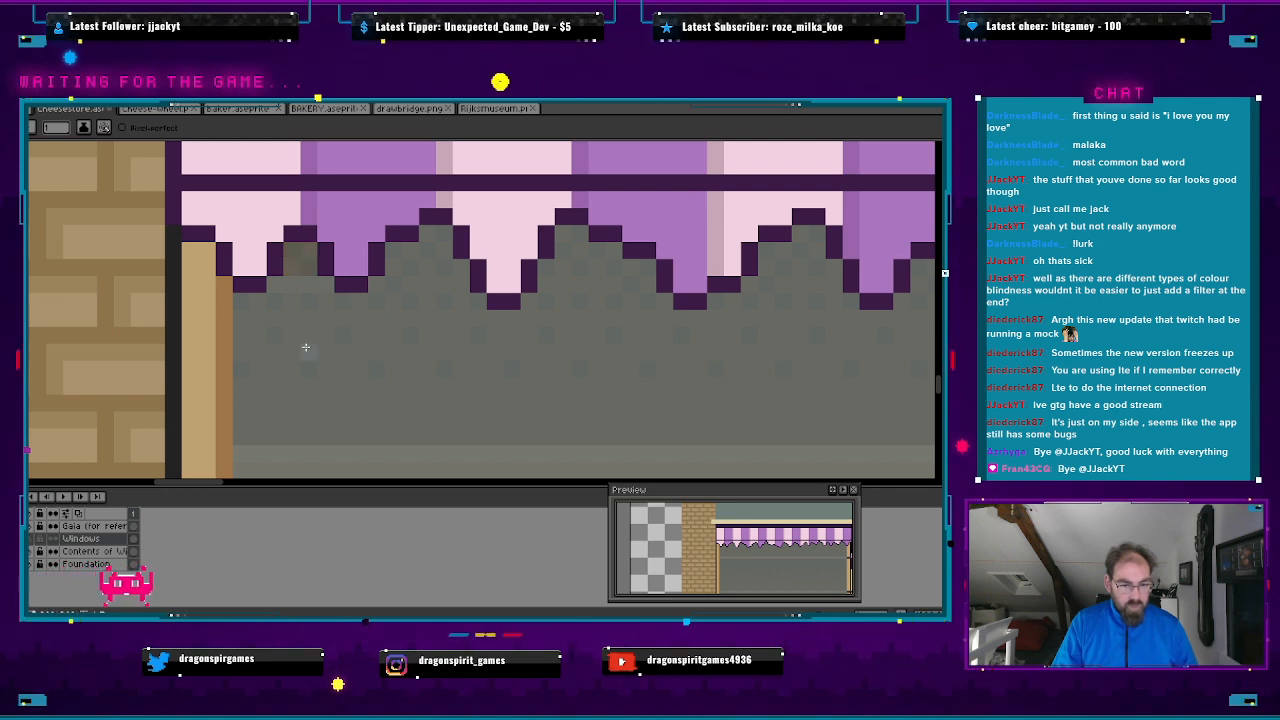
- Undo the pencil touch-ups and glass fills of the window beside the character, and hide the Windows layer
{"action": "key", "text": "ctrl+z"}
{"action": "key", "text": "ctrl+z"}
{"action": "key", "text": "ctrl+z"}
{"action": "key", "text": "ctrl+z"}
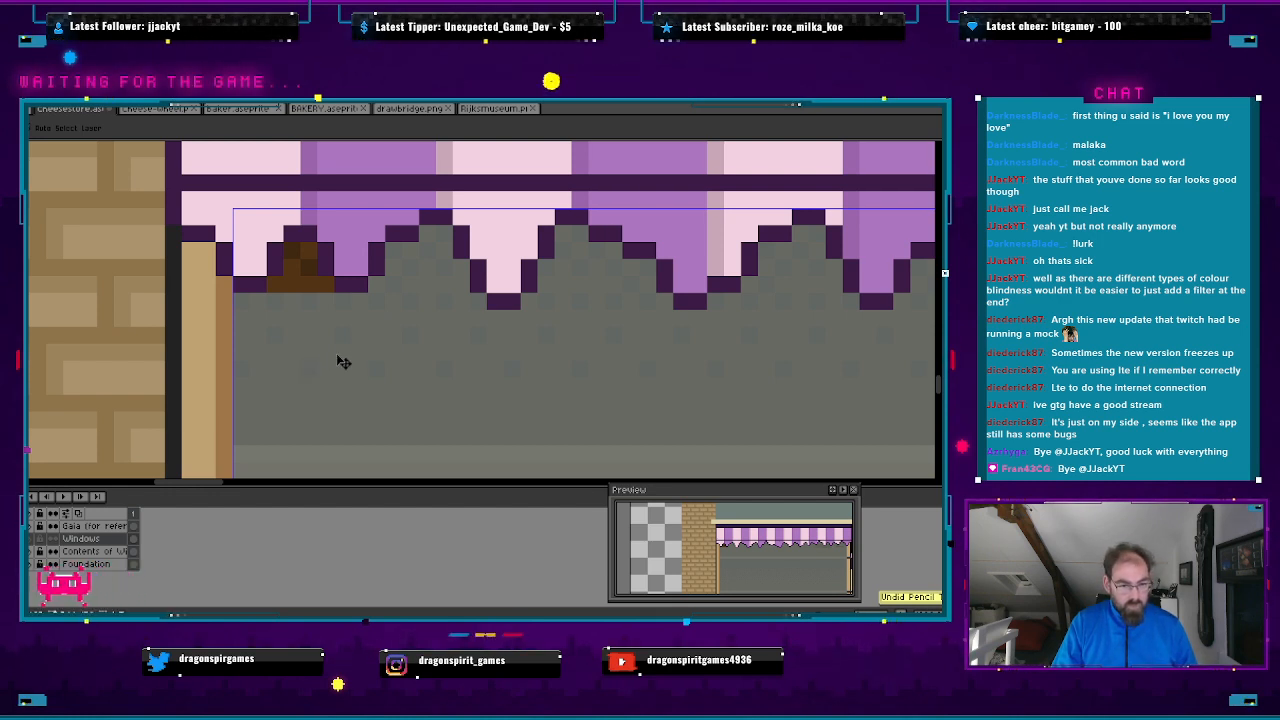
{"action": "scroll", "coordinate": [365, 360], "scroll_direction": "down", "scroll_amount": 4}
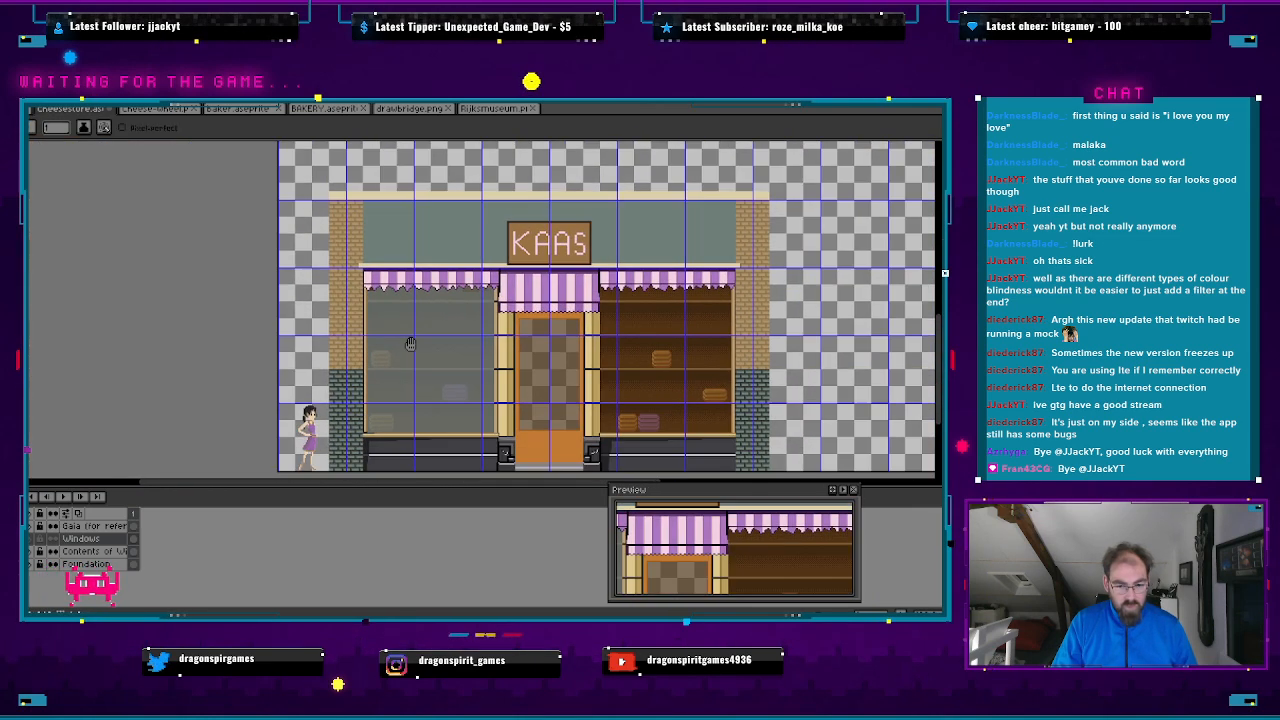
{"action": "left_click_drag", "start_coordinate": [410, 344], "coordinate": [390, 344]}
{"action": "key", "text": "ctrl+z"}
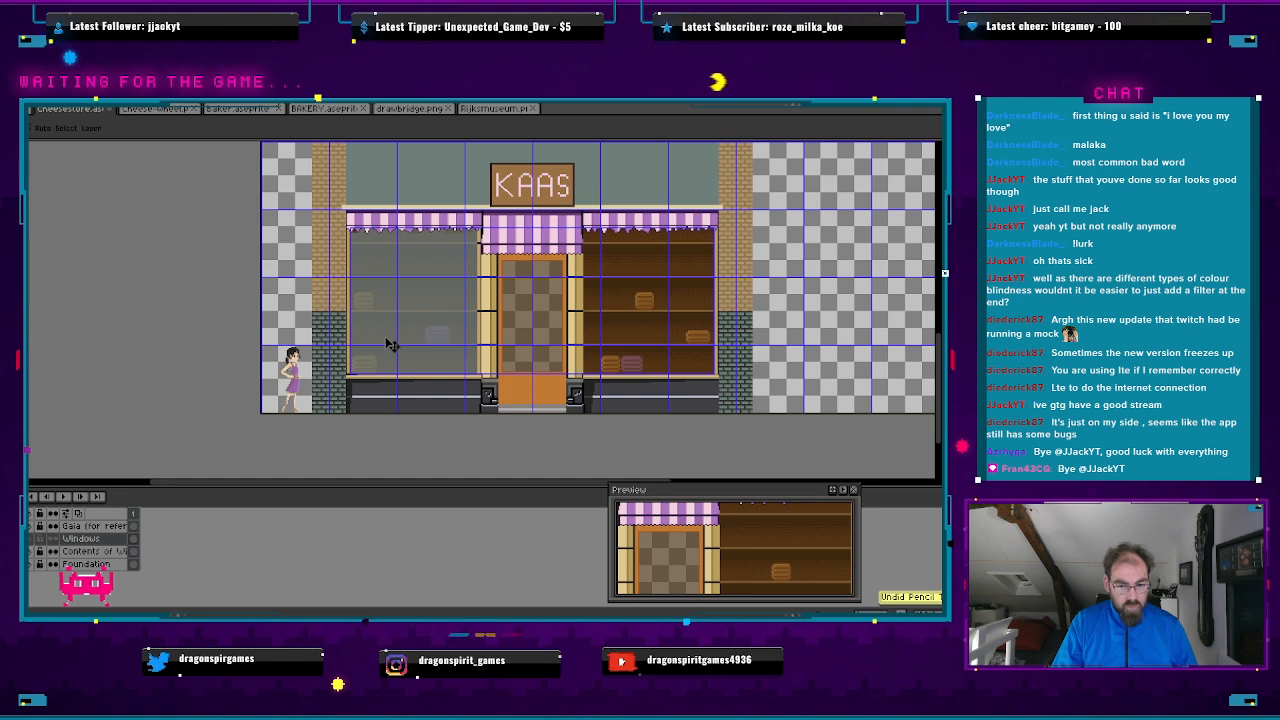
{"action": "key", "text": "ctrl+z"}
{"action": "key", "text": "ctrl+z"}
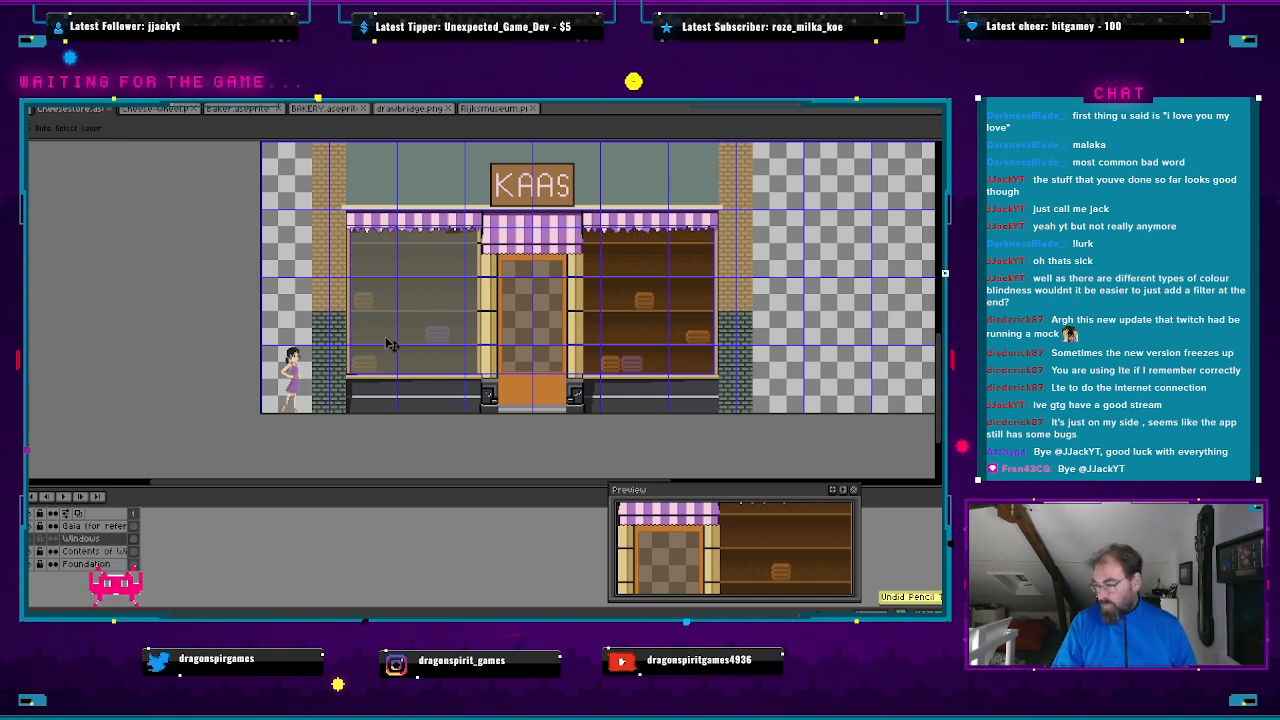
{"action": "key", "text": "ctrl+z"}
{"action": "key", "text": "ctrl+z"}
{"action": "key", "text": "ctrl+z"}
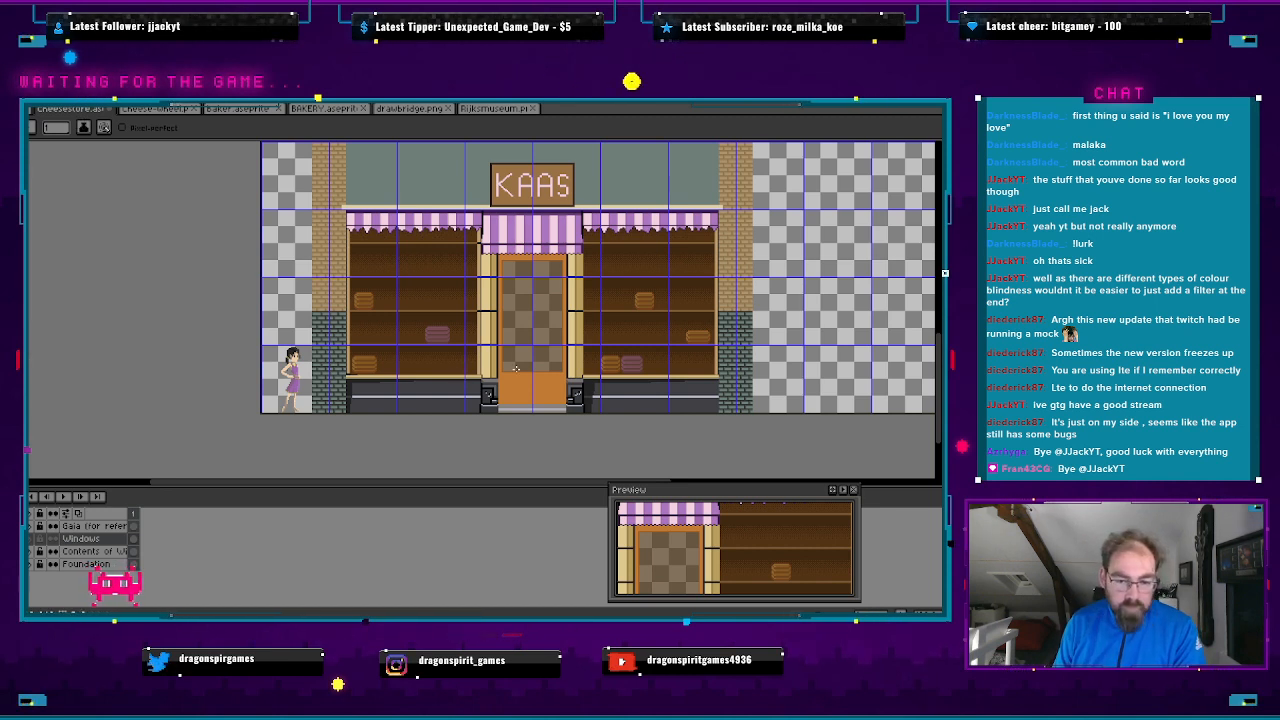
{"action": "left_click", "coordinate": [40, 550]}
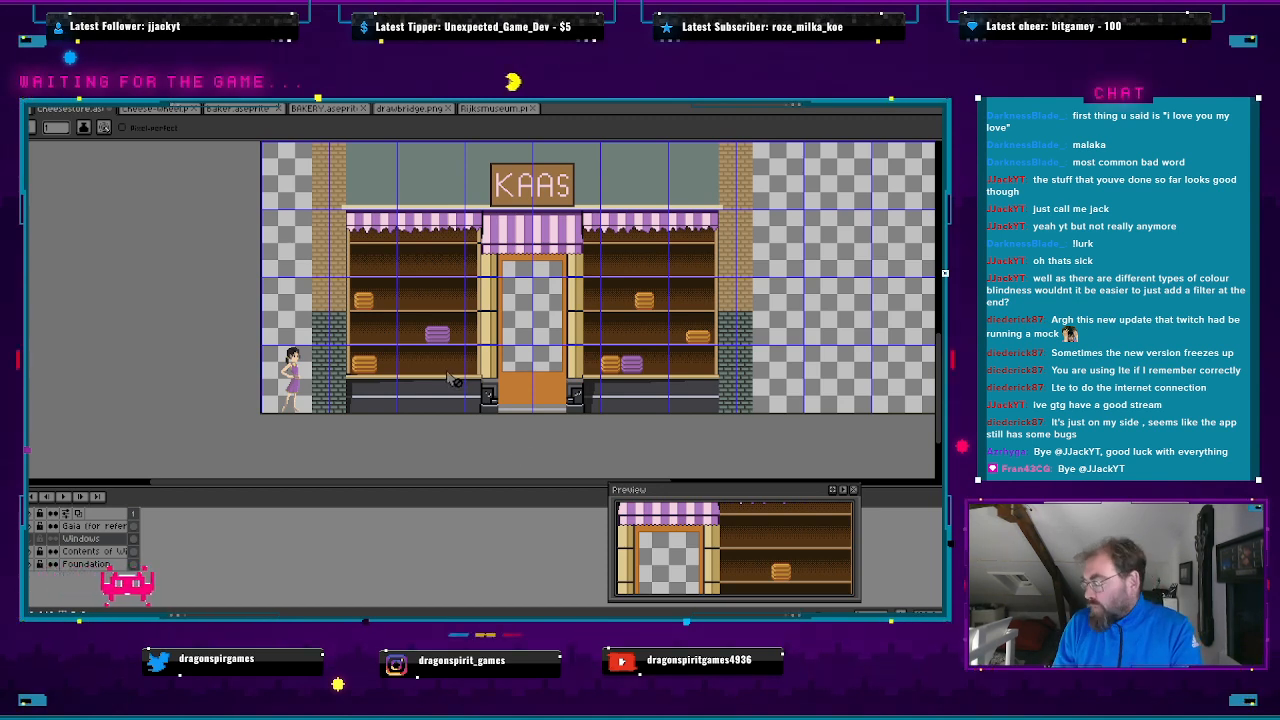
{"action": "scroll", "coordinate": [420, 368], "scroll_direction": "up", "scroll_amount": 1}
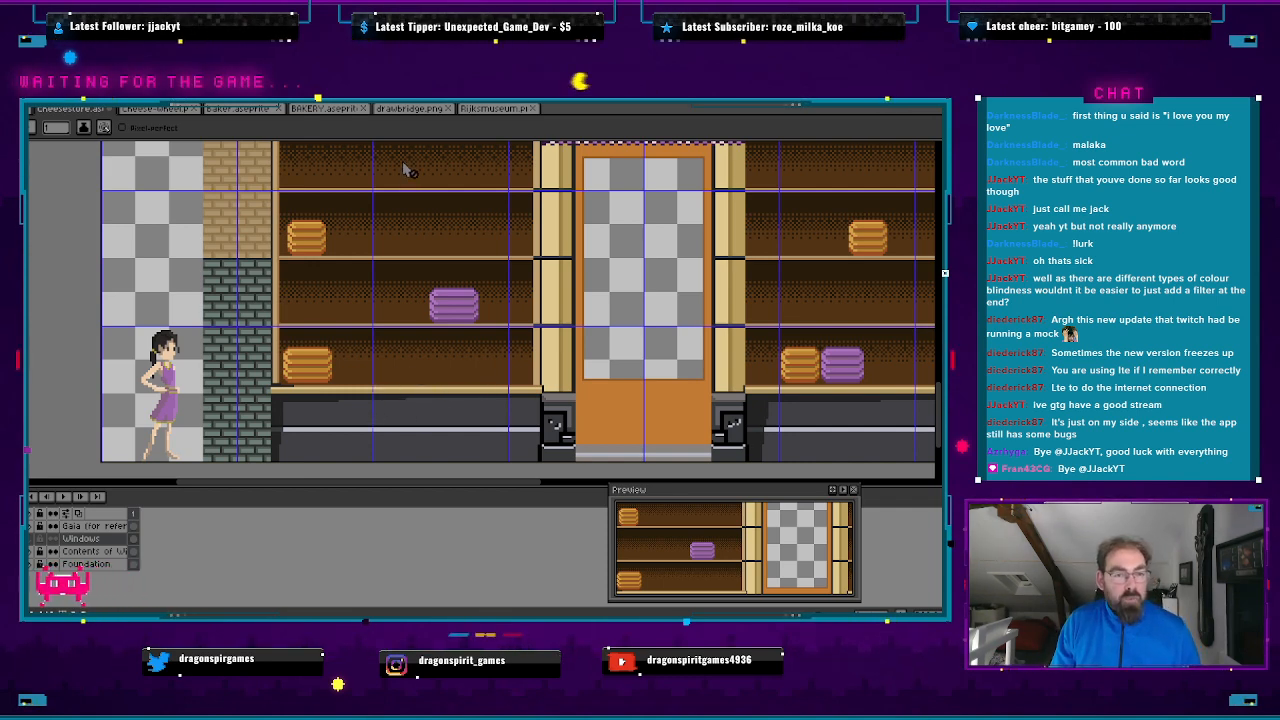
- Open the Aseprite version of the cheese wheel from the Level decoration folder under Gaia-URP's Art folder
{"action": "left_click", "coordinate": [168, 109]}
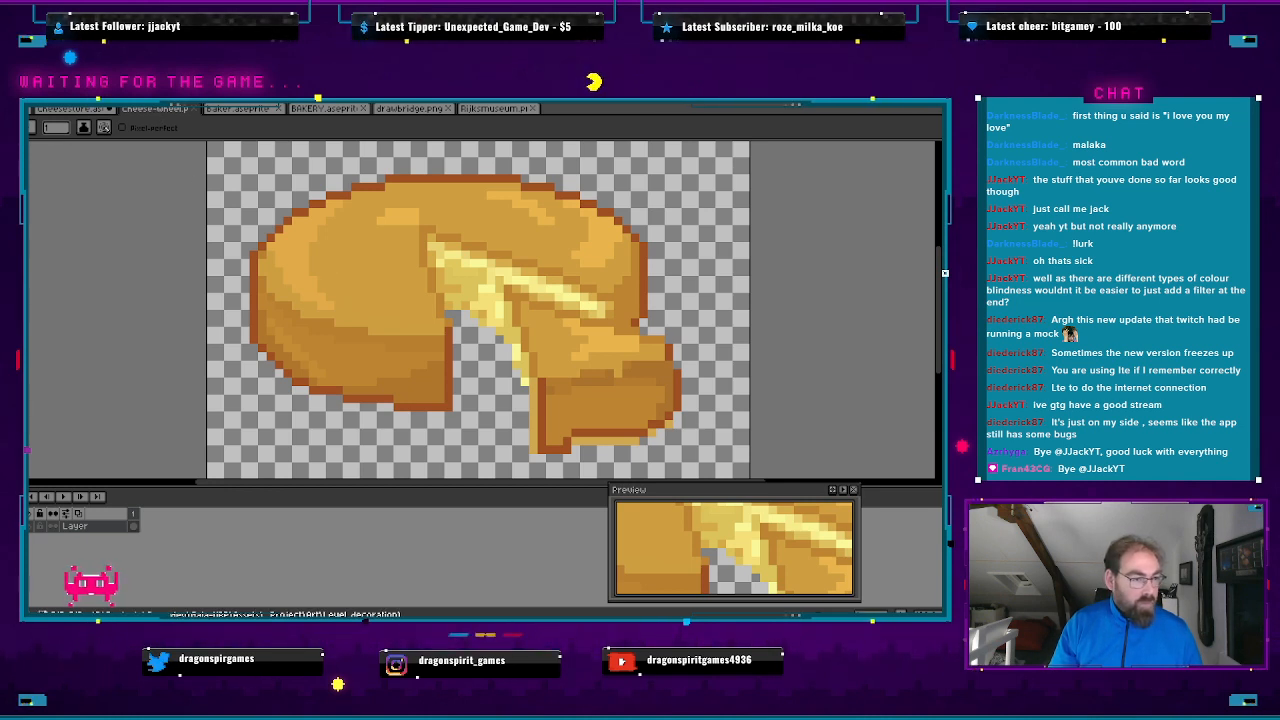
{"action": "left_click", "coordinate": [30, 102]}
{"action": "left_click", "coordinate": [34, 119]}
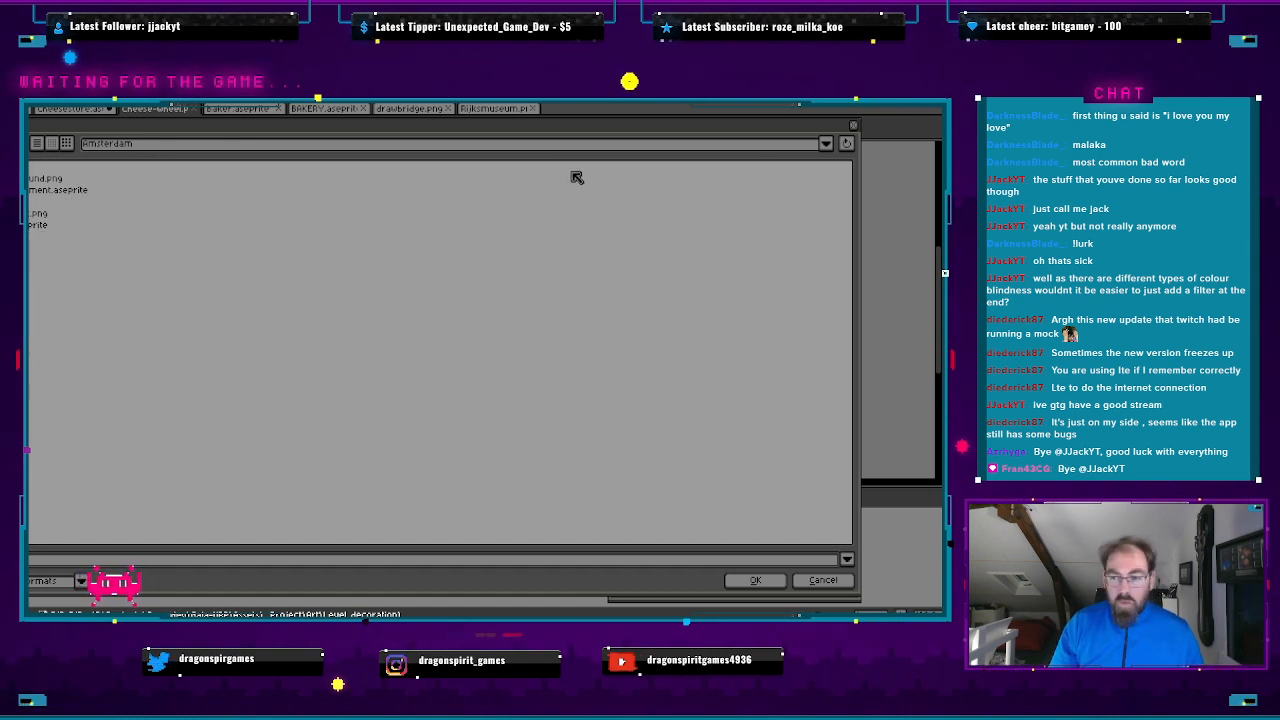
{"action": "left_click", "coordinate": [826, 144]}
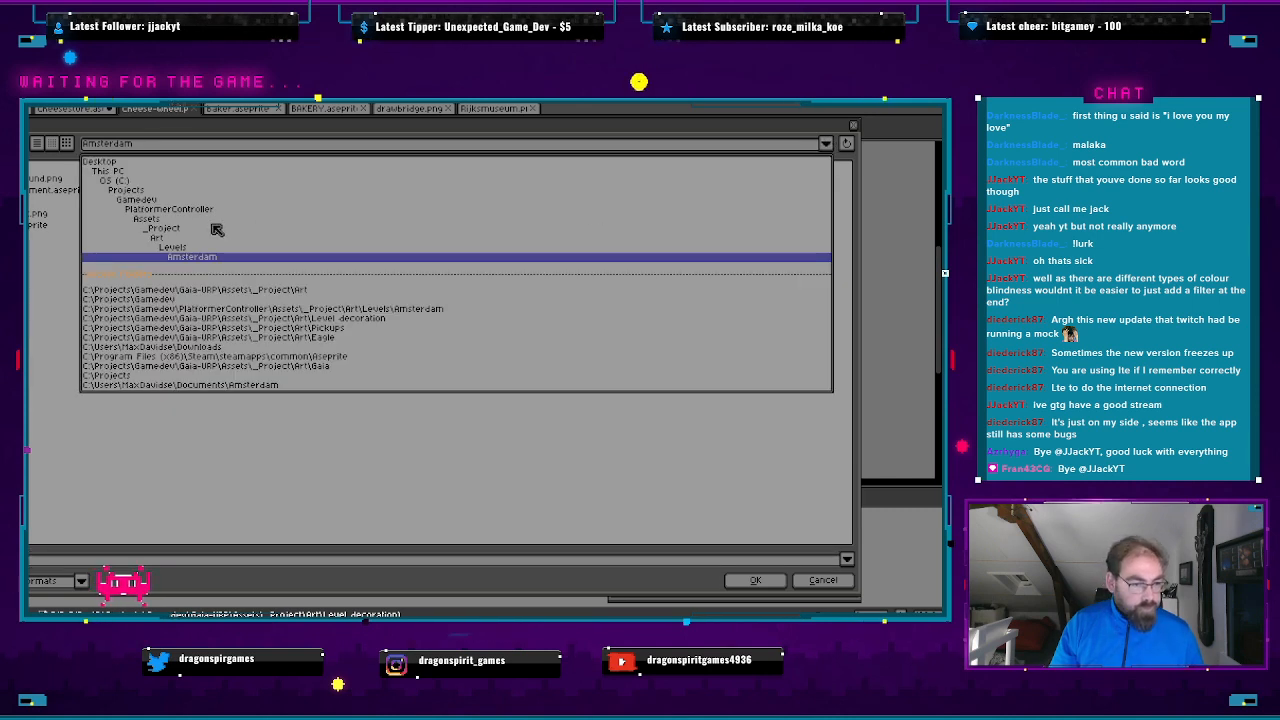
{"action": "left_click", "coordinate": [252, 290]}
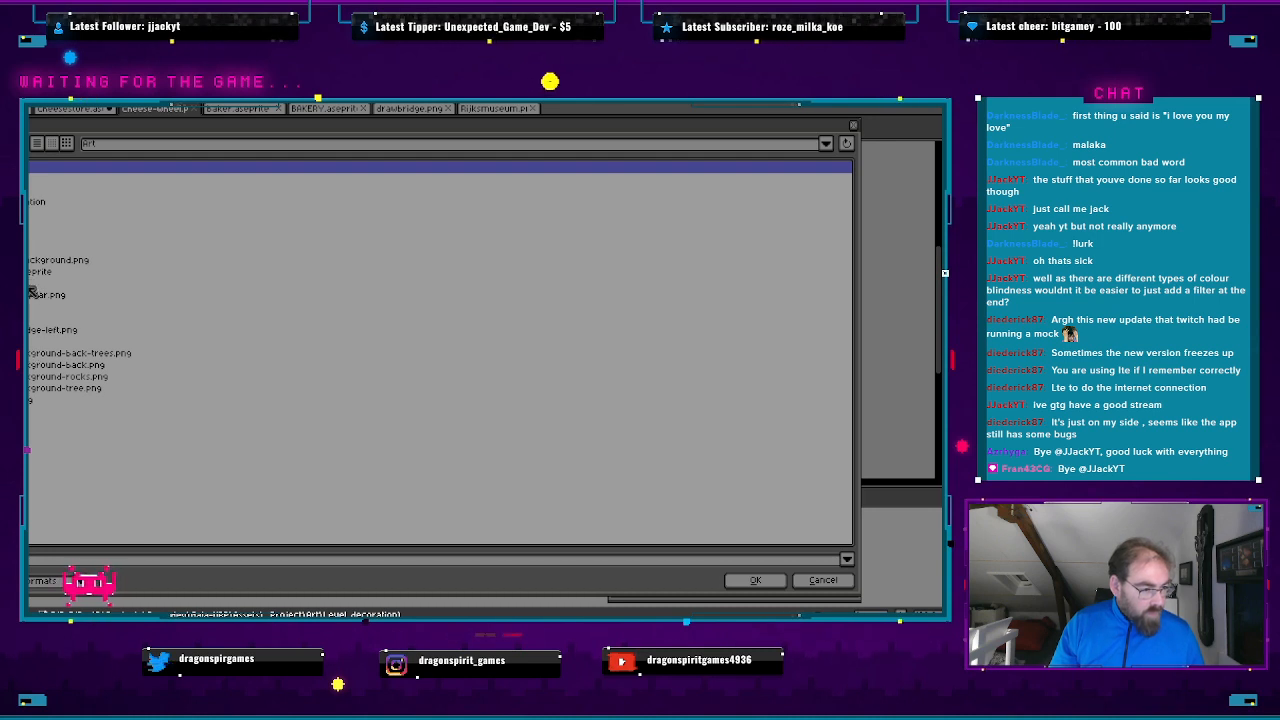
{"action": "double_click", "coordinate": [32, 202]}
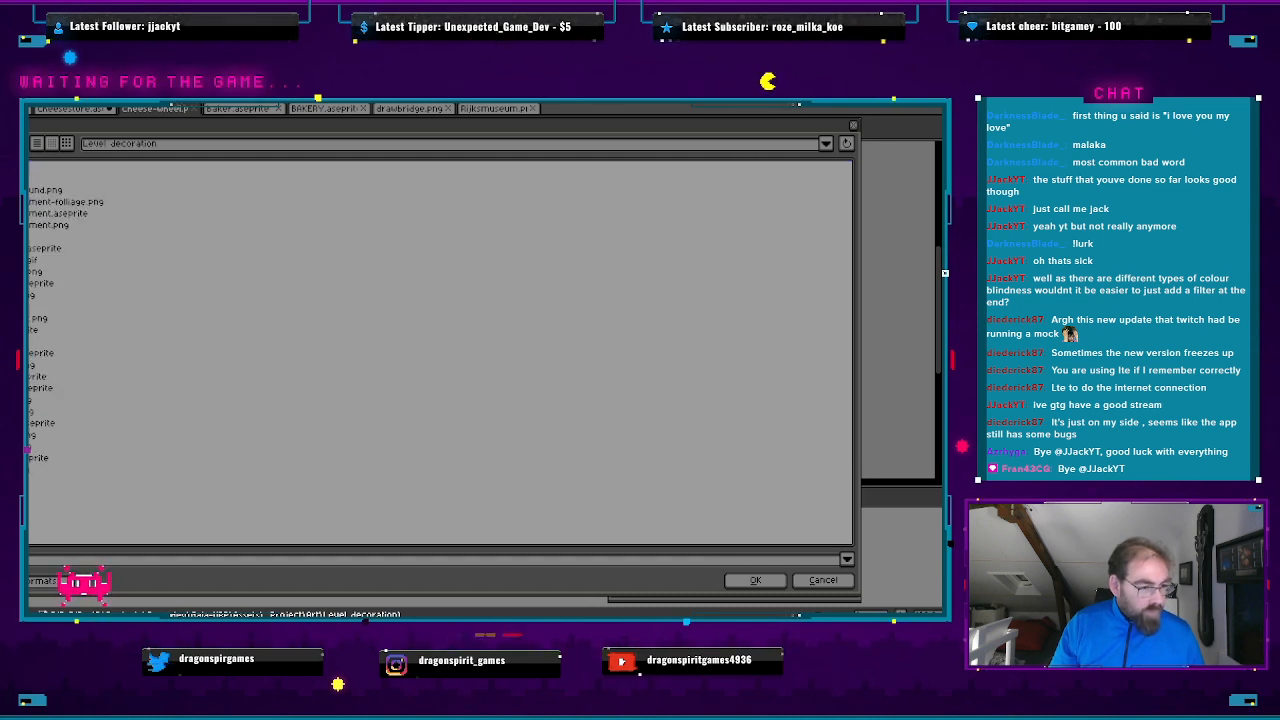
{"action": "double_click", "coordinate": [38, 356]}
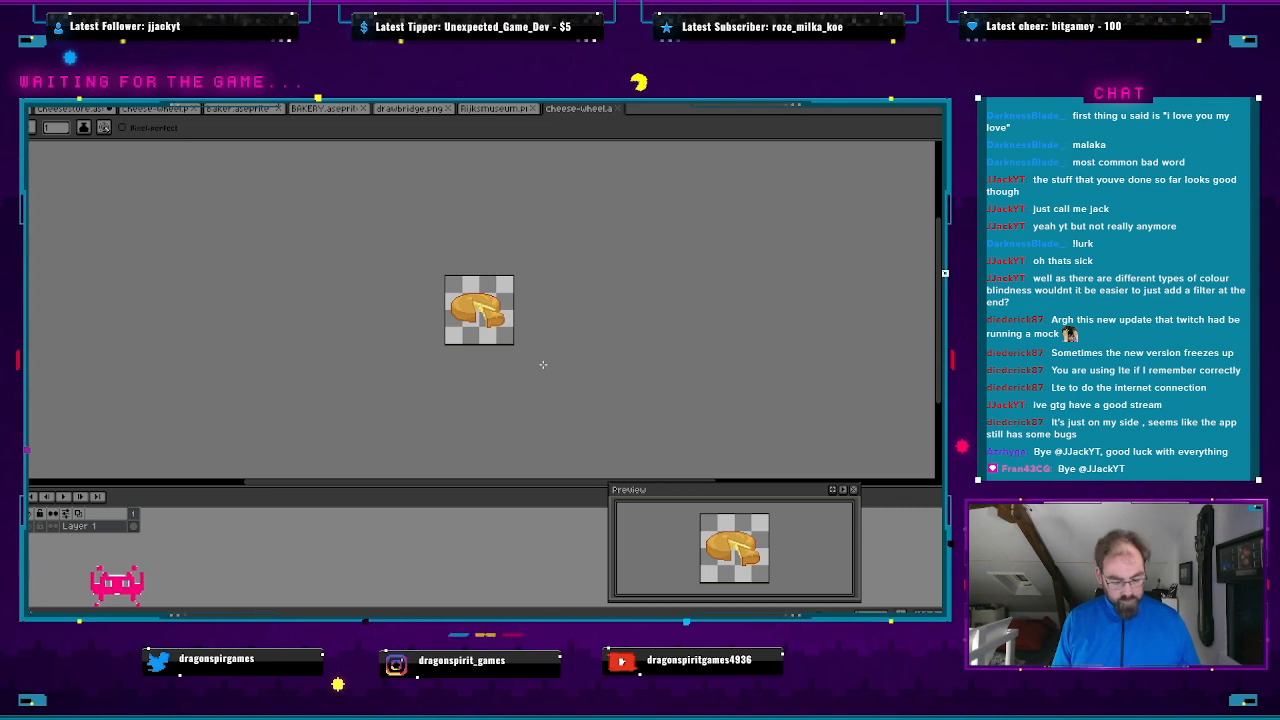
- Copy the whole cheese wheel sprite onto the cheese store's Contents of Windows layer, placing it on the lowest shelf beside the orange stack
{"action": "right_click", "coordinate": [110, 527]}
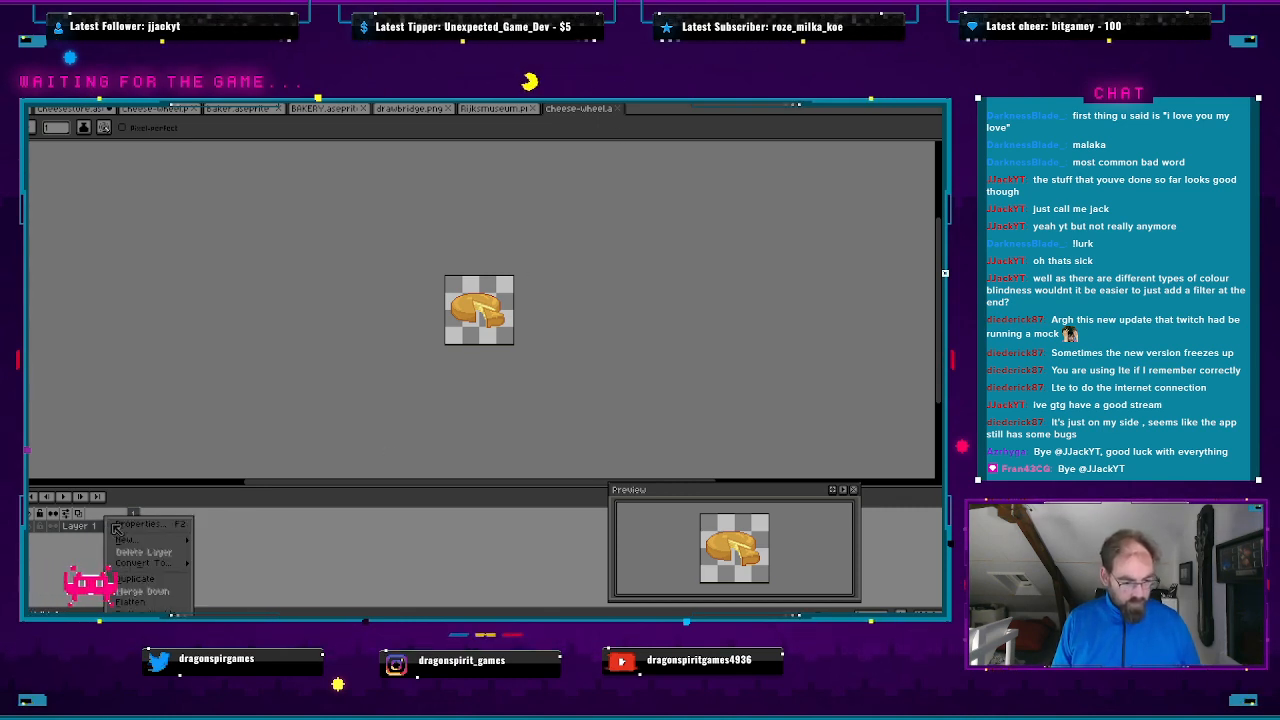
{"action": "left_click", "coordinate": [440, 408]}
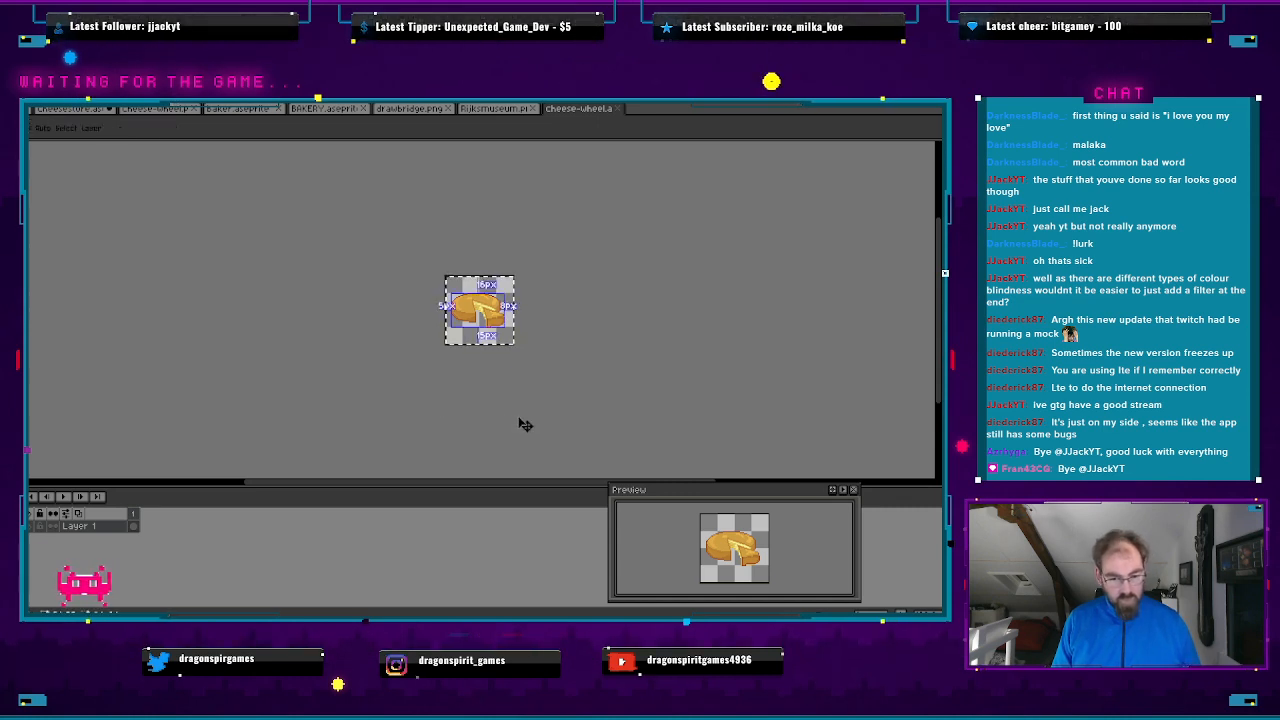
{"action": "key", "text": "ctrl+Tab"}
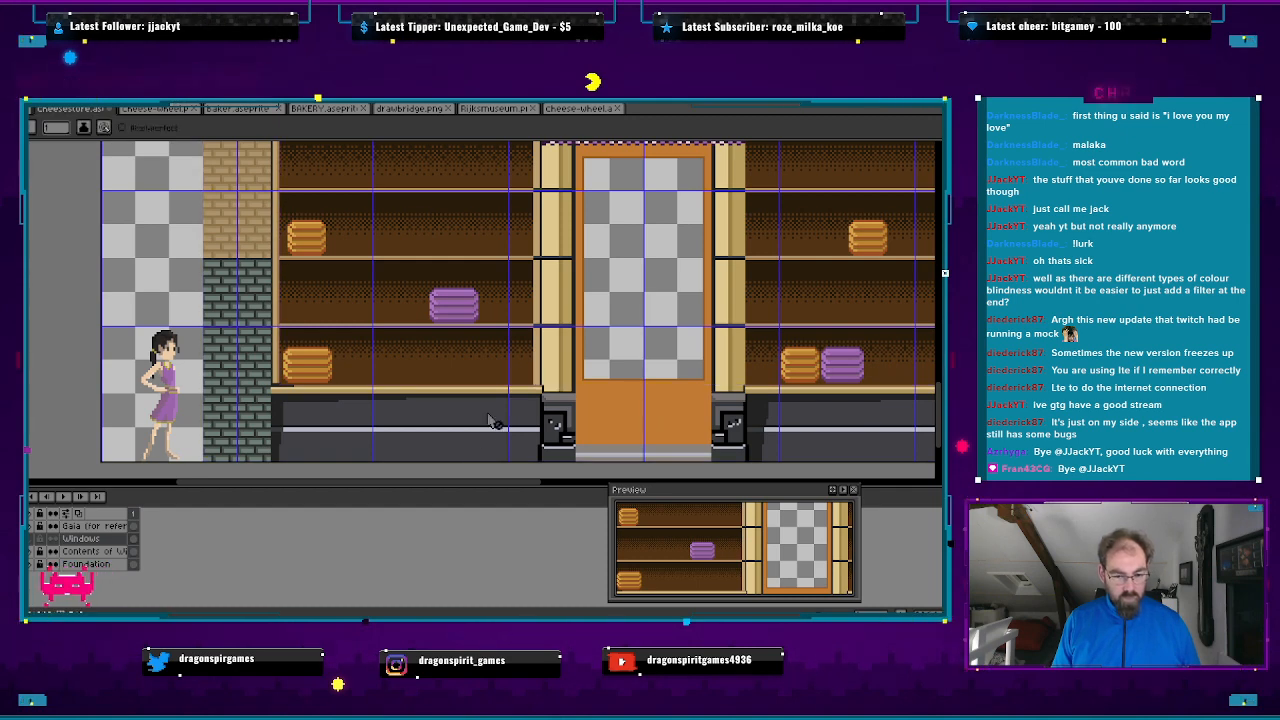
{"action": "scroll", "coordinate": [492, 420], "scroll_direction": "down", "scroll_amount": 2}
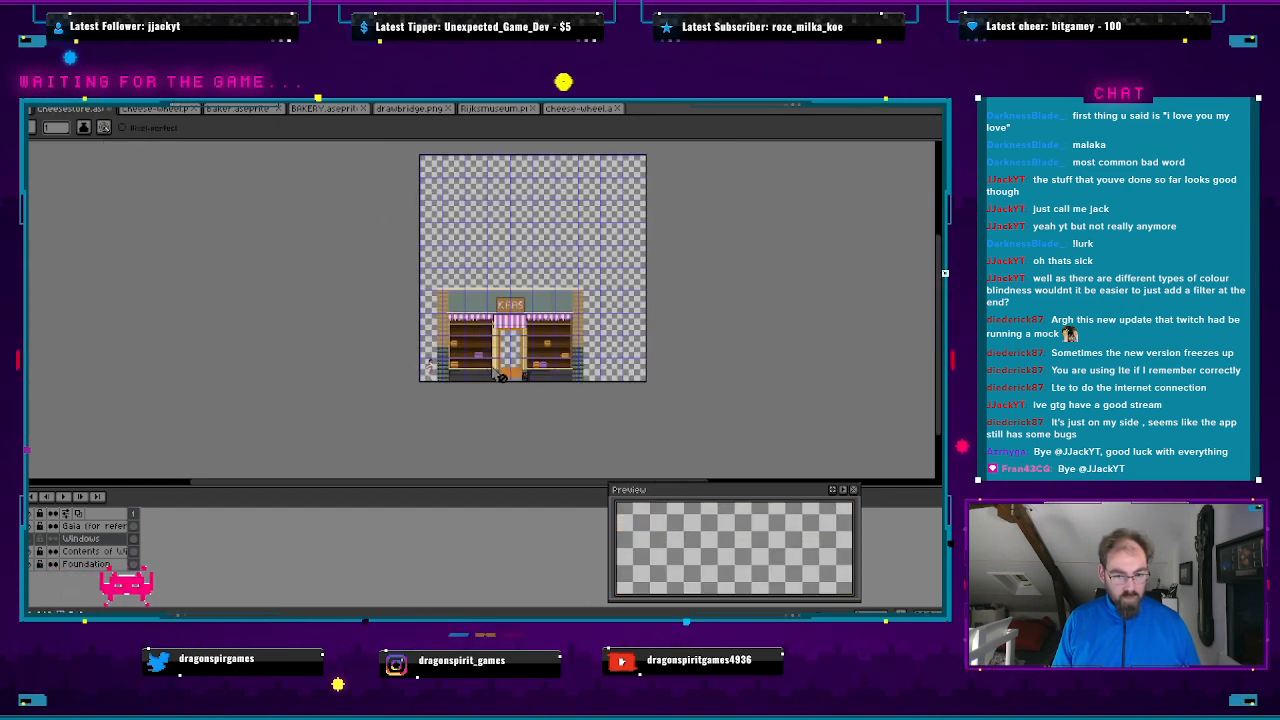
{"action": "scroll", "coordinate": [499, 374], "scroll_direction": "up", "scroll_amount": 2}
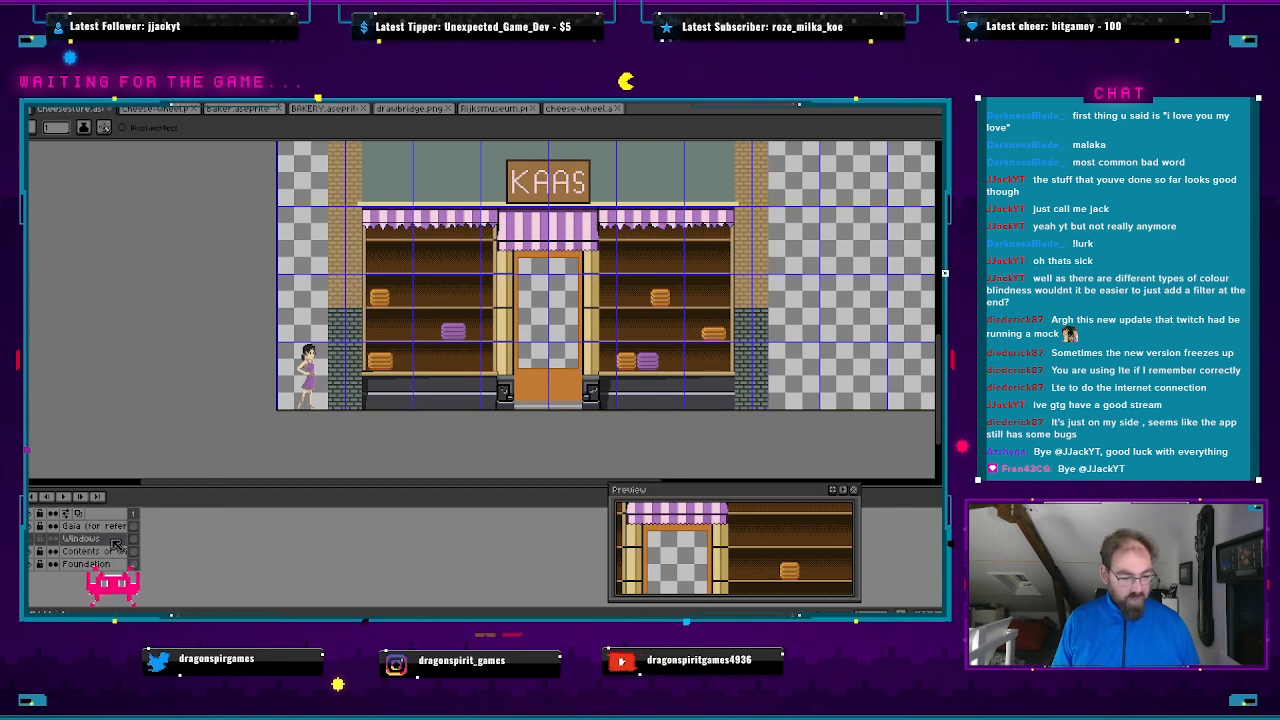
{"action": "key", "text": "ctrl+v"}
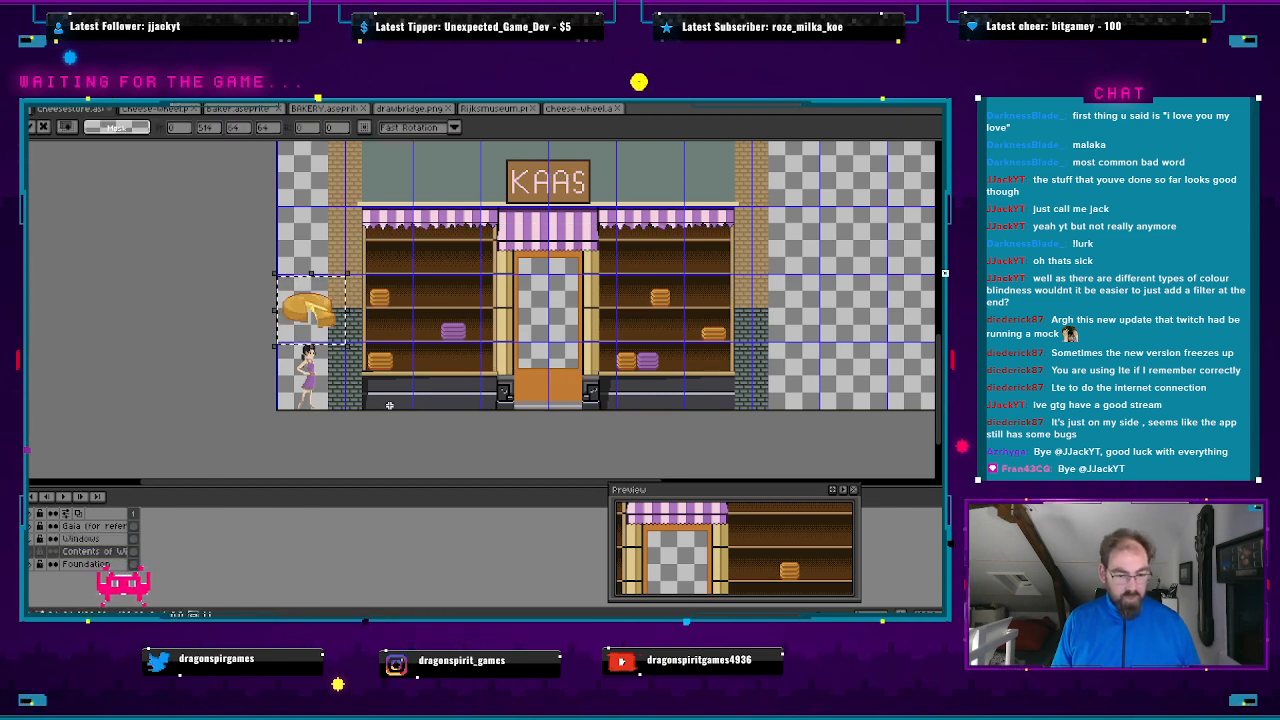
{"action": "left_click_drag", "start_coordinate": [316, 310], "coordinate": [423, 366]}
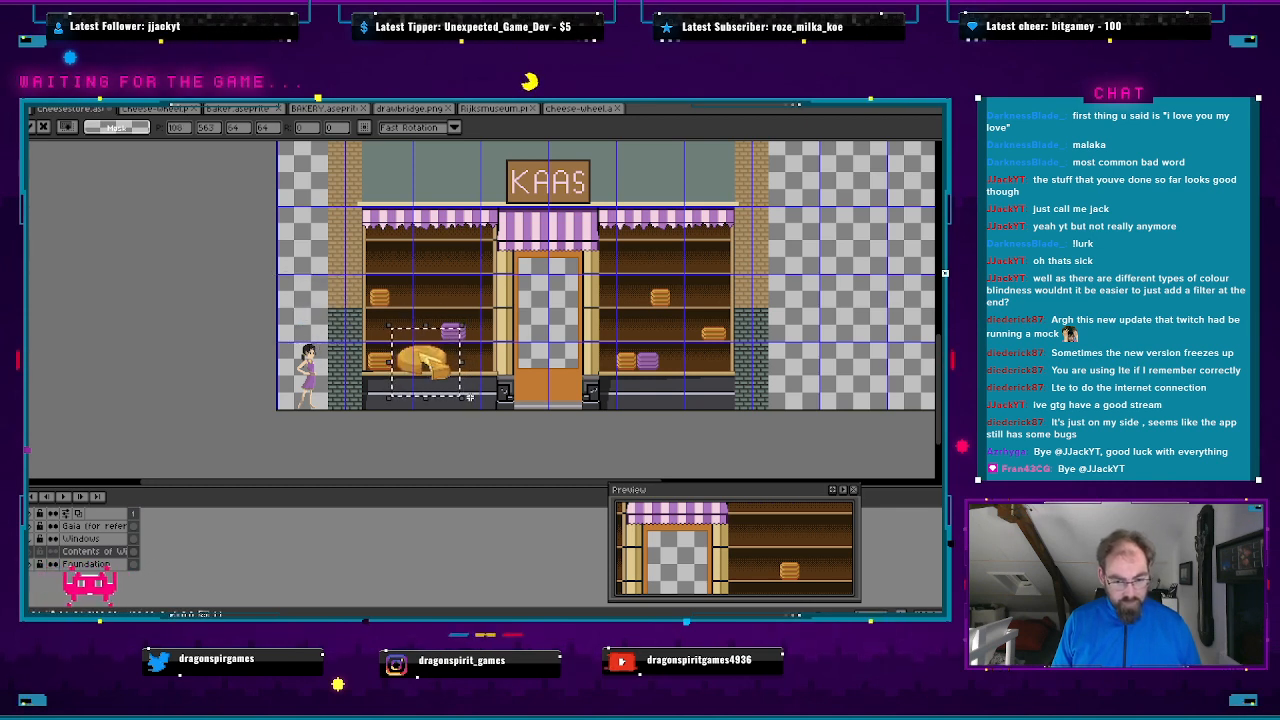
{"action": "key", "text": "Return"}
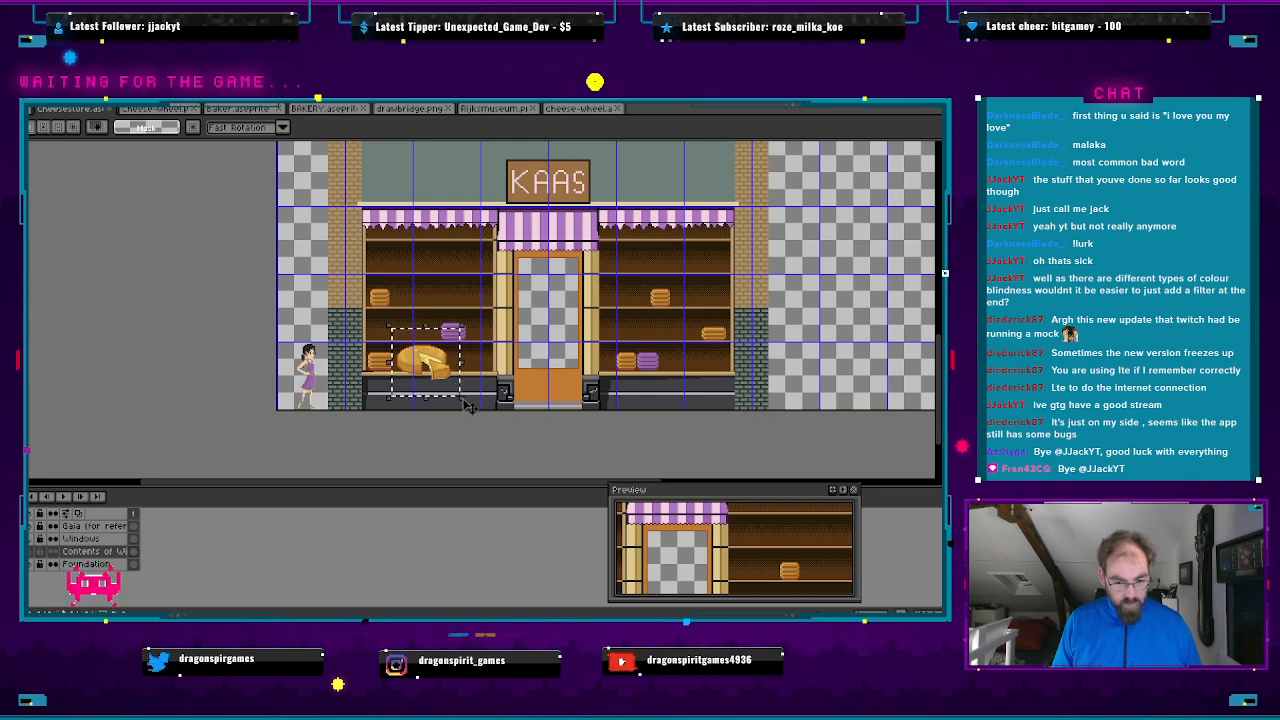
- Try to scale the pasted cheese wheel down to about 45 by 45 pixels, then undo the transformation
{"action": "left_click_drag", "start_coordinate": [461, 399], "coordinate": [452, 391]}
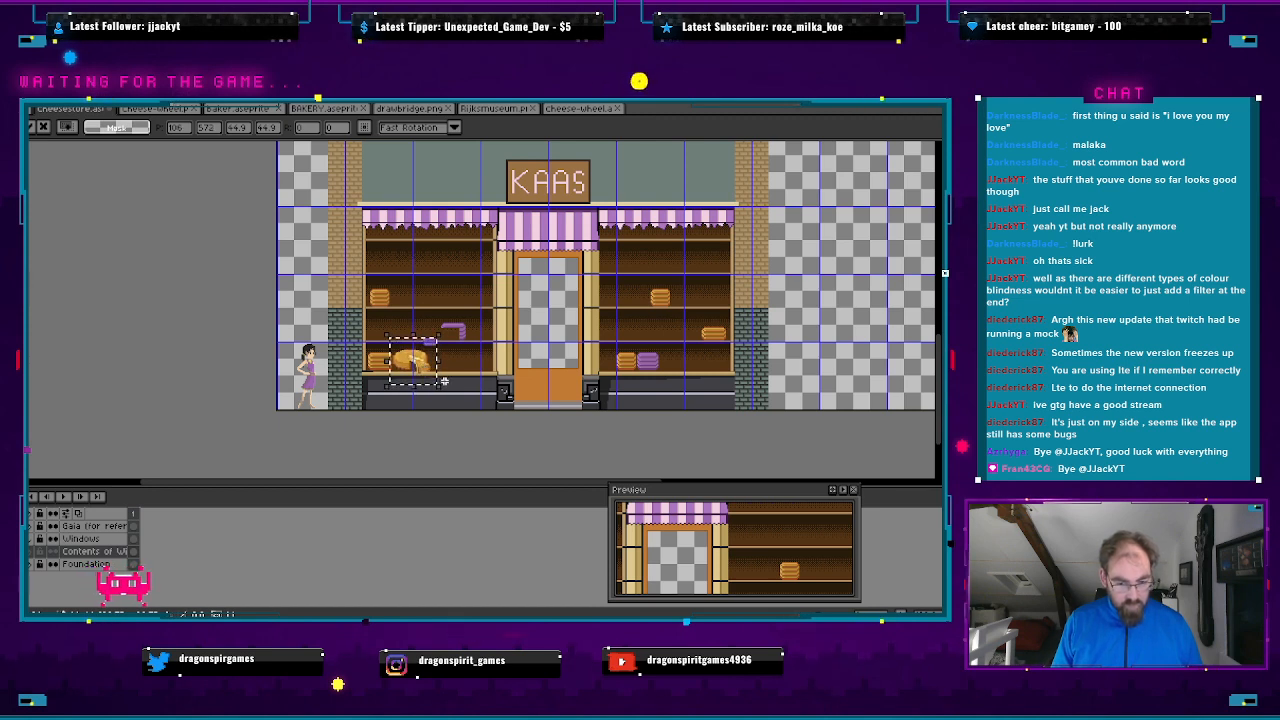
{"action": "left_click", "coordinate": [449, 329]}
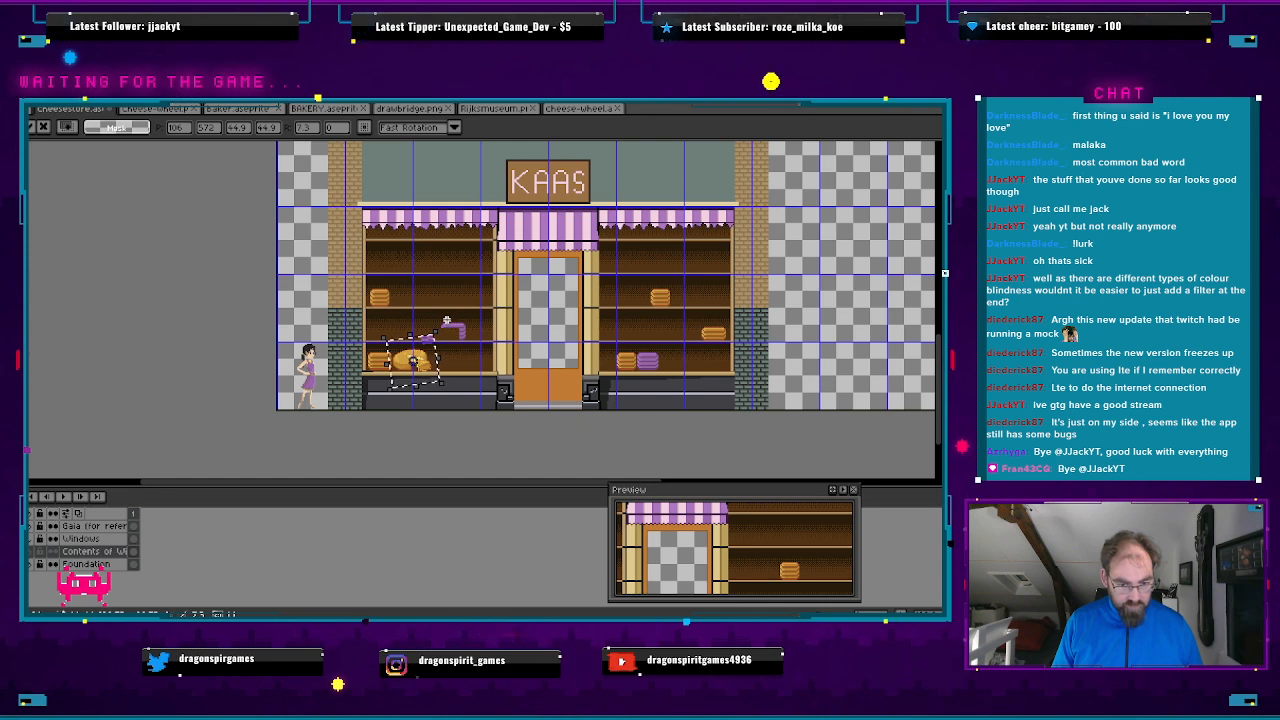
{"action": "key", "text": "ctrl+z"}
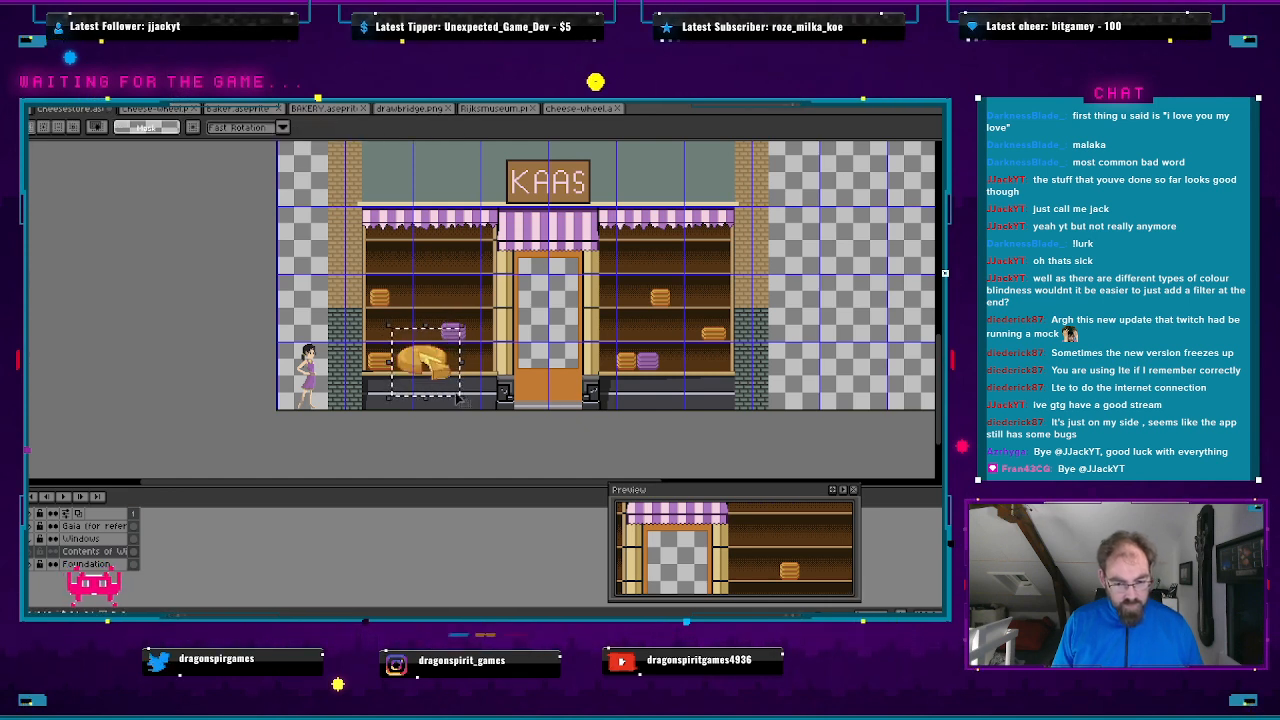
- Try to scale the pasted cheese wheel down to about 47 by 47 pixels on the lowest shelf, then delete it
{"action": "left_click_drag", "start_coordinate": [458, 398], "coordinate": [453, 392]}
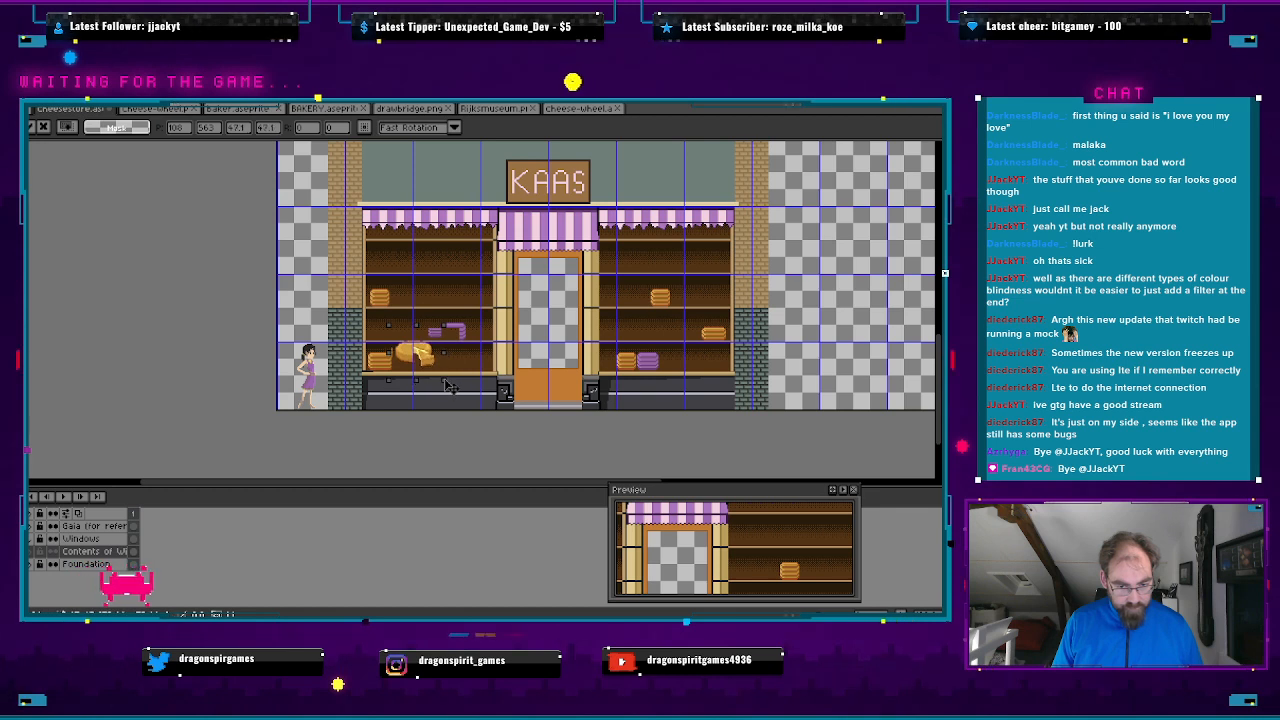
{"action": "left_click_drag", "start_coordinate": [421, 353], "coordinate": [427, 365]}
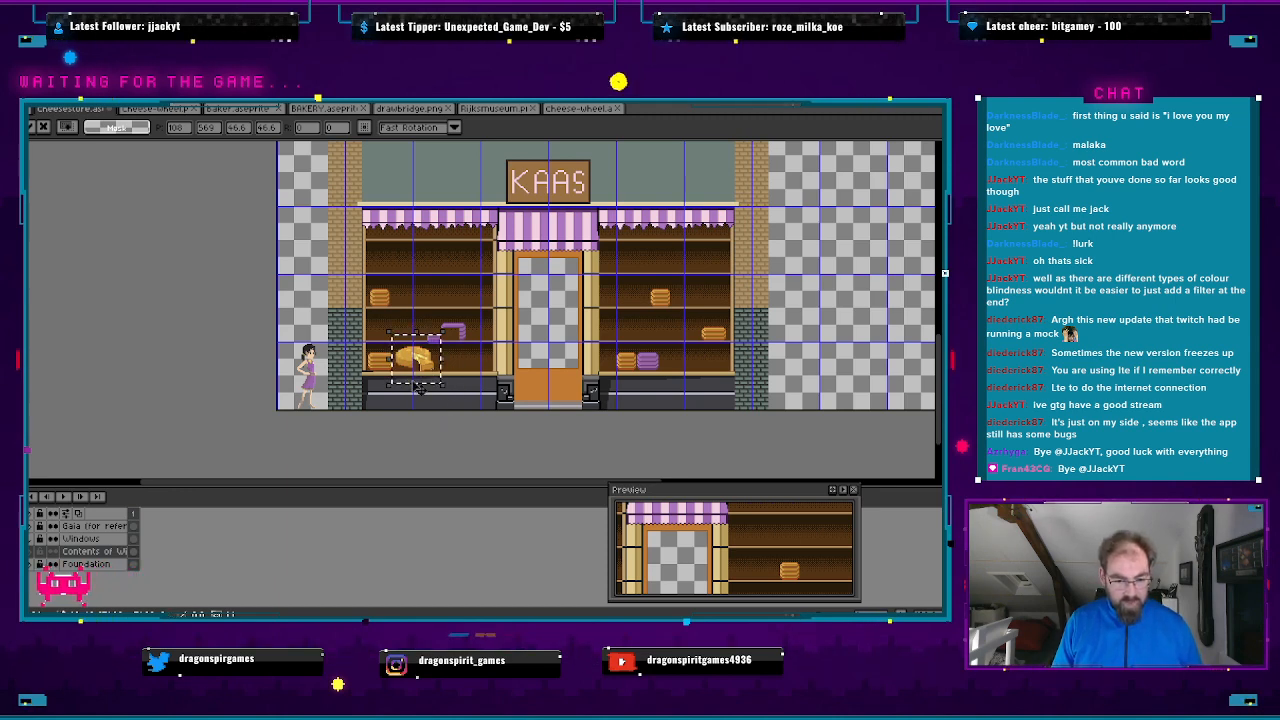
{"action": "scroll", "coordinate": [417, 387], "scroll_direction": "up", "scroll_amount": 1}
{"action": "scroll", "coordinate": [440, 379], "scroll_direction": "up", "scroll_amount": 1}
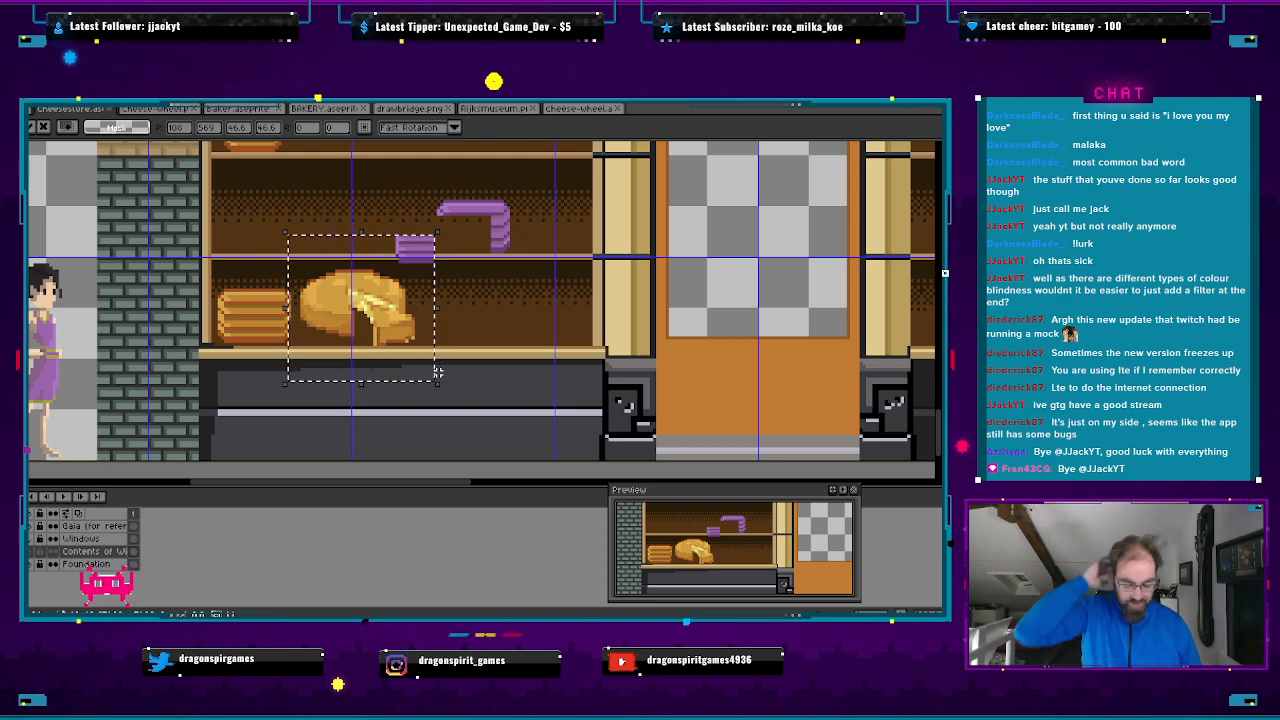
{"action": "key", "text": "Delete"}
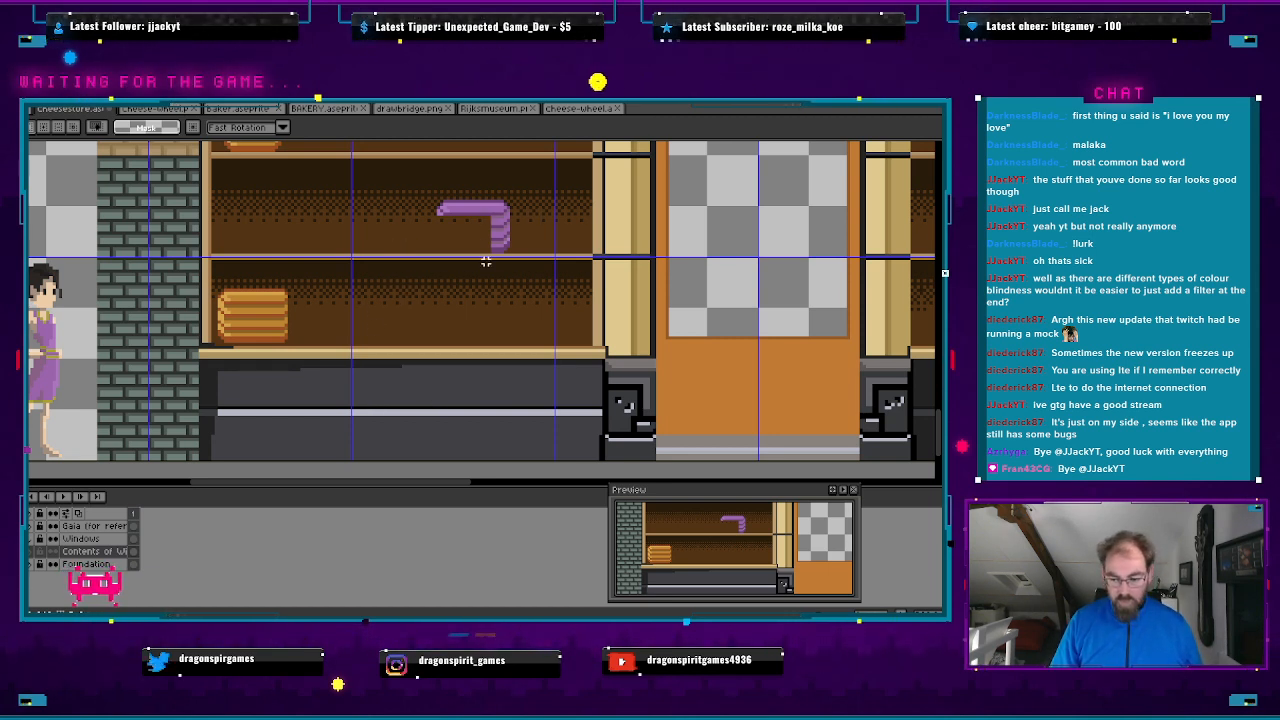
- Undo the cheese wheel's deletion and scaling to restore the purple stack, then delete the full-size wheel from the shelf
{"action": "scroll", "coordinate": [485, 261], "scroll_direction": "down", "scroll_amount": 3}
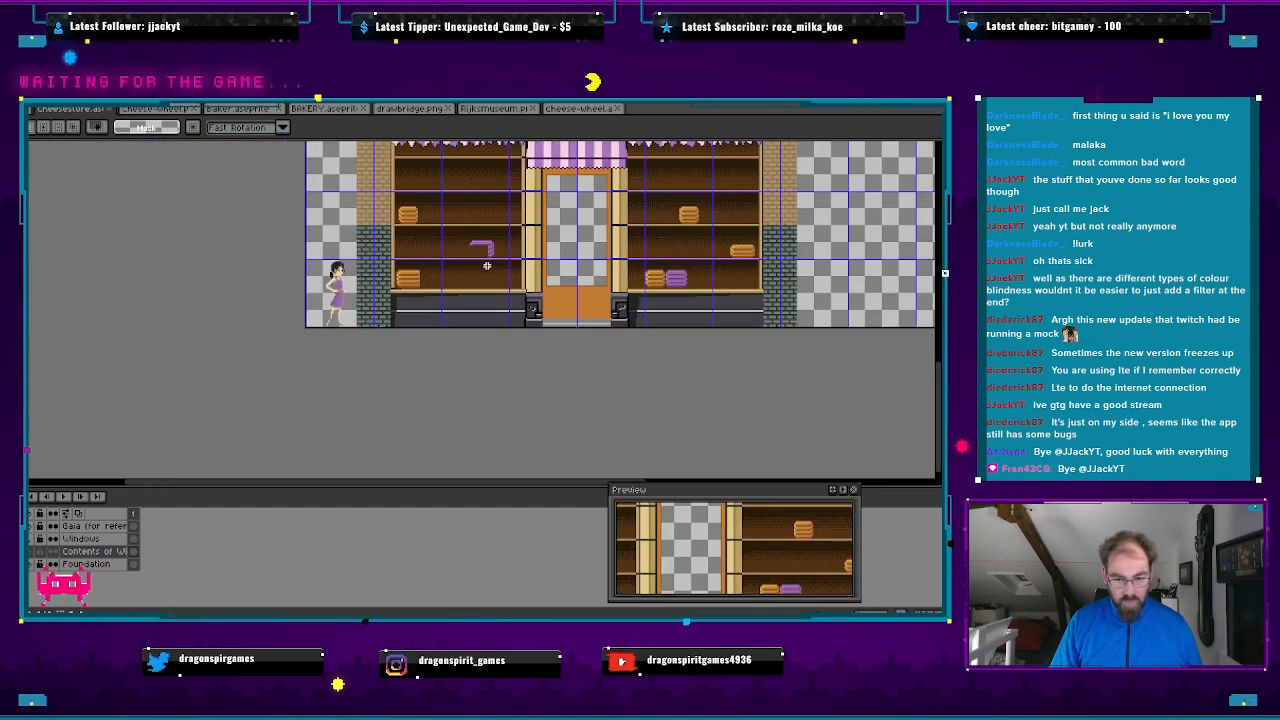
{"action": "scroll", "coordinate": [475, 250], "scroll_direction": "up", "scroll_amount": 4}
{"action": "key", "text": "ctrl+z"}
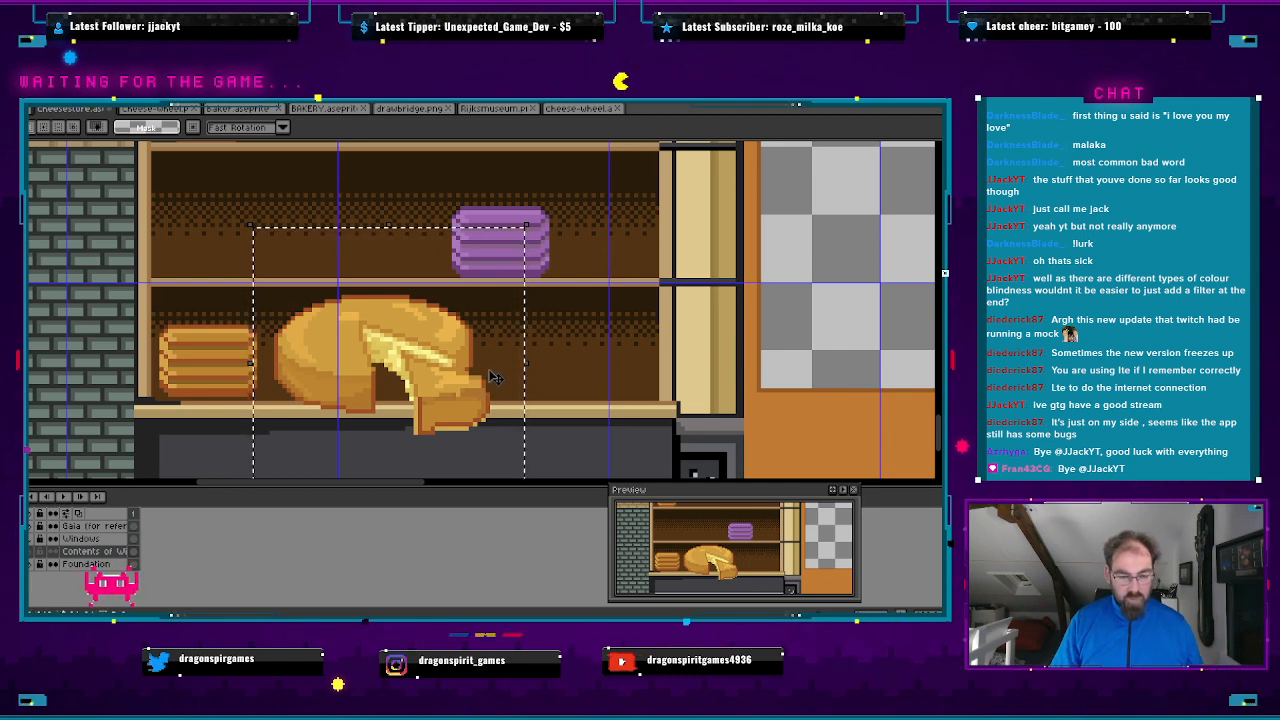
{"action": "scroll", "coordinate": [487, 385], "scroll_direction": "down", "scroll_amount": 2}
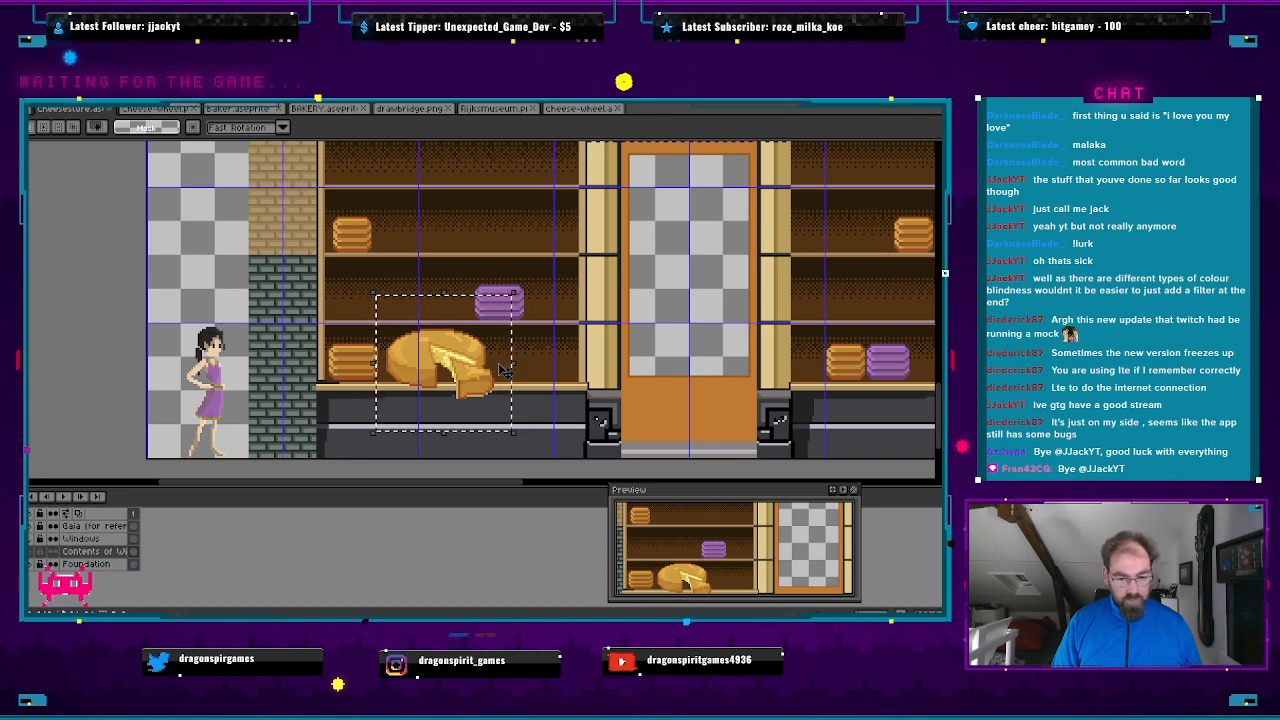
{"action": "key", "text": "Delete"}
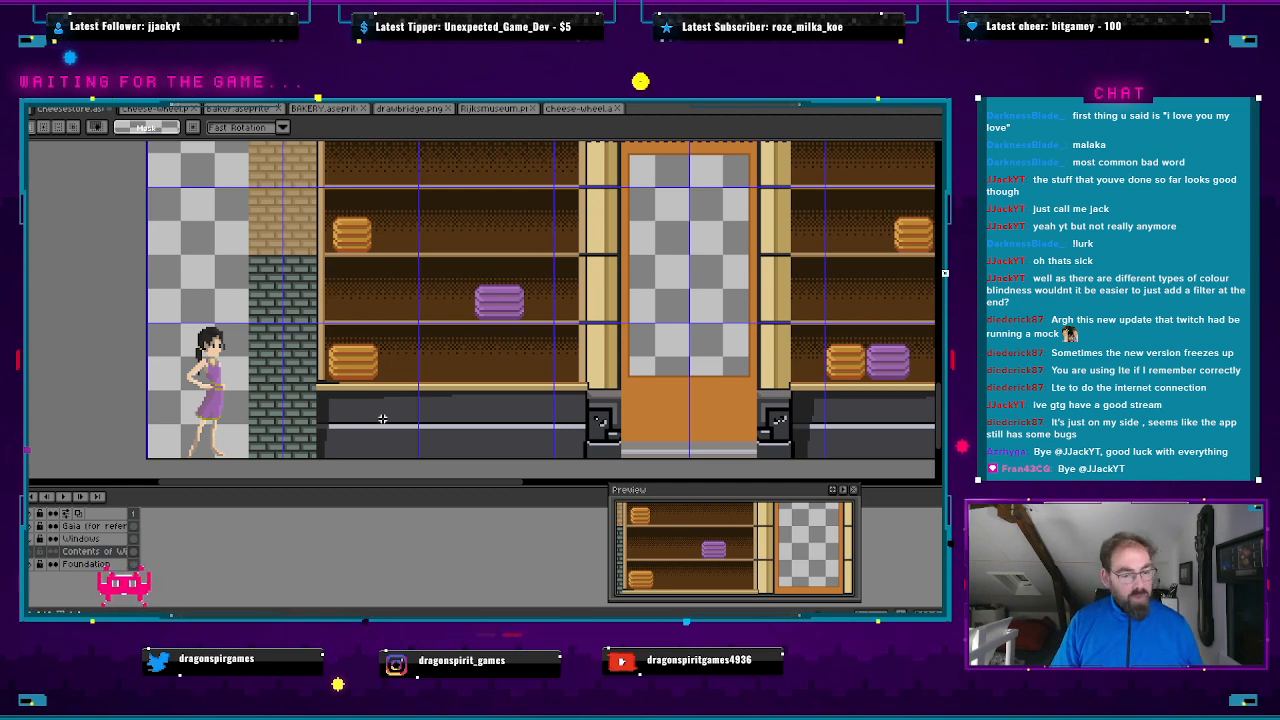
- Pencil the bottom edge and lower corners of a flat cheese beside the lowest orange stack, using the stack's dark orange outline colour
{"action": "scroll", "coordinate": [403, 416], "scroll_direction": "up", "scroll_amount": 1}
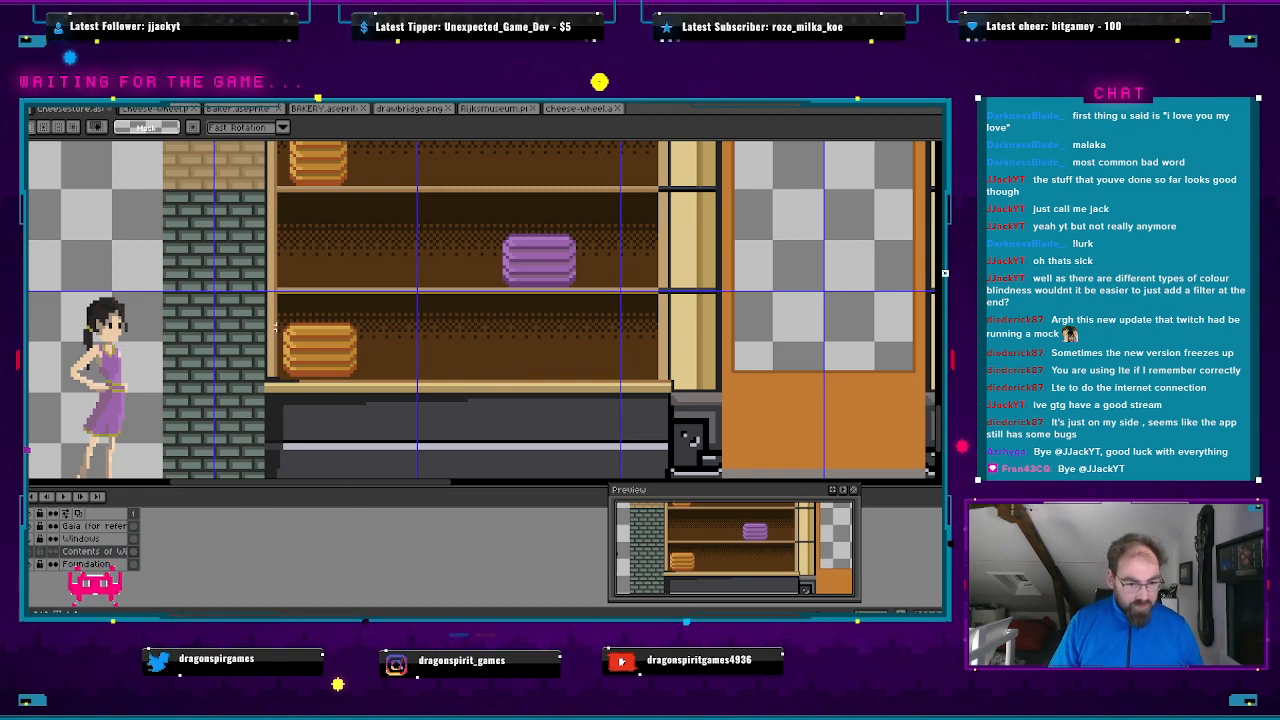
{"action": "scroll", "coordinate": [354, 354], "scroll_direction": "up", "scroll_amount": 1}
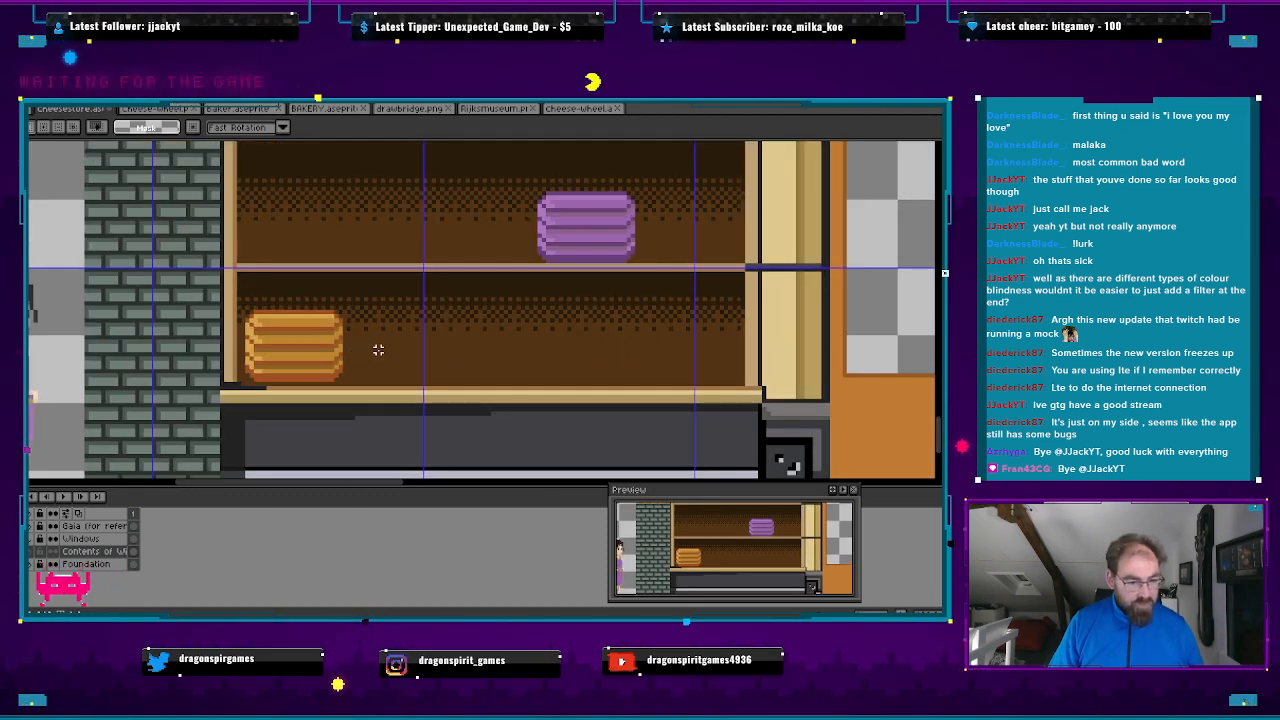
{"action": "scroll", "coordinate": [377, 349], "scroll_direction": "up", "scroll_amount": 1}
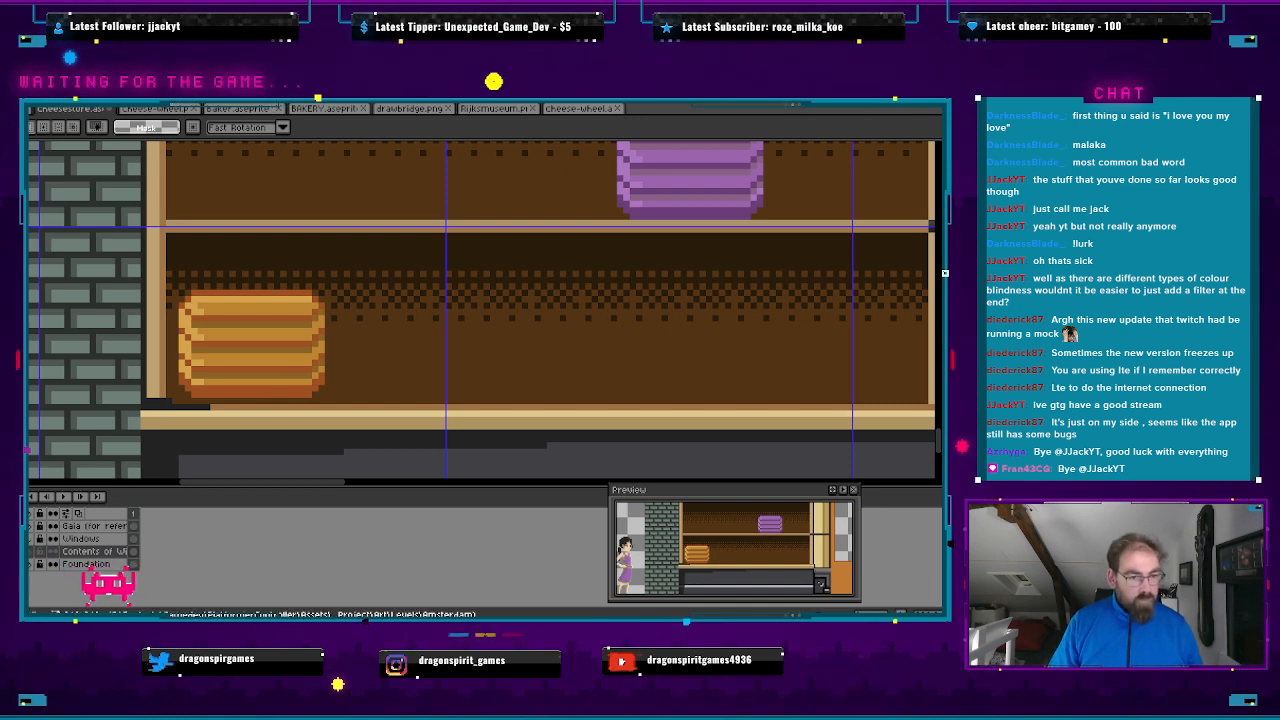
{"action": "key", "text": "i"}
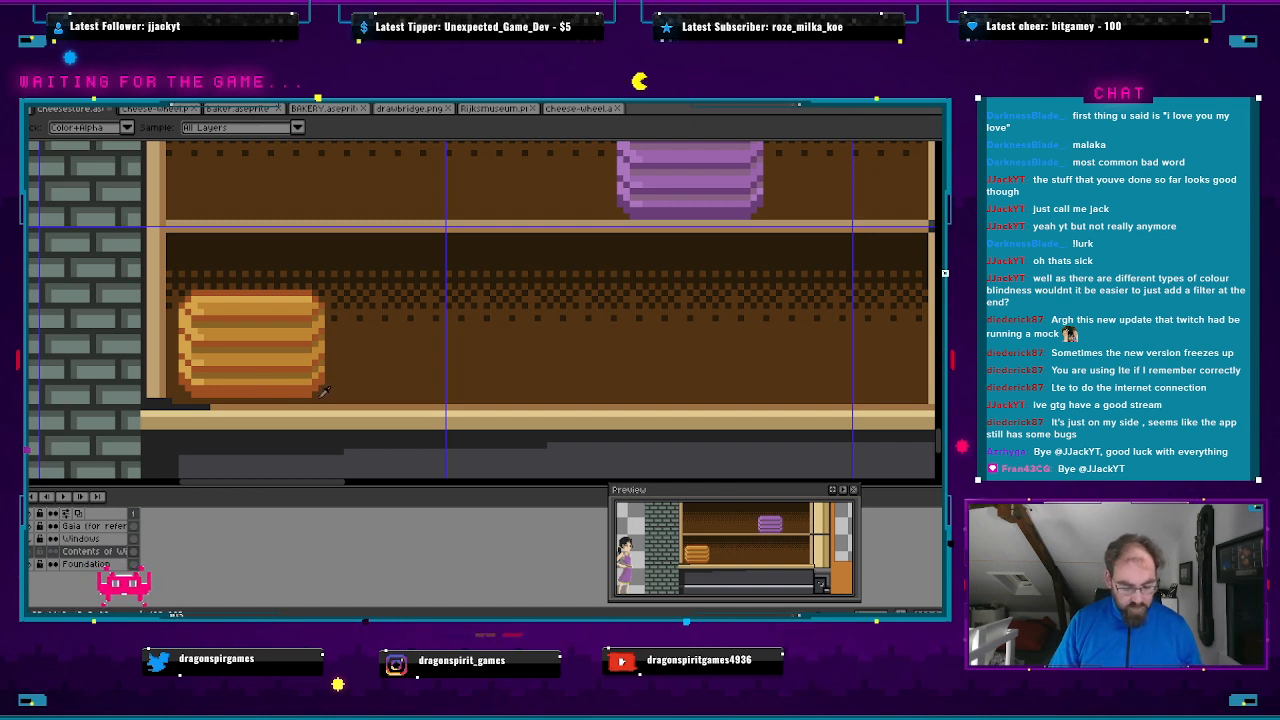
{"action": "key", "text": "b"}
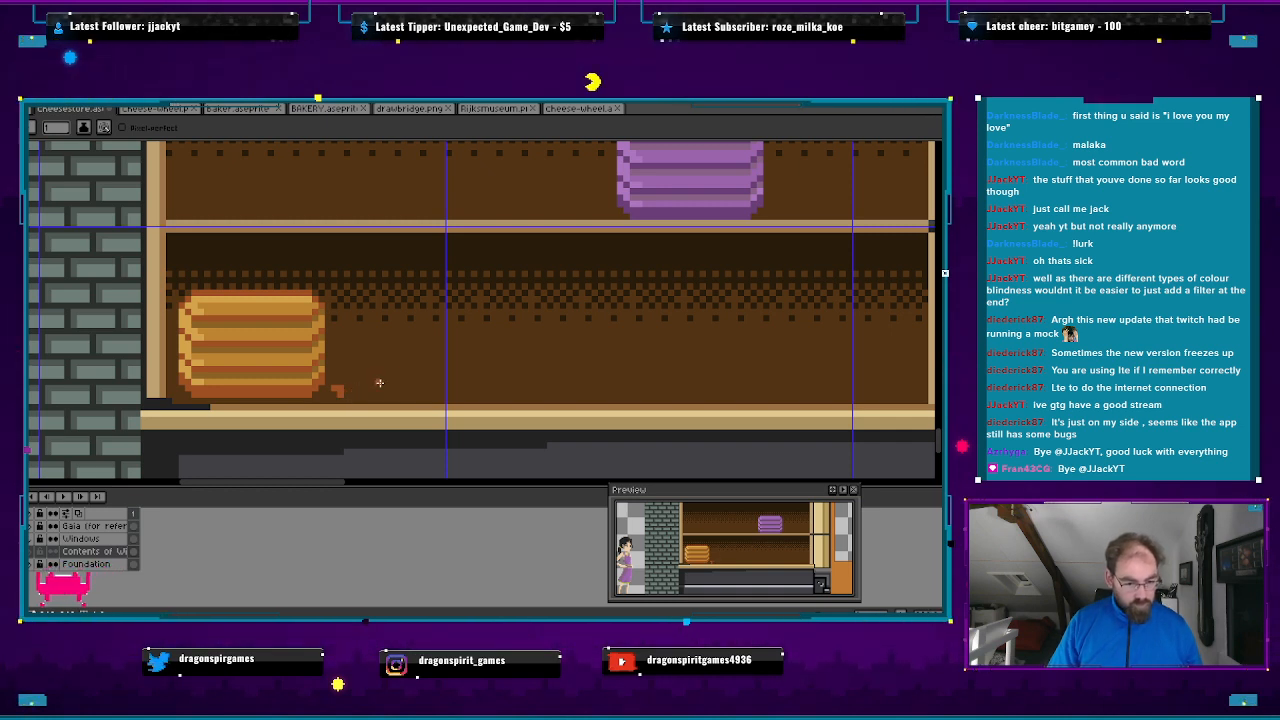
{"action": "scroll", "coordinate": [354, 393], "scroll_direction": "down", "scroll_amount": 1}
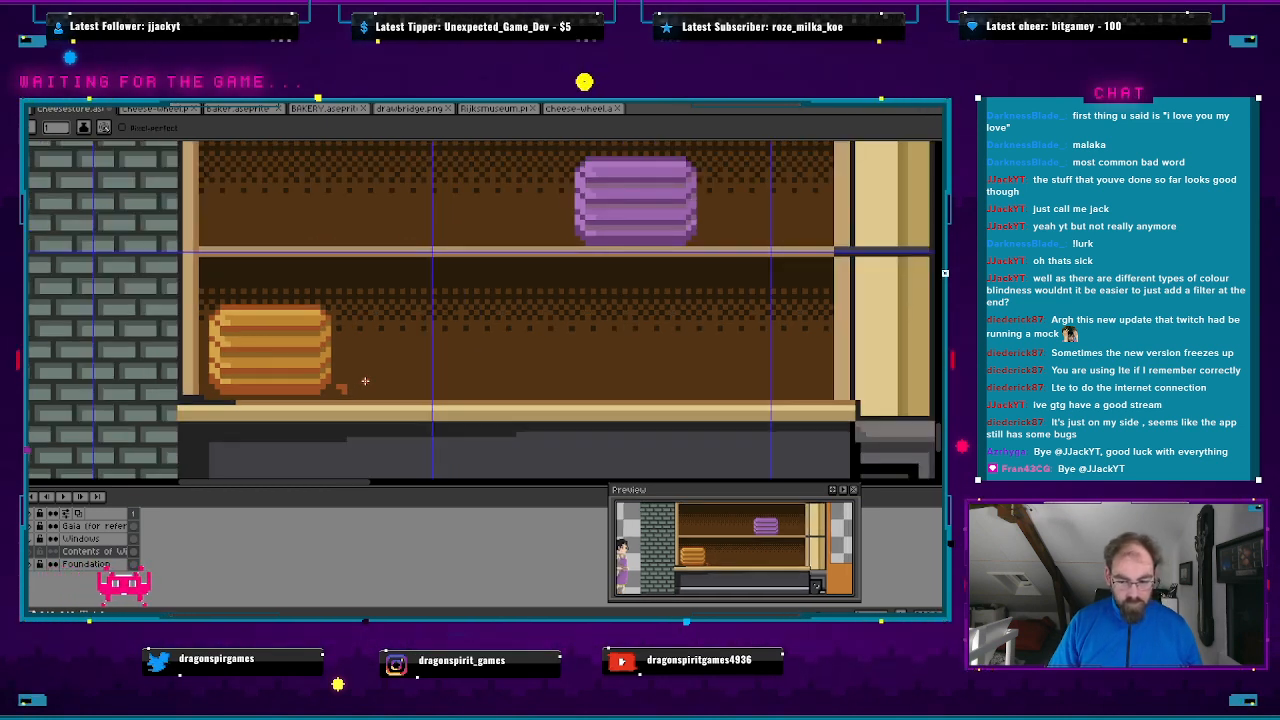
{"action": "scroll", "coordinate": [365, 381], "scroll_direction": "up", "scroll_amount": 2}
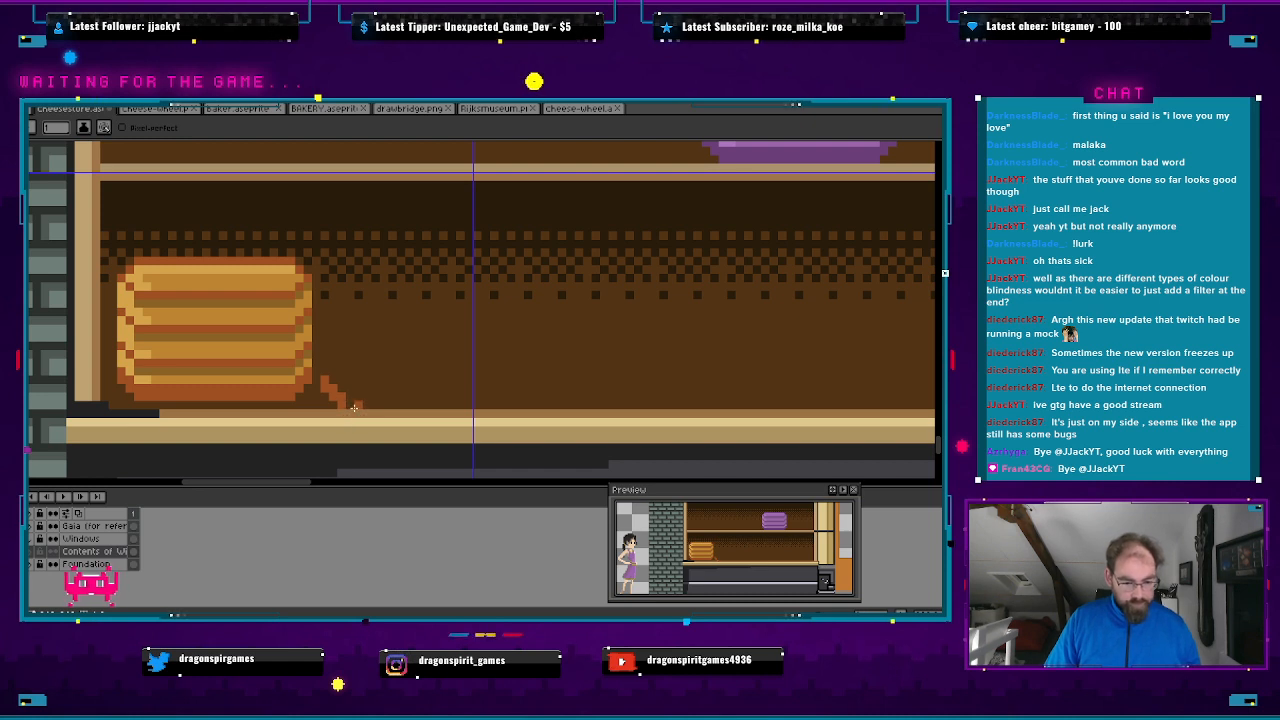
{"action": "left_click_drag", "start_coordinate": [361, 404], "coordinate": [499, 405]}
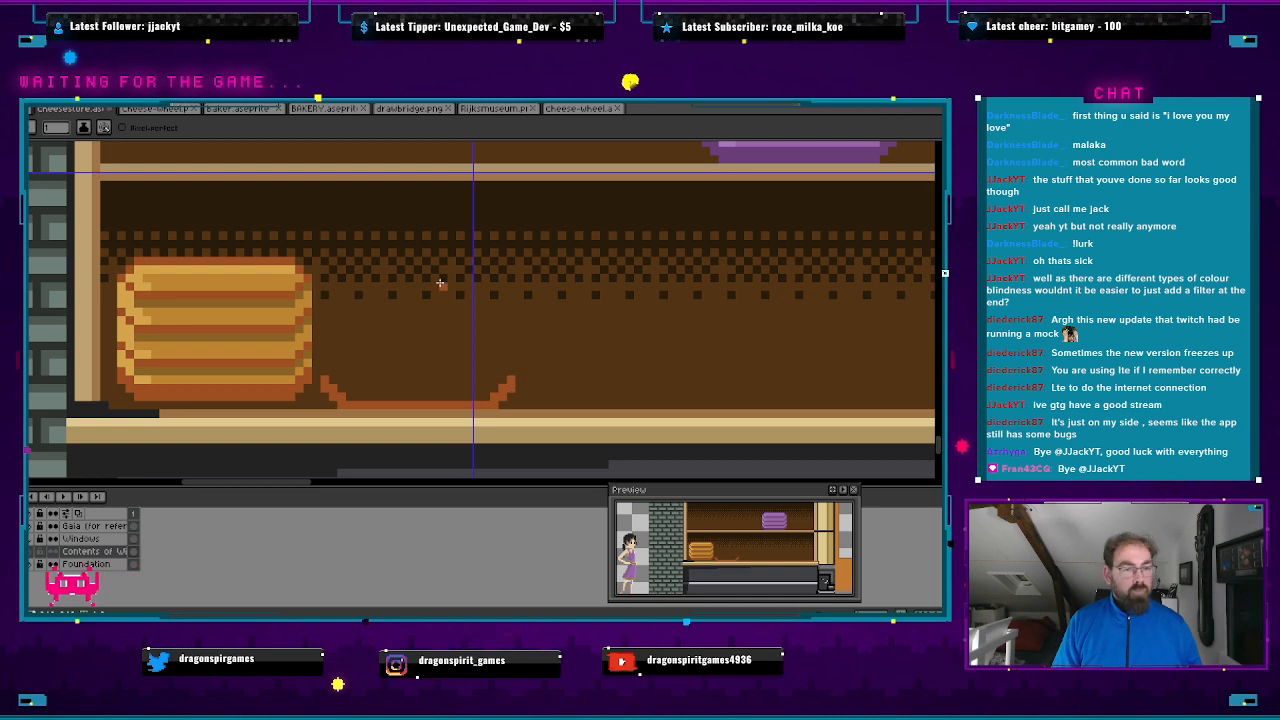
- Check the cheese wheel sprite for reference, then pencil the flat cheese's sides and top edge, redoing the upper corner nearest the door
{"action": "left_click", "coordinate": [162, 109]}
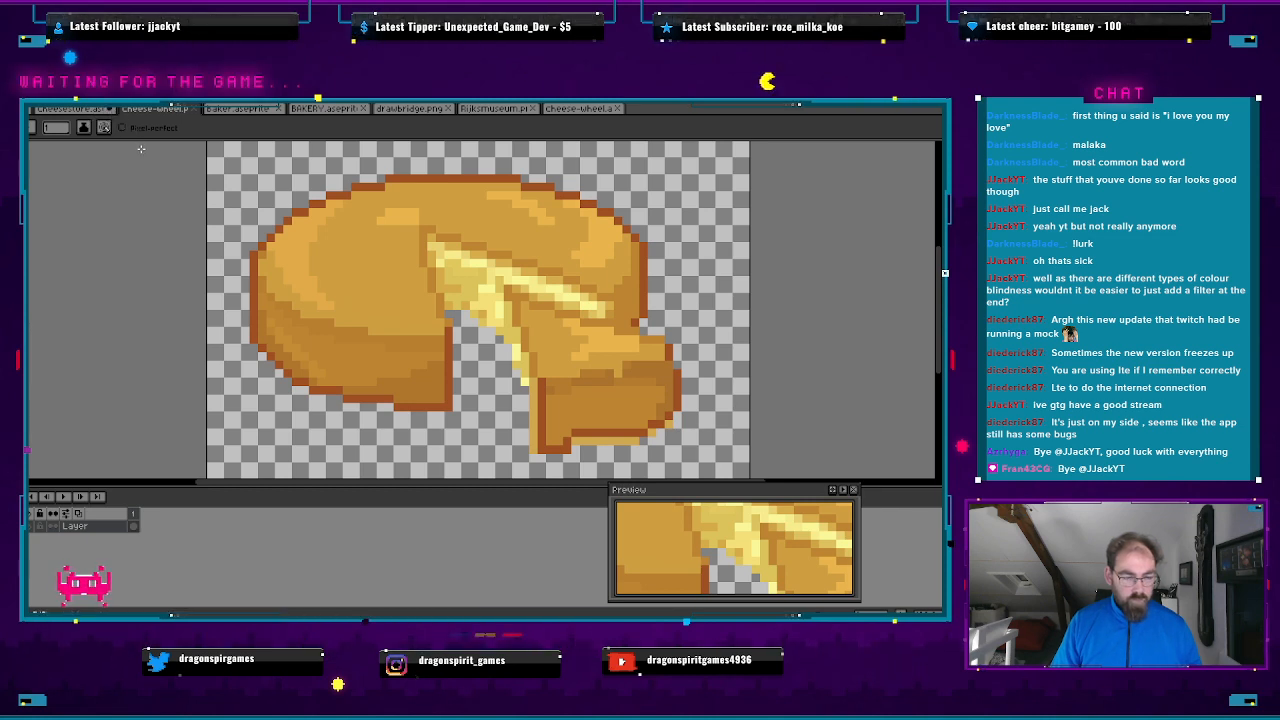
{"action": "left_click", "coordinate": [80, 109]}
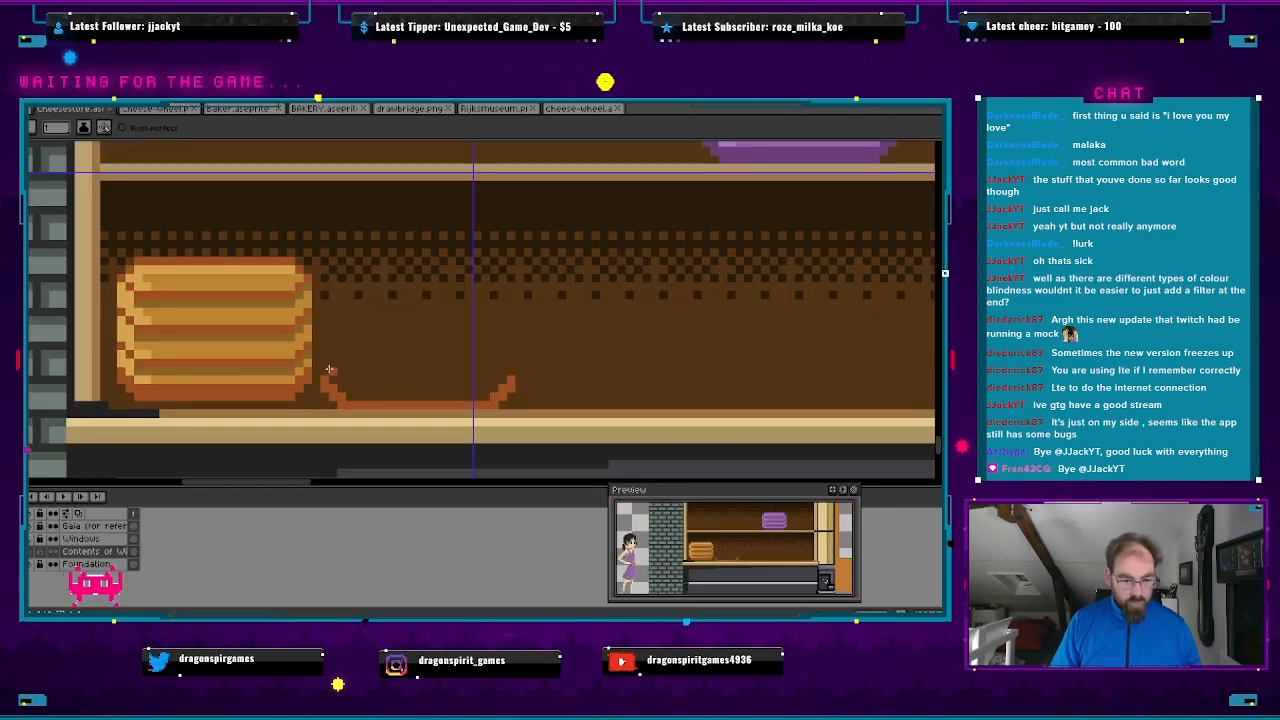
{"action": "left_click_drag", "start_coordinate": [325, 371], "coordinate": [325, 362]}
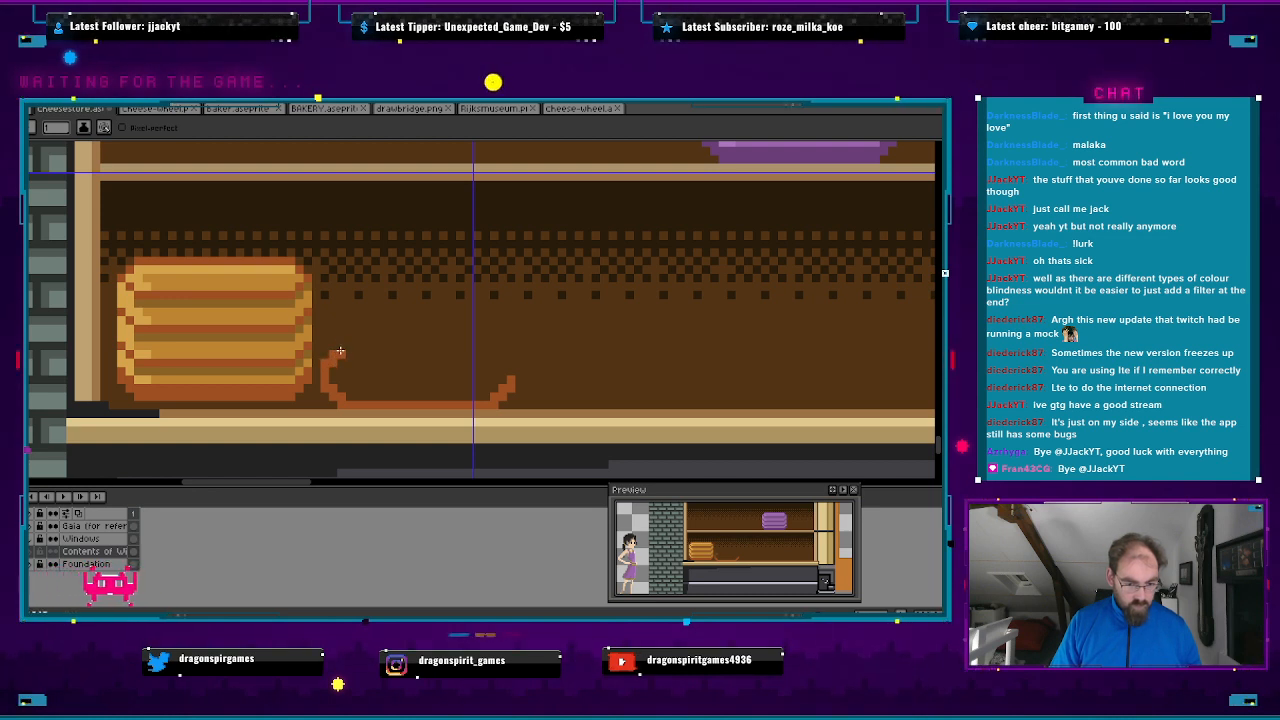
{"action": "mouse_move", "coordinate": [354, 345]}
{"action": "left_mouse_down"}
{"action": "mouse_move", "coordinate": [472, 345]}
{"action": "mouse_move", "coordinate": [503, 362]}
{"action": "left_mouse_up"}
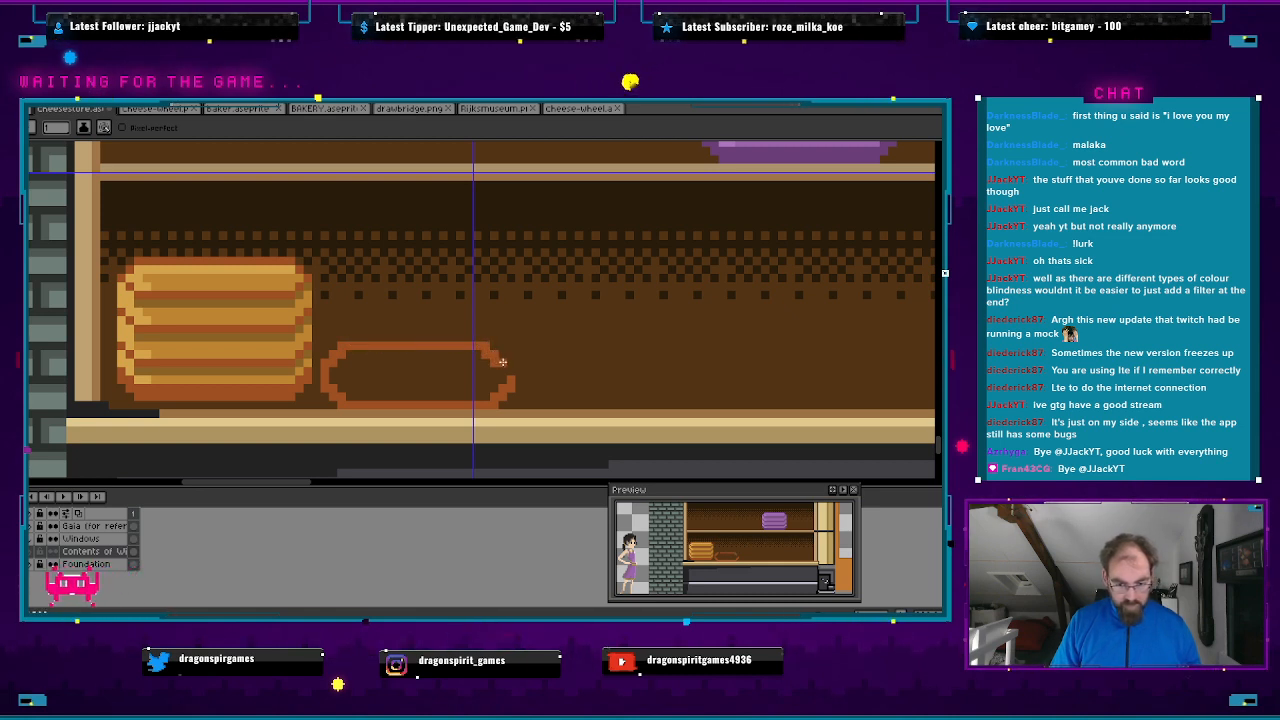
{"action": "key", "text": "ctrl+z"}
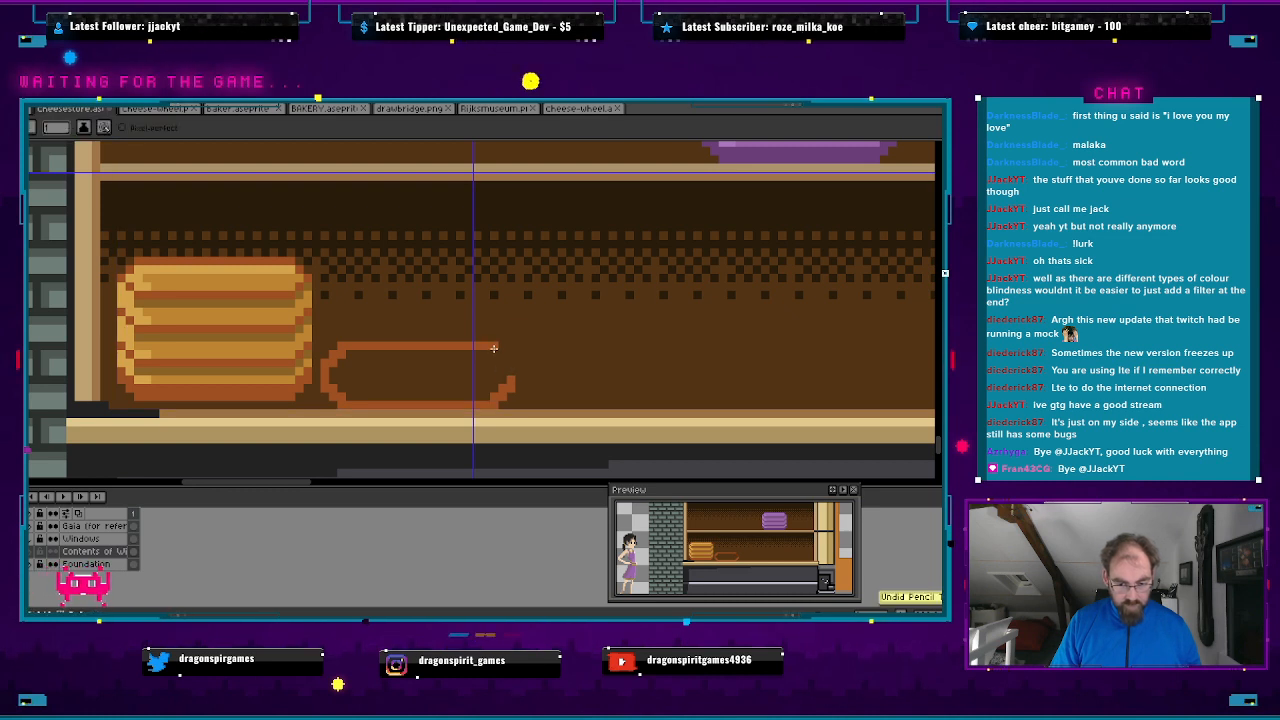
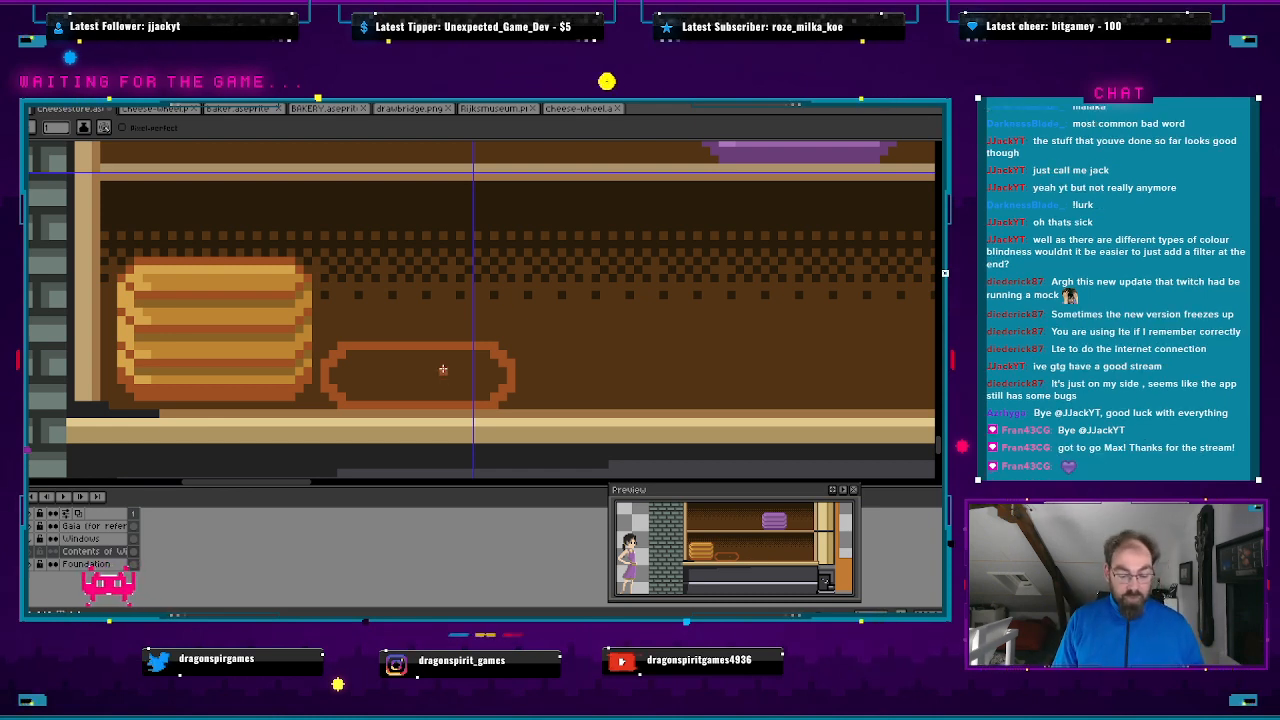
- Fill the flat cheese with the orange stack's mid-tone and pencil a lighter highlight along its upper corner nearest the stack
{"action": "key", "text": "i"}
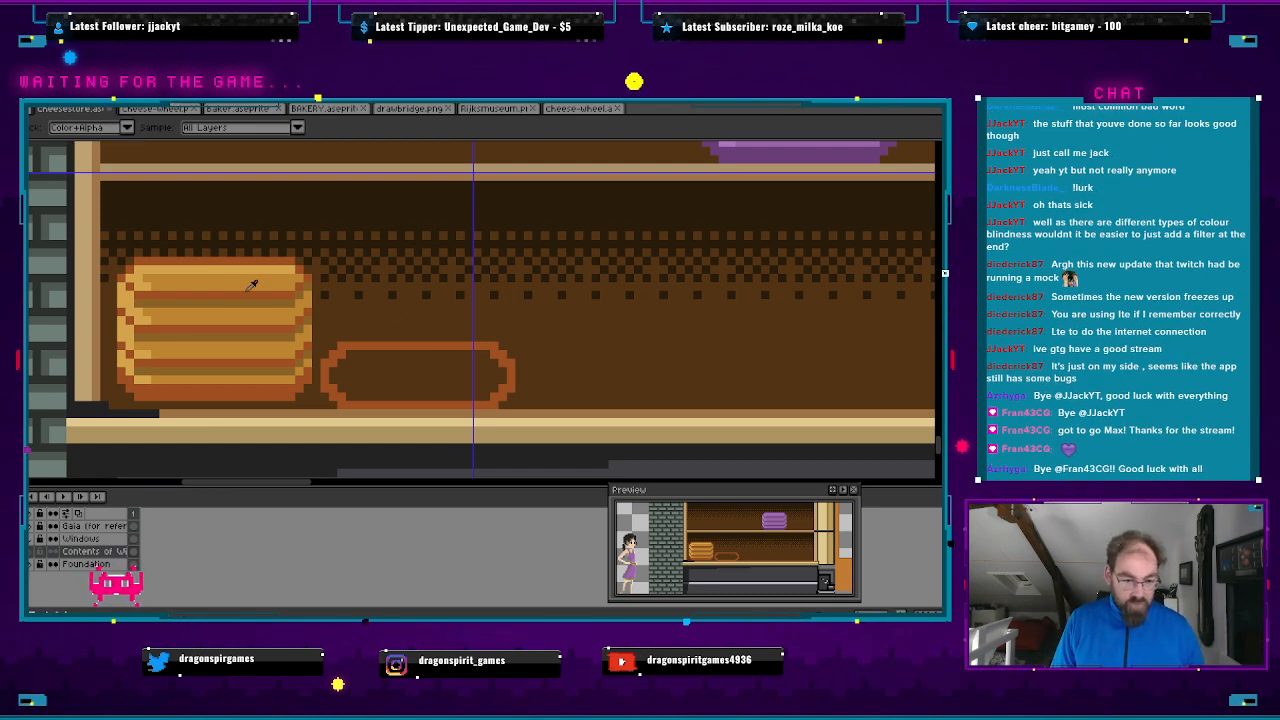
{"action": "left_click", "coordinate": [292, 356], "text": "alt"}
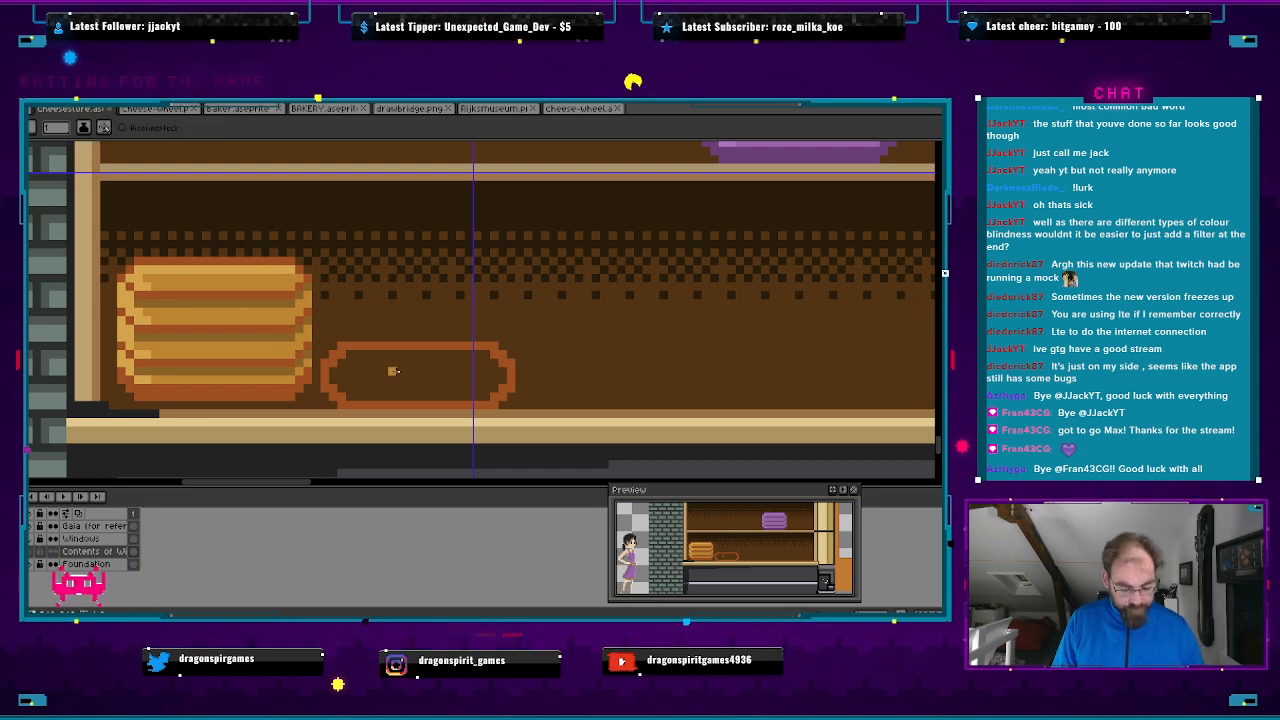
{"action": "key", "text": "g"}
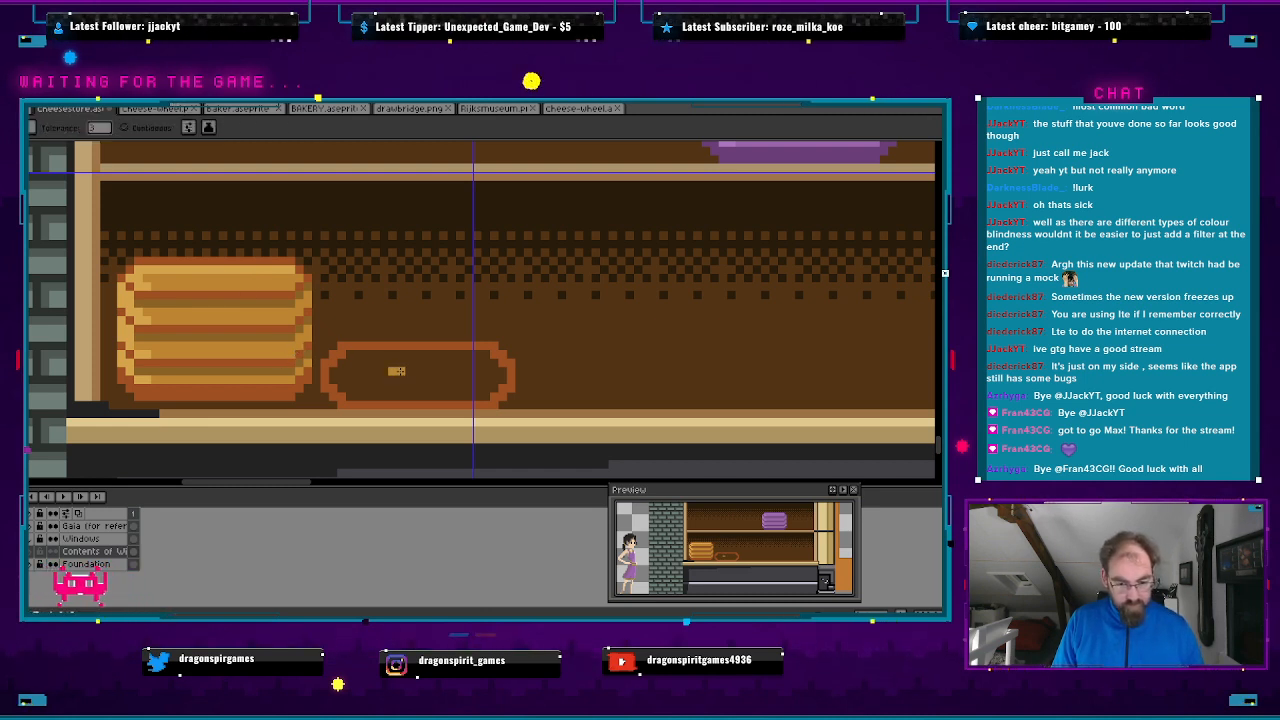
{"action": "left_click", "coordinate": [413, 378]}
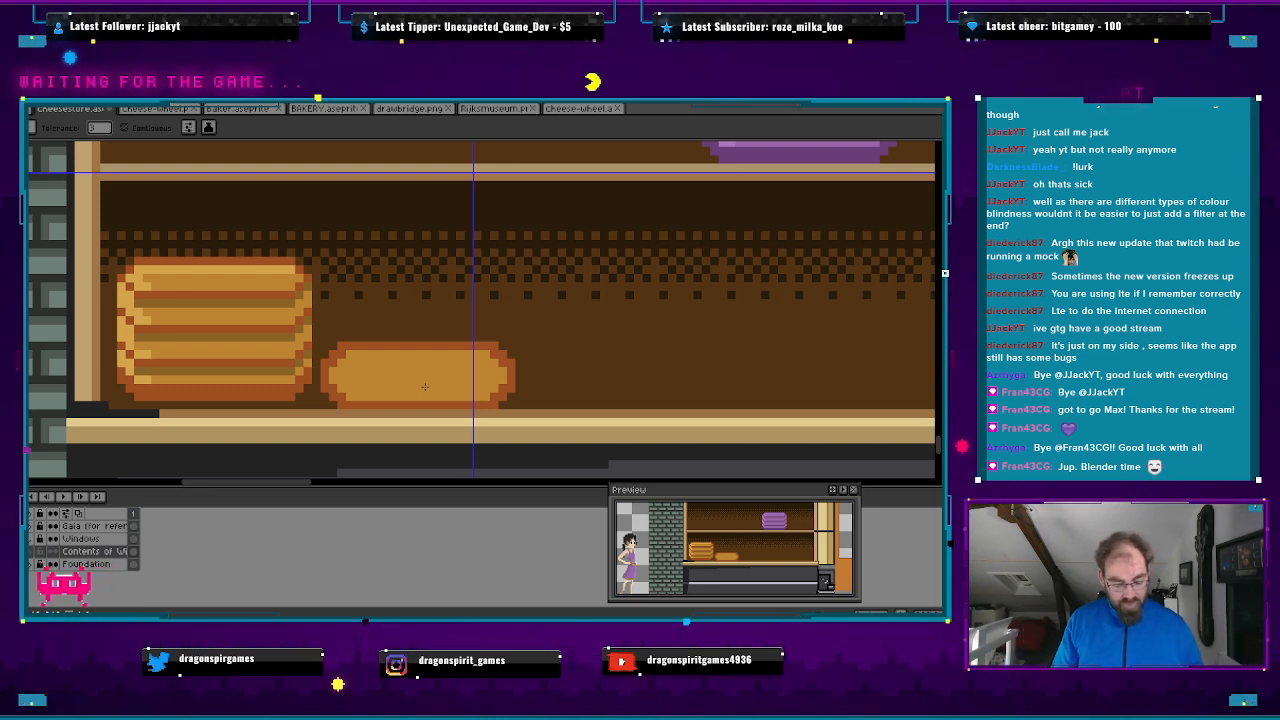
{"action": "key", "text": "b"}
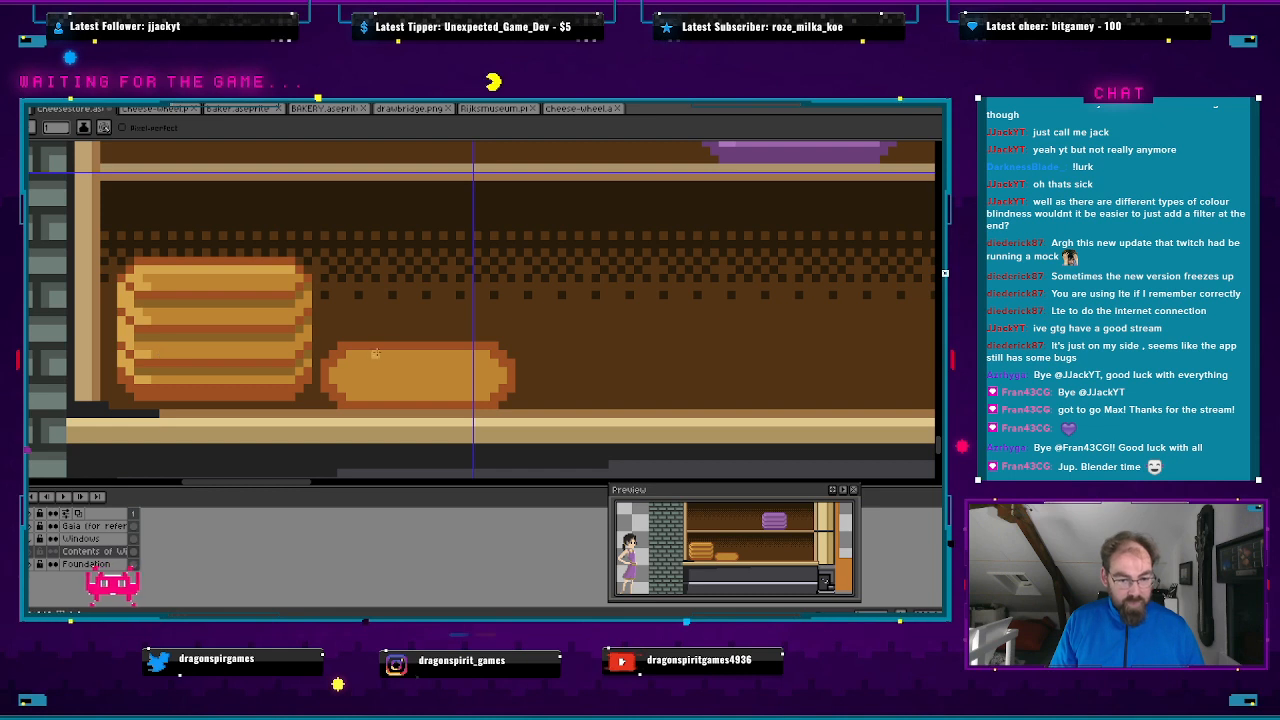
{"action": "left_click_drag", "start_coordinate": [396, 354], "coordinate": [352, 355]}
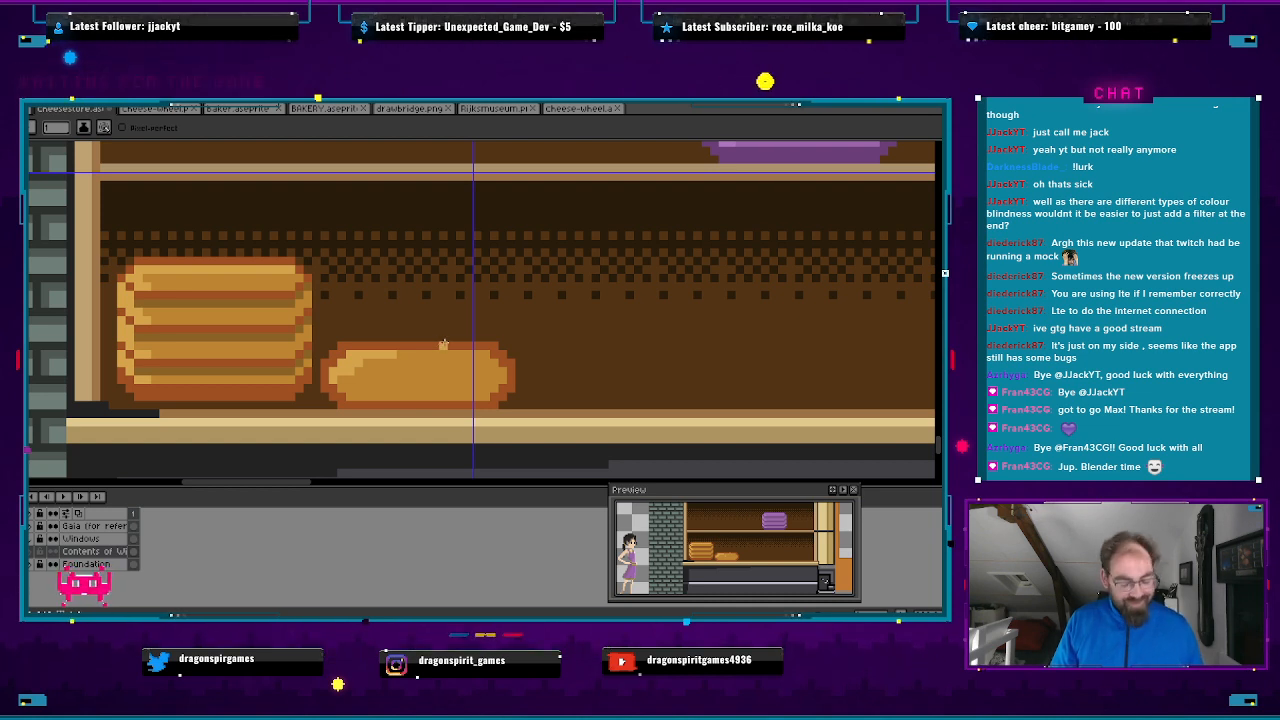
- Move the orange stack on the lowest shelf down one pixel to align its base with the flat cheese, then clear the selection
{"action": "key", "text": "m"}
{"action": "left_click_drag", "start_coordinate": [119, 250], "coordinate": [313, 401]}
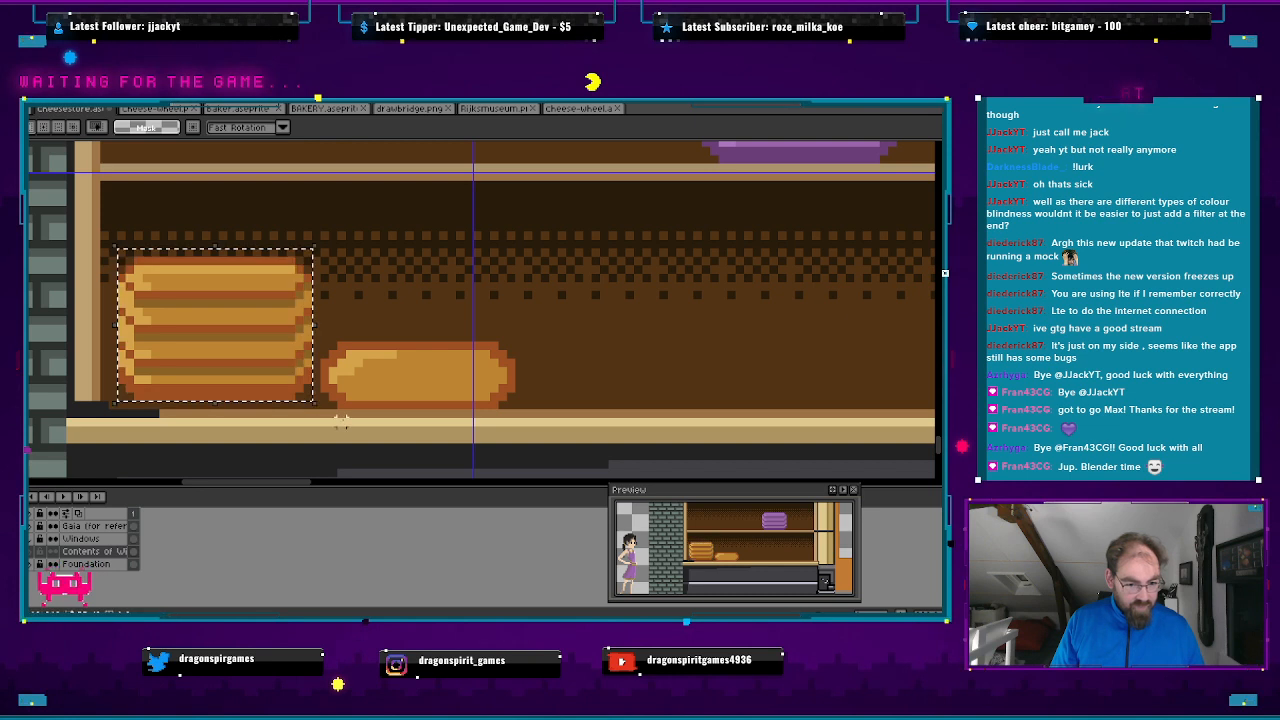
{"action": "key", "text": "Down"}
{"action": "key", "text": "Down"}
{"action": "key", "text": "ctrl+d"}
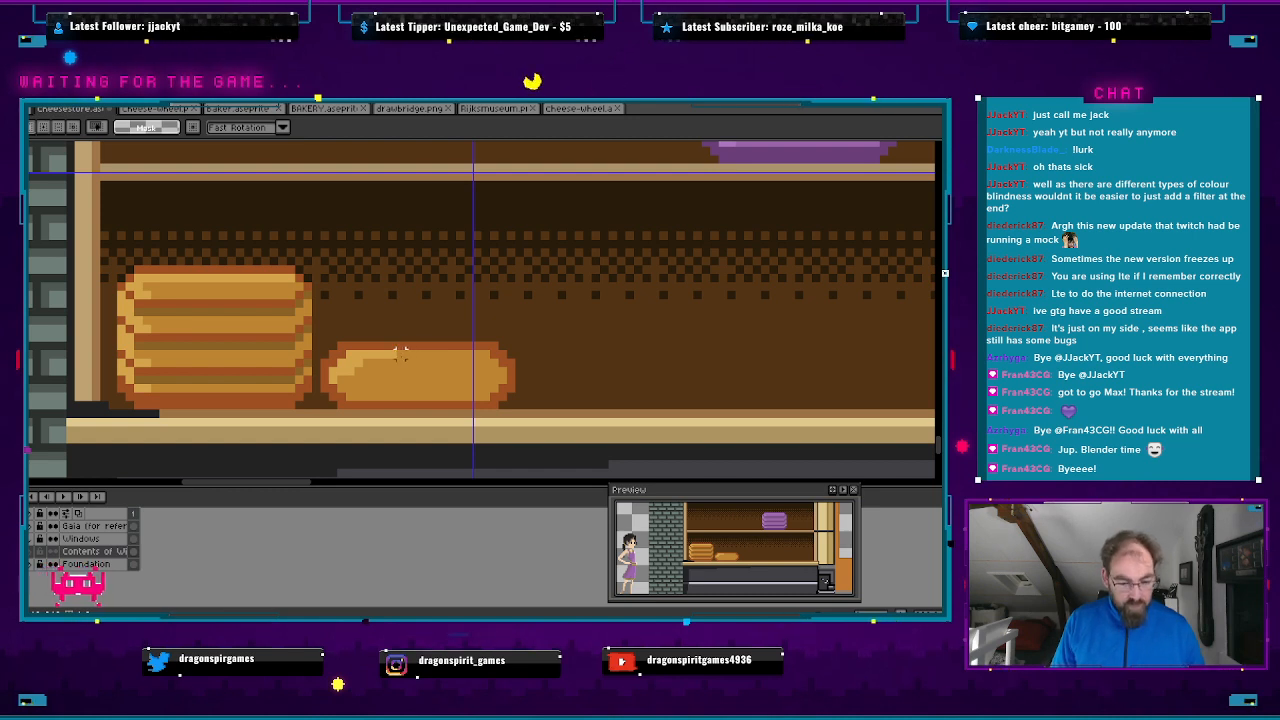
- Extend the light highlight along the flat cheese's top edge and check the cheese against the whole storefront
{"action": "key", "text": "b"}
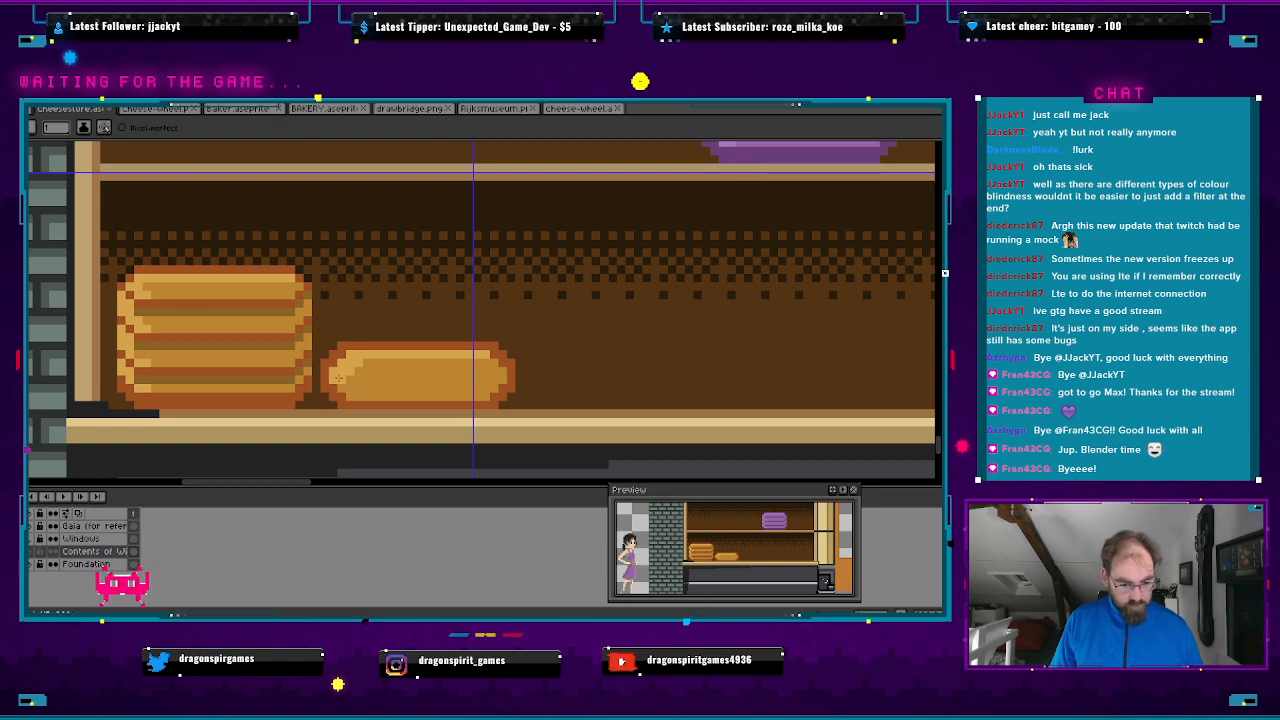
{"action": "scroll", "coordinate": [340, 386], "scroll_direction": "down", "scroll_amount": 4}
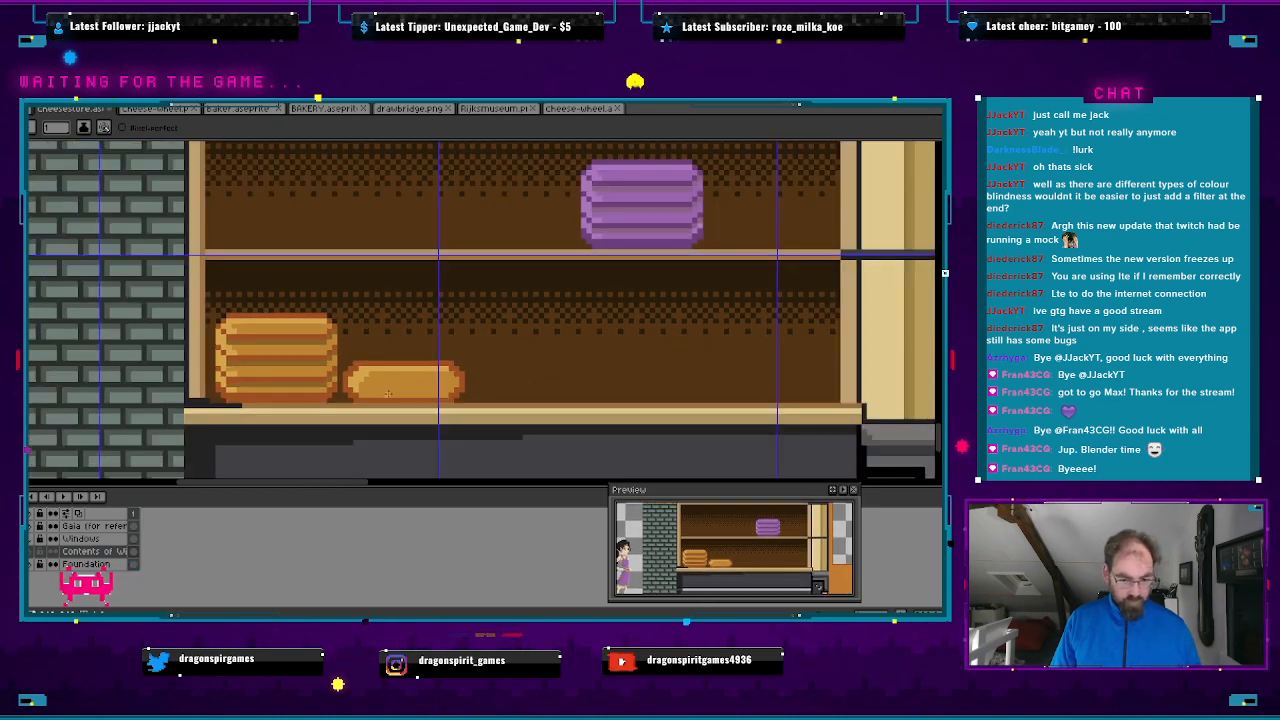
{"action": "scroll", "coordinate": [393, 399], "scroll_direction": "down", "scroll_amount": 2}
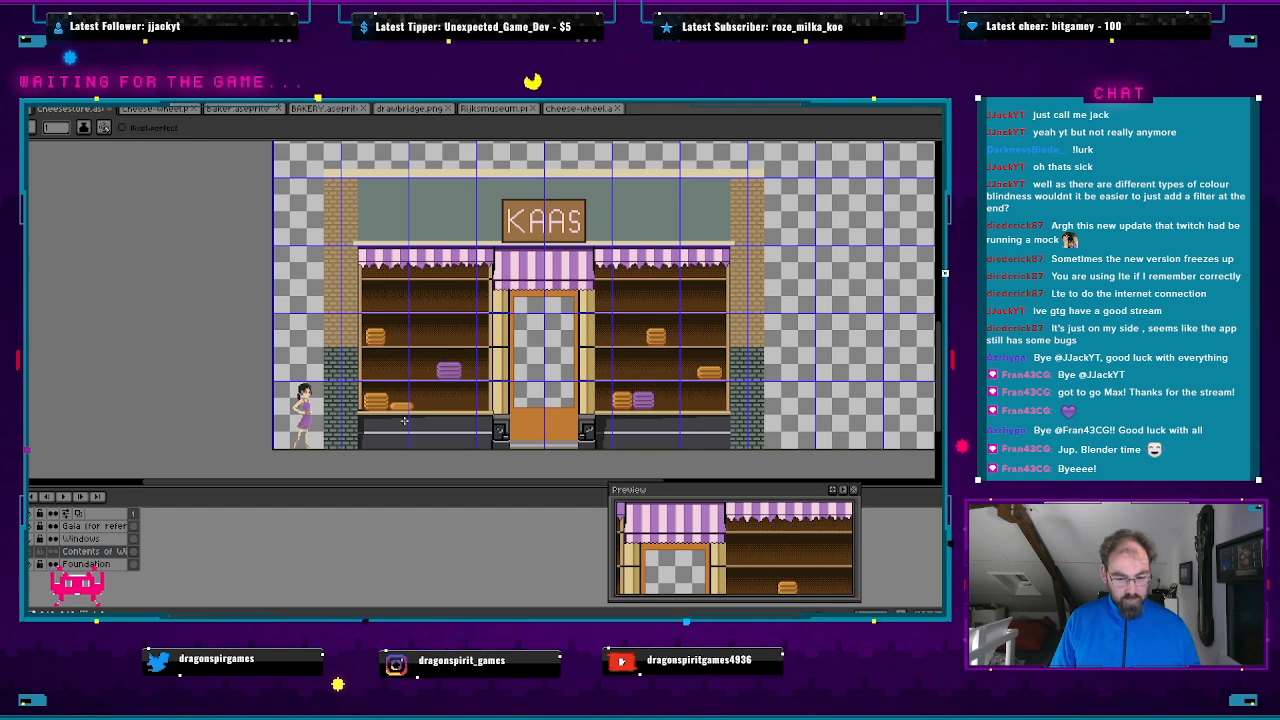
{"action": "scroll", "coordinate": [403, 416], "scroll_direction": "up", "scroll_amount": 2}
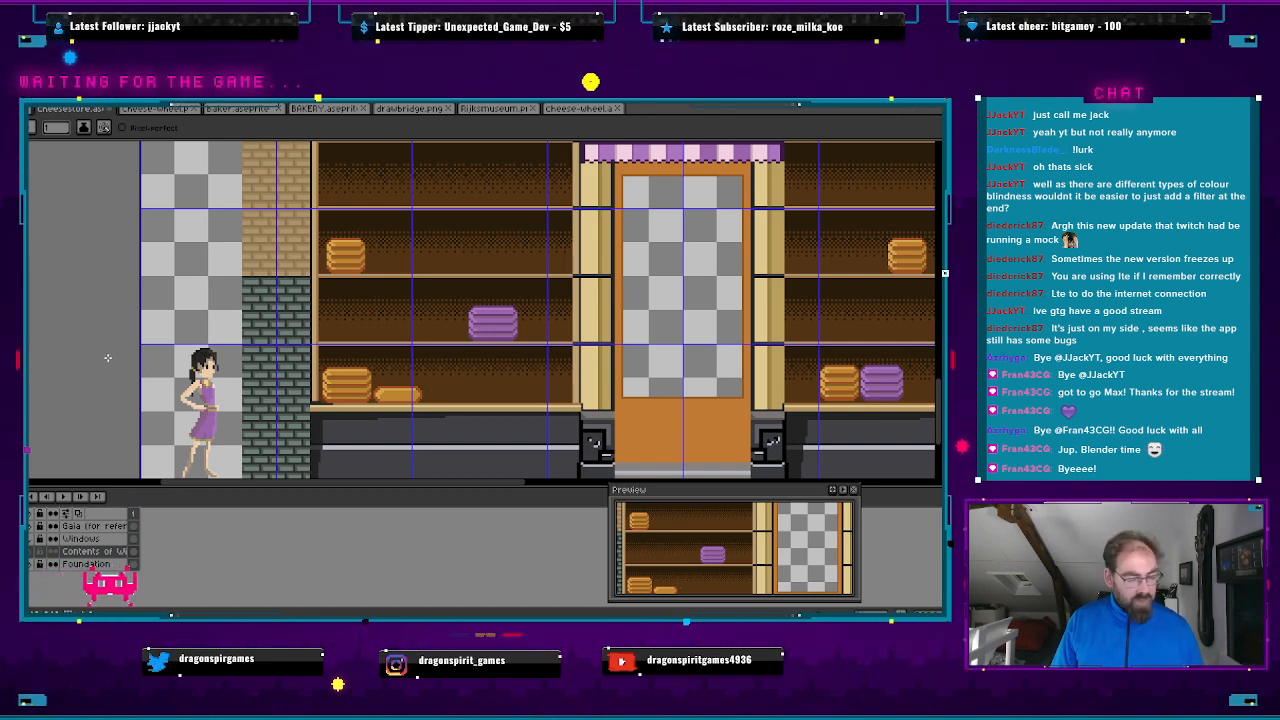
{"action": "scroll", "coordinate": [485, 430], "scroll_direction": "up", "scroll_amount": 3}
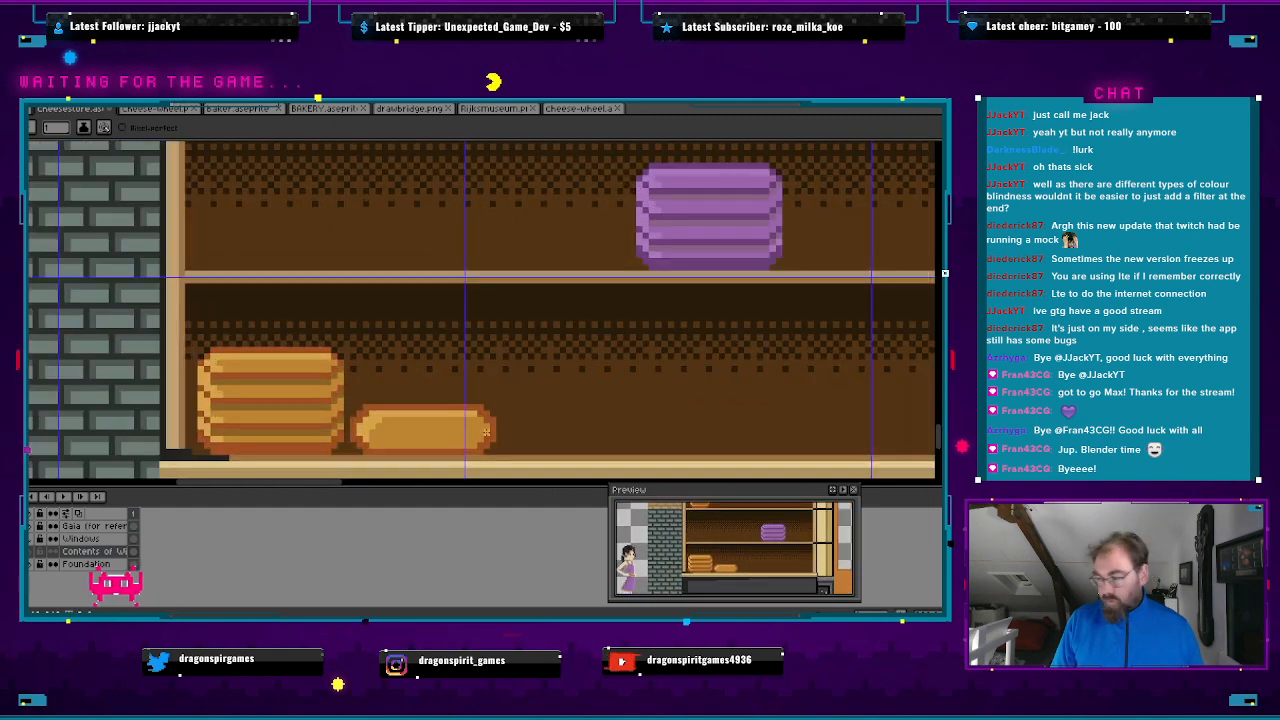
- Try filling the flat cheese's body on the lowest shelf with its light highlight colour, and undo the fill
{"action": "left_click_drag", "start_coordinate": [486, 431], "coordinate": [428, 365]}
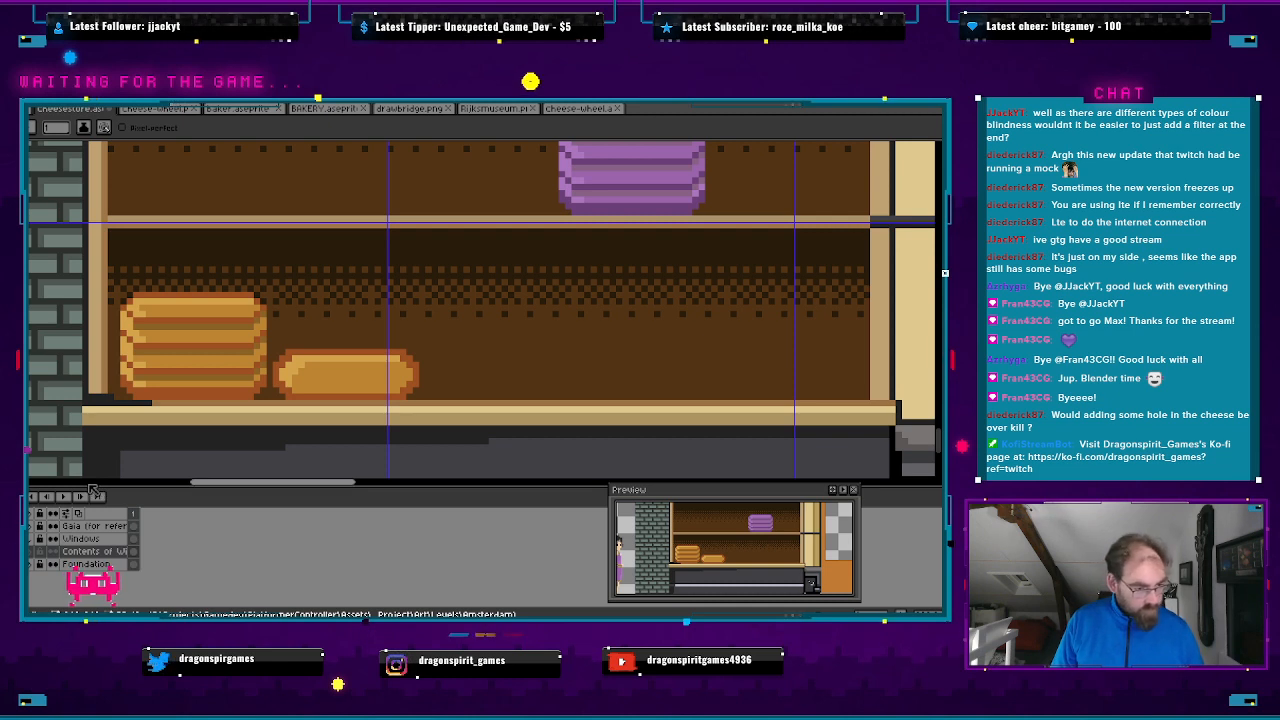
{"action": "key", "text": "g"}
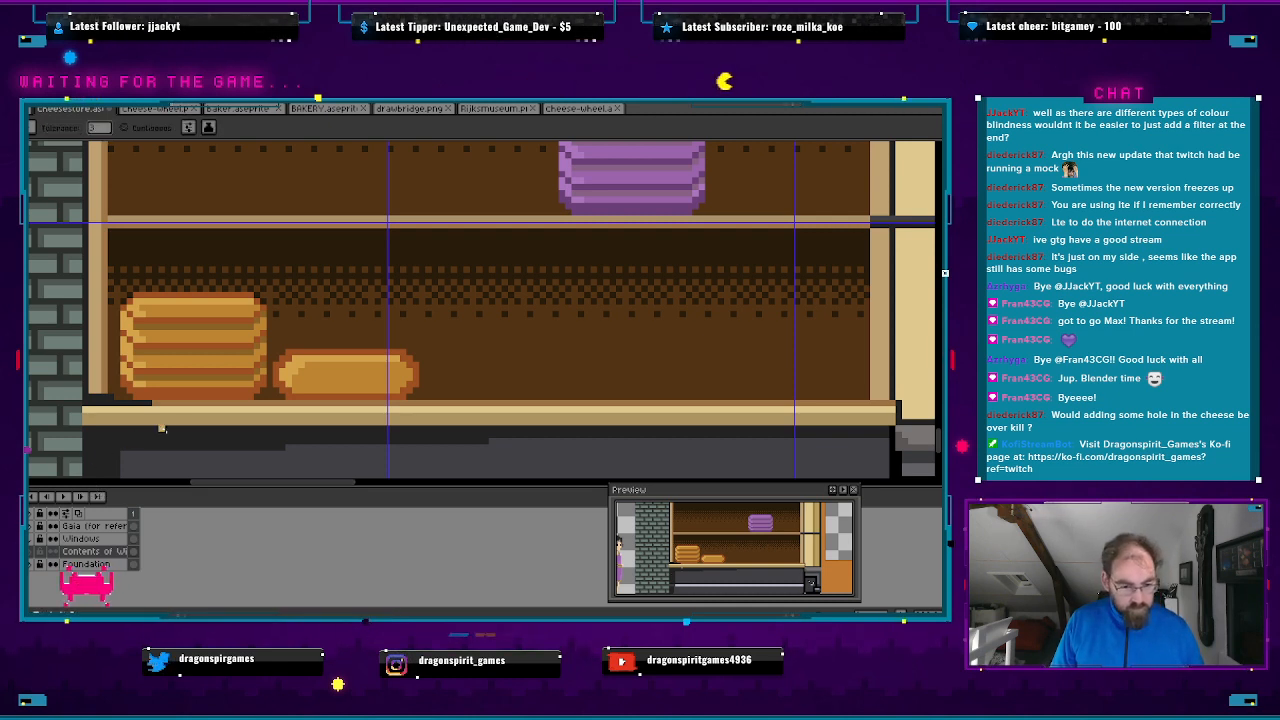
{"action": "left_click", "coordinate": [331, 375]}
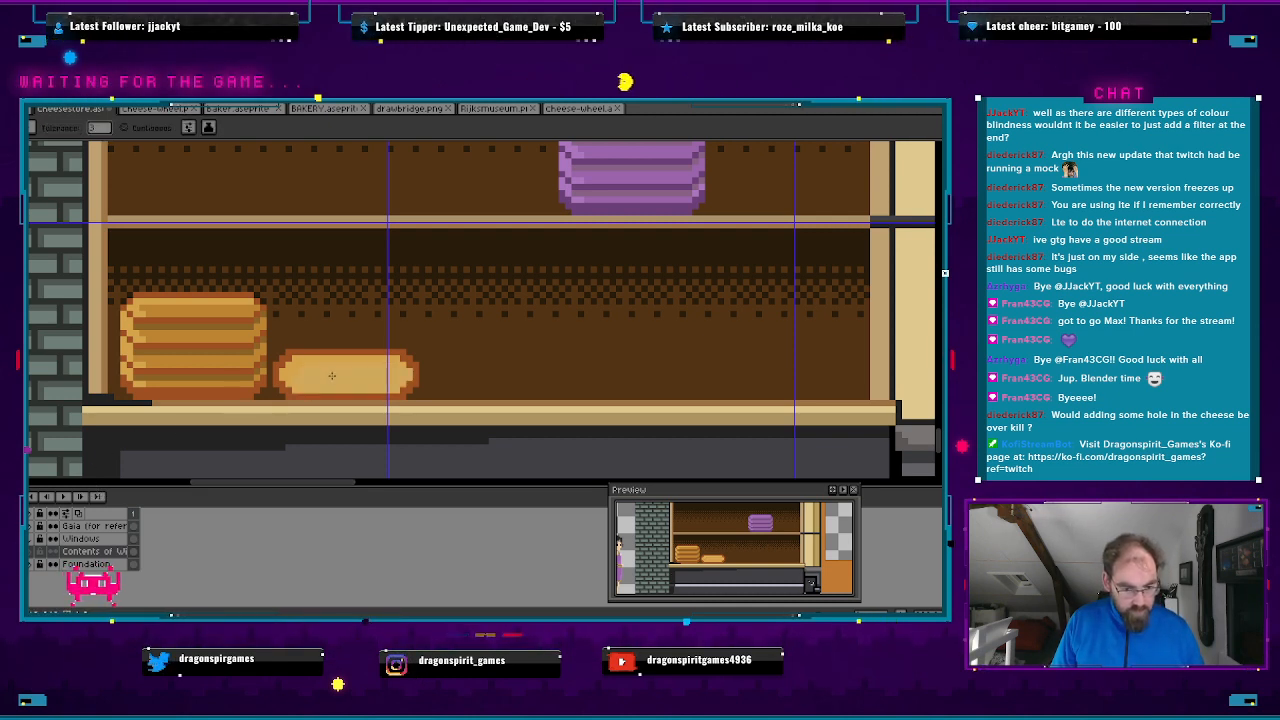
{"action": "key", "text": "ctrl+z"}
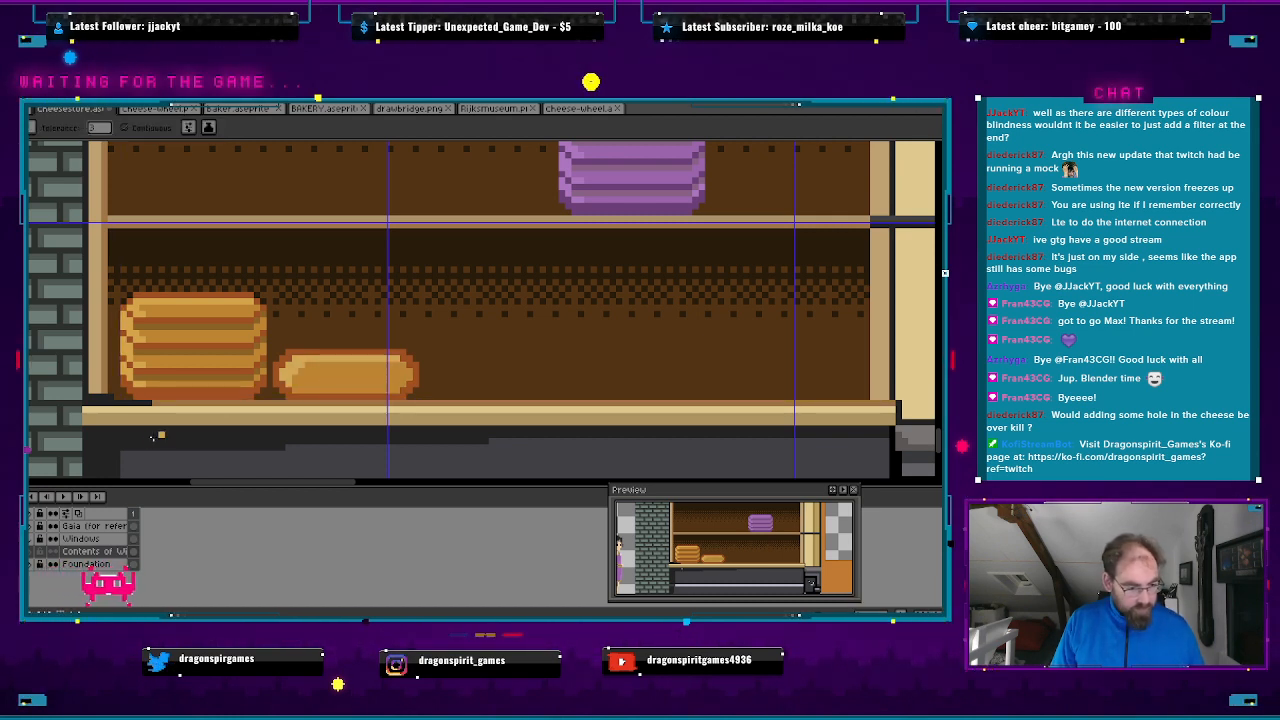
- Refill the flat cheese's body with a slightly lighter orange than the stack's mid-tone, keeping it darker than the highlight
{"action": "key", "text": "i"}
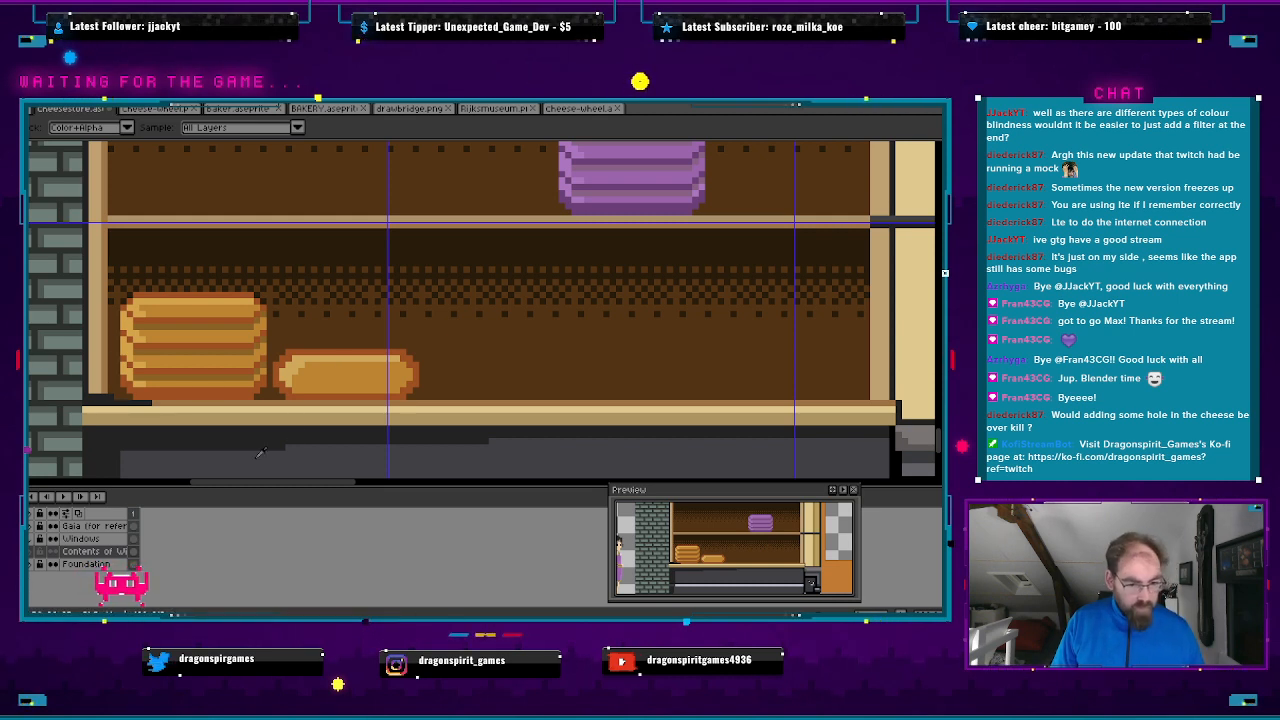
{"action": "key", "text": "g"}
{"action": "left_click", "coordinate": [367, 383]}
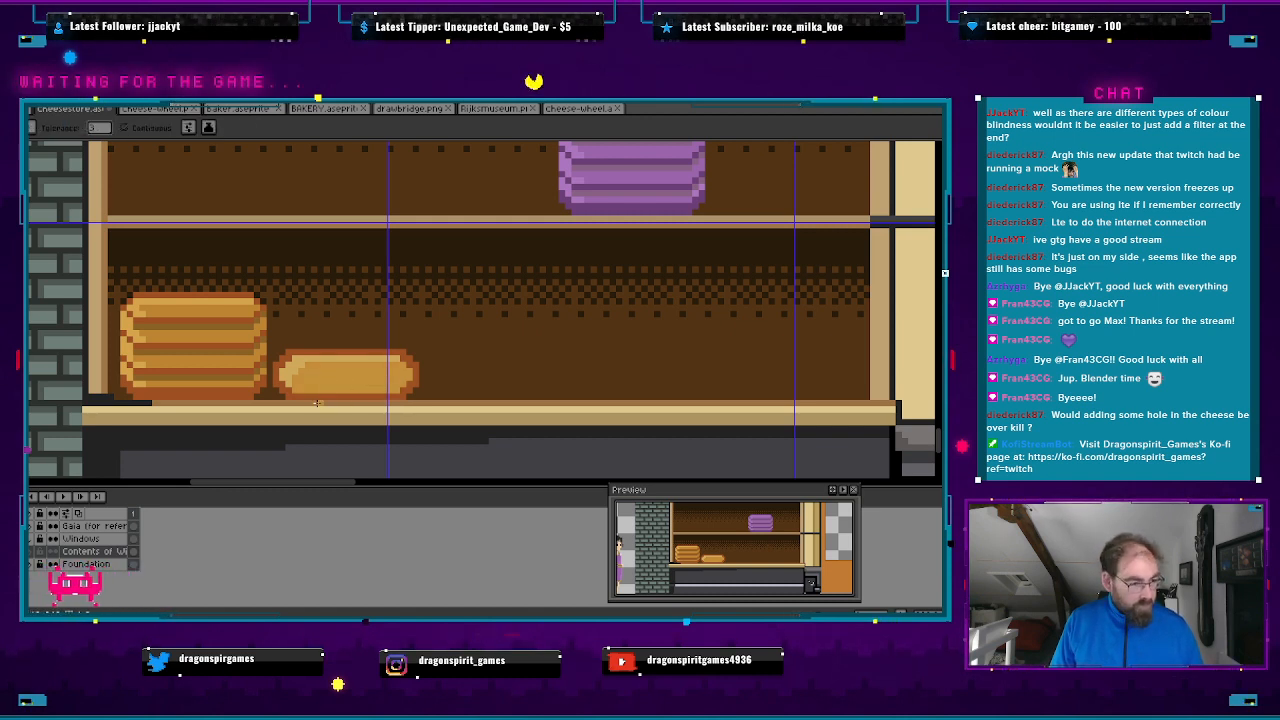
{"action": "key", "text": "i"}
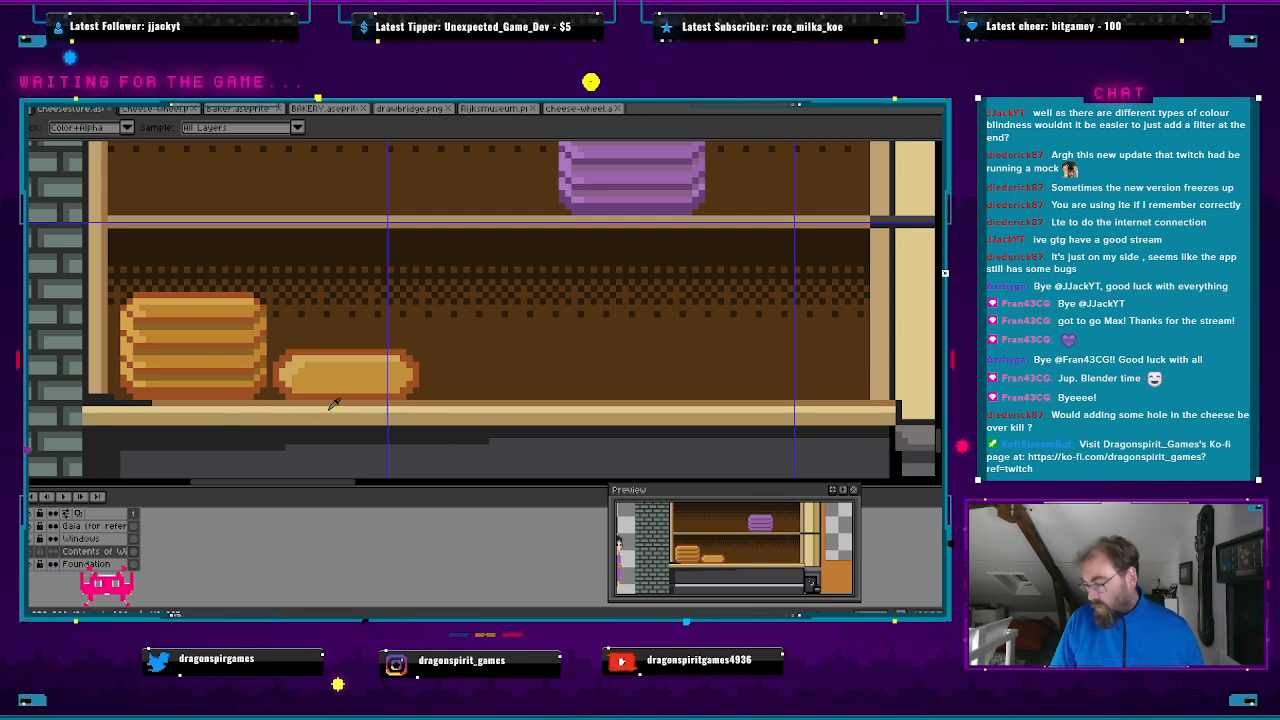
- Erase the right end of the single cheese wheel on the lower shelf to leave a jagged cut edge
{"action": "key", "text": "b"}
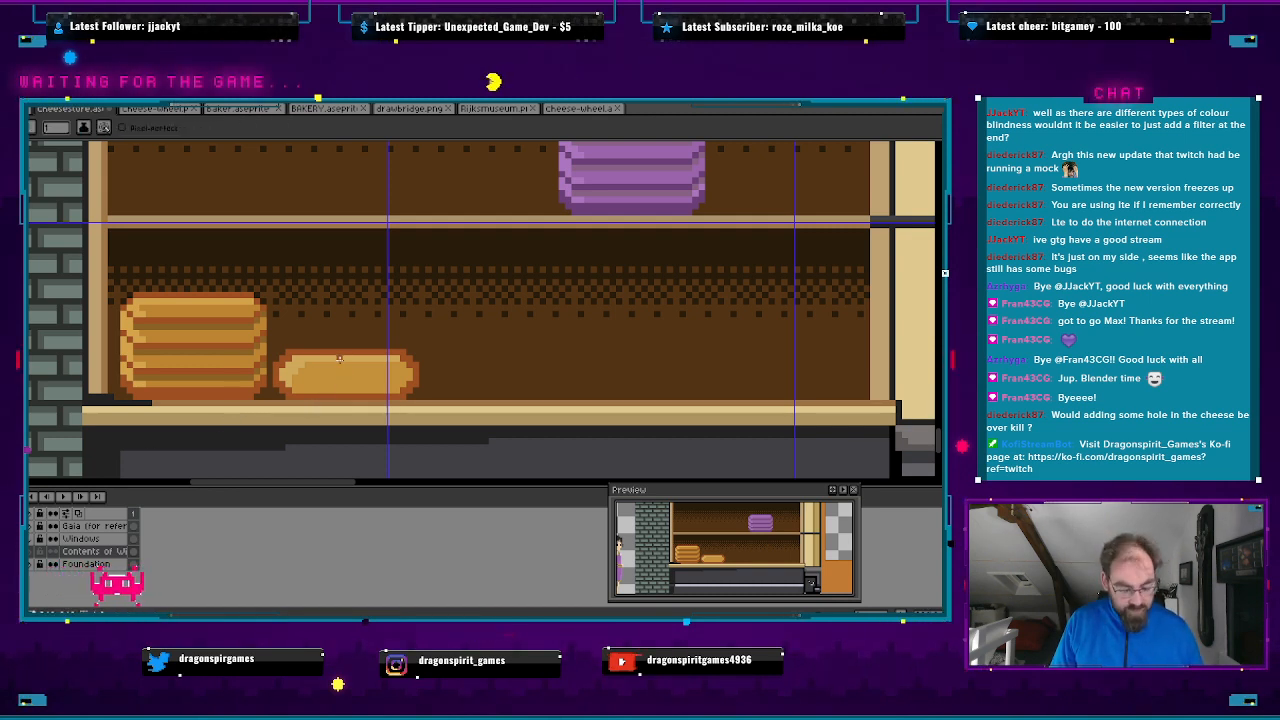
{"action": "key", "text": "g"}
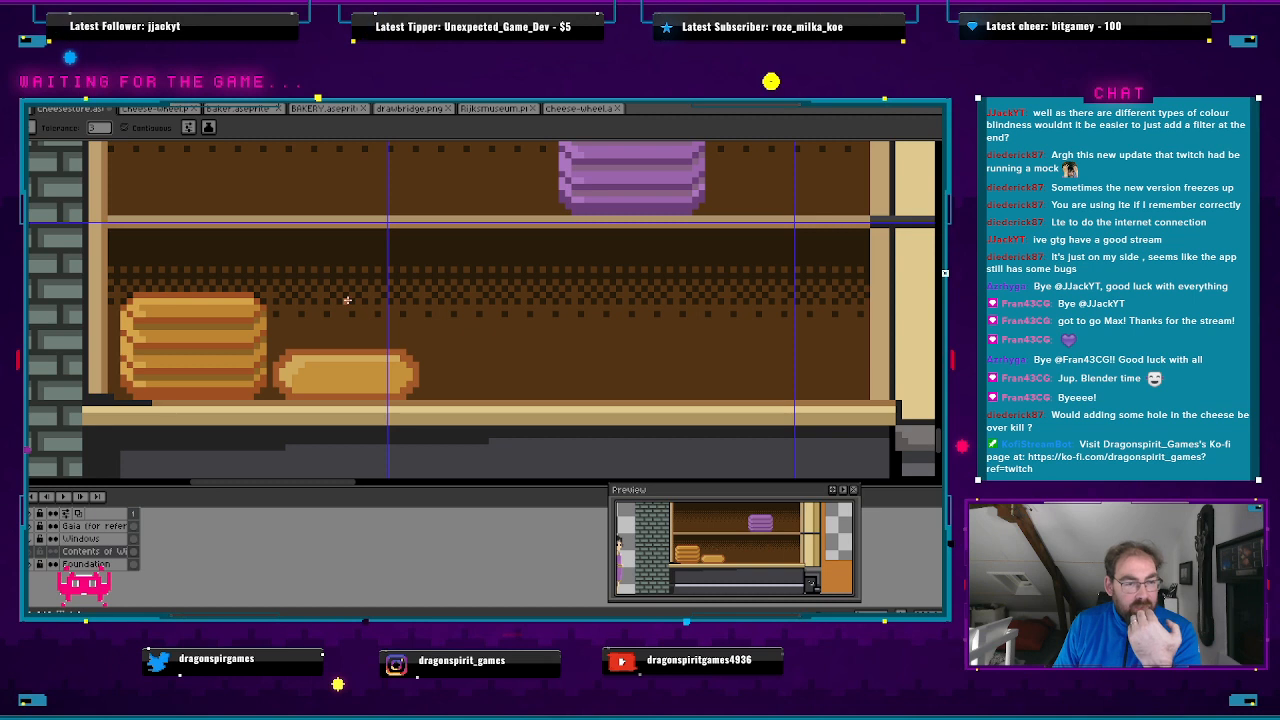
{"action": "left_click", "coordinate": [152, 109]}
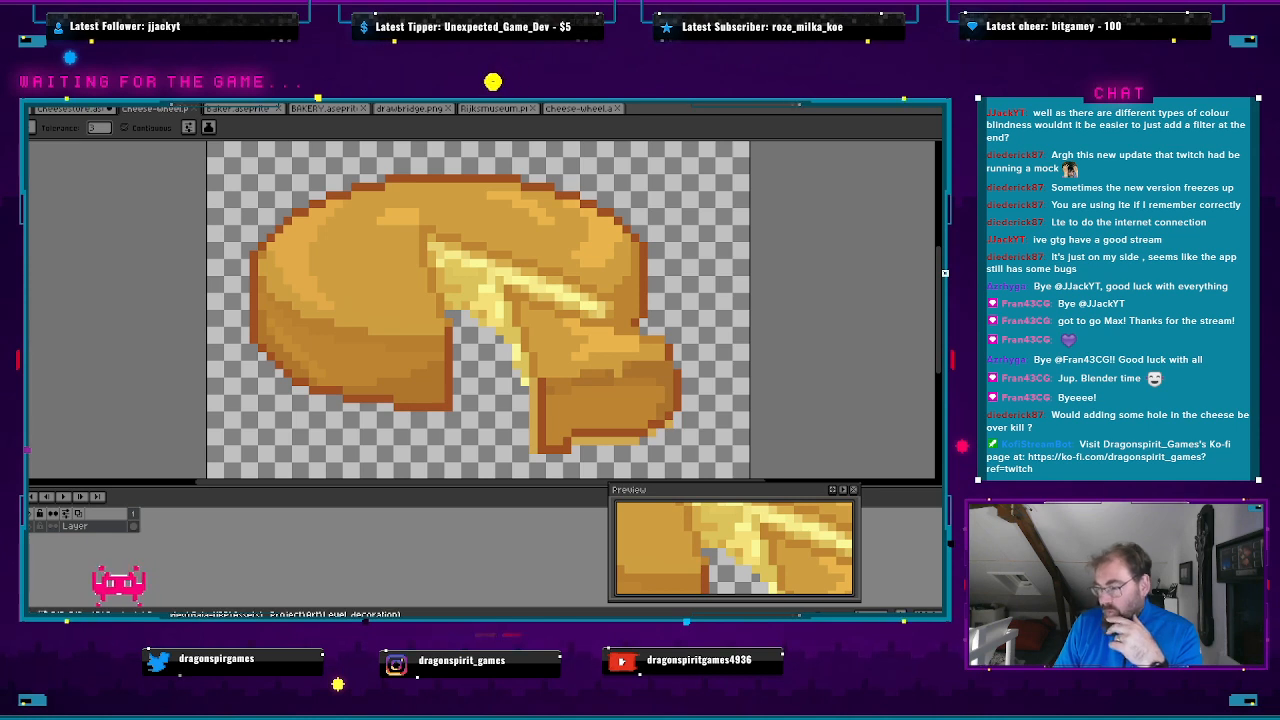
{"action": "left_click", "coordinate": [65, 108]}
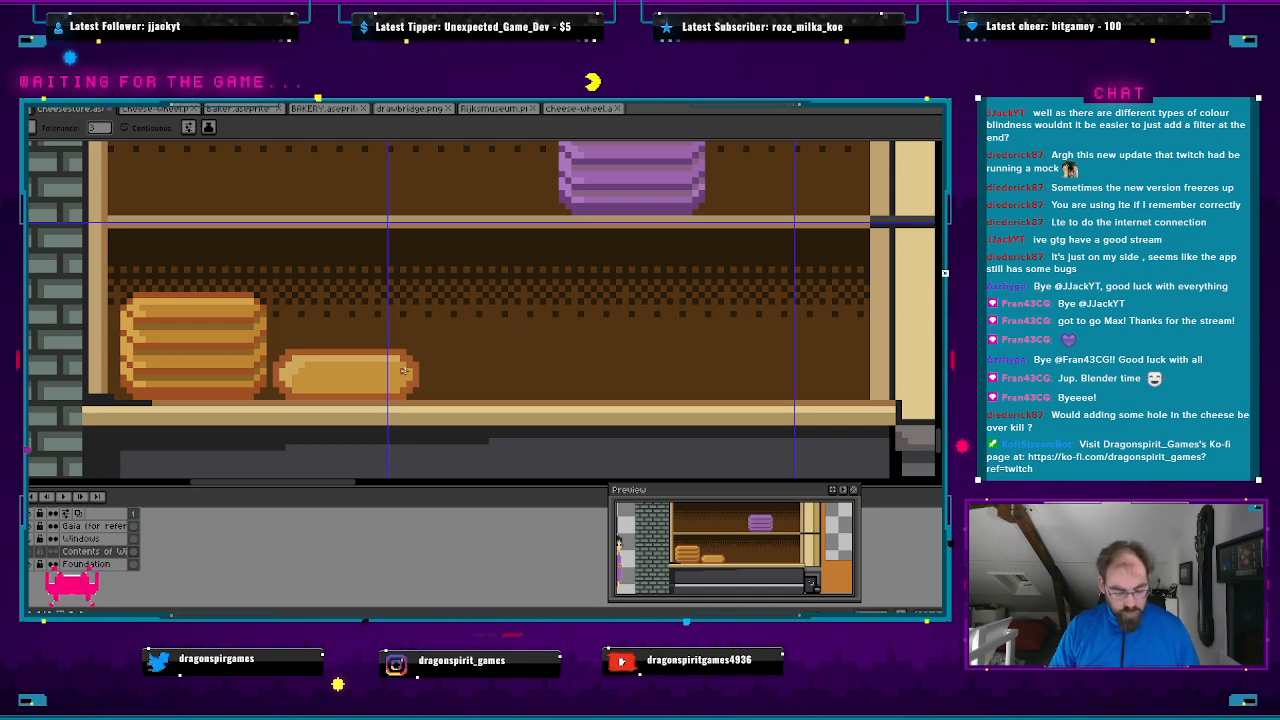
{"action": "key", "text": "b"}
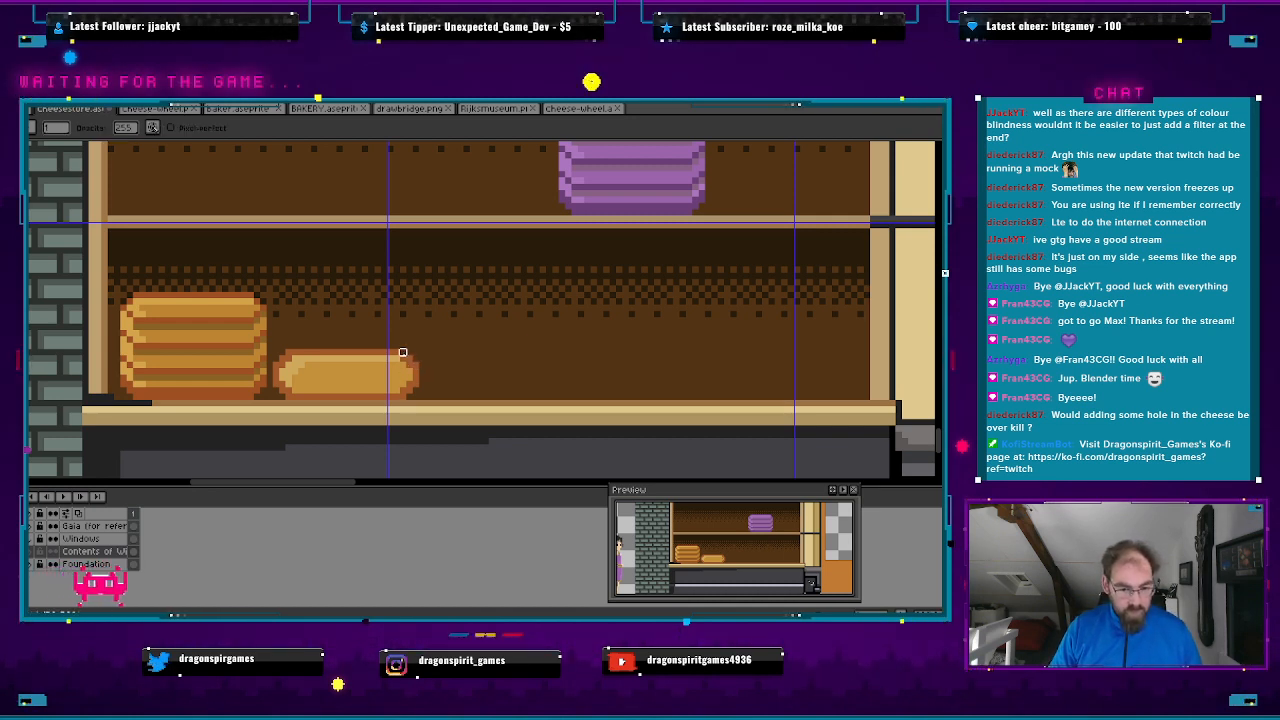
{"action": "mouse_move", "coordinate": [403, 352]}
{"action": "left_mouse_down"}
{"action": "mouse_move", "coordinate": [409, 390]}
{"action": "mouse_move", "coordinate": [421, 371]}
{"action": "mouse_move", "coordinate": [409, 390]}
{"action": "left_mouse_up"}
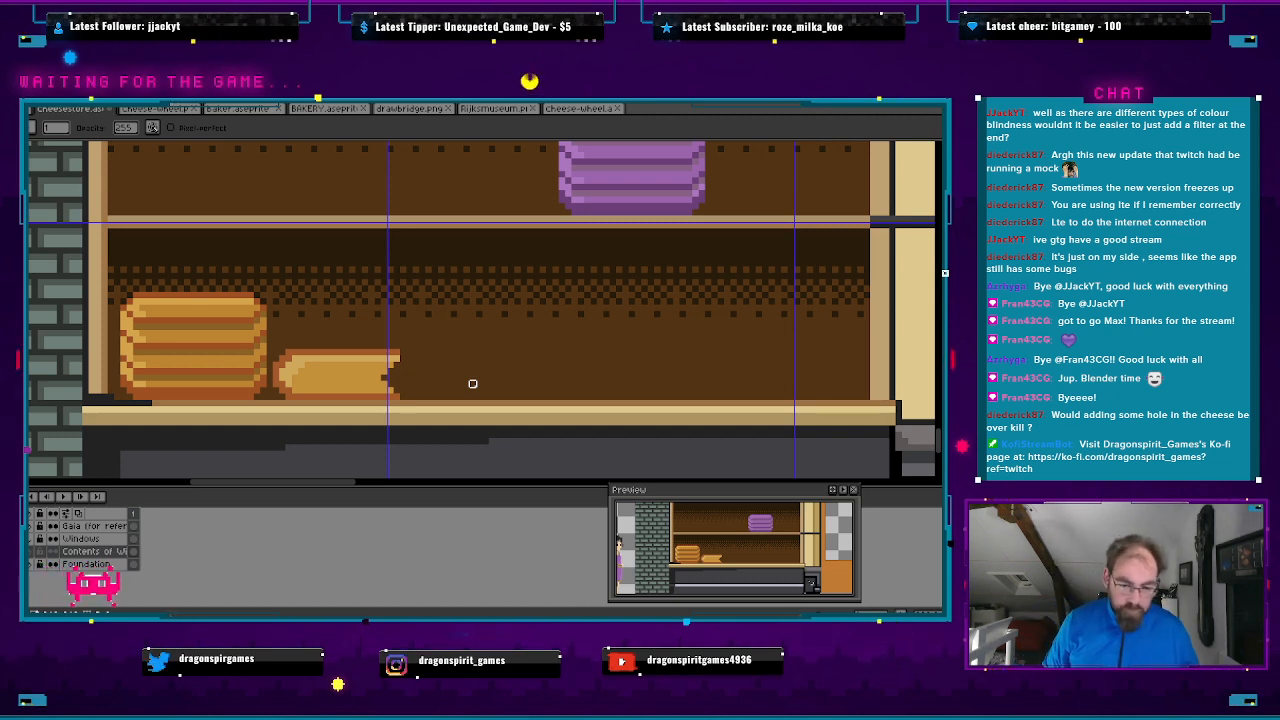
- Shade the notch in the cut cheese wheel's right edge with darker brown pixels
{"action": "key", "text": "i"}
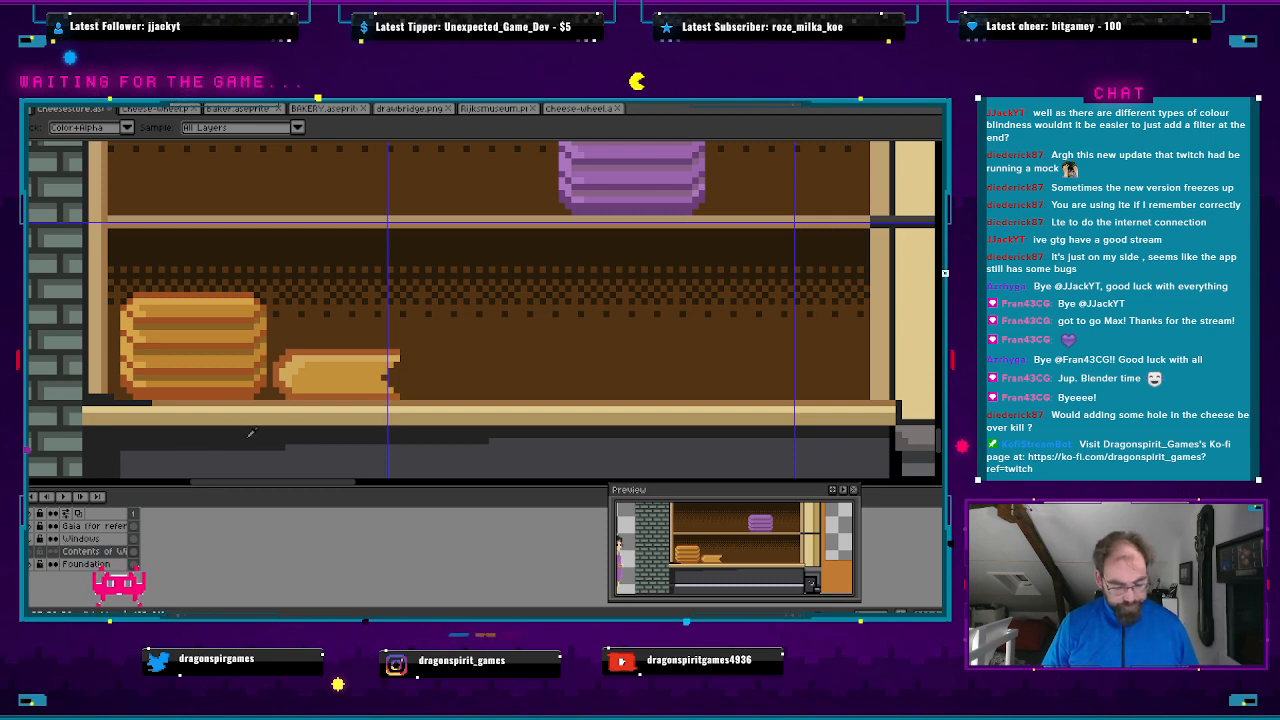
{"action": "key", "text": "b"}
{"action": "scroll", "coordinate": [378, 395], "scroll_direction": "up", "scroll_amount": 2}
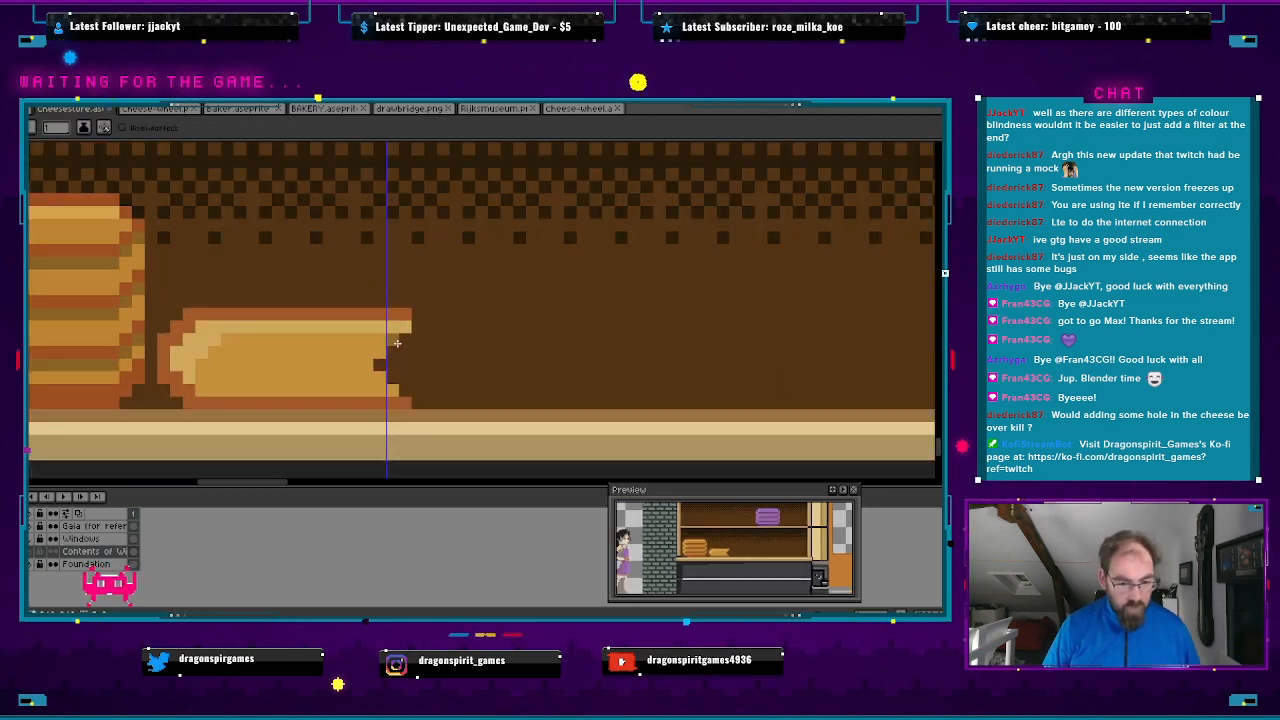
{"action": "left_click", "coordinate": [396, 343]}
{"action": "left_click", "coordinate": [381, 353]}
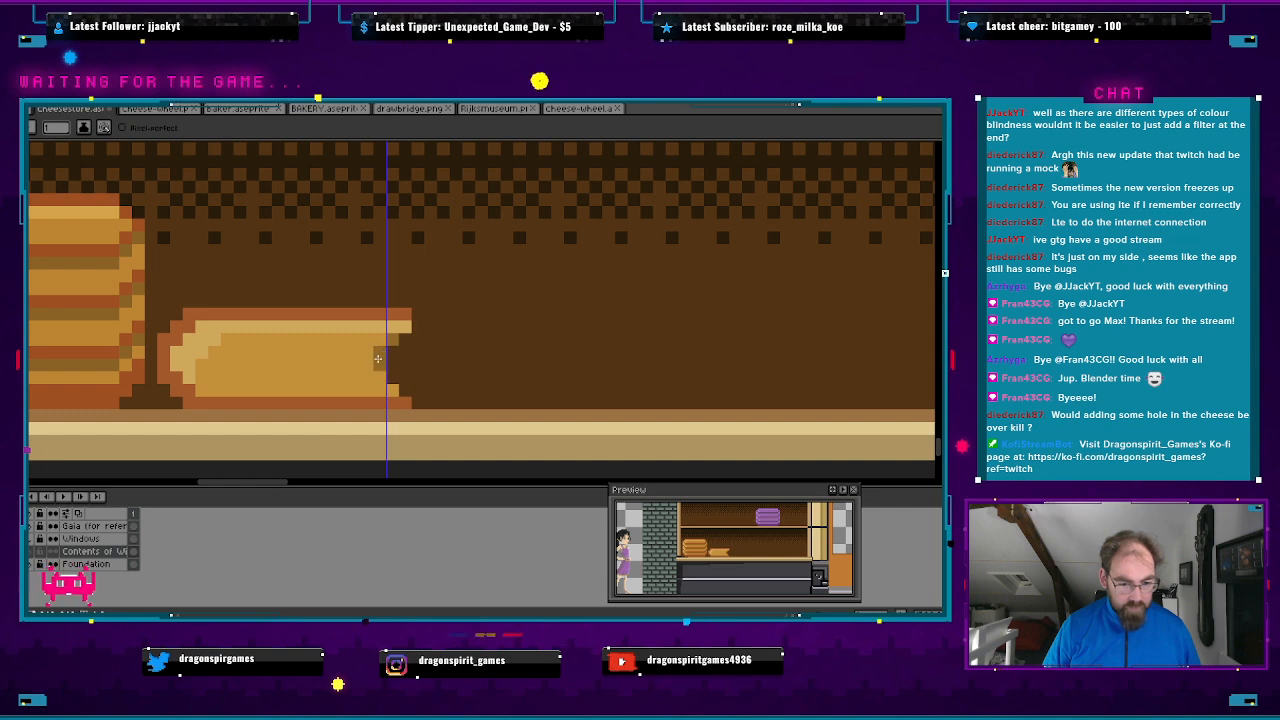
{"action": "left_click", "coordinate": [368, 365]}
{"action": "left_click", "coordinate": [381, 378]}
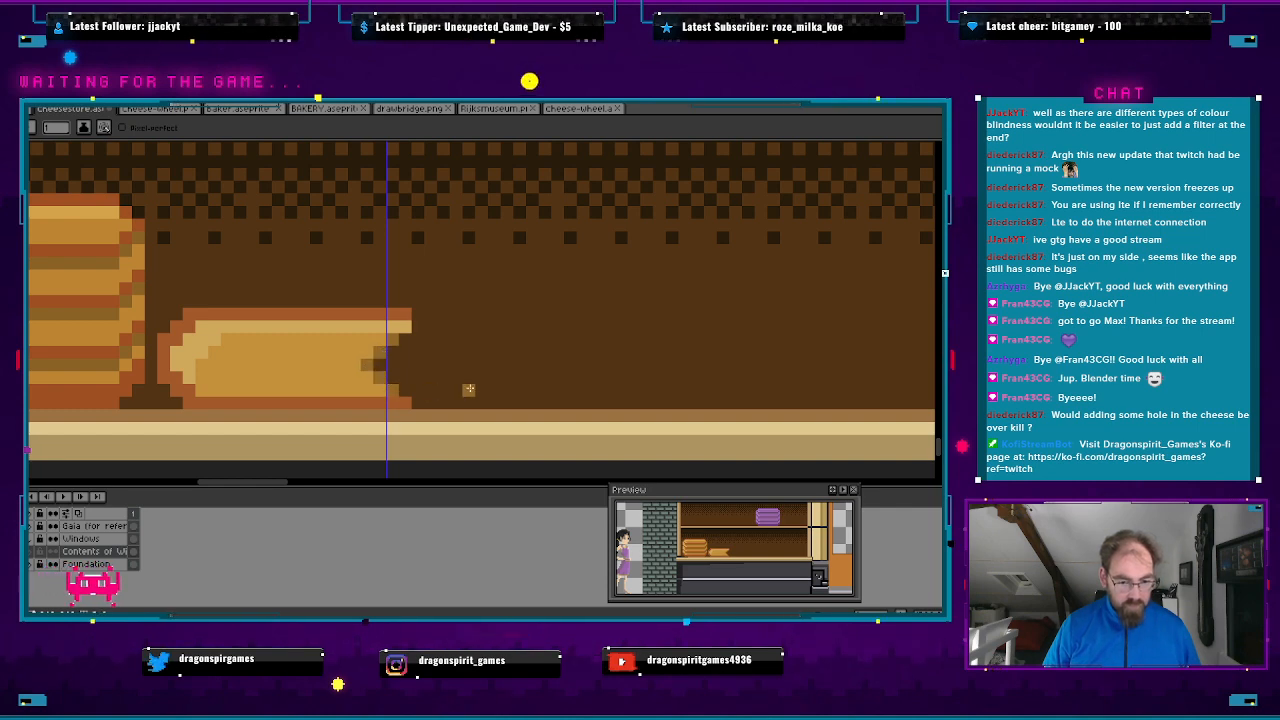
{"action": "scroll", "coordinate": [468, 389], "scroll_direction": "down", "scroll_amount": 3}
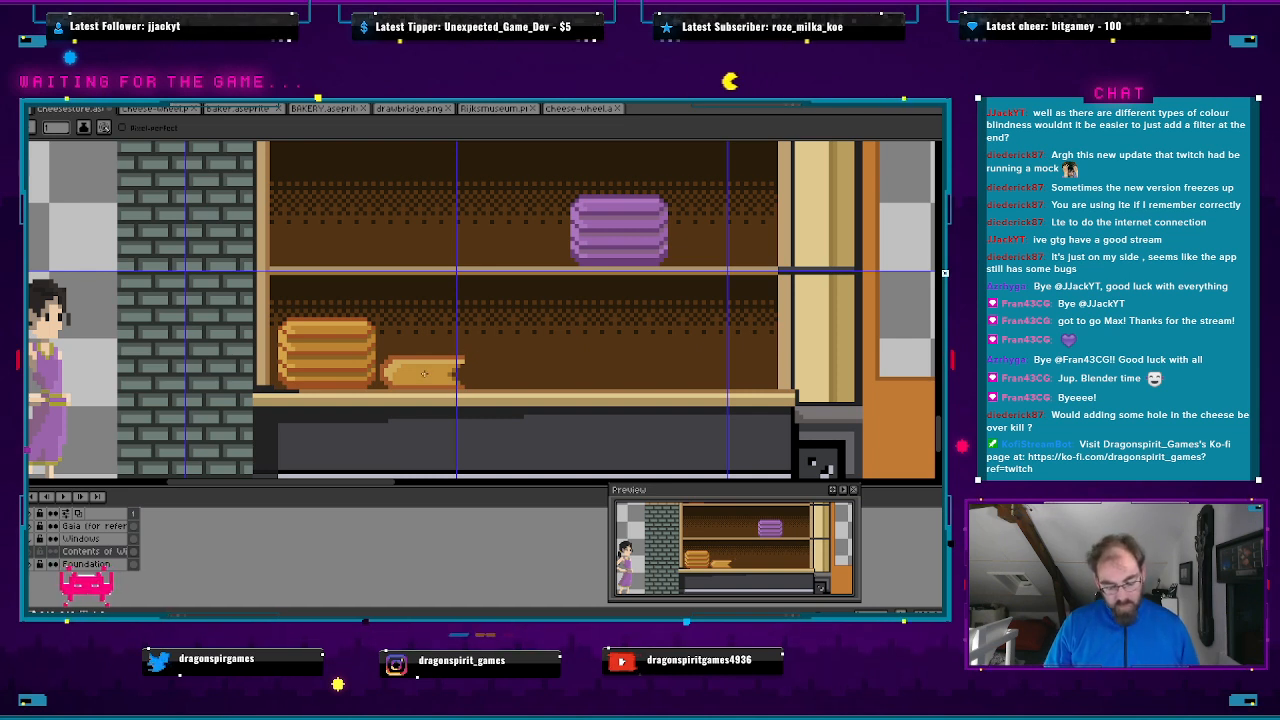
- Select and copy the cut cheese wheel, and undo its shading and erasing to restore the whole wheel
{"action": "key", "text": "m"}
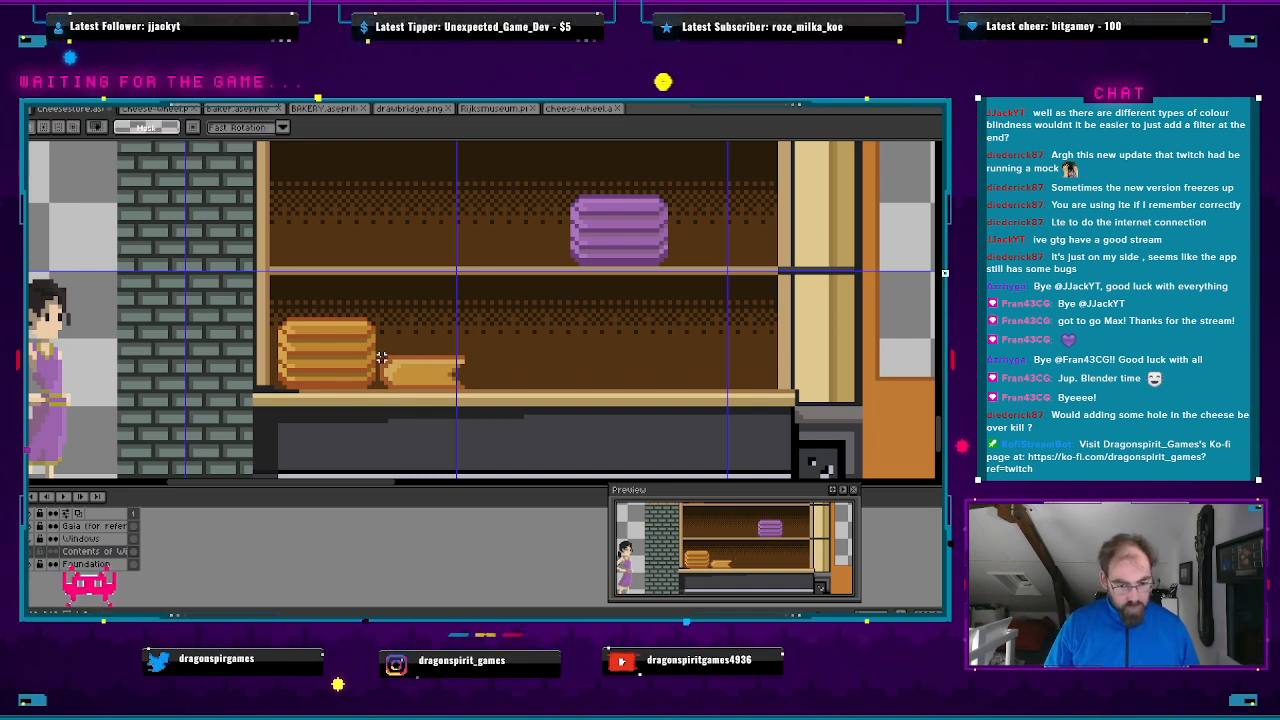
{"action": "left_click_drag", "start_coordinate": [381, 357], "coordinate": [464, 386]}
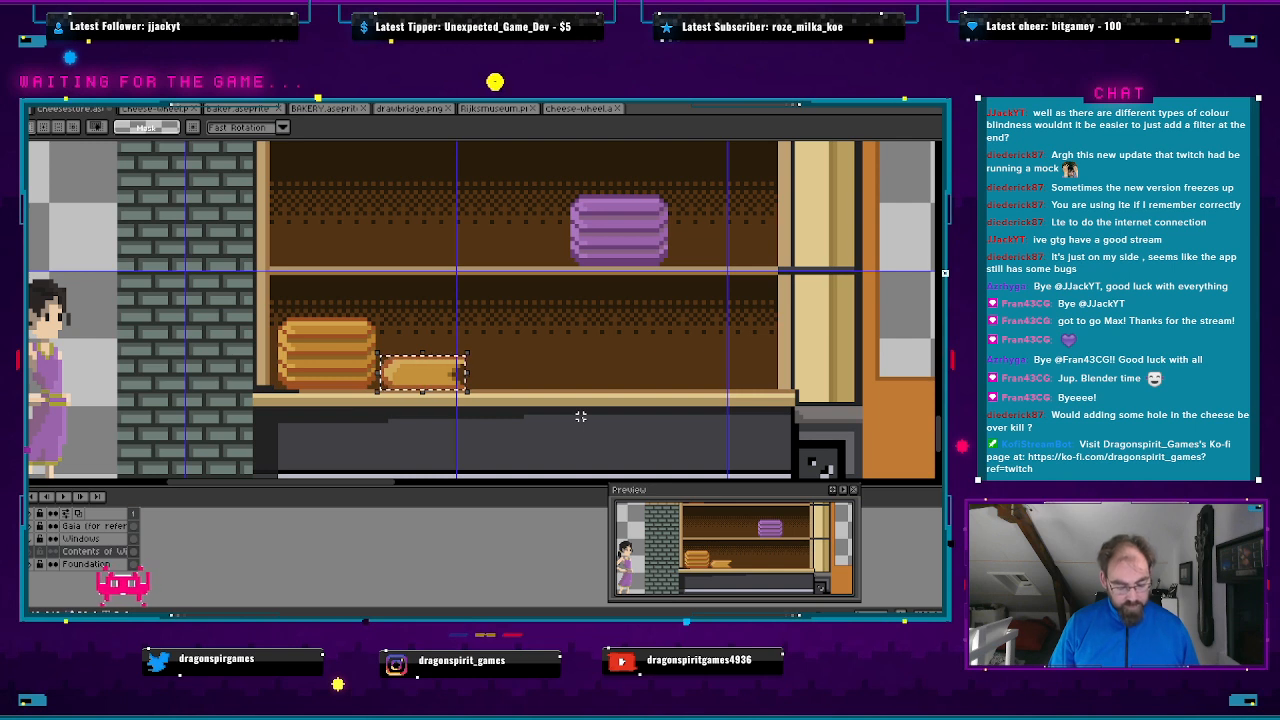
{"action": "key", "text": "ctrl+z"}
{"action": "key", "text": "ctrl+z"}
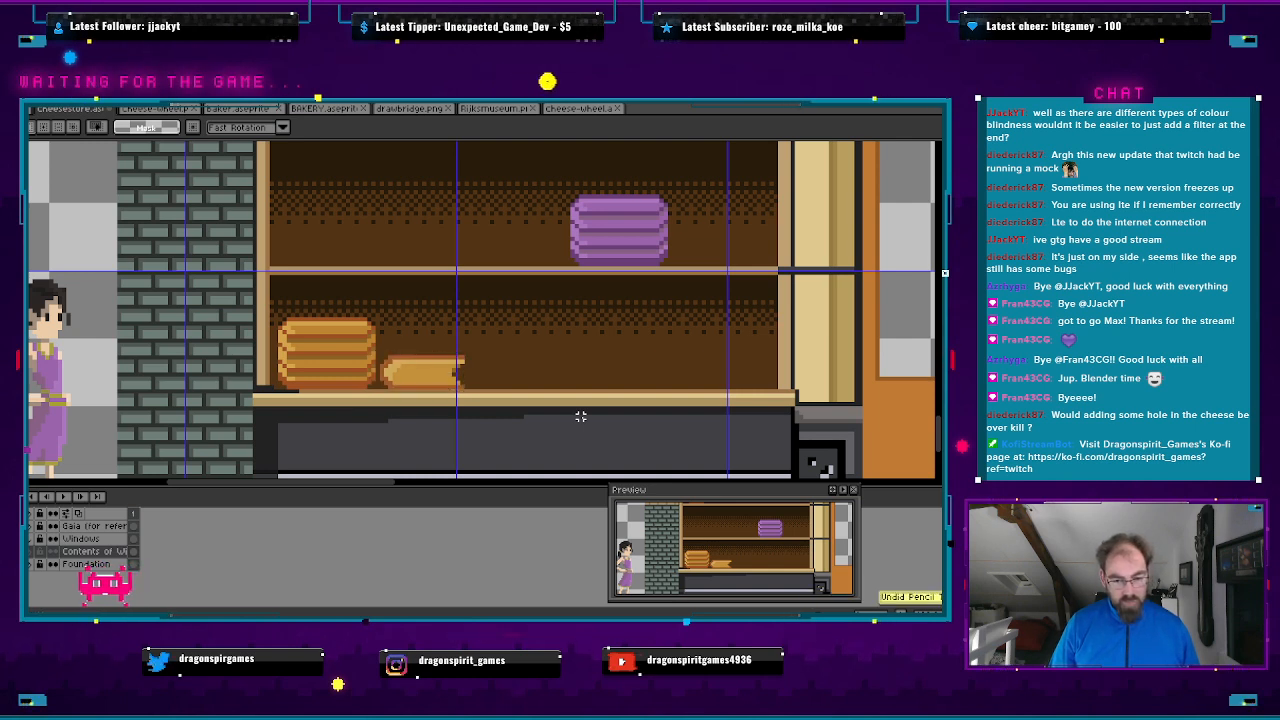
{"action": "key", "text": "ctrl+z"}
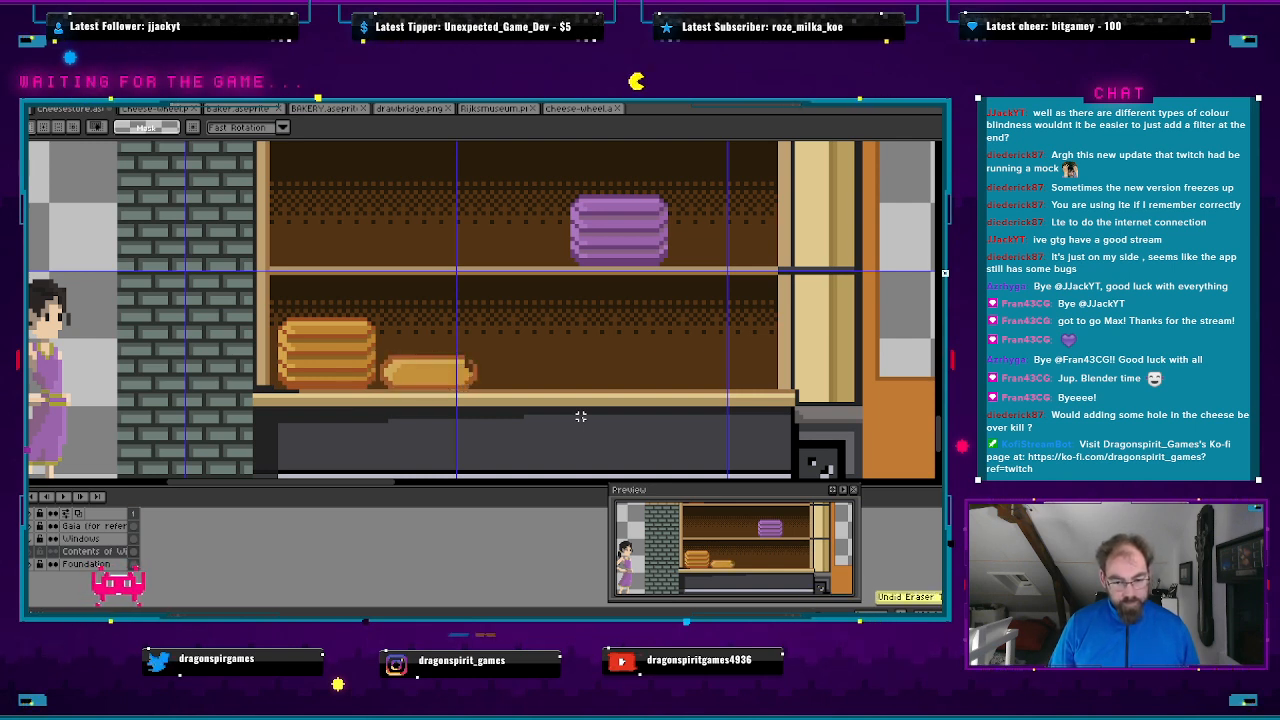
{"action": "key", "text": "ctrl+z"}
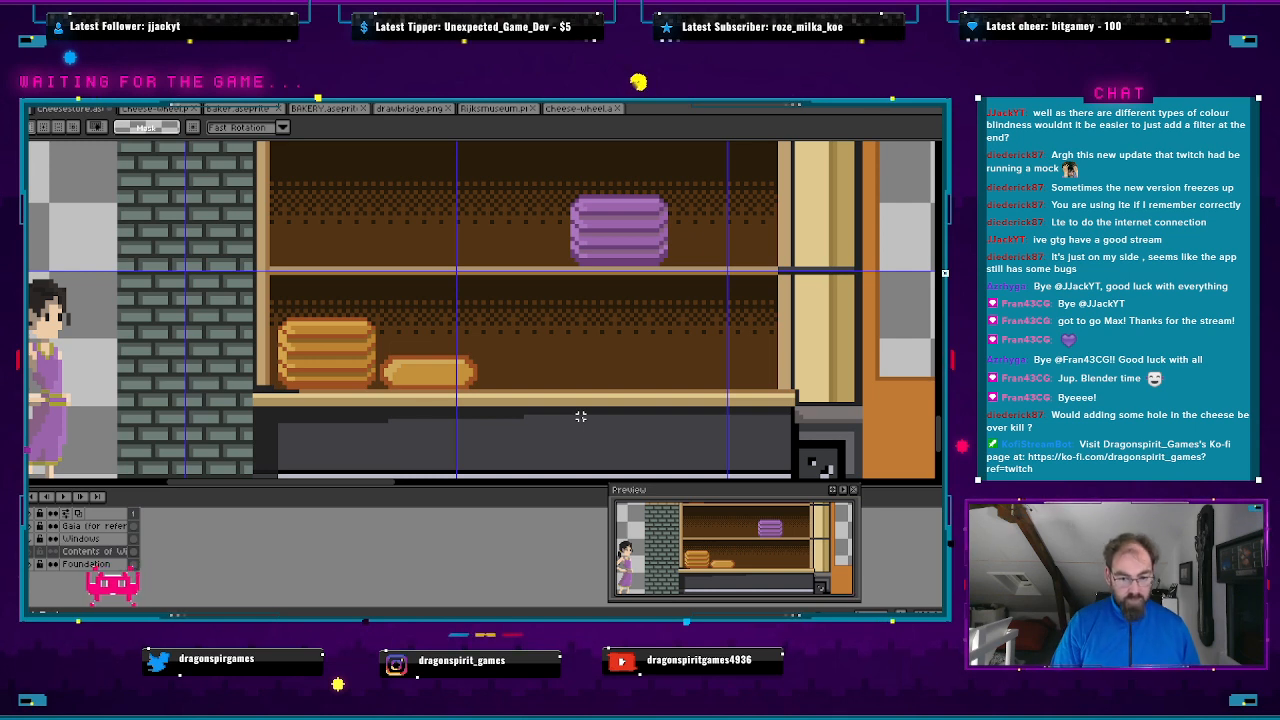
{"action": "key", "text": "ctrl+shift+d"}
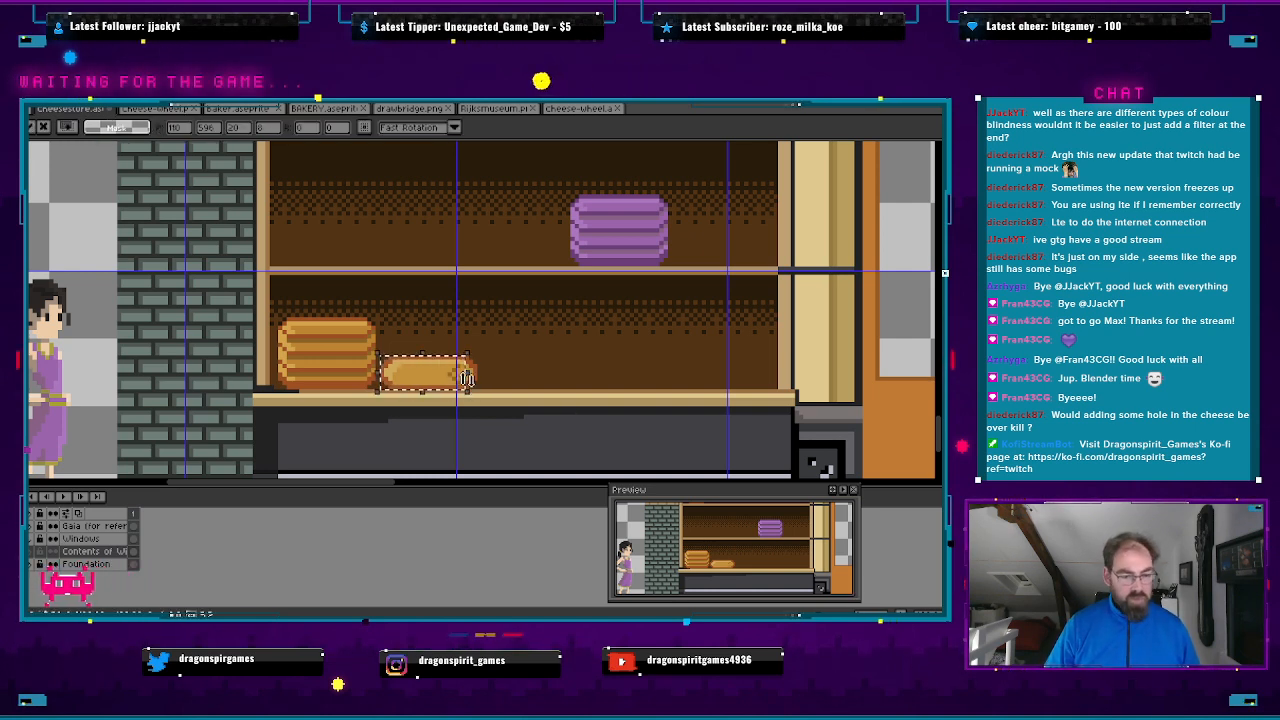
{"action": "left_click_drag", "start_coordinate": [443, 386], "coordinate": [458, 352]}
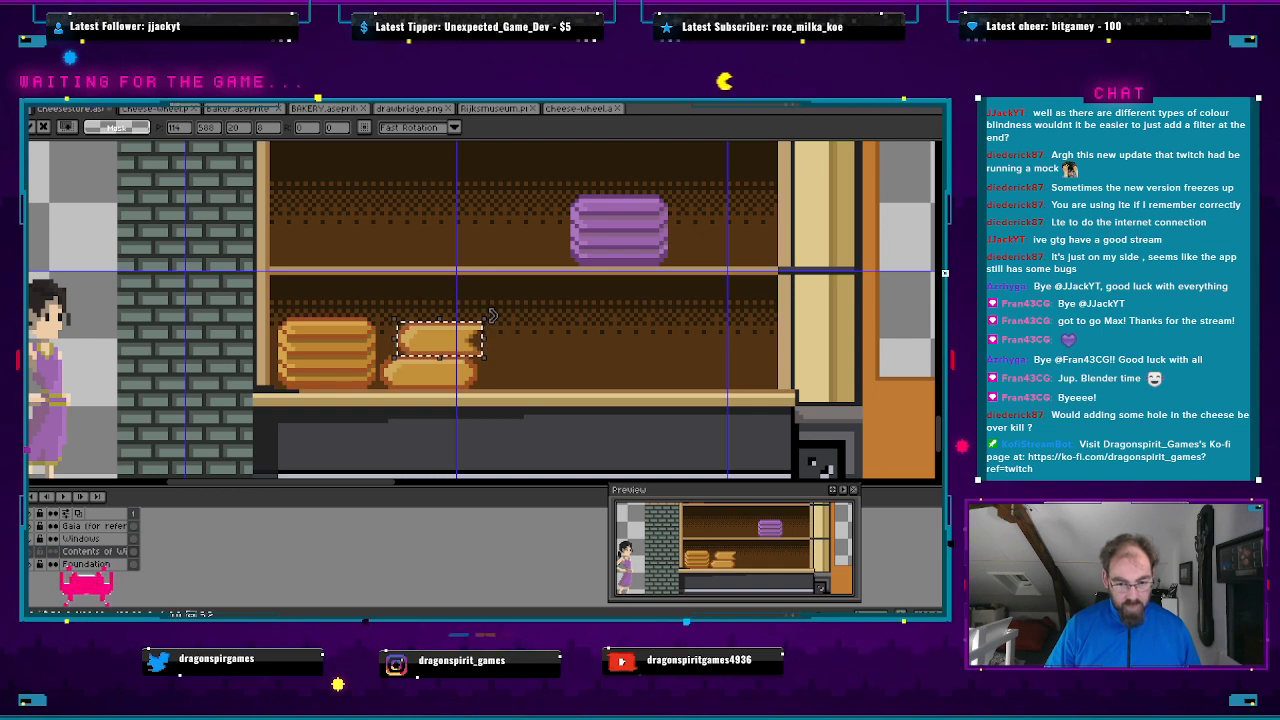
{"action": "left_click_drag", "start_coordinate": [493, 316], "coordinate": [501, 322]}
{"action": "key", "text": "ctrl+z"}
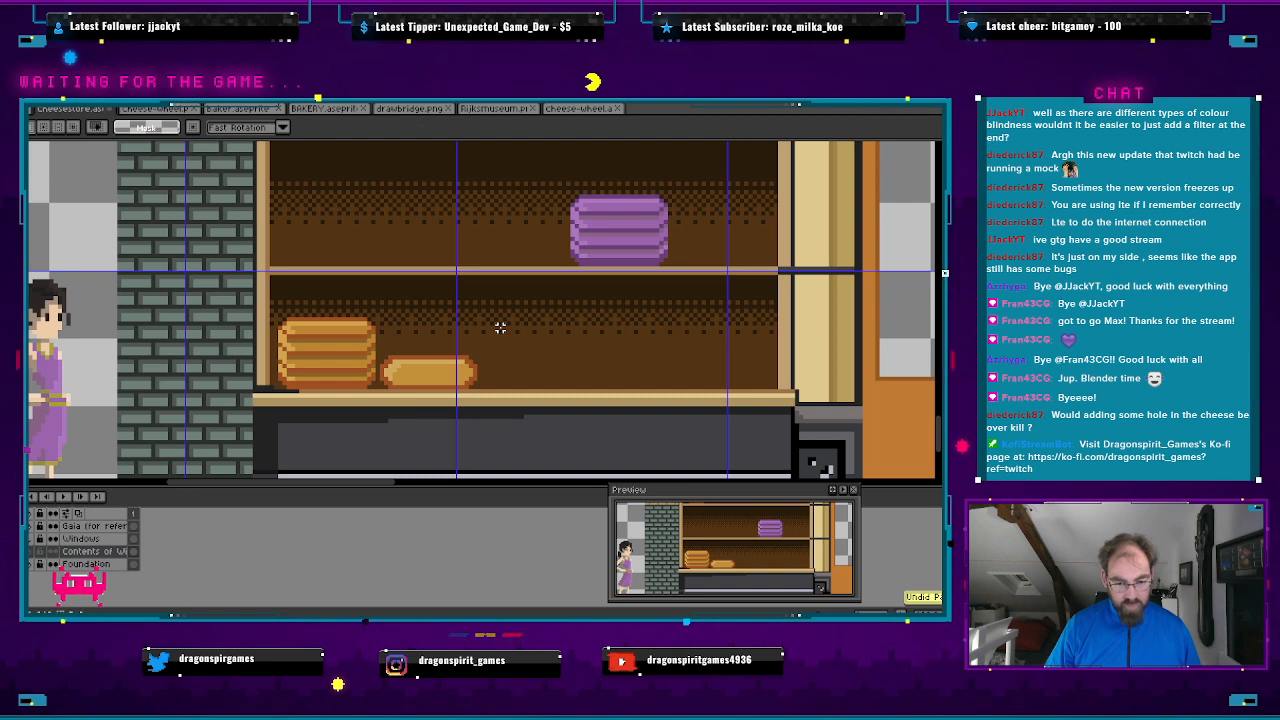
- Paste the cut cheese wheel and stack it directly on top of the whole wheel, aligned at their left edges
{"action": "left_click", "coordinate": [430, 368]}
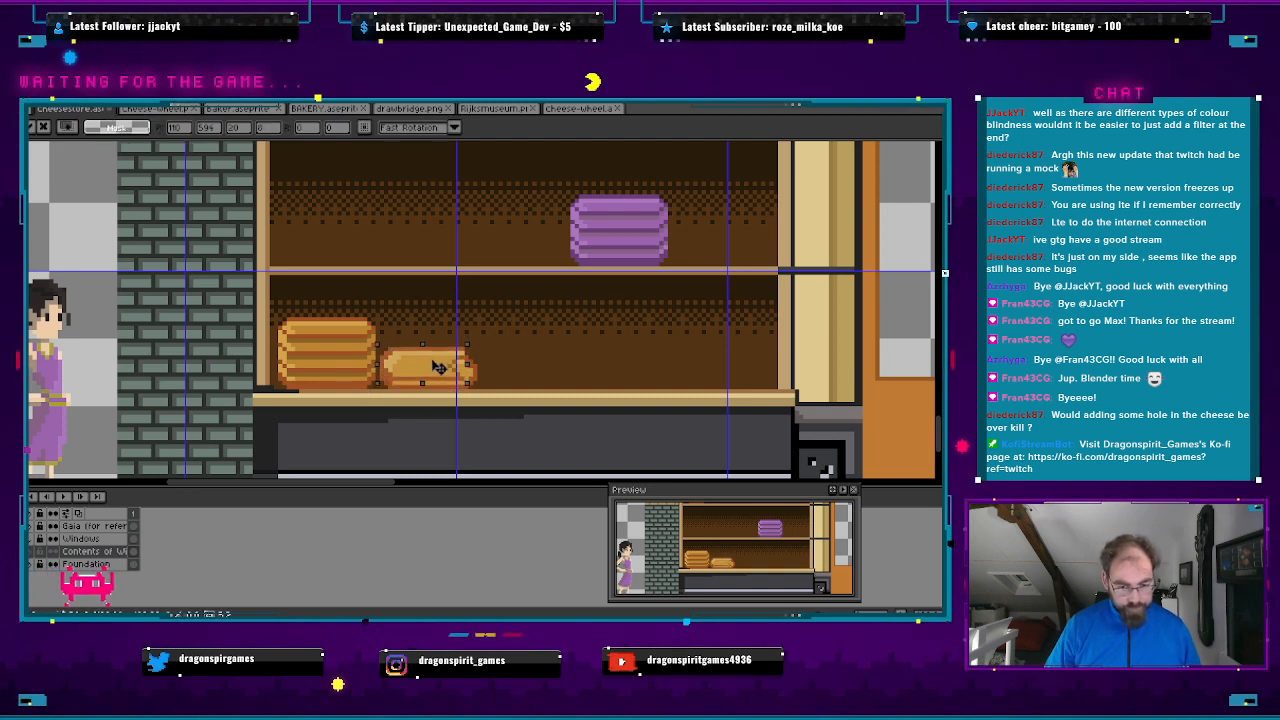
{"action": "left_click_drag", "start_coordinate": [436, 348], "coordinate": [441, 340]}
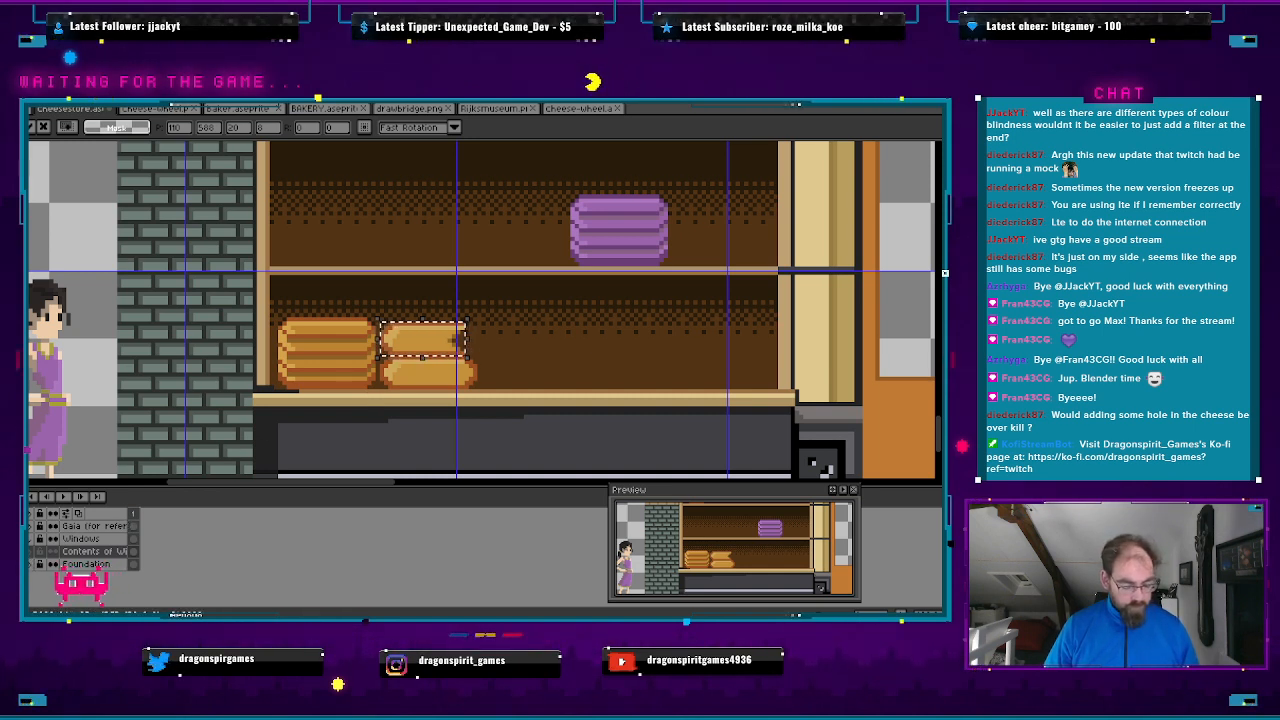
{"action": "key", "text": "ctrl+d"}
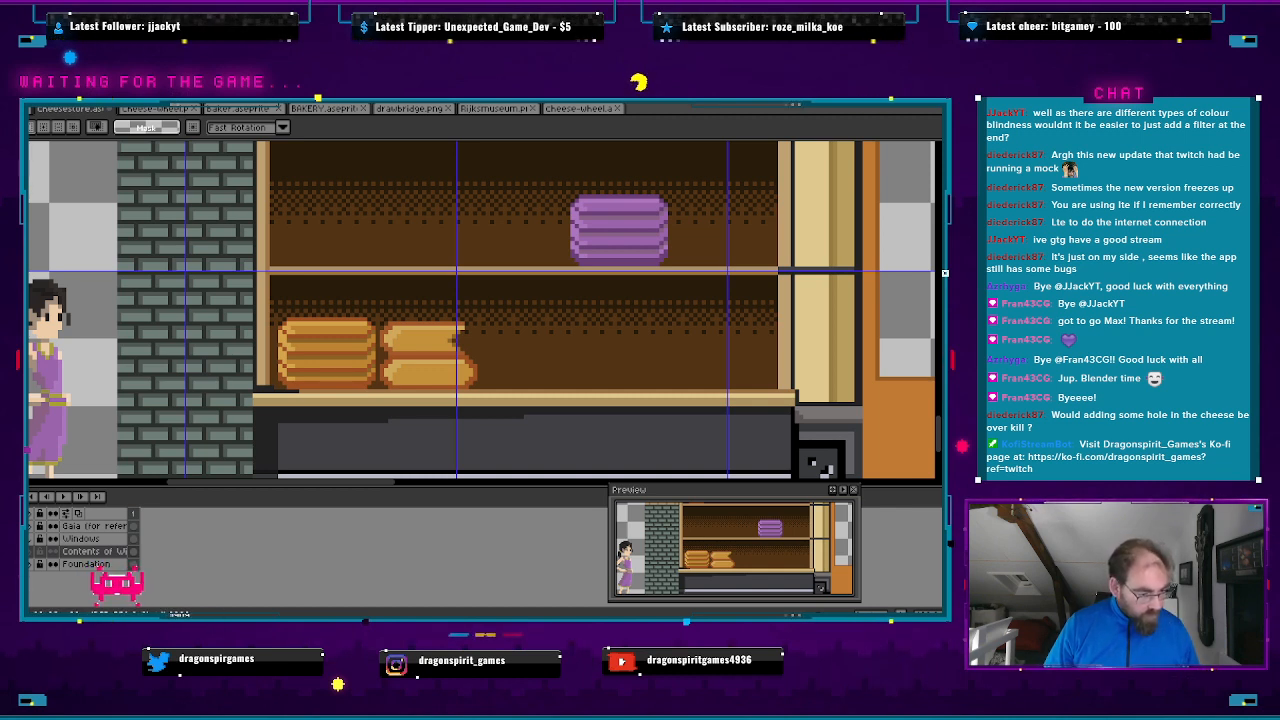
- Fill the outline of the upper cut cheese wheel with red (ff0000) using the Paint Bucket
{"action": "left_click", "coordinate": [27, 582]}
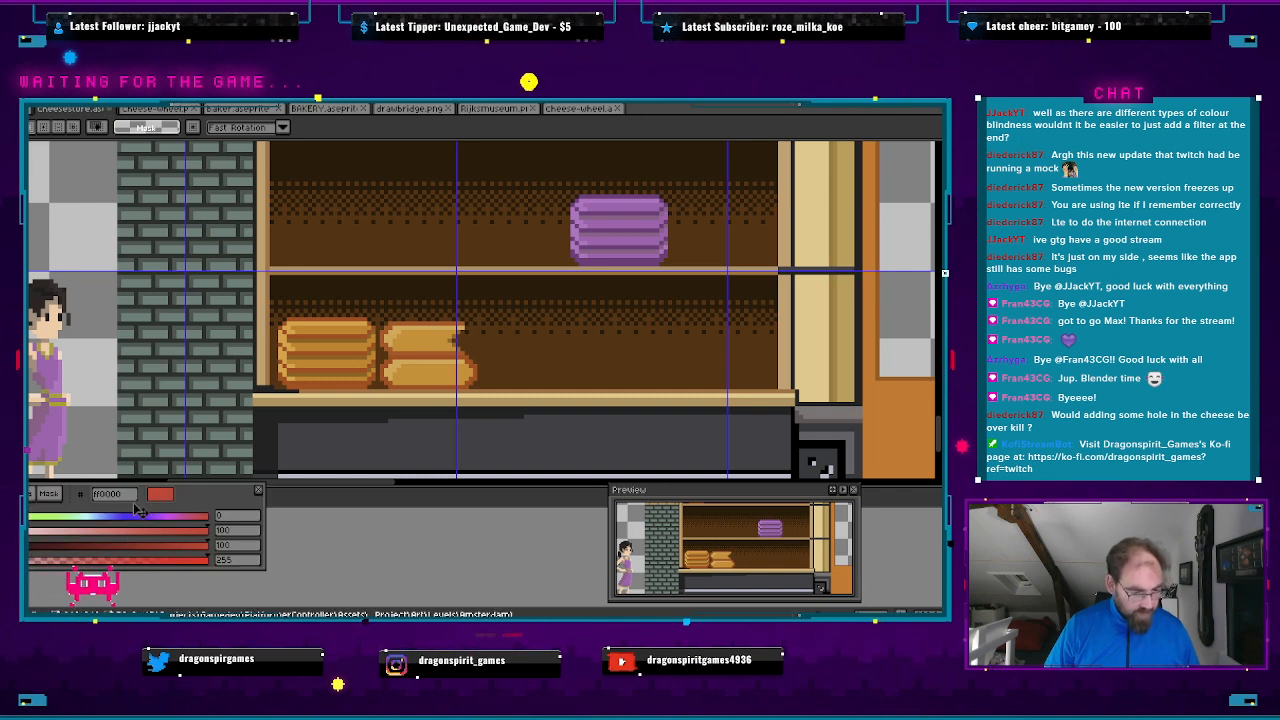
{"action": "left_click", "coordinate": [258, 493]}
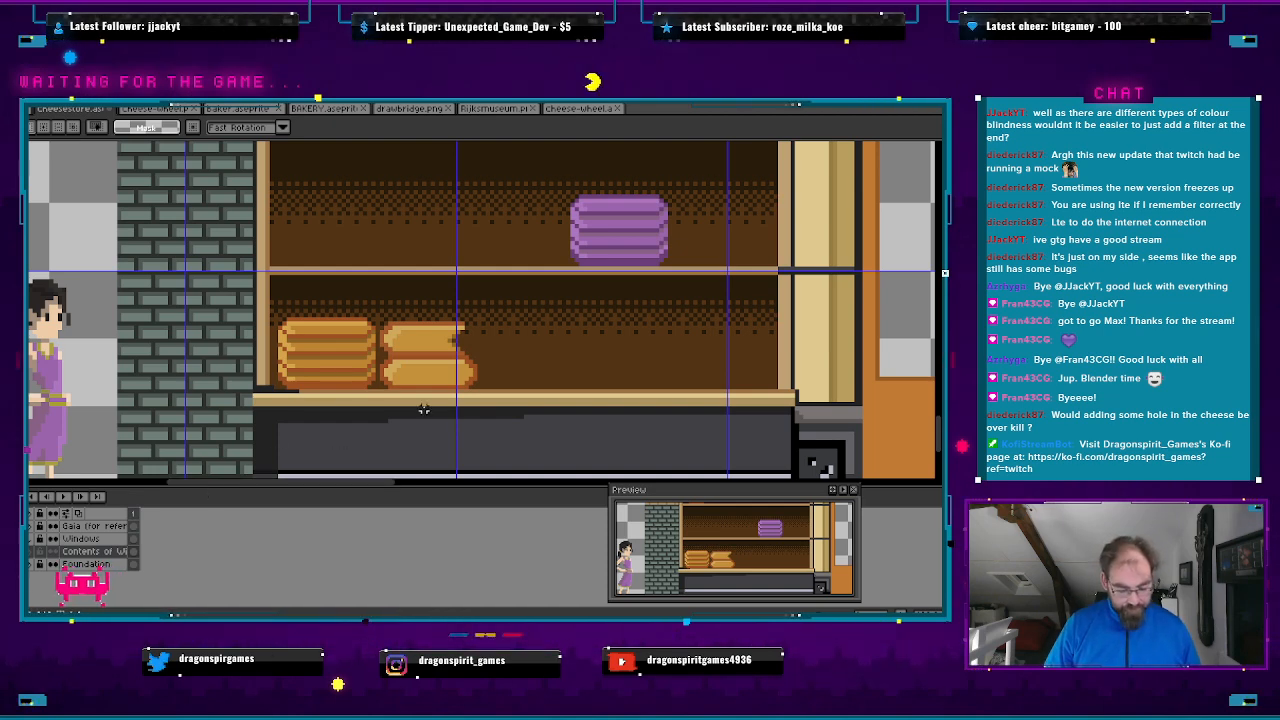
{"action": "key", "text": "b"}
{"action": "scroll", "coordinate": [400, 332], "scroll_direction": "up", "scroll_amount": 6}
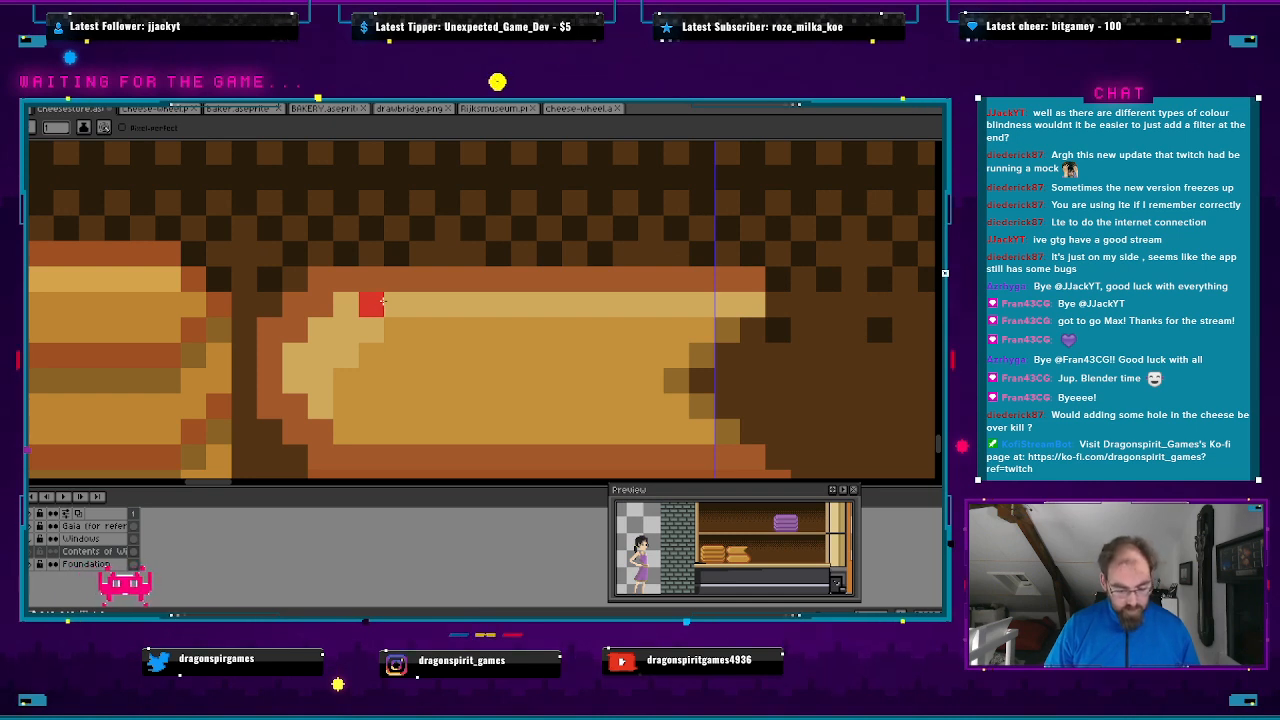
{"action": "key", "text": "g"}
{"action": "left_click", "coordinate": [389, 283]}
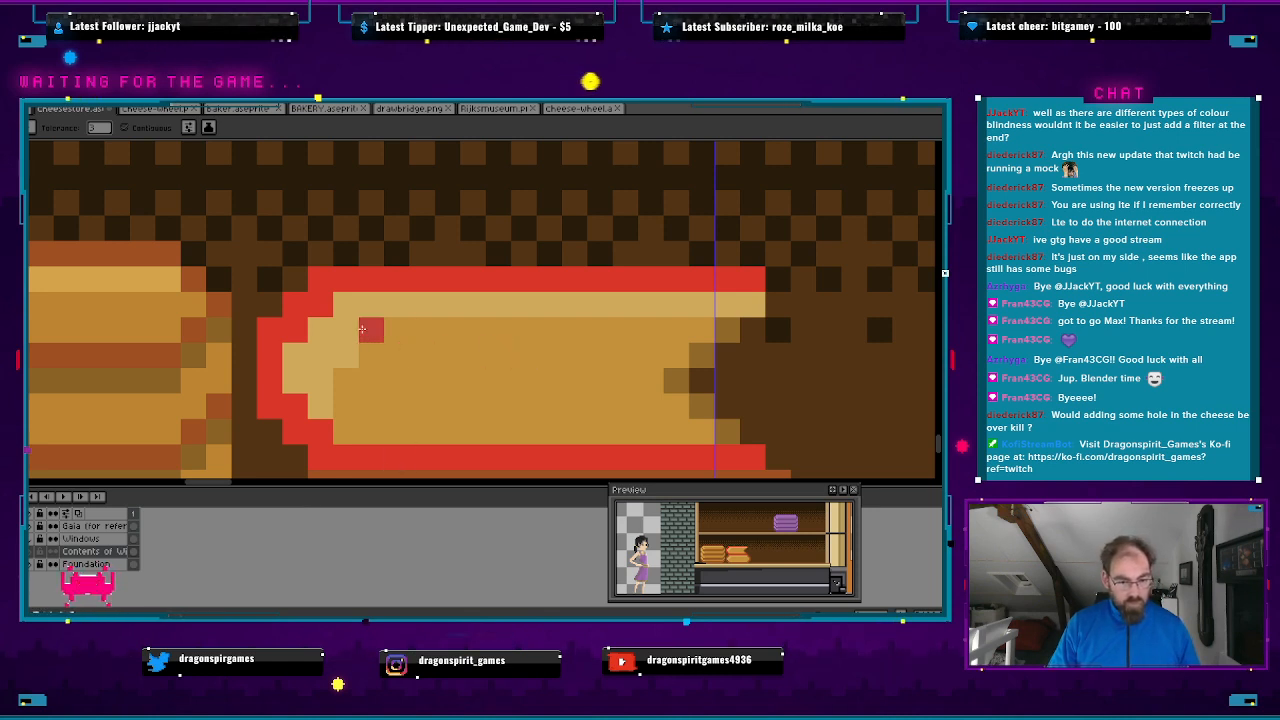
- Fill the highlight along the upper cut wheel's top and left edge with a pale pinkish red
{"action": "left_click", "coordinate": [370, 330]}
{"action": "key", "text": "ctrl+z"}
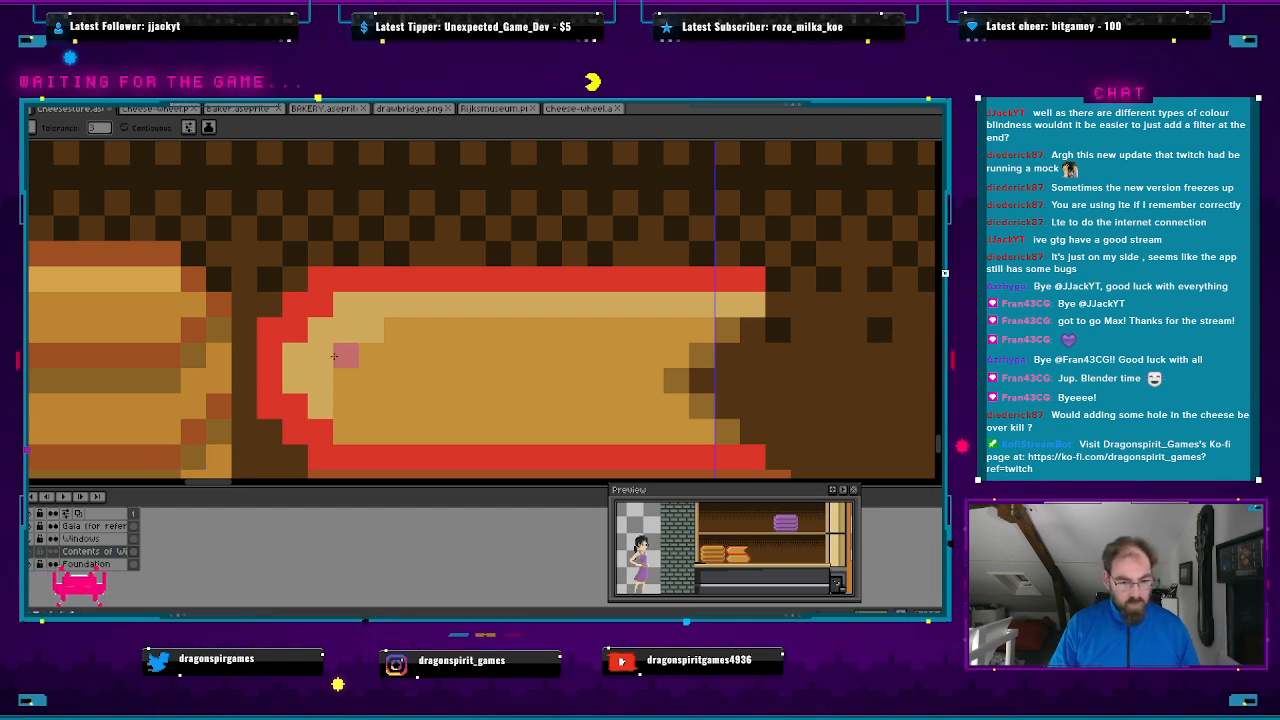
{"action": "left_click", "coordinate": [334, 355]}
{"action": "scroll", "coordinate": [416, 397], "scroll_direction": "down", "scroll_amount": 1}
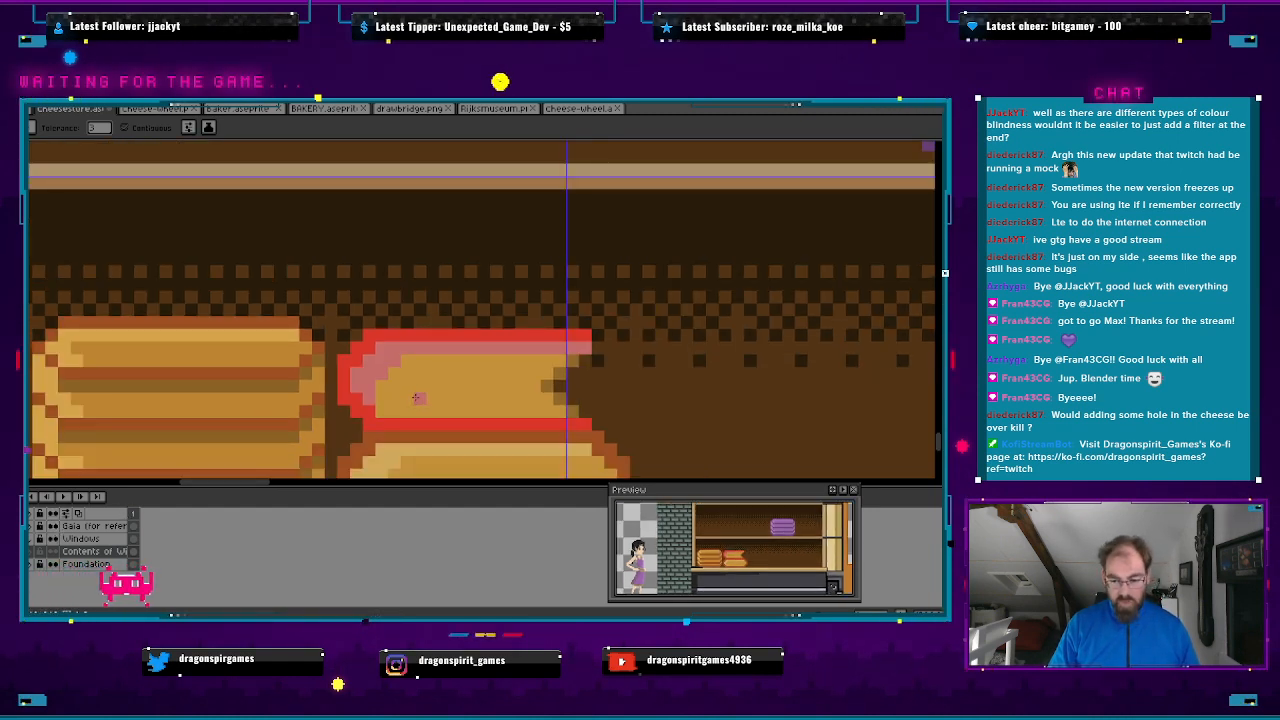
{"action": "scroll", "coordinate": [416, 397], "scroll_direction": "up", "scroll_amount": 1}
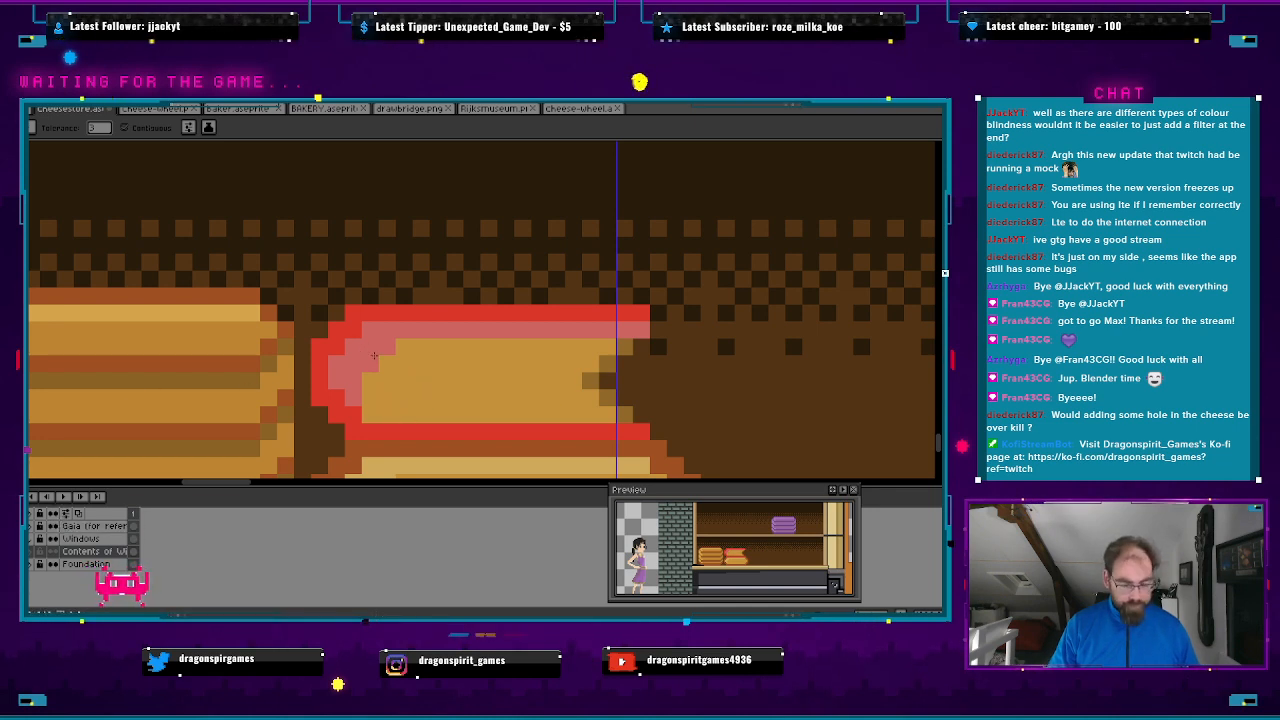
- Fill the body of the upper cut wheel with a muted red slightly darker than its outline
{"action": "key", "text": "i"}
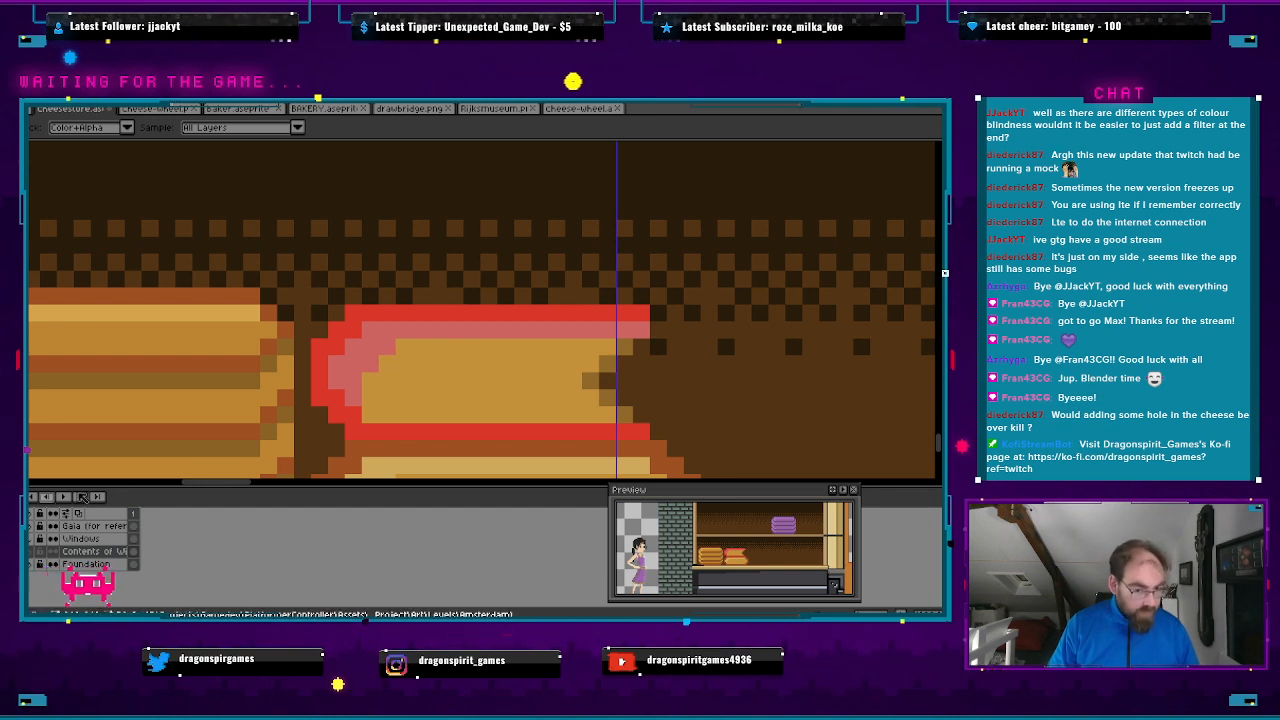
{"action": "key", "text": "g"}
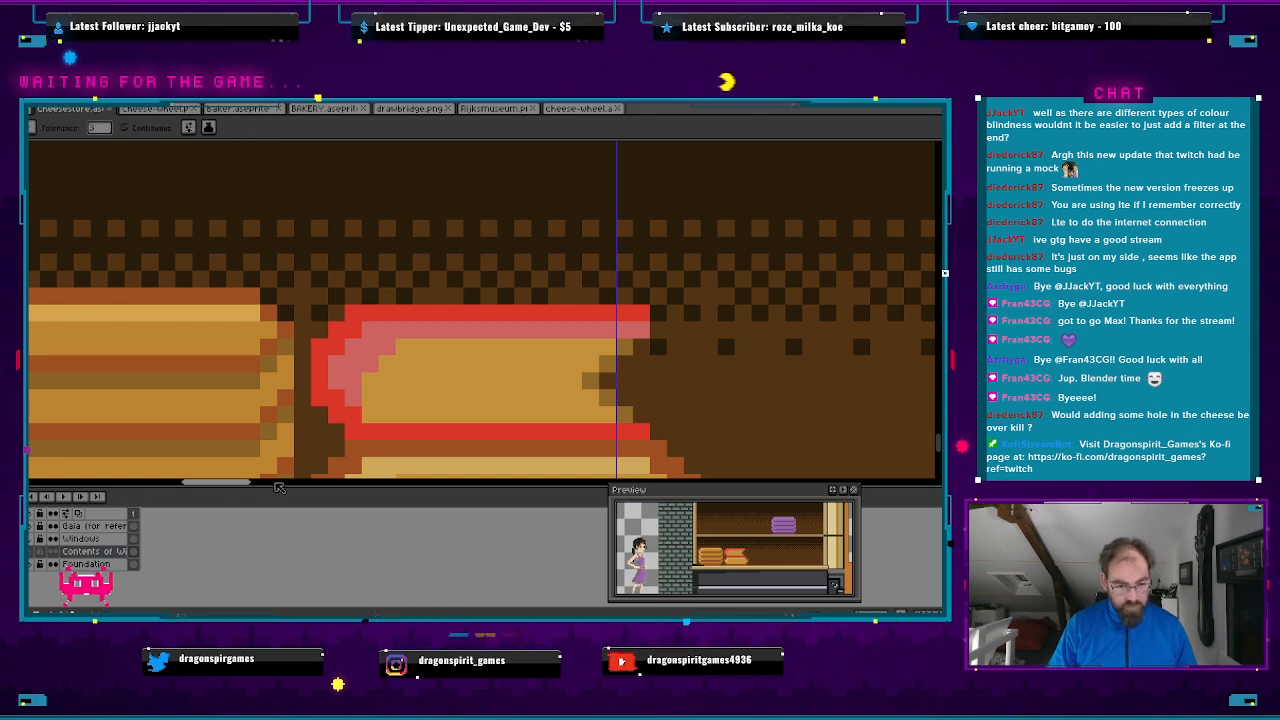
{"action": "left_click", "coordinate": [470, 397]}
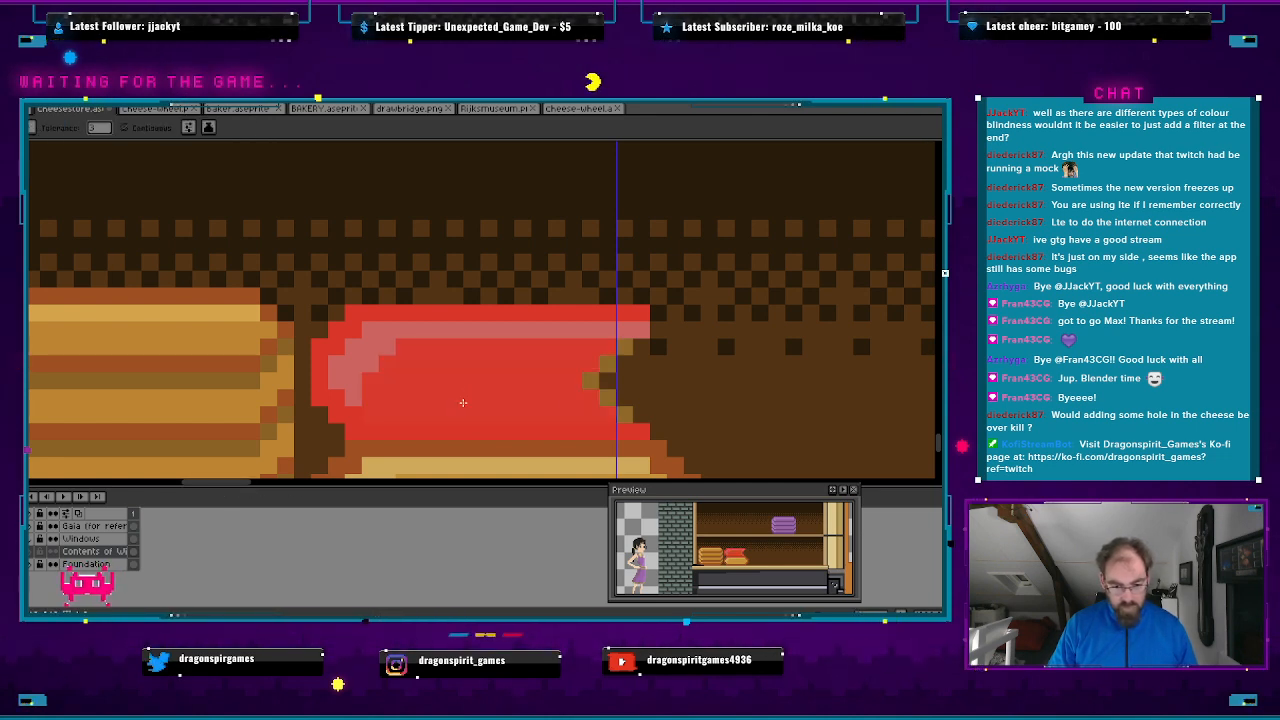
{"action": "key", "text": "ctrl+z"}
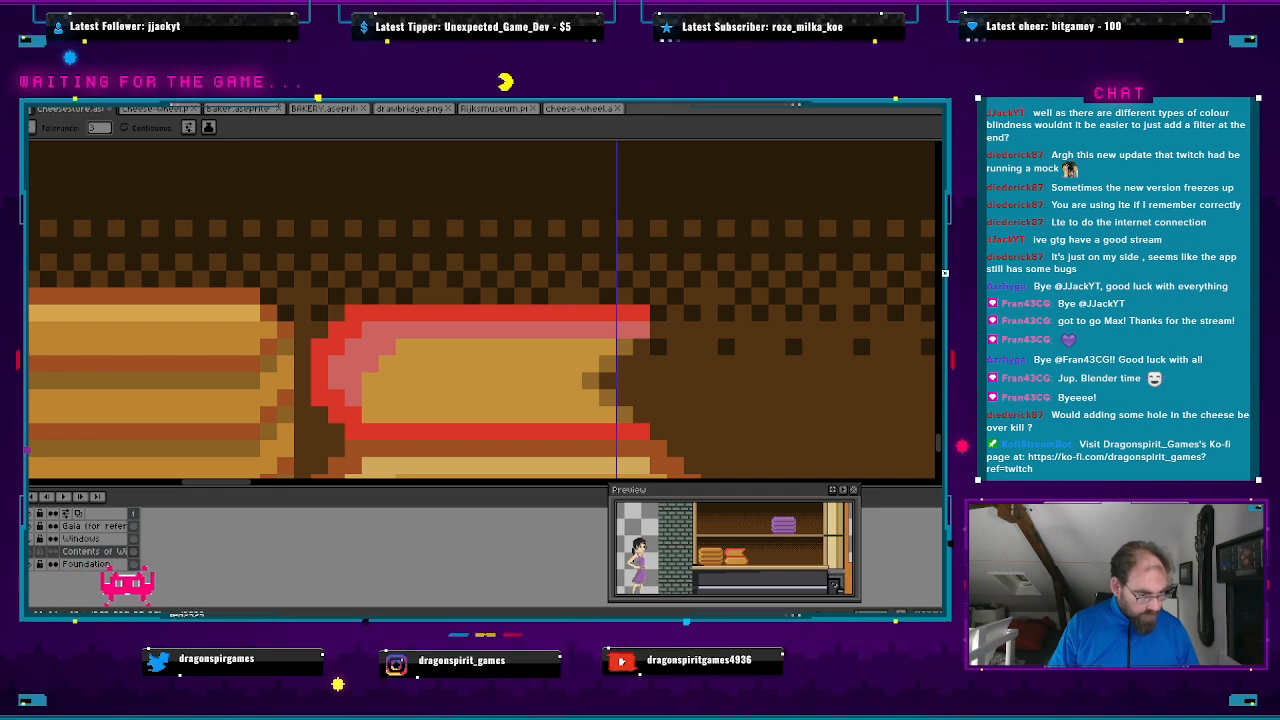
{"action": "left_click", "coordinate": [463, 399]}
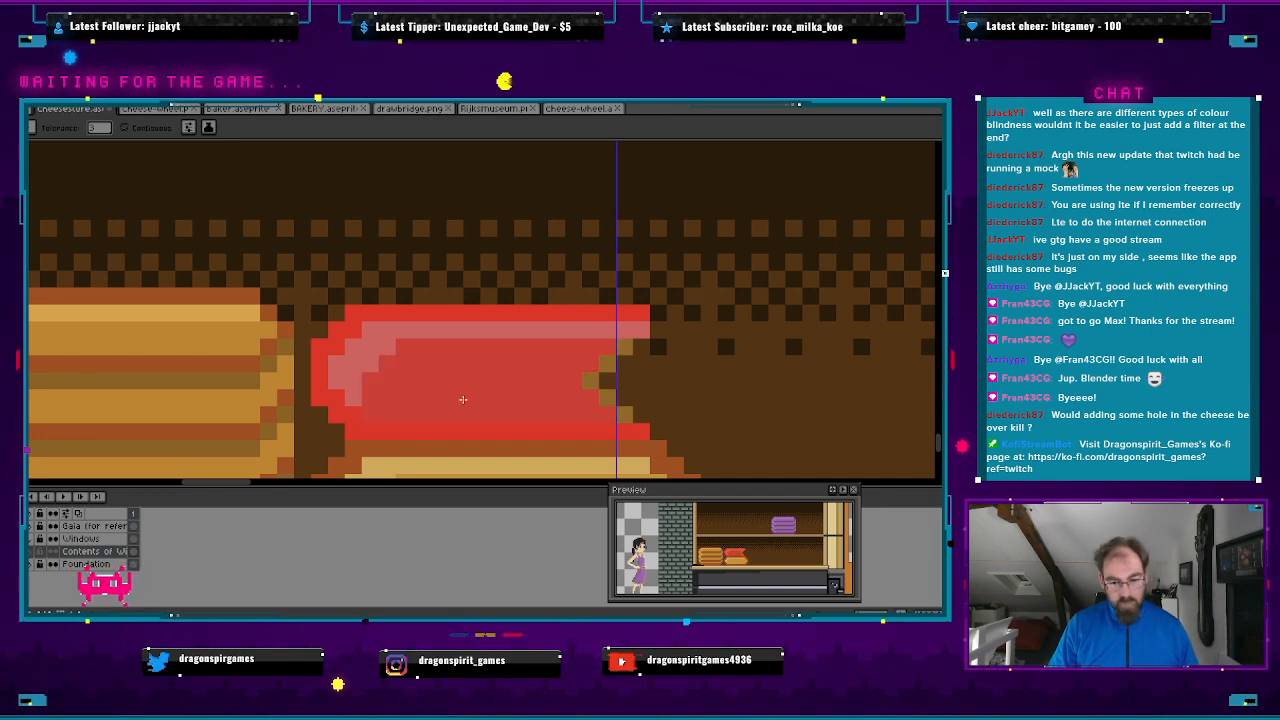
{"action": "scroll", "coordinate": [463, 399], "scroll_direction": "down", "scroll_amount": 1}
{"action": "scroll", "coordinate": [476, 397], "scroll_direction": "down", "scroll_amount": 2}
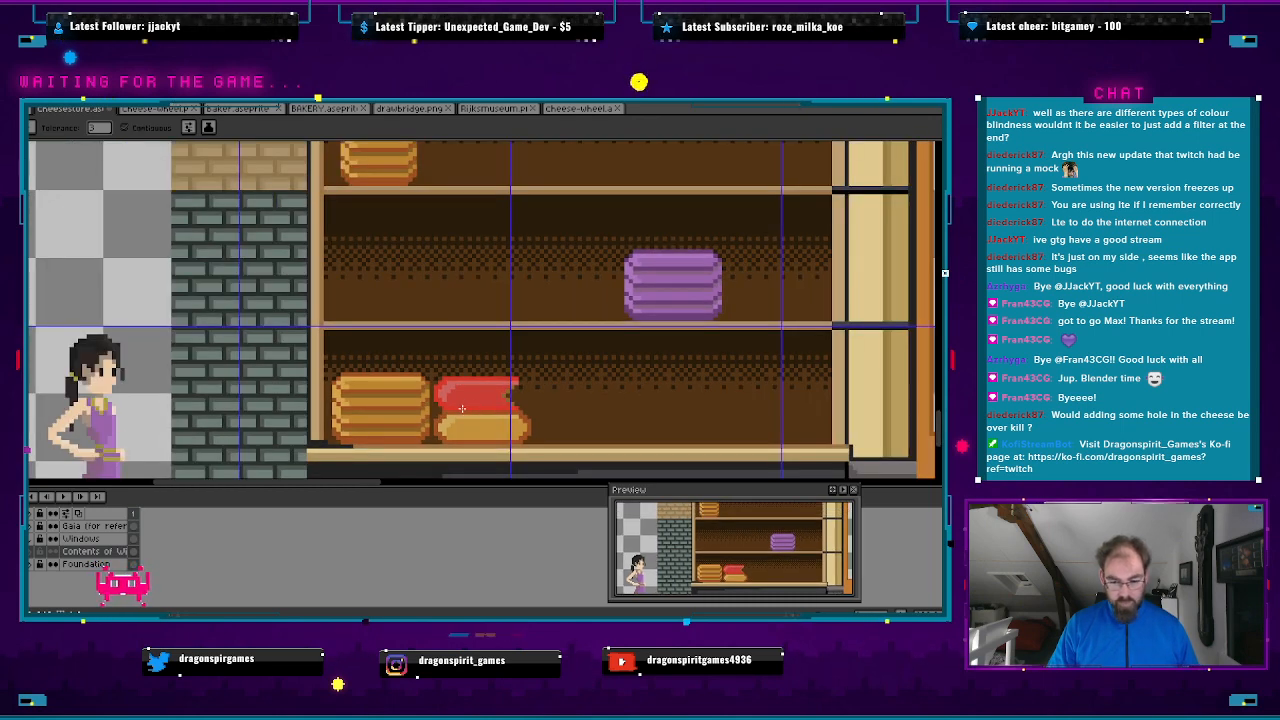
- Recolour the notched cut edge of the red wheel with the light golden yellow of the neighbouring cheese wheels
{"action": "scroll", "coordinate": [472, 407], "scroll_direction": "up", "scroll_amount": 2}
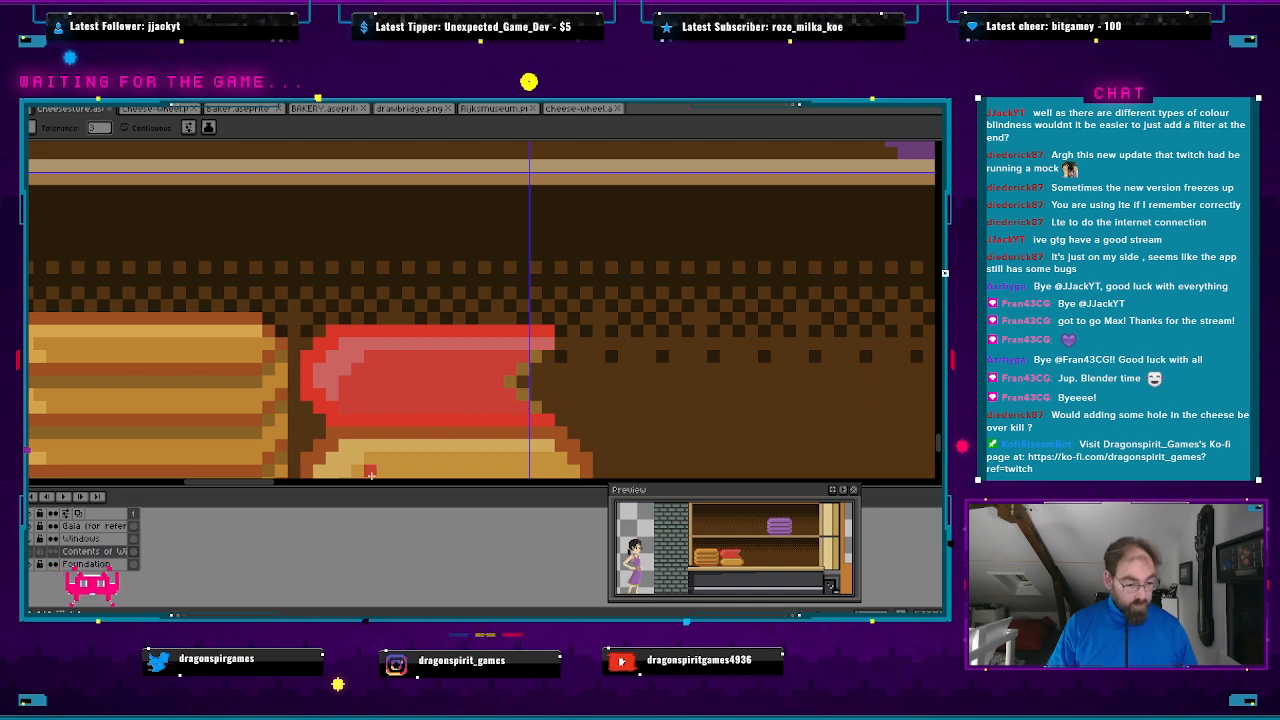
{"action": "key", "text": "i"}
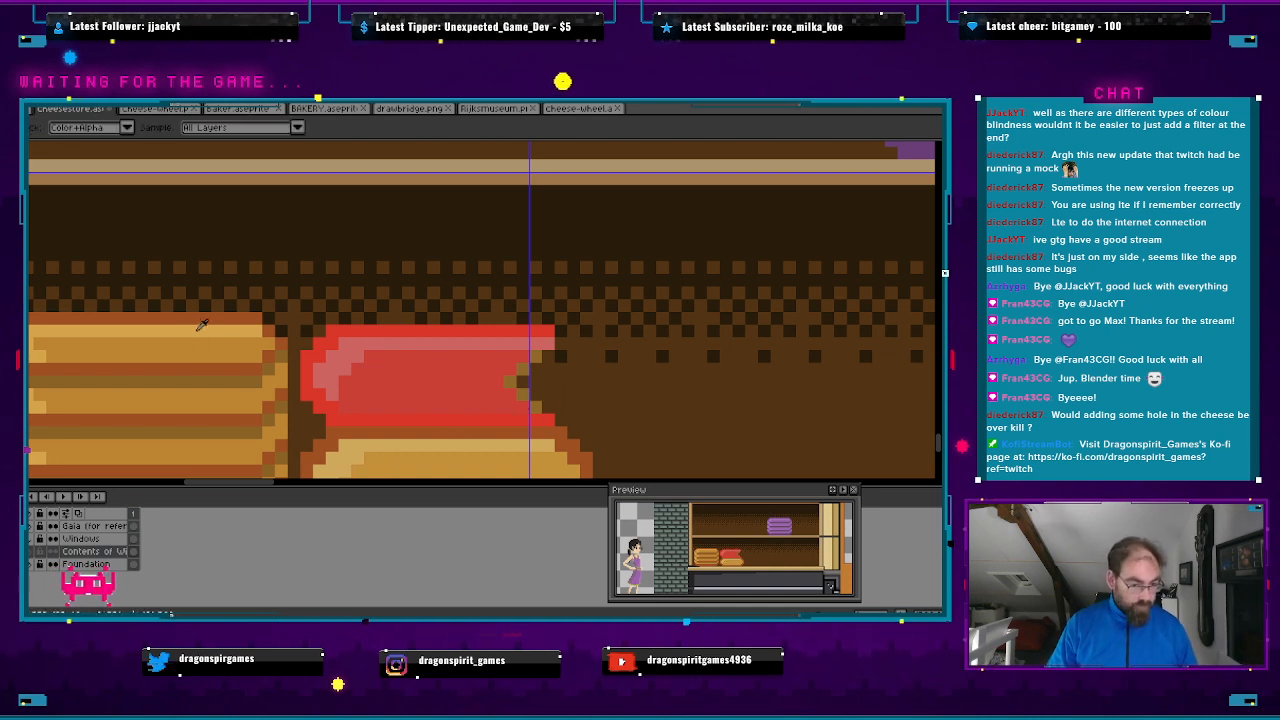
{"action": "key", "text": "b"}
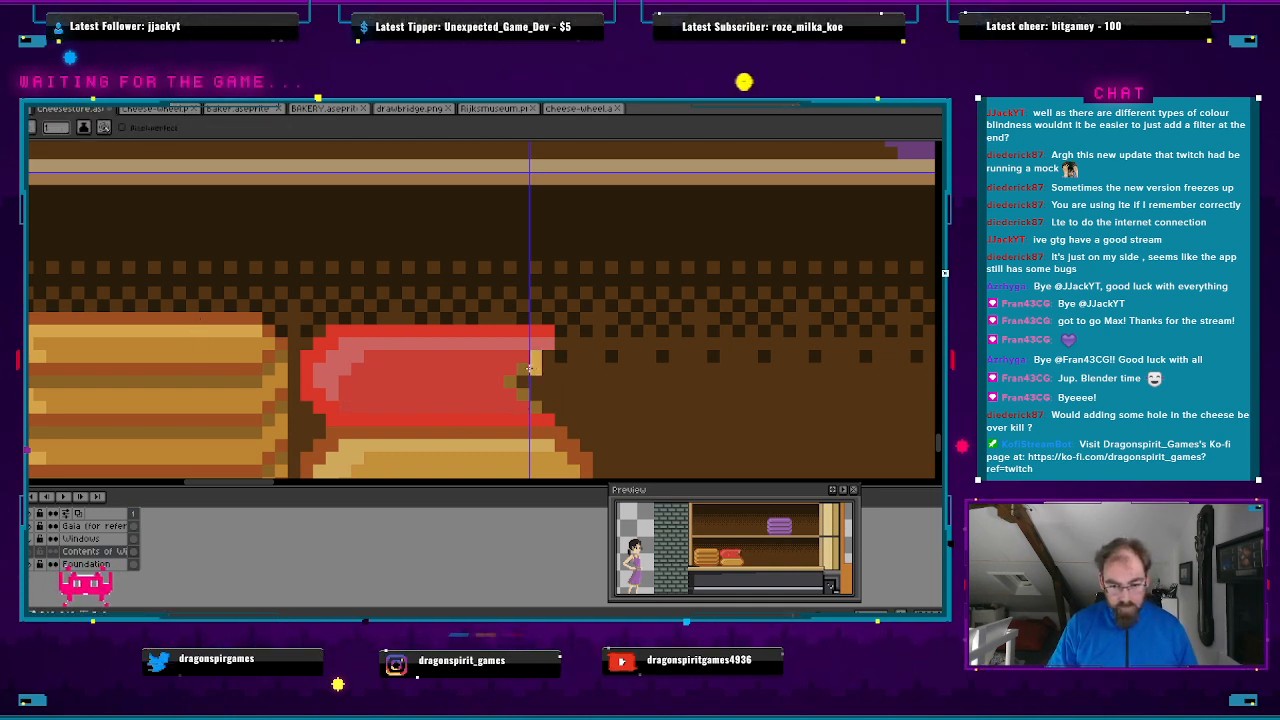
{"action": "mouse_move", "coordinate": [533, 355]}
{"action": "left_mouse_down"}
{"action": "mouse_move", "coordinate": [512, 386]}
{"action": "mouse_move", "coordinate": [530, 400]}
{"action": "left_mouse_up"}
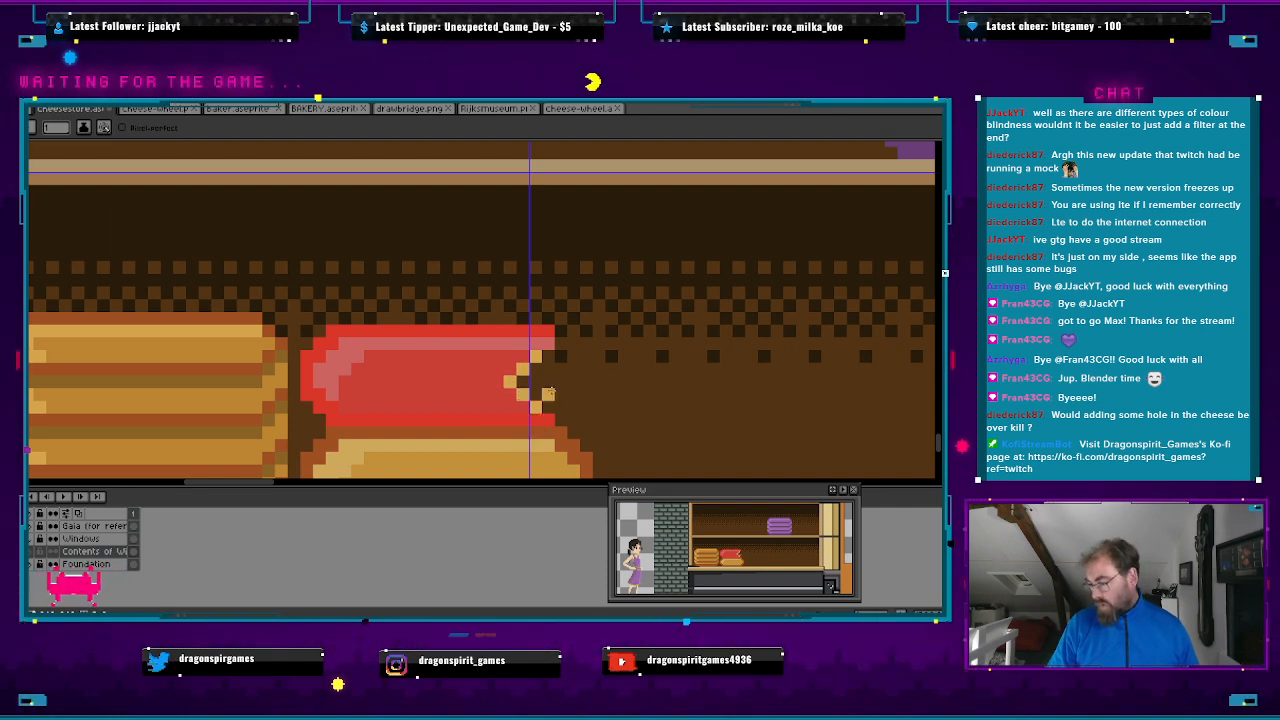
- Select the whole yellow wheel beneath the red one, shift it two pixels to the right, and deselect it
{"action": "scroll", "coordinate": [548, 392], "scroll_direction": "down", "scroll_amount": 2}
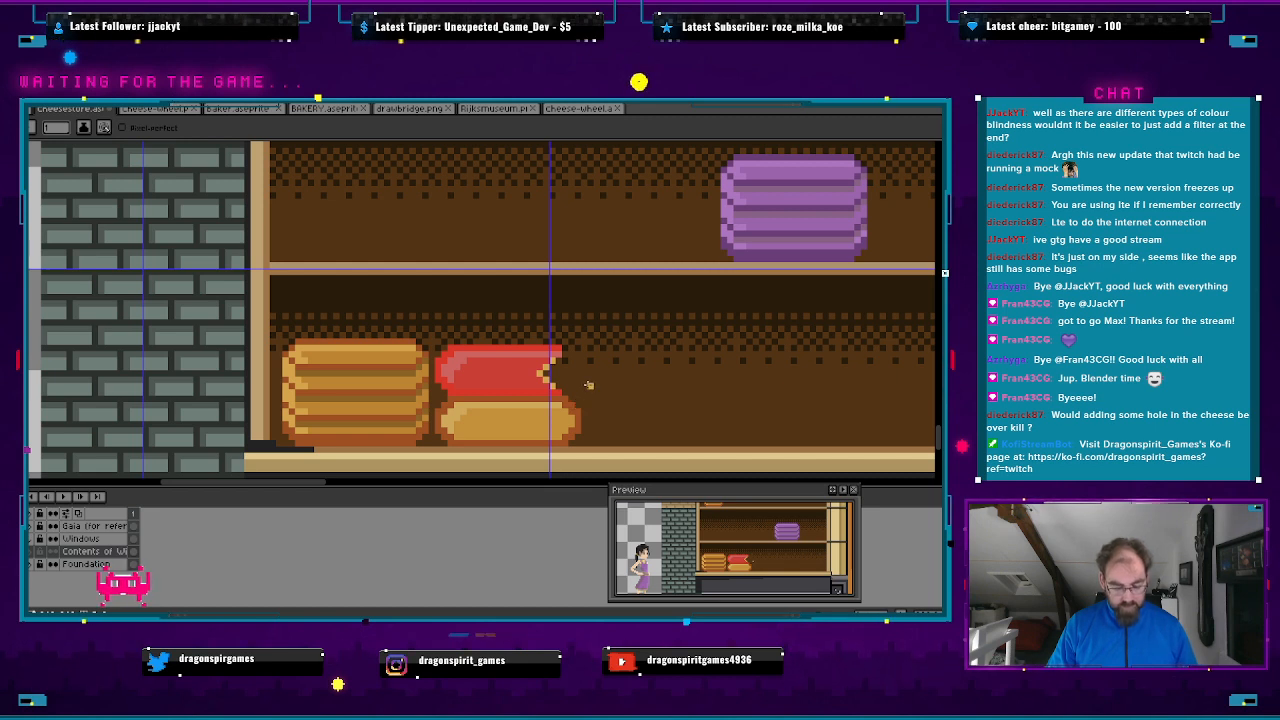
{"action": "key", "text": "m"}
{"action": "left_click_drag", "start_coordinate": [437, 398], "coordinate": [588, 447]}
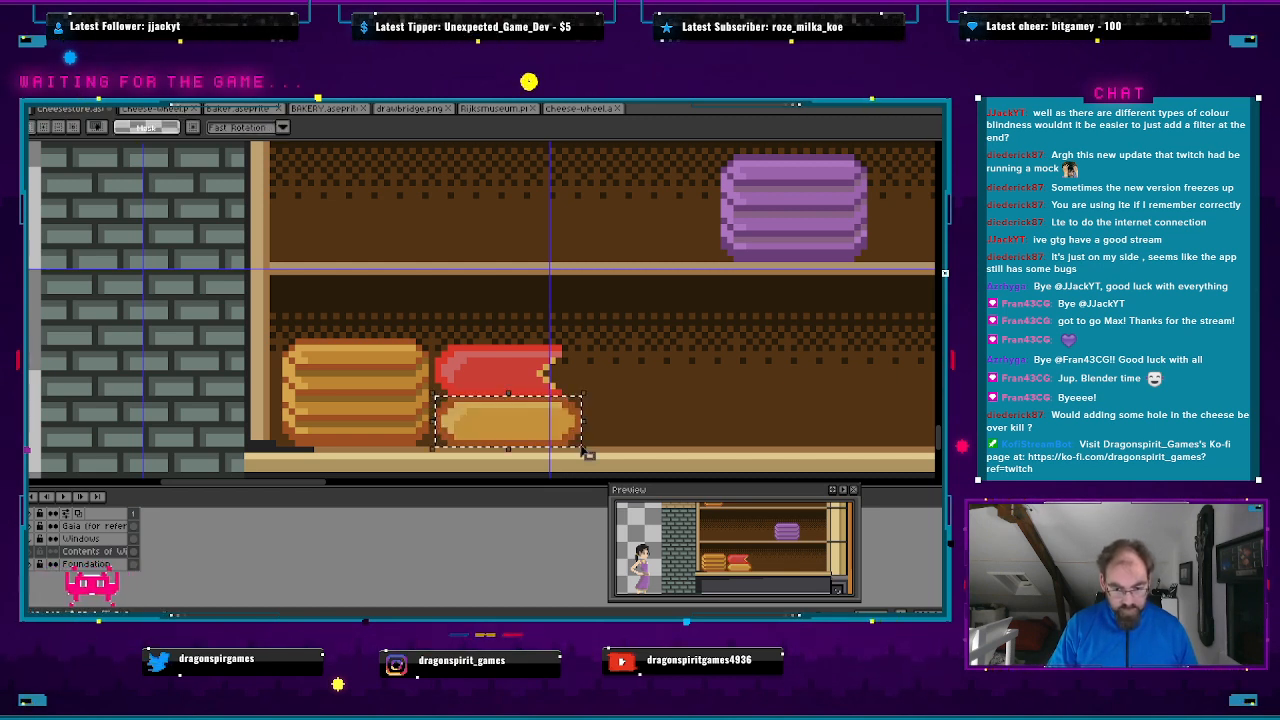
{"action": "key", "text": "Right"}
{"action": "key", "text": "Right"}
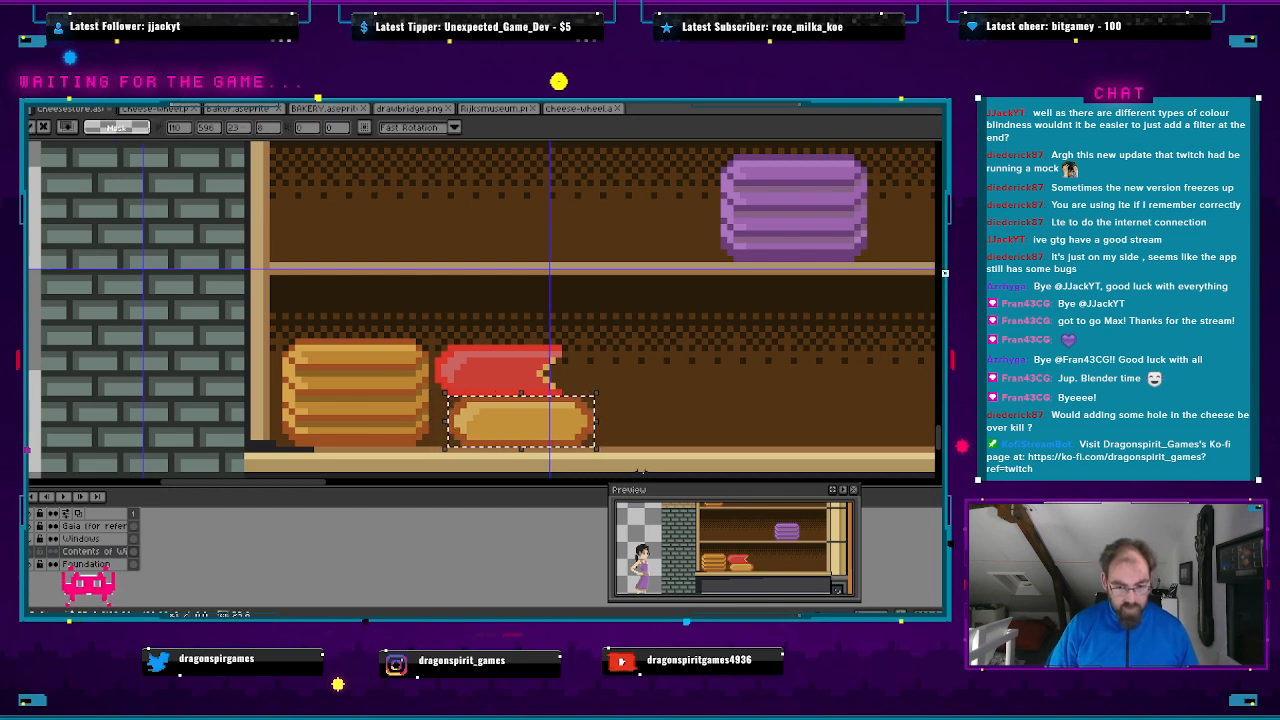
{"action": "key", "text": "ctrl+d"}
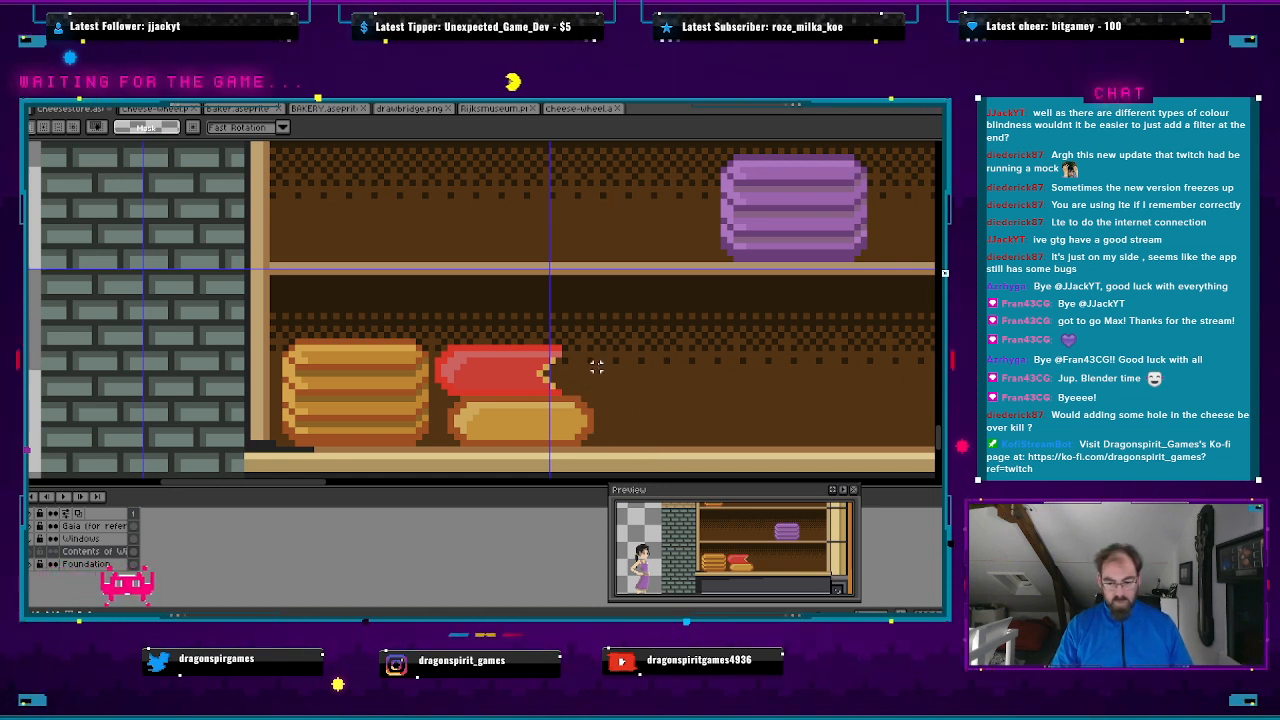
{"action": "scroll", "coordinate": [602, 372], "scroll_direction": "down", "scroll_amount": 1}
{"action": "scroll", "coordinate": [660, 337], "scroll_direction": "down", "scroll_amount": 3}
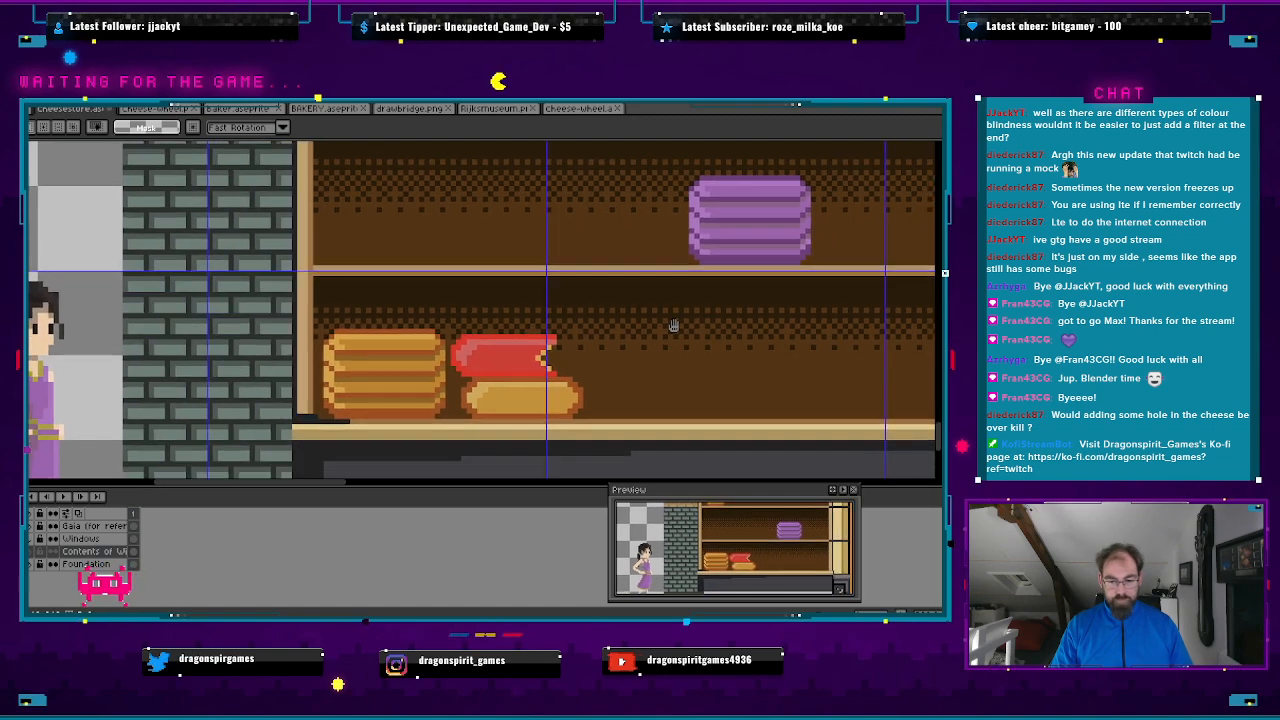
{"action": "scroll", "coordinate": [648, 336], "scroll_direction": "down", "scroll_amount": 1}
{"action": "left_click_drag", "start_coordinate": [648, 336], "coordinate": [525, 413]}
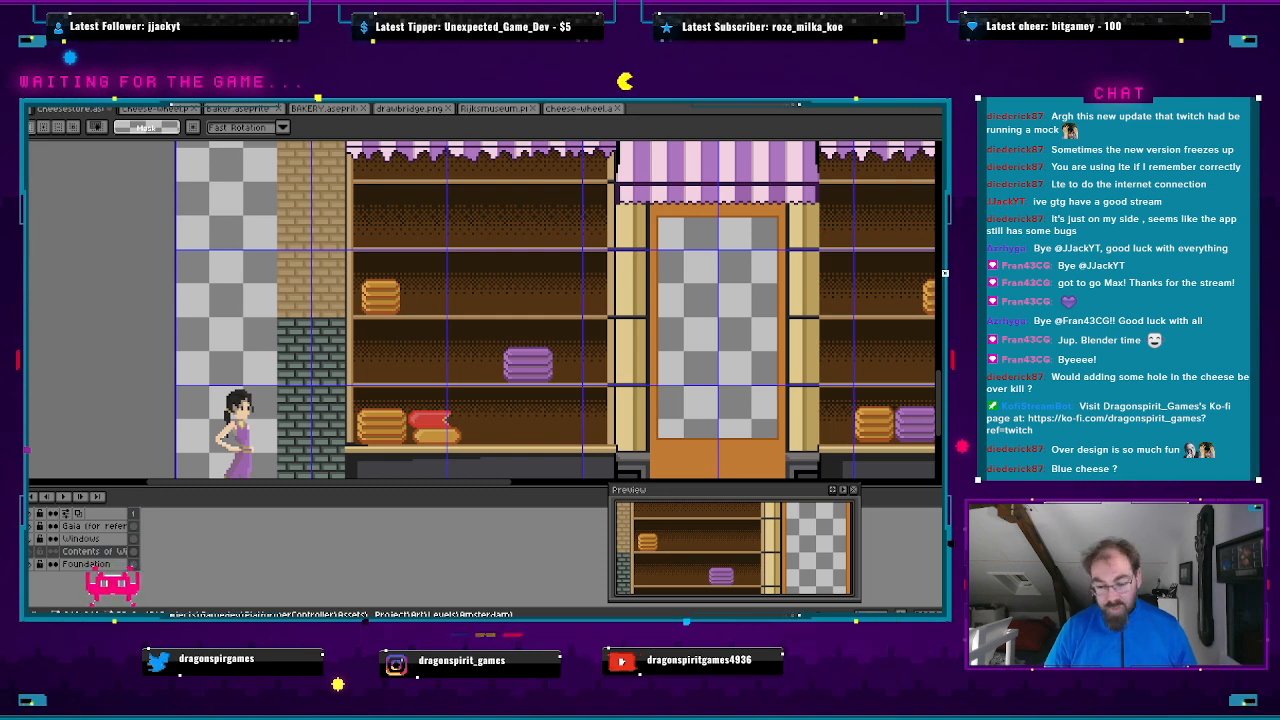
- Switch to the browser, open the Cheese Grotto image and examine the blue cheese image results for shape and colour references
{"action": "key", "text": "alt+Tab"}
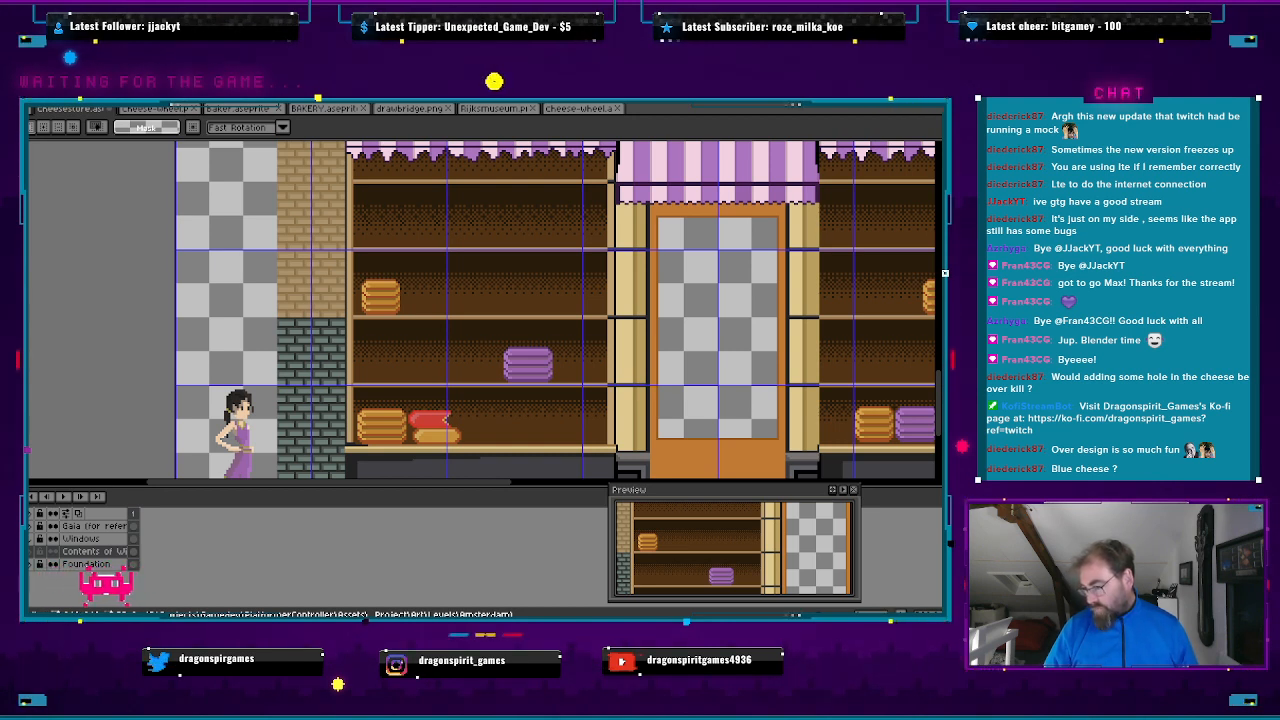
{"action": "left_click_drag", "start_coordinate": [811, 617], "coordinate": [459, 309]}
{"action": "left_click", "coordinate": [447, 423]}
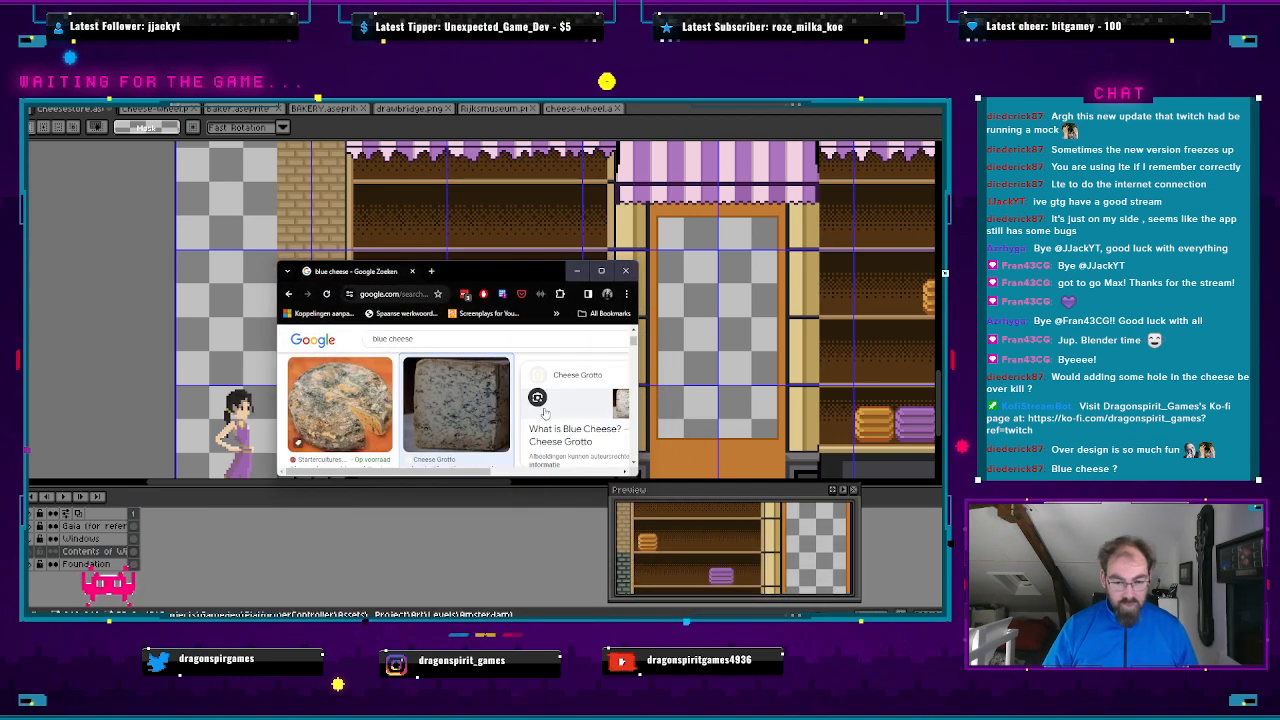
{"action": "left_click", "coordinate": [607, 290]}
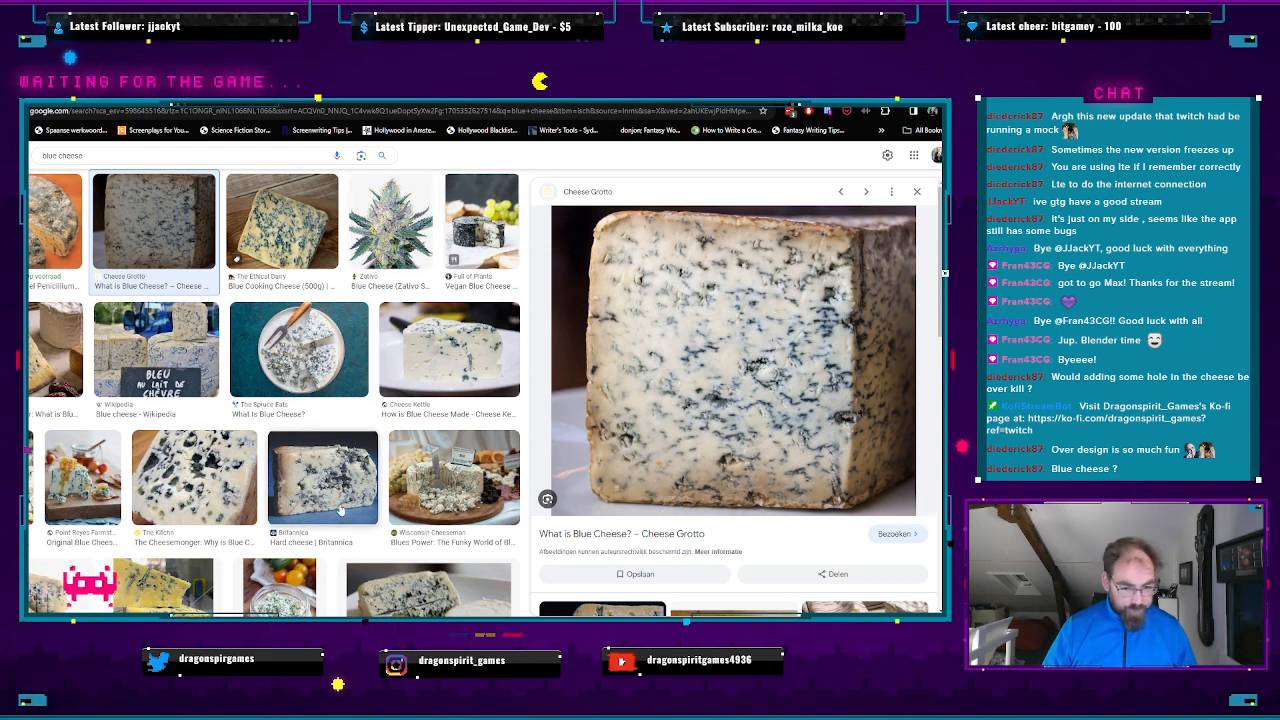
{"action": "scroll", "coordinate": [382, 483], "scroll_direction": "down", "scroll_amount": 3}
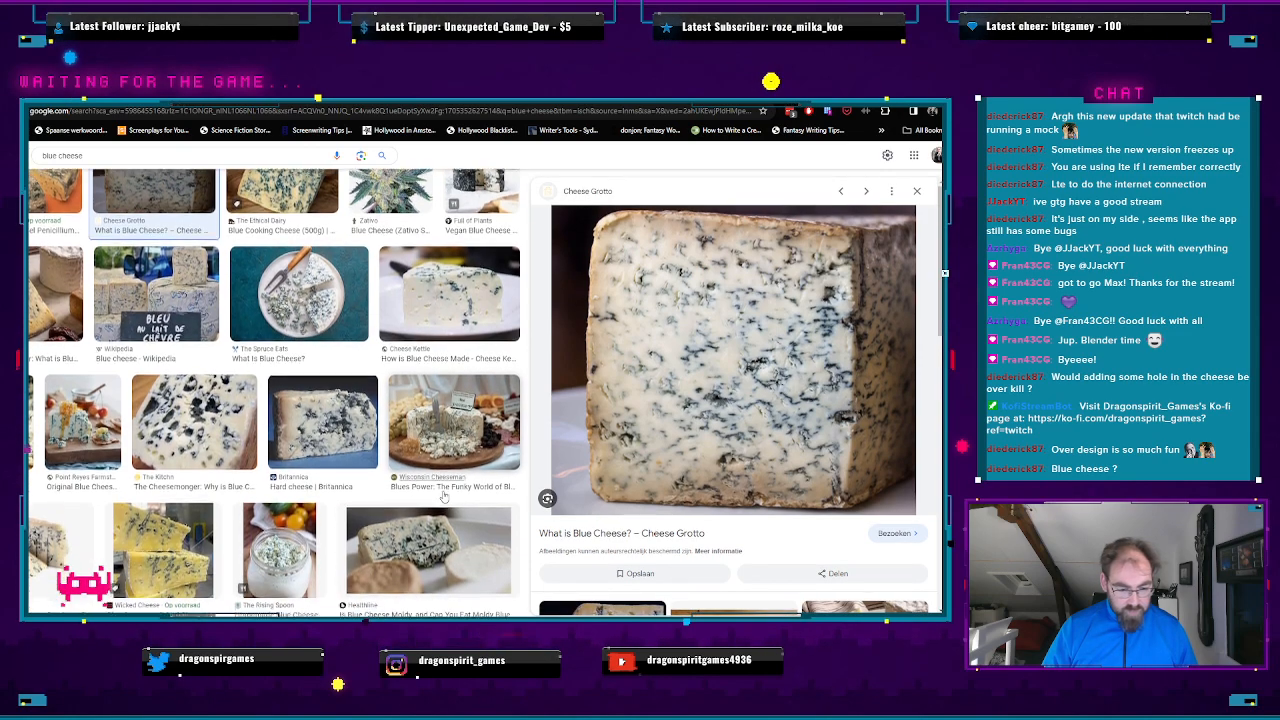
{"action": "scroll", "coordinate": [445, 497], "scroll_direction": "down", "scroll_amount": 1}
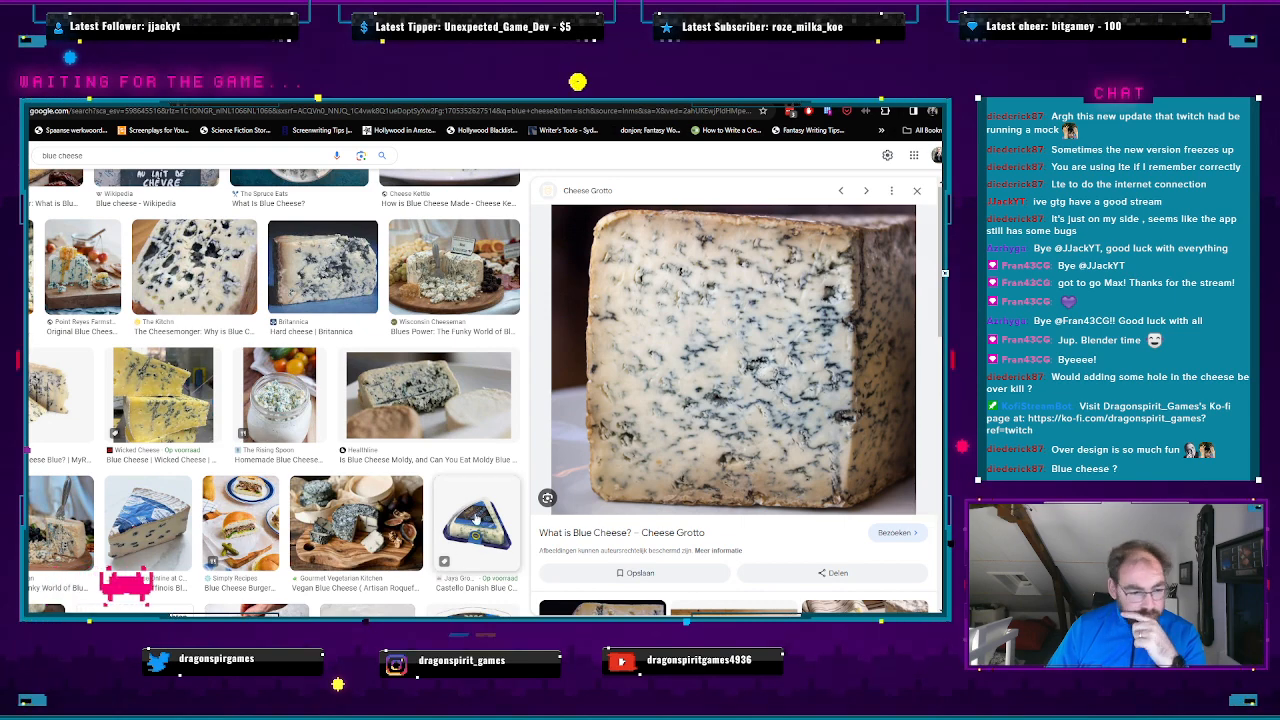
{"action": "scroll", "coordinate": [433, 496], "scroll_direction": "down", "scroll_amount": 3}
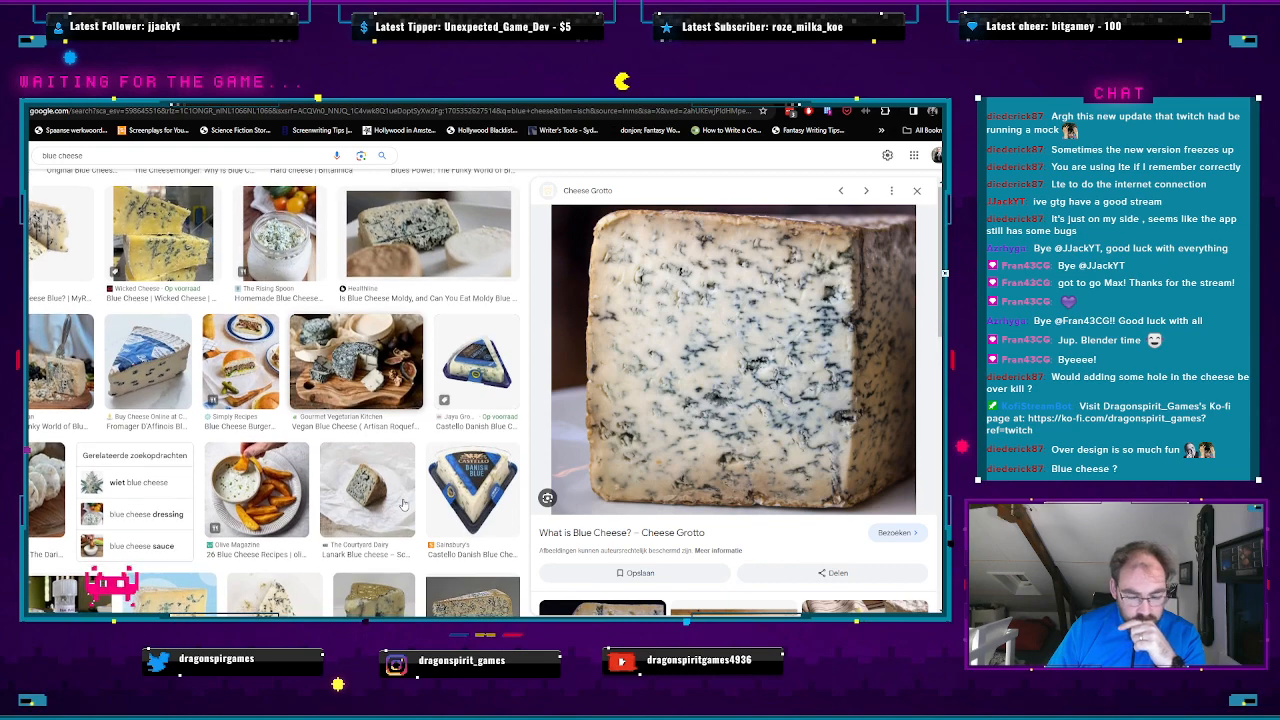
{"action": "scroll", "coordinate": [515, 460], "scroll_direction": "down", "scroll_amount": 1}
{"action": "scroll", "coordinate": [522, 455], "scroll_direction": "down", "scroll_amount": 1}
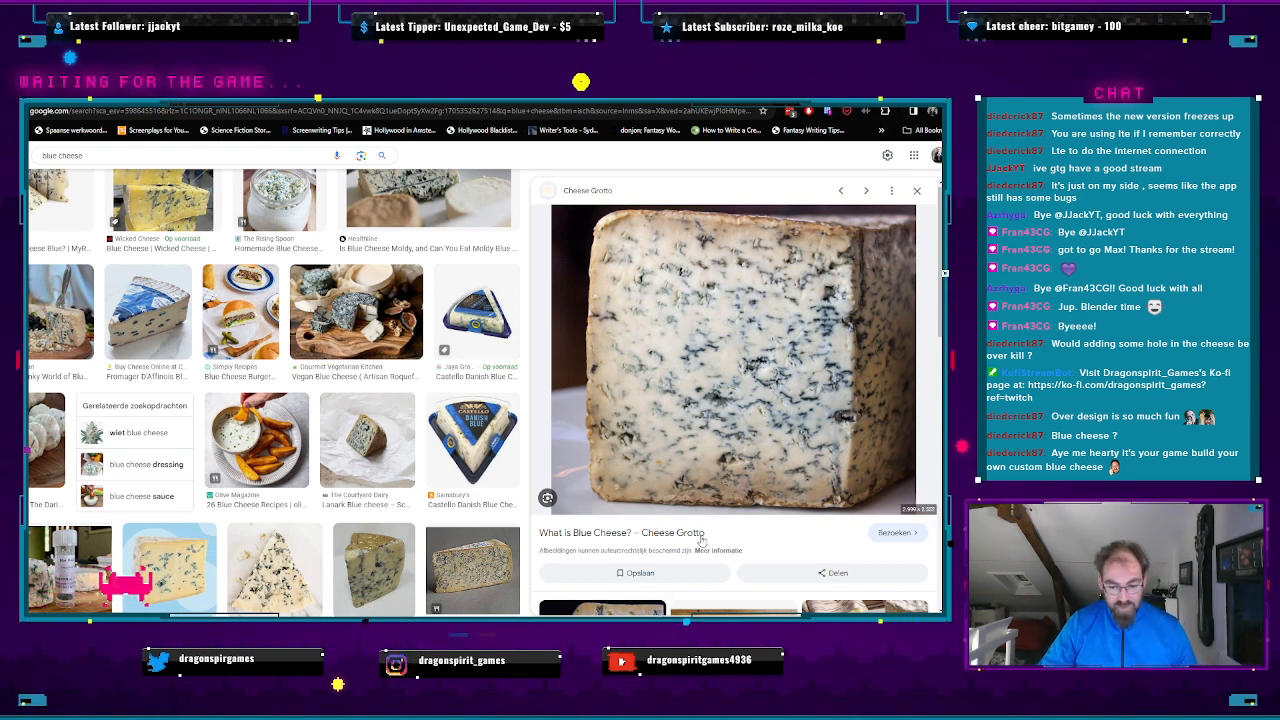
- Switch back to Aseprite and draw a solid pale cream square block on the lower shelf, beside the stacked red and yellow wheels
{"action": "key", "text": "alt+Tab"}
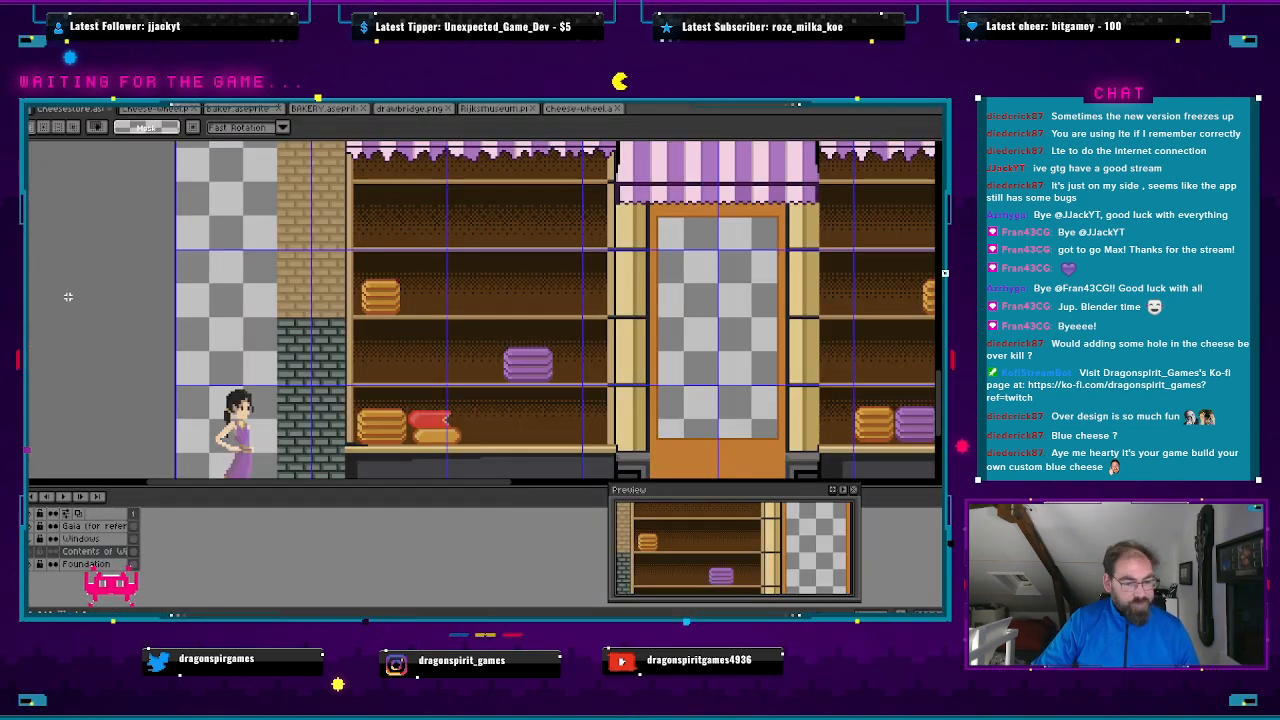
{"action": "scroll", "coordinate": [443, 422], "scroll_direction": "up", "scroll_amount": 2}
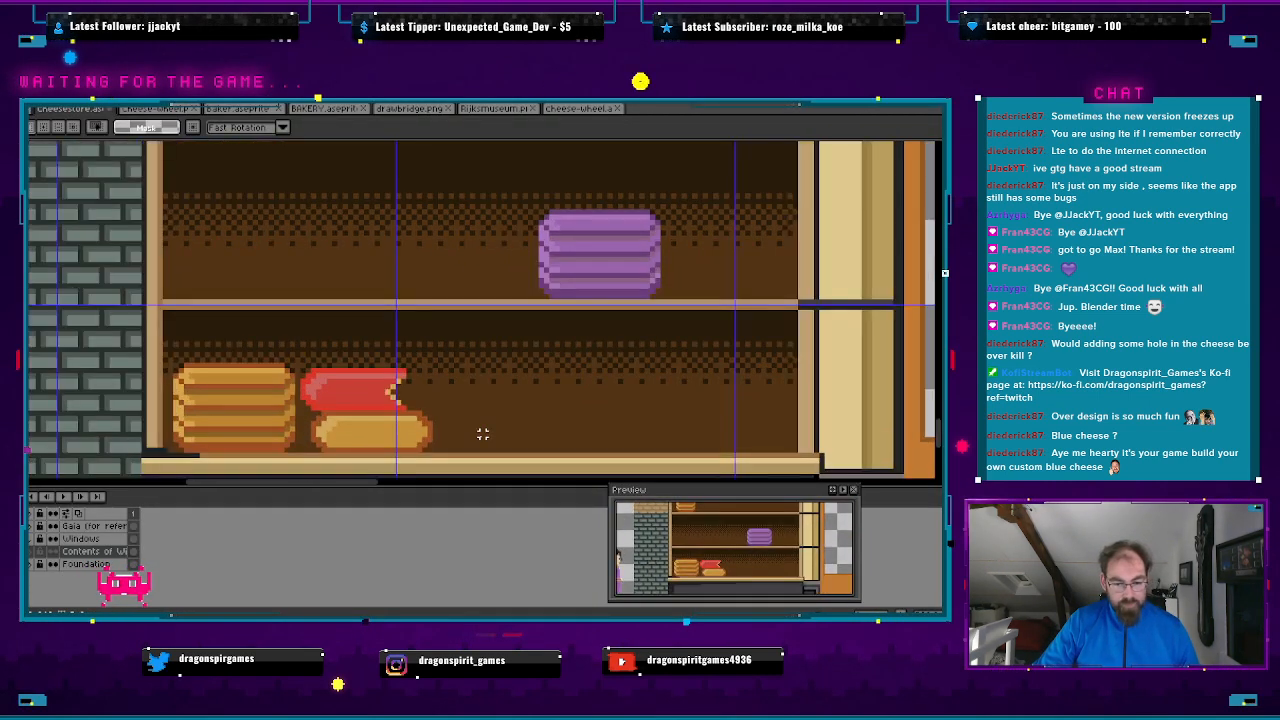
{"action": "scroll", "coordinate": [449, 417], "scroll_direction": "up", "scroll_amount": 1}
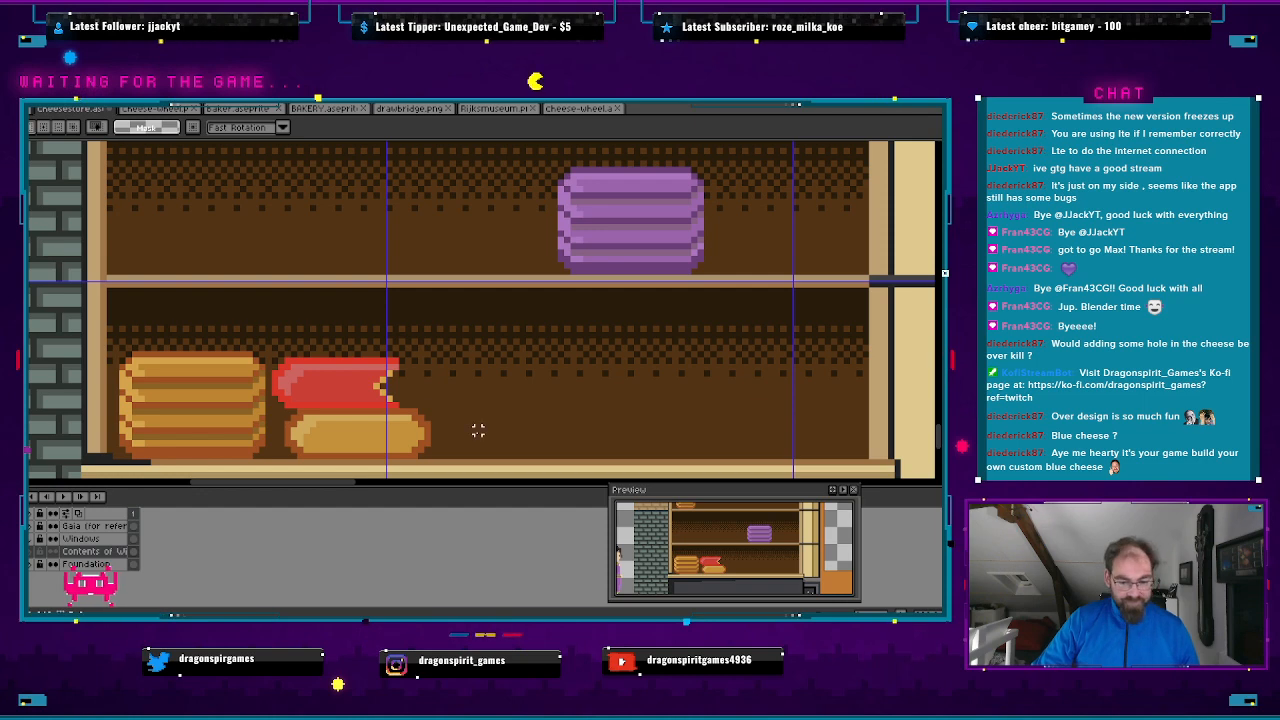
{"action": "scroll", "coordinate": [476, 428], "scroll_direction": "up", "scroll_amount": 1}
{"action": "scroll", "coordinate": [475, 430], "scroll_direction": "down", "scroll_amount": 1}
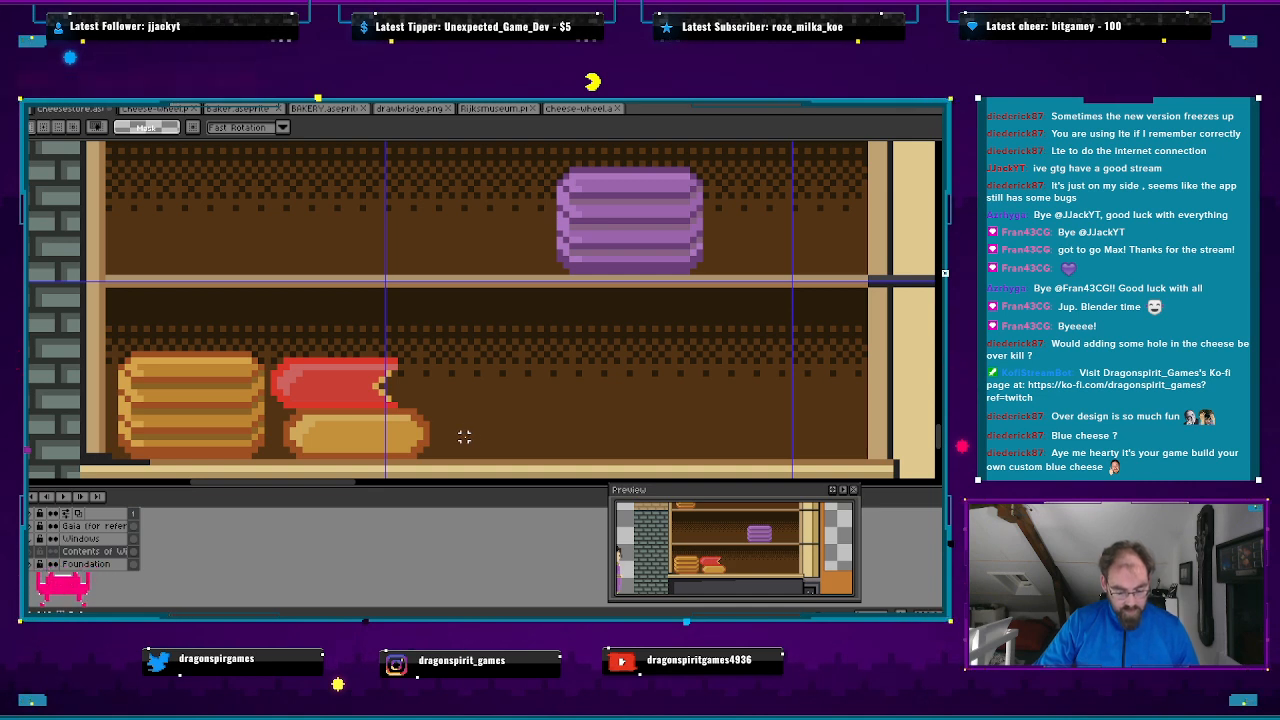
{"action": "key", "text": "b"}
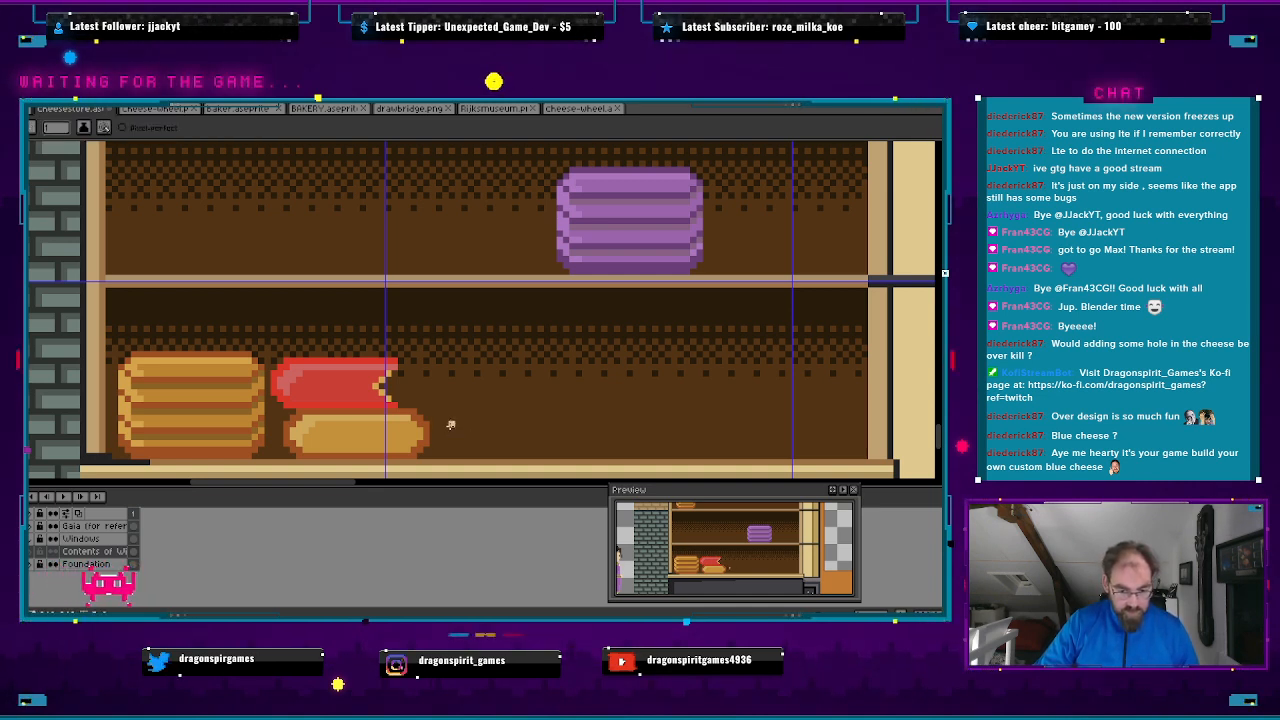
{"action": "left_click_drag", "start_coordinate": [451, 414], "coordinate": [452, 434]}
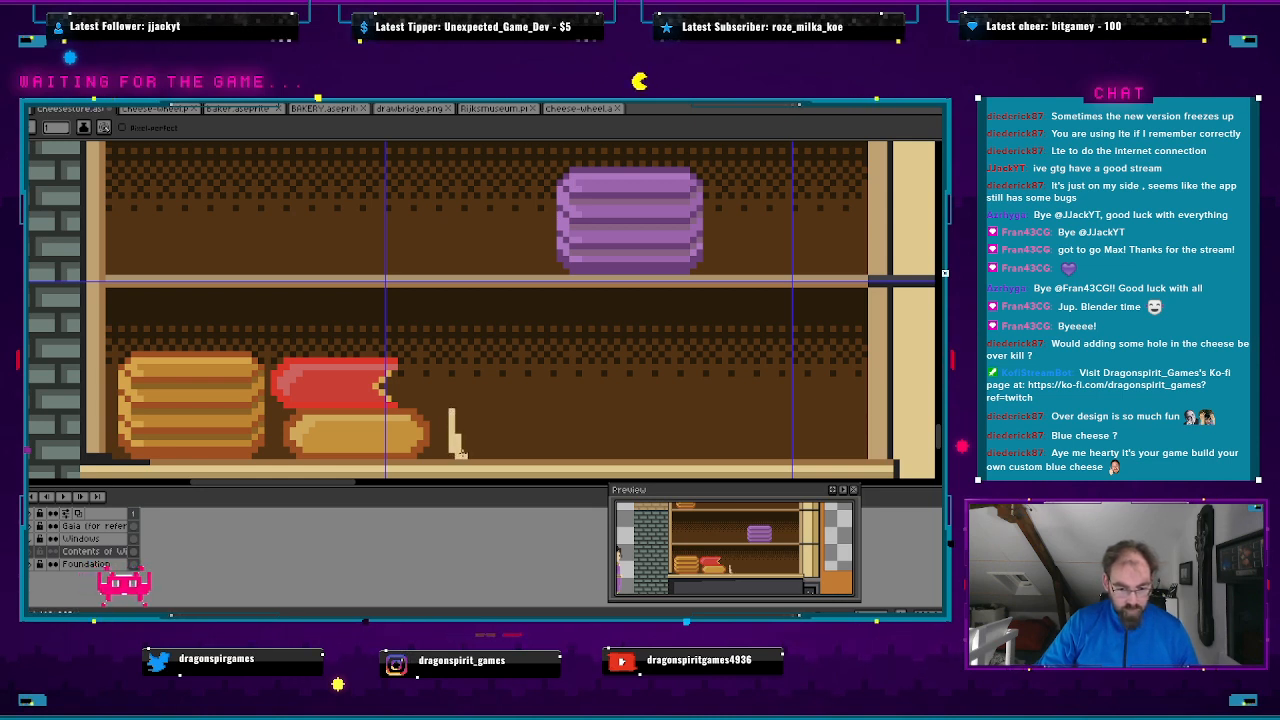
{"action": "mouse_move", "coordinate": [458, 453]}
{"action": "left_mouse_down"}
{"action": "mouse_move", "coordinate": [495, 455]}
{"action": "mouse_move", "coordinate": [497, 440]}
{"action": "left_mouse_up"}
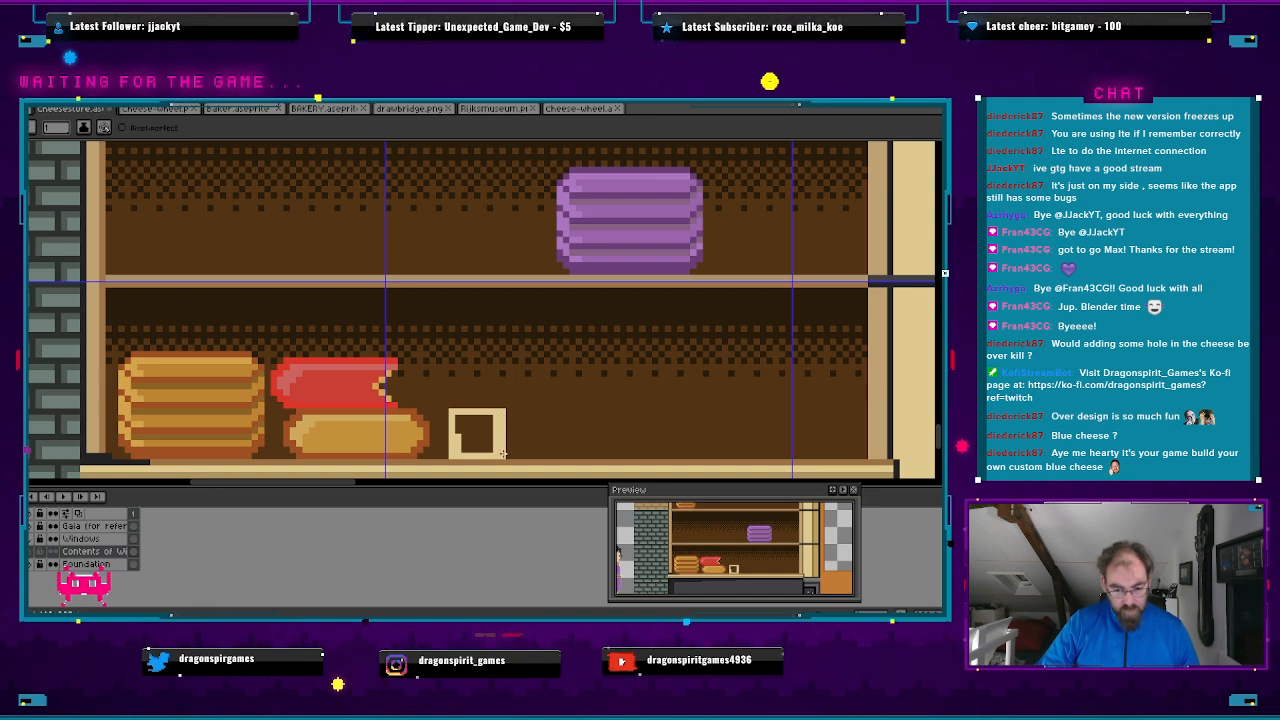
{"action": "mouse_move", "coordinate": [472, 448]}
{"action": "left_mouse_down"}
{"action": "mouse_move", "coordinate": [489, 447]}
{"action": "mouse_move", "coordinate": [489, 430]}
{"action": "mouse_move", "coordinate": [456, 430]}
{"action": "mouse_move", "coordinate": [481, 429]}
{"action": "left_mouse_up"}
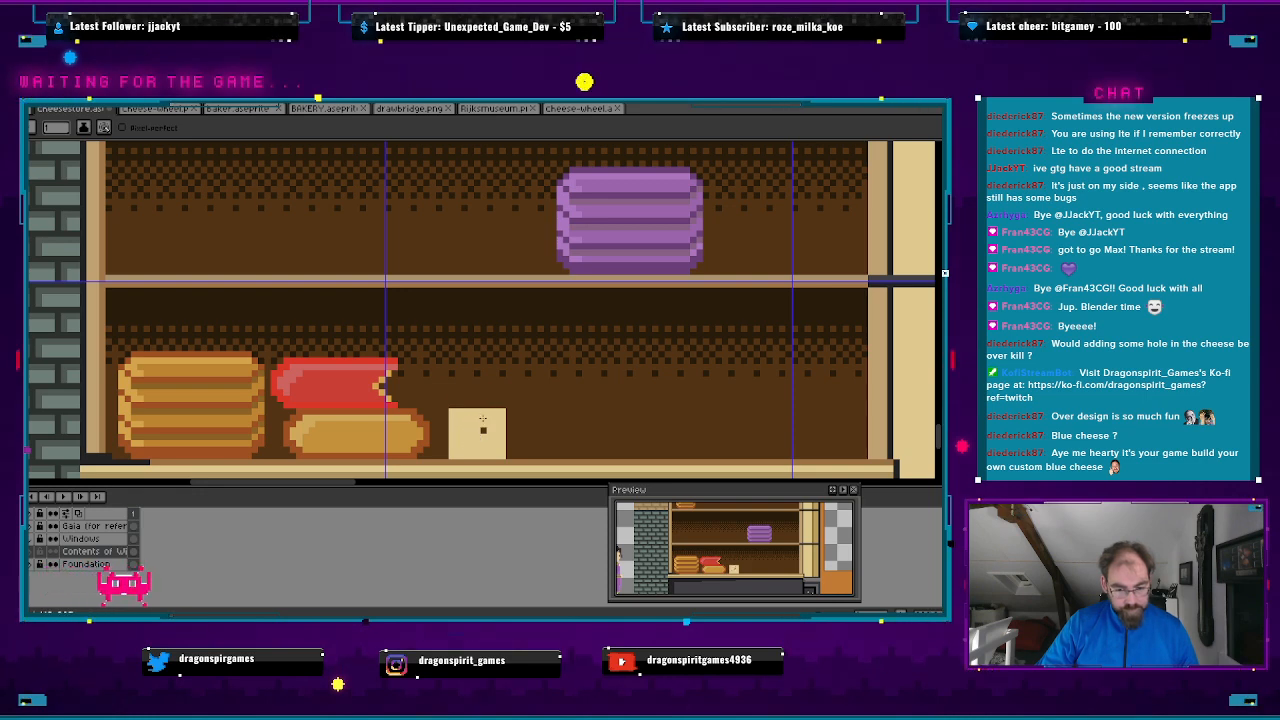
- Check the blue cheese reference and draw a one-pixel orange-brown rind along the top edge of the pale block
{"action": "key", "text": "i"}
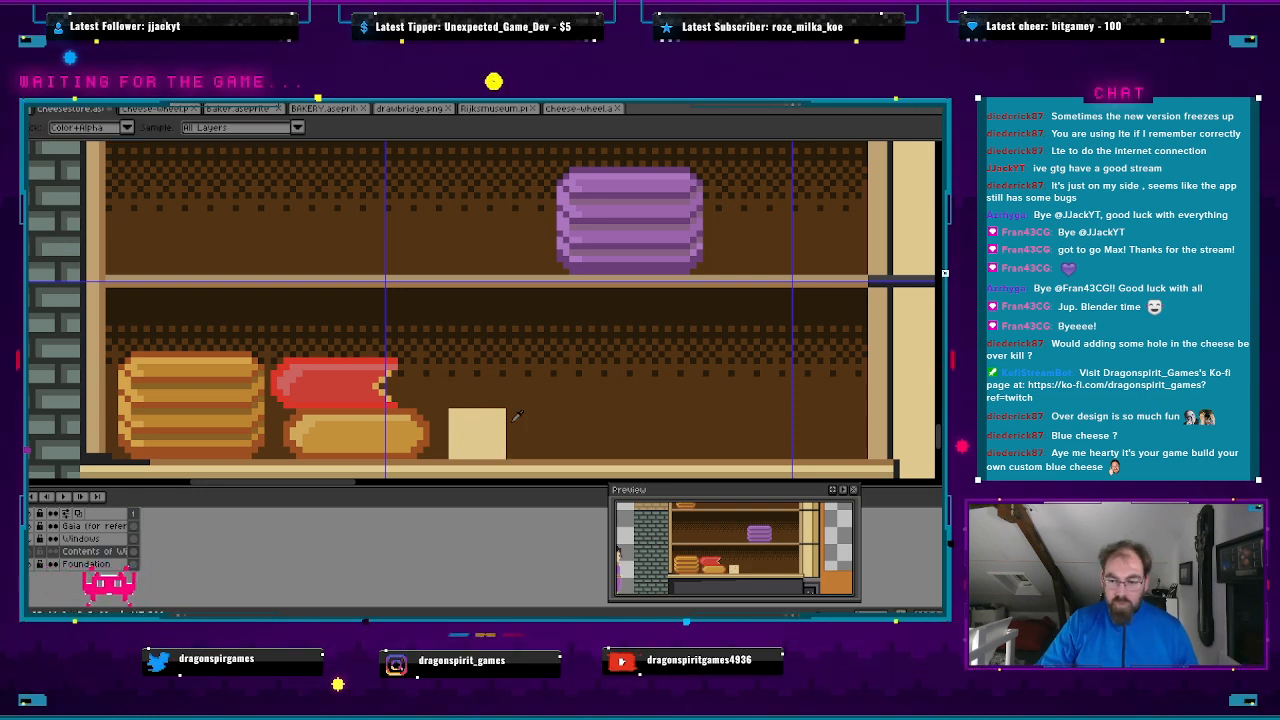
{"action": "key", "text": "alt+Tab"}
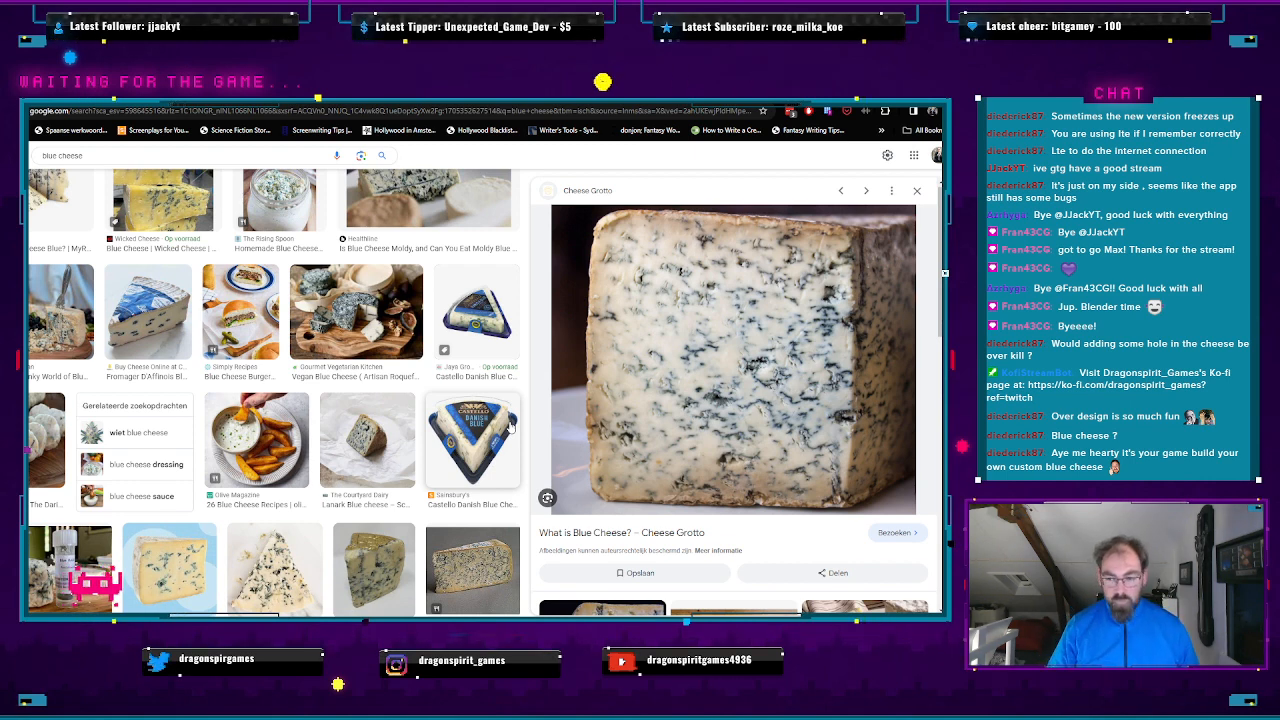
{"action": "key", "text": "alt+Tab"}
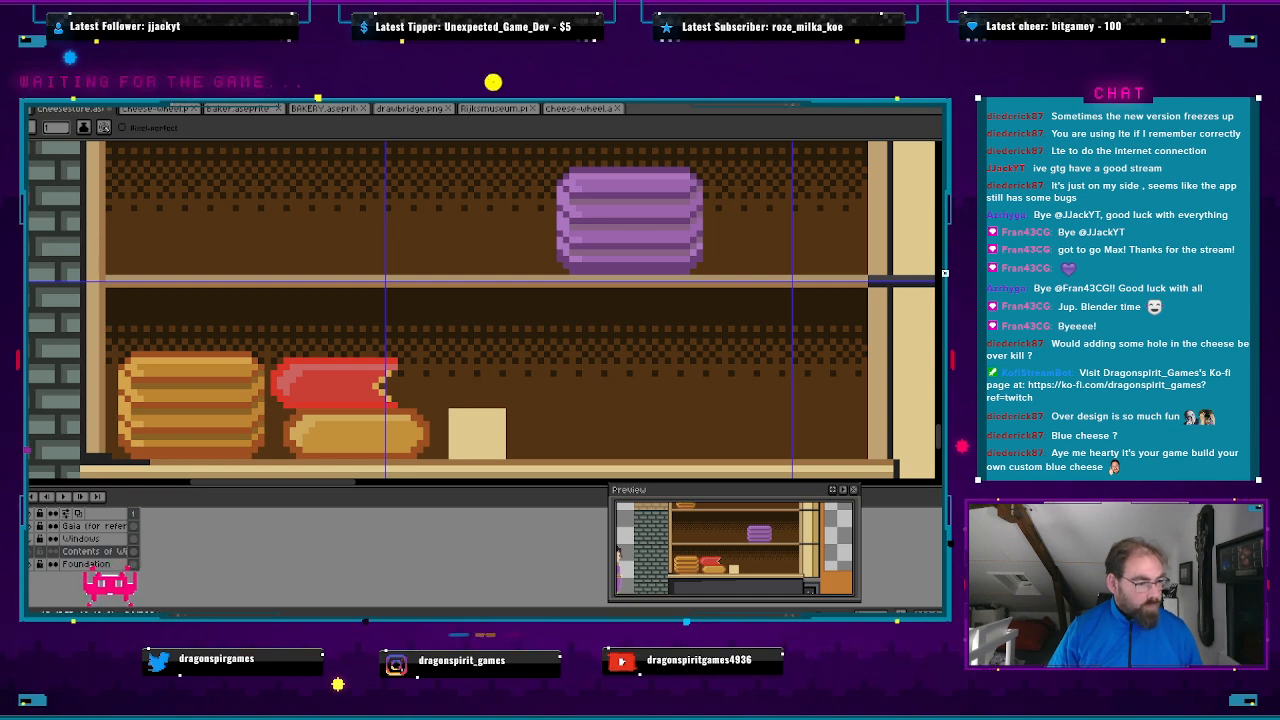
{"action": "scroll", "coordinate": [458, 408], "scroll_direction": "up", "scroll_amount": 1}
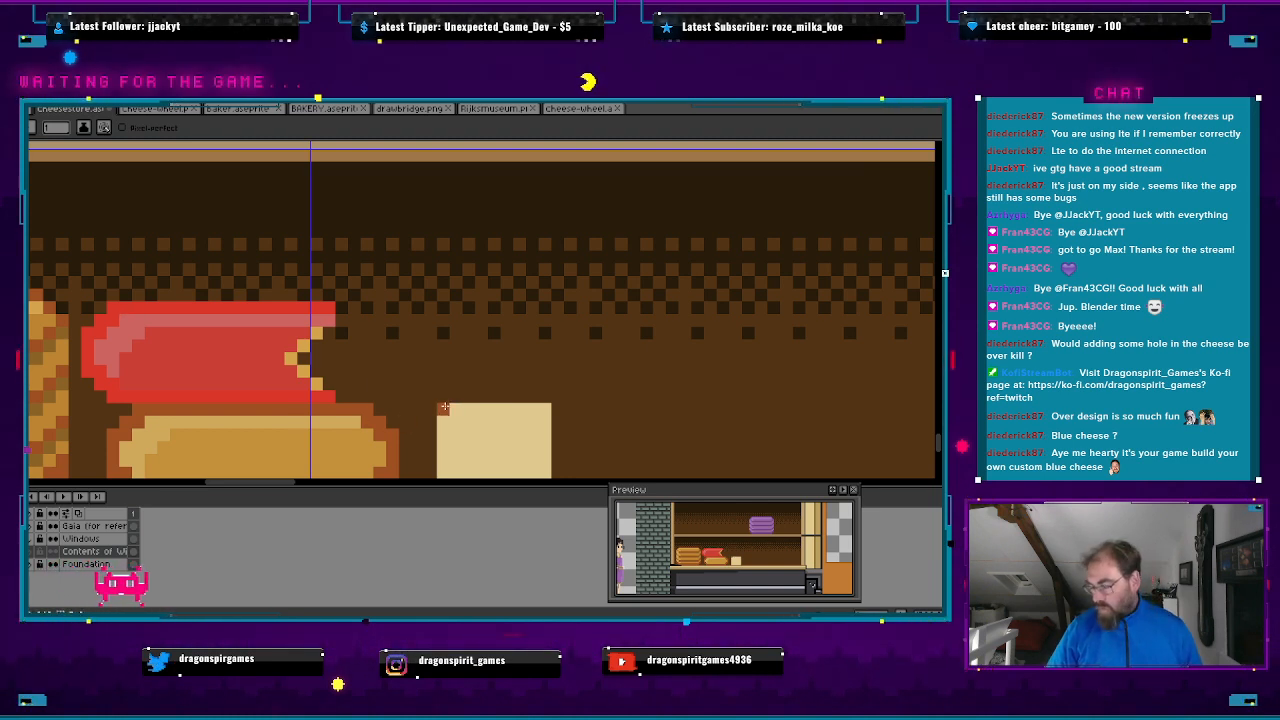
{"action": "left_click_drag", "start_coordinate": [444, 407], "coordinate": [544, 410]}
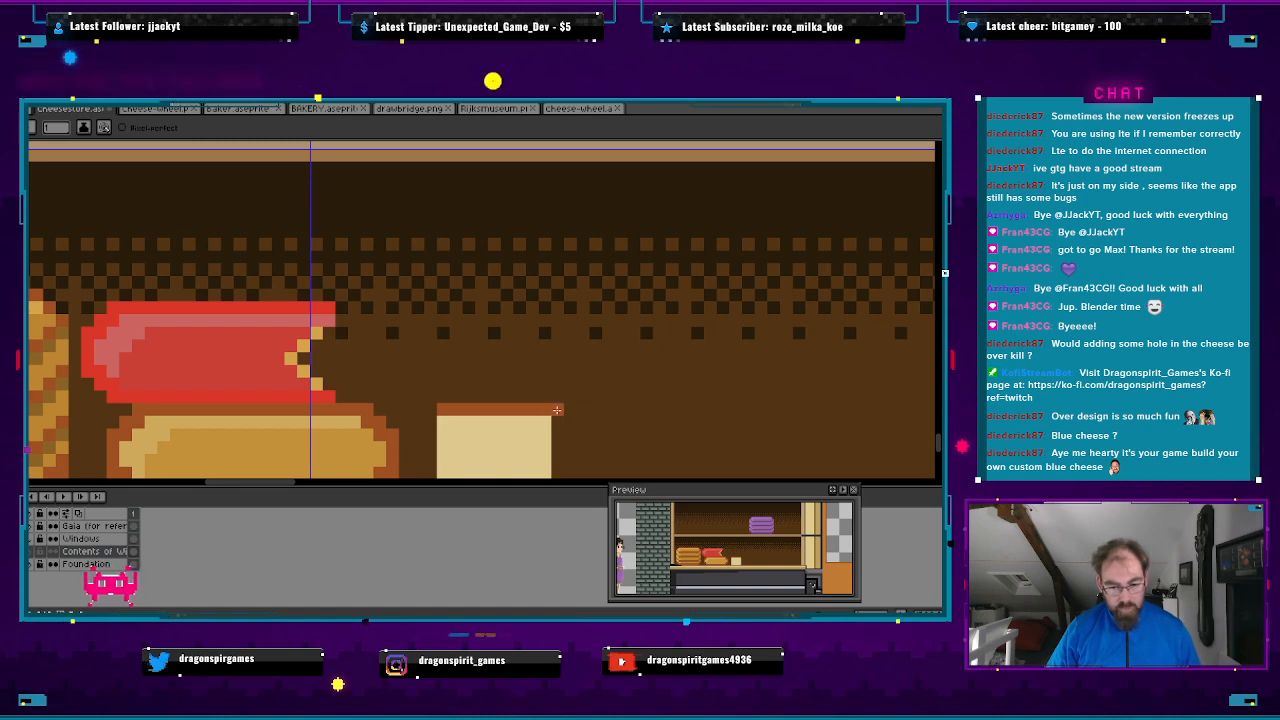
- Check the blue cheese photo in the browser, trim the block's upper-left corner in Aseprite and draw an orange-brown rind down its left edge
{"action": "scroll", "coordinate": [565, 417], "scroll_direction": "down", "scroll_amount": 1}
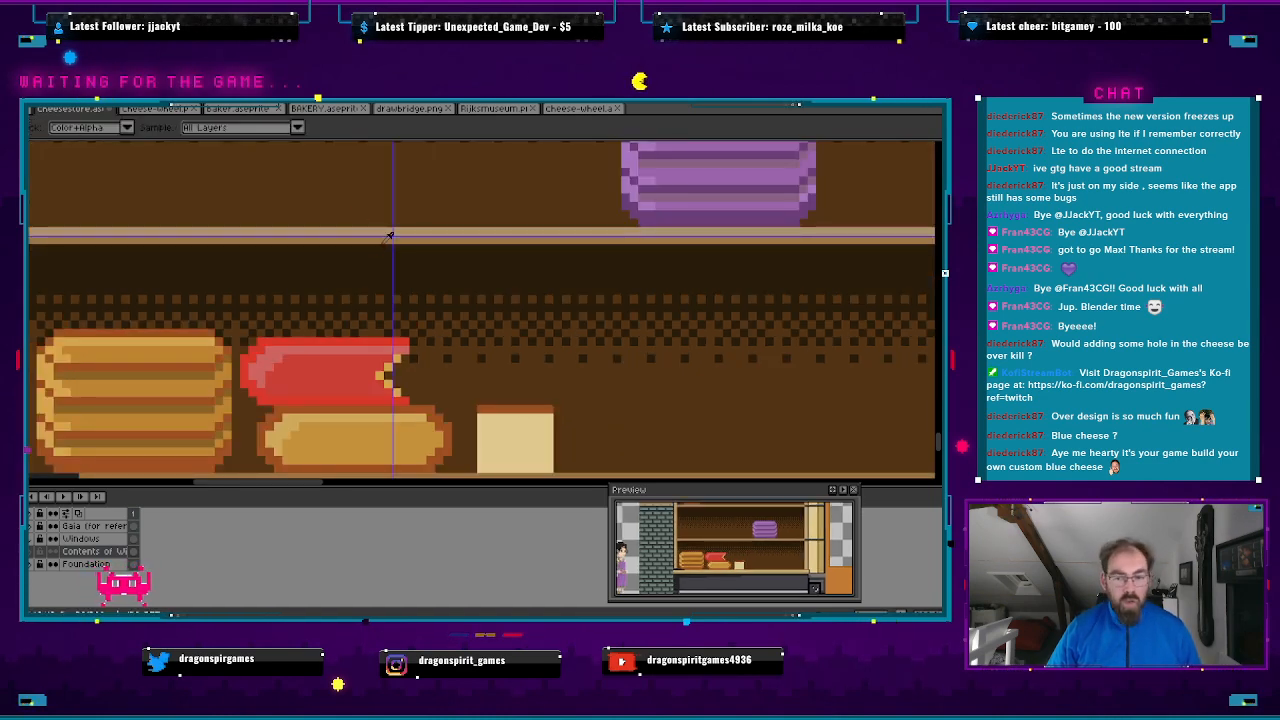
{"action": "key", "text": "alt+Tab"}
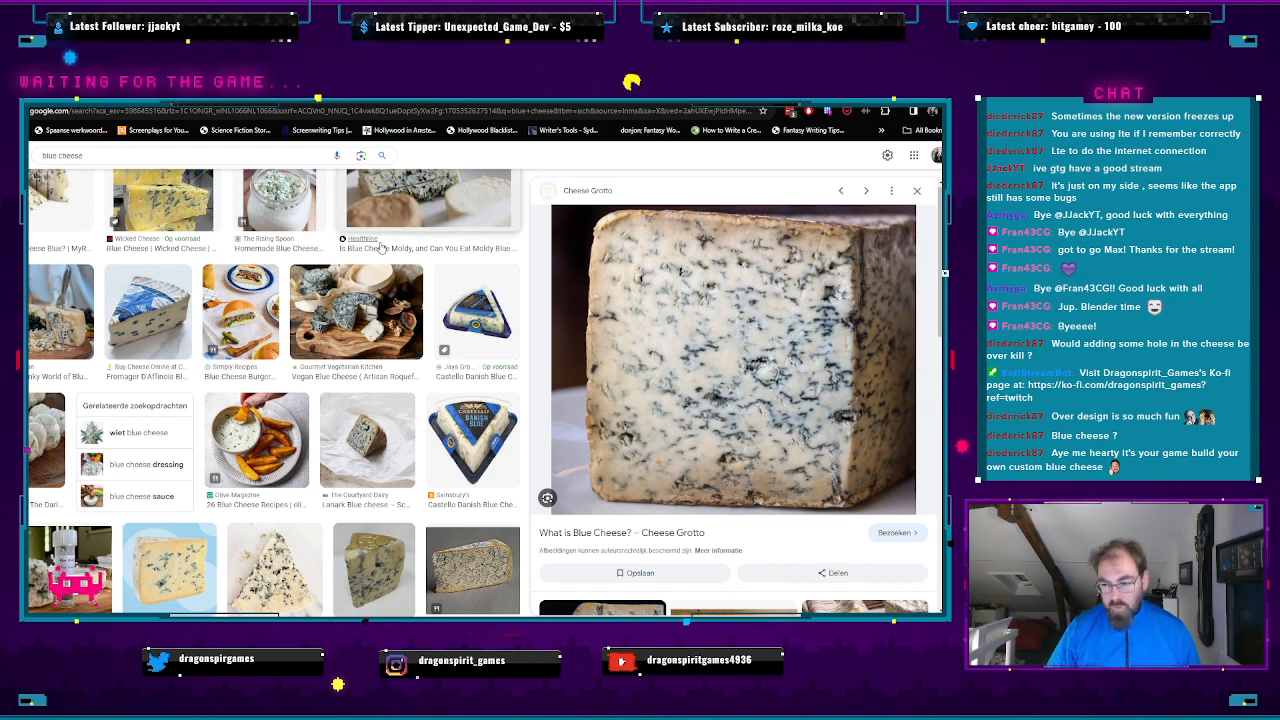
{"action": "key", "text": "alt+Tab"}
{"action": "key", "text": "alt+Tab"}
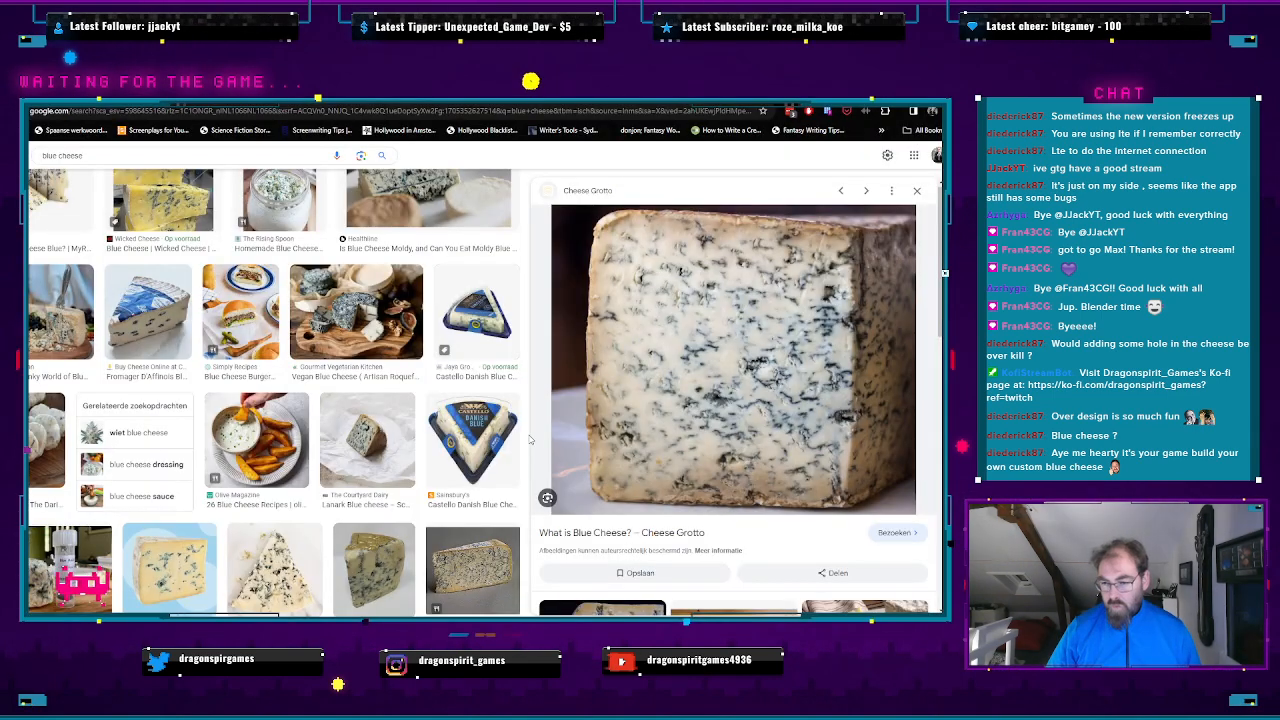
{"action": "key", "text": "alt+Tab"}
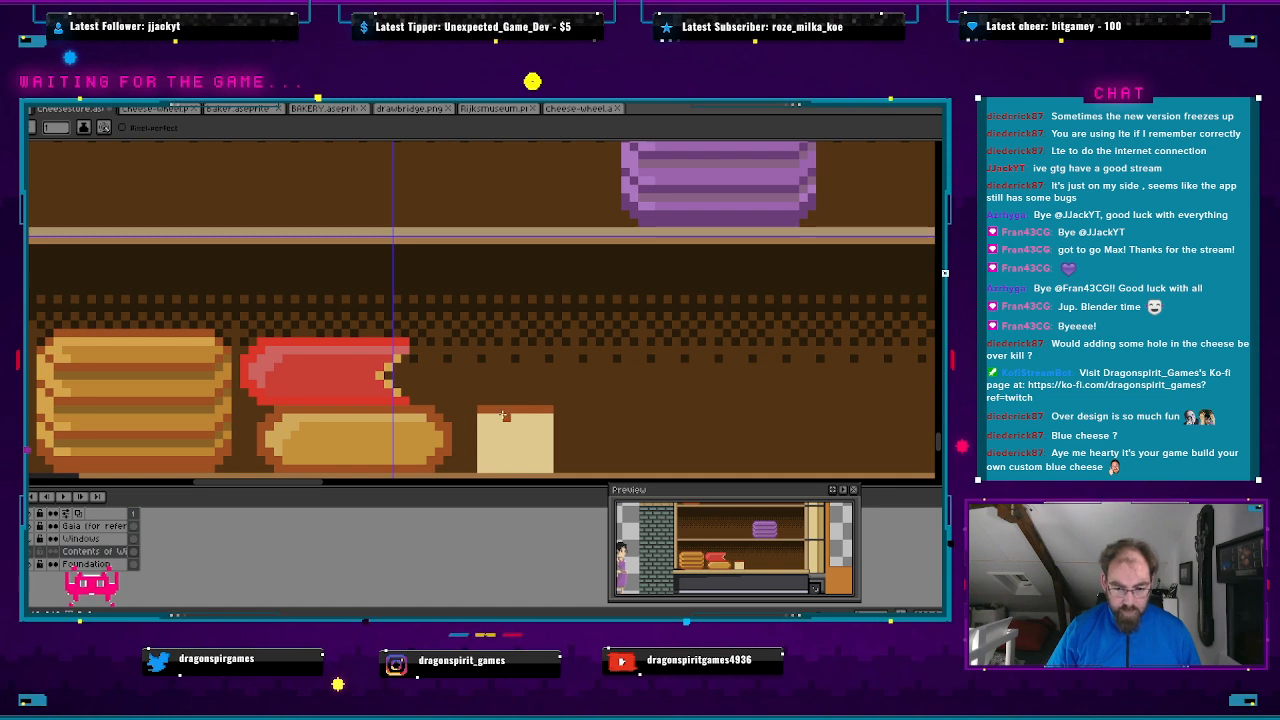
{"action": "key", "text": "alt+Tab"}
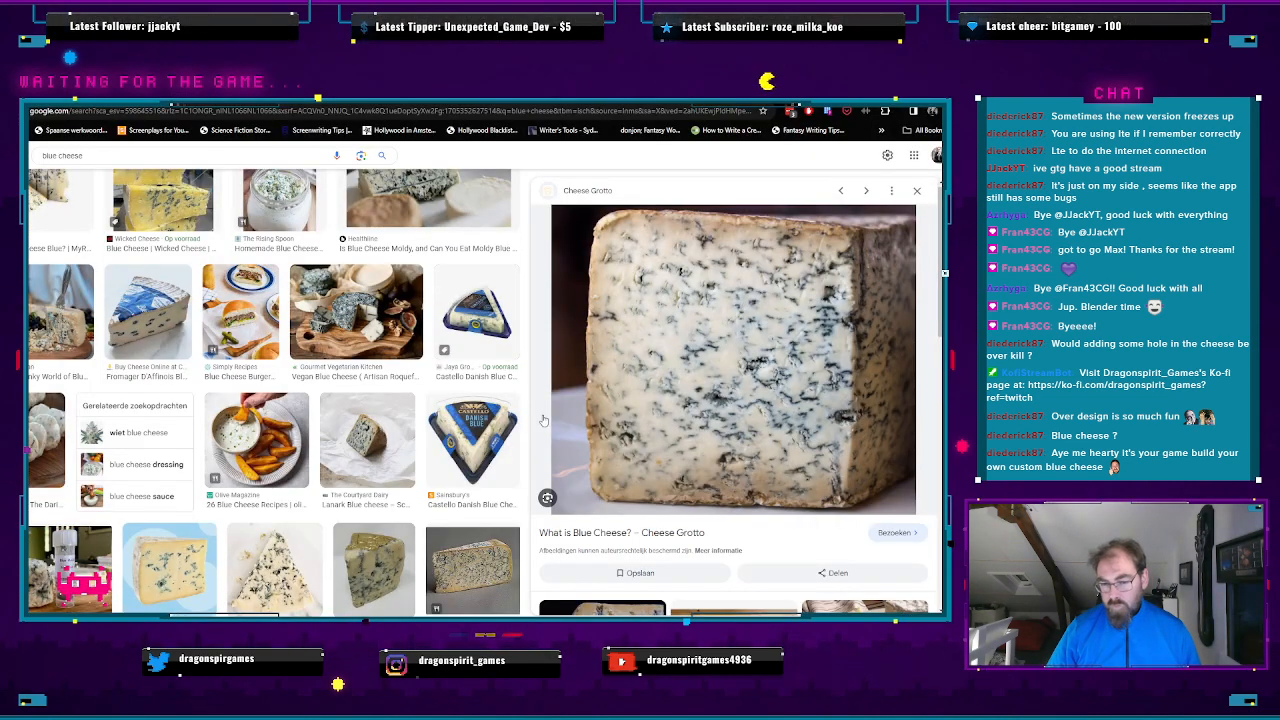
{"action": "key", "text": "alt+Tab"}
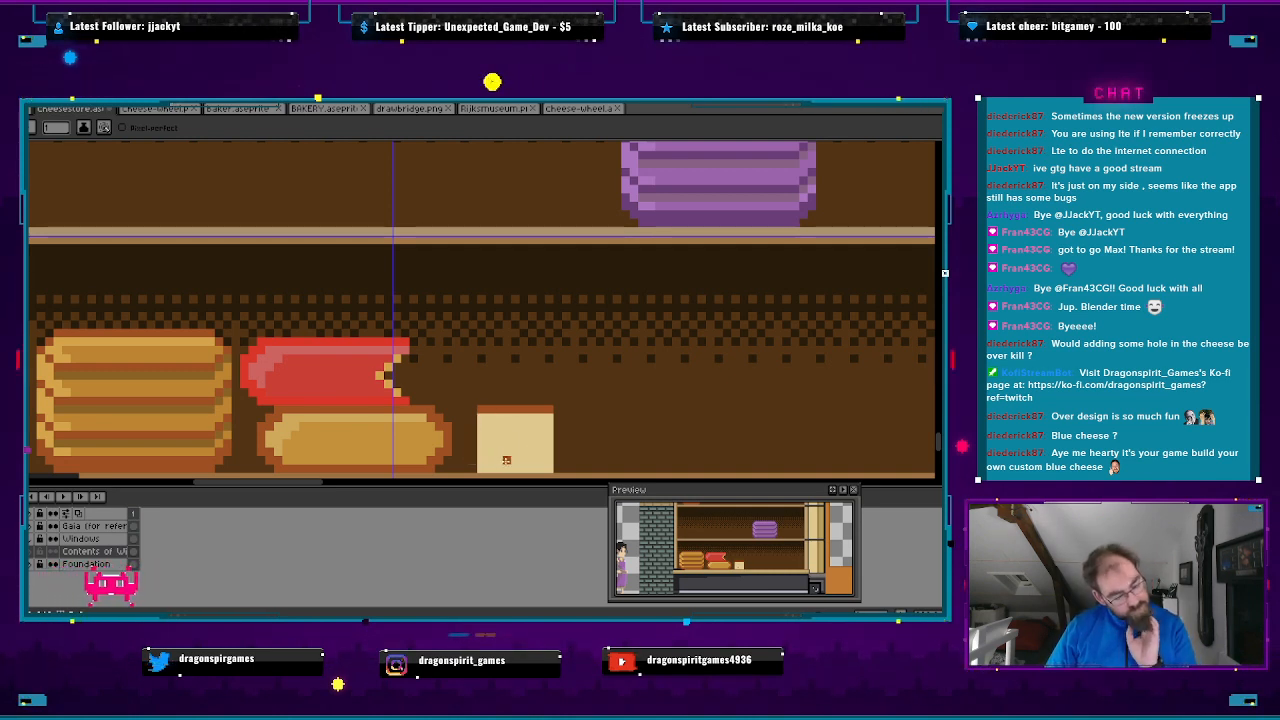
{"action": "key", "text": "e"}
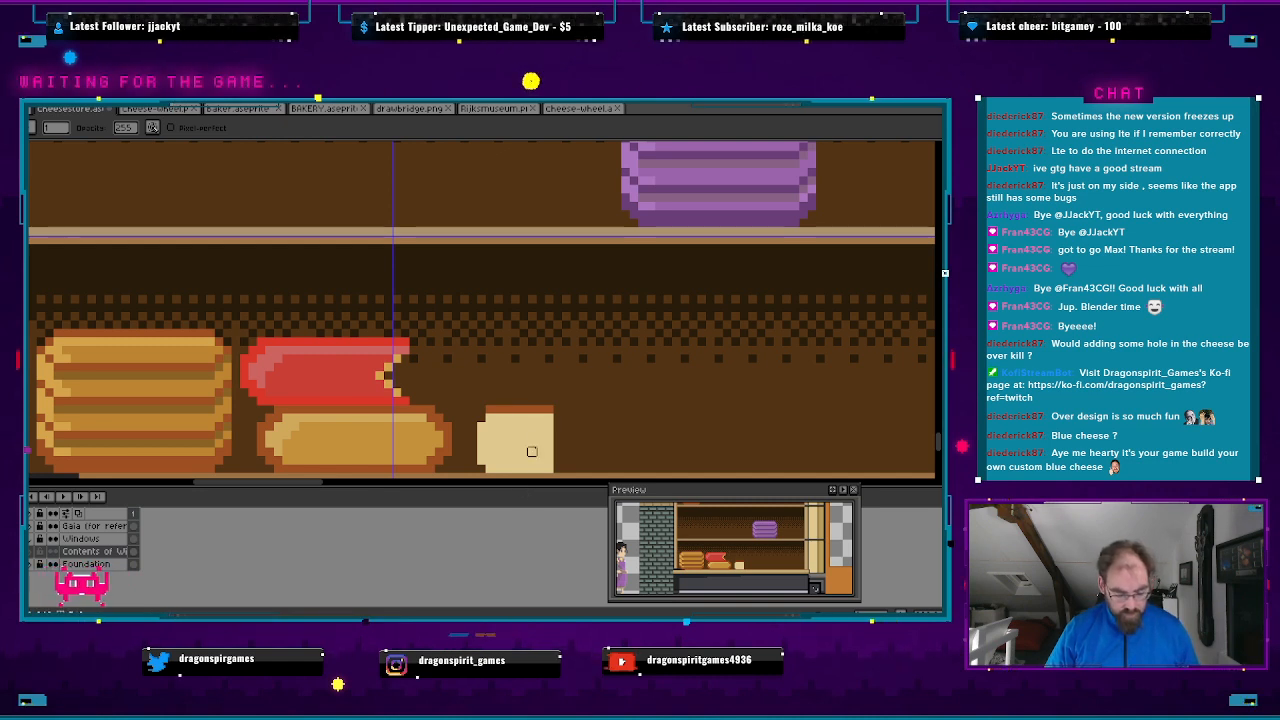
{"action": "key", "text": "i"}
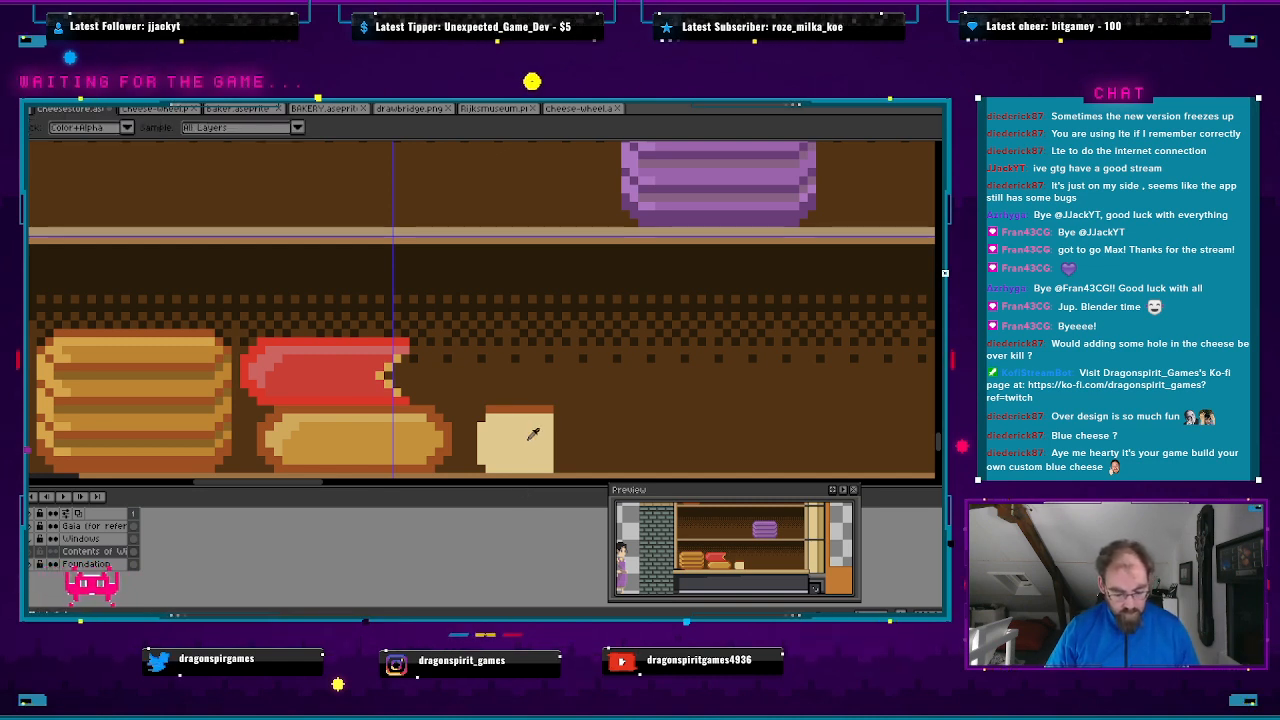
{"action": "key", "text": "b"}
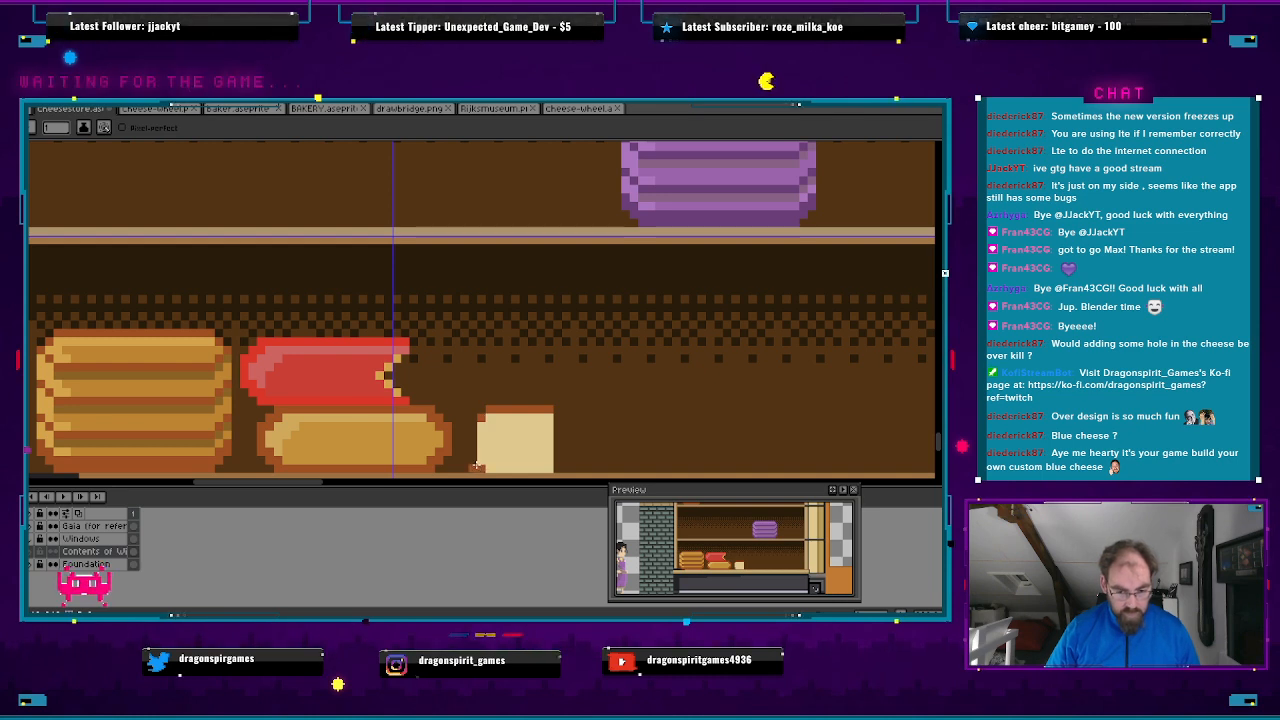
{"action": "left_click_drag", "start_coordinate": [473, 466], "coordinate": [473, 418]}
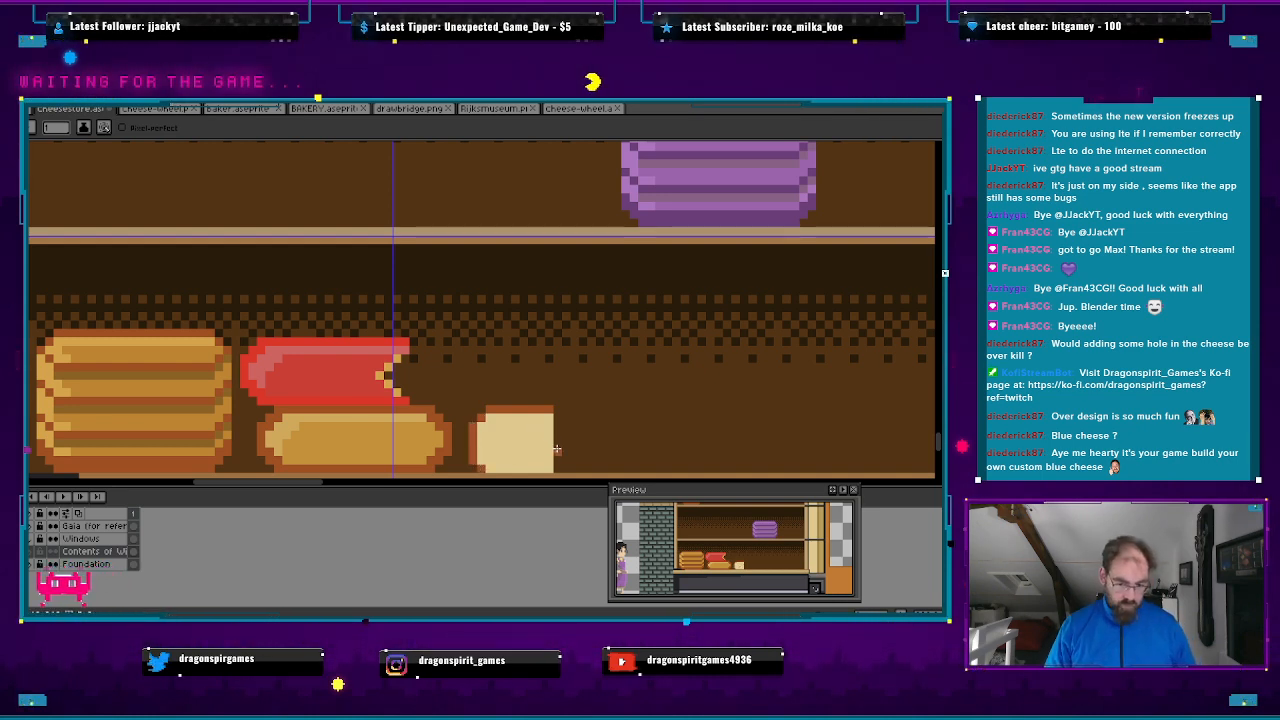
- Compare with the blue cheese photo and shade the block's right side as a darker tan face with an even darker vertical band
{"action": "key", "text": "alt+Tab"}
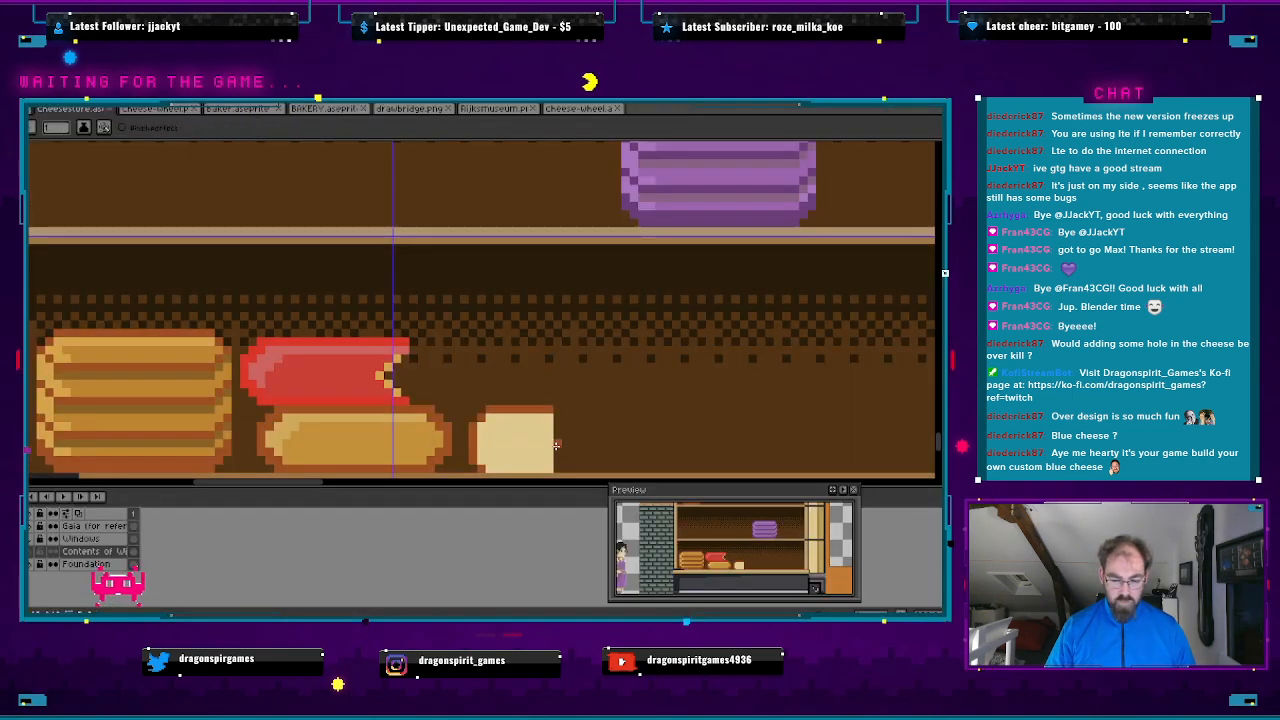
{"action": "key", "text": "alt+Tab"}
{"action": "key", "text": "alt+Tab"}
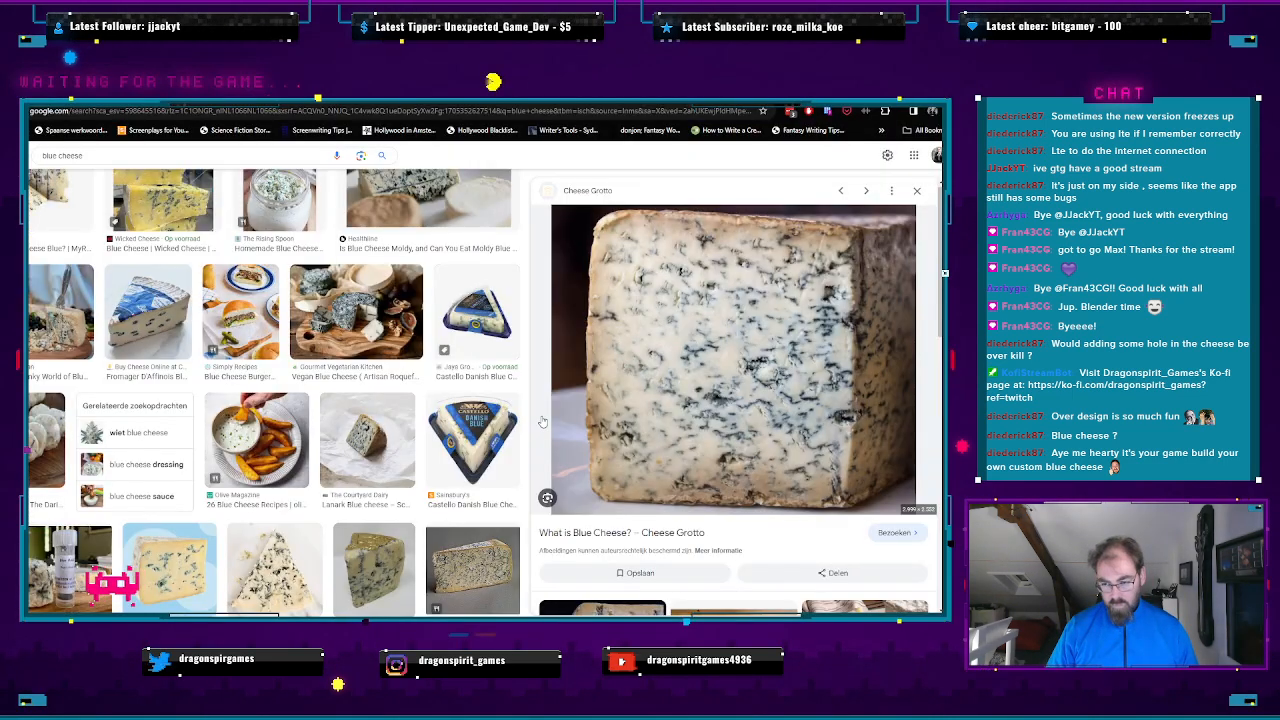
{"action": "key", "text": "alt+Tab"}
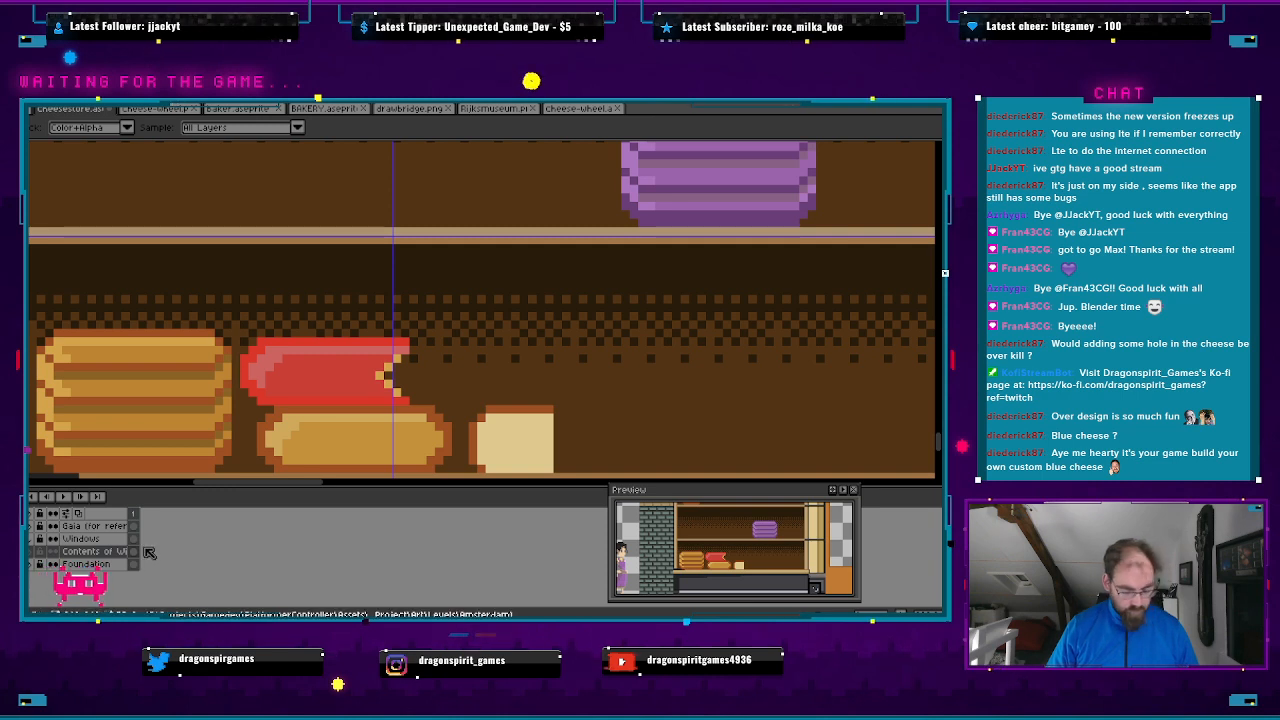
{"action": "key", "text": "g"}
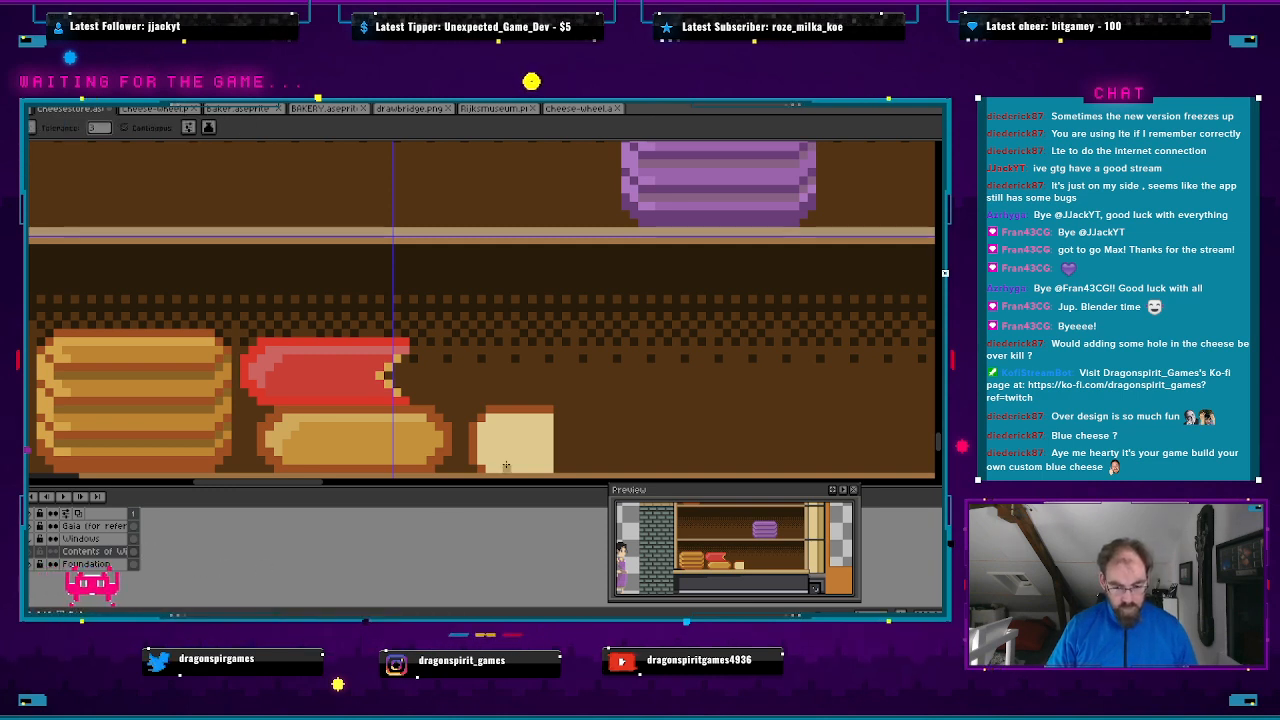
{"action": "key", "text": "b"}
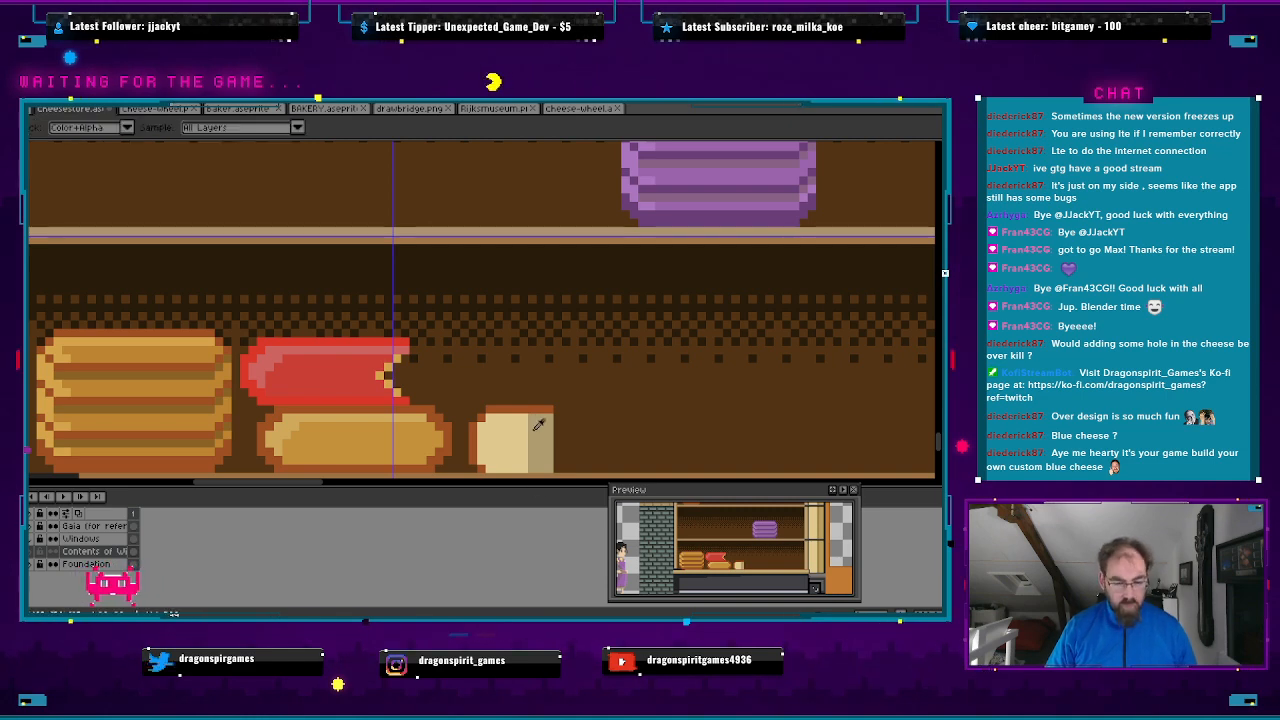
{"action": "key", "text": "alt+Tab"}
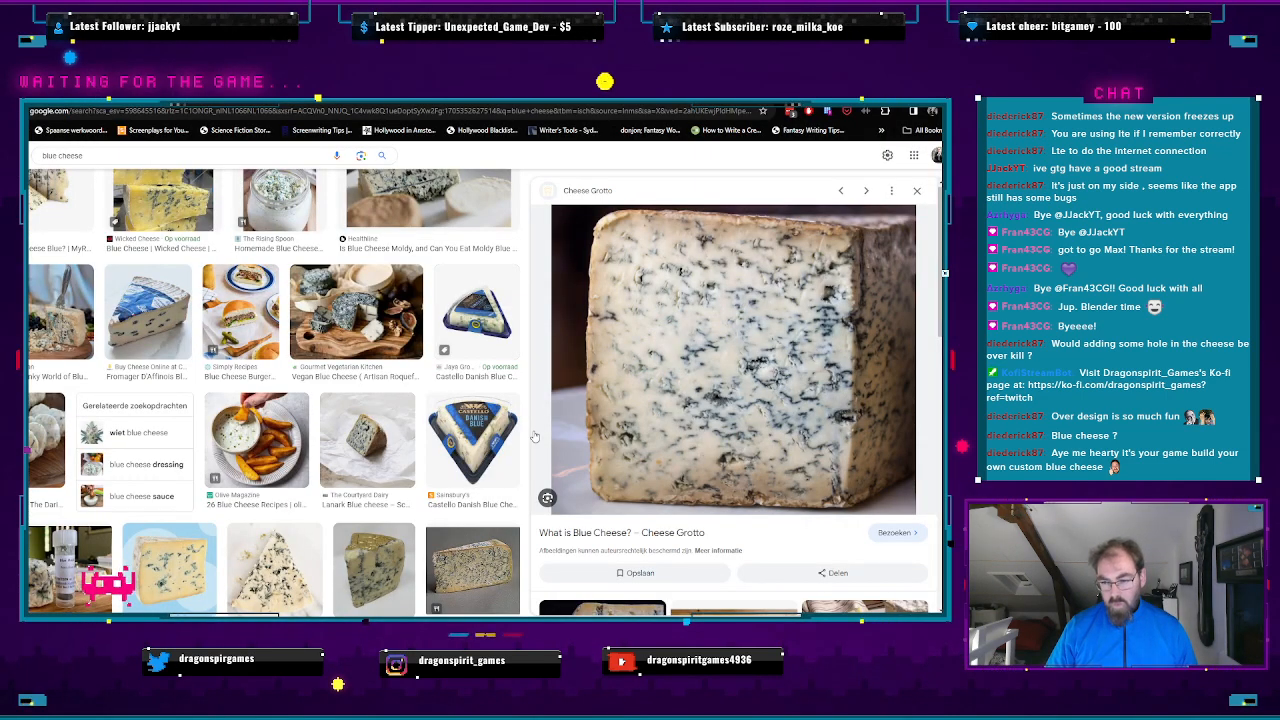
{"action": "key", "text": "alt+Tab"}
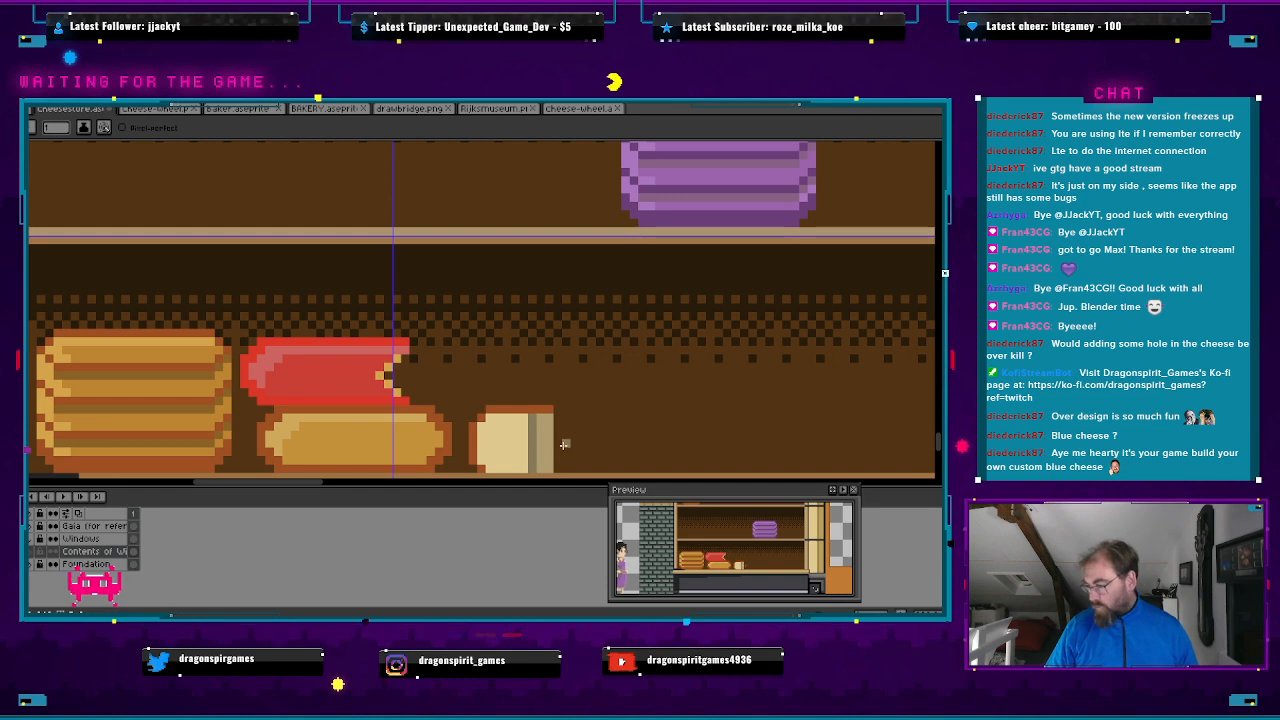
- Study the mould pattern in the blue cheese photo and scatter dark blue-grey specks over the block's front and shaded side
{"action": "key", "text": "alt+Tab"}
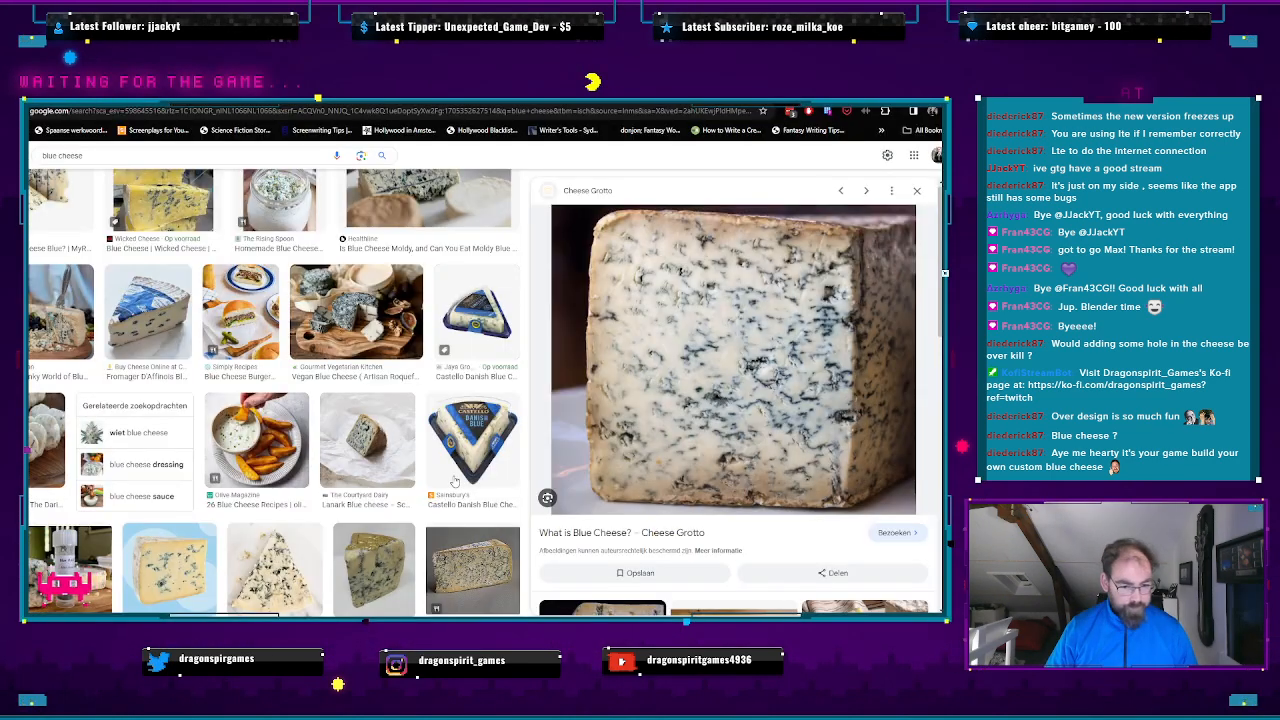
{"action": "key", "text": "alt+Tab"}
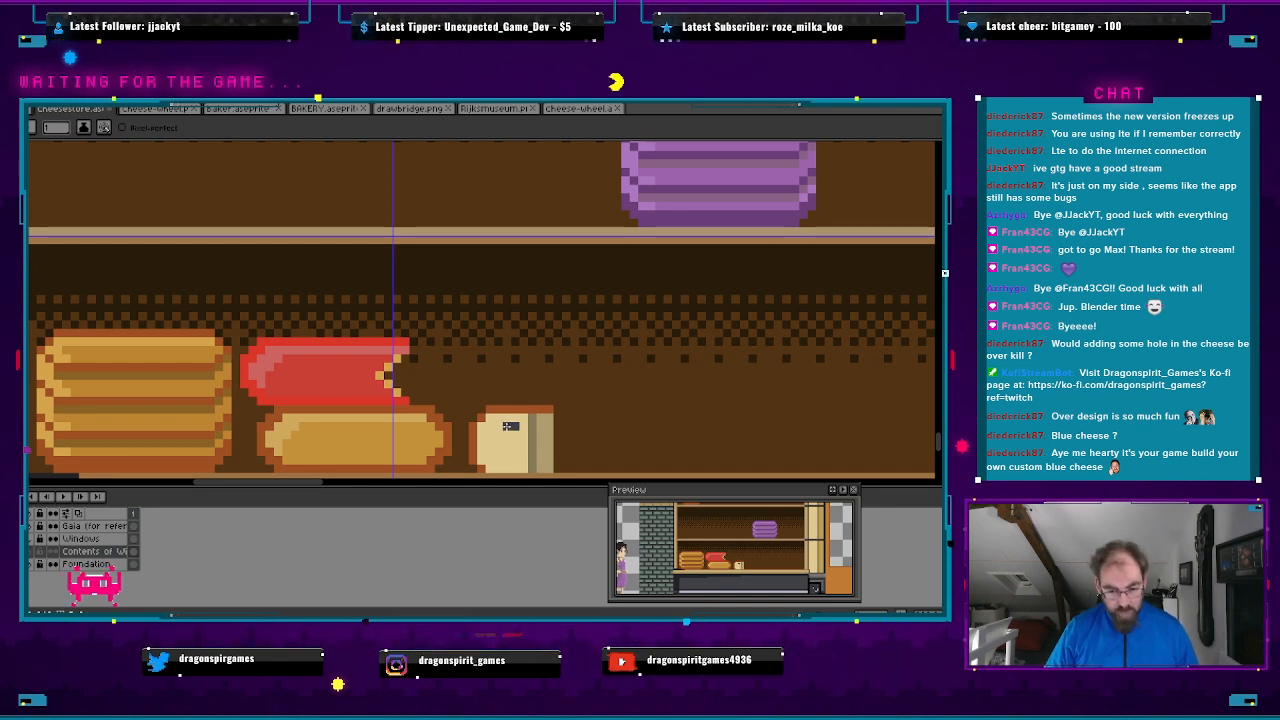
{"action": "left_click", "coordinate": [504, 437]}
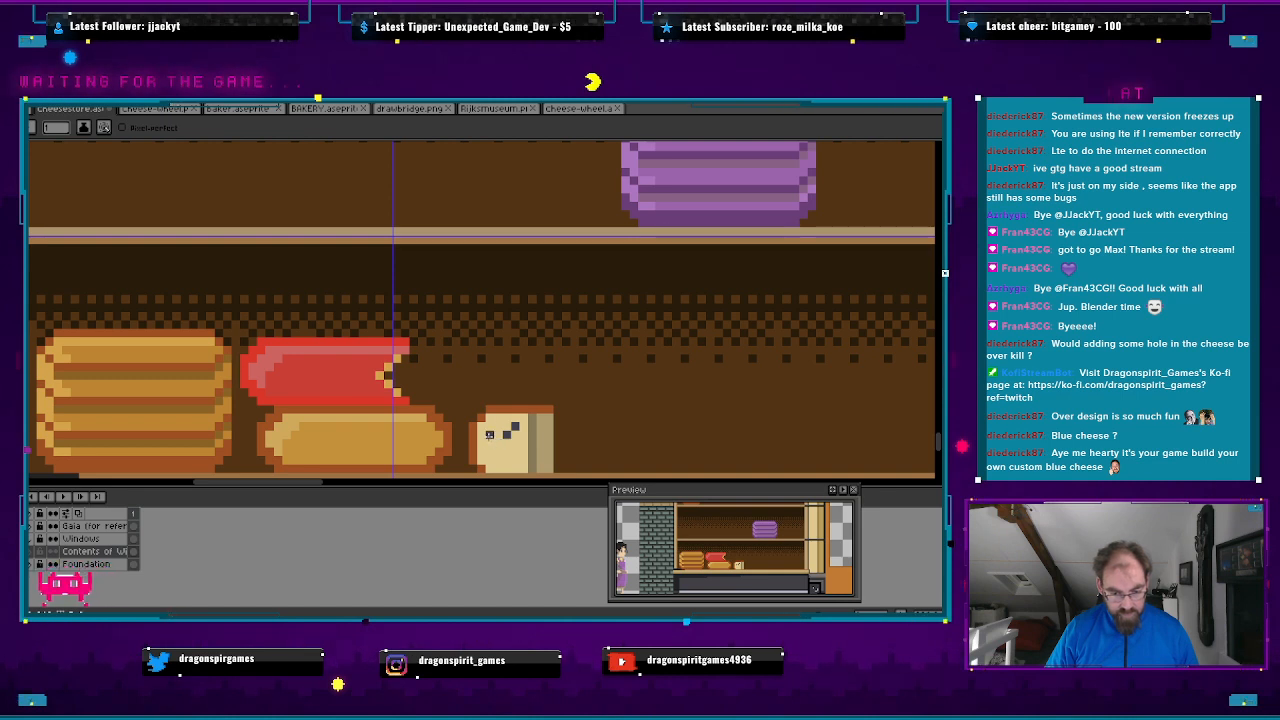
{"action": "left_click", "coordinate": [490, 434]}
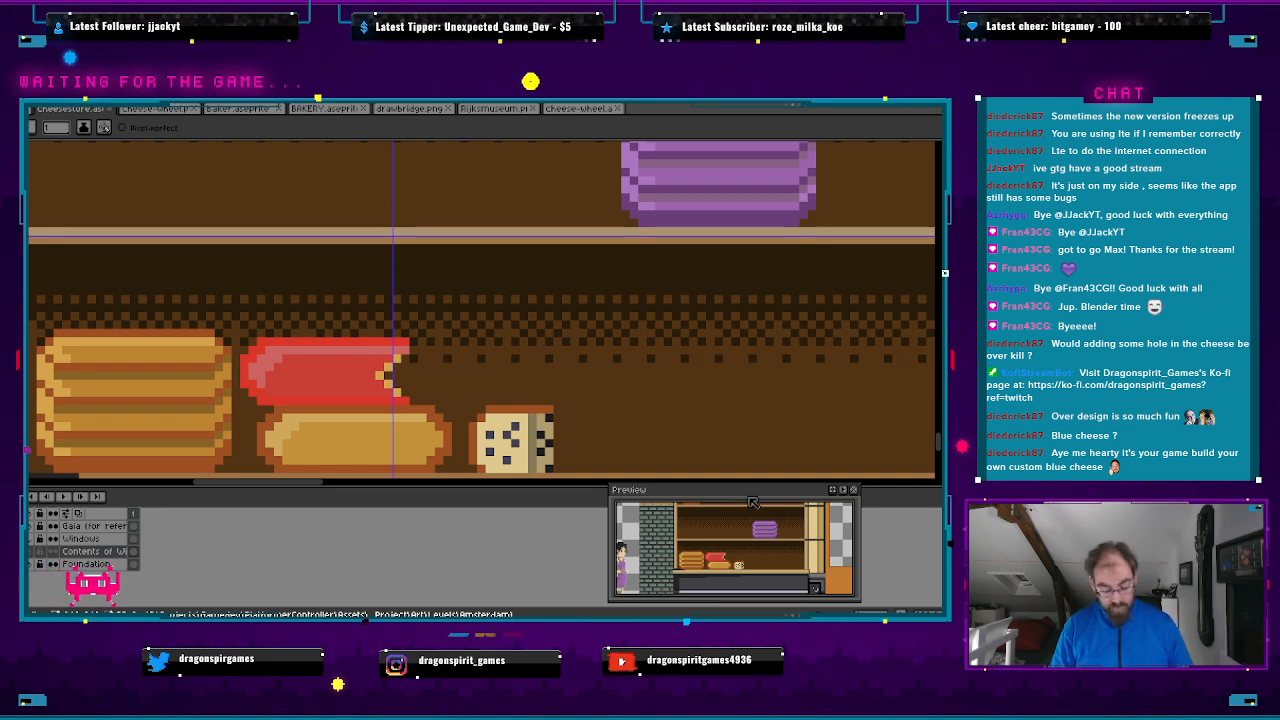
- Select the whole blue cheese block on the lower shelf, move it up one pixel and deselect it
{"action": "key", "text": "m"}
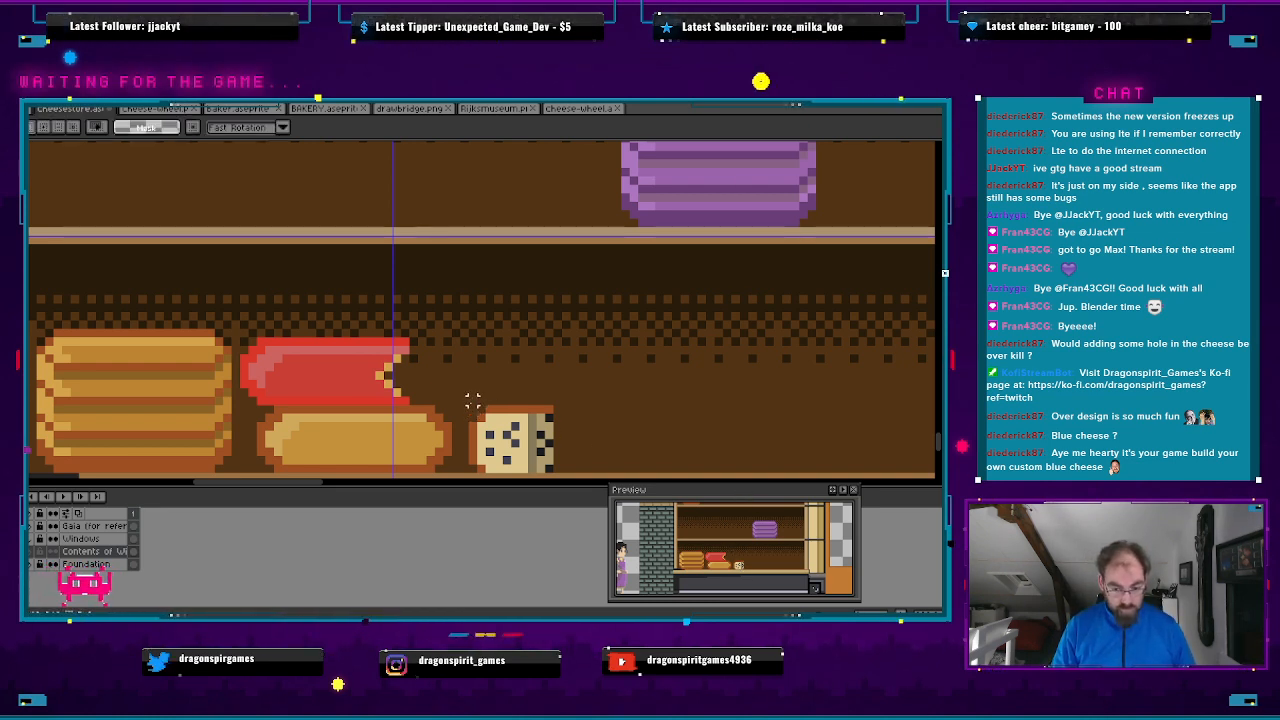
{"action": "left_click_drag", "start_coordinate": [469, 398], "coordinate": [556, 476]}
{"action": "key", "text": "Up"}
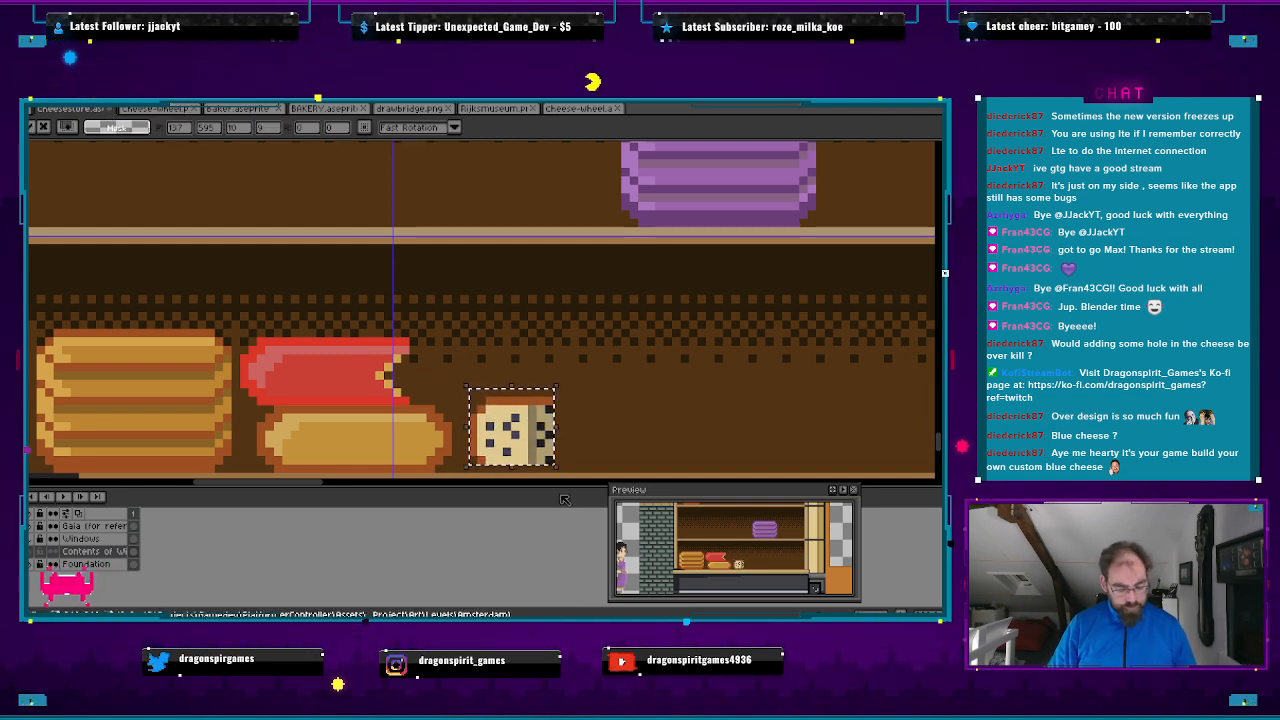
{"action": "key", "text": "ctrl+d"}
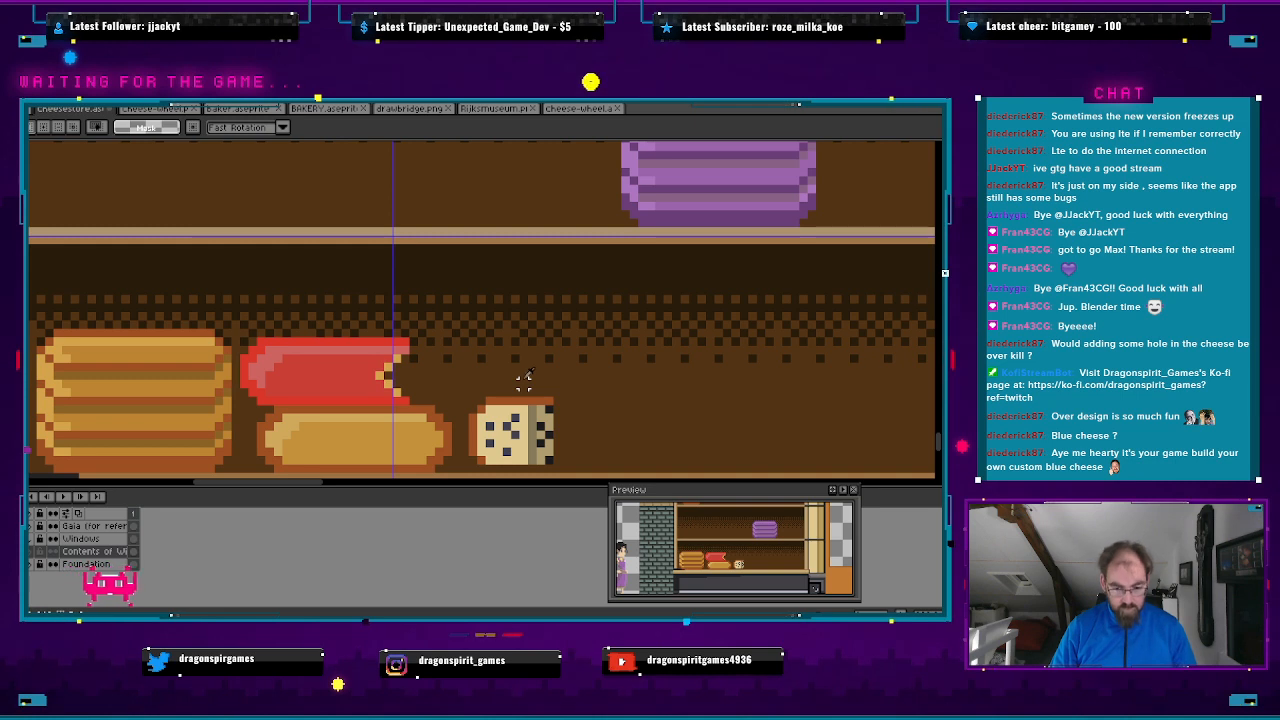
- Draw the orange-brown rind under the raised blue cheese block and trim its right corners with the eraser
{"action": "key", "text": "i"}
{"action": "key", "text": "b"}
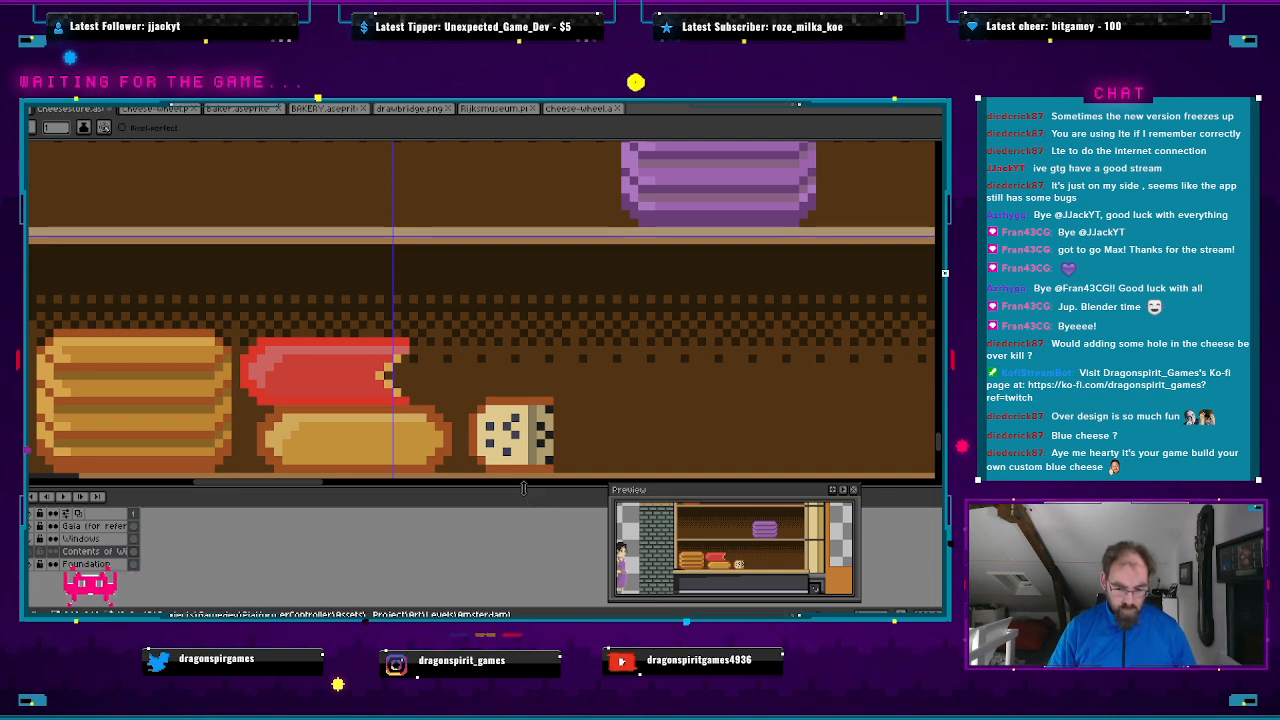
{"action": "key", "text": "e"}
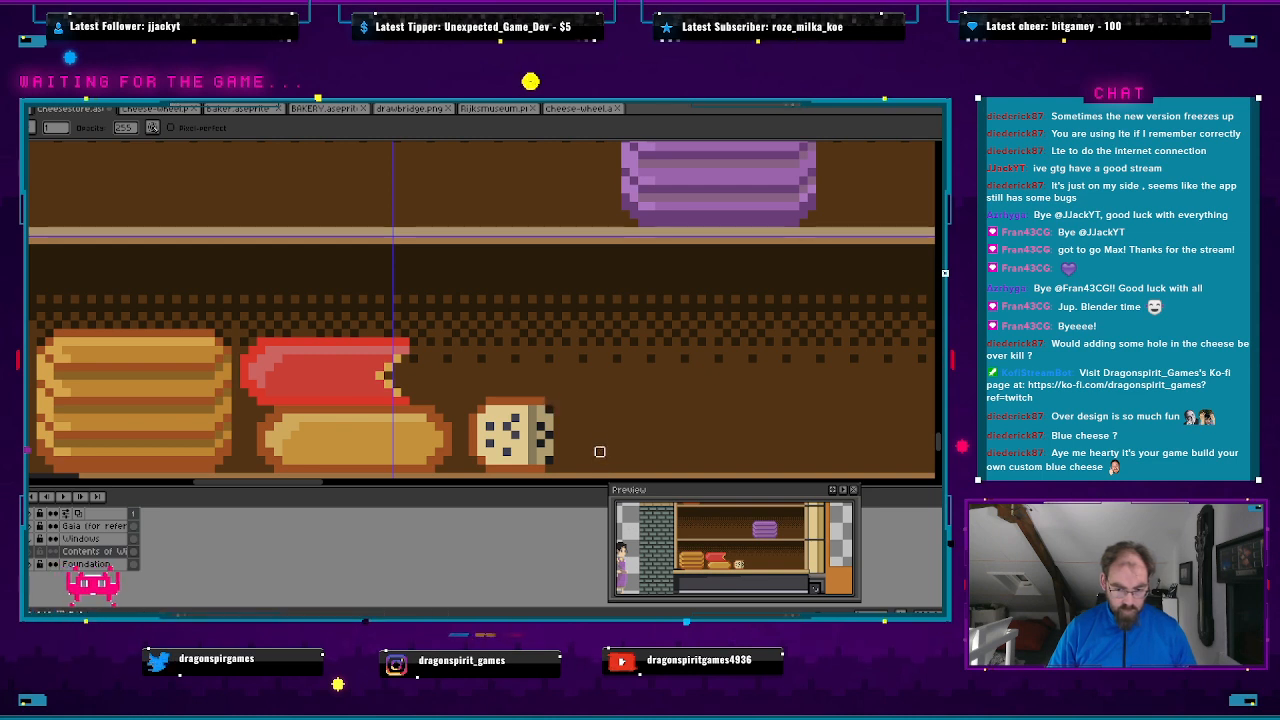
{"action": "scroll", "coordinate": [600, 443], "scroll_direction": "down", "scroll_amount": 1}
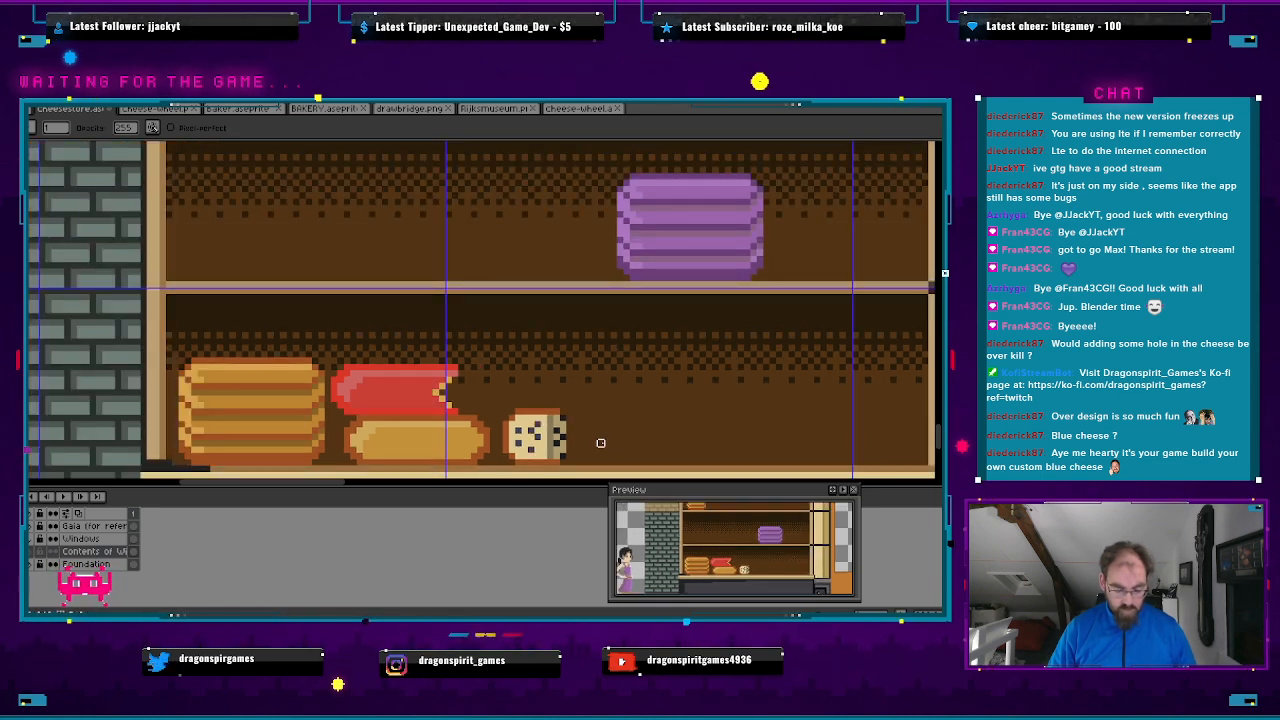
{"action": "key", "text": "b"}
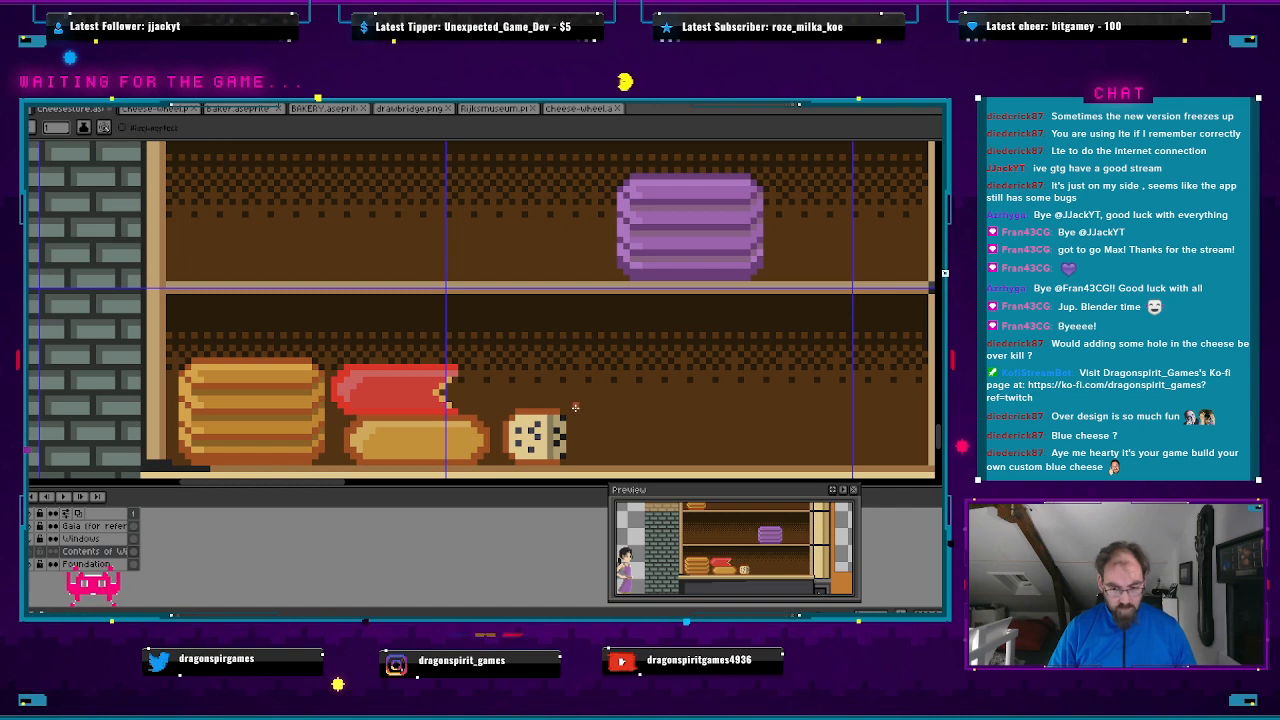
{"action": "scroll", "coordinate": [628, 437], "scroll_direction": "down", "scroll_amount": 2}
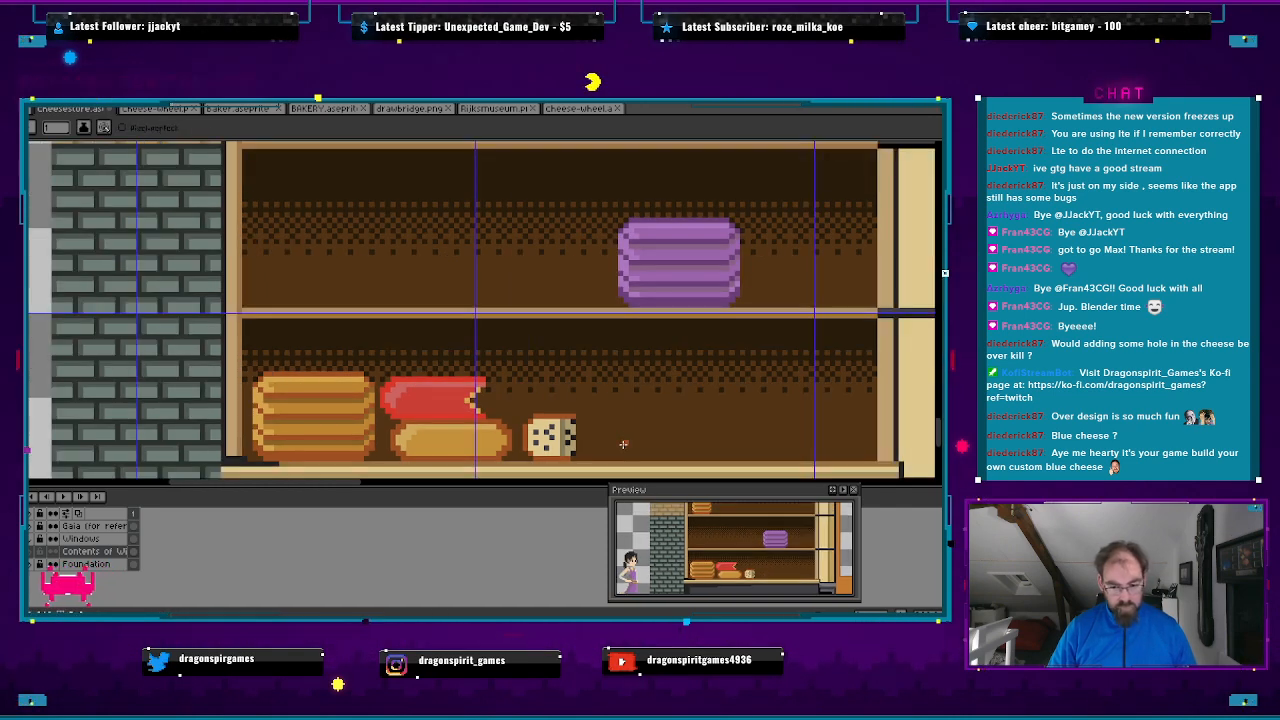
{"action": "scroll", "coordinate": [634, 435], "scroll_direction": "down", "scroll_amount": 2}
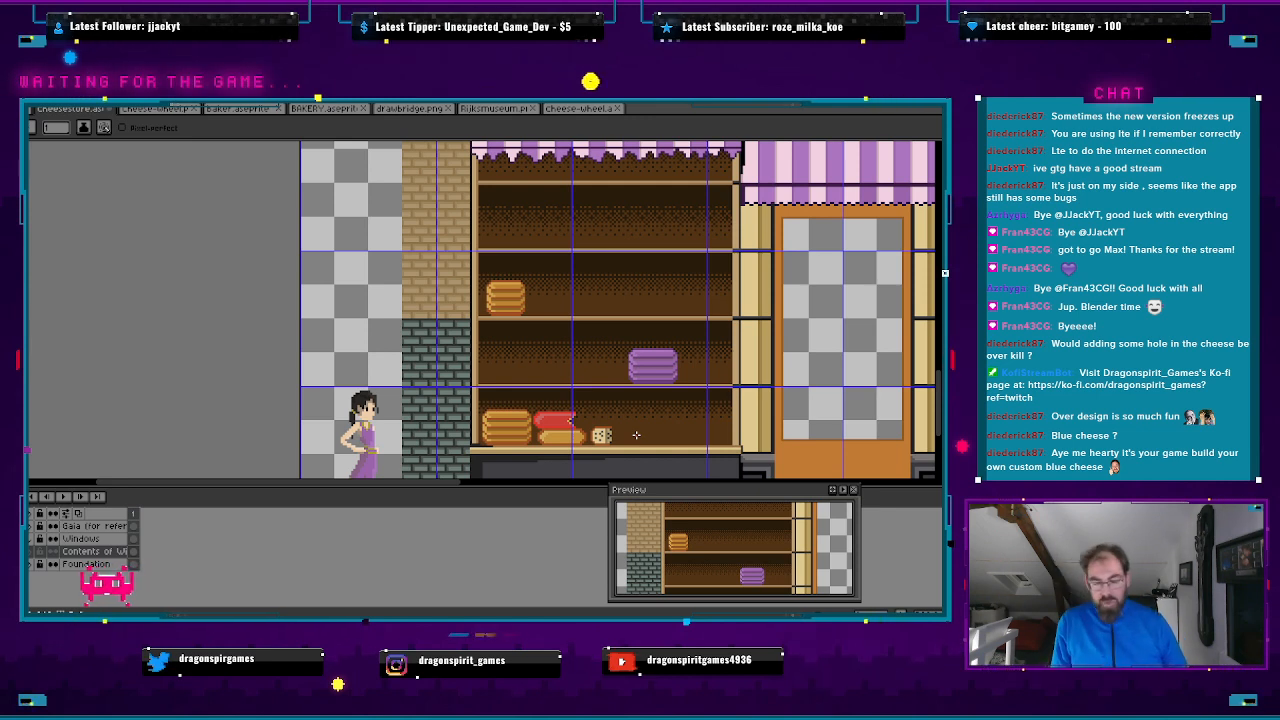
- Select the speckled blue cheese block and place a copy of it on the shelf above, directly right of the purple cheese stack
{"action": "key", "text": "m"}
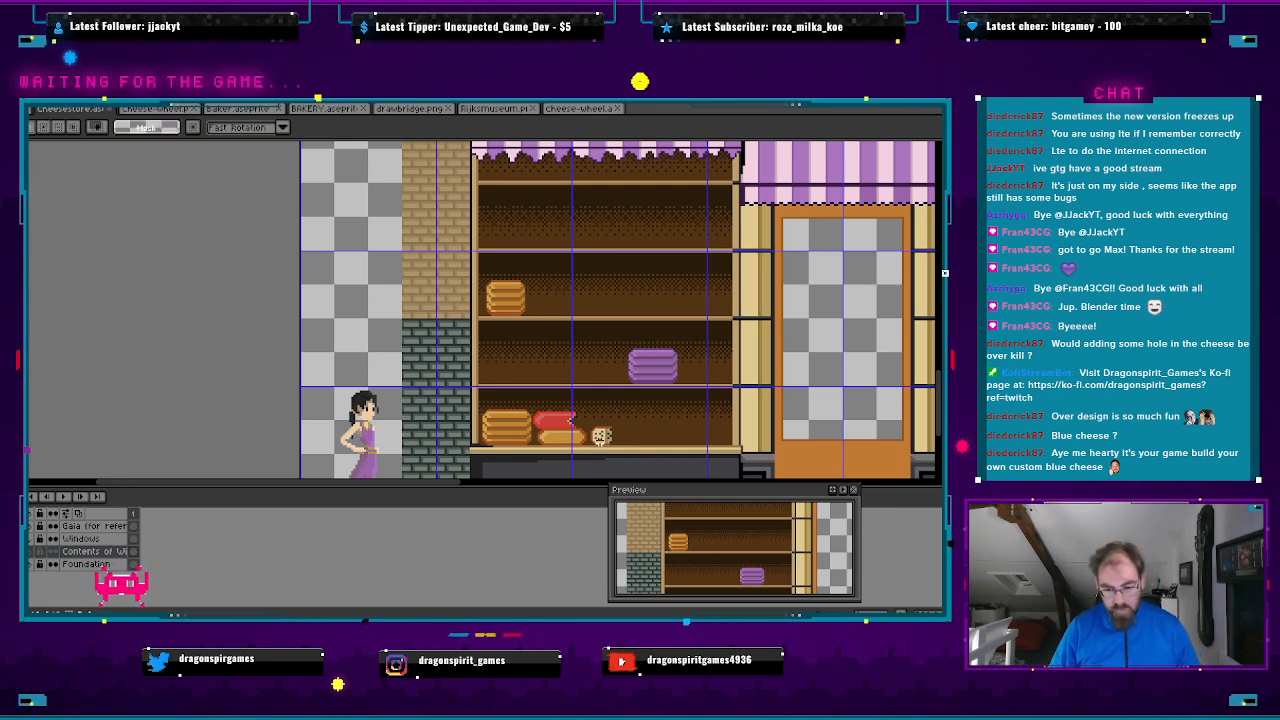
{"action": "left_click_drag", "start_coordinate": [585, 420], "coordinate": [621, 451]}
{"action": "scroll", "coordinate": [626, 432], "scroll_direction": "up", "scroll_amount": 2}
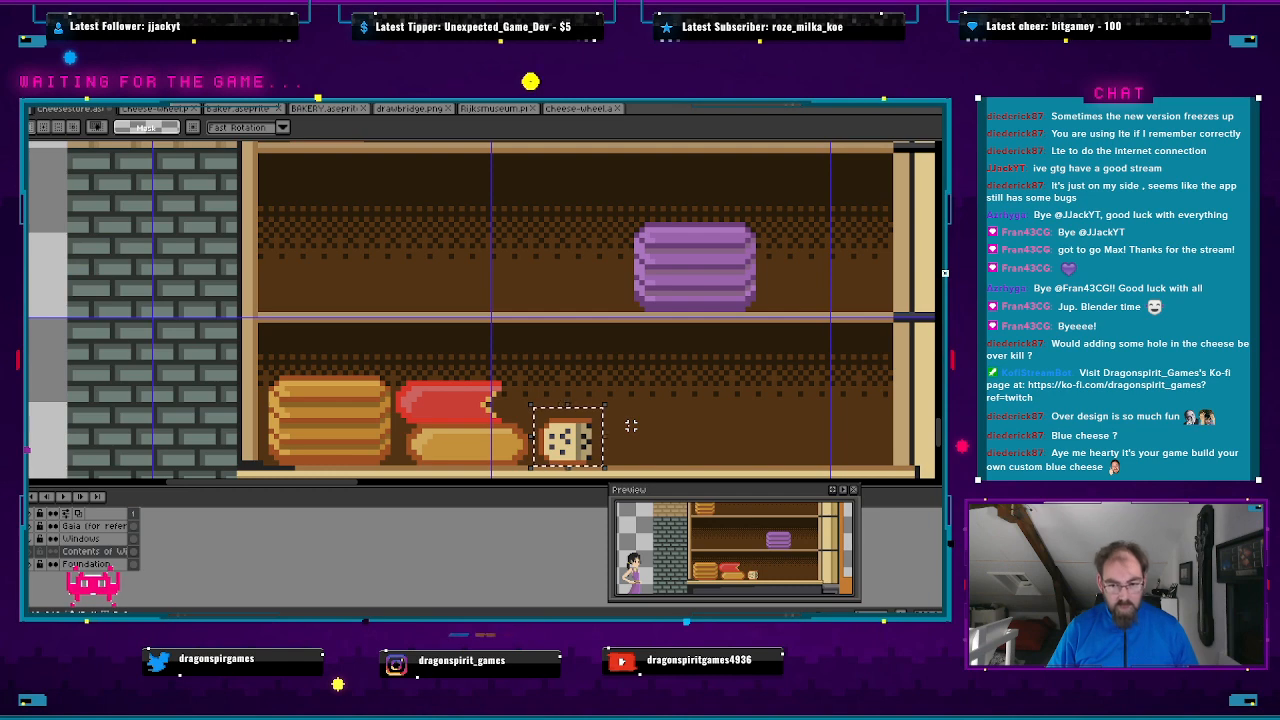
{"action": "key", "text": "ctrl+t"}
{"action": "left_click_drag", "start_coordinate": [587, 437], "coordinate": [811, 284]}
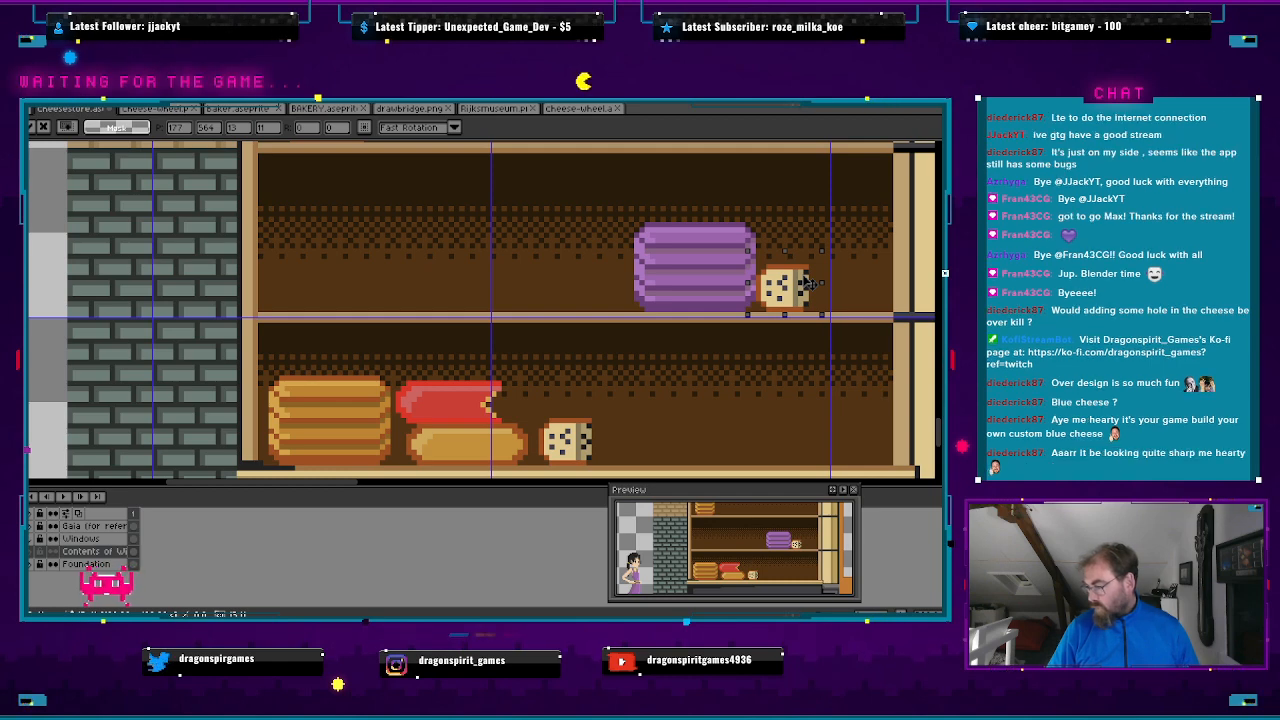
{"action": "scroll", "coordinate": [811, 284], "scroll_direction": "down", "scroll_amount": 2}
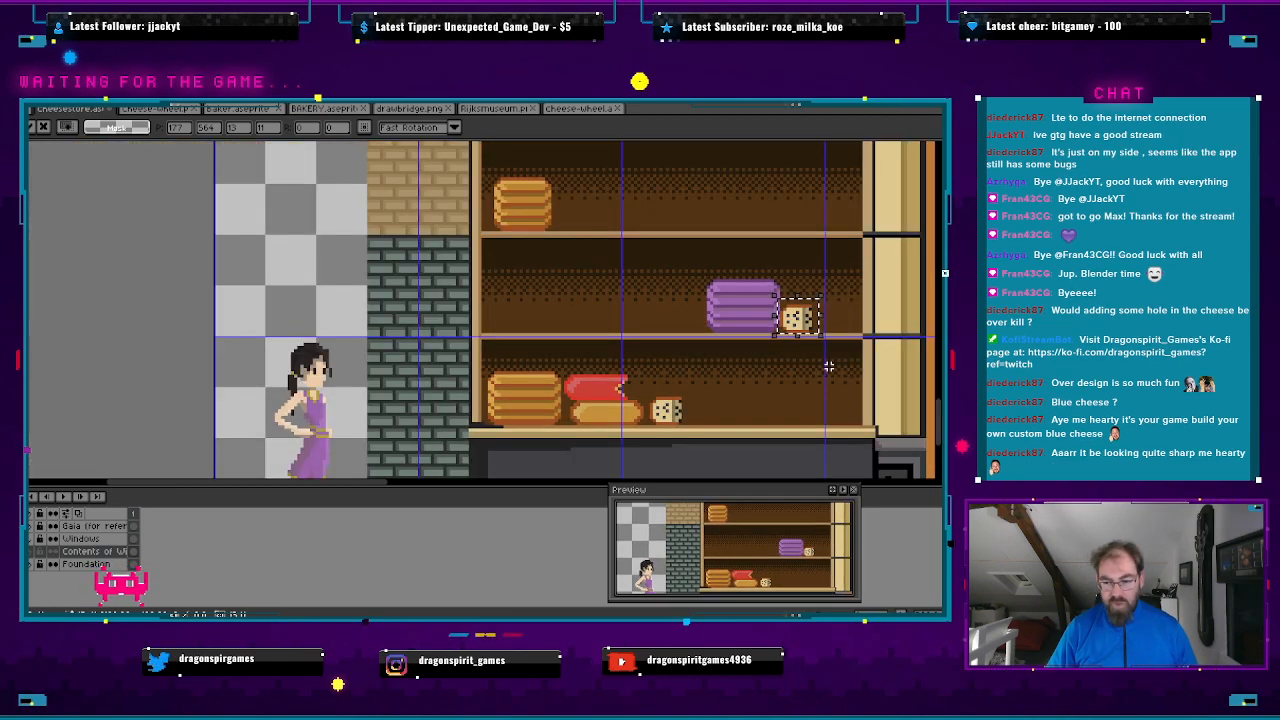
{"action": "key", "text": "ctrl+z"}
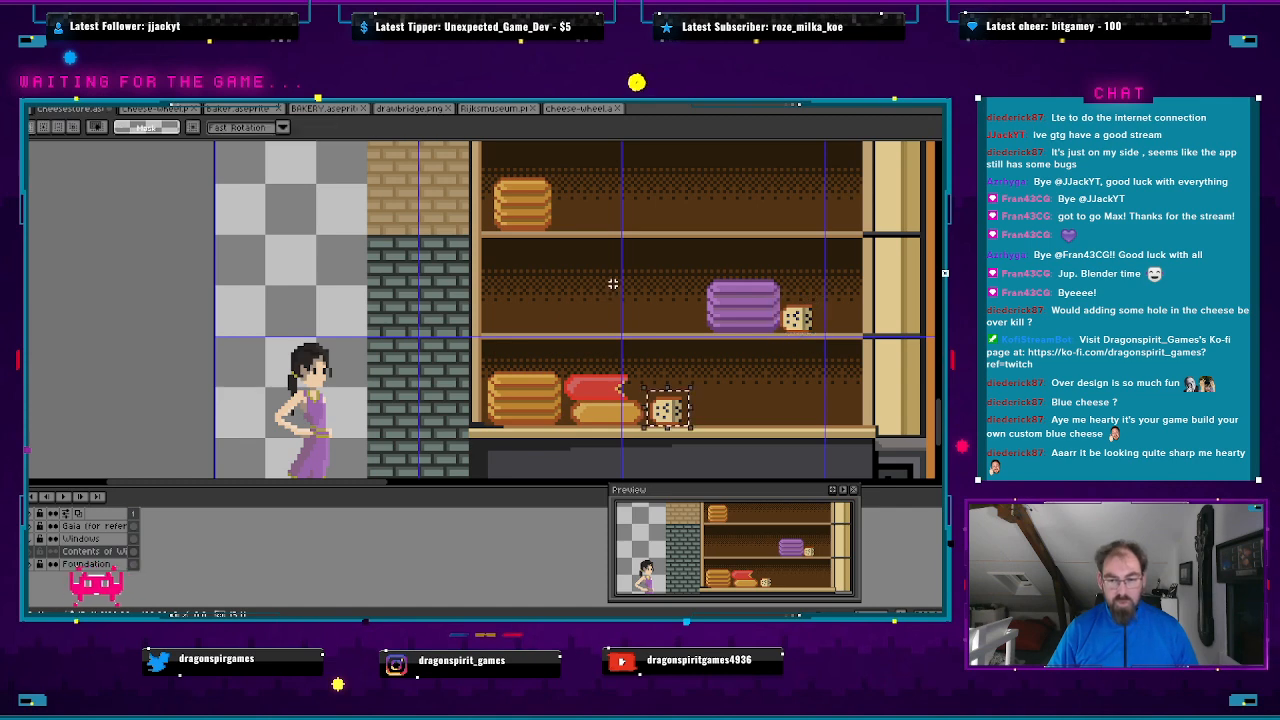
- Place copies of the speckled blue cheese block beside the left window's orange stack and at the left end of the right window's lowest shelf
{"action": "left_click_drag", "start_coordinate": [665, 395], "coordinate": [578, 218]}
{"action": "left_click_drag", "start_coordinate": [1145, 367], "coordinate": [547, 440]}
{"action": "key", "text": "ctrl+v"}
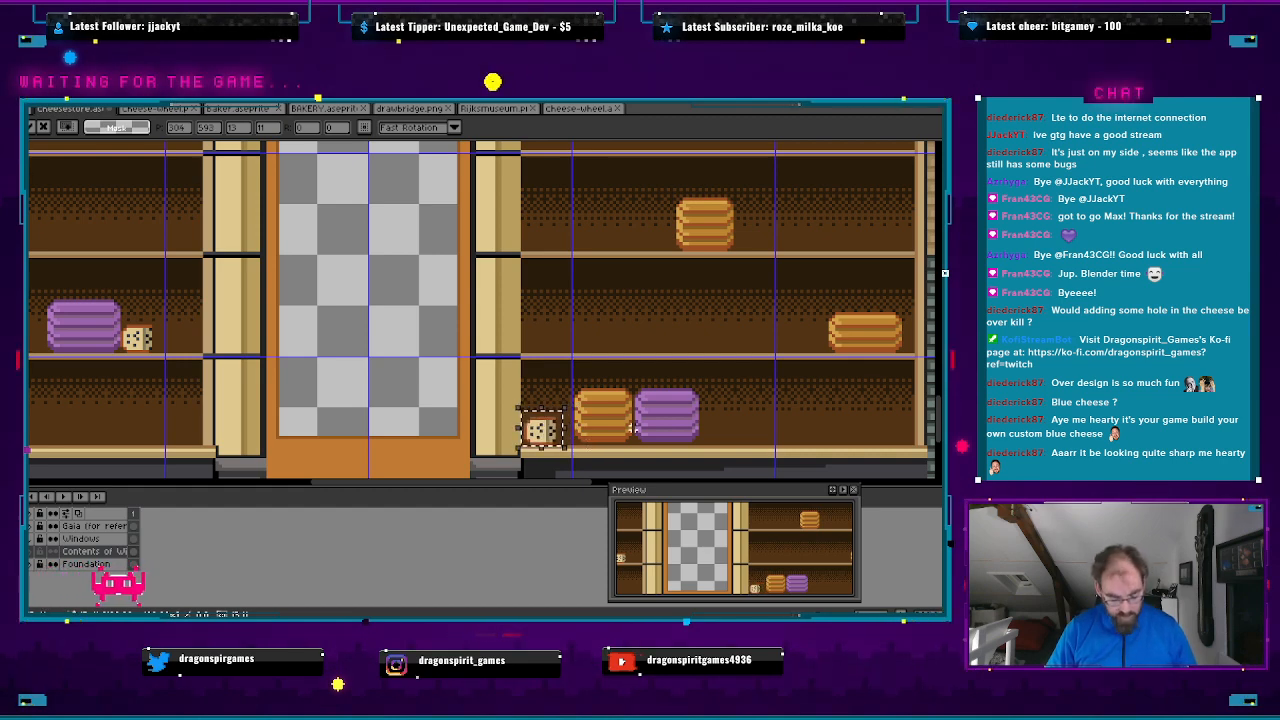
{"action": "left_click", "coordinate": [576, 392]}
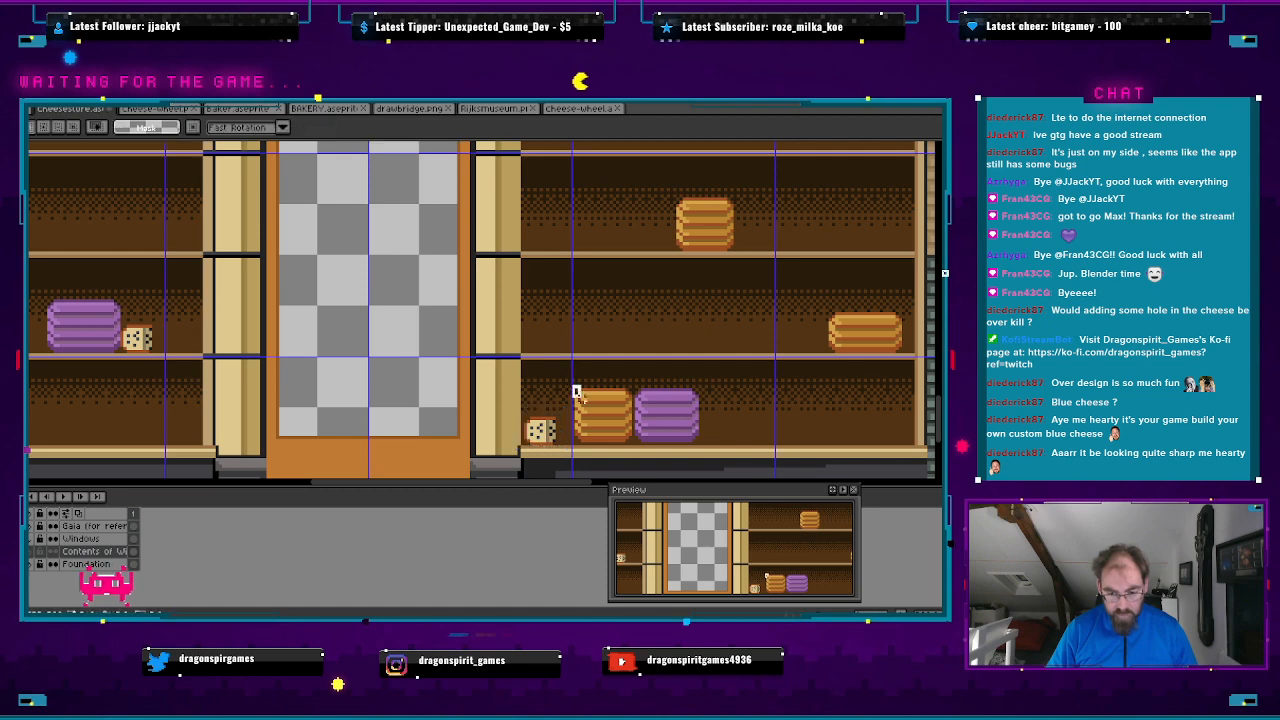
- Move the orange cheese stack on the right window's lowest shelf one pixel down and four pixels left, closer to the blue cheese
{"action": "left_click_drag", "start_coordinate": [576, 392], "coordinate": [632, 443]}
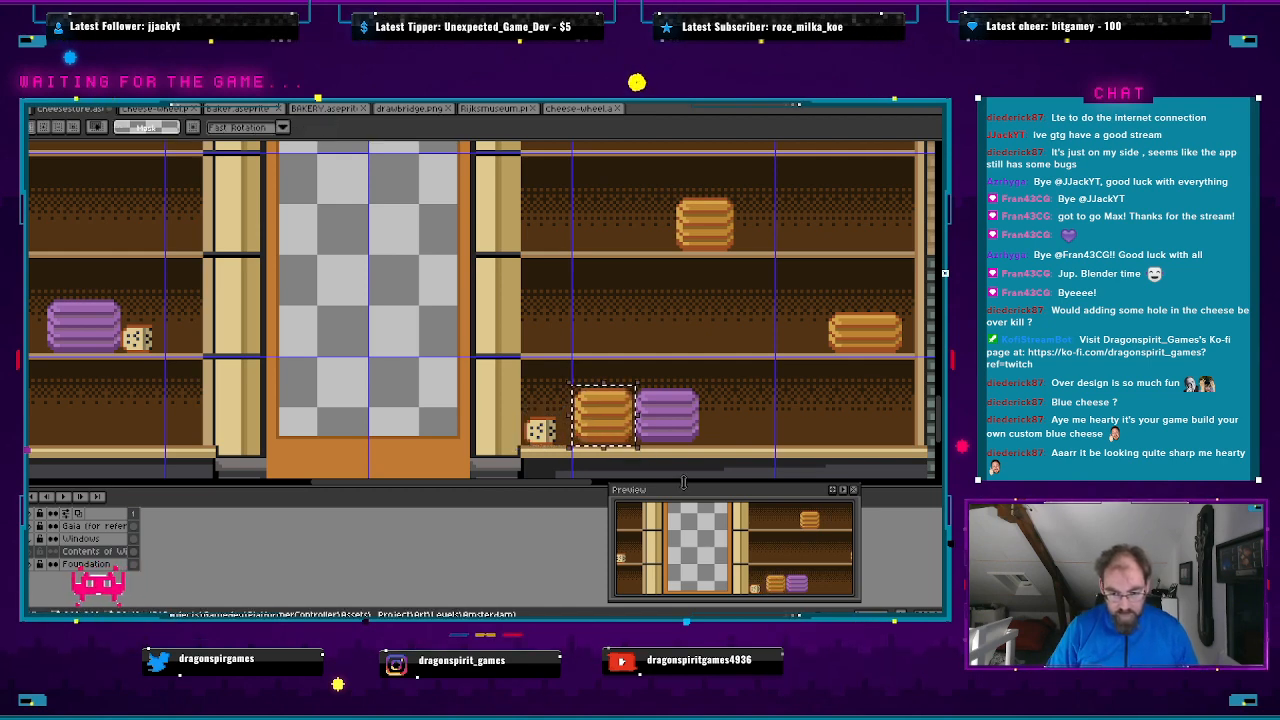
{"action": "key", "text": "Down"}
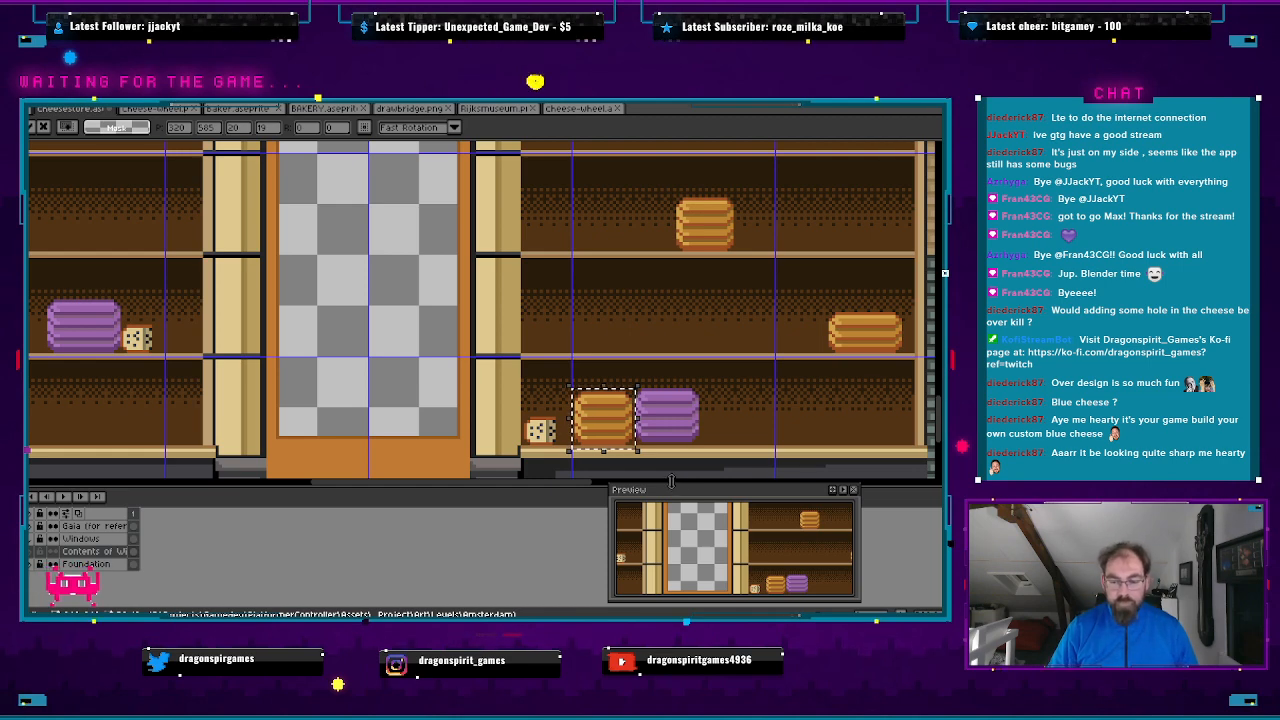
{"action": "key", "text": "Left"}
{"action": "key", "text": "Left"}
{"action": "key", "text": "Left"}
{"action": "key", "text": "Left"}
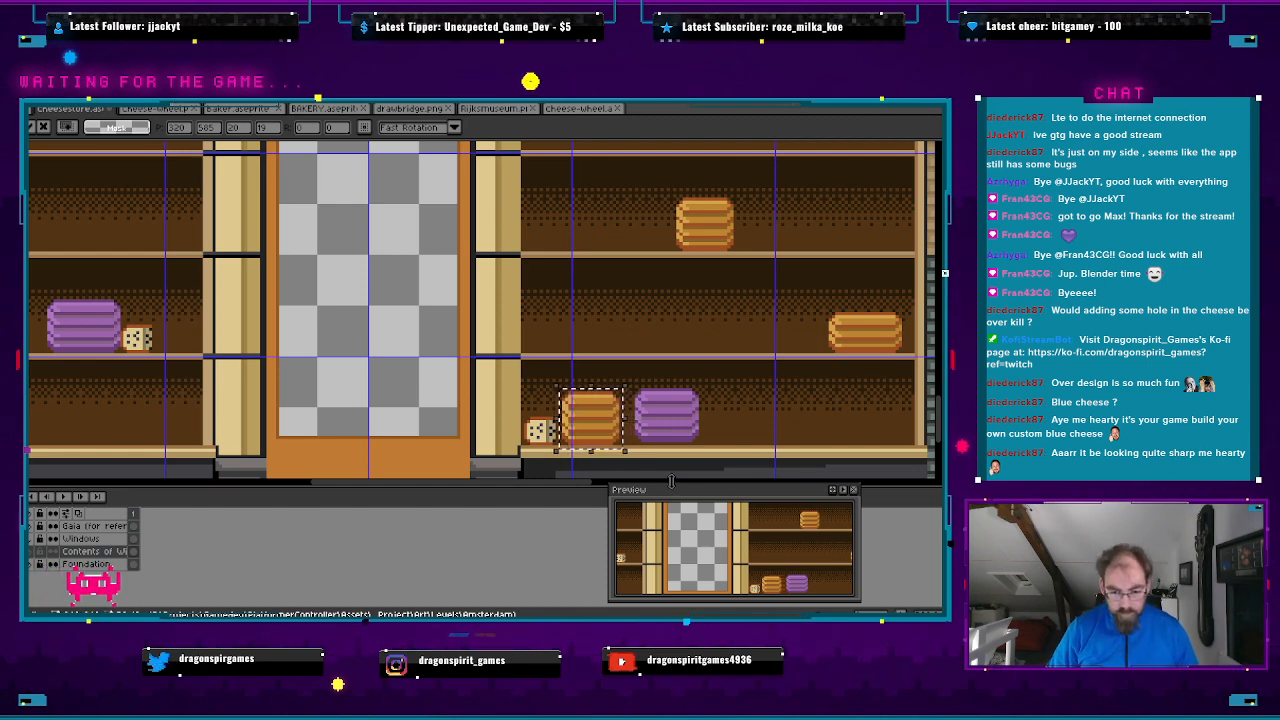
{"action": "left_click", "coordinate": [632, 390]}
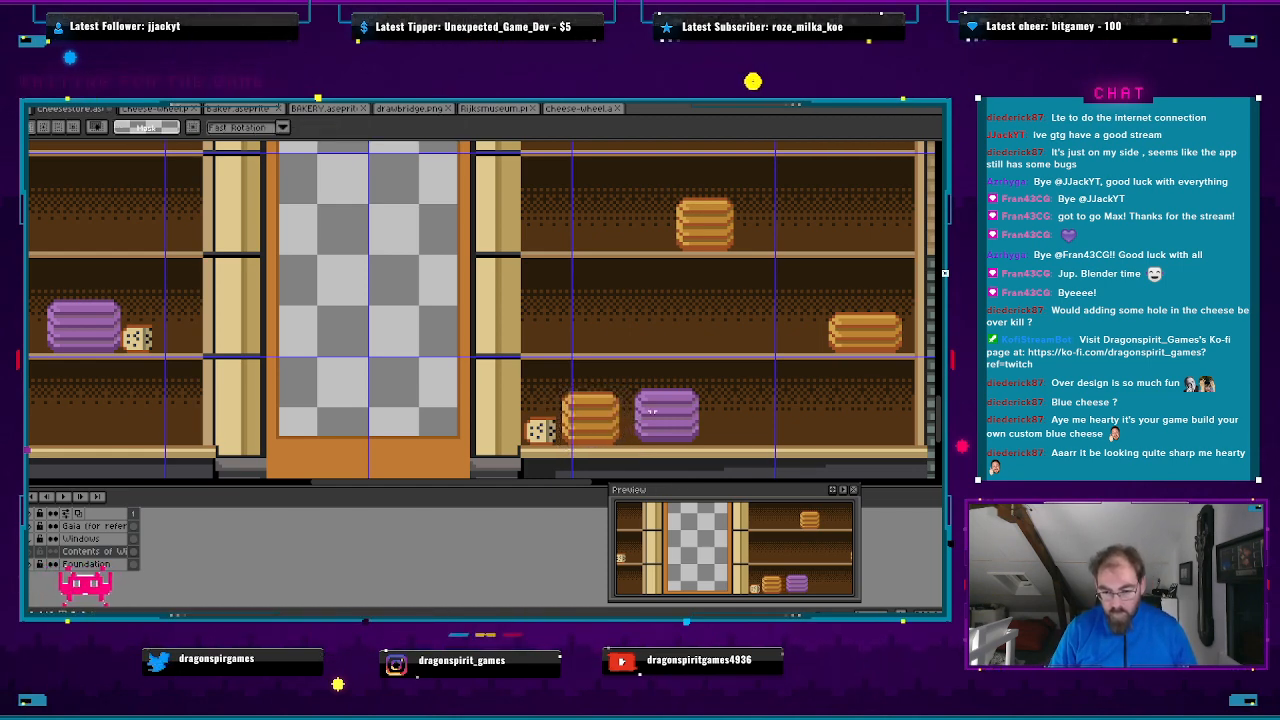
- Move the purple cheese stack on the same shelf one pixel down and left against the orange stack
{"action": "left_click_drag", "start_coordinate": [632, 383], "coordinate": [702, 443]}
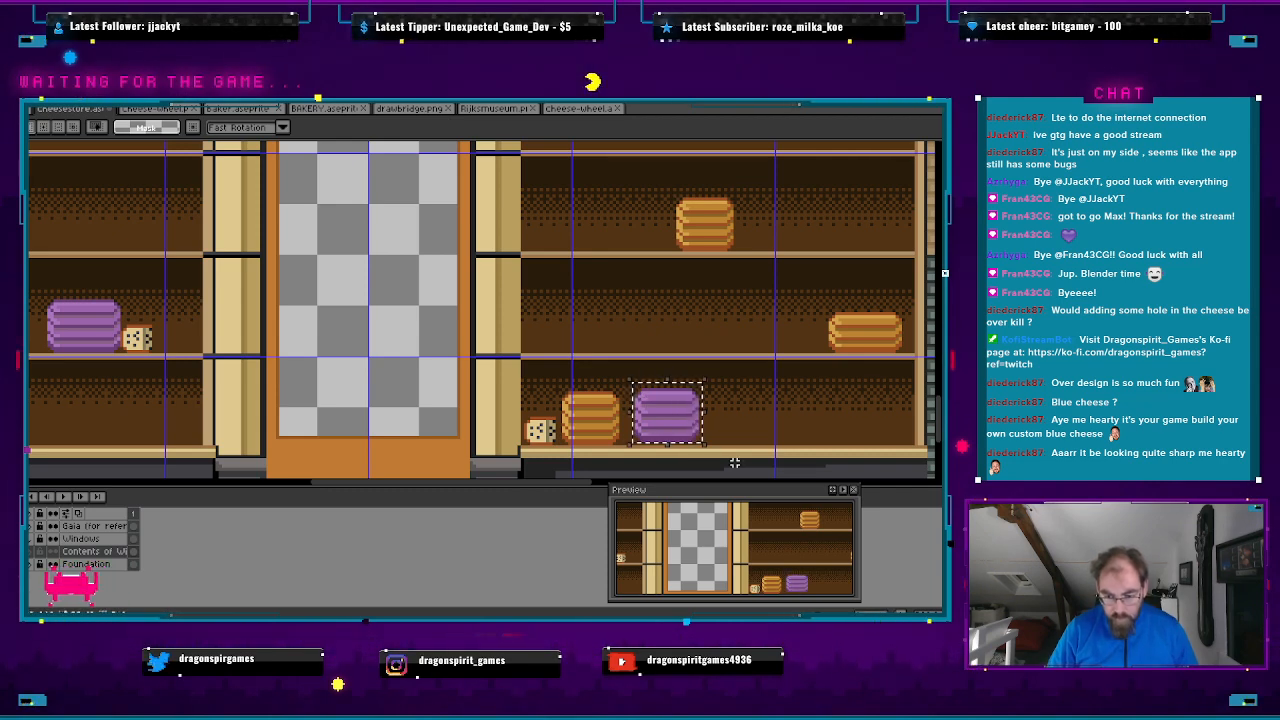
{"action": "key", "text": "Left"}
{"action": "key", "text": "Left"}
{"action": "key", "text": "Left"}
{"action": "key", "text": "Left"}
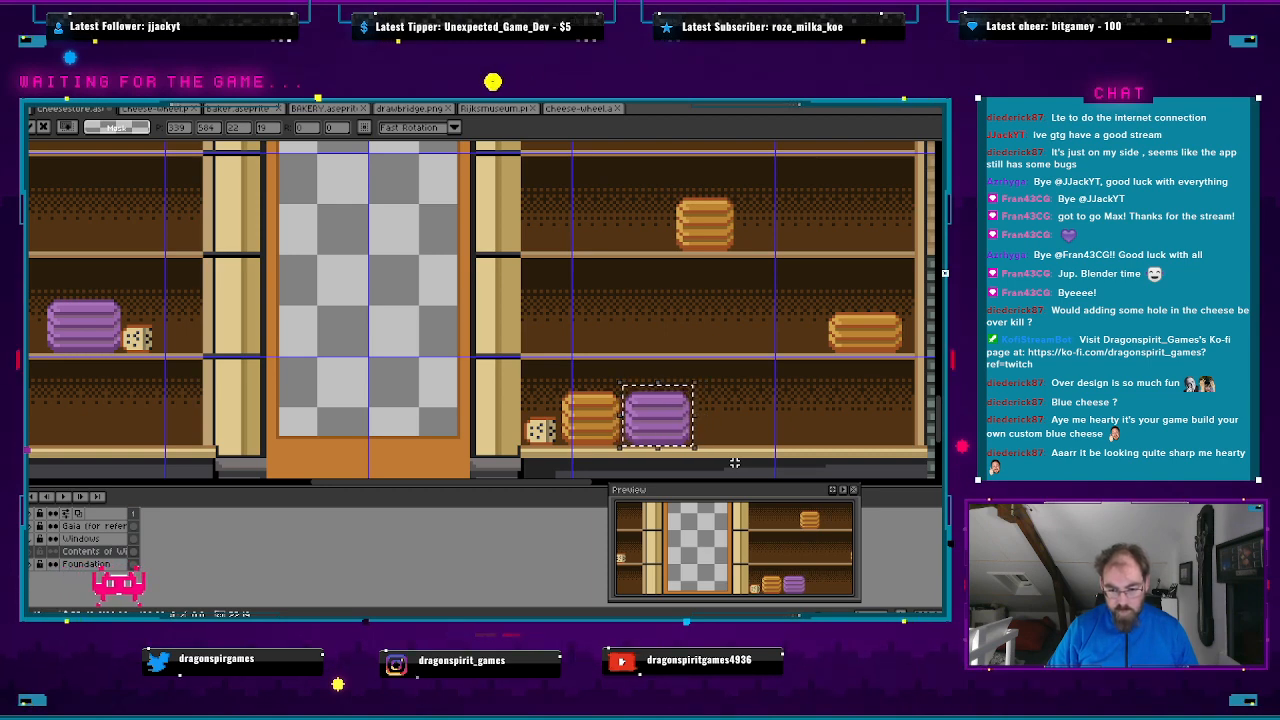
{"action": "key", "text": "Left"}
{"action": "key", "text": "Return"}
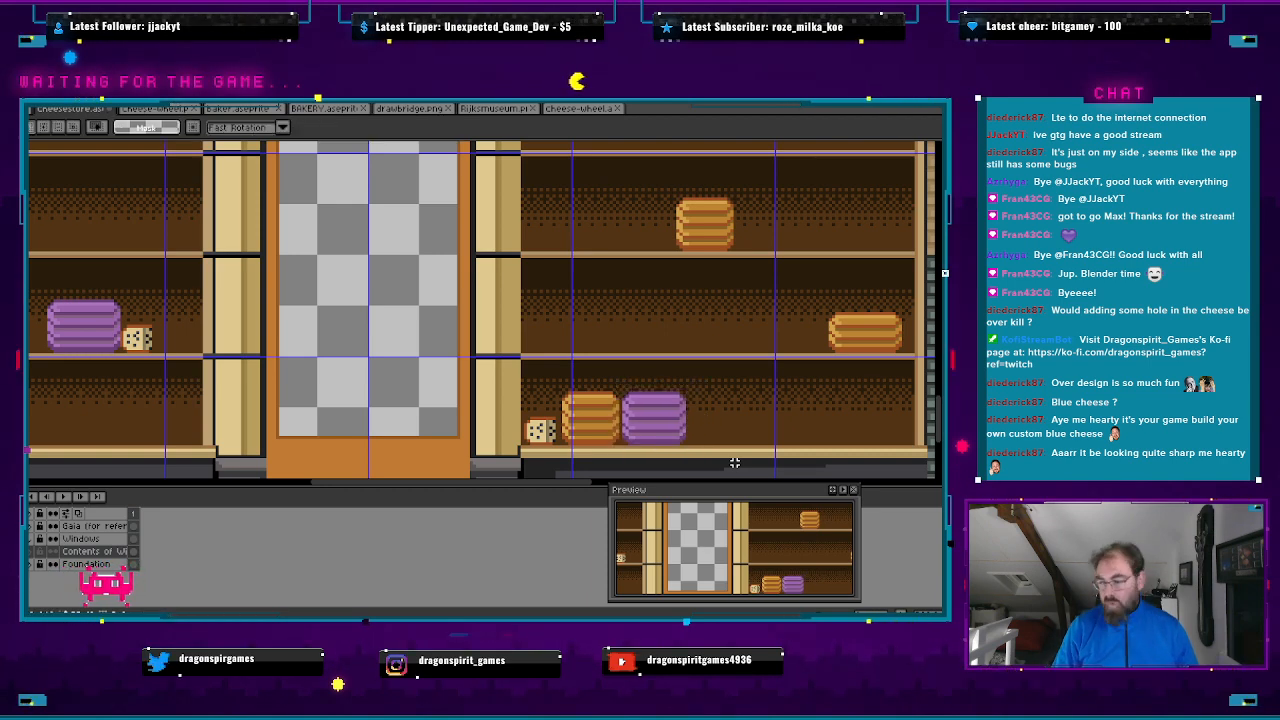
- Copy the red and yellow cheese pair from the lowest shelf to the right end of the left window's shelf two levels higher
{"action": "scroll", "coordinate": [763, 350], "scroll_direction": "down", "scroll_amount": 3}
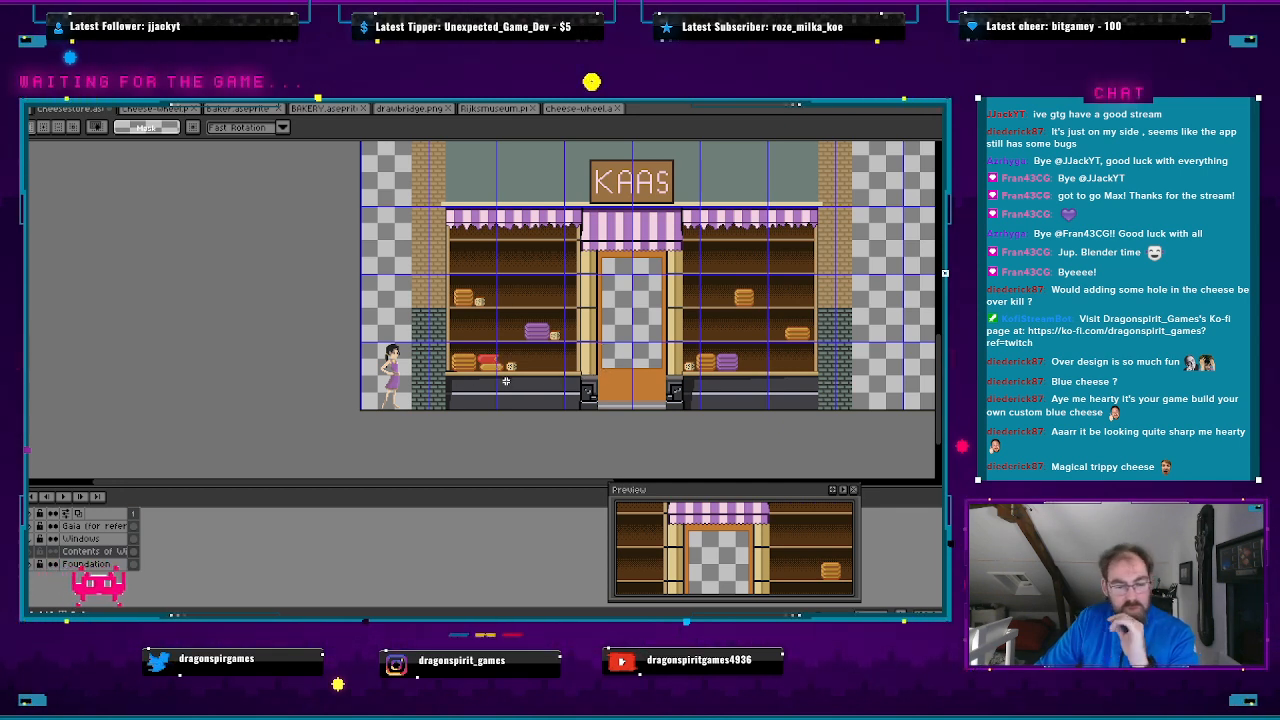
{"action": "left_click", "coordinate": [38, 540]}
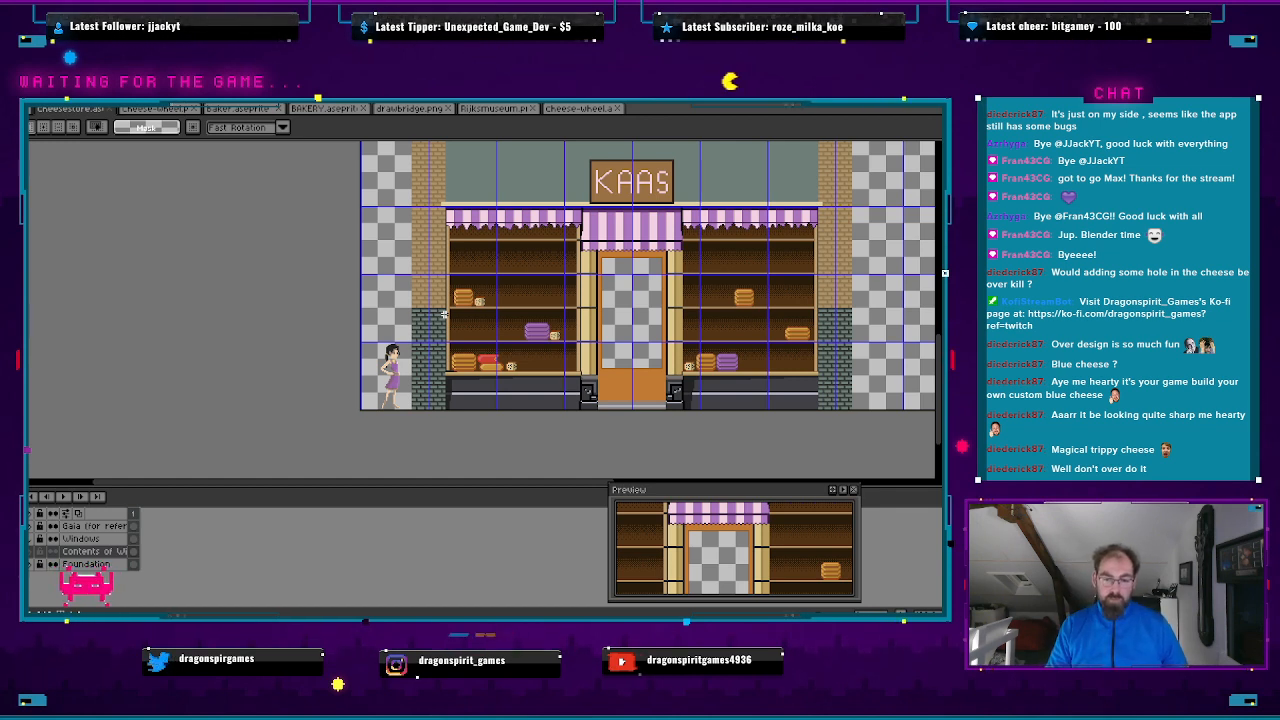
{"action": "scroll", "coordinate": [481, 329], "scroll_direction": "up", "scroll_amount": 2}
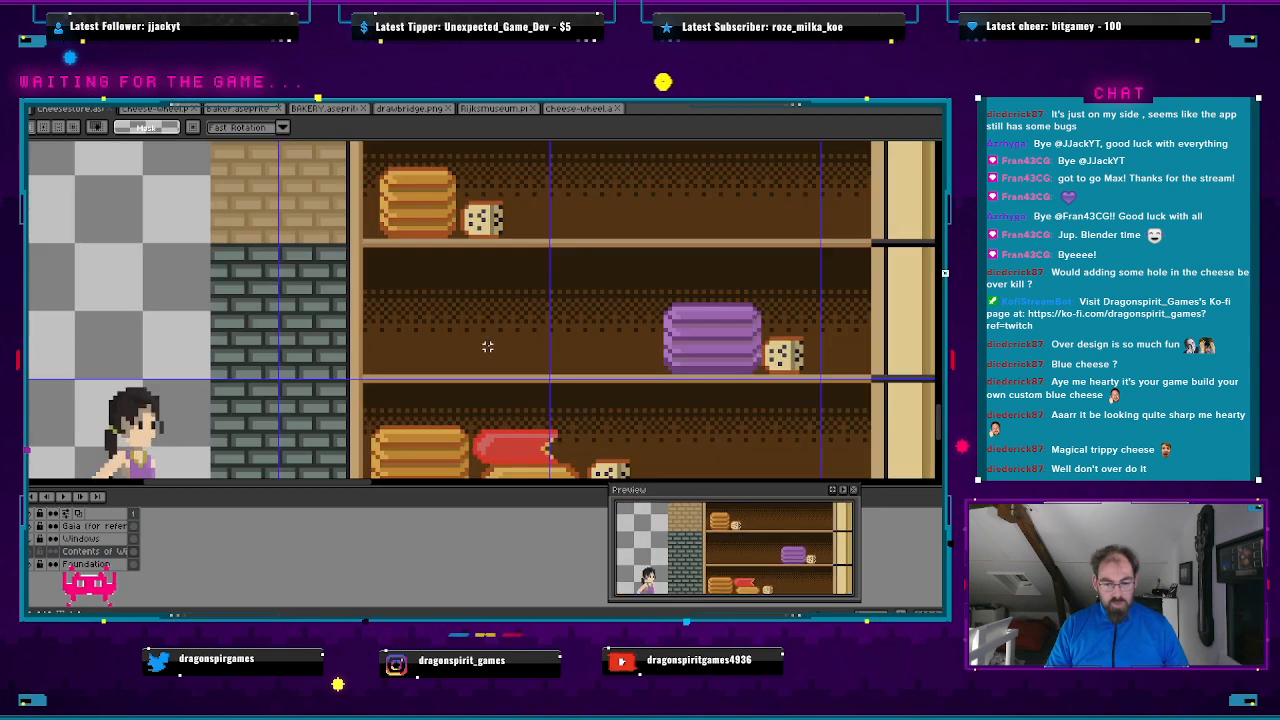
{"action": "scroll", "coordinate": [514, 363], "scroll_direction": "down", "scroll_amount": 4}
{"action": "scroll", "coordinate": [516, 368], "scroll_direction": "up", "scroll_amount": 3}
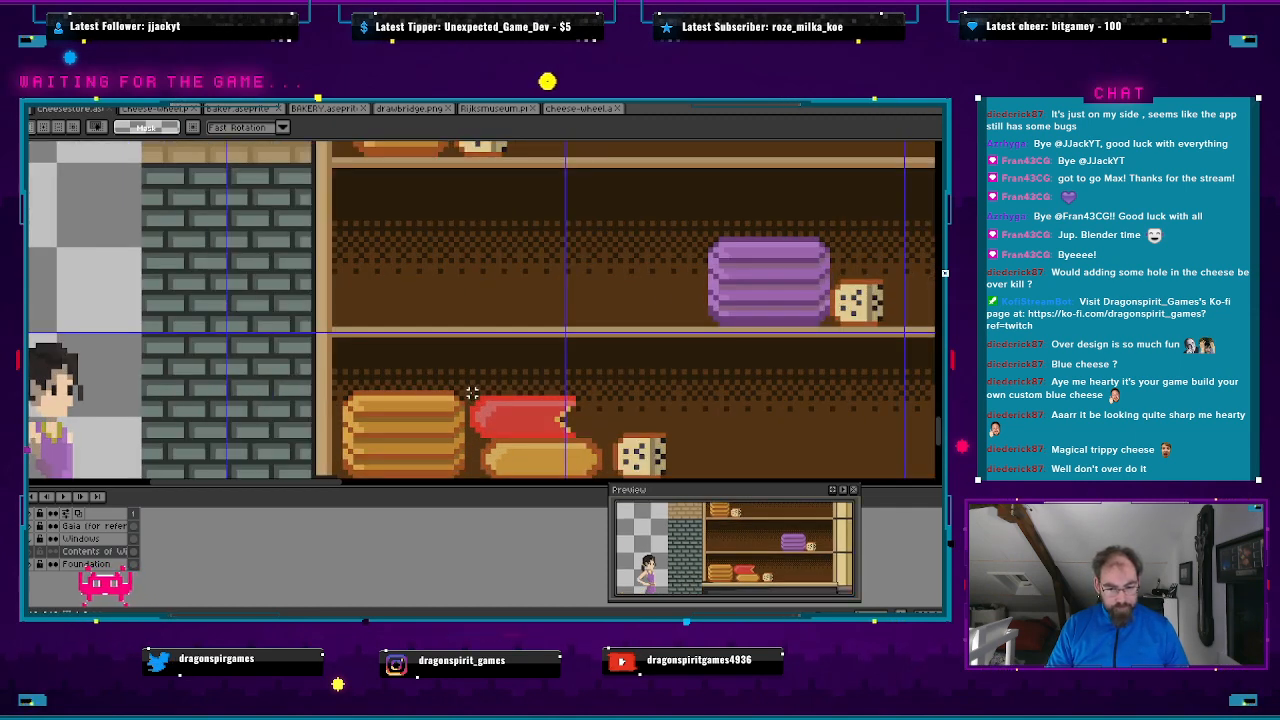
{"action": "left_click_drag", "start_coordinate": [497, 428], "coordinate": [605, 466]}
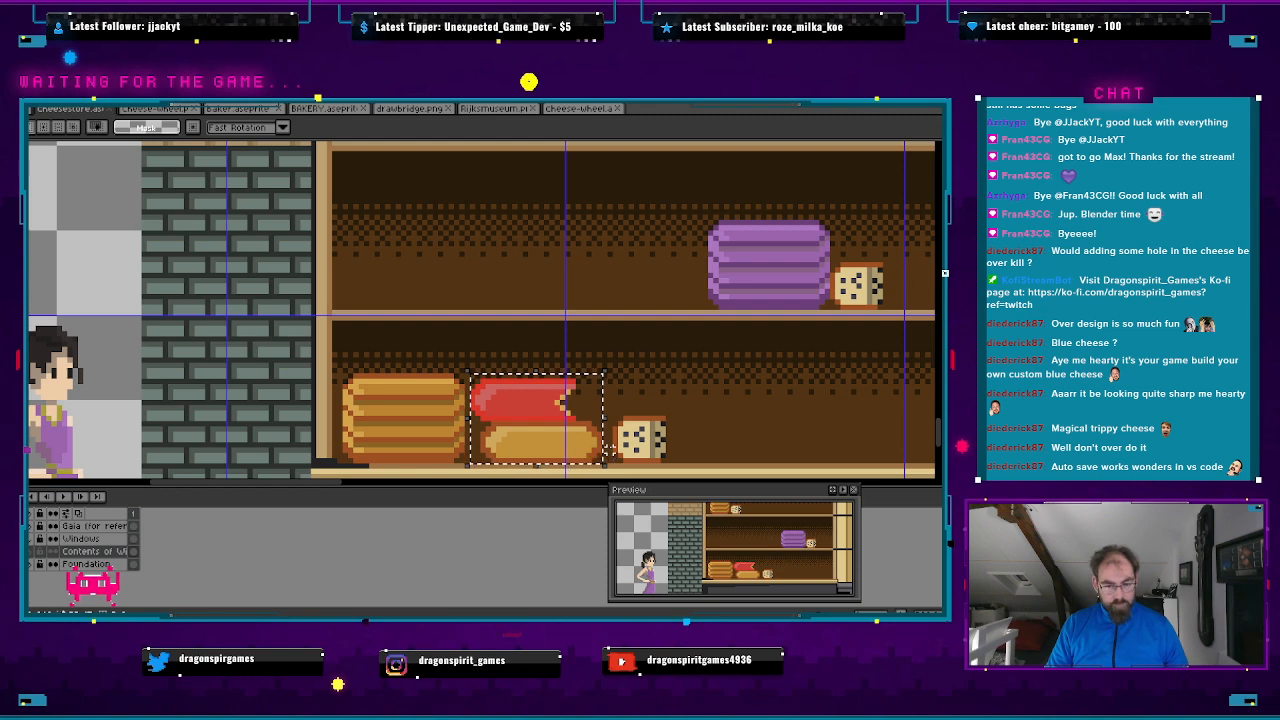
{"action": "left_click_drag", "start_coordinate": [554, 419], "coordinate": [706, 254]}
{"action": "left_click_drag", "start_coordinate": [717, 344], "coordinate": [191, 373]}
{"action": "scroll", "coordinate": [527, 374], "scroll_direction": "down", "scroll_amount": 3}
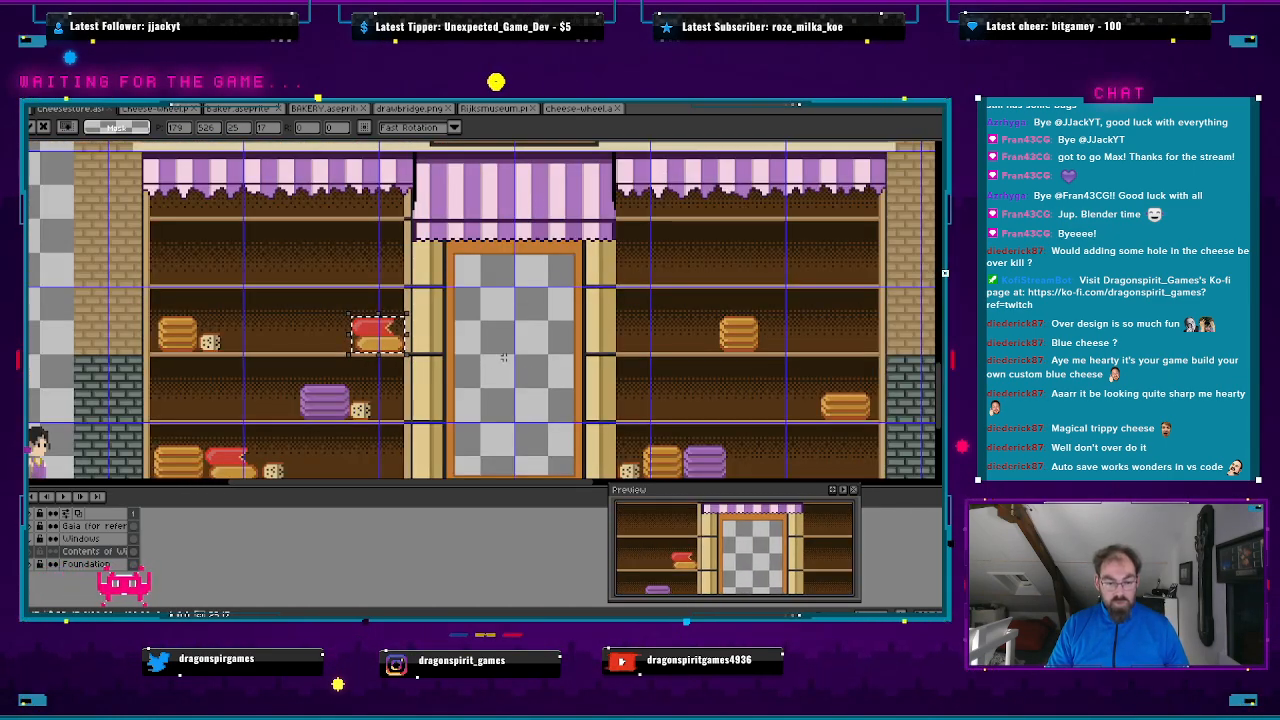
- Place another copy of the red and yellow cheese pair at the left end of the right window's second-lowest shelf
{"action": "scroll", "coordinate": [470, 350], "scroll_direction": "down", "scroll_amount": 2}
{"action": "scroll", "coordinate": [445, 350], "scroll_direction": "up", "scroll_amount": 5}
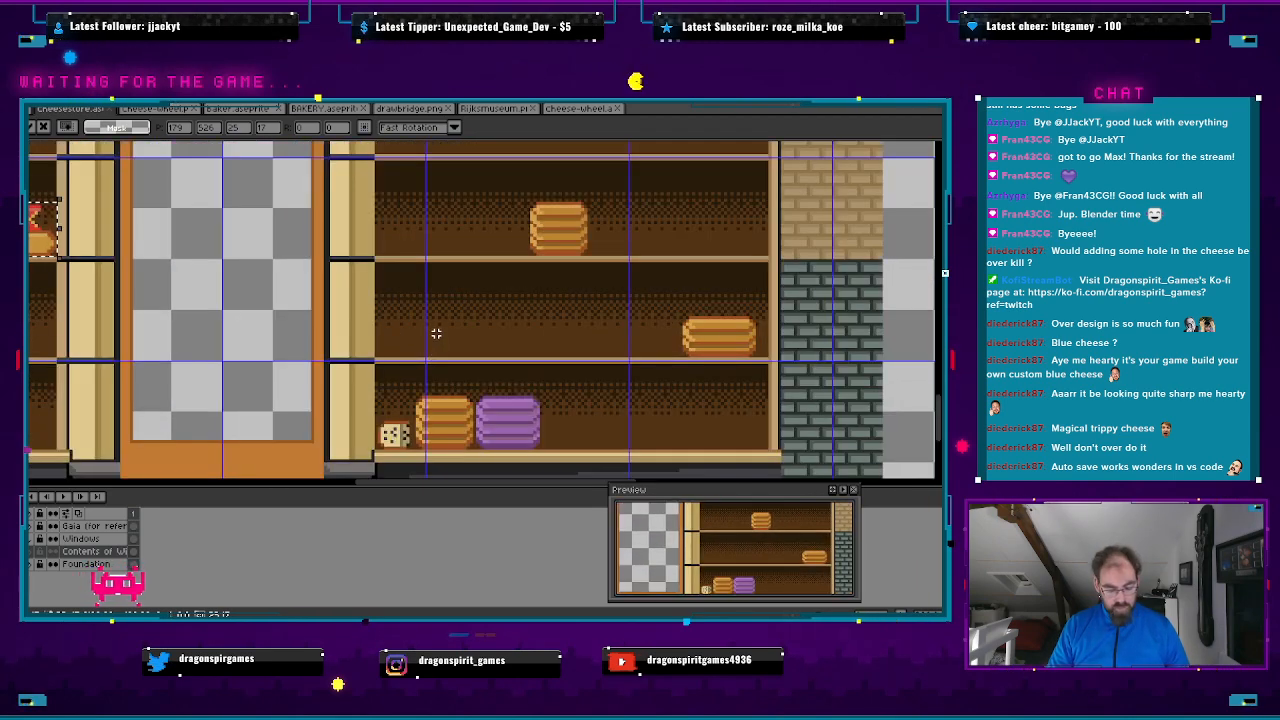
{"action": "key", "text": "ctrl+v"}
{"action": "left_click_drag", "start_coordinate": [493, 424], "coordinate": [428, 330]}
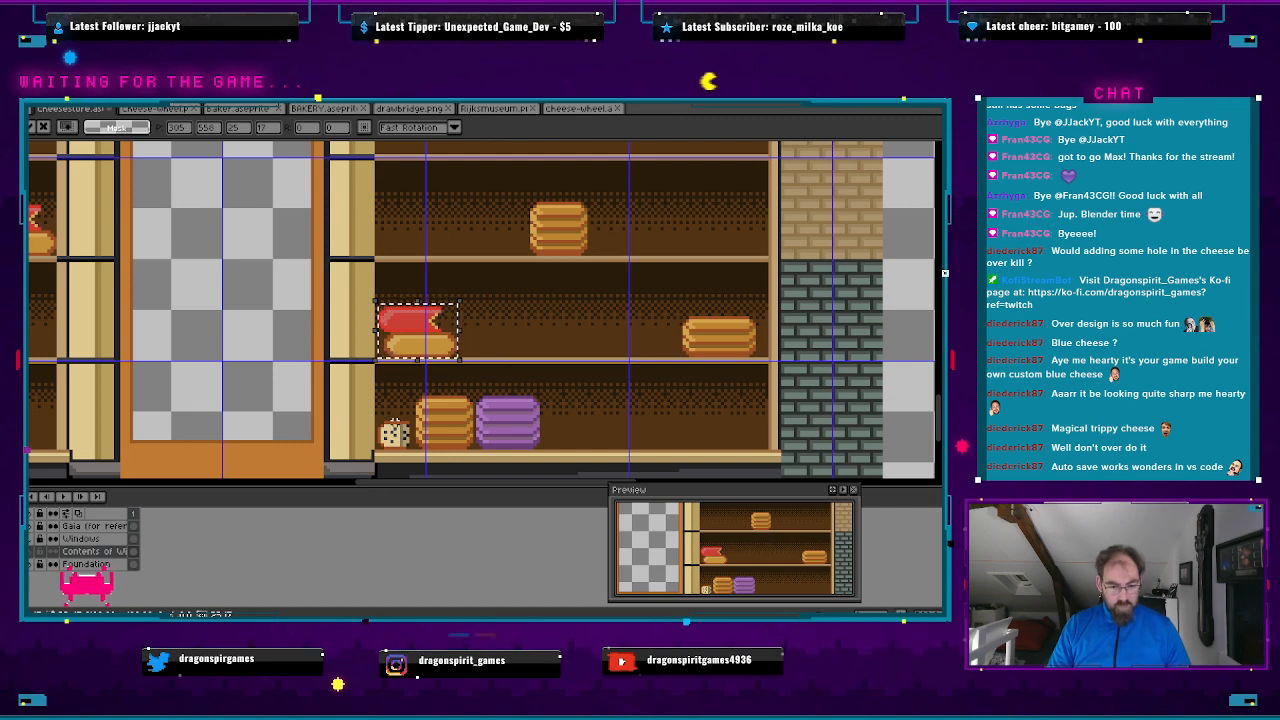
- Copy the speckled blue cheese block from the right window's lowest shelf to directly right of the orange stack two shelves higher
{"action": "scroll", "coordinate": [382, 435], "scroll_direction": "up", "scroll_amount": 1}
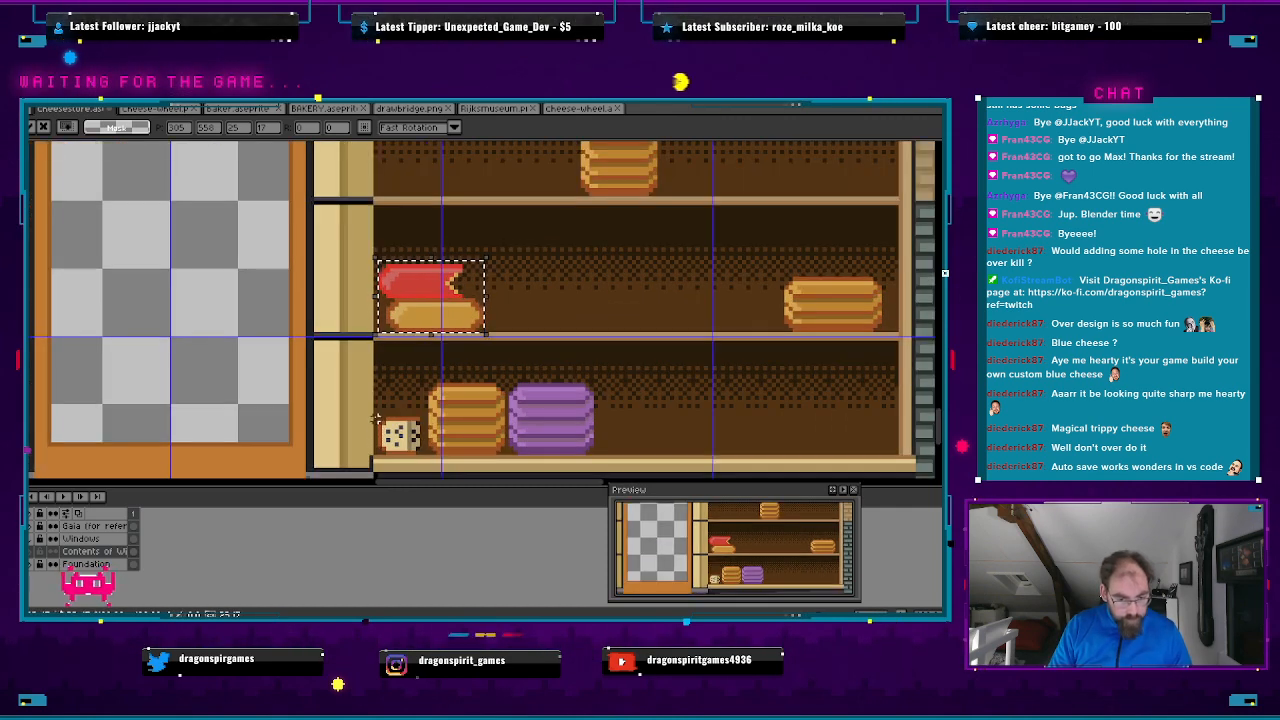
{"action": "left_click_drag", "start_coordinate": [376, 415], "coordinate": [423, 452]}
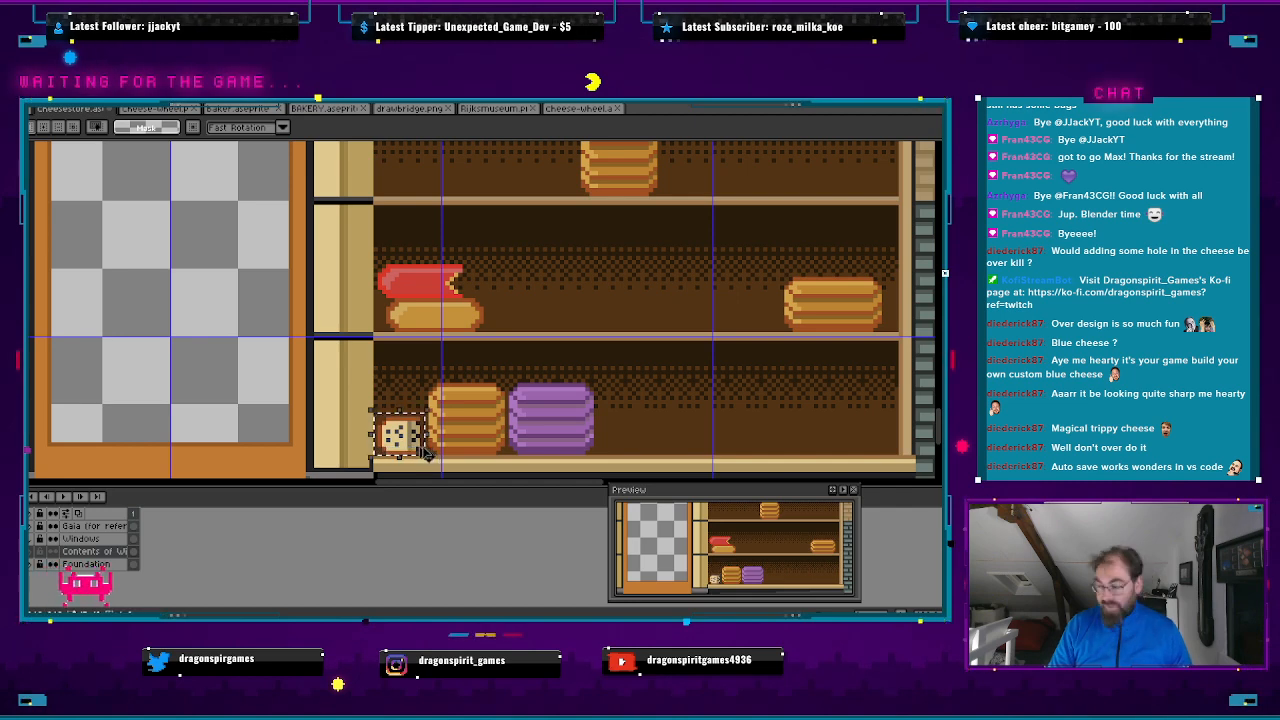
{"action": "key", "text": "ctrl+v"}
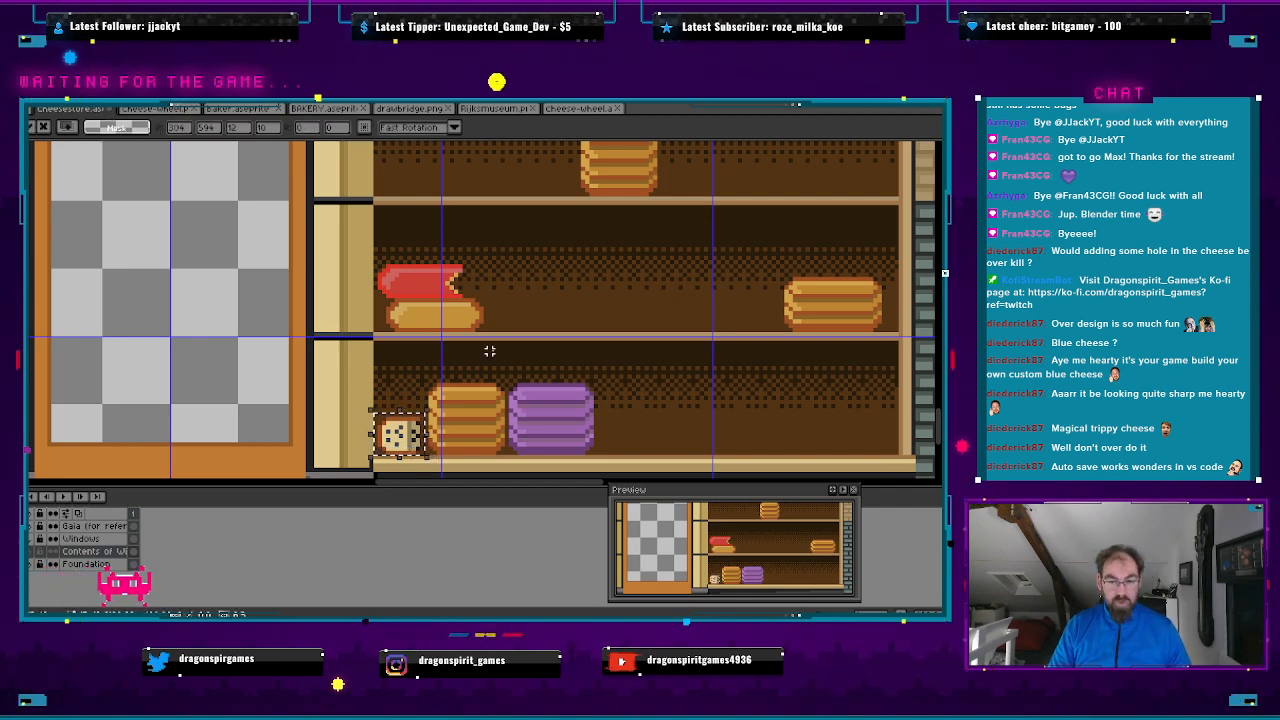
{"action": "scroll", "coordinate": [595, 296], "scroll_direction": "down", "scroll_amount": 3}
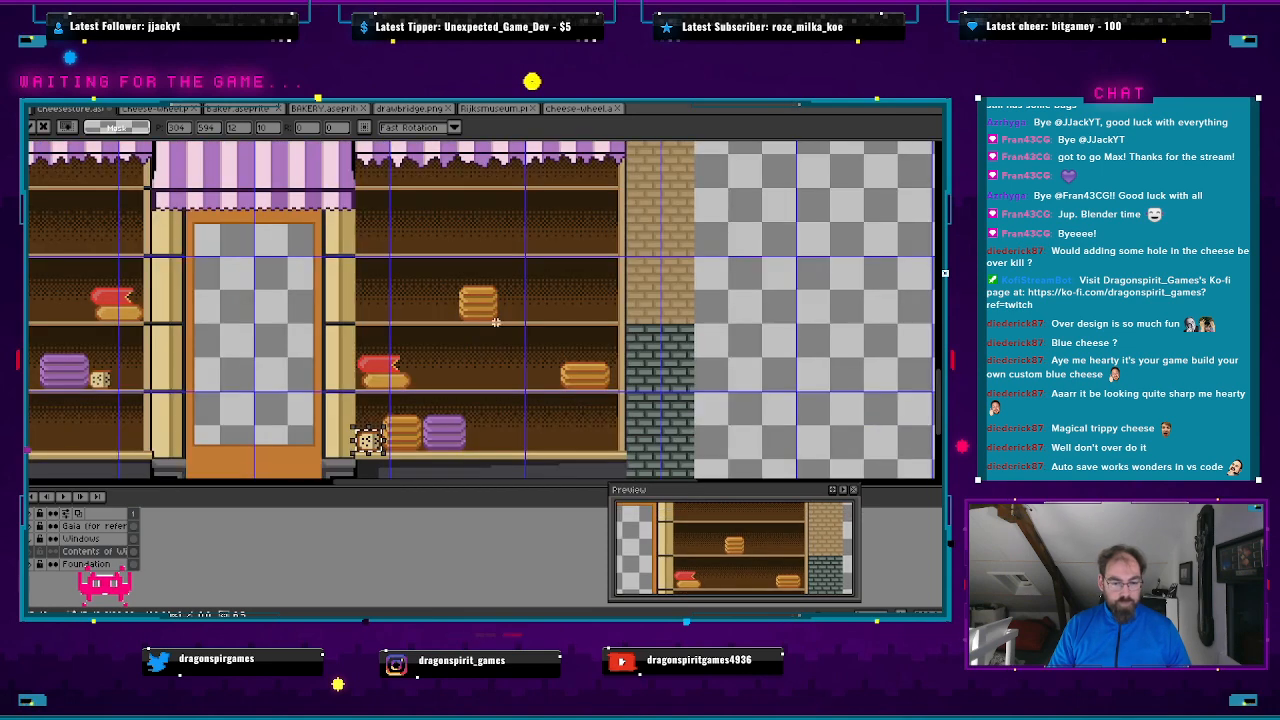
{"action": "left_click_drag", "start_coordinate": [372, 444], "coordinate": [516, 315]}
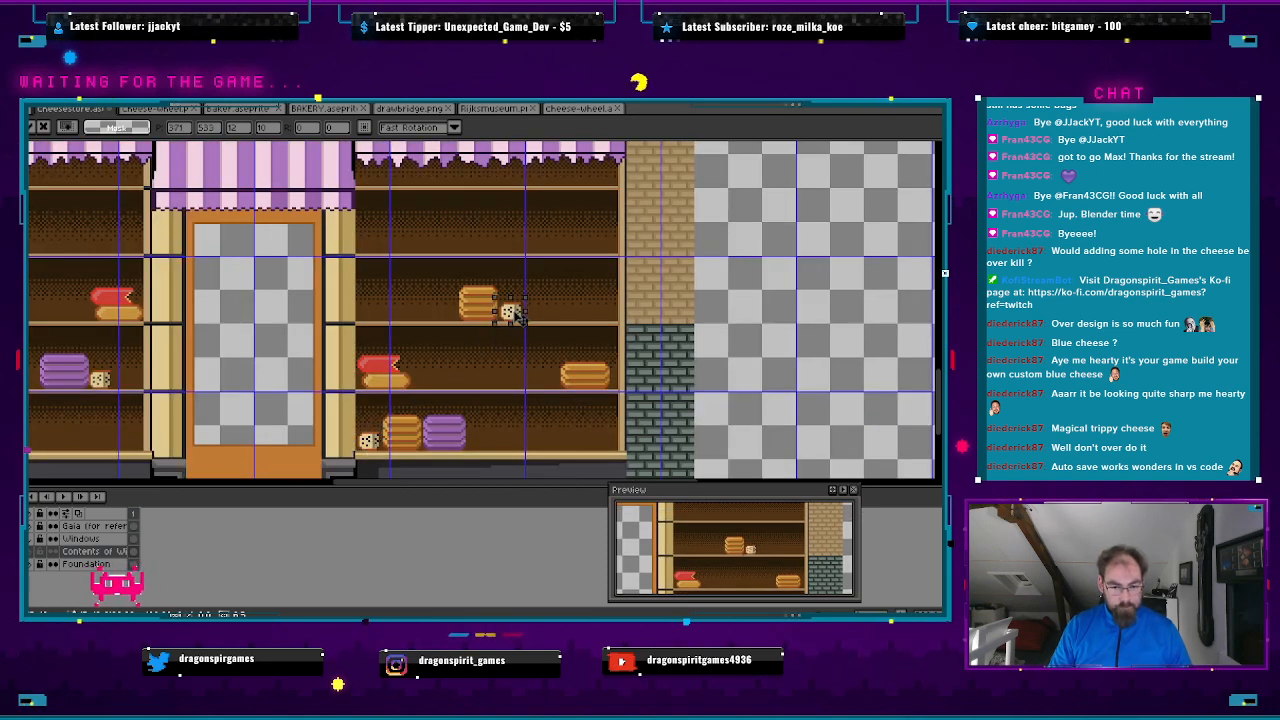
{"action": "scroll", "coordinate": [511, 330], "scroll_direction": "up", "scroll_amount": 3}
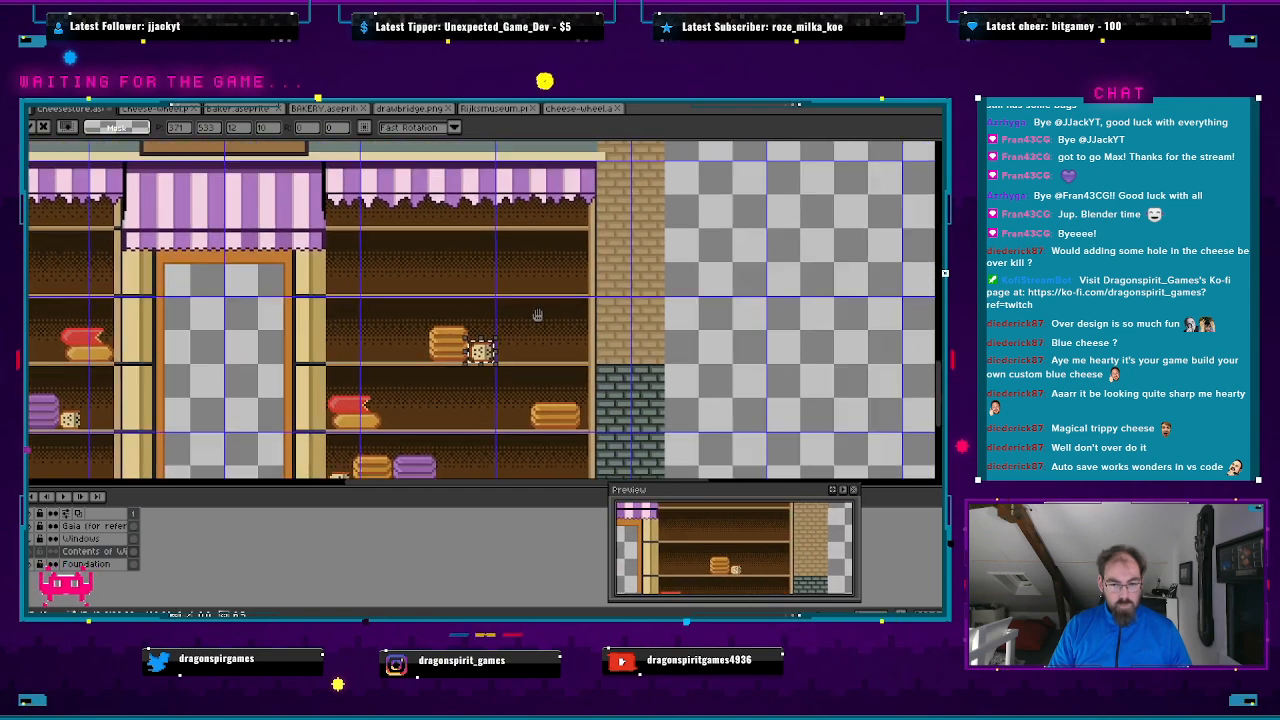
- Place a copy of the blue cheese block on the left window's top shelf and paint the awning's dark edge over the block's top
{"action": "key", "text": "ctrl+v"}
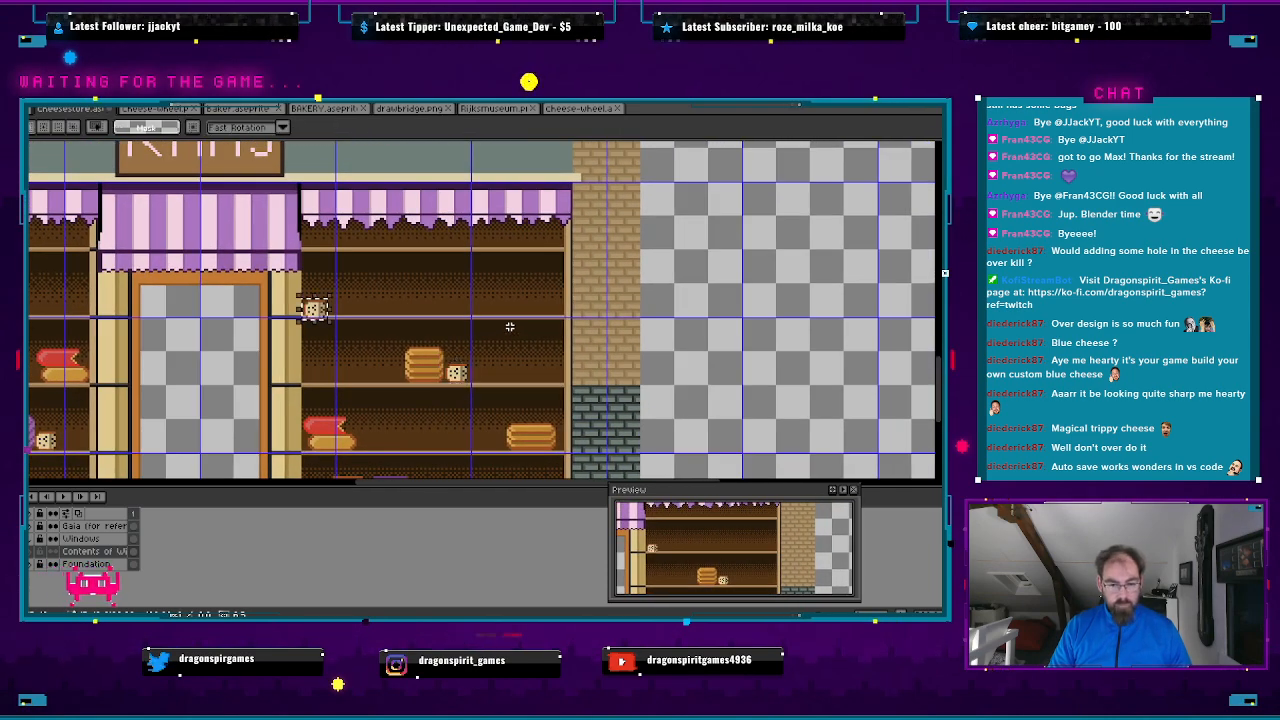
{"action": "left_click_drag", "start_coordinate": [325, 320], "coordinate": [287, 240]}
{"action": "left_click_drag", "start_coordinate": [259, 311], "coordinate": [371, 348]}
{"action": "left_click_drag", "start_coordinate": [400, 284], "coordinate": [283, 285]}
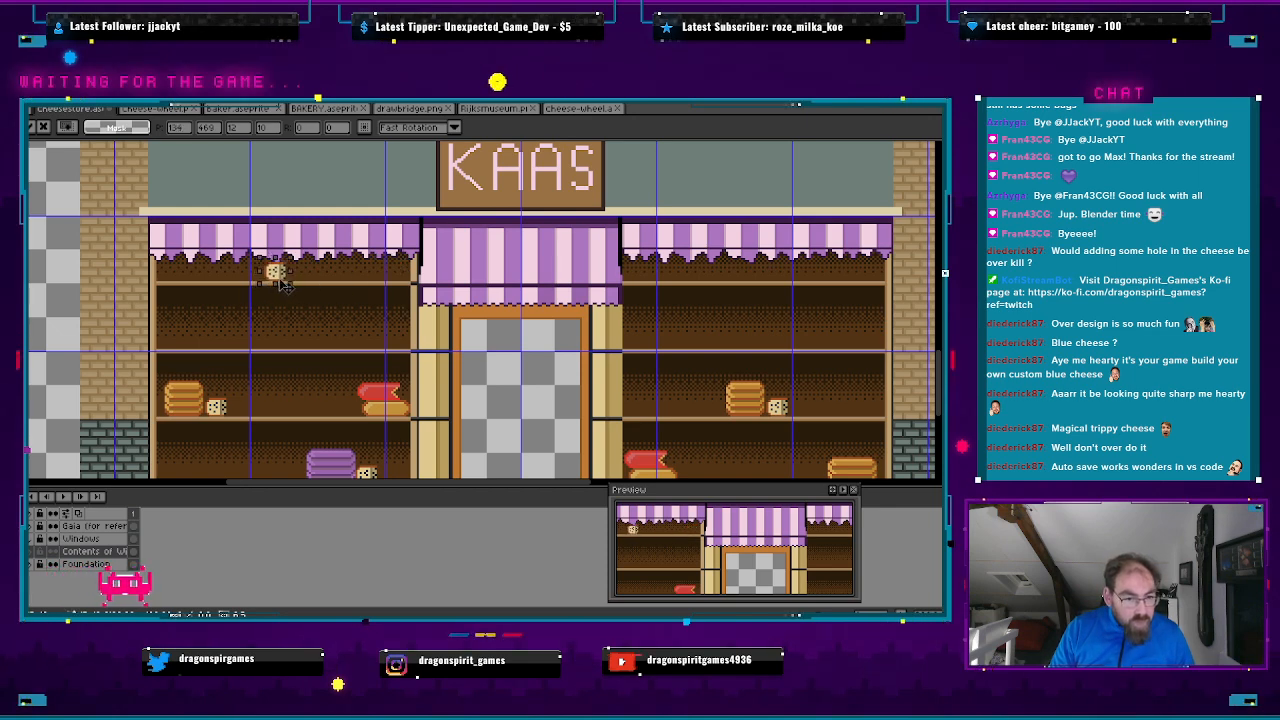
{"action": "scroll", "coordinate": [295, 293], "scroll_direction": "up", "scroll_amount": 2}
{"action": "scroll", "coordinate": [265, 380], "scroll_direction": "down", "scroll_amount": 1}
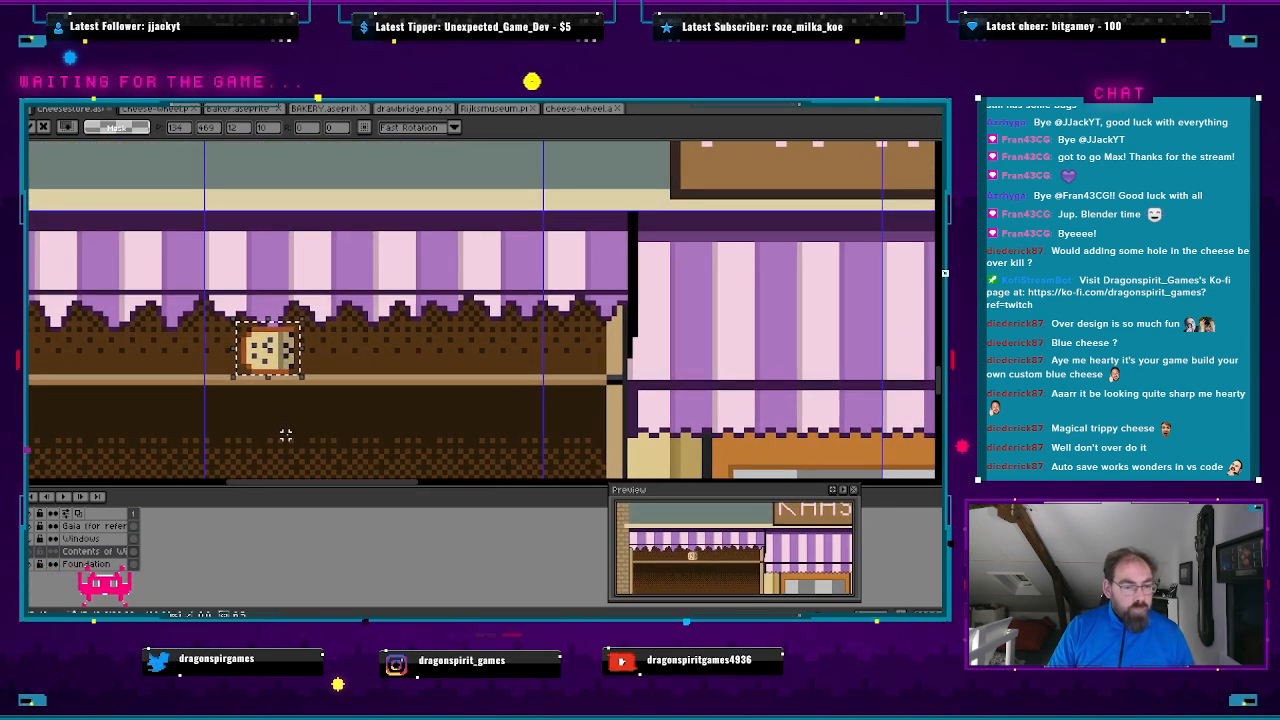
{"action": "scroll", "coordinate": [271, 398], "scroll_direction": "up", "scroll_amount": 1}
{"action": "scroll", "coordinate": [271, 400], "scroll_direction": "up", "scroll_amount": 1}
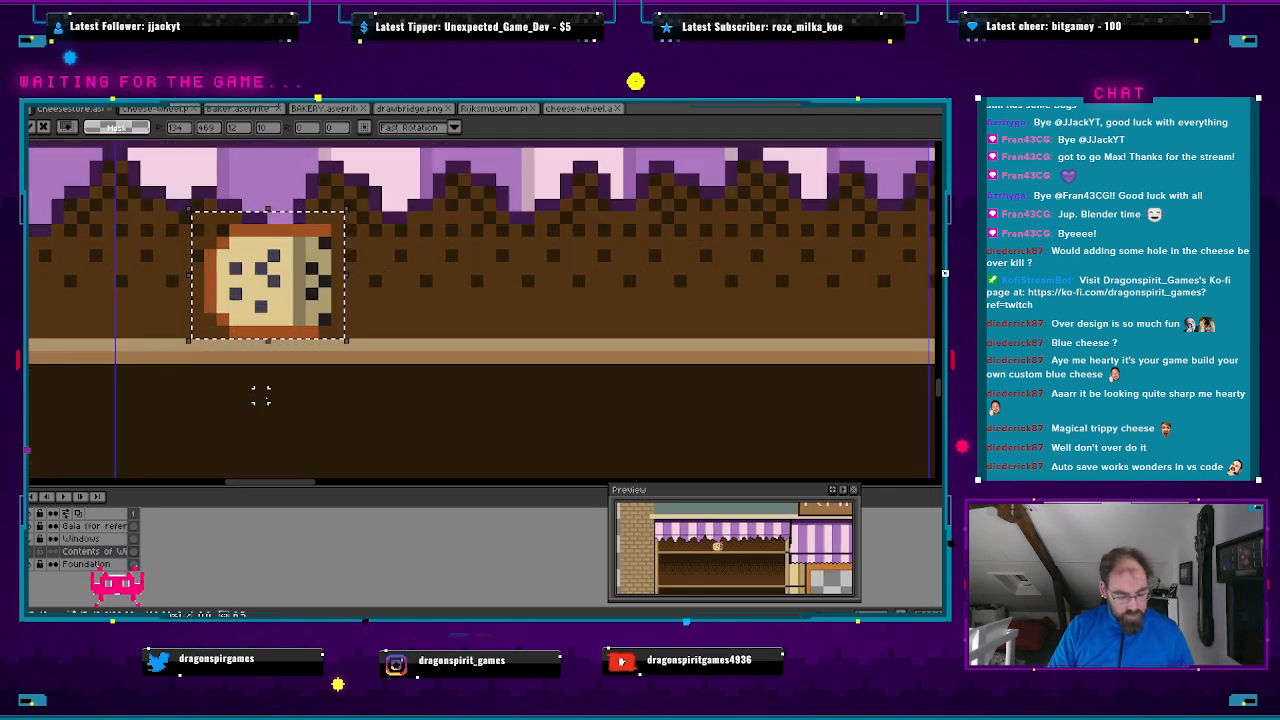
{"action": "left_click", "coordinate": [273, 376]}
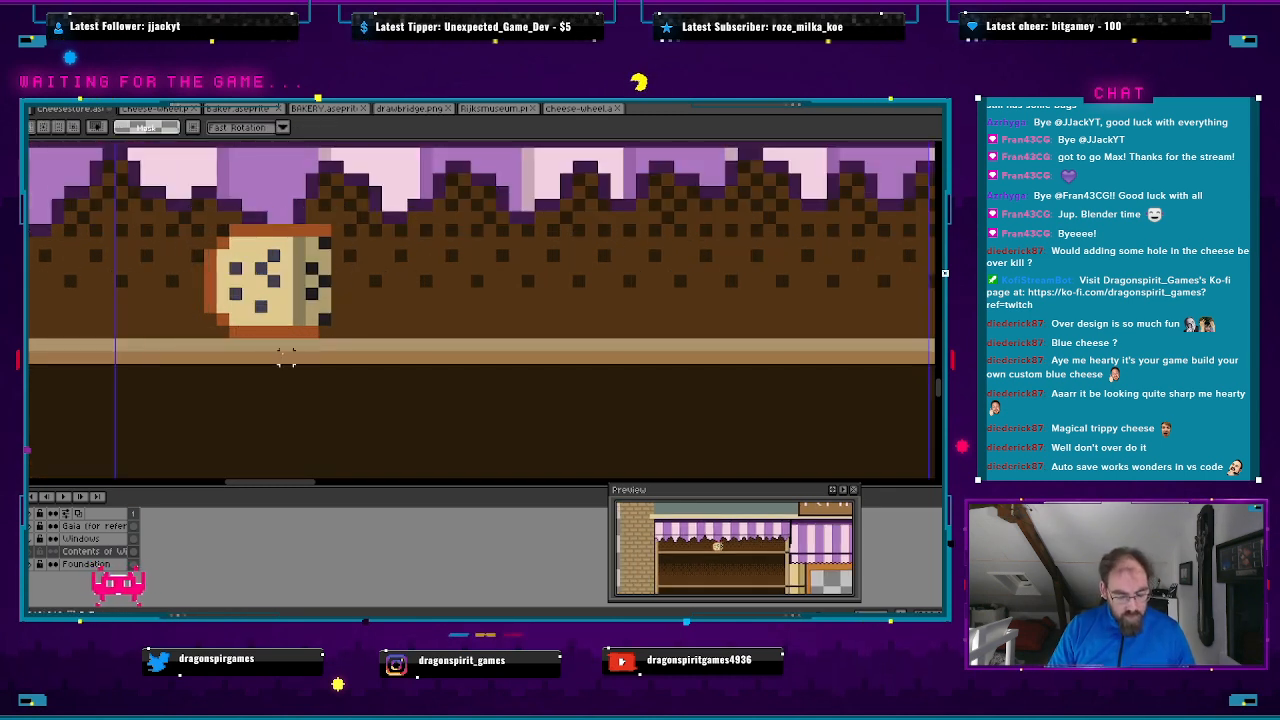
{"action": "key", "text": "b"}
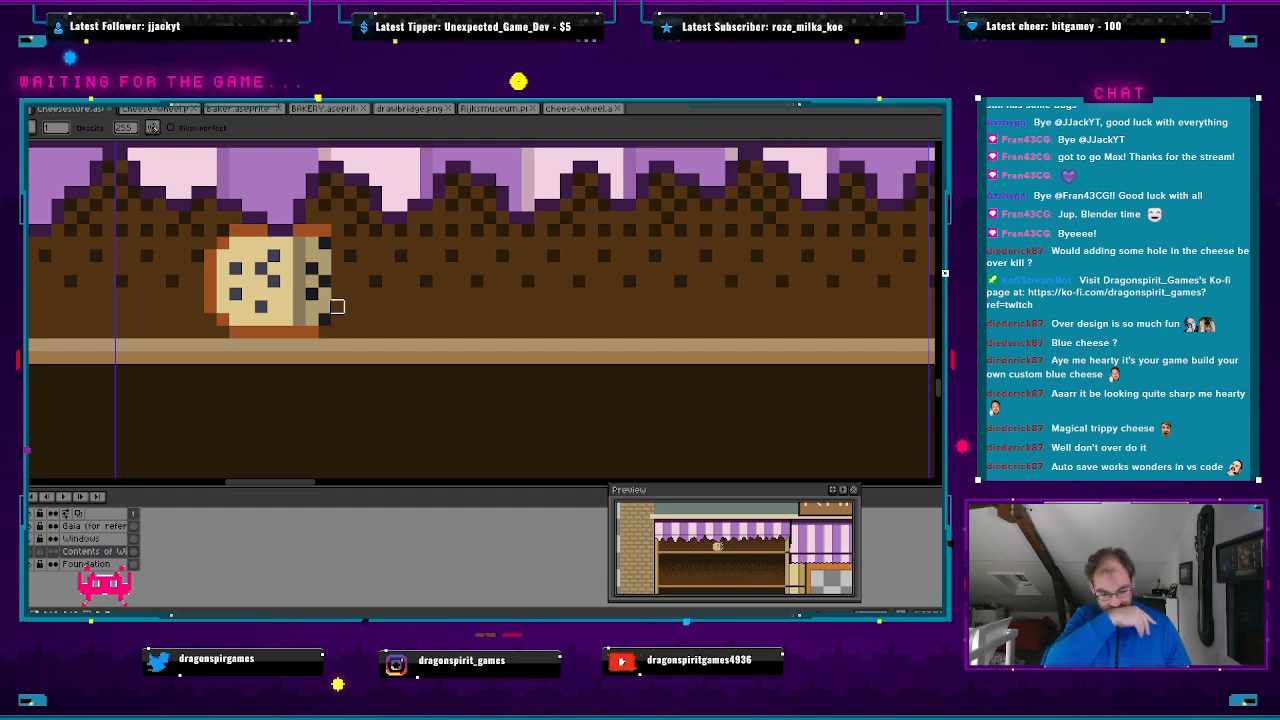
- Copy only the red cut cheese from the left window's red and yellow pair to the left end of the top shelf under the awning
{"action": "scroll", "coordinate": [372, 238], "scroll_direction": "down", "scroll_amount": 1}
{"action": "left_click_drag", "start_coordinate": [394, 304], "coordinate": [373, 197]}
{"action": "left_click_drag", "start_coordinate": [396, 392], "coordinate": [428, 236]}
{"action": "left_click_drag", "start_coordinate": [408, 357], "coordinate": [433, 234]}
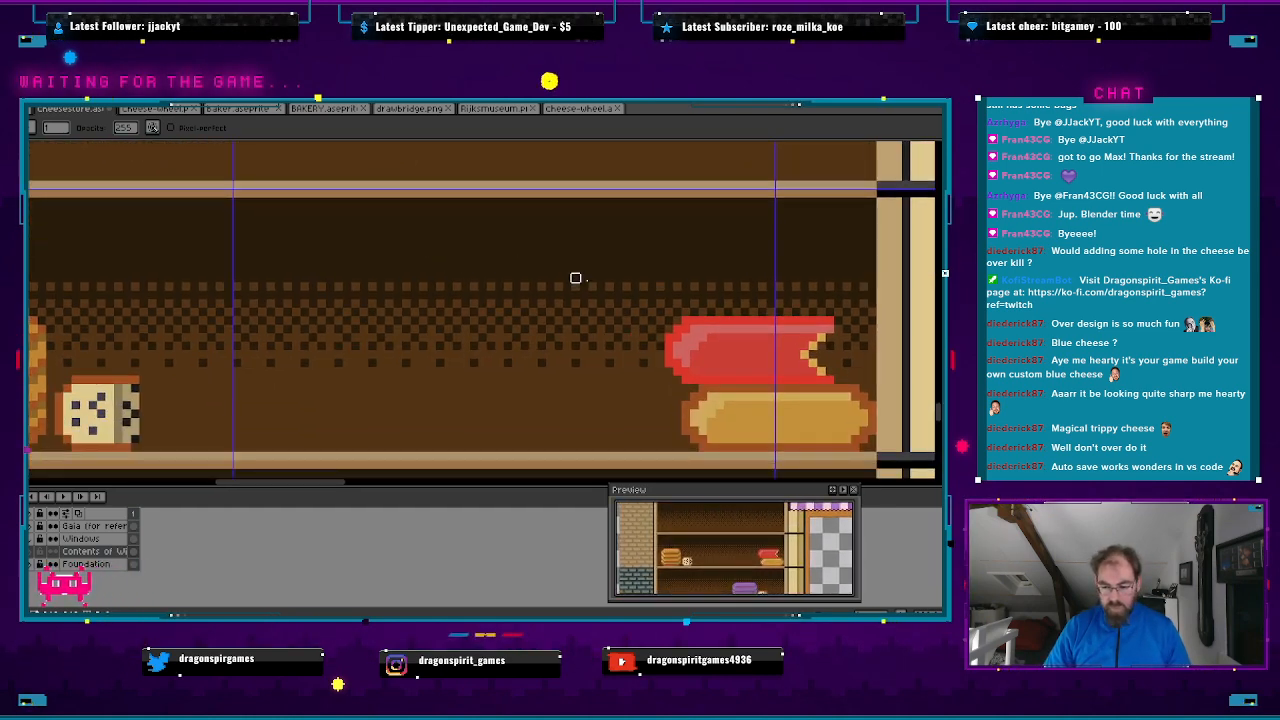
{"action": "key", "text": "m"}
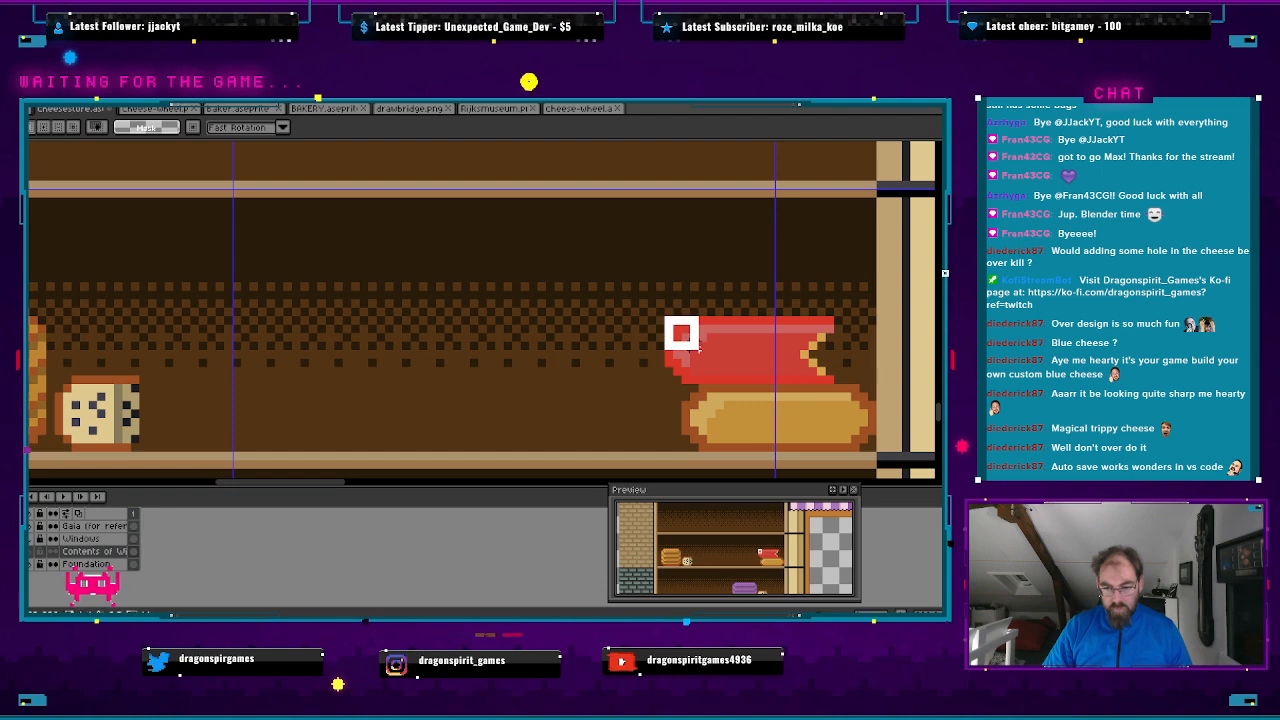
{"action": "left_click_drag", "start_coordinate": [699, 350], "coordinate": [835, 384]}
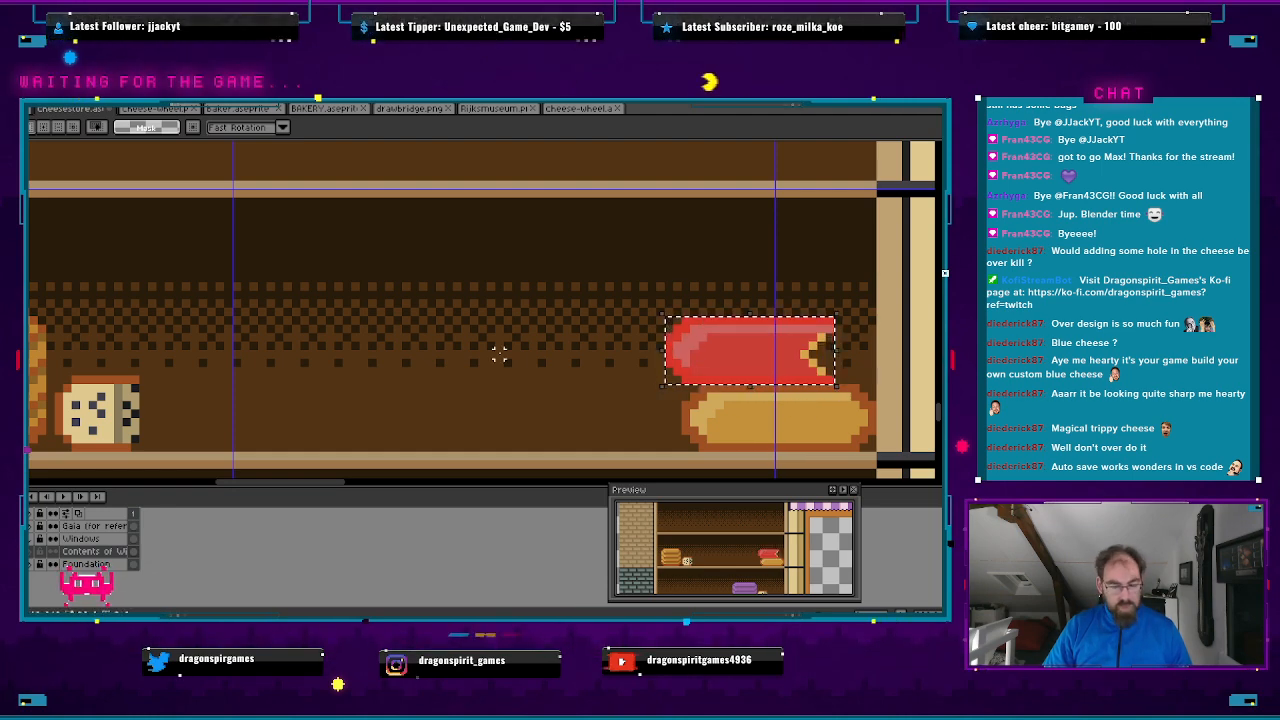
{"action": "mouse_move", "coordinate": [474, 323]}
{"action": "left_mouse_down"}
{"action": "mouse_move", "coordinate": [537, 478]}
{"action": "mouse_move", "coordinate": [514, 469]}
{"action": "left_mouse_up"}
{"action": "left_click_drag", "start_coordinate": [515, 347], "coordinate": [465, 440]}
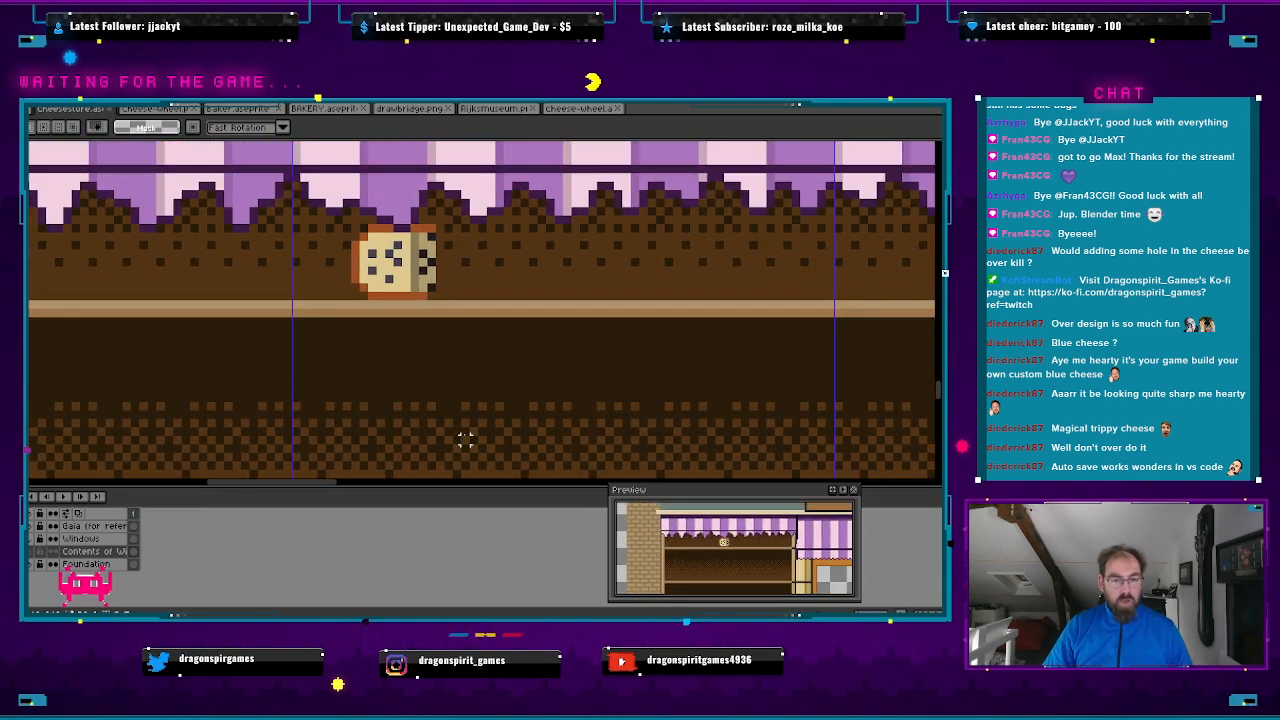
{"action": "key", "text": "ctrl+v"}
{"action": "left_click_drag", "start_coordinate": [808, 314], "coordinate": [137, 277]}
{"action": "left_click_drag", "start_coordinate": [200, 386], "coordinate": [586, 394]}
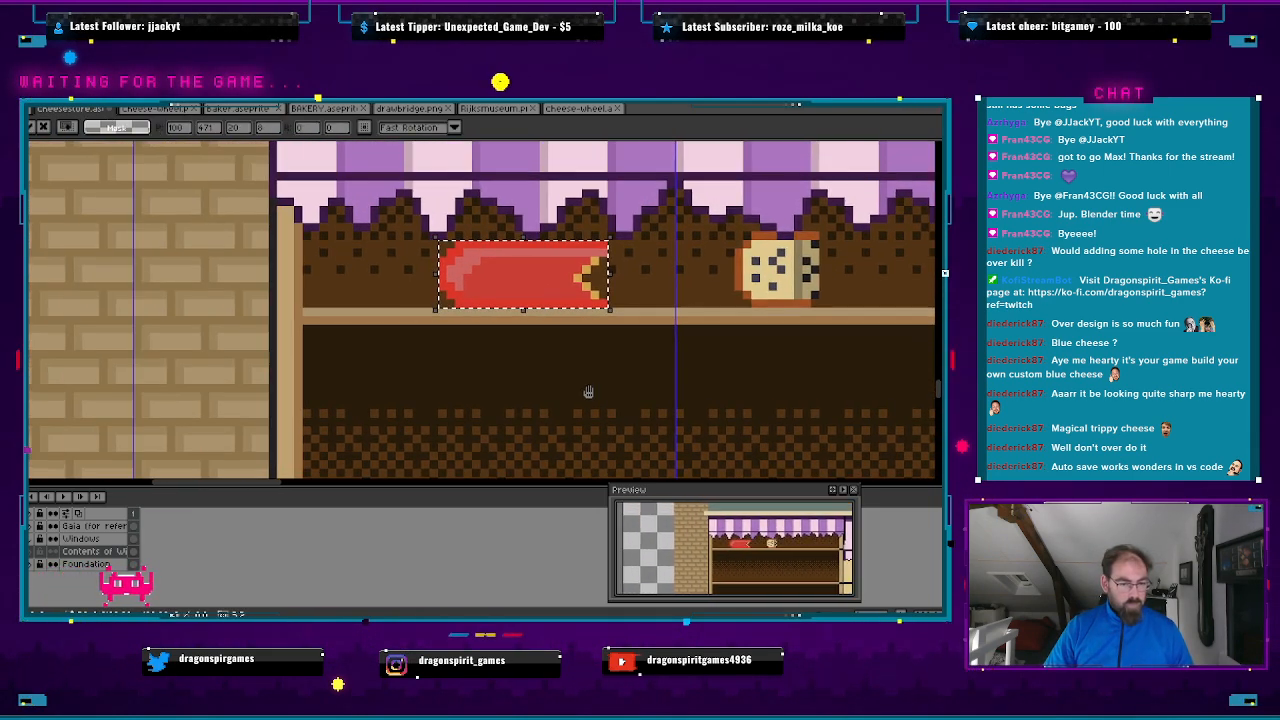
{"action": "left_click_drag", "start_coordinate": [540, 290], "coordinate": [406, 289]}
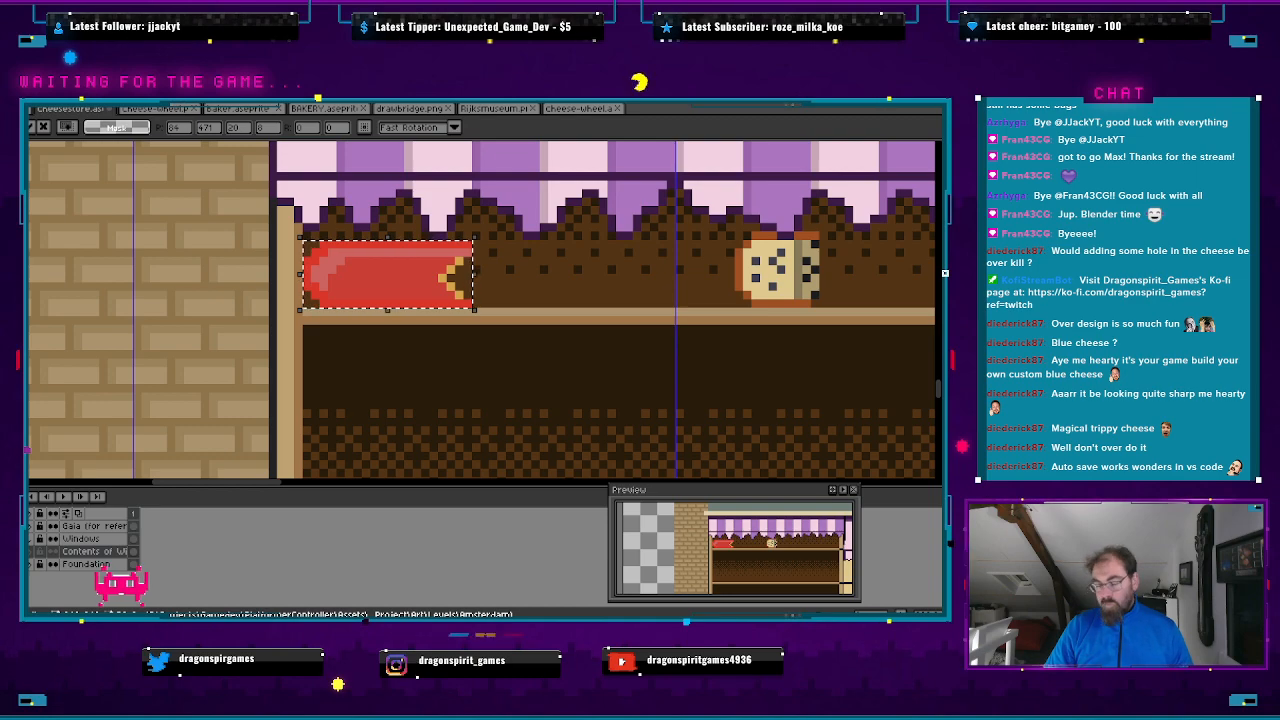
- Place a copy of the left window's red cut cheese on the right window's second-highest shelf, left of its middle
{"action": "scroll", "coordinate": [499, 352], "scroll_direction": "down", "scroll_amount": 2}
{"action": "left_click_drag", "start_coordinate": [597, 400], "coordinate": [428, 280]}
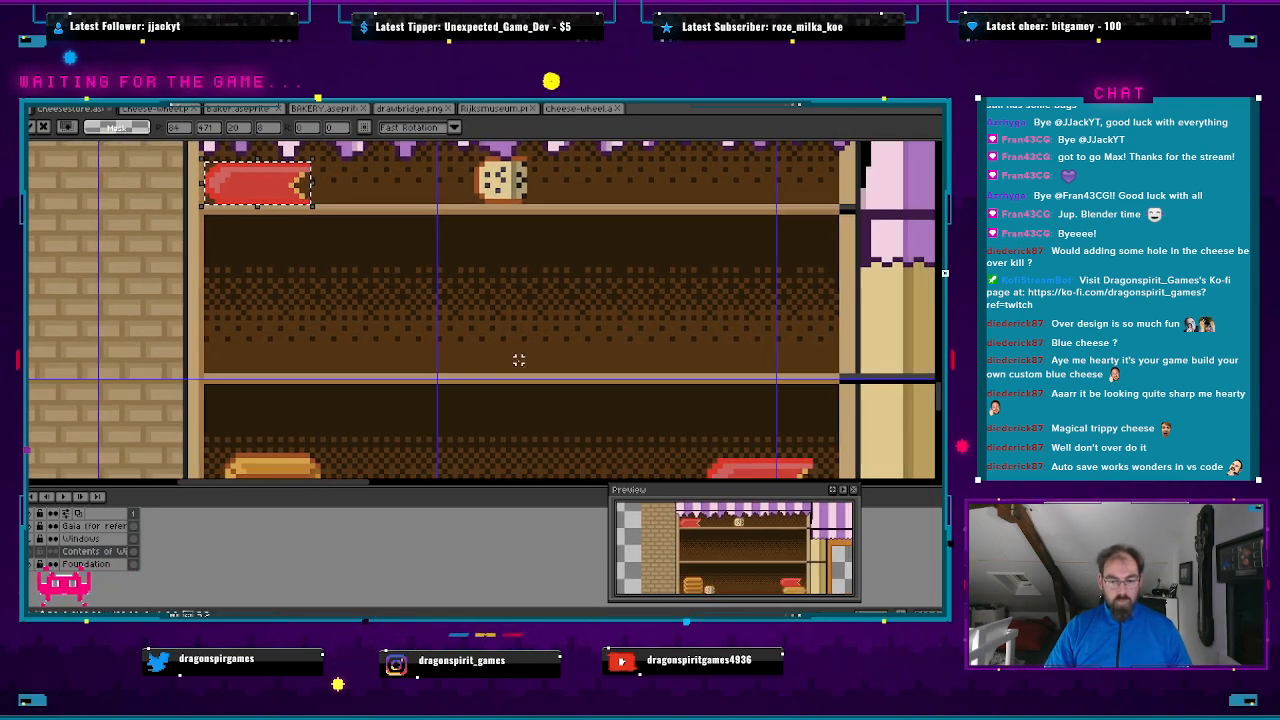
{"action": "scroll", "coordinate": [517, 362], "scroll_direction": "down", "scroll_amount": 1}
{"action": "left_click_drag", "start_coordinate": [576, 401], "coordinate": [357, 327]}
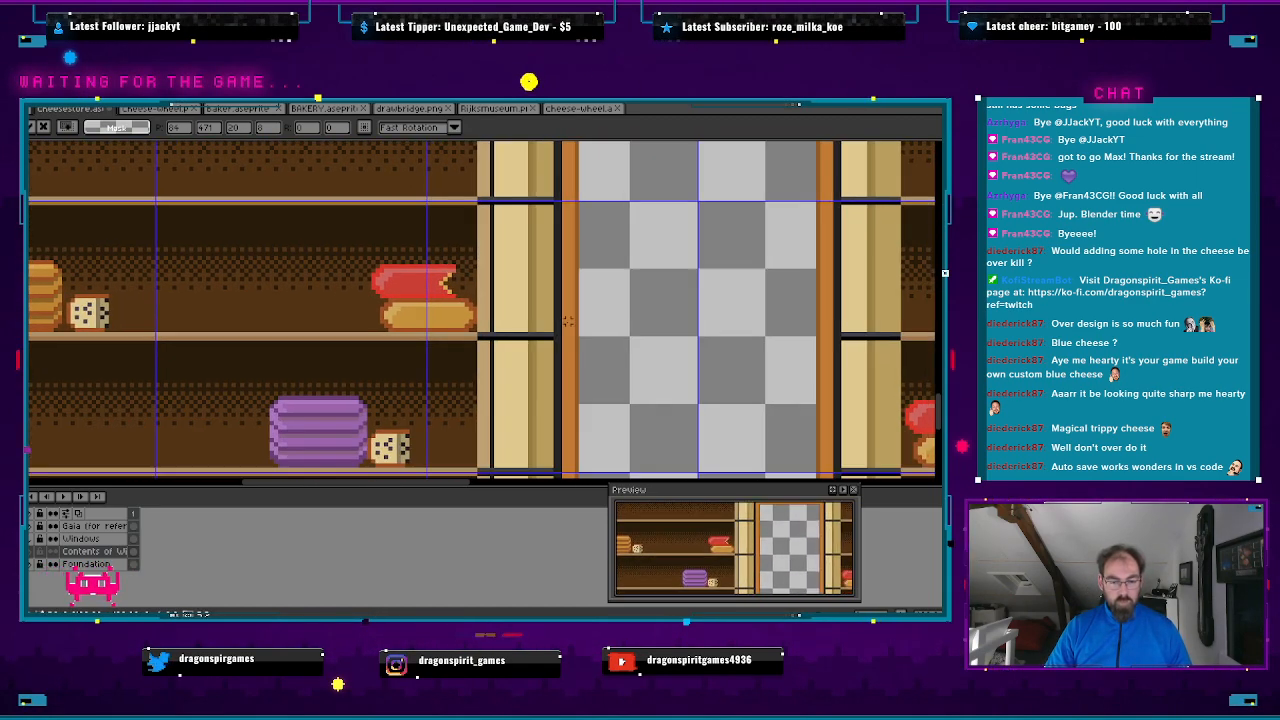
{"action": "scroll", "coordinate": [558, 392], "scroll_direction": "down", "scroll_amount": 1}
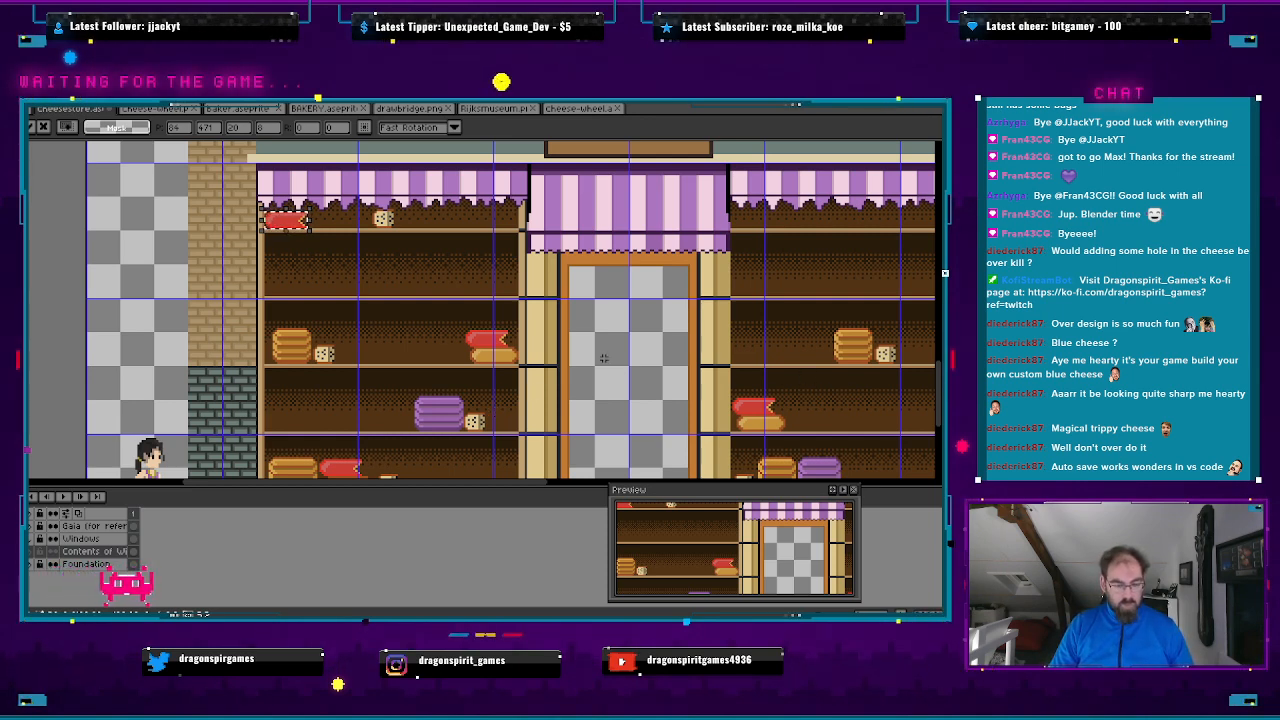
{"action": "key", "text": "ctrl+z"}
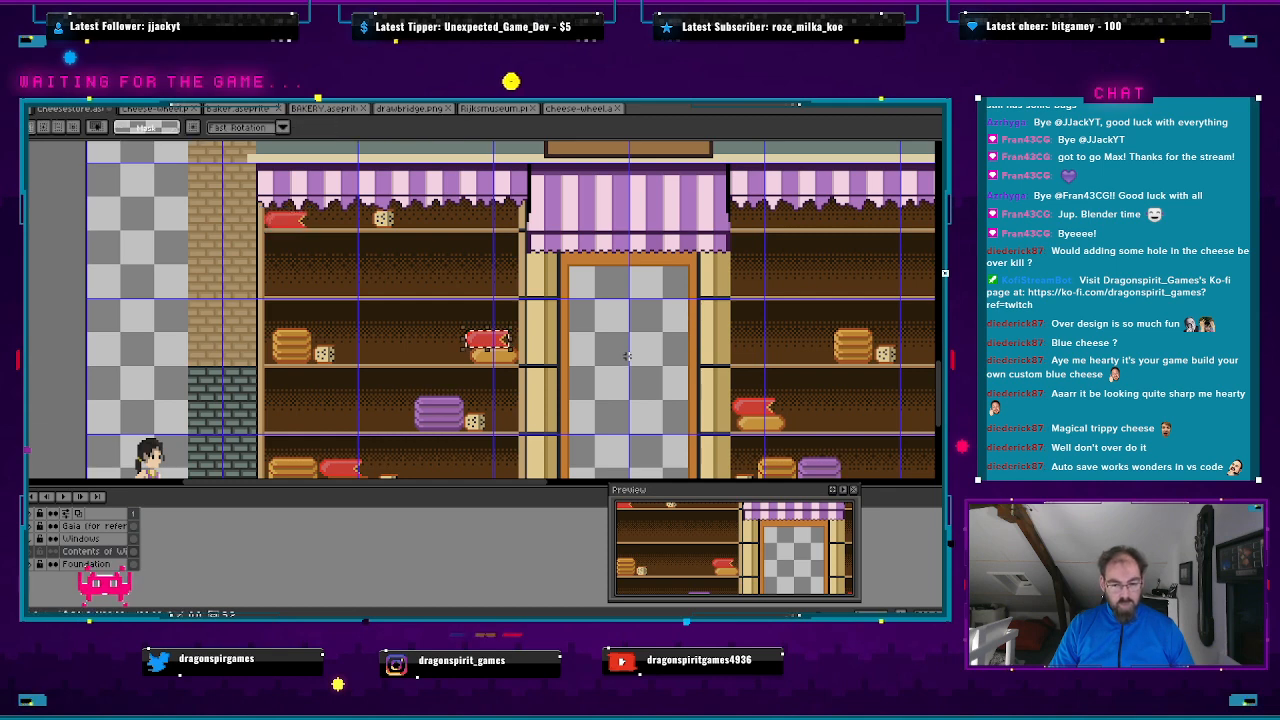
{"action": "left_click_drag", "start_coordinate": [497, 346], "coordinate": [800, 288]}
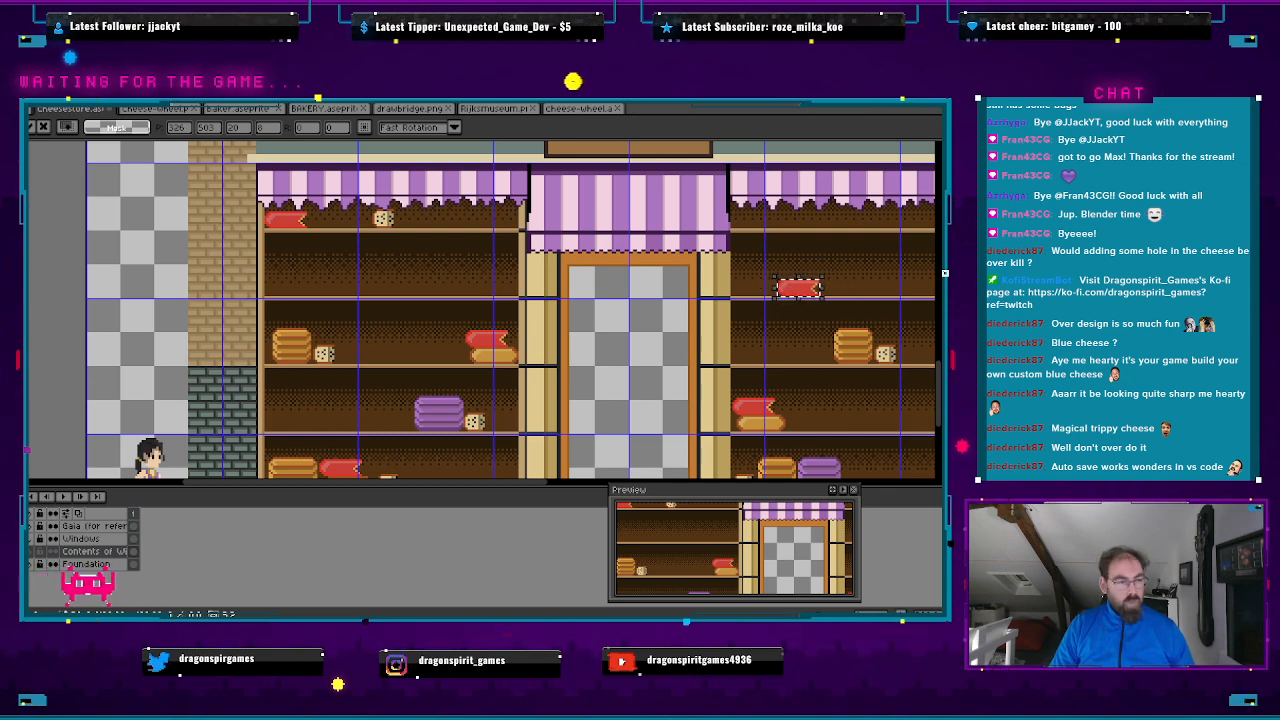
- Flip the copied red cheese horizontally so its cut notch faces left, and deselect it
{"action": "left_click", "coordinate": [113, 98]}
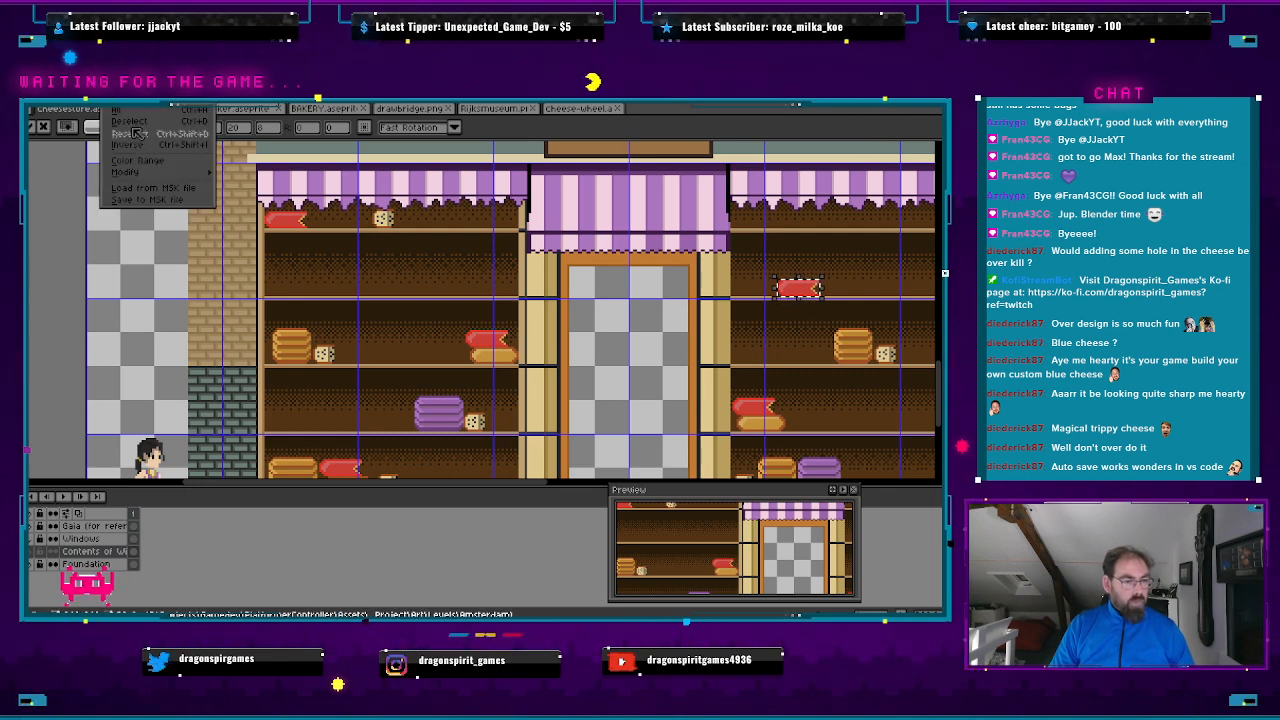
{"action": "mouse_move", "coordinate": [14, 98]}
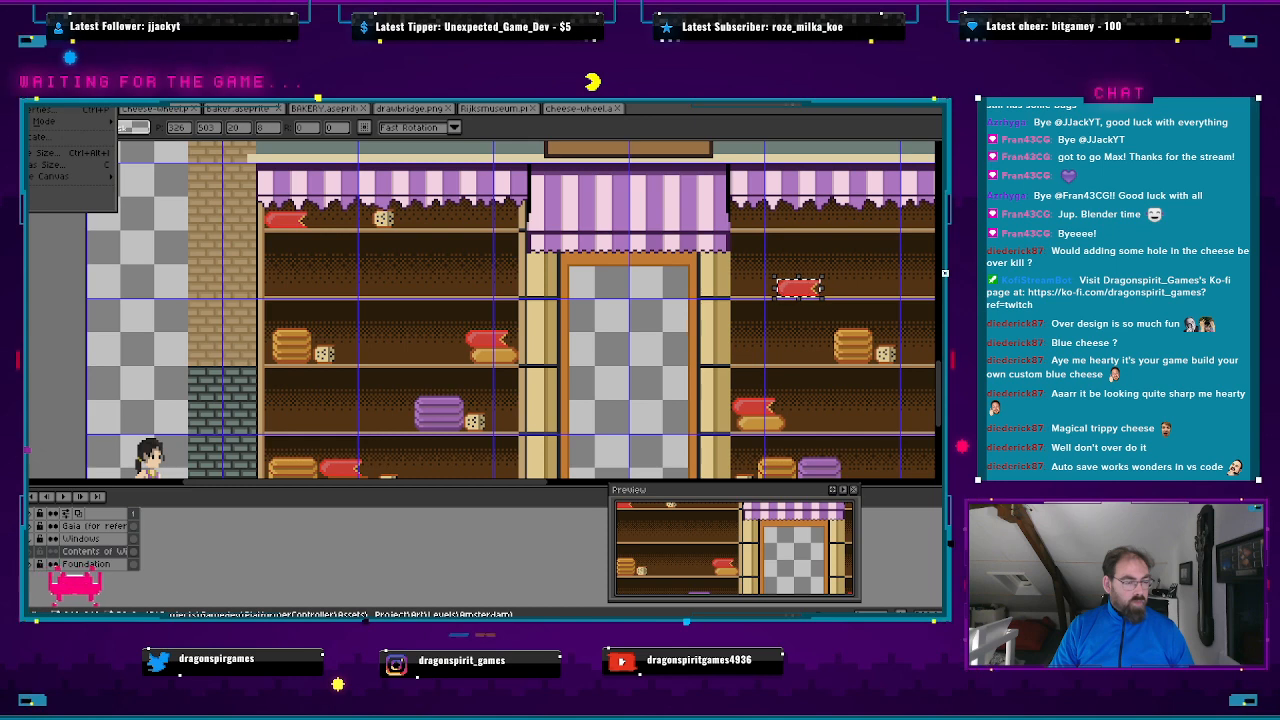
{"action": "mouse_move", "coordinate": [38, 179]}
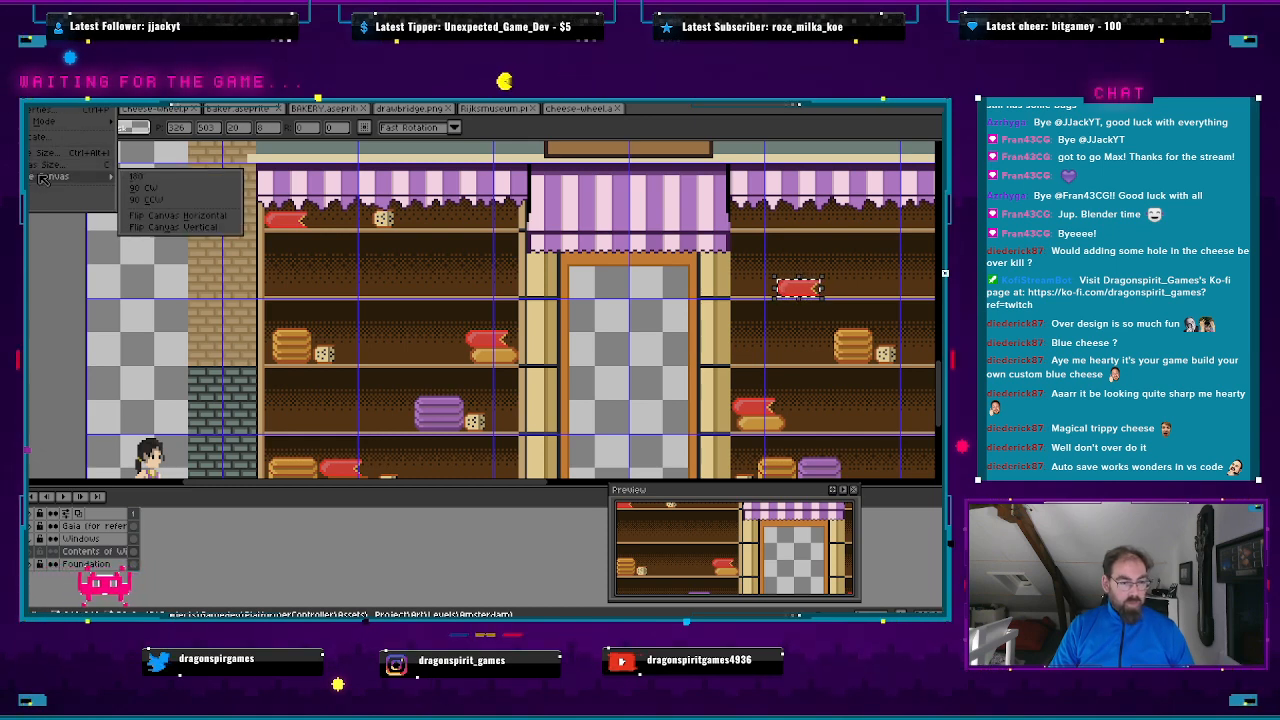
{"action": "left_click", "coordinate": [172, 217]}
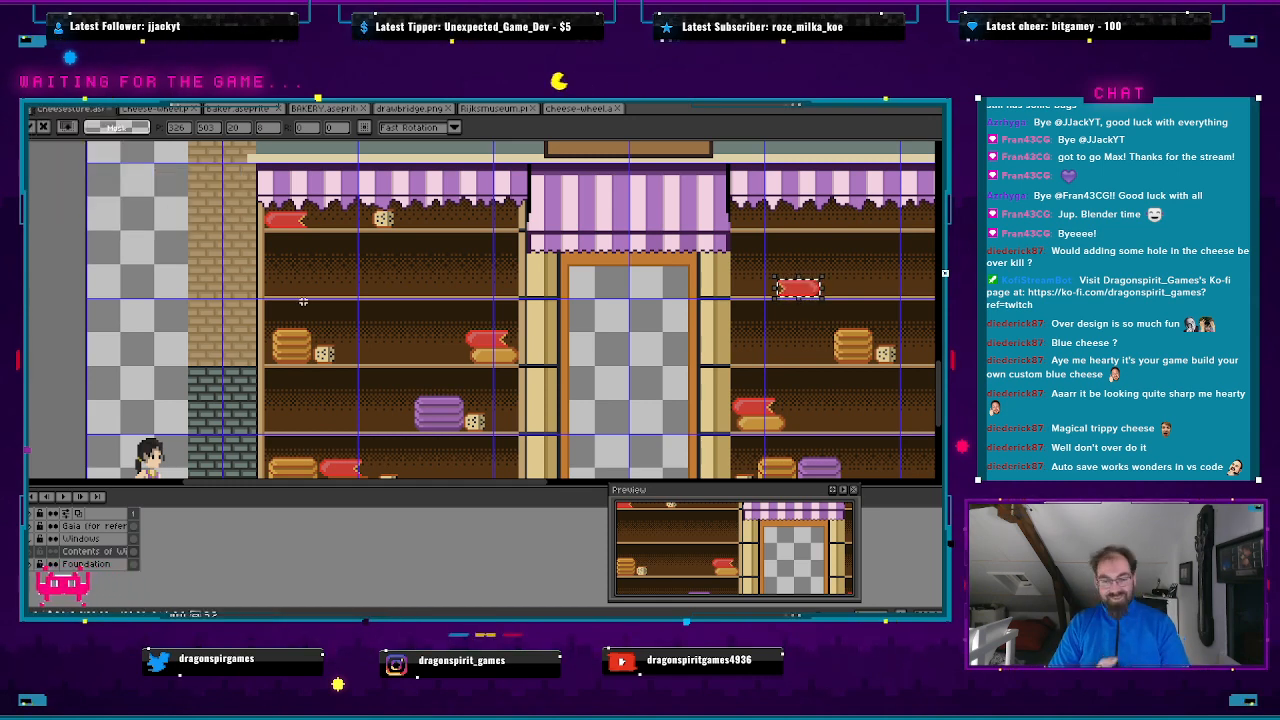
{"action": "key", "text": "ctrl+d"}
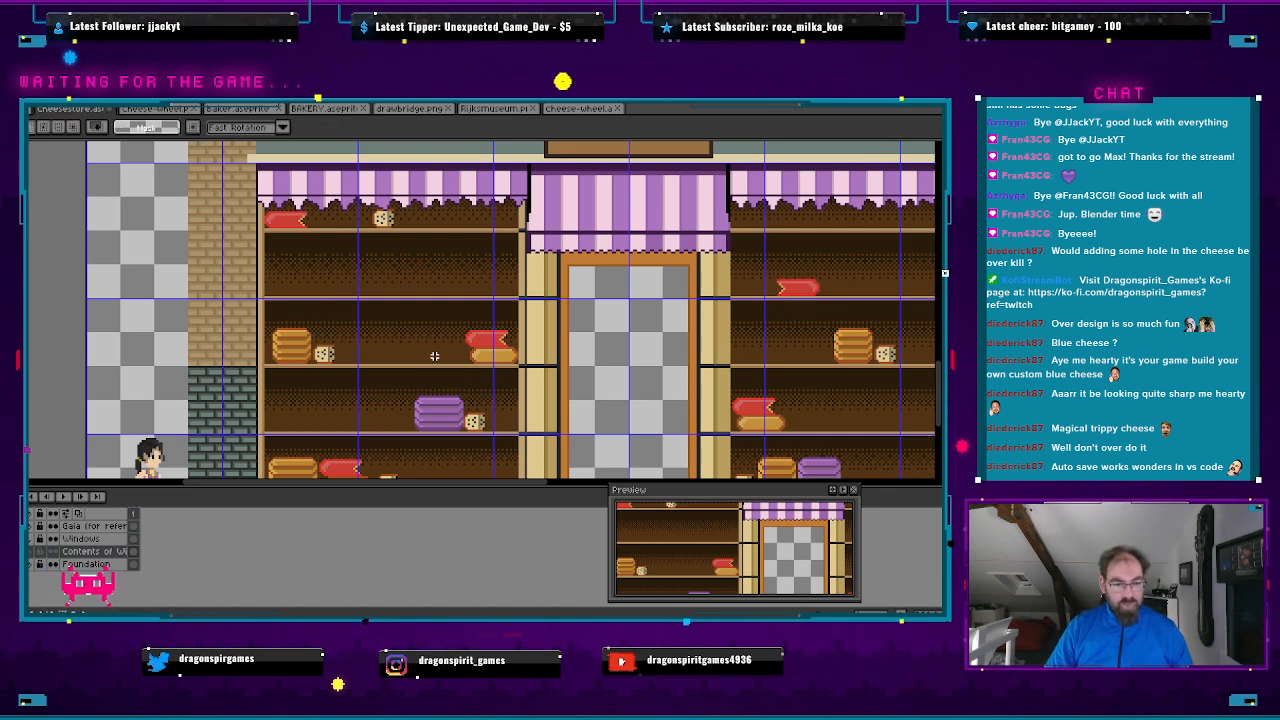
- Copy the speckled blue cheese block beside the left window's purple stack to the right end of the right window's top shelf
{"action": "left_click_drag", "start_coordinate": [493, 400], "coordinate": [415, 342]}
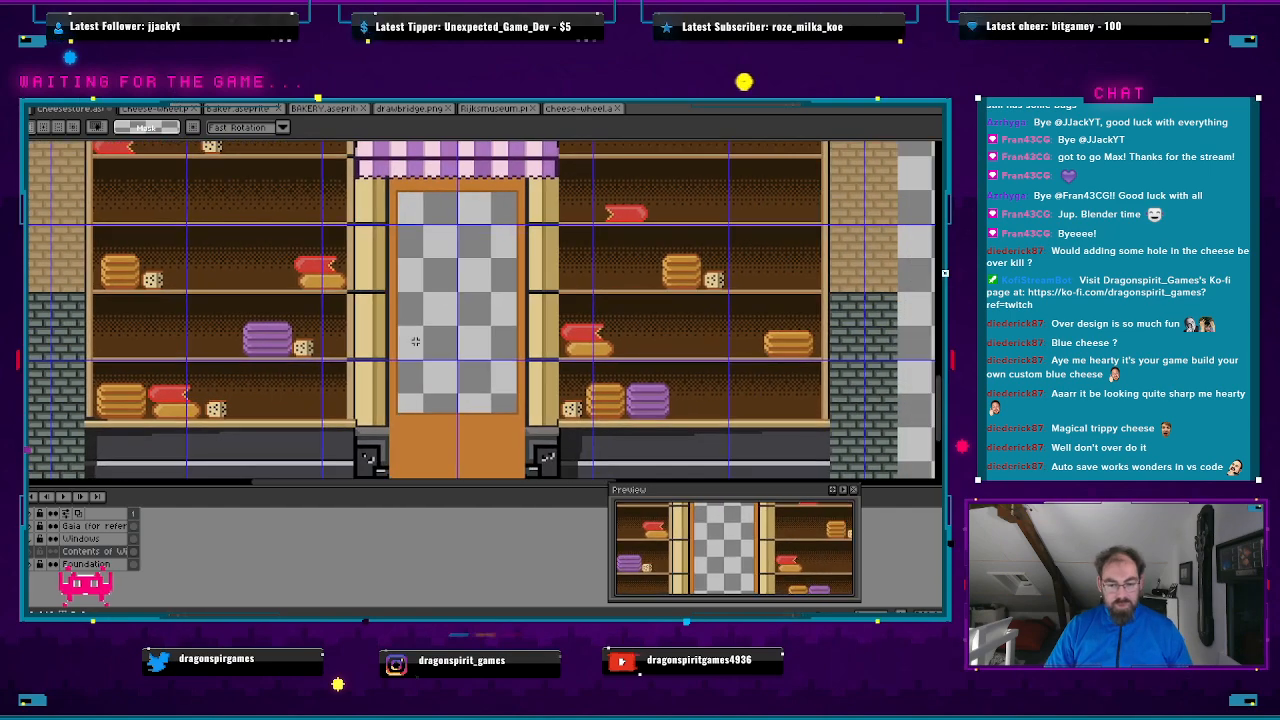
{"action": "scroll", "coordinate": [300, 347], "scroll_direction": "up", "scroll_amount": 3}
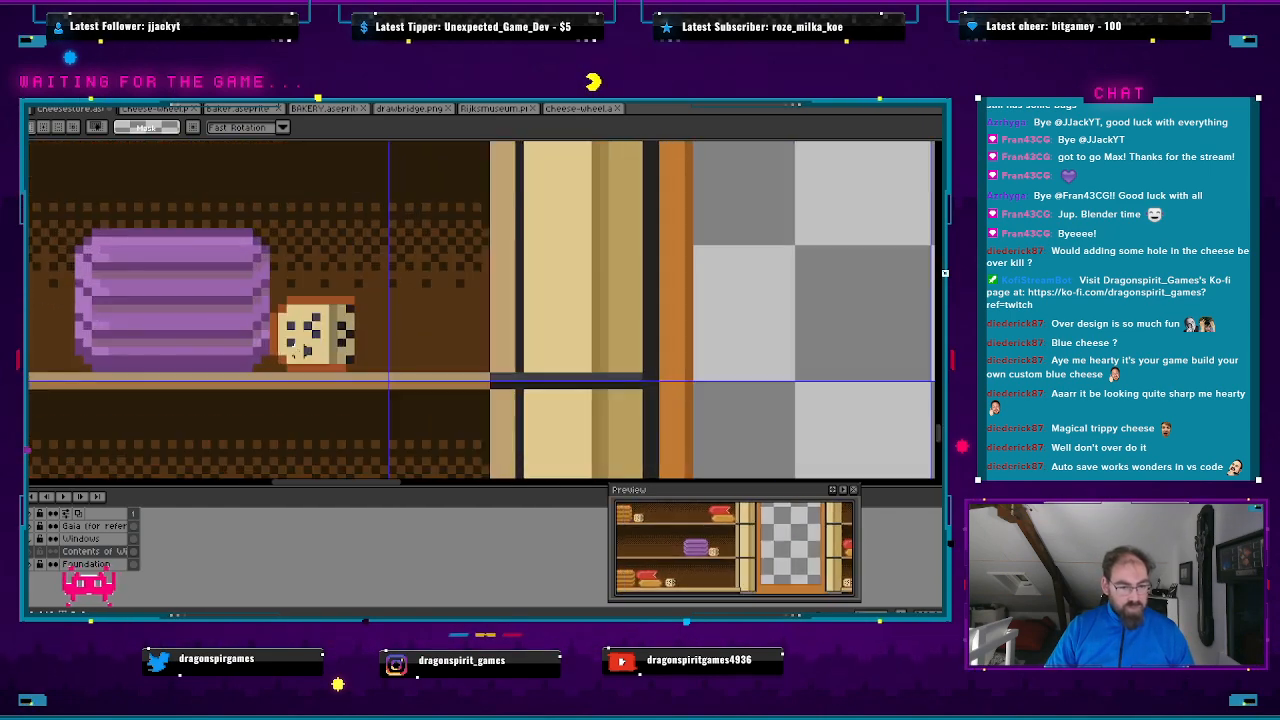
{"action": "left_click_drag", "start_coordinate": [270, 296], "coordinate": [356, 372]}
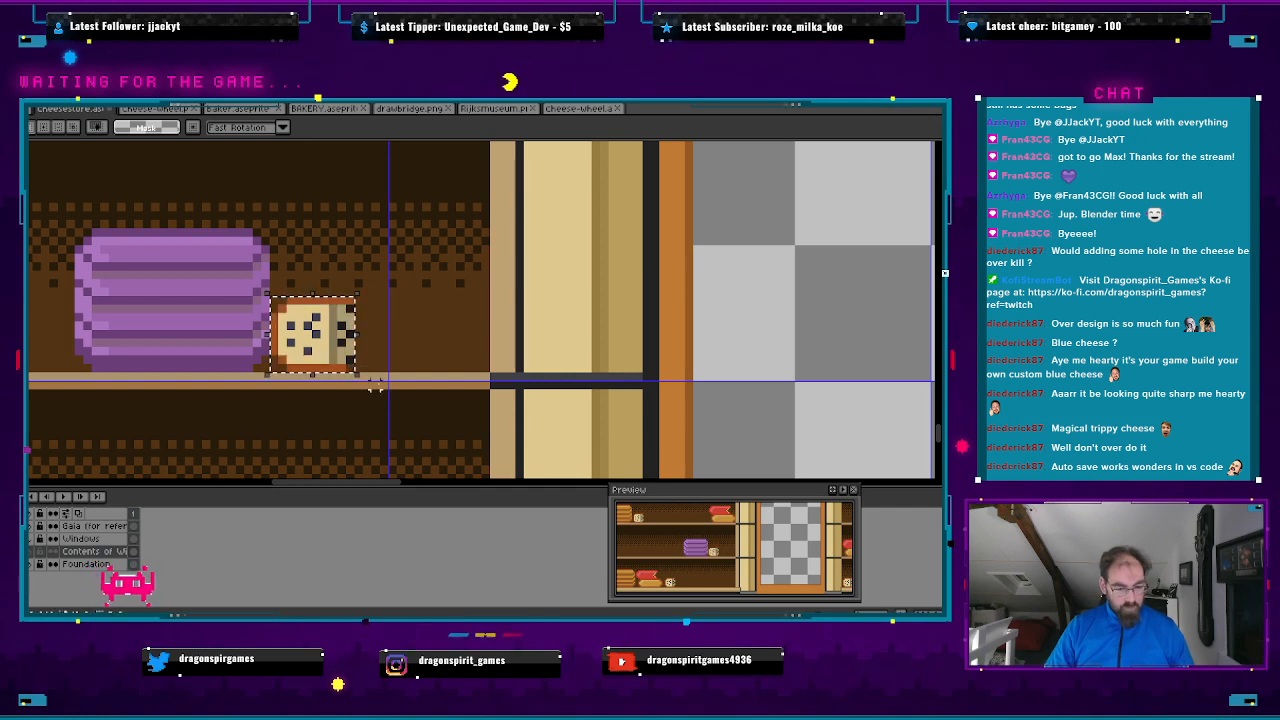
{"action": "scroll", "coordinate": [642, 328], "scroll_direction": "down", "scroll_amount": 2}
{"action": "left_click_drag", "start_coordinate": [642, 328], "coordinate": [323, 466]}
{"action": "left_click_drag", "start_coordinate": [520, 309], "coordinate": [406, 430]}
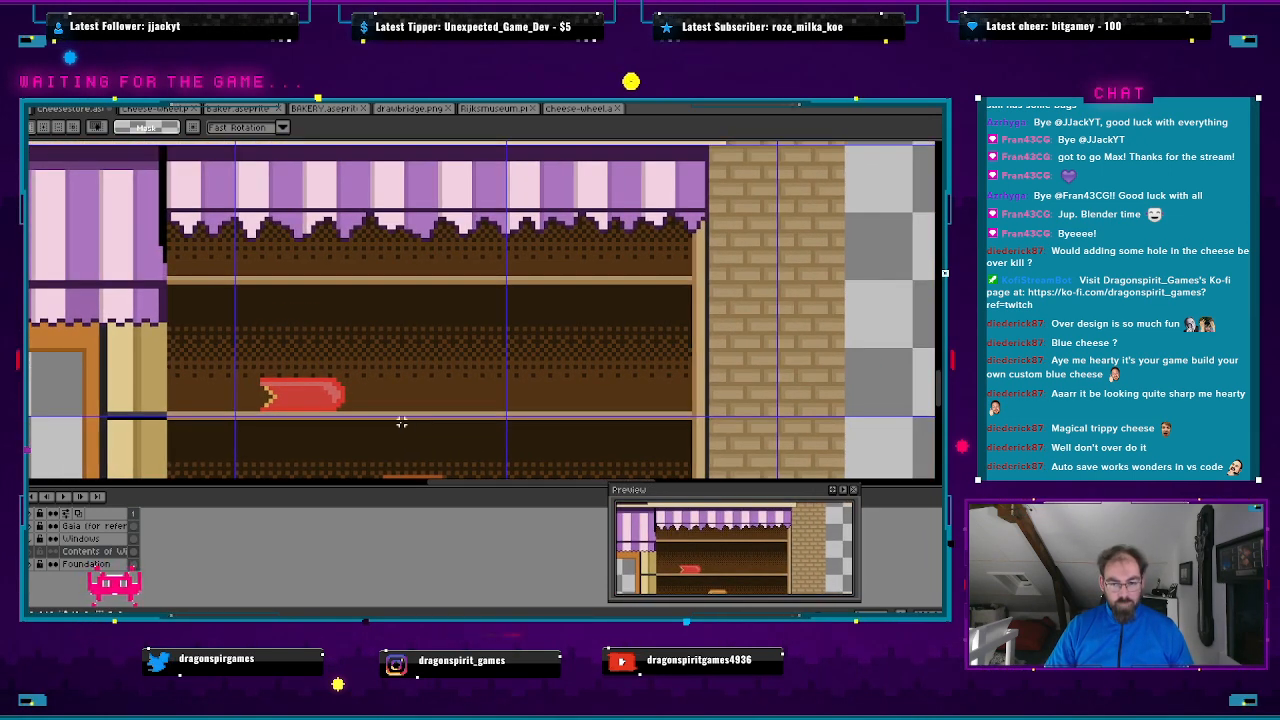
{"action": "key", "text": "ctrl+v"}
{"action": "left_click_drag", "start_coordinate": [488, 312], "coordinate": [628, 259]}
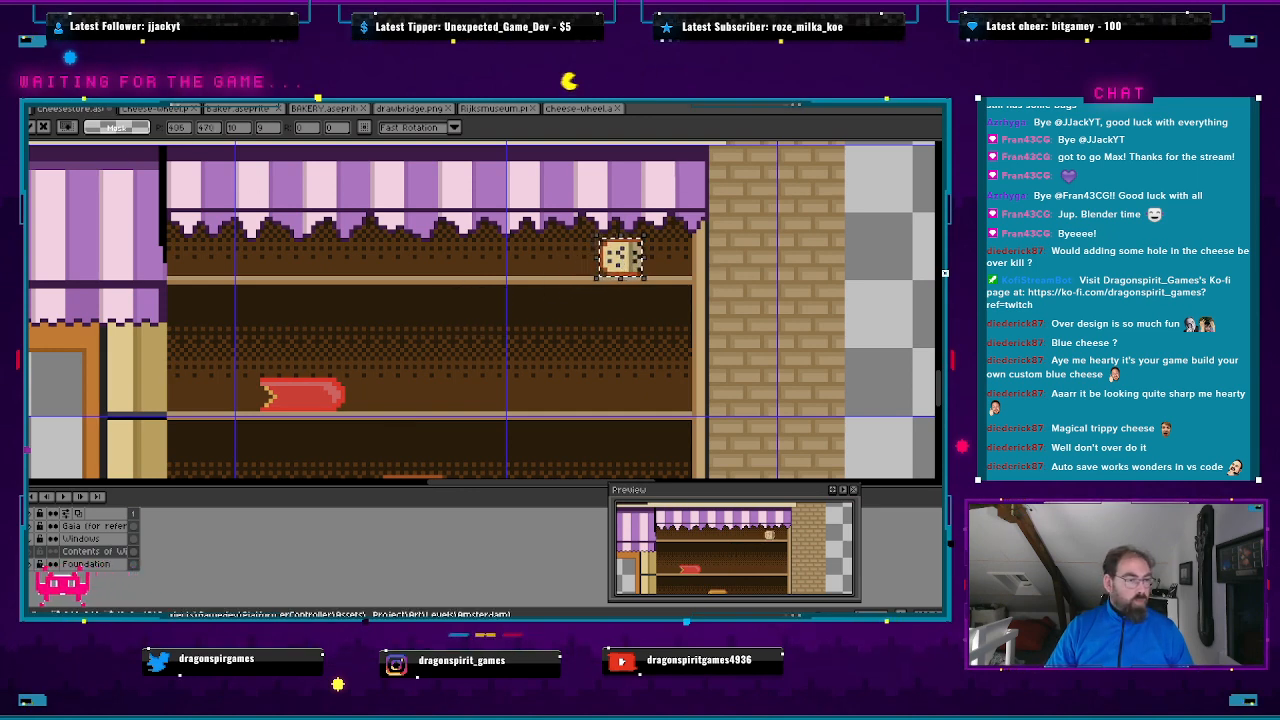
- Flip the blue cheese block on the right window's top shelf horizontally and deselect it
{"action": "key", "text": "alt+s"}
{"action": "mouse_move", "coordinate": [80, 176]}
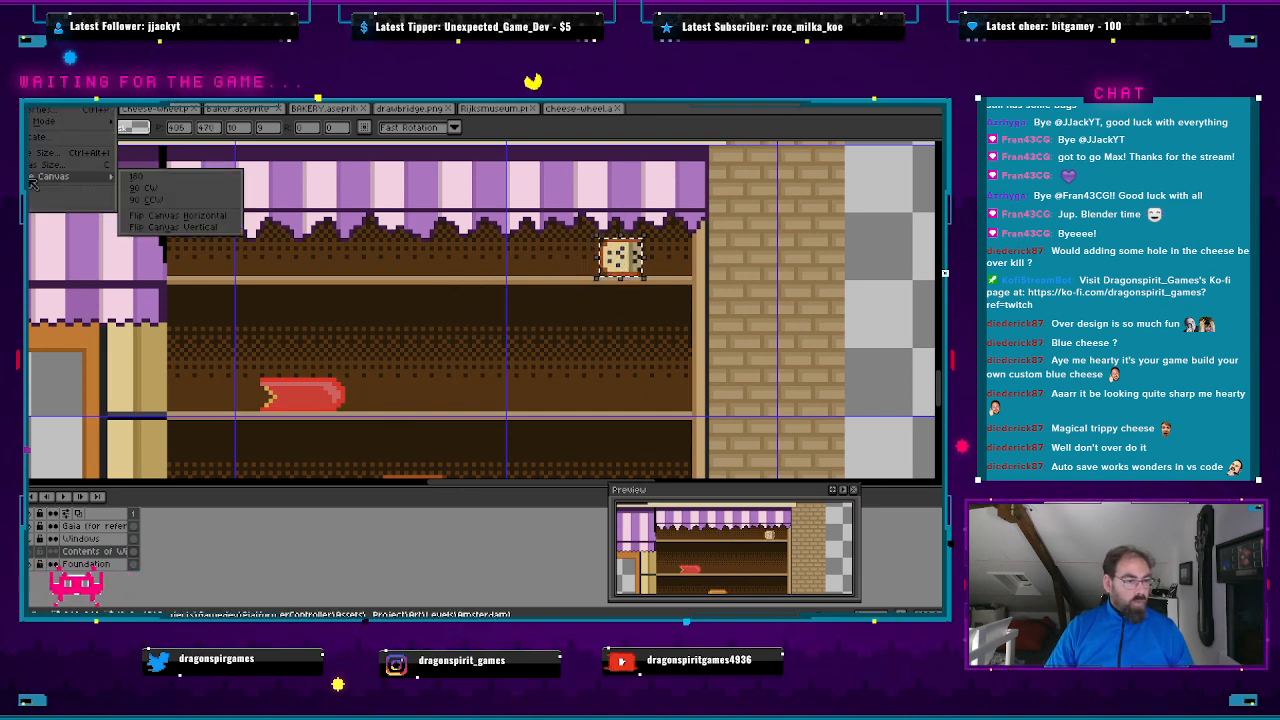
{"action": "left_click", "coordinate": [188, 220]}
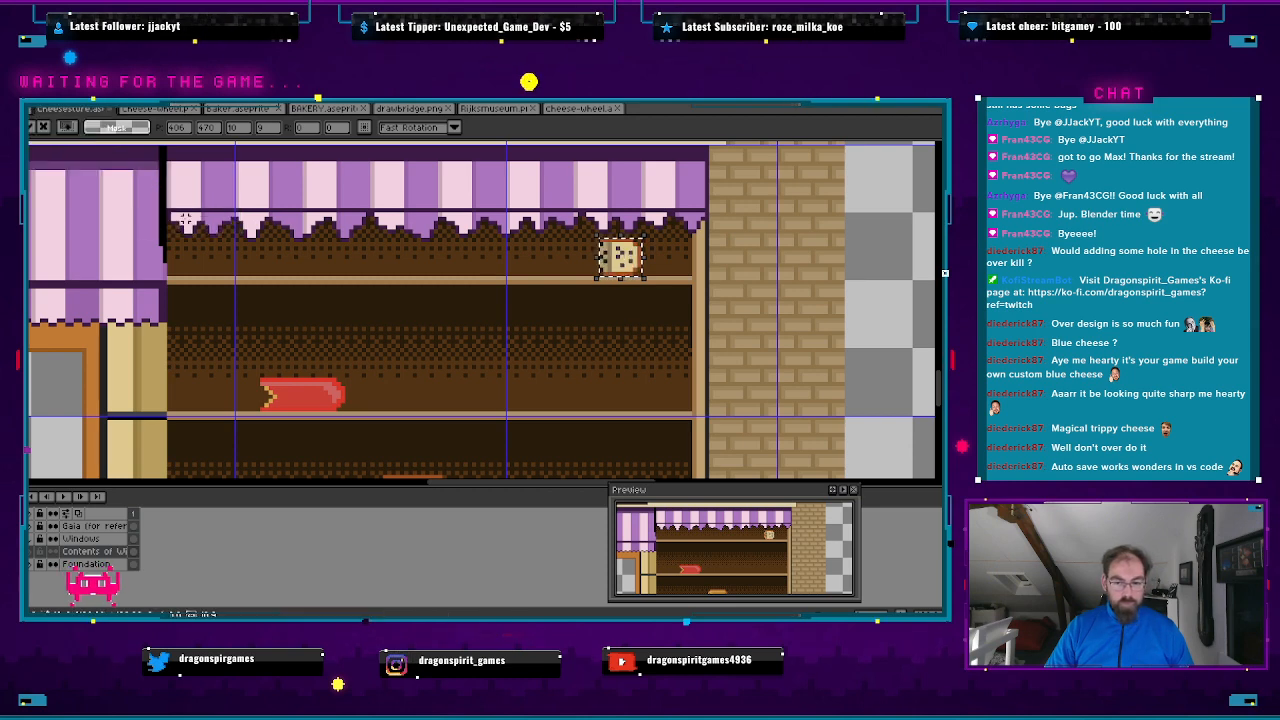
{"action": "left_click", "coordinate": [257, 272]}
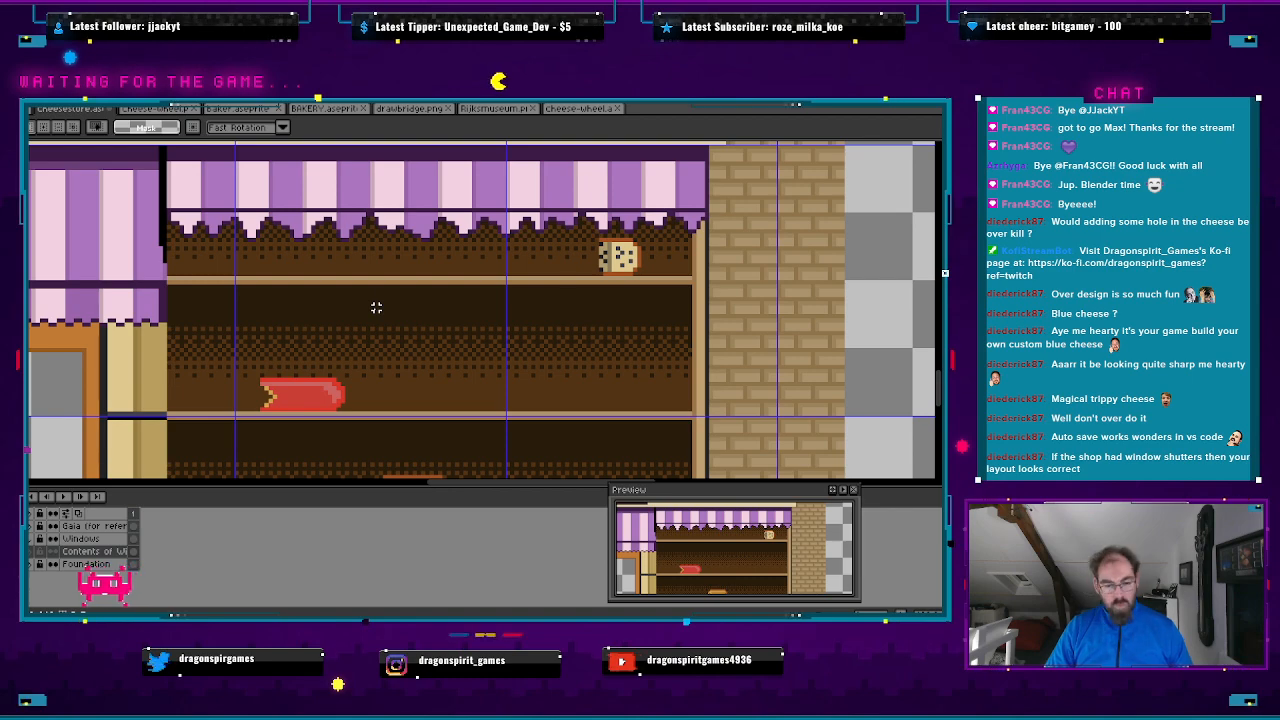
{"action": "scroll", "coordinate": [321, 349], "scroll_direction": "down", "scroll_amount": 2}
{"action": "left_click_drag", "start_coordinate": [323, 350], "coordinate": [546, 301]}
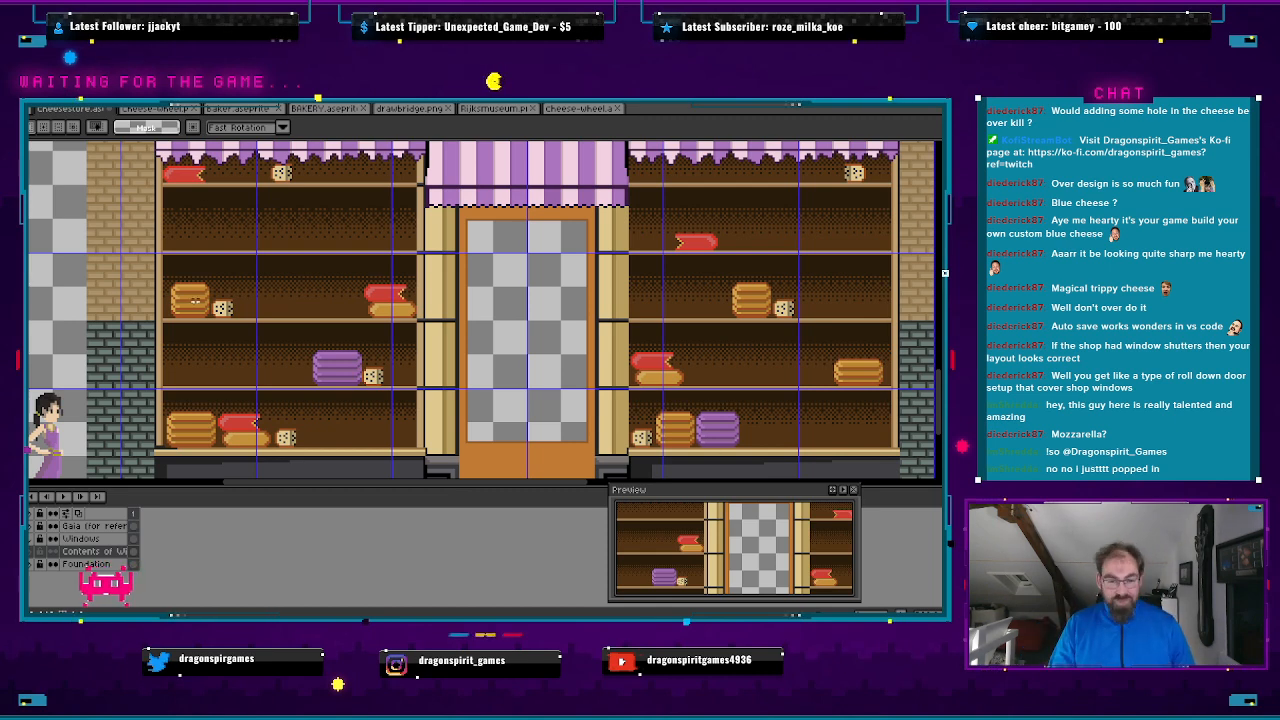
{"action": "scroll", "coordinate": [417, 273], "scroll_direction": "down", "scroll_amount": 2}
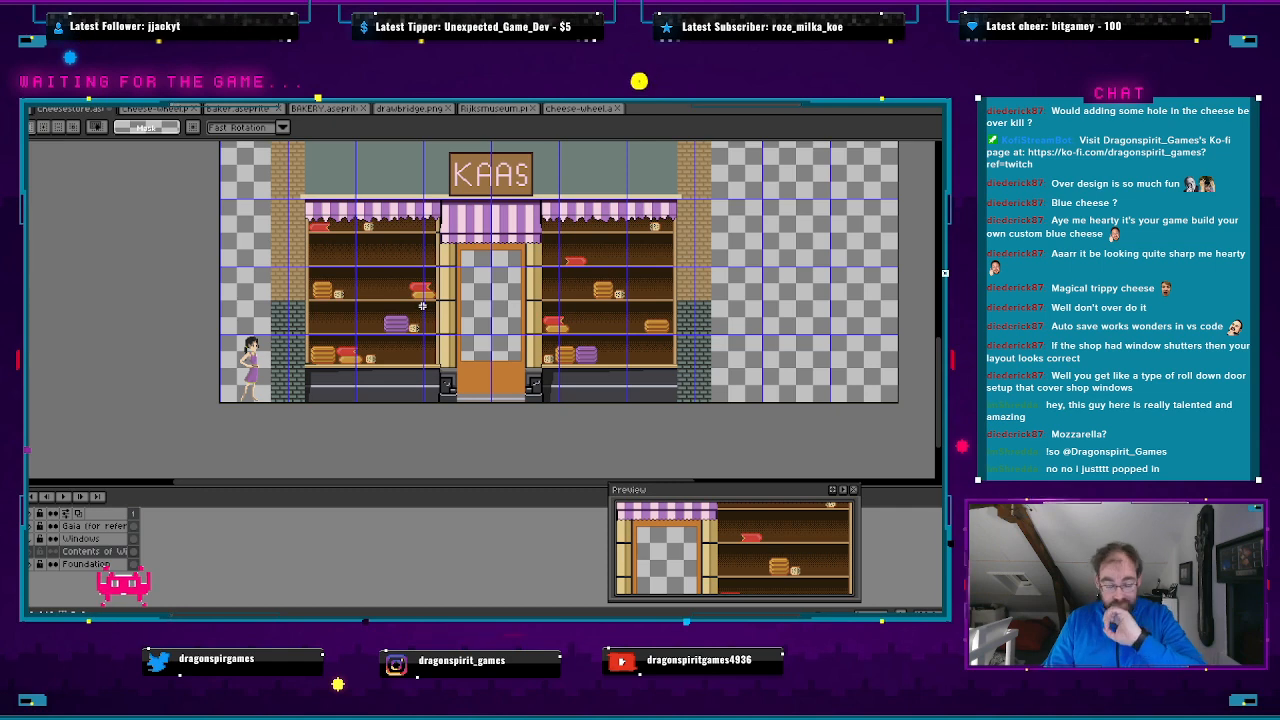
{"action": "scroll", "coordinate": [422, 306], "scroll_direction": "up", "scroll_amount": 1}
{"action": "scroll", "coordinate": [441, 304], "scroll_direction": "down", "scroll_amount": 1}
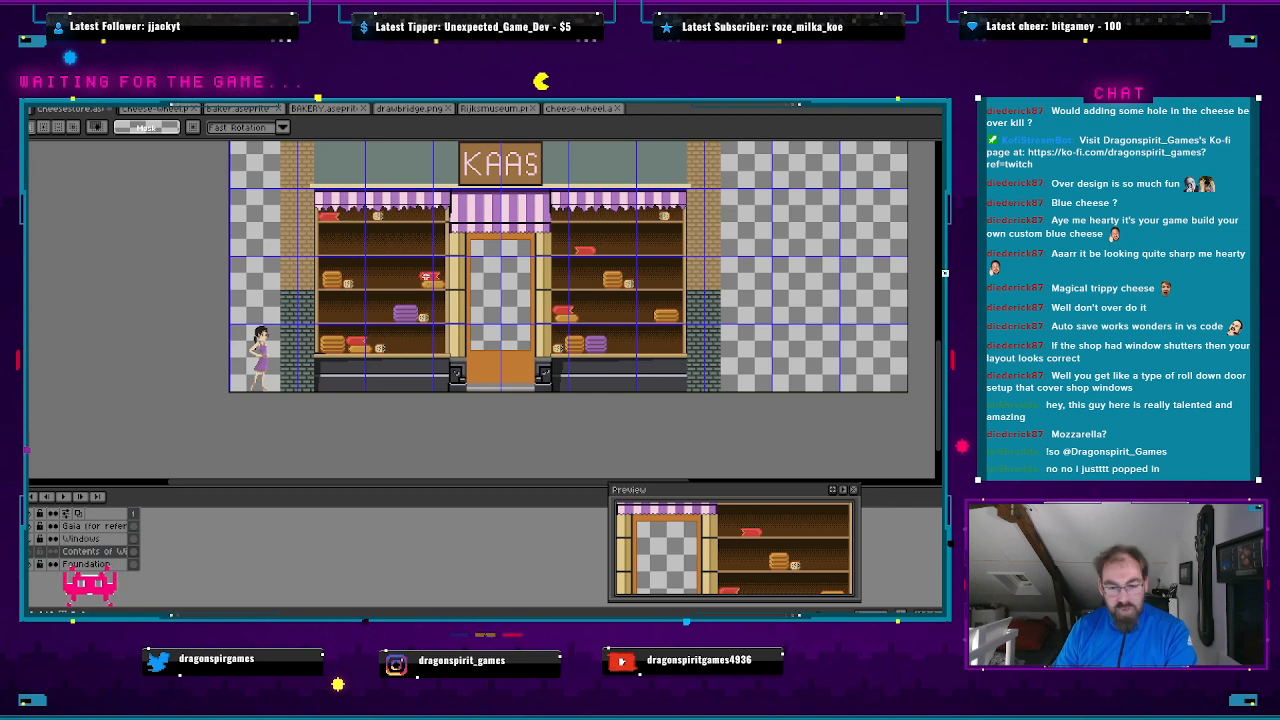
{"action": "scroll", "coordinate": [398, 308], "scroll_direction": "up", "scroll_amount": 1}
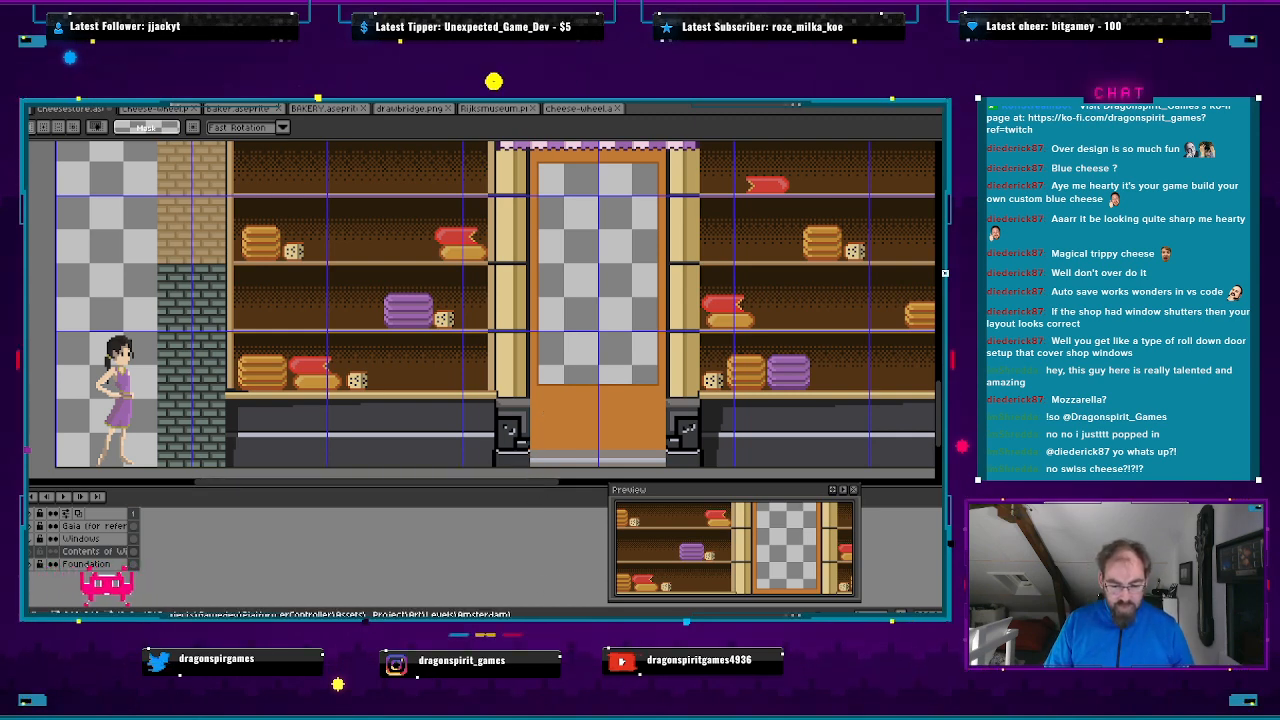
- Switch to the Chrome window with the blue cheese results and search Google for "swiss cheese"
{"action": "left_click", "coordinate": [468, 630]}
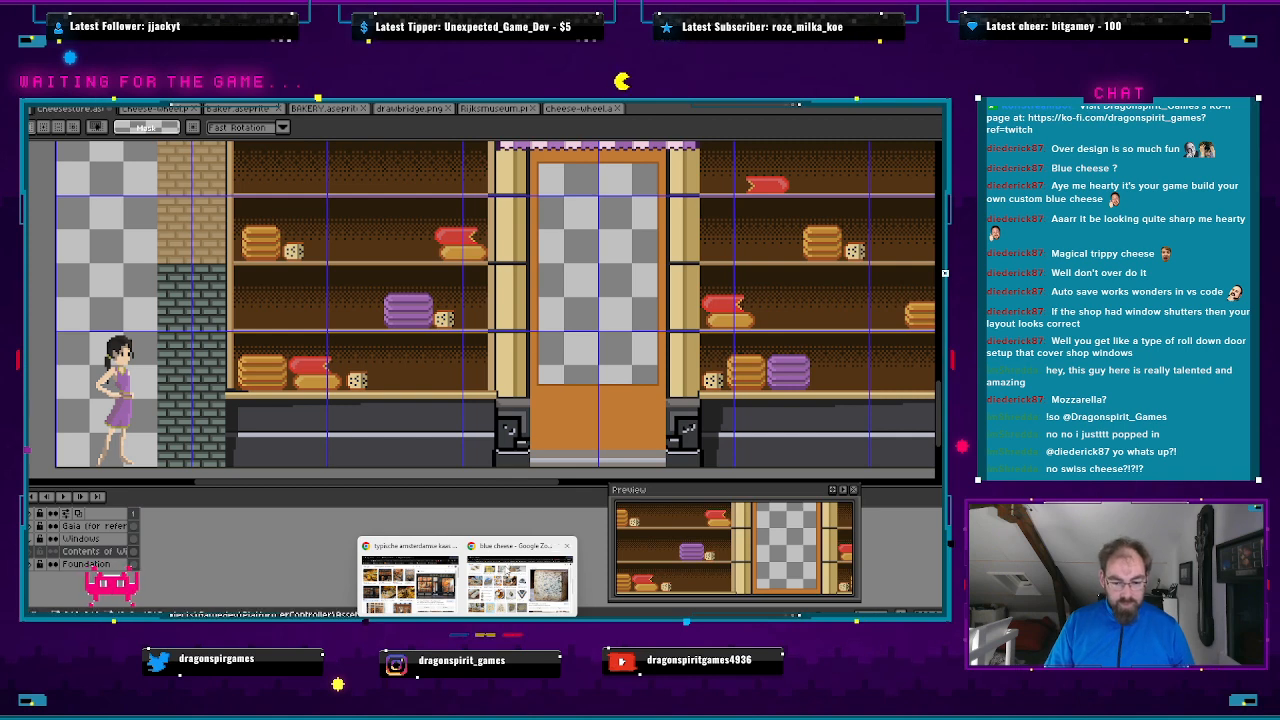
{"action": "left_click", "coordinate": [520, 575]}
{"action": "left_click", "coordinate": [252, 110]}
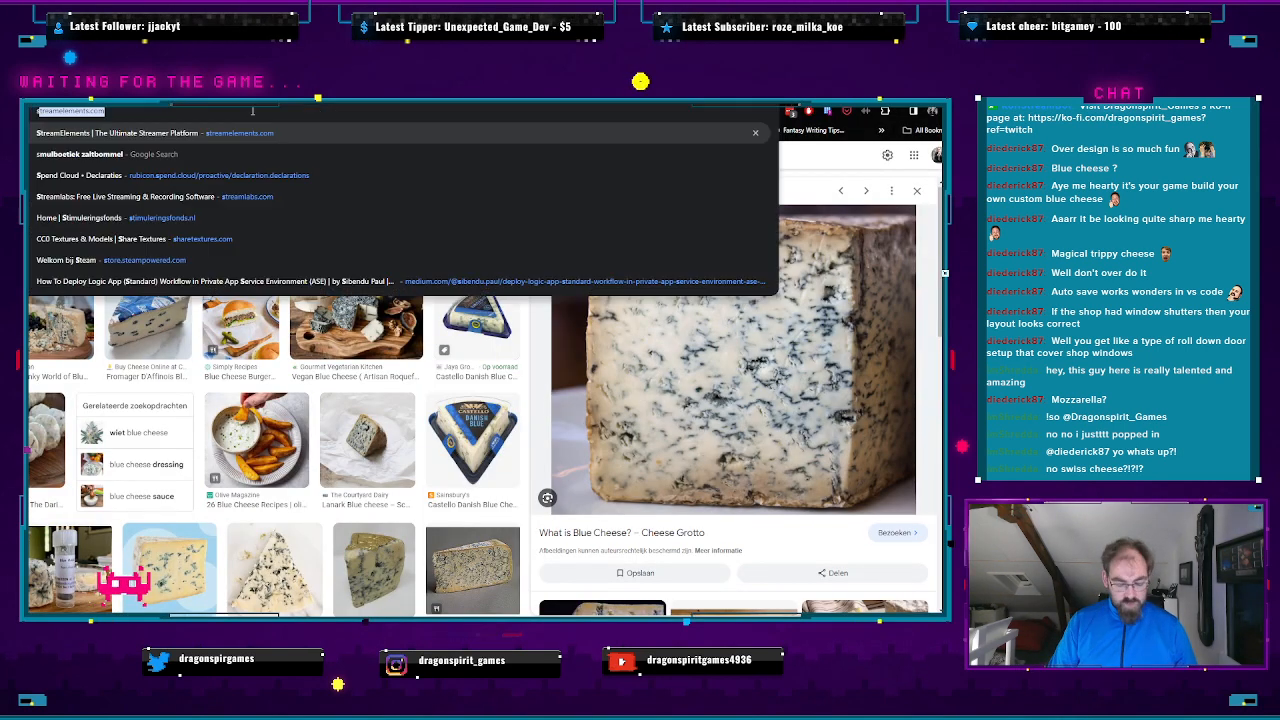
{"action": "type", "text": "swiss "}
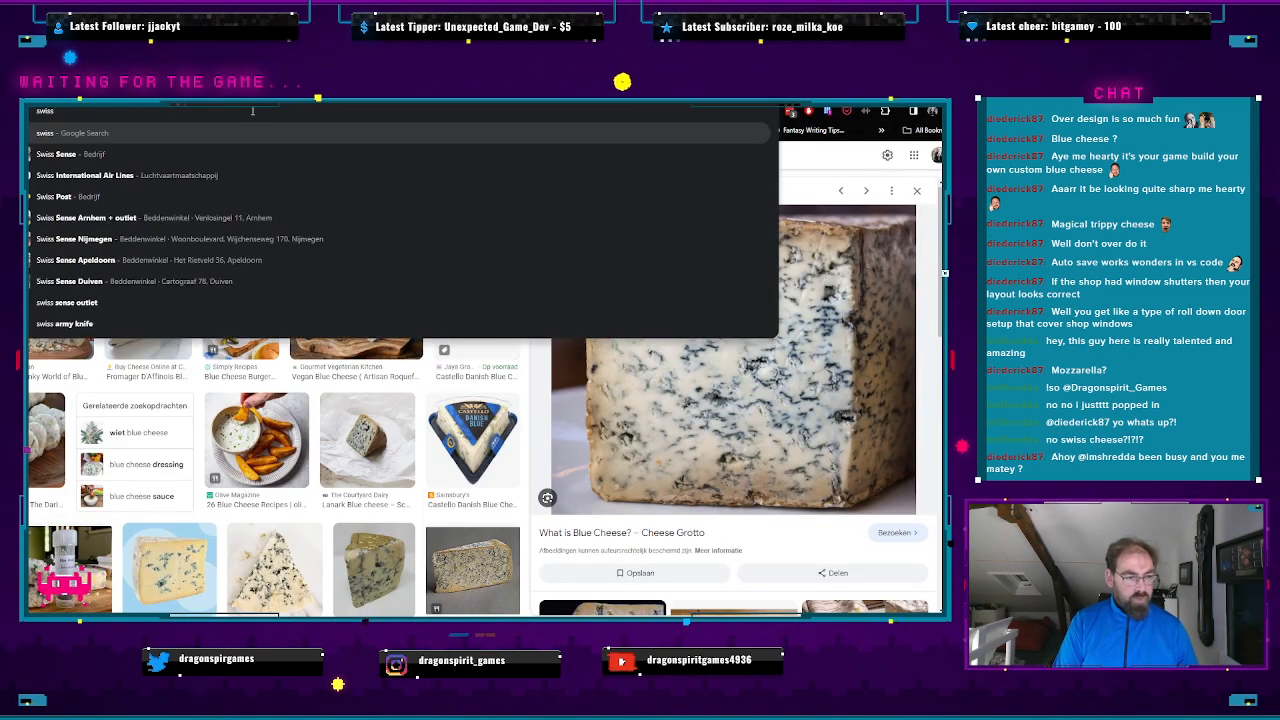
{"action": "type", "text": "cheese"}
{"action": "key", "text": "Return"}
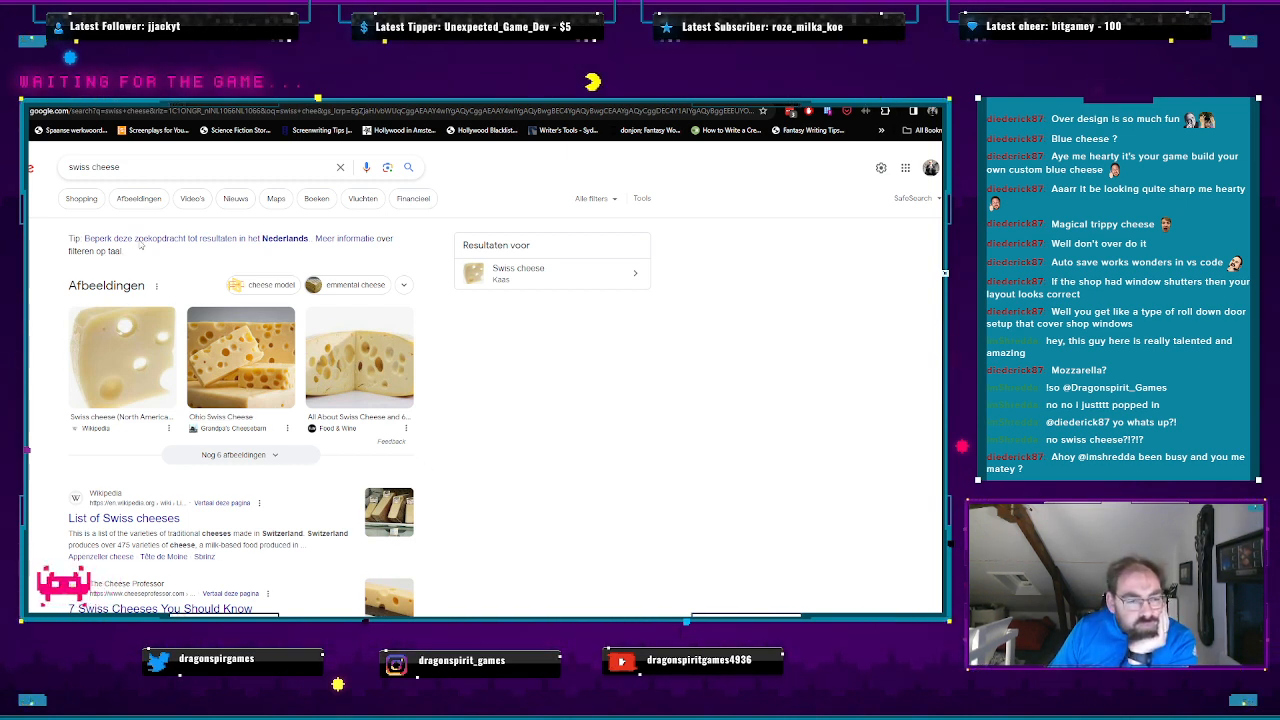
- Show the image results for swiss cheese and enlarge the Food & Wine photo of a cut wheel with holes
{"action": "left_click", "coordinate": [139, 198]}
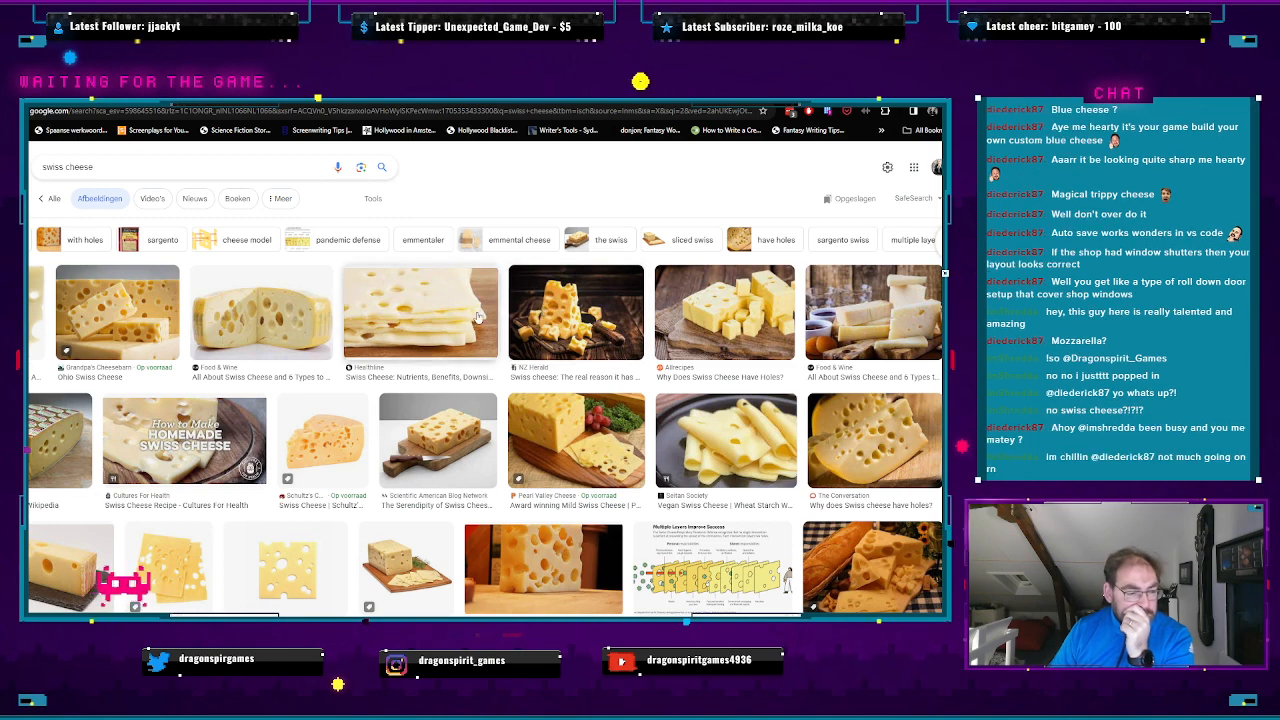
{"action": "scroll", "coordinate": [478, 317], "scroll_direction": "down", "scroll_amount": 1}
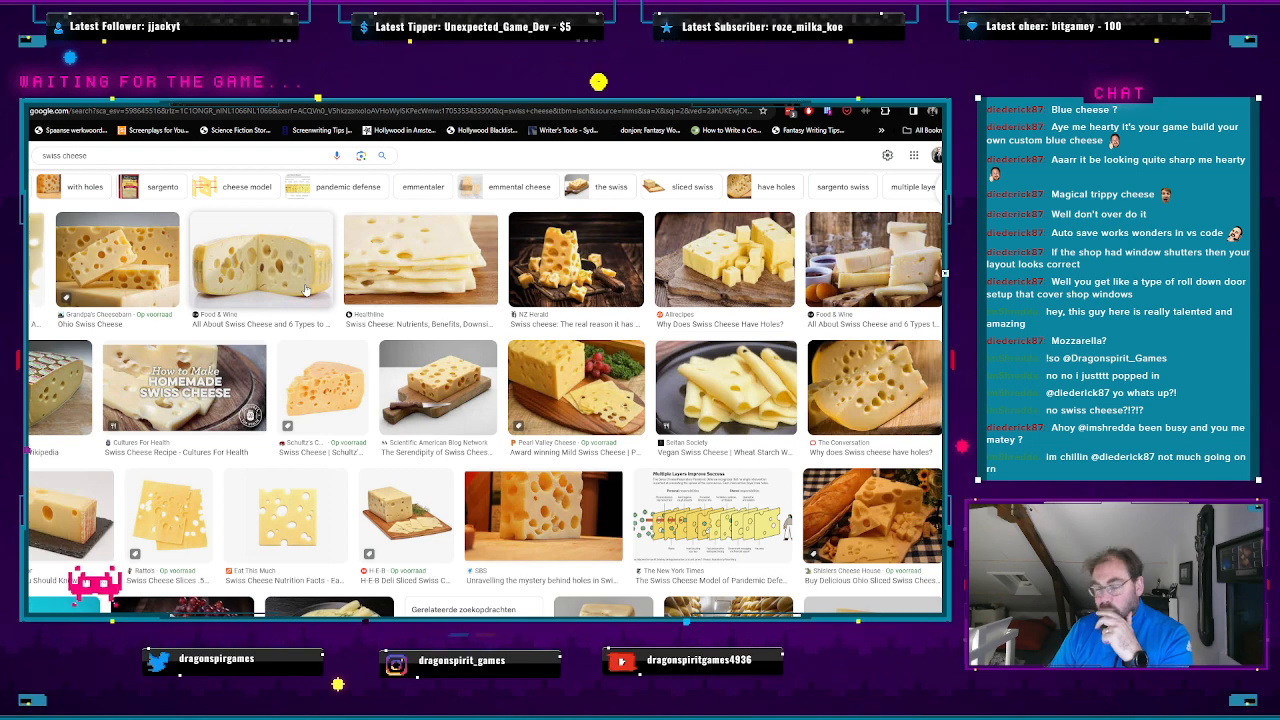
{"action": "left_click", "coordinate": [266, 271]}
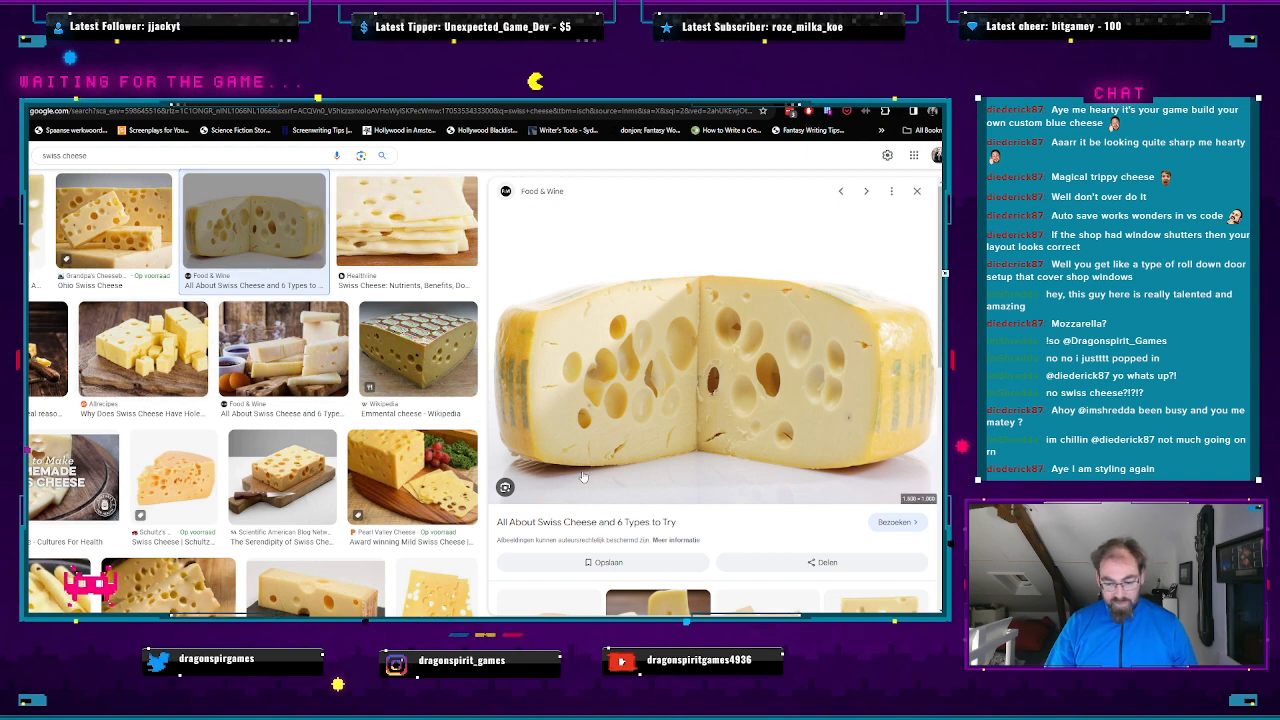
- Compare the Swiss cheese reference photo with the shelf artwork, ending back in Aseprite at the left window's lower shelves
{"action": "key", "text": "alt+Tab"}
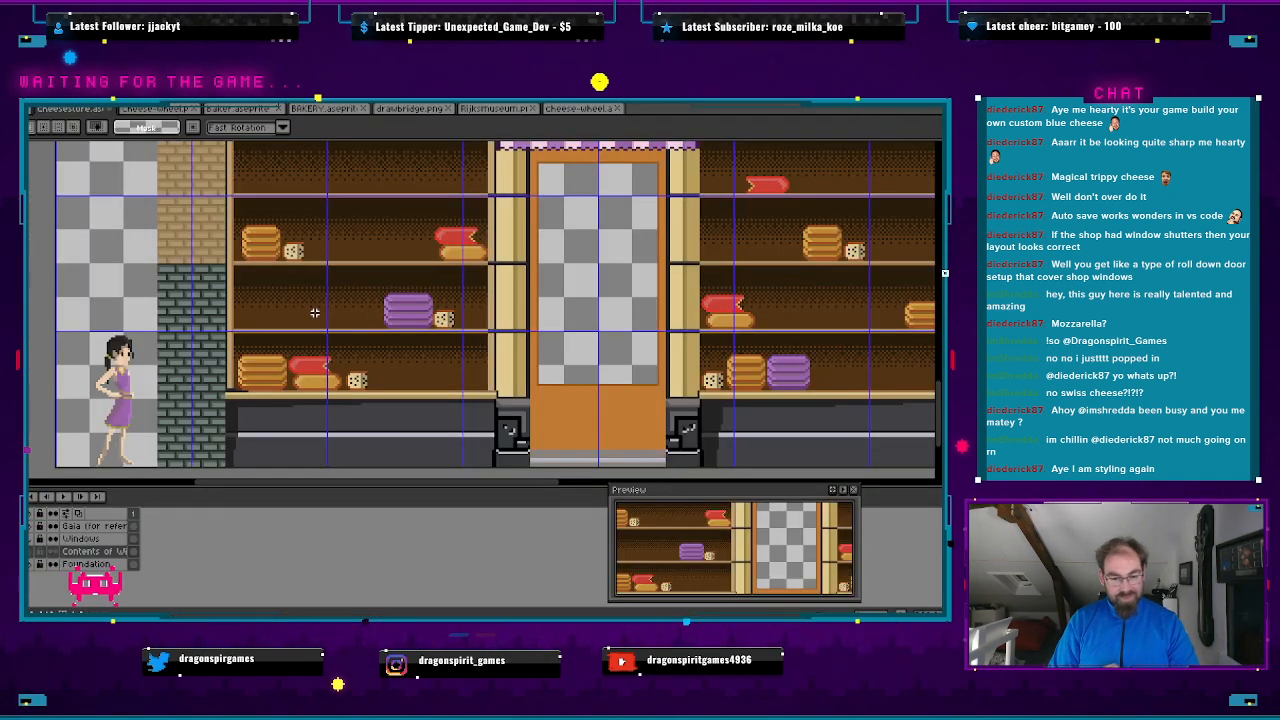
{"action": "key", "text": "alt+Tab"}
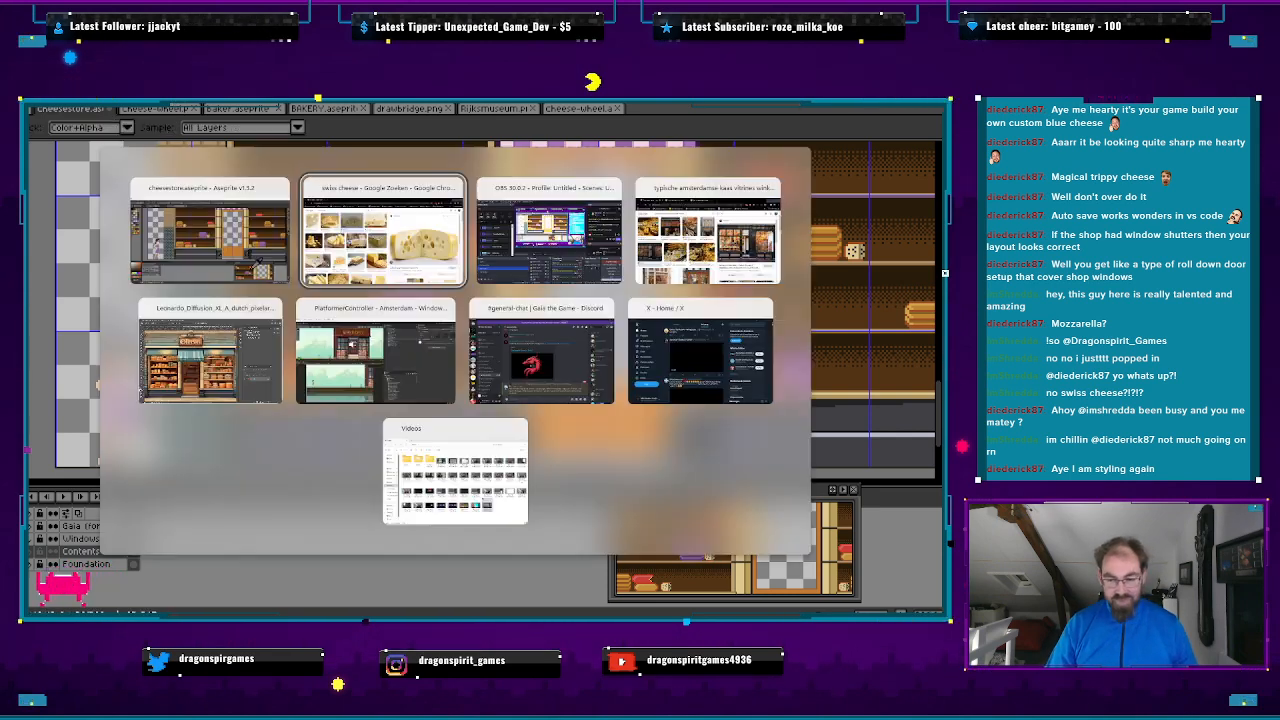
{"action": "key", "text": "alt+Tab"}
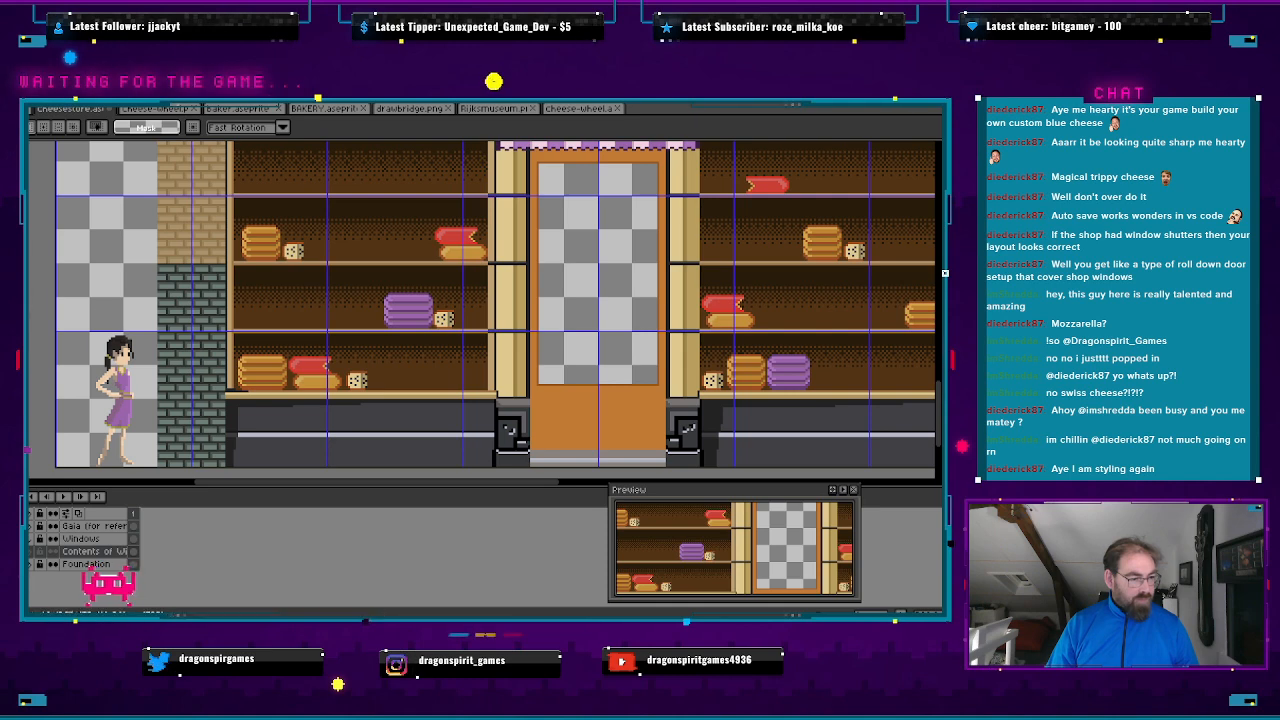
{"action": "key", "text": "alt+Tab"}
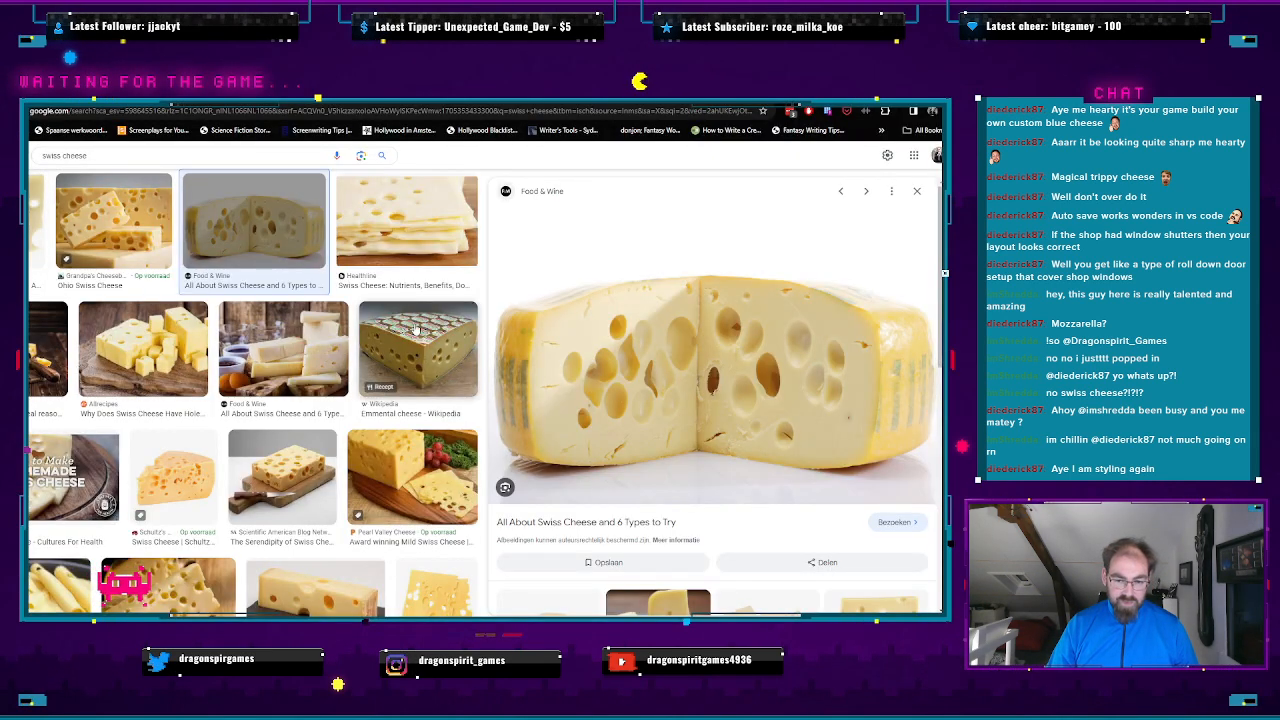
{"action": "key", "text": "alt+Tab"}
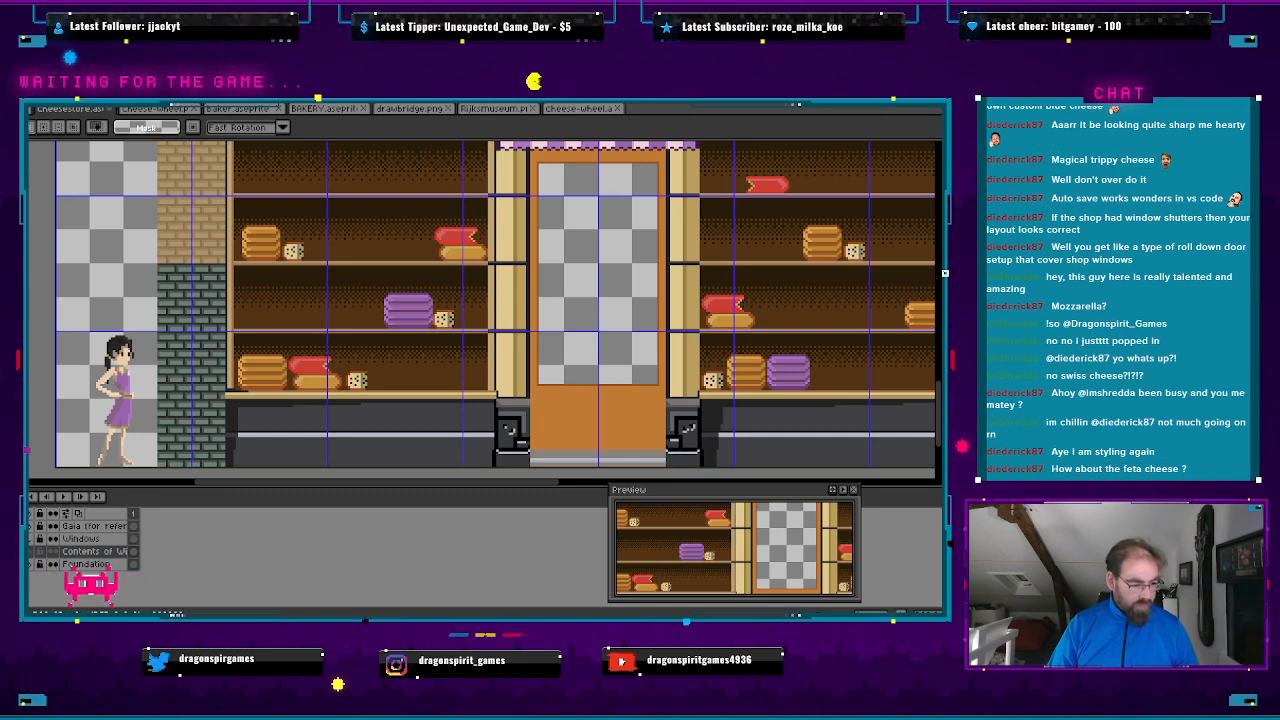
{"action": "scroll", "coordinate": [480, 370], "scroll_direction": "up", "scroll_amount": 1}
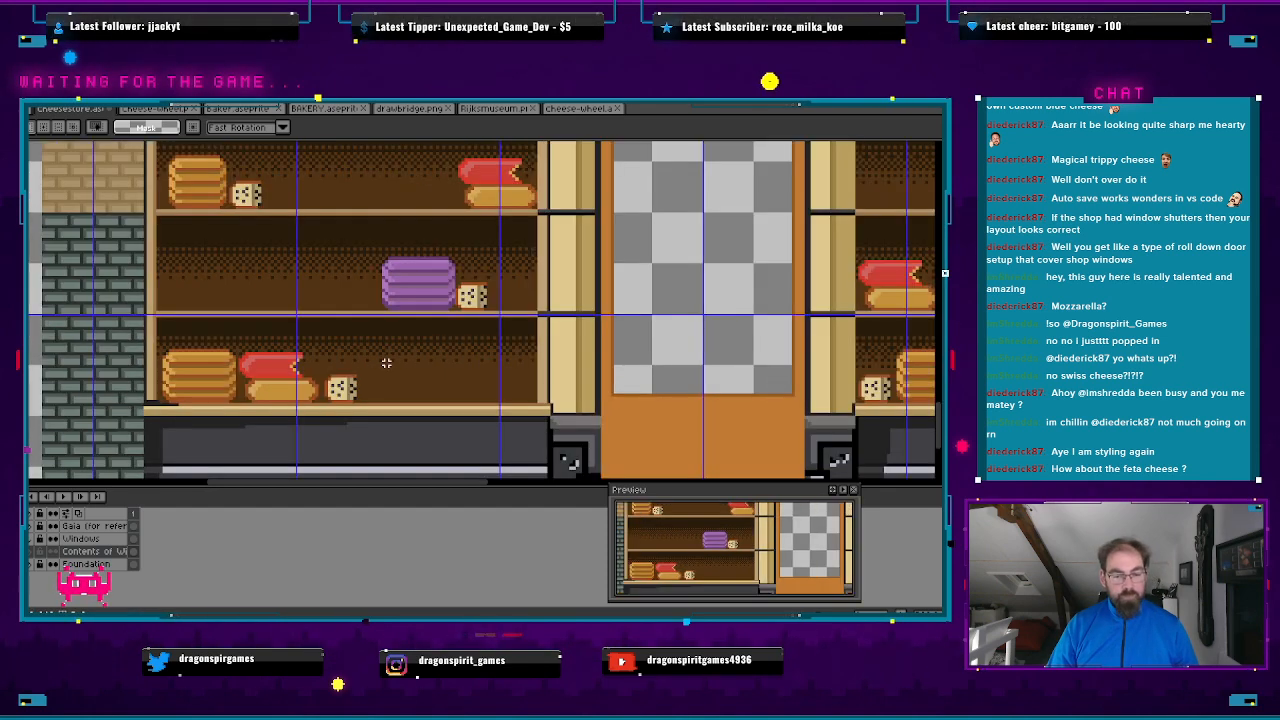
- Using the Swiss cheese photo as reference, pencil a new cheese's left and bottom edges in cream beside the blue cheese block on the left window's bottom shelf
{"action": "scroll", "coordinate": [430, 386], "scroll_direction": "up", "scroll_amount": 2}
{"action": "key", "text": "i"}
{"action": "key", "text": "alt+Tab"}
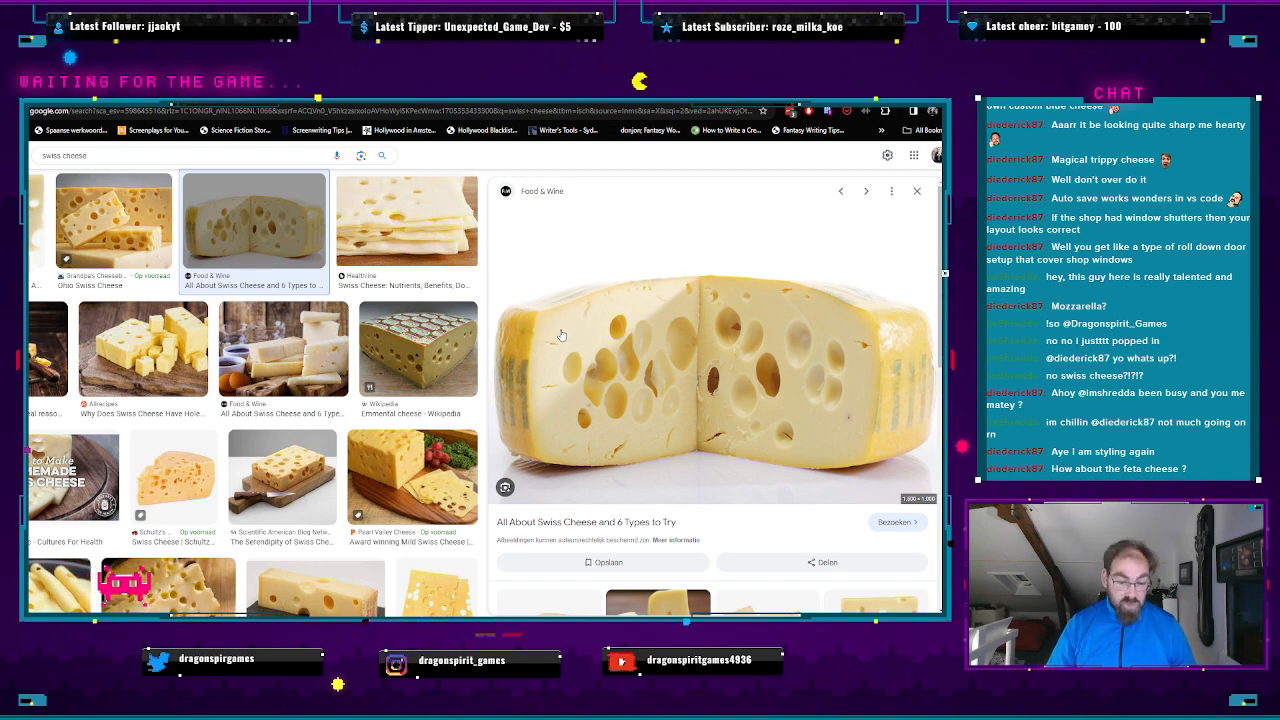
{"action": "key", "text": "alt+Tab"}
{"action": "scroll", "coordinate": [340, 382], "scroll_direction": "up", "scroll_amount": 2}
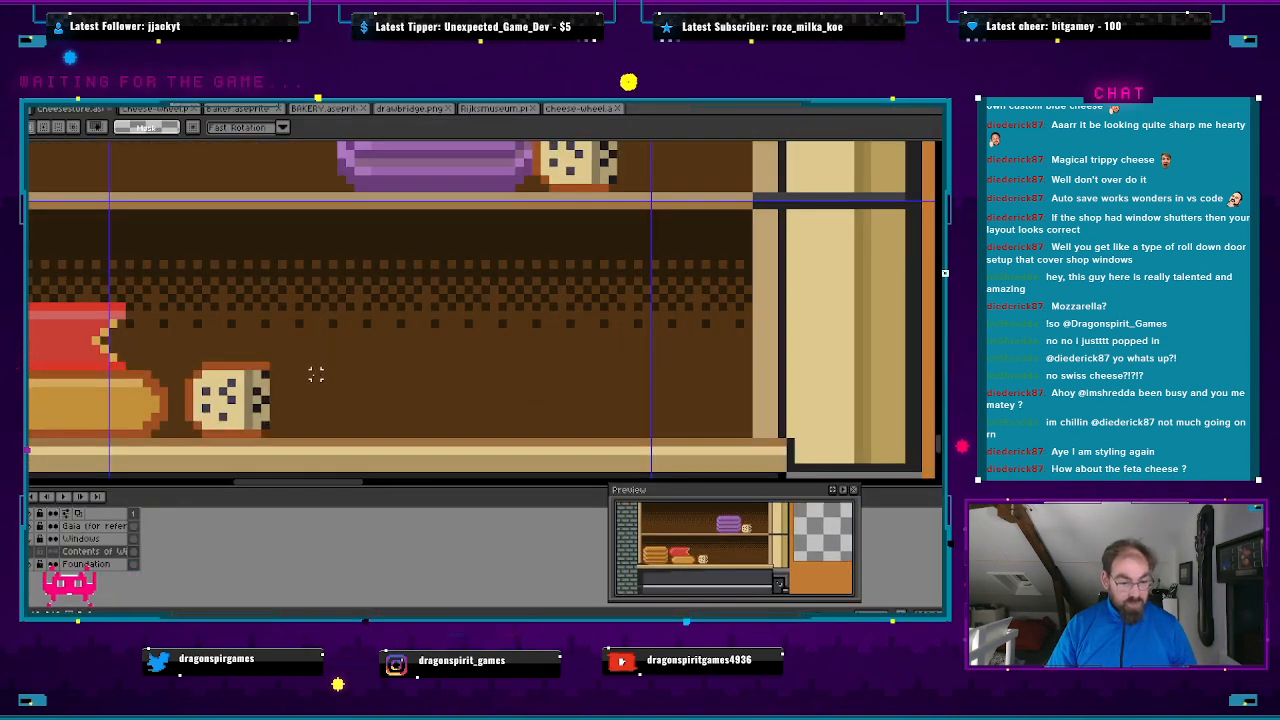
{"action": "key", "text": "b"}
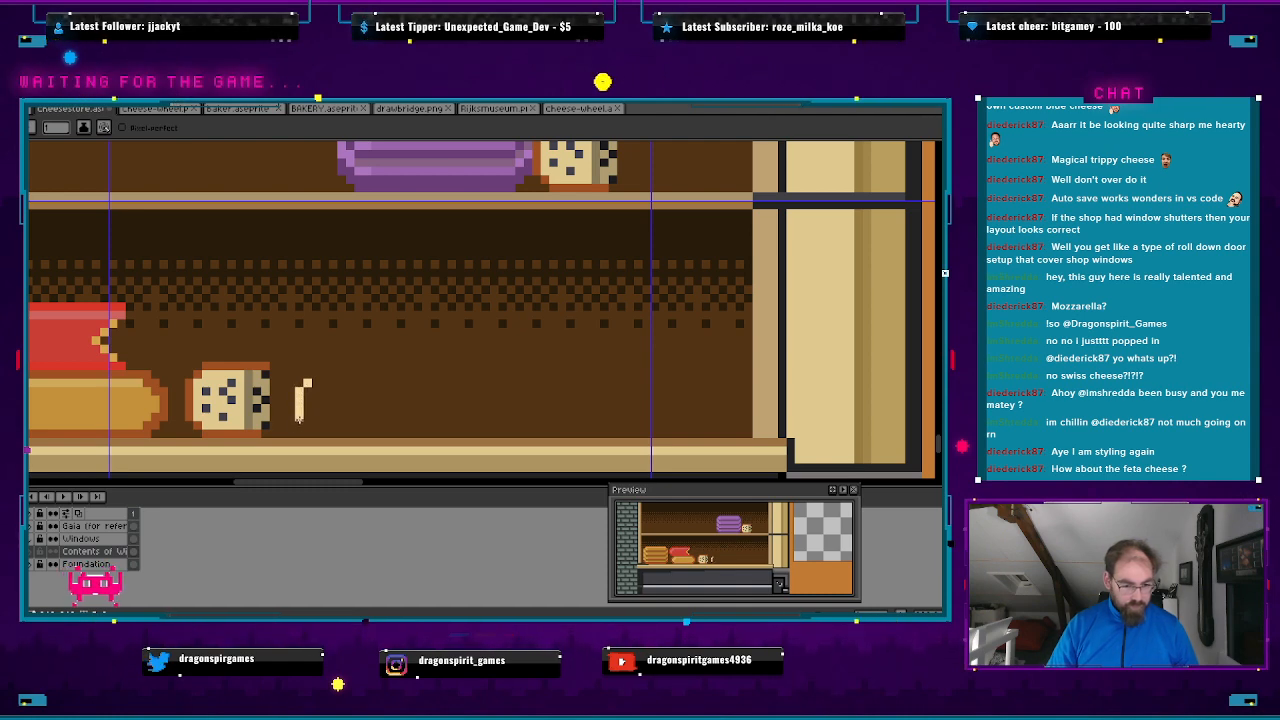
{"action": "left_click", "coordinate": [299, 424]}
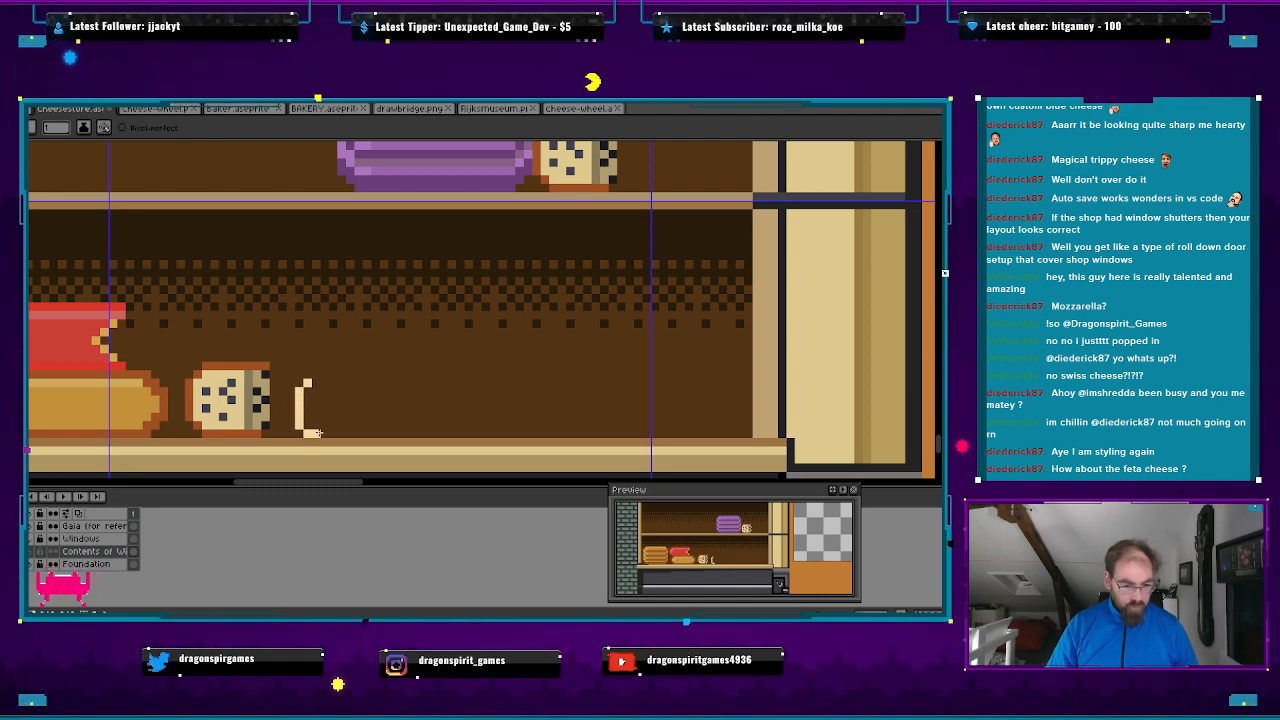
{"action": "key", "text": "alt+Tab"}
{"action": "key", "text": "alt+Tab"}
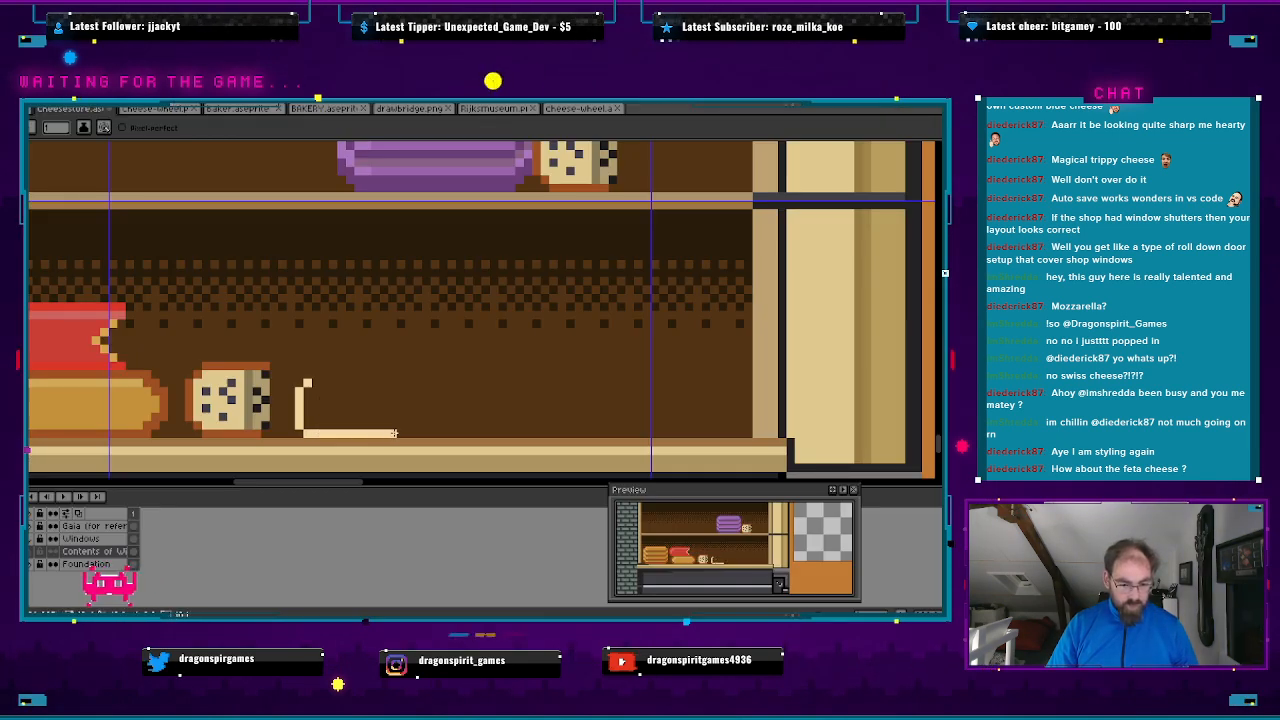
- Complete the cream outline with a stepped upper-left corner, top edge and straight right side, then fill it with cream
{"action": "key", "text": "alt+Tab"}
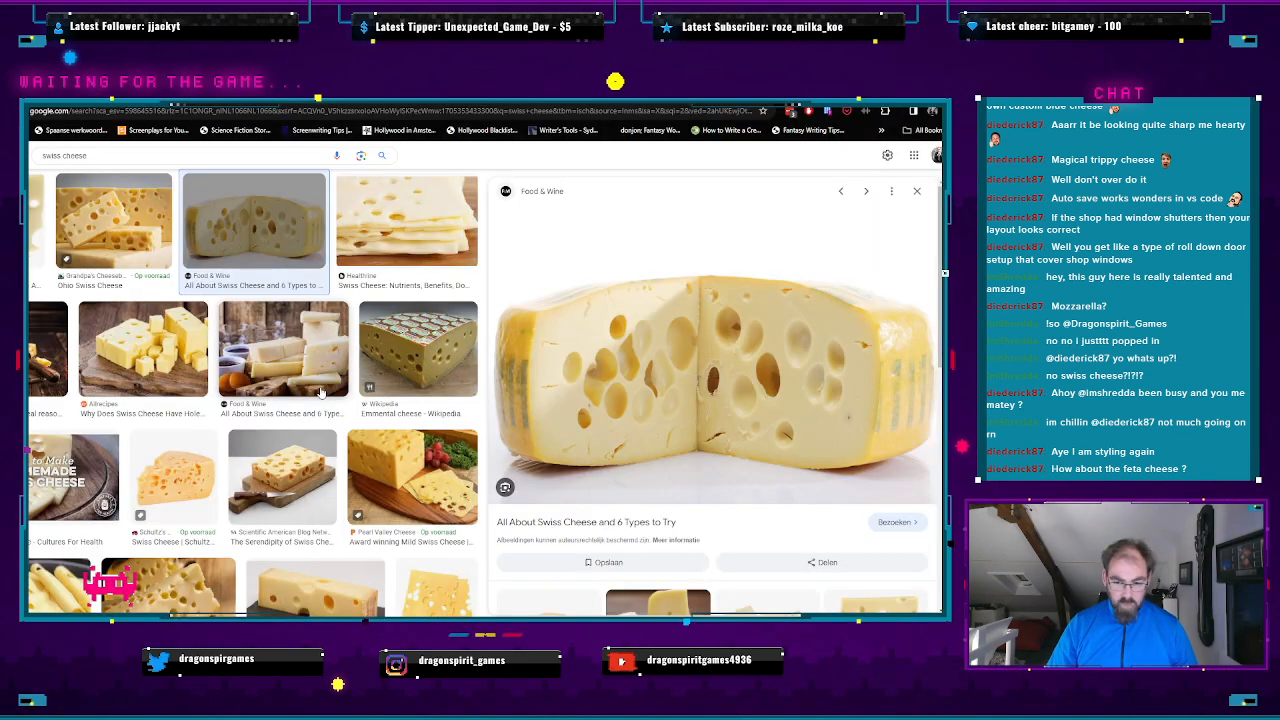
{"action": "key", "text": "alt+Tab"}
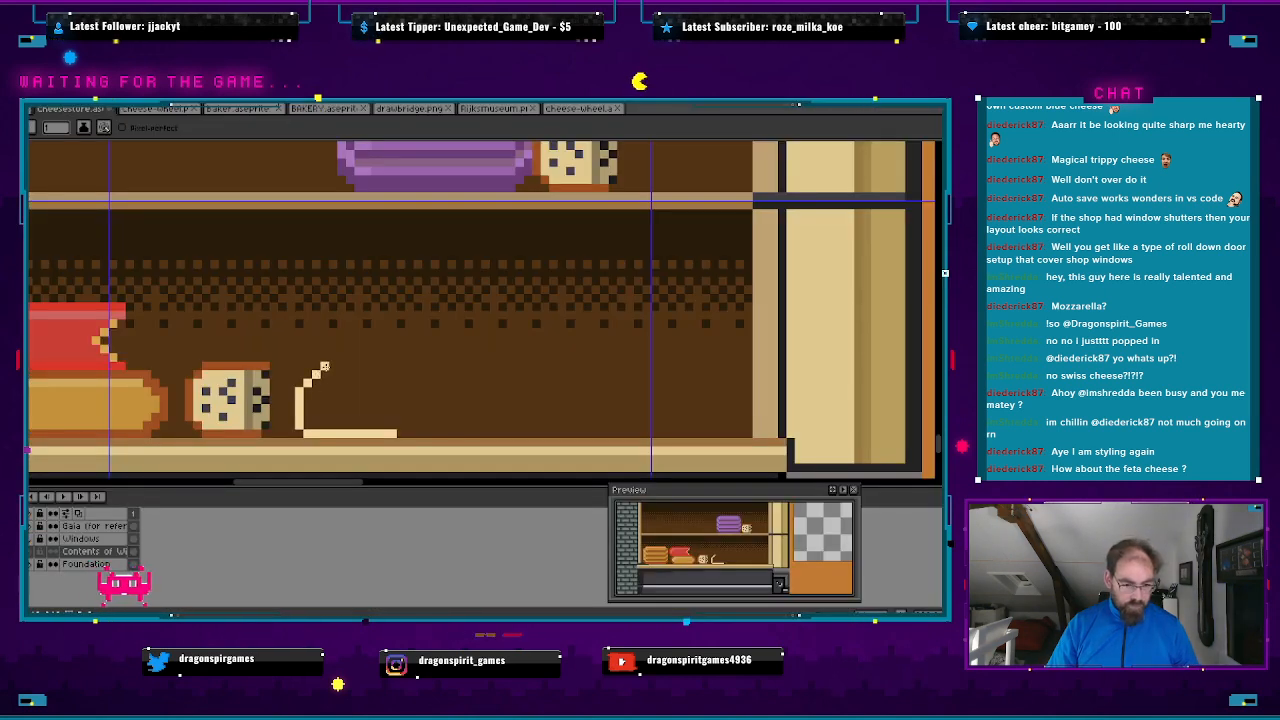
{"action": "left_click_drag", "start_coordinate": [324, 366], "coordinate": [382, 366]}
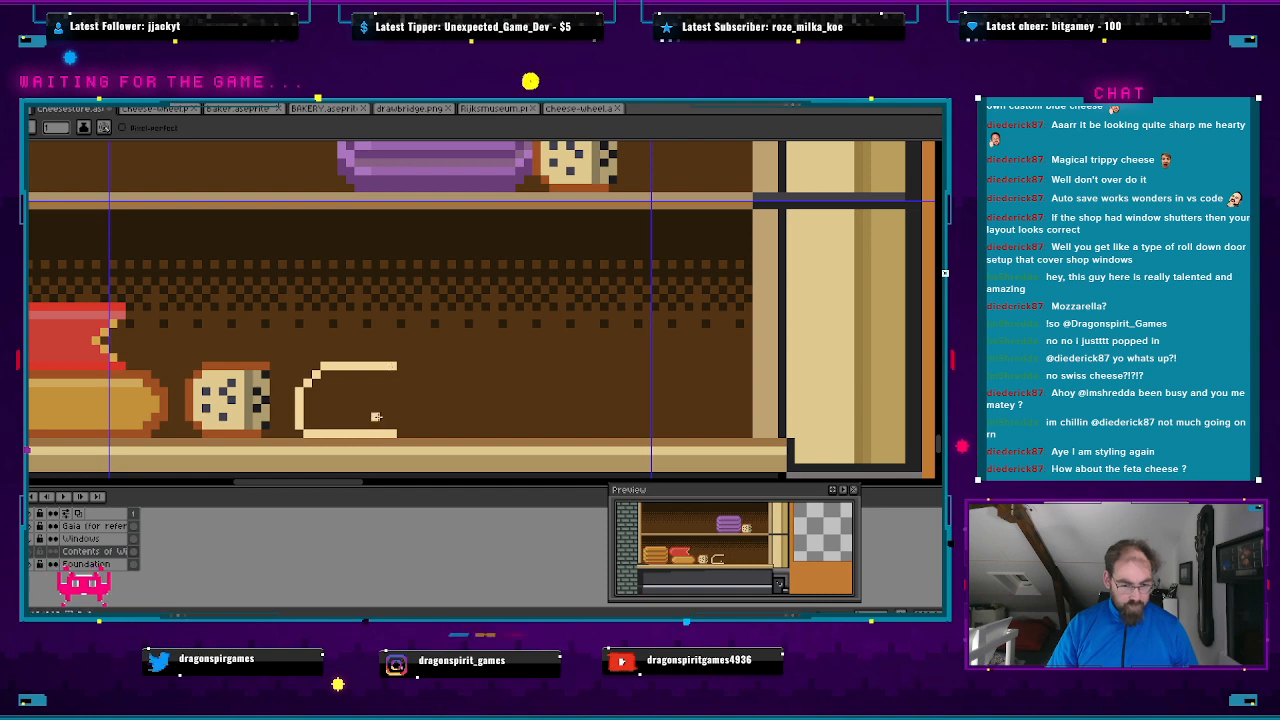
{"action": "key", "text": "alt+Tab"}
{"action": "key", "text": "alt+Tab"}
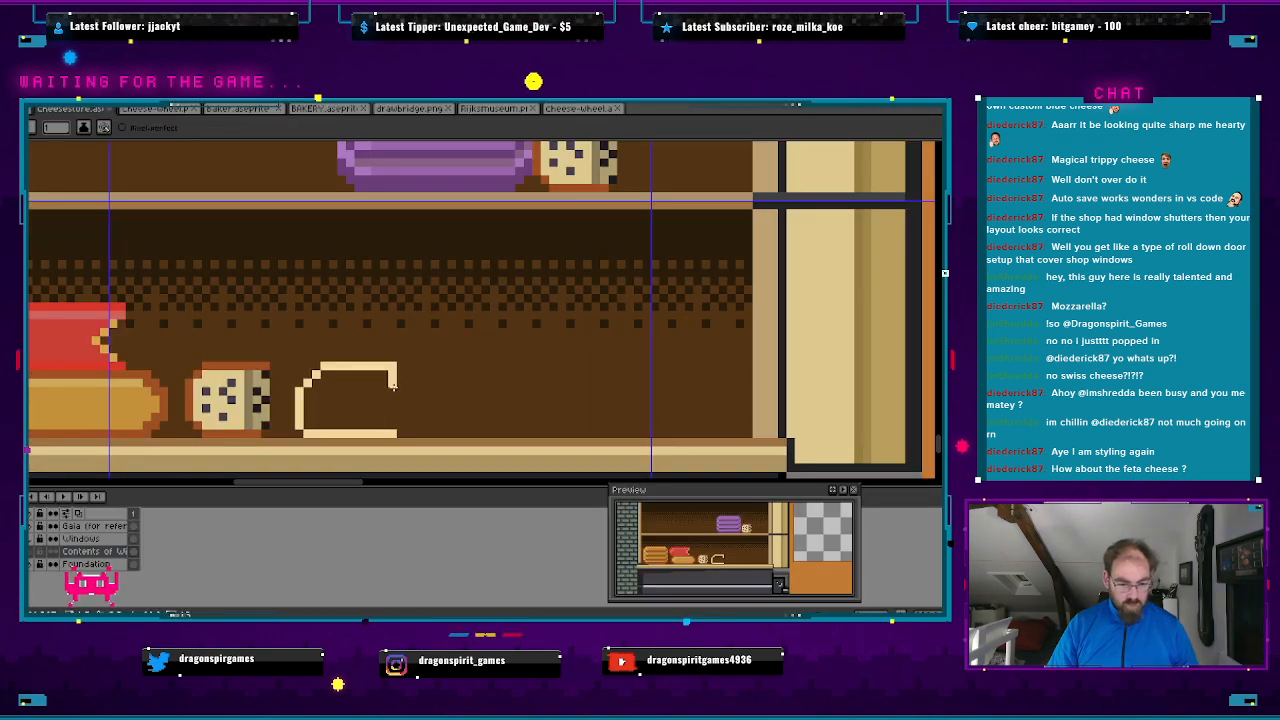
{"action": "key", "text": "alt+Tab"}
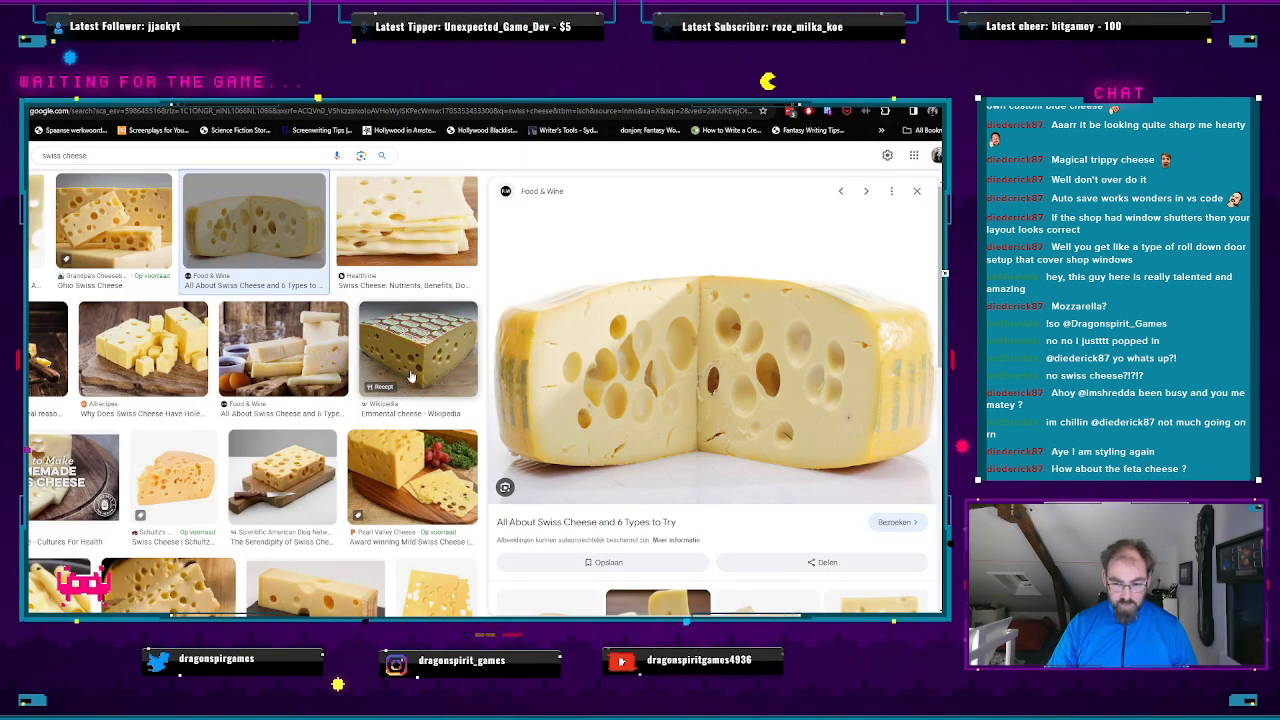
{"action": "key", "text": "alt+Tab"}
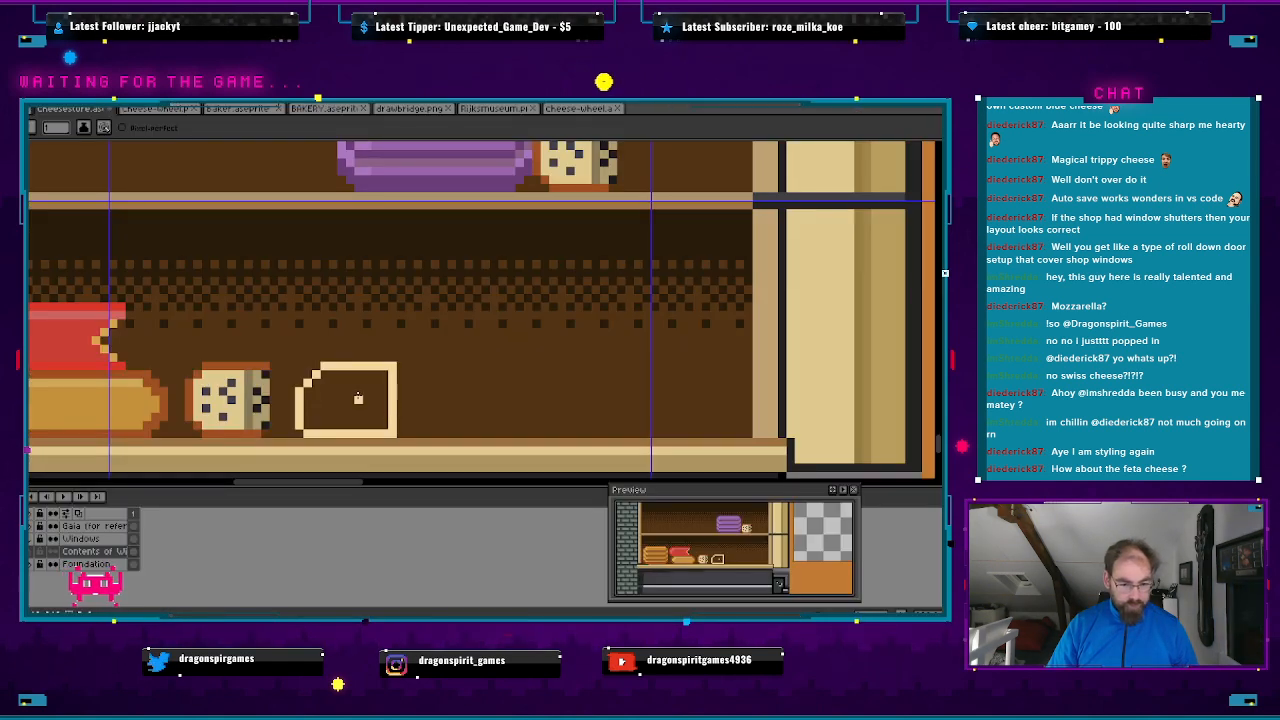
{"action": "left_click", "coordinate": [341, 416]}
- Extend the Swiss cheese to the right with a rounded second half outlined in cream, and fill that half with cream
{"action": "key", "text": "alt+Tab"}
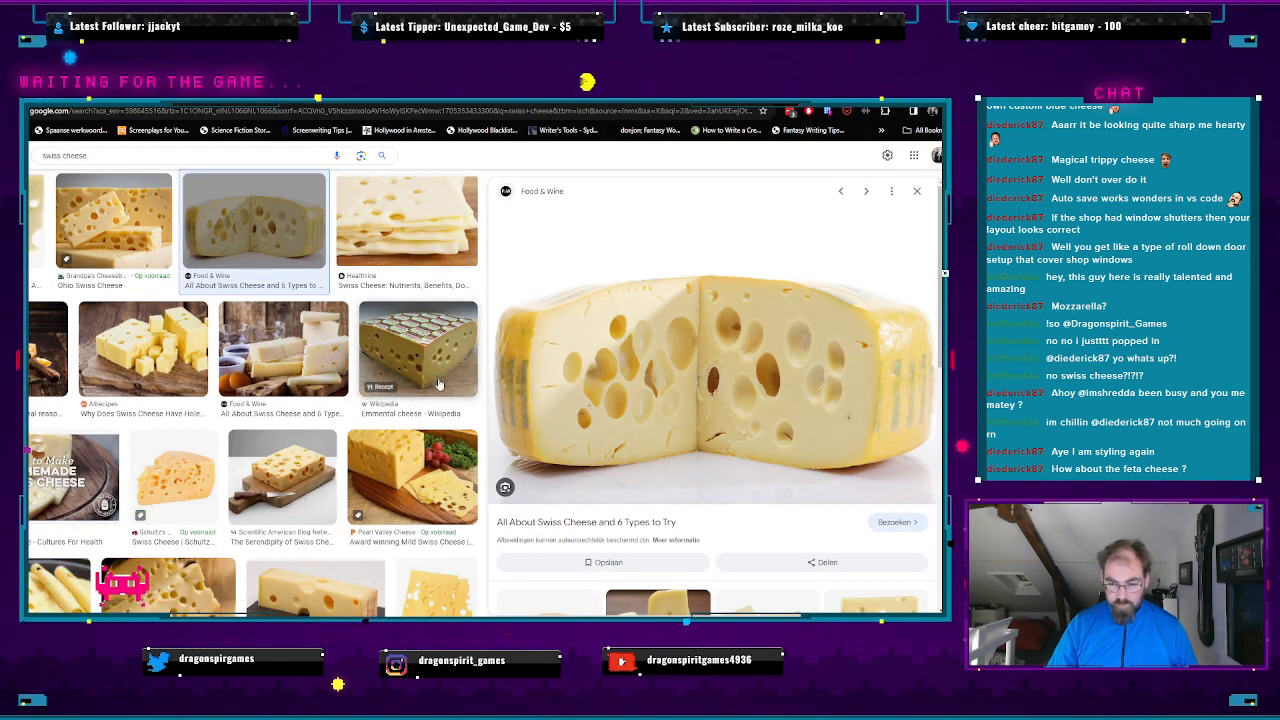
{"action": "key", "text": "alt+Tab"}
{"action": "key", "text": "b"}
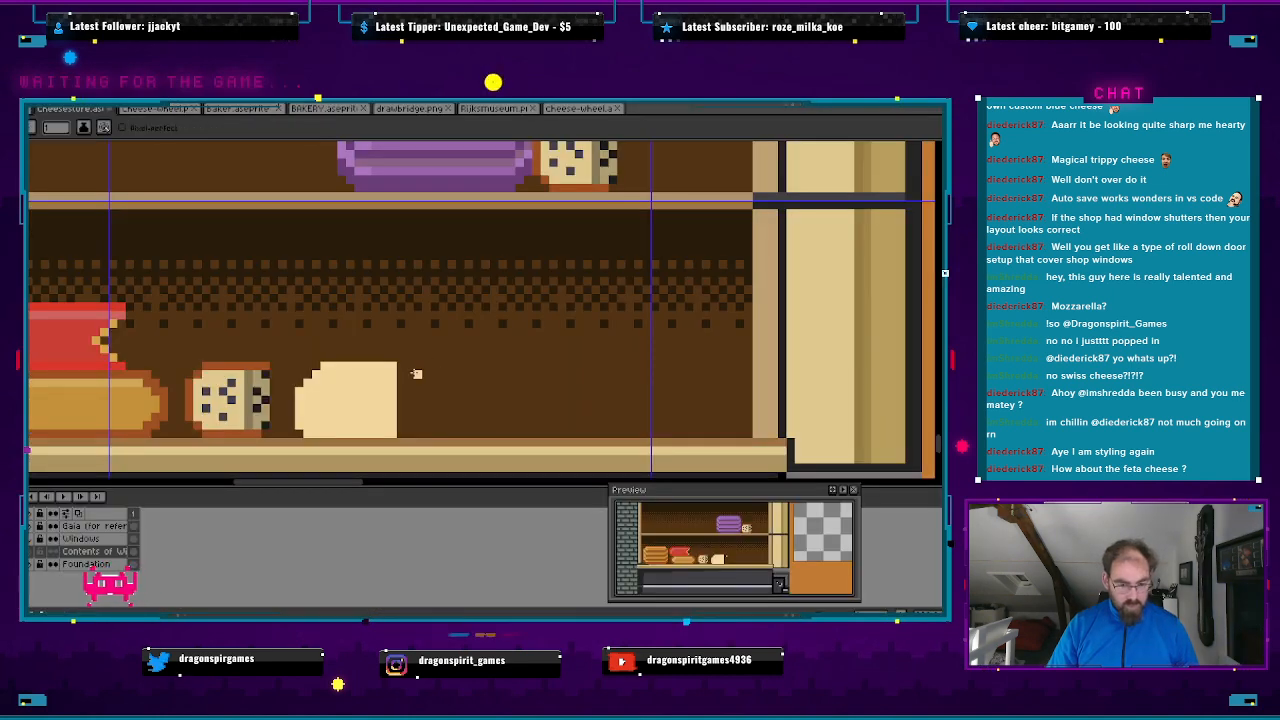
{"action": "left_click_drag", "start_coordinate": [401, 366], "coordinate": [411, 366]}
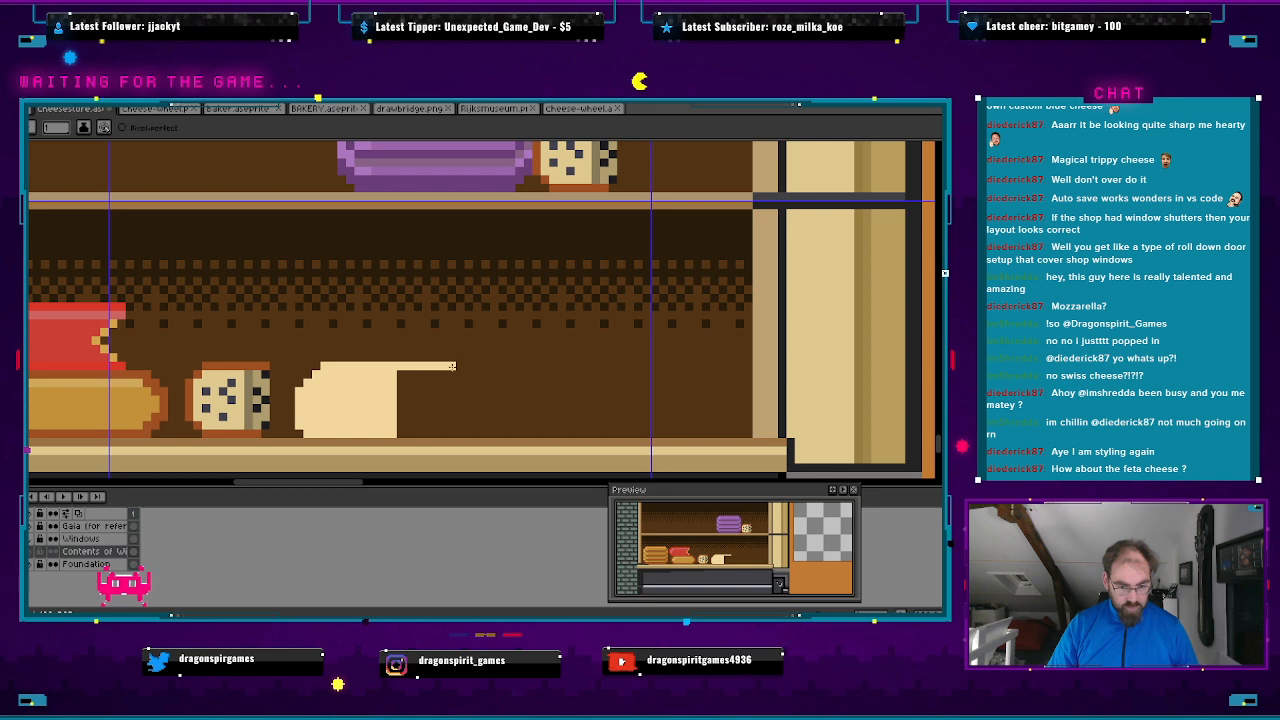
{"action": "left_click_drag", "start_coordinate": [452, 366], "coordinate": [477, 390]}
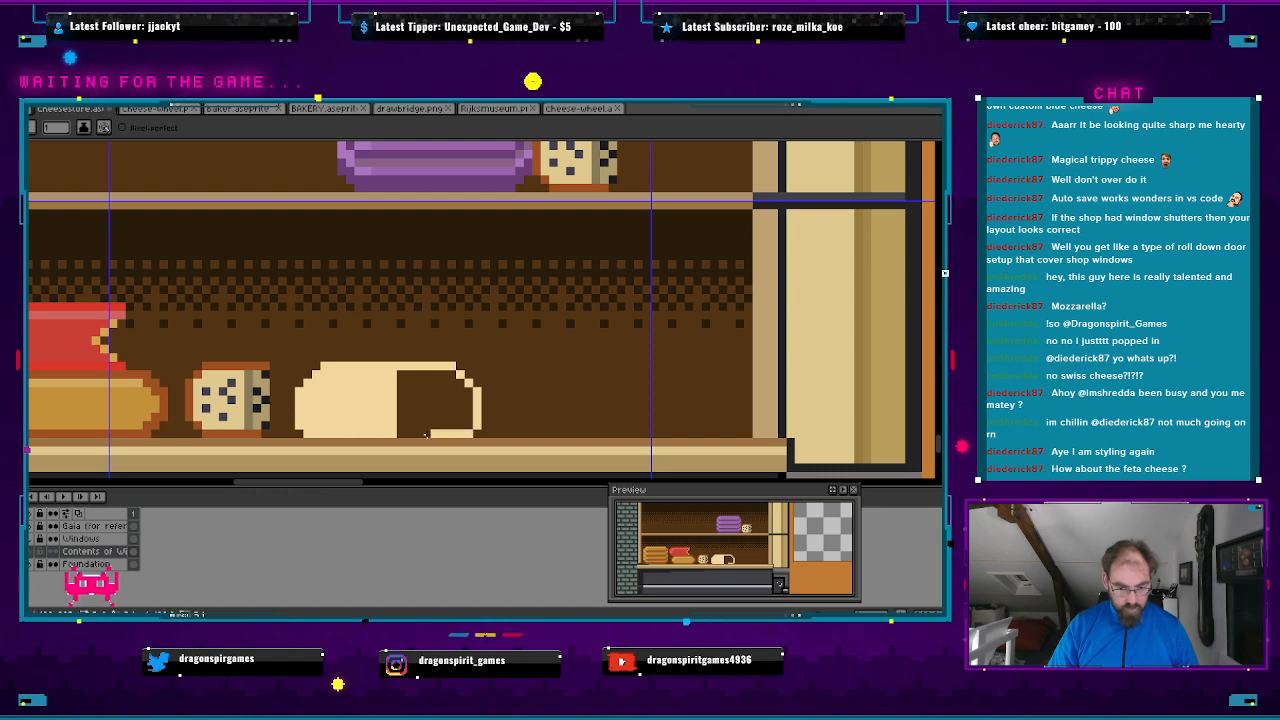
{"action": "key", "text": "g"}
{"action": "left_click", "coordinate": [421, 429]}
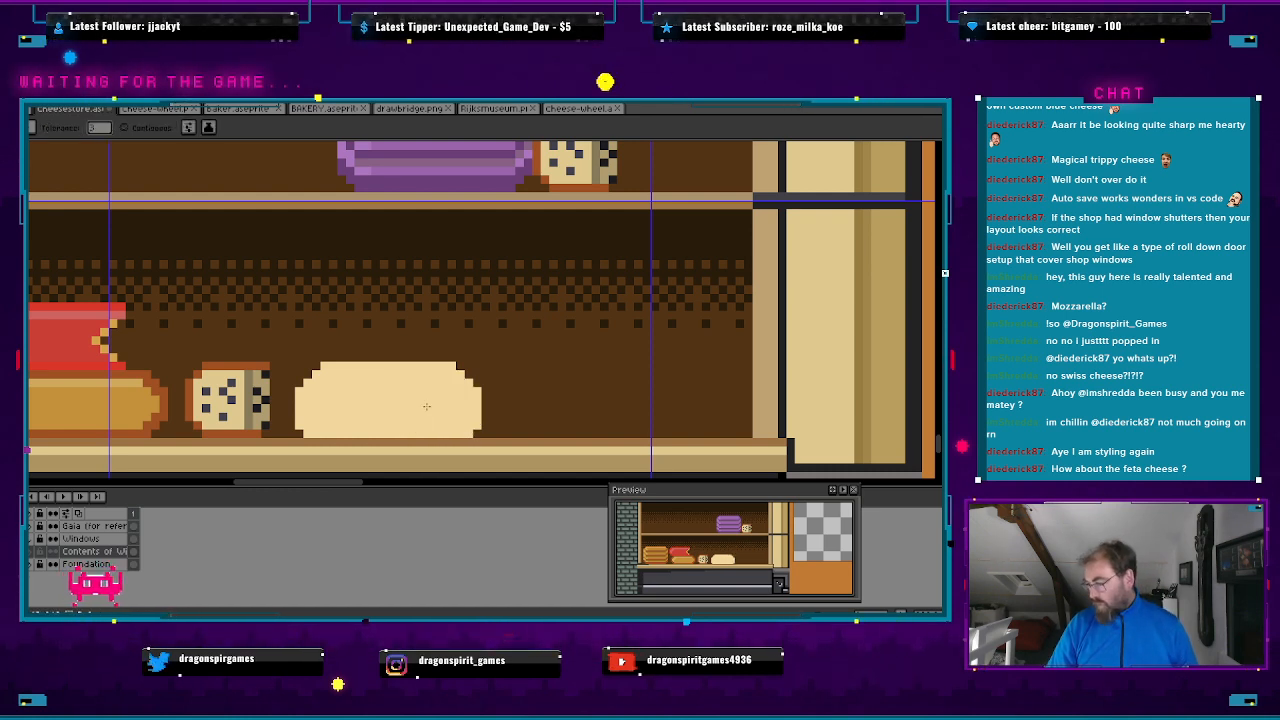
{"action": "key", "text": "alt+Tab"}
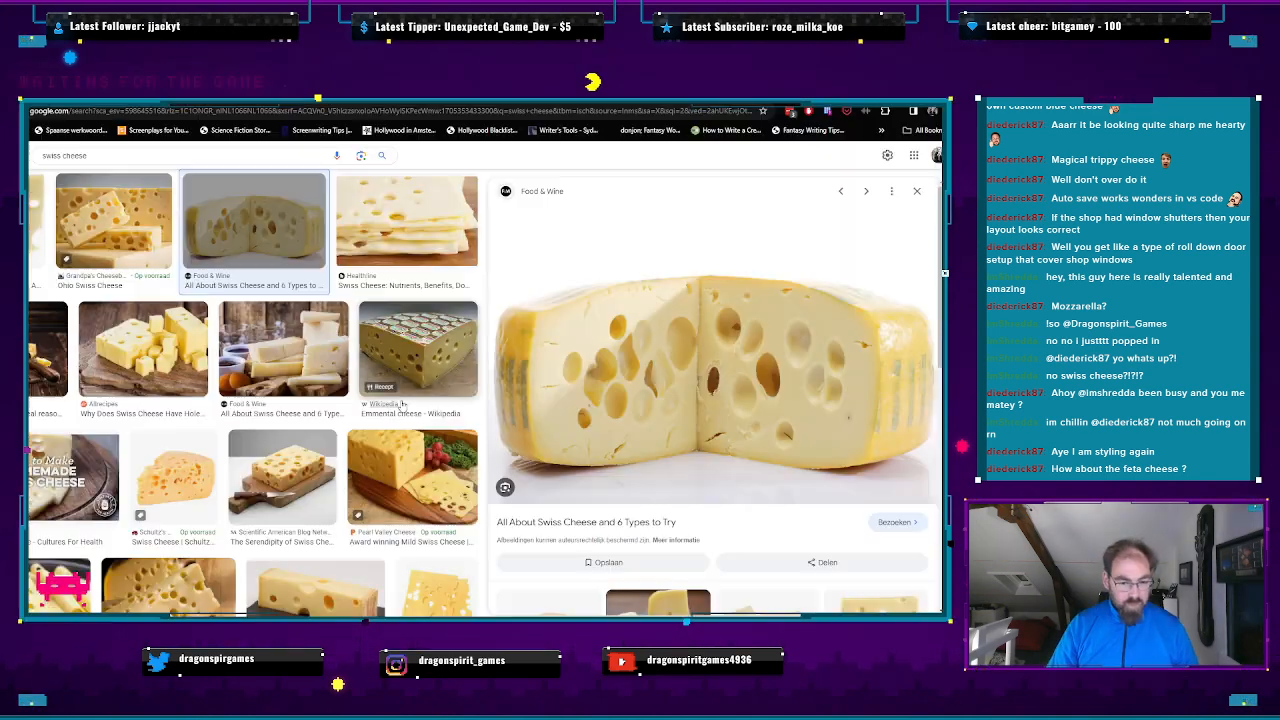
{"action": "key", "text": "alt+Tab"}
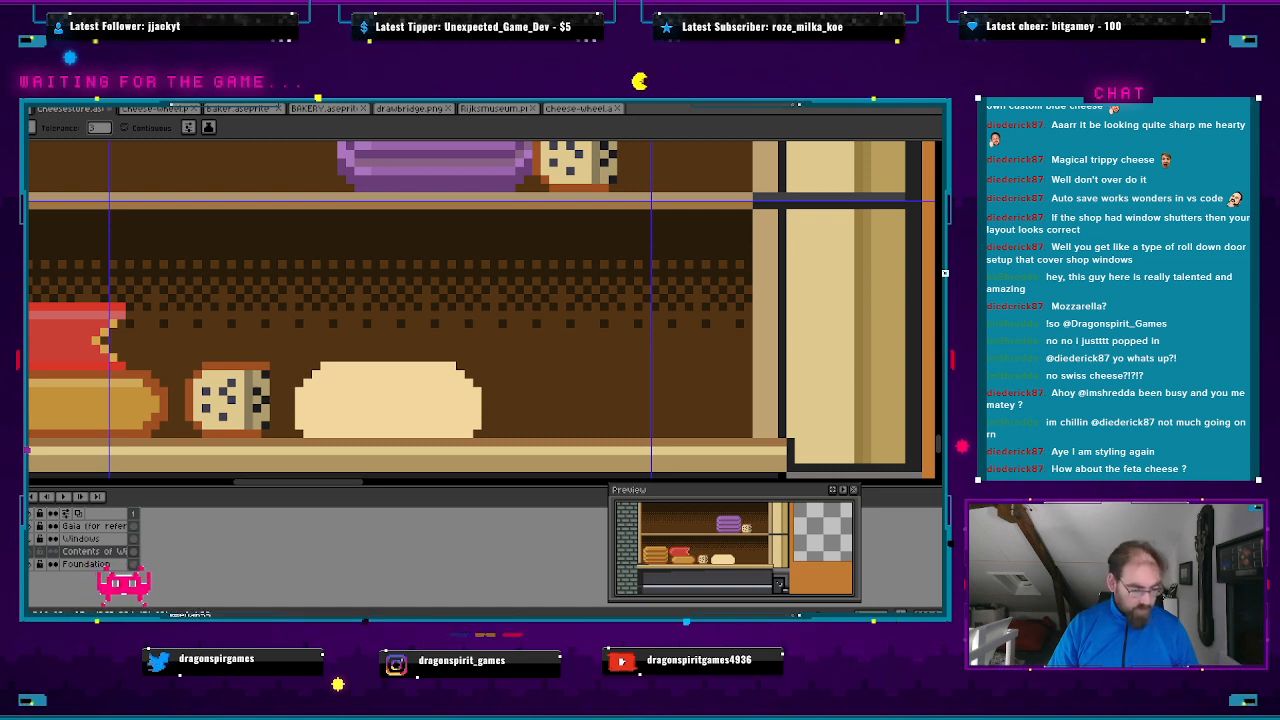
{"action": "left_click", "coordinate": [383, 366]}
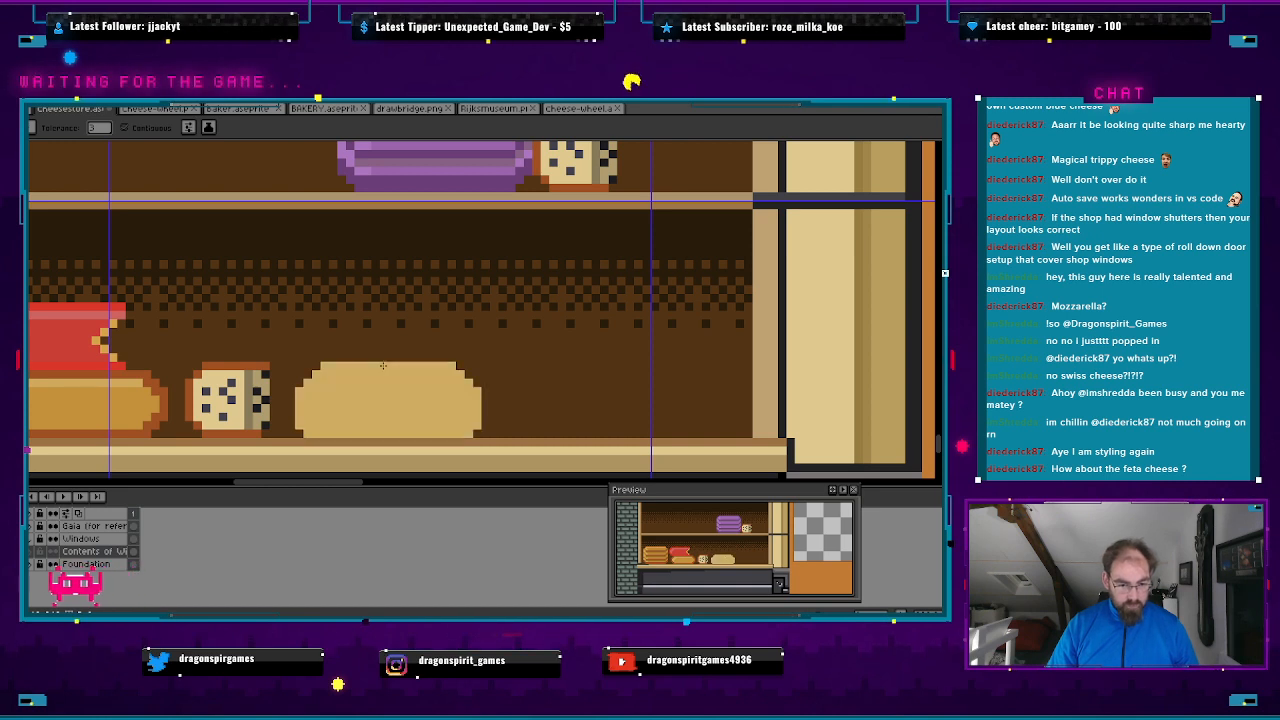
{"action": "key", "text": "ctrl+z"}
- Shade the cut with a tan vertical band down the cheese's middle and a diagonal tan stroke on its left half, following the reference photo
{"action": "key", "text": "b"}
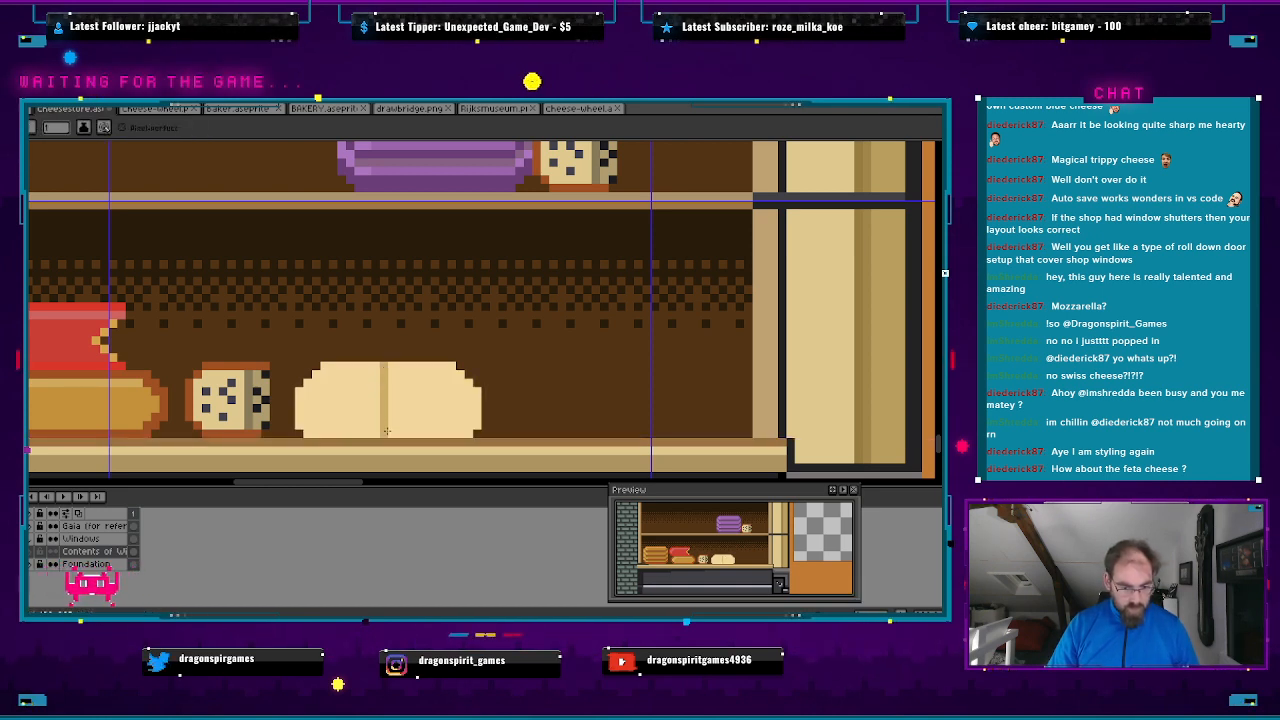
{"action": "key", "text": "alt+Tab"}
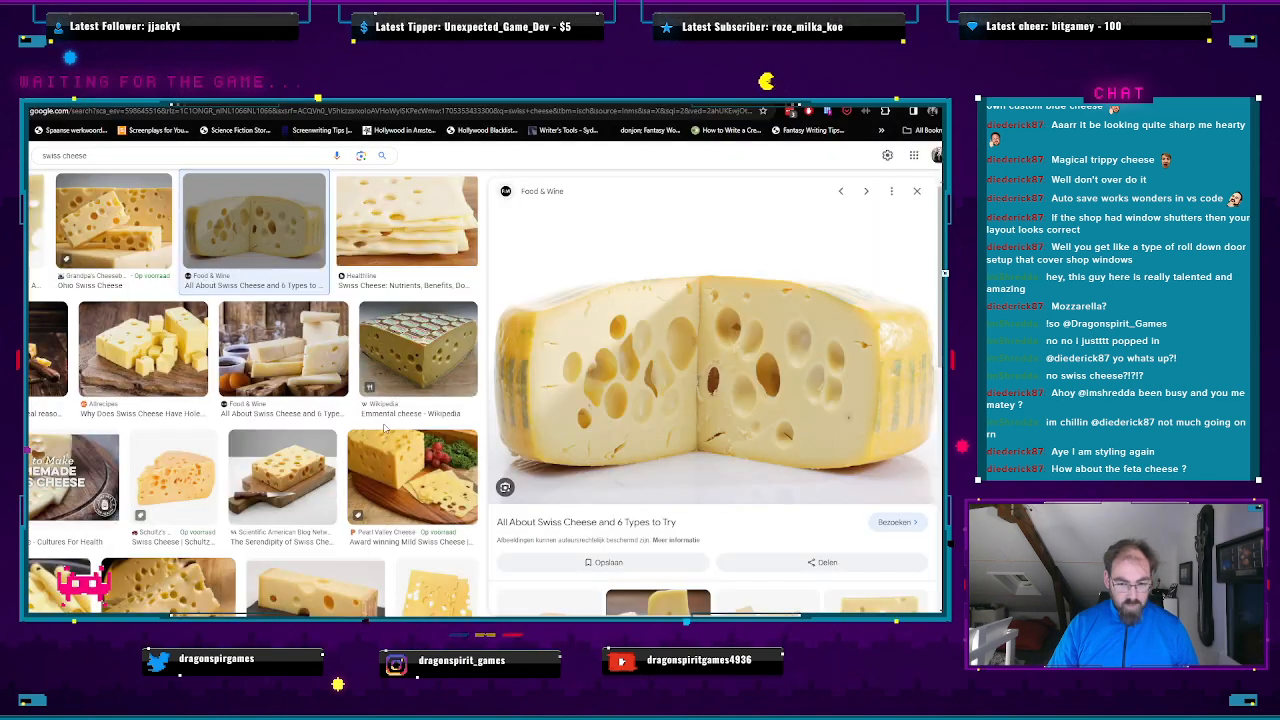
{"action": "key", "text": "alt+Tab"}
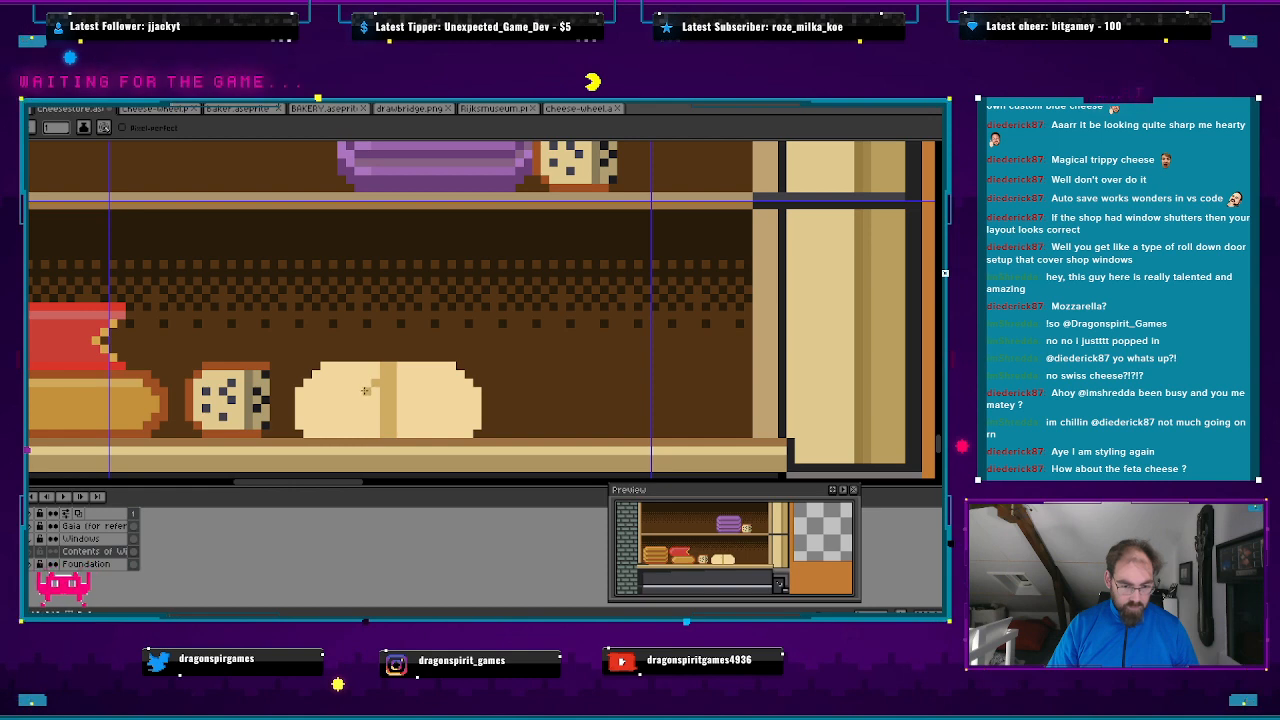
{"action": "mouse_move", "coordinate": [374, 382]}
{"action": "left_mouse_down"}
{"action": "mouse_move", "coordinate": [356, 416]}
{"action": "mouse_move", "coordinate": [376, 394]}
{"action": "left_mouse_up"}
{"action": "key", "text": "alt+Tab"}
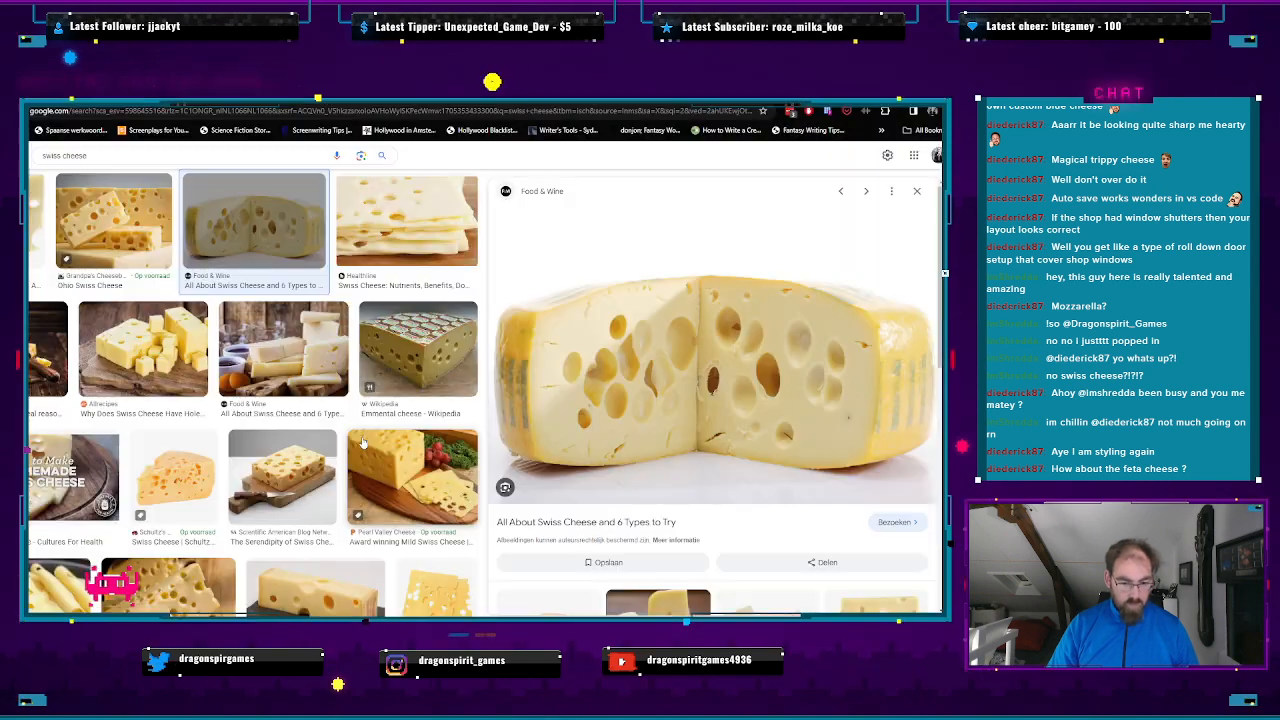
{"action": "key", "text": "alt+Tab"}
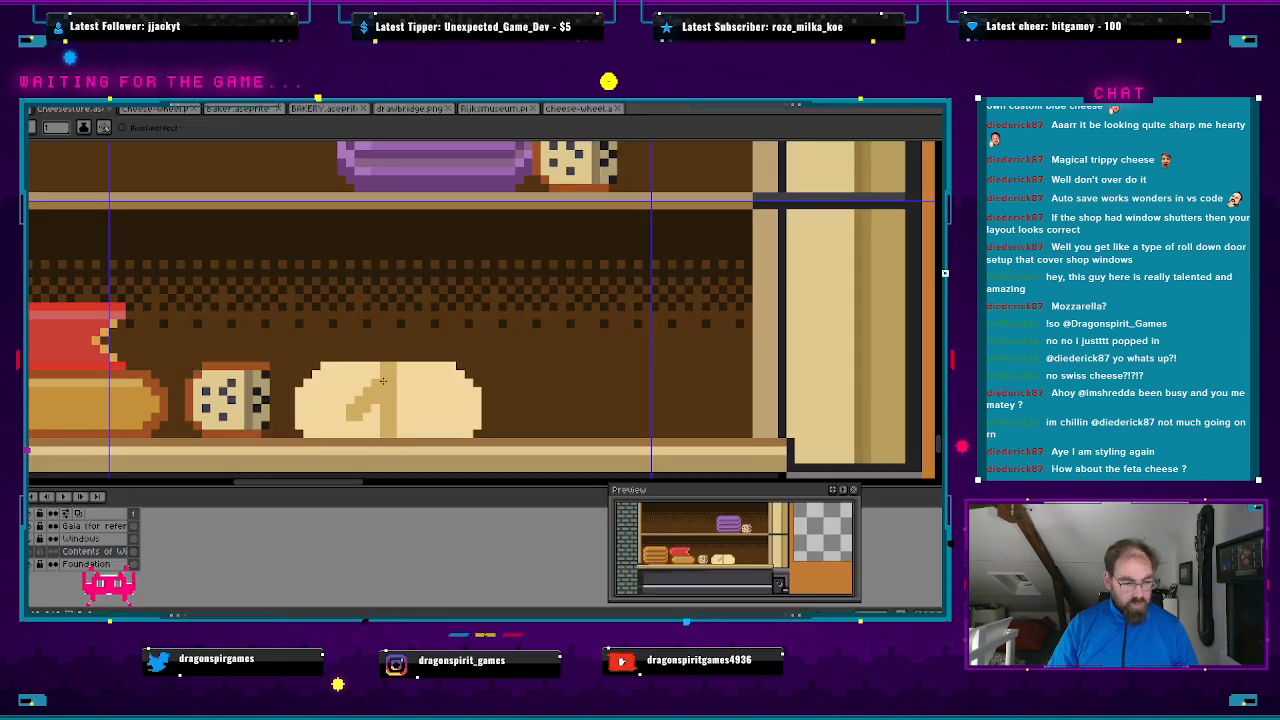
- Check the reference photo's lighting and fill the Swiss cheese's right half with the tan shade
{"action": "key", "text": "alt+Tab"}
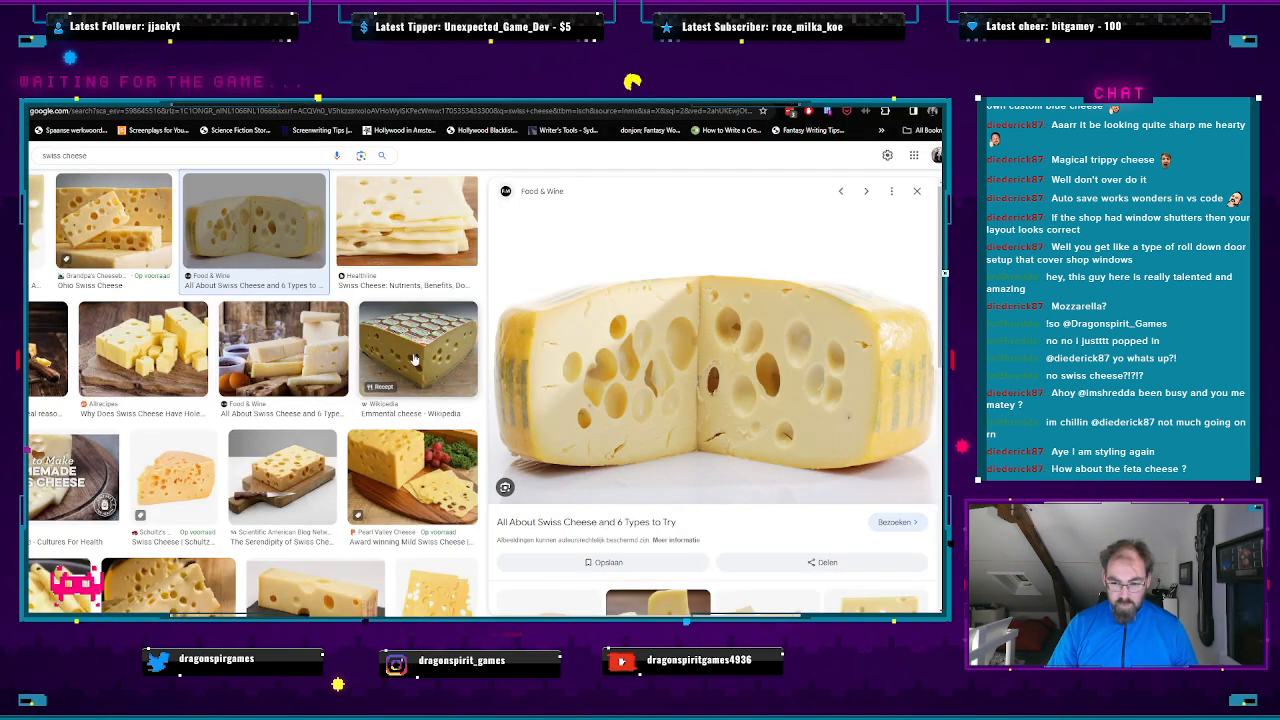
{"action": "key", "text": "alt+Tab"}
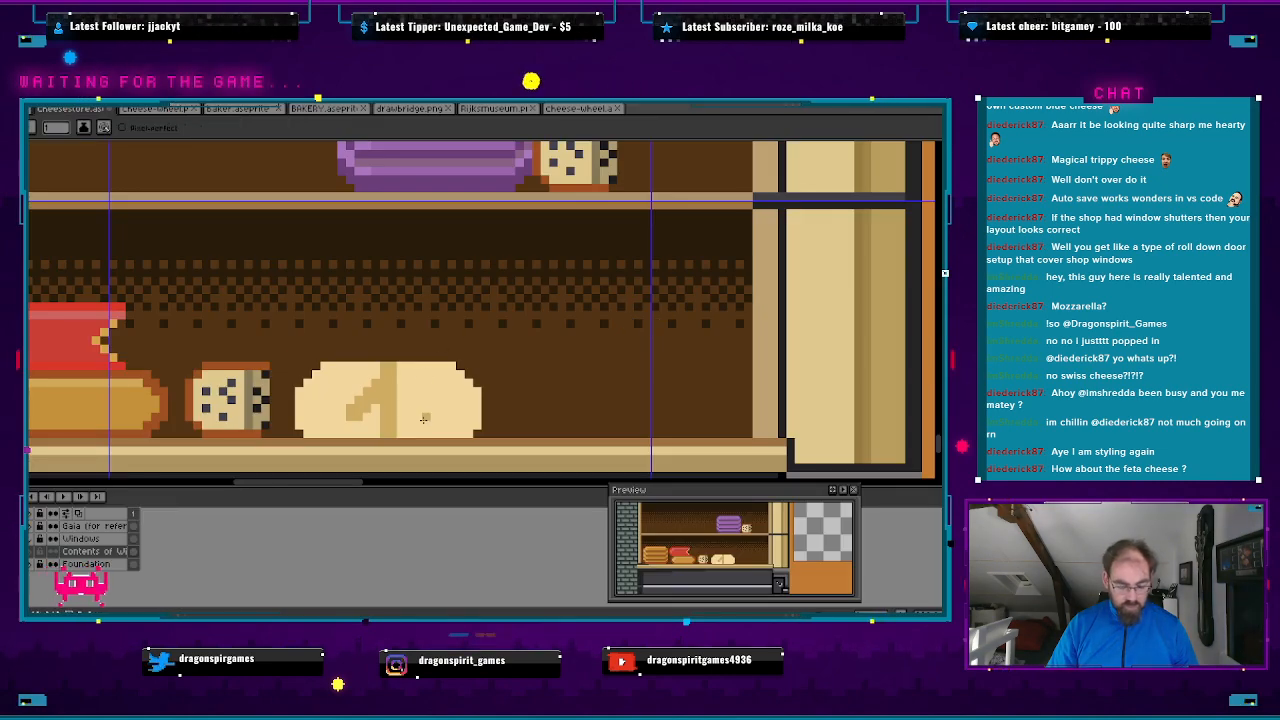
{"action": "key", "text": "i"}
{"action": "key", "text": "alt+Tab"}
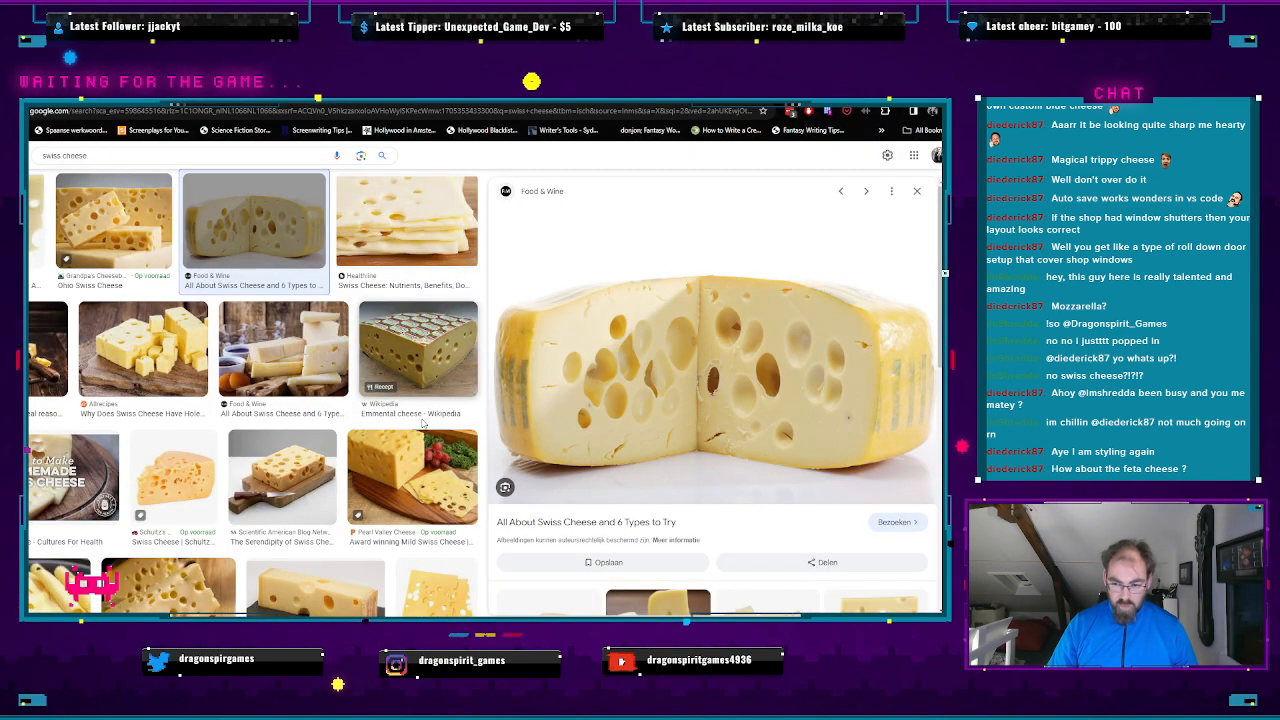
{"action": "key", "text": "alt+Tab"}
{"action": "key", "text": "g"}
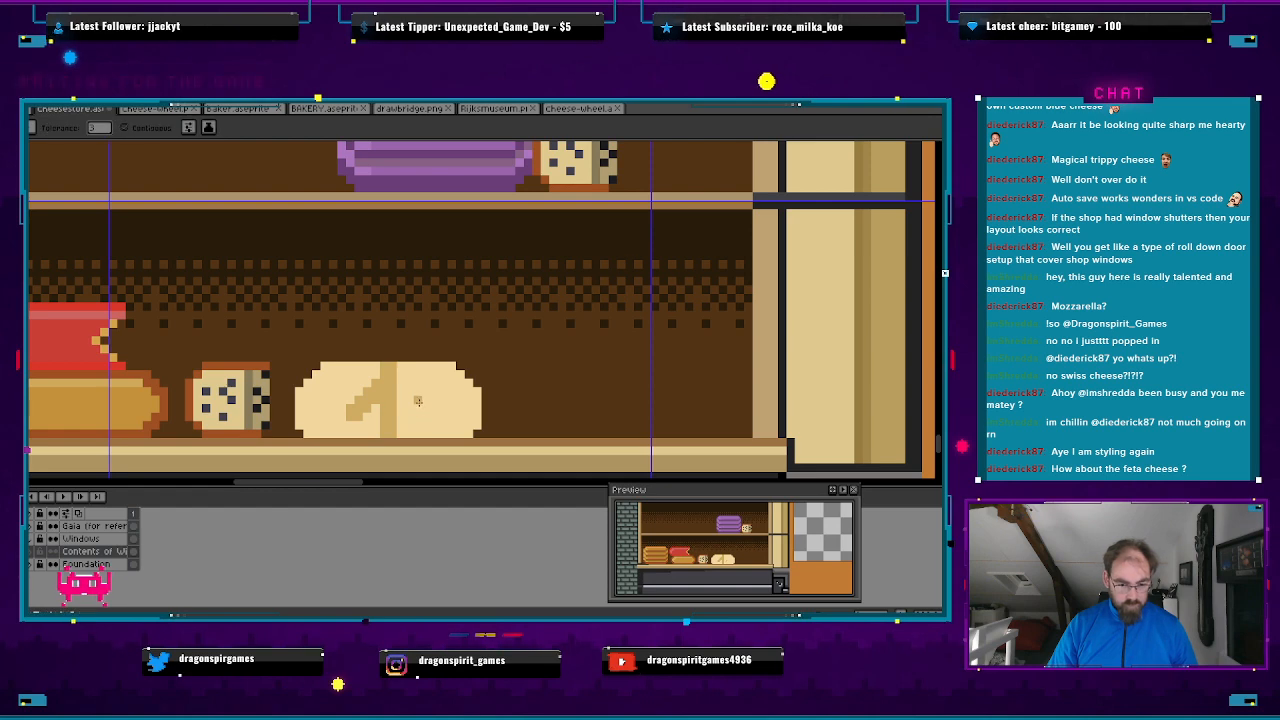
{"action": "left_click", "coordinate": [418, 398]}
{"action": "key", "text": "alt+Tab"}
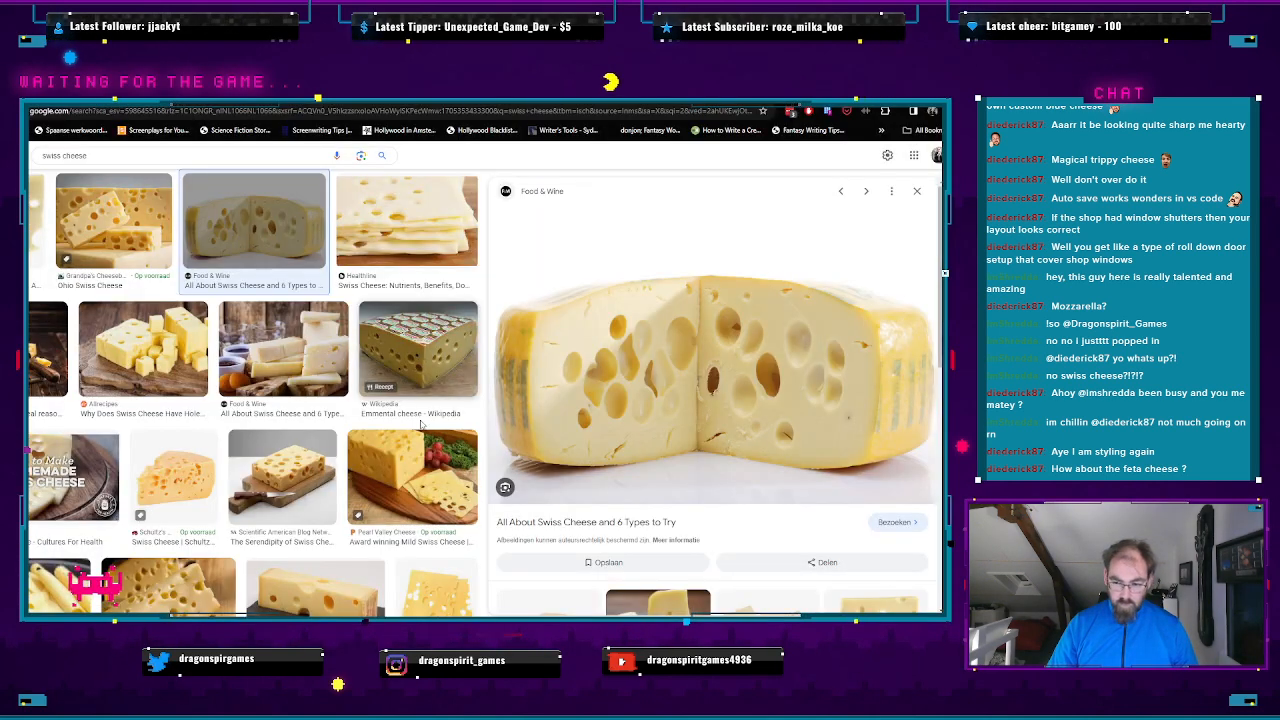
{"action": "key", "text": "alt+Tab"}
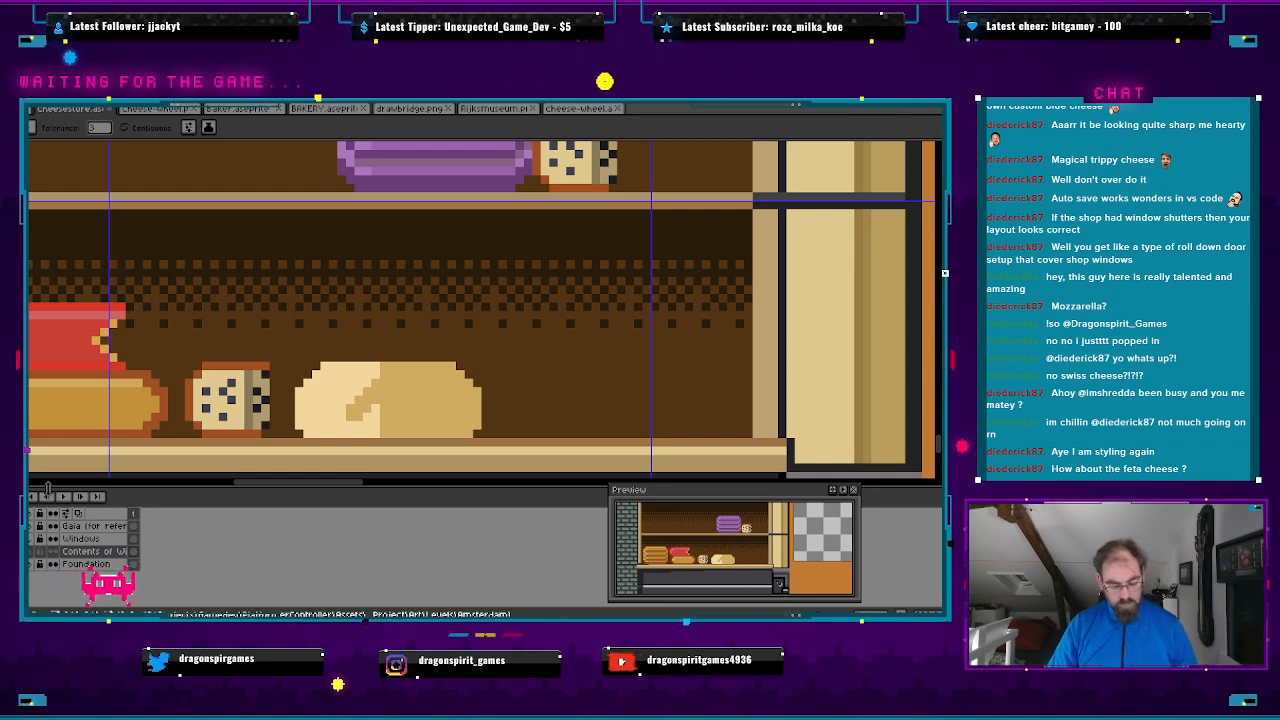
{"action": "left_click", "coordinate": [383, 366]}
{"action": "key", "text": "ctrl+z"}
- Pencil a darker tan rind along the right half's outer edge and a tan rind around the left half of the Swiss cheese
{"action": "key", "text": "b"}
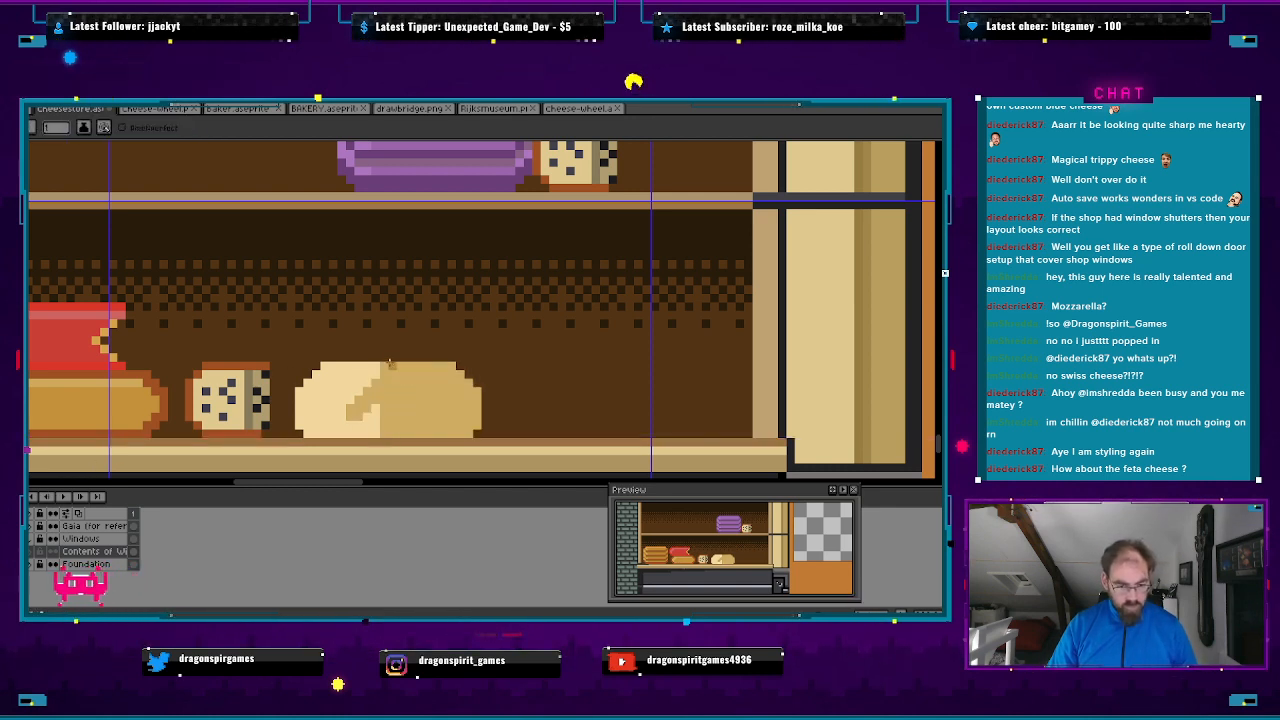
{"action": "left_click_drag", "start_coordinate": [391, 365], "coordinate": [446, 364]}
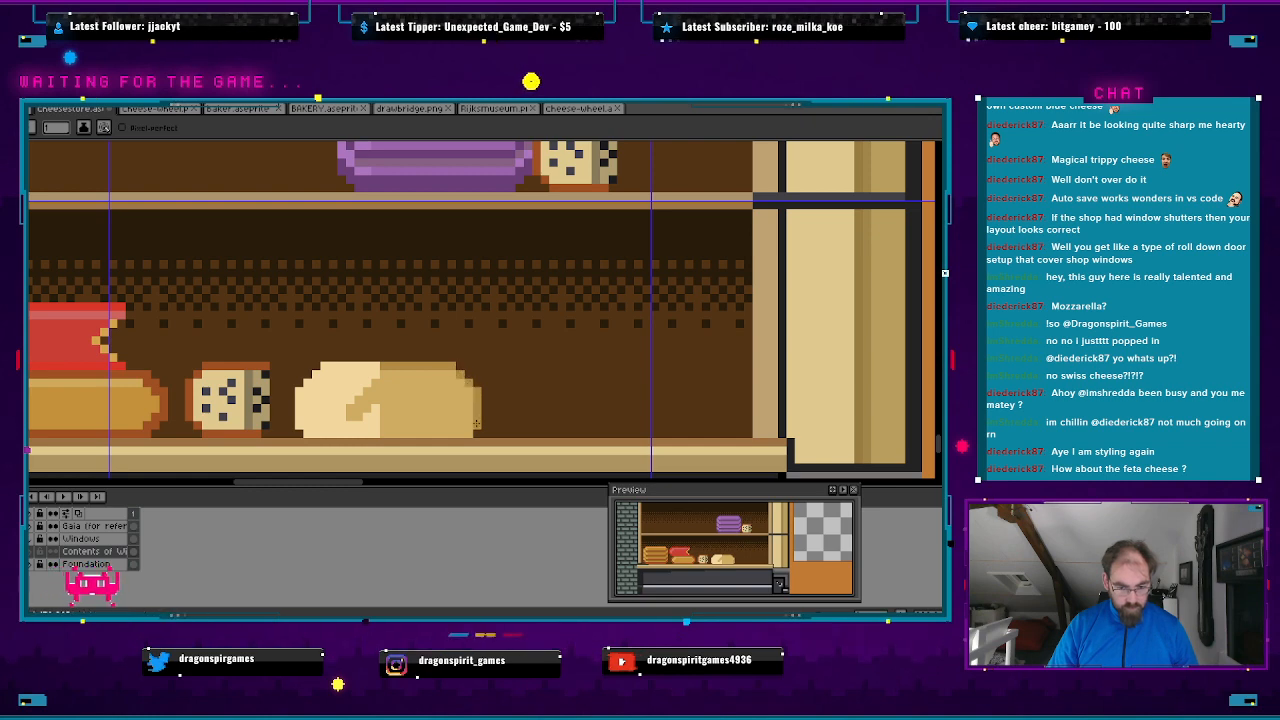
{"action": "key", "text": "alt+Tab"}
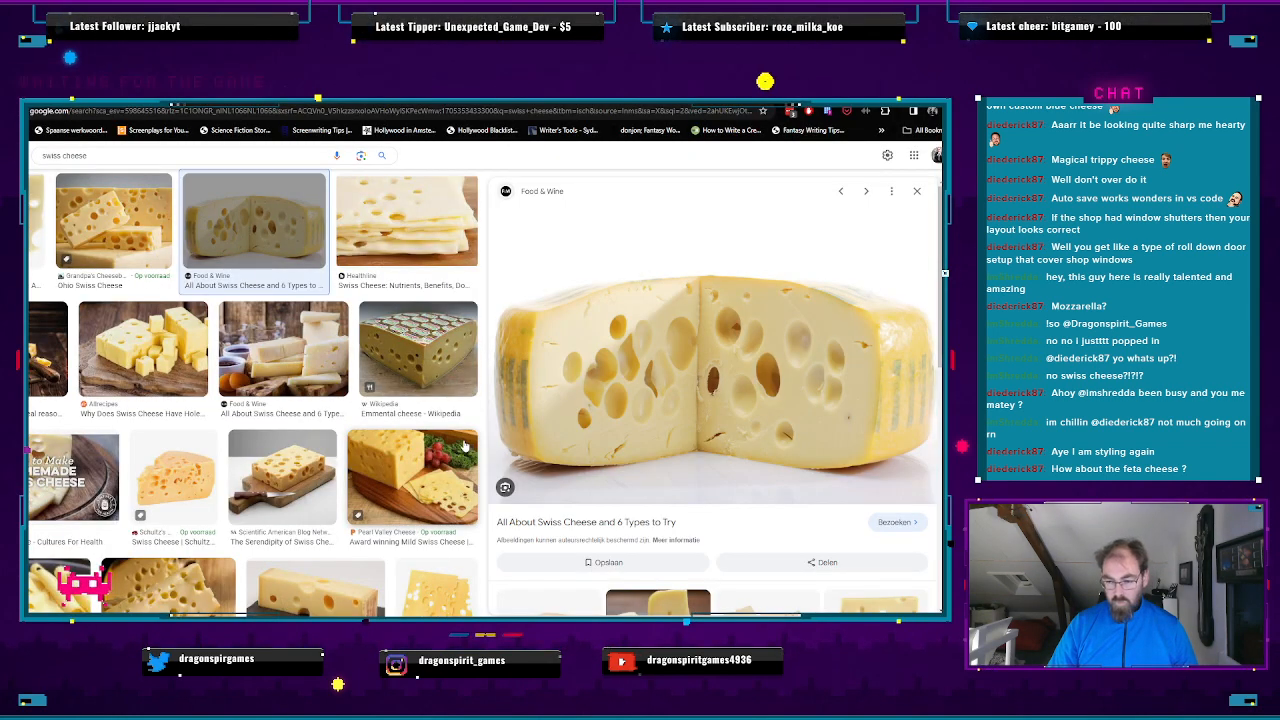
{"action": "key", "text": "alt+Tab"}
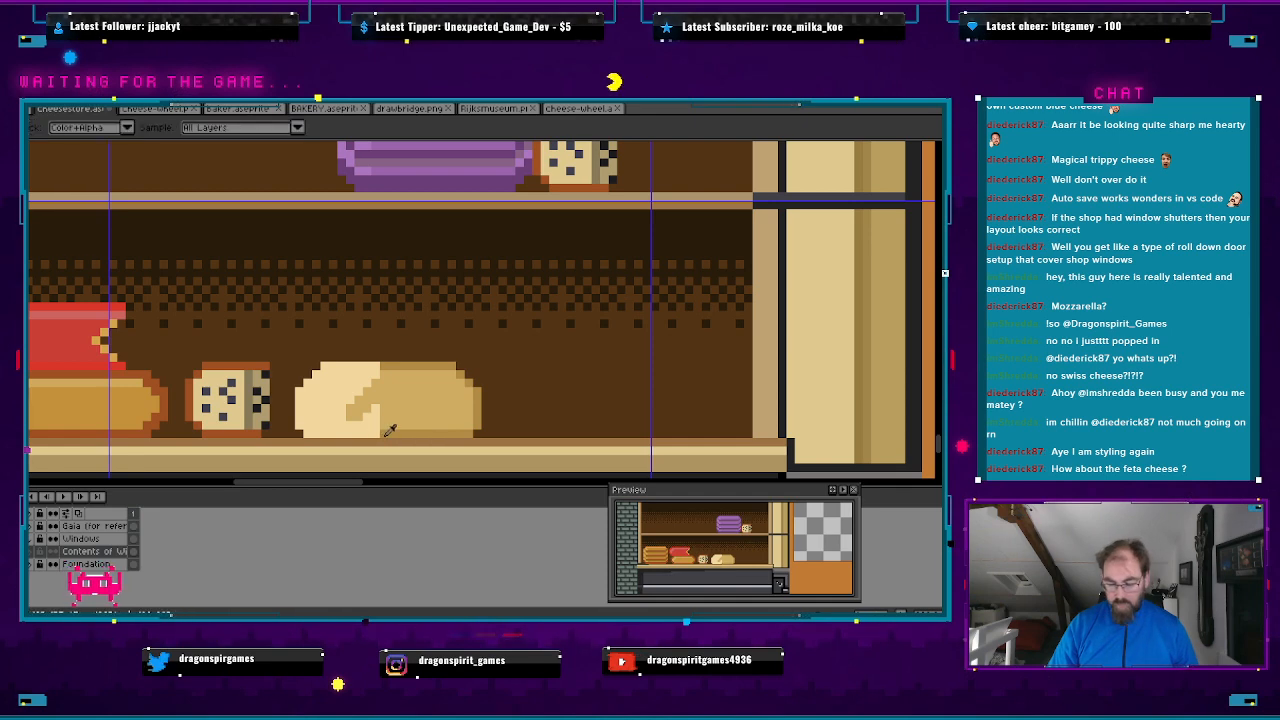
{"action": "key", "text": "alt+Tab"}
{"action": "key", "text": "alt+Tab"}
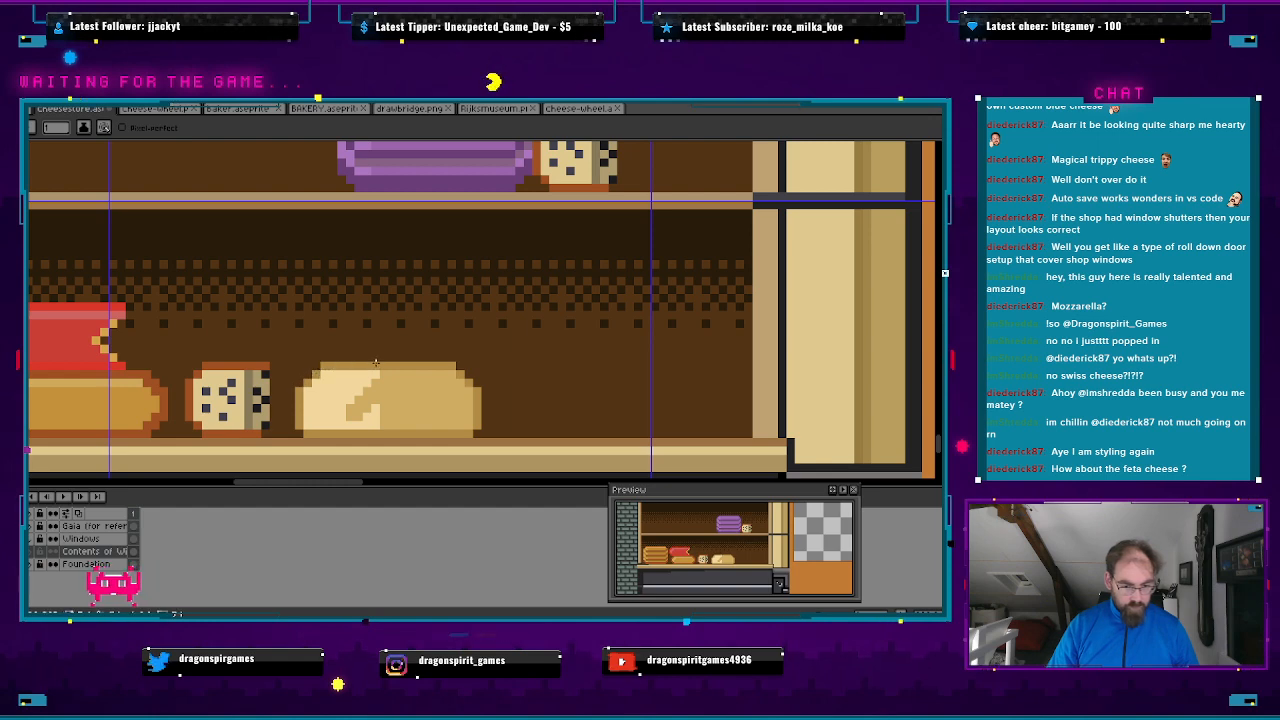
- Study the size and placement of the holes in the Swiss cheese reference photo
{"action": "key", "text": "alt+Tab"}
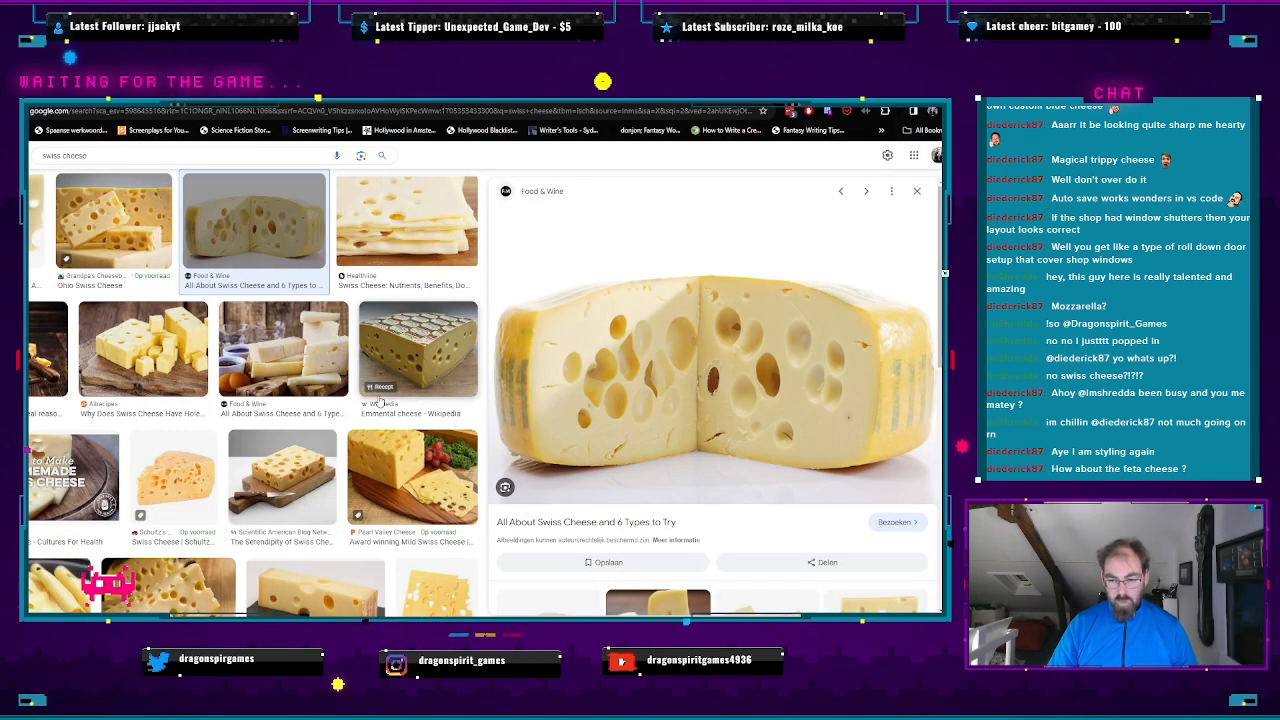
{"action": "key", "text": "alt+Tab"}
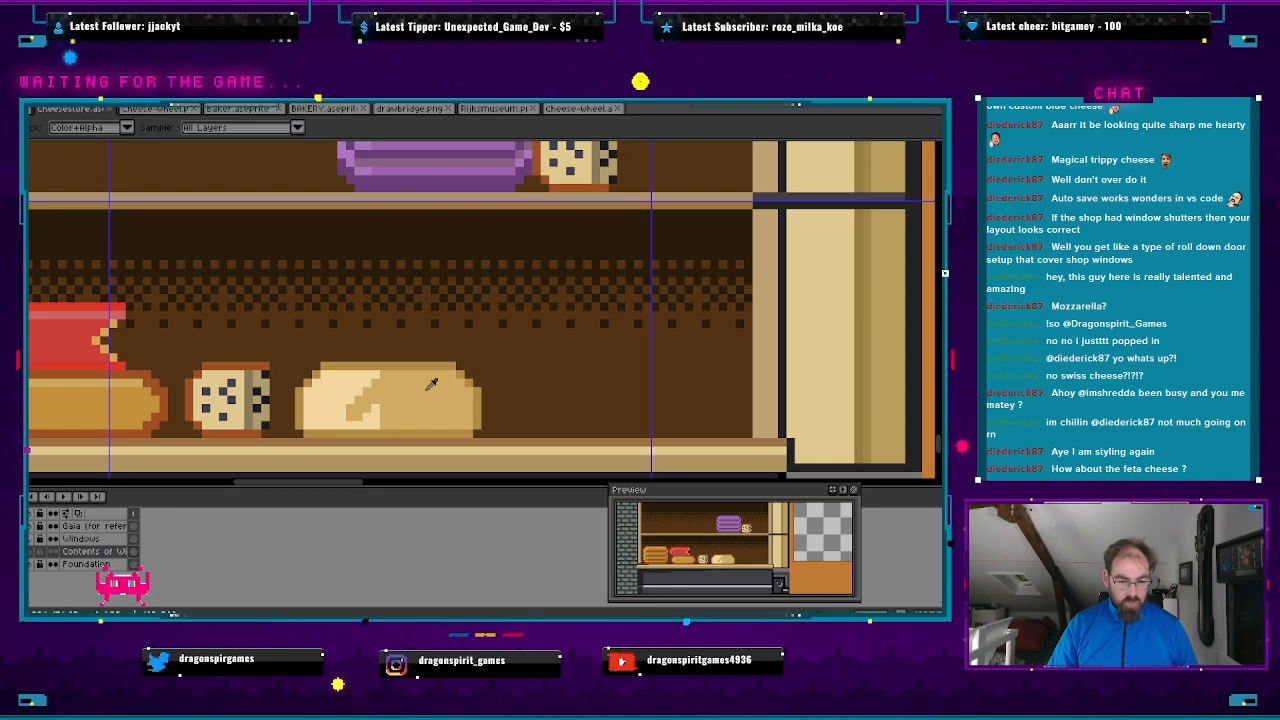
{"action": "key", "text": "alt+Tab"}
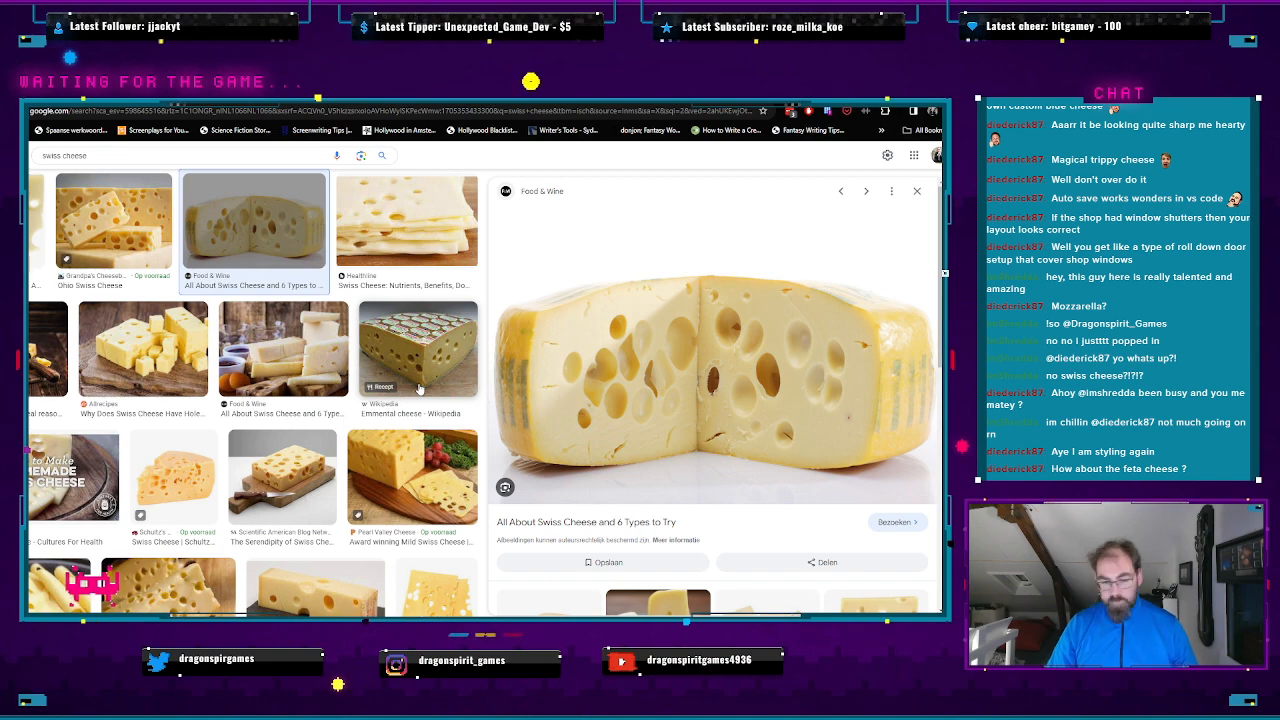
{"action": "key", "text": "alt+Tab"}
{"action": "key", "text": "alt+Tab"}
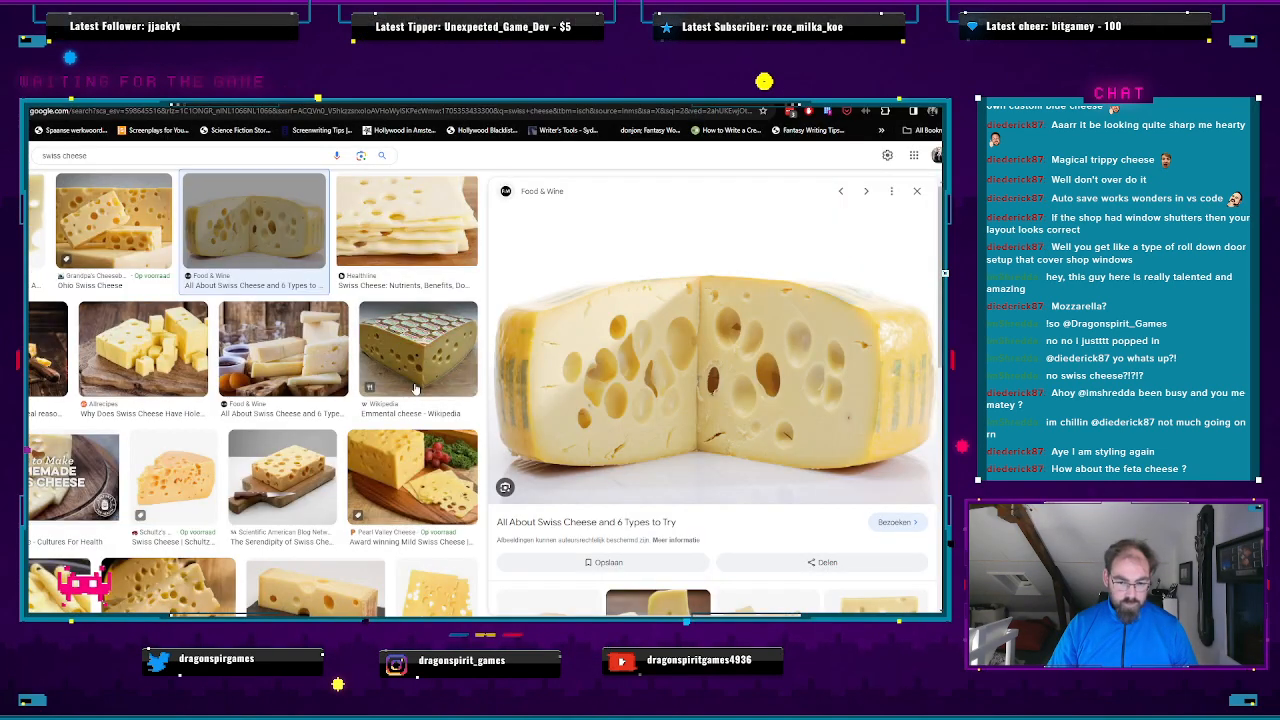
{"action": "key", "text": "alt+Tab"}
{"action": "key", "text": "alt+Tab"}
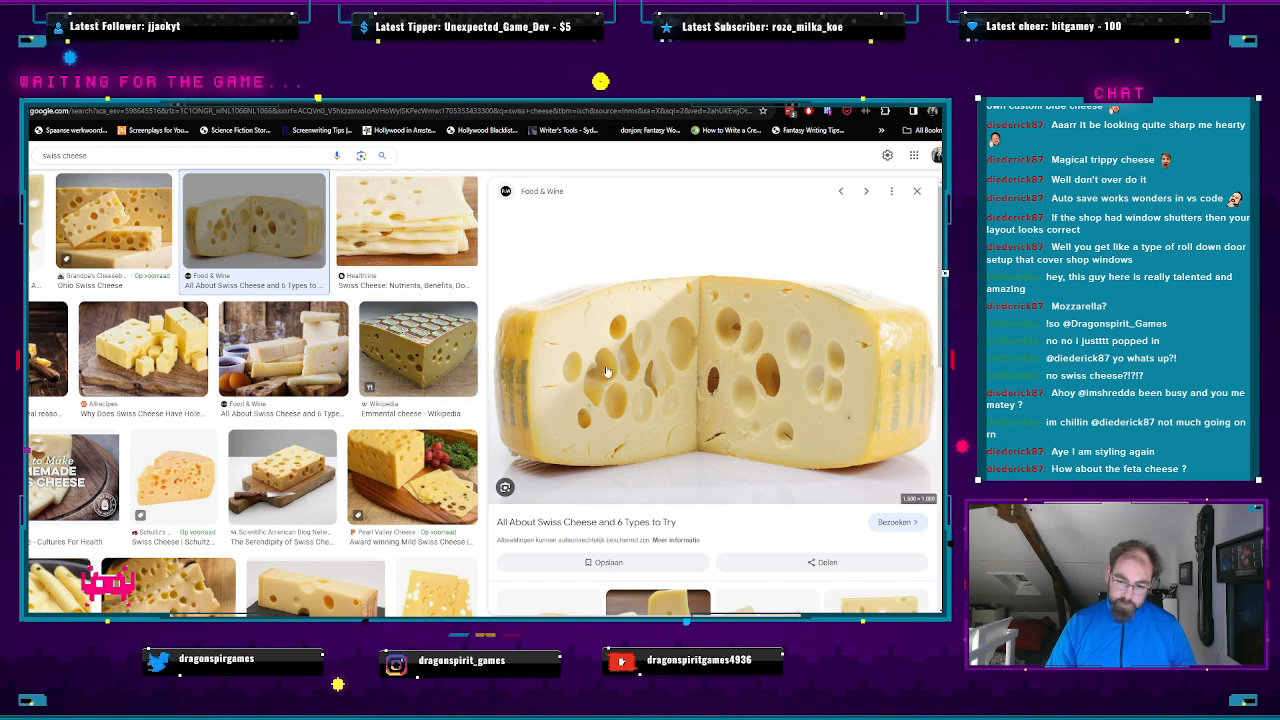
{"action": "key", "text": "alt+Tab"}
{"action": "key", "text": "alt+Tab"}
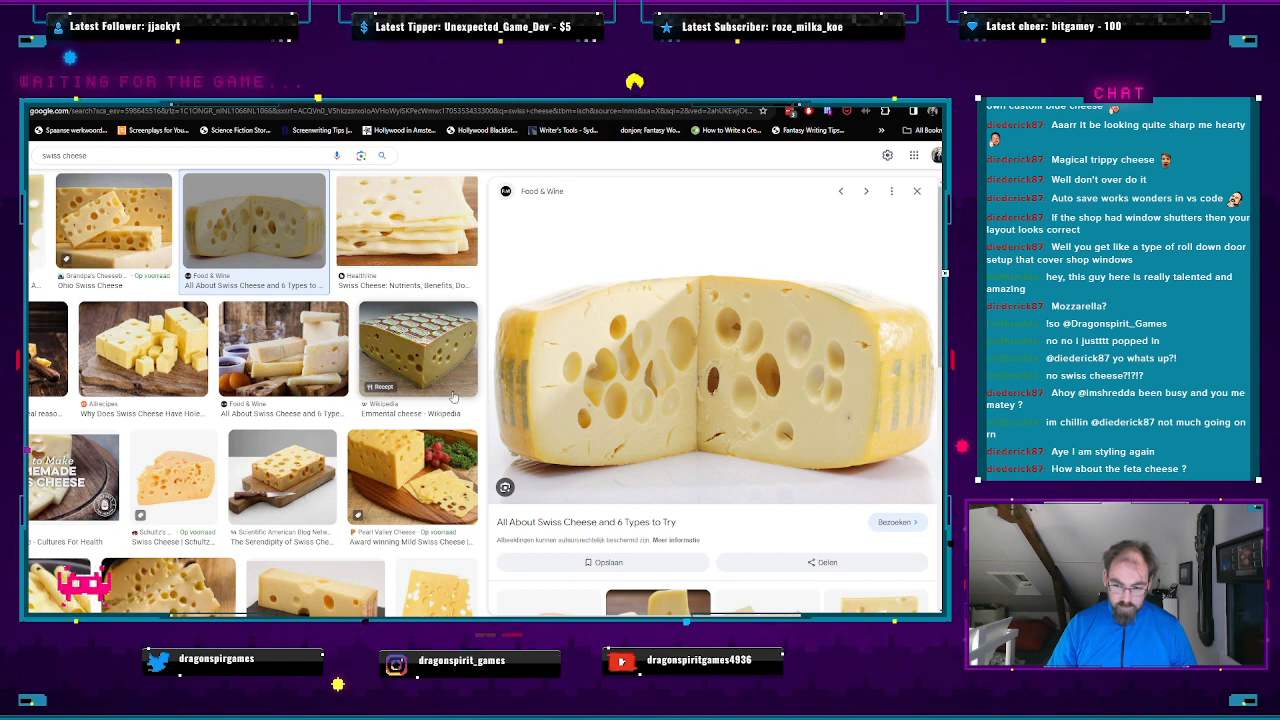
- Pencil an irregular dark brown hole about three pixels wide in the middle of the Swiss cheese's tan right half
{"action": "key", "text": "alt+Tab"}
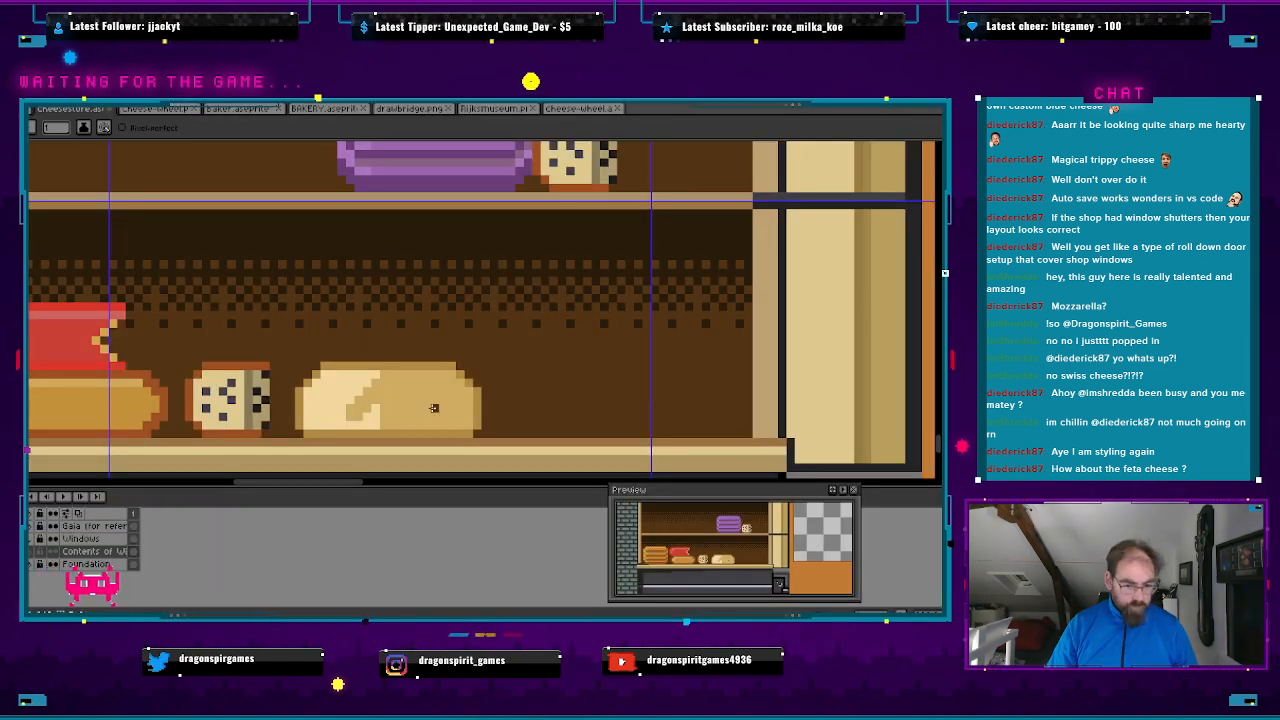
{"action": "key", "text": "alt+Tab"}
{"action": "key", "text": "alt+Tab"}
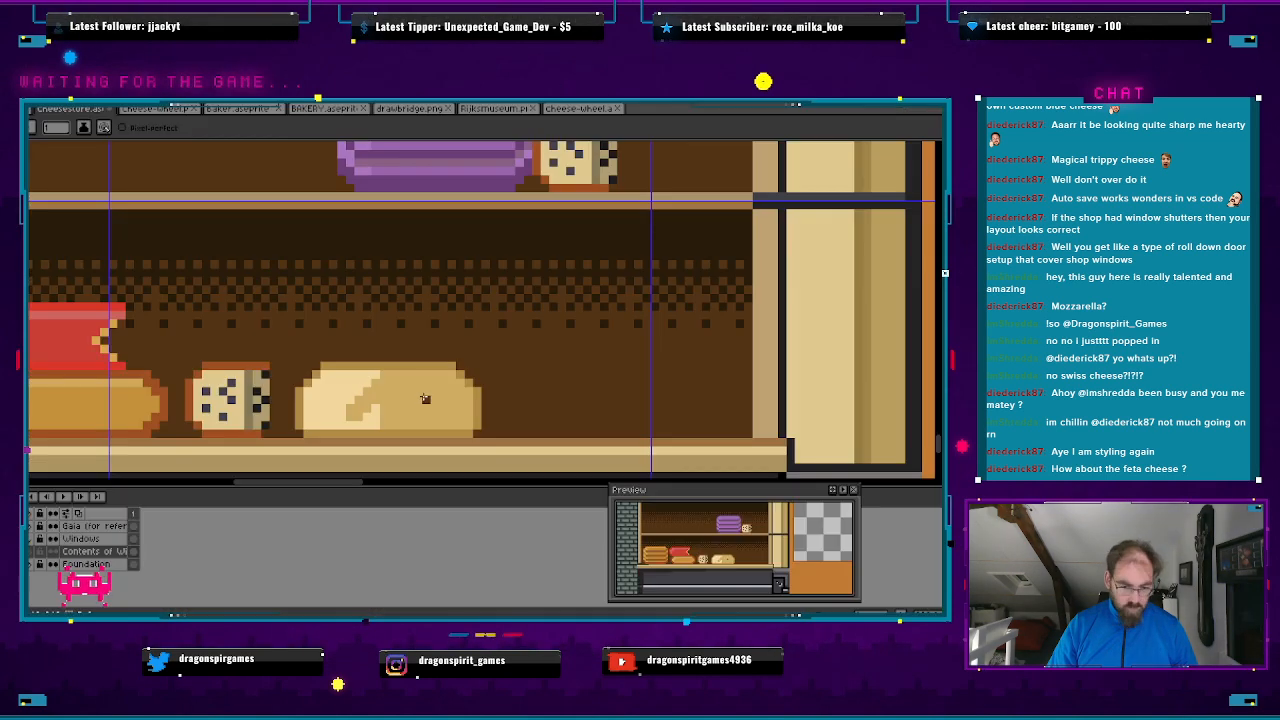
{"action": "left_click_drag", "start_coordinate": [418, 401], "coordinate": [416, 409]}
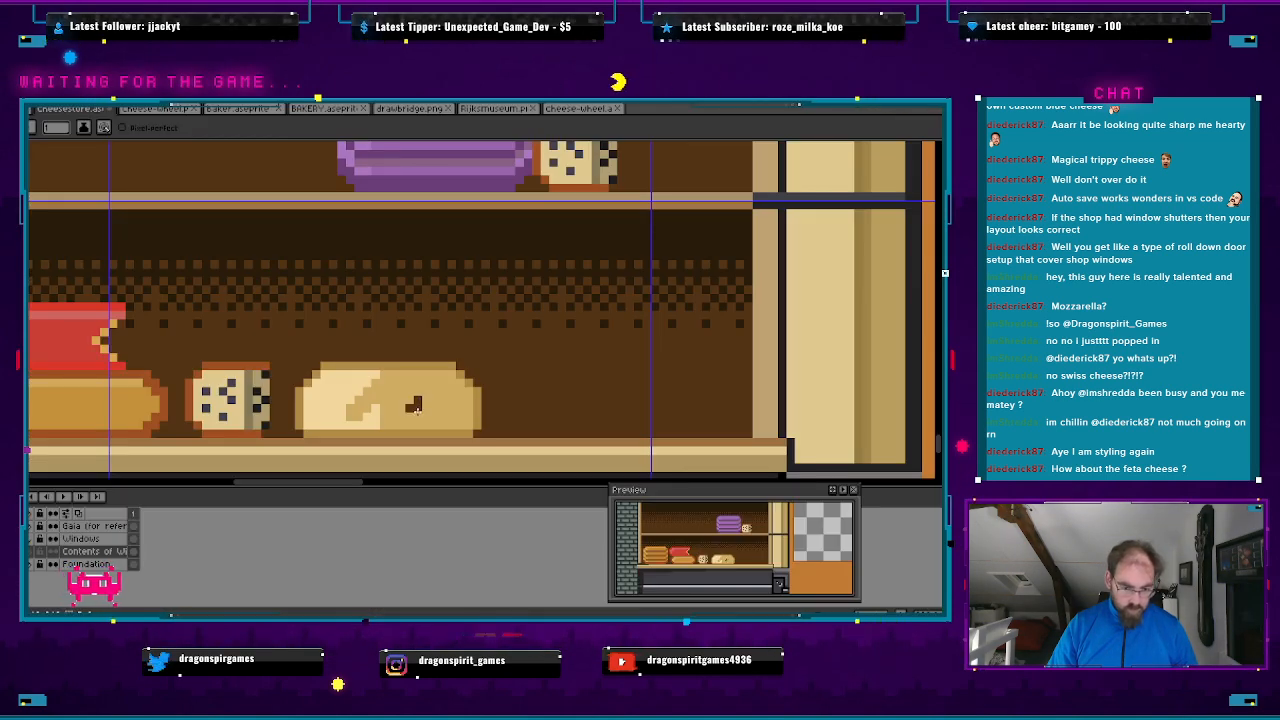
{"action": "left_click", "coordinate": [426, 407]}
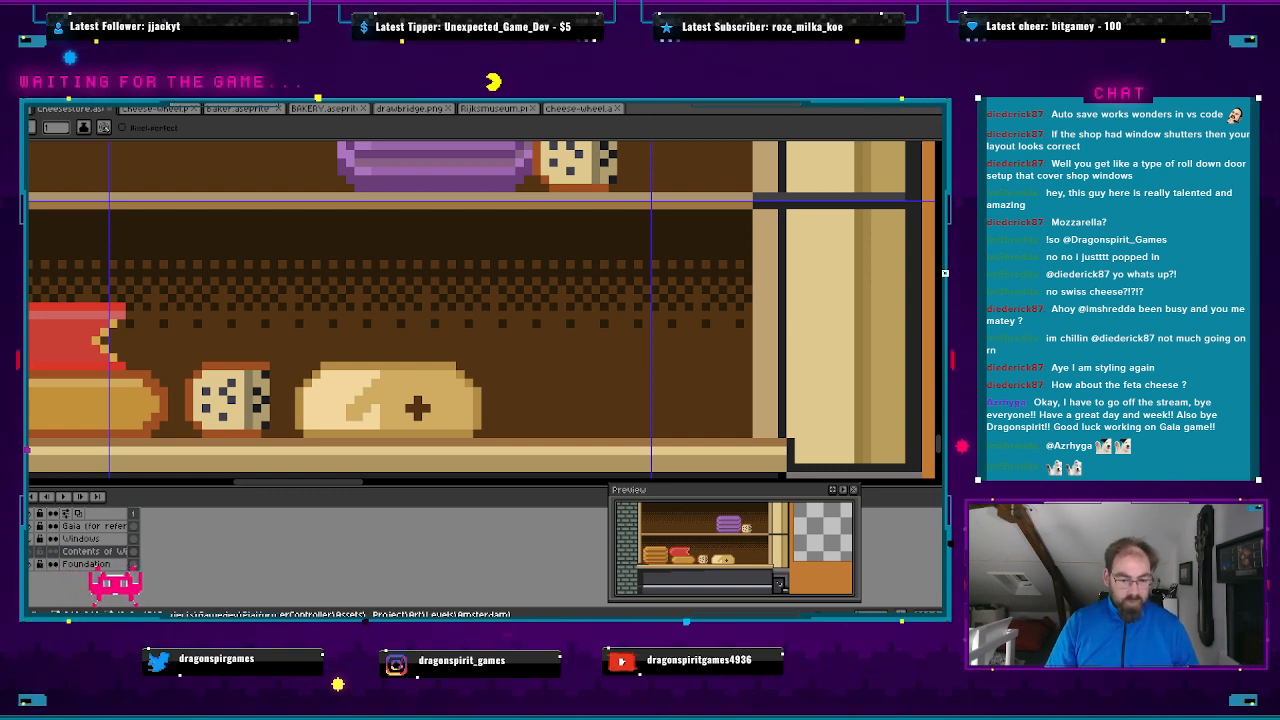
{"action": "left_click", "coordinate": [418, 406]}
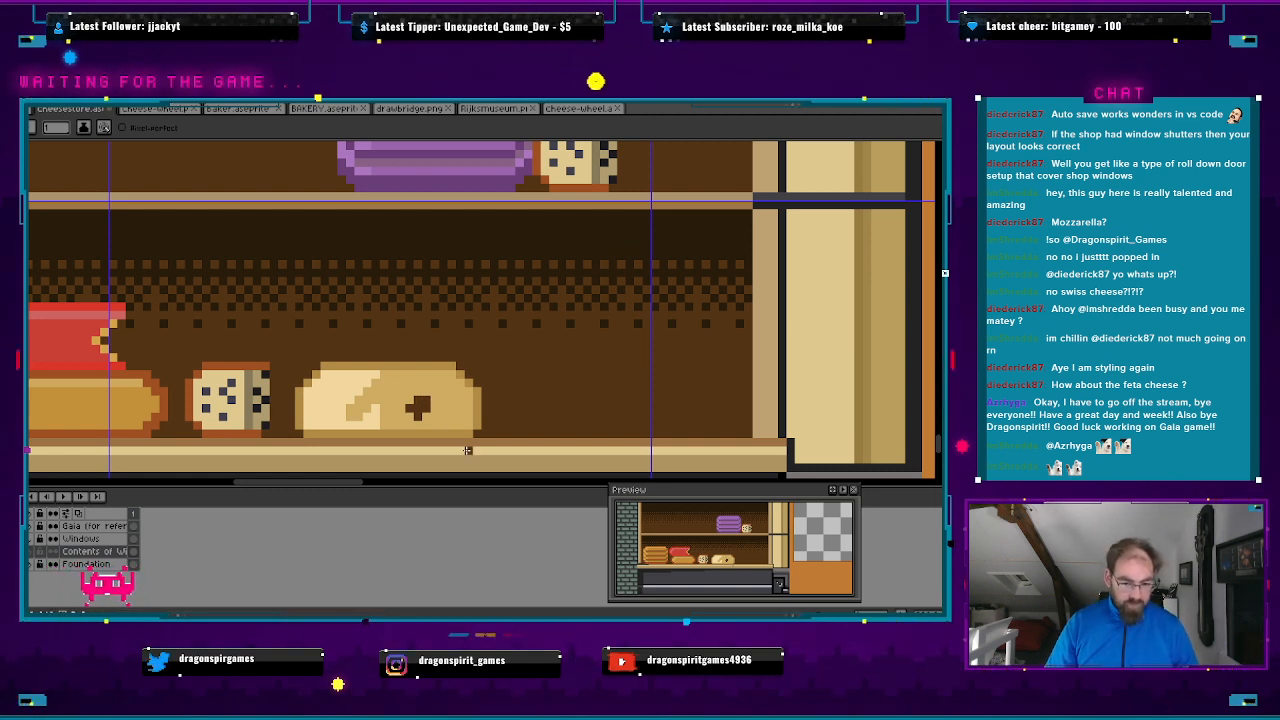
- Add a narrow, two-pixel-tall brown hole near the cut, beside the dark hole, following the reference photo
{"action": "key", "text": "alt+Tab"}
{"action": "key", "text": "alt+Tab"}
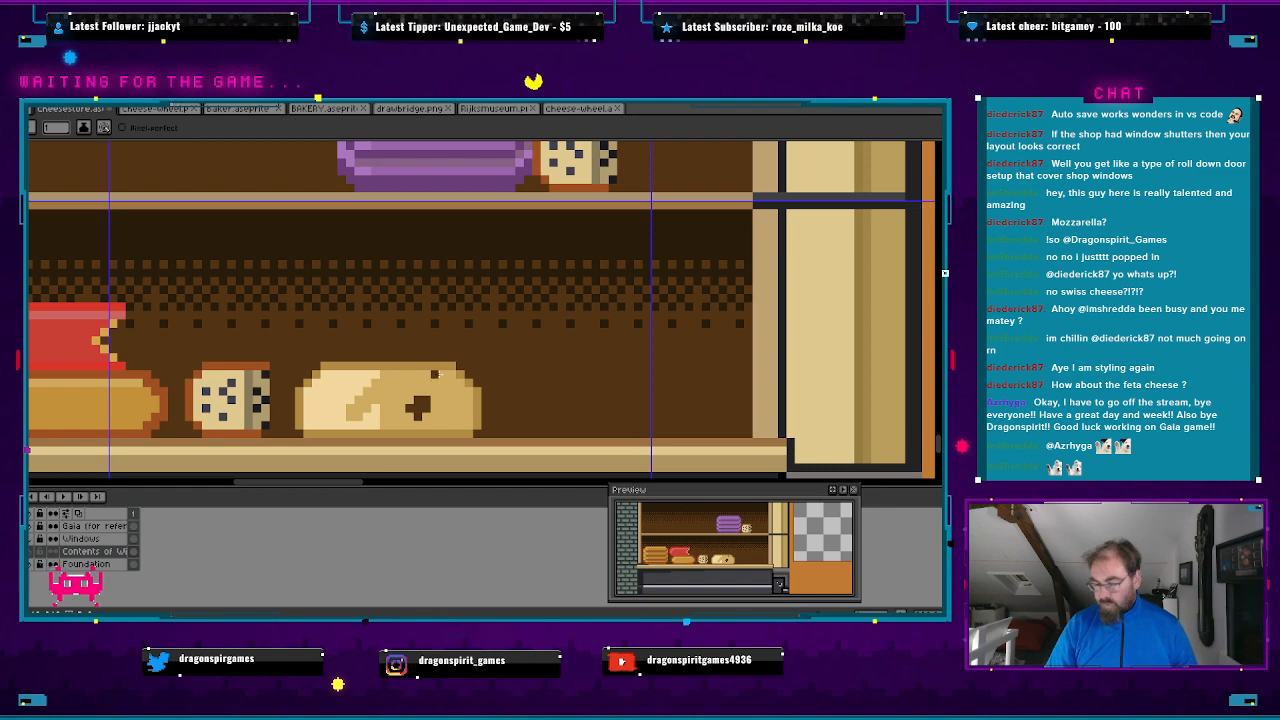
{"action": "key", "text": "i"}
{"action": "key", "text": "alt+Tab"}
{"action": "key", "text": "alt+Tab"}
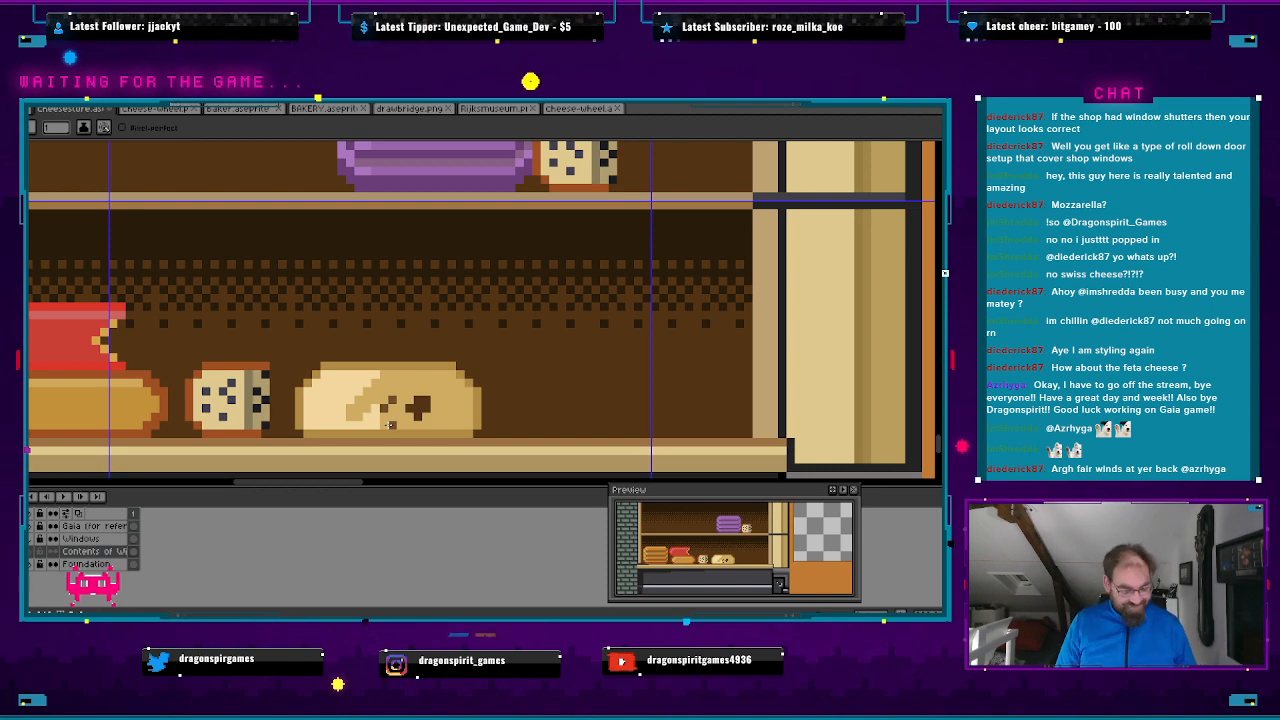
{"action": "key", "text": "alt+Tab"}
{"action": "key", "text": "alt+Tab"}
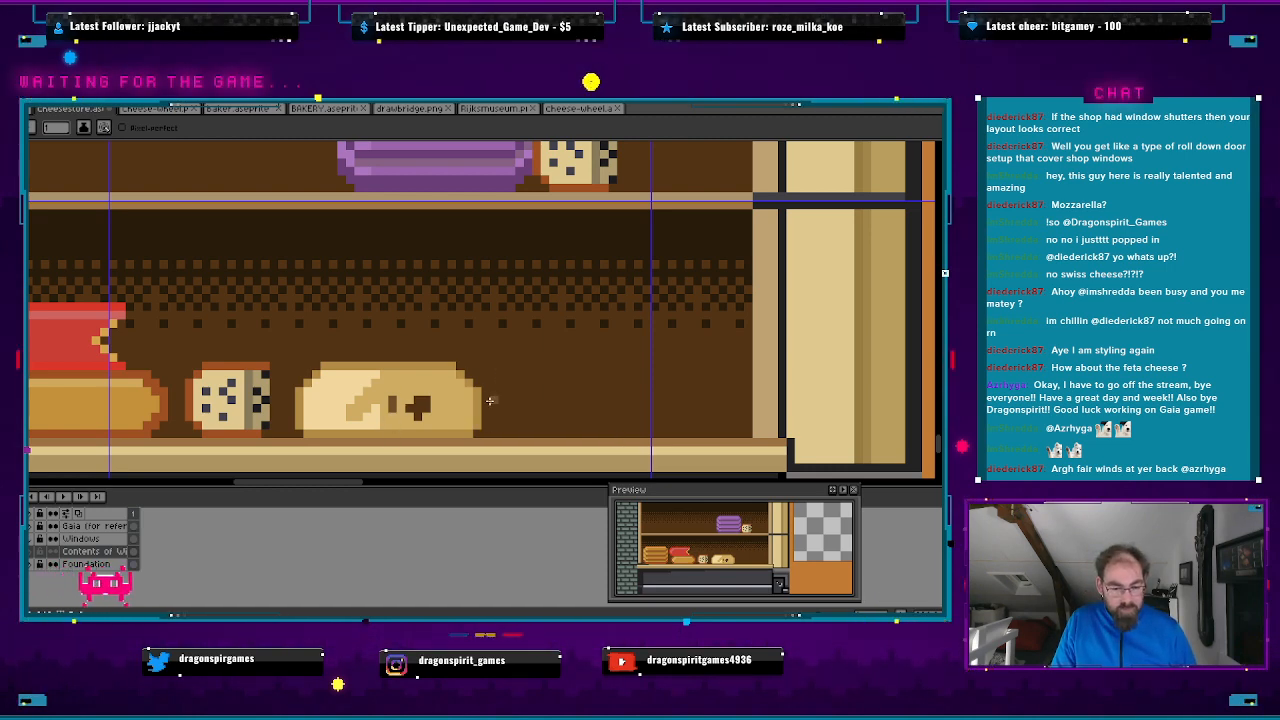
- Draw a small light brown hole with a dark brown corner pixel near the upper outer edge of the right half
{"action": "key", "text": "alt+Tab"}
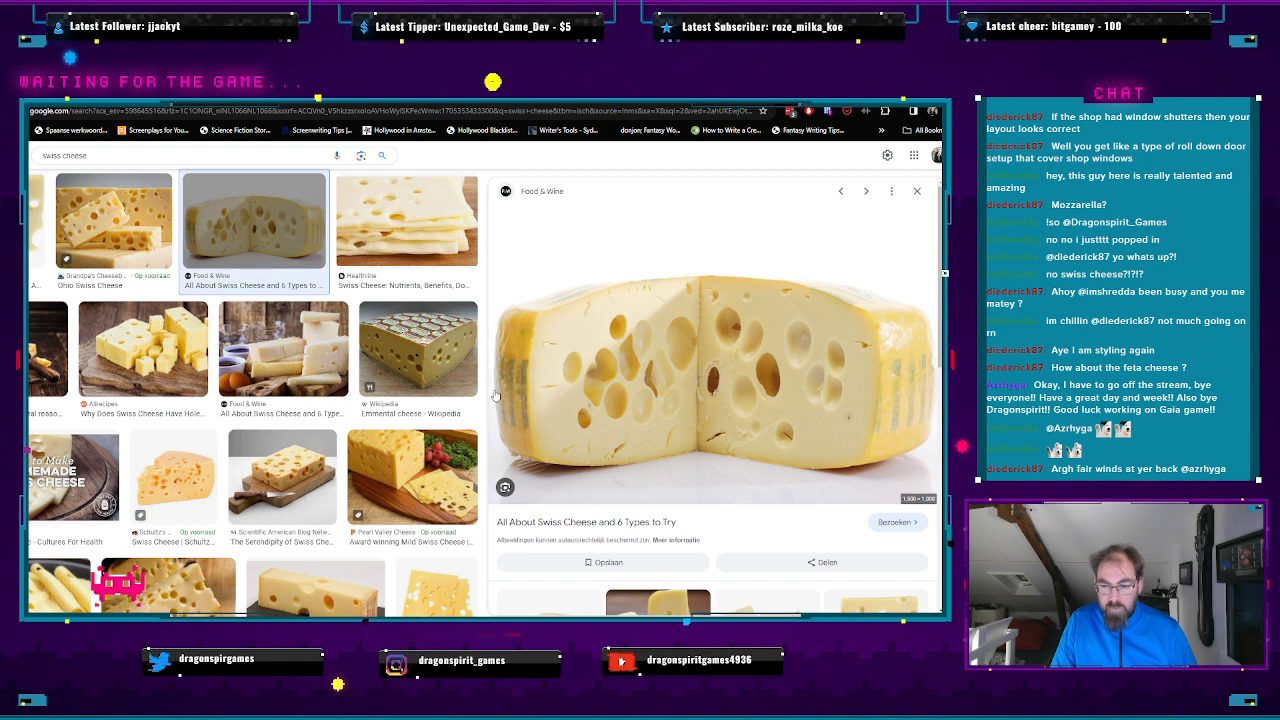
{"action": "key", "text": "alt+Tab"}
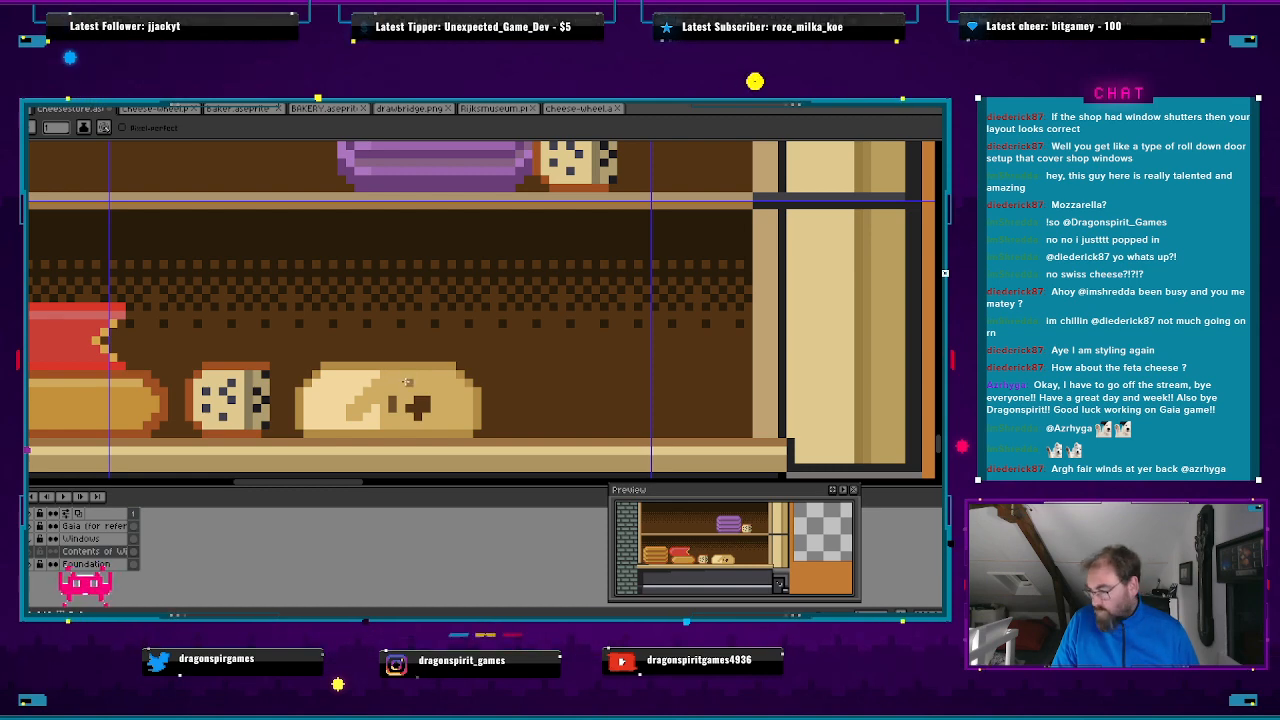
{"action": "key", "text": "alt+Tab"}
{"action": "key", "text": "alt+Tab"}
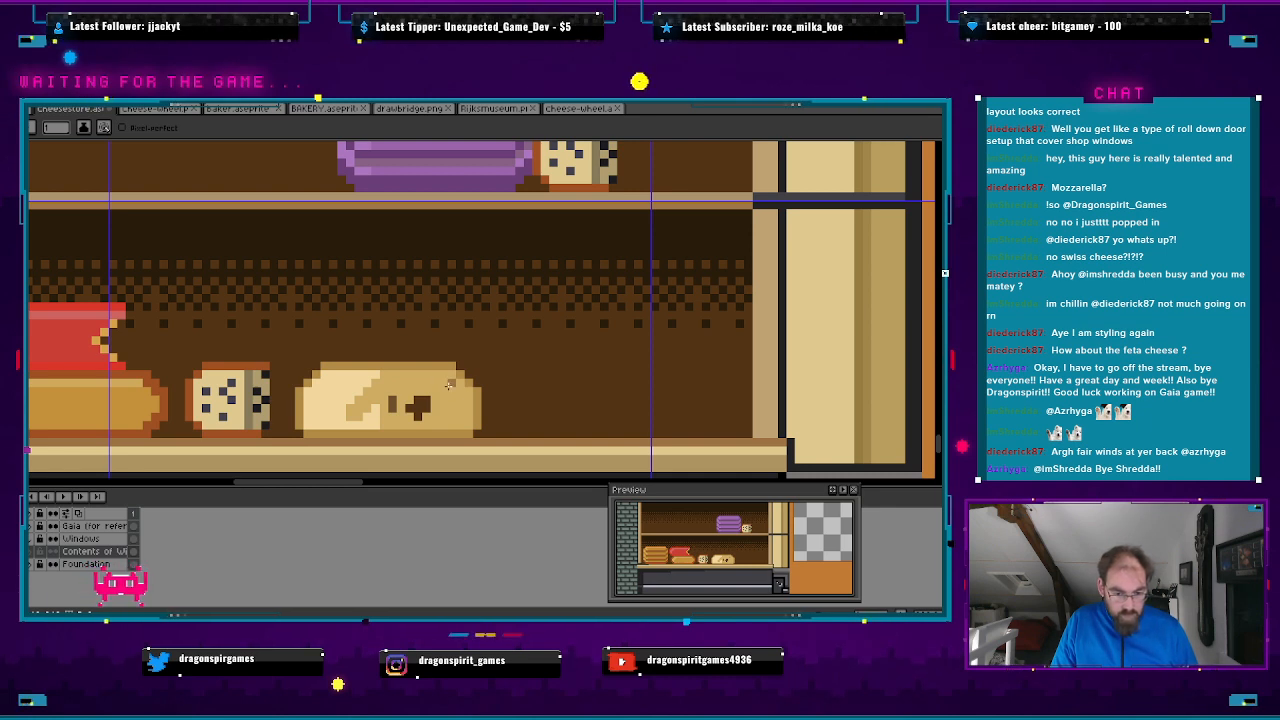
{"action": "left_click_drag", "start_coordinate": [443, 385], "coordinate": [450, 391]}
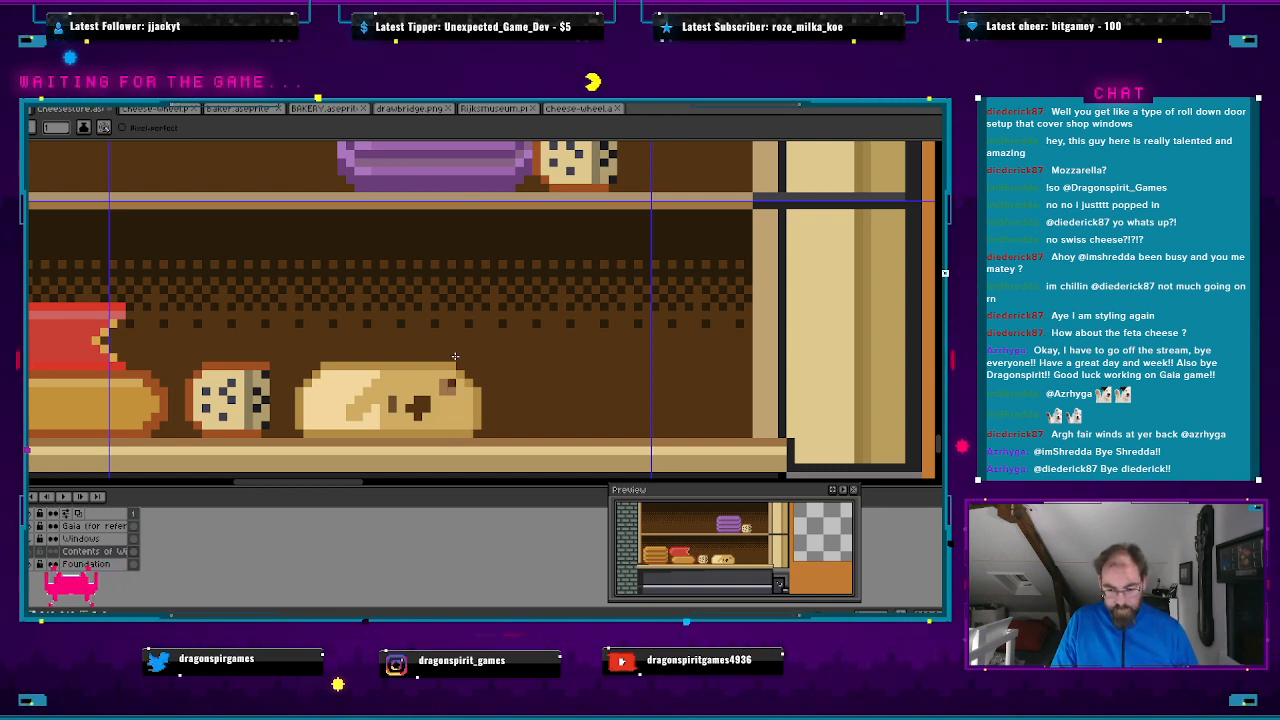
- Add two tan holes to the Swiss cheese's cream left half and shade the upper one with a brown corner pixel
{"action": "key", "text": "alt+Tab"}
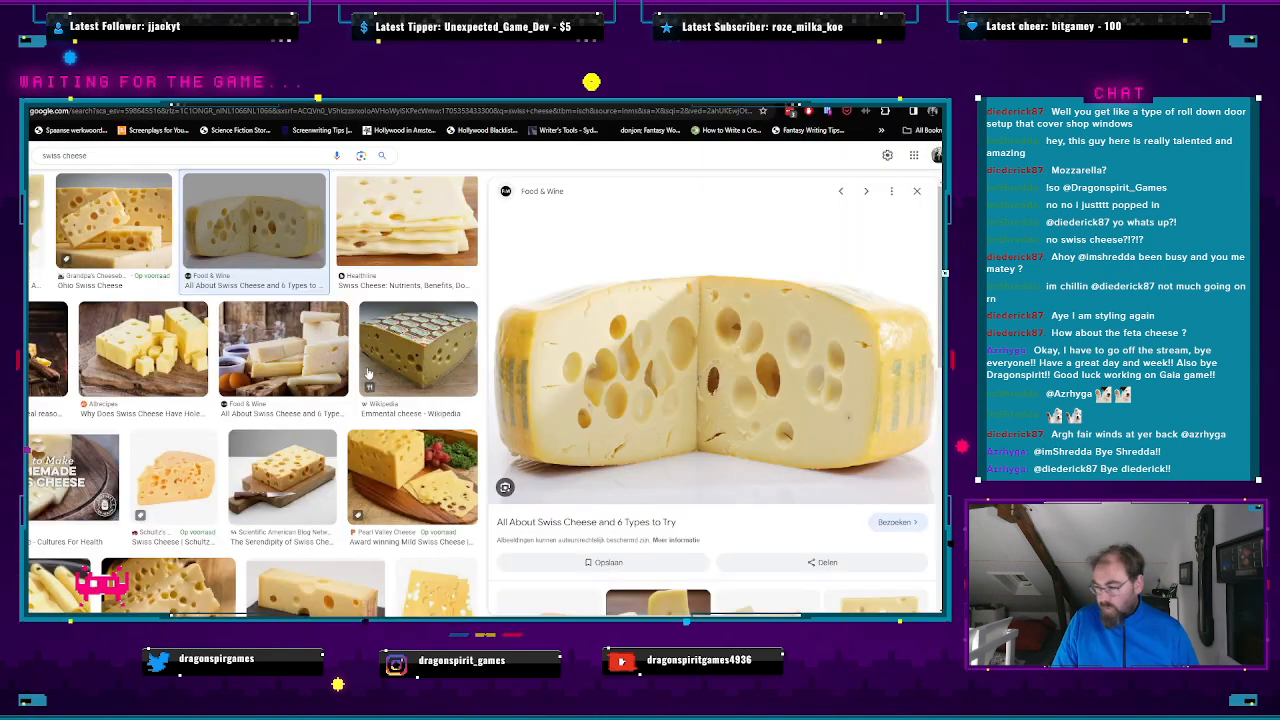
{"action": "key", "text": "alt+Tab"}
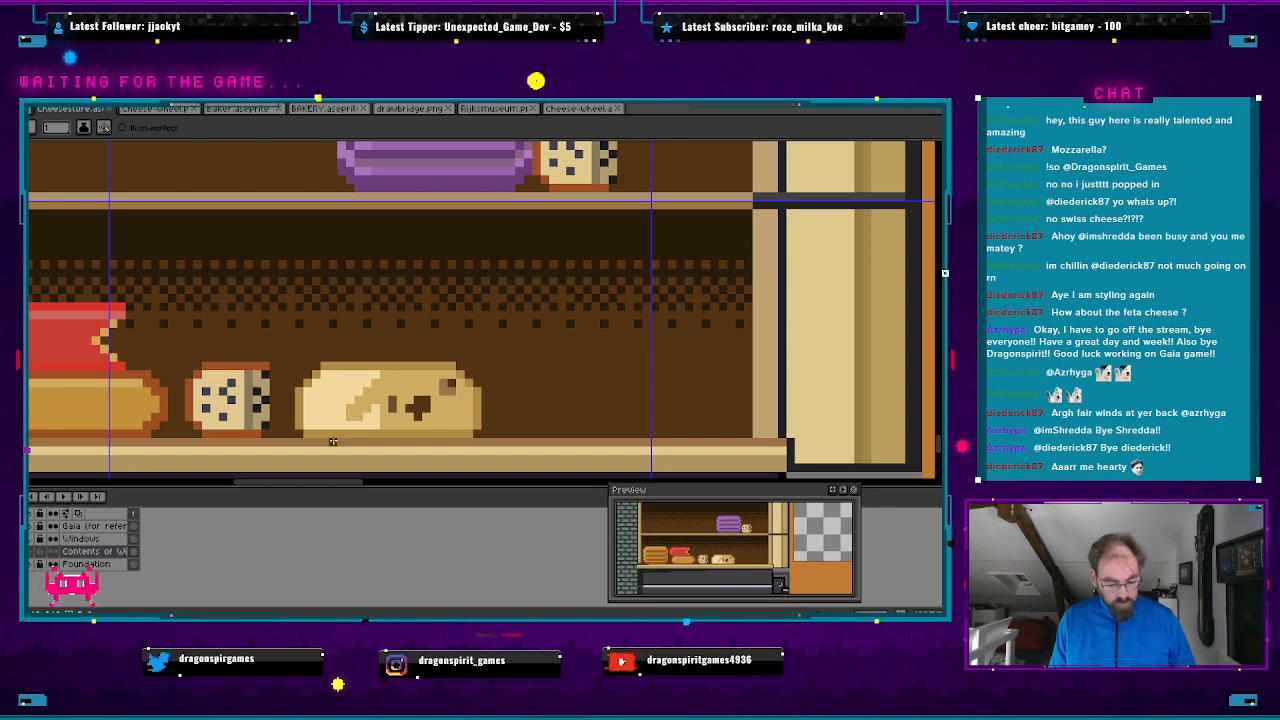
{"action": "key", "text": "i"}
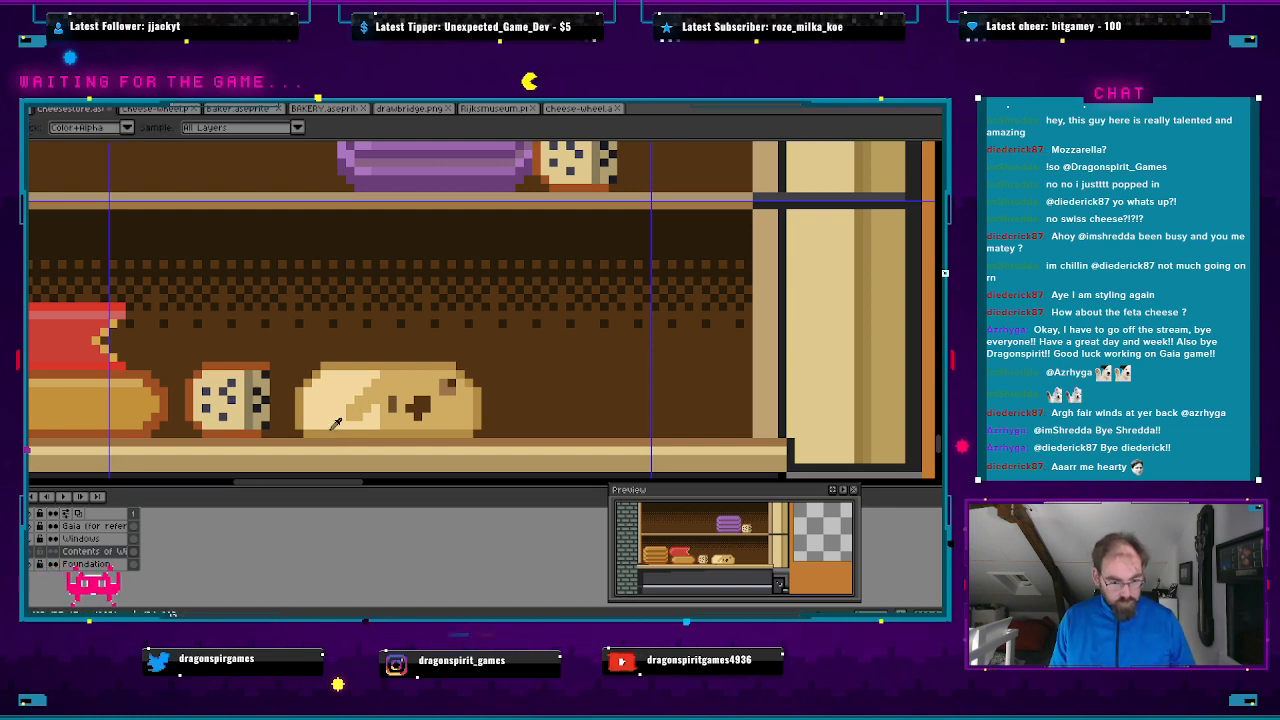
{"action": "key", "text": "b"}
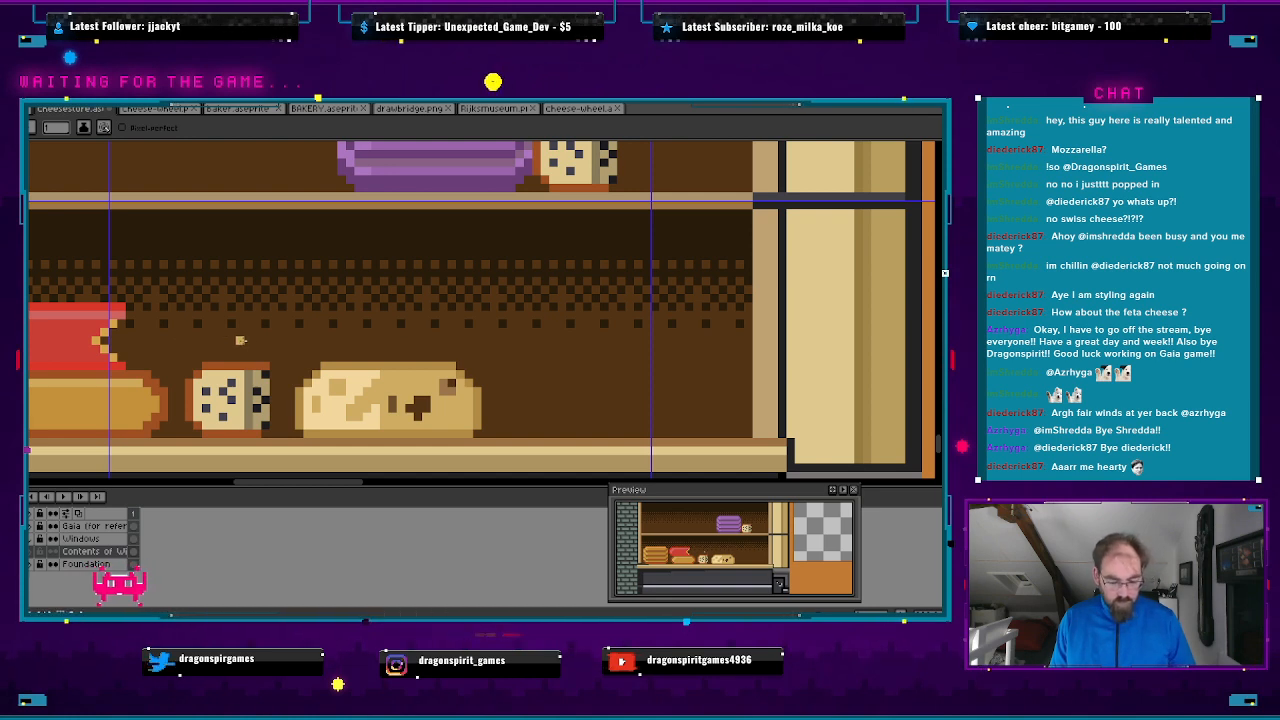
{"action": "key", "text": "i"}
{"action": "key", "text": "b"}
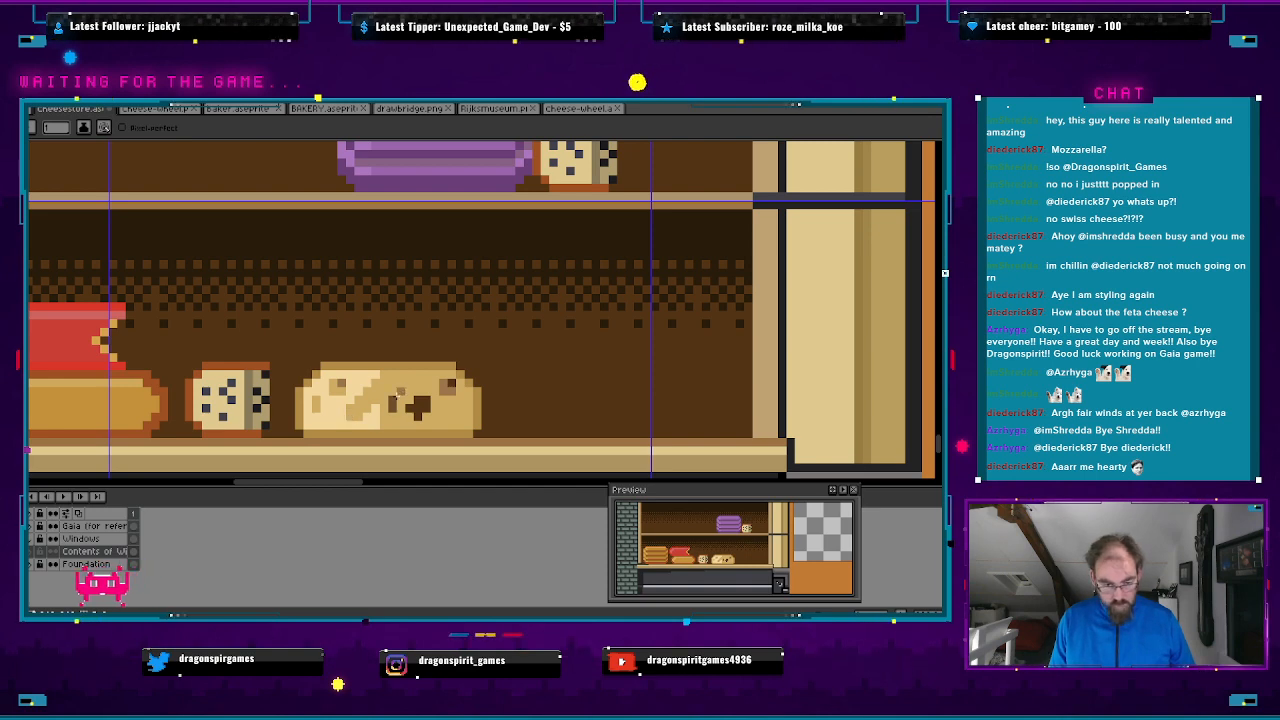
- Examine how the Swiss cheese reads at storefront scale and compare it with the reference photo
{"action": "scroll", "coordinate": [350, 415], "scroll_direction": "down", "scroll_amount": 2}
{"action": "scroll", "coordinate": [397, 425], "scroll_direction": "down", "scroll_amount": 3}
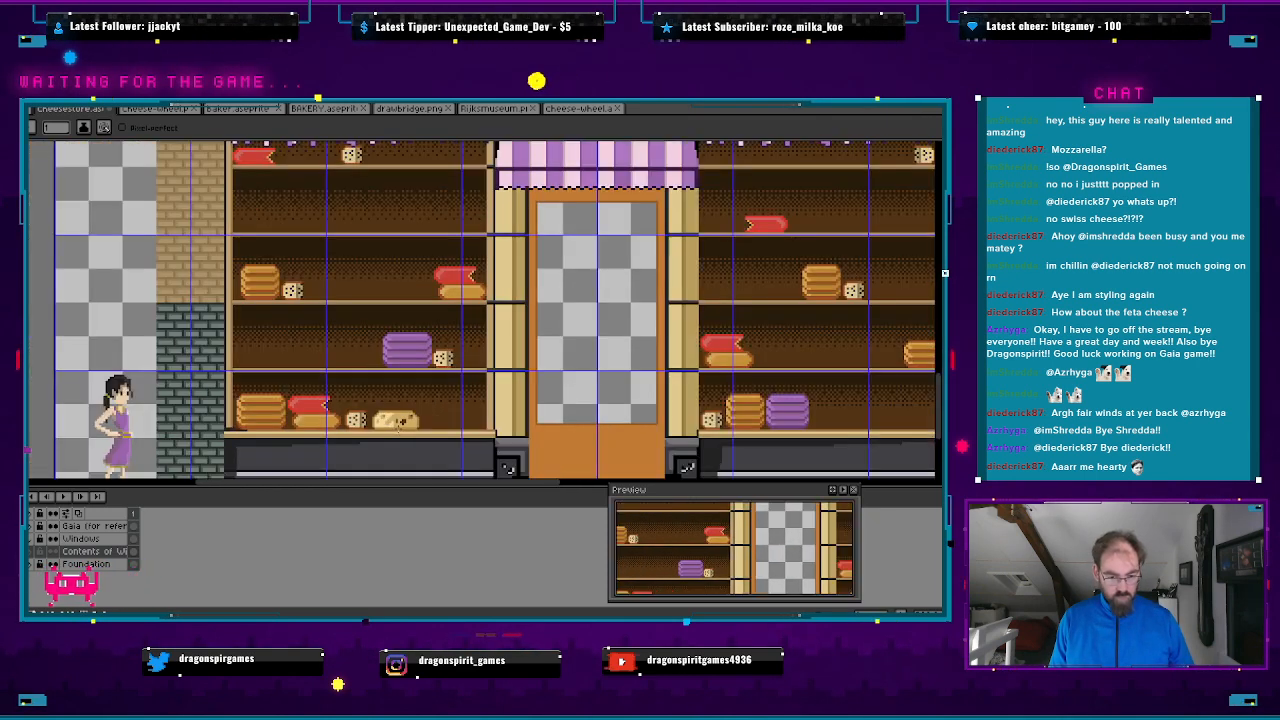
{"action": "scroll", "coordinate": [398, 432], "scroll_direction": "down", "scroll_amount": 2}
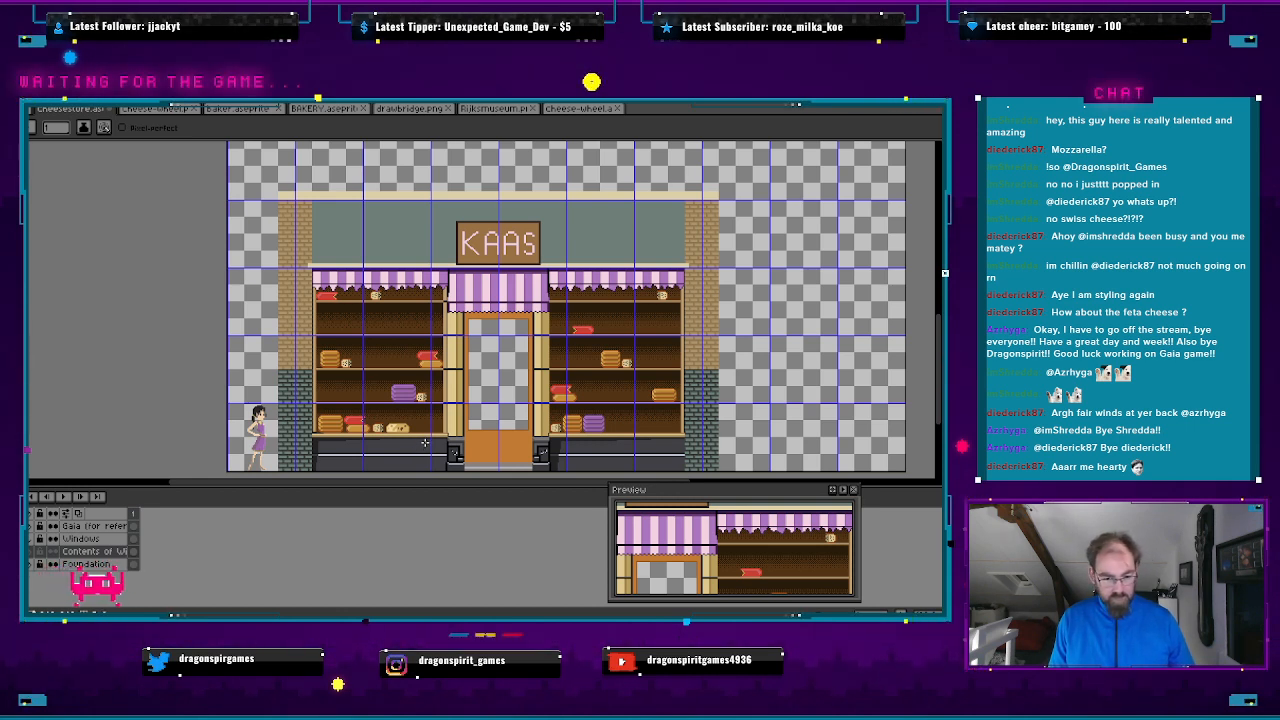
{"action": "scroll", "coordinate": [426, 437], "scroll_direction": "up", "scroll_amount": 1}
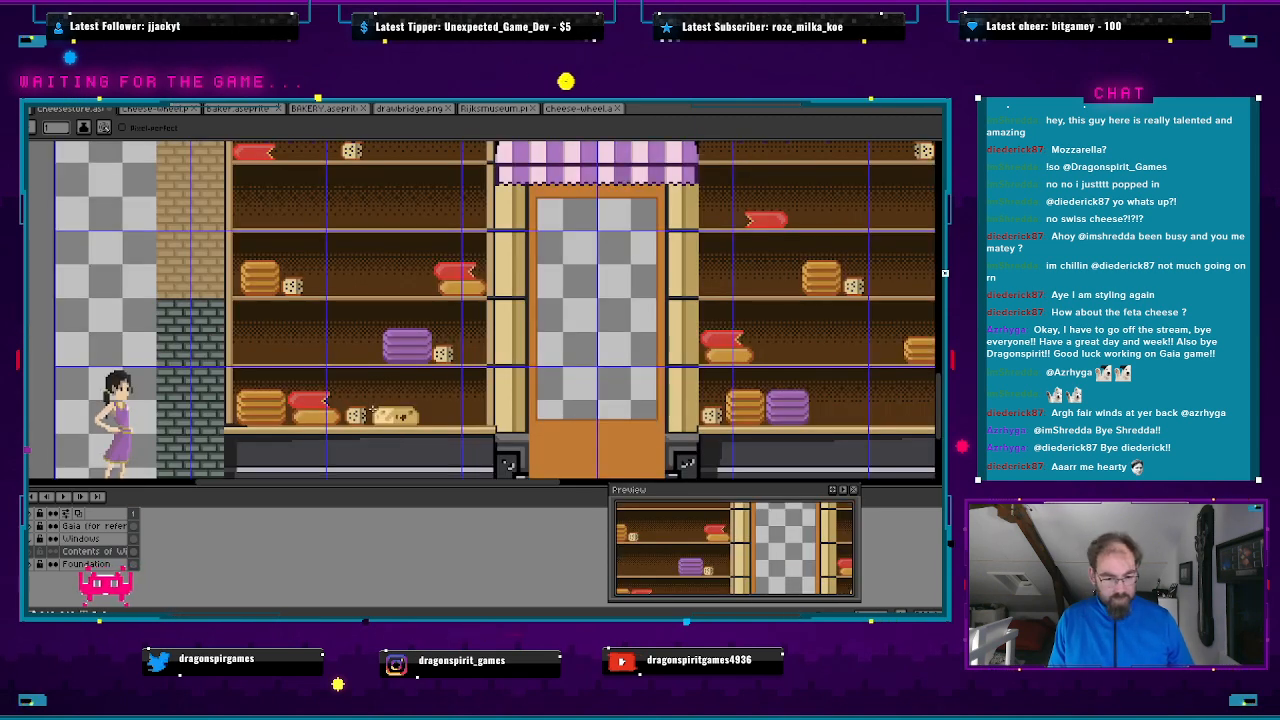
{"action": "key", "text": "alt+Tab"}
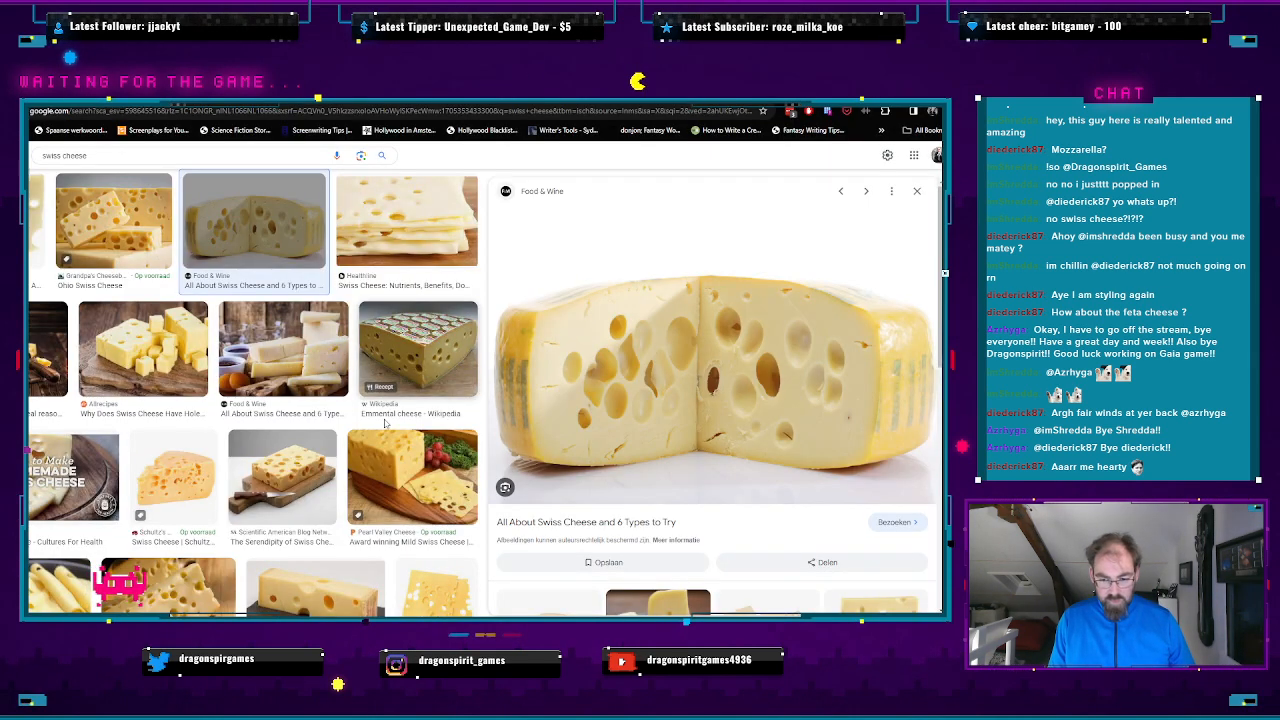
{"action": "key", "text": "alt+Tab"}
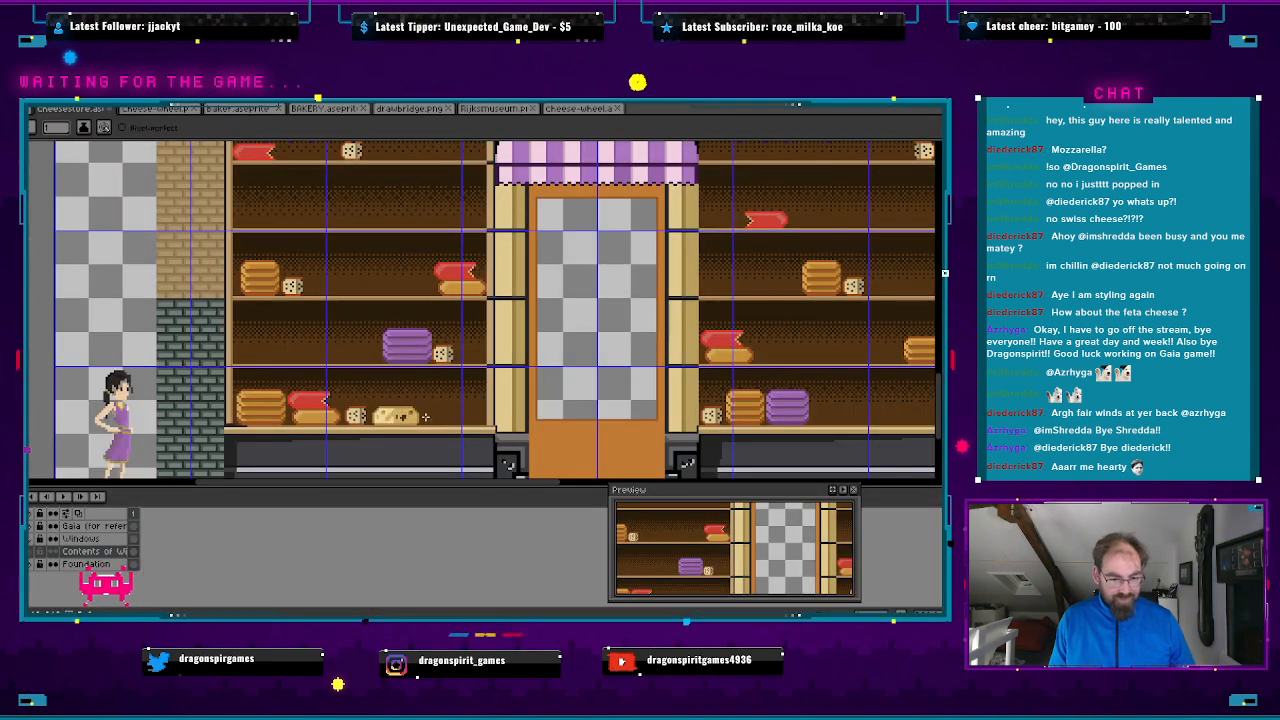
- Sample the rind color and thicken the rind on the Swiss cheese's left side by one pixel column outward
{"action": "scroll", "coordinate": [390, 410], "scroll_direction": "up", "scroll_amount": 3}
{"action": "scroll", "coordinate": [393, 407], "scroll_direction": "up", "scroll_amount": 4}
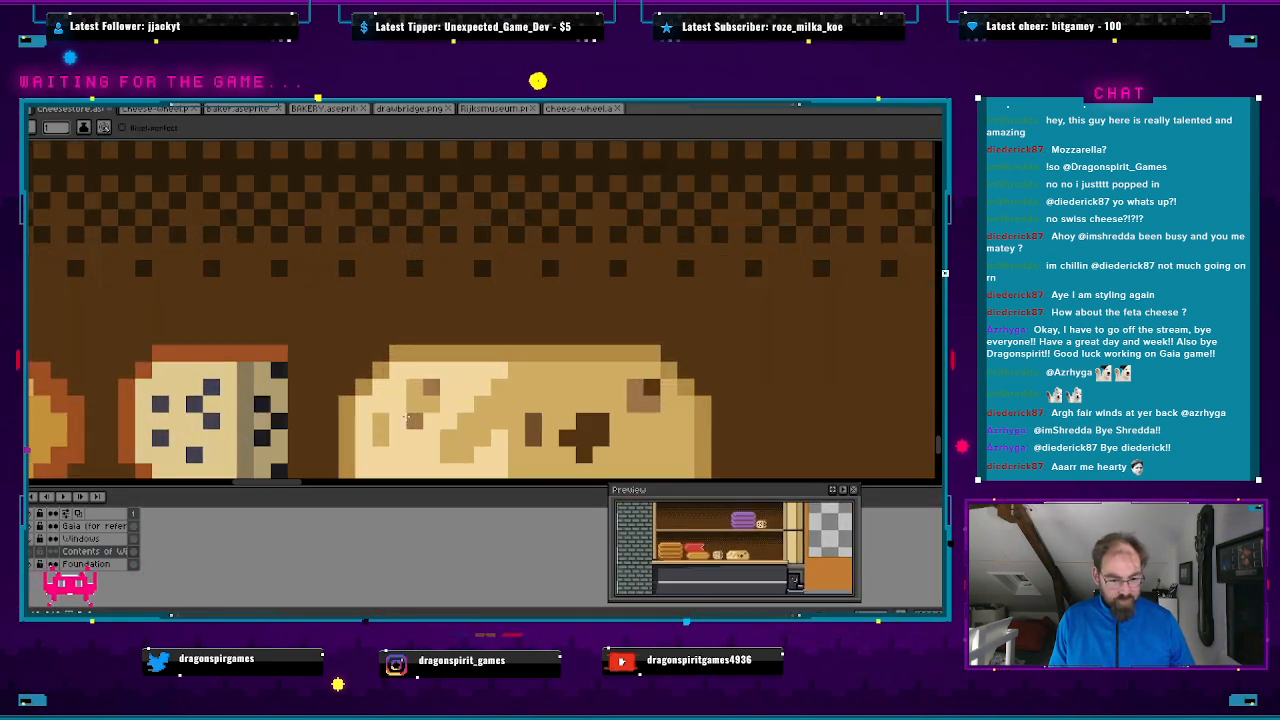
{"action": "scroll", "coordinate": [400, 412], "scroll_direction": "down", "scroll_amount": 4}
{"action": "key", "text": "i"}
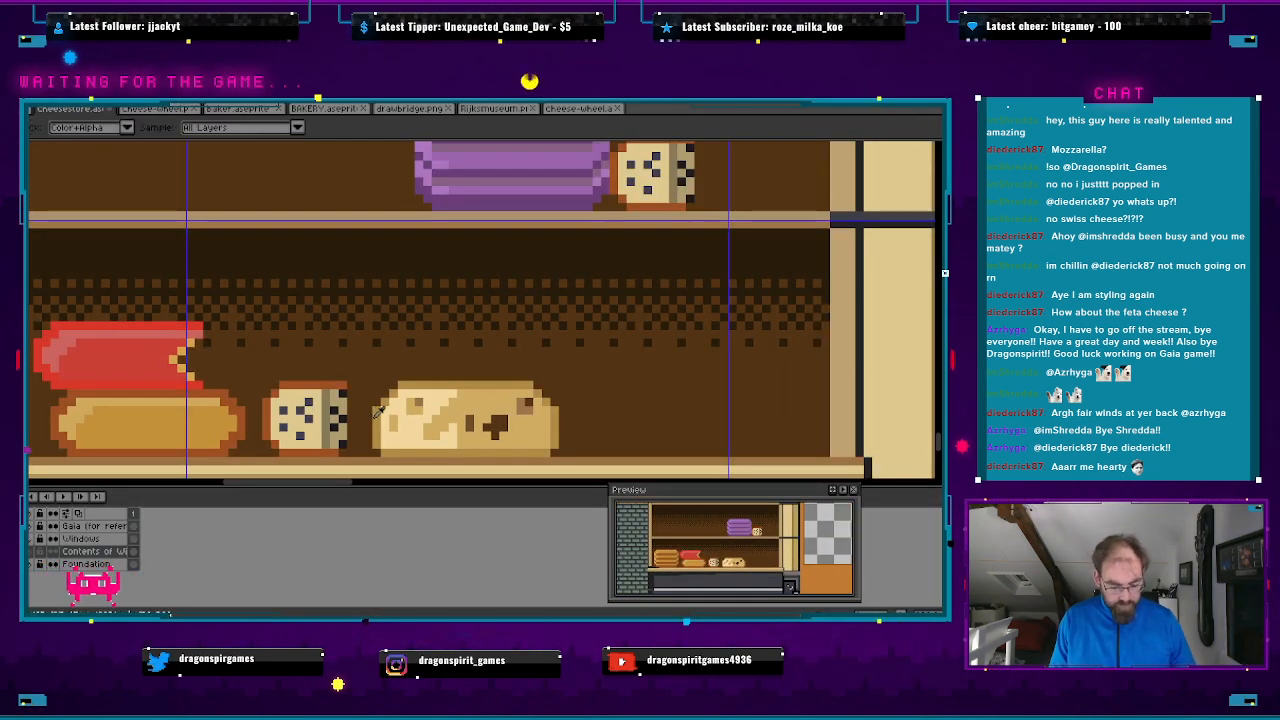
{"action": "key", "text": "b"}
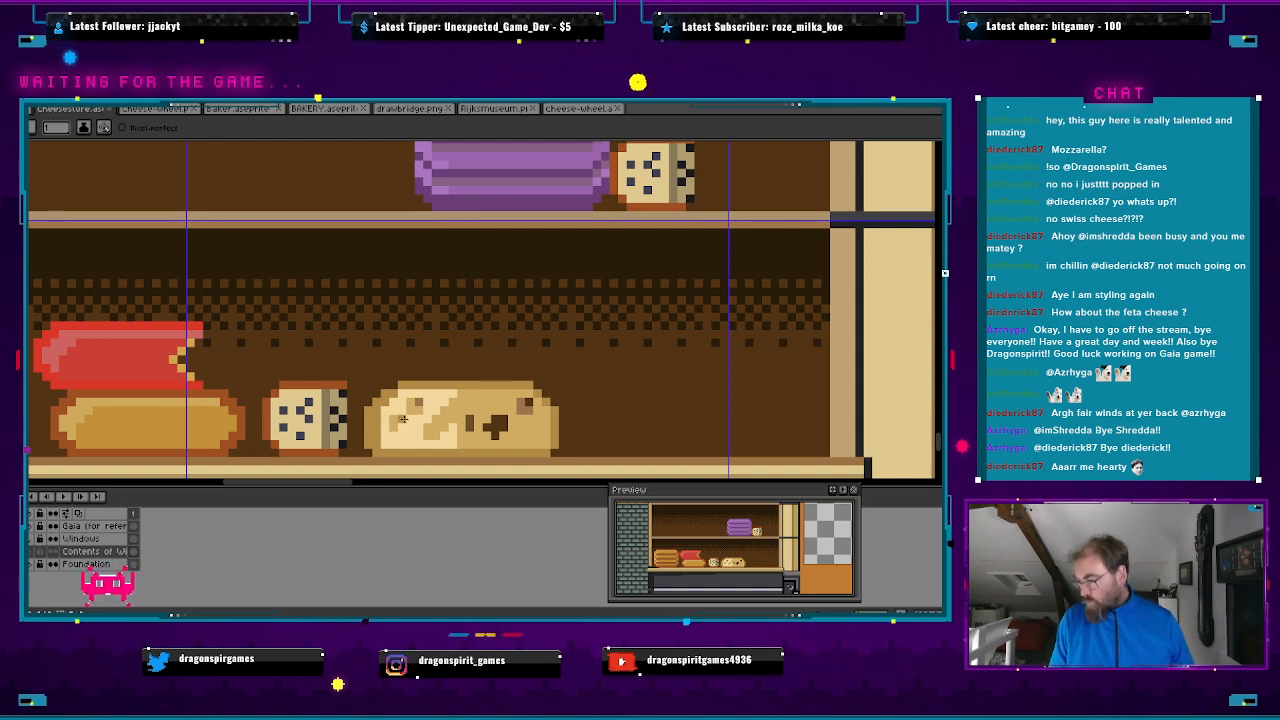
- Examine the Swiss cheese at storefront scale and compare its shading and holes with the reference photo
{"action": "scroll", "coordinate": [399, 417], "scroll_direction": "down", "scroll_amount": 2}
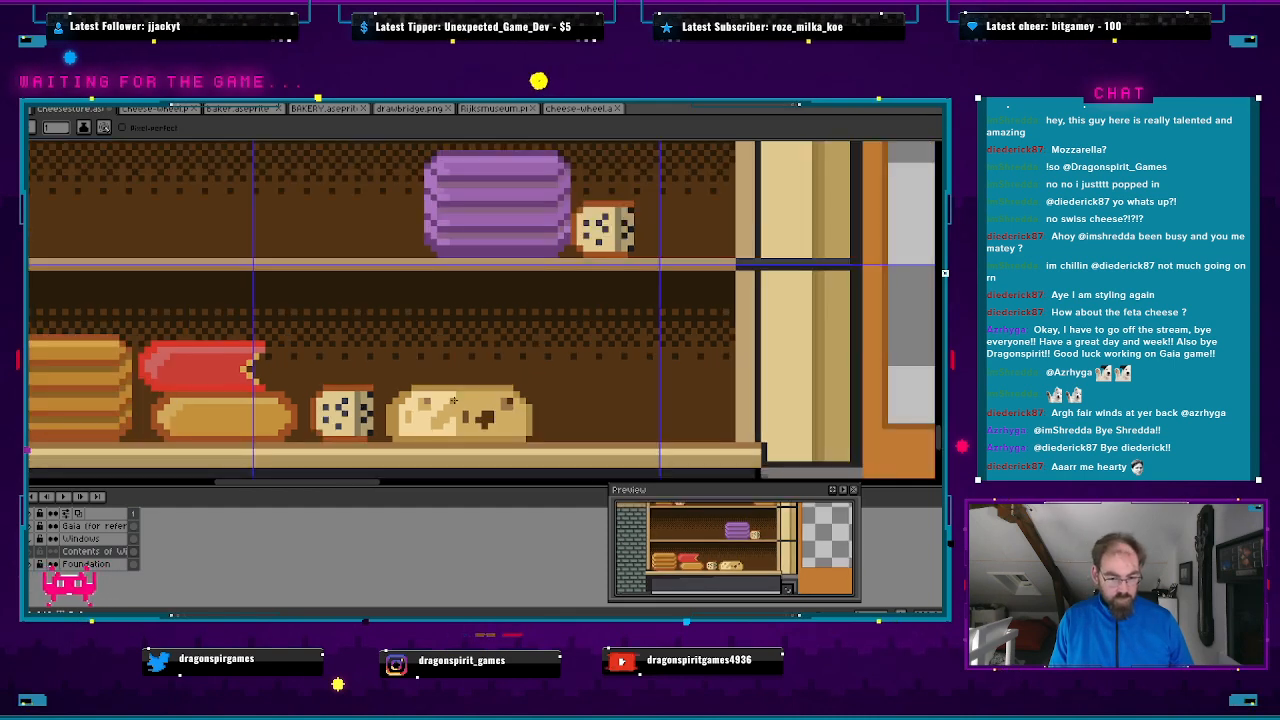
{"action": "scroll", "coordinate": [453, 400], "scroll_direction": "up", "scroll_amount": 1}
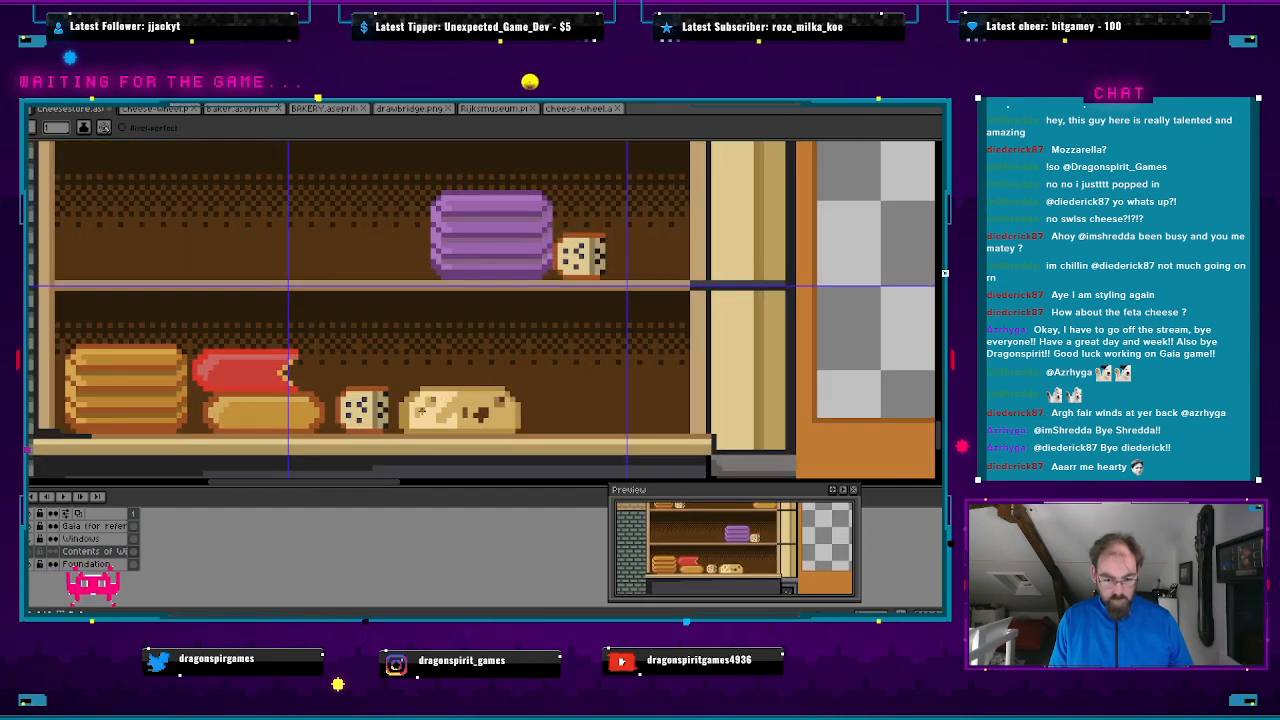
{"action": "key", "text": "alt+Tab"}
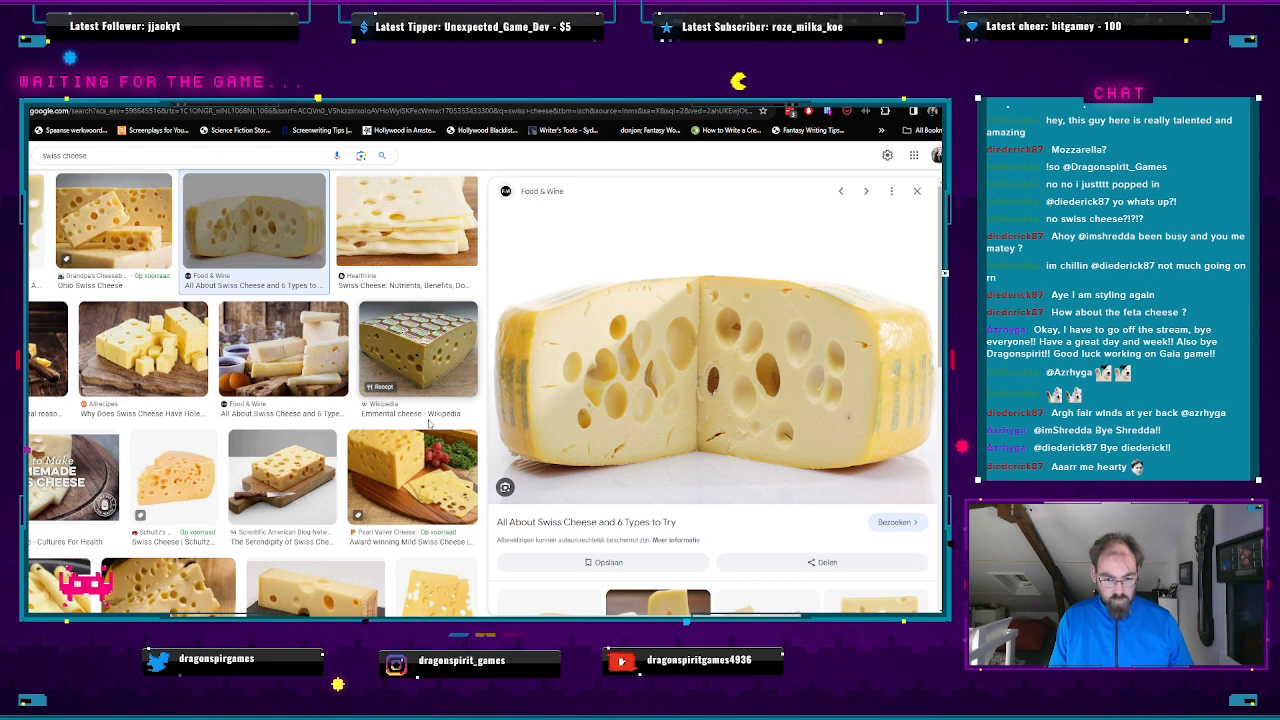
{"action": "key", "text": "alt+Tab"}
{"action": "scroll", "coordinate": [416, 418], "scroll_direction": "up", "scroll_amount": 4}
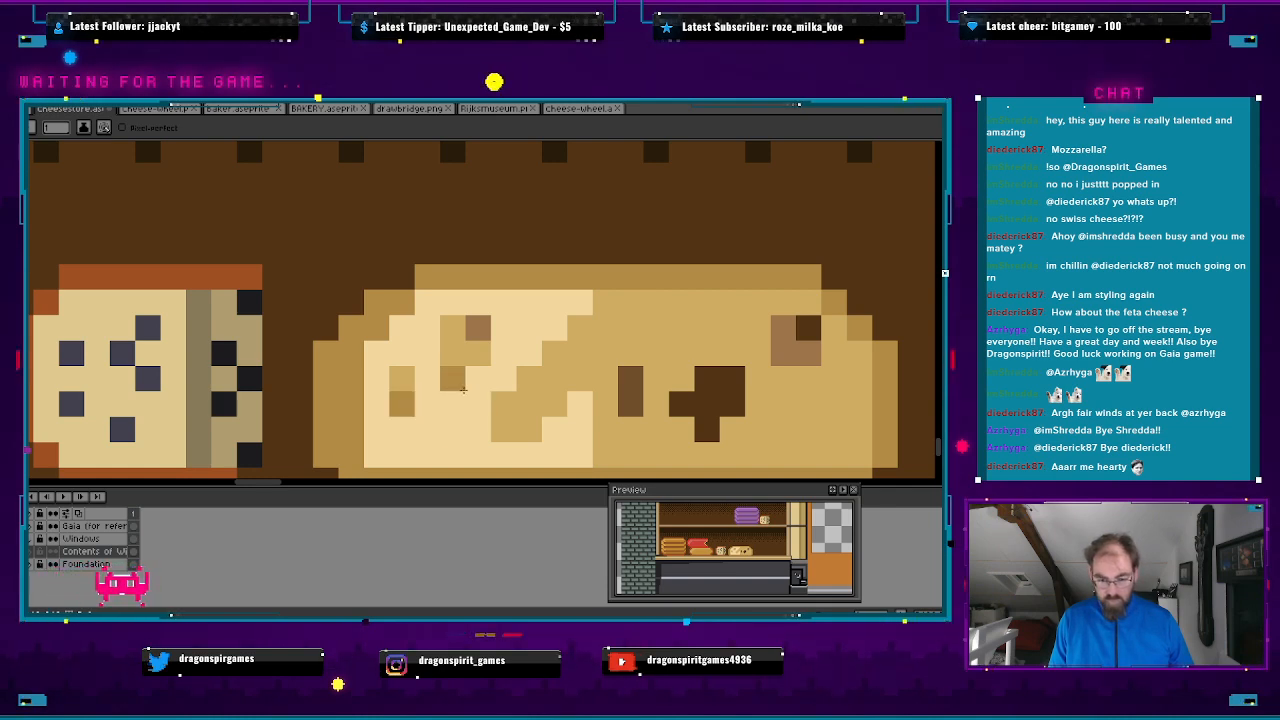
{"action": "scroll", "coordinate": [464, 391], "scroll_direction": "down", "scroll_amount": 2}
{"action": "key", "text": "alt+Tab"}
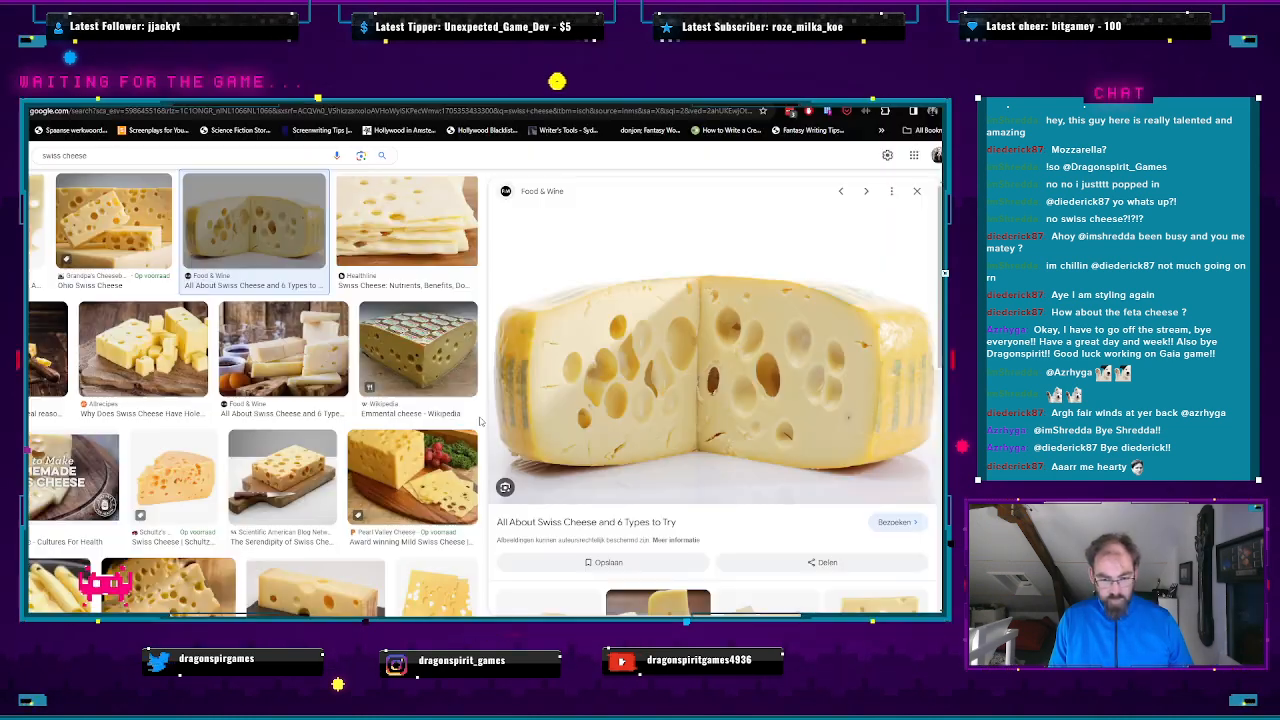
{"action": "key", "text": "alt+Tab"}
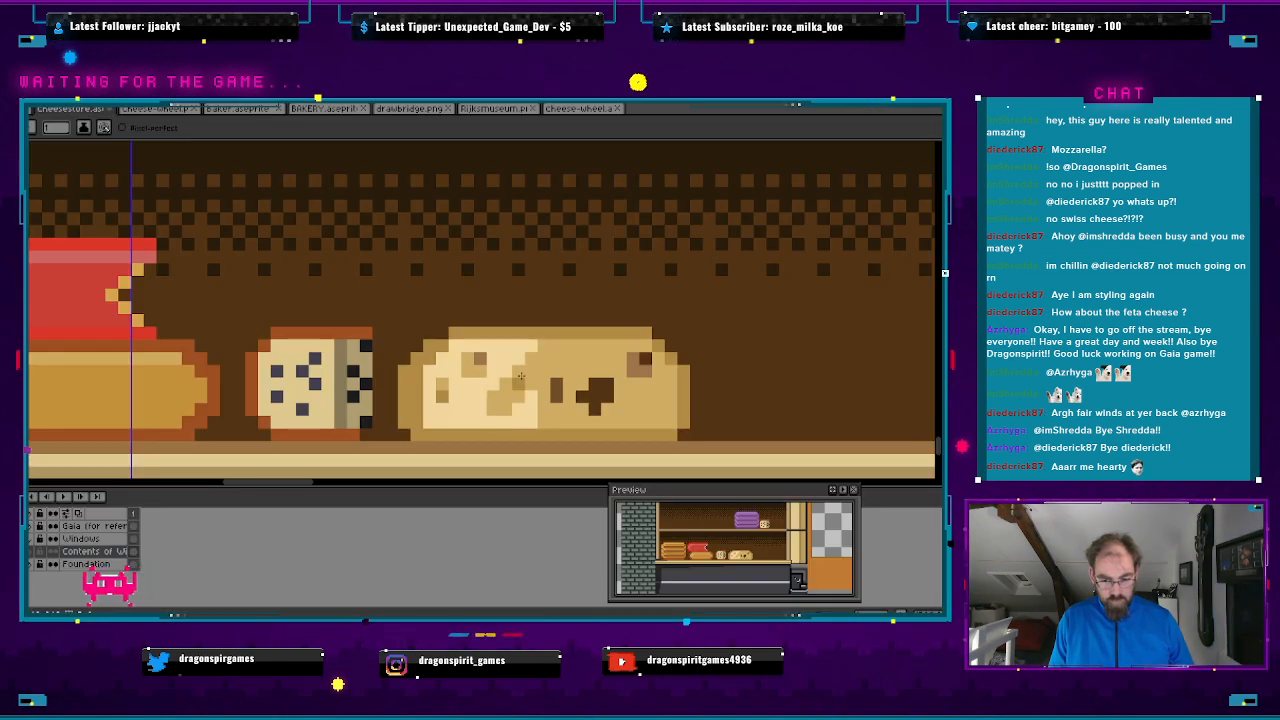
{"action": "key", "text": "alt+Tab"}
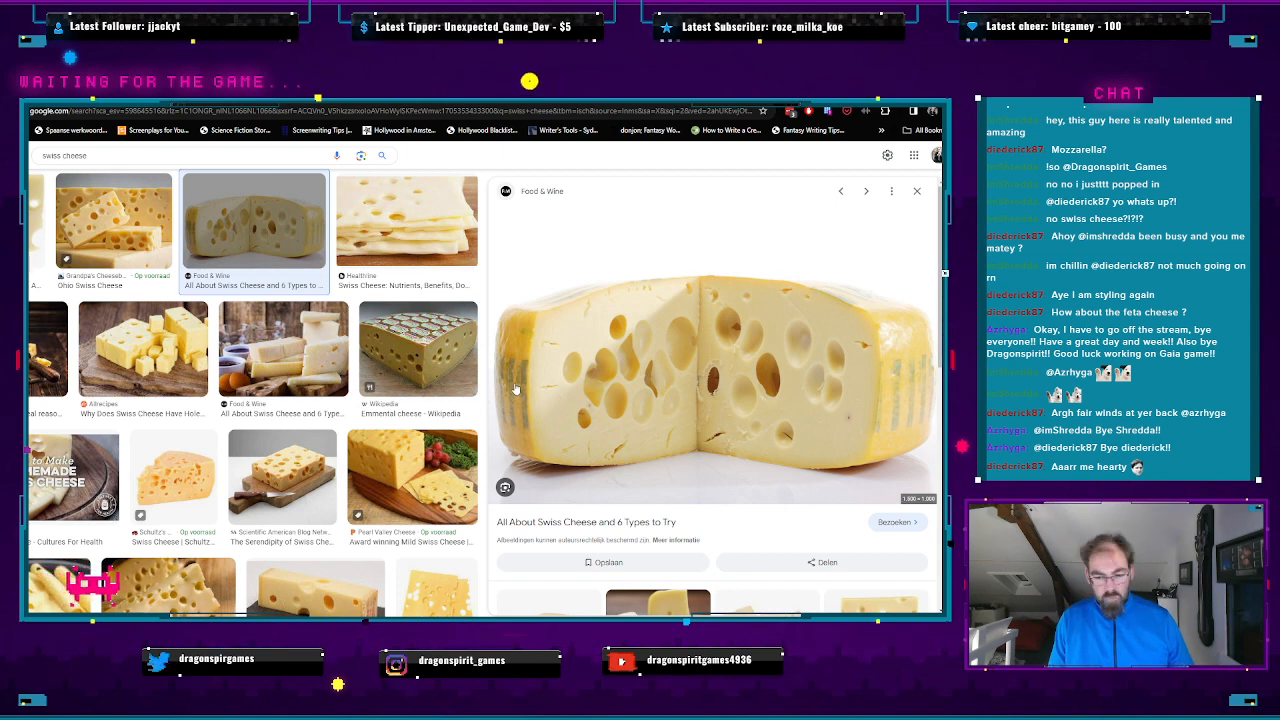
{"action": "key", "text": "alt+Tab"}
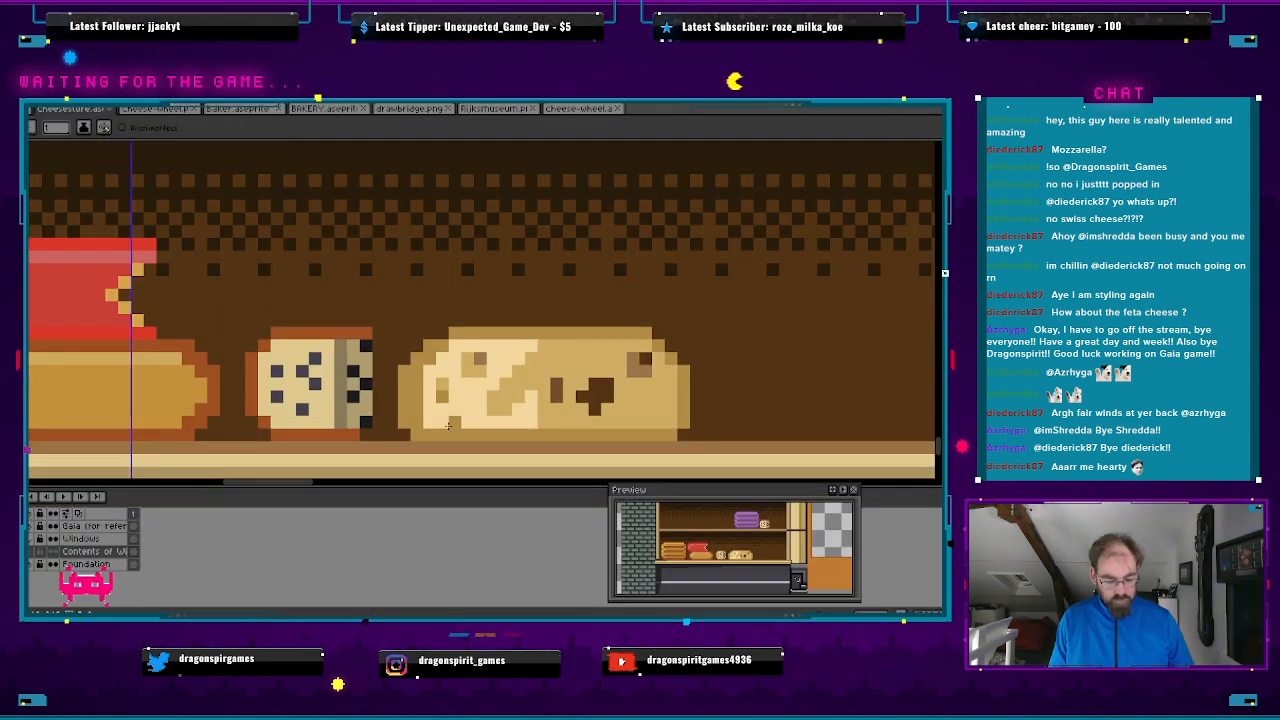
- Sample a color and repaint the tan shading patches on the Swiss cheese's left half in pale beige
{"action": "key", "text": "i"}
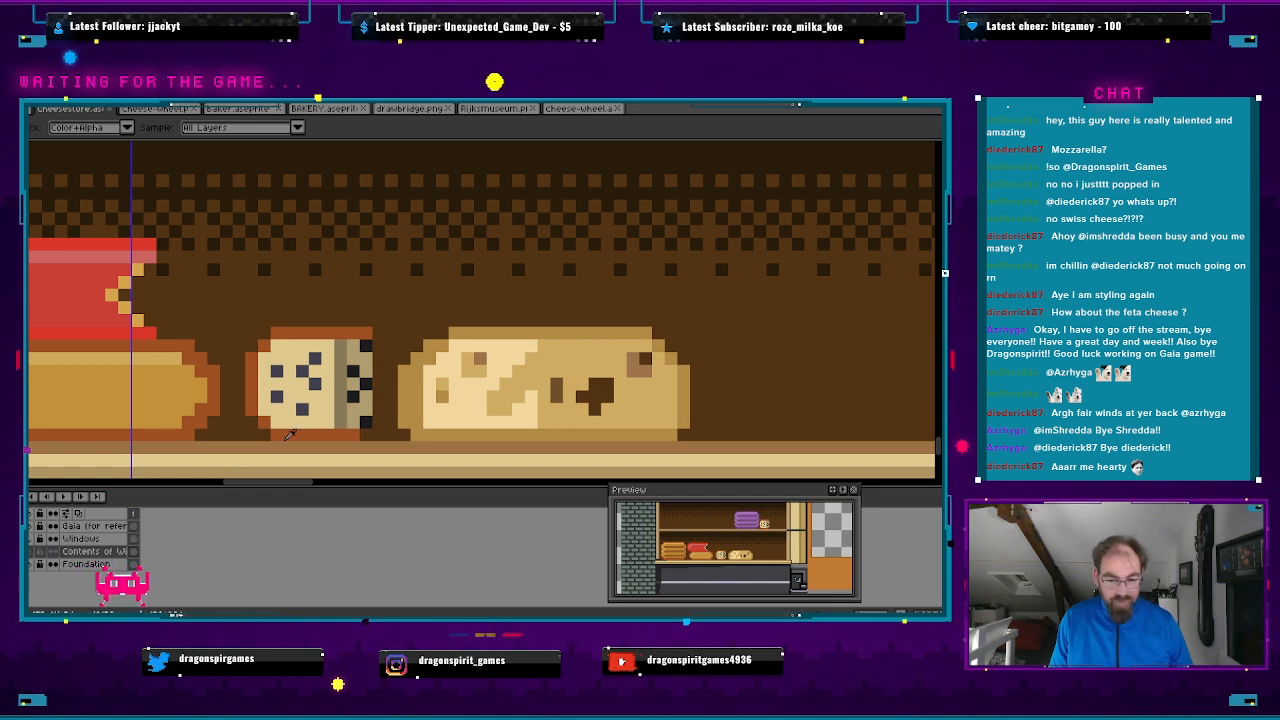
{"action": "key", "text": "b"}
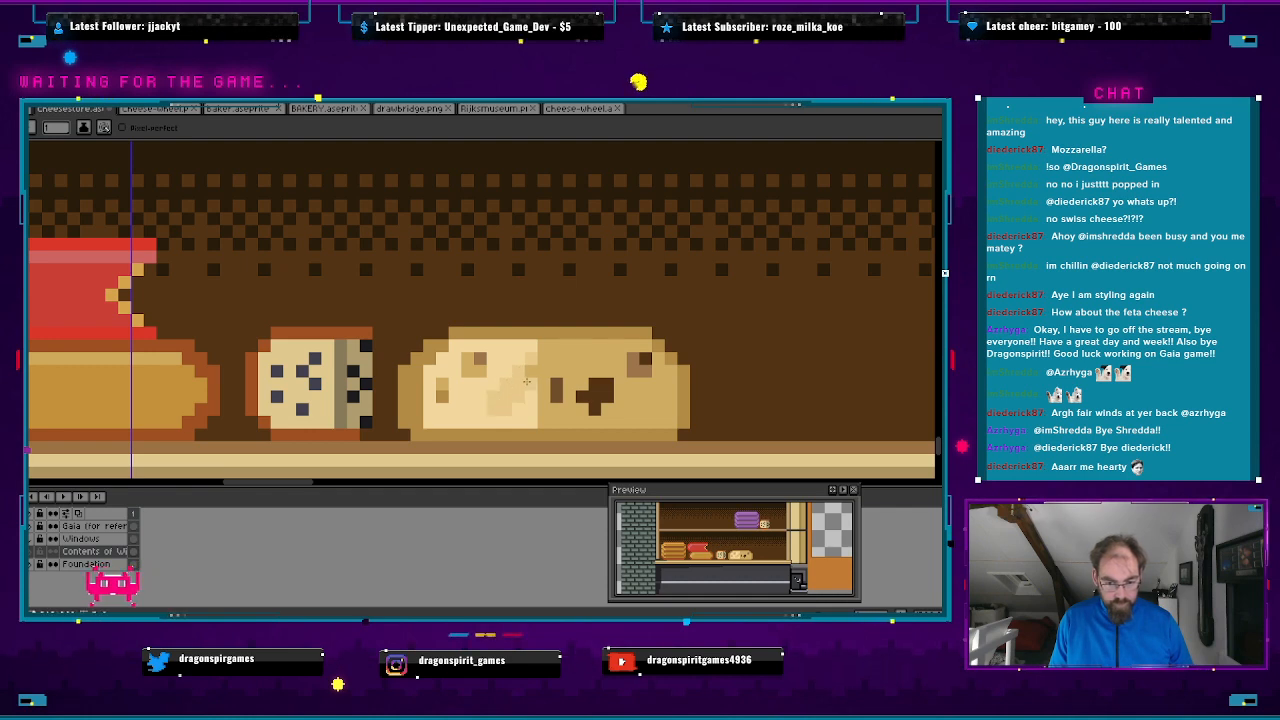
{"action": "key", "text": "alt+Tab"}
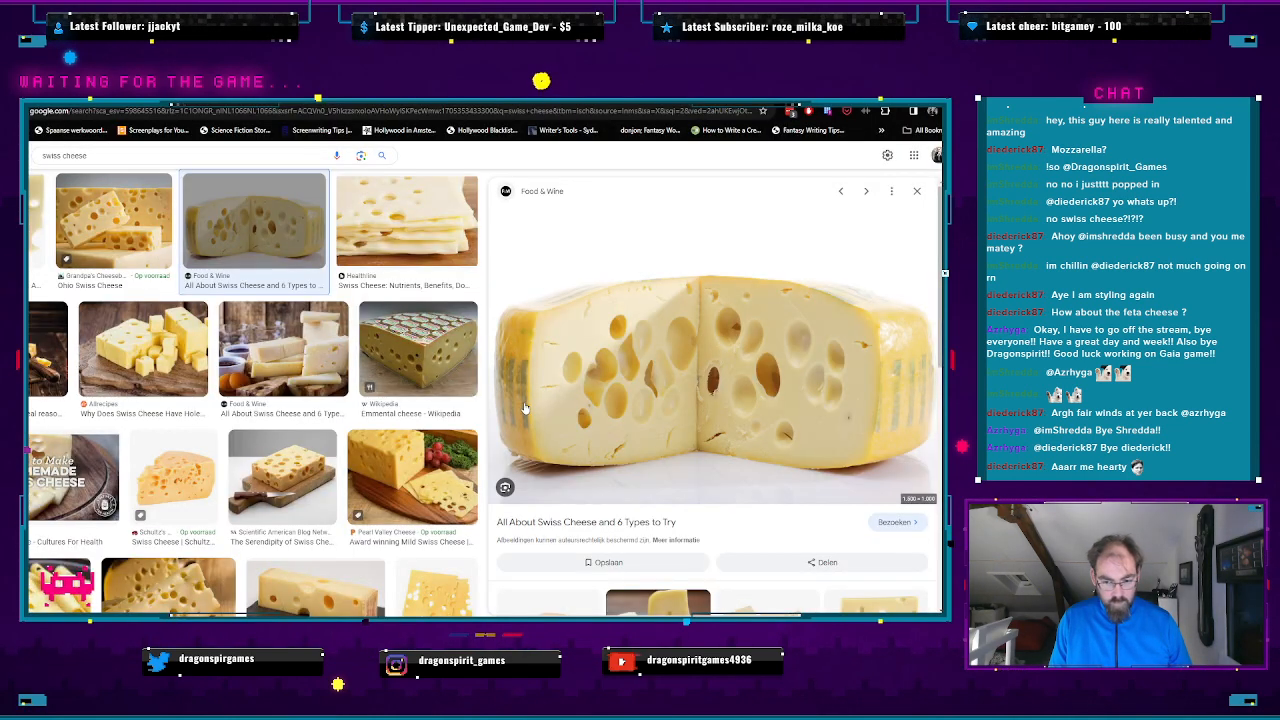
{"action": "key", "text": "alt+Tab"}
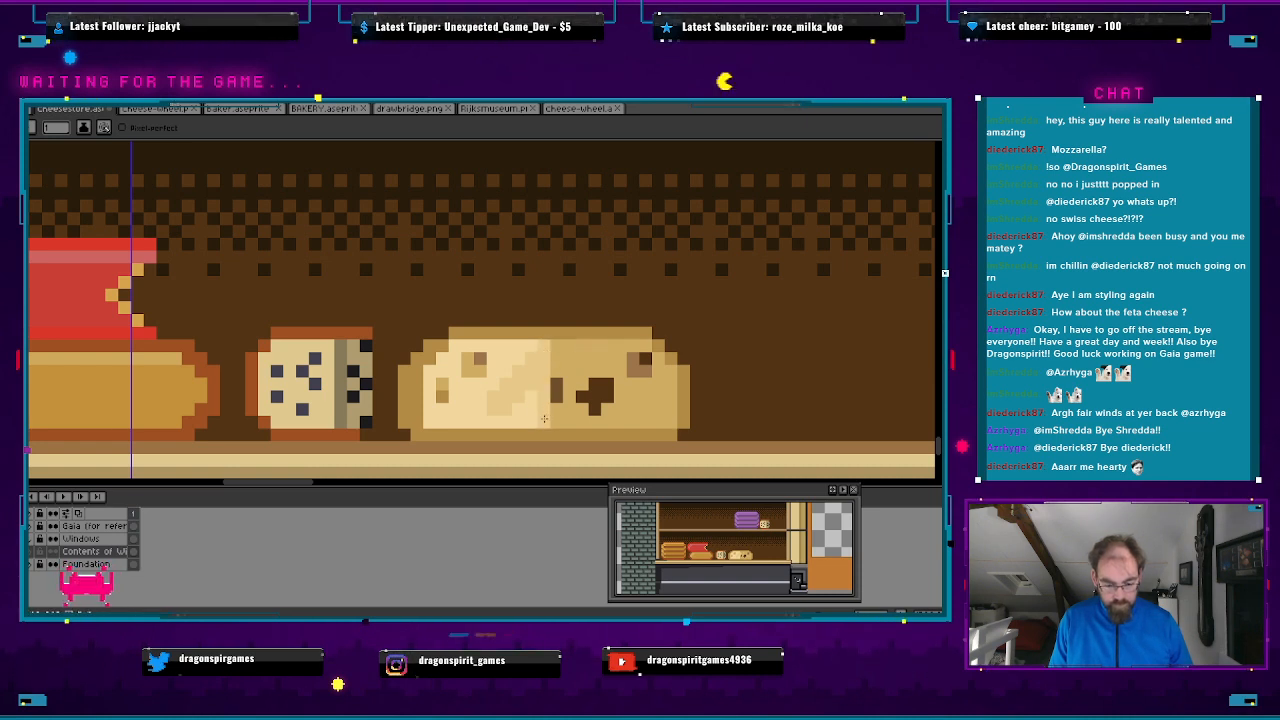
- Fill the Swiss cheese's tan right half with the same pale beige and check it against the reference photo
{"action": "key", "text": "g"}
{"action": "left_click", "coordinate": [583, 367]}
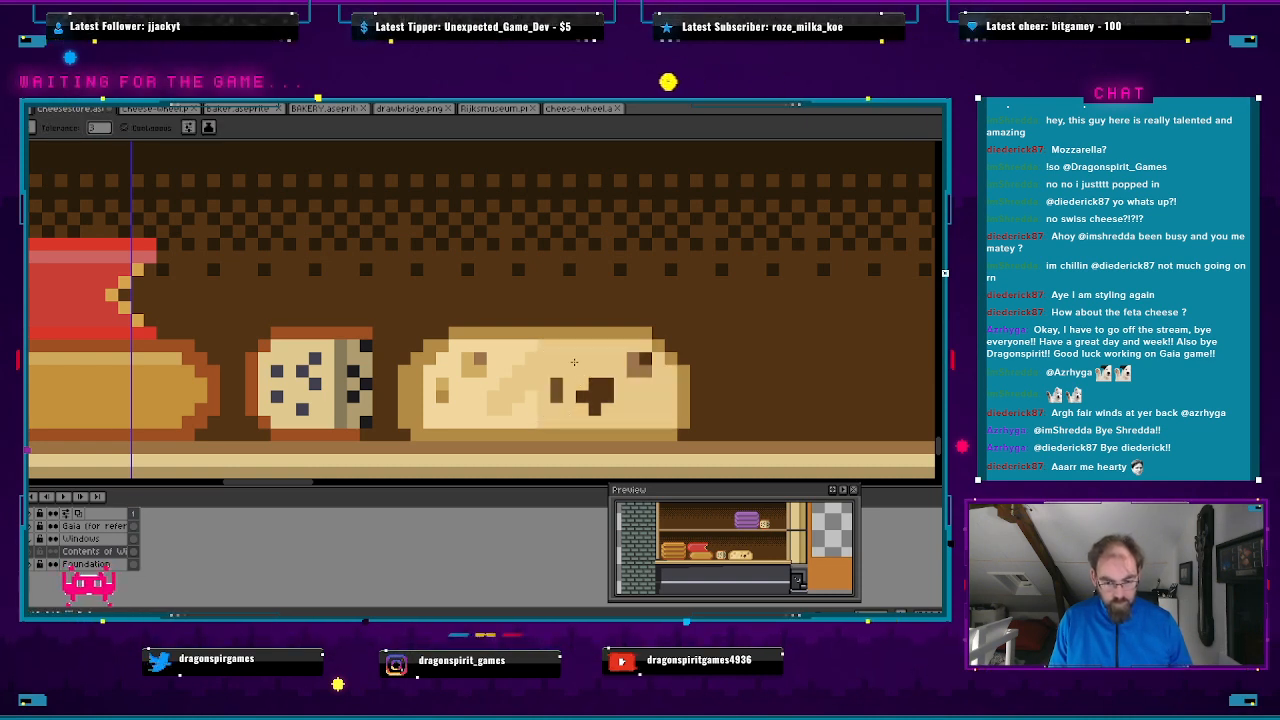
{"action": "scroll", "coordinate": [574, 362], "scroll_direction": "down", "scroll_amount": 1}
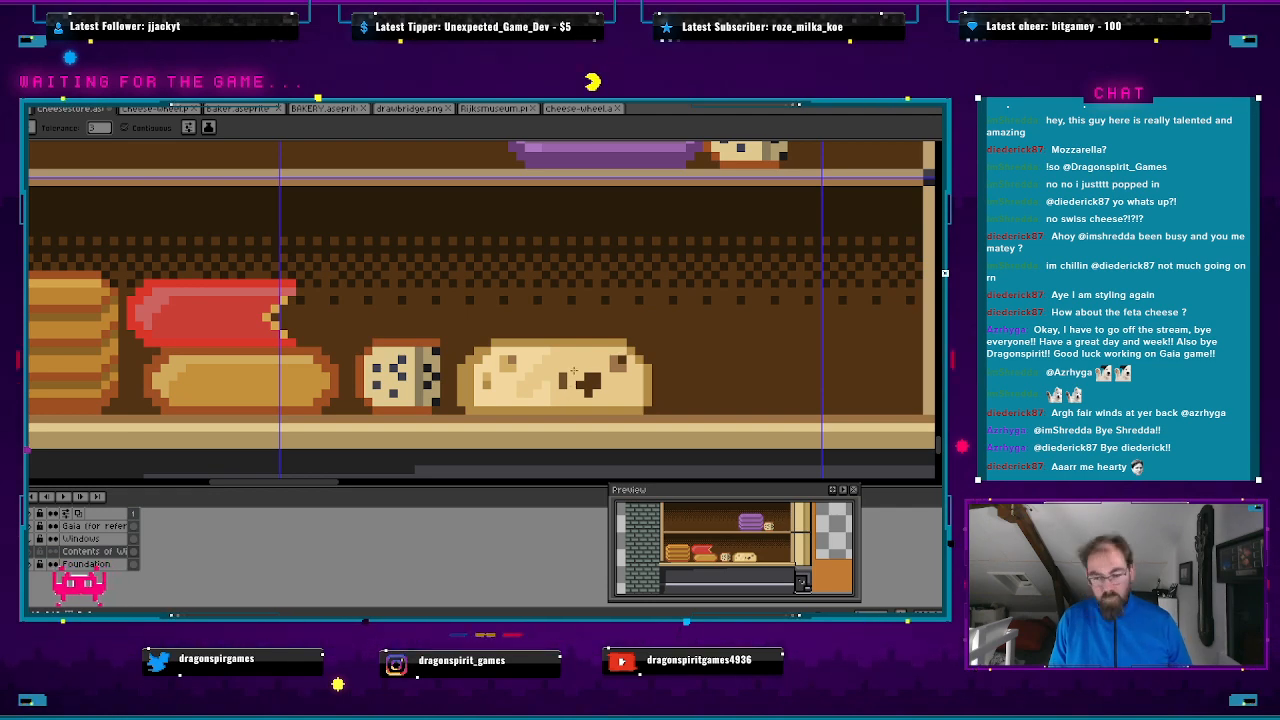
{"action": "scroll", "coordinate": [574, 370], "scroll_direction": "down", "scroll_amount": 4}
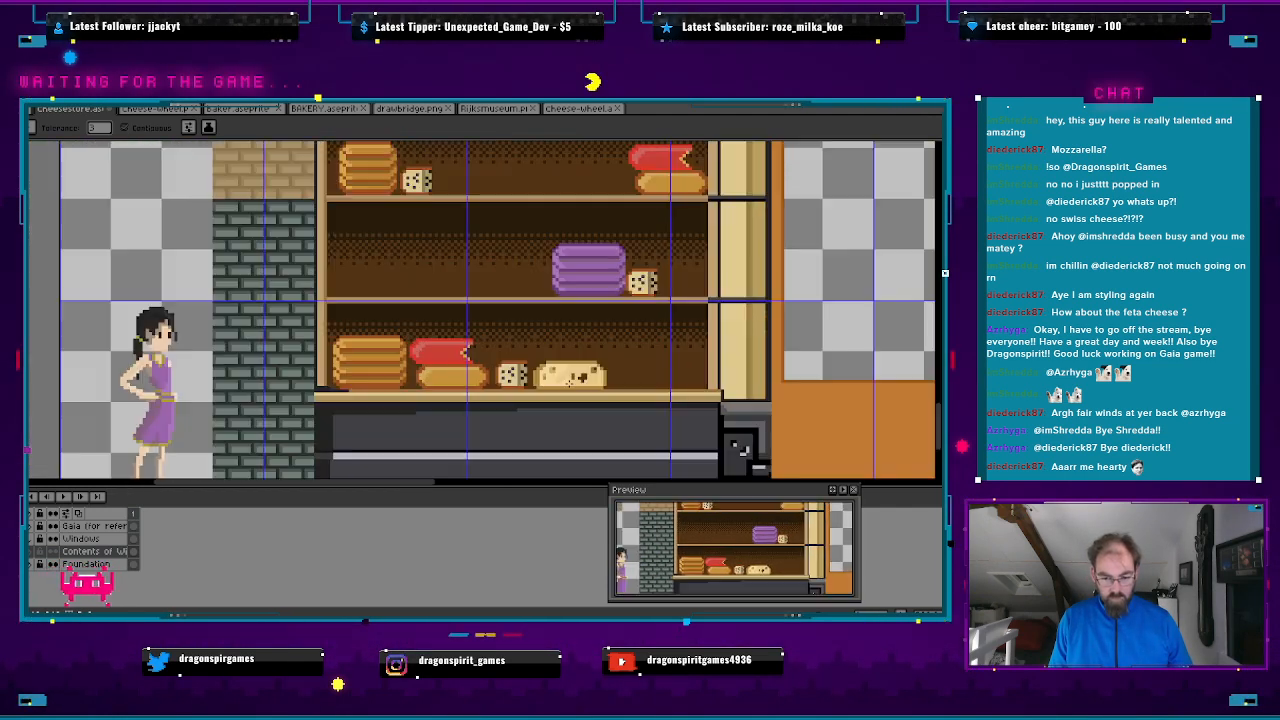
{"action": "scroll", "coordinate": [570, 382], "scroll_direction": "up", "scroll_amount": 2}
{"action": "key", "text": "alt+Tab"}
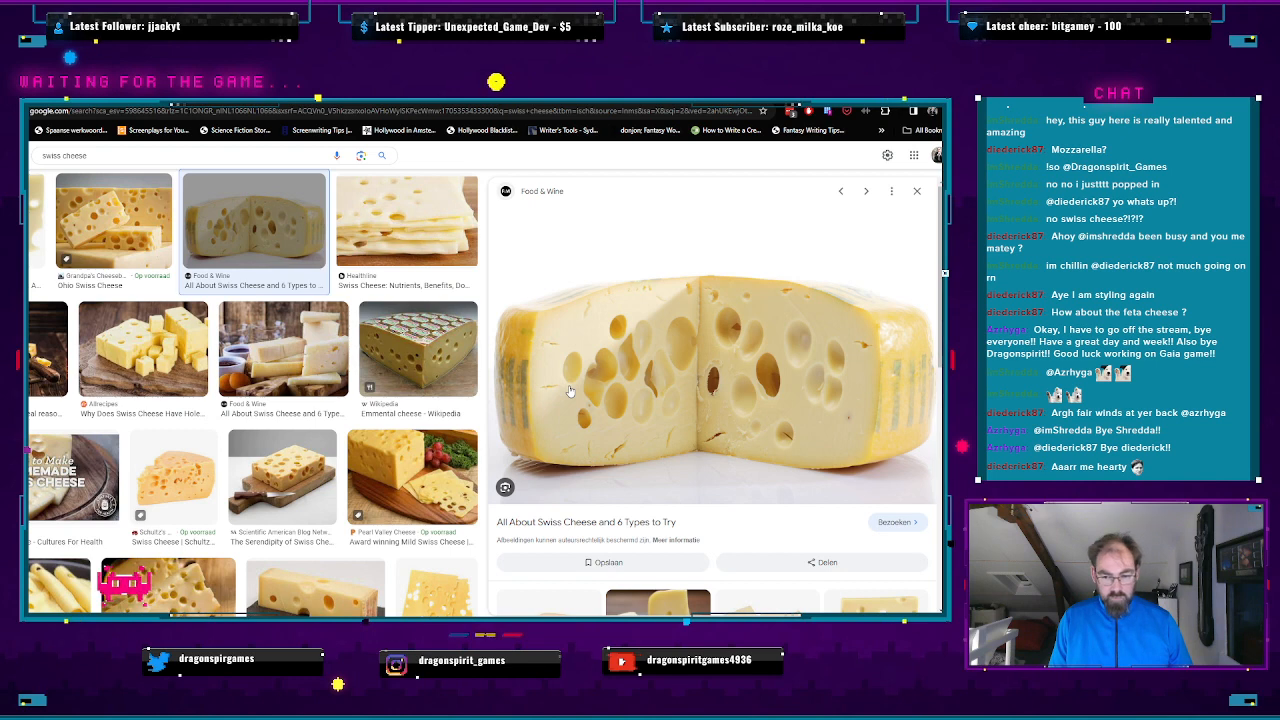
{"action": "key", "text": "alt+Tab"}
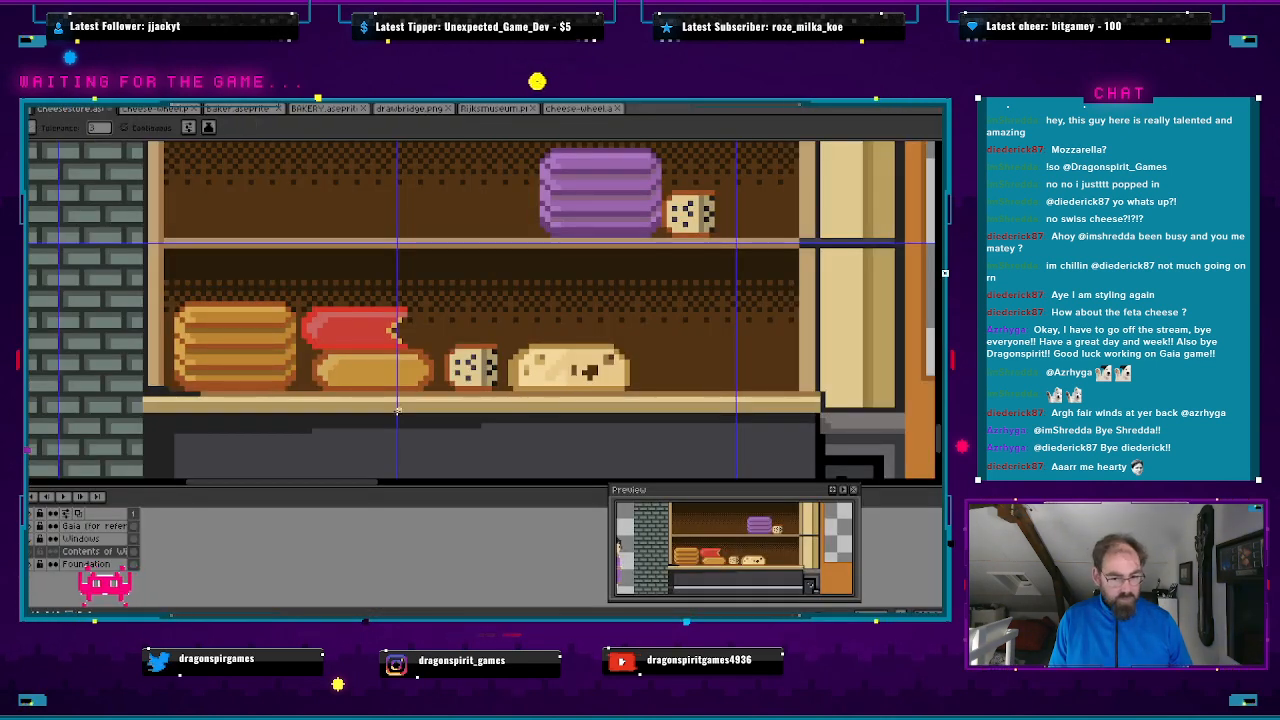
- Draw a tan hole two pixels wide near the inner side of the left half and shade its lower corner brown
{"action": "key", "text": "i"}
{"action": "scroll", "coordinate": [530, 364], "scroll_direction": "up", "scroll_amount": 2}
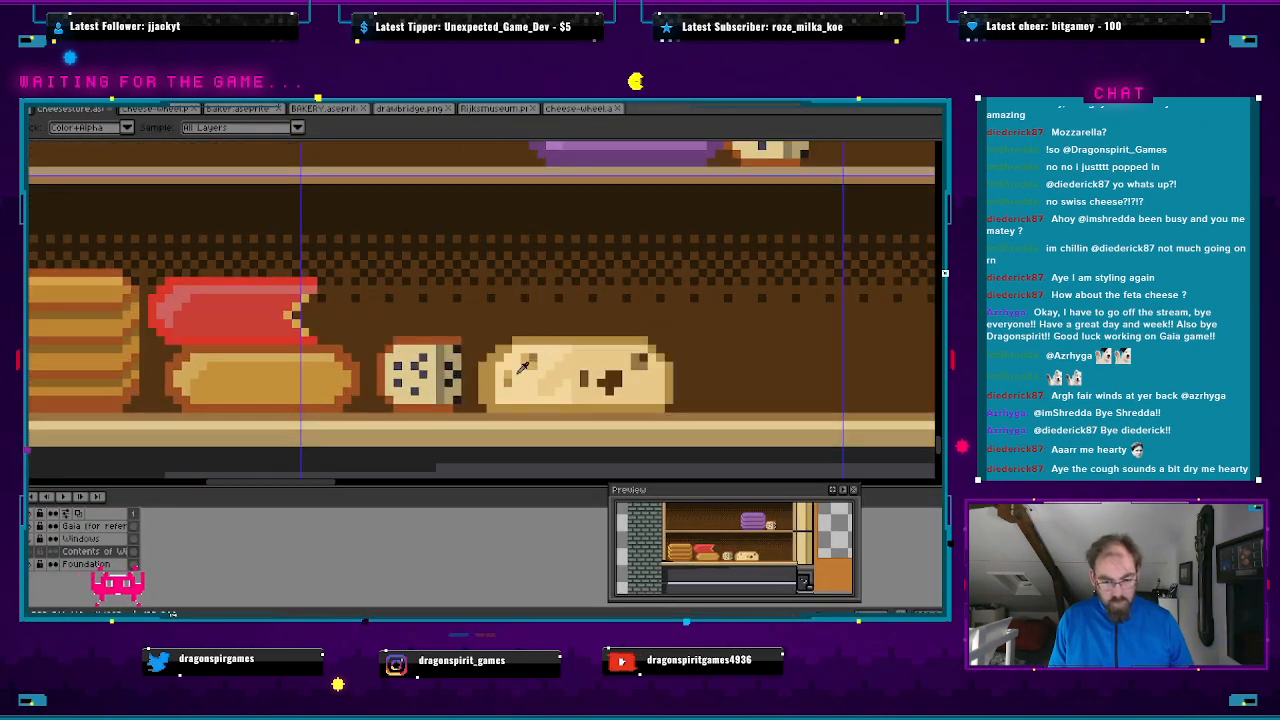
{"action": "key", "text": "b"}
{"action": "scroll", "coordinate": [530, 372], "scroll_direction": "up", "scroll_amount": 2}
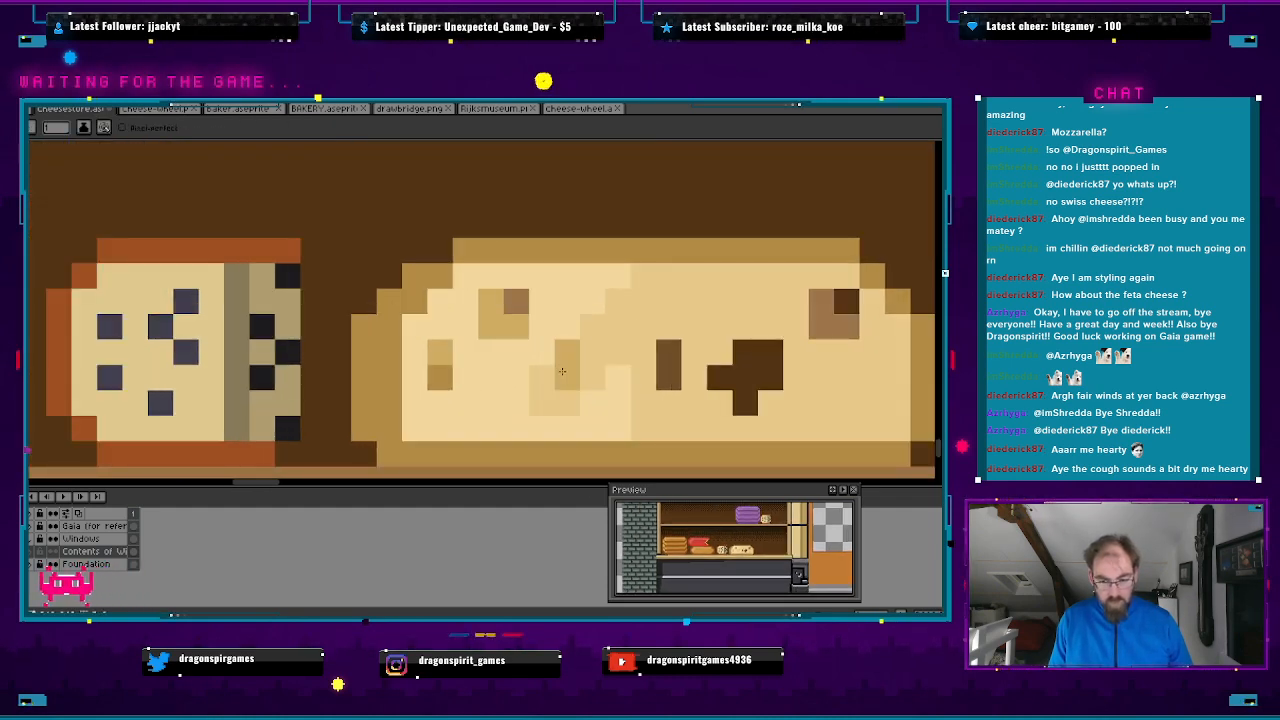
{"action": "left_click", "coordinate": [586, 371]}
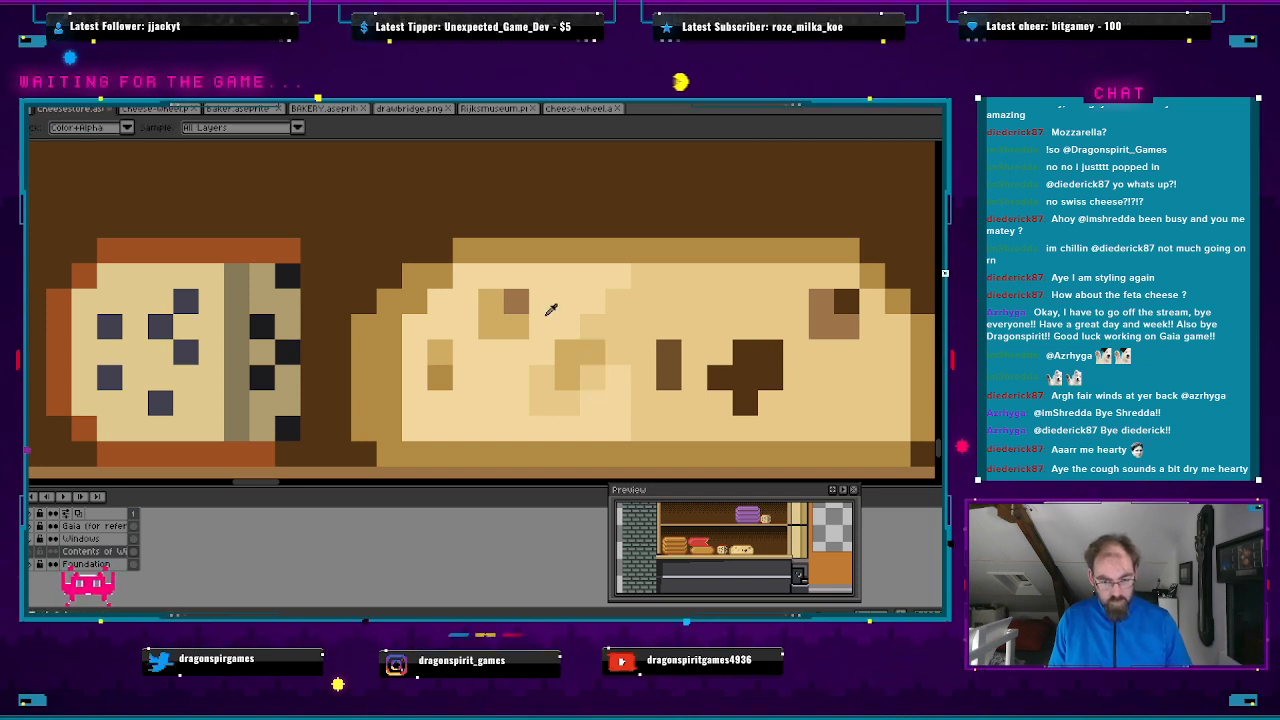
{"action": "left_click", "coordinate": [590, 377]}
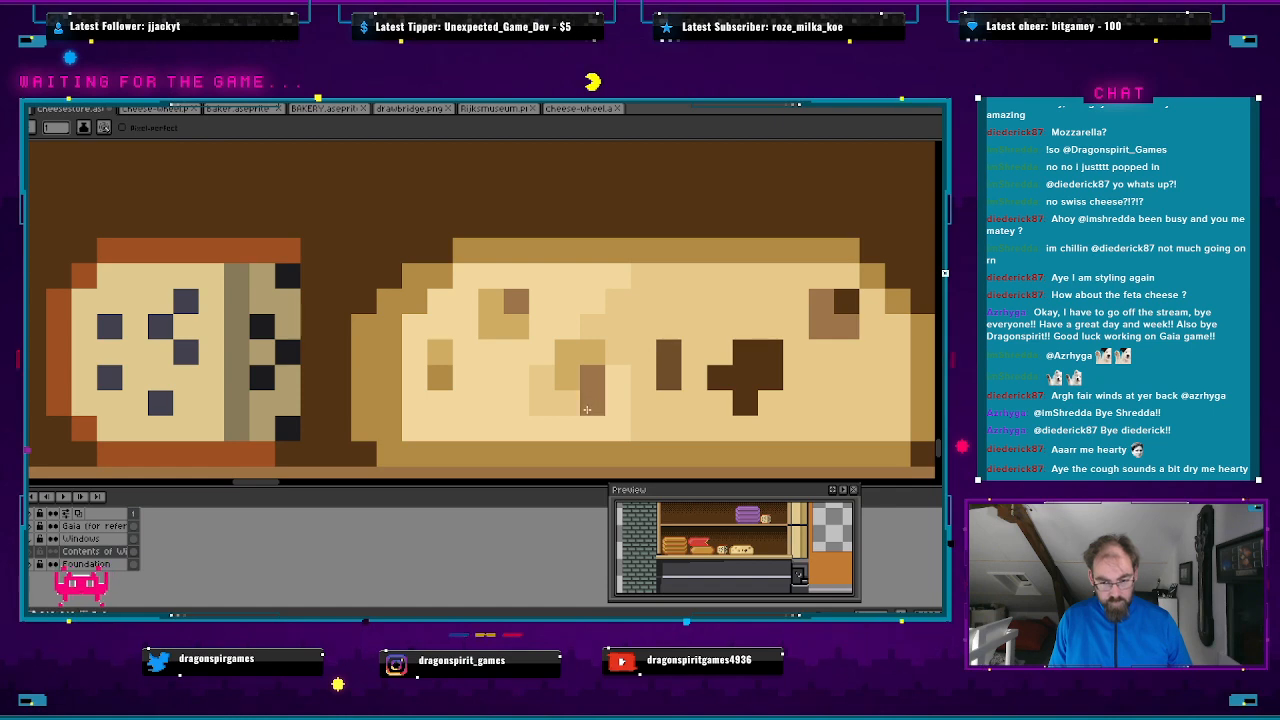
{"action": "scroll", "coordinate": [585, 390], "scroll_direction": "down", "scroll_amount": 3}
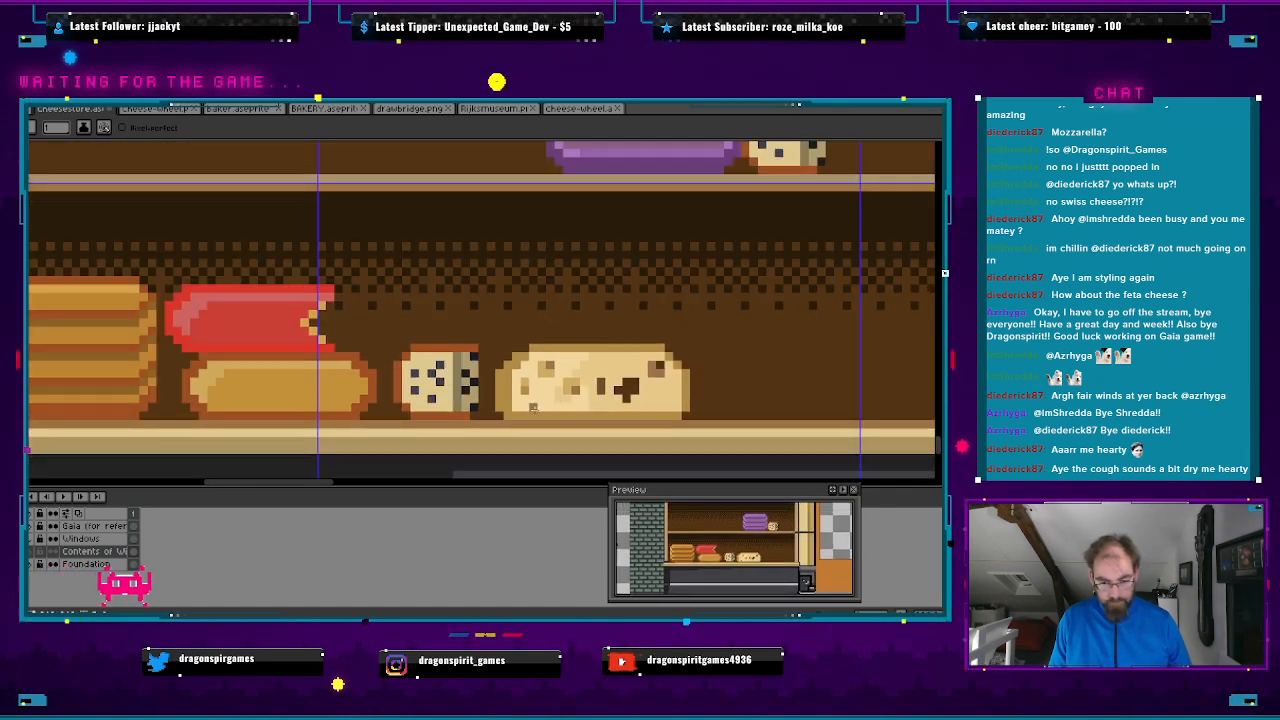
- Check the reference photo and add a small brown hole low in the Swiss cheese's left half
{"action": "key", "text": "alt+Tab"}
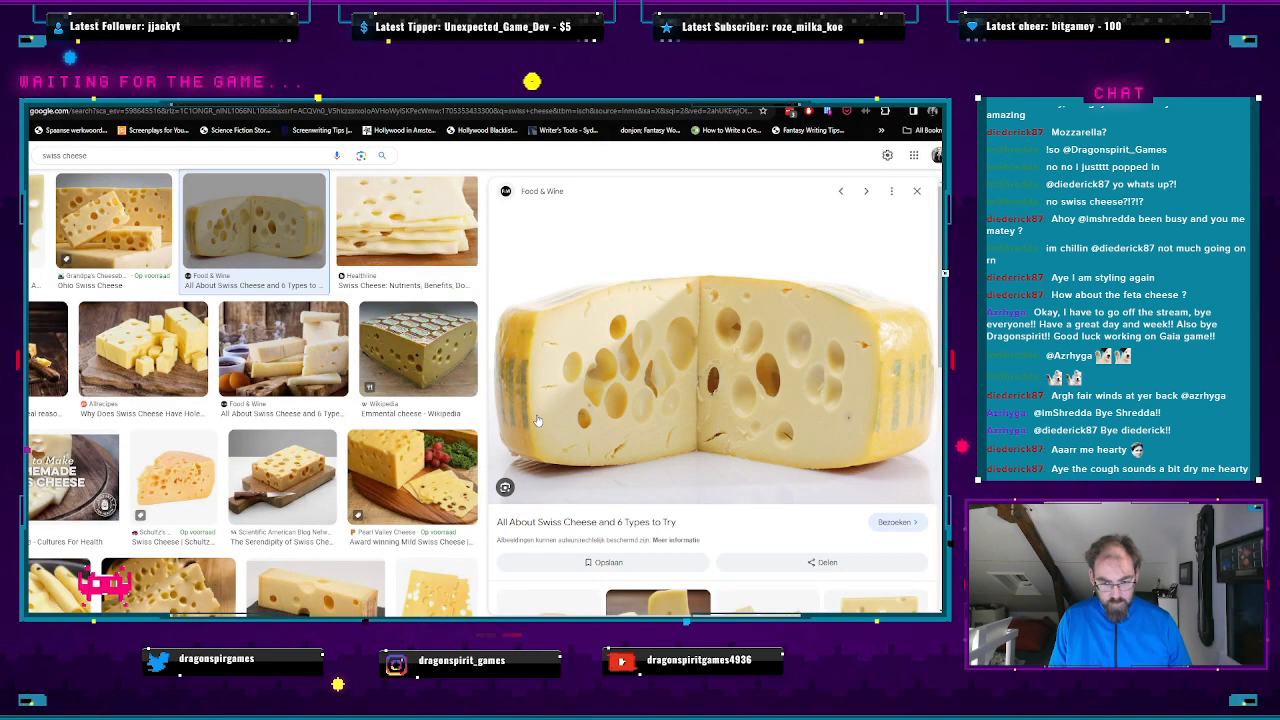
{"action": "key", "text": "alt+Tab"}
{"action": "key", "text": "alt+Tab"}
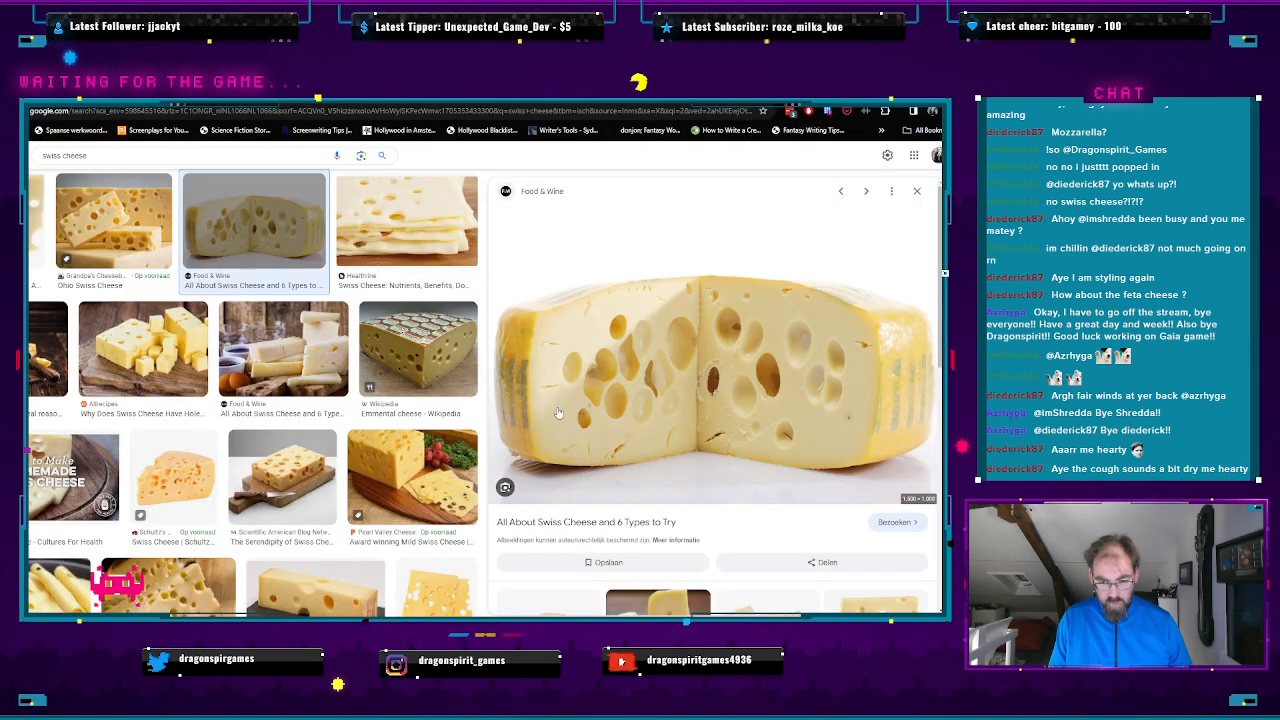
{"action": "key", "text": "alt+Tab"}
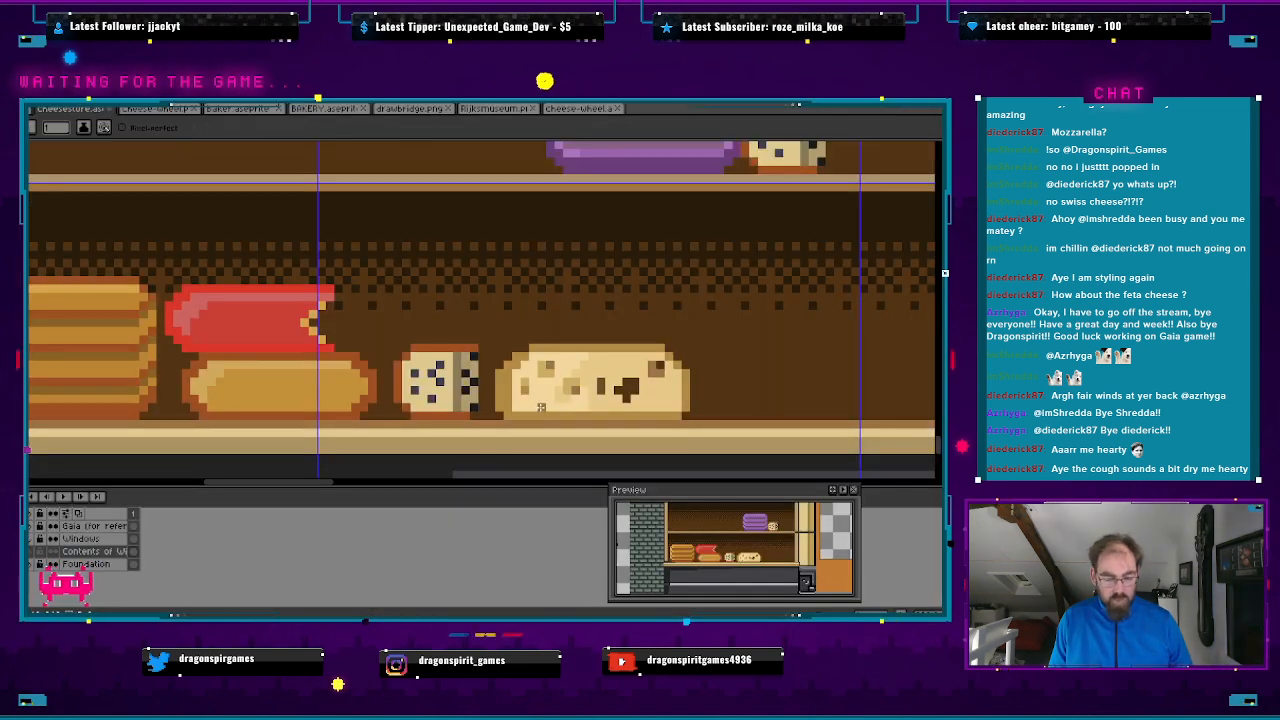
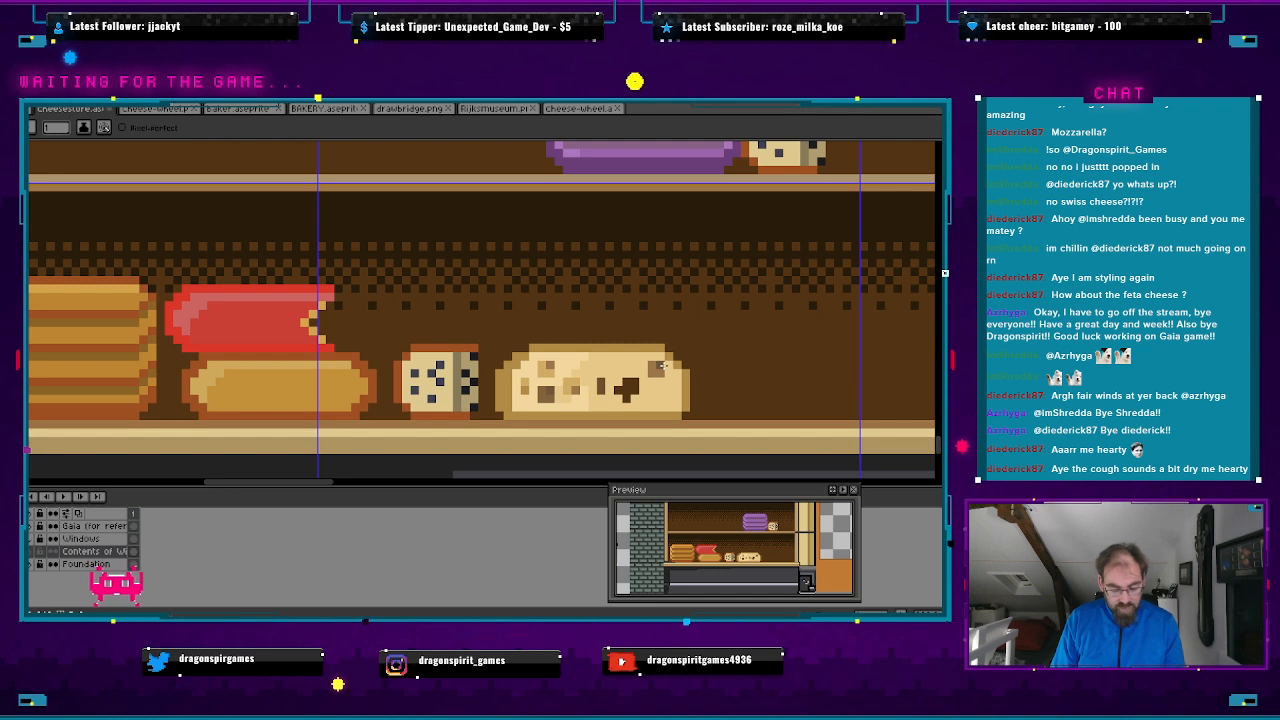
- Sample the dark brown, retouch the hole near the right half's upper outer edge, and review the cheese at storefront scale
{"action": "key", "text": "i"}
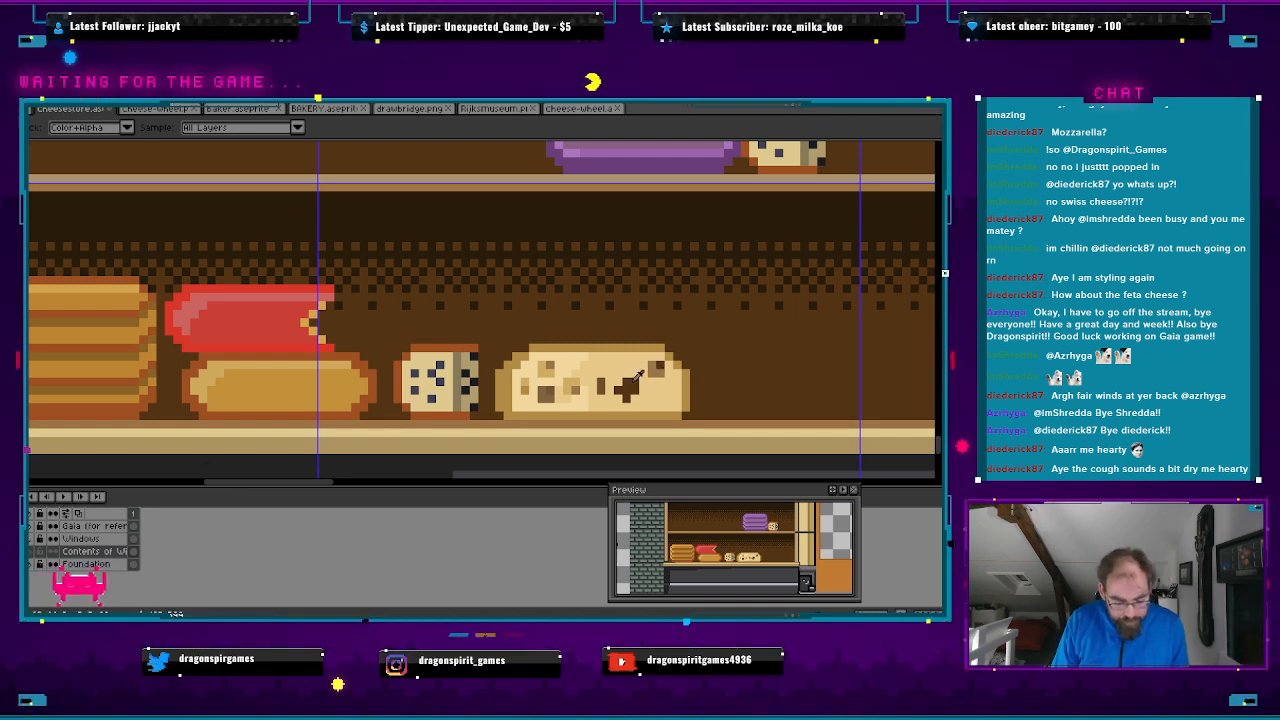
{"action": "key", "text": "b"}
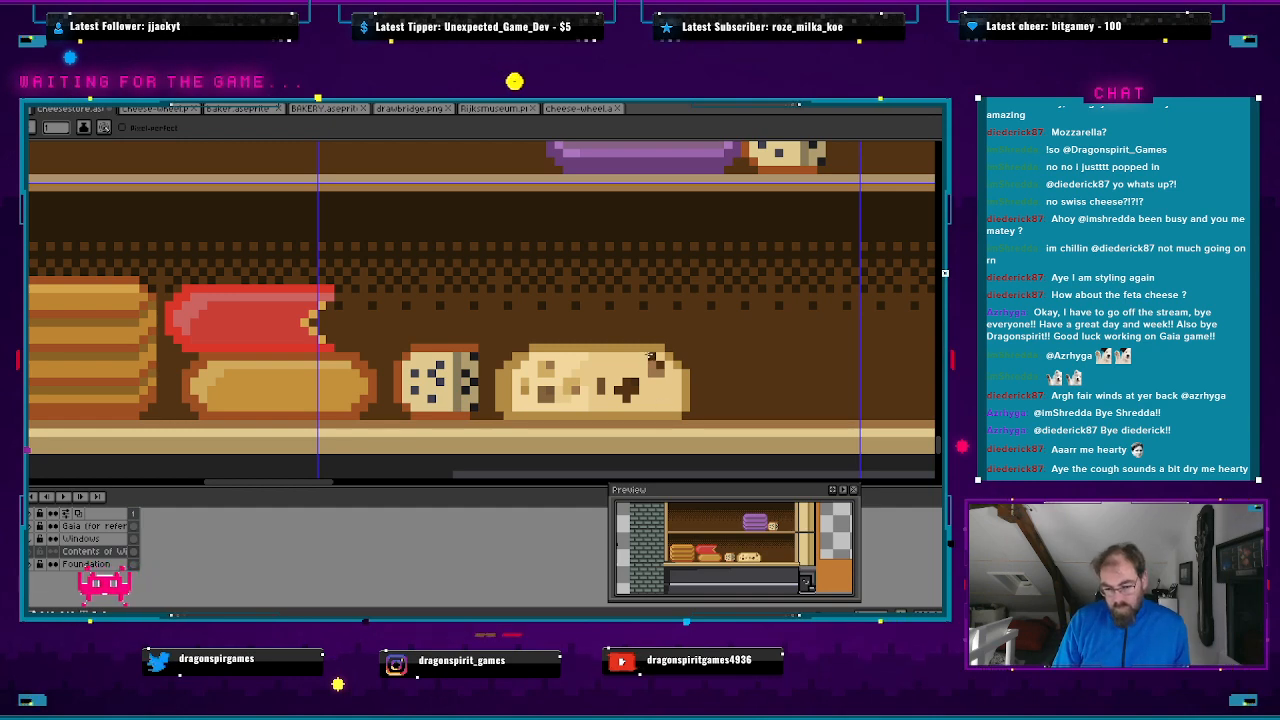
{"action": "scroll", "coordinate": [652, 356], "scroll_direction": "down", "scroll_amount": 4}
{"action": "scroll", "coordinate": [680, 370], "scroll_direction": "down", "scroll_amount": 1}
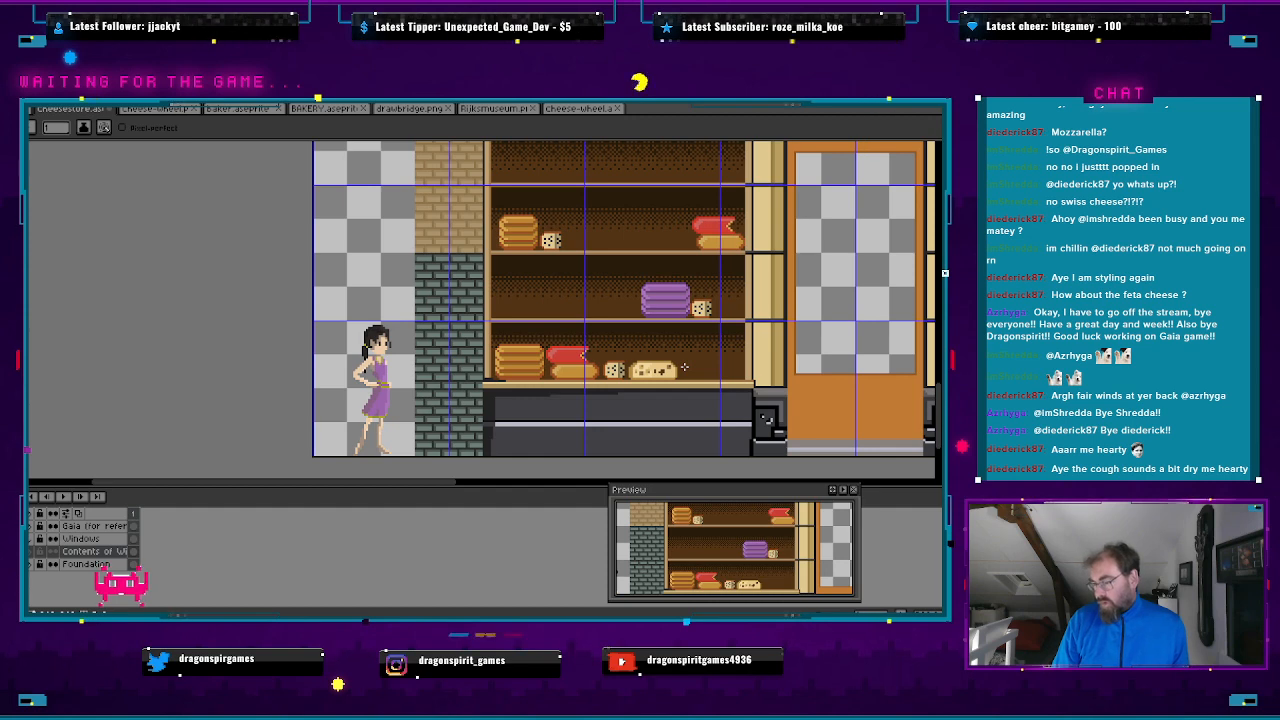
{"action": "scroll", "coordinate": [684, 368], "scroll_direction": "up", "scroll_amount": 5}
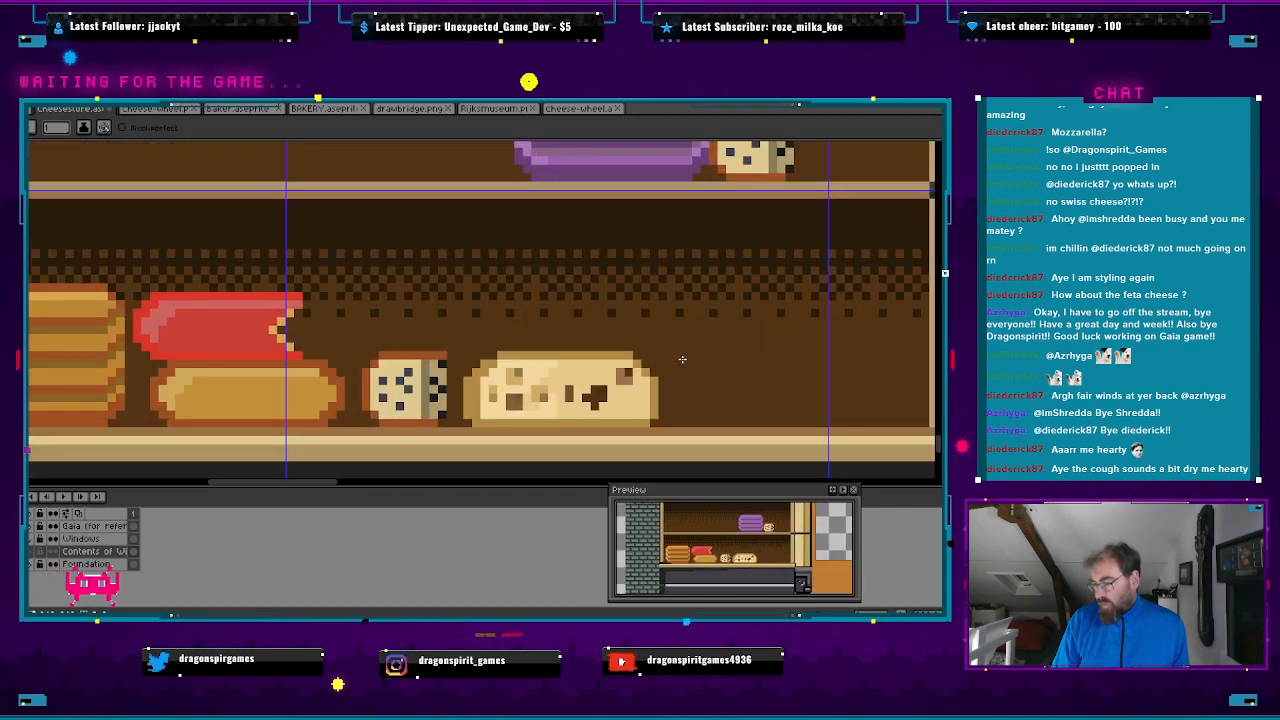
{"action": "scroll", "coordinate": [682, 359], "scroll_direction": "down", "scroll_amount": 1}
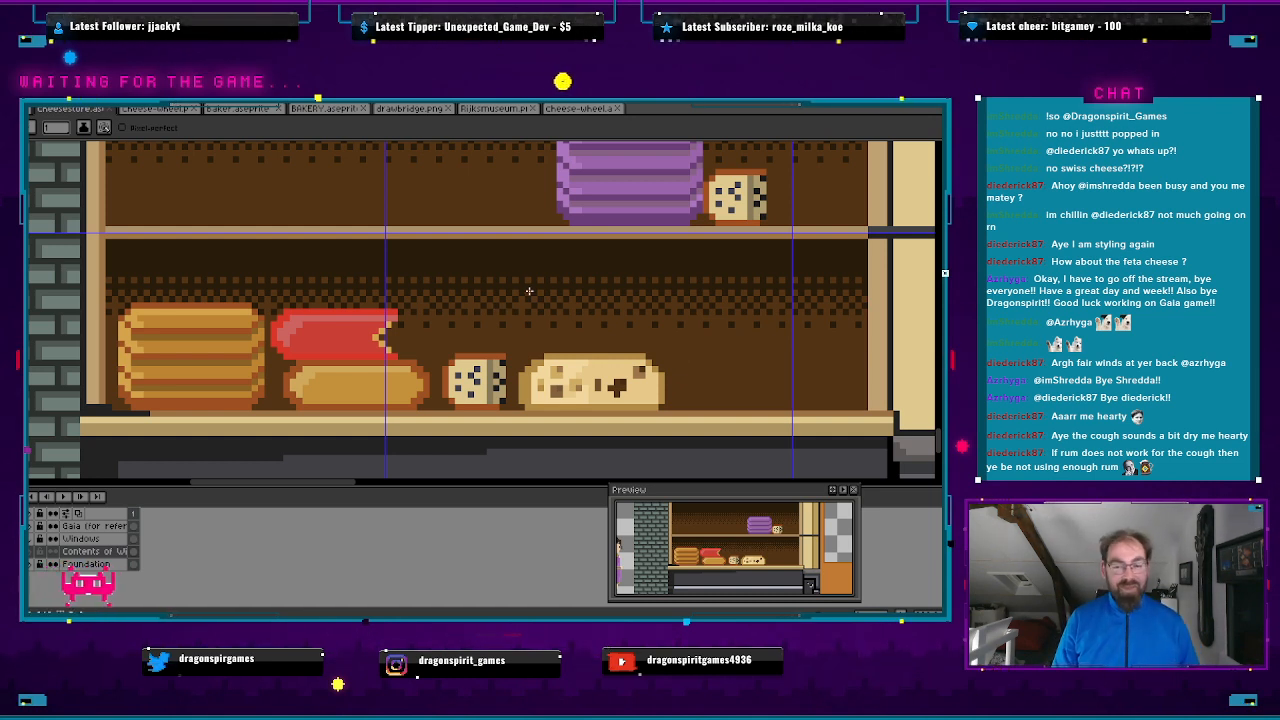
{"action": "scroll", "coordinate": [560, 305], "scroll_direction": "down", "scroll_amount": 1}
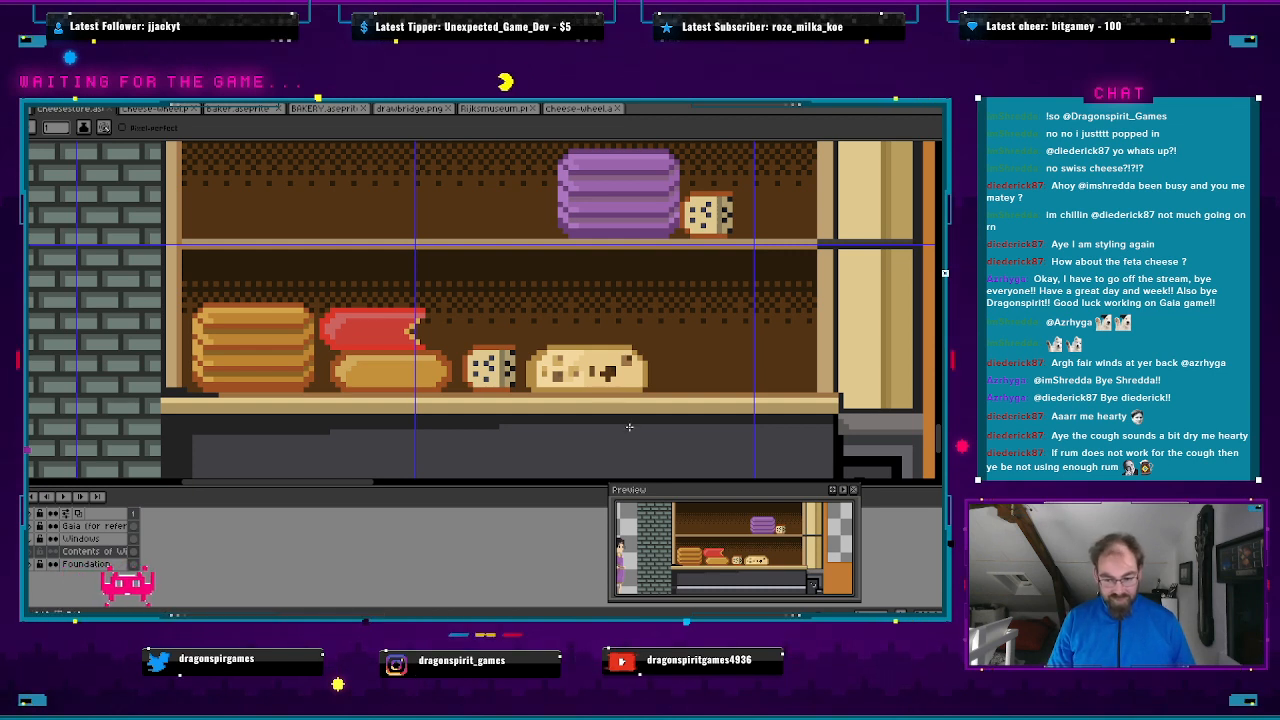
- Copy the Swiss cheese from the bottom shelf and place the copy one shelf up, just left of the purple cheese stack
{"action": "key", "text": "m"}
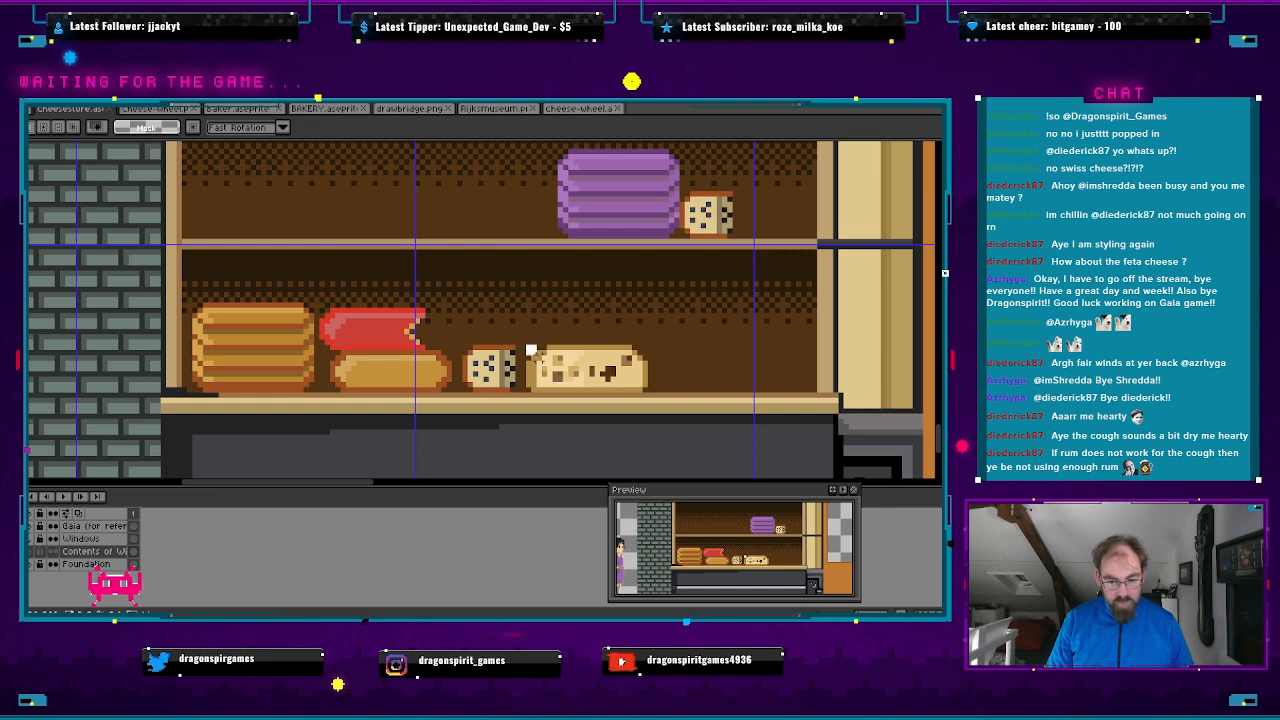
{"action": "left_click_drag", "start_coordinate": [531, 349], "coordinate": [651, 394]}
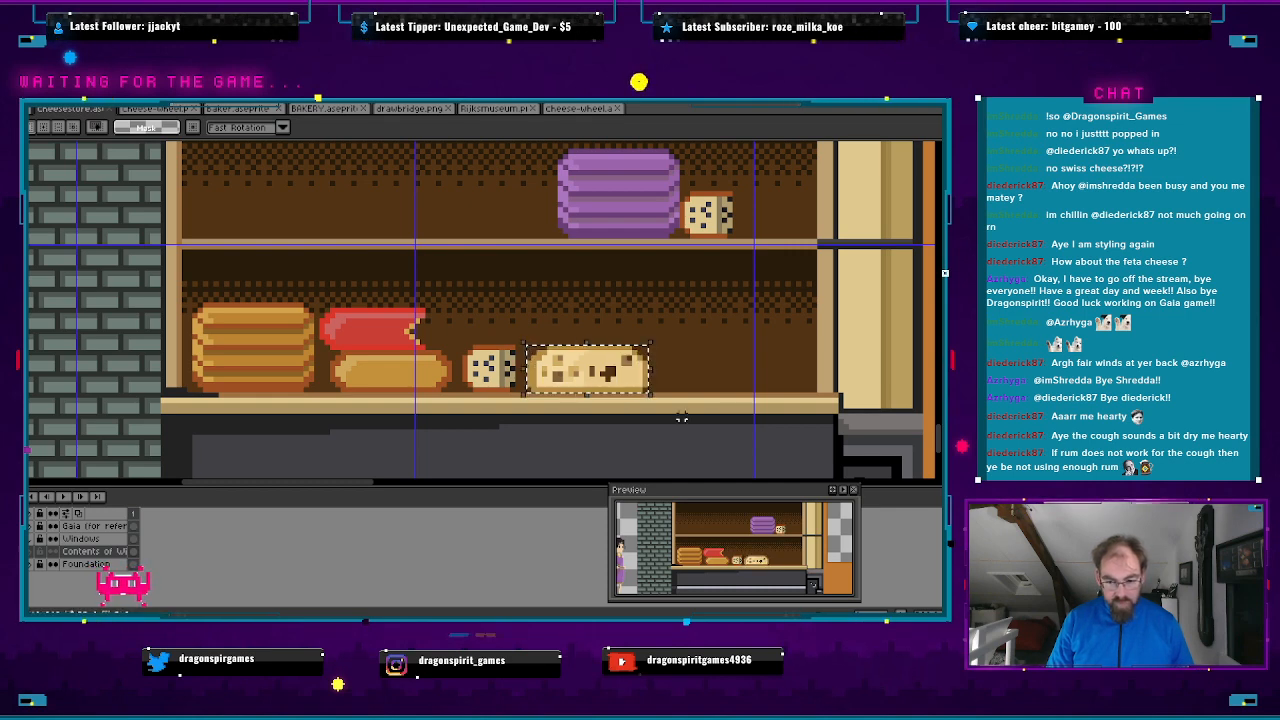
{"action": "scroll", "coordinate": [722, 350], "scroll_direction": "down", "scroll_amount": 1}
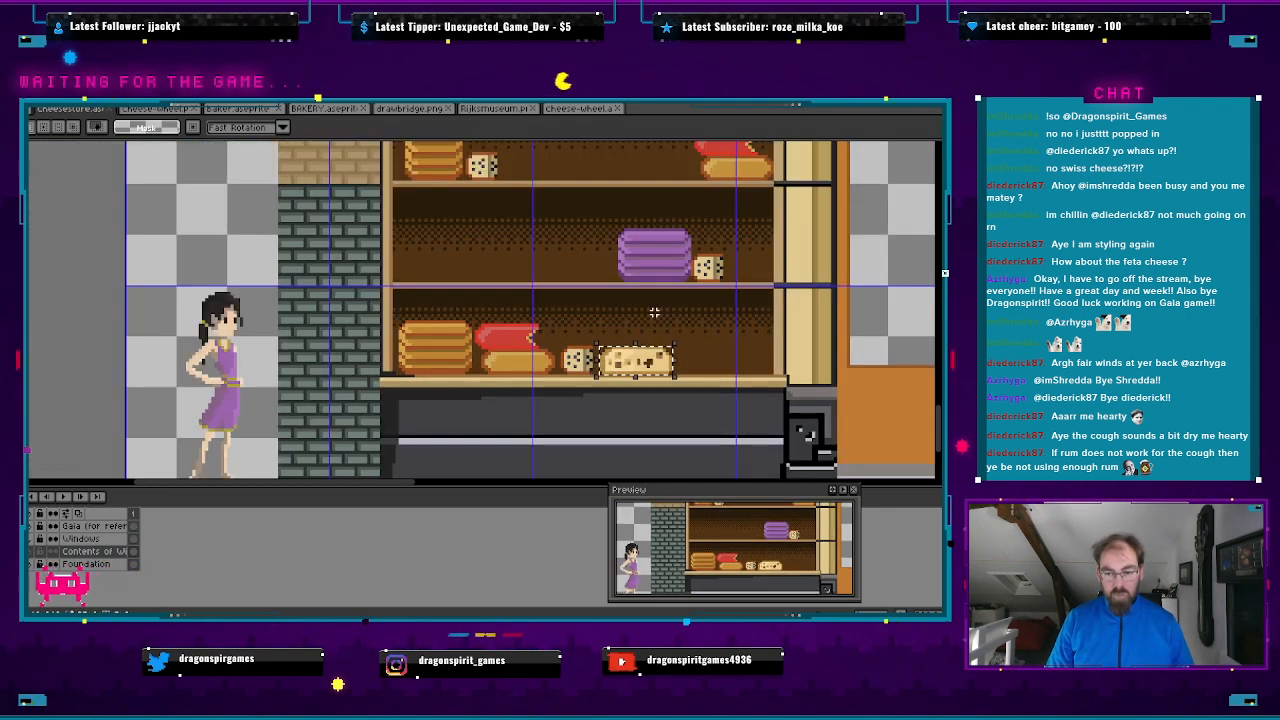
{"action": "key", "text": "ctrl+c"}
{"action": "key", "text": "ctrl+v"}
{"action": "left_click_drag", "start_coordinate": [644, 358], "coordinate": [591, 268]}
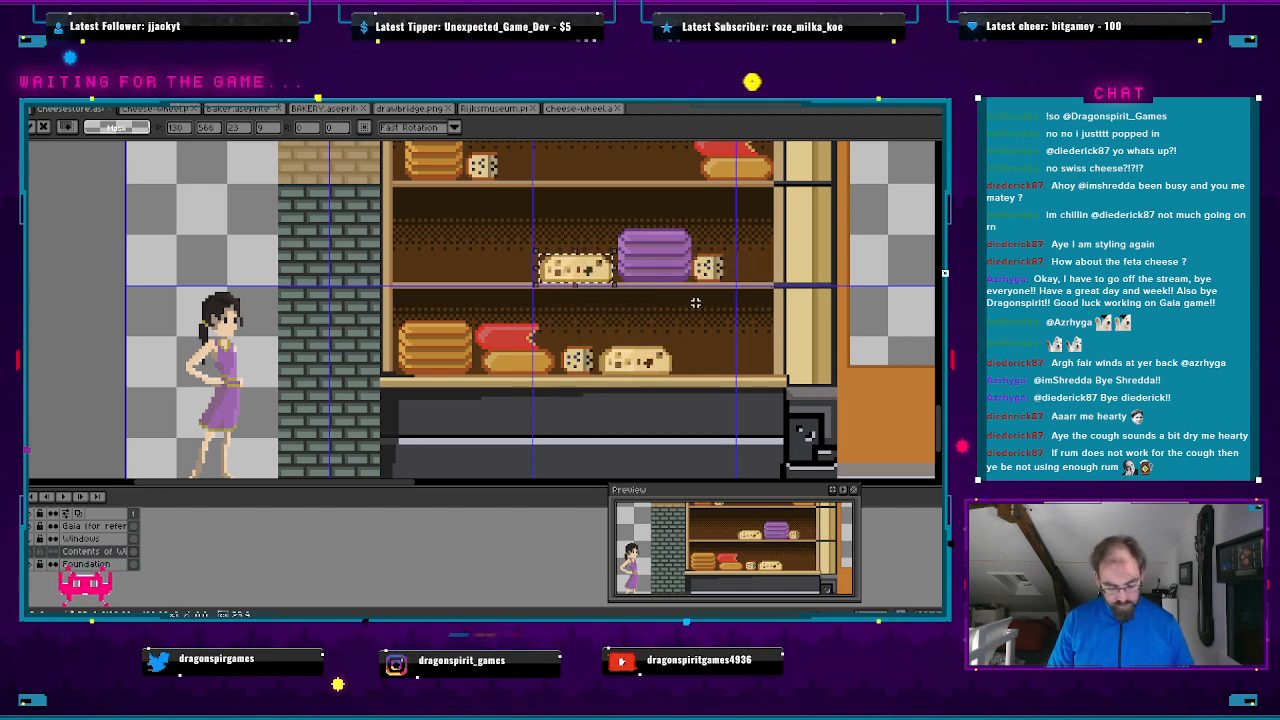
- Move the small speckled cheese from beside the purple stack onto the right end of the copied Swiss cheese and deselect it
{"action": "scroll", "coordinate": [692, 250], "scroll_direction": "up", "scroll_amount": 2}
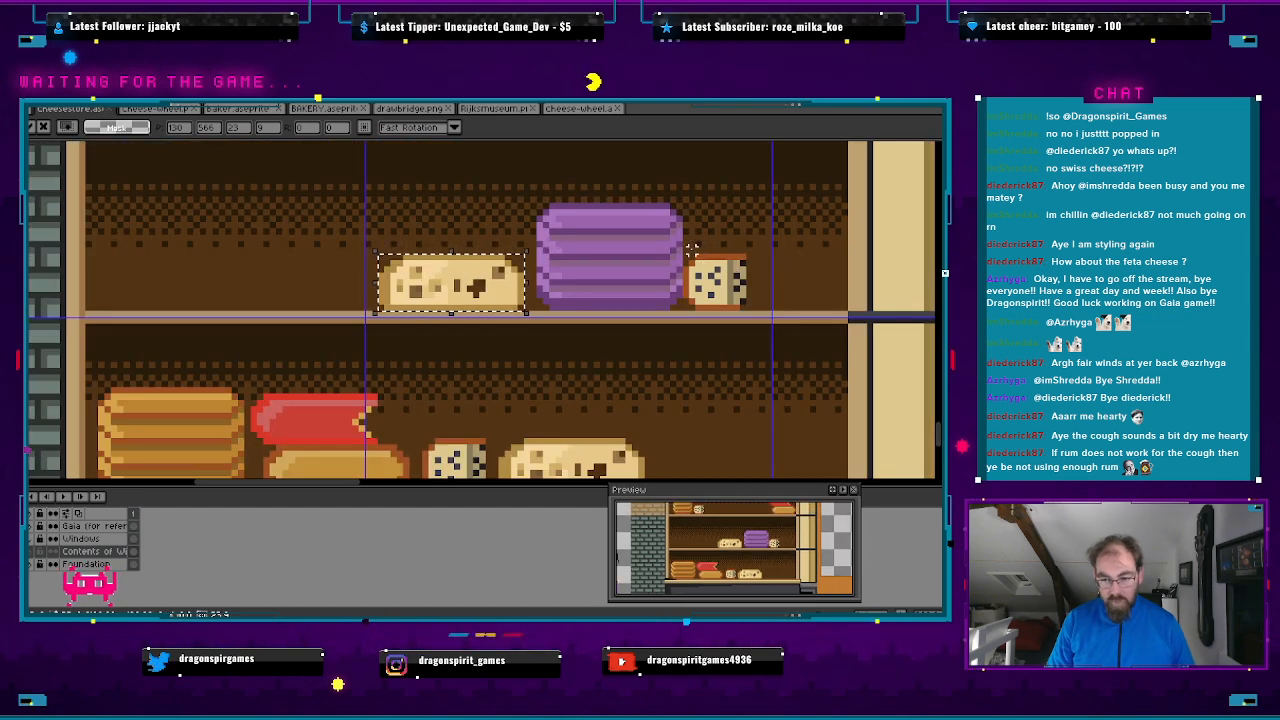
{"action": "left_click_drag", "start_coordinate": [686, 257], "coordinate": [508, 246]}
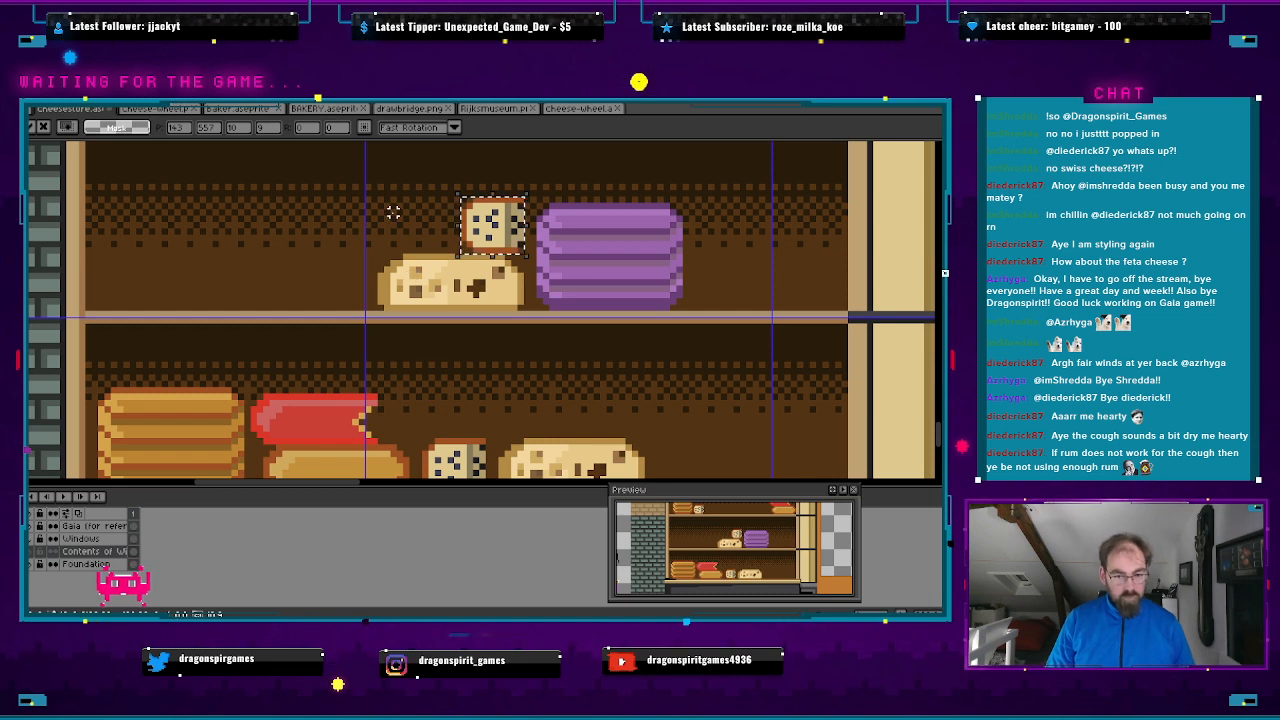
{"action": "key", "text": "b"}
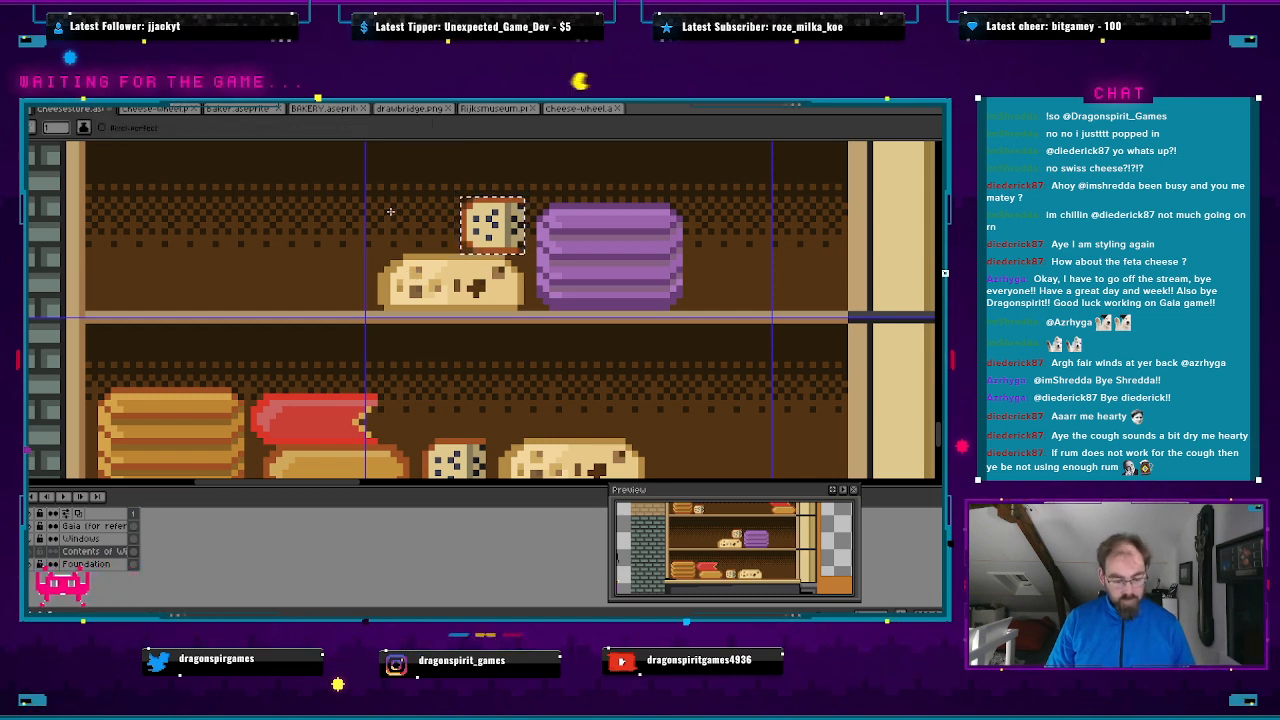
{"action": "key", "text": "ctrl+d"}
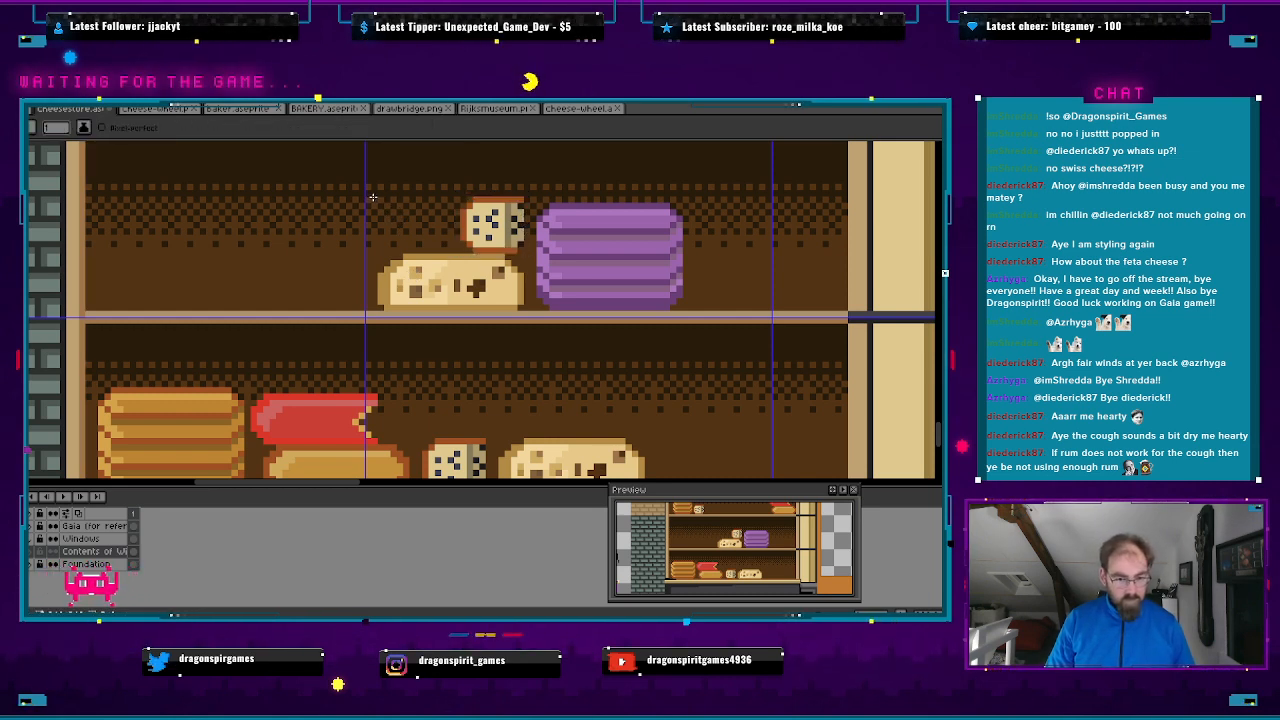
- Move the Swiss cheese and the speckled cheese on top of it together to the right side of the purple stack and deselect
{"action": "key", "text": "m"}
{"action": "left_click_drag", "start_coordinate": [373, 199], "coordinate": [532, 312]}
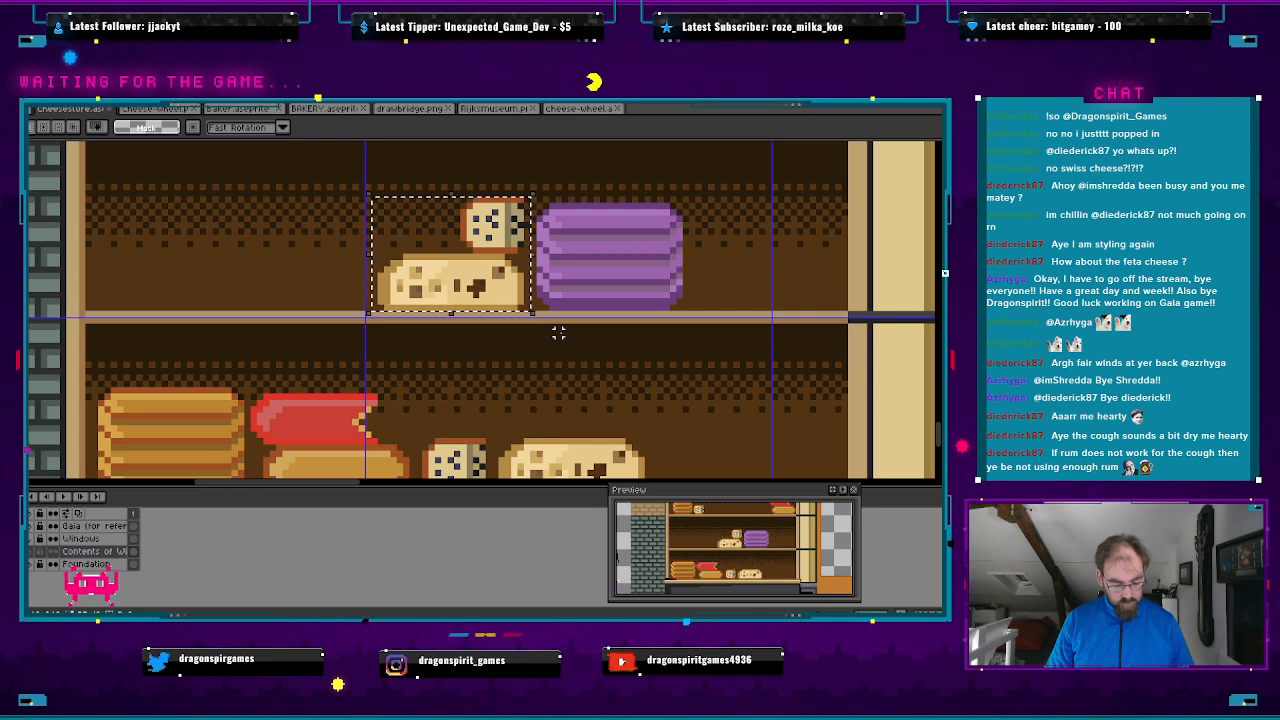
{"action": "left_click_drag", "start_coordinate": [490, 287], "coordinate": [784, 285]}
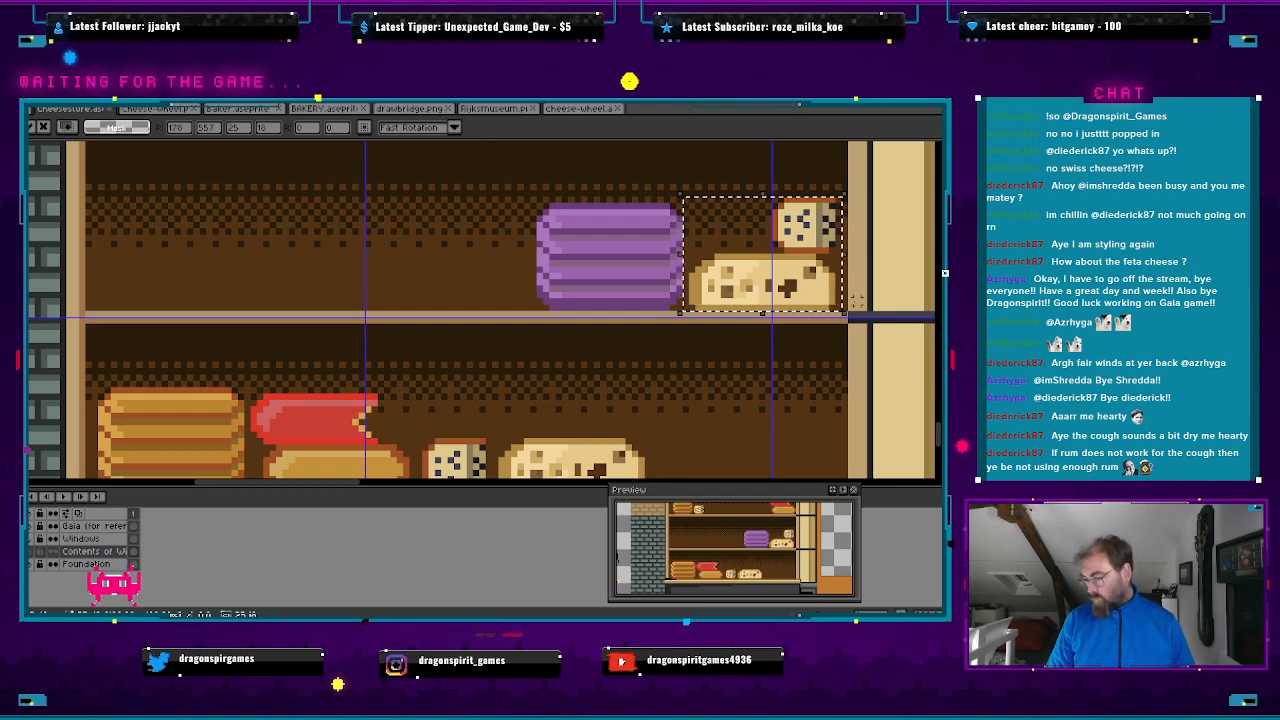
{"action": "scroll", "coordinate": [676, 266], "scroll_direction": "down", "scroll_amount": 1}
{"action": "scroll", "coordinate": [676, 266], "scroll_direction": "down", "scroll_amount": 2}
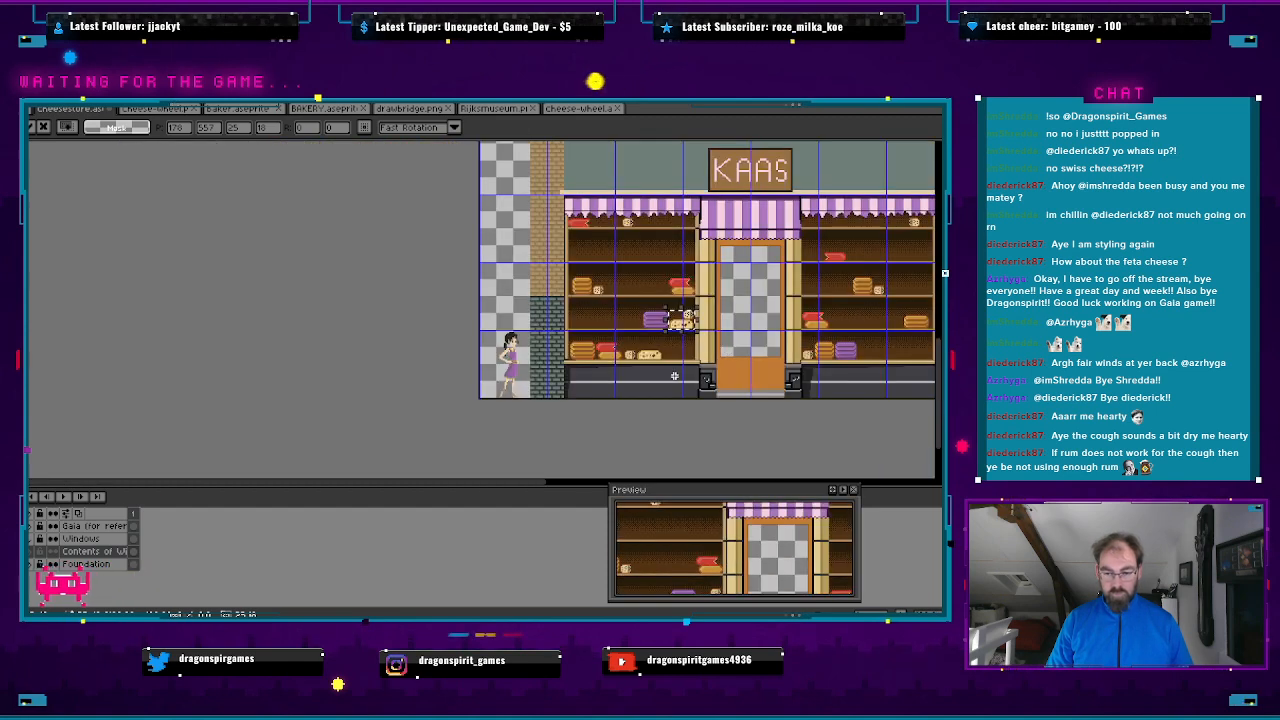
{"action": "left_click", "coordinate": [674, 372]}
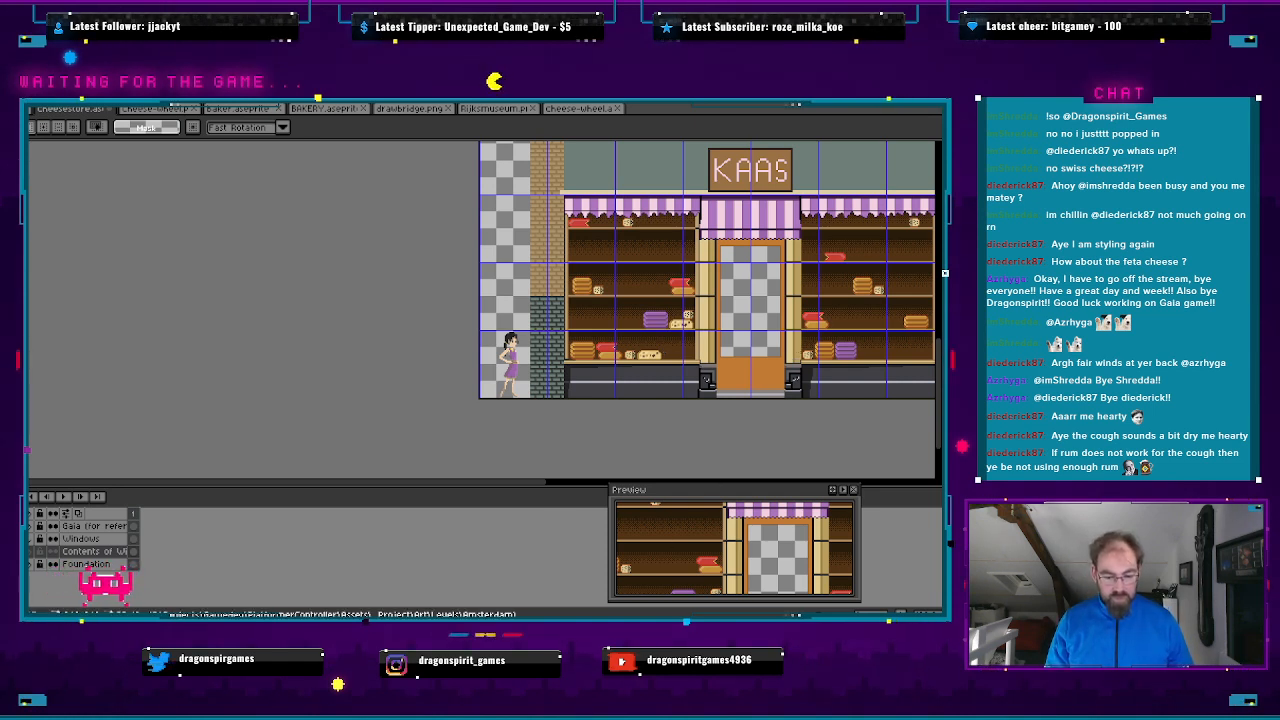
- Save the cheese store artwork
{"action": "mouse_move", "coordinate": [467, 616]}
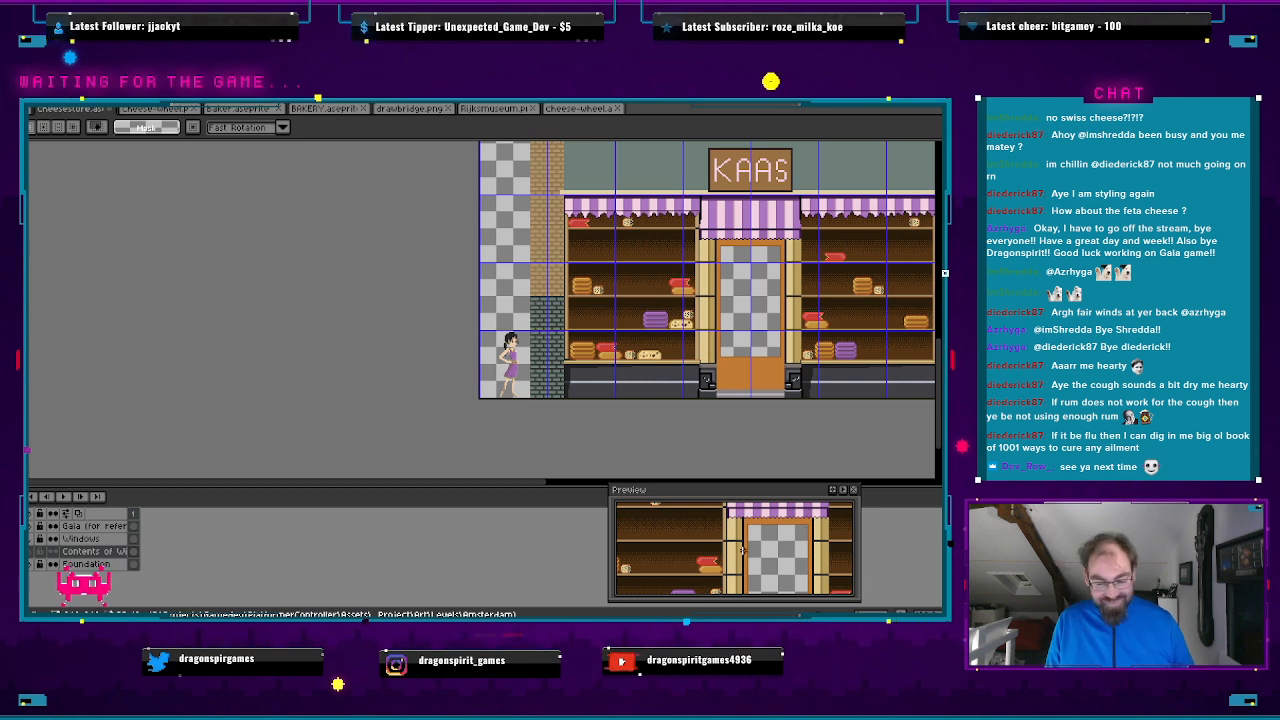
{"action": "mouse_move", "coordinate": [677, 626]}
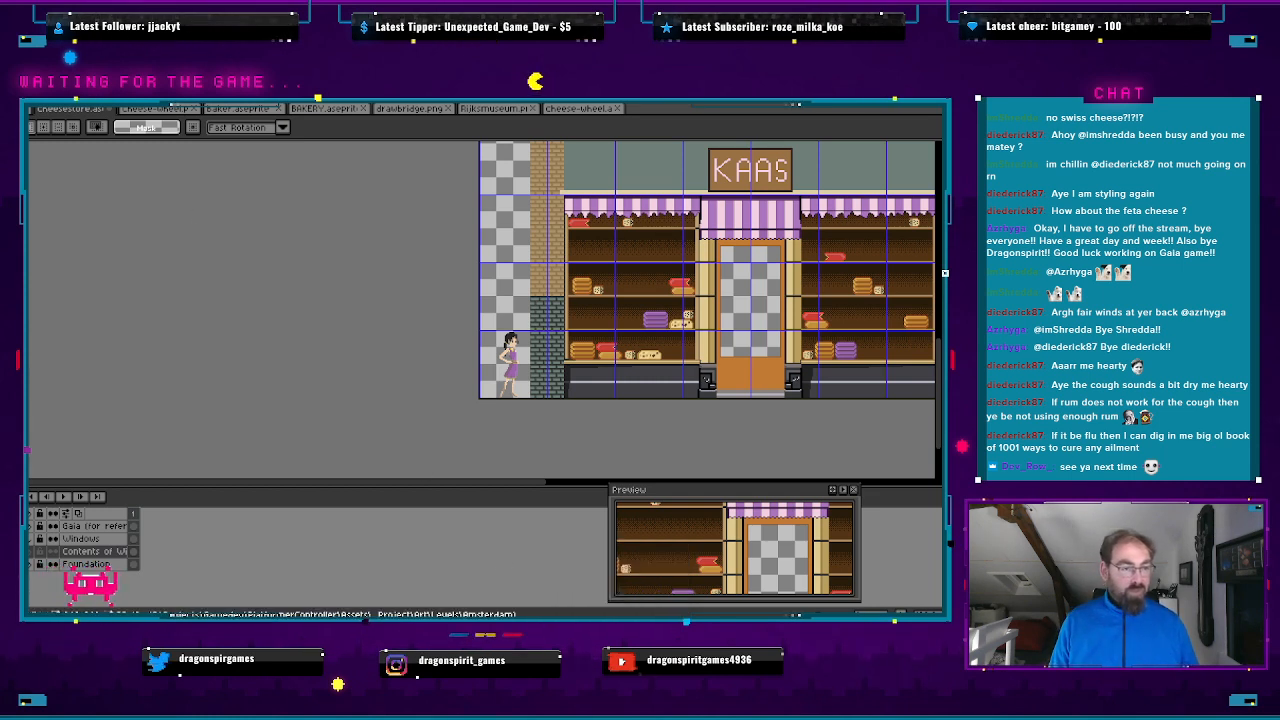
{"action": "key", "text": "ctrl+s"}
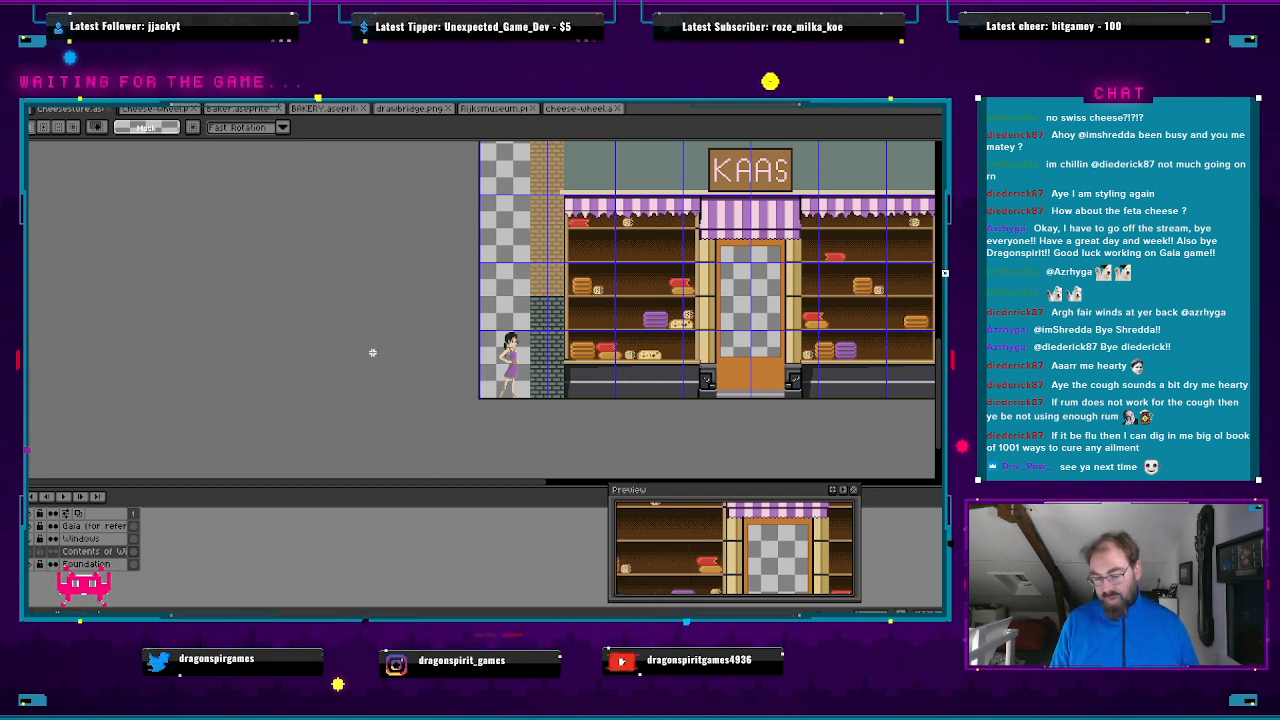